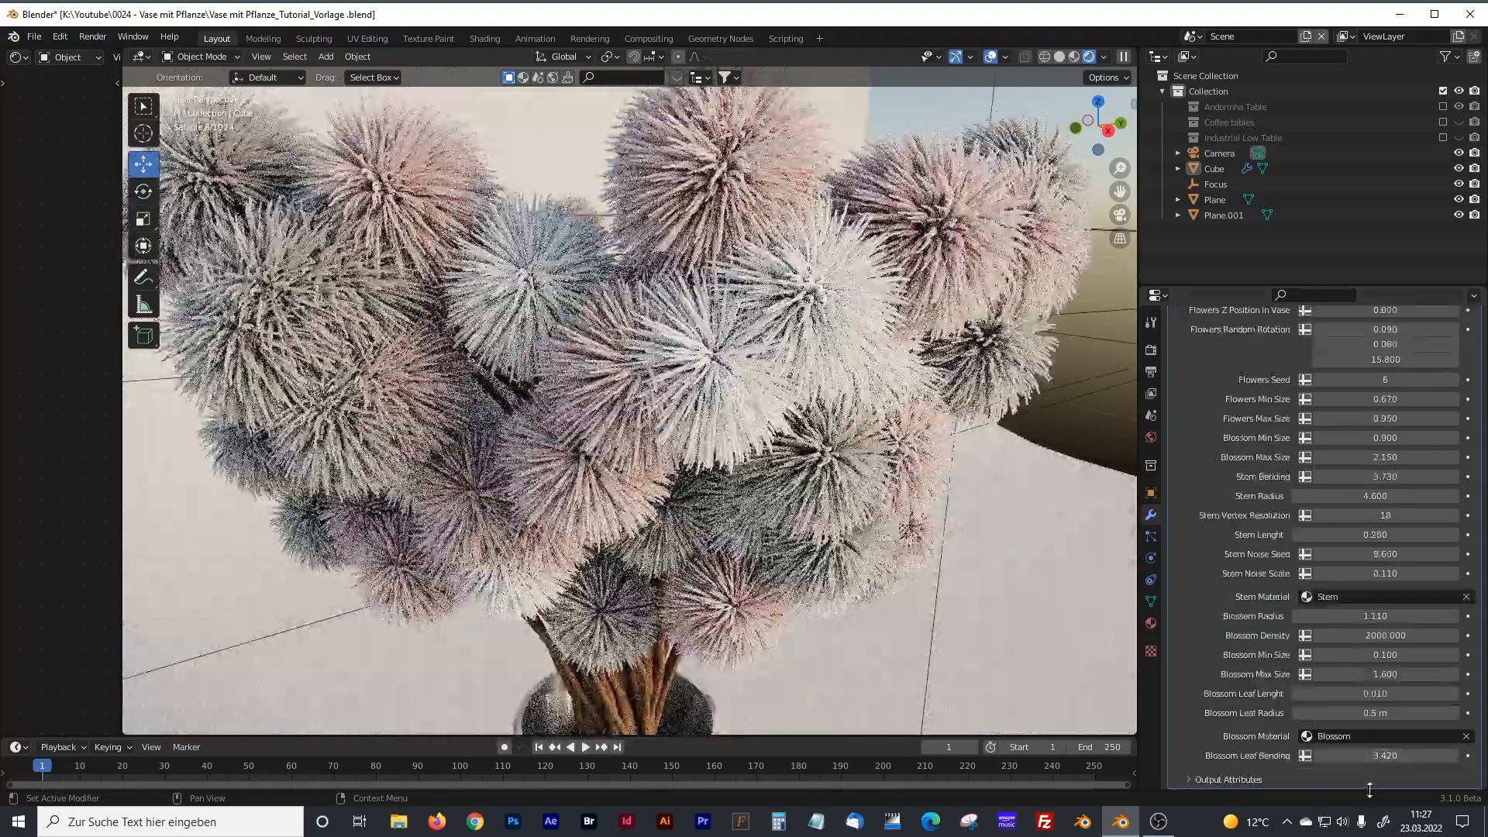
Set the plant's Blossom Radius to 1.110 and check the bouquet in solid and rendered shading.
{"action": "mouse_move", "coordinate": [1370, 757]}
{"action": "left_mouse_down"}
{"action": "mouse_move", "coordinate": [1467, 756]}
{"action": "mouse_move", "coordinate": [1293, 756]}
{"action": "left_mouse_up"}
{"action": "left_click", "coordinate": [1060, 57]}
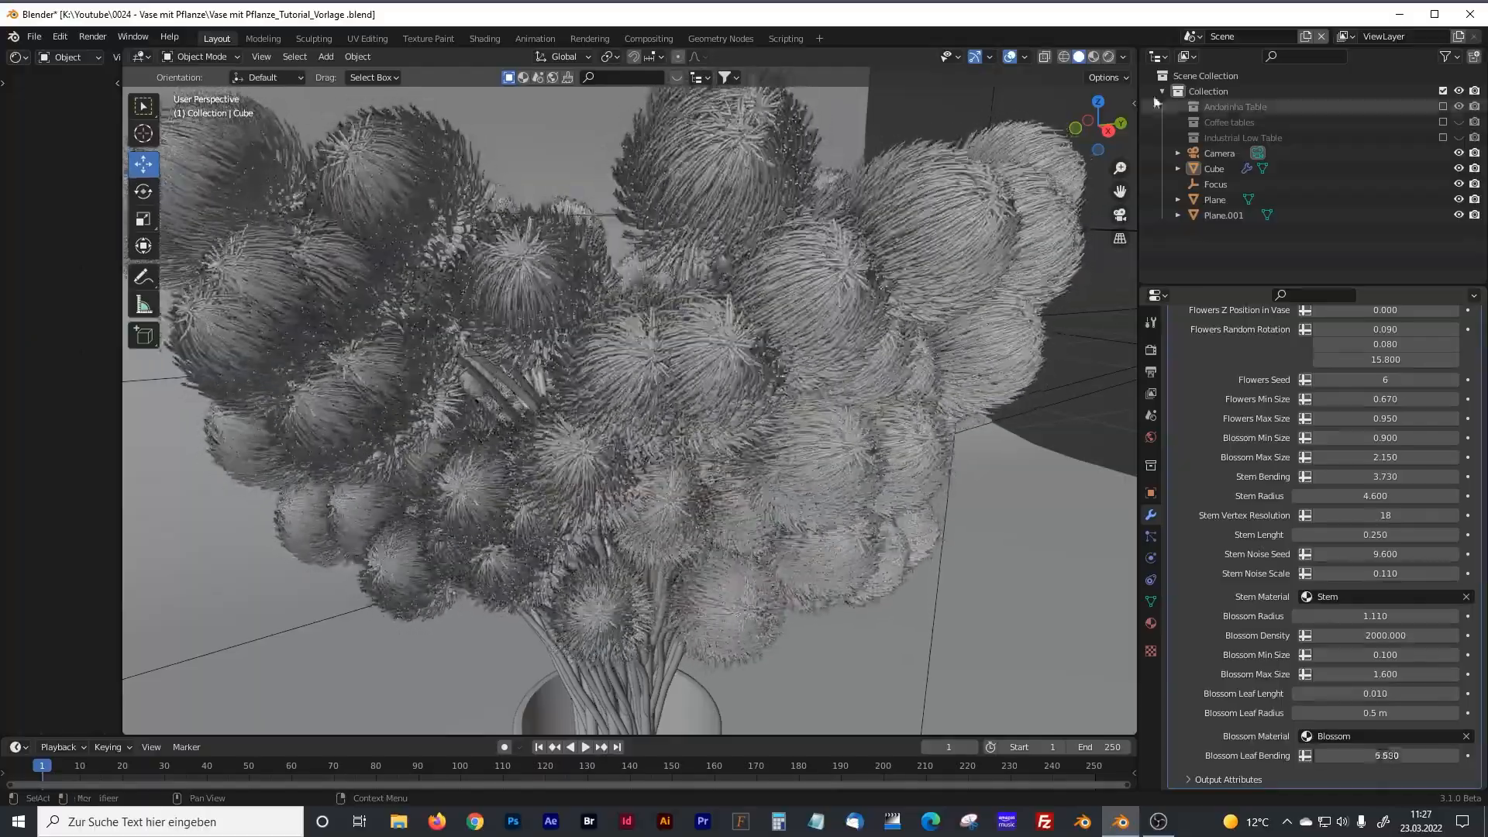
{"action": "left_click", "coordinate": [1109, 58]}
{"action": "left_click", "coordinate": [1300, 712]}
{"action": "left_click", "coordinate": [1300, 713]}
{"action": "left_click", "coordinate": [1301, 712]}
{"action": "scroll", "coordinate": [714, 457], "scroll_direction": "down", "scroll_amount": 3}
{"action": "middle_click_drag", "start_coordinate": [713, 457], "coordinate": [663, 424]}
{"action": "scroll", "coordinate": [663, 423], "scroll_direction": "down", "scroll_amount": 3}
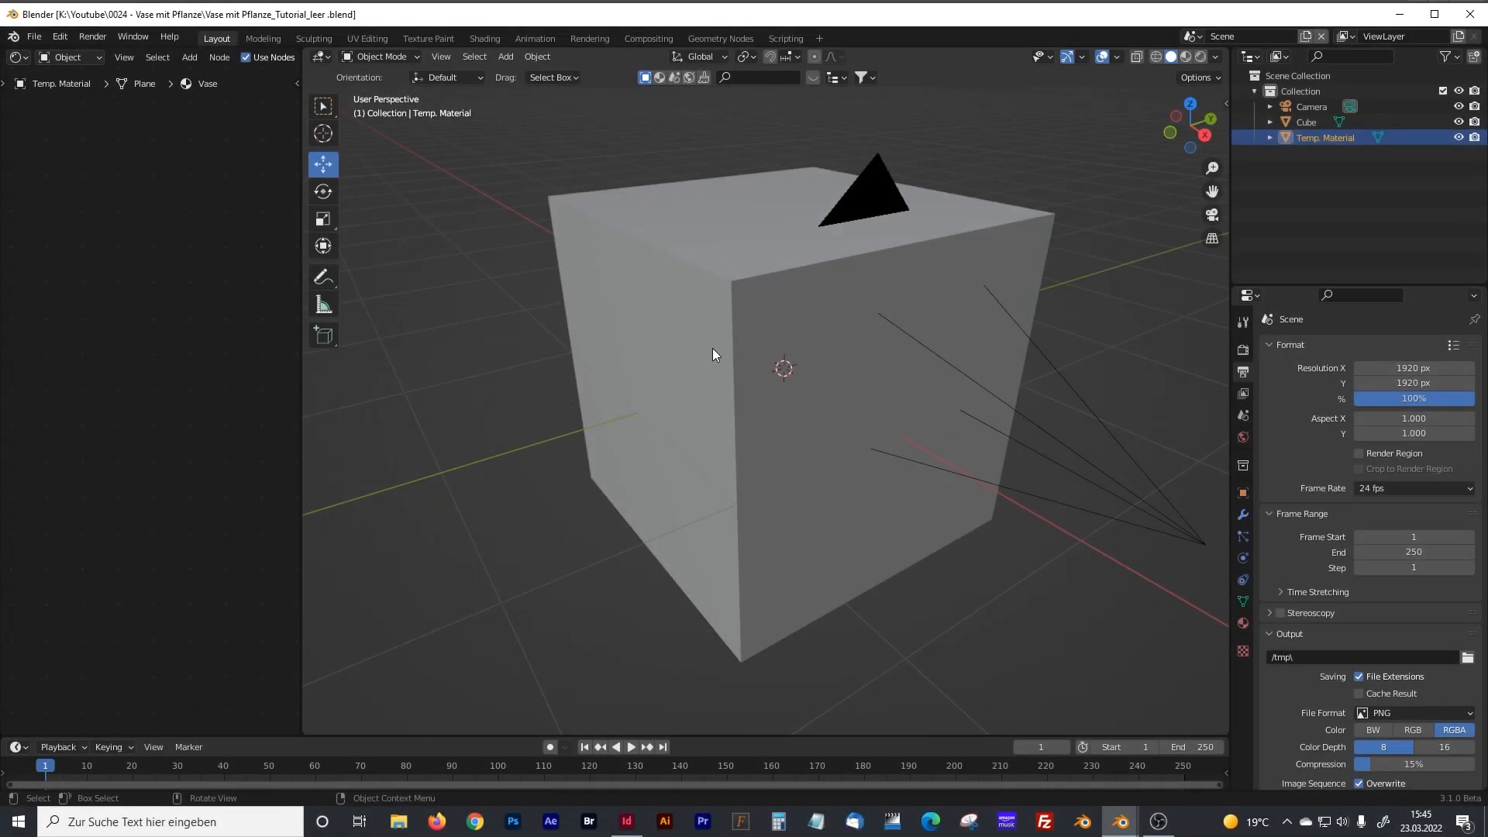
Create a new geometry node tree for the cube in the Geometry Nodes workspace.
{"action": "left_click", "coordinate": [754, 247]}
{"action": "left_click", "coordinate": [711, 39]}
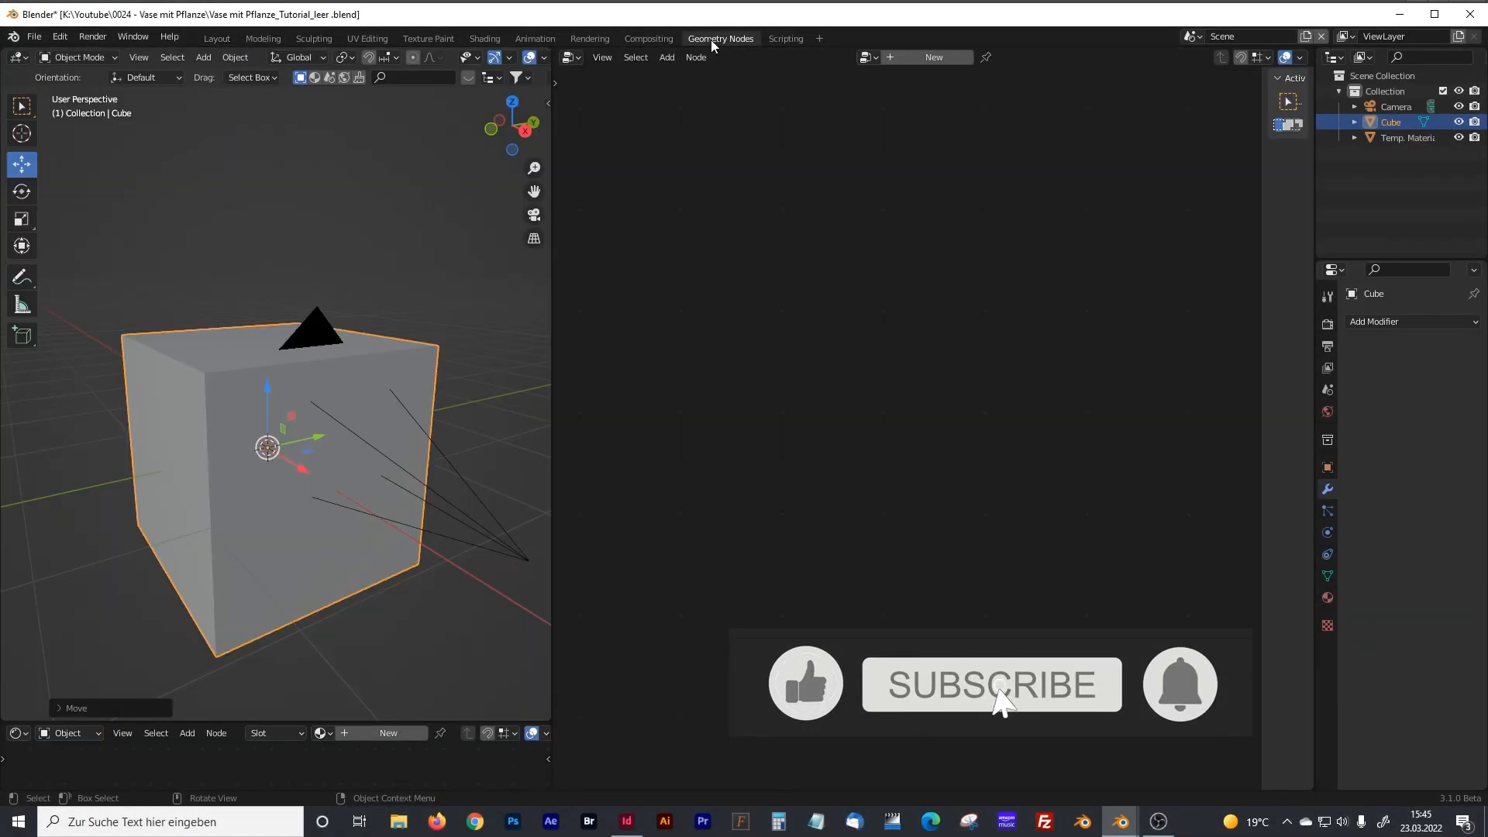
{"action": "left_click", "coordinate": [355, 351]}
{"action": "left_click", "coordinate": [924, 59]}
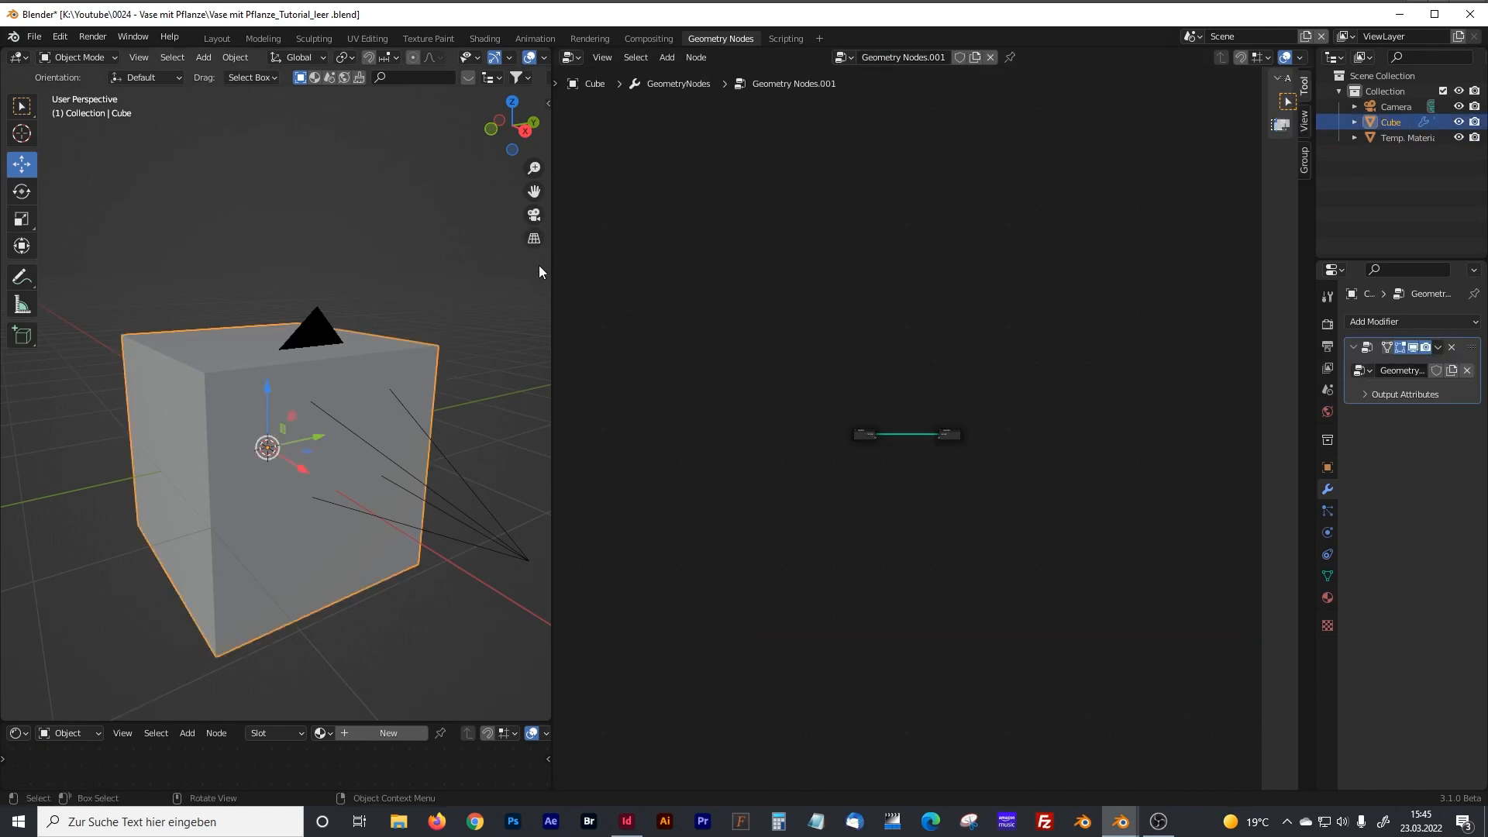
{"action": "scroll", "coordinate": [834, 430], "scroll_direction": "up", "scroll_amount": 4}
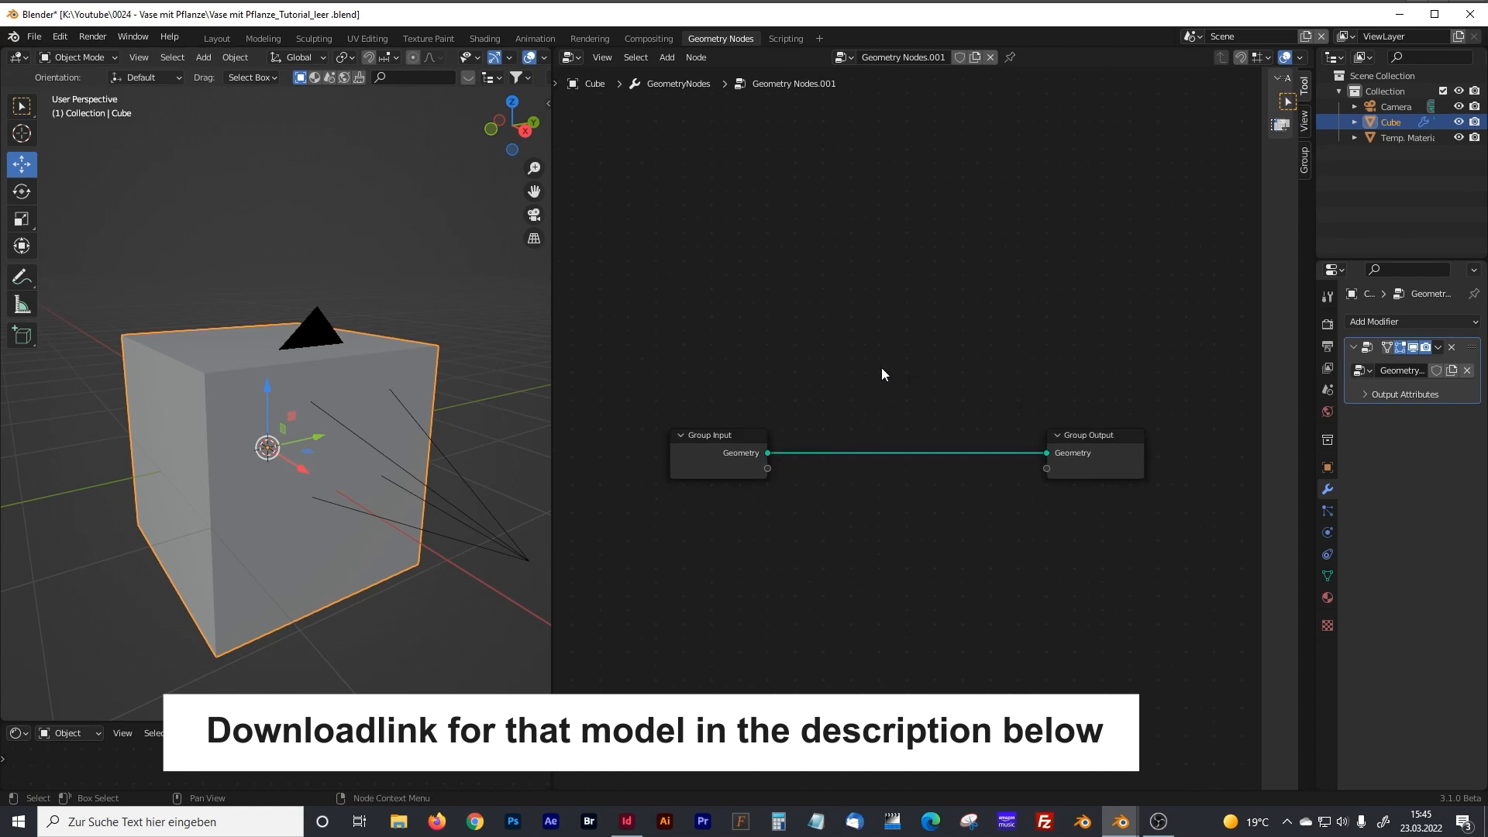
Disconnect the Group Input from the Group Output and rearrange both nodes in a widened node editor.
{"action": "right_click_drag", "start_coordinate": [875, 422], "coordinate": [898, 498], "text": "ctrl"}
{"action": "left_click_drag", "start_coordinate": [732, 440], "coordinate": [704, 436]}
{"action": "scroll", "coordinate": [422, 416], "scroll_direction": "down", "scroll_amount": 2}
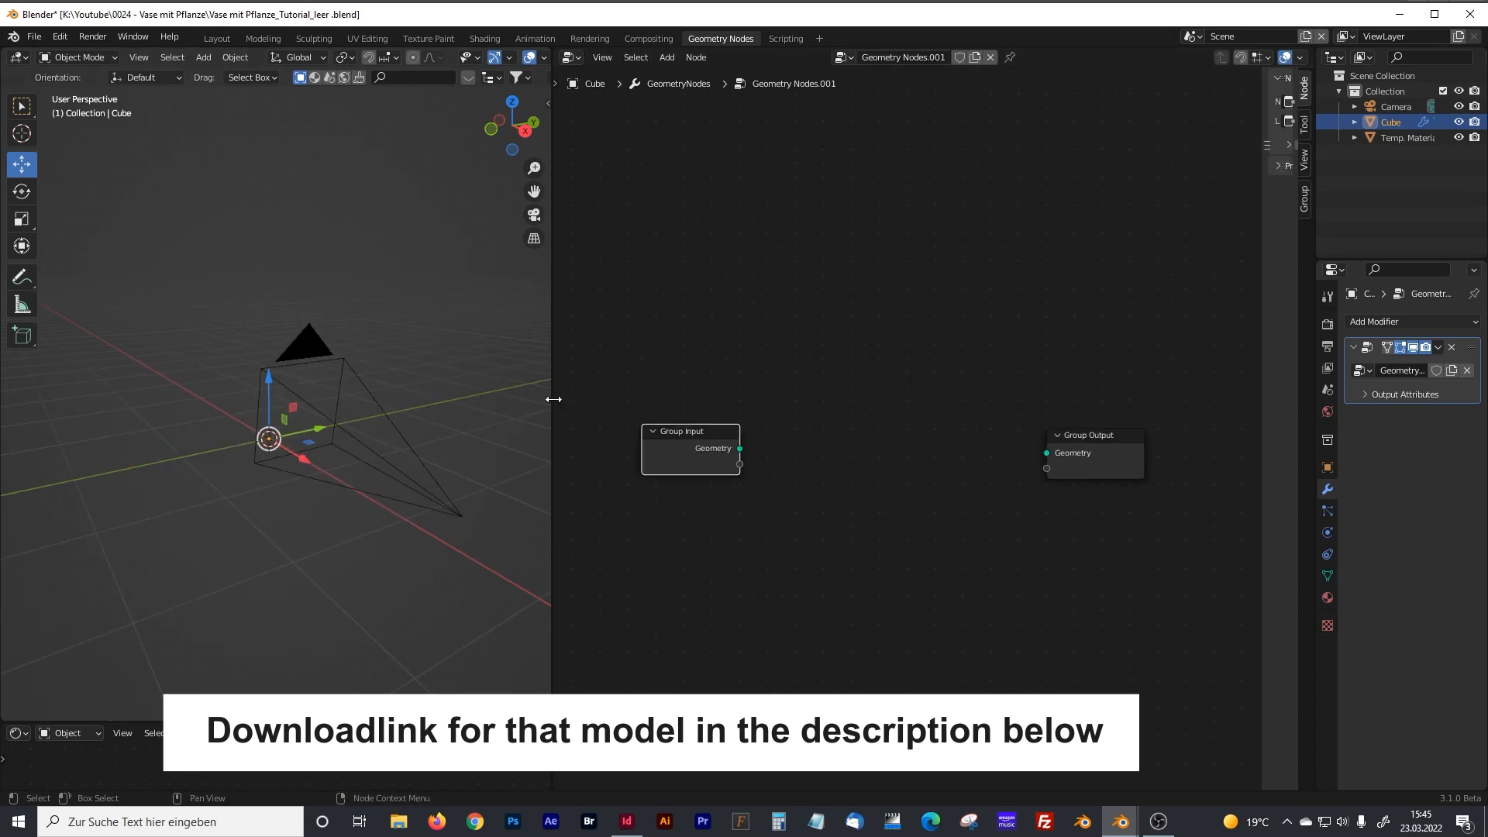
{"action": "left_click_drag", "start_coordinate": [553, 399], "coordinate": [500, 401]}
{"action": "left_click_drag", "start_coordinate": [675, 442], "coordinate": [590, 433]}
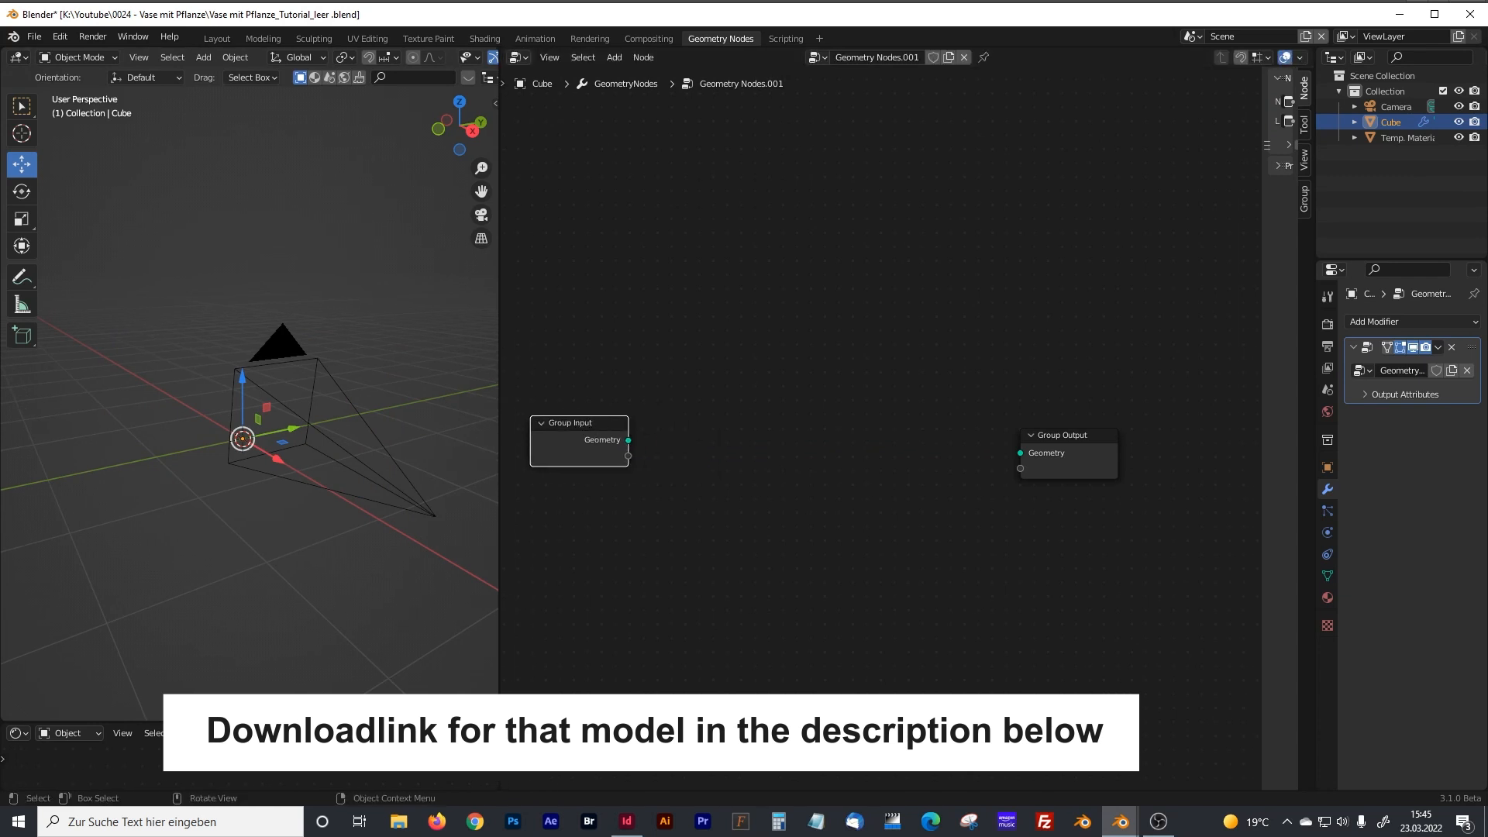
{"action": "middle_click_drag", "start_coordinate": [768, 471], "coordinate": [629, 459]}
{"action": "left_click", "coordinate": [891, 424]}
{"action": "left_click_drag", "start_coordinate": [891, 424], "coordinate": [974, 416]}
{"action": "left_click", "coordinate": [897, 439]}
{"action": "left_click", "coordinate": [974, 414]}
Add a Cylinder mesh primitive node and connect its Mesh output to the Group Output's Geometry.
{"action": "key", "text": "shift+a"}
{"action": "left_click", "coordinate": [729, 286]}
{"action": "type", "text": "cylin"}
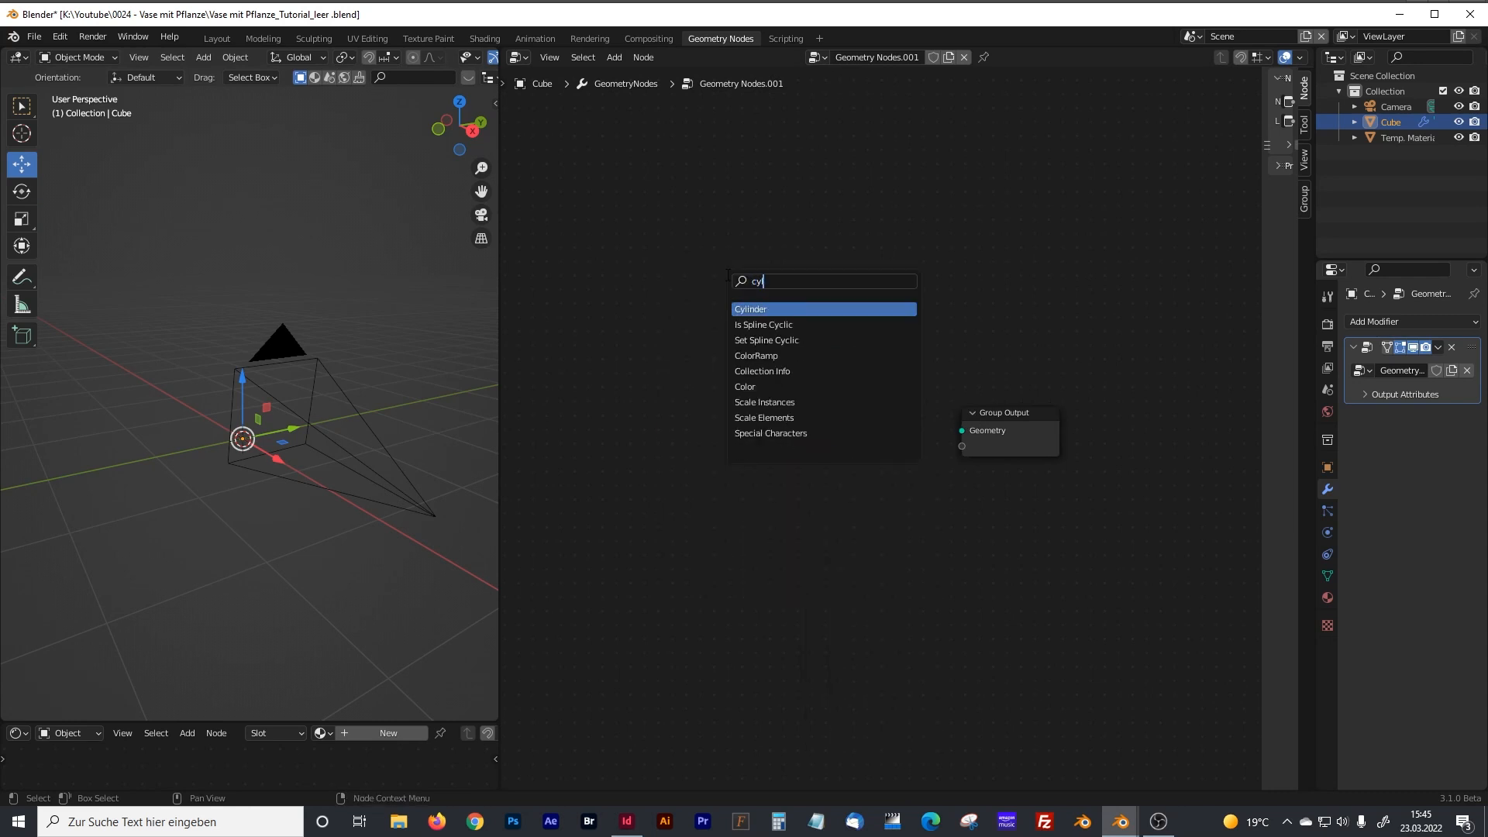
{"action": "left_click", "coordinate": [758, 308]}
{"action": "left_click", "coordinate": [783, 440]}
{"action": "scroll", "coordinate": [779, 437], "scroll_direction": "up", "scroll_amount": 1}
{"action": "left_click_drag", "start_coordinate": [726, 404], "coordinate": [974, 439]}
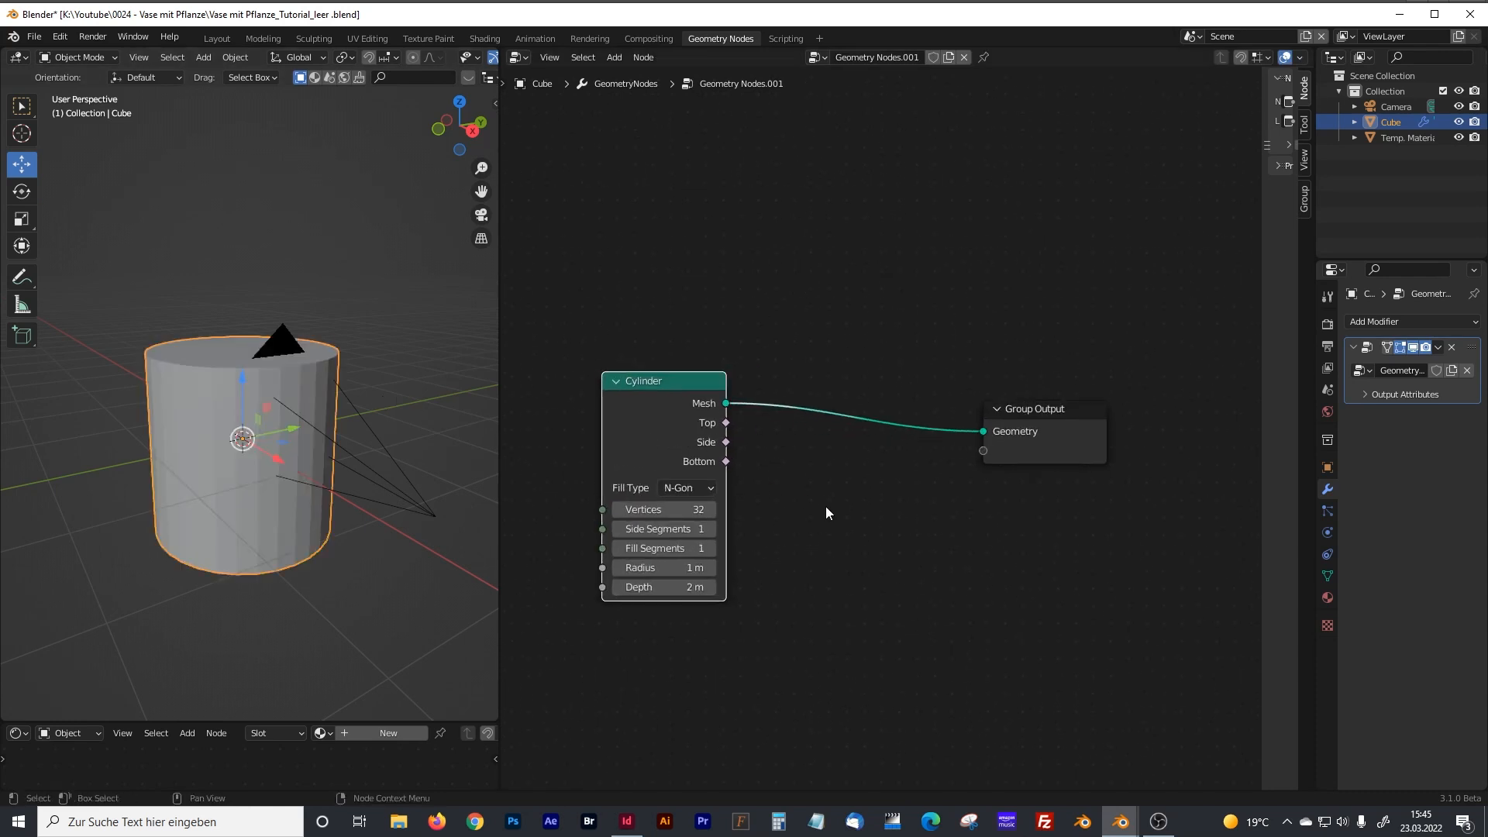
Set the Cylinder node's radius to 0.05 m and its depth to 0.3 m.
{"action": "middle_click_drag", "start_coordinate": [824, 511], "coordinate": [902, 465]}
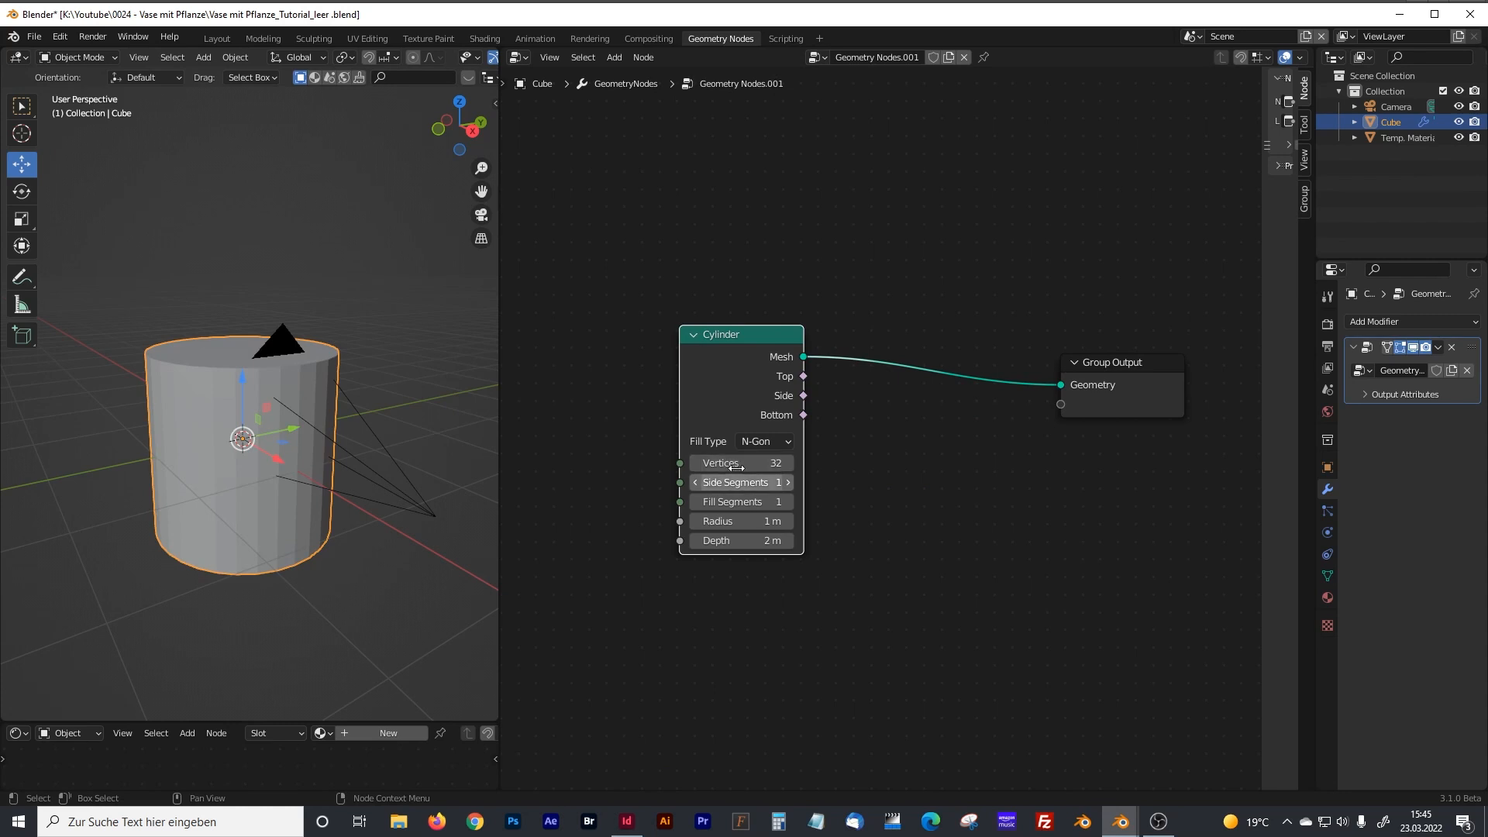
{"action": "scroll", "coordinate": [866, 458], "scroll_direction": "up", "scroll_amount": 1}
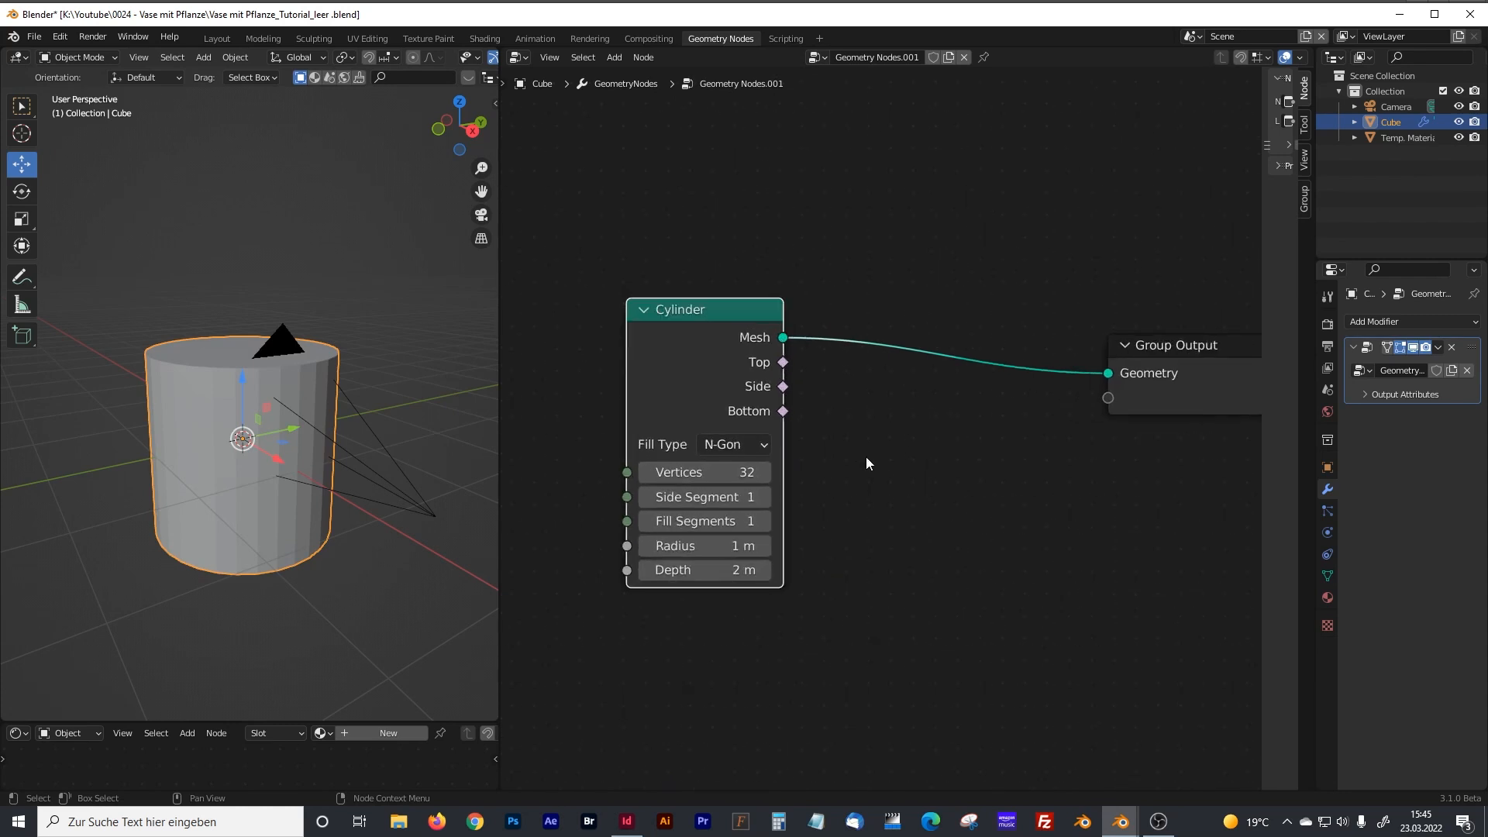
{"action": "middle_click_drag", "start_coordinate": [838, 466], "coordinate": [850, 452]}
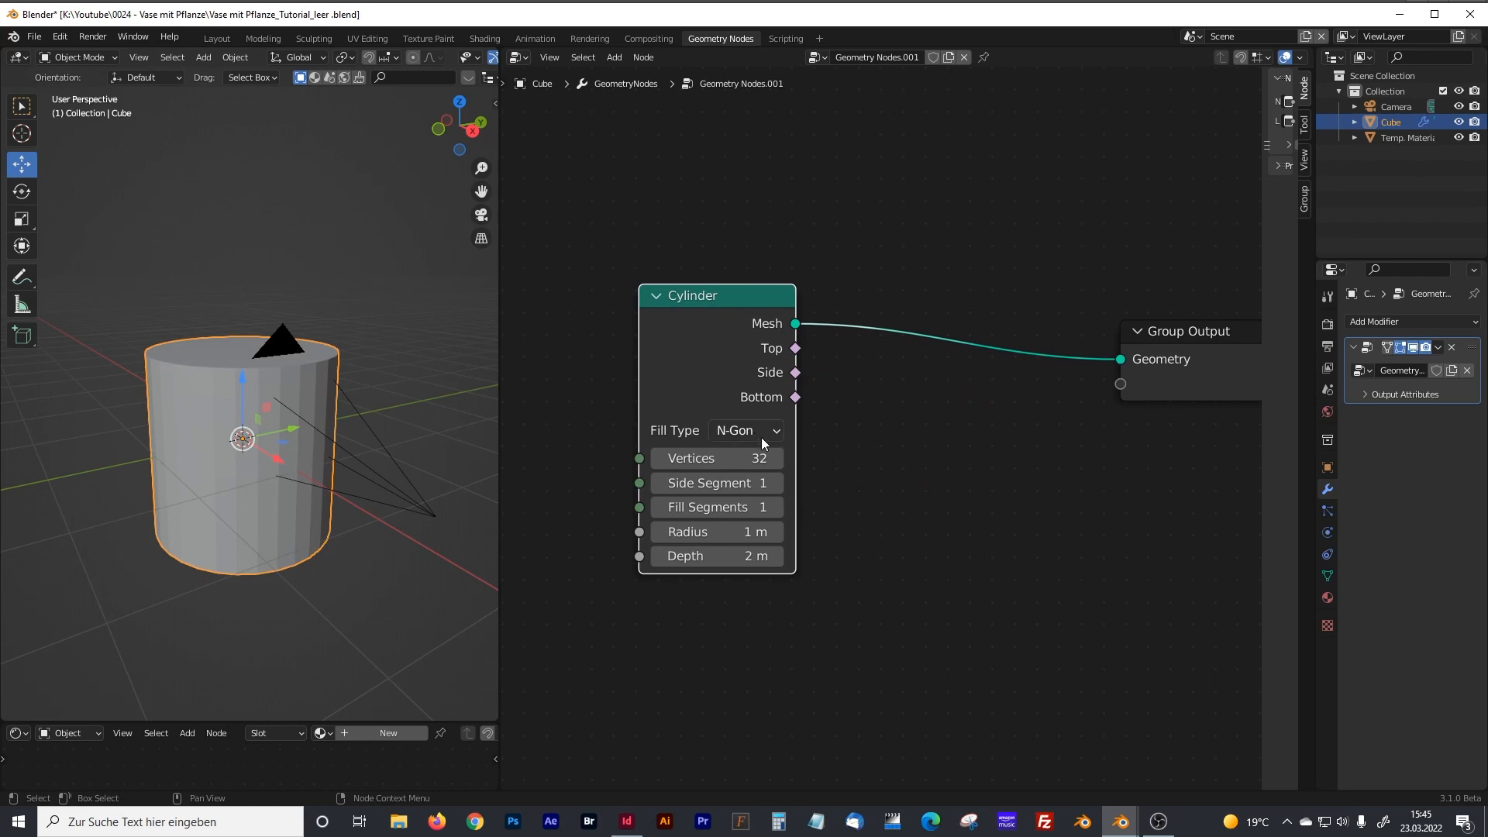
{"action": "left_click", "coordinate": [752, 532]}
{"action": "type", "text": "0.05"}
{"action": "key", "text": "Return"}
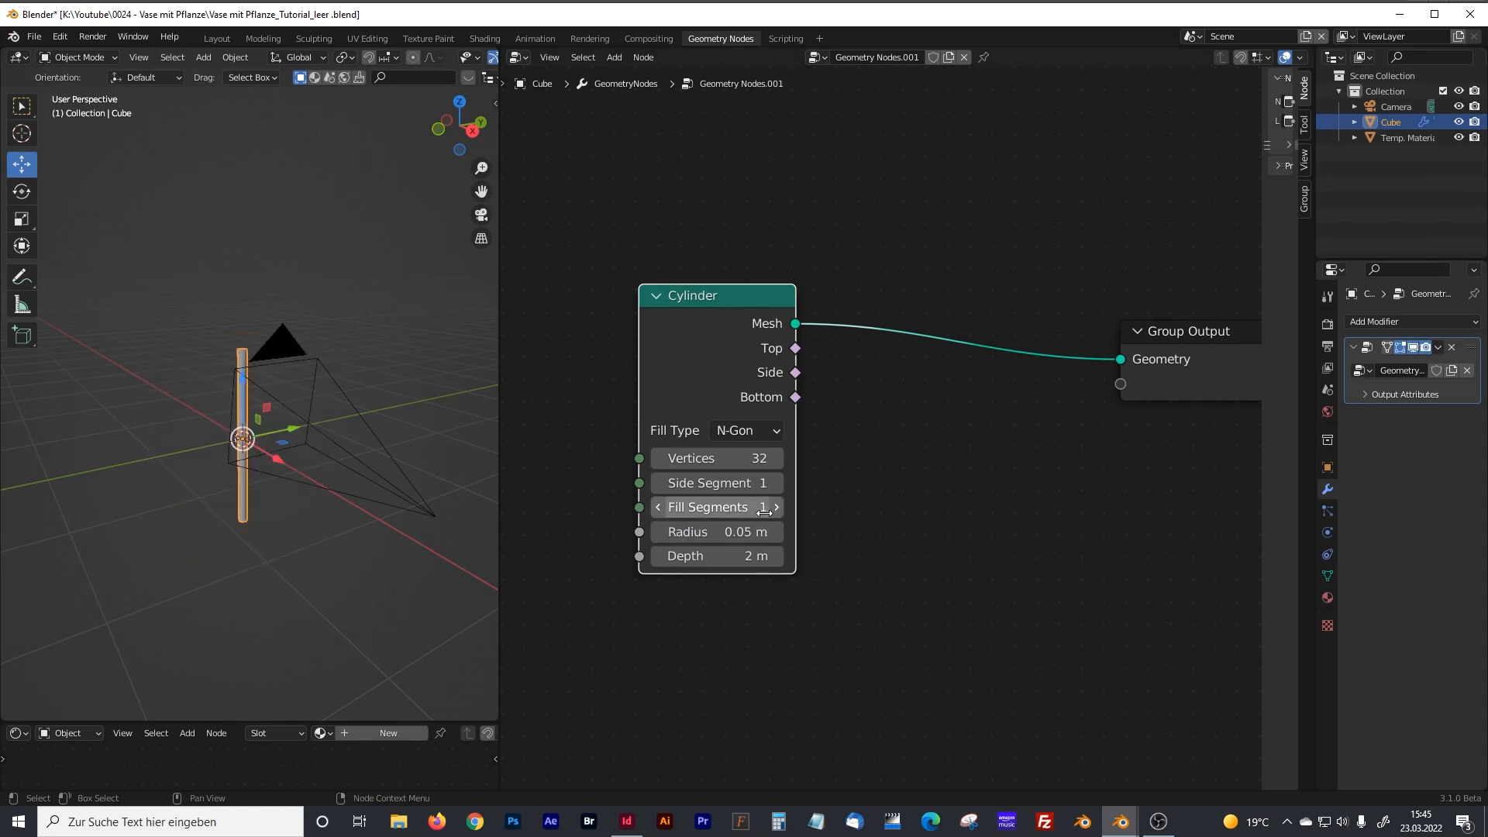
{"action": "left_click", "coordinate": [752, 556]}
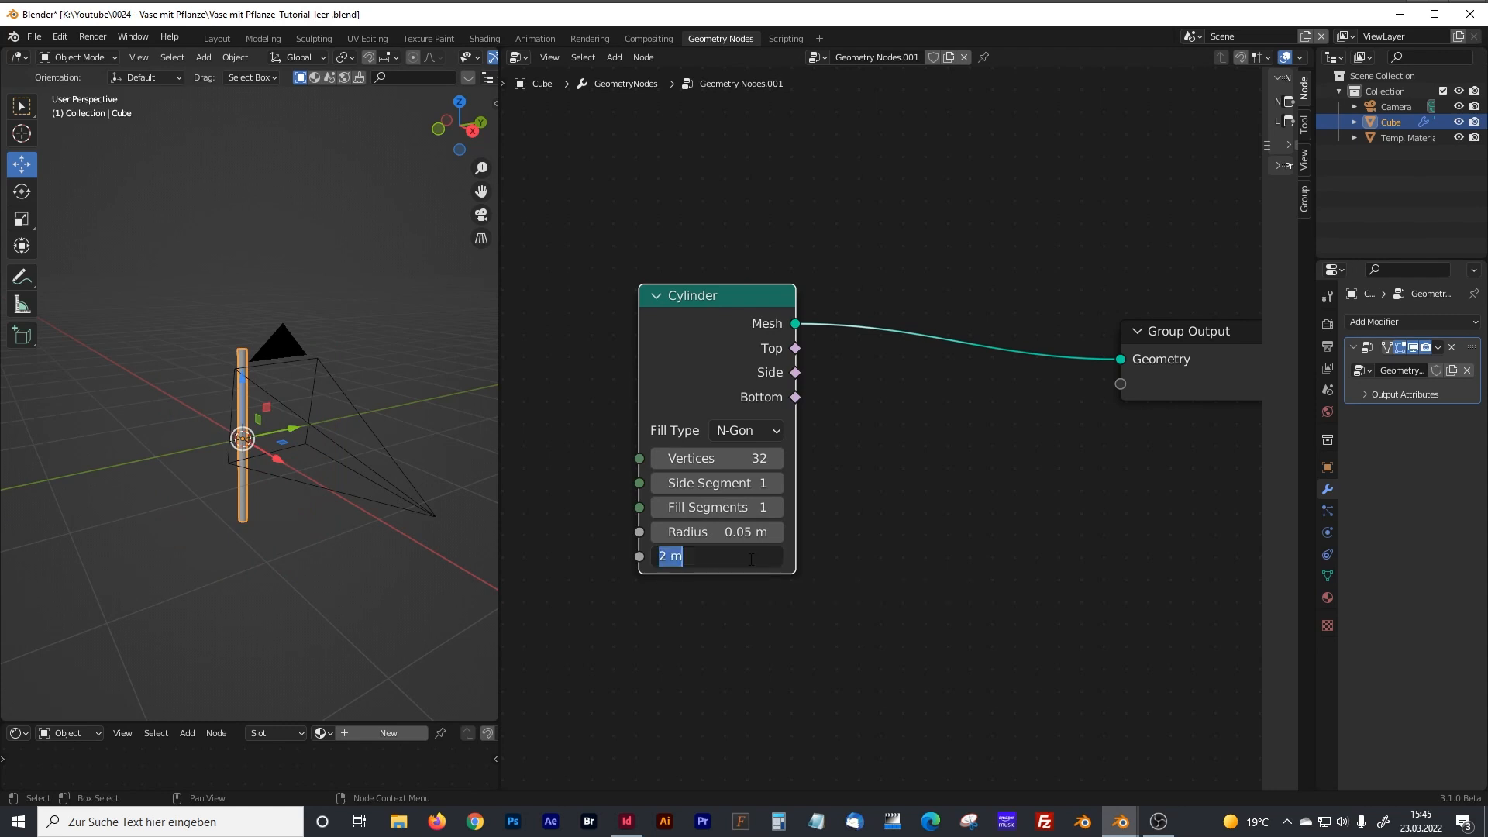
{"action": "type", "text": "0.3"}
{"action": "key", "text": "Return"}
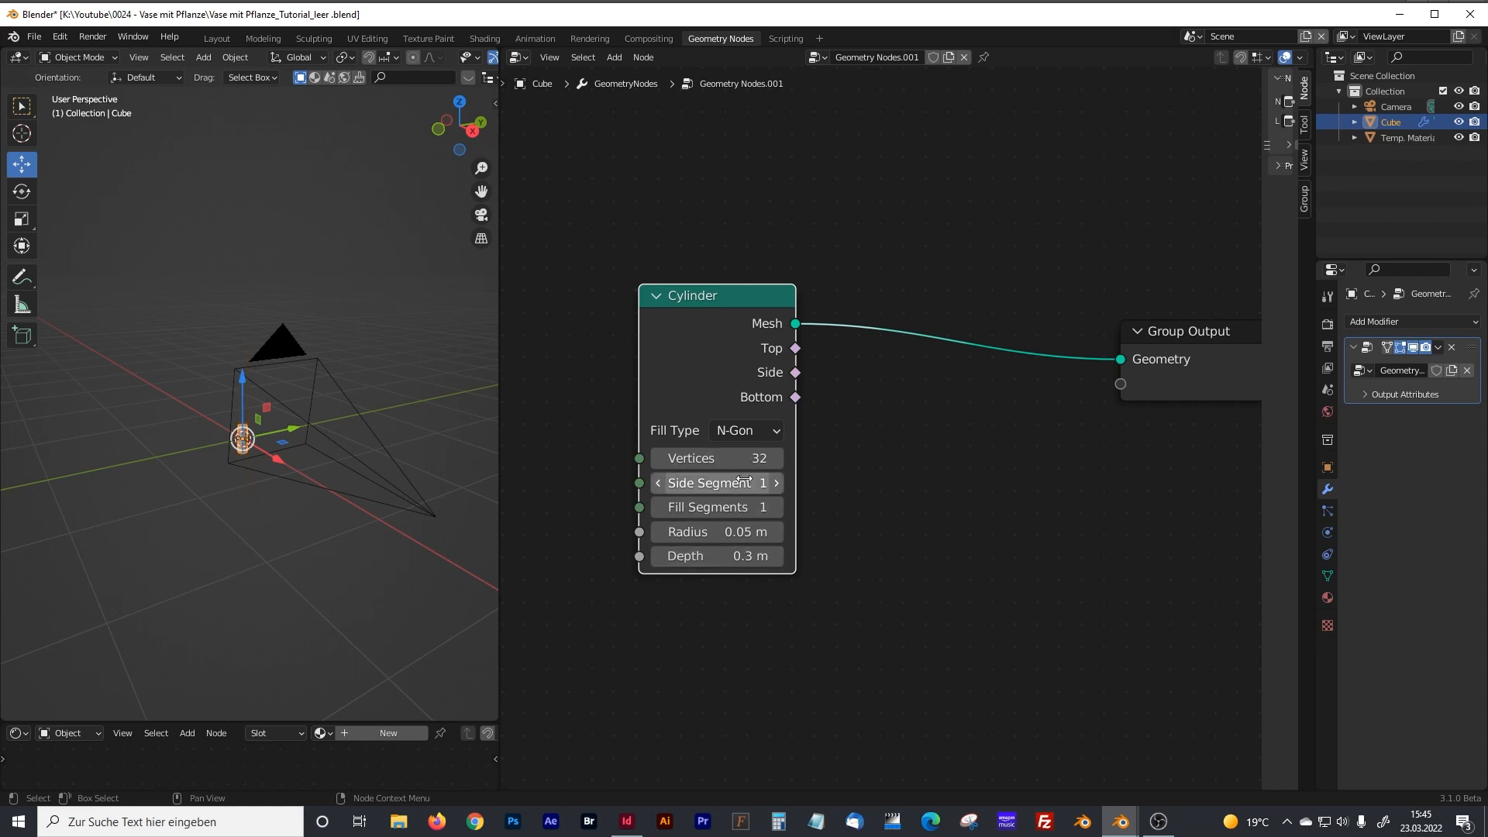
Set the Cylinder node's side segments to 75 and its fill segments to 10.
{"action": "scroll", "coordinate": [746, 477], "scroll_direction": "up", "scroll_amount": 1}
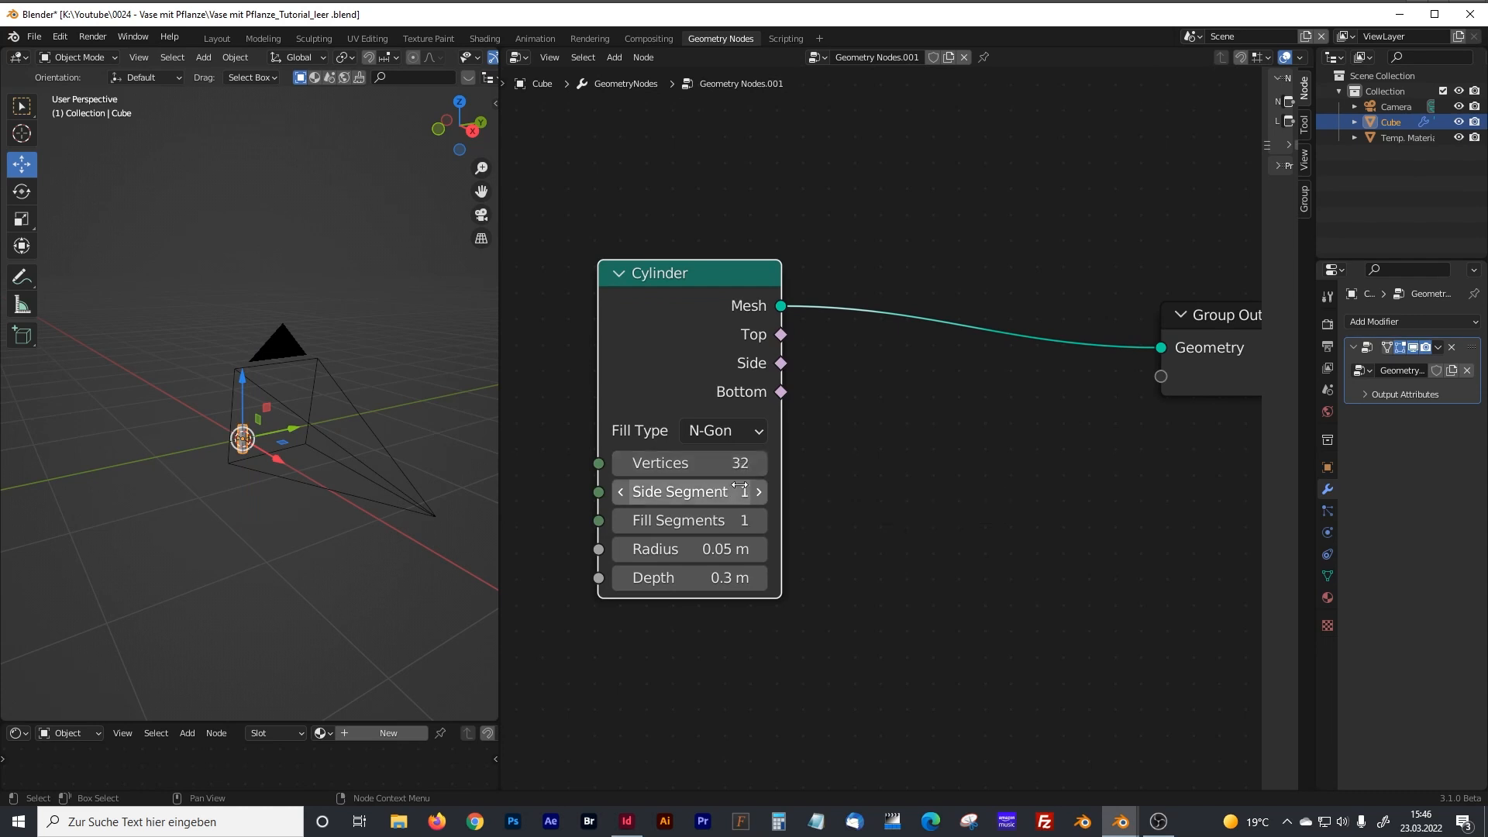
{"action": "left_click_drag", "start_coordinate": [734, 491], "coordinate": [734, 491]}
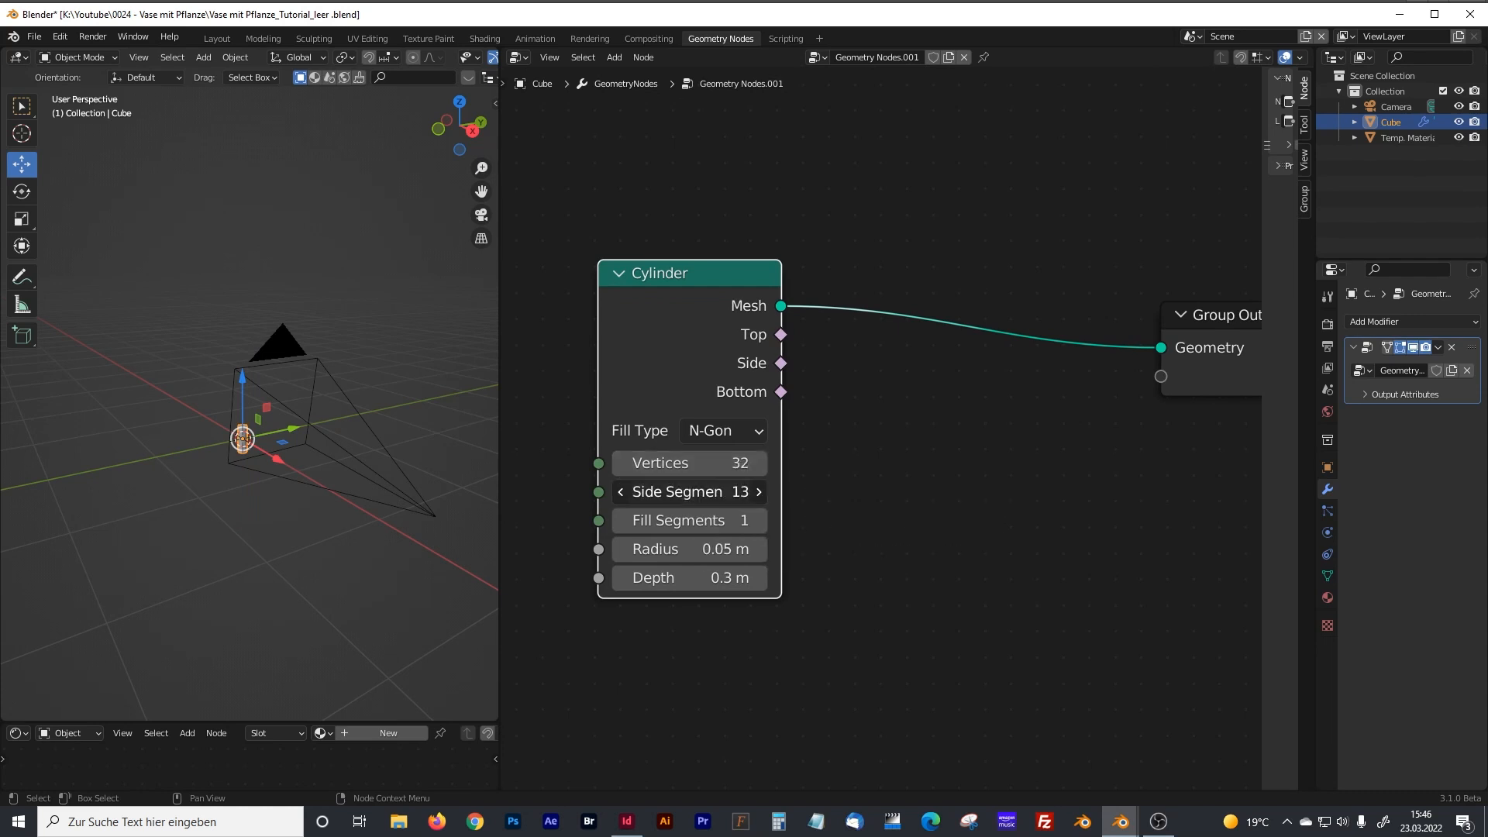
{"action": "left_click", "coordinate": [741, 491]}
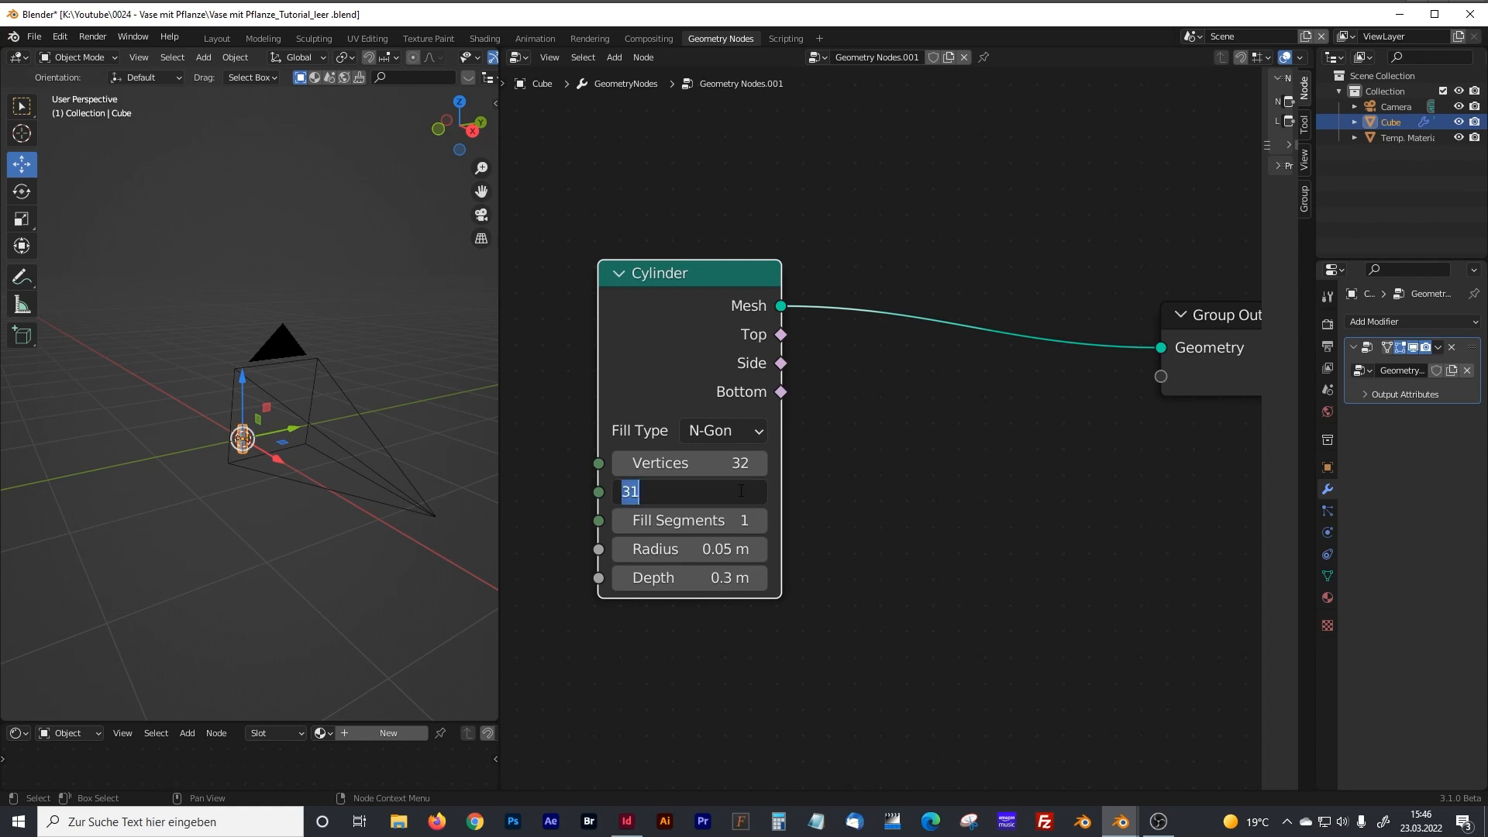
{"action": "type", "text": "75"}
{"action": "key", "text": "Return"}
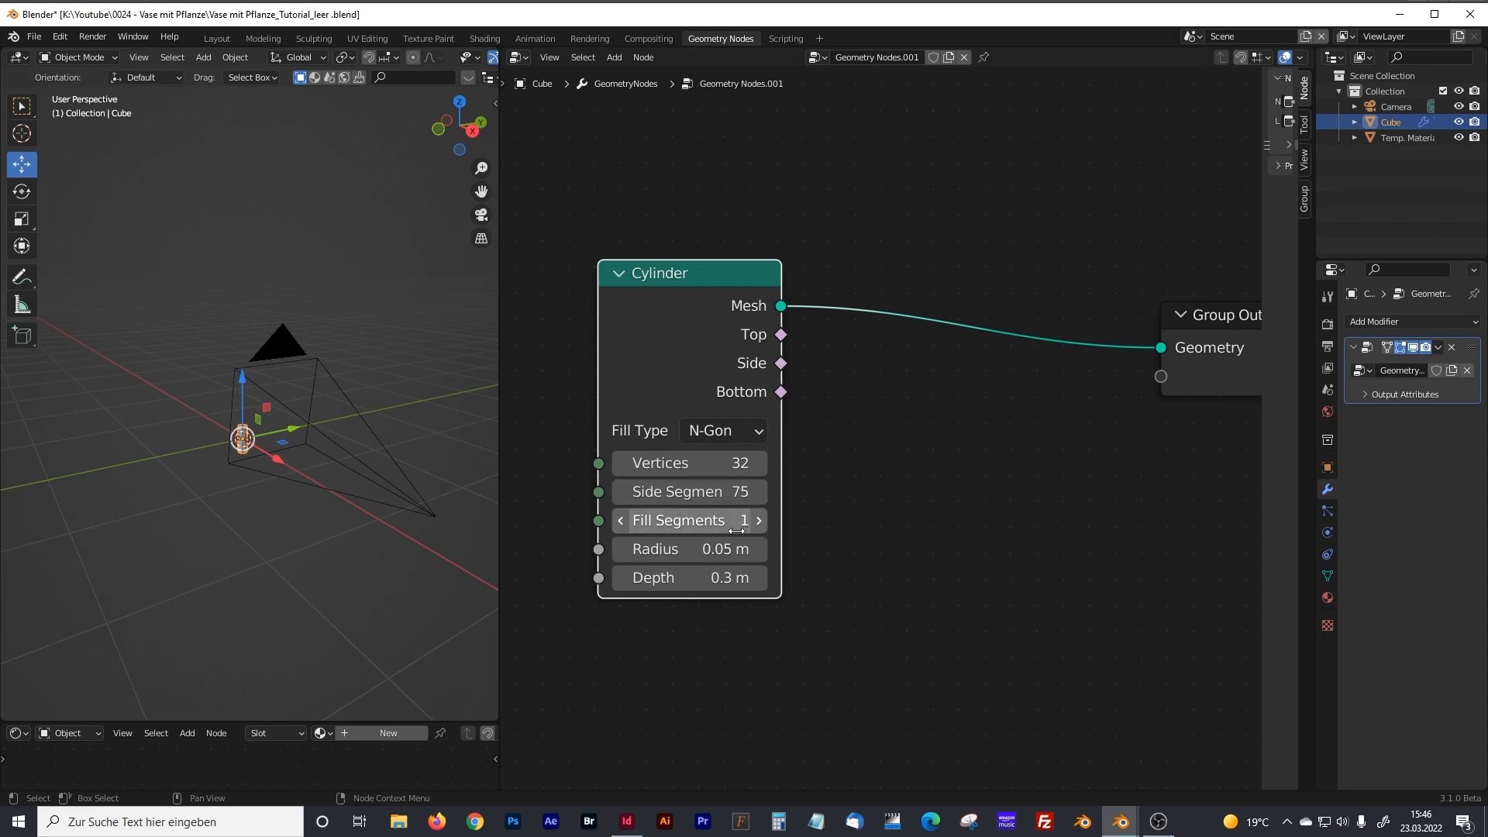
{"action": "left_click", "coordinate": [737, 530]}
{"action": "type", "text": "10"}
{"action": "key", "text": "Return"}
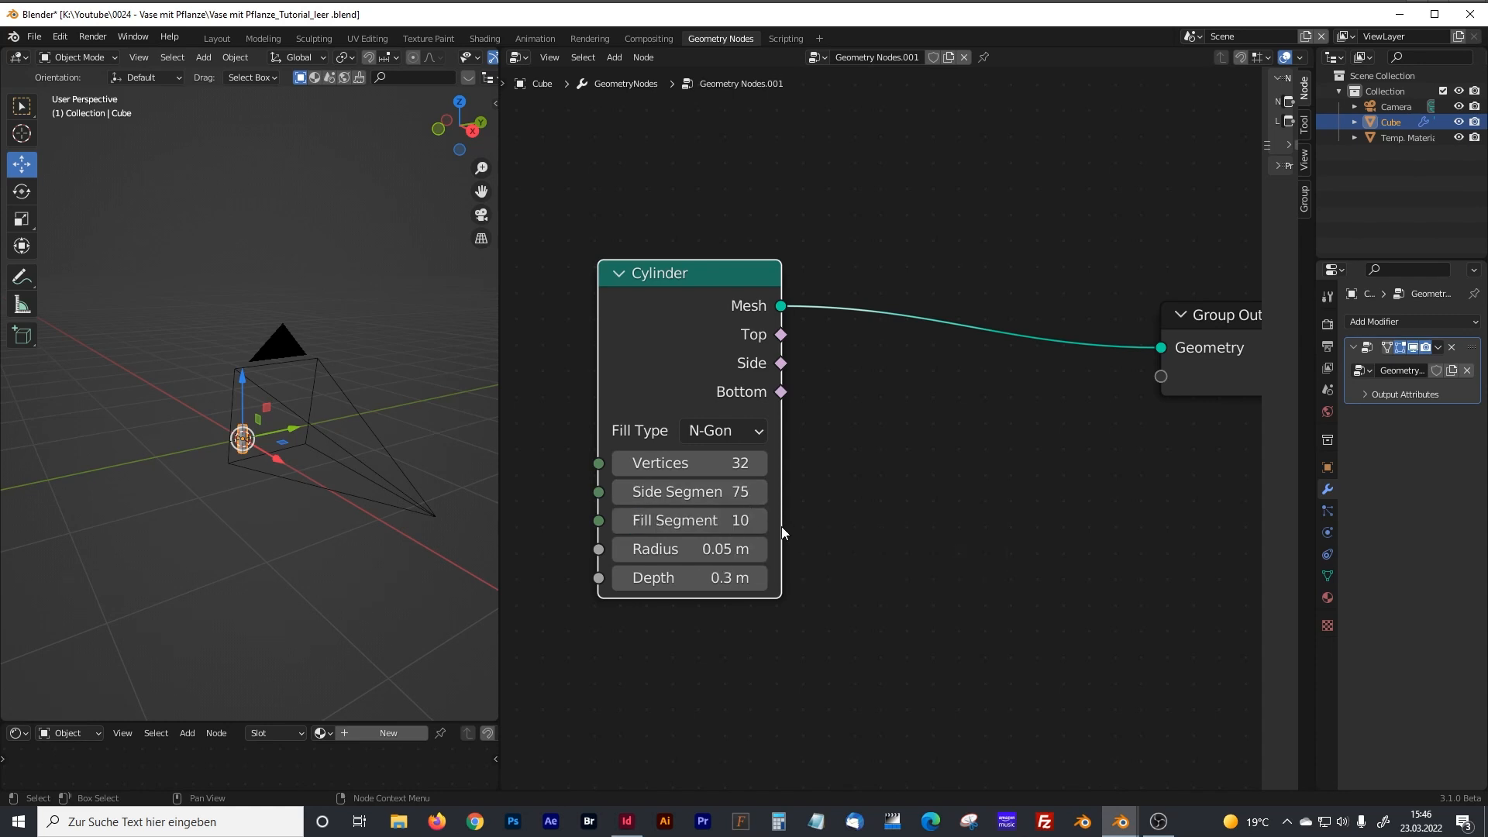
Insert a Delete Geometry node on the link between the Cylinder and the Group Output.
{"action": "scroll", "coordinate": [282, 440], "scroll_direction": "up", "scroll_amount": 6}
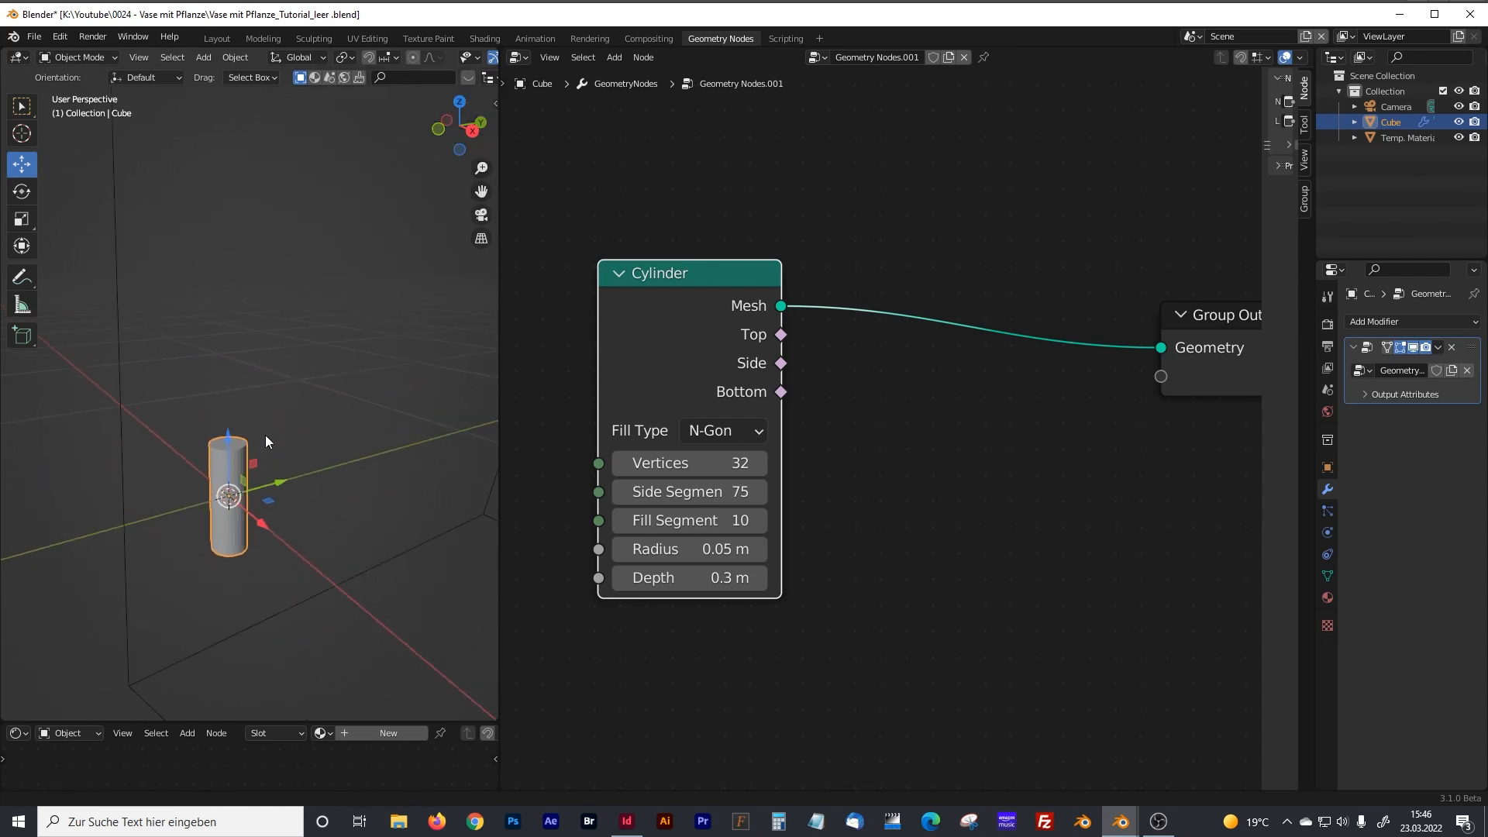
{"action": "scroll", "coordinate": [275, 411], "scroll_direction": "up", "scroll_amount": 4}
{"action": "mouse_move", "coordinate": [278, 398]}
{"action": "middle_mouse_down"}
{"action": "mouse_move", "coordinate": [307, 434]}
{"action": "mouse_move", "coordinate": [248, 410]}
{"action": "mouse_move", "coordinate": [284, 424]}
{"action": "mouse_move", "coordinate": [293, 369]}
{"action": "mouse_move", "coordinate": [259, 375]}
{"action": "mouse_move", "coordinate": [261, 406]}
{"action": "mouse_move", "coordinate": [273, 369]}
{"action": "mouse_move", "coordinate": [282, 409]}
{"action": "middle_mouse_up"}
{"action": "scroll", "coordinate": [956, 410], "scroll_direction": "down", "scroll_amount": 1}
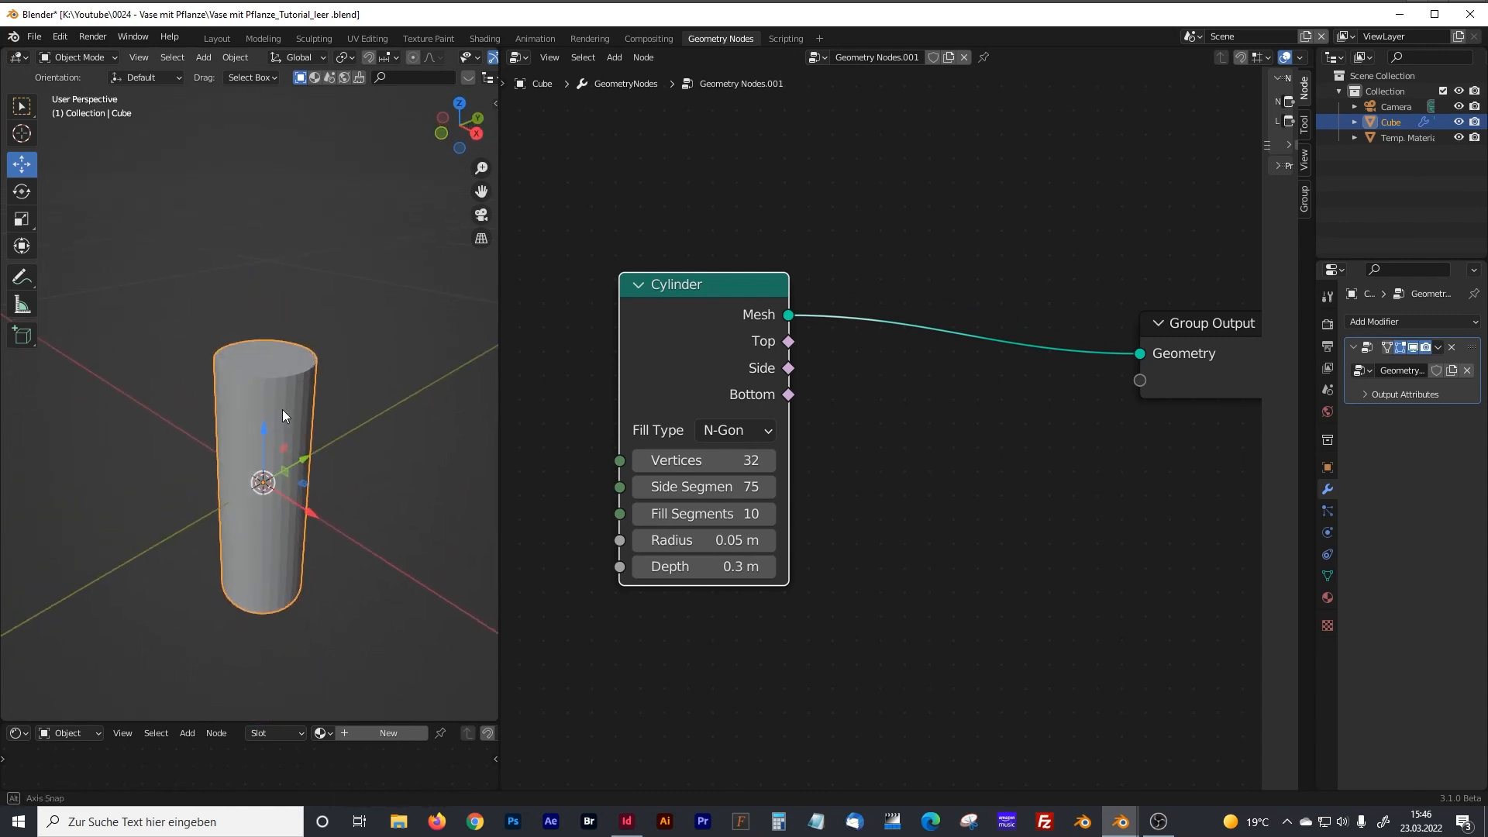
{"action": "scroll", "coordinate": [853, 414], "scroll_direction": "down", "scroll_amount": 3}
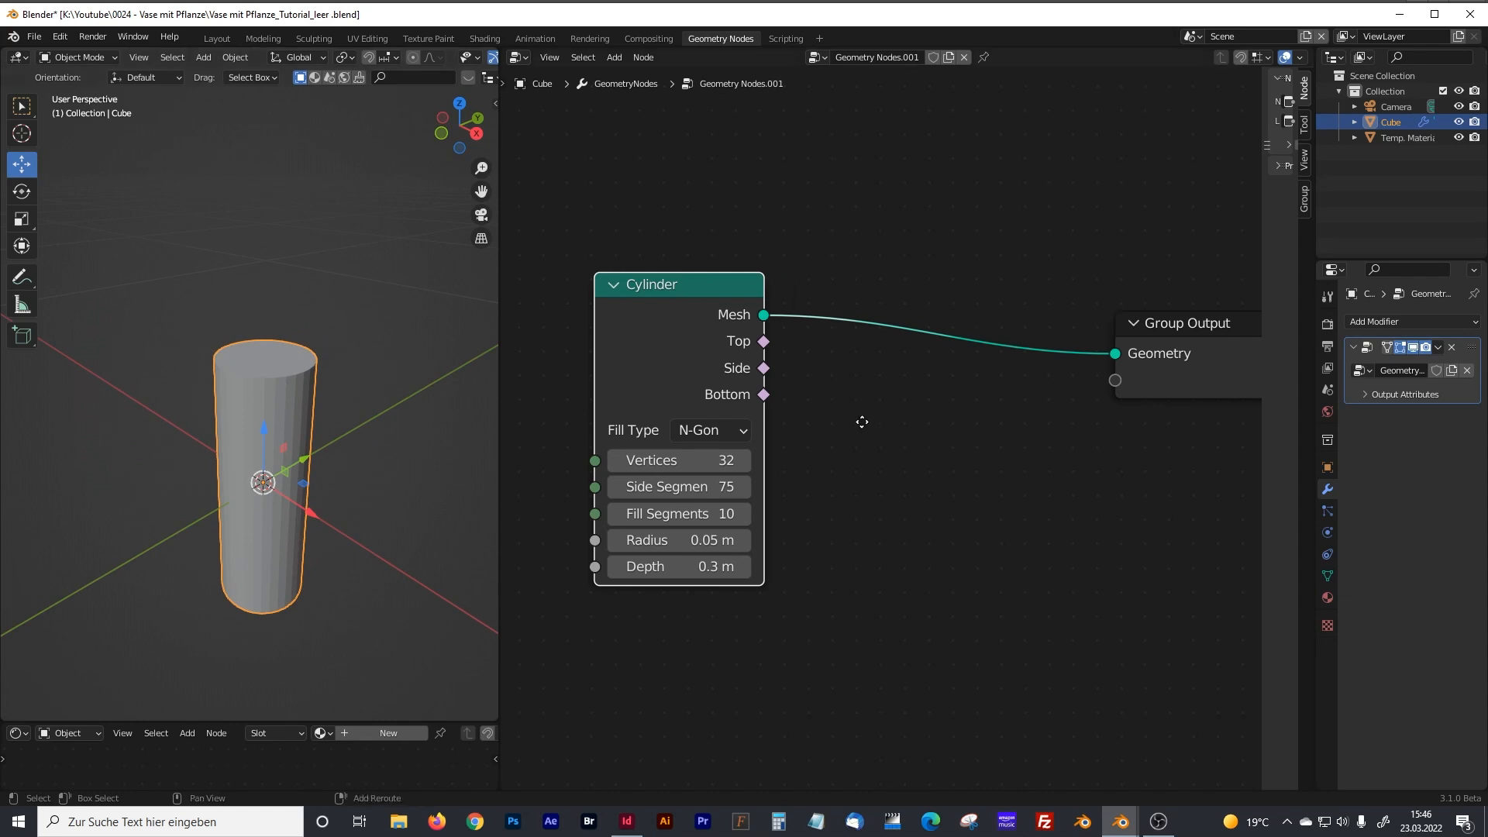
{"action": "left_click_drag", "start_coordinate": [1004, 358], "coordinate": [1151, 361]}
{"action": "left_click", "coordinate": [956, 454]}
{"action": "key", "text": "shift+a"}
{"action": "left_click", "coordinate": [890, 450]}
{"action": "type", "text": "delte"}
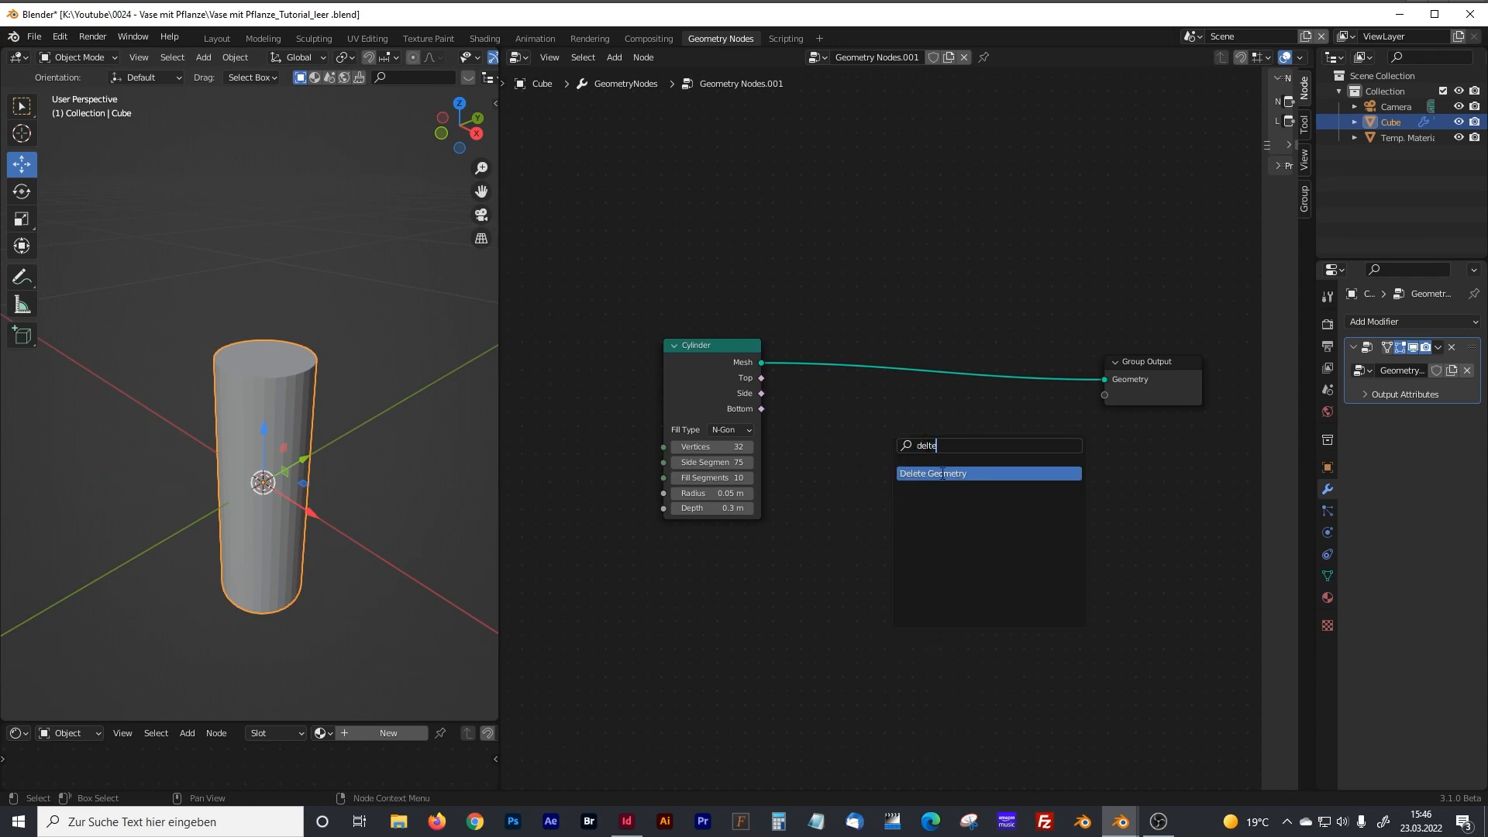
{"action": "left_click", "coordinate": [942, 473]}
{"action": "left_click", "coordinate": [891, 355]}
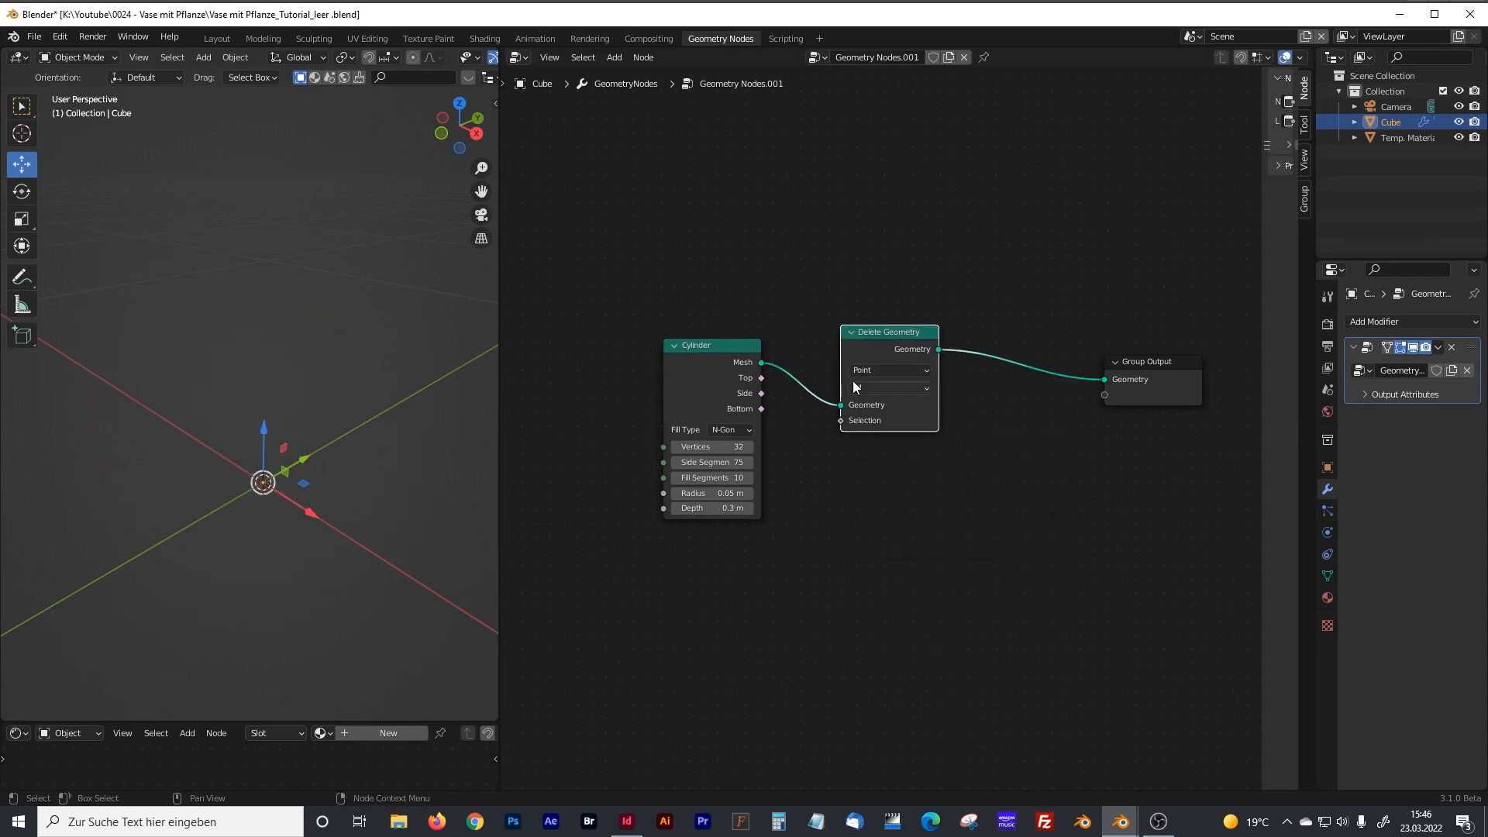
Set Delete Geometry to the Face domain and connect the Cylinder's Top output to its Selection.
{"action": "scroll", "coordinate": [855, 386], "scroll_direction": "up", "scroll_amount": 1}
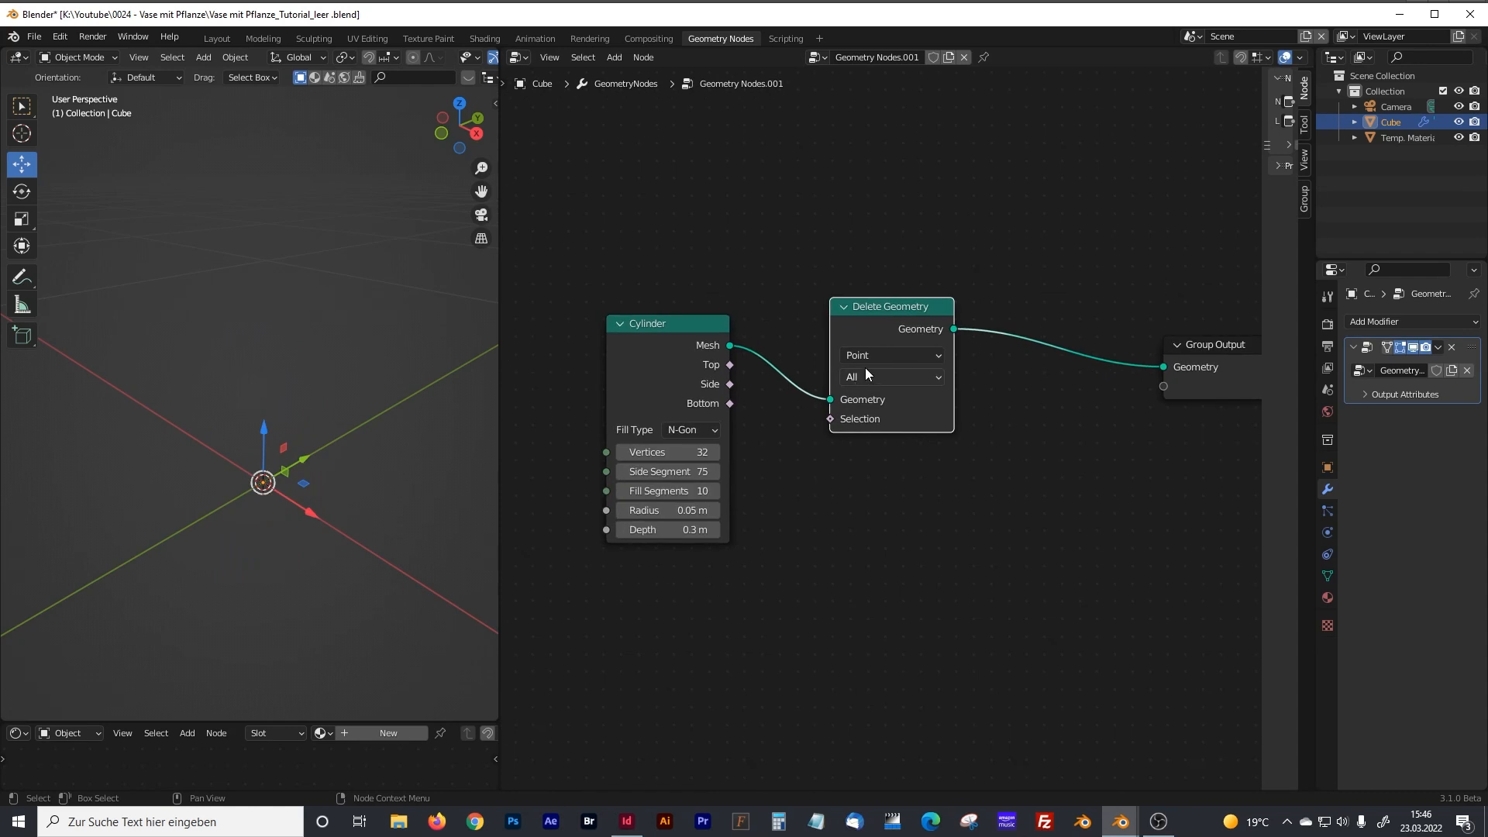
{"action": "left_click", "coordinate": [865, 361]}
{"action": "left_click", "coordinate": [865, 412]}
{"action": "left_click_drag", "start_coordinate": [705, 333], "coordinate": [830, 419]}
{"action": "mouse_move", "coordinate": [349, 431]}
{"action": "middle_mouse_down"}
{"action": "mouse_move", "coordinate": [338, 511]}
{"action": "mouse_move", "coordinate": [338, 418]}
{"action": "middle_mouse_up"}
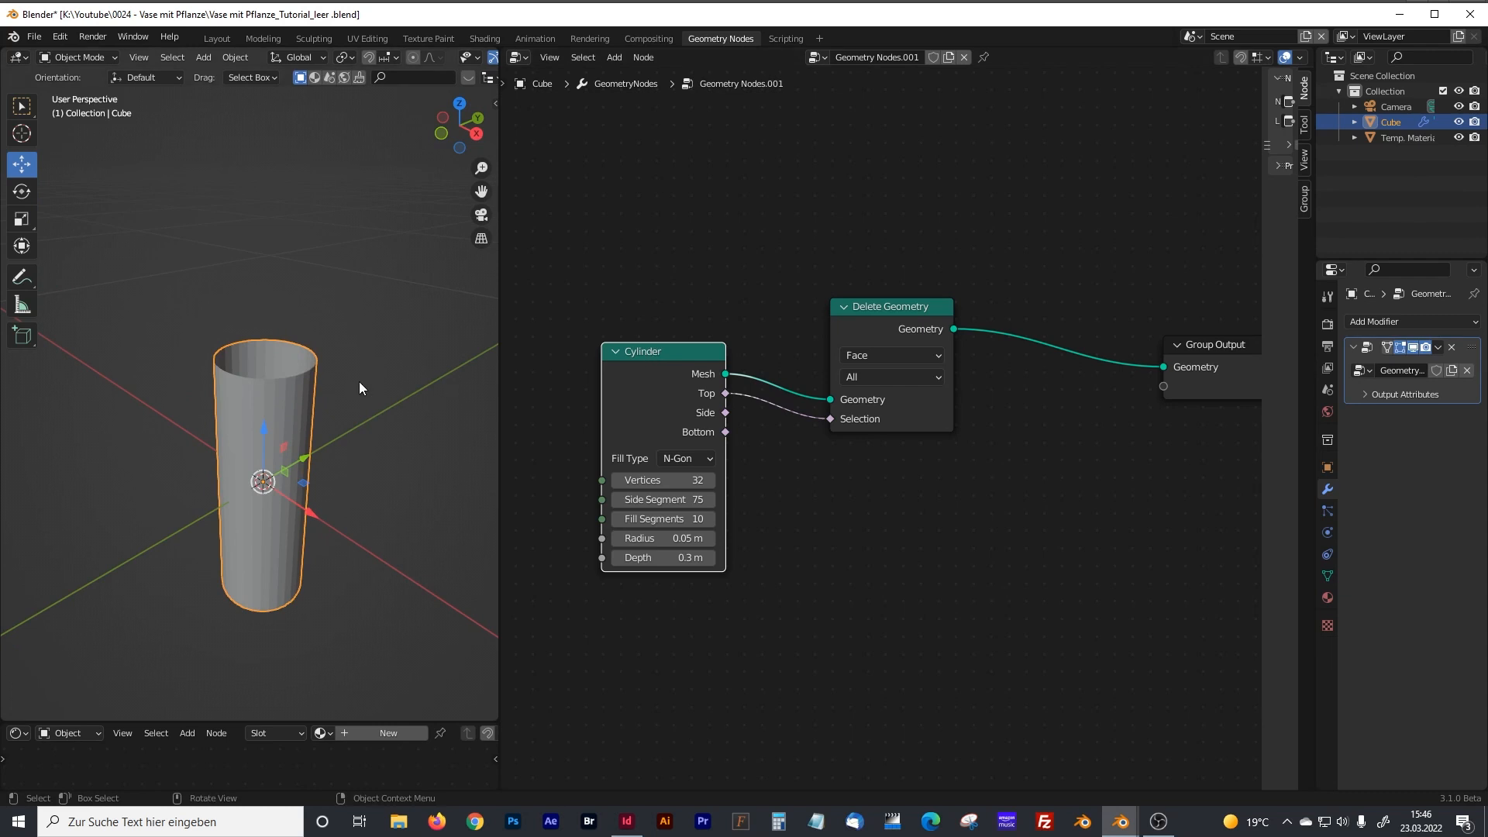
Widen the node editor and move the Group Output farther from Delete Geometry to make room for more nodes.
{"action": "middle_click_drag", "start_coordinate": [1008, 472], "coordinate": [879, 471]}
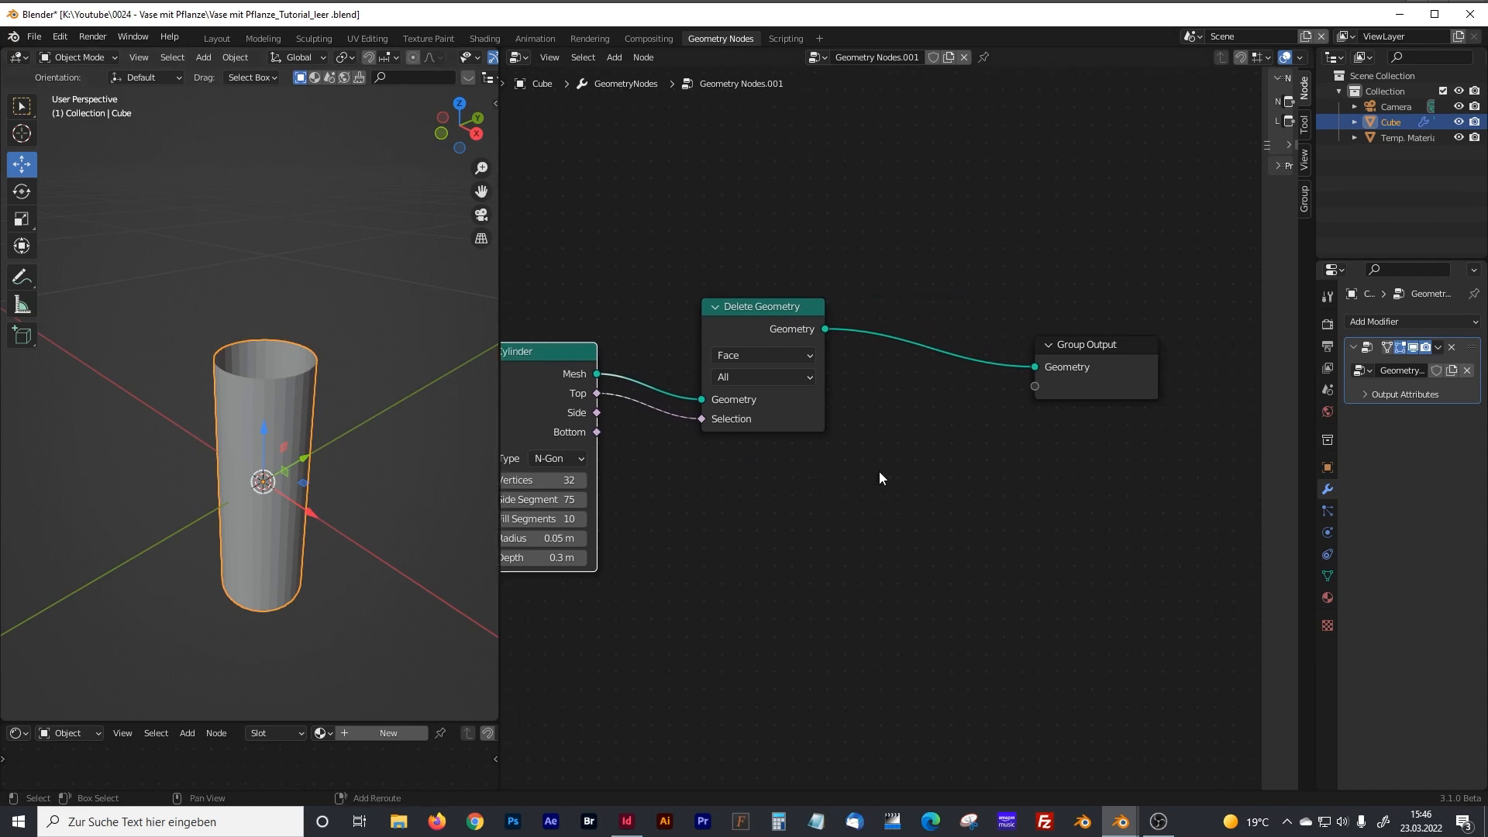
{"action": "left_click_drag", "start_coordinate": [499, 318], "coordinate": [382, 320]}
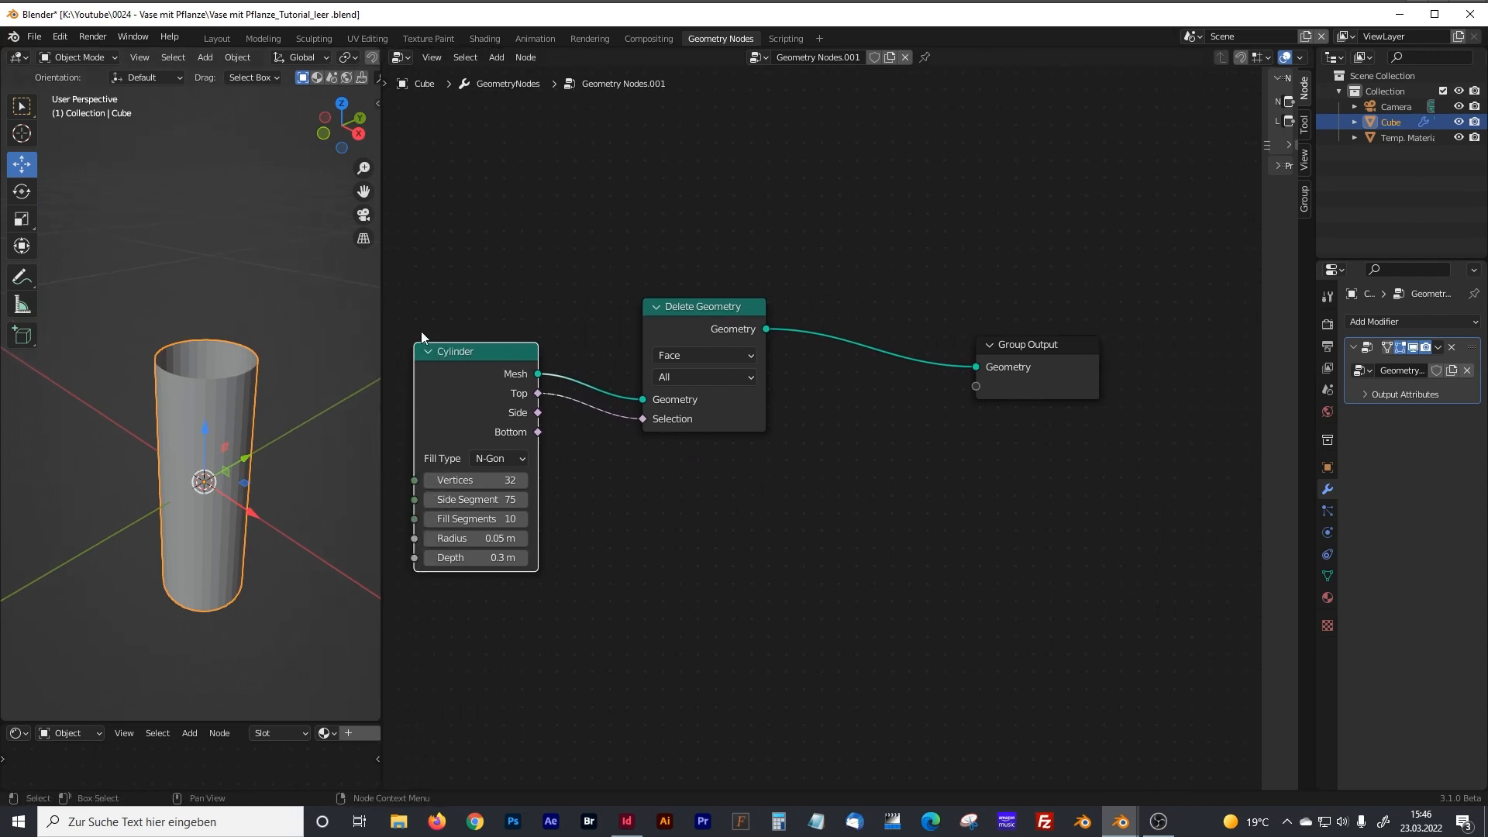
{"action": "middle_click_drag", "start_coordinate": [914, 455], "coordinate": [797, 442]}
{"action": "left_click_drag", "start_coordinate": [824, 366], "coordinate": [1044, 369]}
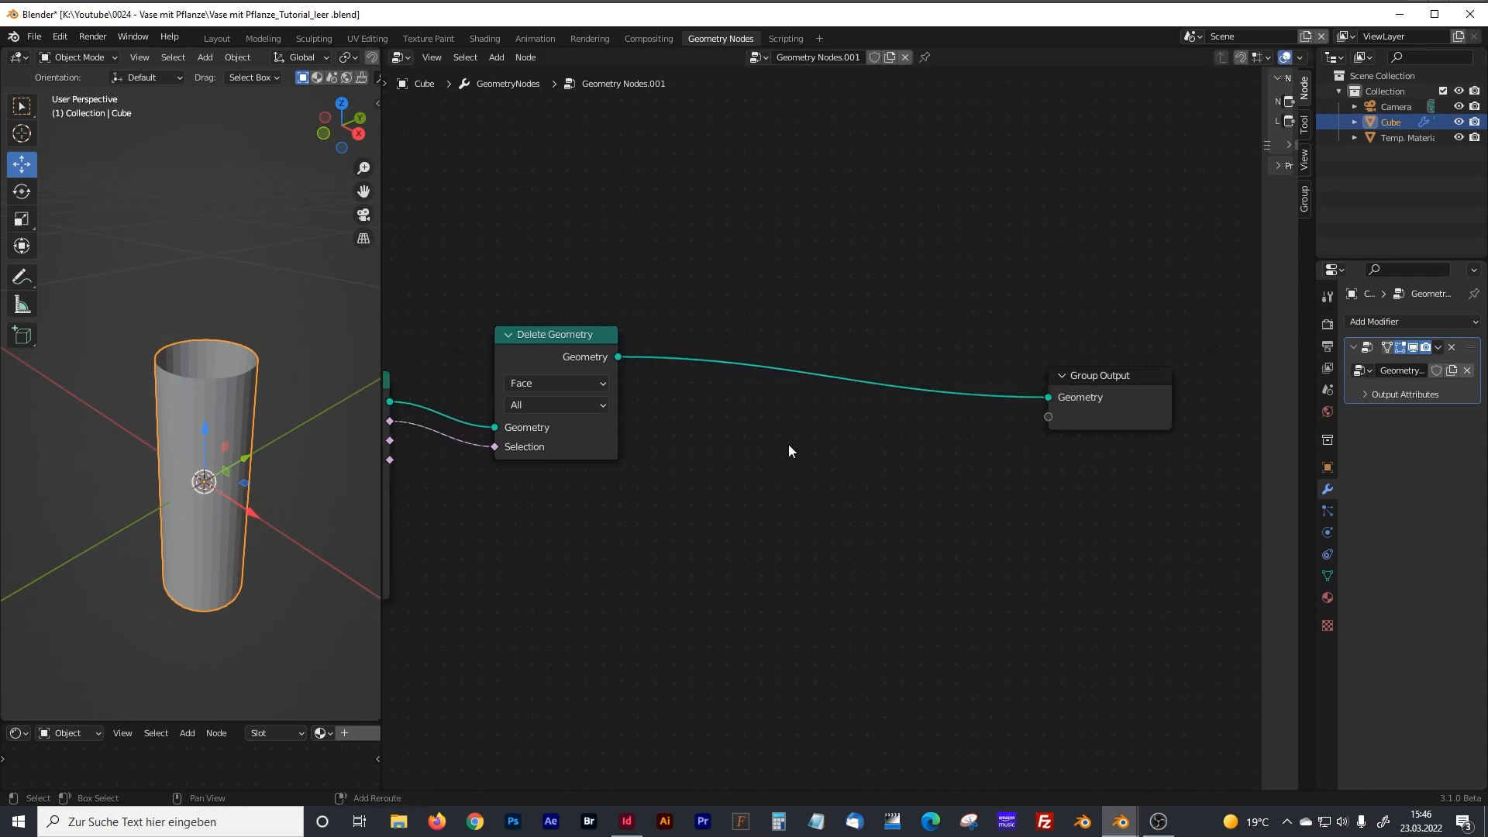
Insert an Extrude Mesh node on the link between Delete Geometry and the Group Output.
{"action": "key", "text": "shift+a"}
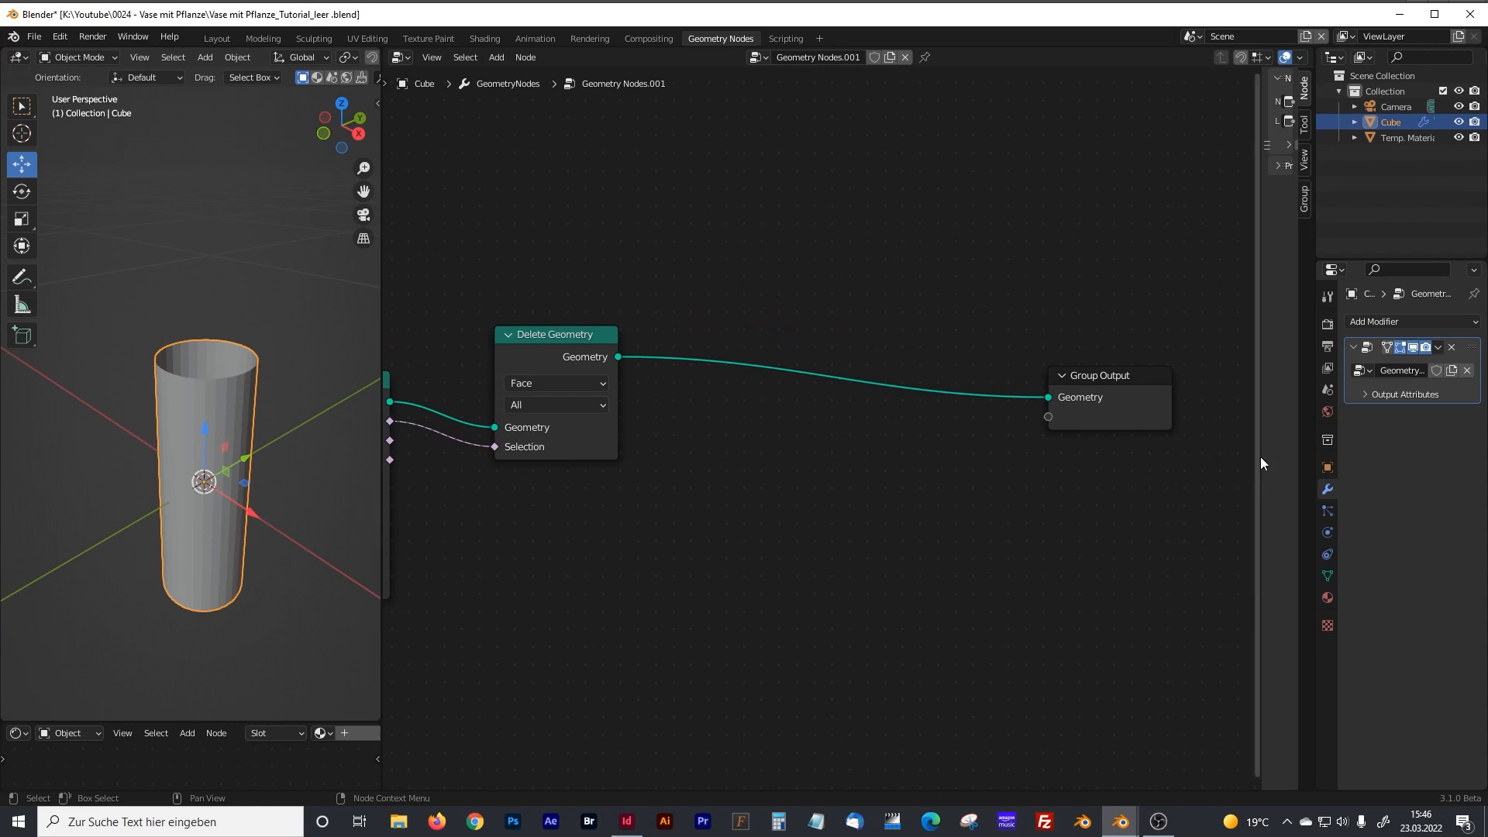
{"action": "left_click", "coordinate": [1373, 323]}
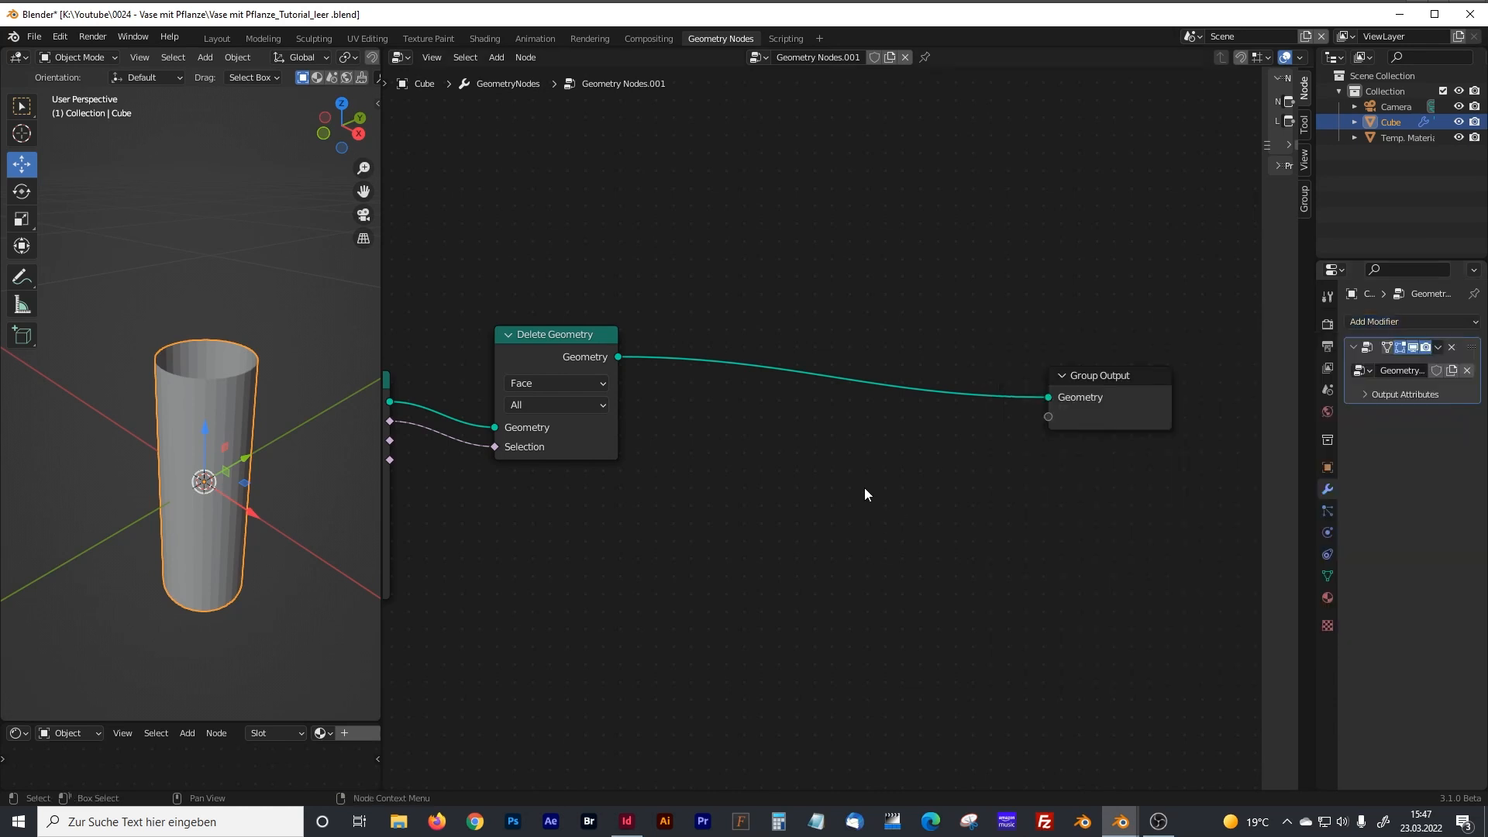
{"action": "key", "text": "shift+a"}
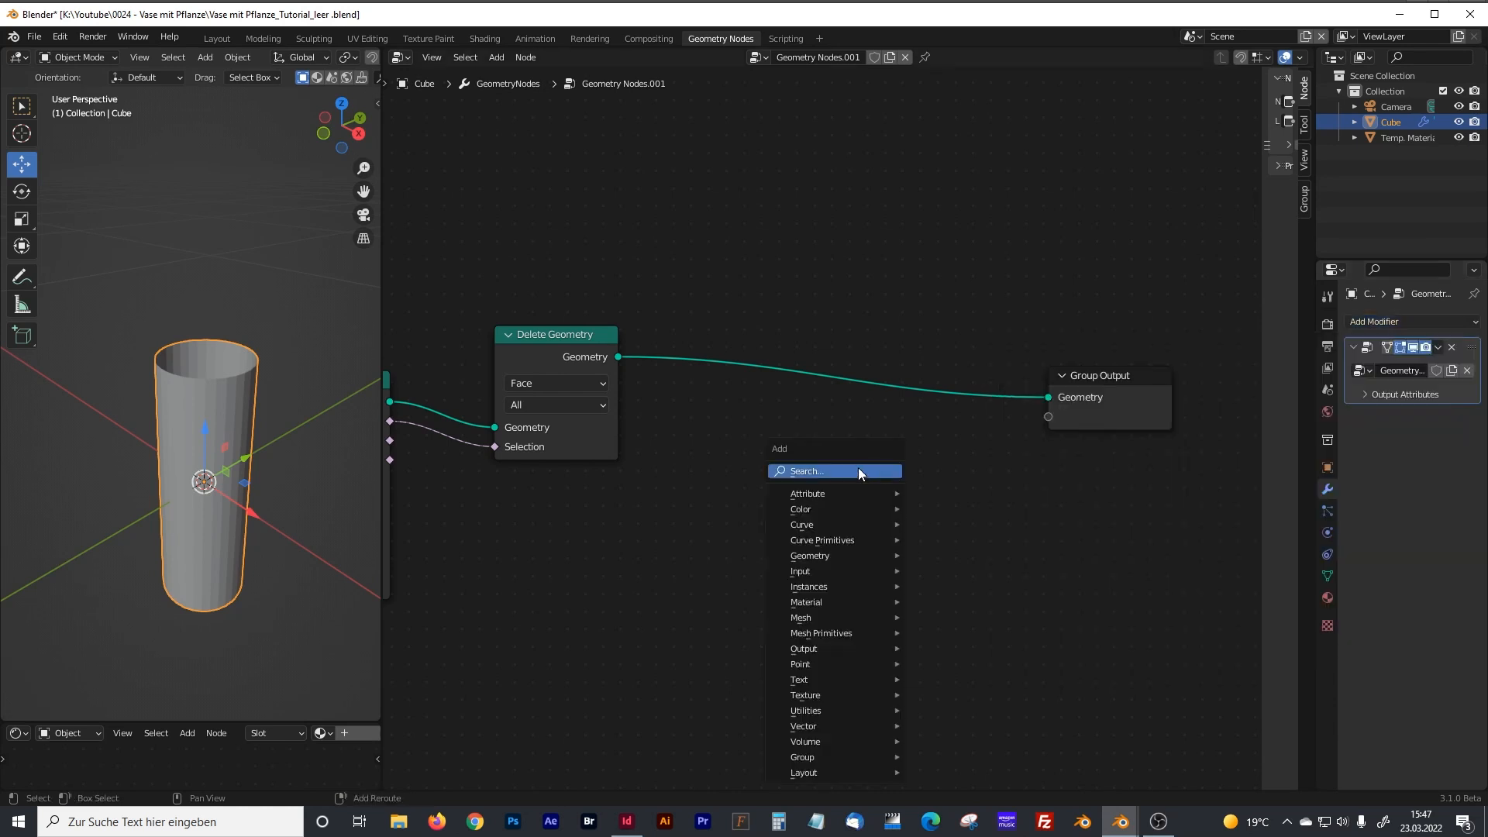
{"action": "left_click", "coordinate": [817, 471]}
{"action": "type", "text": "ext"}
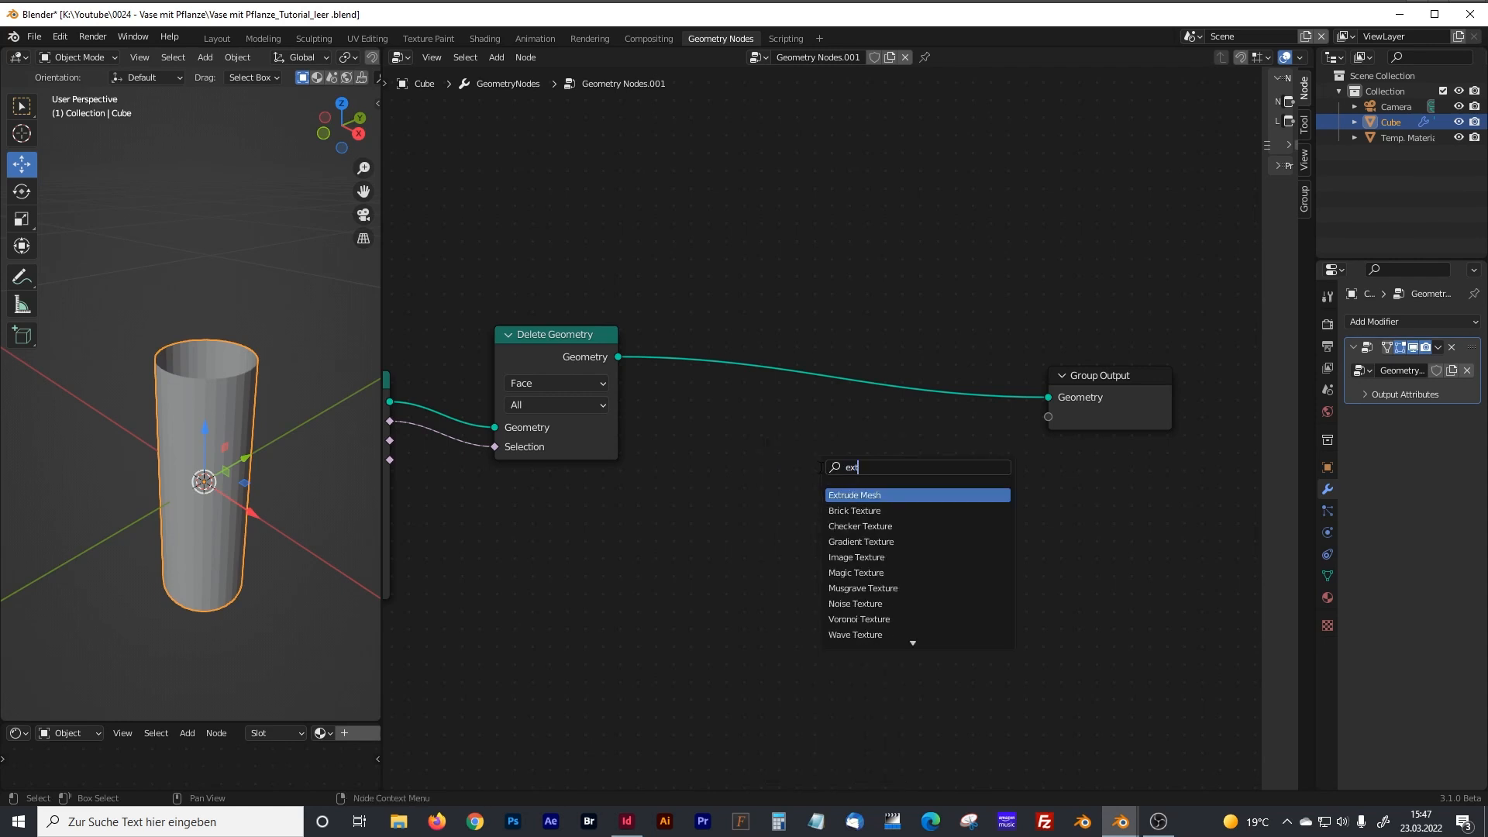
{"action": "type", "text": "r"}
{"action": "left_click", "coordinate": [850, 495]}
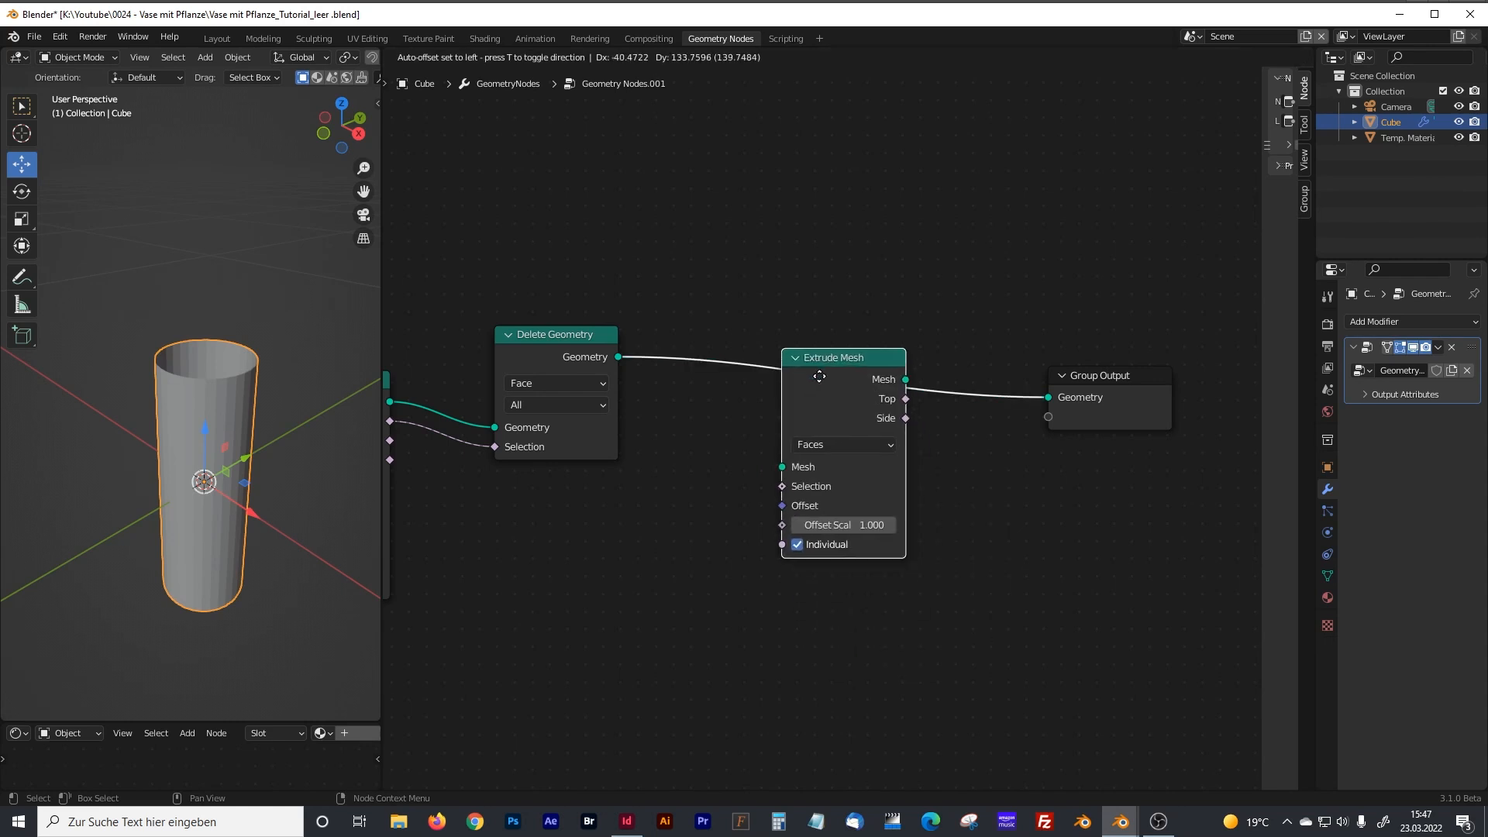
{"action": "left_click", "coordinate": [806, 375]}
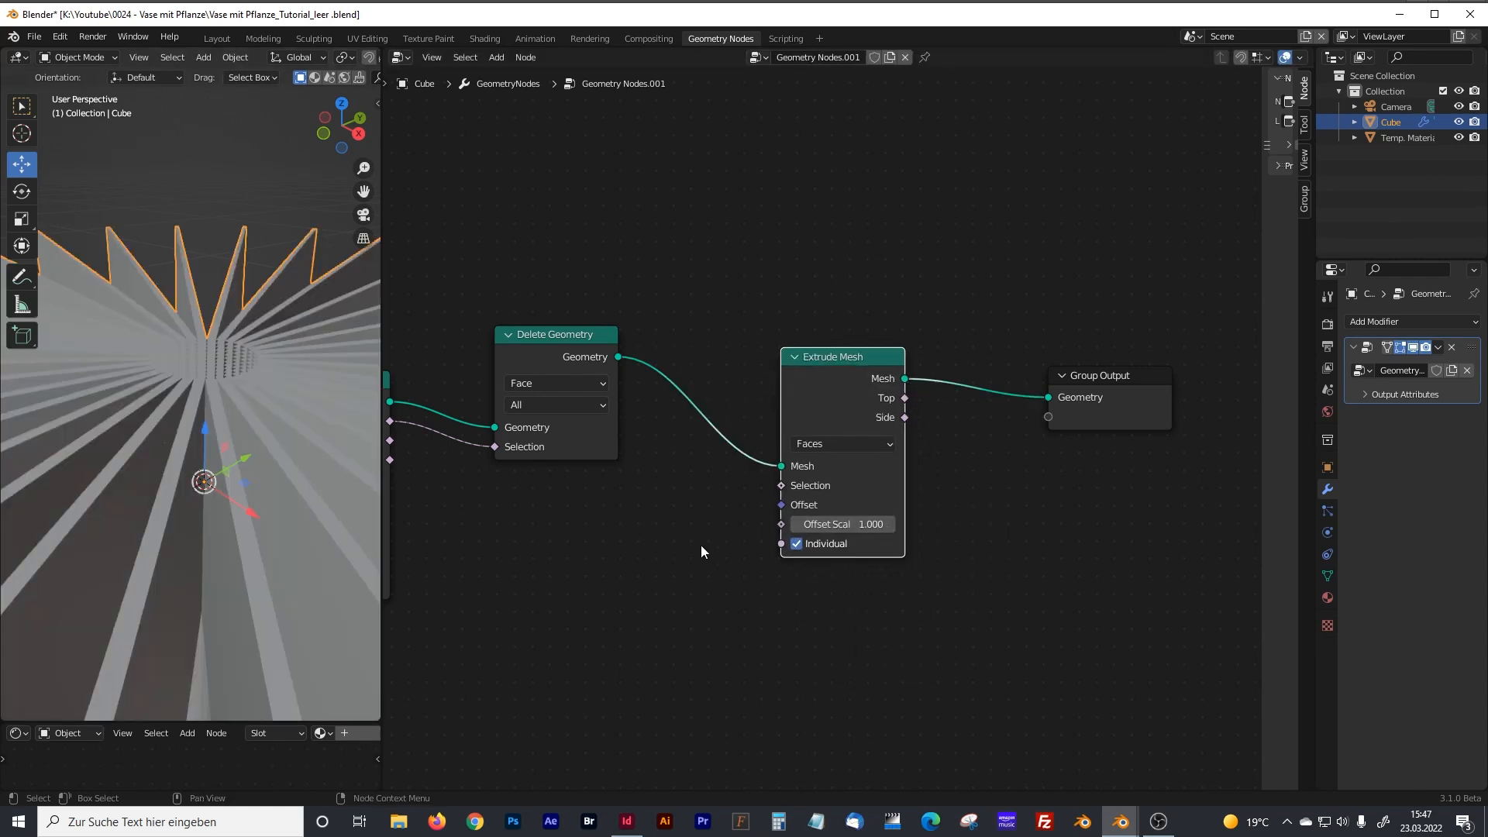
Turn off Individual on the Extrude Mesh node and set its Offset Scale to 0.004.
{"action": "left_click", "coordinate": [798, 544]}
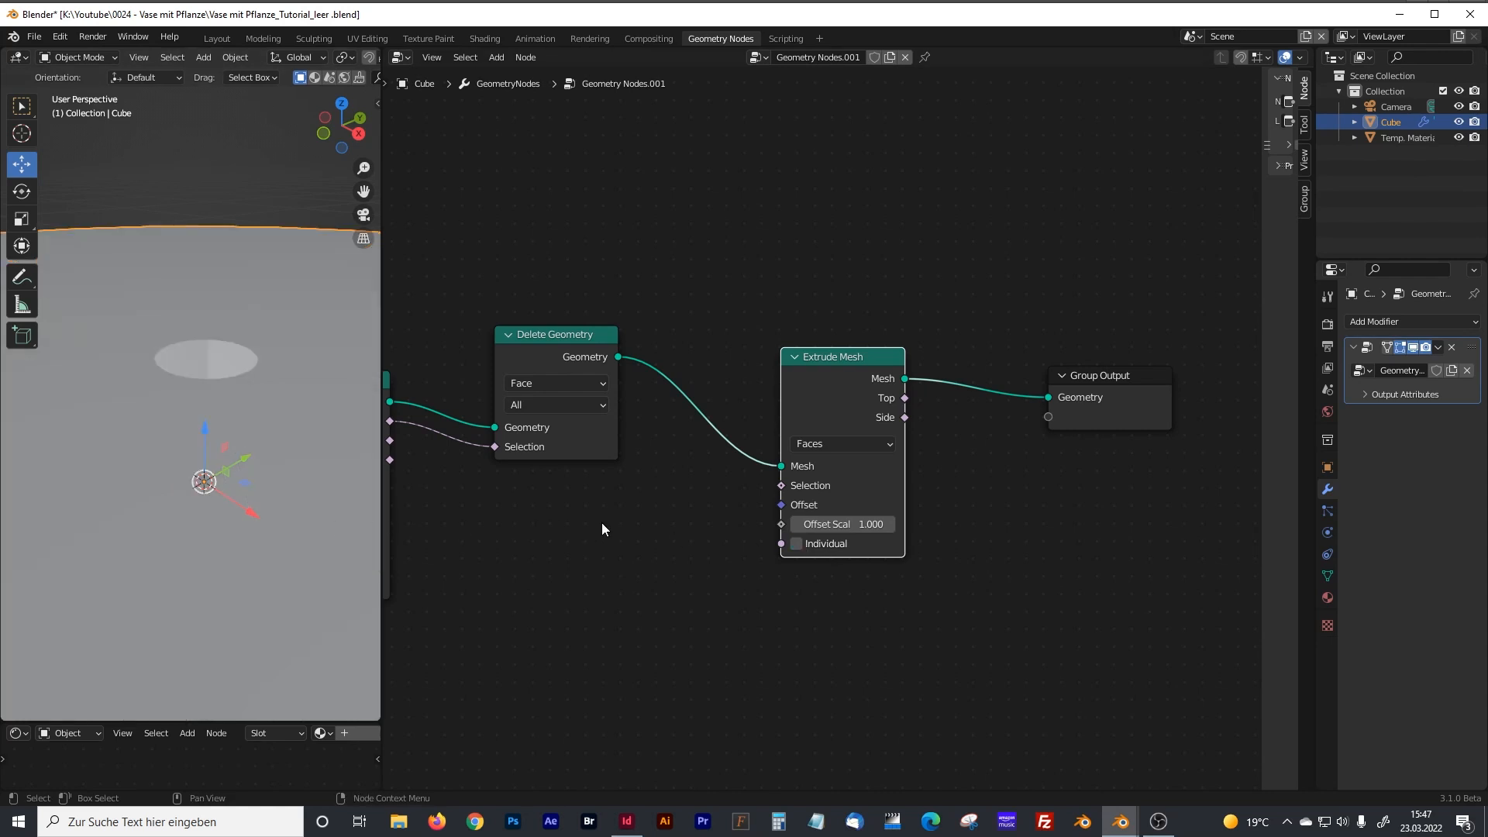
{"action": "left_click", "coordinate": [863, 526]}
{"action": "type", "text": "0.004"}
{"action": "key", "text": "Return"}
{"action": "mouse_move", "coordinate": [259, 356]}
{"action": "middle_mouse_down"}
{"action": "mouse_move", "coordinate": [248, 409]}
{"action": "mouse_move", "coordinate": [235, 341]}
{"action": "middle_mouse_up"}
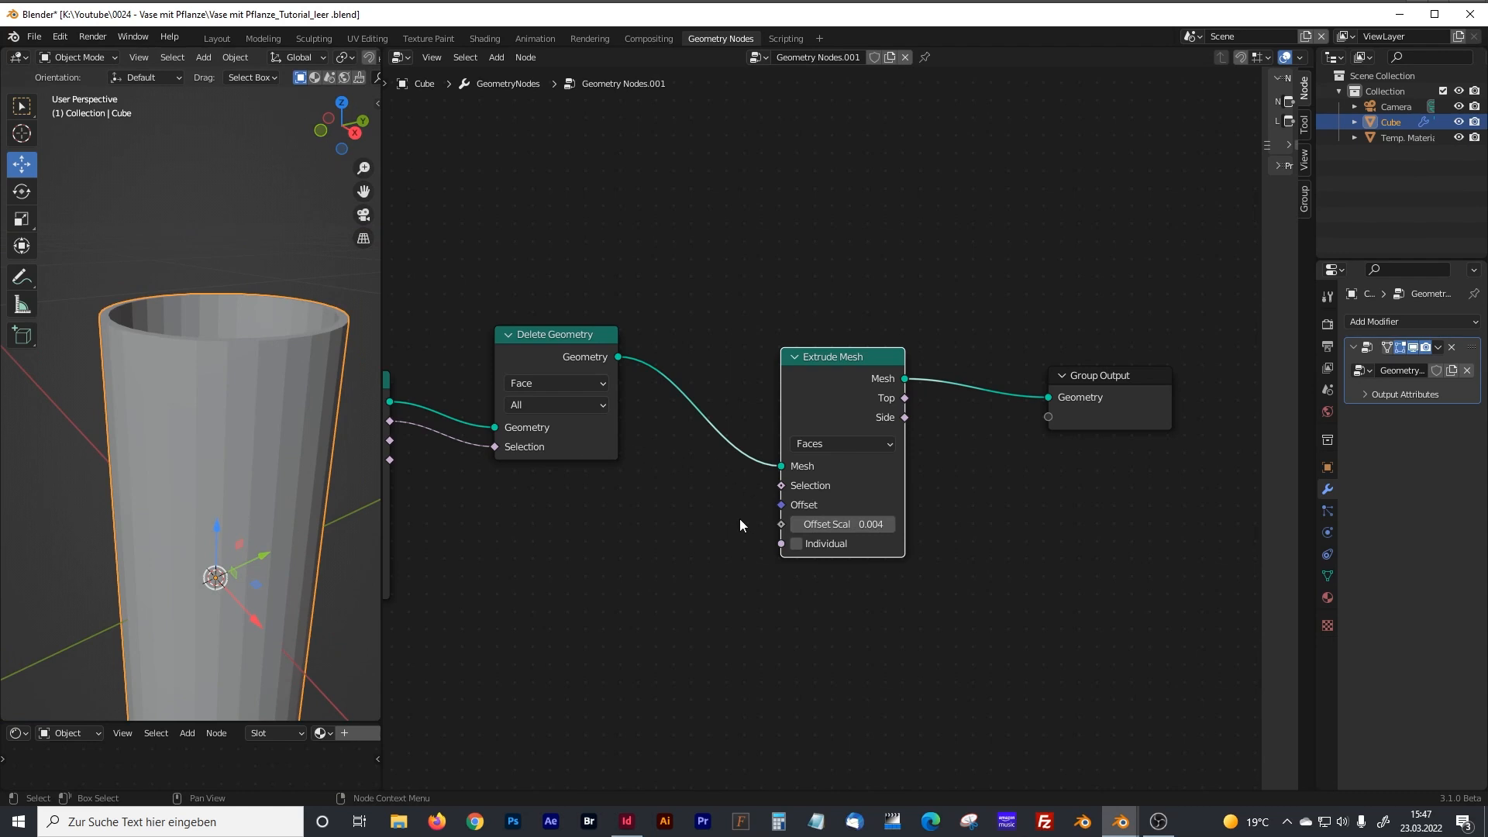
Move the Group Output farther away and insert a Subdivision Surface node between Extrude Mesh and the Group Output.
{"action": "middle_click_drag", "start_coordinate": [623, 518], "coordinate": [734, 466]}
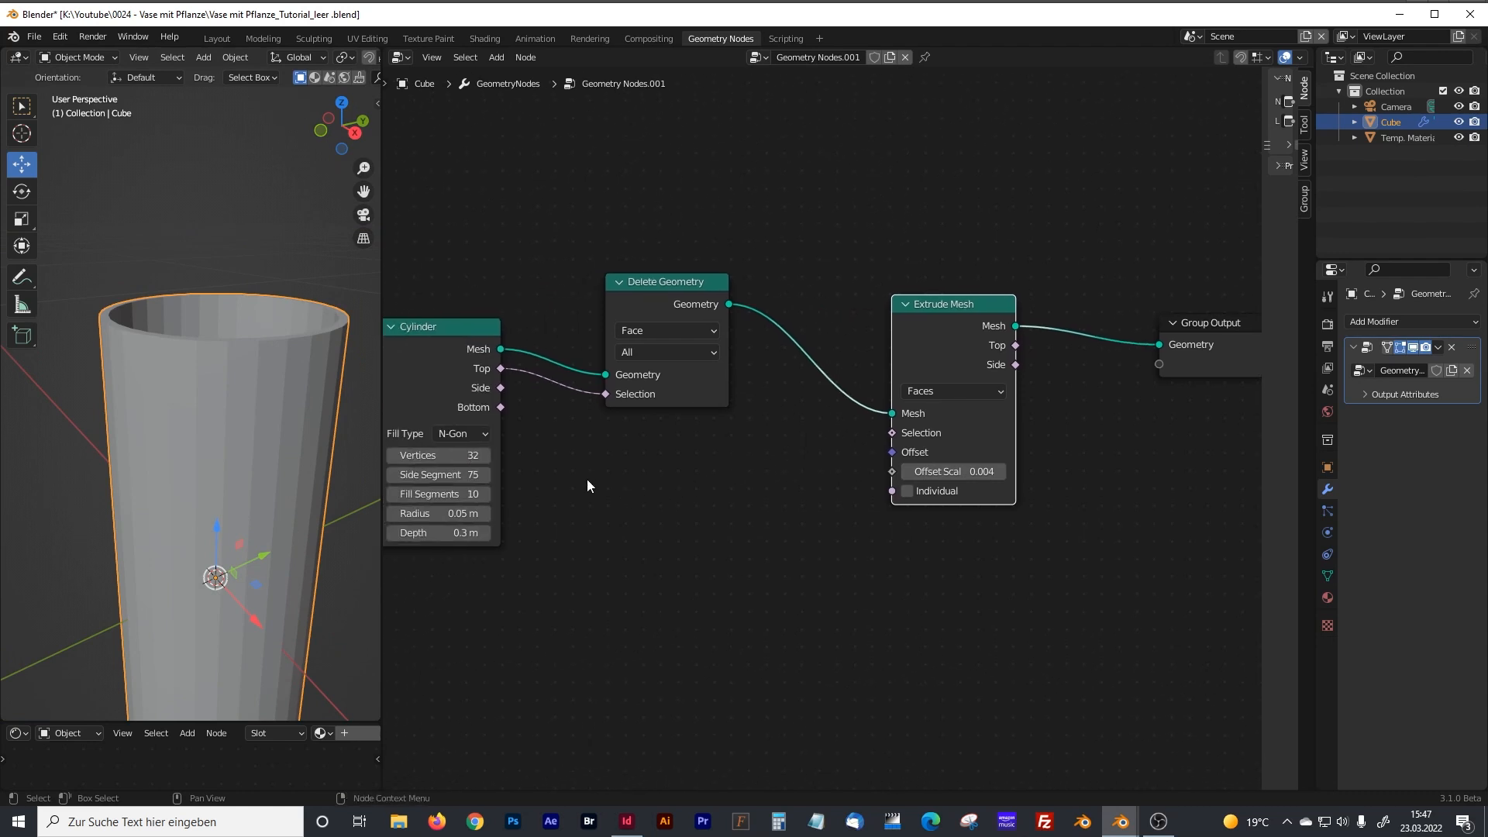
{"action": "scroll", "coordinate": [662, 485], "scroll_direction": "down", "scroll_amount": 2}
{"action": "middle_click_drag", "start_coordinate": [964, 531], "coordinate": [843, 543]}
{"action": "left_click_drag", "start_coordinate": [924, 364], "coordinate": [1035, 356]}
{"action": "left_click", "coordinate": [876, 425]}
{"action": "key", "text": "shift+a"}
{"action": "left_click", "coordinate": [878, 426]}
{"action": "type", "text": "sub"}
{"action": "left_click", "coordinate": [907, 485]}
{"action": "left_click", "coordinate": [886, 402]}
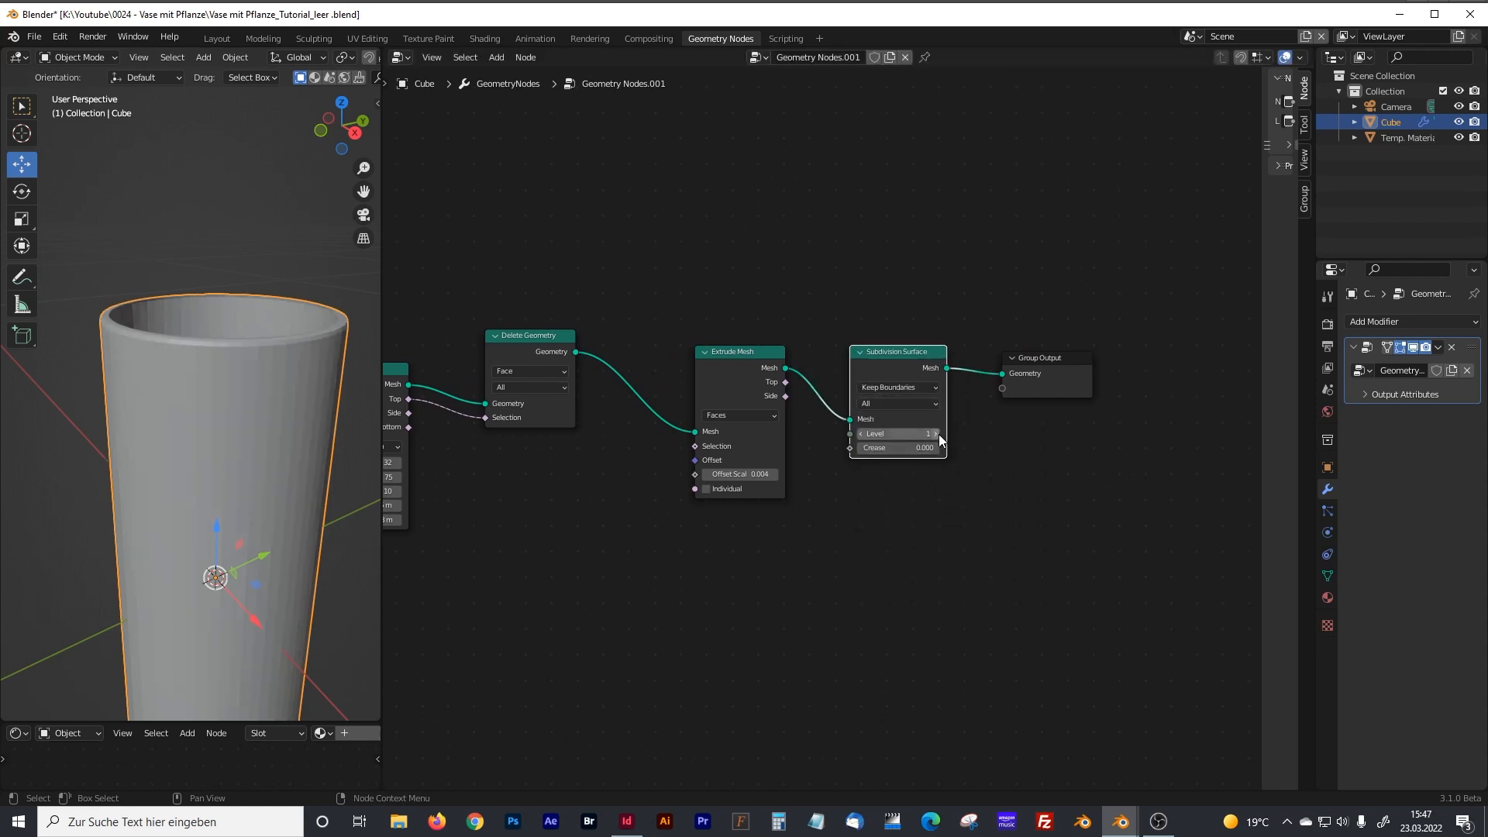
Make room before the Group Output and insert a Set Shade Smooth node after Subdivision Surface.
{"action": "middle_click_drag", "start_coordinate": [1017, 490], "coordinate": [855, 497]}
{"action": "left_click", "coordinate": [896, 369]}
{"action": "left_click_drag", "start_coordinate": [896, 369], "coordinate": [1064, 368]}
{"action": "left_click", "coordinate": [905, 435]}
{"action": "key", "text": "shift+a"}
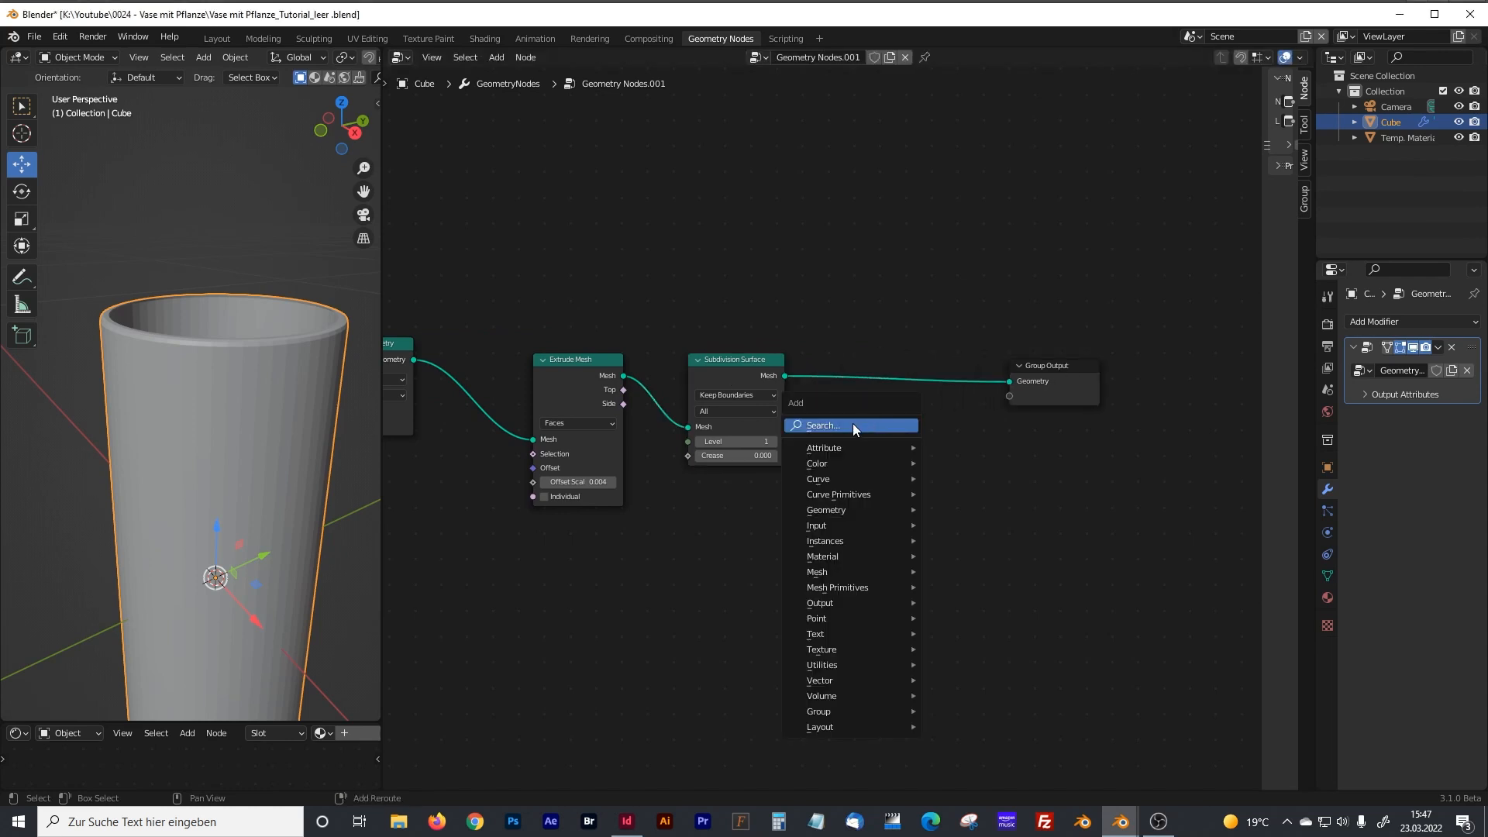
{"action": "left_click", "coordinate": [853, 426]}
{"action": "type", "text": "set smooth"}
{"action": "key", "text": "Return"}
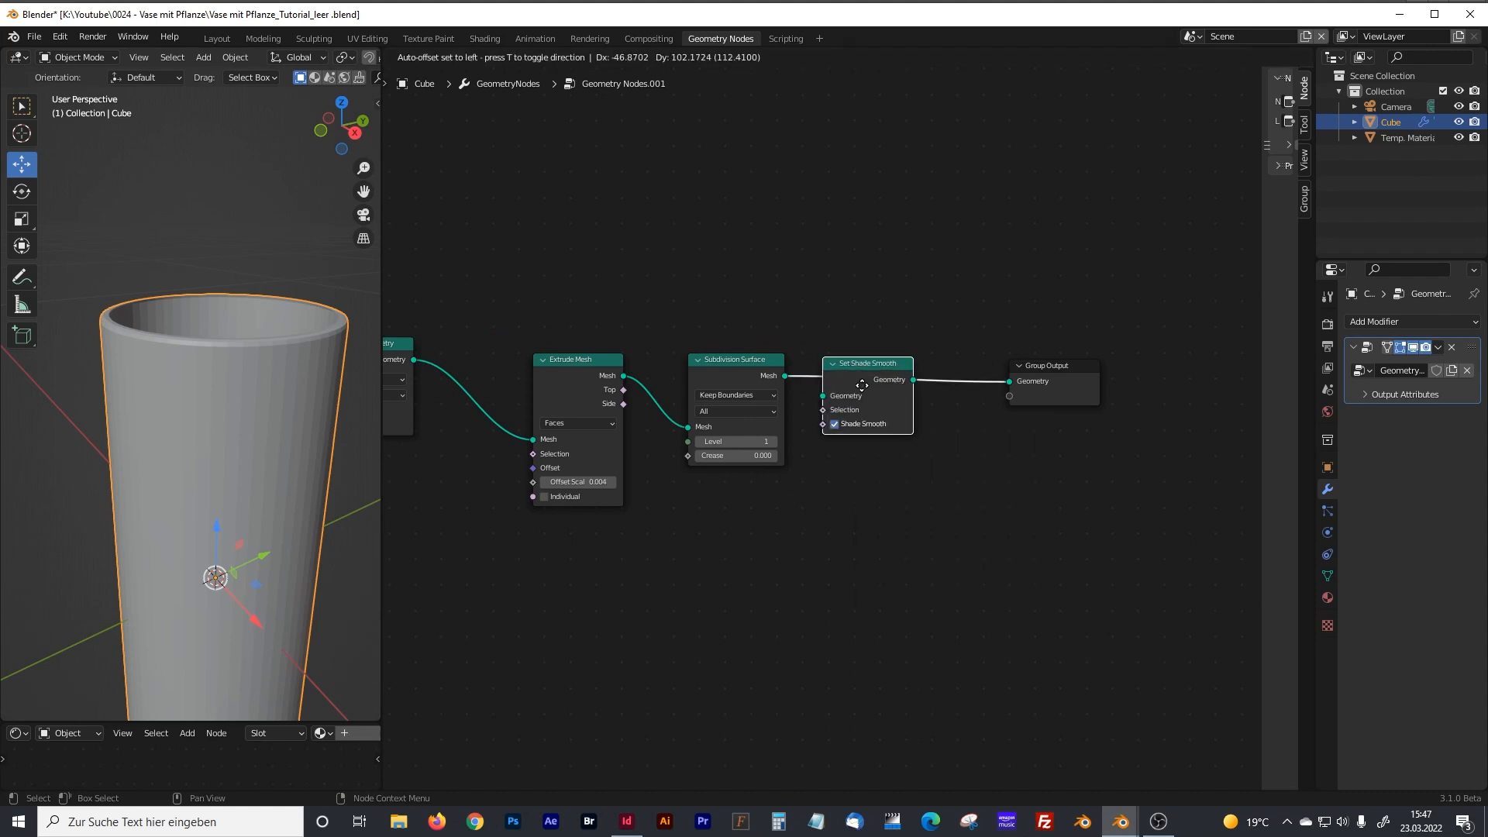
{"action": "left_click", "coordinate": [862, 385]}
{"action": "middle_click_drag", "start_coordinate": [245, 319], "coordinate": [193, 329]}
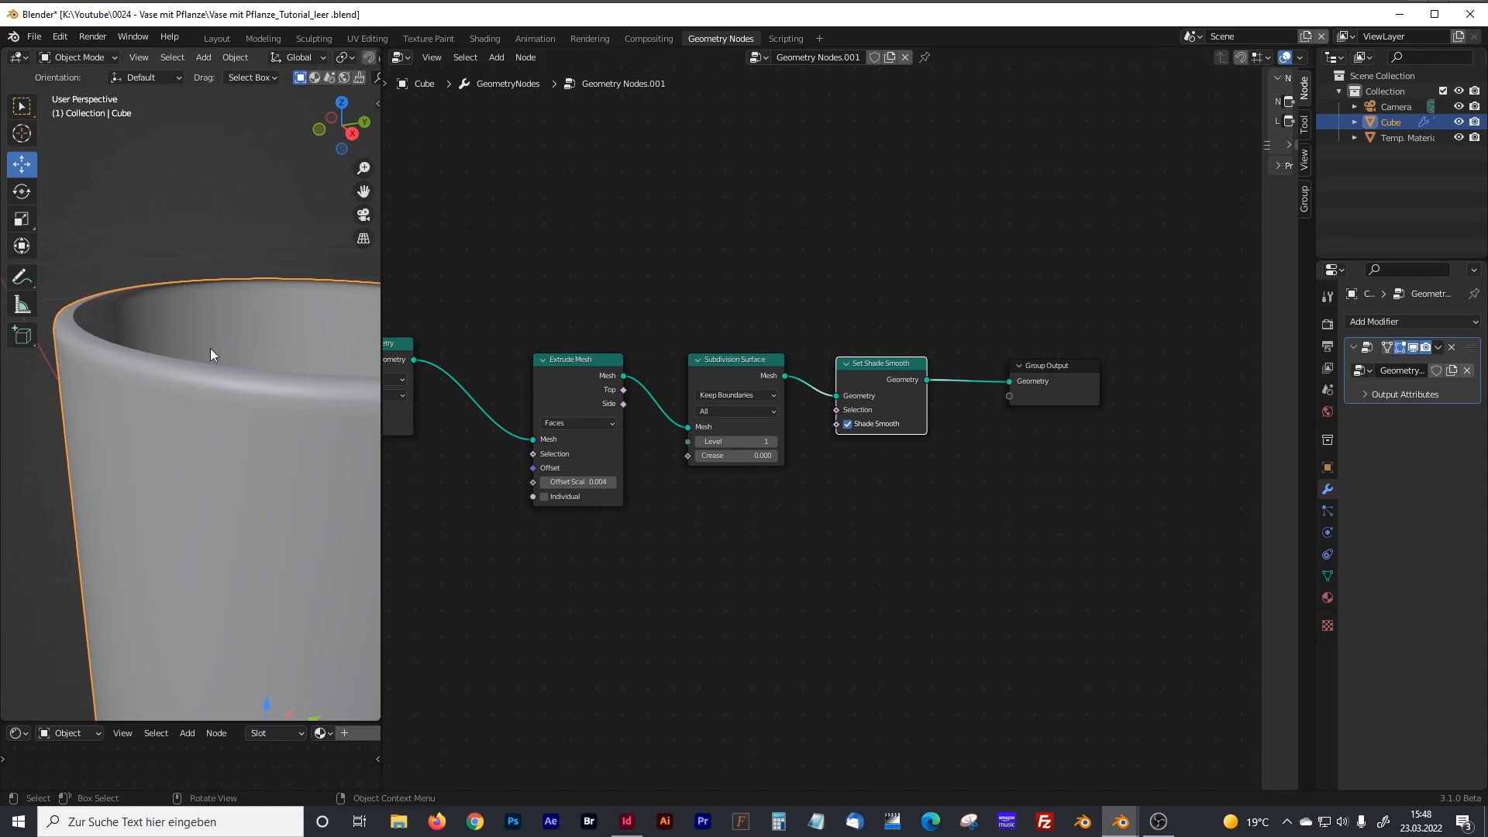
{"action": "scroll", "coordinate": [212, 347], "scroll_direction": "down", "scroll_amount": 4}
{"action": "middle_click_drag", "start_coordinate": [214, 349], "coordinate": [240, 366]}
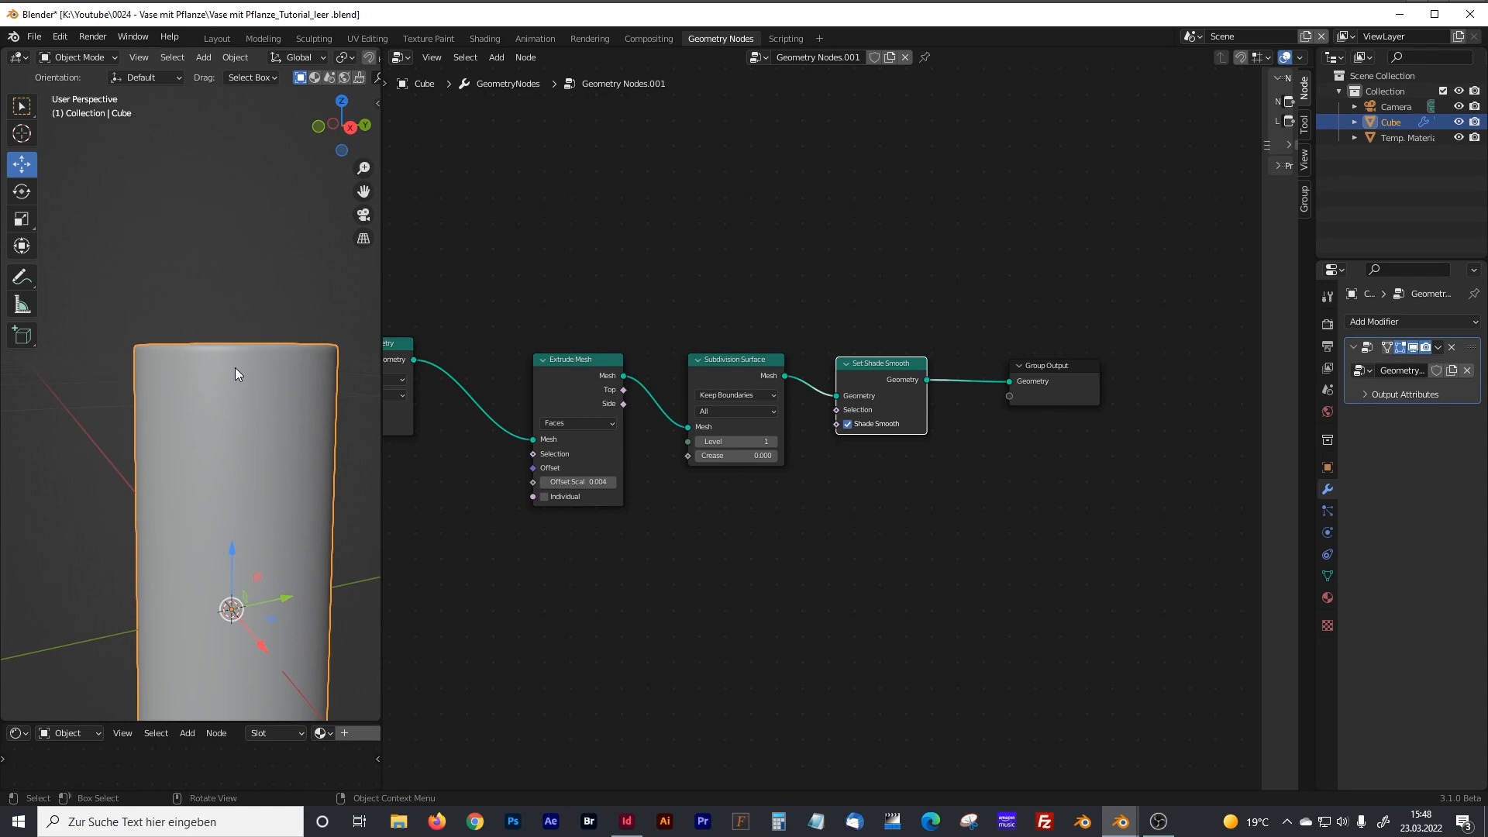
Switch the viewport to front view and shift the nodes after Extrude Mesh to leave a gap behind it.
{"action": "left_click_drag", "start_coordinate": [1025, 369], "coordinate": [1097, 369]}
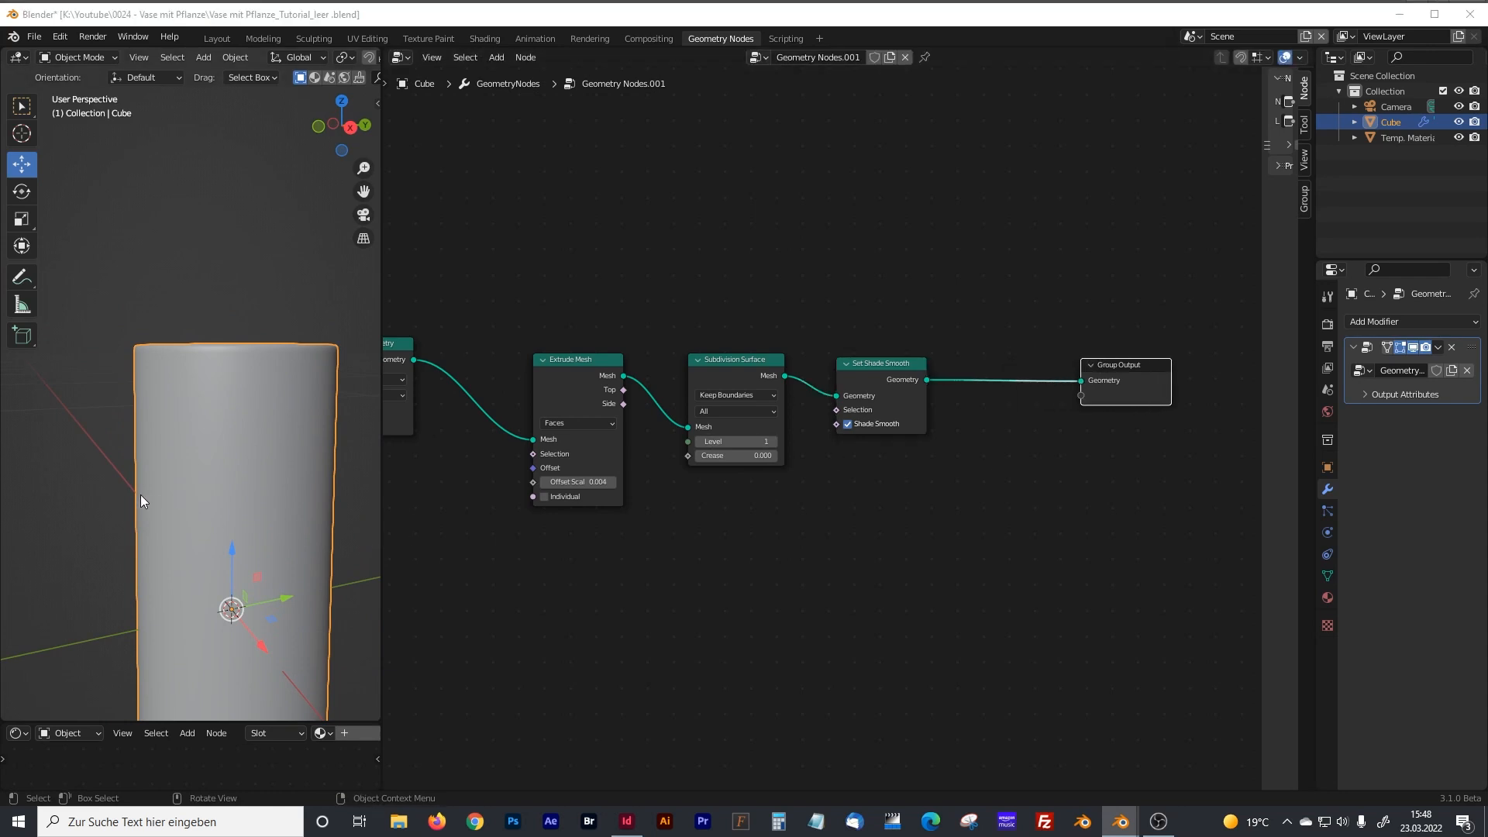
{"action": "key", "text": "KP_1"}
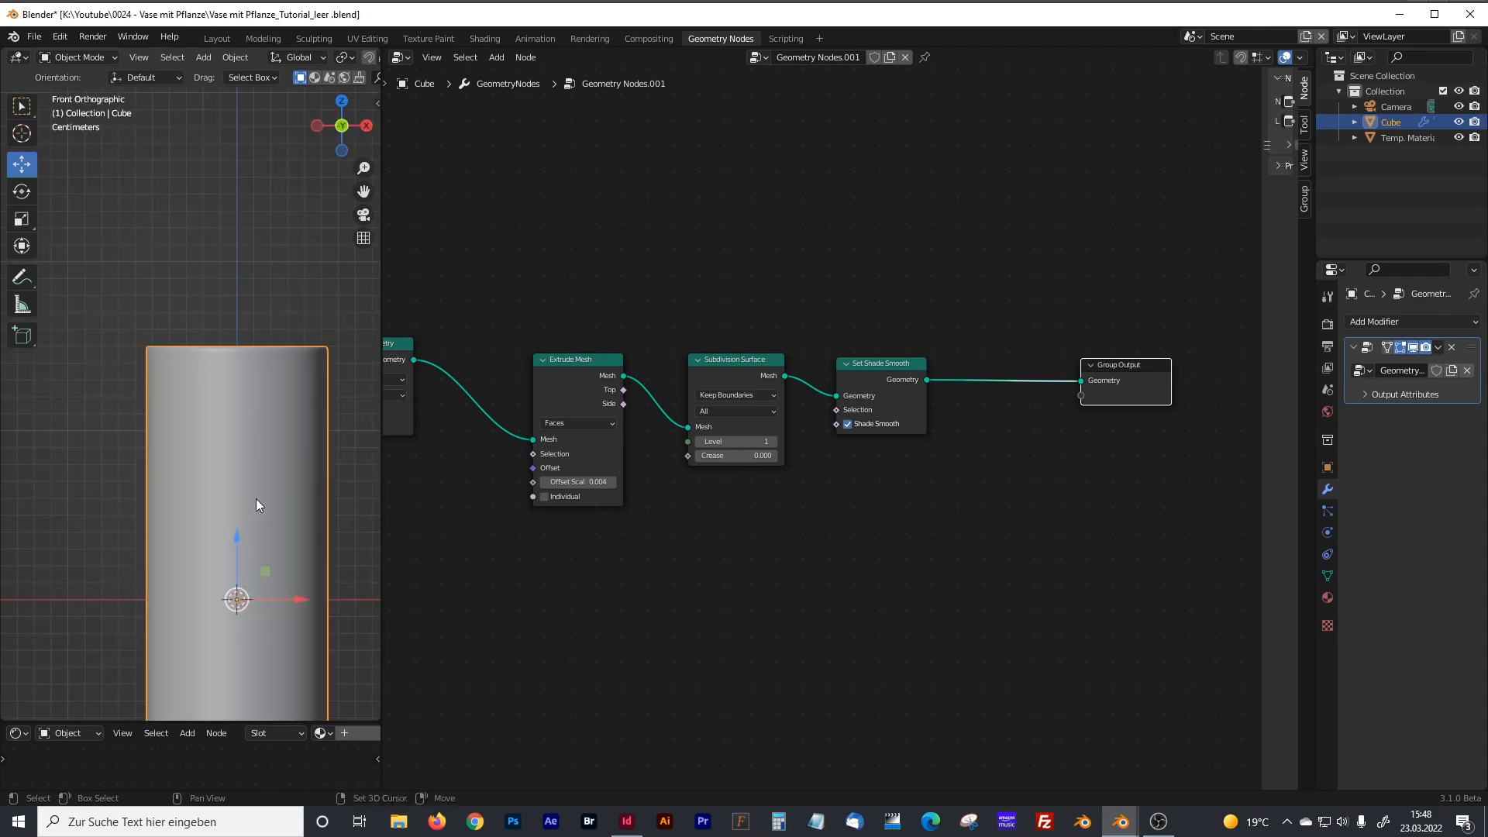
{"action": "middle_click_drag", "start_coordinate": [258, 504], "coordinate": [236, 336], "text": "shift"}
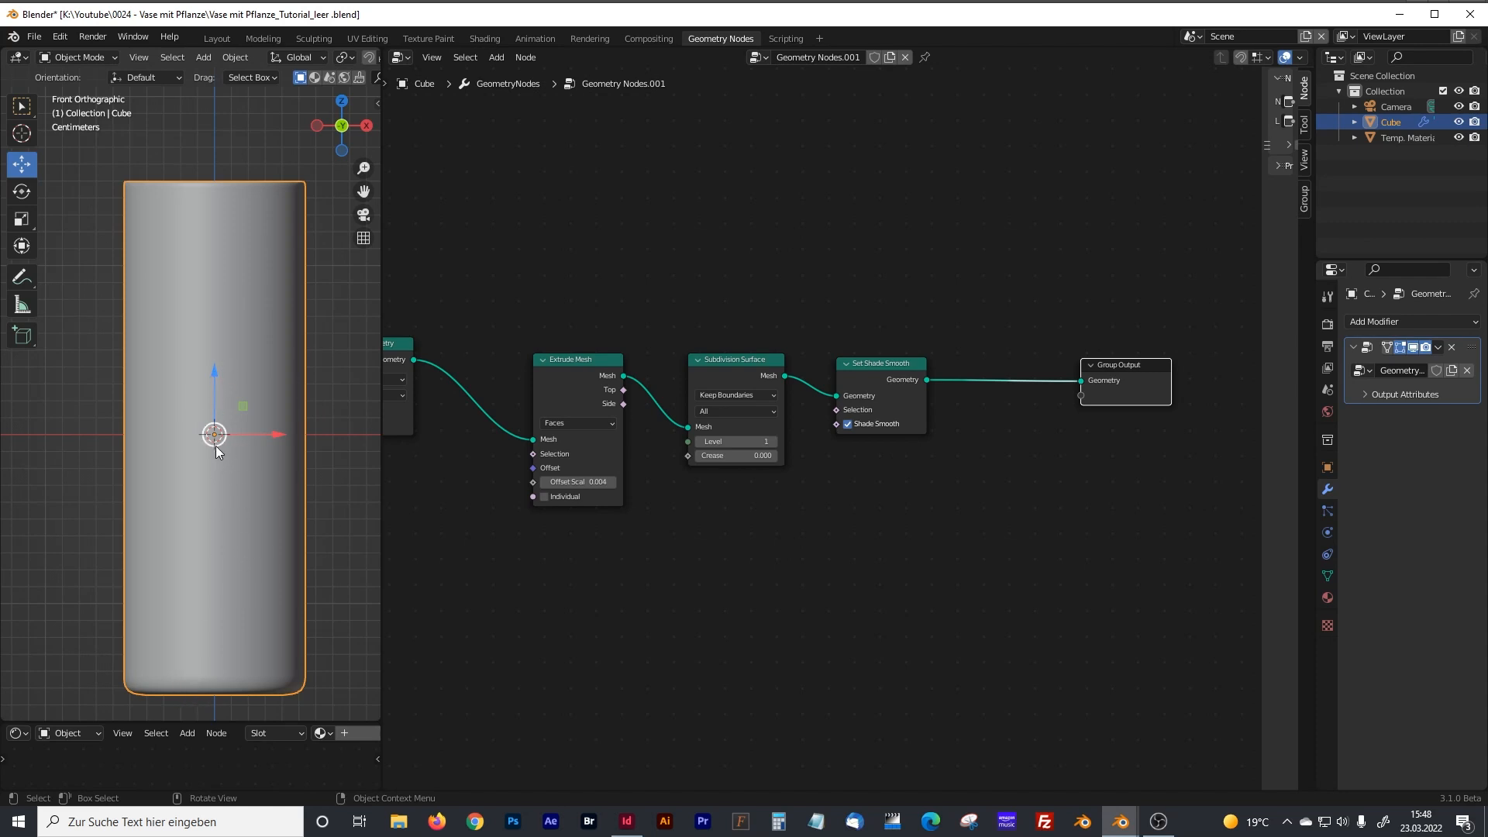
{"action": "middle_click_drag", "start_coordinate": [973, 537], "coordinate": [893, 528]}
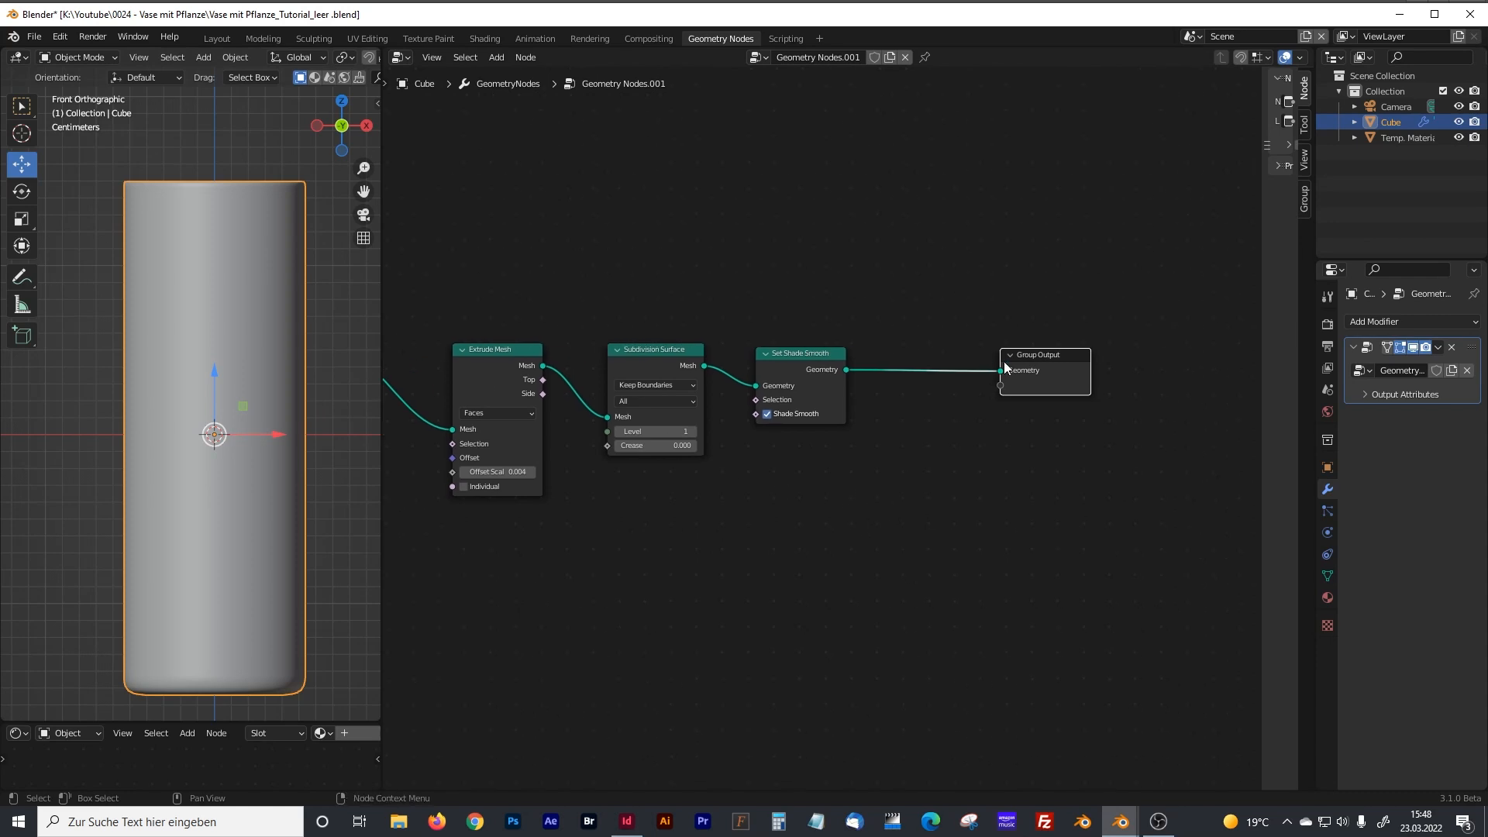
{"action": "left_click_drag", "start_coordinate": [1028, 355], "coordinate": [1090, 347]}
{"action": "left_click_drag", "start_coordinate": [817, 355], "coordinate": [962, 355]}
{"action": "left_click_drag", "start_coordinate": [682, 350], "coordinate": [815, 352]}
Insert a Transform node on the link between Extrude Mesh and Subdivision Surface.
{"action": "key", "text": "shift+a"}
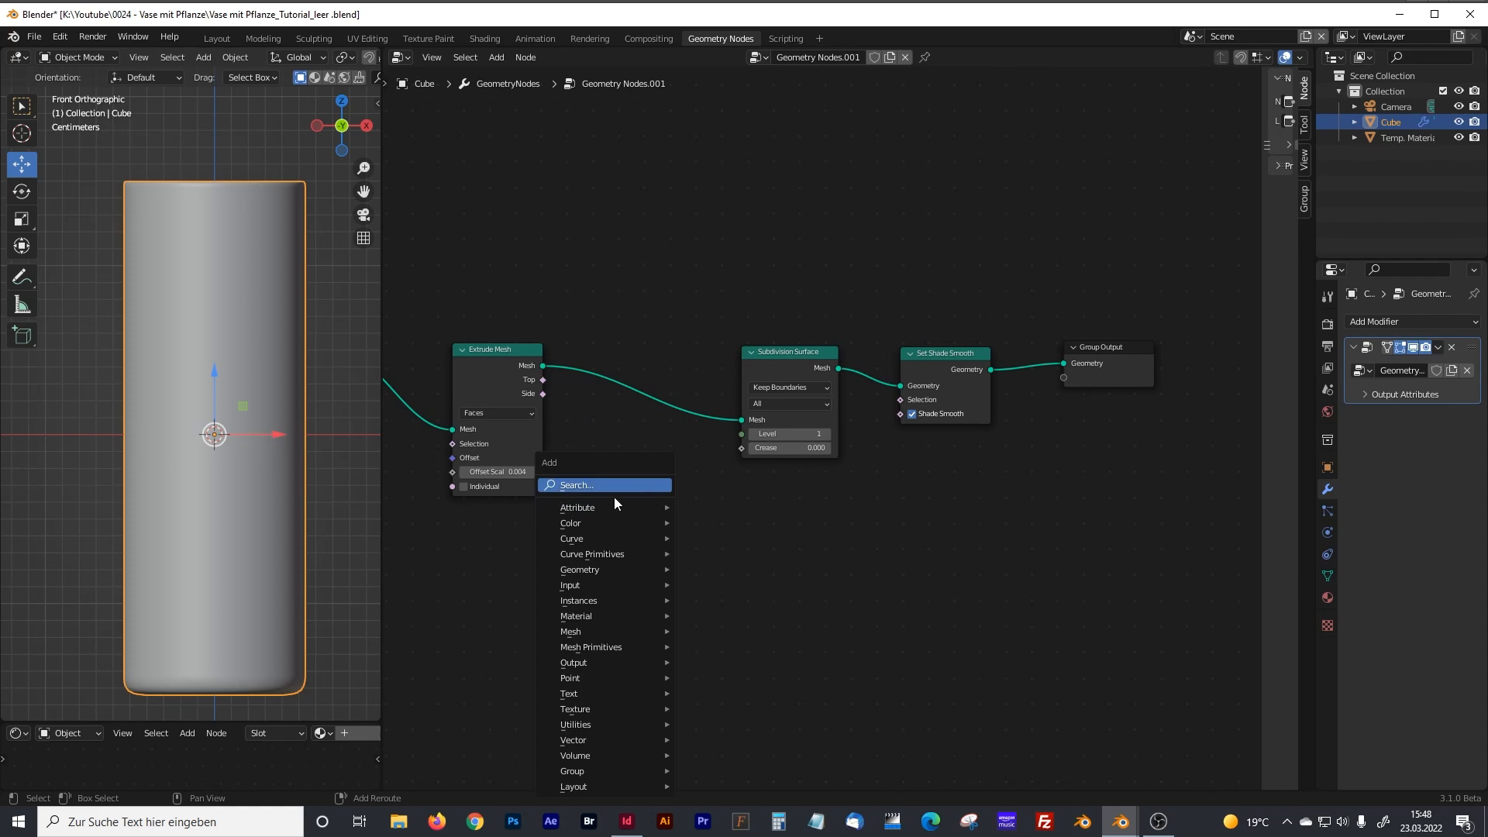
{"action": "left_click", "coordinate": [614, 496]}
{"action": "type", "text": "transfo"}
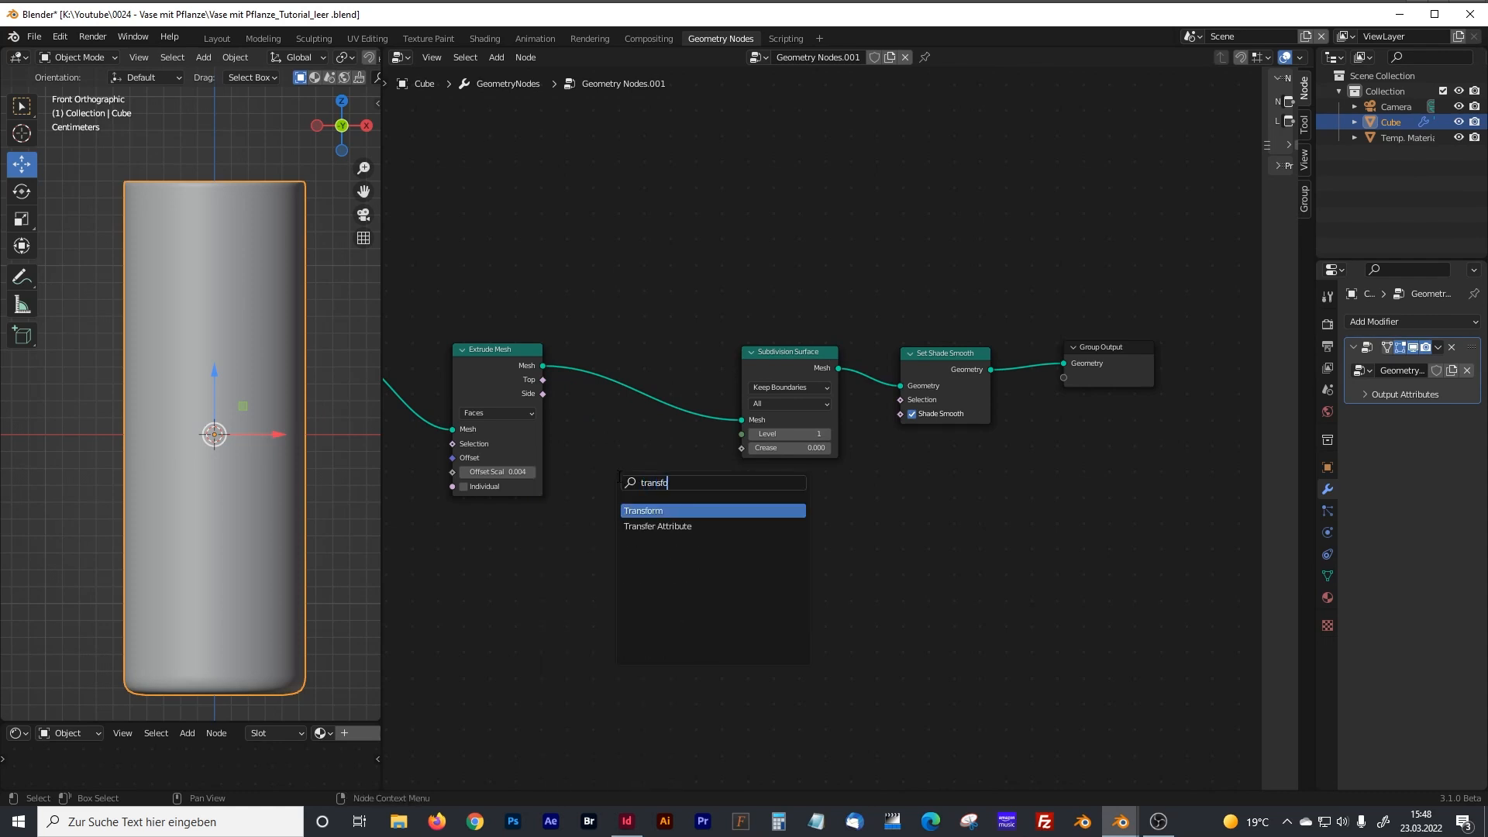
{"action": "key", "text": "Return"}
{"action": "left_click", "coordinate": [634, 392]}
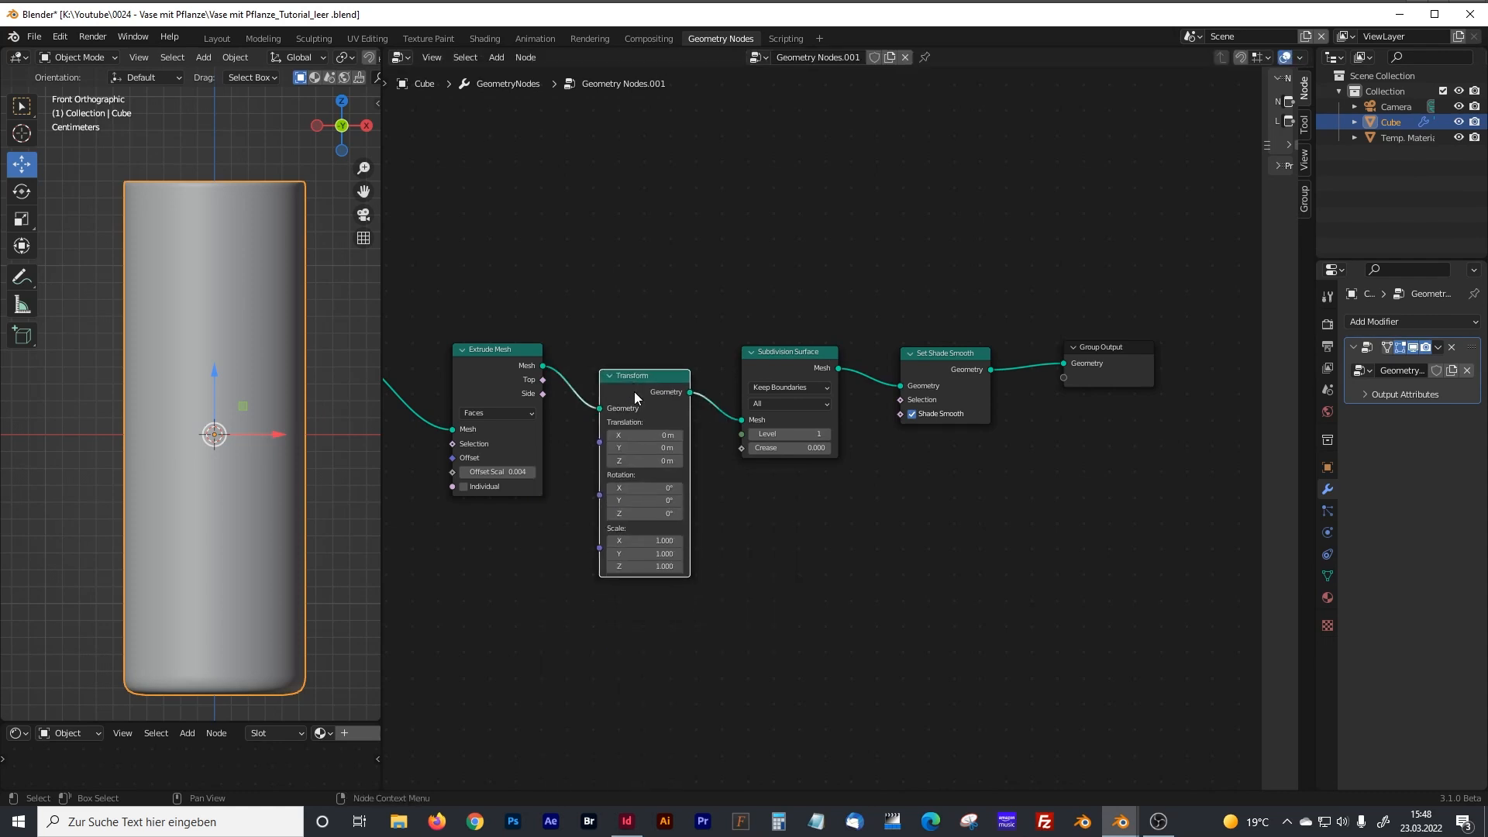
Add a Value node beside the Cylinder node, below the Group Input.
{"action": "middle_click_drag", "start_coordinate": [530, 582], "coordinate": [759, 509]}
{"action": "middle_click_drag", "start_coordinate": [686, 548], "coordinate": [798, 513]}
{"action": "middle_click_drag", "start_coordinate": [708, 512], "coordinate": [804, 506]}
{"action": "middle_click_drag", "start_coordinate": [618, 511], "coordinate": [767, 514]}
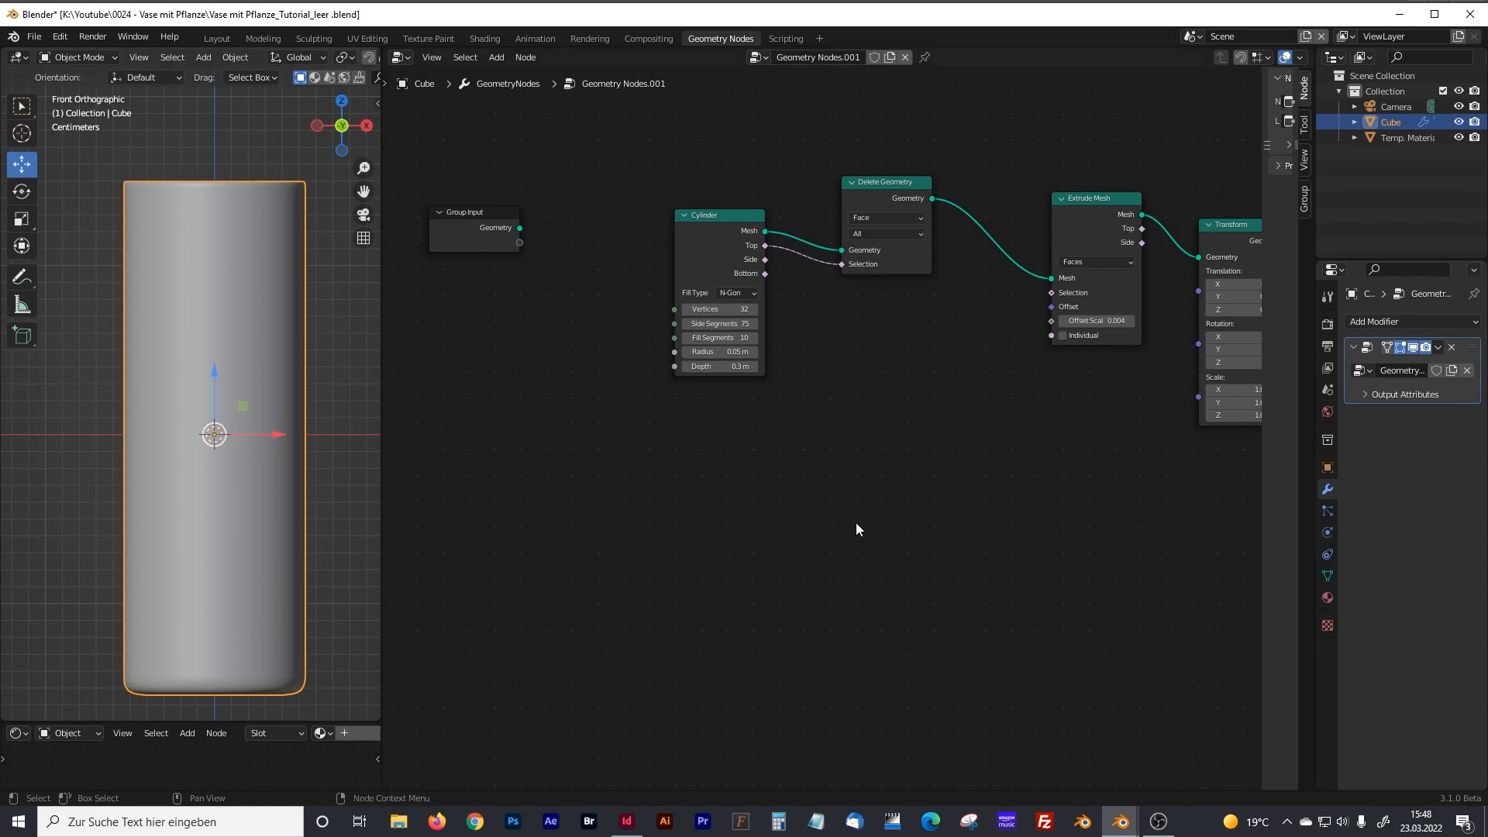
{"action": "key", "text": "shift+a"}
{"action": "type", "text": "value"}
{"action": "key", "text": "Return"}
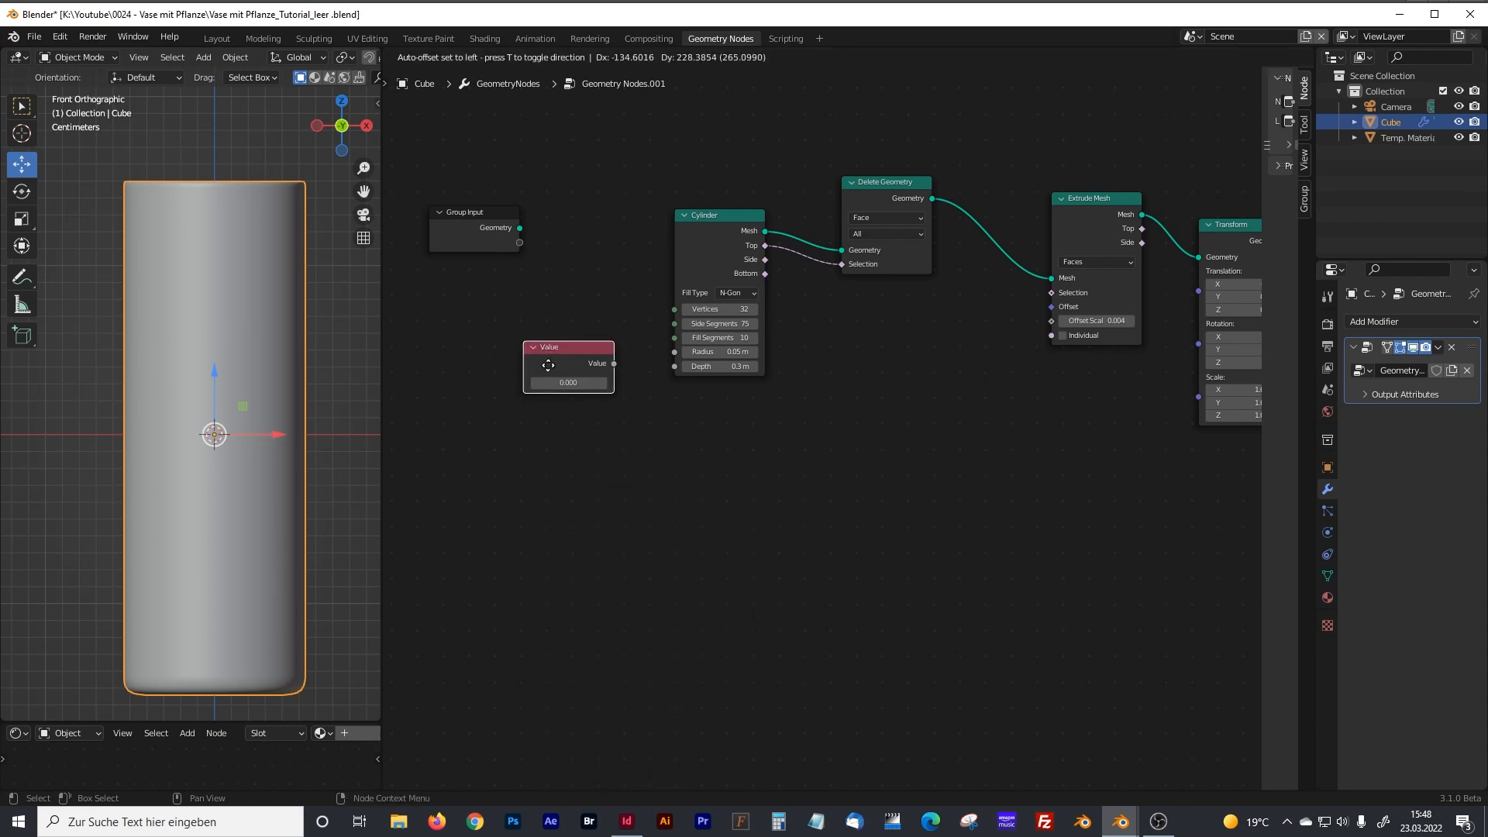
{"action": "left_click", "coordinate": [527, 357]}
Set the Value node to 0.3 and connect it to the Cylinder's Depth input.
{"action": "left_click", "coordinate": [533, 369]}
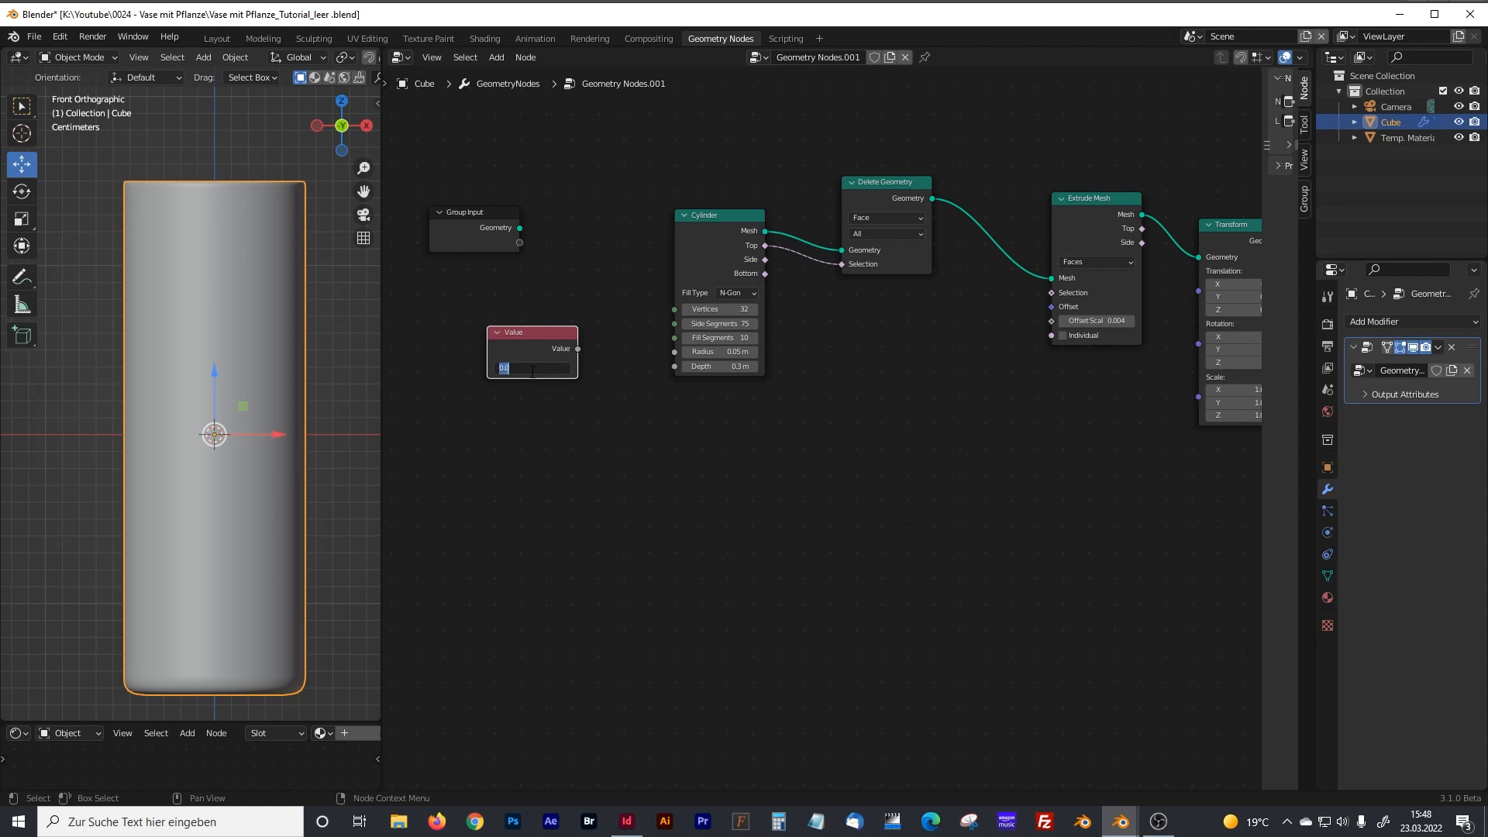
{"action": "type", "text": "0.3"}
{"action": "key", "text": "Return"}
{"action": "left_click_drag", "start_coordinate": [578, 349], "coordinate": [673, 367]}
Add a Combine XYZ node in the free space below the Cylinder and Delete Geometry nodes.
{"action": "key", "text": "shift+a"}
{"action": "type", "text": "combin"}
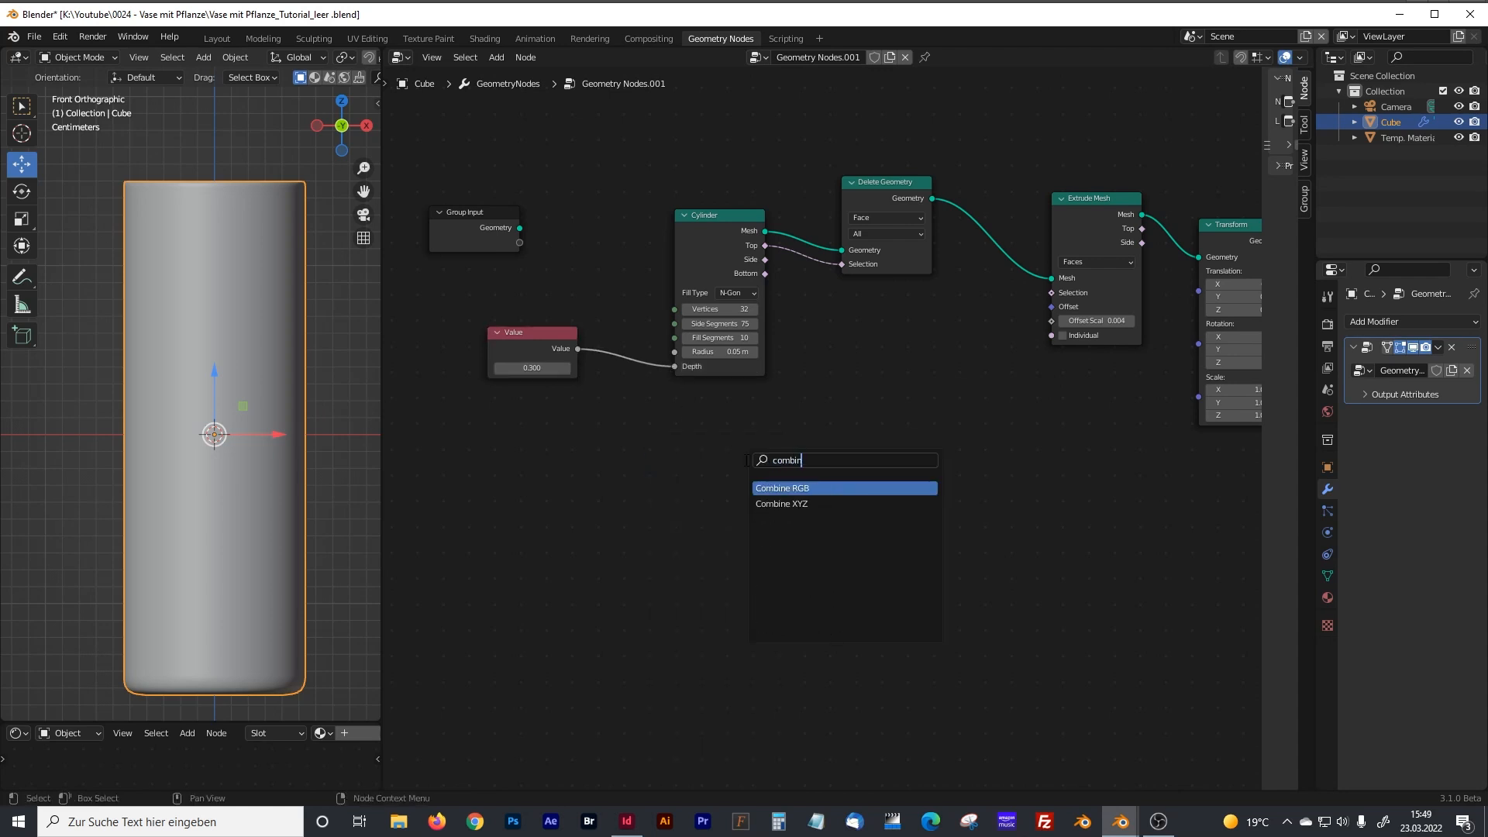
{"action": "key", "text": "Down"}
{"action": "key", "text": "Return"}
{"action": "left_click", "coordinate": [732, 508]}
Add a Math node in front of the Combine XYZ node.
{"action": "key", "text": "shift+a"}
{"action": "type", "text": "m"}
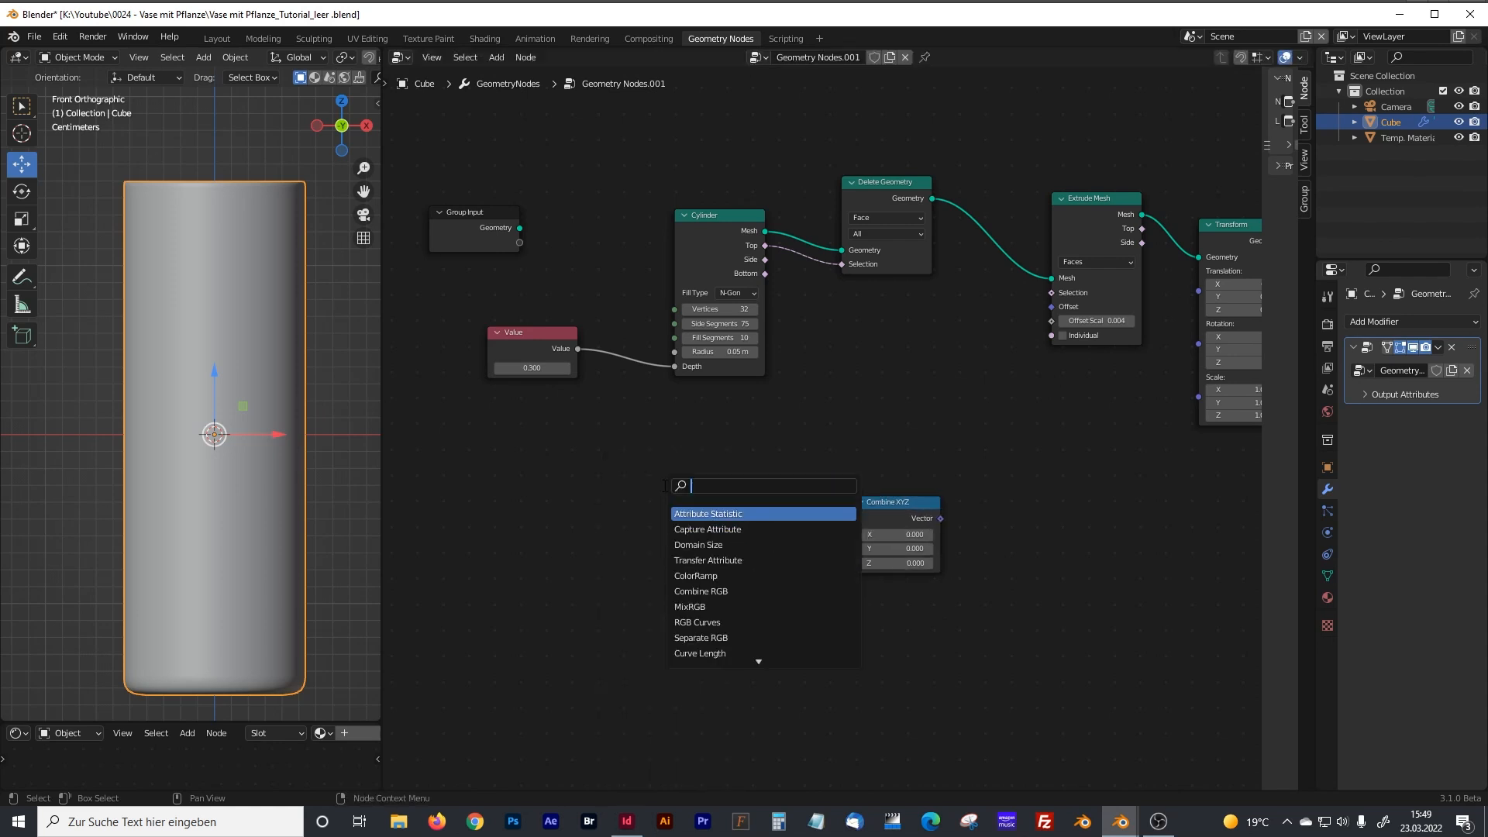
{"action": "type", "text": "ath"}
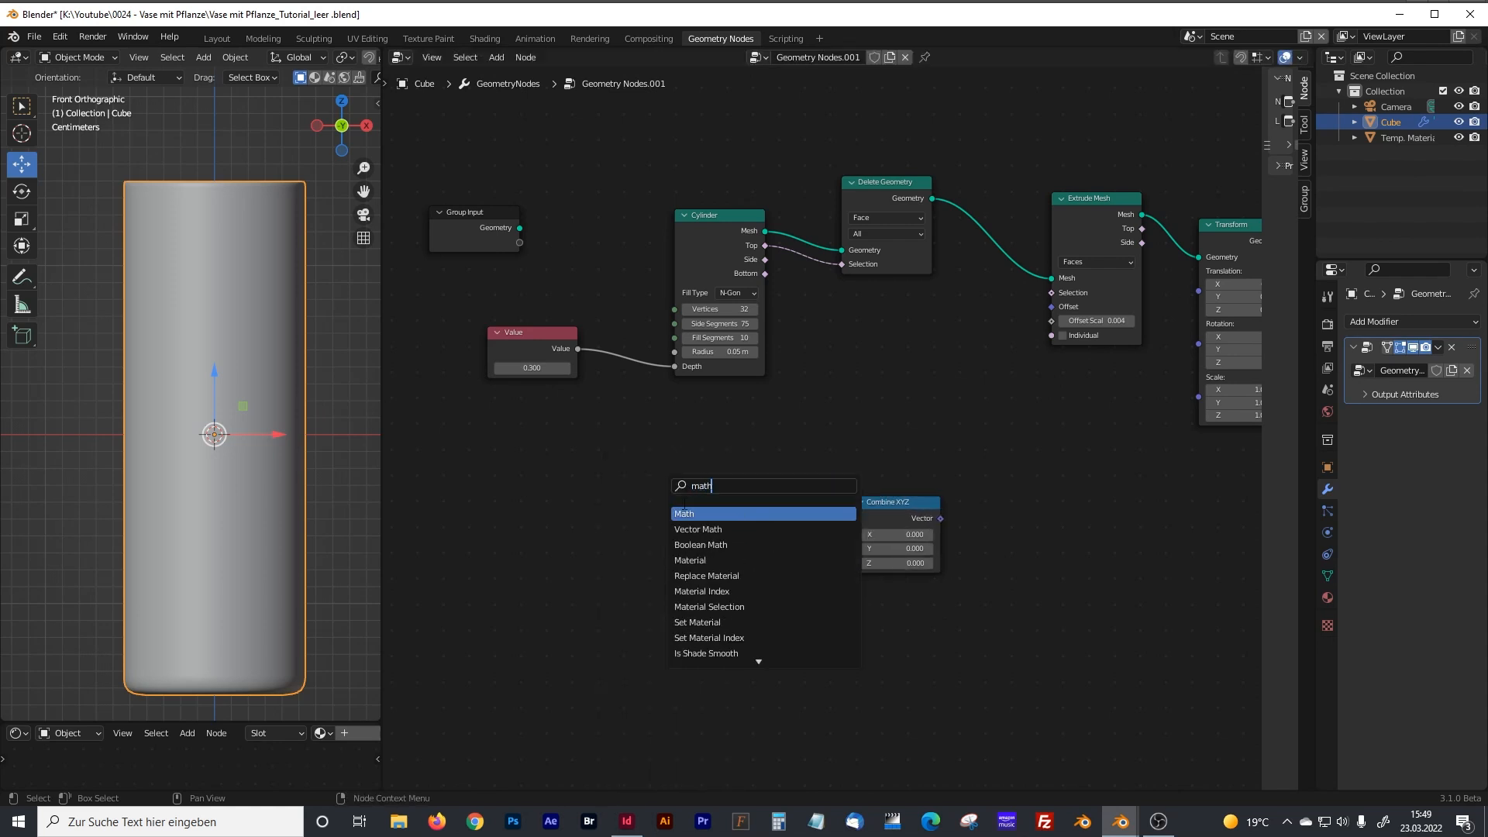
{"action": "key", "text": "Return"}
{"action": "left_click", "coordinate": [725, 511]}
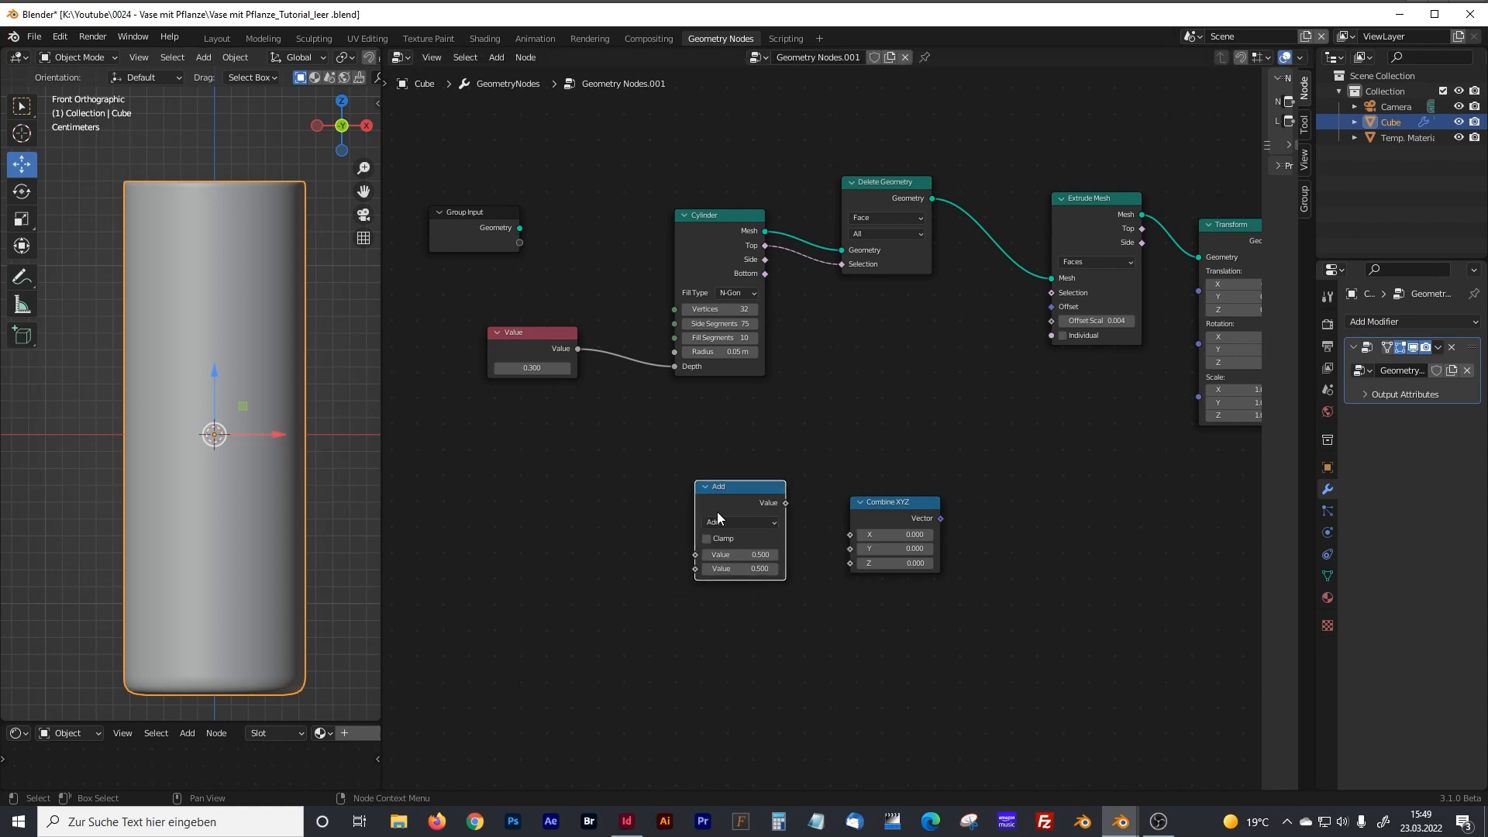
Set the Math node's second value to 2 and connect the 0.3 Value node to its first input.
{"action": "left_click", "coordinate": [759, 569]}
{"action": "type", "text": "2"}
{"action": "key", "text": "Return"}
{"action": "left_click_drag", "start_coordinate": [578, 350], "coordinate": [582, 351]}
{"action": "left_click_drag", "start_coordinate": [625, 432], "coordinate": [691, 556]}
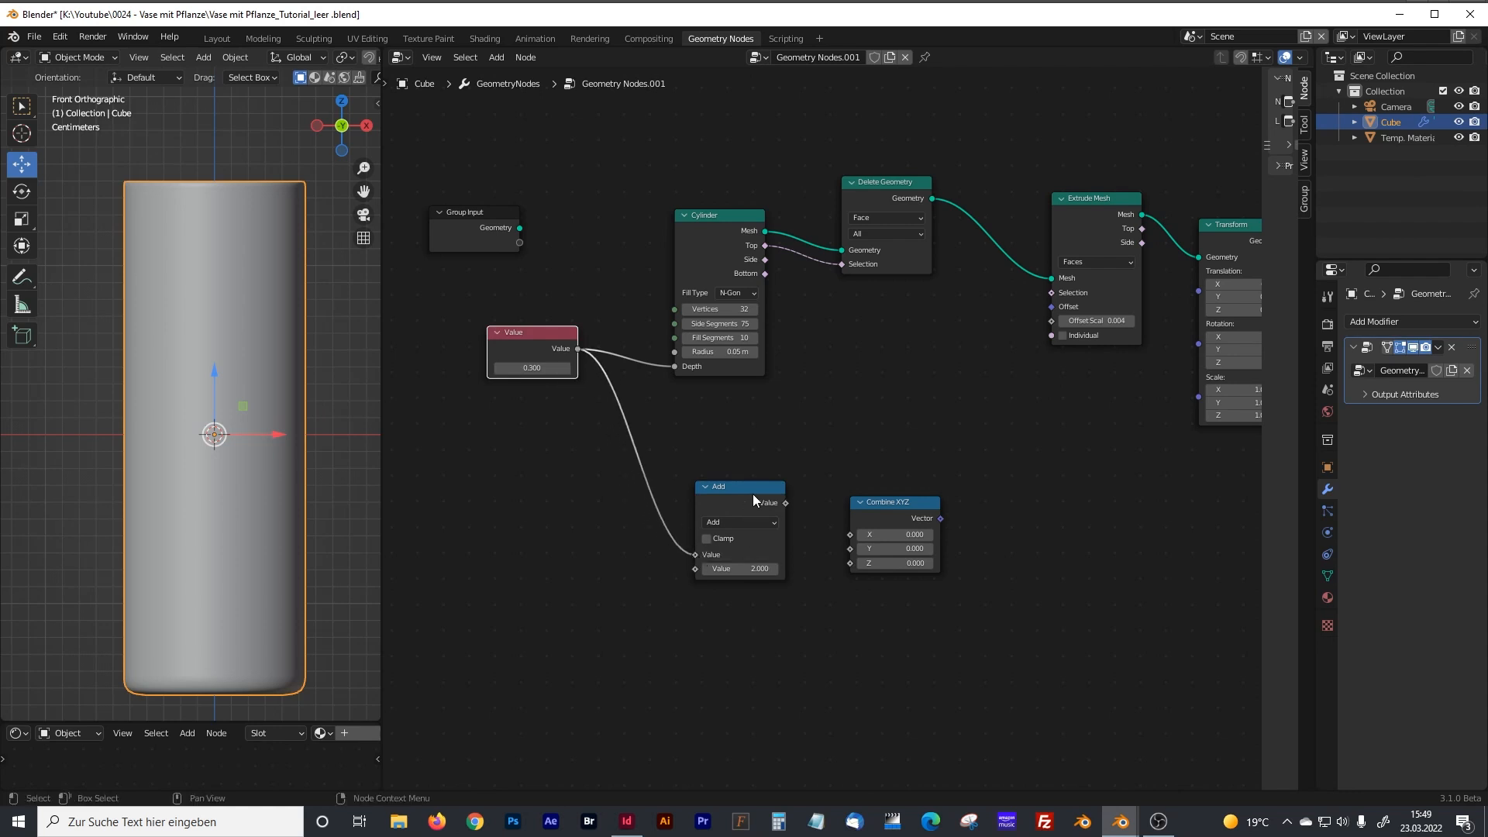
Connect the Math output to Combine XYZ's Z input and the combined vector to the Transform node's Translation.
{"action": "left_click_drag", "start_coordinate": [753, 496], "coordinate": [774, 503]}
{"action": "left_click_drag", "start_coordinate": [892, 509], "coordinate": [905, 498]}
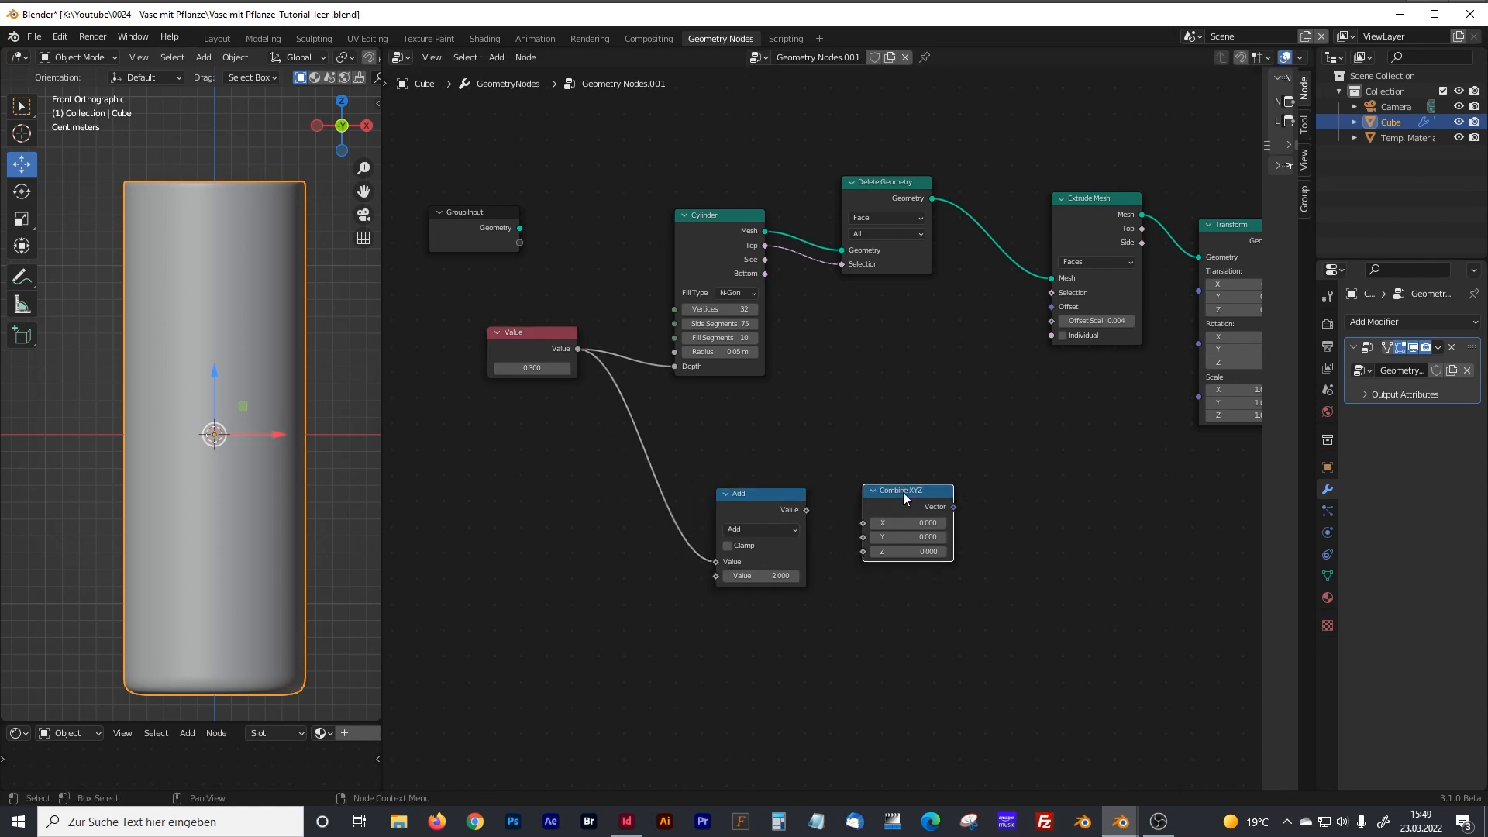
{"action": "left_click_drag", "start_coordinate": [806, 510], "coordinate": [862, 551]}
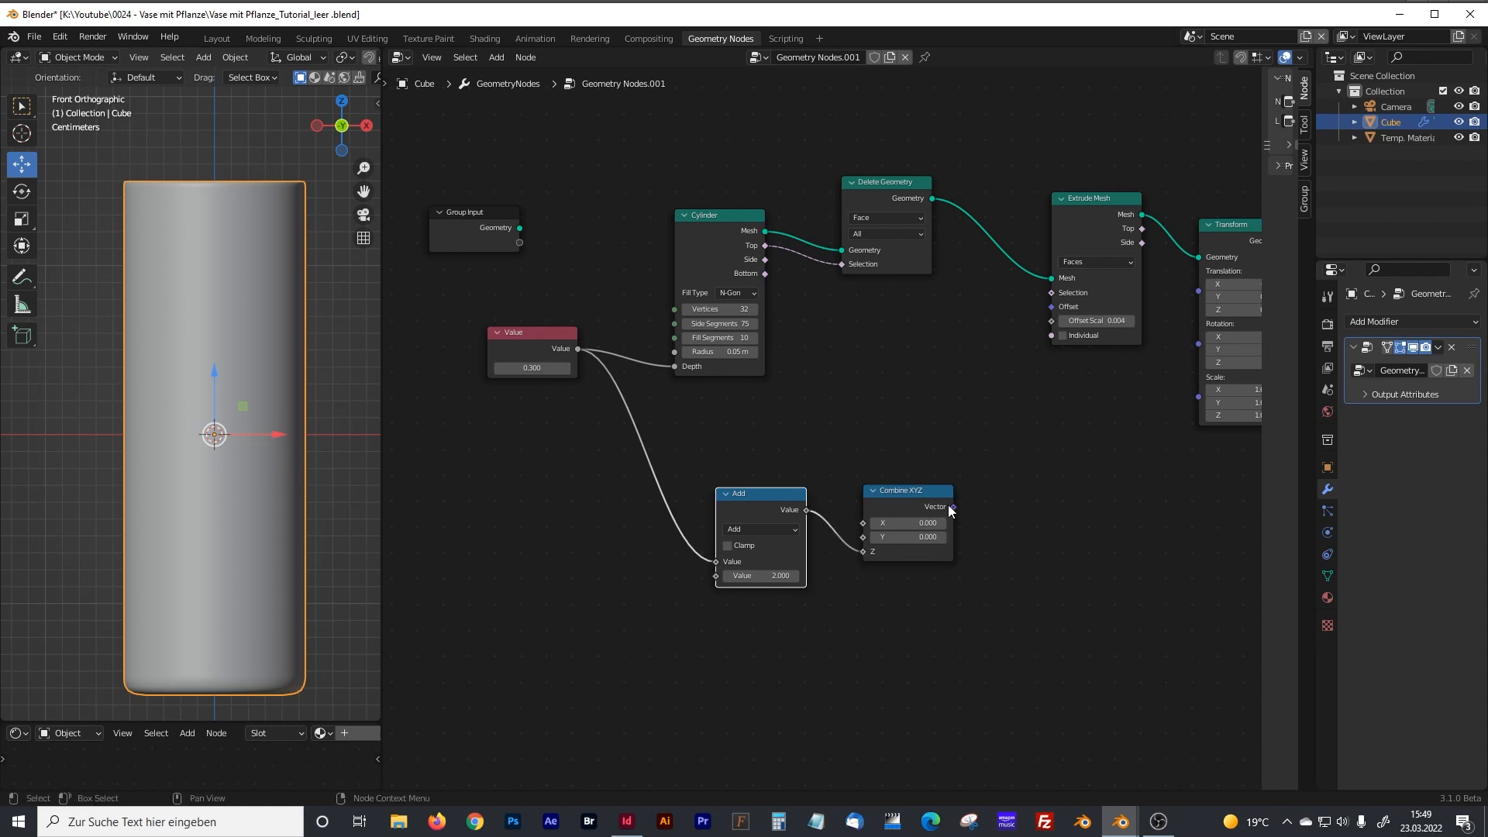
{"action": "middle_click_drag", "start_coordinate": [1020, 505], "coordinate": [818, 495]}
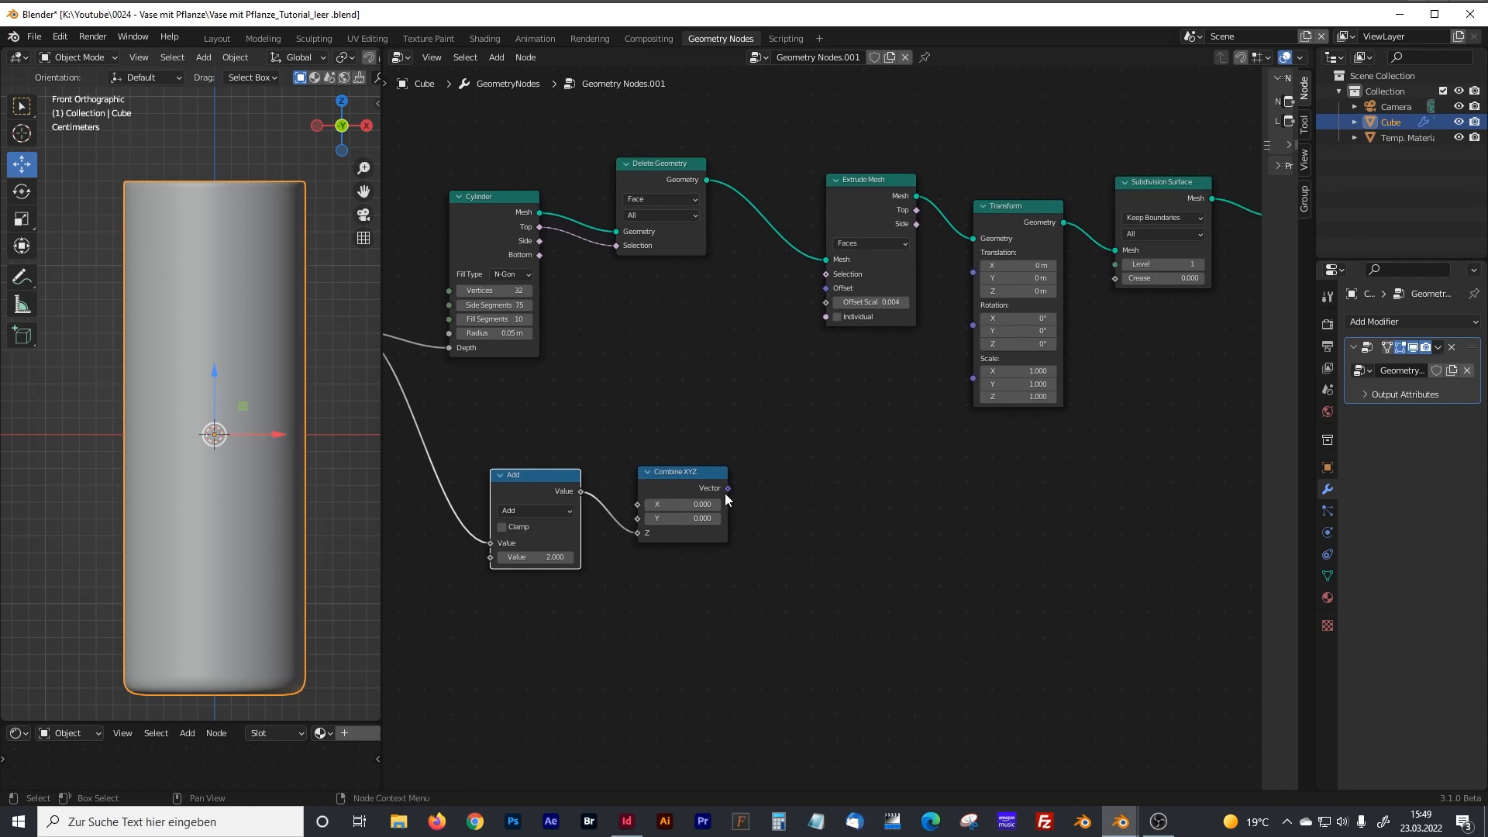
{"action": "left_click_drag", "start_coordinate": [729, 489], "coordinate": [975, 276]}
Set the Math node feeding Combine XYZ to the Divide operation.
{"action": "scroll", "coordinate": [657, 418], "scroll_direction": "left", "scroll_amount": 6, "text": "ctrl"}
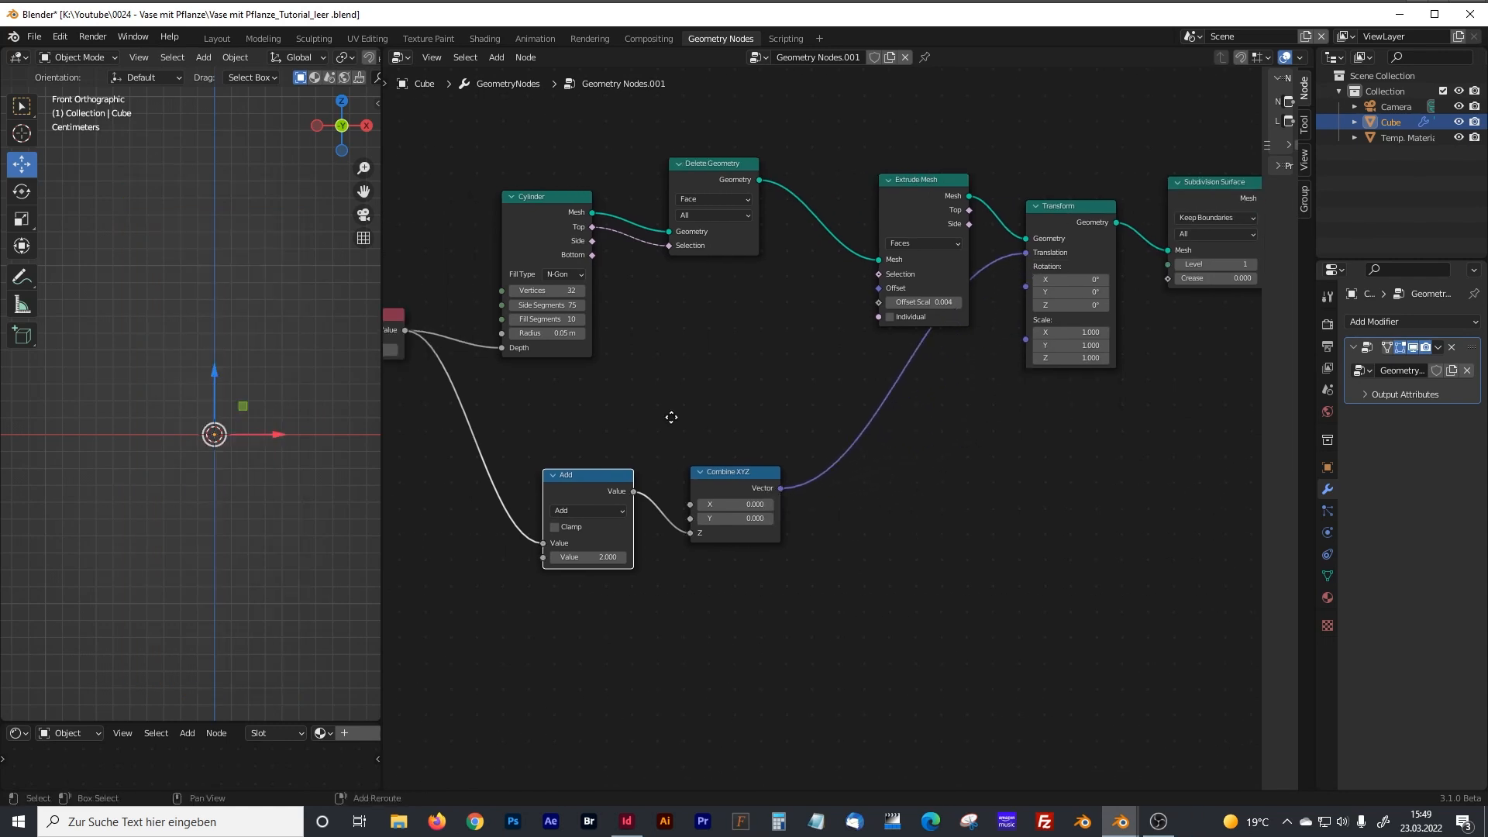
{"action": "middle_click_drag", "start_coordinate": [740, 424], "coordinate": [779, 434]}
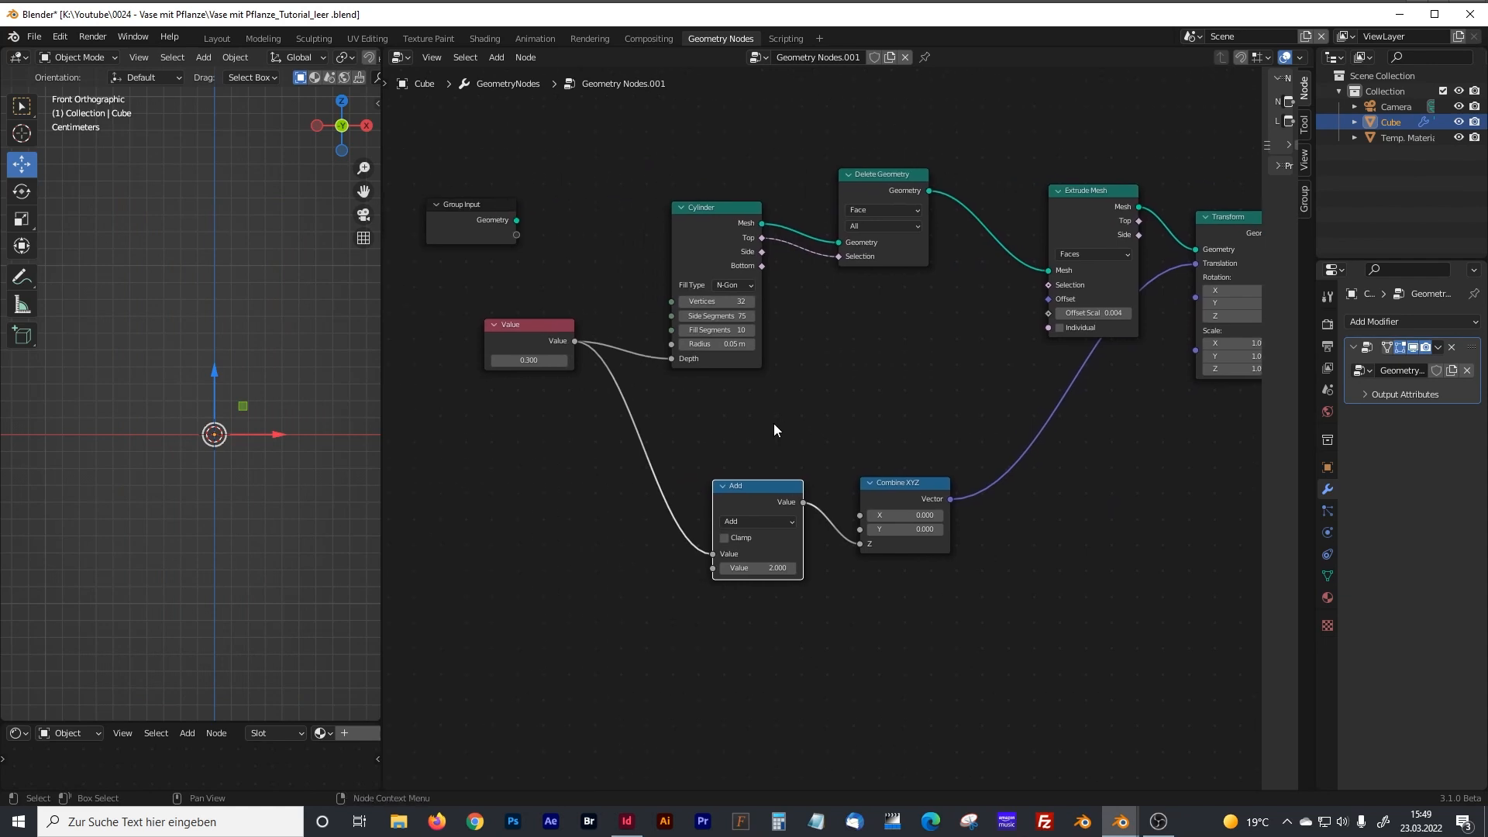
{"action": "left_click", "coordinate": [760, 522]}
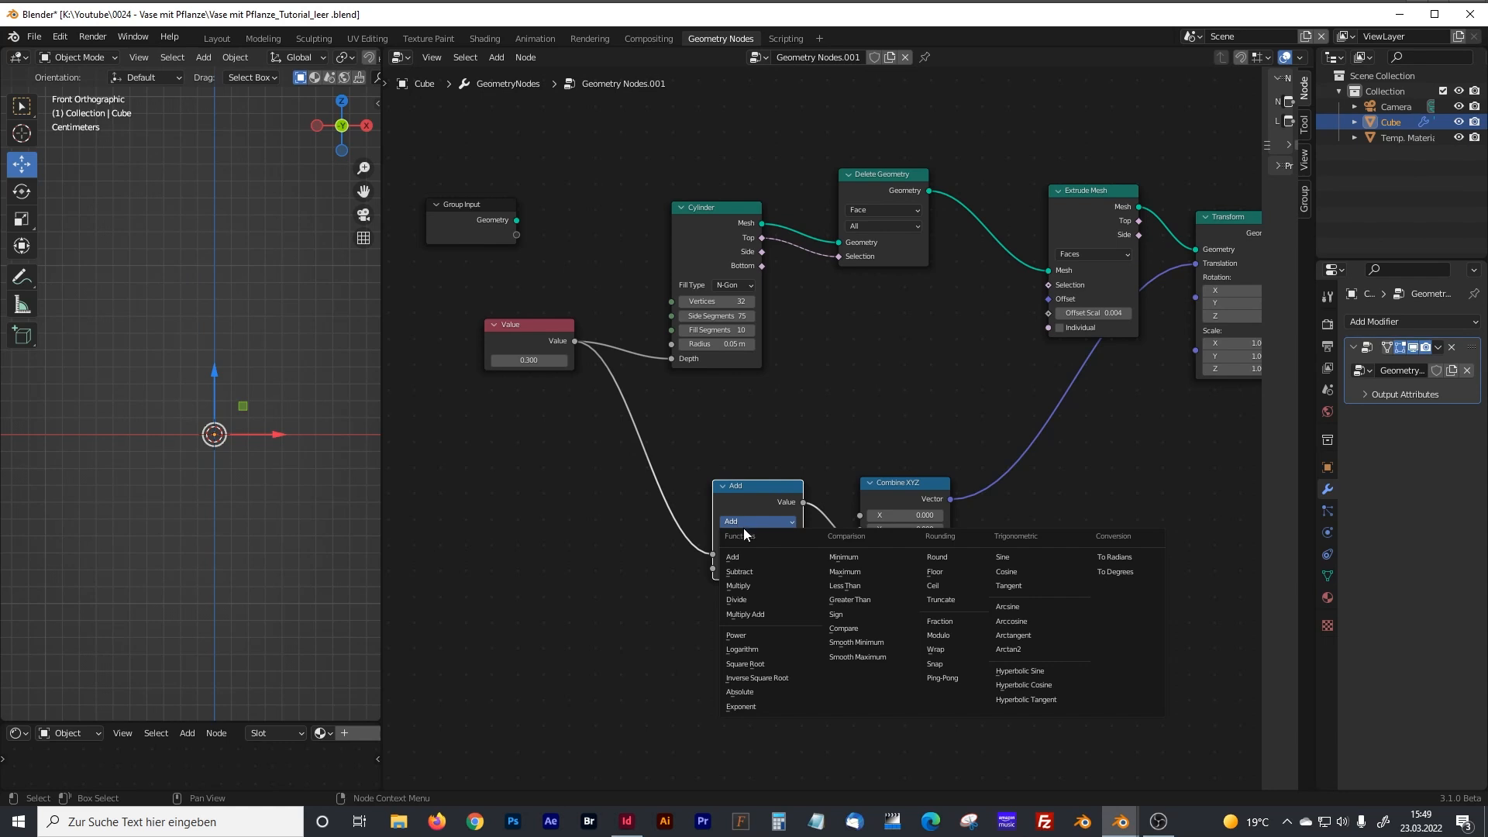
{"action": "left_click", "coordinate": [750, 598]}
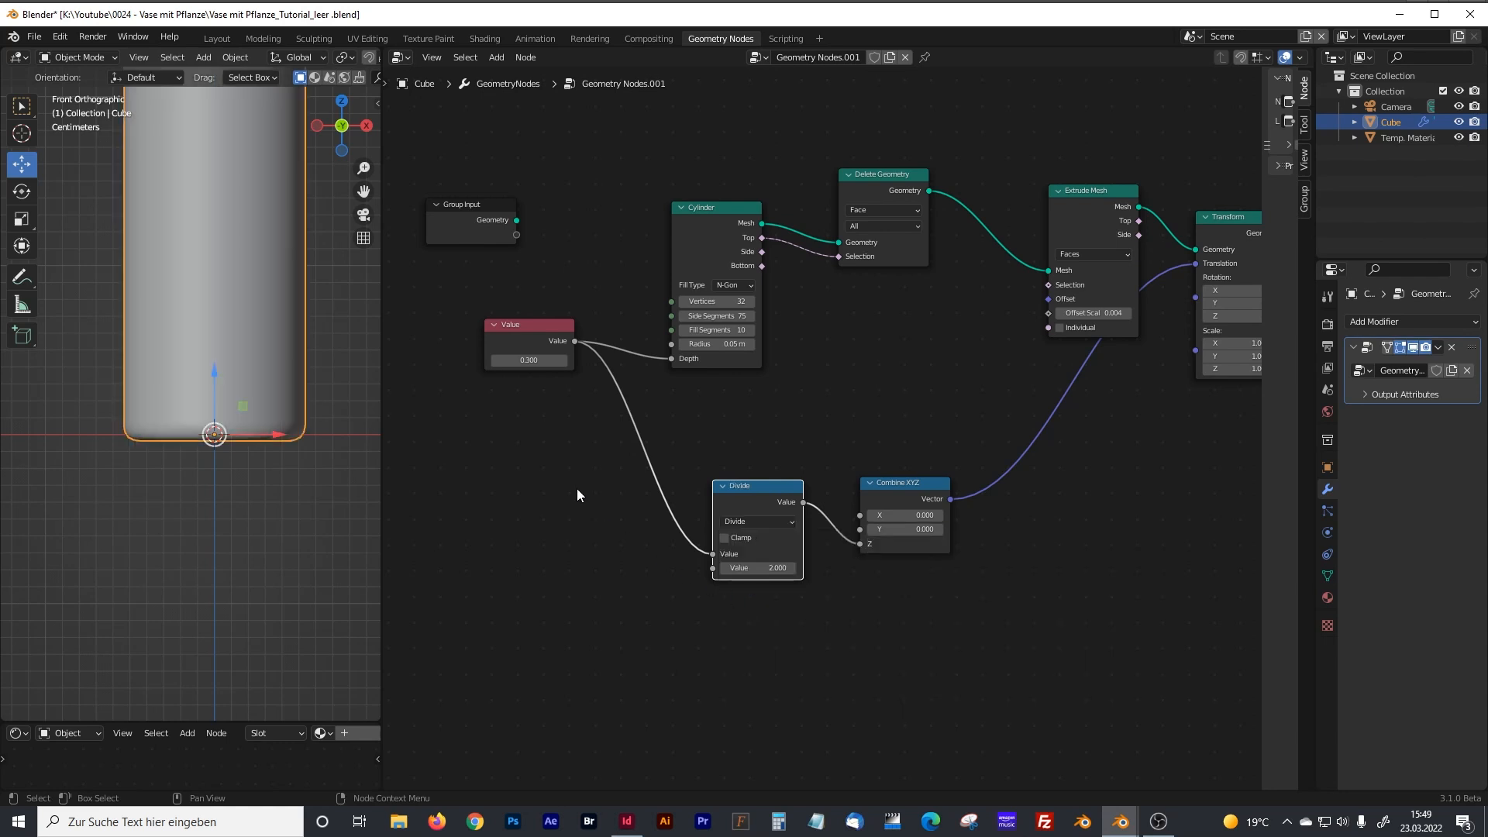
Try an Offset Scale of -0.004 on the Extrude Mesh node, then restore it to 0.004.
{"action": "middle_click_drag", "start_coordinate": [577, 489], "coordinate": [634, 571]}
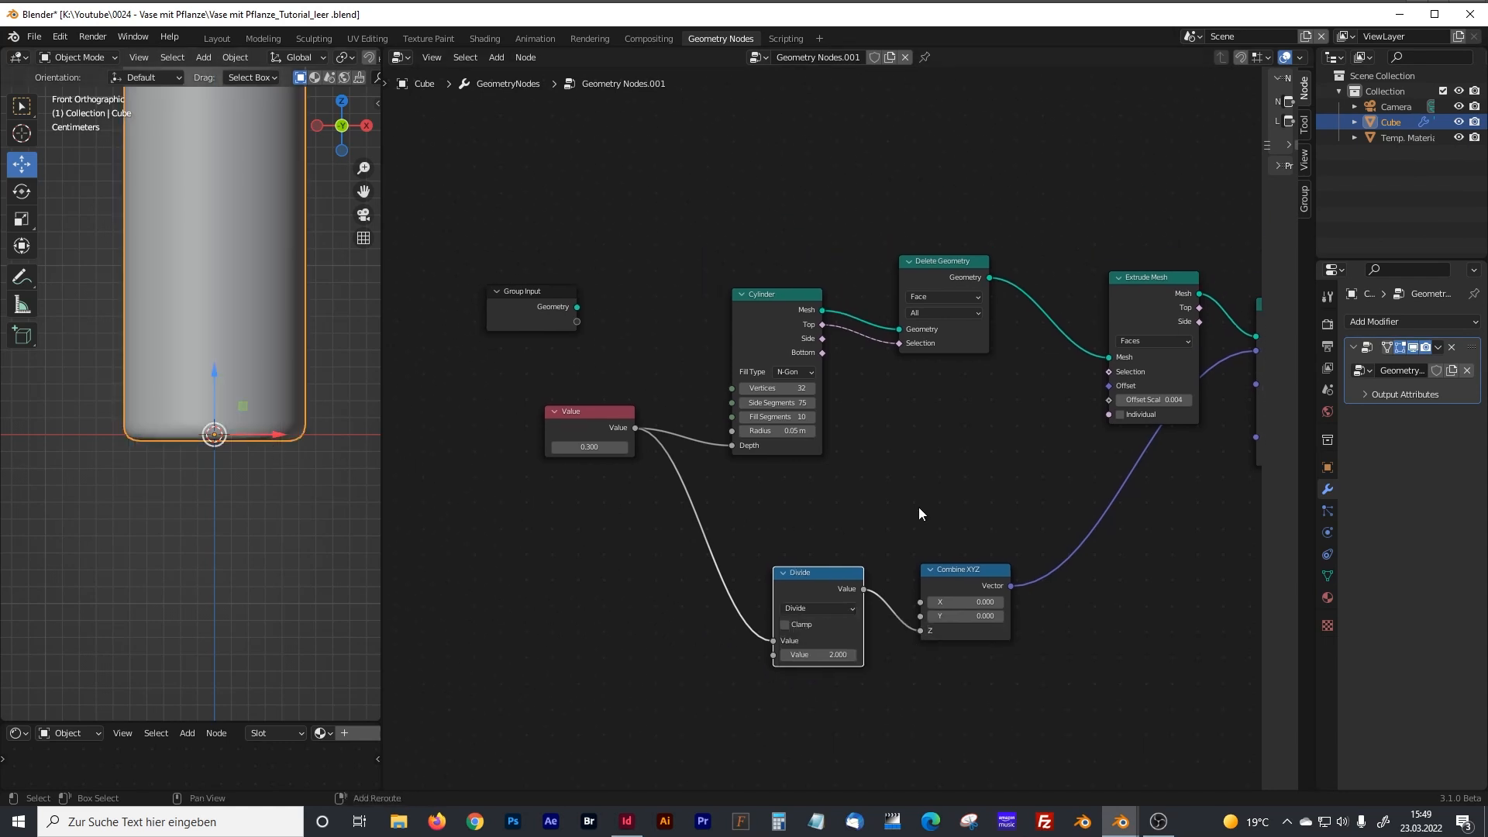
{"action": "middle_click_drag", "start_coordinate": [919, 507], "coordinate": [903, 491]}
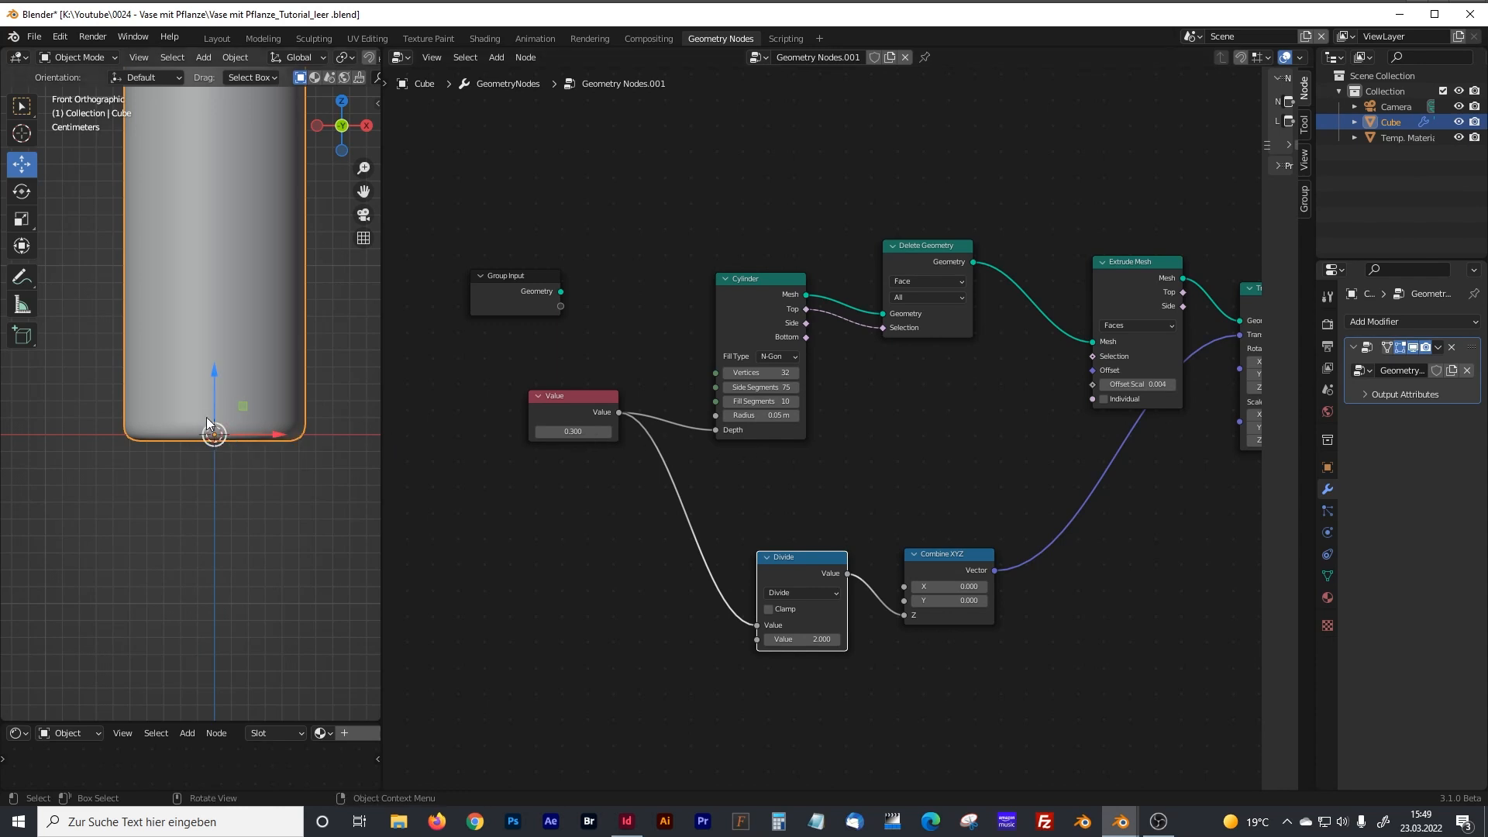
{"action": "middle_click_drag", "start_coordinate": [943, 454], "coordinate": [826, 495]}
{"action": "left_click", "coordinate": [1036, 427]}
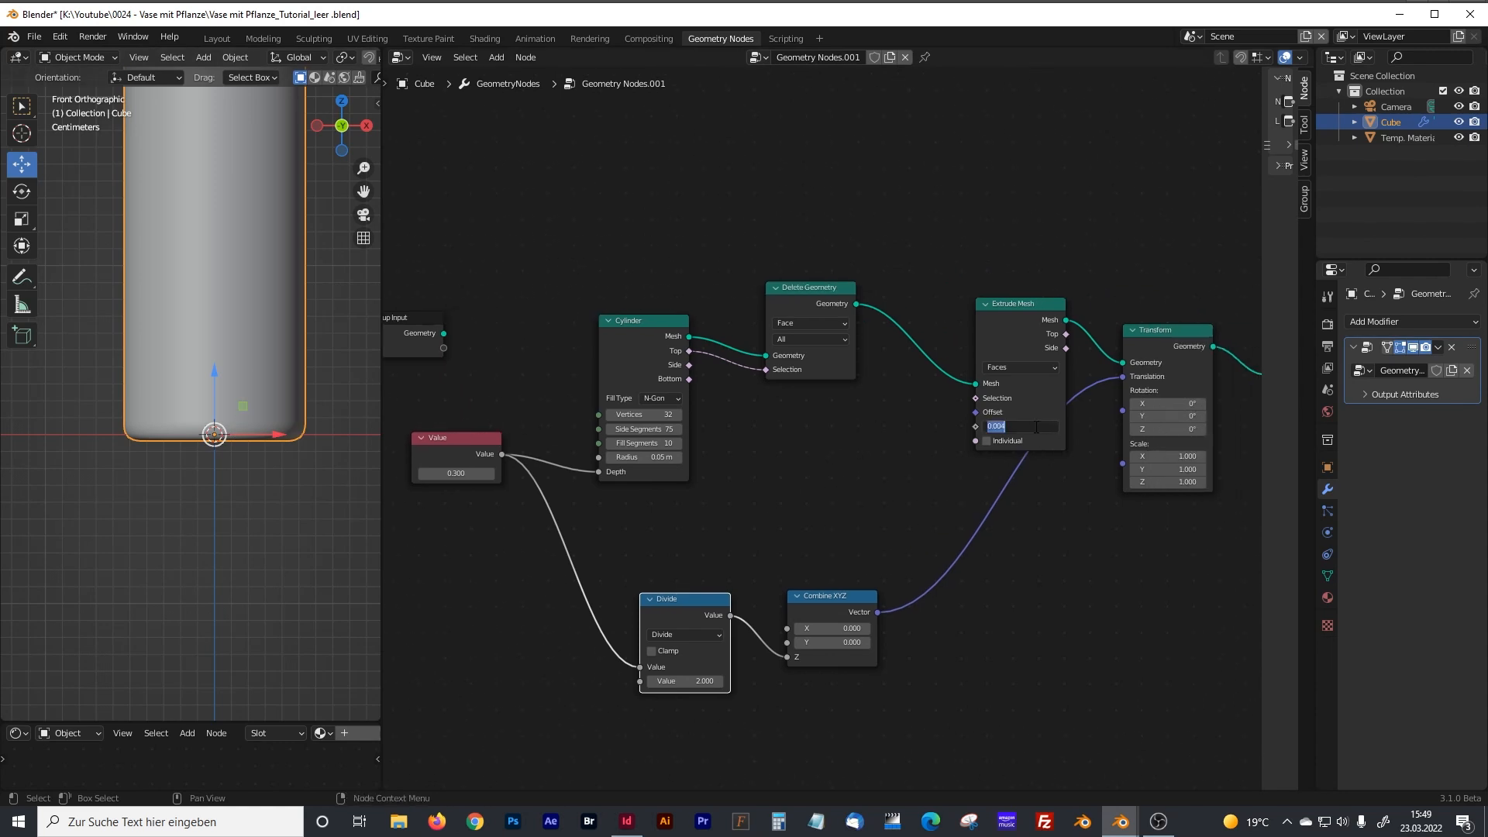
{"action": "key", "text": "Home"}
{"action": "type", "text": "-"}
{"action": "key", "text": "Return"}
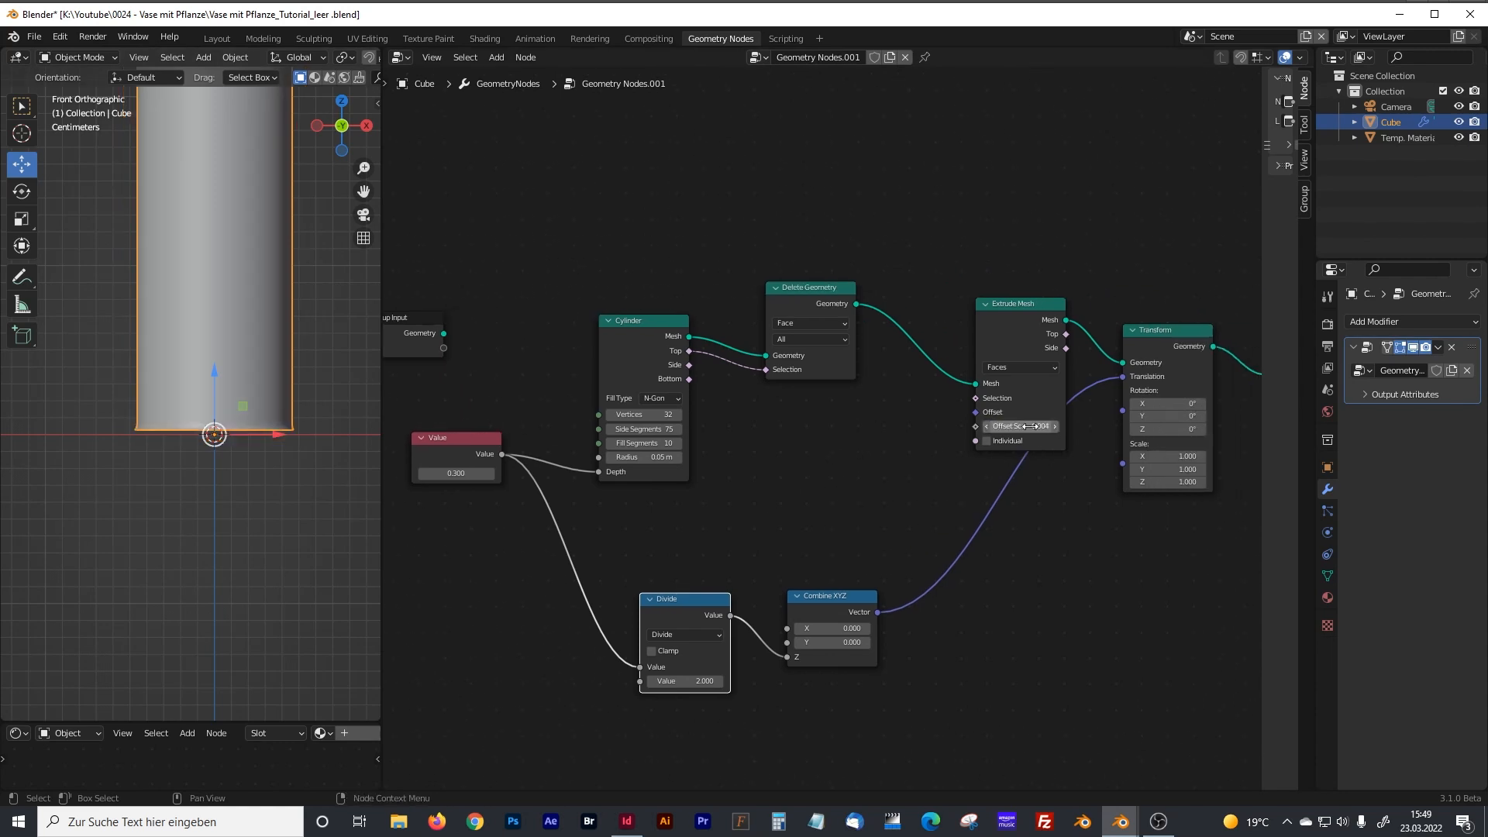
{"action": "left_click", "coordinate": [1031, 426]}
{"action": "key", "text": "Home"}
{"action": "key", "text": "Delete"}
{"action": "key", "text": "Return"}
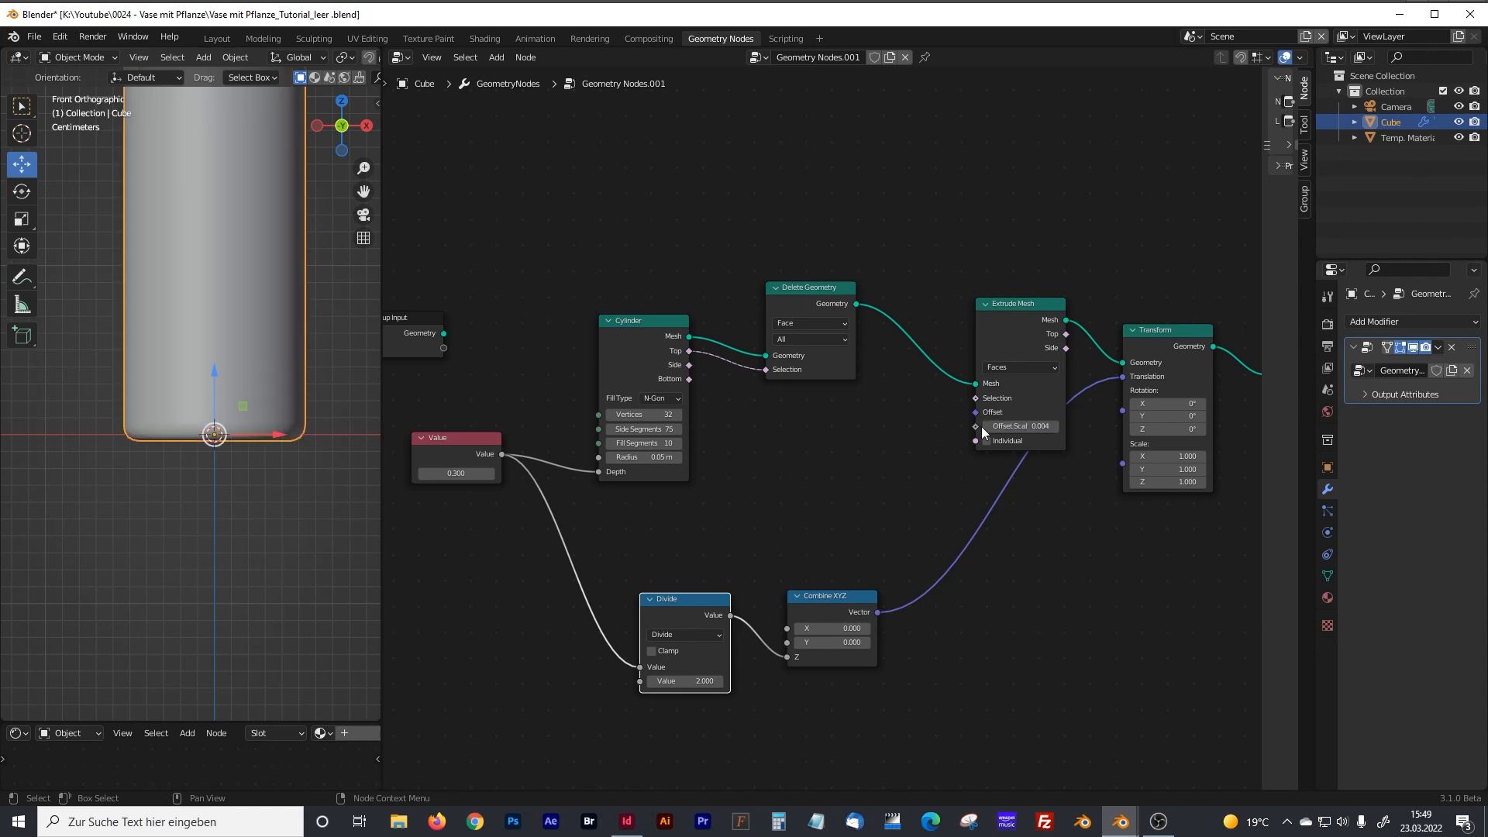
Move the Combine XYZ node aside and insert another Math node between Divide and Combine XYZ.
{"action": "middle_click_drag", "start_coordinate": [837, 543], "coordinate": [846, 501]}
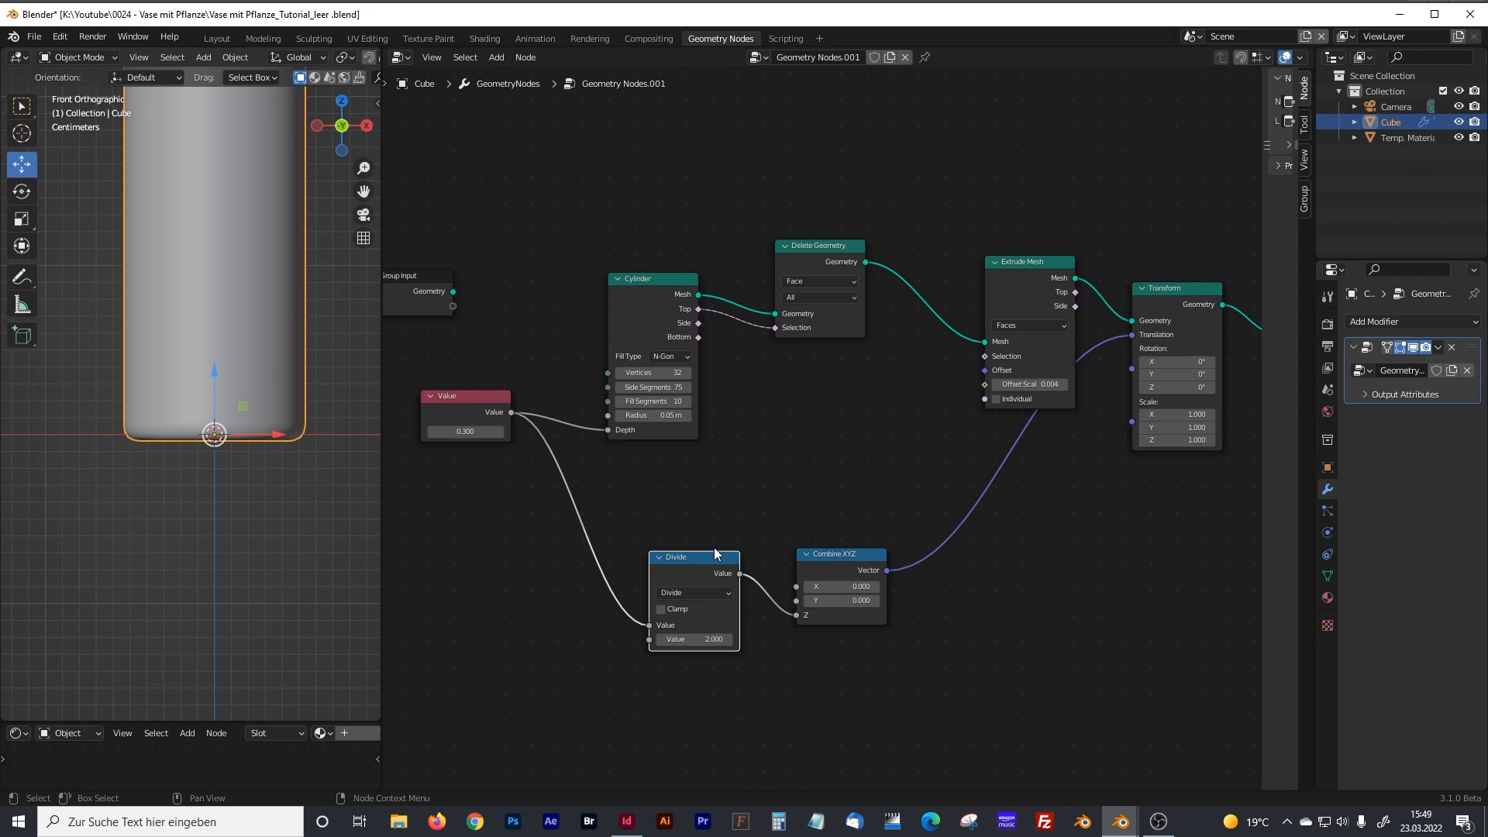
{"action": "left_click_drag", "start_coordinate": [821, 556], "coordinate": [905, 552]}
{"action": "left_click", "coordinate": [687, 559]}
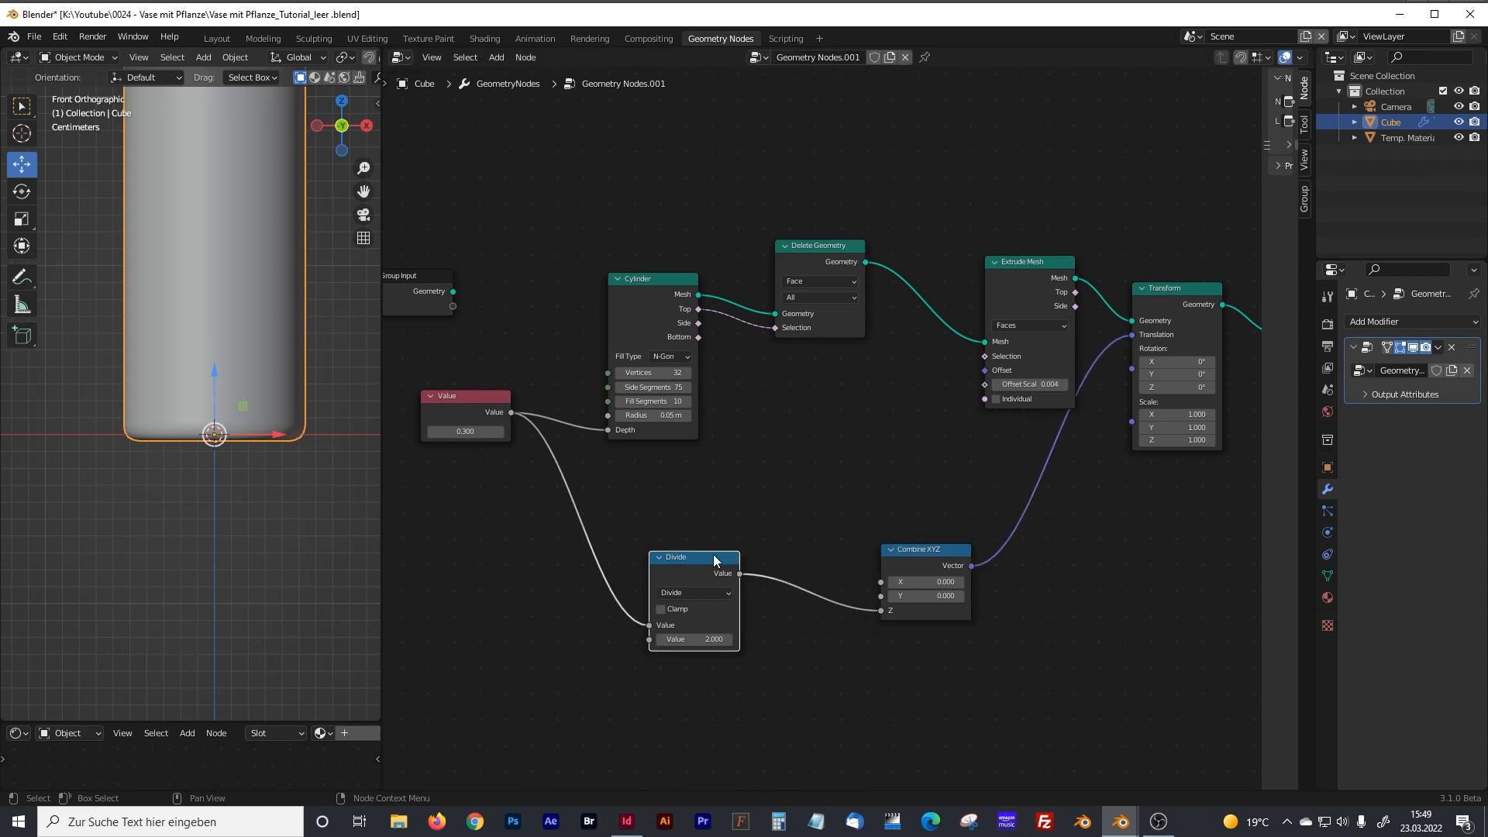
{"action": "key", "text": "shift+a"}
{"action": "left_click", "coordinate": [690, 487]}
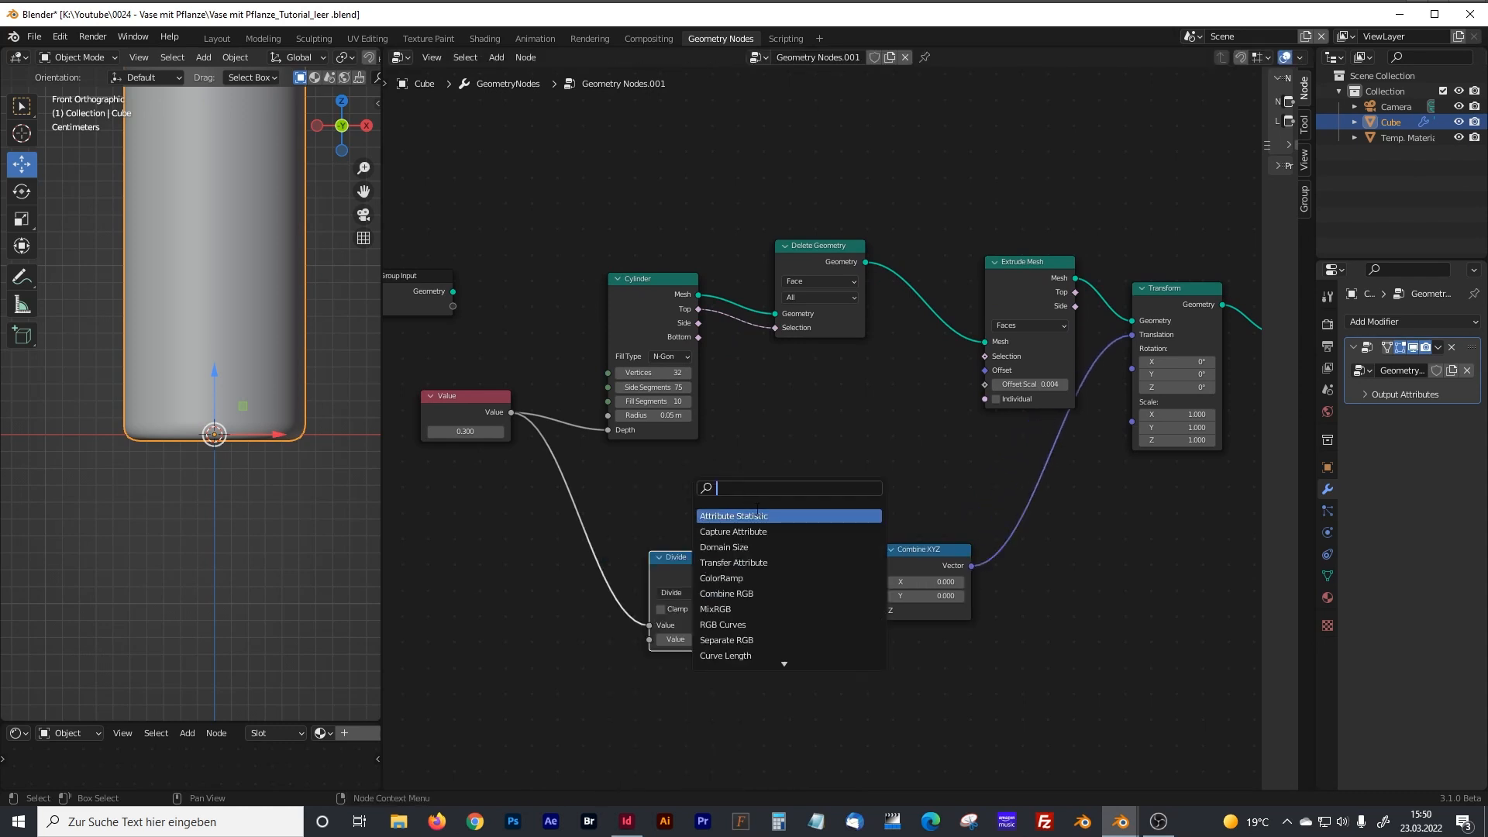
{"action": "type", "text": "add"}
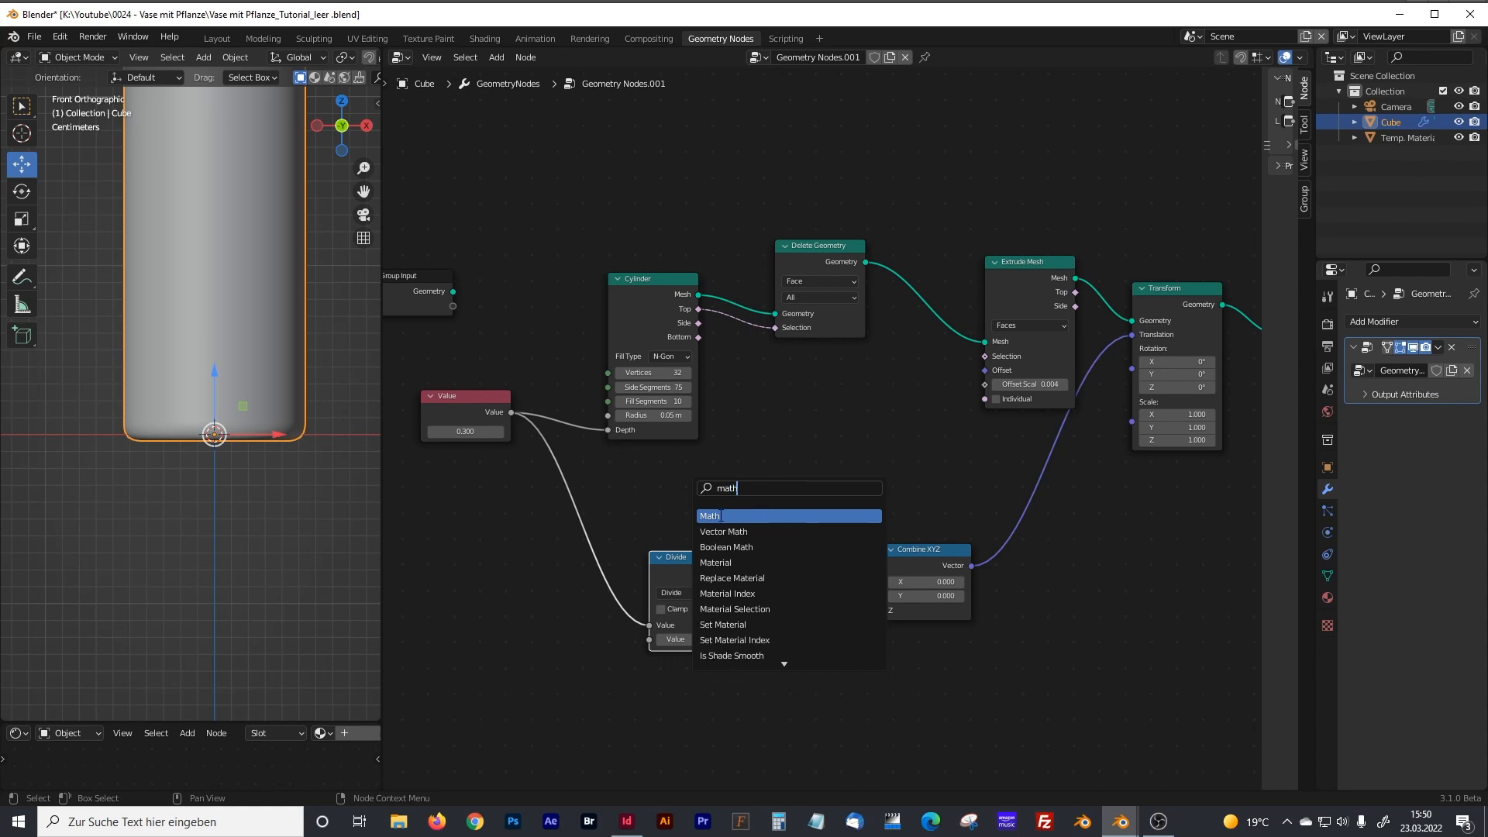
{"action": "key", "text": "Return"}
{"action": "left_click", "coordinate": [771, 577]}
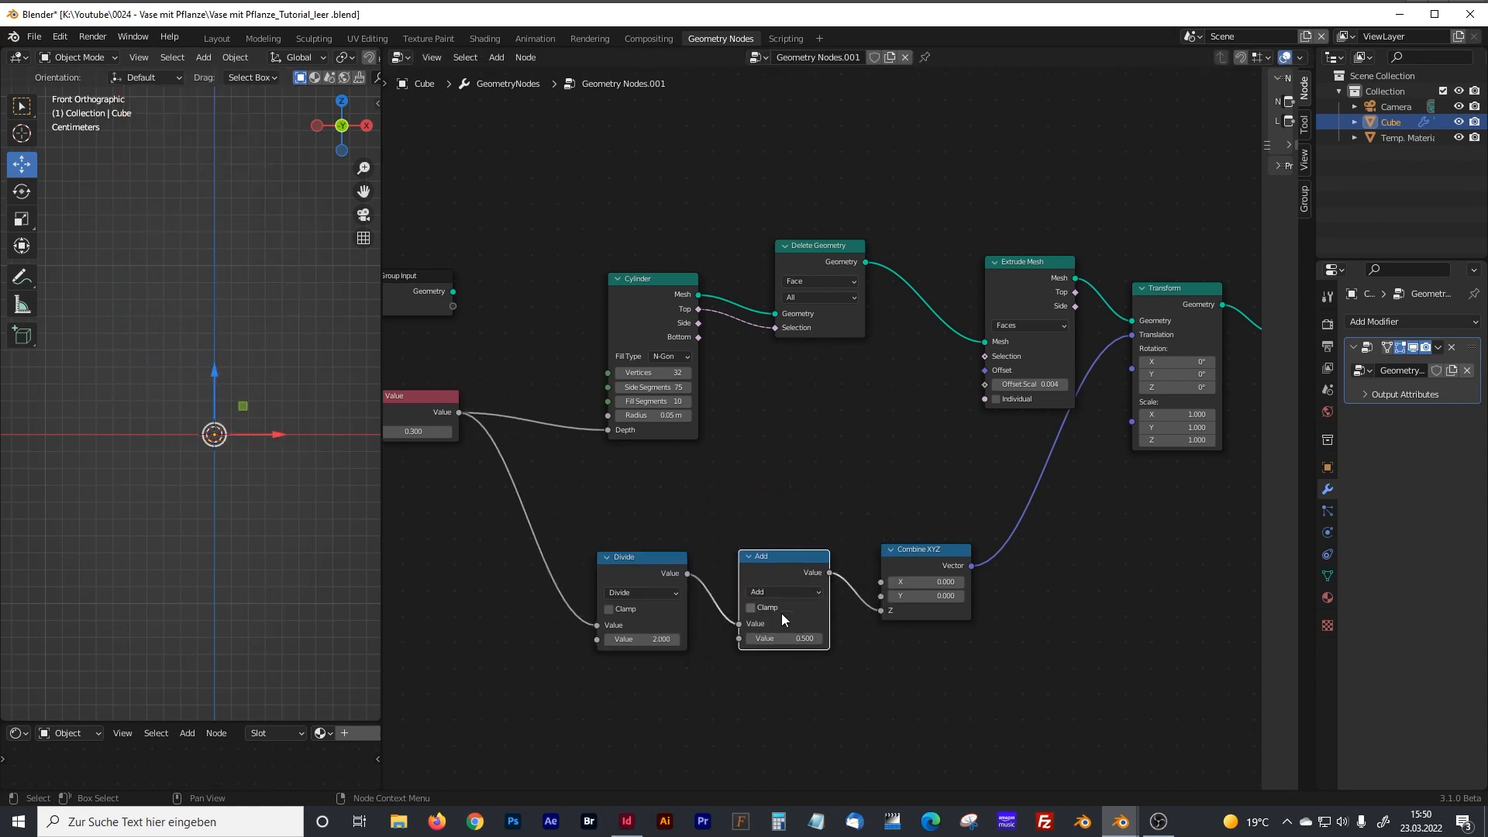
Set the second value of the Add node to 0.004.
{"action": "left_click", "coordinate": [806, 638]}
{"action": "type", "text": "0"}
{"action": "type", "text": ".0"}
{"action": "type", "text": "01"}
{"action": "key", "text": "Return"}
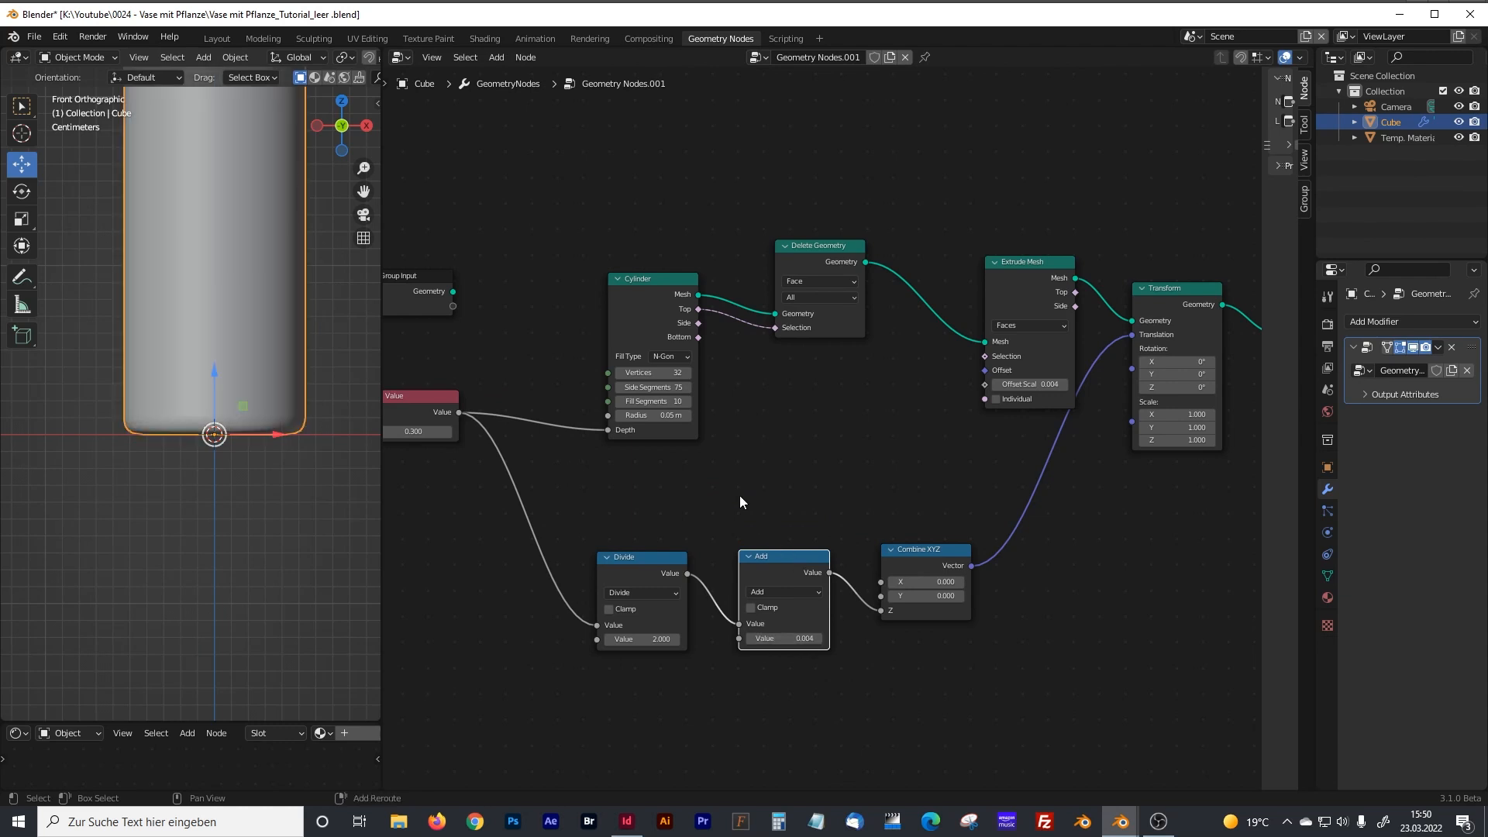
Duplicate the 0.3 Value node, place the copy below it and set the copy's value to 0.004.
{"action": "middle_click_drag", "start_coordinate": [734, 490], "coordinate": [803, 483]}
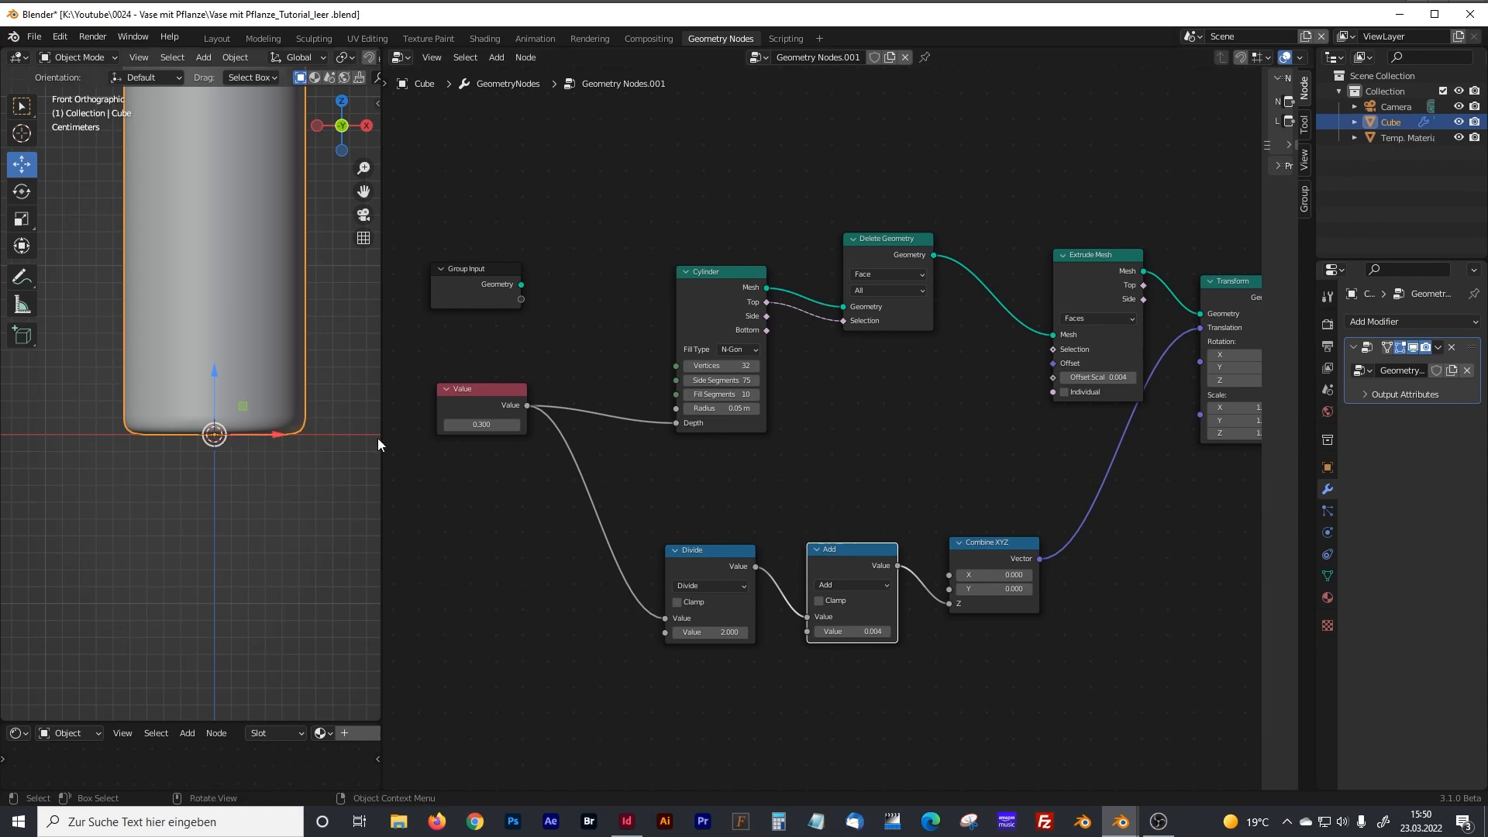
{"action": "left_click", "coordinate": [470, 393]}
{"action": "key", "text": "shift+d"}
{"action": "left_click", "coordinate": [481, 474]}
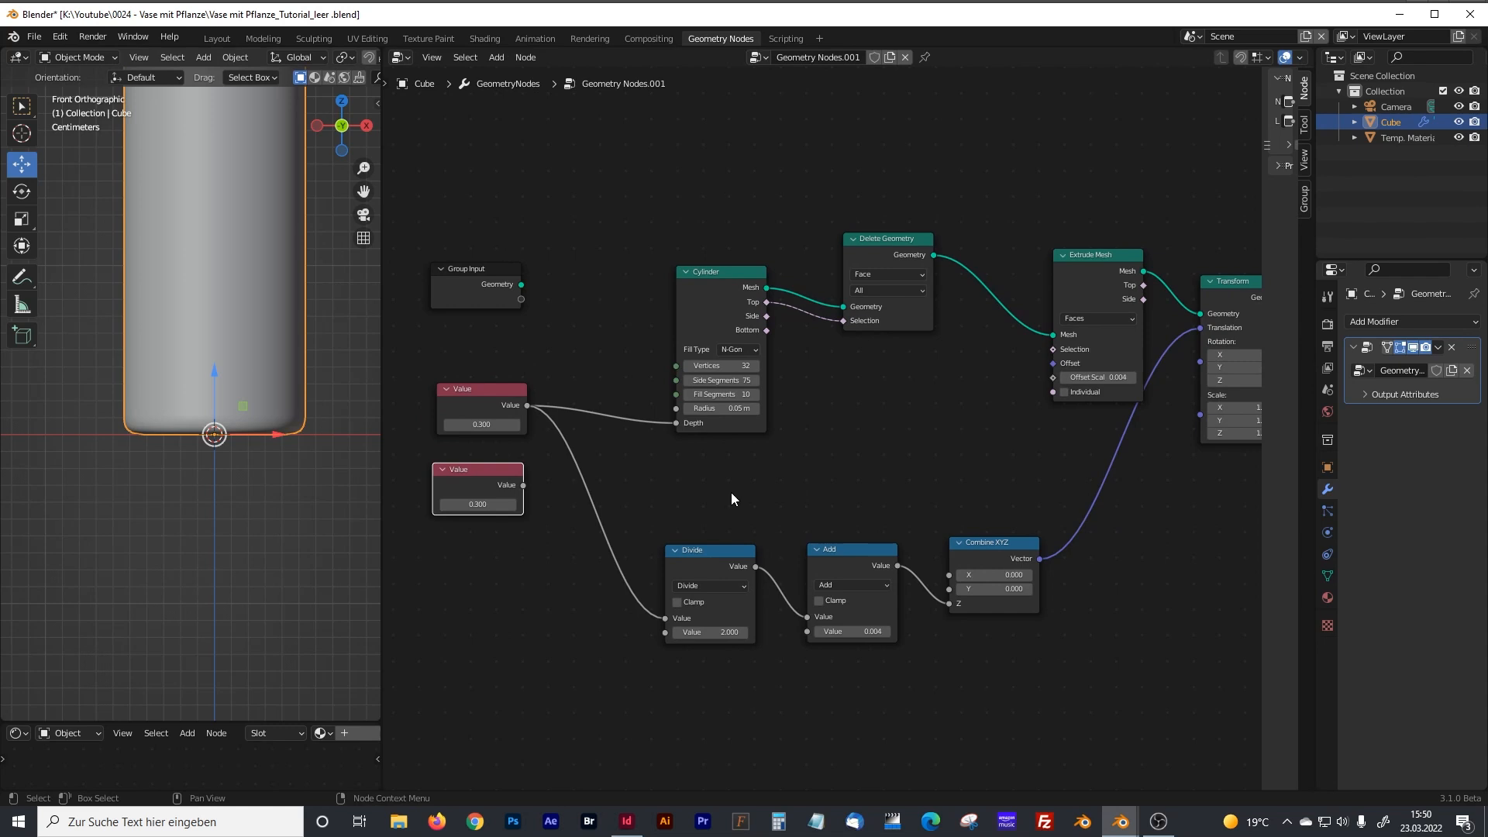
{"action": "middle_click_drag", "start_coordinate": [287, 365], "coordinate": [288, 480], "text": "shift"}
{"action": "left_click_drag", "start_coordinate": [513, 482], "coordinate": [520, 482]}
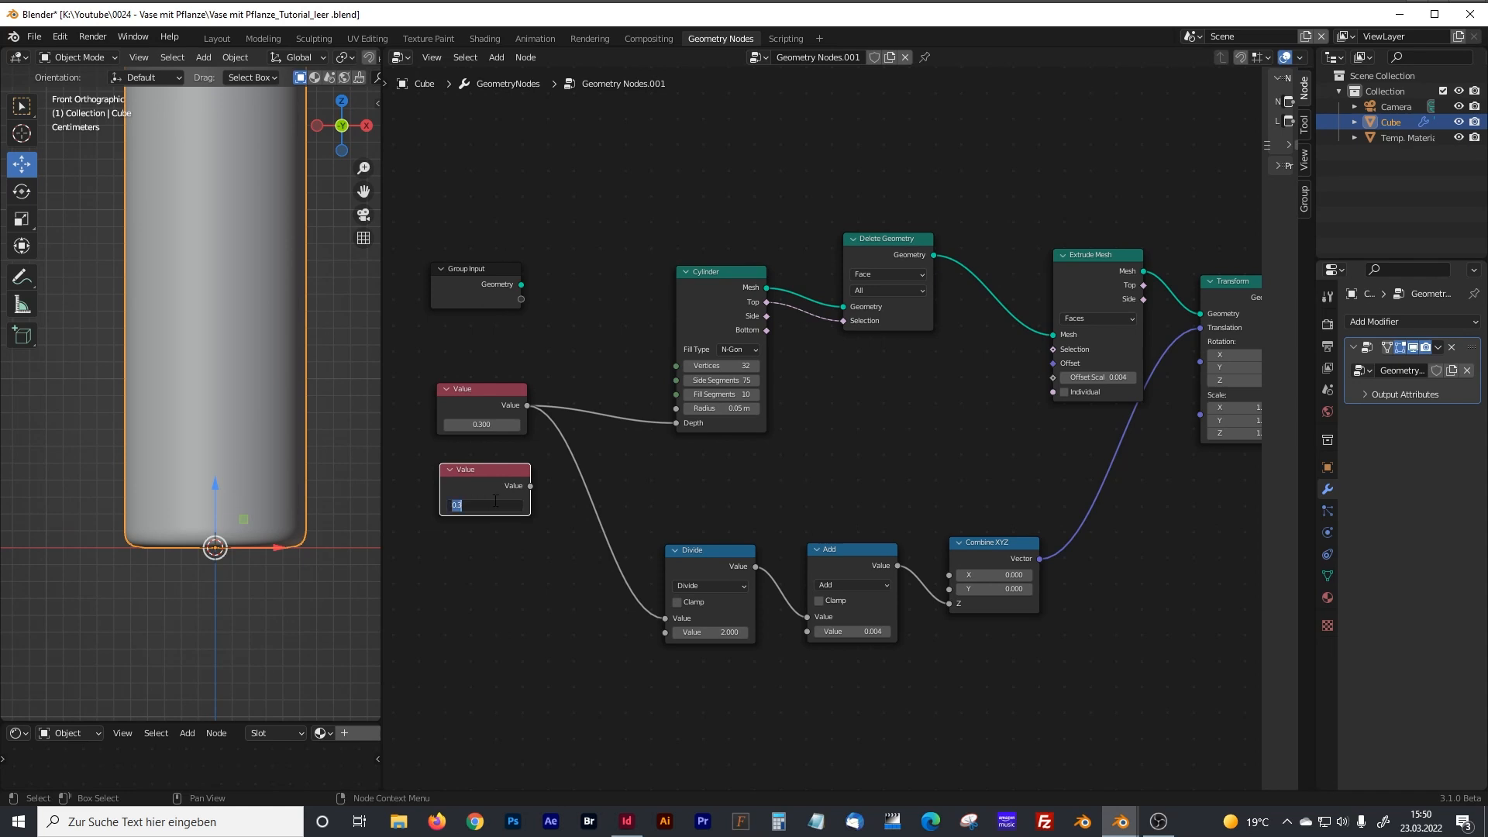
{"action": "type", "text": "0.004"}
{"action": "key", "text": "Return"}
Connect the 0.004 Value node to Extrude Mesh's Offset Scale and to the Add node's second input.
{"action": "left_click_drag", "start_coordinate": [530, 486], "coordinate": [1049, 378]}
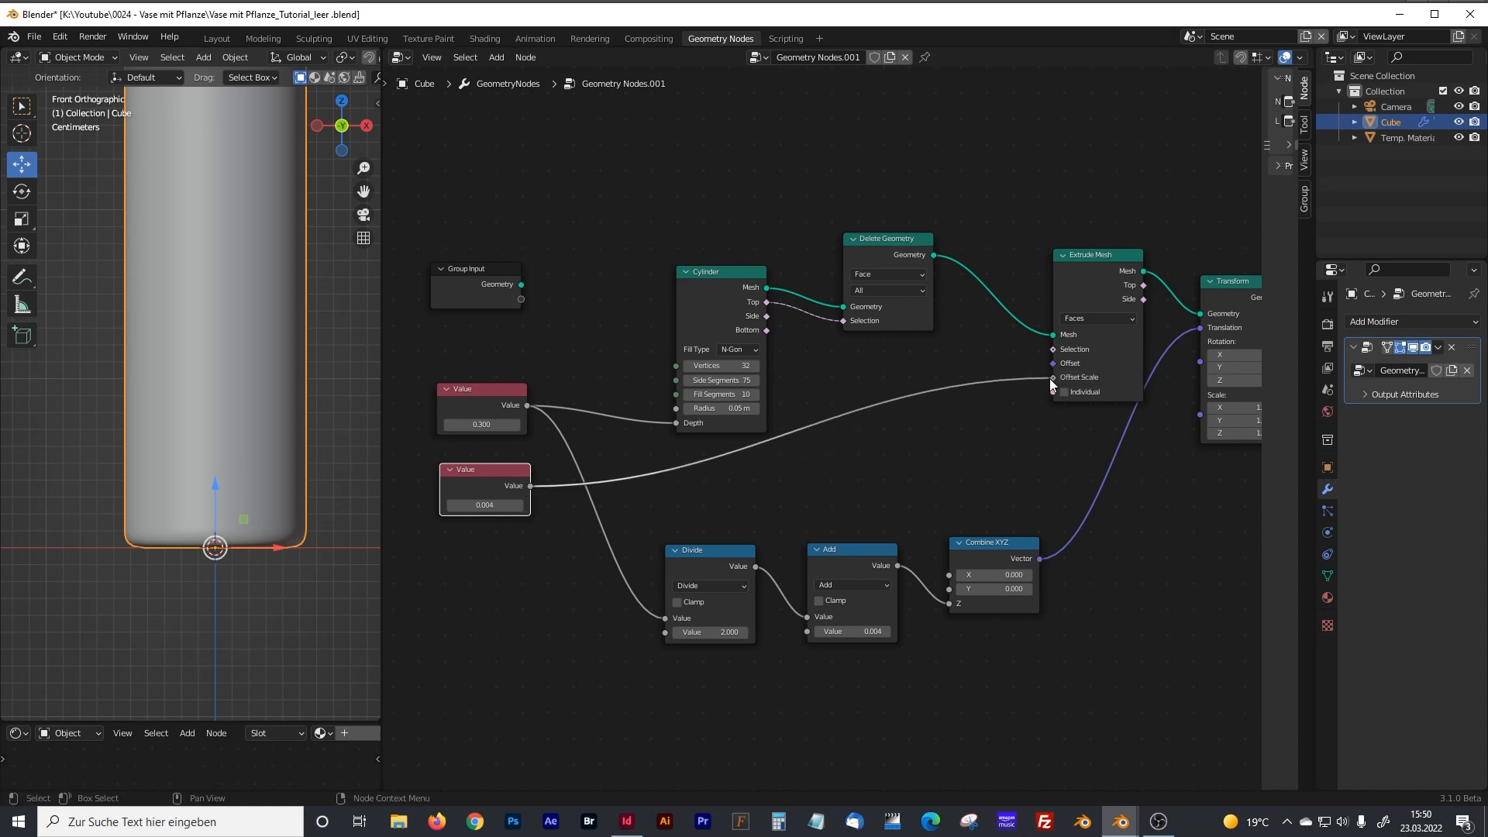
{"action": "left_click_drag", "start_coordinate": [530, 485], "coordinate": [808, 631]}
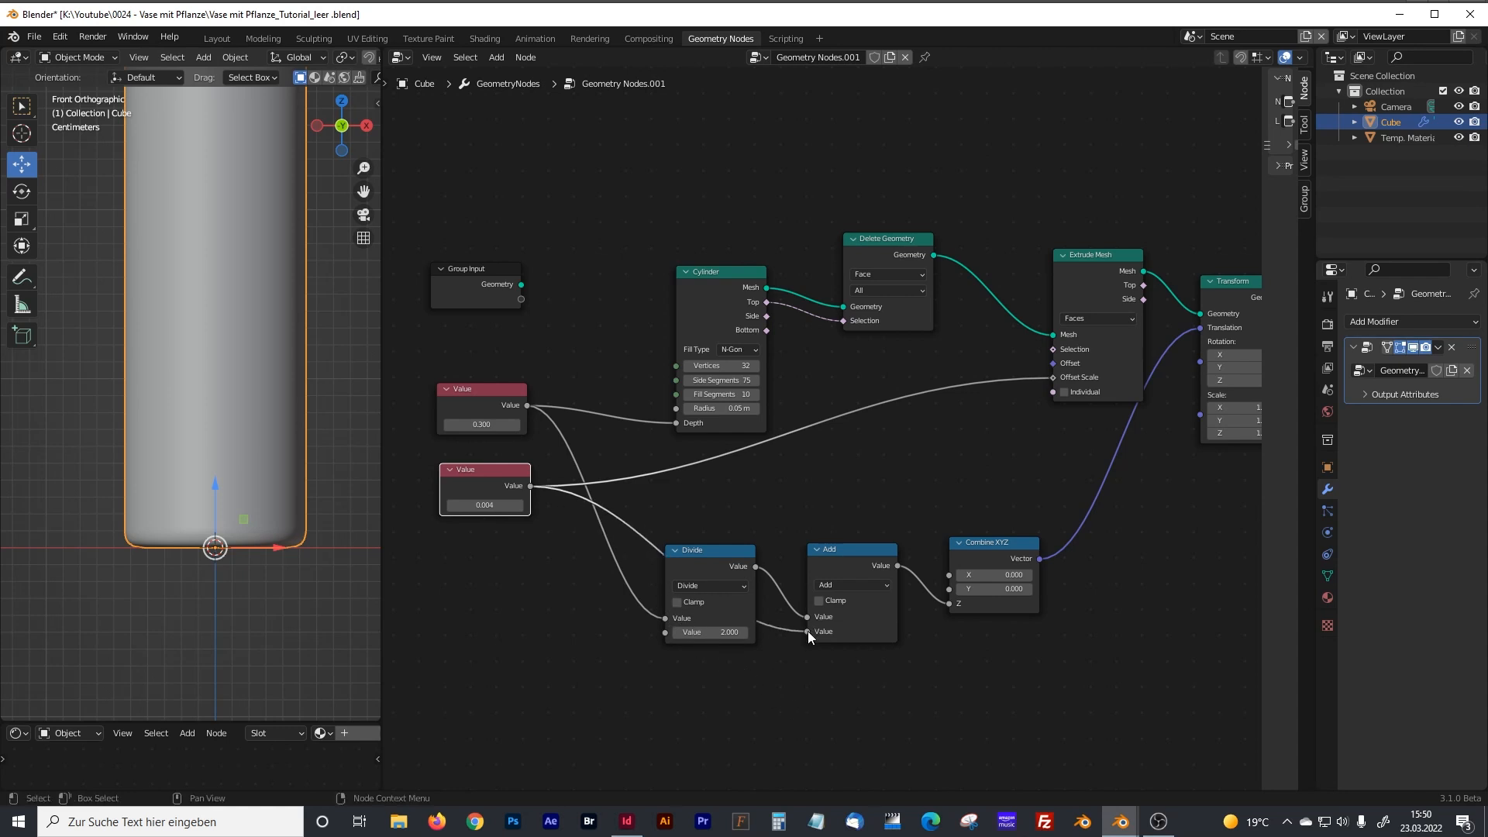
{"action": "left_click", "coordinate": [803, 513]}
Examine the vase body in perspective and its base against the ground line from the front.
{"action": "middle_click_drag", "start_coordinate": [209, 465], "coordinate": [282, 490]}
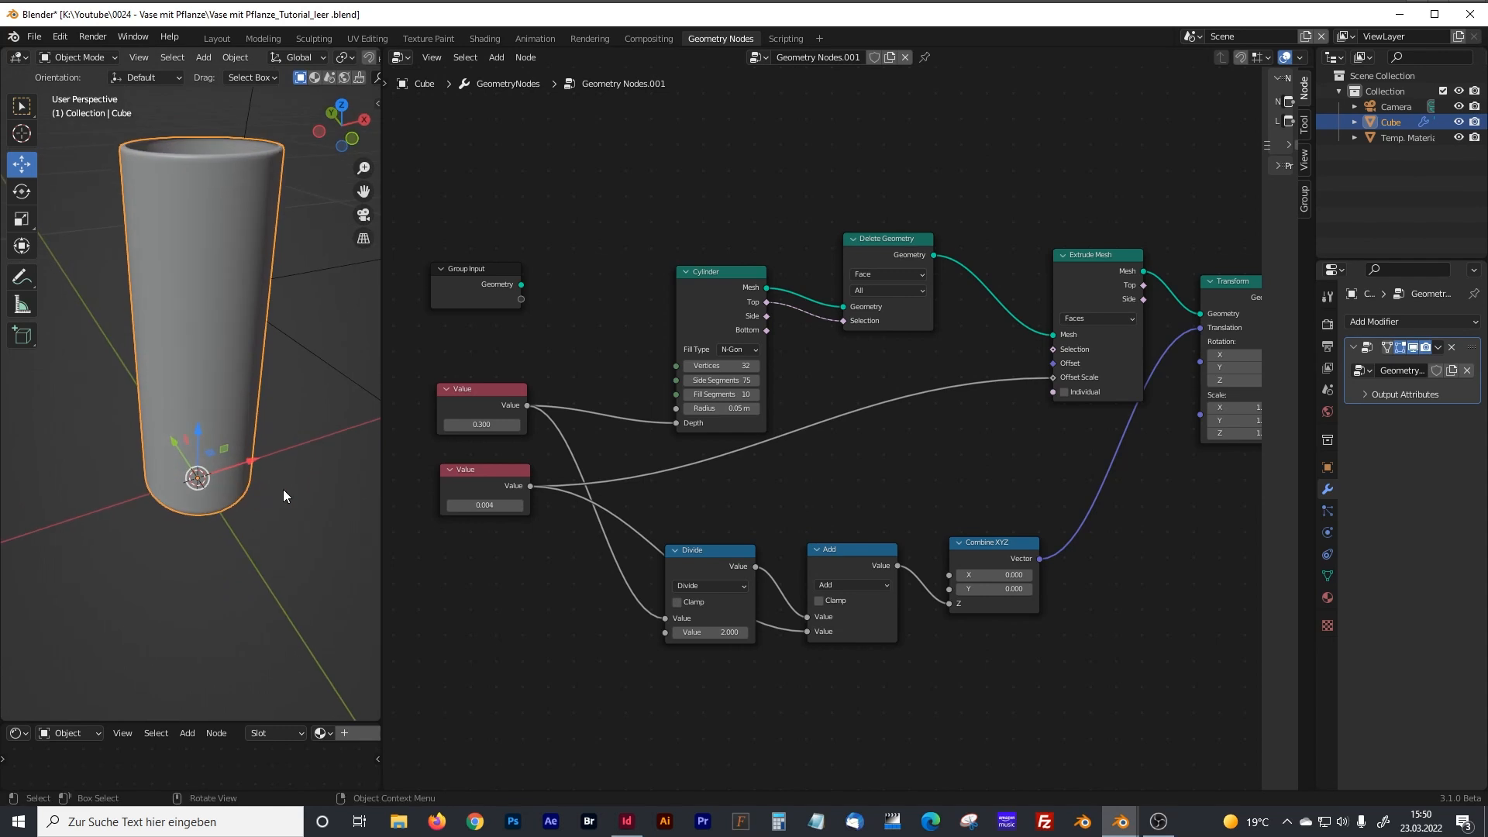
{"action": "middle_click_drag", "start_coordinate": [206, 443], "coordinate": [178, 383]}
{"action": "key", "text": "KP_1"}
{"action": "scroll", "coordinate": [207, 527], "scroll_direction": "up", "scroll_amount": 1}
{"action": "scroll", "coordinate": [207, 527], "scroll_direction": "up", "scroll_amount": 3}
{"action": "middle_click_drag", "start_coordinate": [216, 543], "coordinate": [216, 453], "text": "shift"}
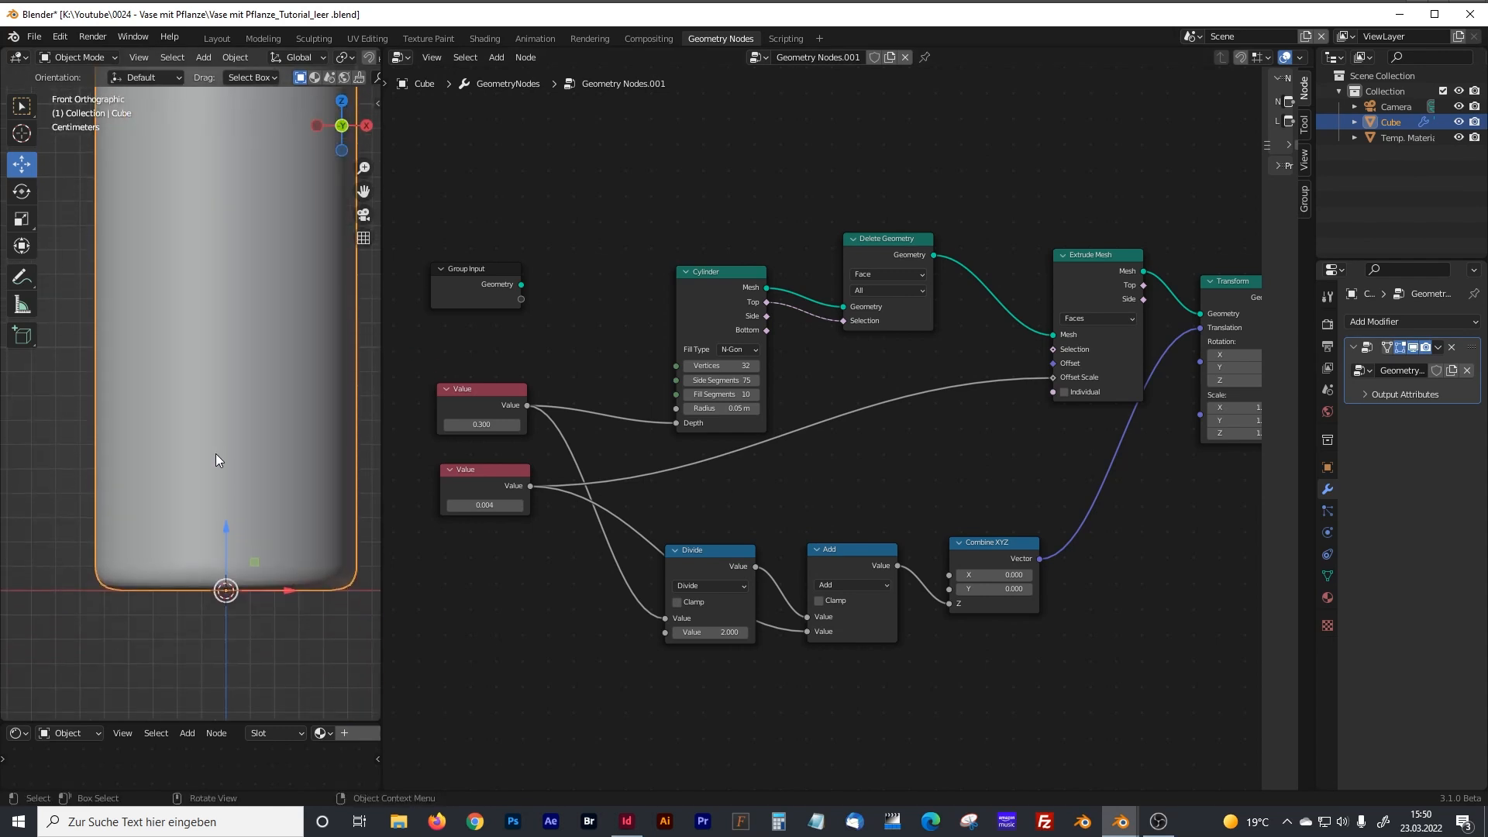
{"action": "scroll", "coordinate": [216, 453], "scroll_direction": "down", "scroll_amount": 1}
{"action": "scroll", "coordinate": [974, 496], "scroll_direction": "down", "scroll_amount": 2}
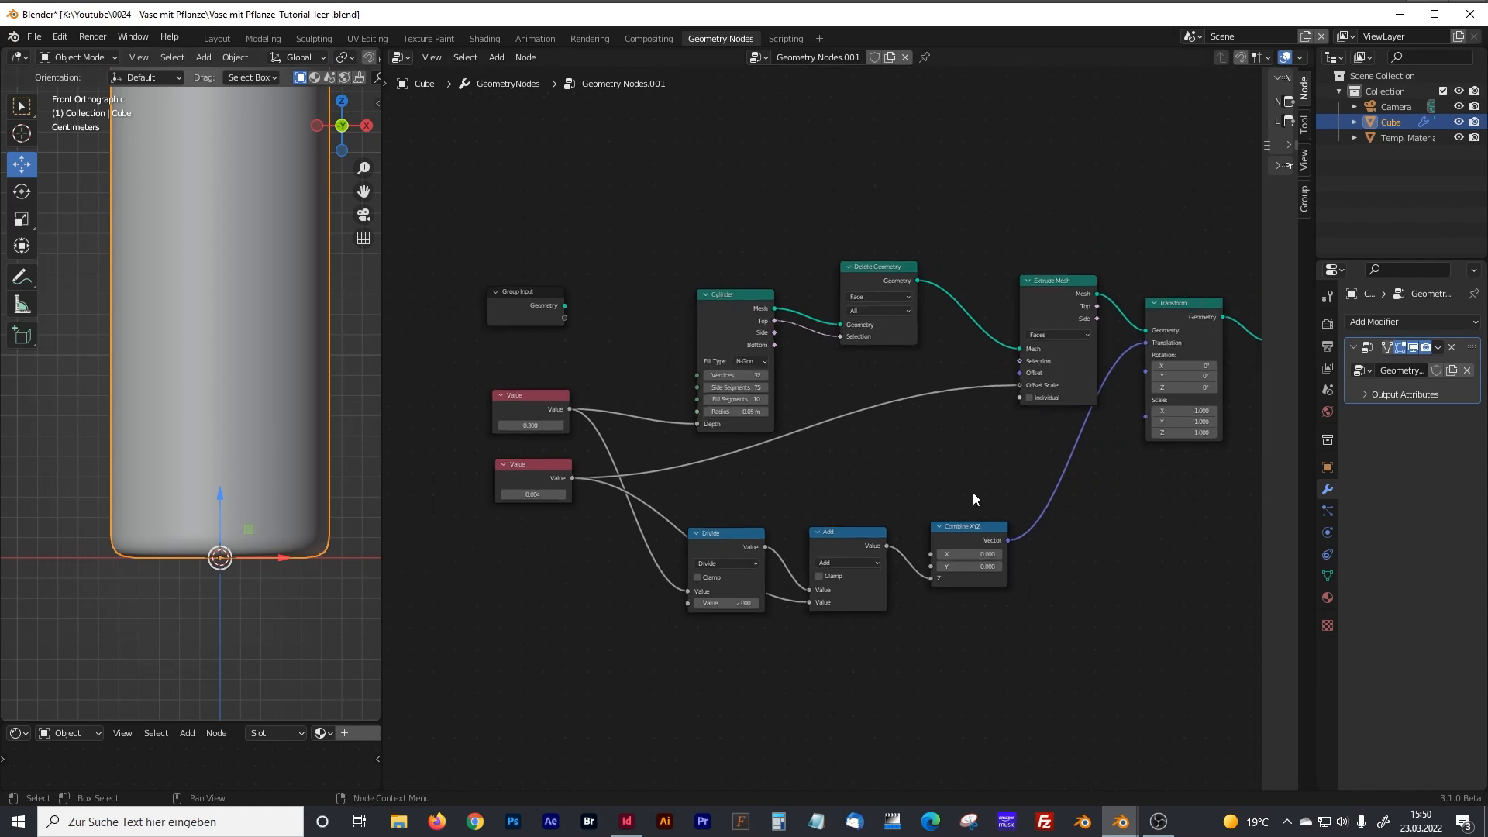
Move the Group Output node farther away and insert a Set Material node between Set Shade Smooth and Group Output.
{"action": "middle_click_drag", "start_coordinate": [1236, 475], "coordinate": [674, 515]}
{"action": "left_click_drag", "start_coordinate": [860, 351], "coordinate": [1076, 350]}
{"action": "key", "text": "shift+a"}
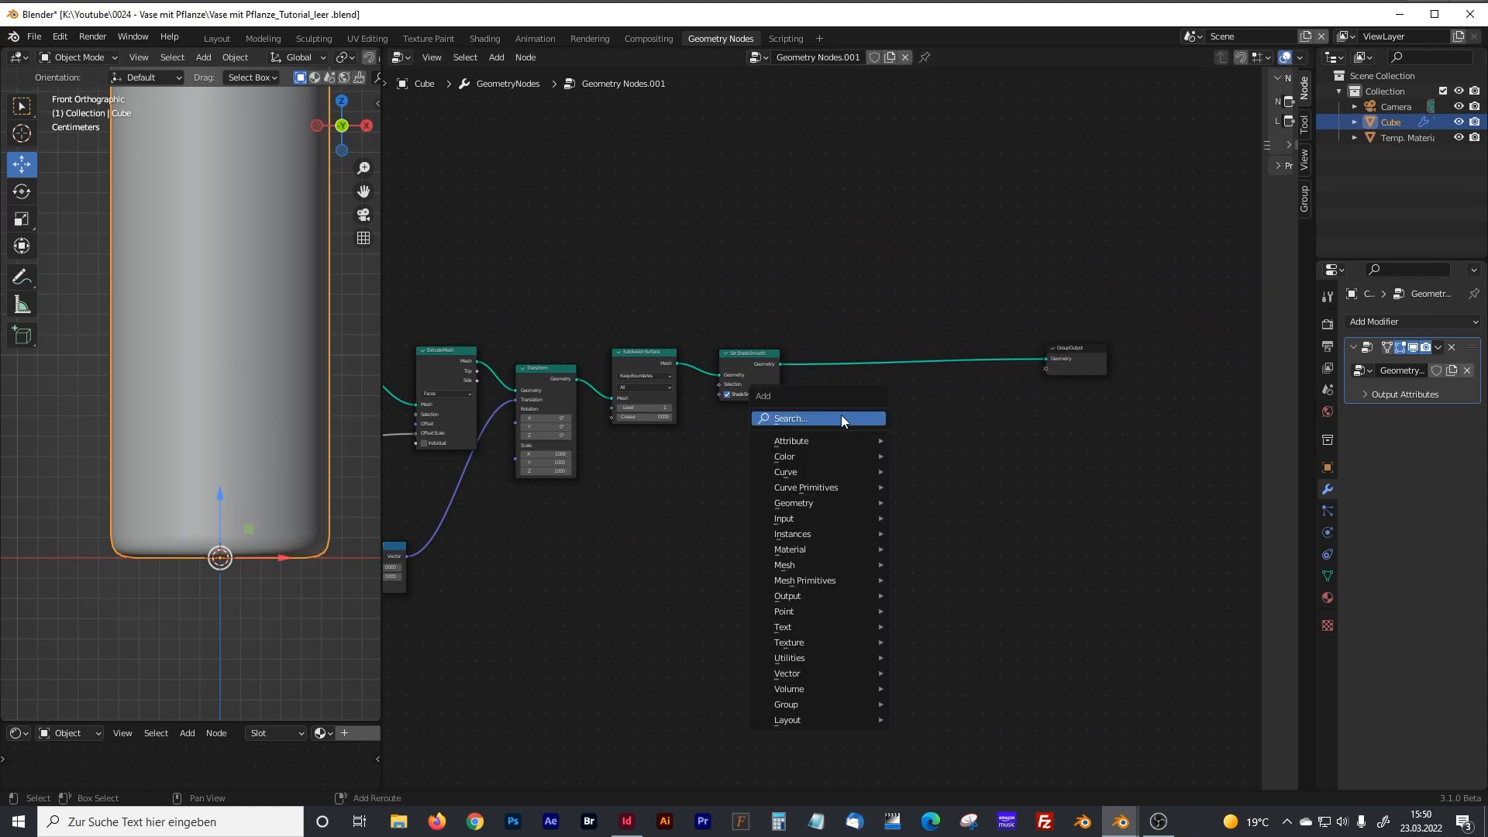
{"action": "type", "text": "set"}
{"action": "left_click", "coordinate": [884, 474]}
{"action": "left_click", "coordinate": [885, 401]}
Assign the Vase material in the Set Material node.
{"action": "scroll", "coordinate": [885, 403], "scroll_direction": "up", "scroll_amount": 5}
{"action": "middle_click_drag", "start_coordinate": [867, 415], "coordinate": [777, 457]}
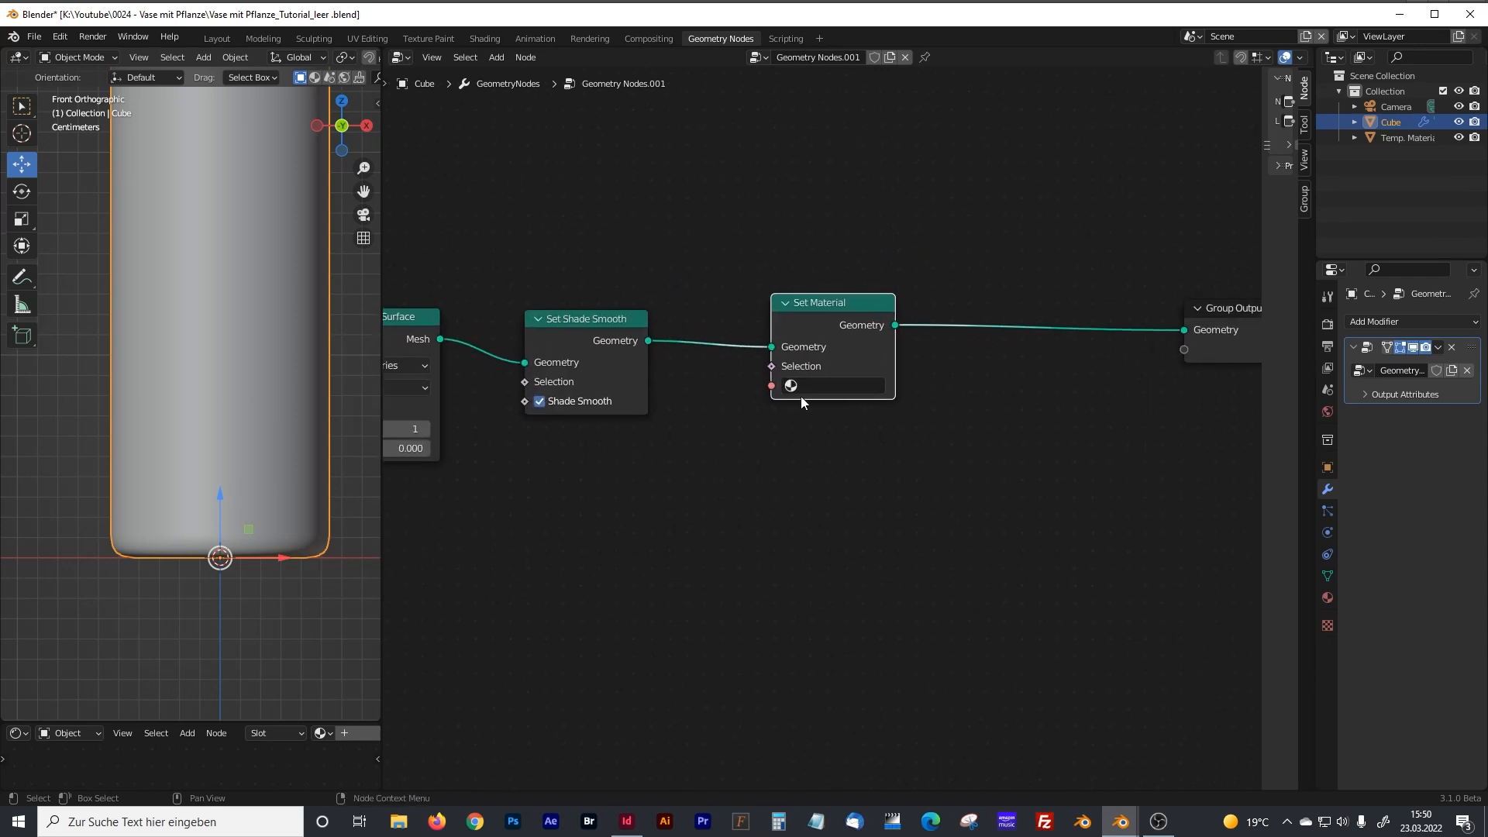
{"action": "left_click", "coordinate": [821, 387]}
{"action": "type", "text": "v"}
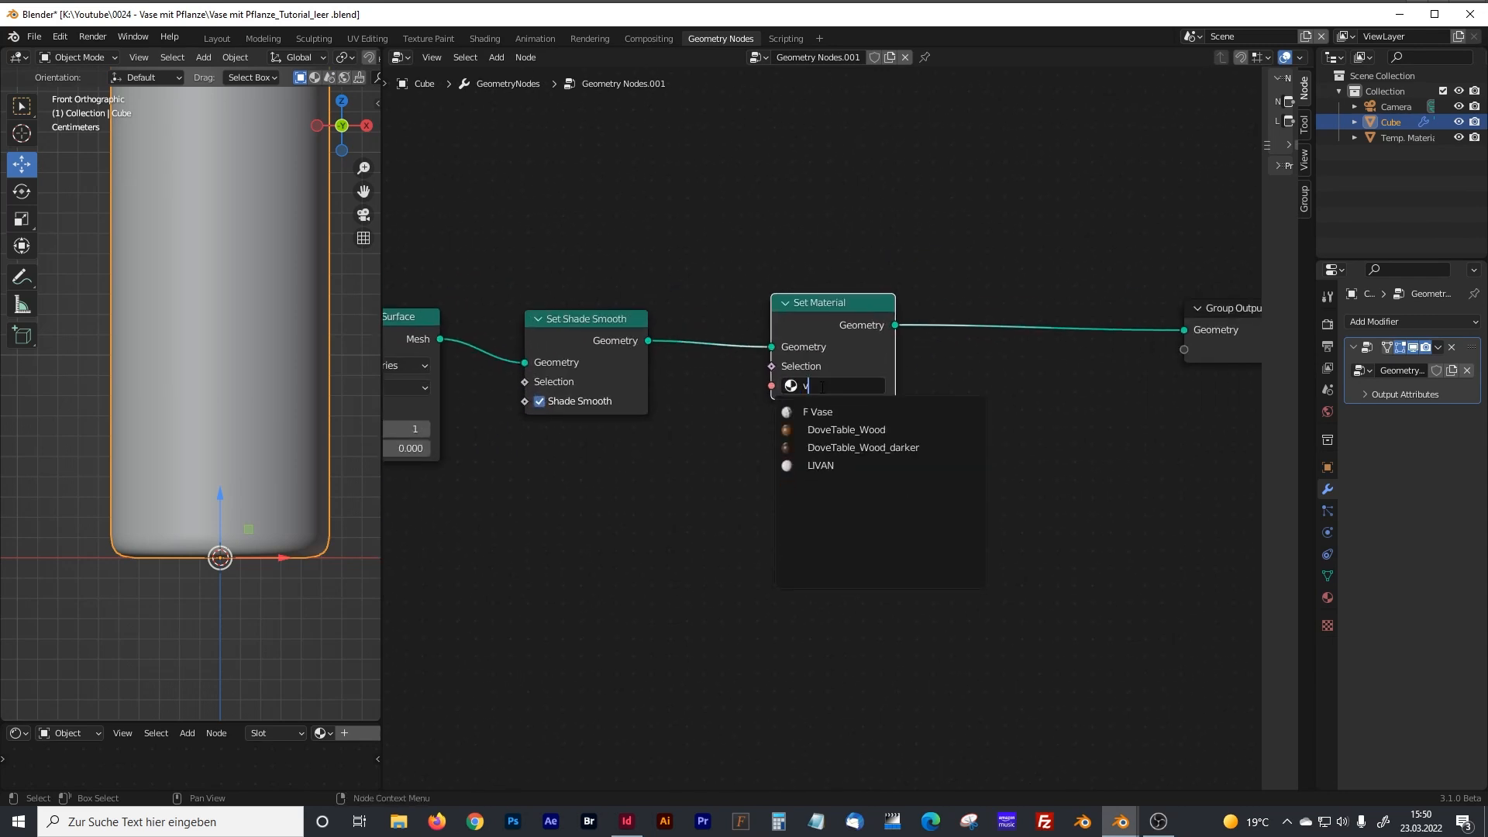
{"action": "type", "text": "ase"}
{"action": "left_click", "coordinate": [827, 411]}
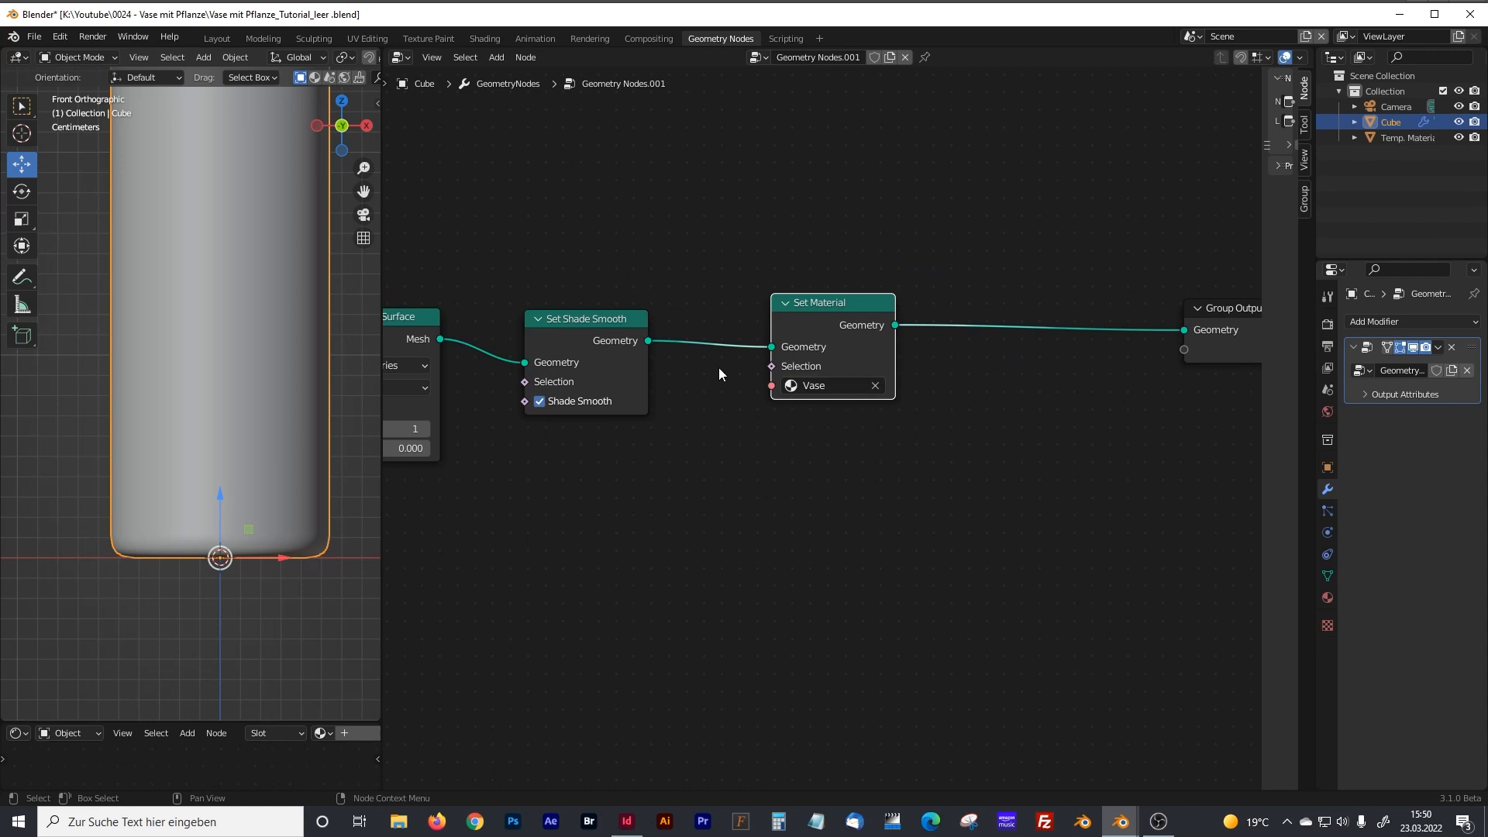
Widen the 3D viewport and switch it to Rendered shading to preview the vase material.
{"action": "left_click_drag", "start_coordinate": [381, 233], "coordinate": [798, 235]}
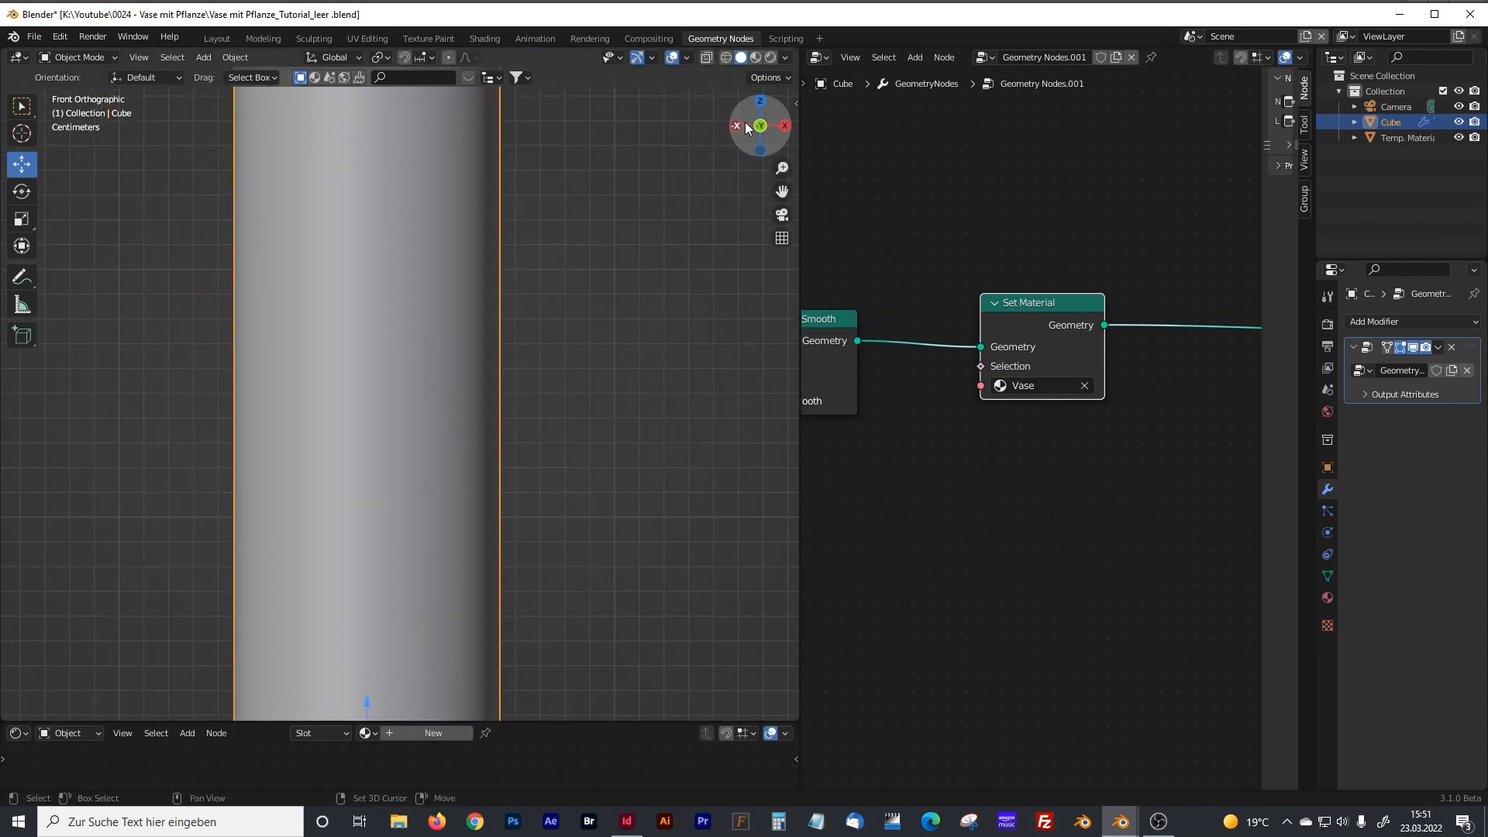
{"action": "left_click", "coordinate": [770, 57]}
{"action": "scroll", "coordinate": [481, 314], "scroll_direction": "down", "scroll_amount": 5}
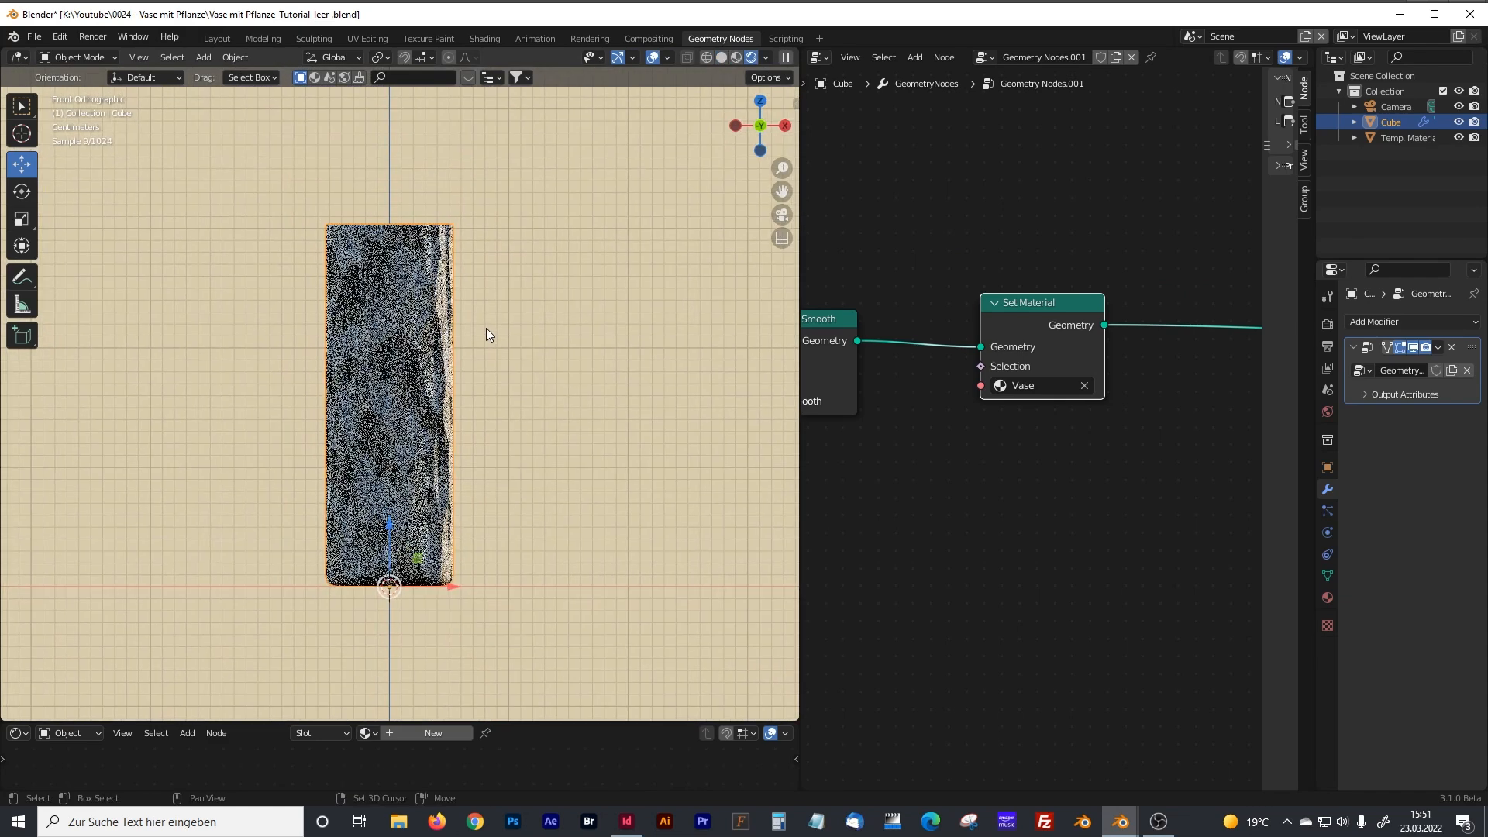
{"action": "mouse_move", "coordinate": [800, 258]}
{"action": "left_mouse_down"}
{"action": "mouse_move", "coordinate": [544, 194]}
{"action": "mouse_move", "coordinate": [554, 159]}
{"action": "mouse_move", "coordinate": [783, 116]}
{"action": "left_mouse_up"}
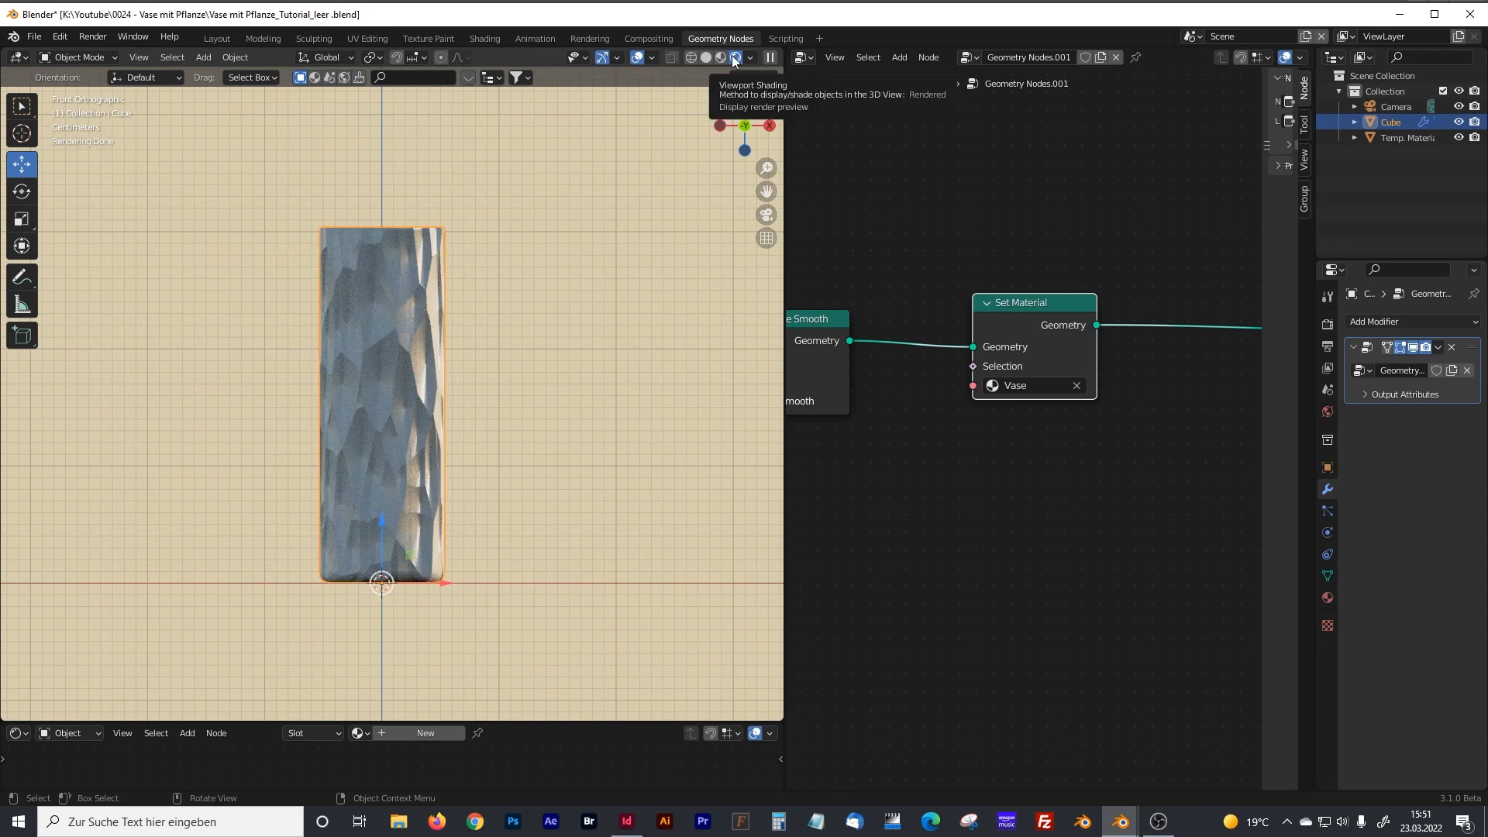
Enlarge the shader editor and select the Temp. Material object to display the Vase material's nodes.
{"action": "left_click_drag", "start_coordinate": [784, 128], "coordinate": [533, 128]}
{"action": "middle_click_drag", "start_coordinate": [788, 499], "coordinate": [891, 434]}
{"action": "left_click_drag", "start_coordinate": [438, 721], "coordinate": [476, 344]}
{"action": "left_click", "coordinate": [1383, 142]}
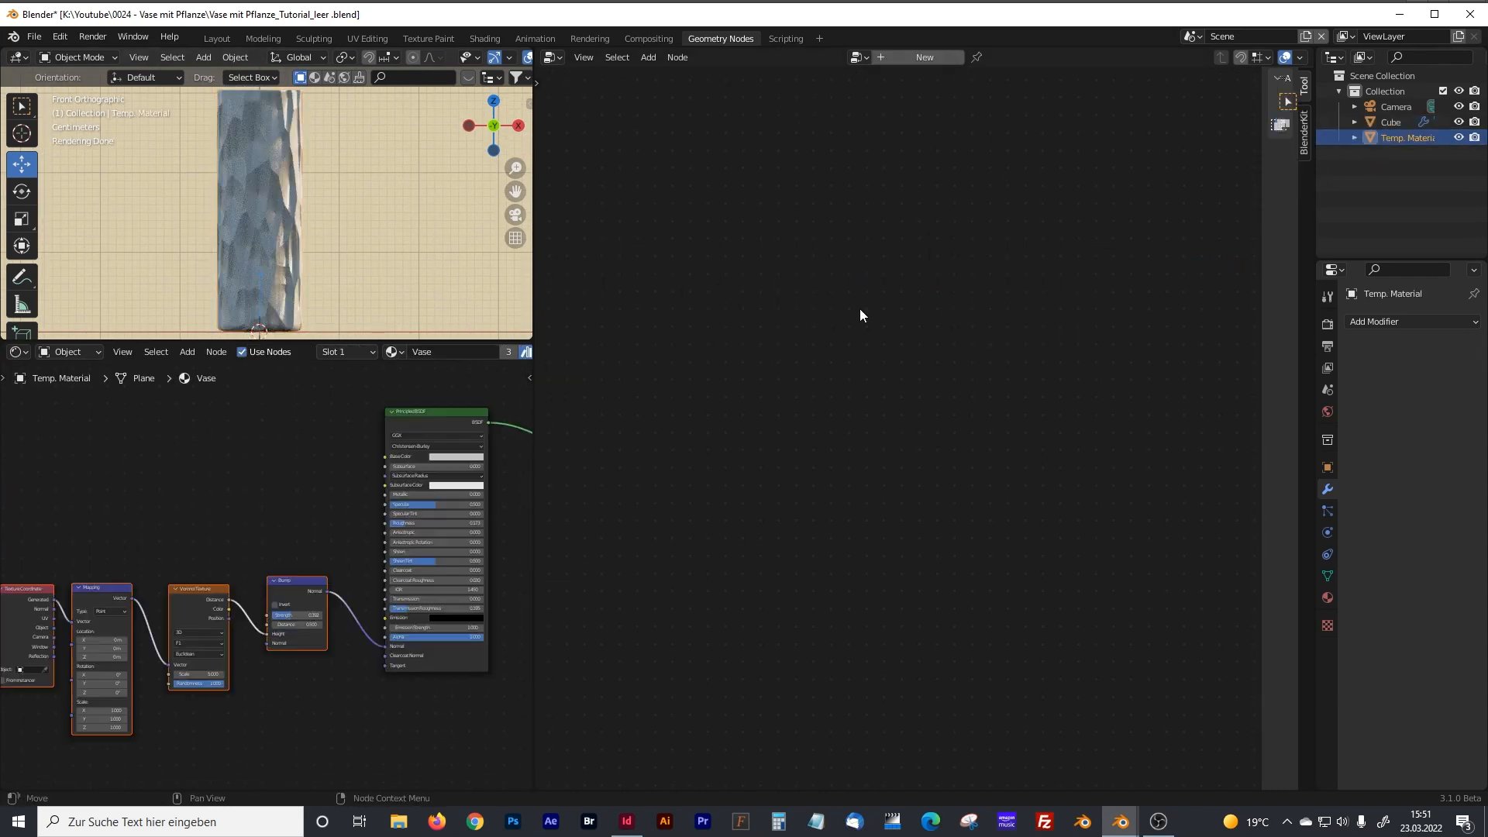
{"action": "left_click_drag", "start_coordinate": [535, 403], "coordinate": [1008, 415]}
Examine the Vase material's Texture Coordinate, Mapping, Voronoi Texture and Bump nodes, selecting only the Mapping node.
{"action": "scroll", "coordinate": [537, 519], "scroll_direction": "up", "scroll_amount": 3}
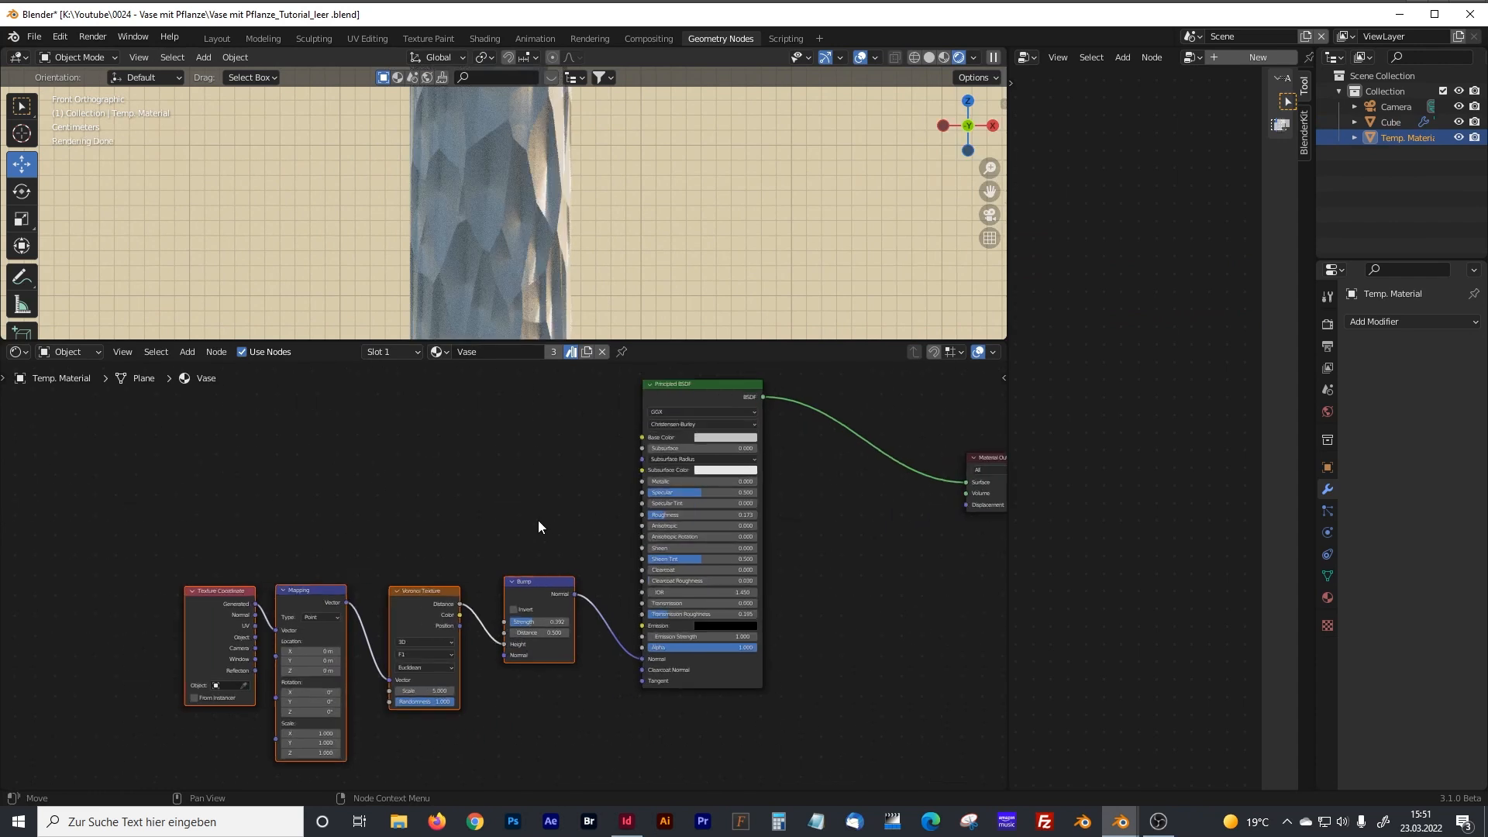
{"action": "middle_click_drag", "start_coordinate": [537, 521], "coordinate": [772, 422]}
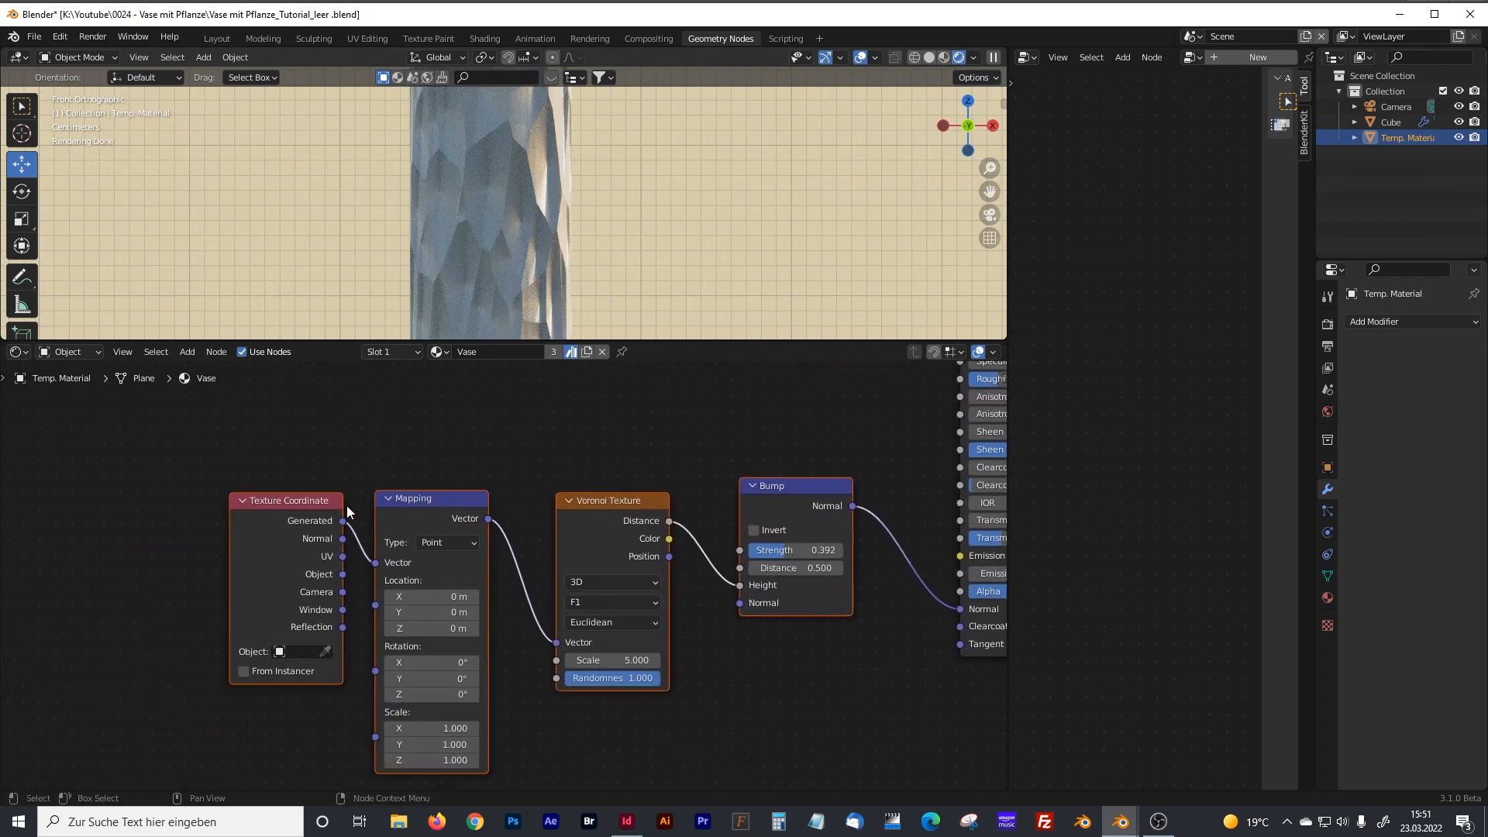
{"action": "left_click_drag", "start_coordinate": [421, 500], "coordinate": [434, 482]}
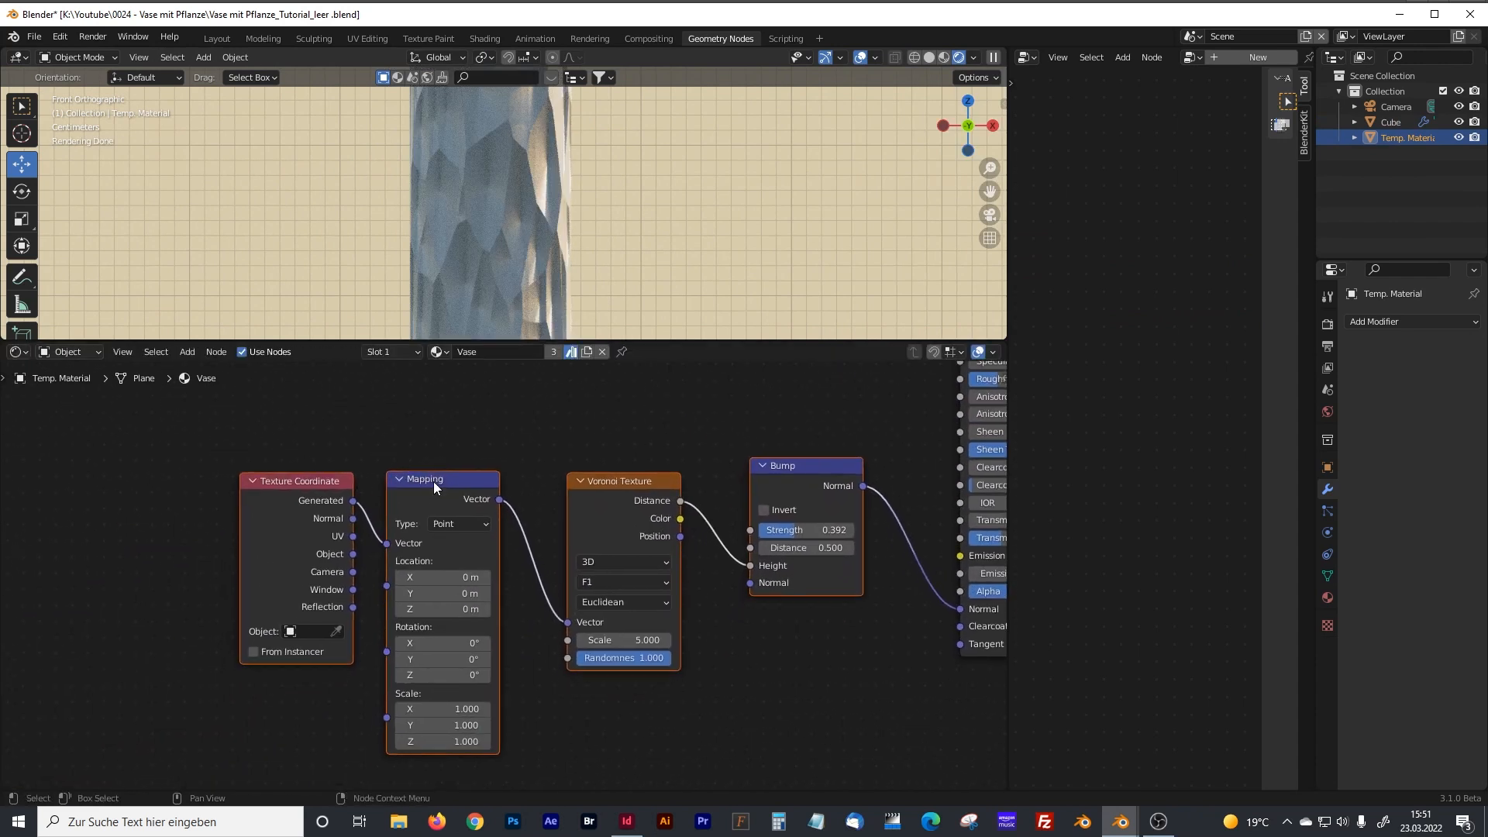
{"action": "left_click", "coordinate": [414, 442]}
{"action": "left_click", "coordinate": [443, 482]}
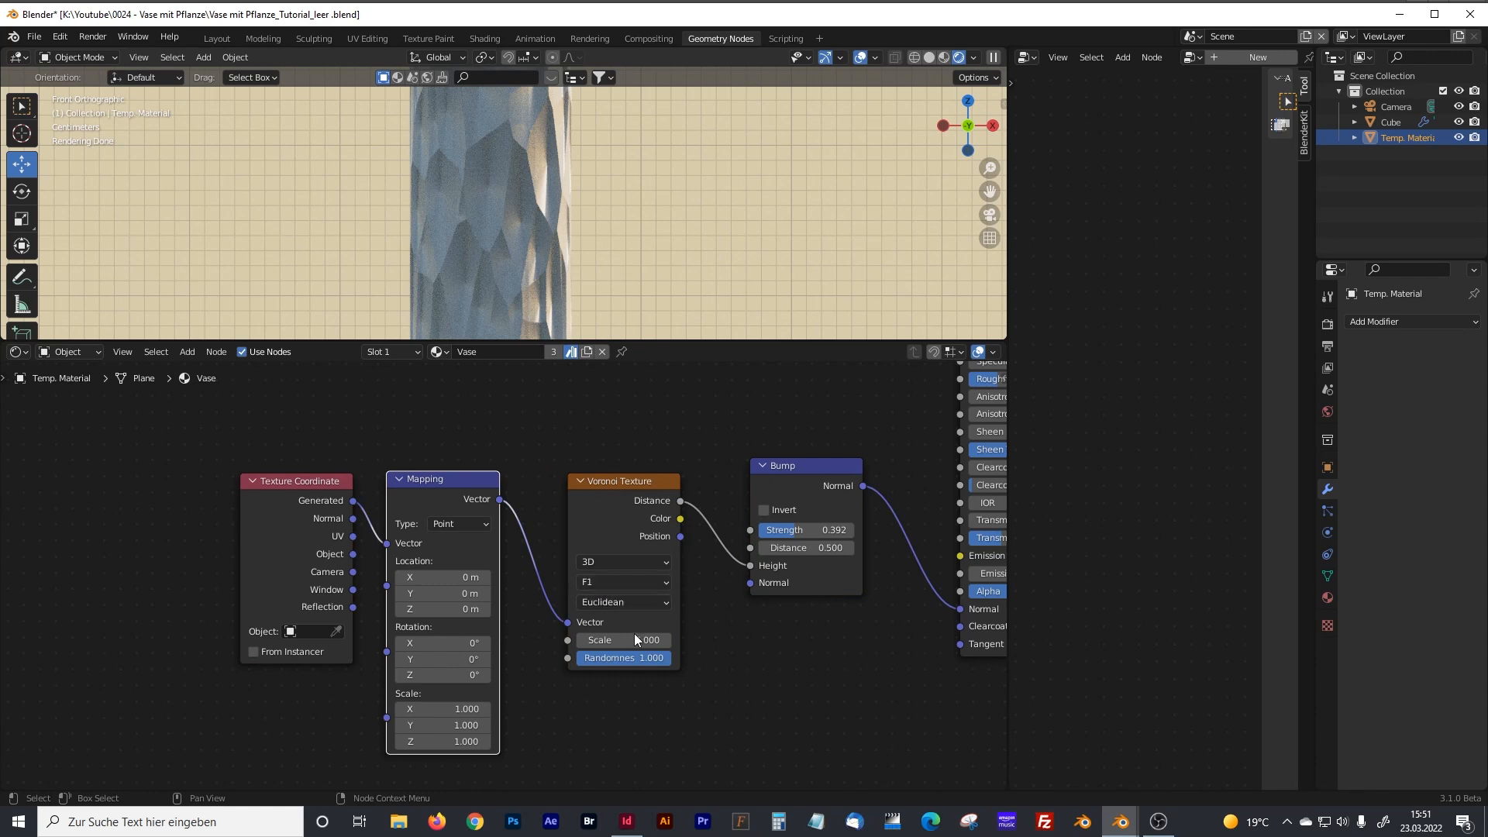
Shift the Bump node slightly and enlarge the 3D viewport to inspect the whole vase with its rendered material.
{"action": "middle_click_drag", "start_coordinate": [795, 671], "coordinate": [568, 668]}
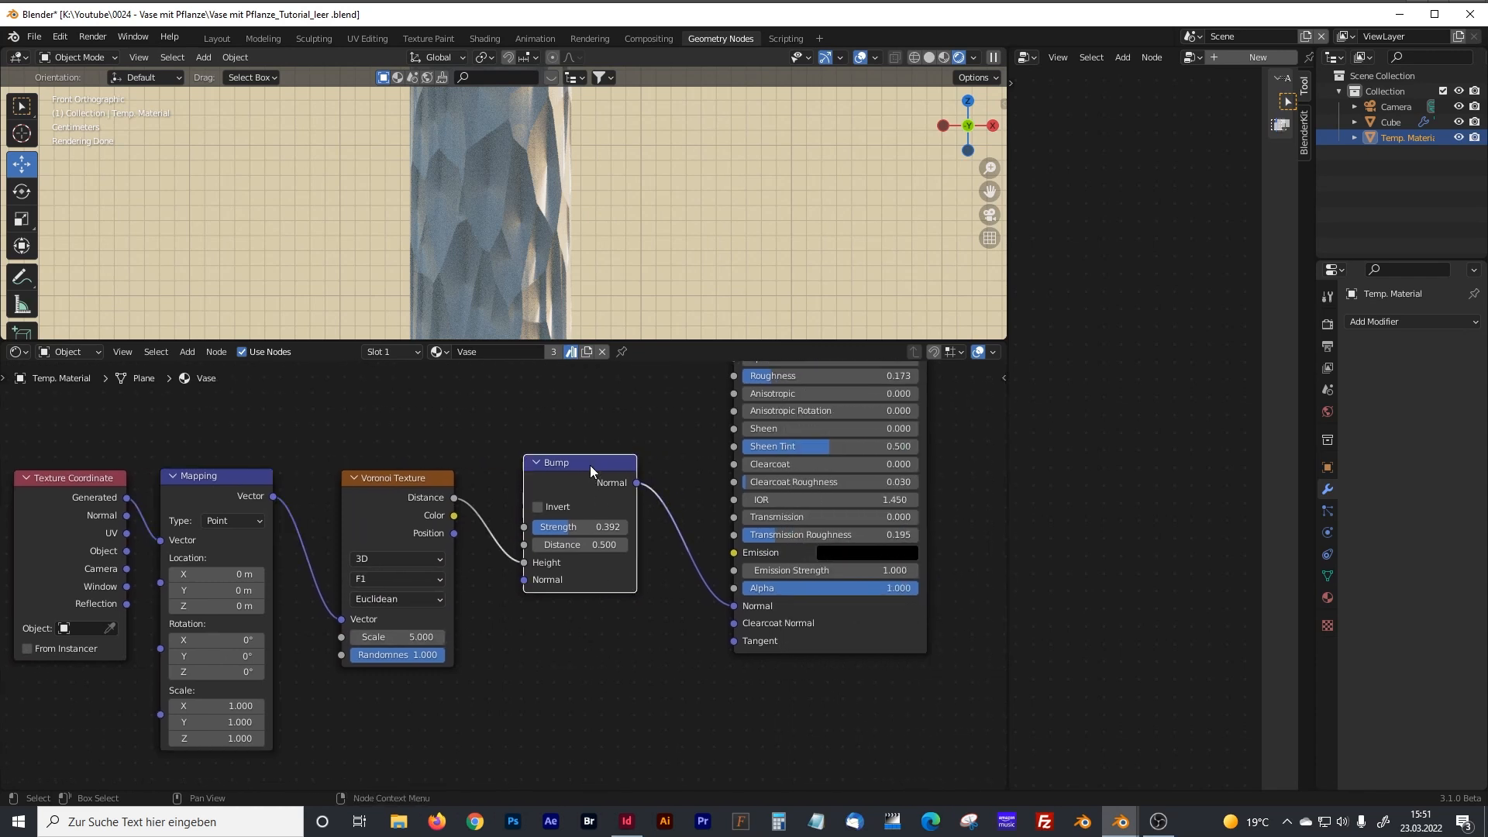
{"action": "left_click_drag", "start_coordinate": [590, 466], "coordinate": [599, 481]}
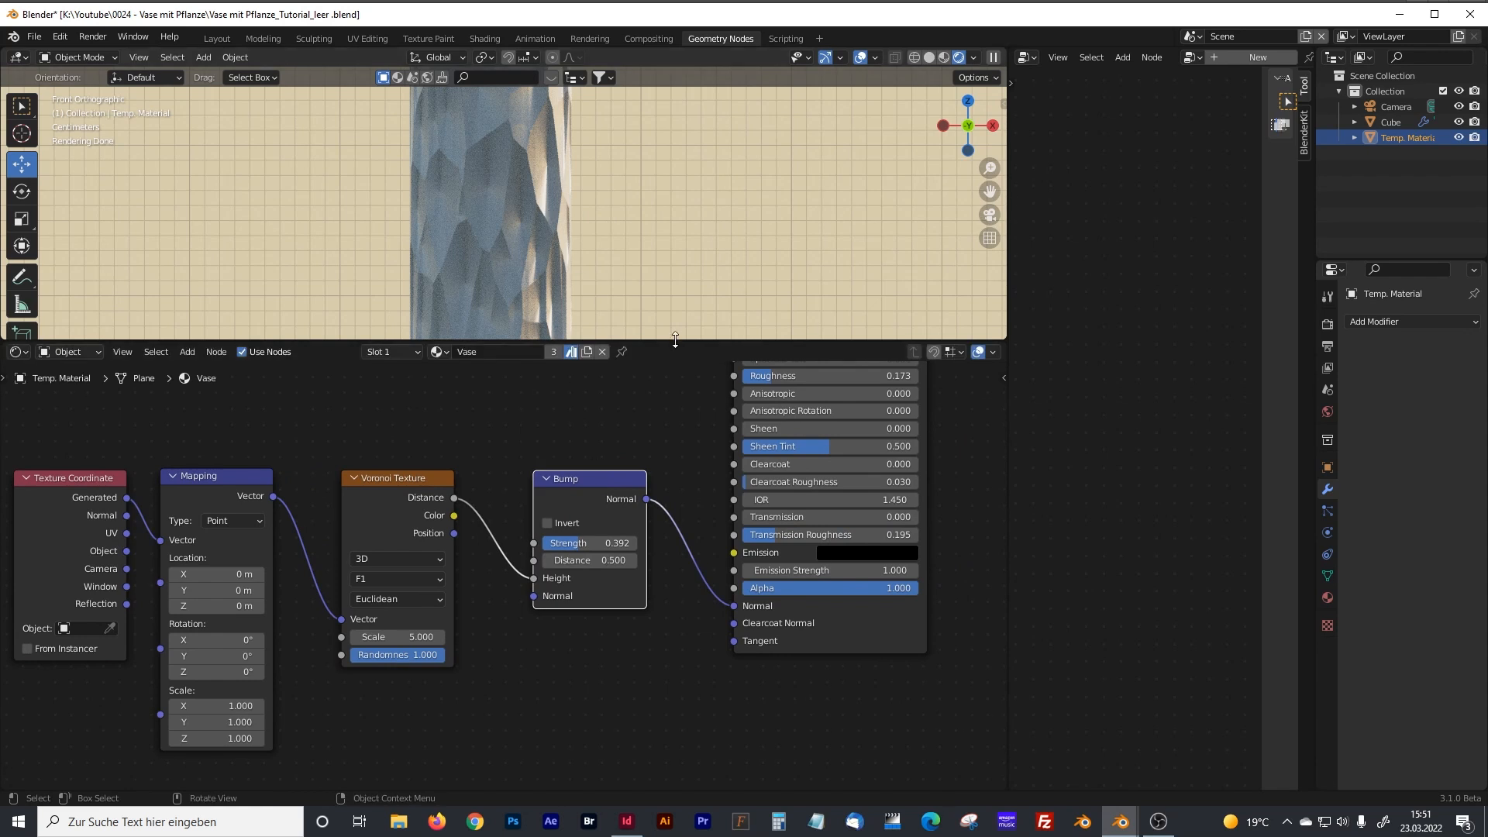
{"action": "left_click_drag", "start_coordinate": [675, 341], "coordinate": [686, 489]}
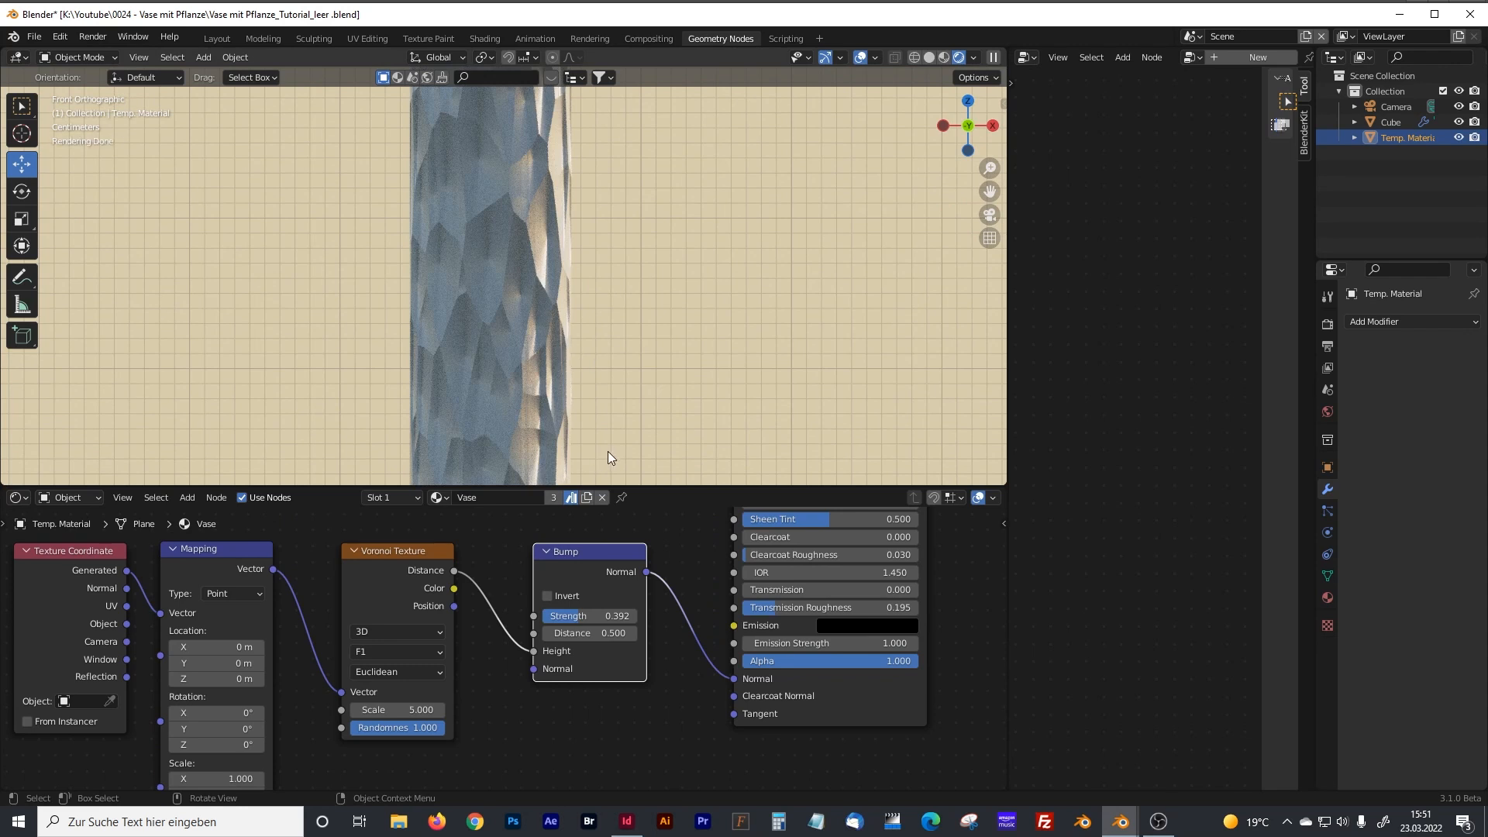
{"action": "scroll", "coordinate": [700, 346], "scroll_direction": "down", "scroll_amount": 2}
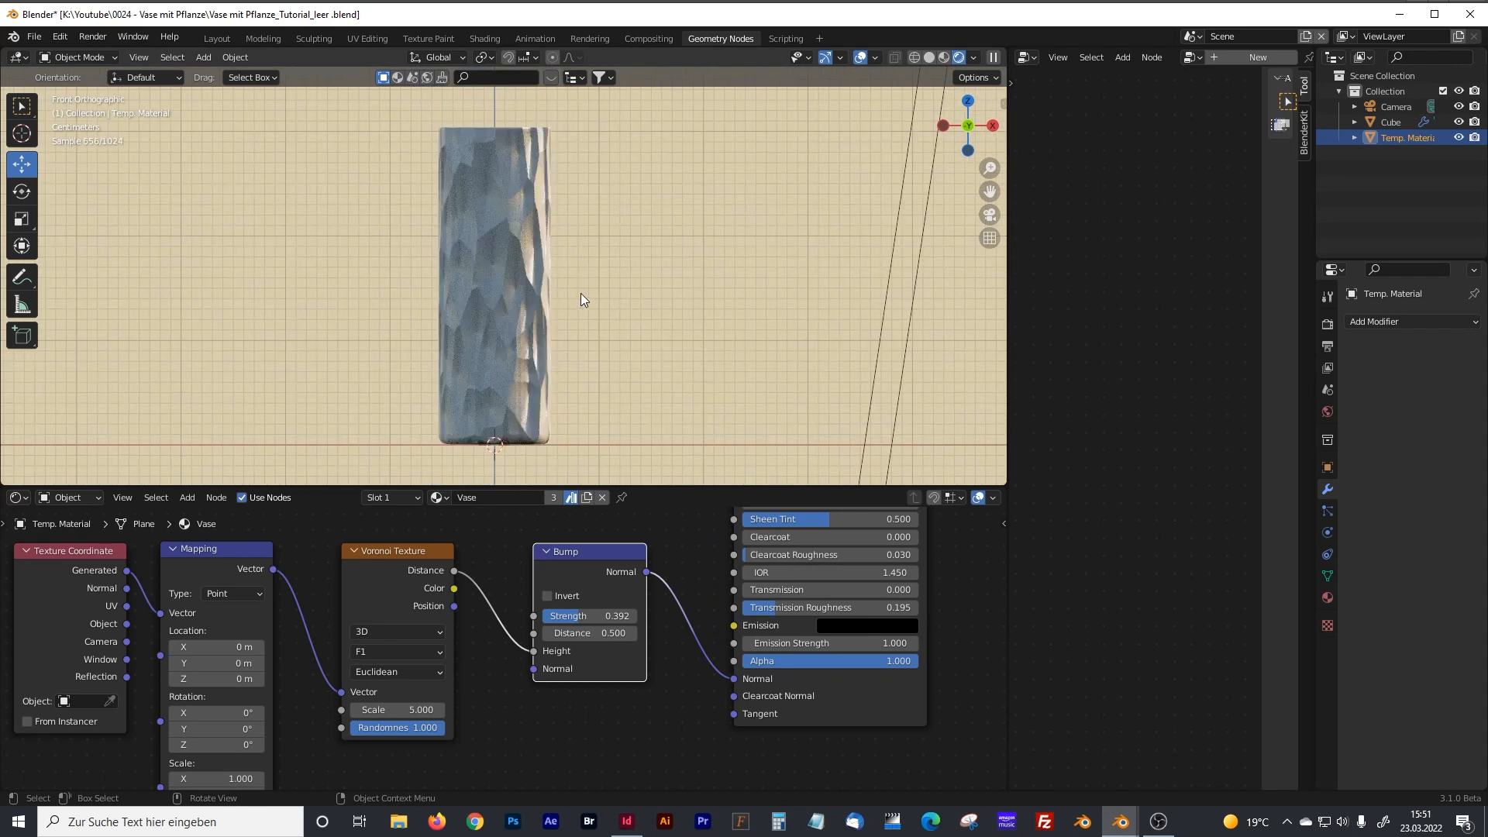
{"action": "middle_click_drag", "start_coordinate": [541, 254], "coordinate": [503, 296]}
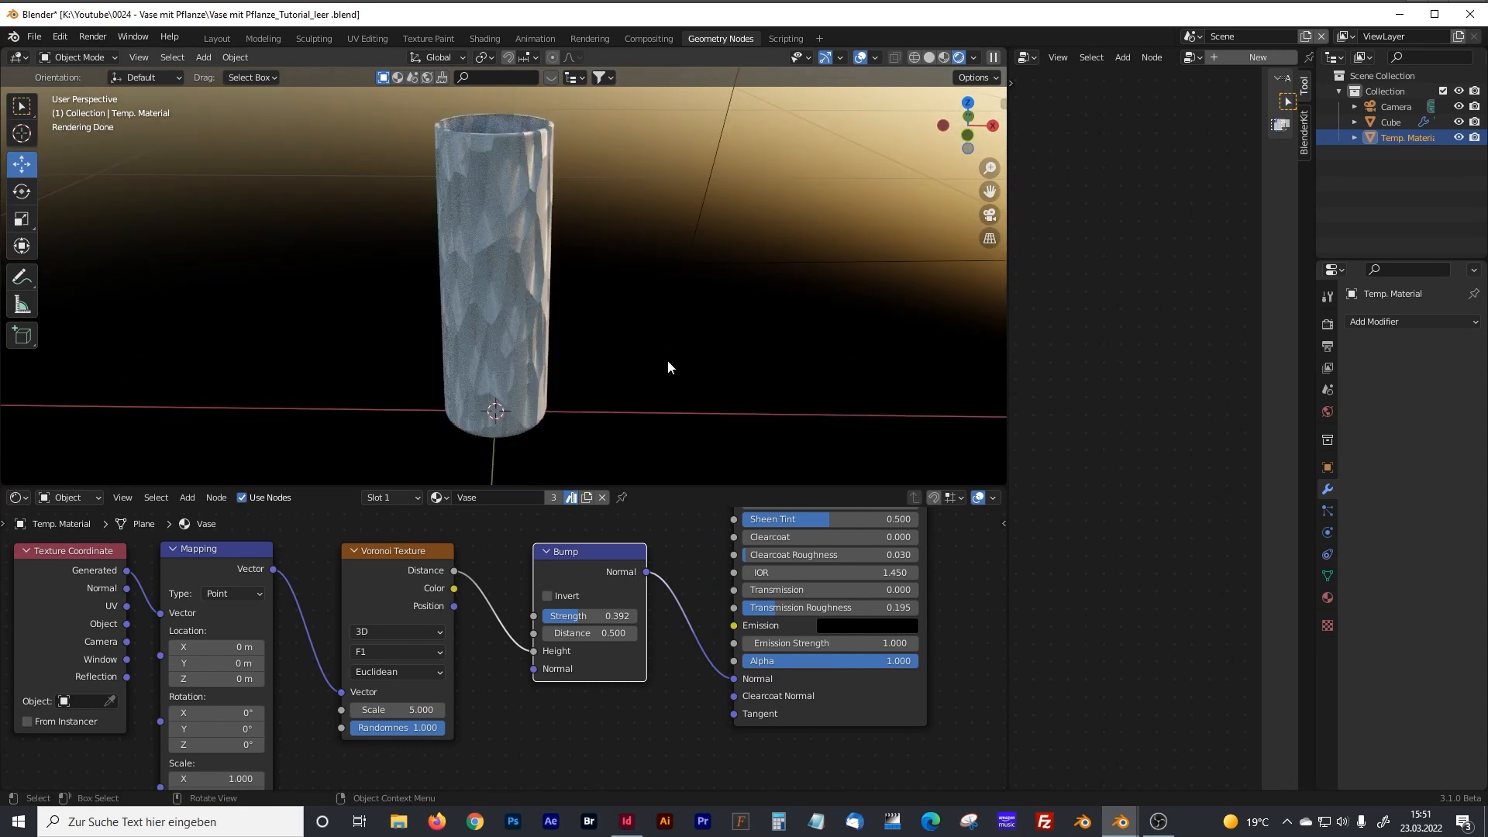
Enlarge the shader editor and set the Vase material's Principled BSDF Transmission Roughness to 0.
{"action": "middle_click_drag", "start_coordinate": [698, 543], "coordinate": [621, 533]}
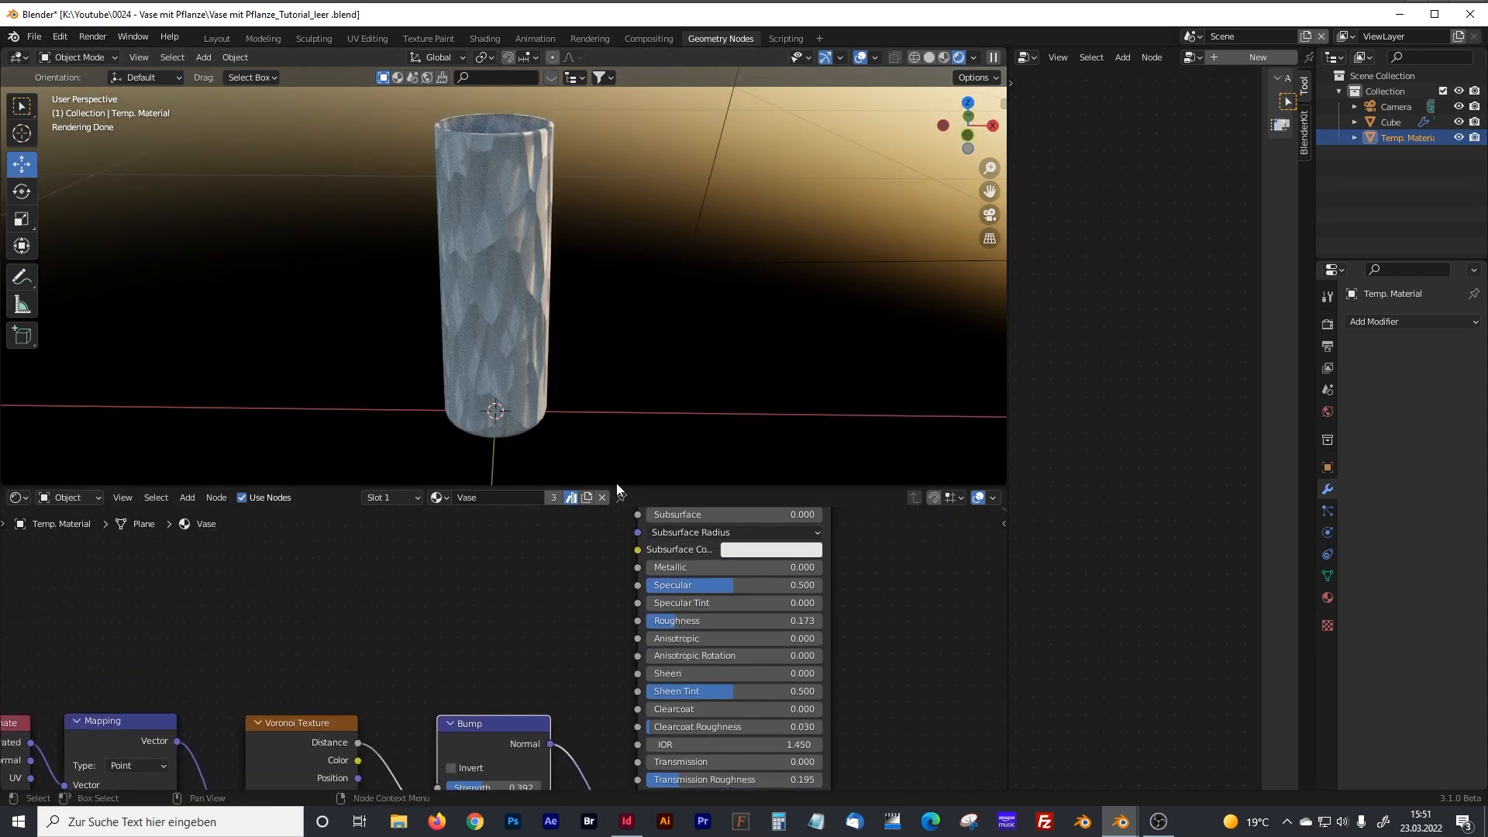
{"action": "left_click_drag", "start_coordinate": [616, 485], "coordinate": [629, 339]}
{"action": "middle_click_drag", "start_coordinate": [538, 447], "coordinate": [432, 574]}
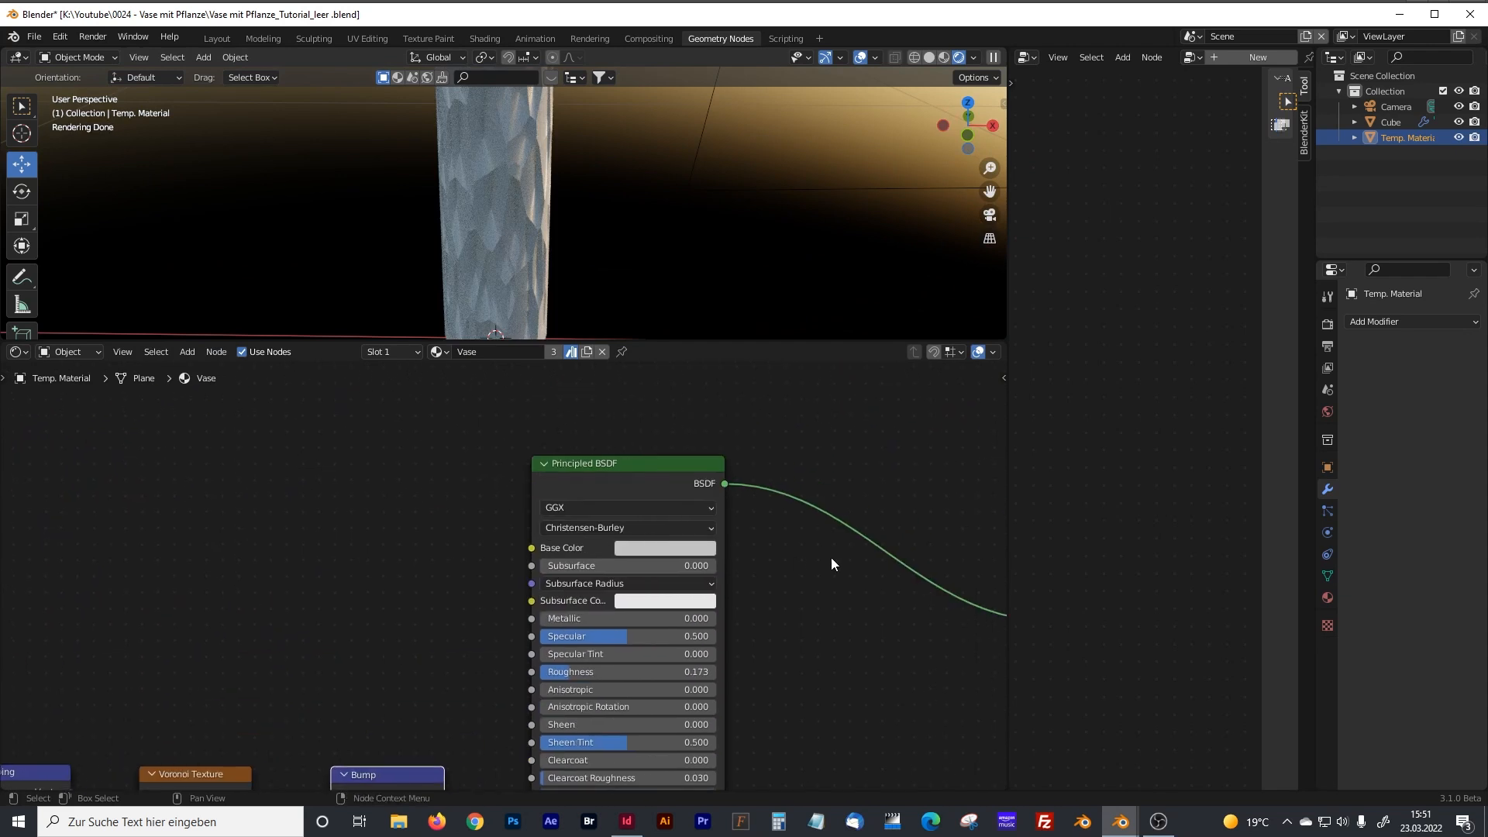
{"action": "middle_click_drag", "start_coordinate": [800, 606], "coordinate": [781, 545]}
{"action": "middle_click_drag", "start_coordinate": [774, 615], "coordinate": [768, 546]}
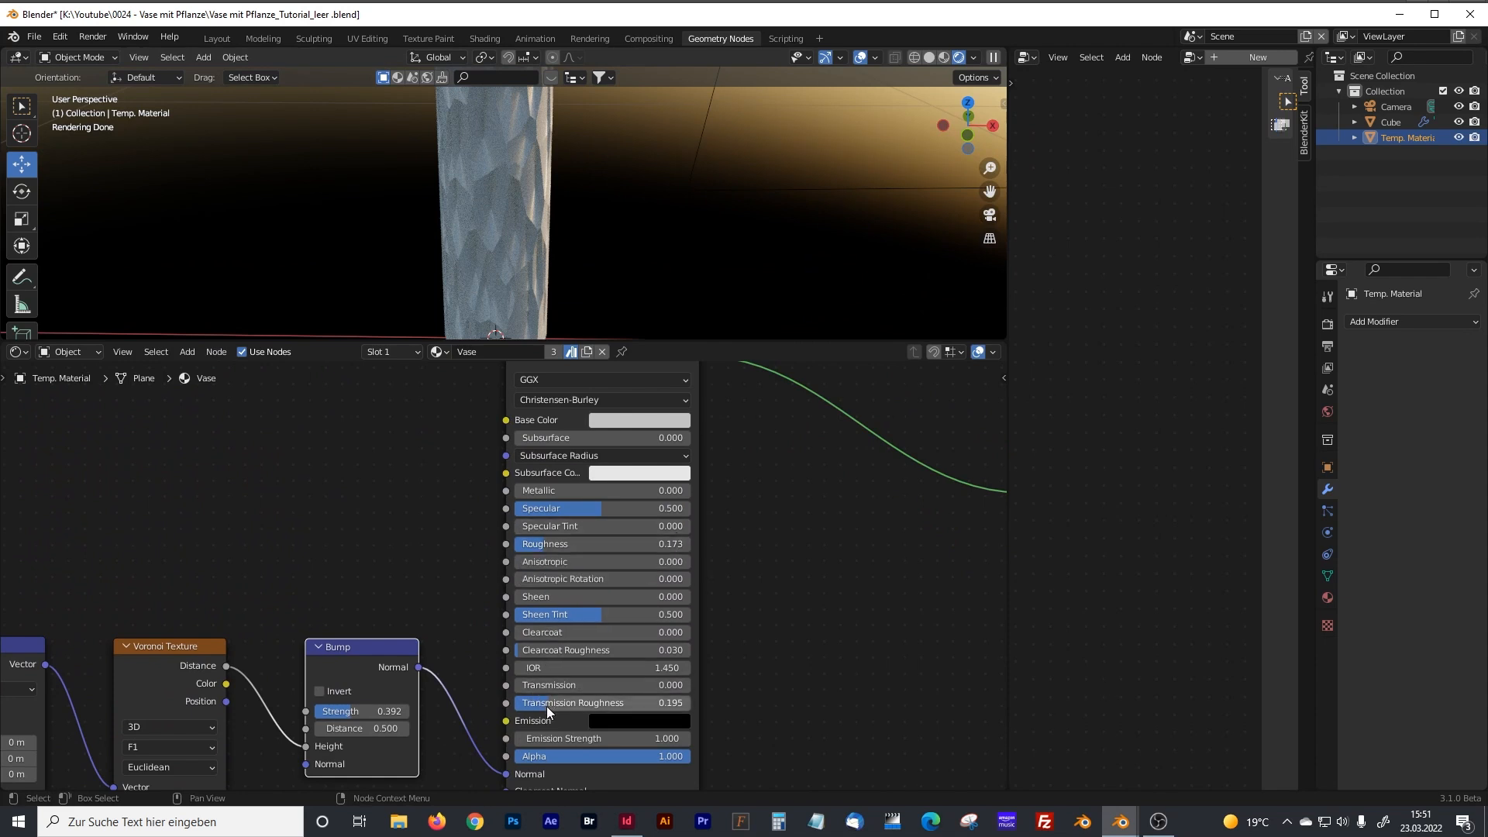
{"action": "left_click_drag", "start_coordinate": [541, 701], "coordinate": [489, 702]}
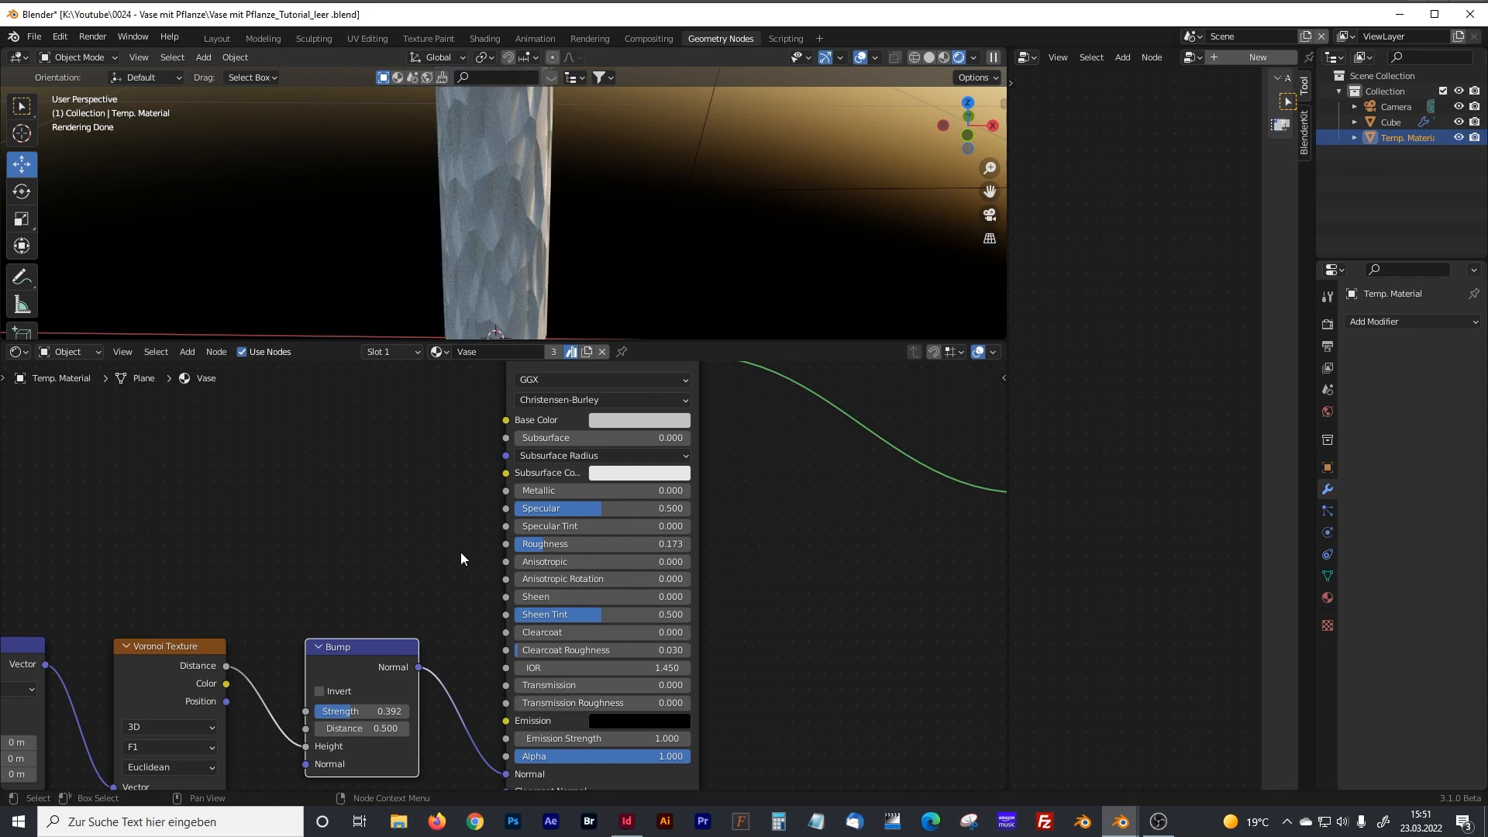
Widen the geometry node editor, select the vase object and shrink the shader editor to a strip.
{"action": "left_click_drag", "start_coordinate": [1008, 401], "coordinate": [405, 426]}
{"action": "left_click", "coordinate": [217, 266]}
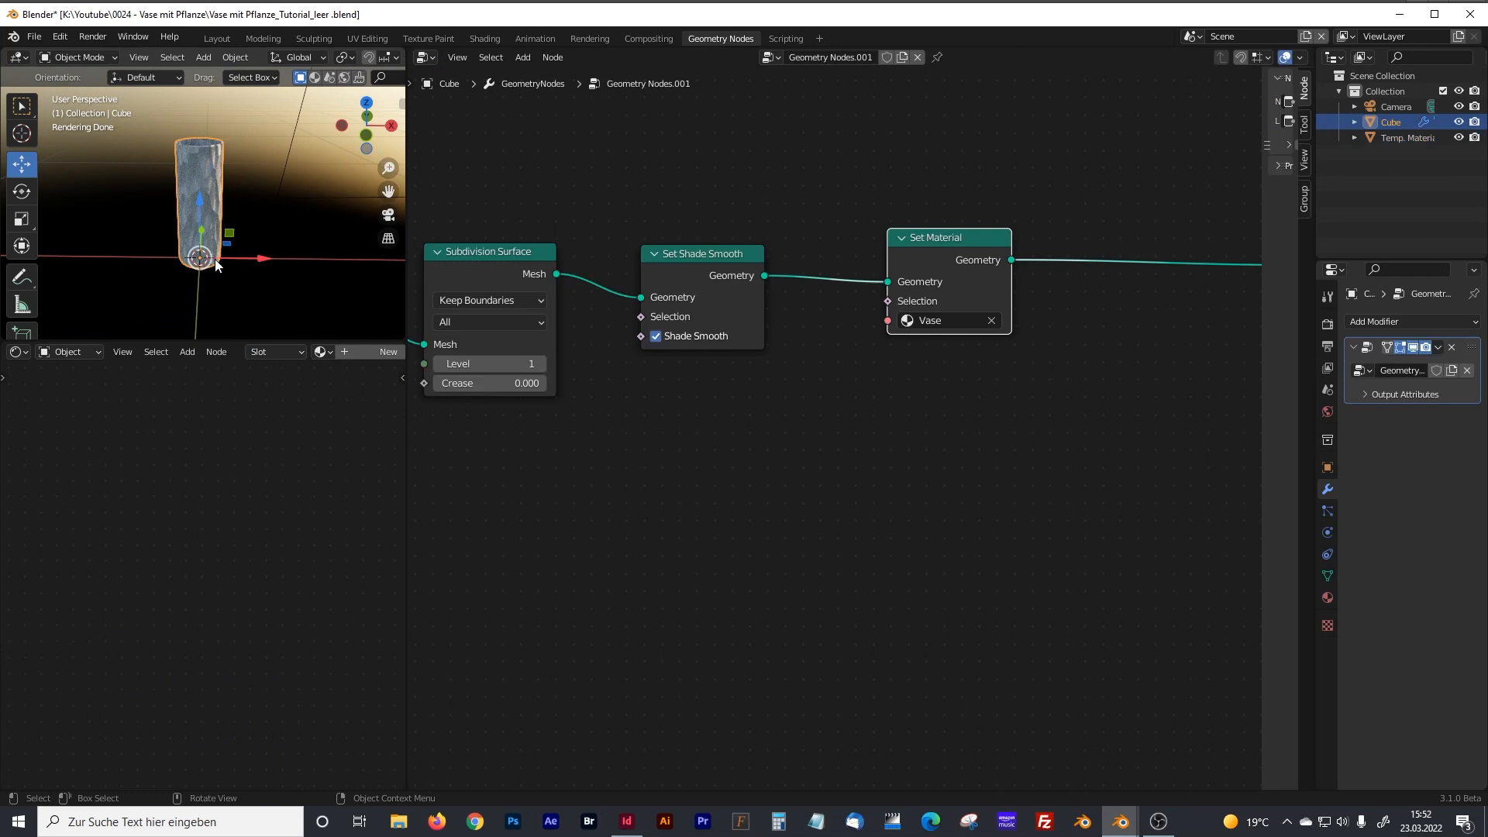
{"action": "left_click_drag", "start_coordinate": [309, 342], "coordinate": [310, 726]}
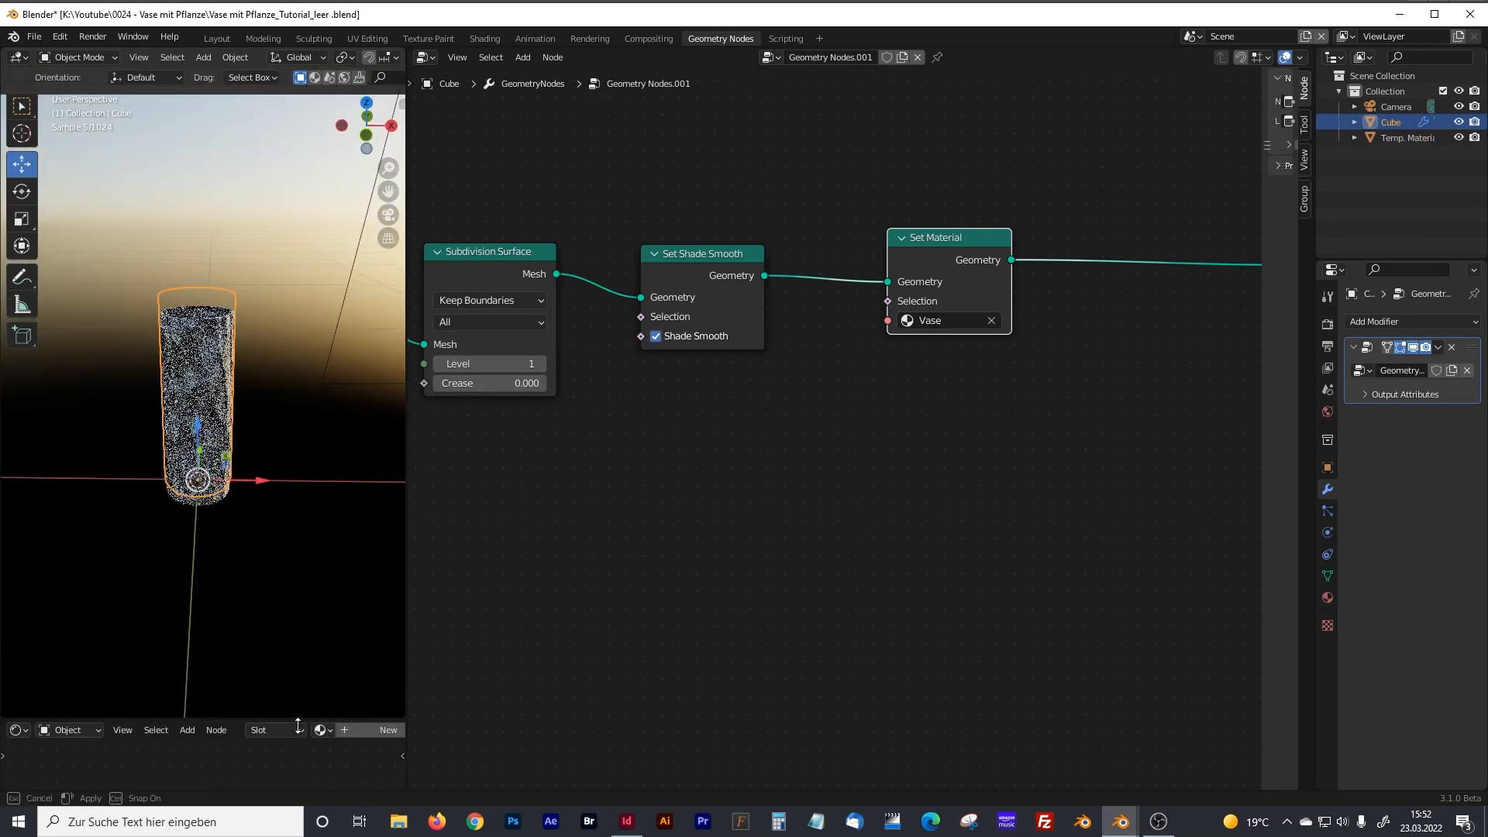
Move the Group Output node farther away from the Set Material node.
{"action": "mouse_move", "coordinate": [887, 438]}
{"action": "middle_mouse_down"}
{"action": "mouse_move", "coordinate": [830, 482]}
{"action": "mouse_move", "coordinate": [716, 501]}
{"action": "middle_mouse_up"}
{"action": "middle_click_drag", "start_coordinate": [864, 492], "coordinate": [688, 493]}
{"action": "middle_click_drag", "start_coordinate": [840, 501], "coordinate": [692, 493]}
{"action": "scroll", "coordinate": [693, 493], "scroll_direction": "down", "scroll_amount": 9}
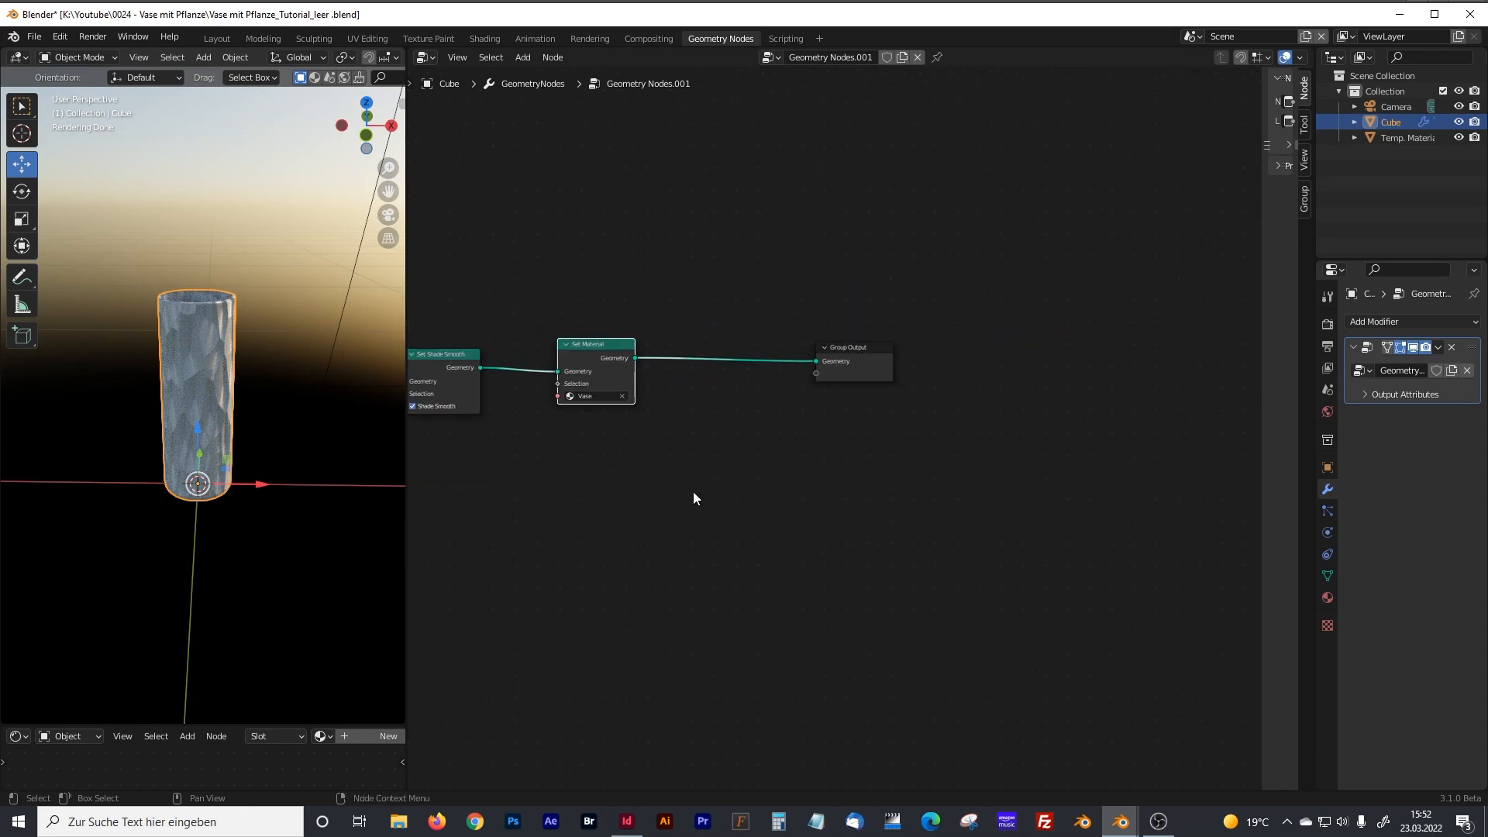
{"action": "left_click_drag", "start_coordinate": [859, 364], "coordinate": [937, 365]}
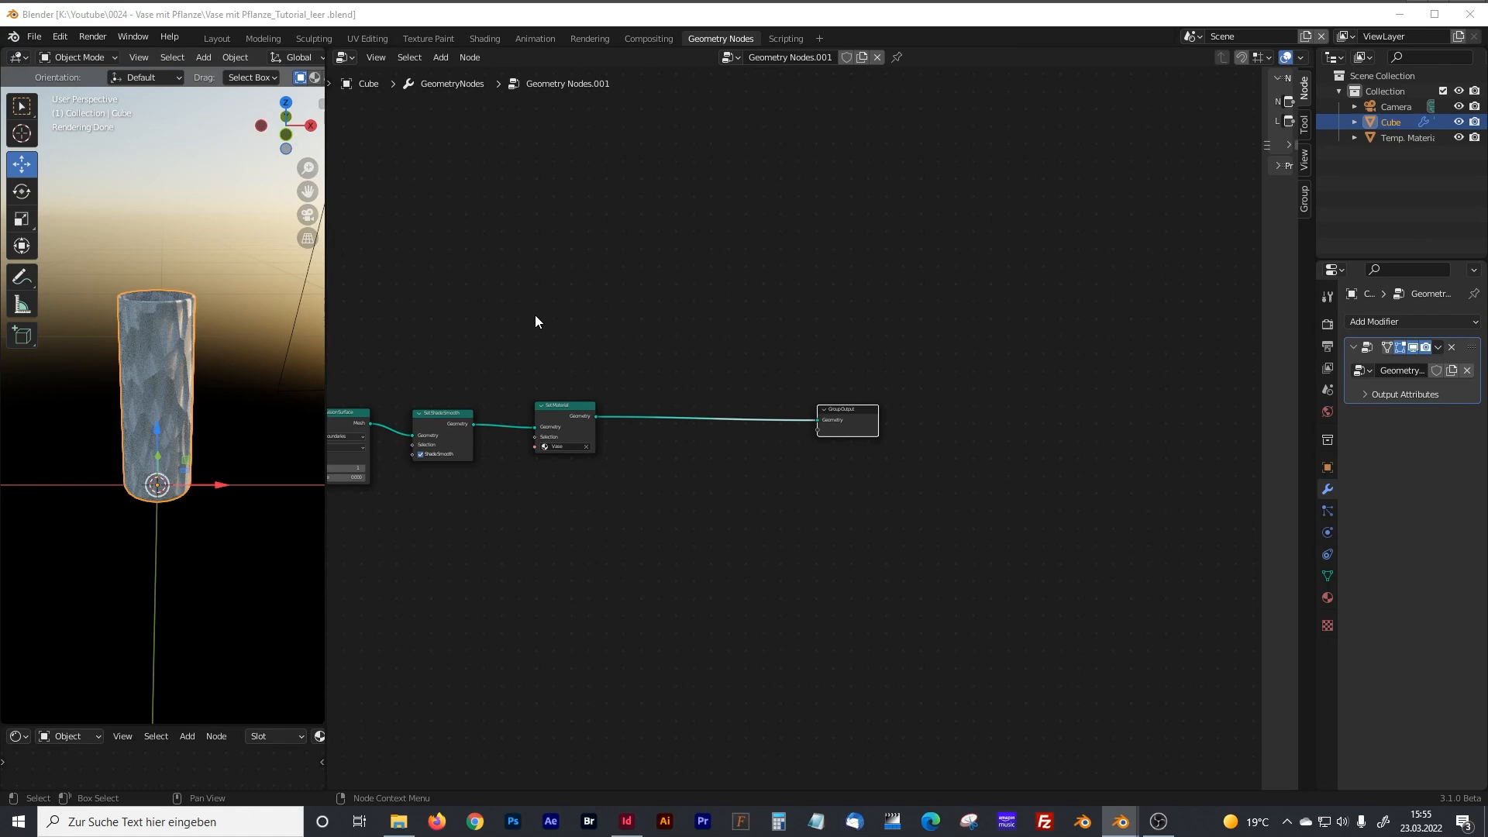
Move the Group Input node away from the vase nodes and enclose all nodes between input and output in a frame.
{"action": "scroll", "coordinate": [534, 315], "scroll_direction": "down", "scroll_amount": 4}
{"action": "middle_click_drag", "start_coordinate": [531, 333], "coordinate": [876, 211]}
{"action": "scroll", "coordinate": [876, 211], "scroll_direction": "down", "scroll_amount": 1}
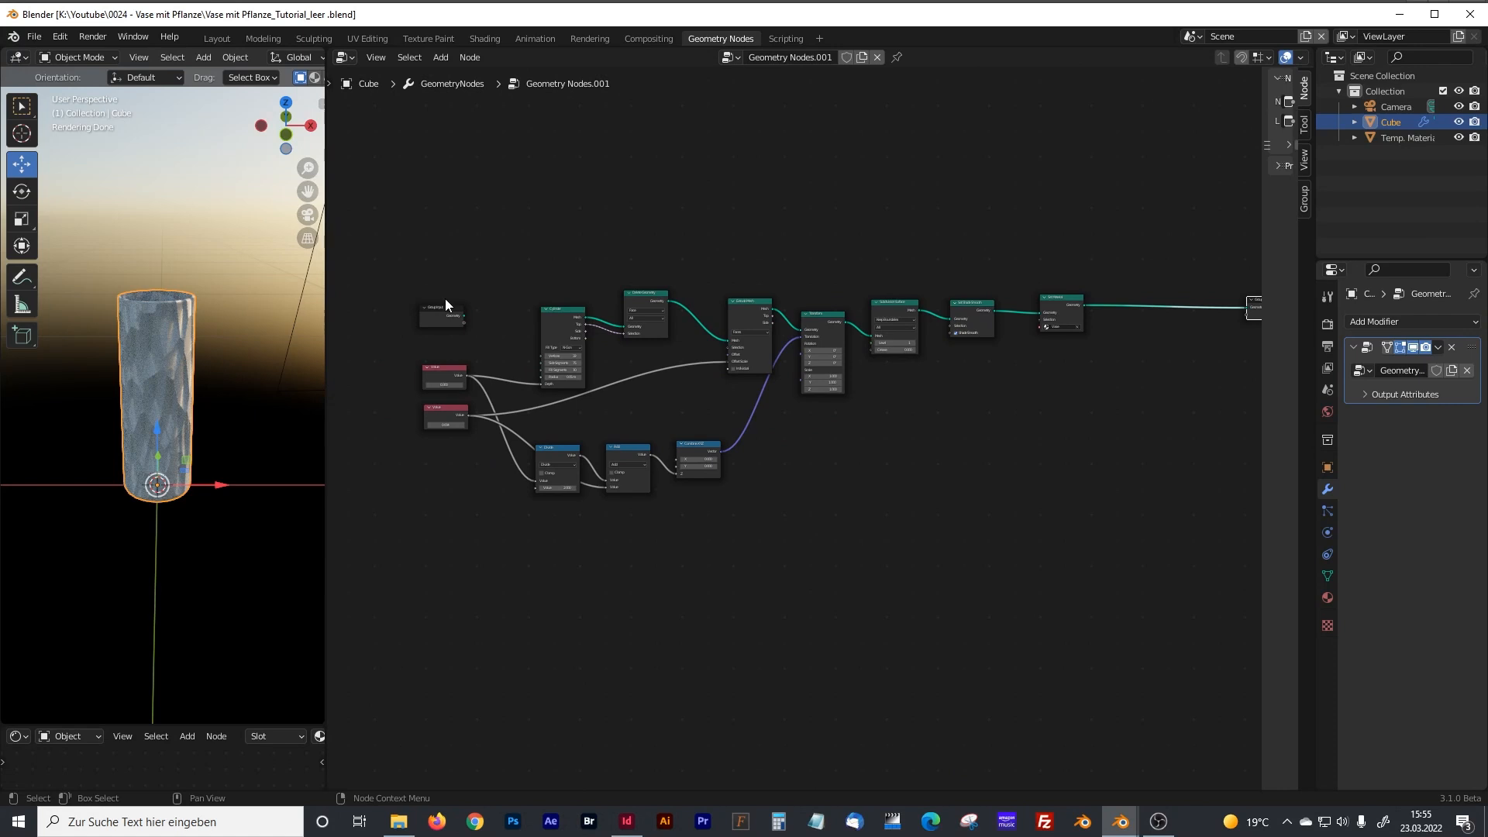
{"action": "left_click_drag", "start_coordinate": [445, 299], "coordinate": [356, 287]}
{"action": "left_click_drag", "start_coordinate": [415, 250], "coordinate": [1169, 514]}
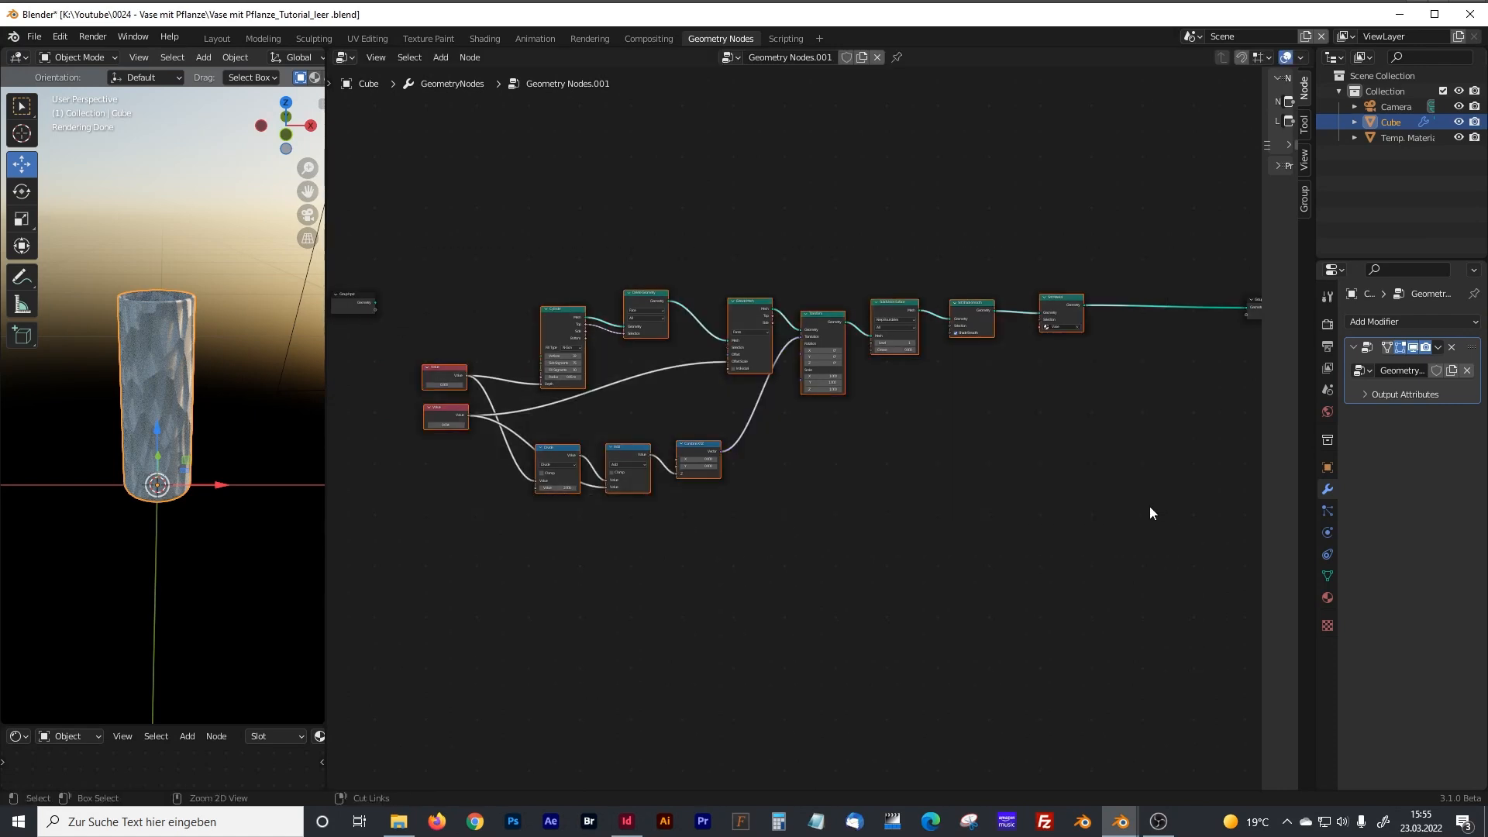
{"action": "key", "text": "ctrl+j"}
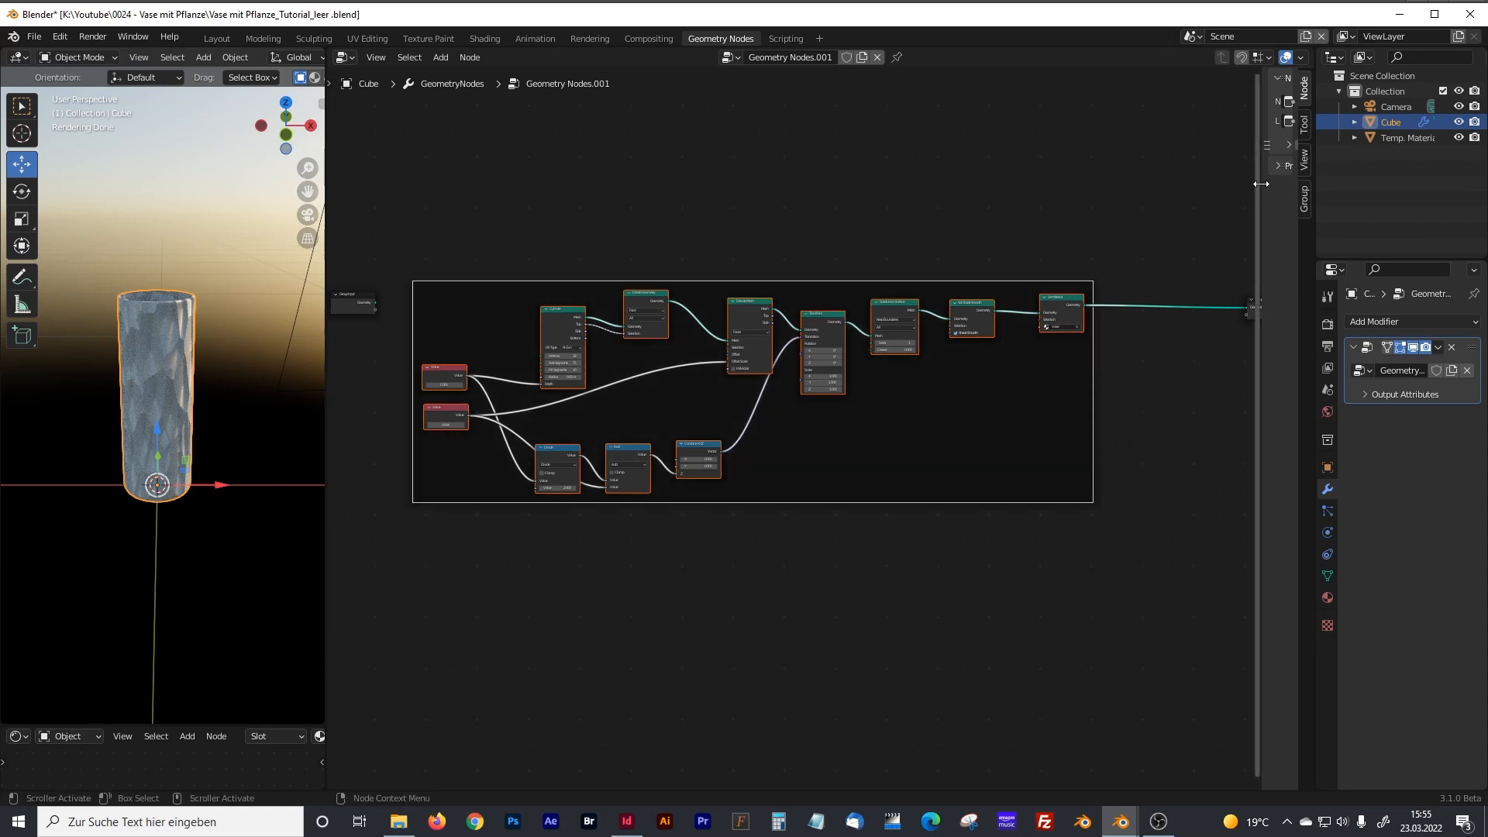
Widen the node editor's sidebar and label the new frame Vase.
{"action": "left_click_drag", "start_coordinate": [1261, 183], "coordinate": [1185, 186]}
{"action": "left_click", "coordinate": [1266, 122]}
{"action": "type", "text": "Vase"}
{"action": "key", "text": "Return"}
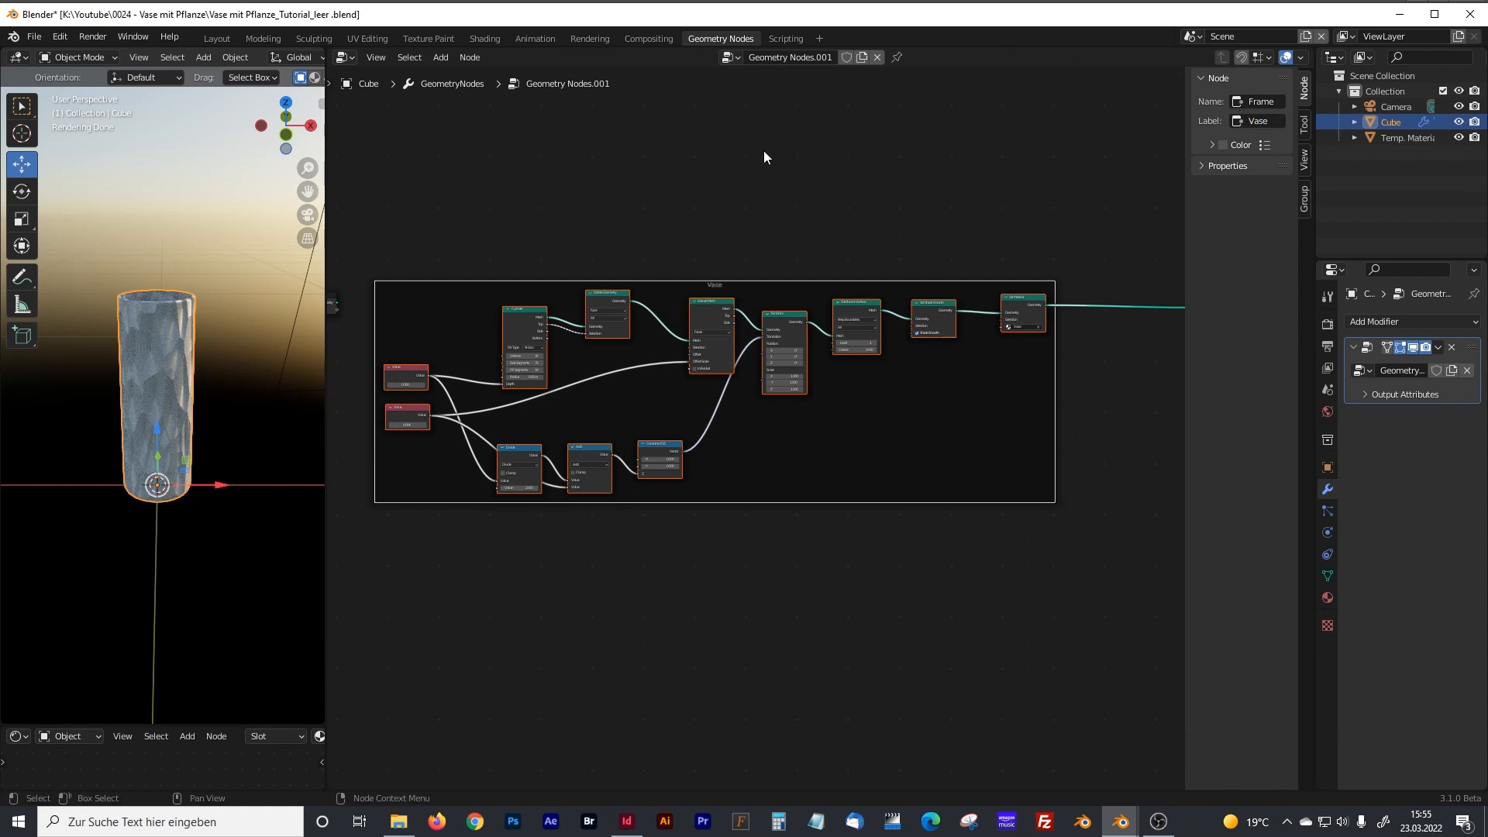
Cut the link between Set Material and Group Output and move the Group Output node below the Vase frame's level.
{"action": "middle_click_drag", "start_coordinate": [453, 621], "coordinate": [607, 499]}
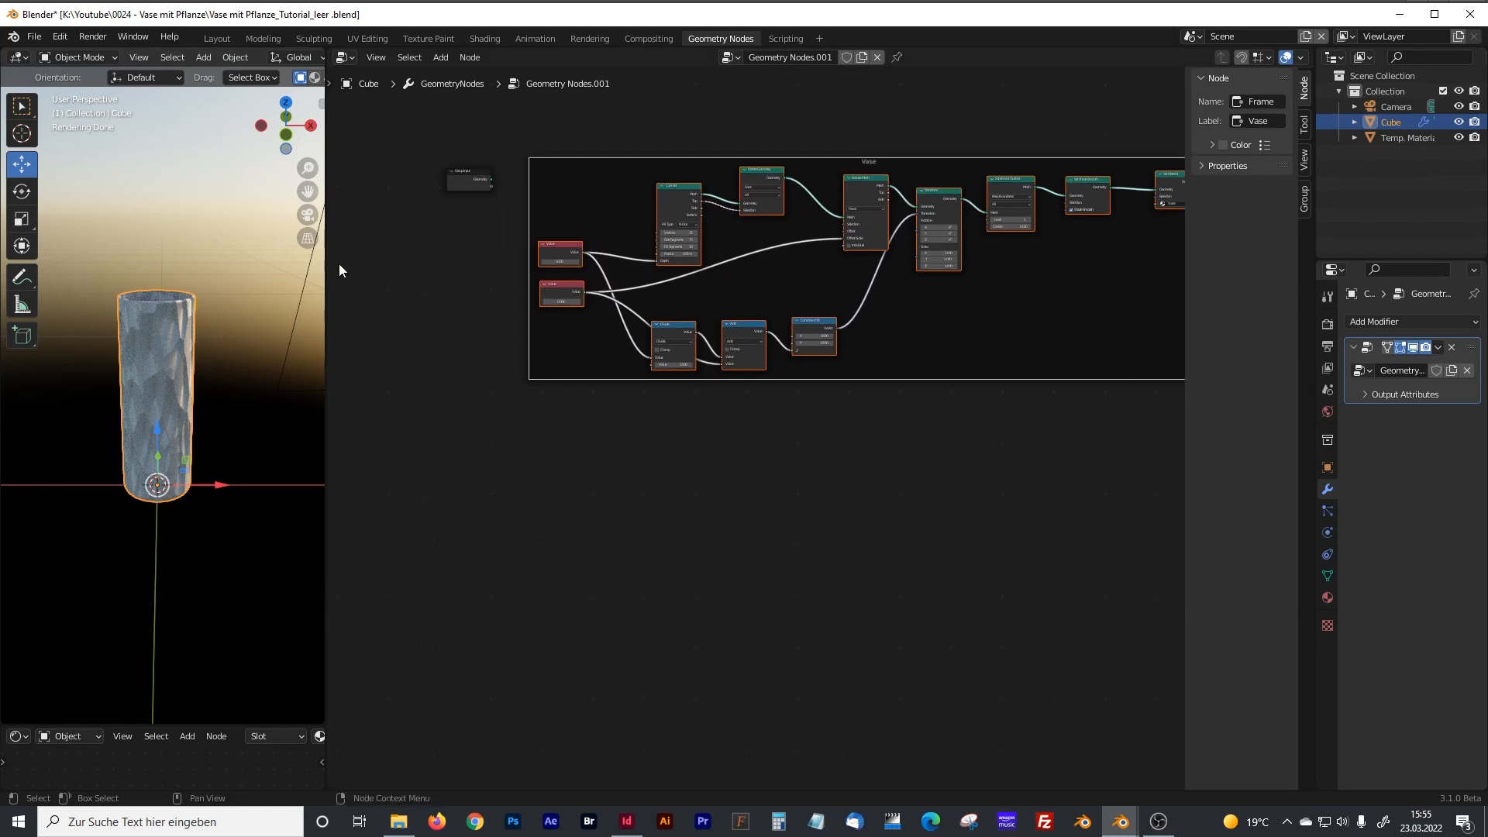
{"action": "middle_click_drag", "start_coordinate": [887, 468], "coordinate": [712, 504]}
{"action": "right_click_drag", "start_coordinate": [963, 200], "coordinate": [969, 276], "text": "ctrl"}
{"action": "left_click_drag", "start_coordinate": [1055, 224], "coordinate": [1086, 448]}
Widen the 3D viewport and switch it to Solid shading.
{"action": "left_click_drag", "start_coordinate": [327, 446], "coordinate": [555, 455]}
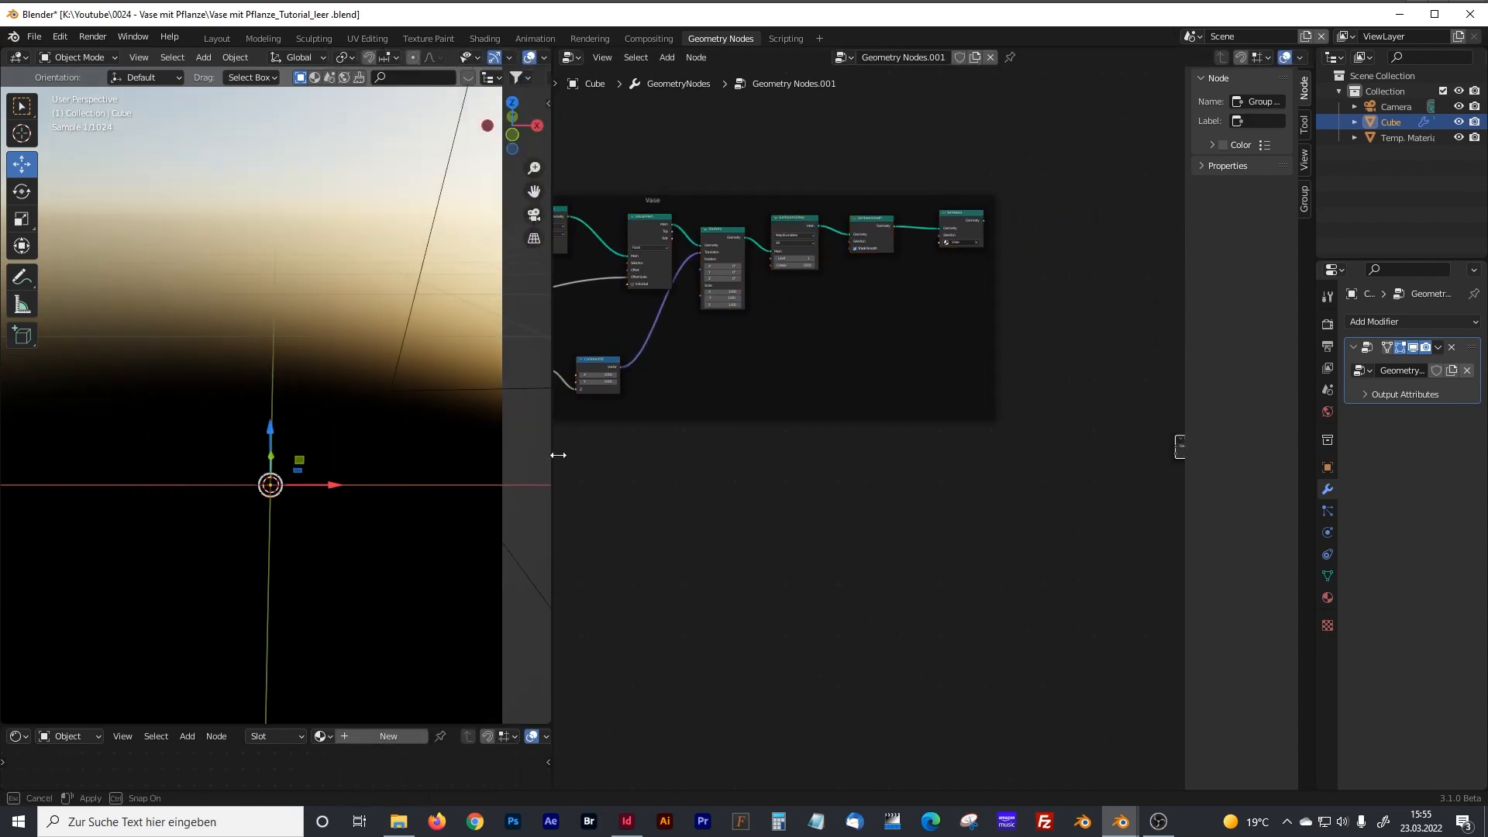
{"action": "mouse_move", "coordinate": [557, 110]}
{"action": "left_mouse_down"}
{"action": "mouse_move", "coordinate": [640, 96]}
{"action": "mouse_move", "coordinate": [431, 473]}
{"action": "left_mouse_up"}
{"action": "left_click", "coordinate": [599, 57]}
Add a Curve Line node in the empty area below the Vase frame.
{"action": "middle_click_drag", "start_coordinate": [480, 476], "coordinate": [732, 461]}
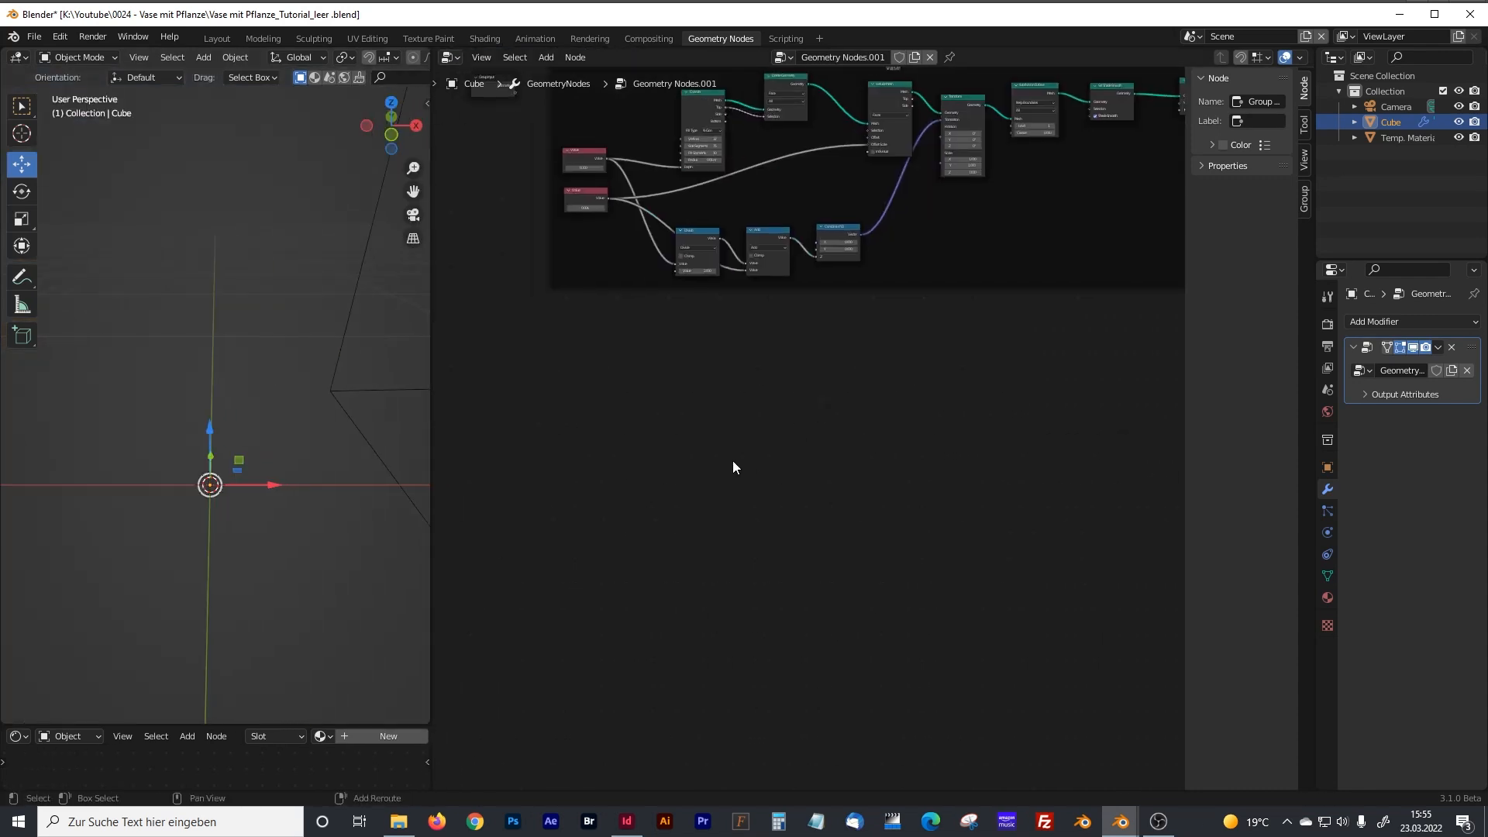
{"action": "scroll", "coordinate": [647, 552], "scroll_direction": "up", "scroll_amount": 2}
{"action": "middle_click_drag", "start_coordinate": [612, 519], "coordinate": [683, 519]}
{"action": "key", "text": "shift+a"}
{"action": "type", "text": "cur"}
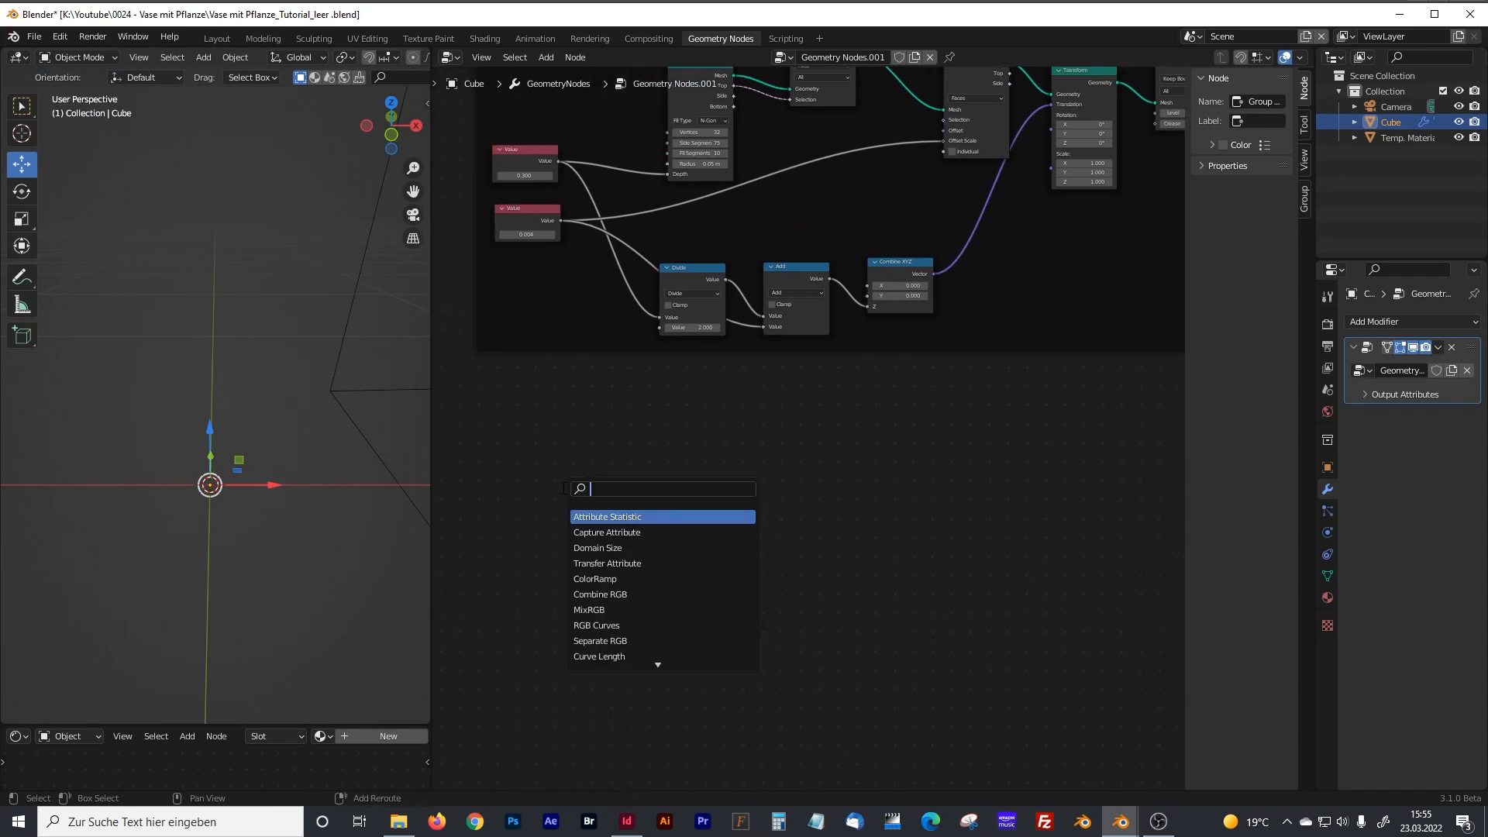
{"action": "type", "text": "ve l"}
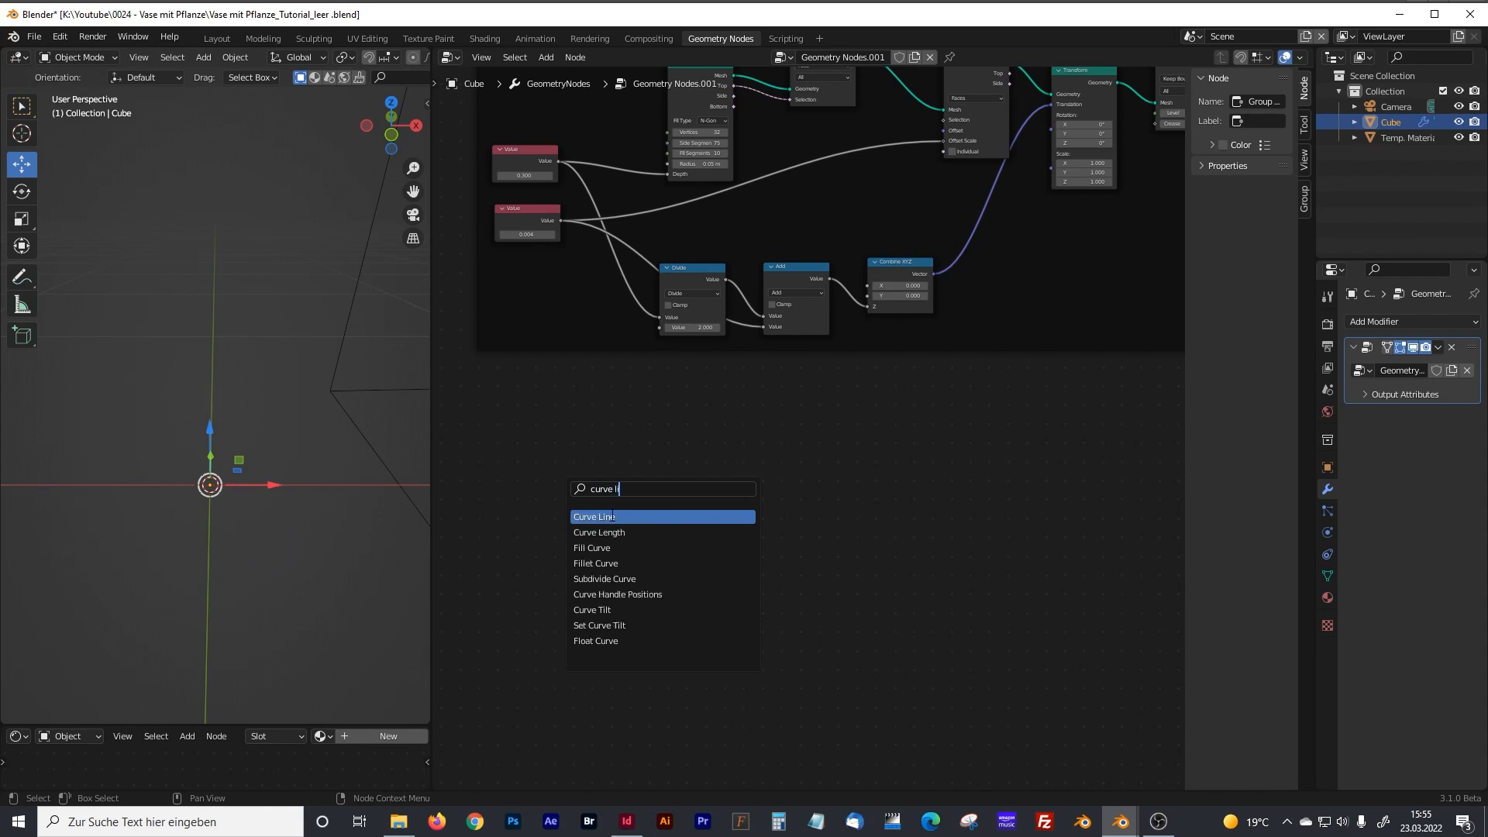
{"action": "left_click", "coordinate": [611, 517]}
Set the Curve Line node's start Z to -0.25 m.
{"action": "scroll", "coordinate": [621, 513], "scroll_direction": "up", "scroll_amount": 2}
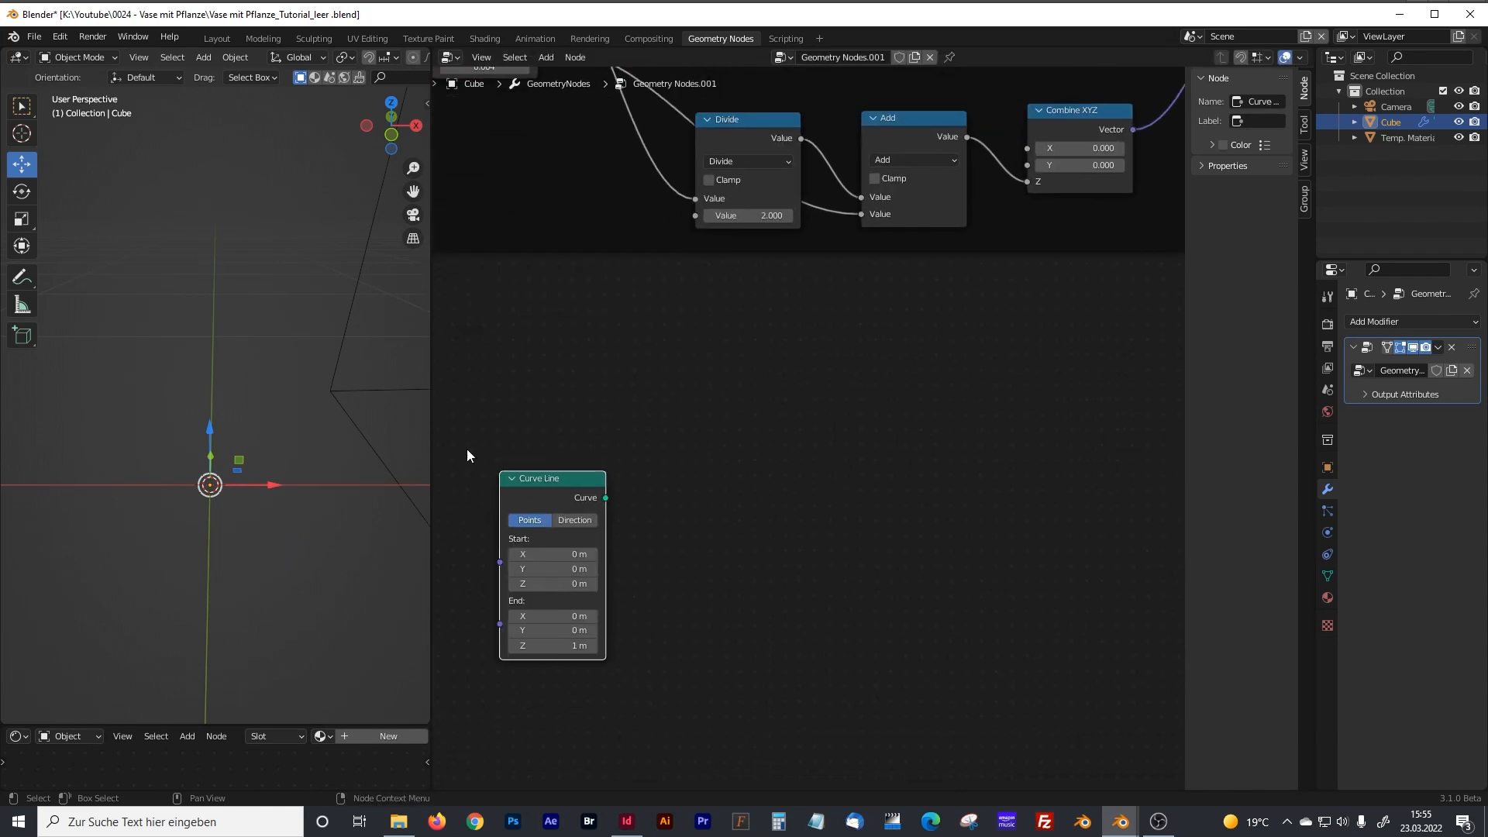
{"action": "left_click_drag", "start_coordinate": [427, 443], "coordinate": [338, 427]}
{"action": "left_click", "coordinate": [322, 407]}
{"action": "key", "text": "KP_1"}
{"action": "scroll", "coordinate": [665, 526], "scroll_direction": "up", "scroll_amount": 2}
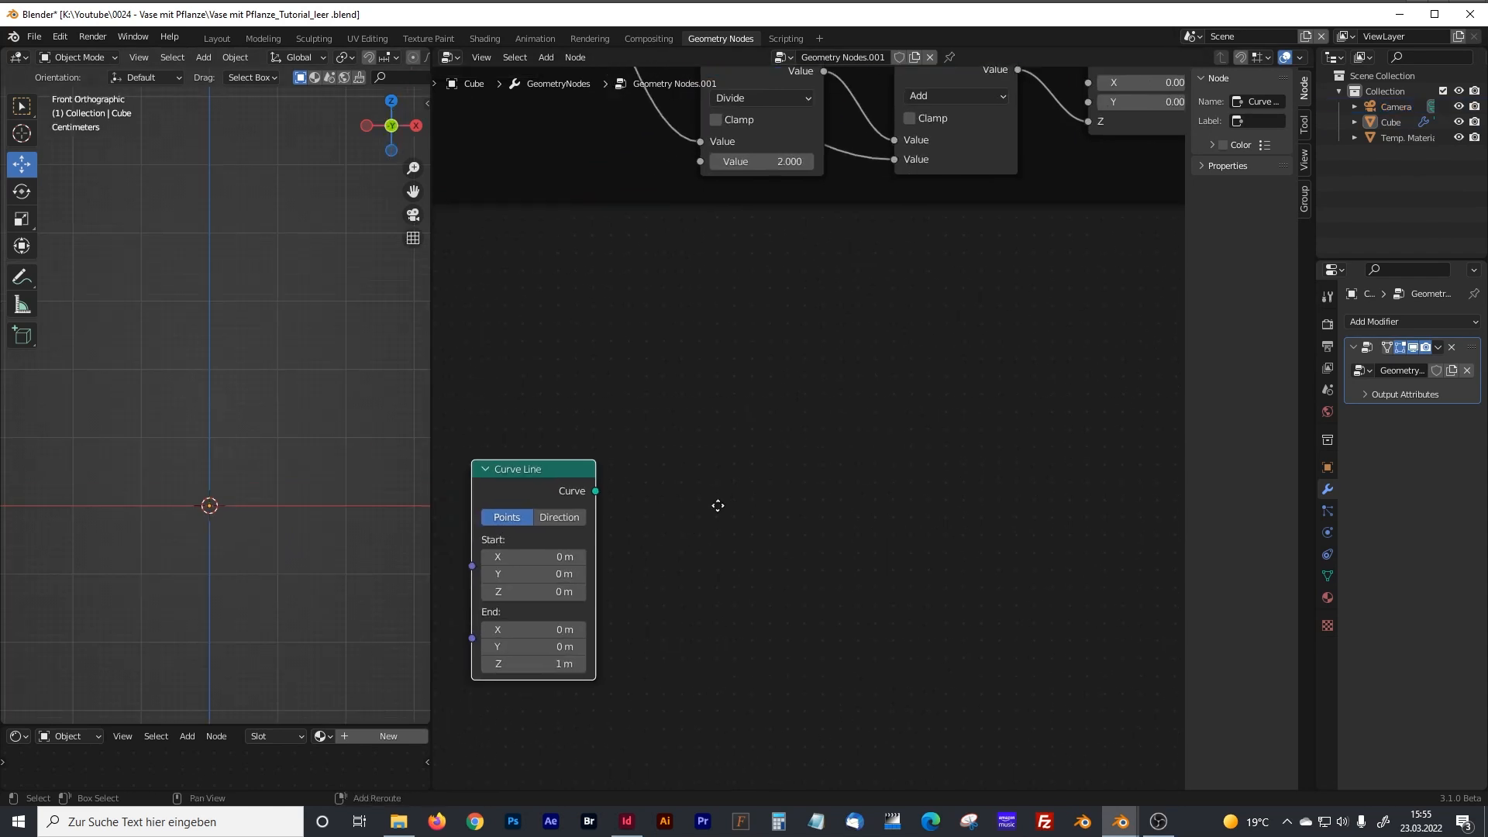
{"action": "left_click", "coordinate": [626, 546]}
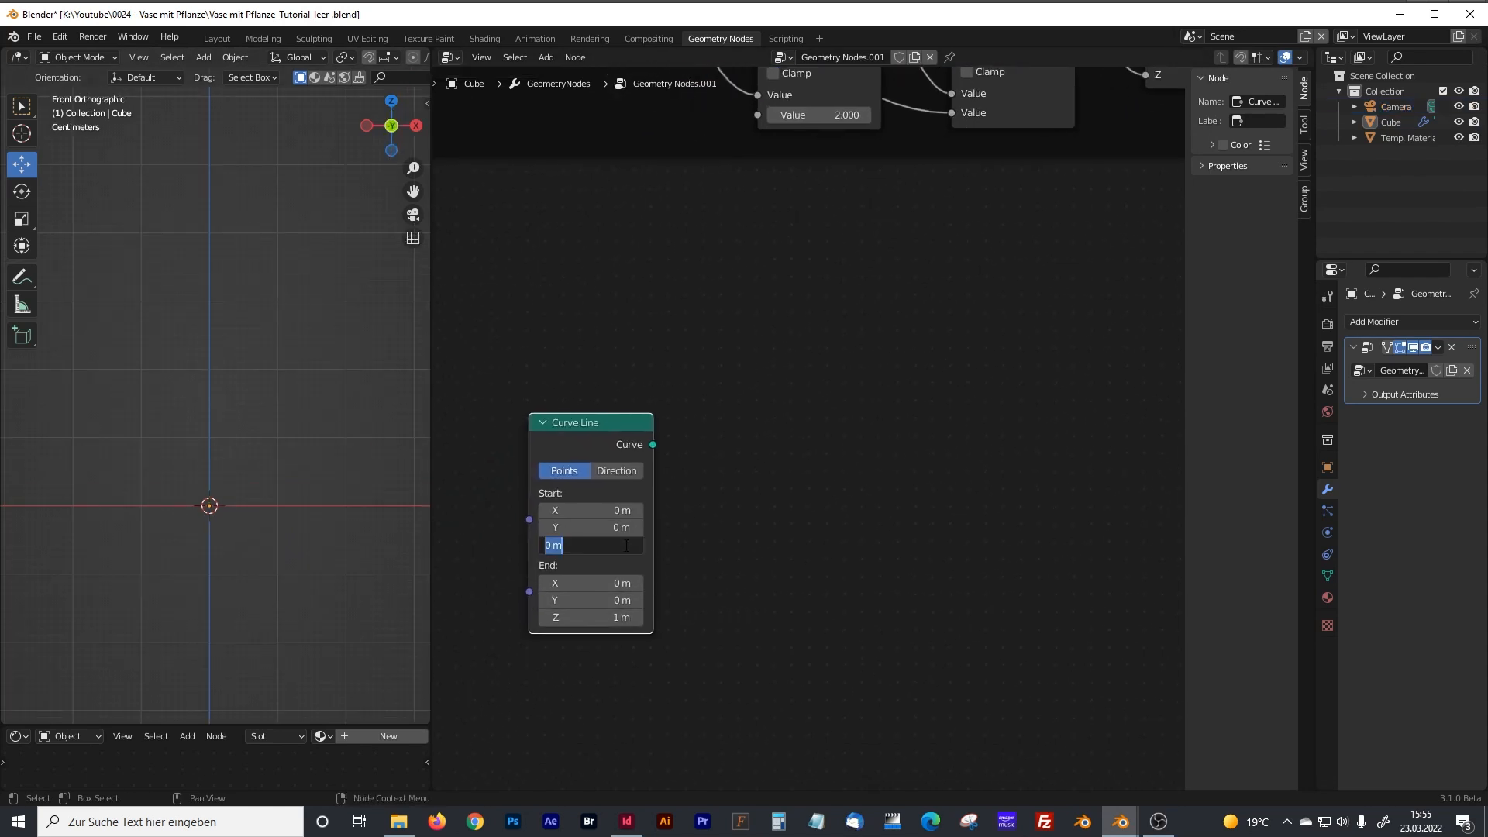
{"action": "type", "text": "-0.25"}
{"action": "key", "text": "Return"}
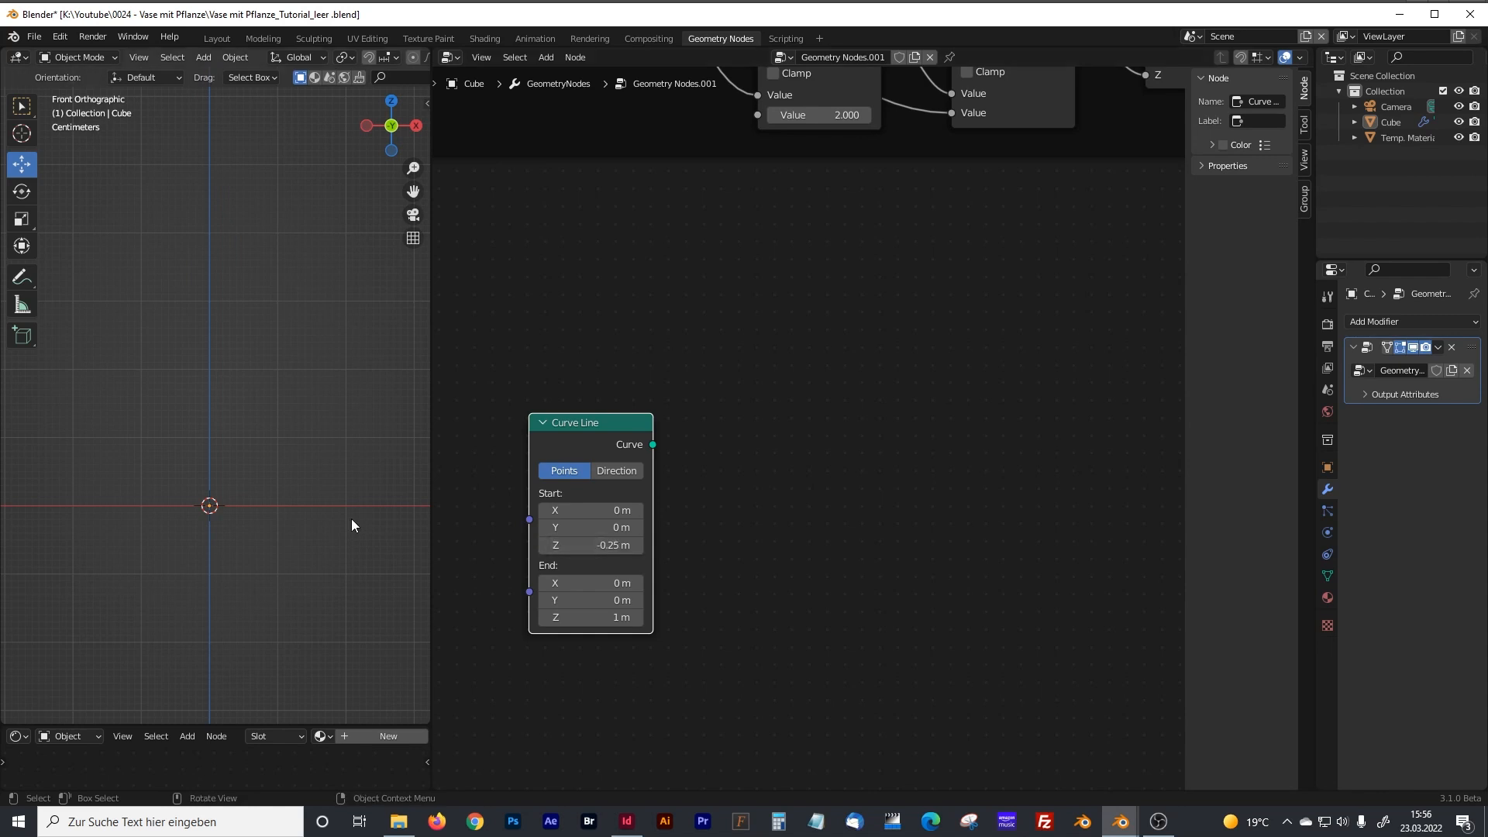
Set the Curve Line node's end Z to 0.3 m.
{"action": "left_click", "coordinate": [620, 618]}
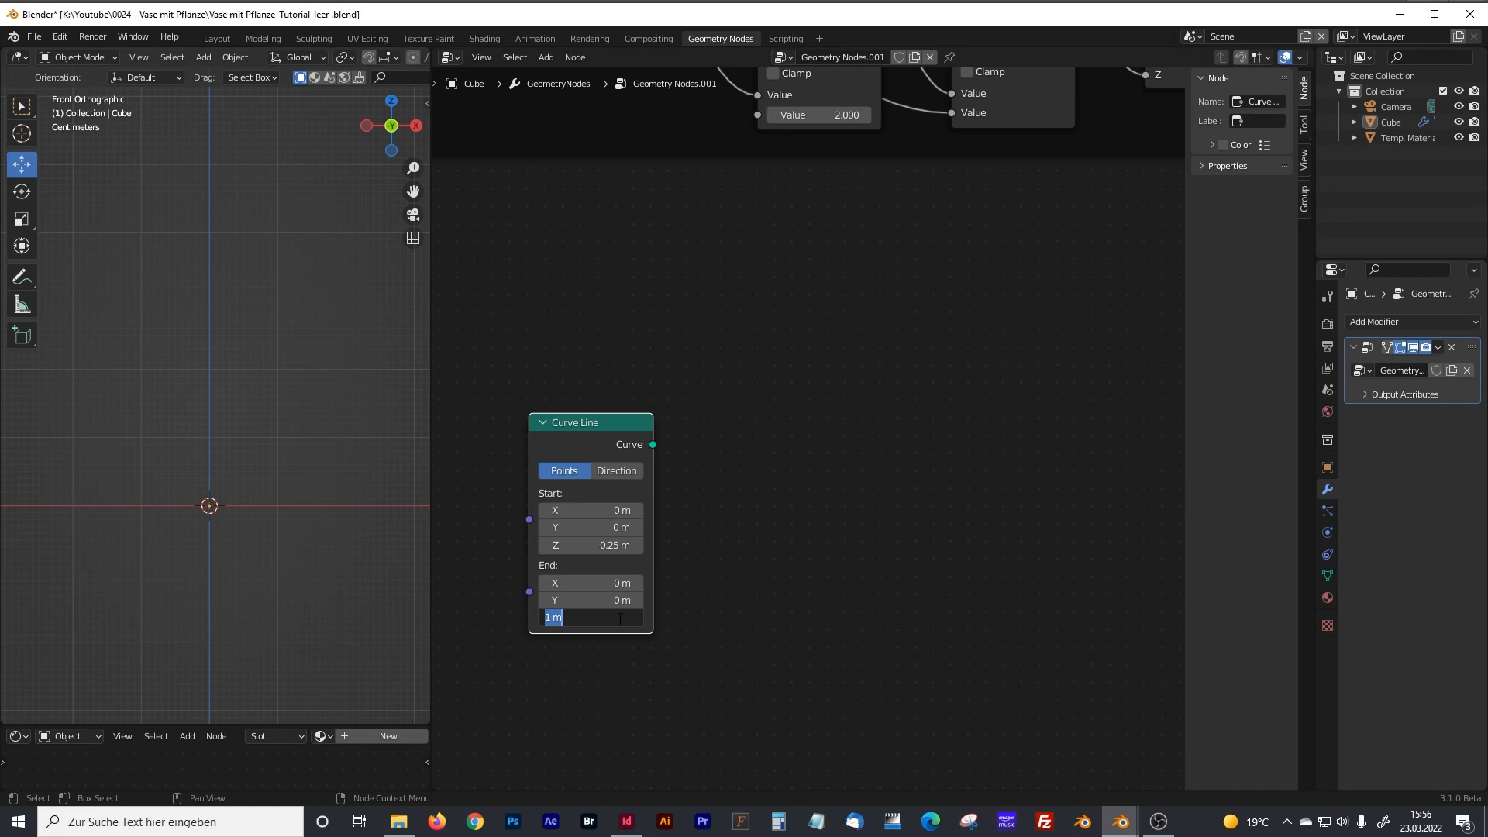
{"action": "type", "text": "0.2"}
{"action": "key", "text": "Return"}
Move the Group Output node farther out and add a Join Geometry node in front of it.
{"action": "scroll", "coordinate": [696, 481], "scroll_direction": "down", "scroll_amount": 6}
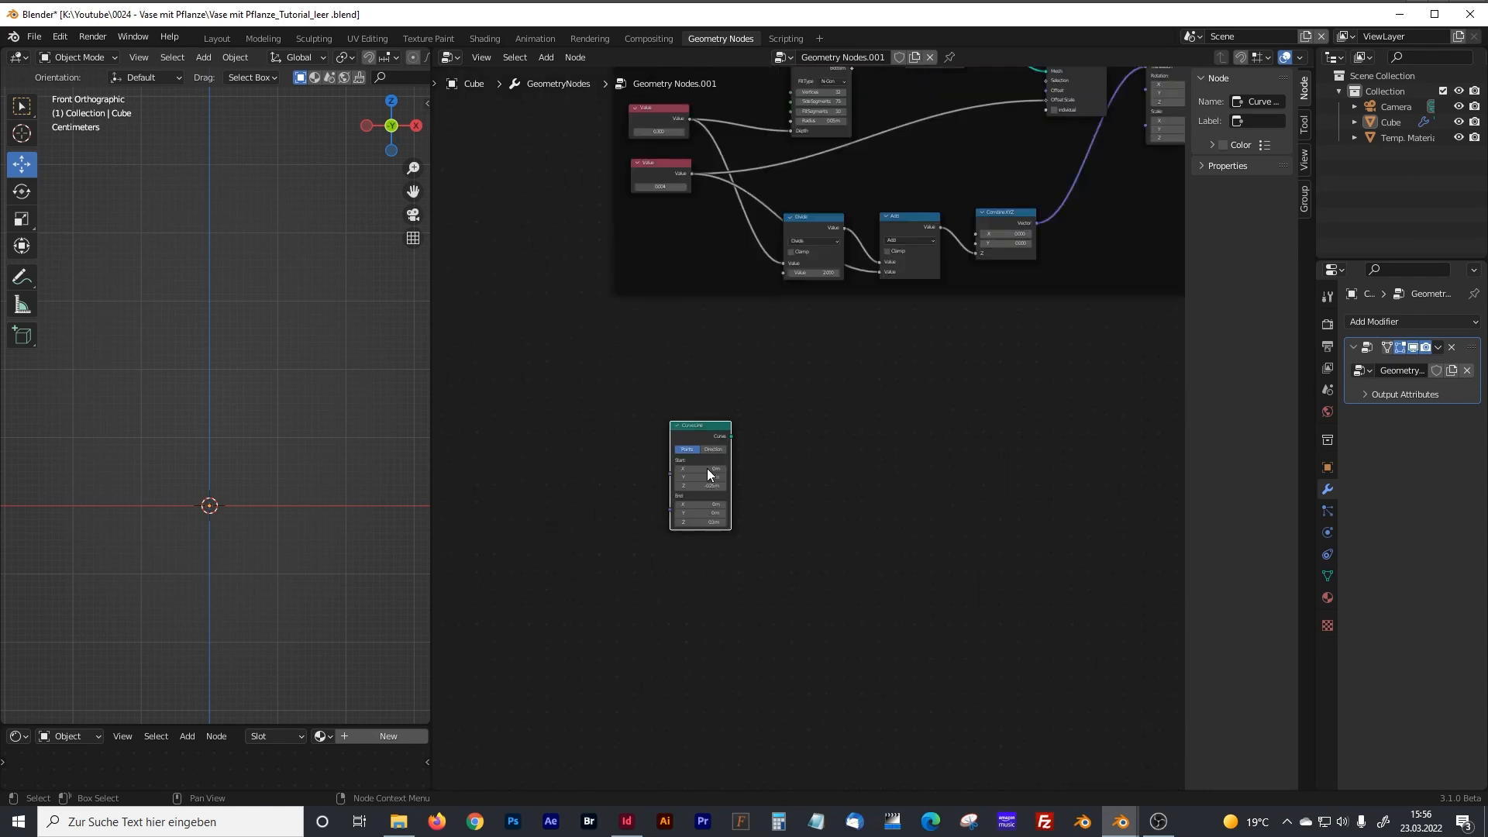
{"action": "middle_click_drag", "start_coordinate": [803, 465], "coordinate": [979, 423], "text": "shift"}
{"action": "middle_click_drag", "start_coordinate": [1092, 462], "coordinate": [722, 496], "text": "shift"}
{"action": "left_click_drag", "start_coordinate": [981, 403], "coordinate": [1032, 396]}
{"action": "key", "text": "shift+a"}
{"action": "left_click", "coordinate": [870, 413]}
{"action": "type", "text": "join"}
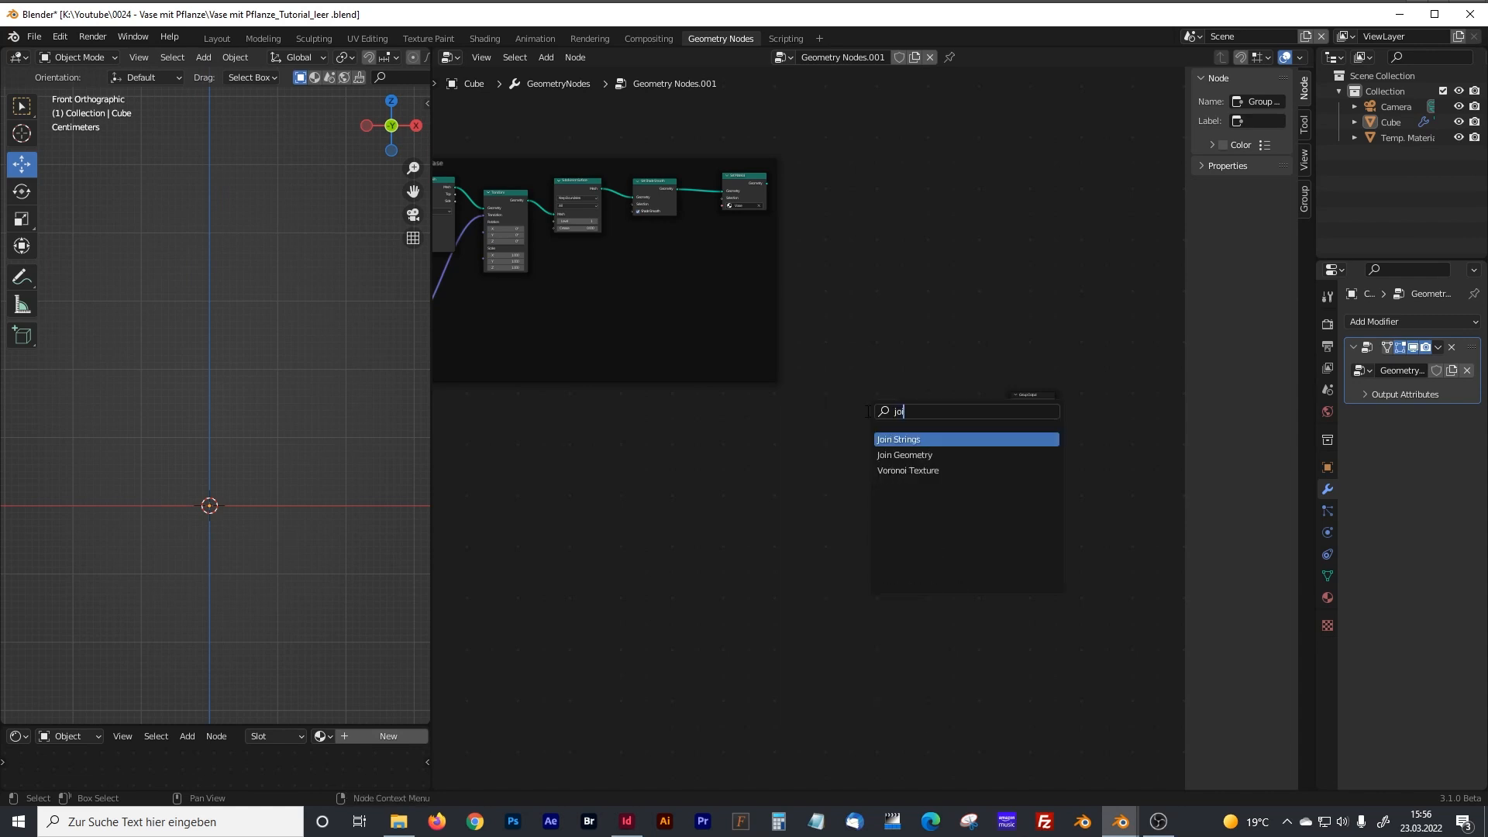
{"action": "left_click", "coordinate": [904, 455]}
{"action": "left_click", "coordinate": [936, 433]}
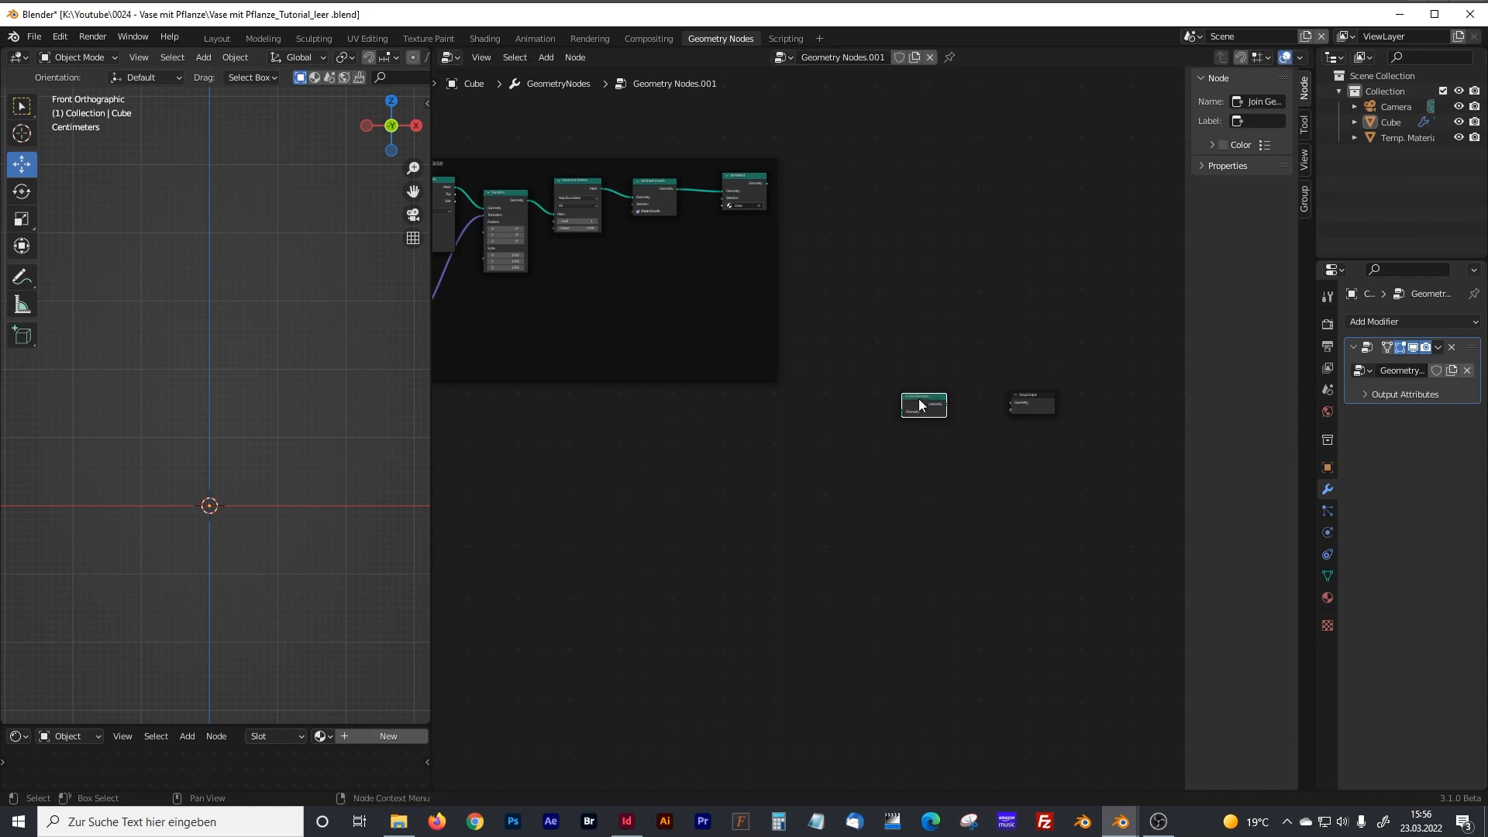
Connect the Join Geometry node's output to the Group Output's Geometry input.
{"action": "middle_click_drag", "start_coordinate": [969, 428], "coordinate": [852, 502]}
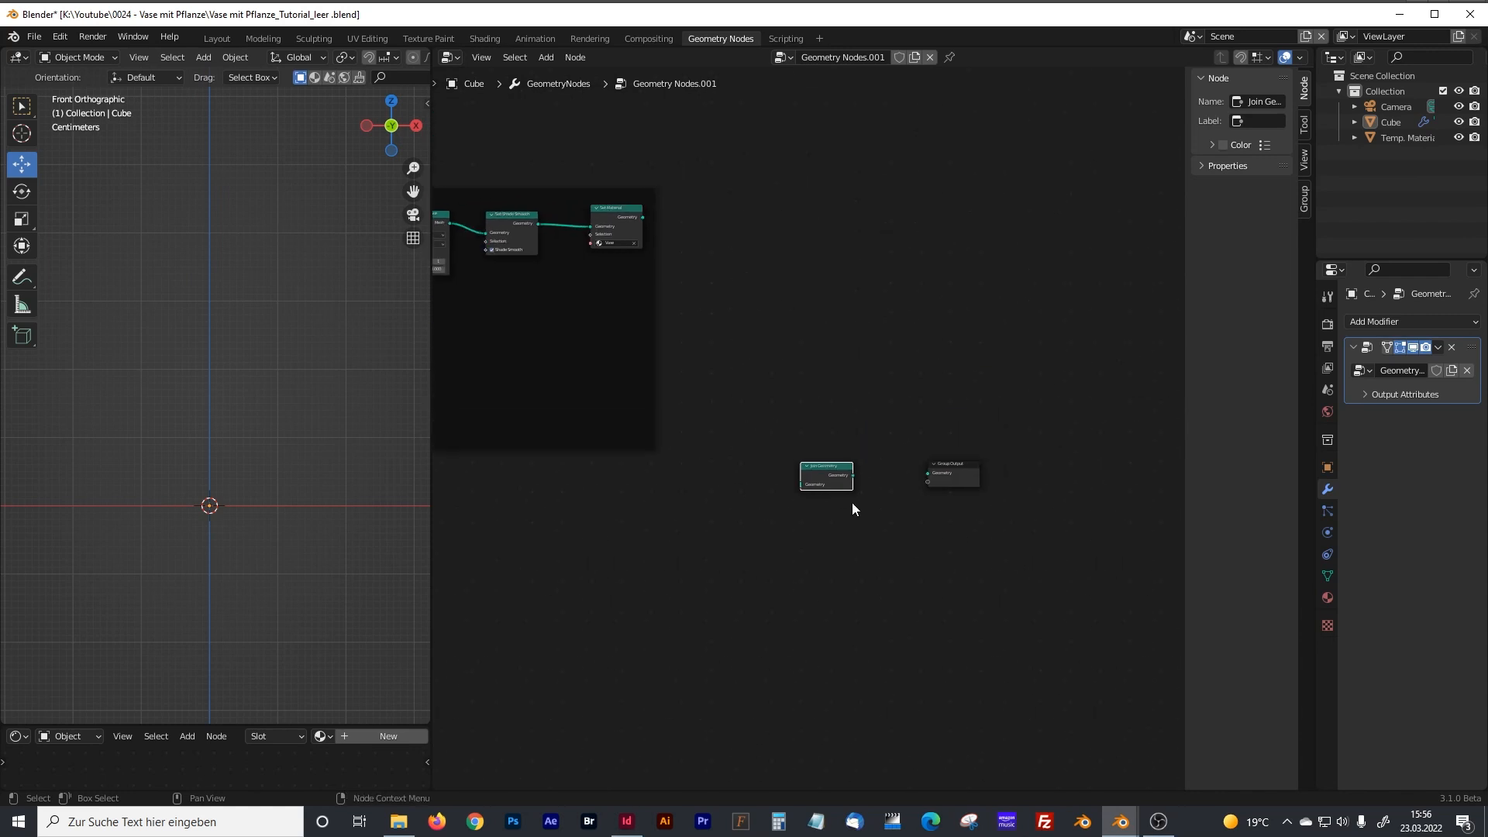
{"action": "scroll", "coordinate": [856, 506], "scroll_direction": "up", "scroll_amount": 8}
{"action": "left_click_drag", "start_coordinate": [892, 516], "coordinate": [1032, 513]}
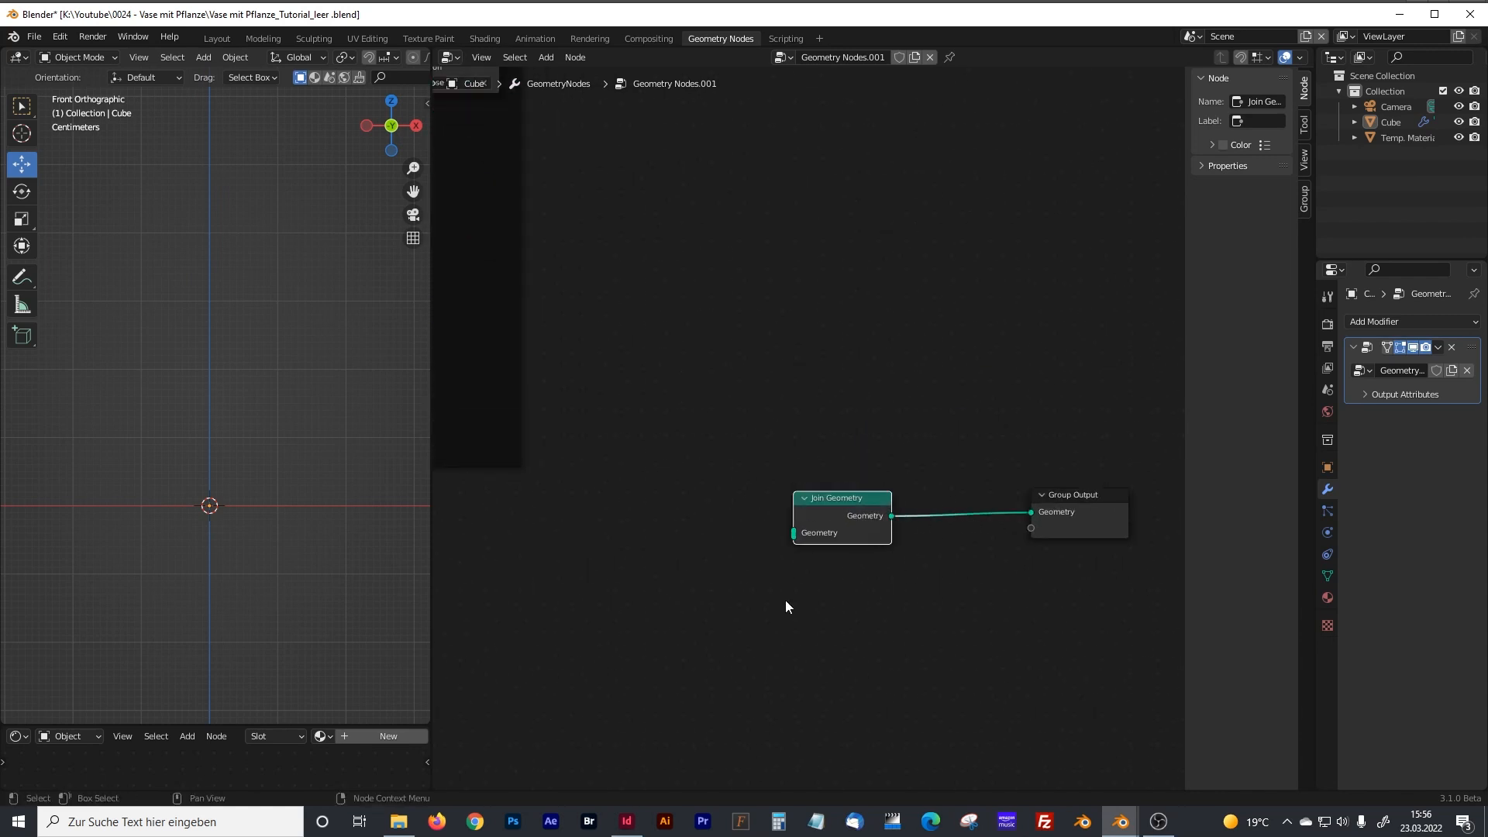
Connect the Curve Line's output to the Join Geometry input, check the line in the viewport and widen the node editor.
{"action": "scroll", "coordinate": [969, 443], "scroll_direction": "down", "scroll_amount": 5}
{"action": "middle_click_drag", "start_coordinate": [489, 539], "coordinate": [959, 419]}
{"action": "scroll", "coordinate": [808, 434], "scroll_direction": "up", "scroll_amount": 9}
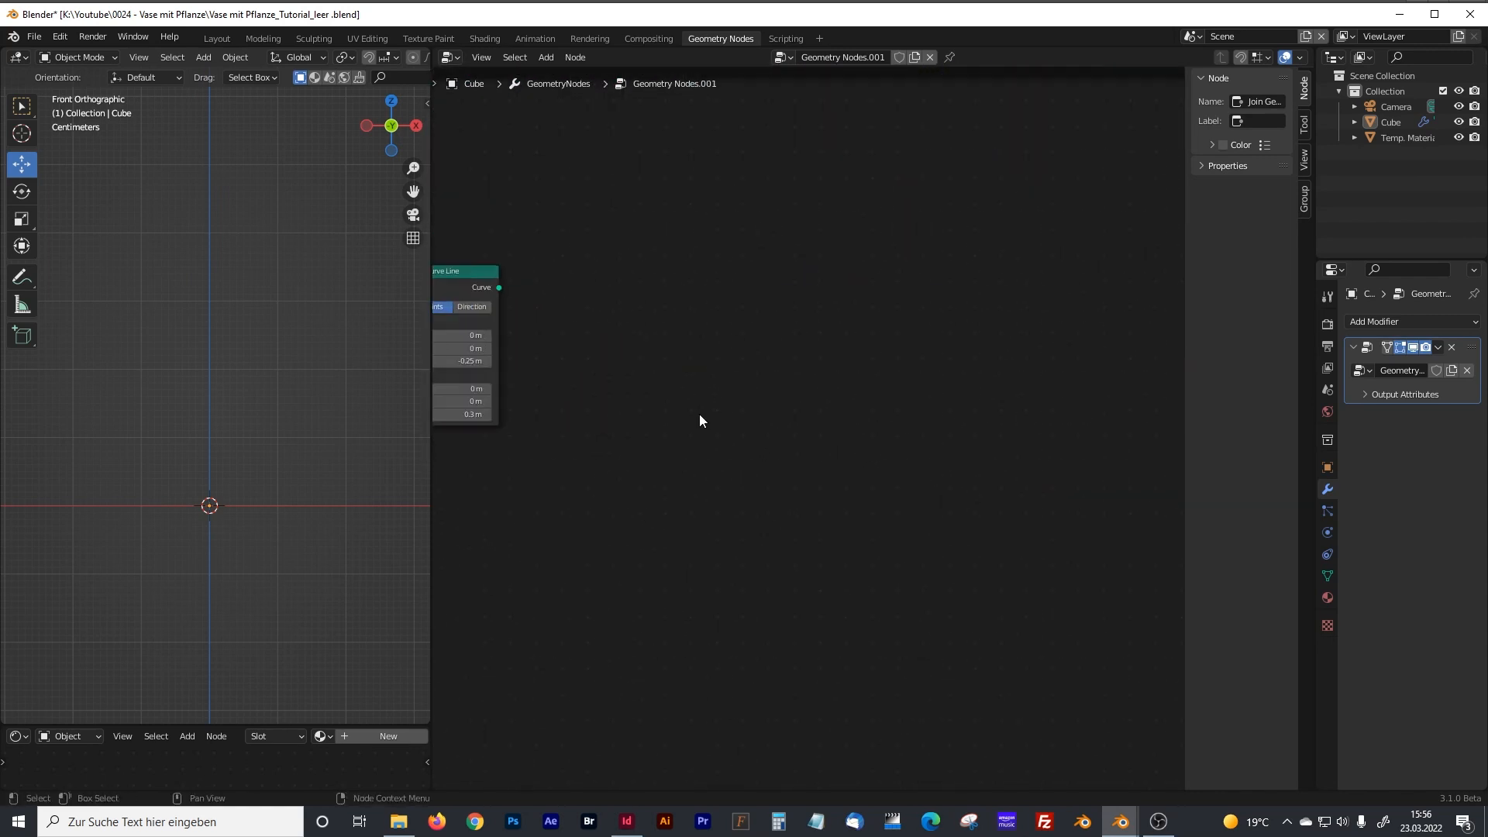
{"action": "left_click_drag", "start_coordinate": [474, 276], "coordinate": [927, 386]}
{"action": "middle_click_drag", "start_coordinate": [303, 452], "coordinate": [206, 451]}
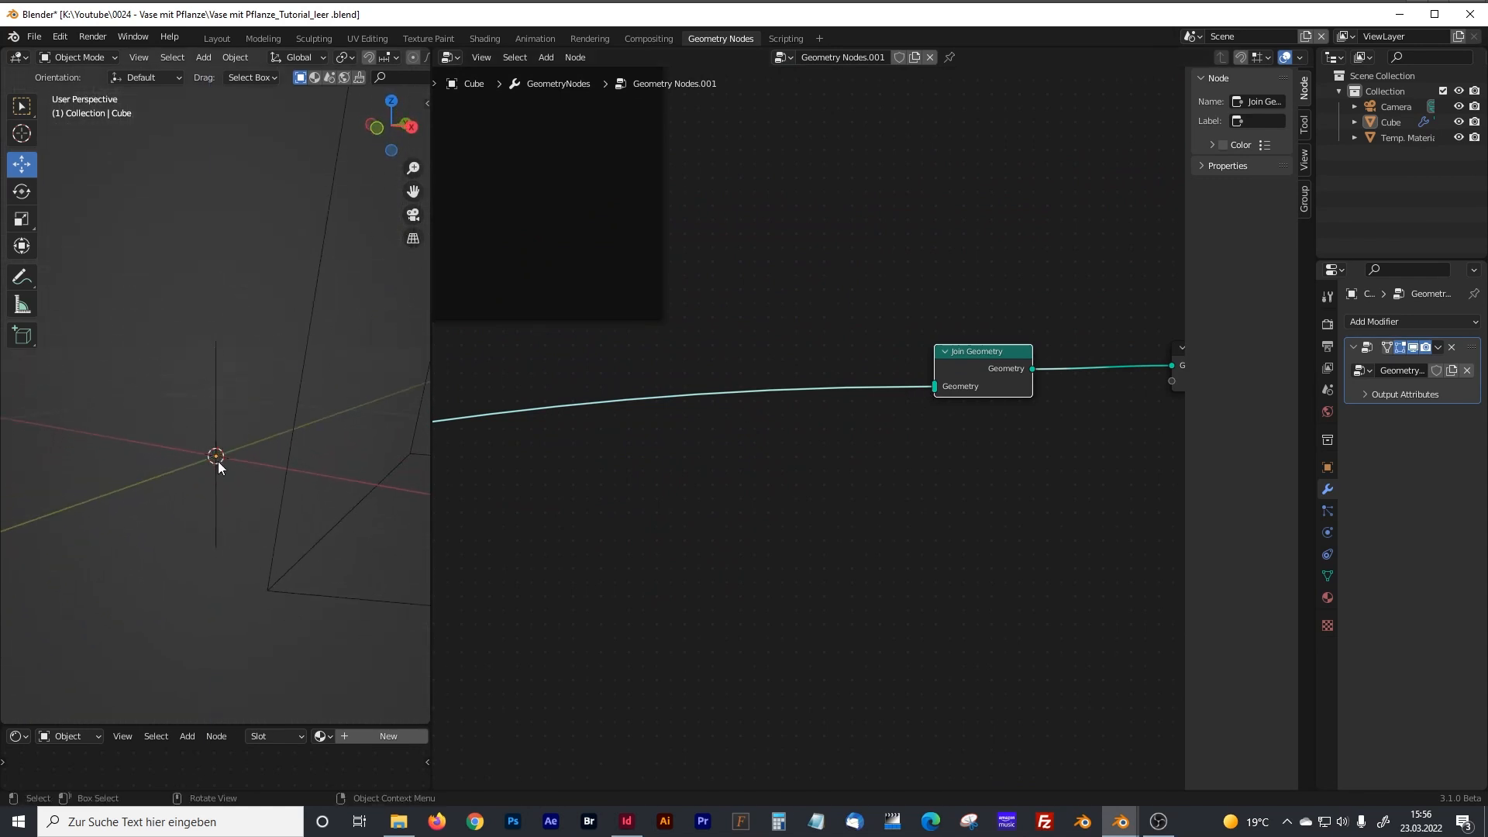
{"action": "left_click_drag", "start_coordinate": [432, 458], "coordinate": [320, 458]}
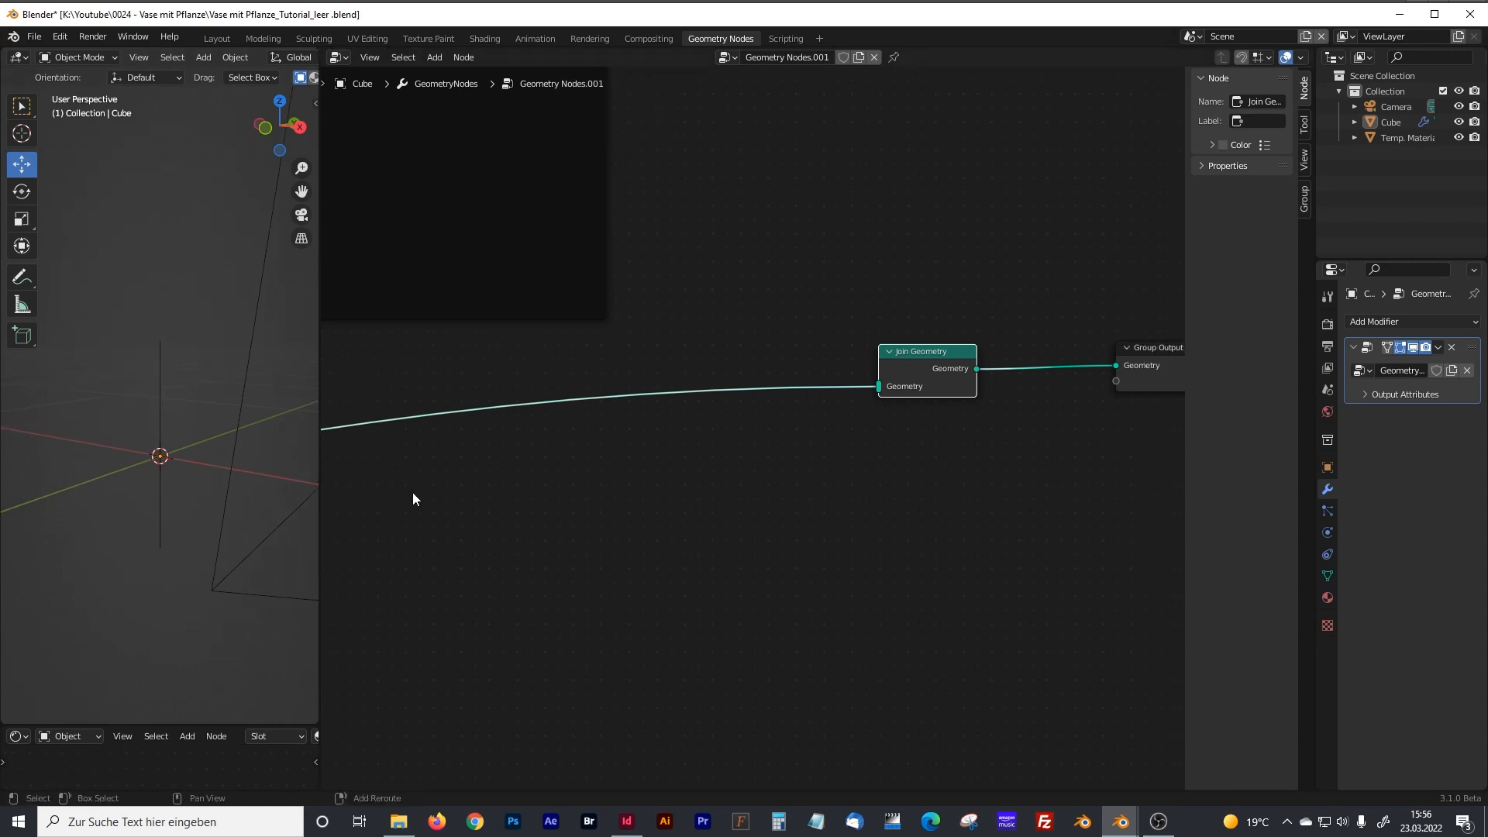
Insert a Resample Curve node on the link directly after the Curve Line node.
{"action": "middle_click_drag", "start_coordinate": [413, 491], "coordinate": [953, 426]}
{"action": "middle_click_drag", "start_coordinate": [497, 480], "coordinate": [861, 430]}
{"action": "middle_click_drag", "start_coordinate": [450, 431], "coordinate": [802, 417]}
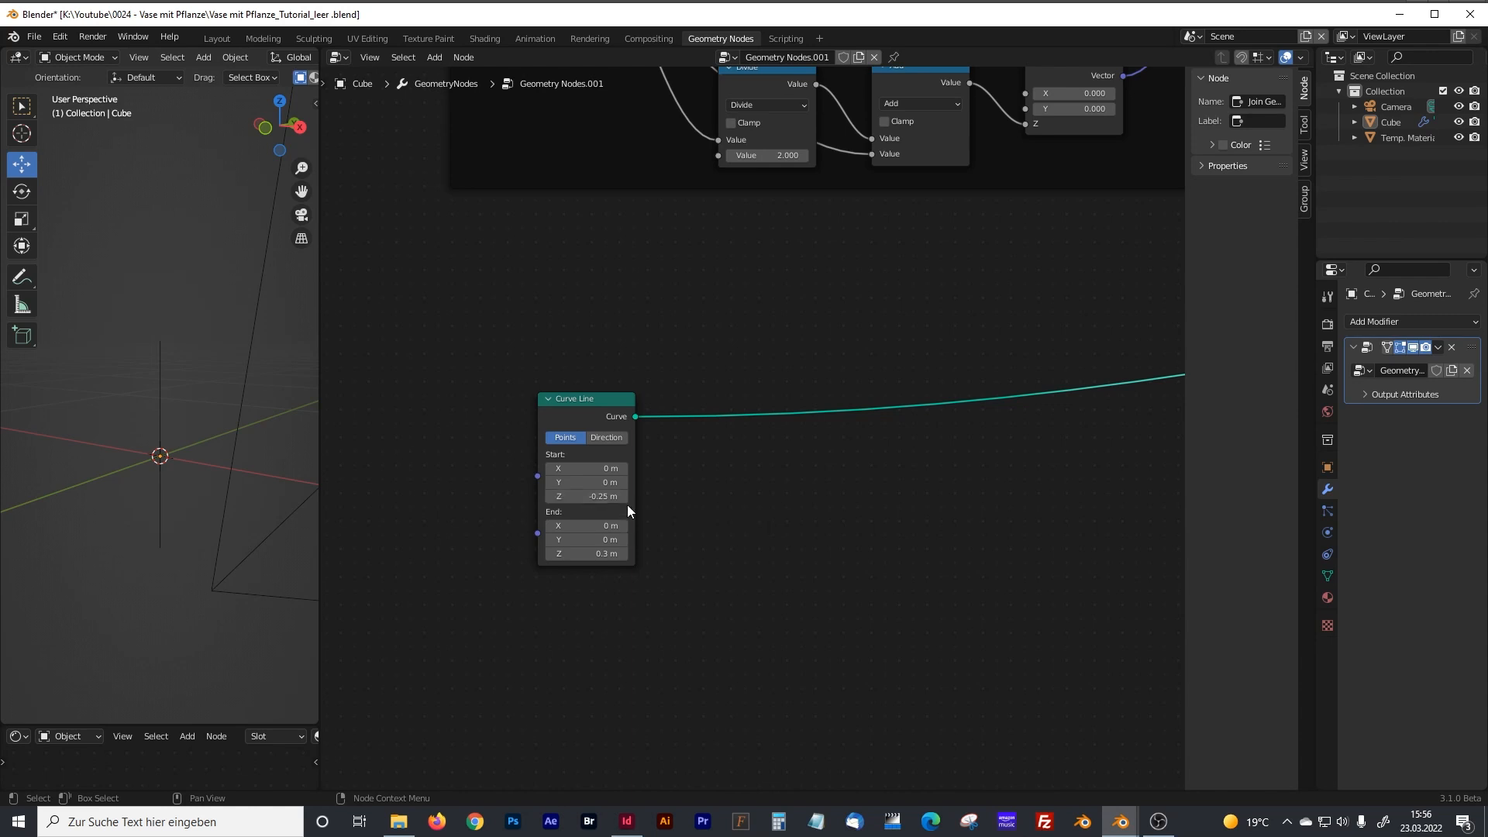
{"action": "middle_click_drag", "start_coordinate": [765, 501], "coordinate": [712, 502]}
{"action": "key", "text": "shift+a"}
{"action": "type", "text": "resam"}
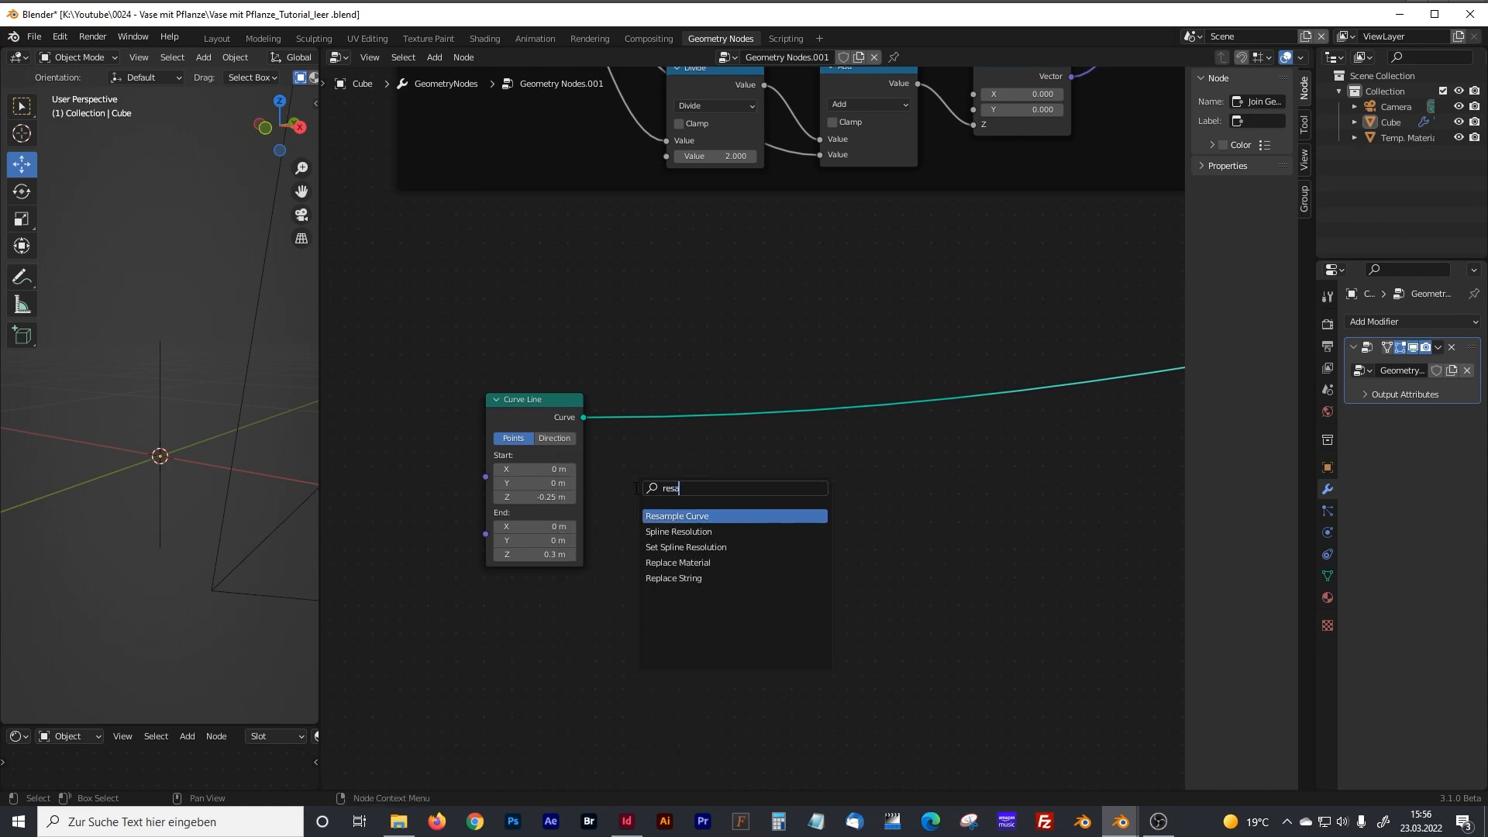
{"action": "left_click", "coordinate": [696, 515]}
{"action": "left_click", "coordinate": [720, 408]}
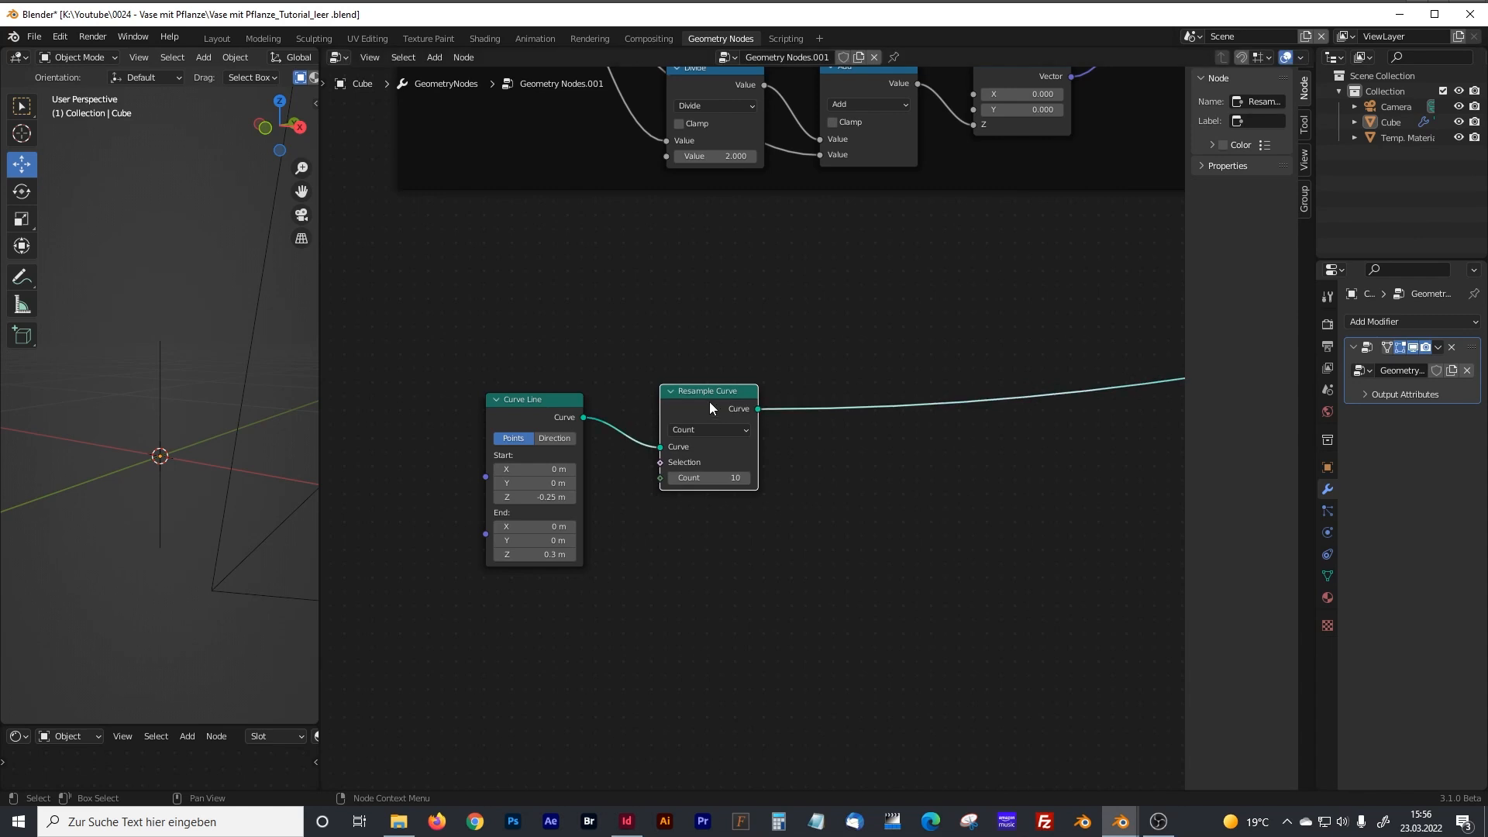
{"action": "left_click_drag", "start_coordinate": [713, 389], "coordinate": [704, 396]}
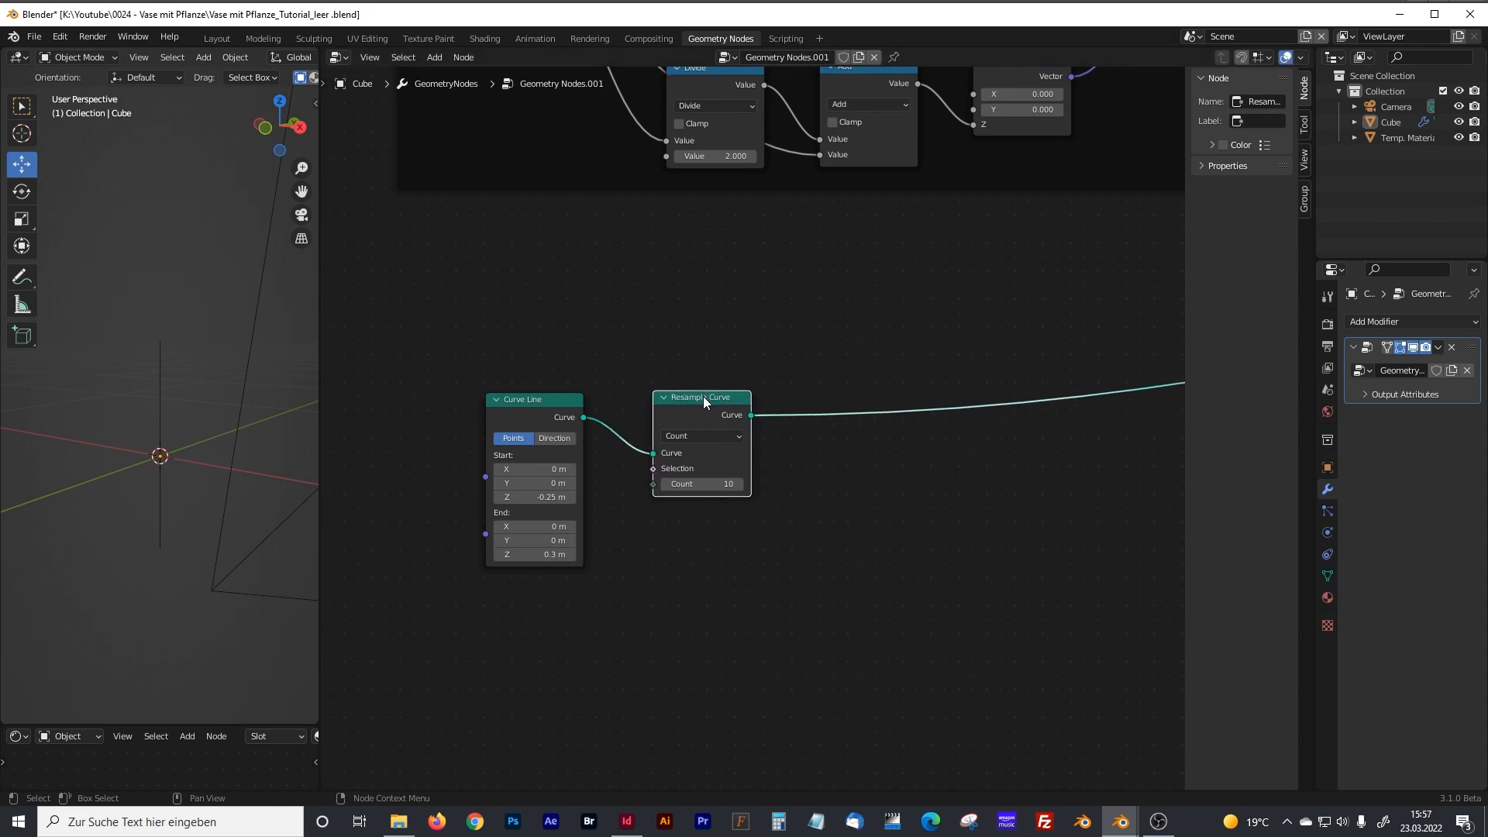
Set the Resample Curve node's count to 15.
{"action": "left_click", "coordinate": [728, 483]}
{"action": "type", "text": "15"}
{"action": "key", "text": "Return"}
Insert a Set Position node on the link after the Resample Curve node.
{"action": "middle_click_drag", "start_coordinate": [899, 498], "coordinate": [794, 468]}
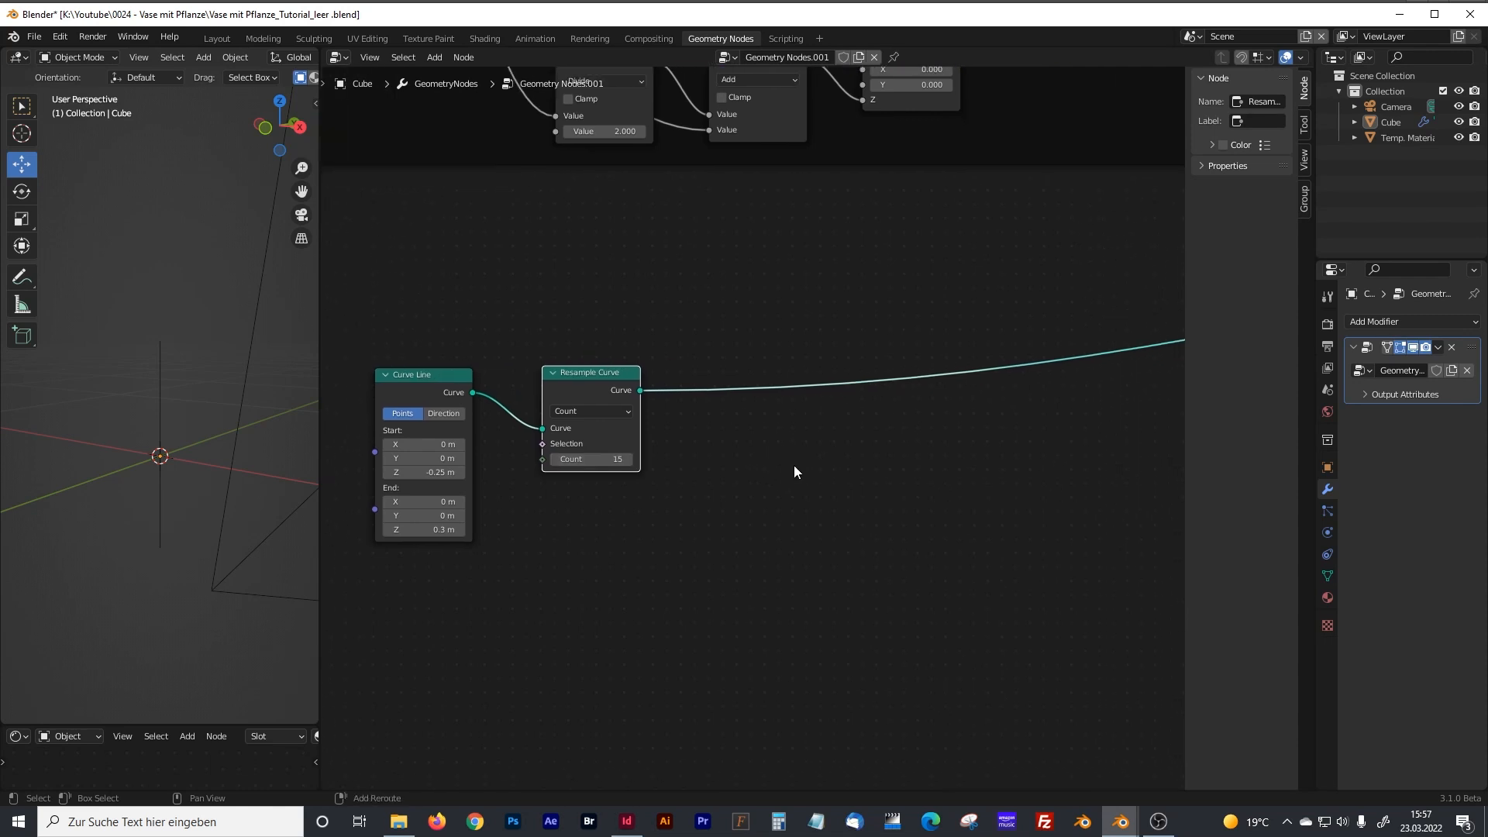
{"action": "key", "text": "shift+a"}
{"action": "left_click", "coordinate": [746, 465]}
{"action": "type", "text": "set"}
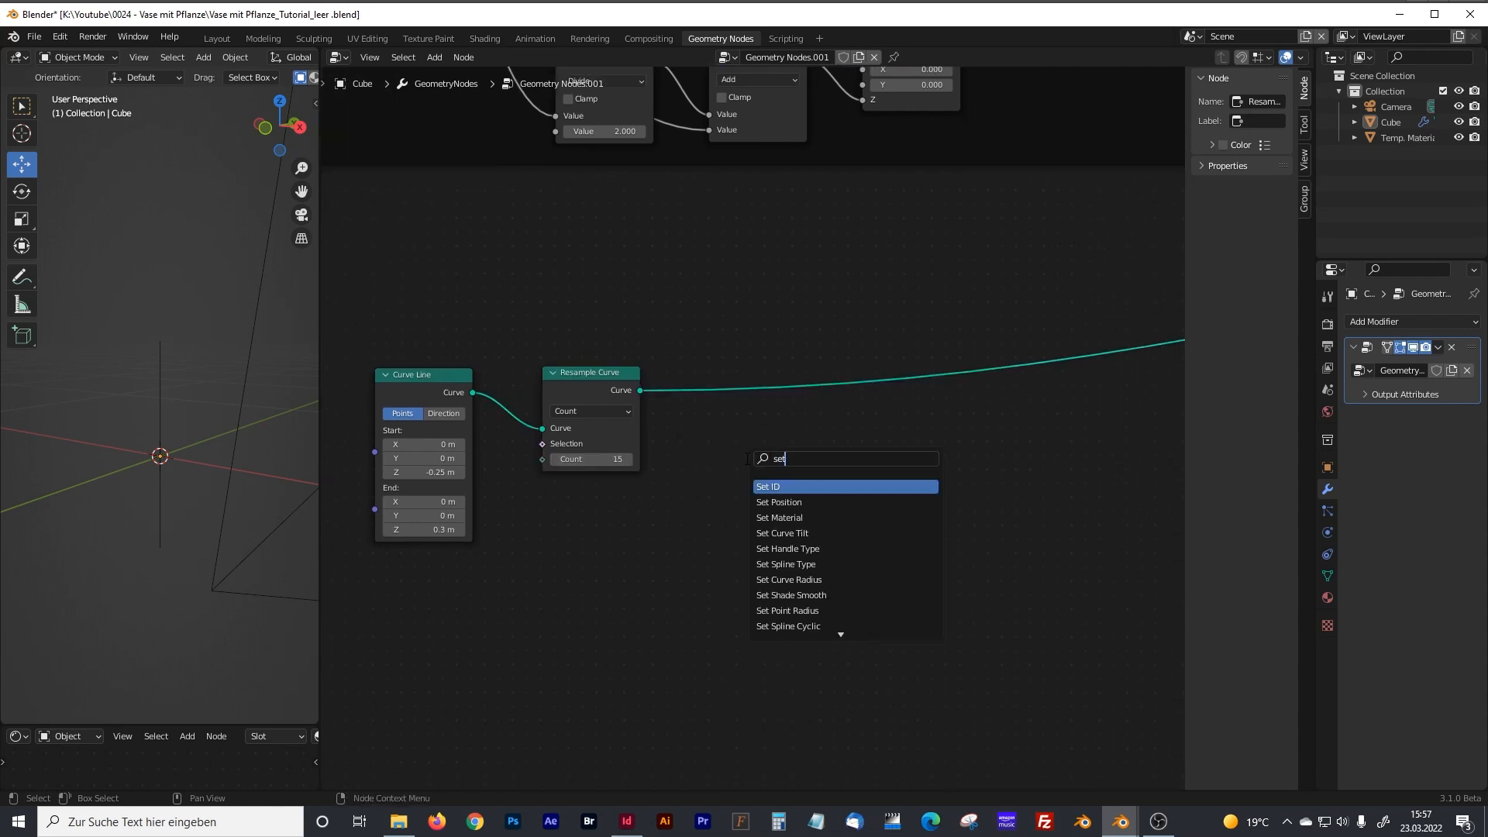
{"action": "left_click", "coordinate": [779, 502]}
{"action": "left_click", "coordinate": [772, 446]}
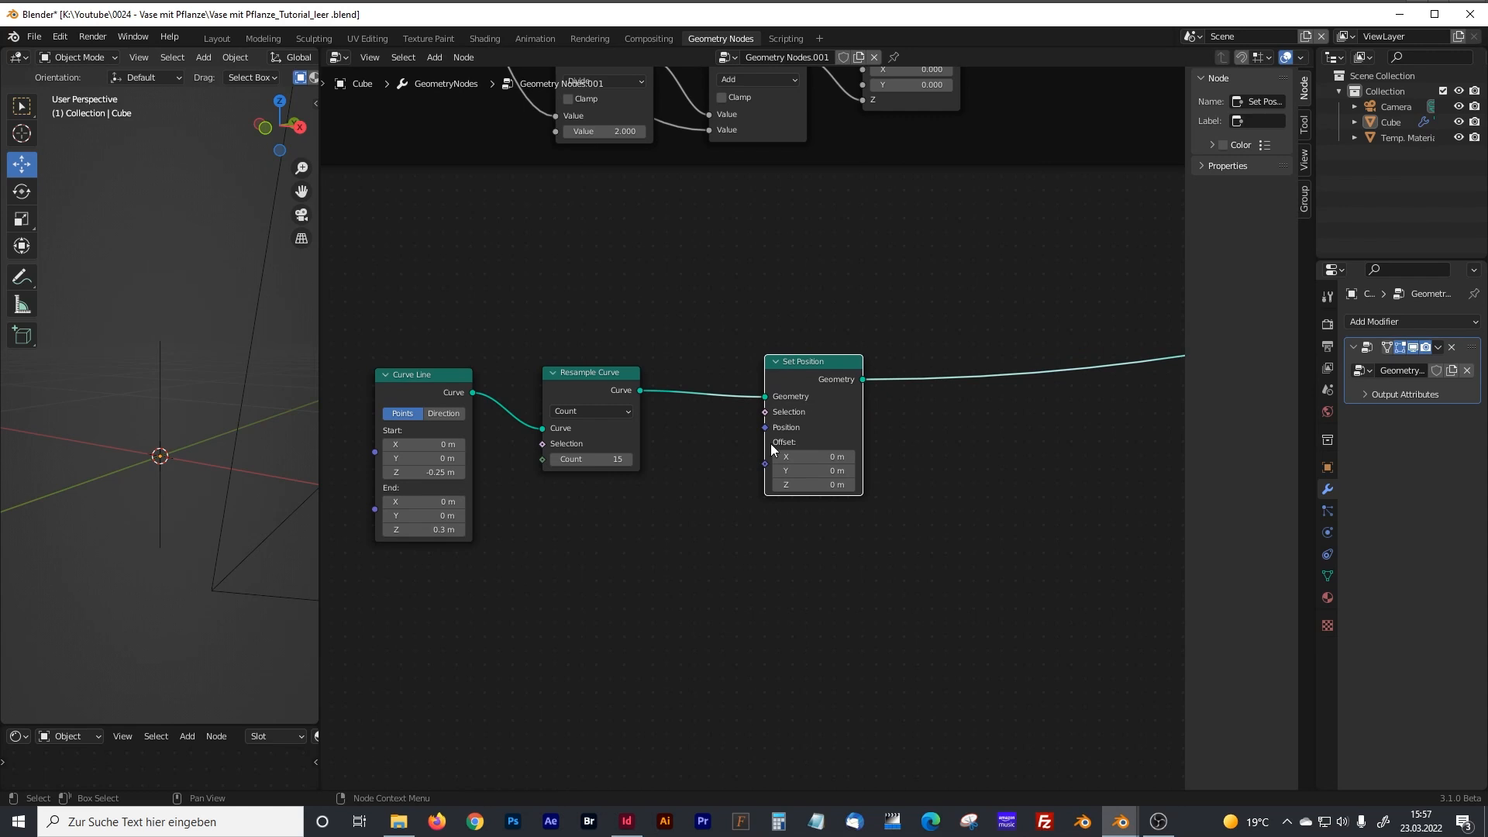
Add a Noise Texture node in the free space below the Curve Line node.
{"action": "middle_click_drag", "start_coordinate": [676, 577], "coordinate": [858, 441]}
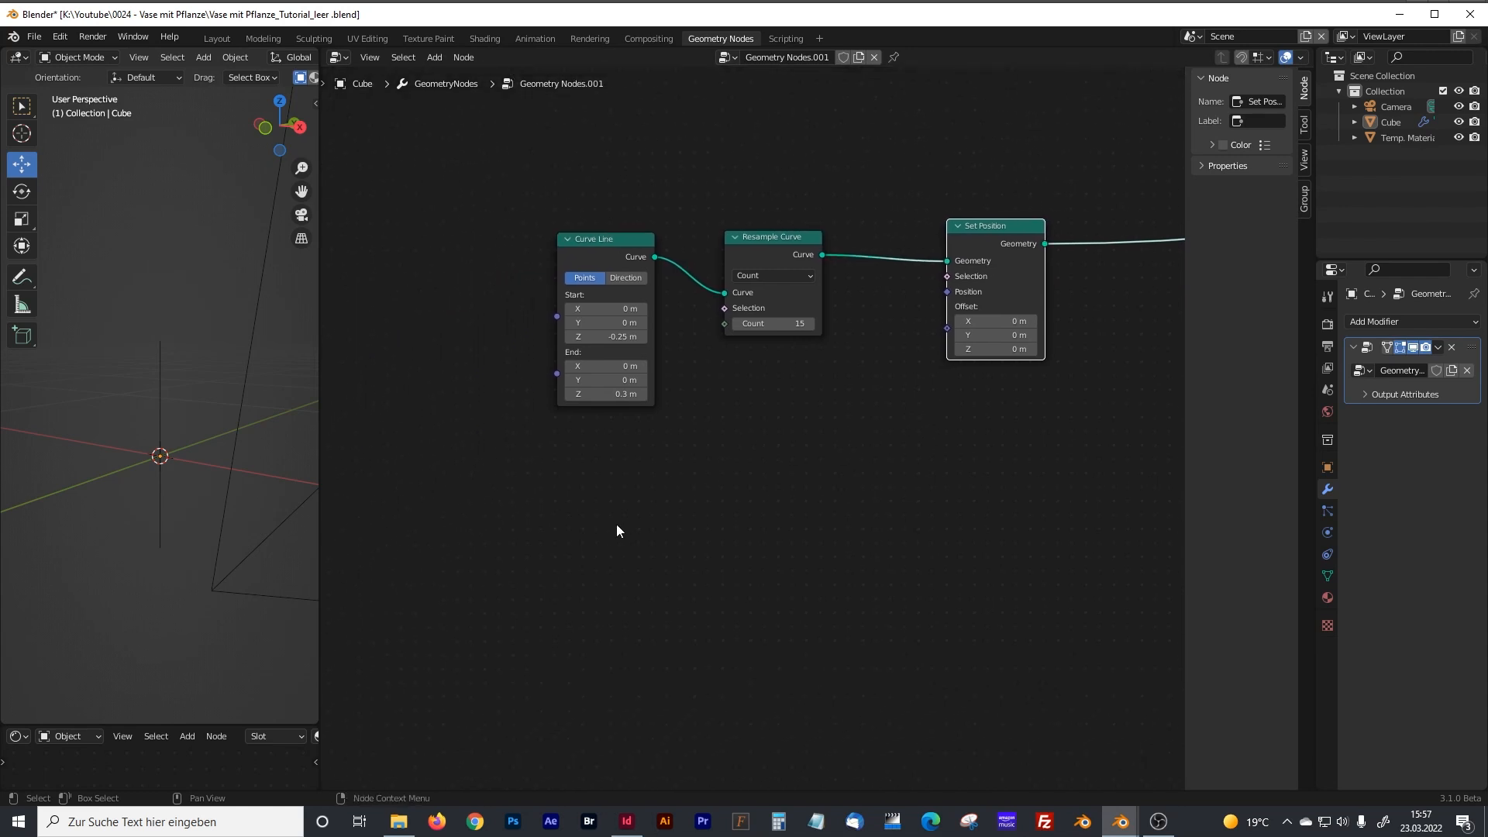
{"action": "middle_click_drag", "start_coordinate": [619, 535], "coordinate": [616, 476]}
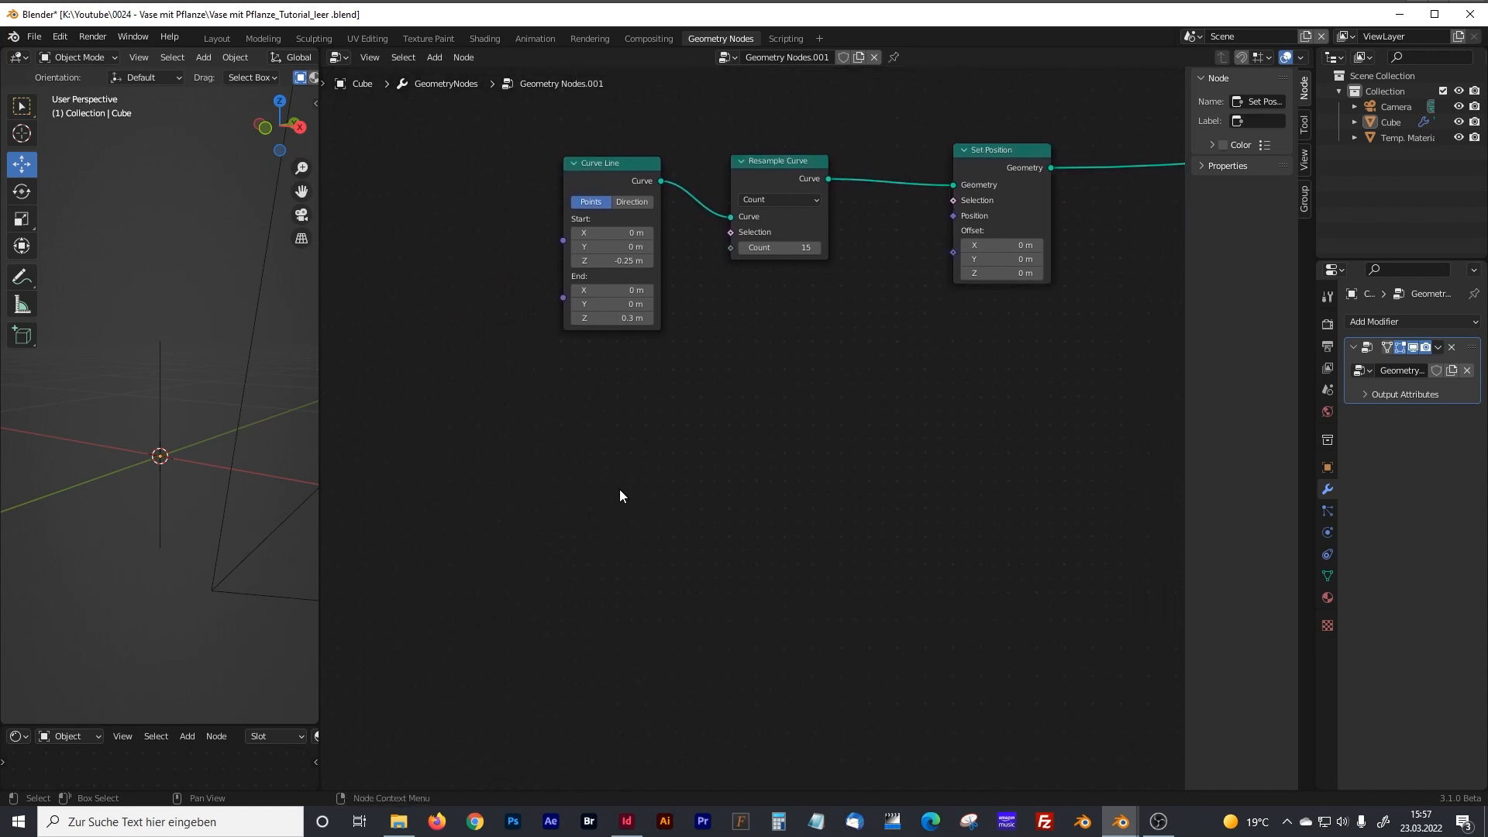
{"action": "key", "text": "shift+a"}
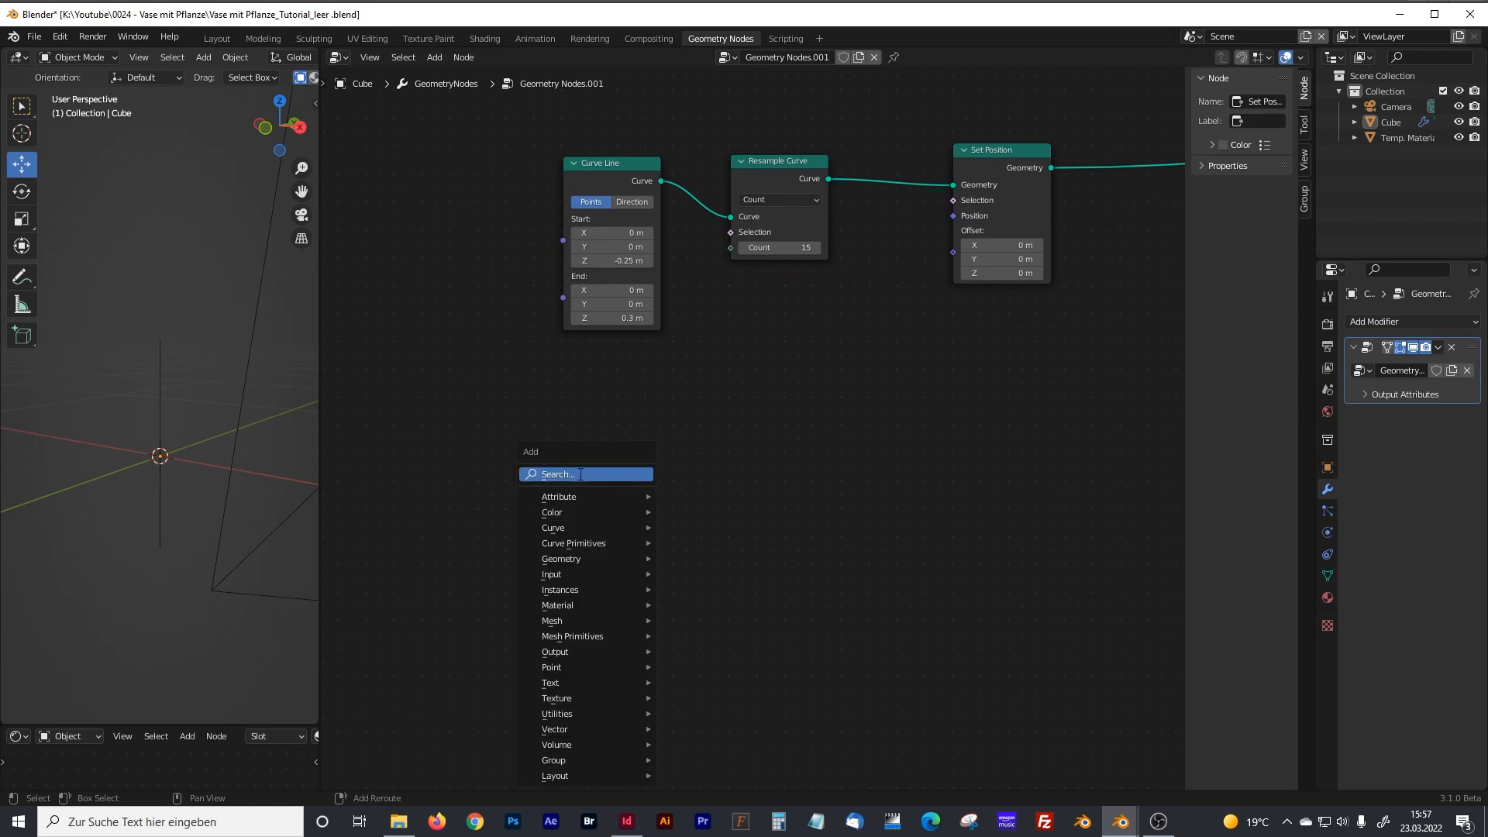
{"action": "left_click", "coordinate": [578, 472]}
{"action": "type", "text": "roise"}
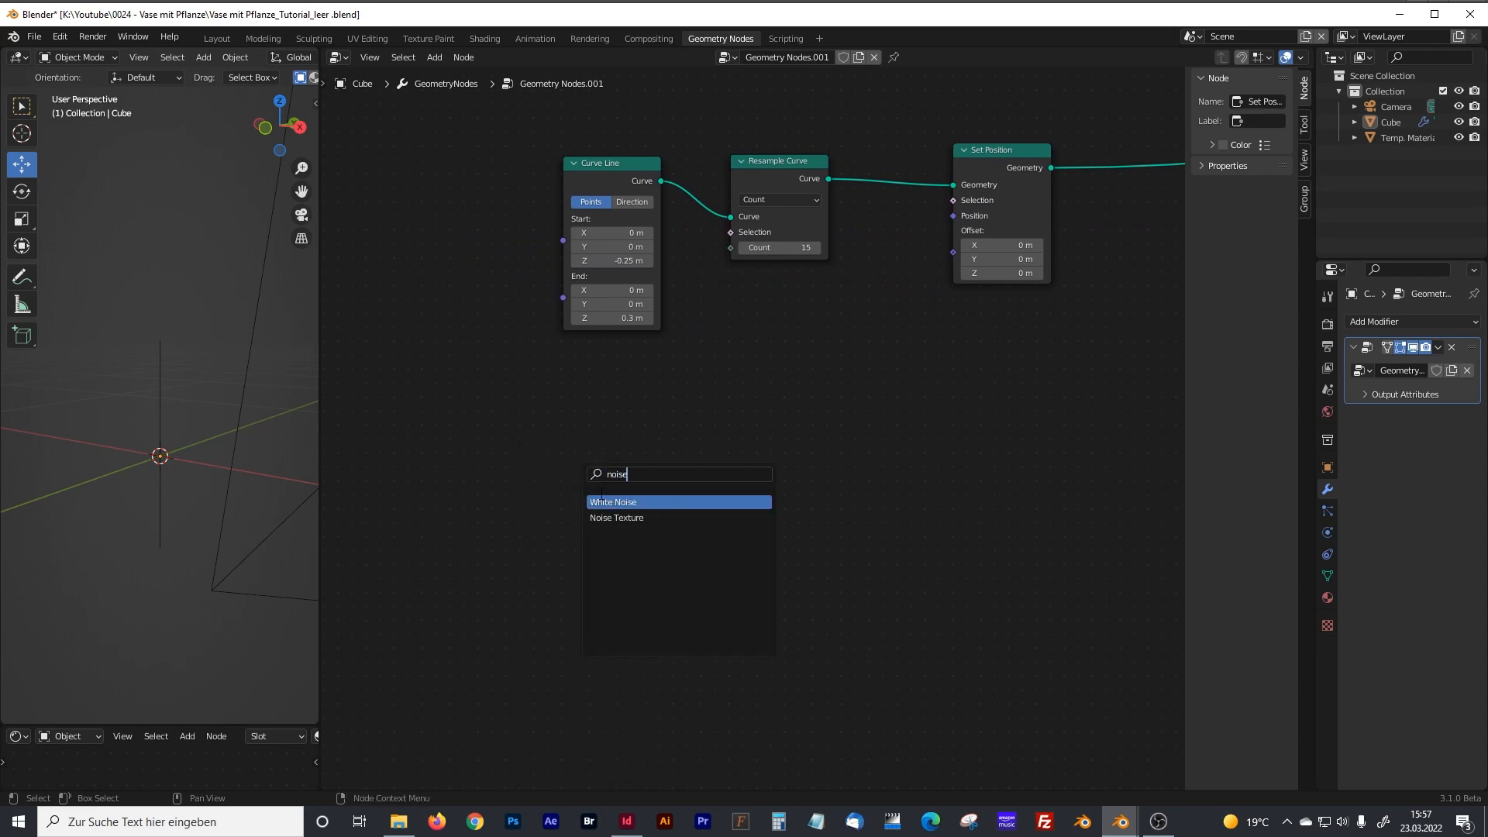
{"action": "left_click", "coordinate": [606, 518]}
{"action": "left_click", "coordinate": [527, 481]}
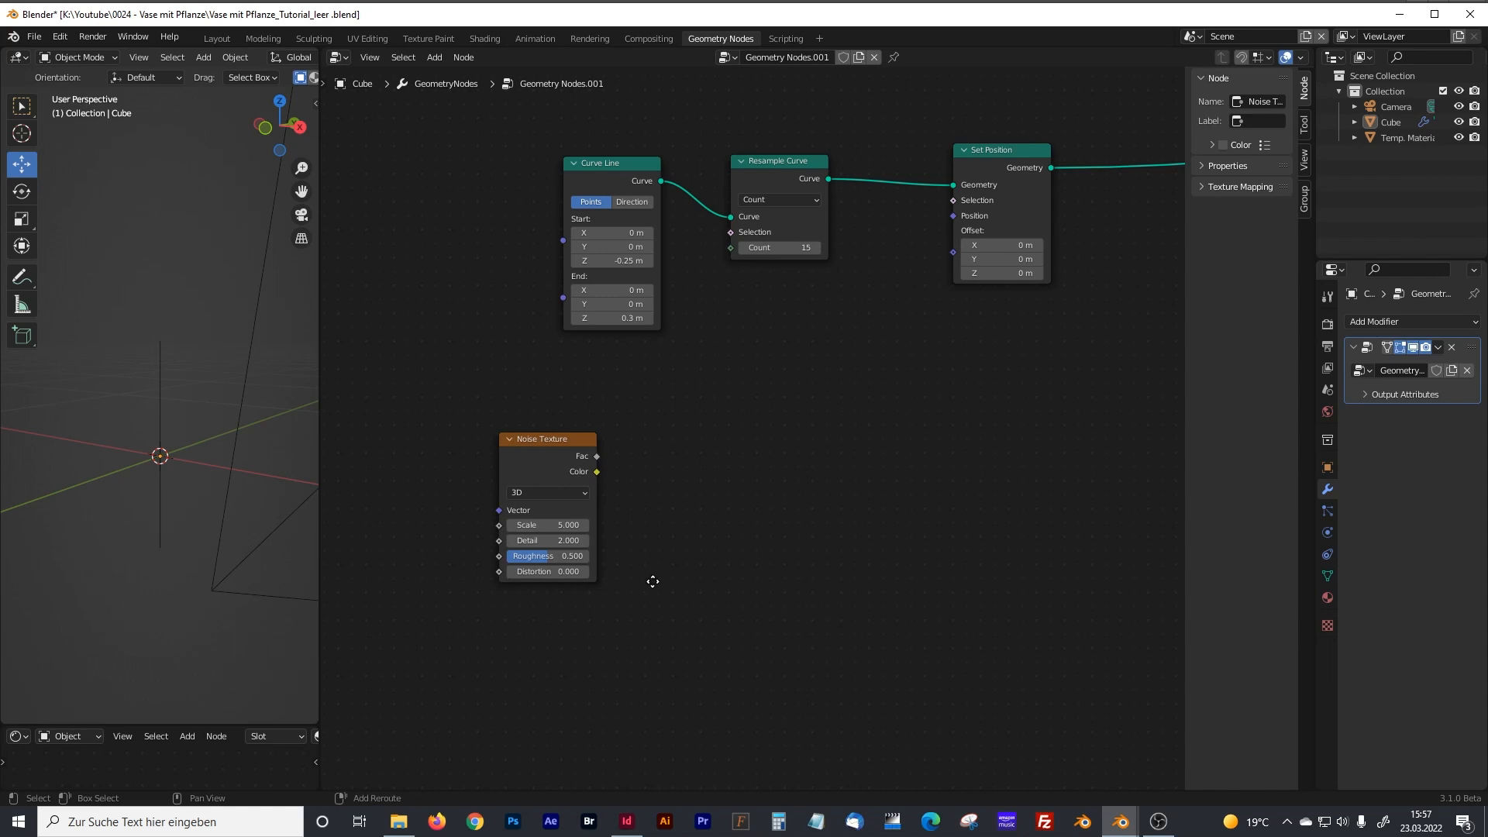
{"action": "middle_click_drag", "start_coordinate": [652, 582], "coordinate": [672, 530]}
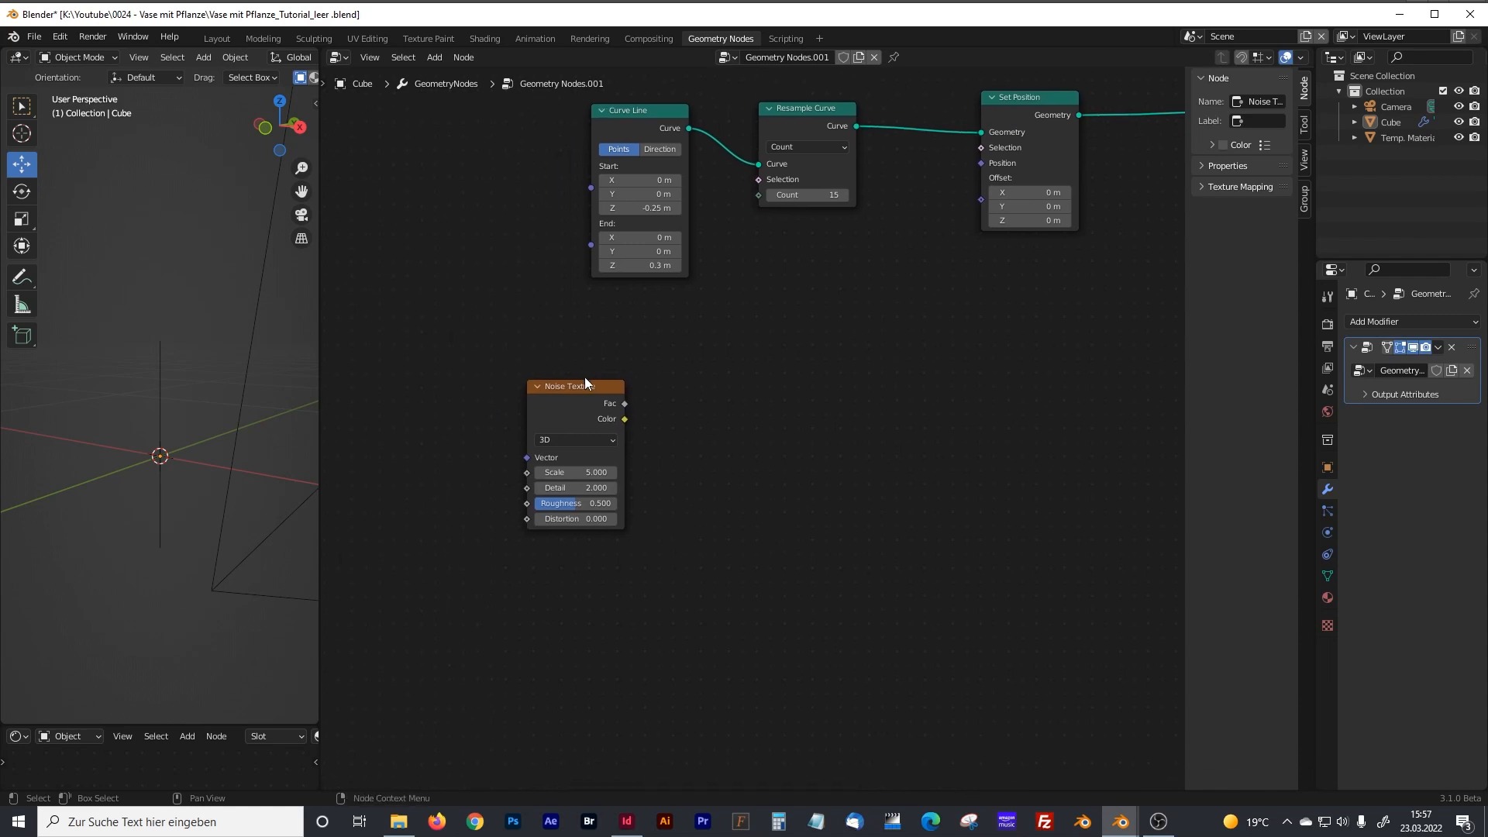
{"action": "left_click_drag", "start_coordinate": [586, 385], "coordinate": [618, 390]}
Add a Vector Math node beside the Noise Texture and set its operation to Subtract.
{"action": "key", "text": "shift+a"}
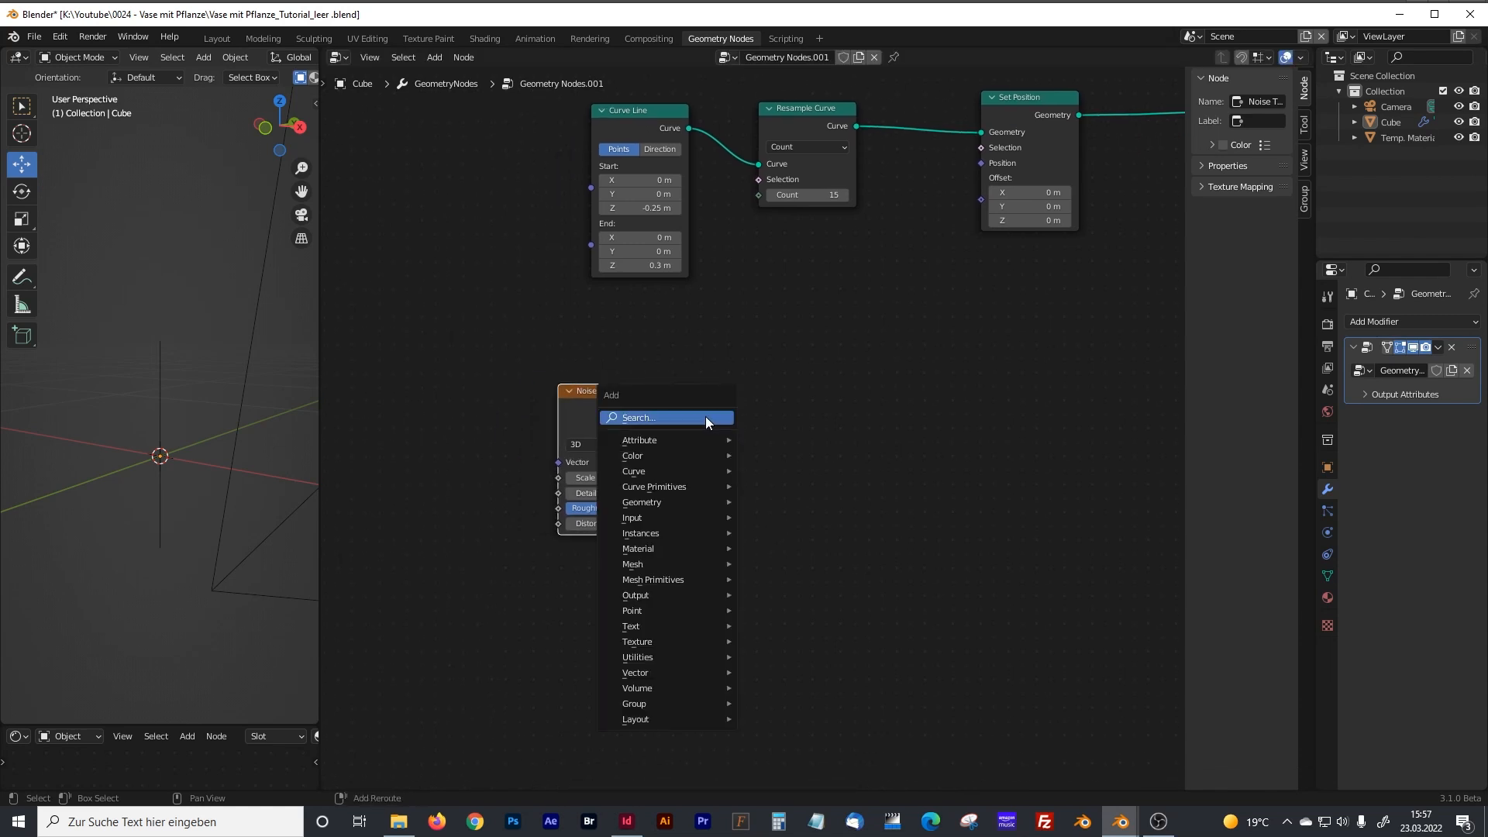
{"action": "left_click", "coordinate": [707, 417]}
{"action": "type", "text": "vect"}
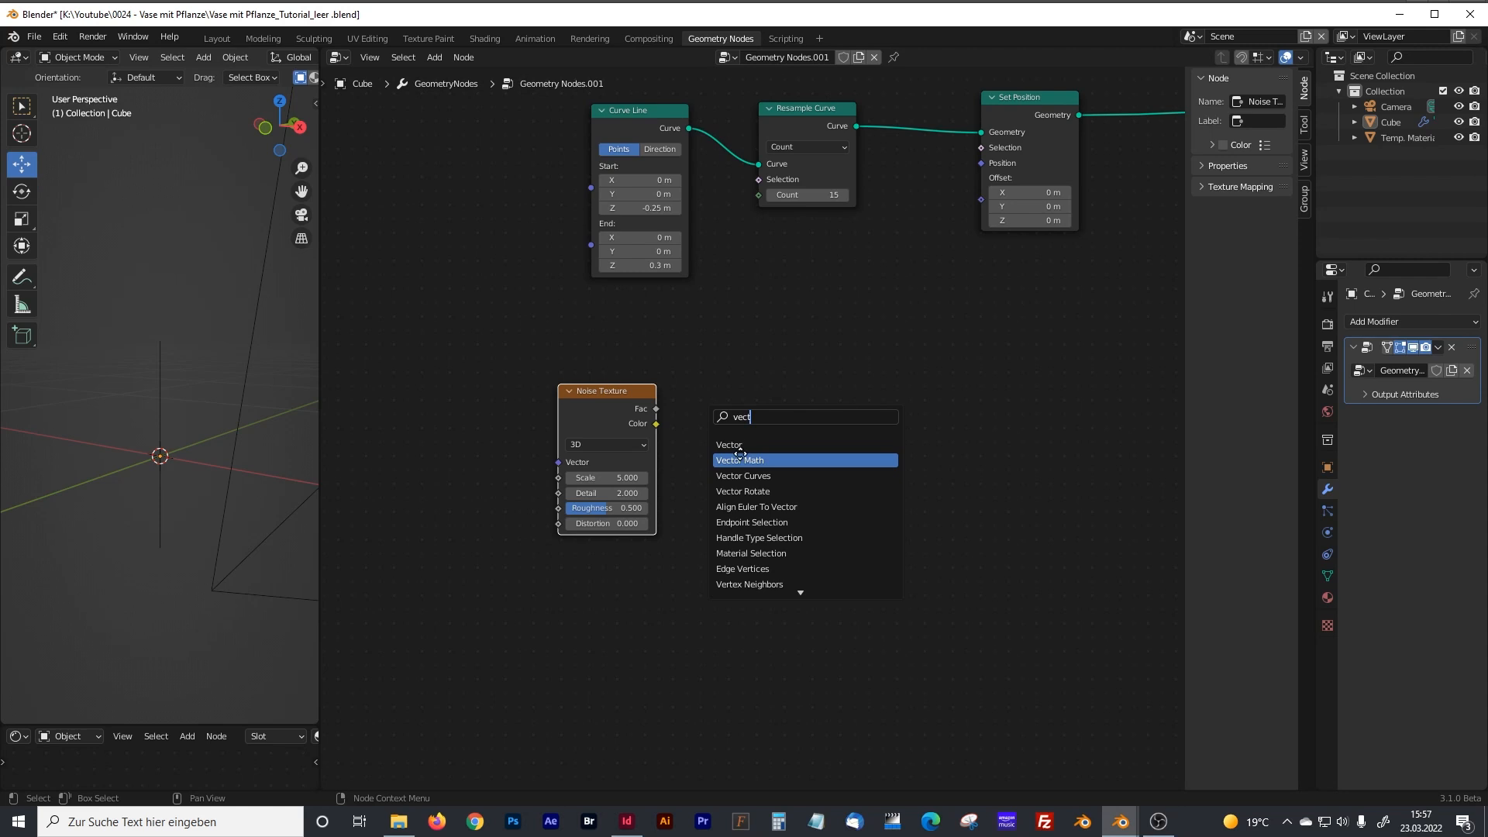
{"action": "left_click", "coordinate": [740, 461]}
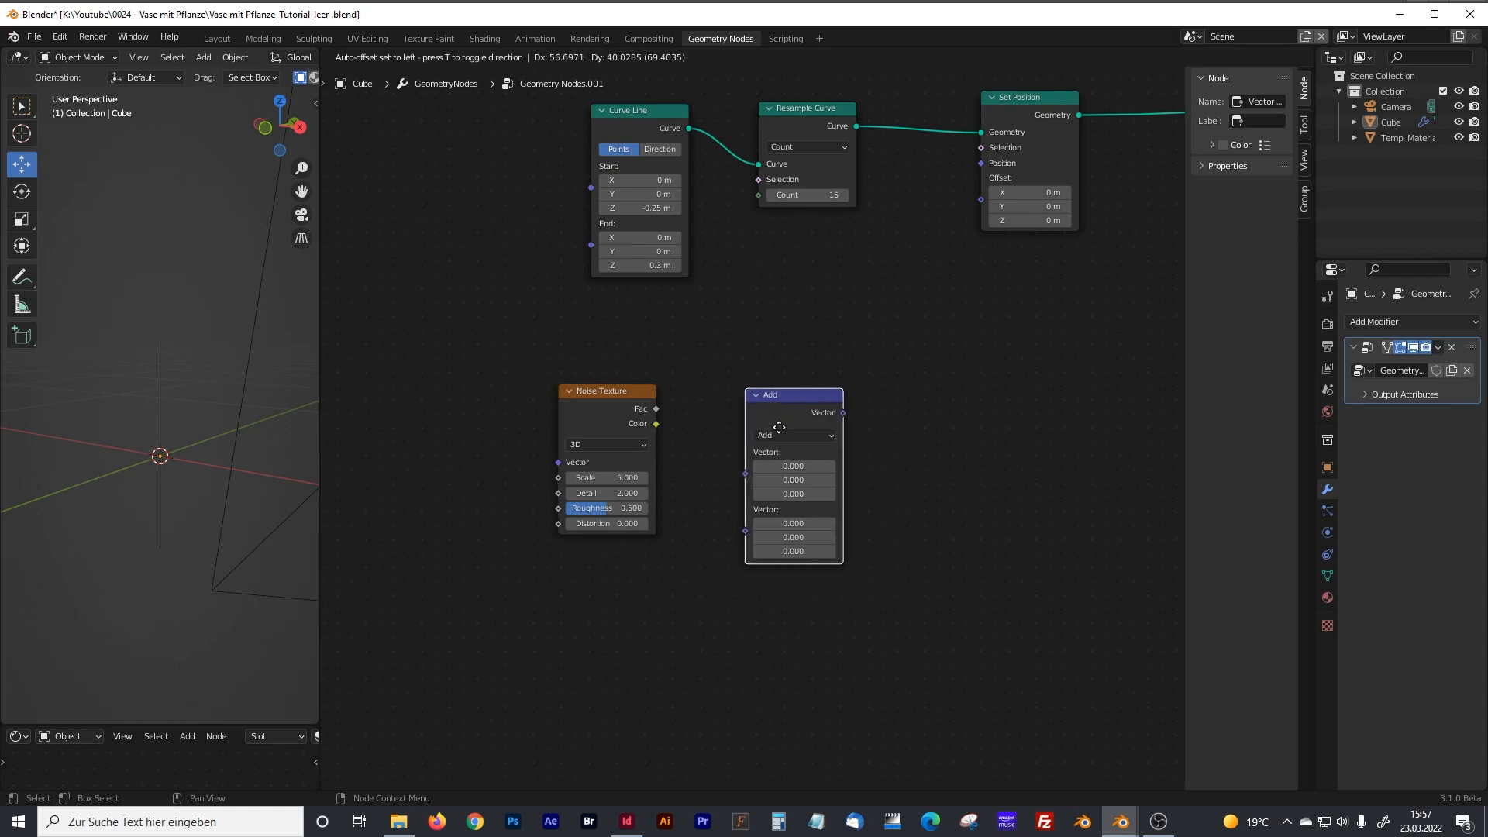
{"action": "left_click", "coordinate": [779, 426]}
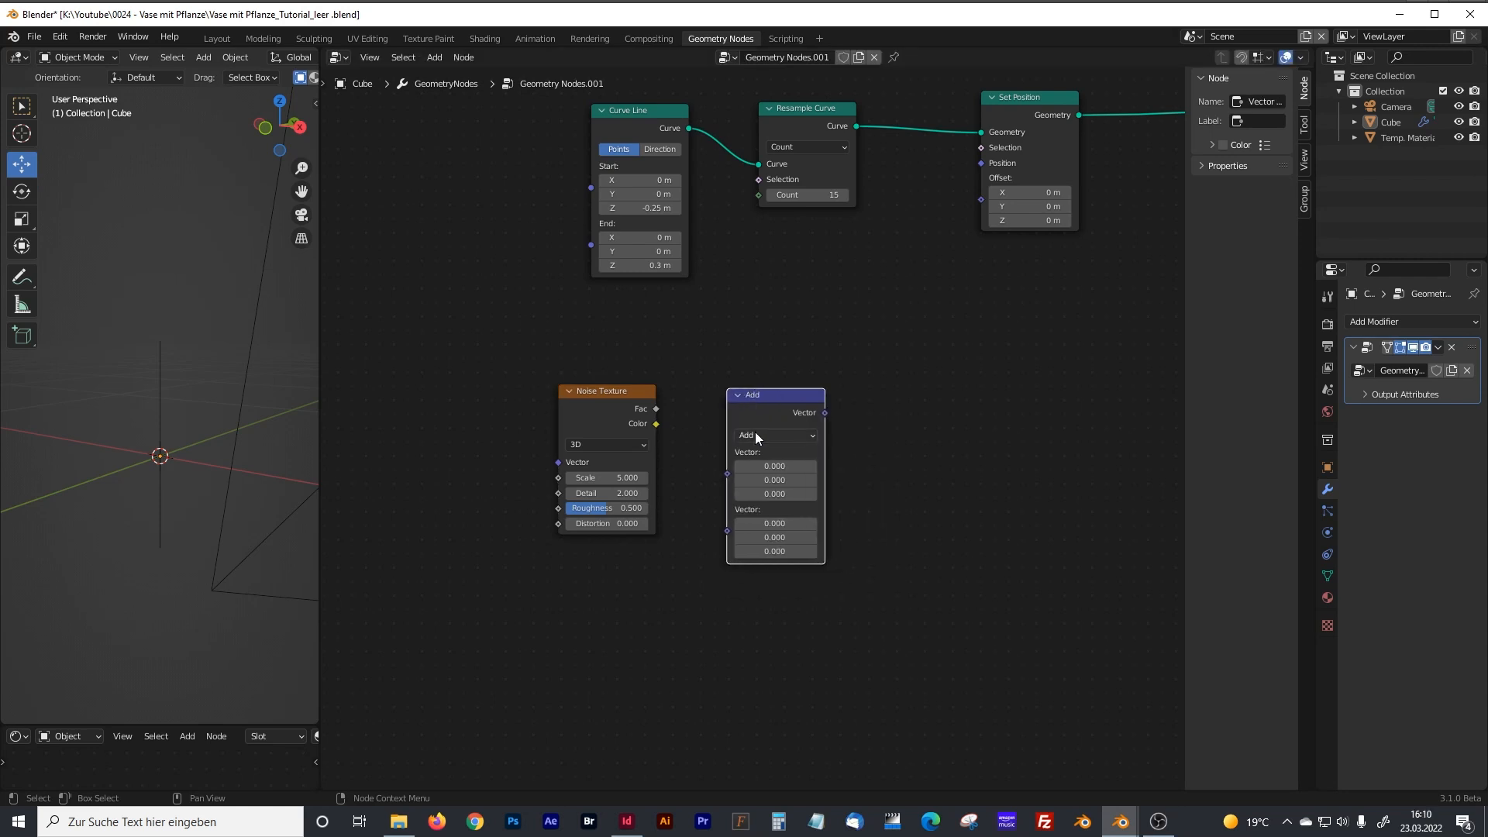
{"action": "left_click_drag", "start_coordinate": [771, 393], "coordinate": [767, 392]}
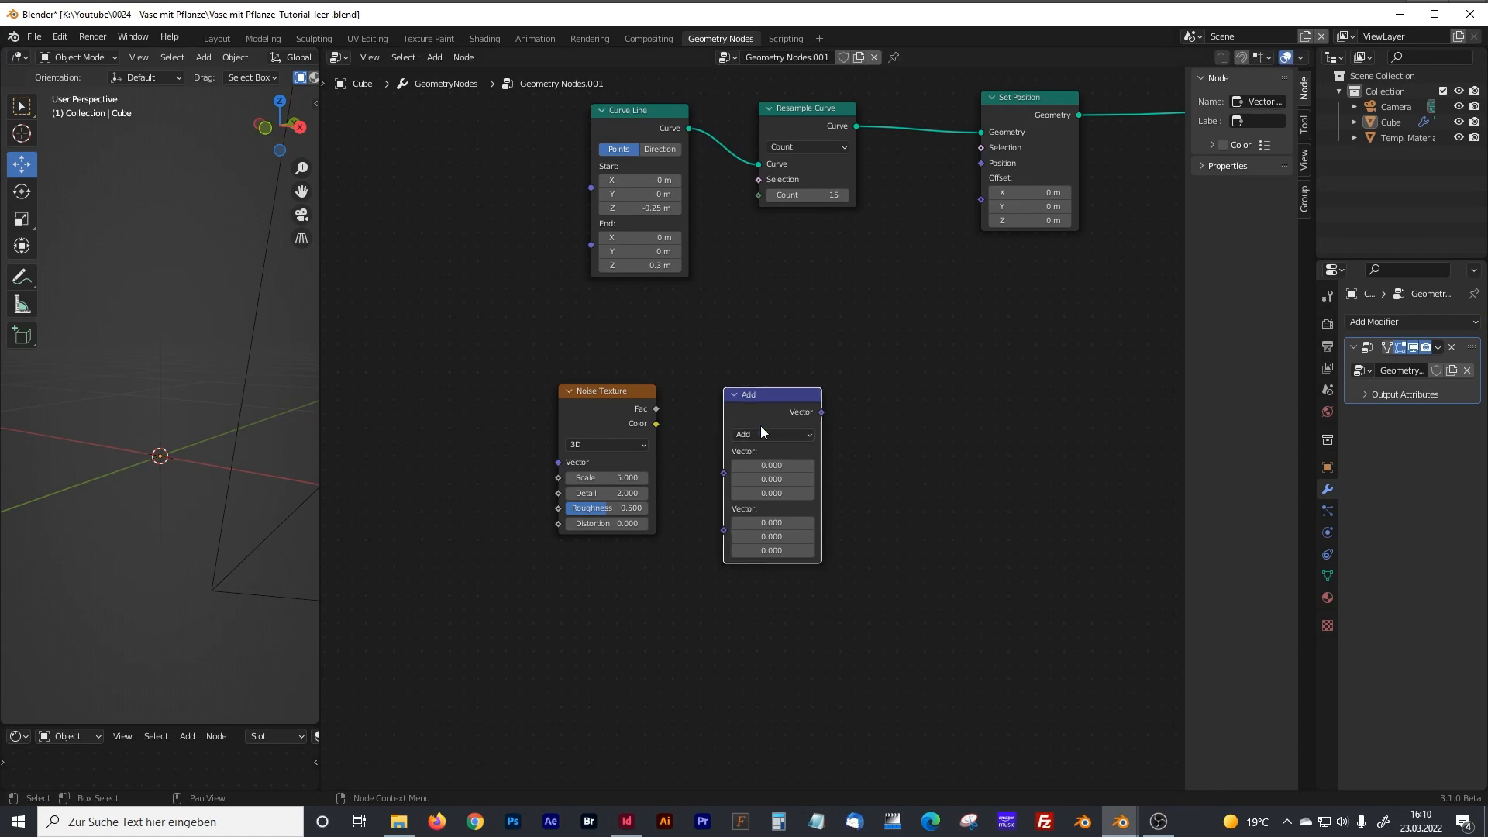
{"action": "left_click", "coordinate": [760, 438]}
{"action": "left_click", "coordinate": [751, 466]}
{"action": "middle_click_drag", "start_coordinate": [897, 499], "coordinate": [854, 486]}
Duplicate the Subtract node, set the copy to Multiply, and move the Subtract node closer to the Noise Texture.
{"action": "left_click", "coordinate": [733, 421]}
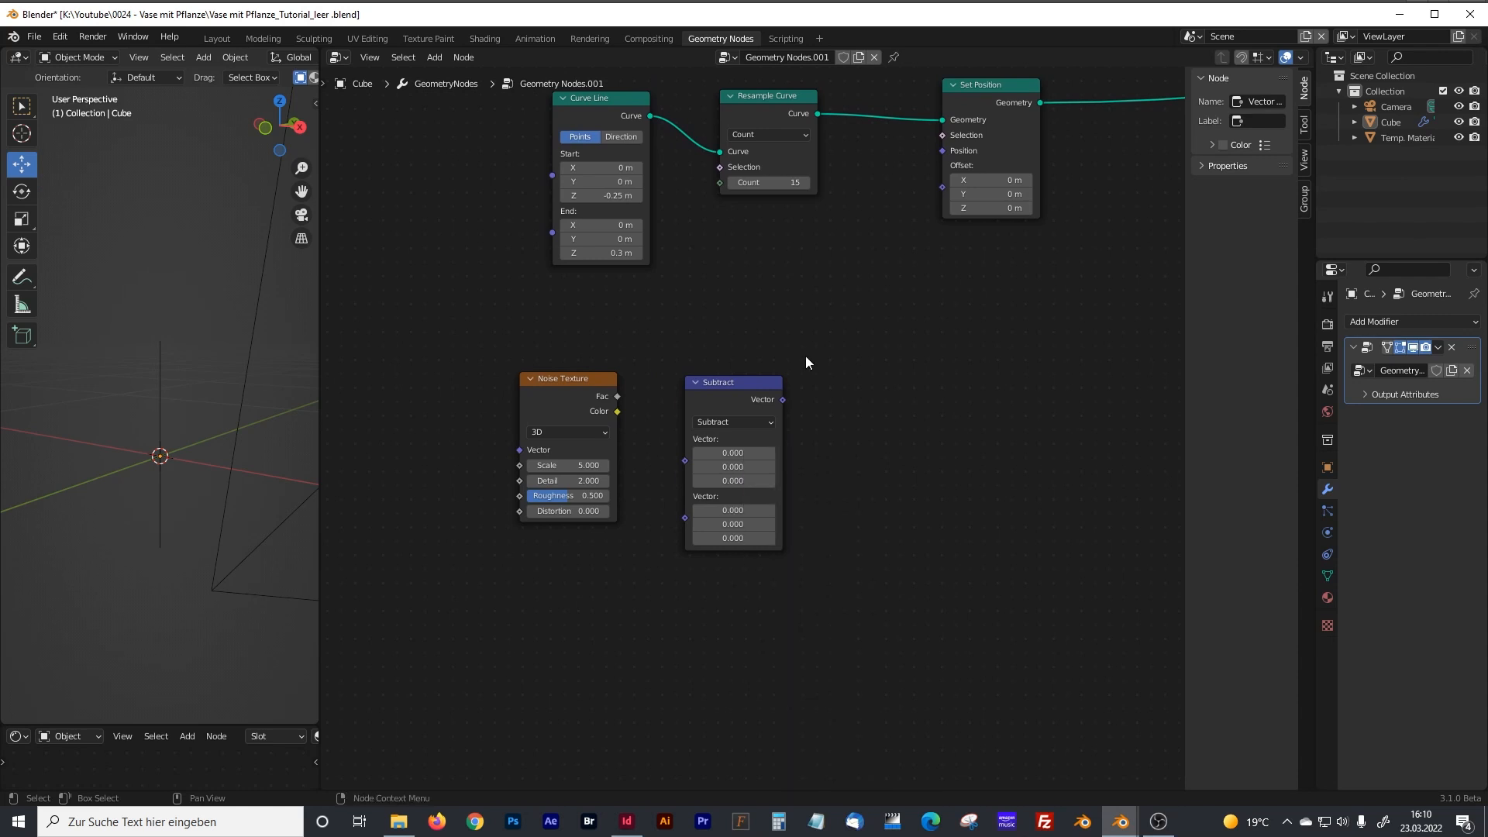
{"action": "key", "text": "shift+d"}
{"action": "left_click", "coordinate": [899, 471]}
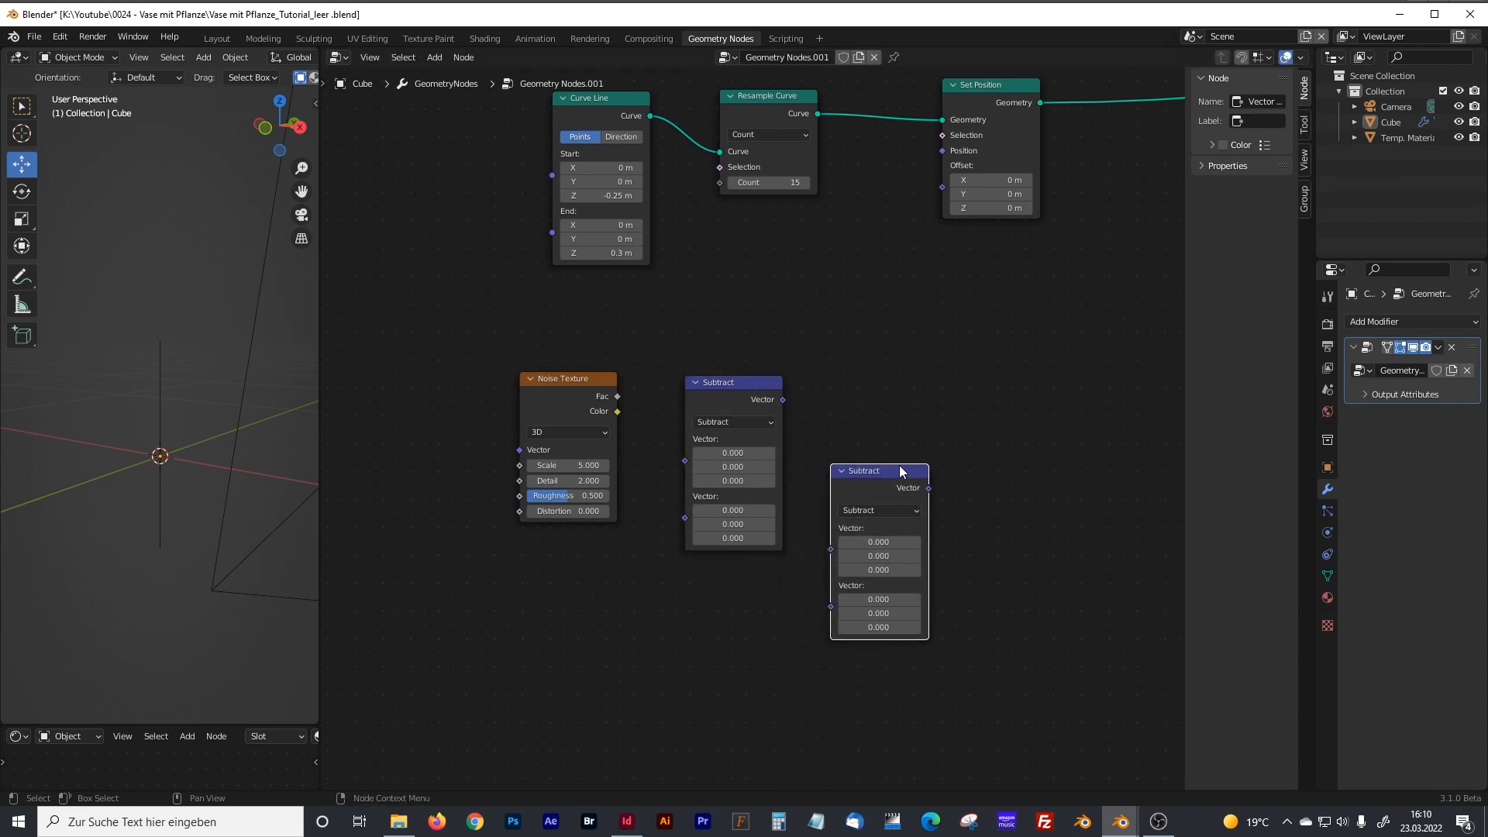
{"action": "left_click", "coordinate": [879, 510]}
{"action": "left_click", "coordinate": [871, 555]}
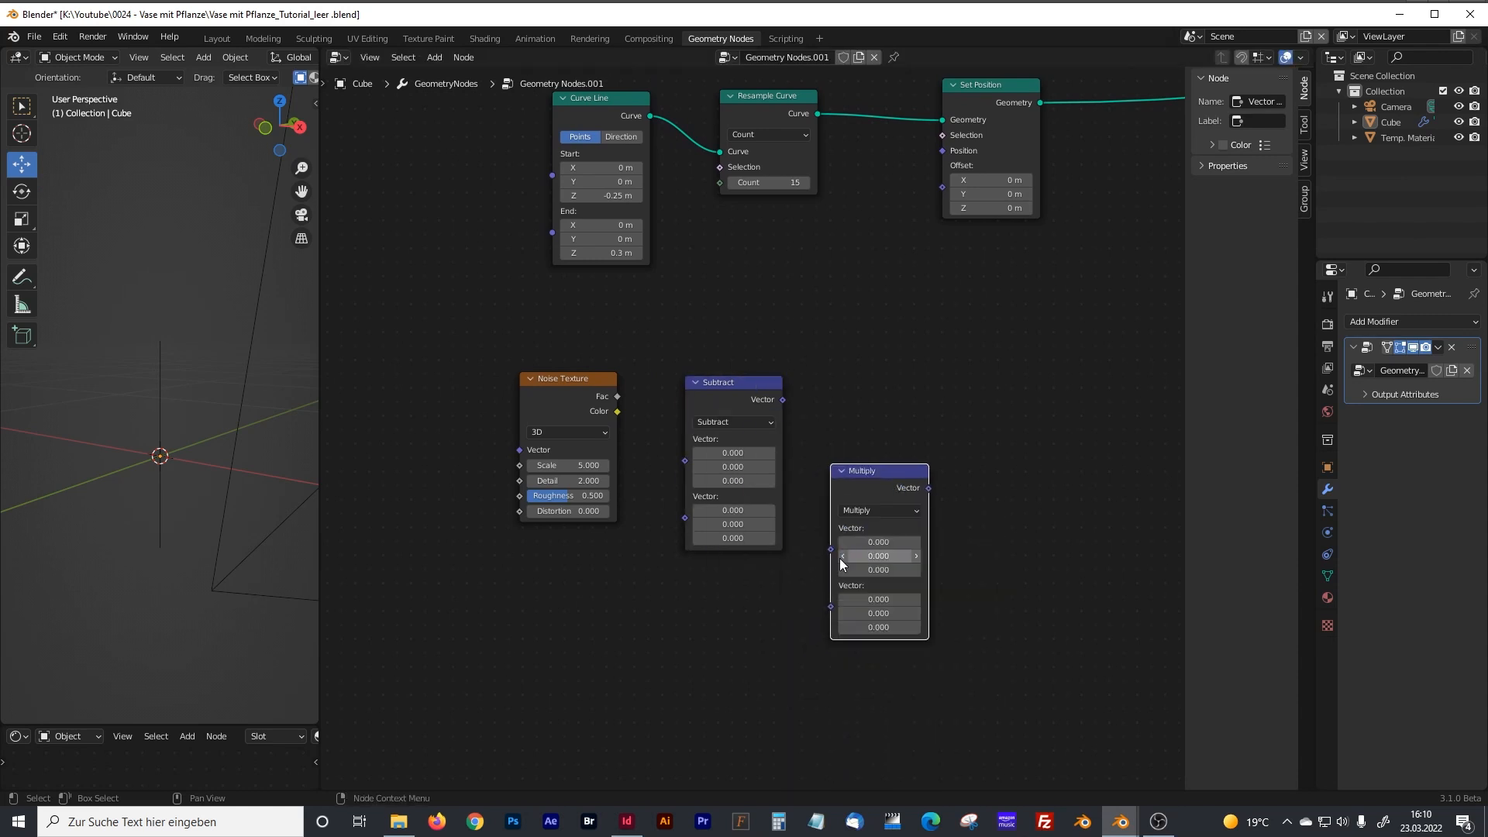
{"action": "left_click_drag", "start_coordinate": [726, 378], "coordinate": [706, 374]}
{"action": "left_click", "coordinate": [870, 472]}
{"action": "left_click", "coordinate": [667, 587]}
Add a Spline Parameter node below the Noise Texture and Subtract nodes.
{"action": "key", "text": "shift+a"}
{"action": "left_click", "coordinate": [603, 487]}
{"action": "type", "text": "splinbe"}
{"action": "key", "text": "BackSpace"}
{"action": "key", "text": "BackSpace"}
{"action": "type", "text": "ne"}
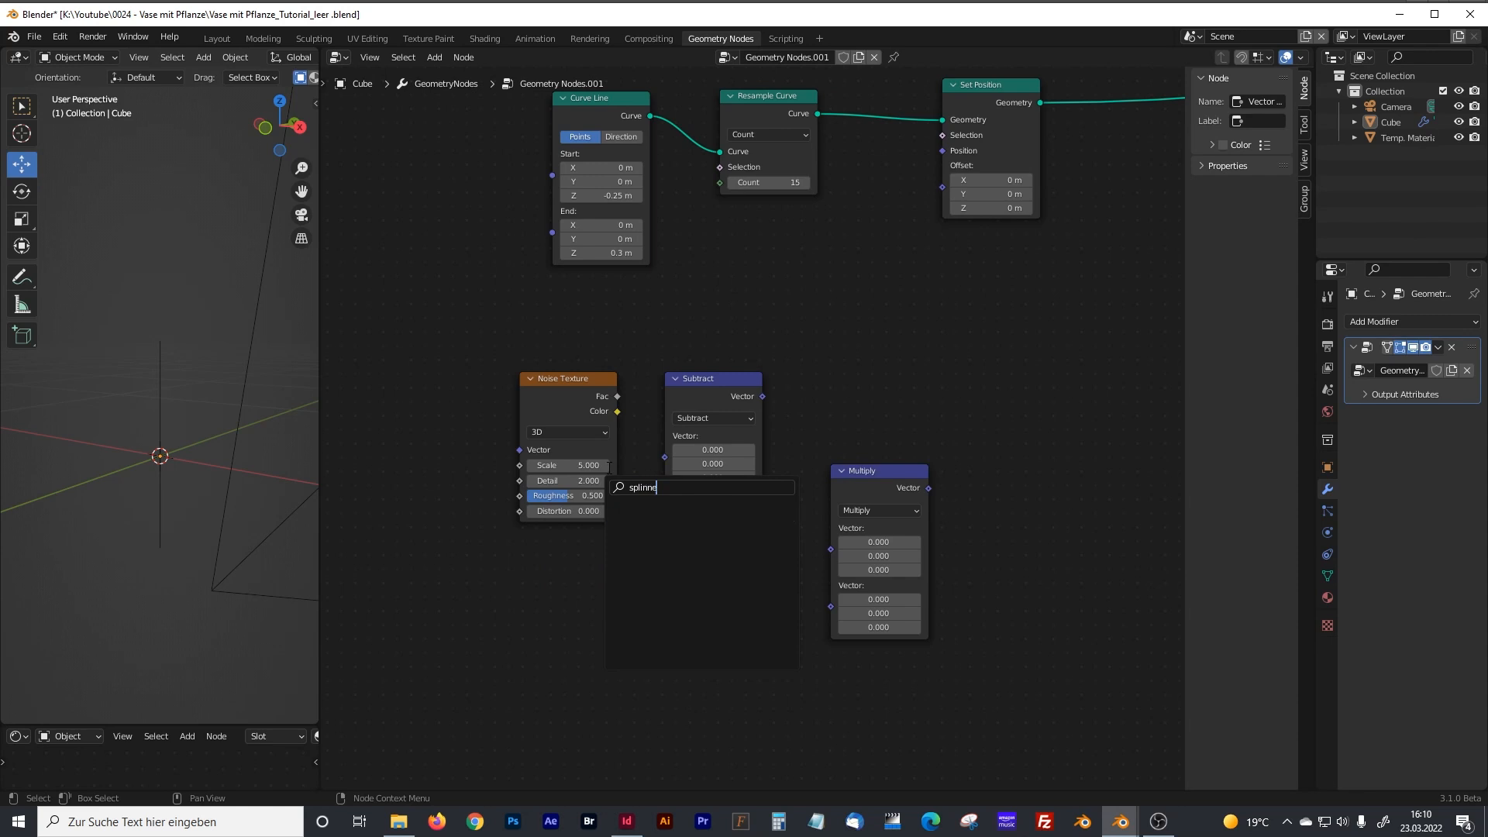
{"action": "key", "text": "BackSpace"}
{"action": "key", "text": "BackSpace"}
{"action": "type", "text": "e"}
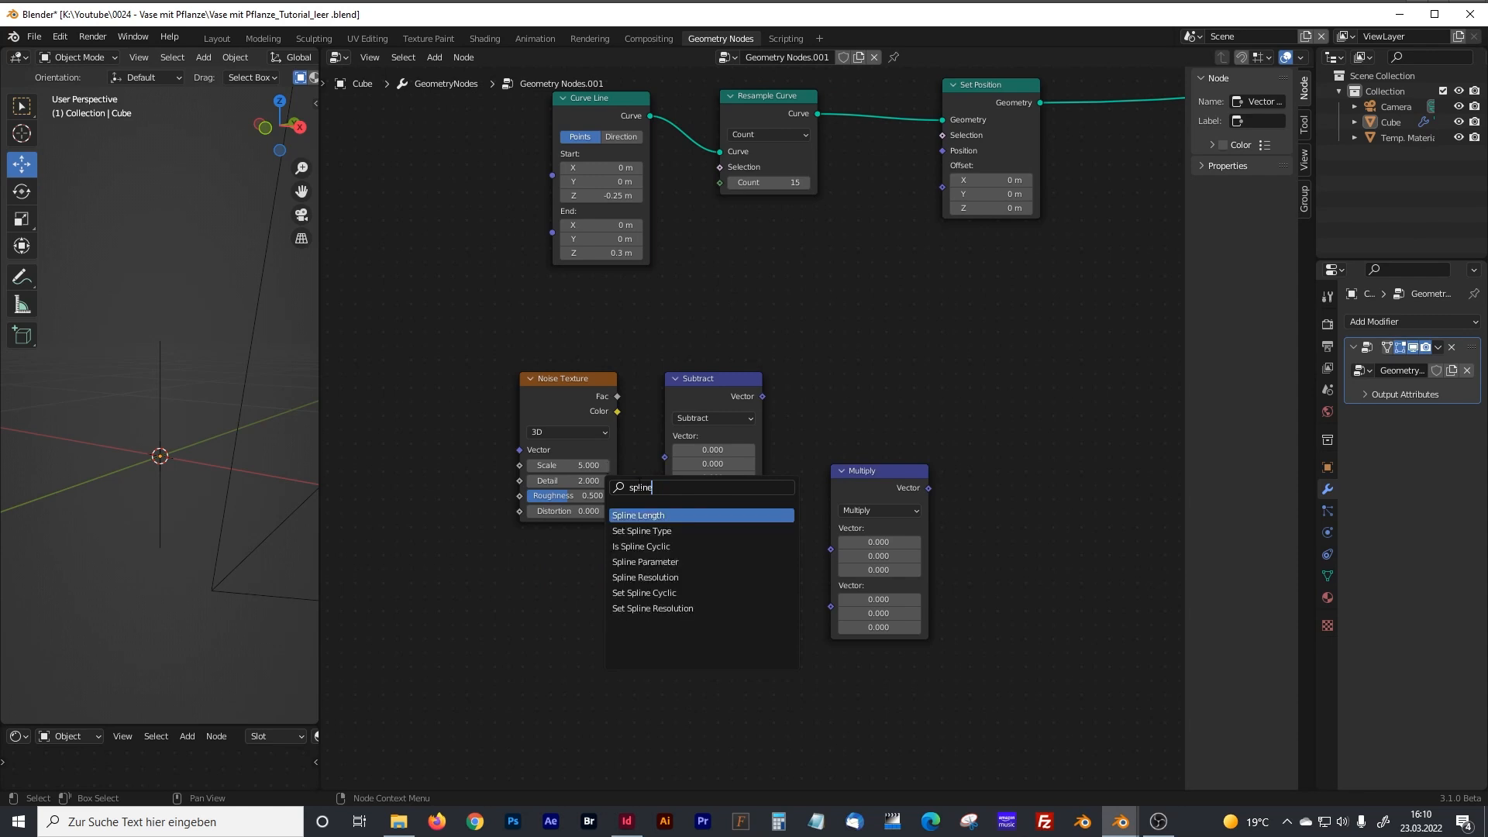
{"action": "key", "text": "Down"}
{"action": "key", "text": "Down"}
{"action": "key", "text": "Down"}
{"action": "key", "text": "Return"}
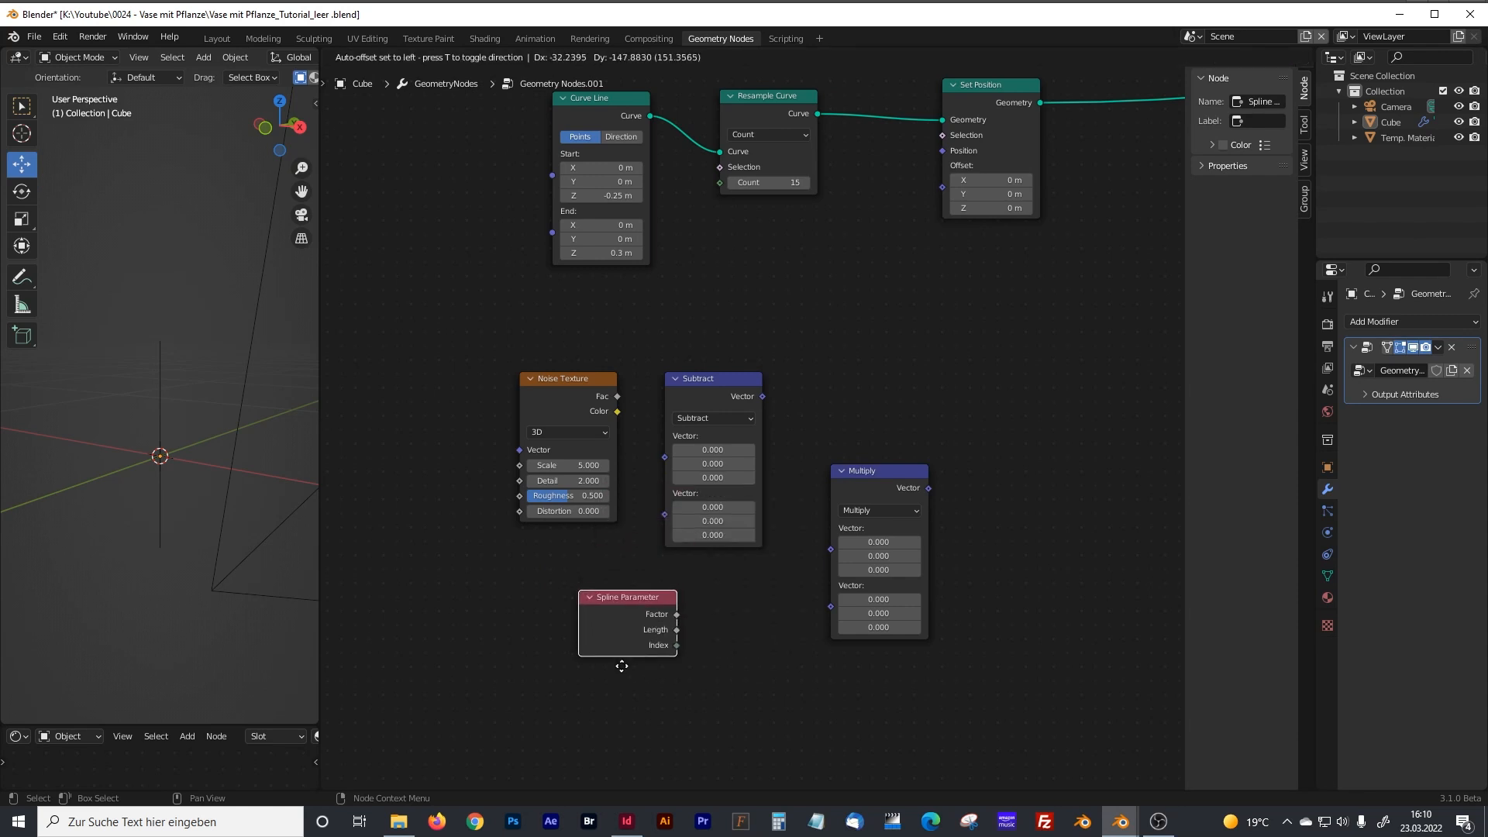
{"action": "left_click", "coordinate": [621, 666]}
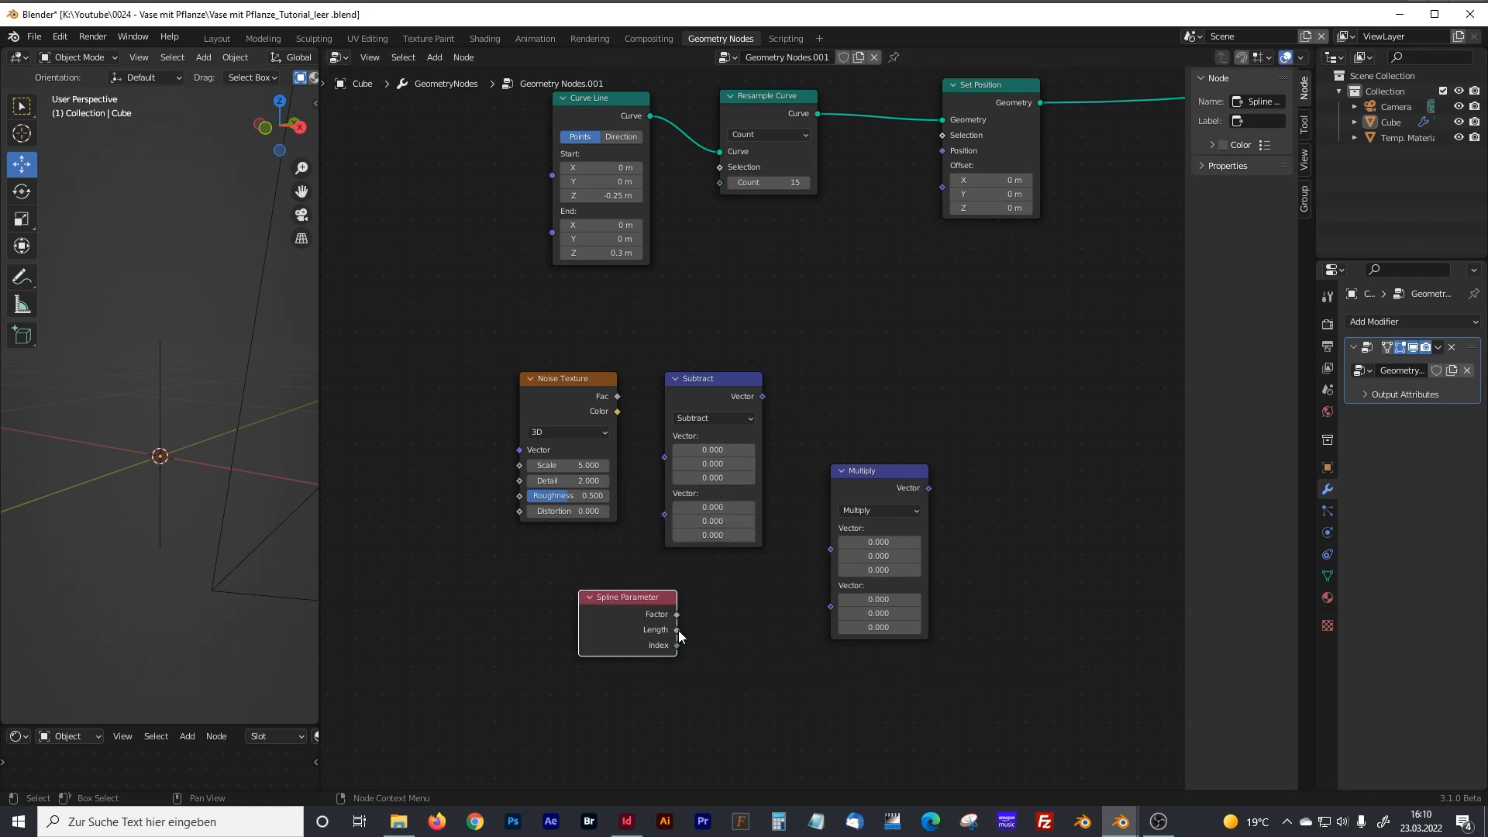
Link Spline Parameter's Length to Multiply's second vector, and chain the Noise Texture's Color through Subtract into Multiply's first vector.
{"action": "left_click_drag", "start_coordinate": [676, 629], "coordinate": [830, 607]}
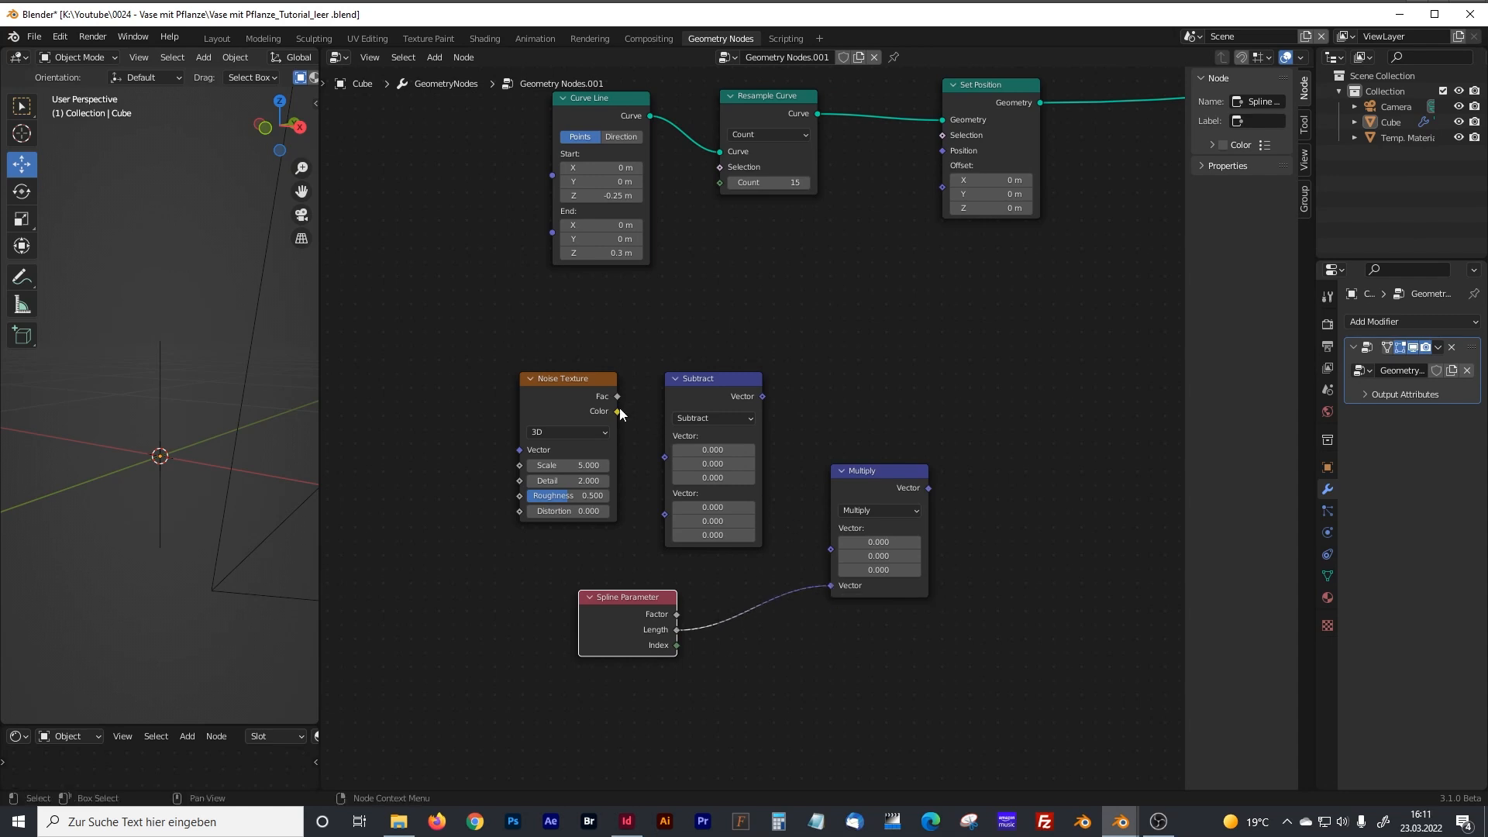
{"action": "left_click_drag", "start_coordinate": [618, 411], "coordinate": [663, 457]}
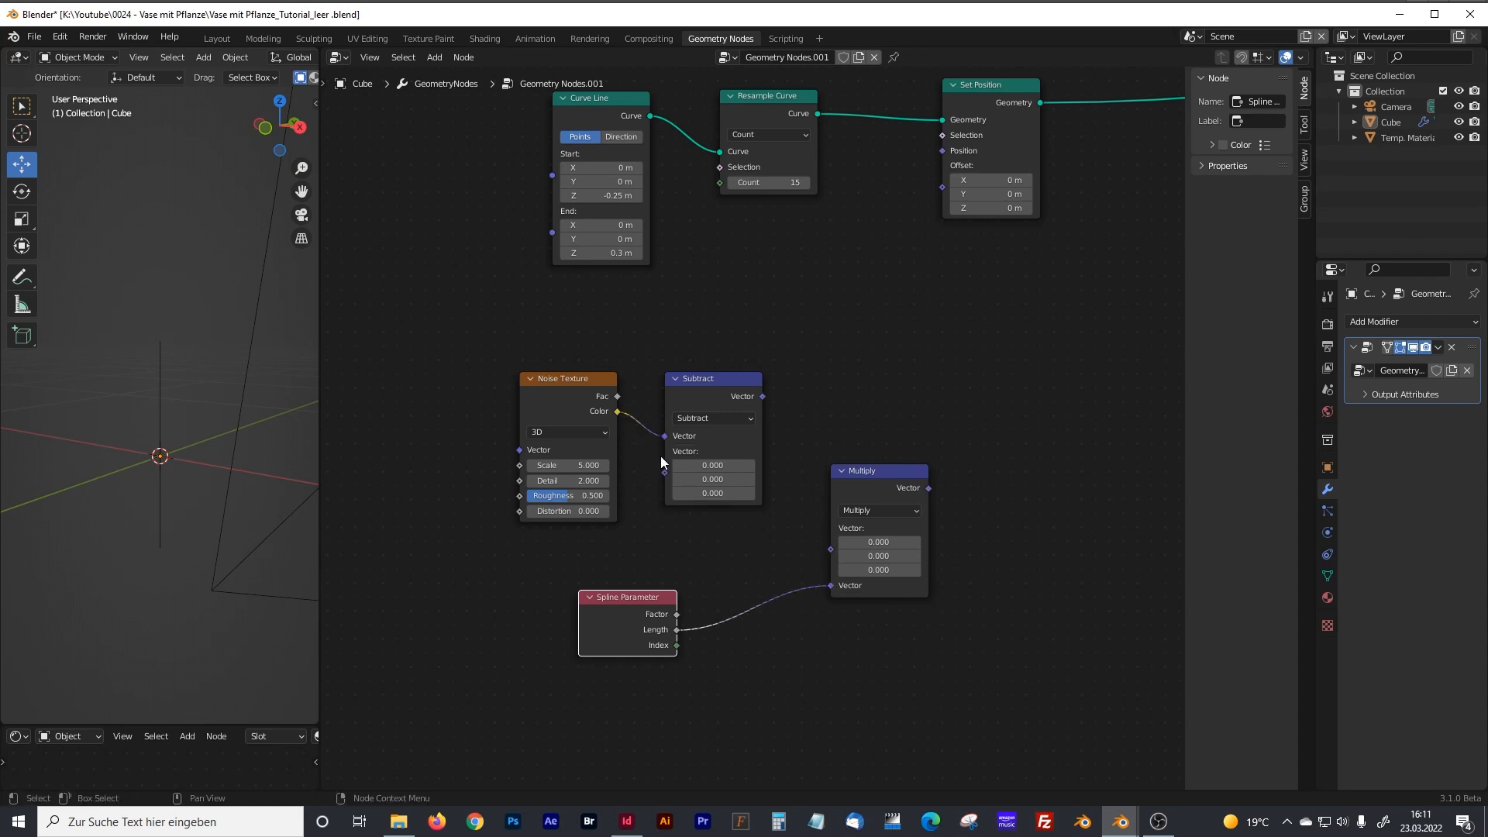
{"action": "left_click_drag", "start_coordinate": [763, 397], "coordinate": [786, 442]}
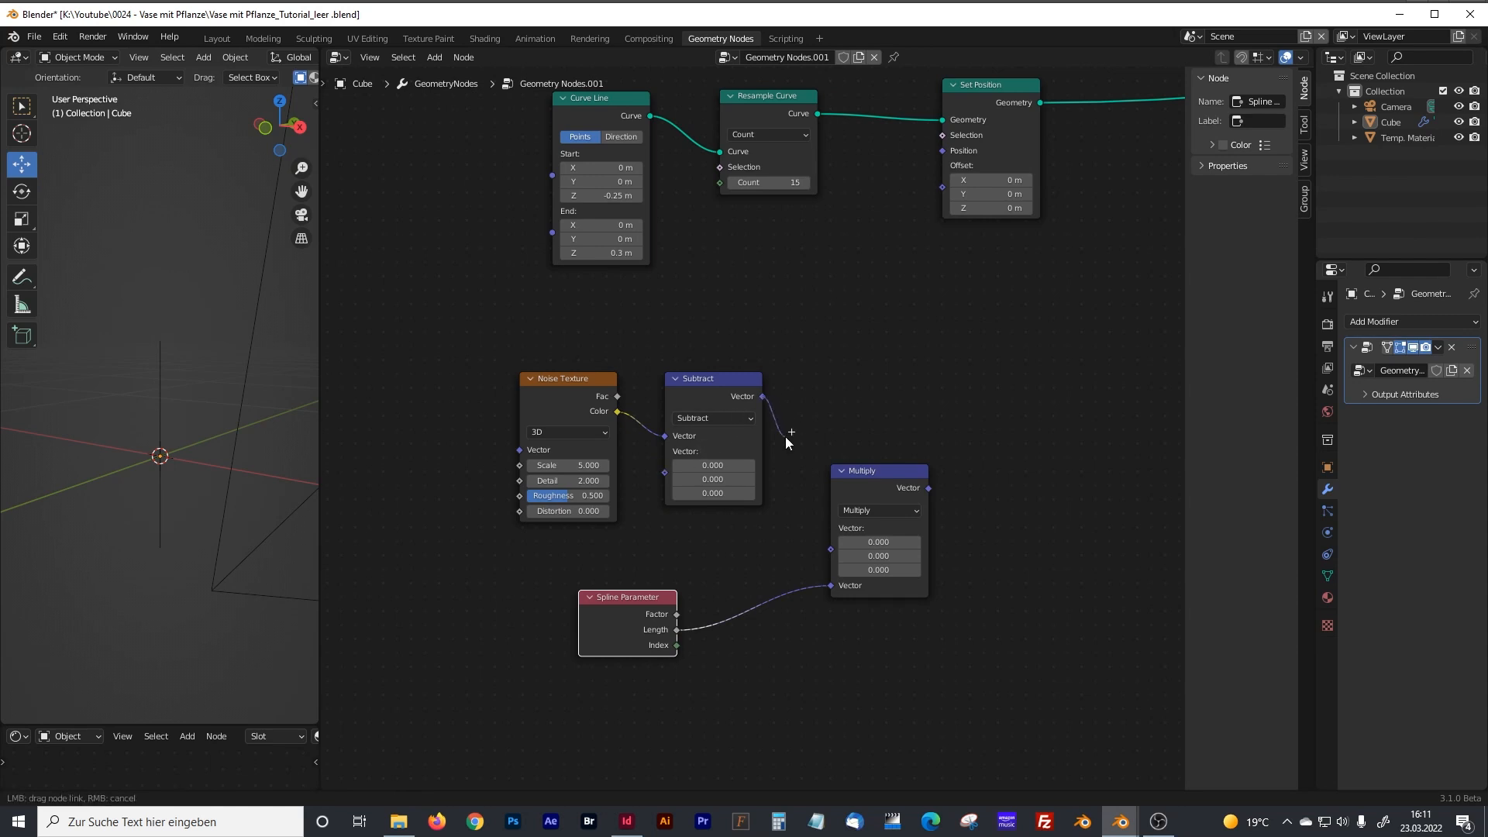
{"action": "left_click_drag", "start_coordinate": [785, 498], "coordinate": [831, 549]}
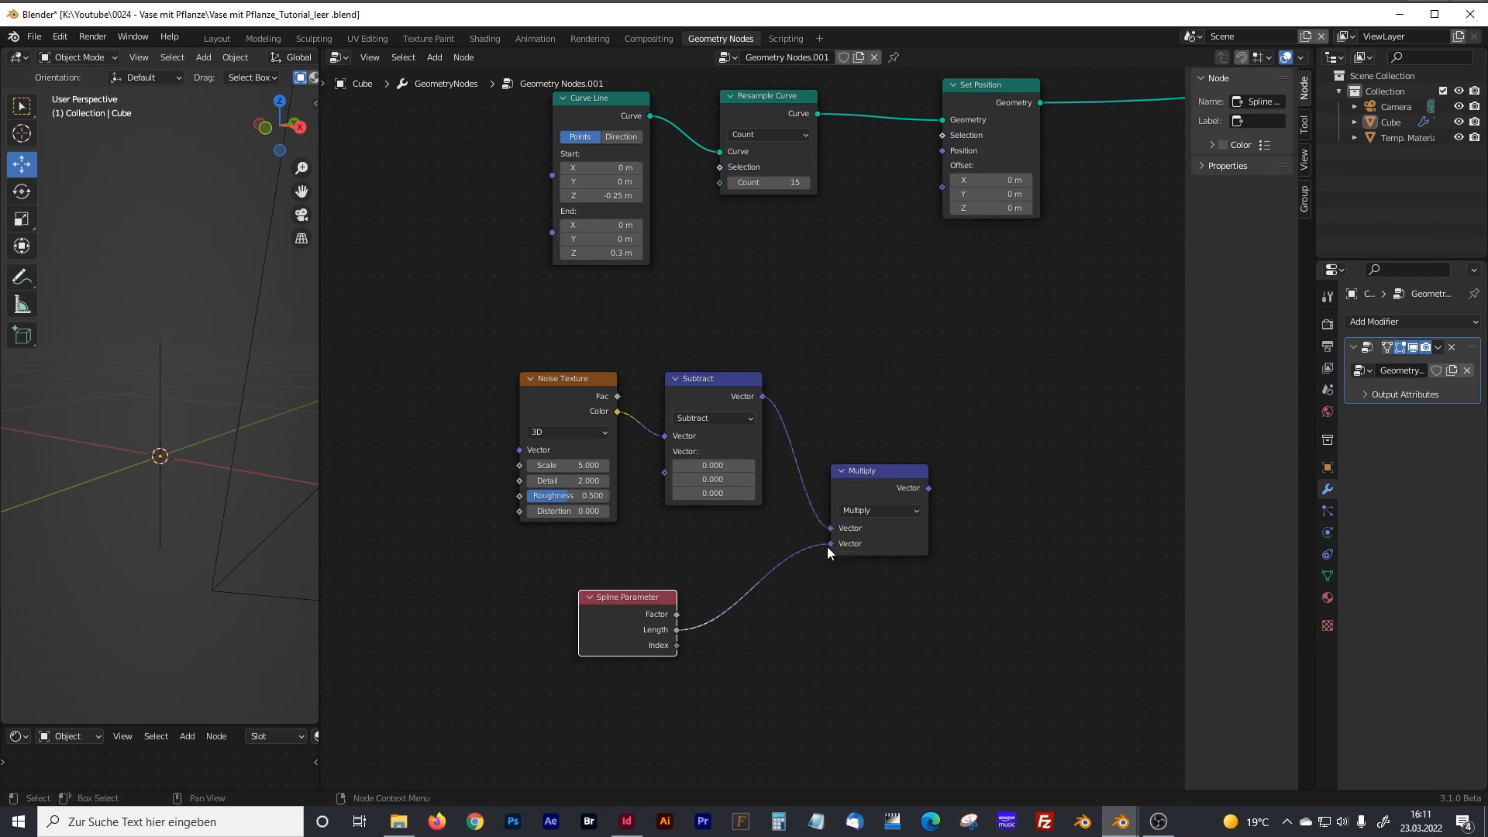
Switch the Noise Texture to 4D and set its scale to 0.11.
{"action": "left_click", "coordinate": [590, 466]}
{"action": "left_click", "coordinate": [558, 431]}
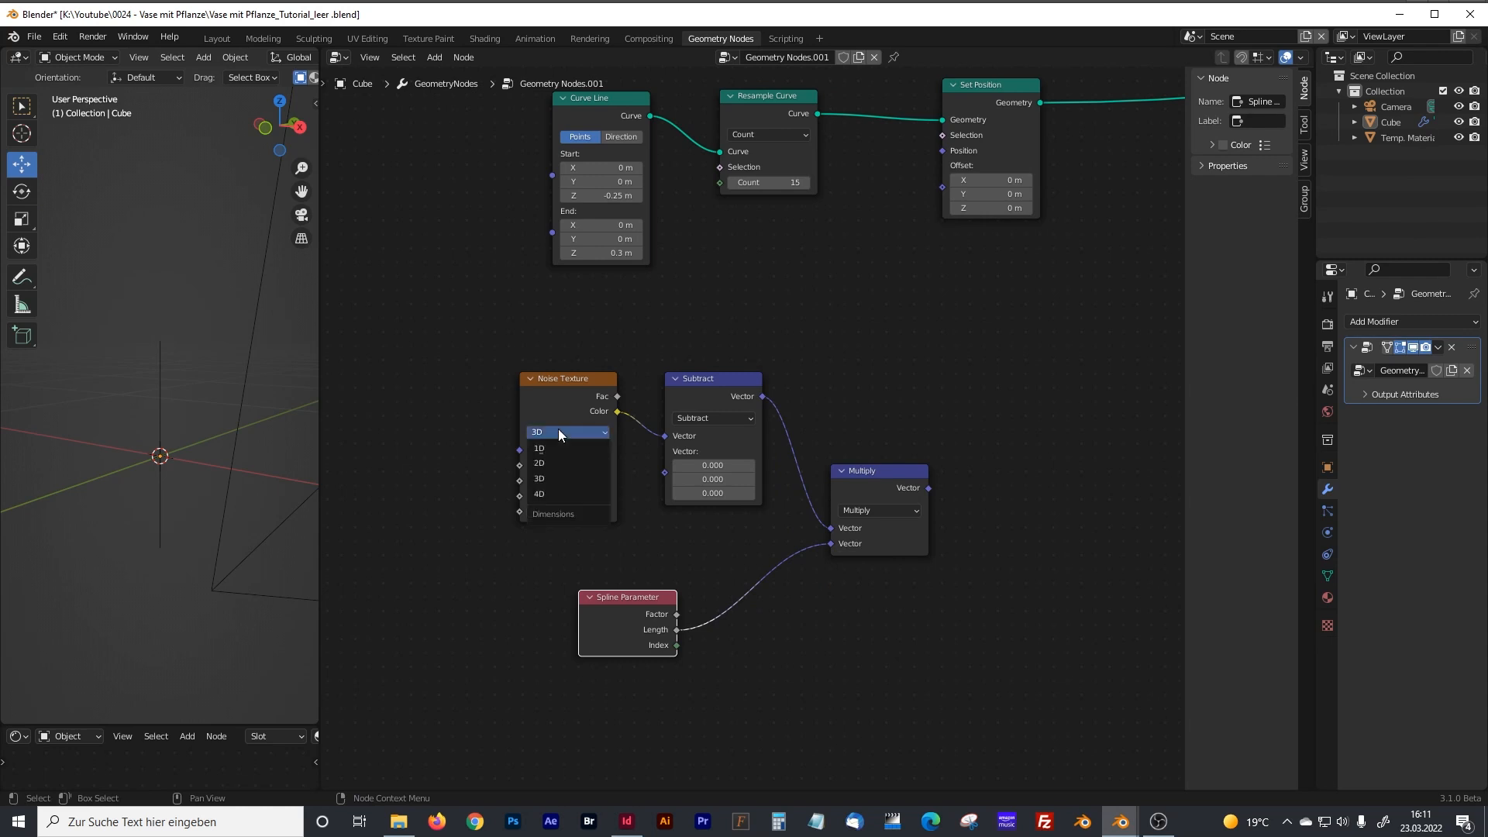
{"action": "left_click", "coordinate": [549, 489]}
{"action": "left_click", "coordinate": [574, 481]}
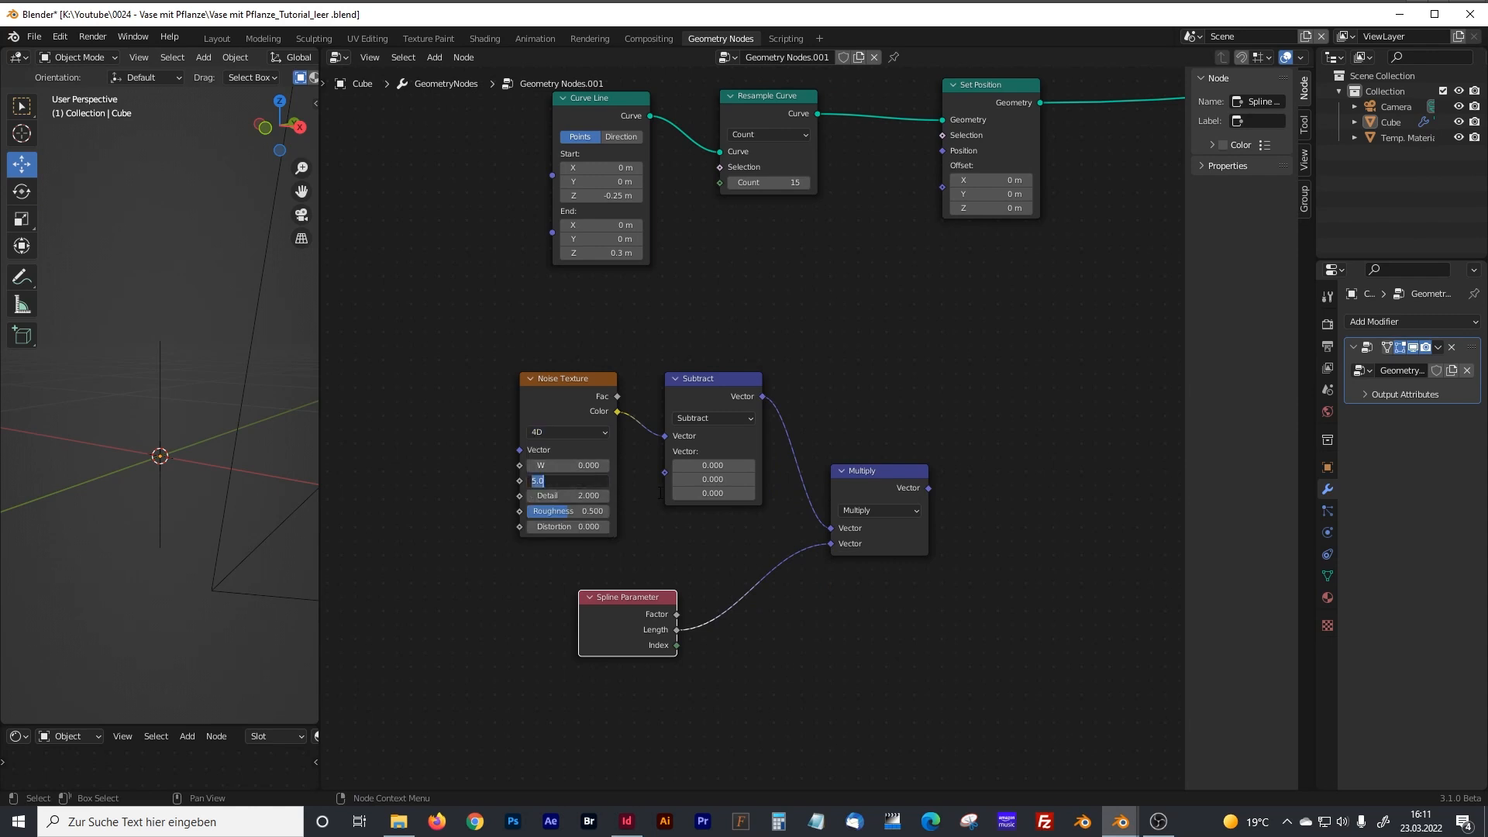
{"action": "type", "text": "0.11"}
{"action": "key", "text": "Return"}
Set the Noise Texture's detail to 15, roughness to 0.7 and distortion to 0.2.
{"action": "left_click", "coordinate": [578, 496]}
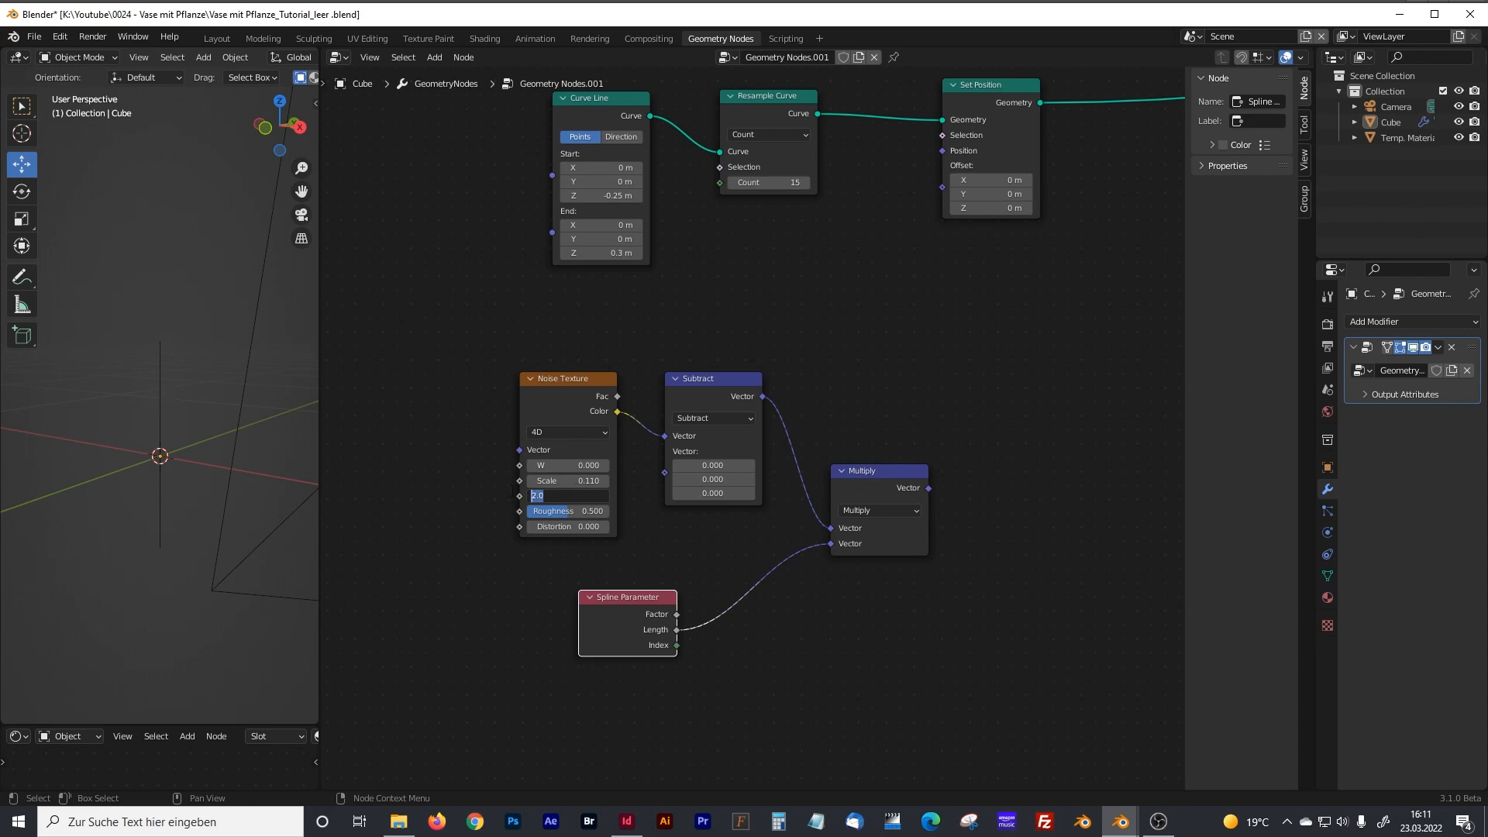
{"action": "type", "text": "15"}
{"action": "key", "text": "Return"}
{"action": "double_click", "coordinate": [590, 513]}
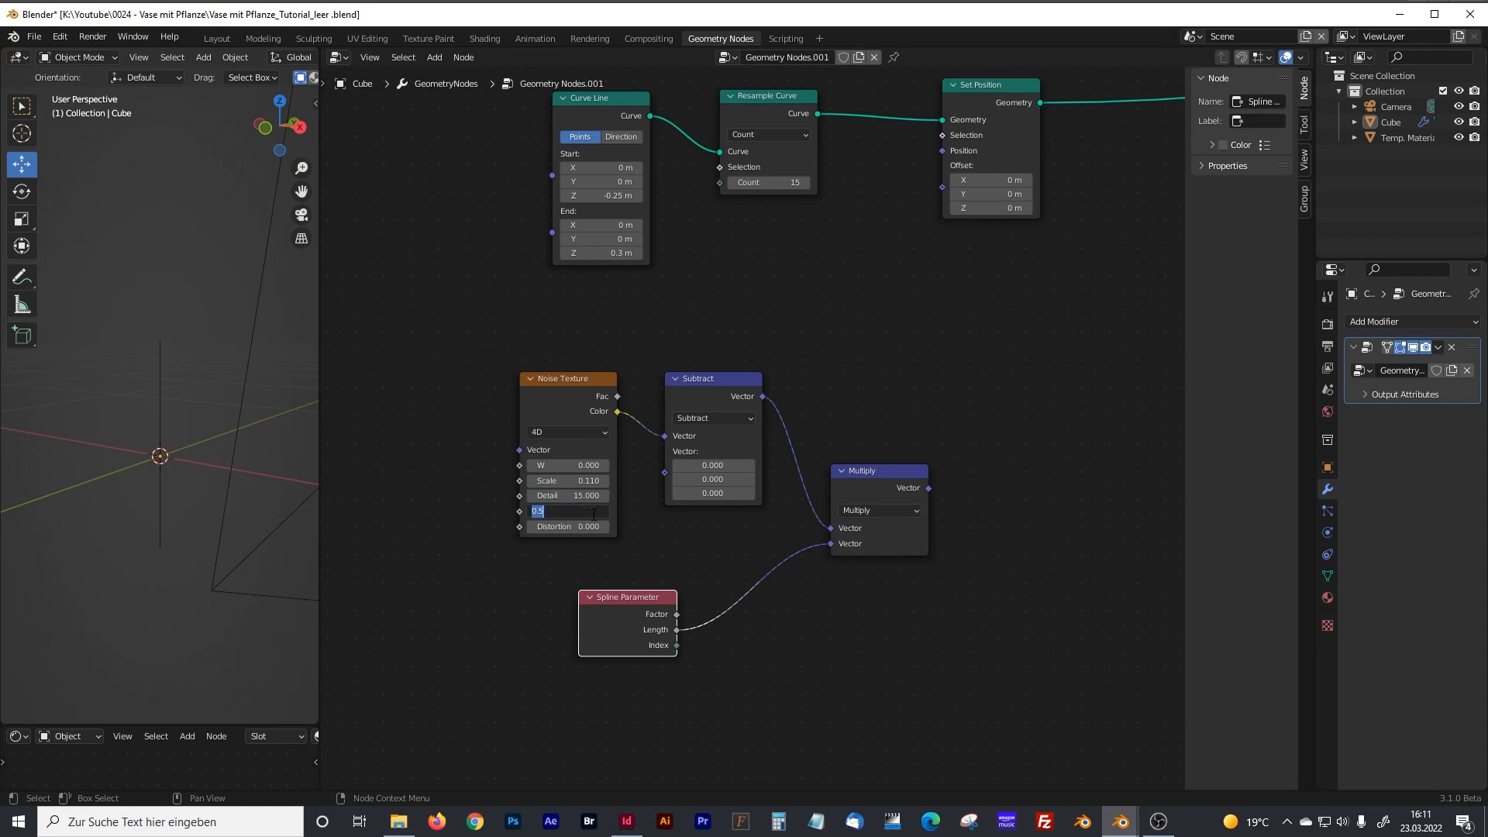
{"action": "type", "text": "0.7"}
{"action": "key", "text": "Return"}
{"action": "double_click", "coordinate": [592, 527]}
{"action": "type", "text": "0.1"}
{"action": "key", "text": "Return"}
Connect the Multiply node's Vector output to the Set Position node's Offset input.
{"action": "middle_click_drag", "start_coordinate": [1072, 398], "coordinate": [929, 449]}
{"action": "left_click_drag", "start_coordinate": [785, 538], "coordinate": [794, 240]}
{"action": "left_click_drag", "start_coordinate": [794, 239], "coordinate": [799, 237]}
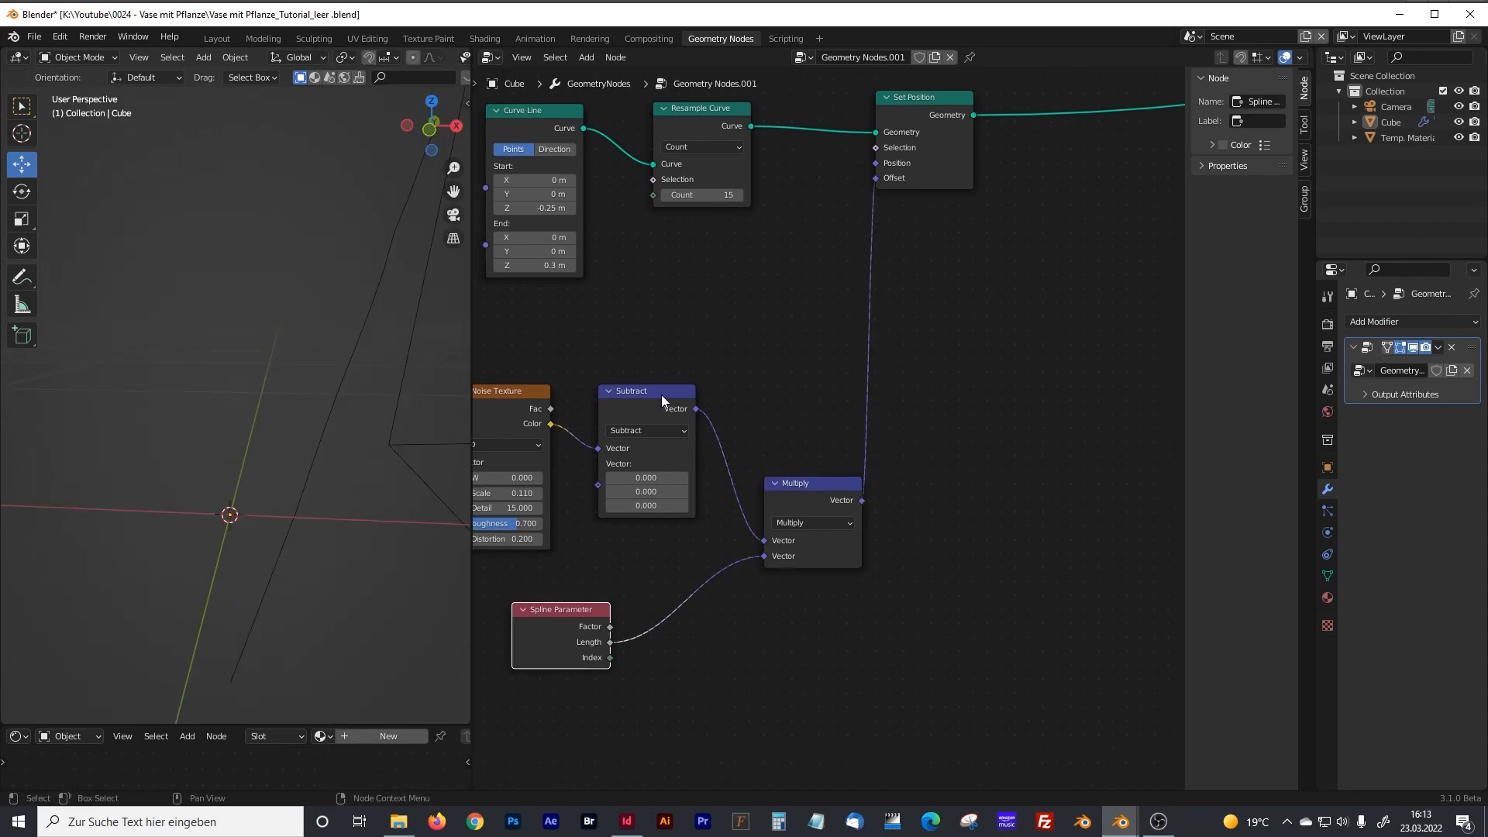
Set all three components of the Subtract node's second vector to 0.5.
{"action": "left_click", "coordinate": [671, 479]}
{"action": "type", "text": "0.5"}
{"action": "key", "text": "Tab"}
{"action": "type", "text": "0.5"}
{"action": "key", "text": "Tab"}
{"action": "type", "text": "0.5"}
{"action": "key", "text": "Return"}
{"action": "middle_click_drag", "start_coordinate": [653, 354], "coordinate": [691, 352]}
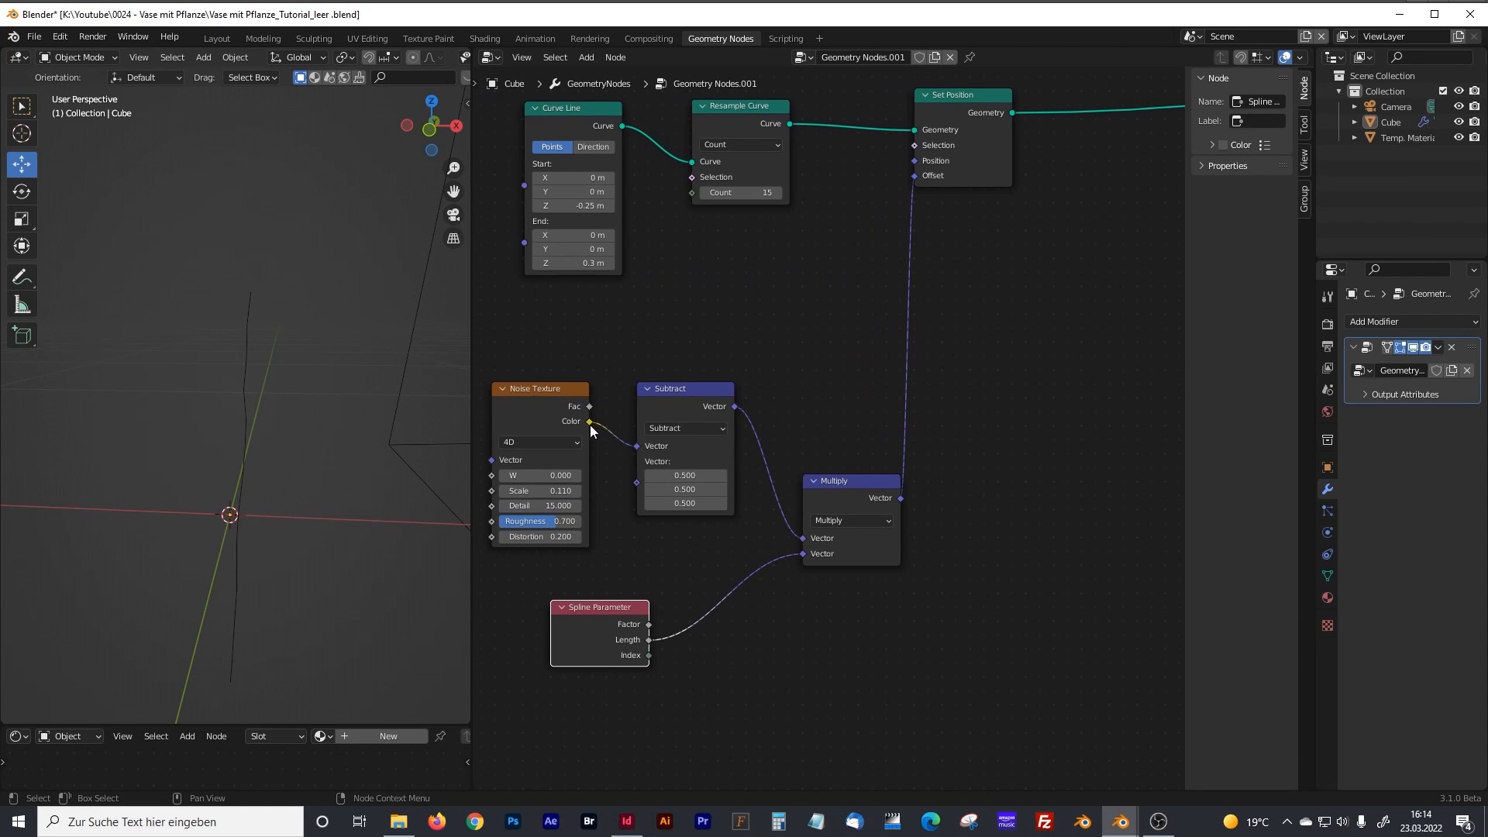
Connect the Noise Texture's Color output directly to the Set Position node's Offset input and inspect the stem's displacement from several angles.
{"action": "middle_click_drag", "start_coordinate": [286, 358], "coordinate": [291, 373]}
{"action": "middle_click_drag", "start_coordinate": [289, 465], "coordinate": [267, 448]}
{"action": "left_click_drag", "start_coordinate": [589, 421], "coordinate": [918, 178]}
{"action": "scroll", "coordinate": [403, 394], "scroll_direction": "down", "scroll_amount": 7}
{"action": "middle_click_drag", "start_coordinate": [312, 339], "coordinate": [267, 485]}
{"action": "key", "text": "KP_5"}
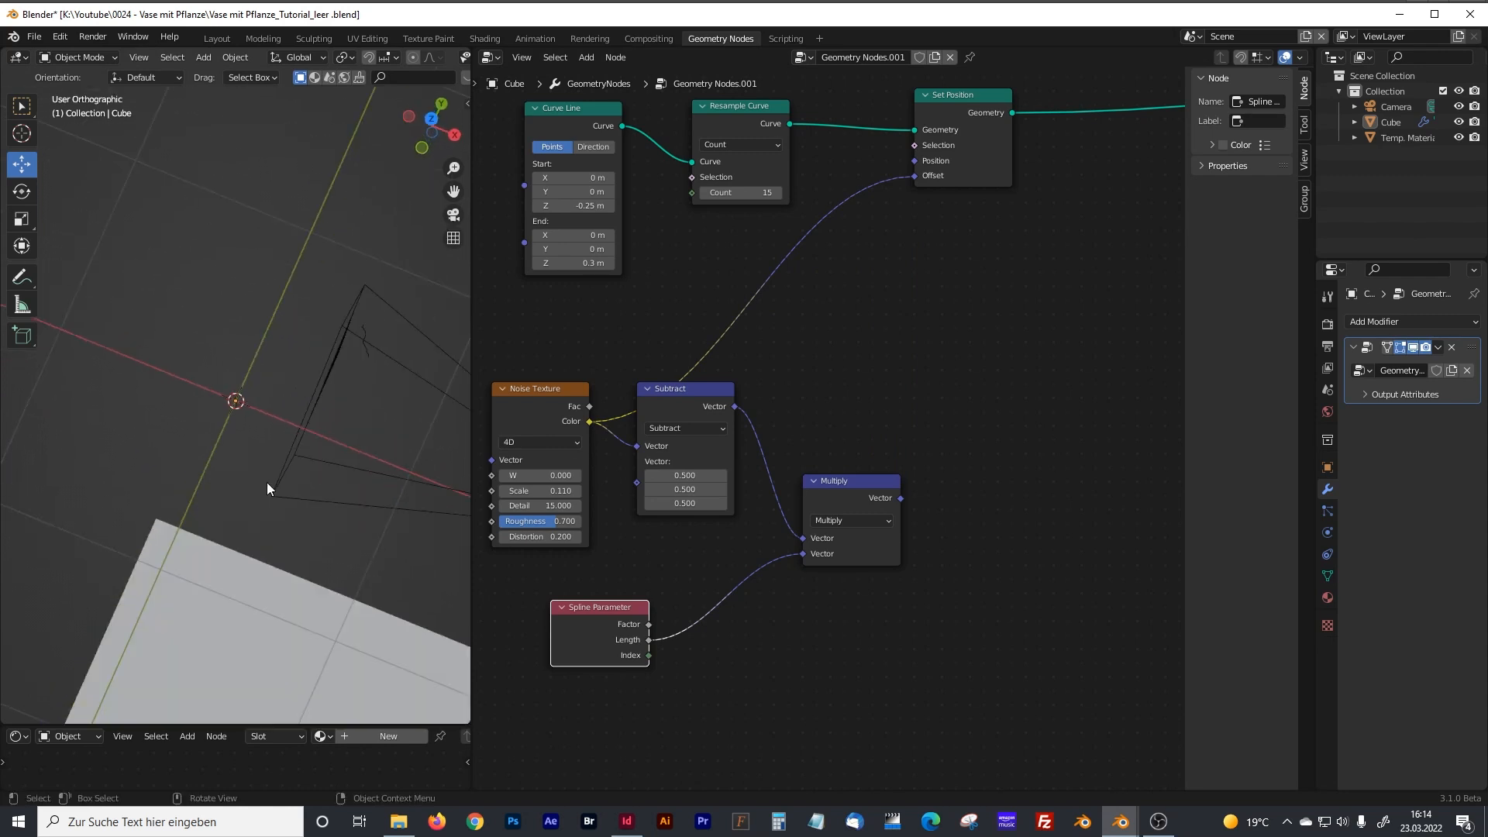
{"action": "key", "text": "KP_7"}
{"action": "middle_click_drag", "start_coordinate": [361, 329], "coordinate": [288, 307]}
Connect the Subtract node's Vector output to the Set Position node's Offset input and inspect the stem.
{"action": "middle_click_drag", "start_coordinate": [597, 369], "coordinate": [661, 329]}
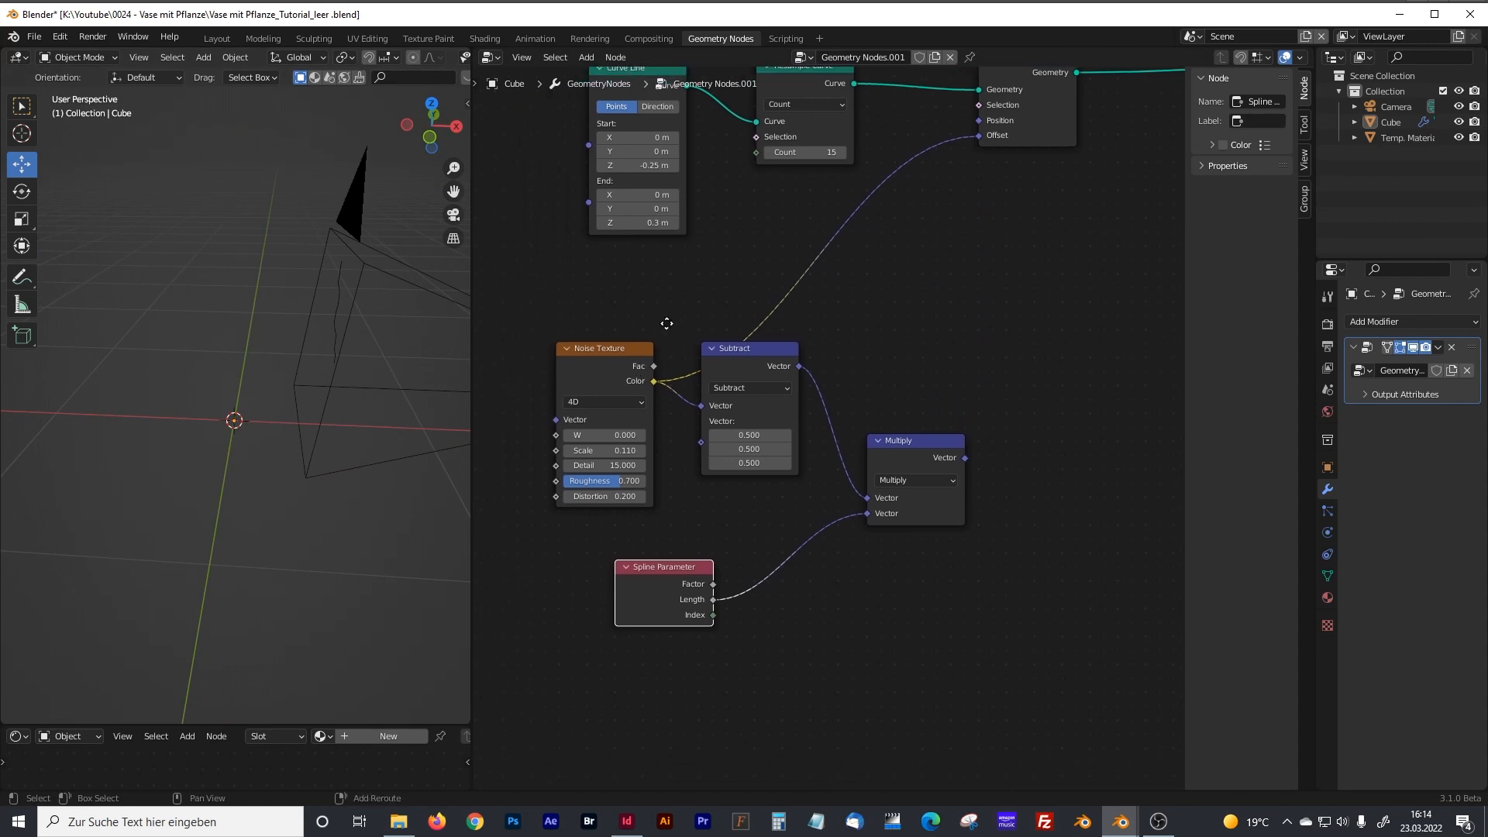
{"action": "left_click_drag", "start_coordinate": [799, 366], "coordinate": [979, 136]}
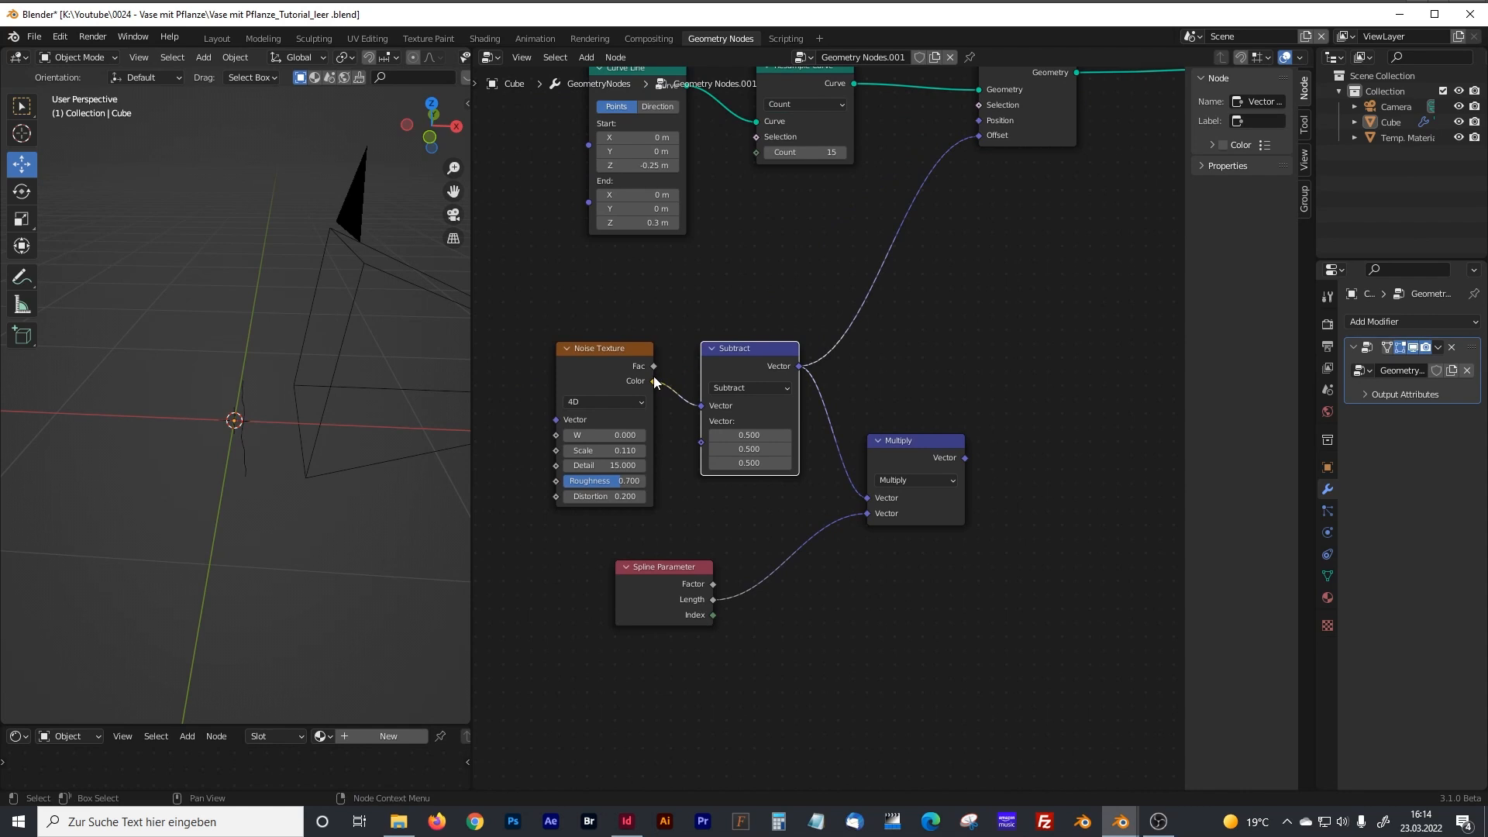
{"action": "scroll", "coordinate": [645, 375], "scroll_direction": "up", "scroll_amount": 2}
{"action": "middle_click_drag", "start_coordinate": [645, 375], "coordinate": [708, 352]}
{"action": "middle_click_drag", "start_coordinate": [315, 364], "coordinate": [349, 449]}
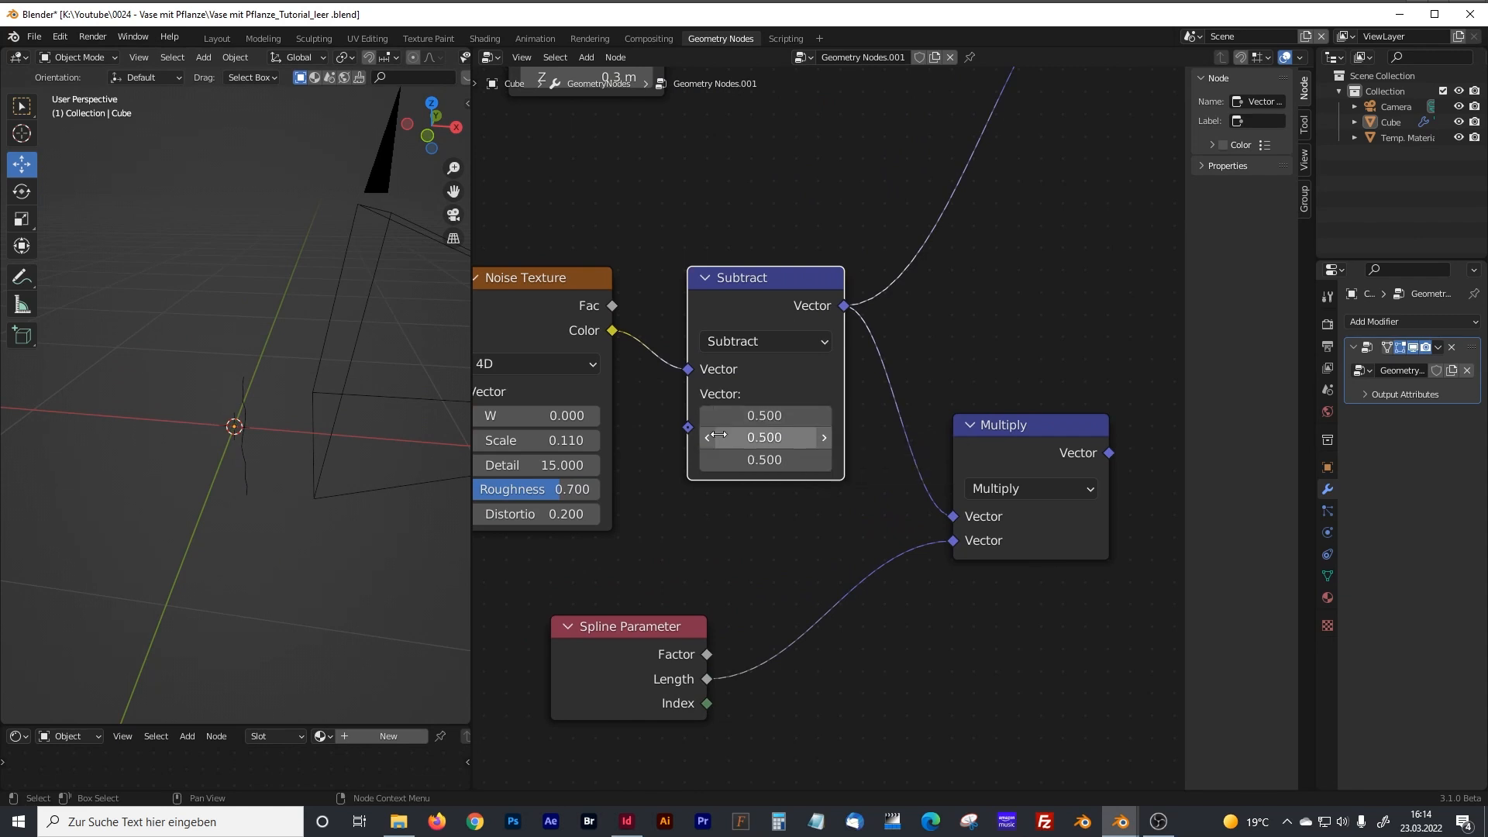
{"action": "middle_click_drag", "start_coordinate": [233, 456], "coordinate": [293, 388]}
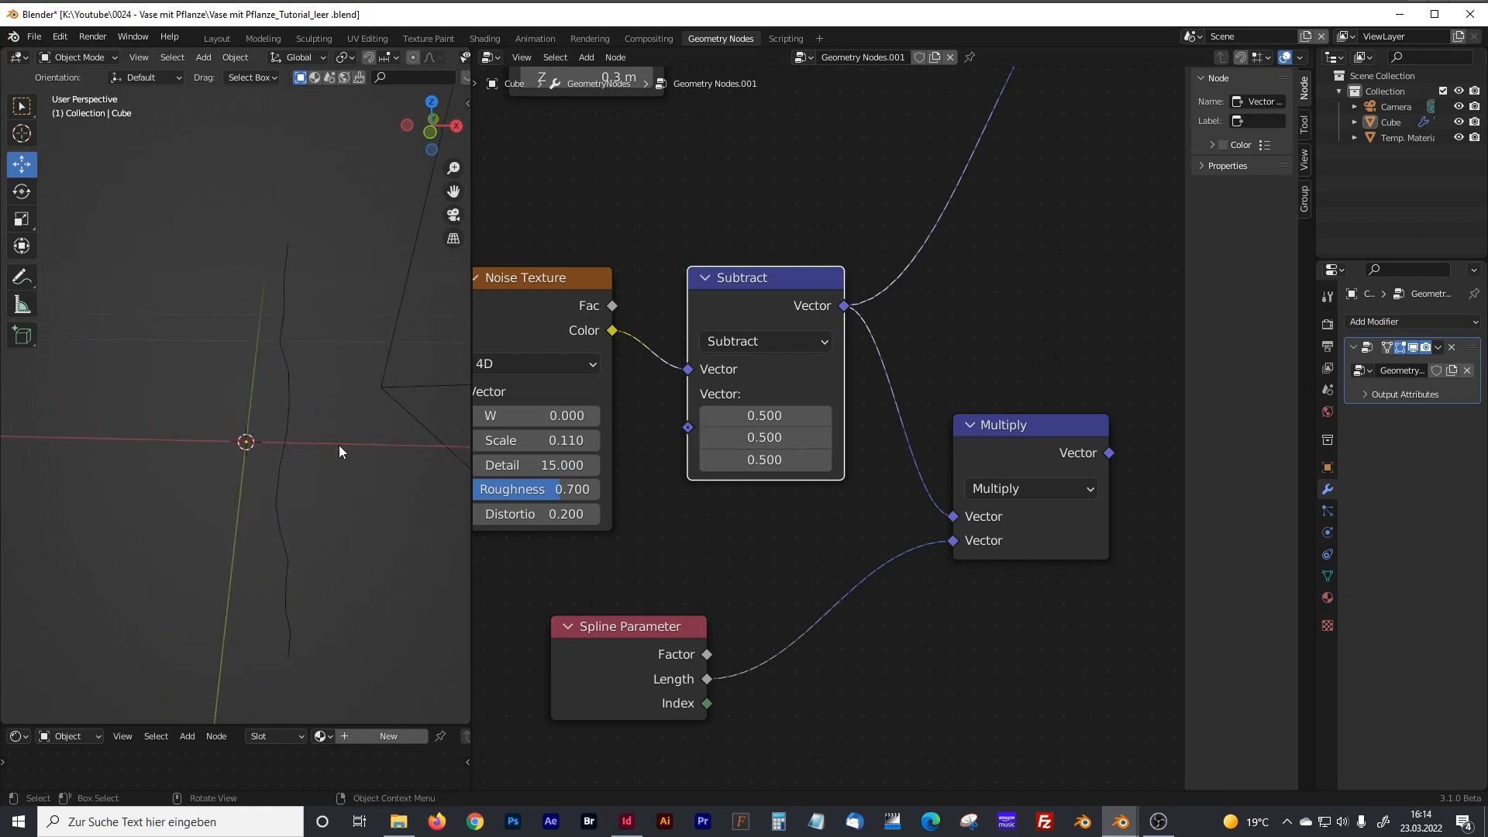
Reconnect the Multiply node's Vector output to the Set Position node's Offset input and tidy the noise nodes' spacing.
{"action": "left_click_drag", "start_coordinate": [551, 271], "coordinate": [583, 266]}
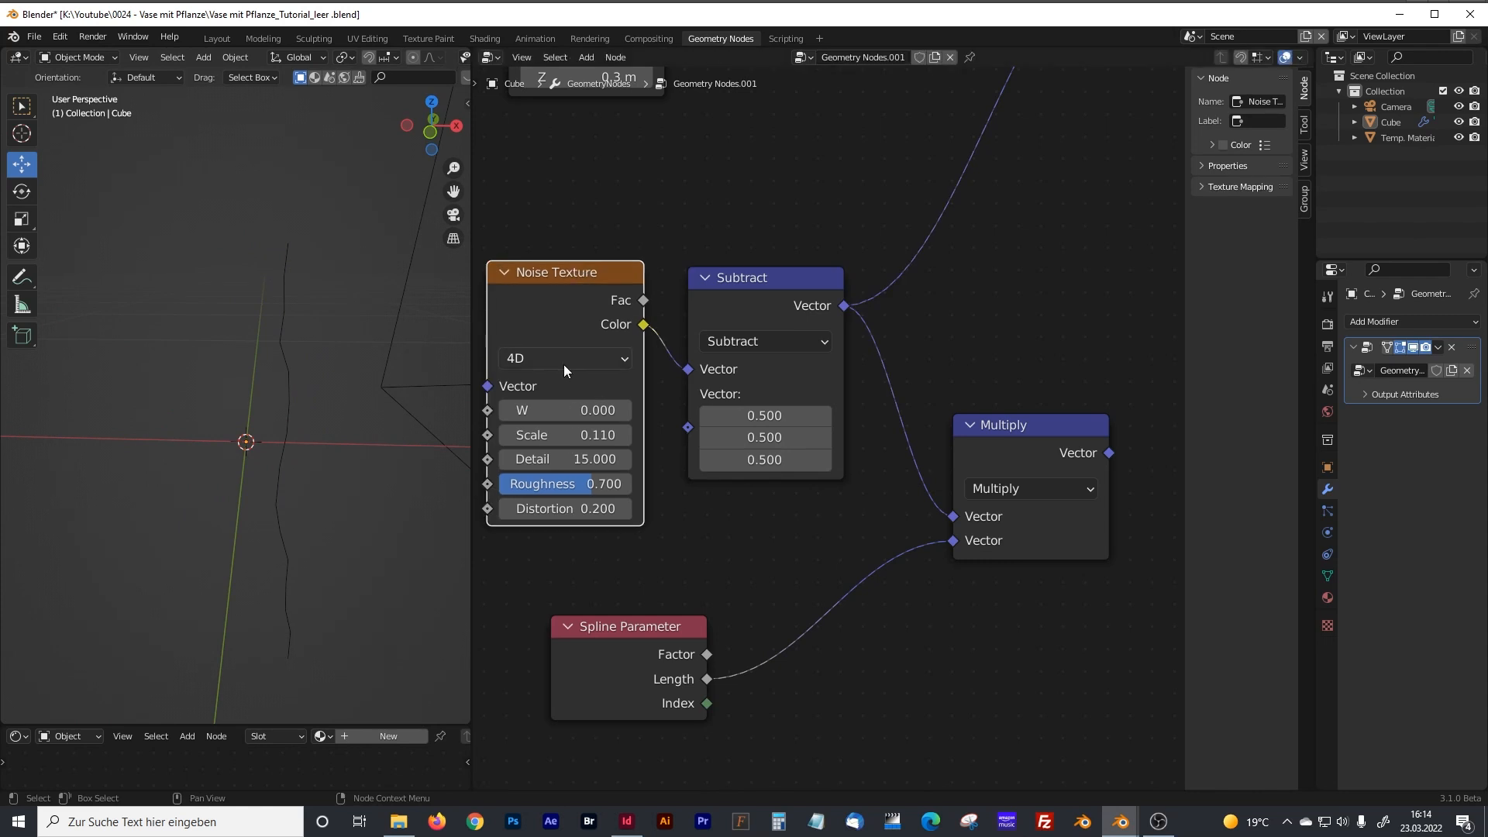
{"action": "middle_click_drag", "start_coordinate": [861, 485], "coordinate": [848, 420]}
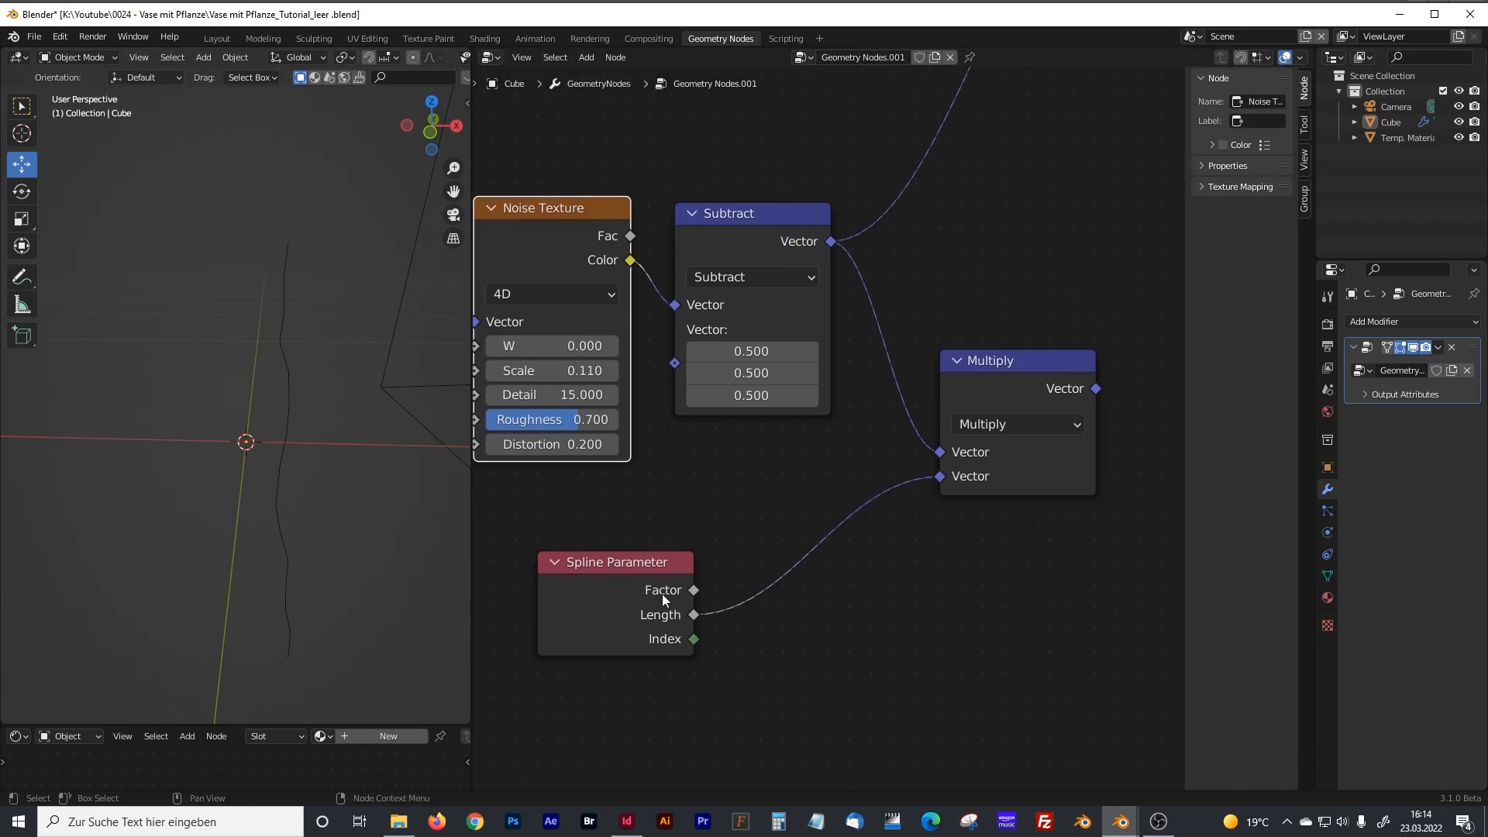
{"action": "scroll", "coordinate": [849, 423], "scroll_direction": "down", "scroll_amount": 1}
{"action": "middle_click_drag", "start_coordinate": [920, 342], "coordinate": [765, 482]}
{"action": "scroll", "coordinate": [774, 475], "scroll_direction": "down", "scroll_amount": 4}
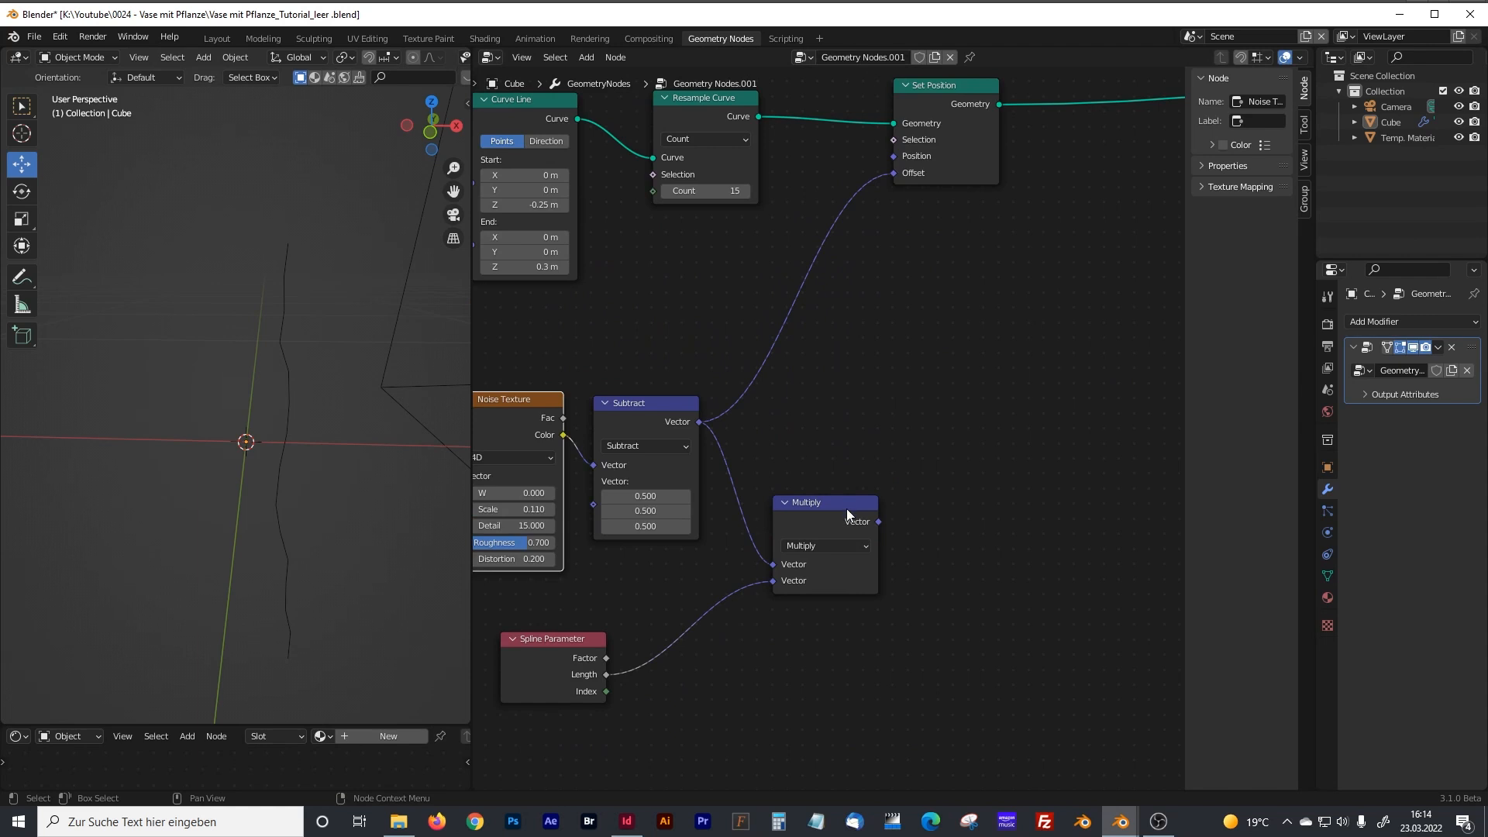
{"action": "left_click_drag", "start_coordinate": [878, 522], "coordinate": [887, 175]}
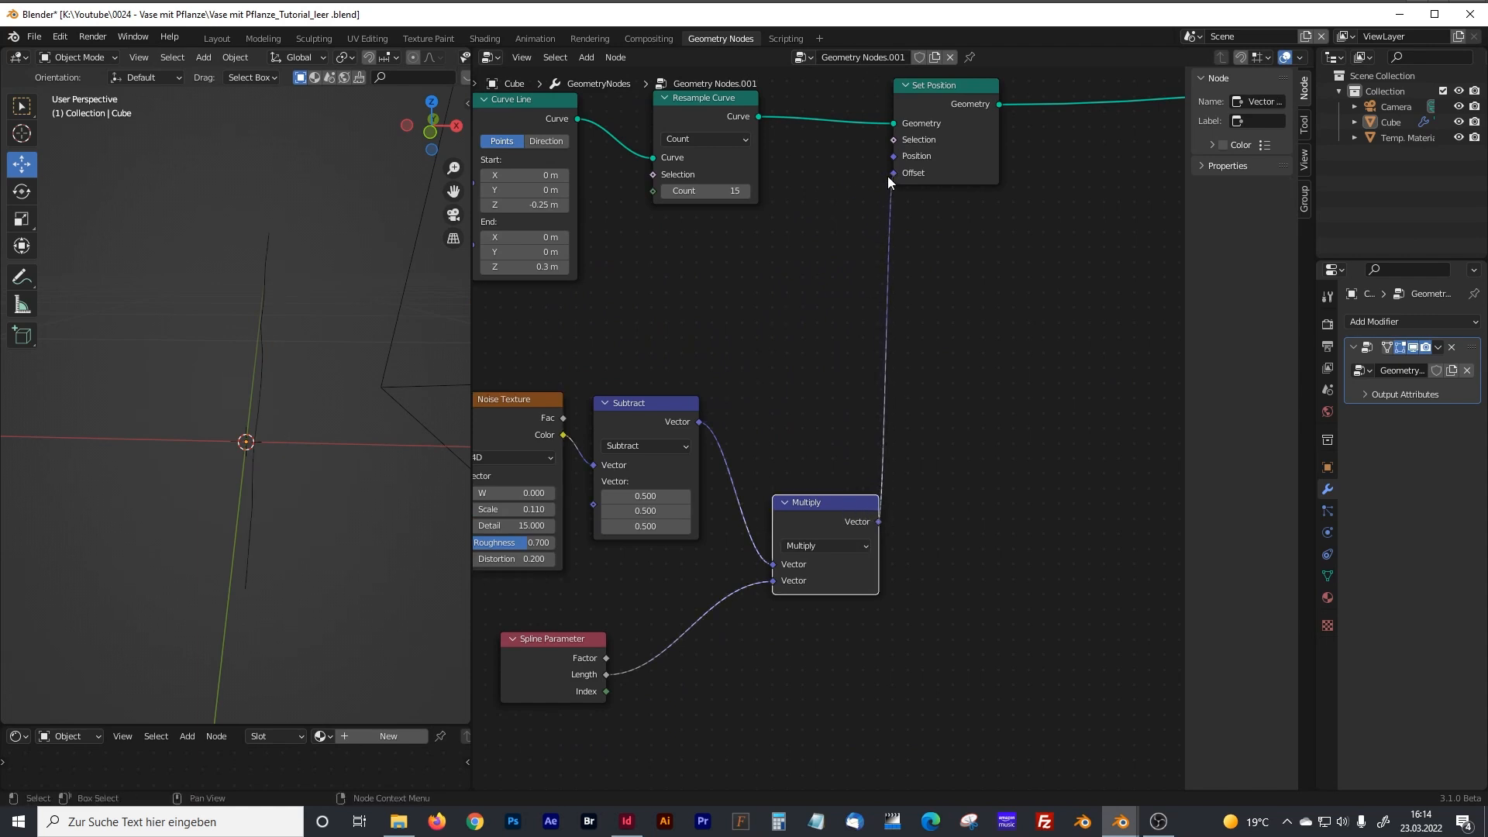
{"action": "left_click_drag", "start_coordinate": [666, 407], "coordinate": [685, 403]}
{"action": "middle_click_drag", "start_coordinate": [685, 403], "coordinate": [766, 343]}
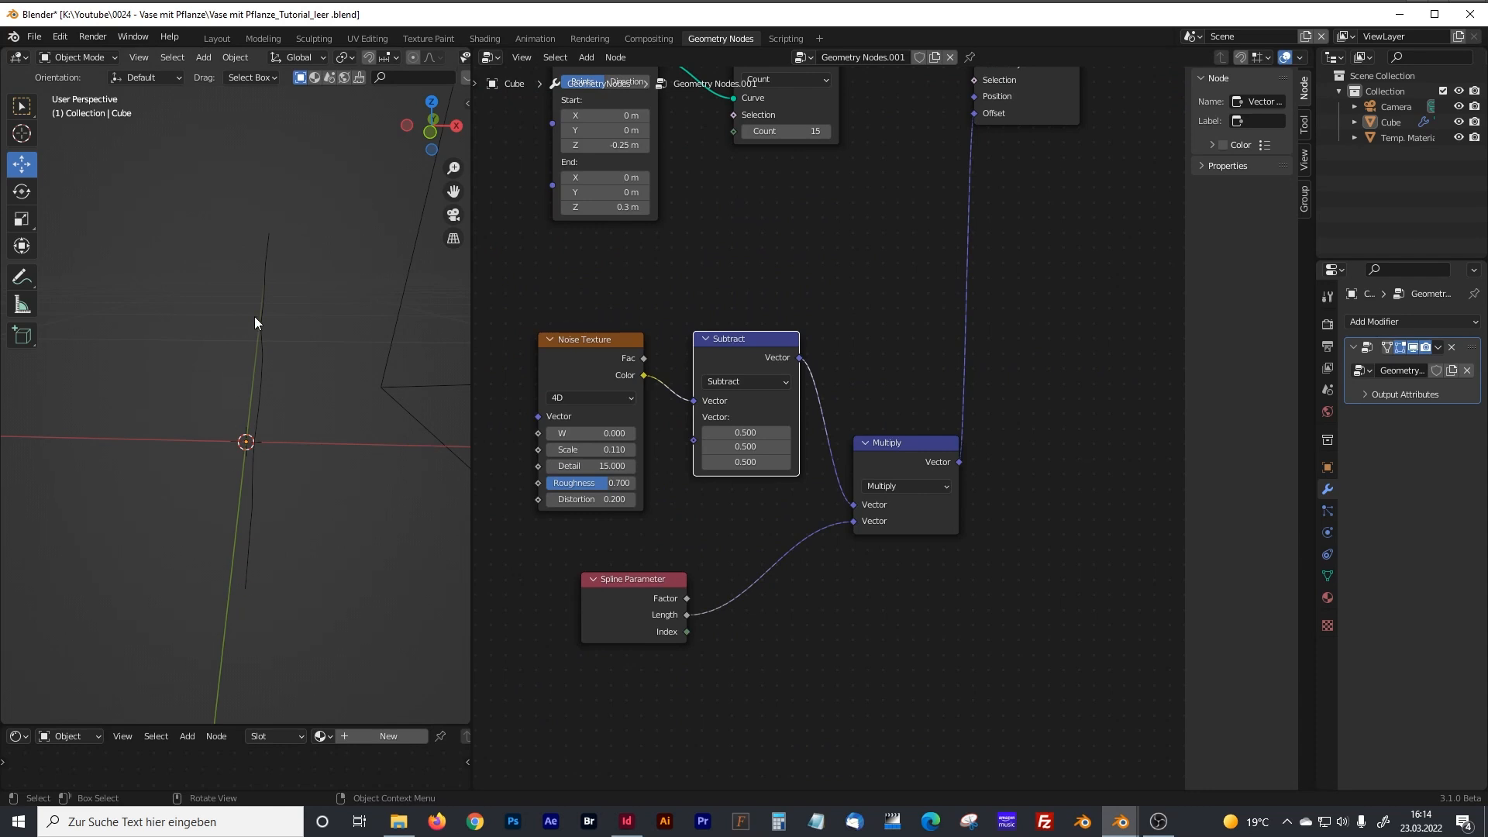
Set the Noise Texture's W to 4.4 and its scale to 0.15.
{"action": "middle_click_drag", "start_coordinate": [265, 546], "coordinate": [294, 510]}
{"action": "left_click_drag", "start_coordinate": [603, 339], "coordinate": [595, 334]}
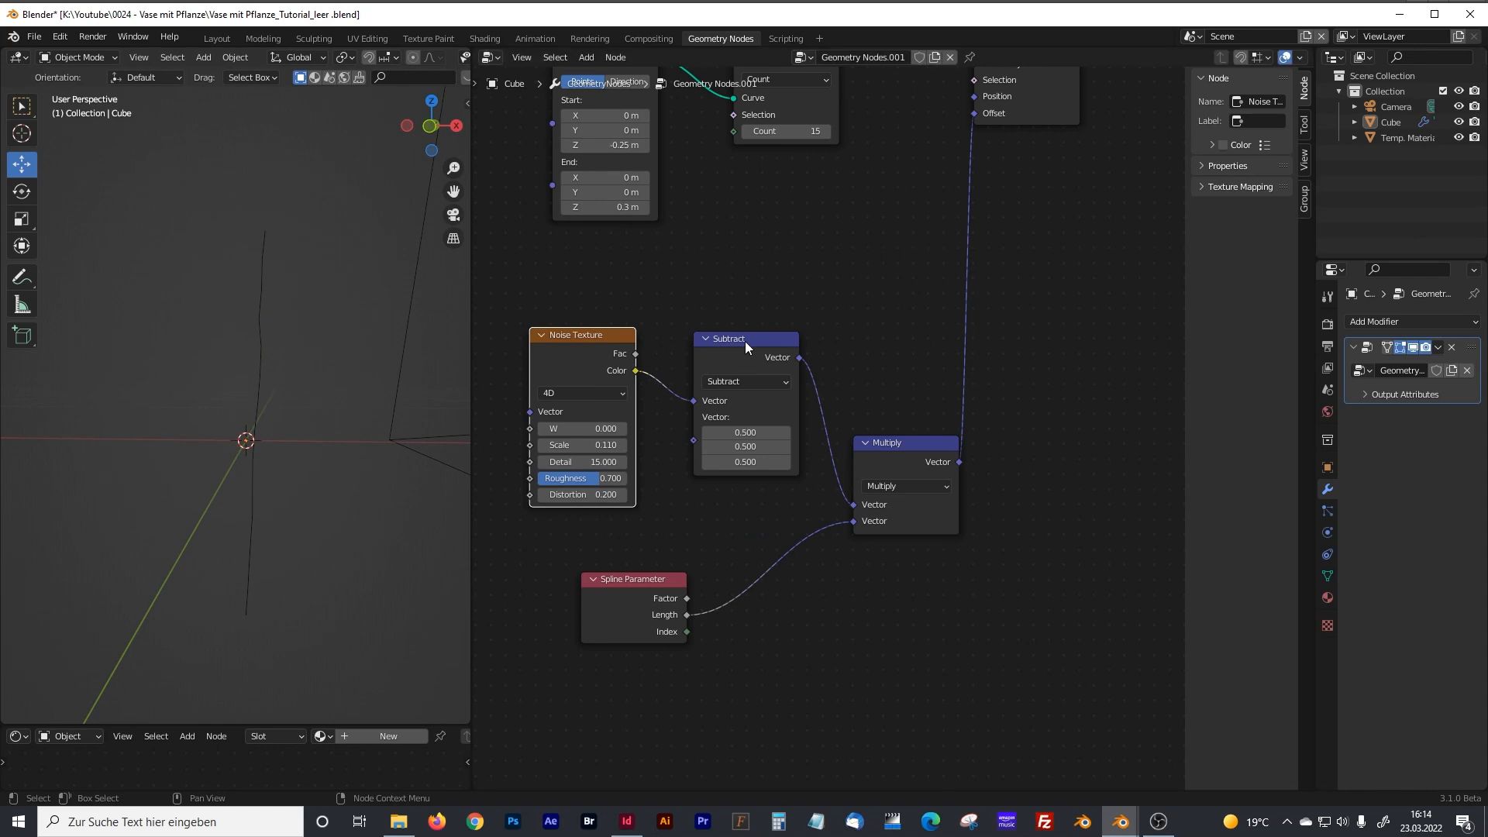
{"action": "left_click", "coordinate": [746, 341]}
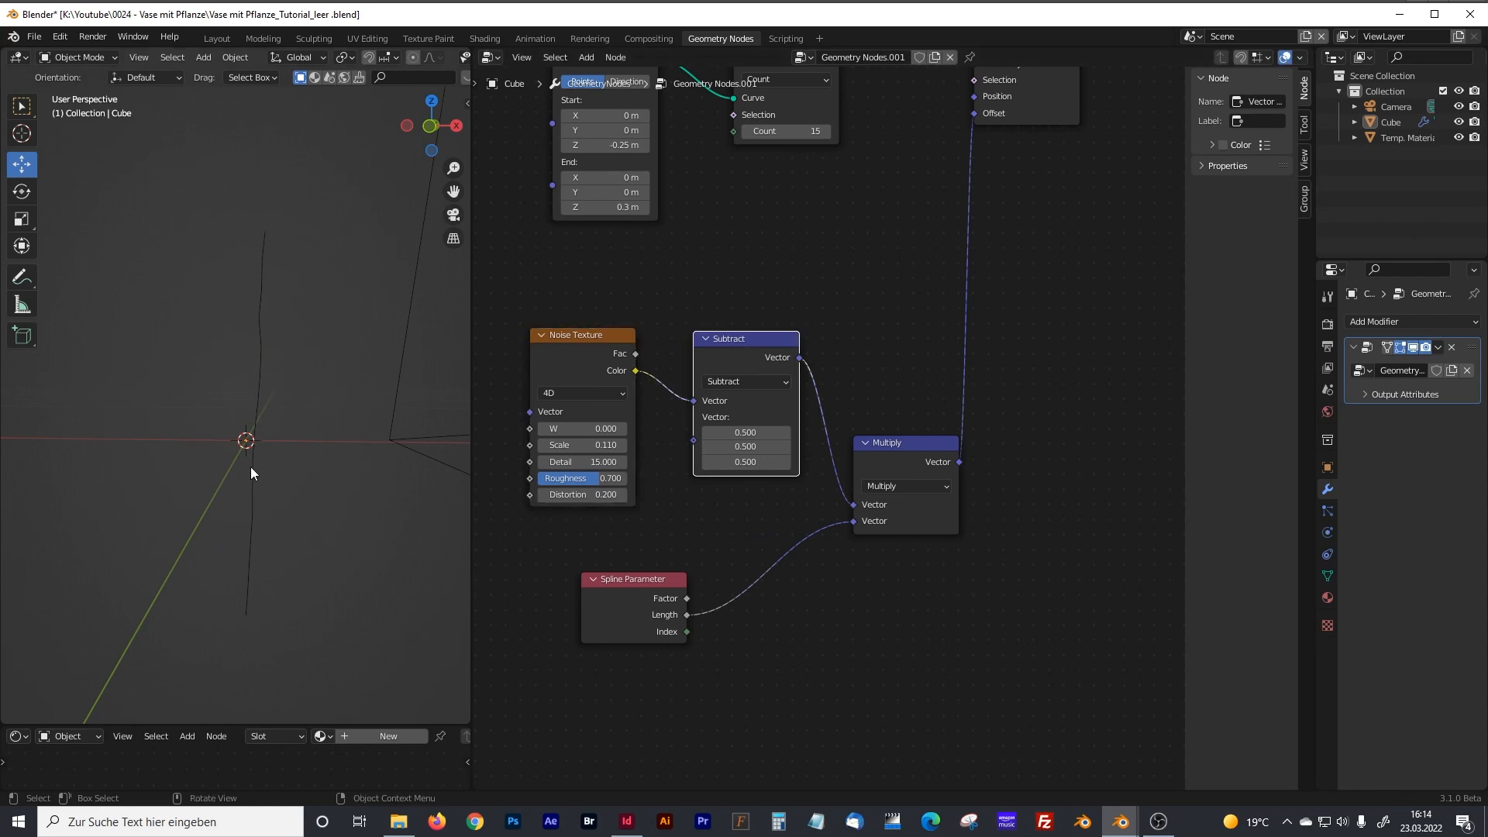
{"action": "left_click", "coordinate": [625, 582]}
{"action": "left_click_drag", "start_coordinate": [593, 428], "coordinate": [629, 428]}
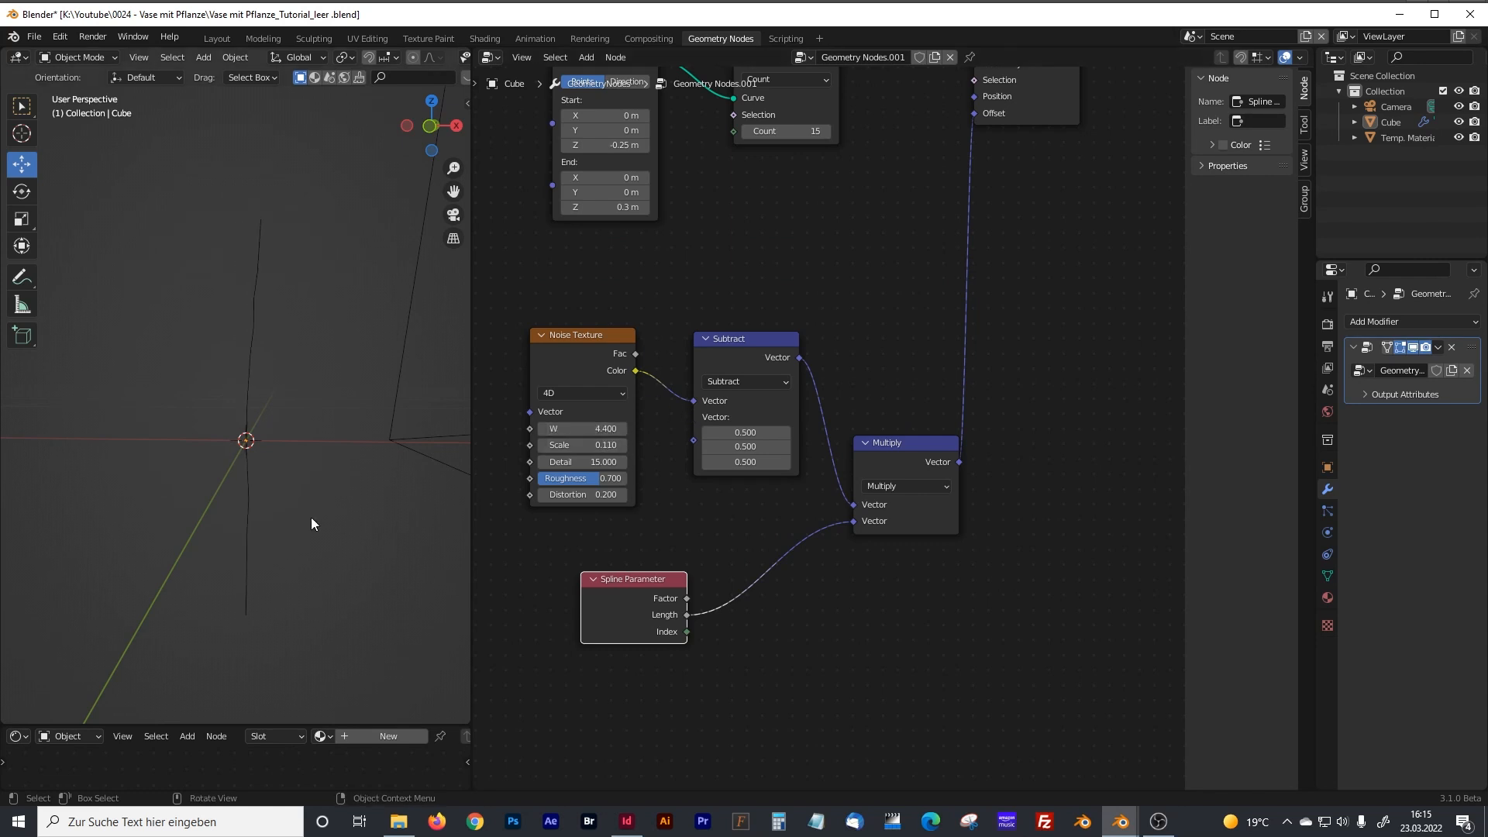
{"action": "left_click_drag", "start_coordinate": [602, 445], "coordinate": [605, 445]}
{"action": "left_click", "coordinate": [605, 445]}
{"action": "type", "text": "0.15"}
{"action": "key", "text": "Return"}
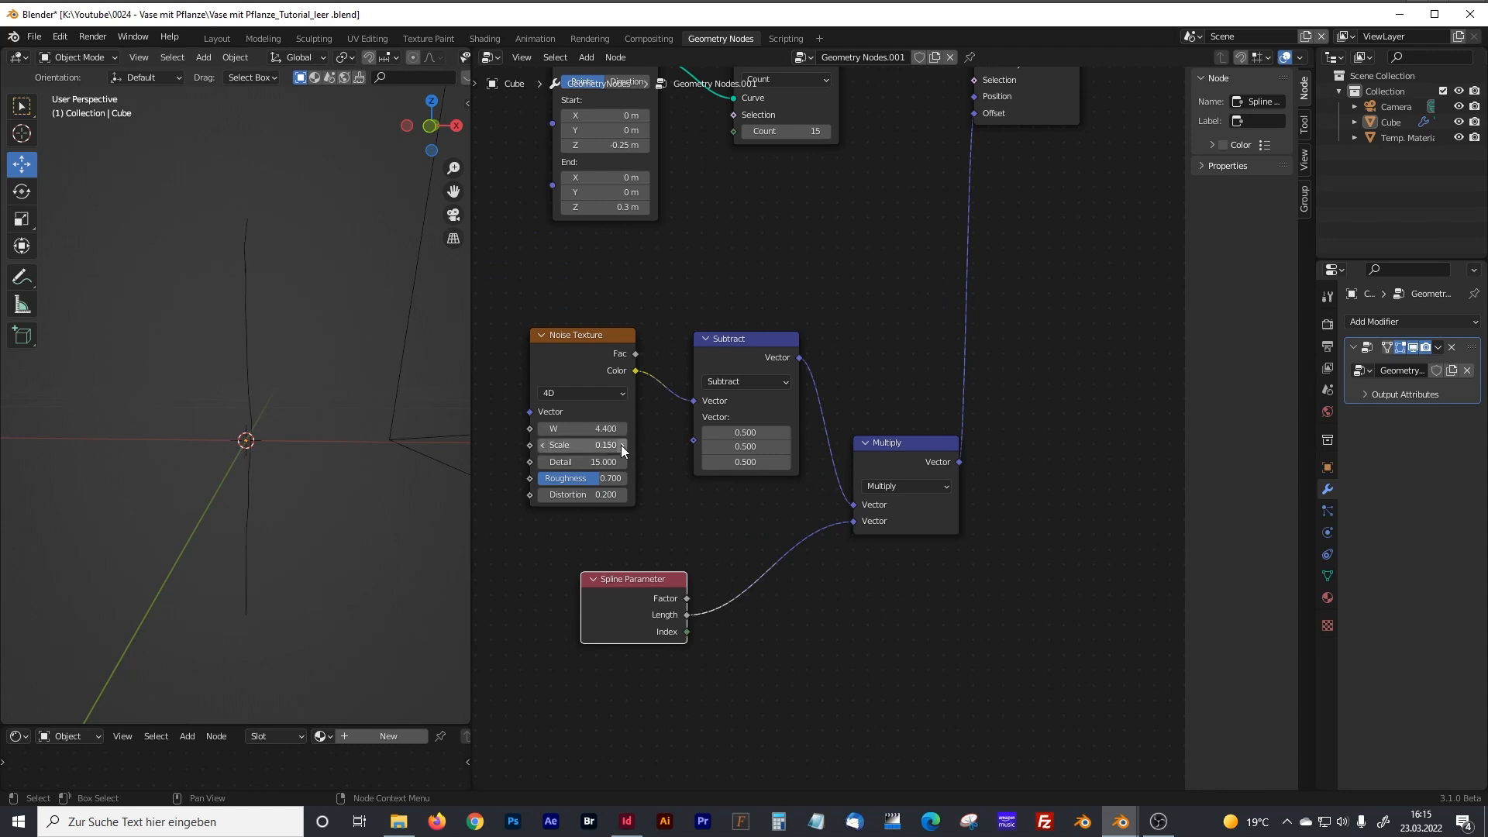
Move the Spline Parameter node slightly closer to the Noise Texture and view the stem from the front.
{"action": "left_click_drag", "start_coordinate": [638, 588], "coordinate": [636, 575]}
{"action": "scroll", "coordinate": [312, 355], "scroll_direction": "down", "scroll_amount": 1}
{"action": "scroll", "coordinate": [294, 358], "scroll_direction": "up", "scroll_amount": 5}
{"action": "scroll", "coordinate": [294, 358], "scroll_direction": "down", "scroll_amount": 2}
{"action": "mouse_move", "coordinate": [294, 358]}
{"action": "middle_mouse_down"}
{"action": "mouse_move", "coordinate": [295, 377]}
{"action": "mouse_move", "coordinate": [292, 357]}
{"action": "middle_mouse_up"}
{"action": "key", "text": "KP_1"}
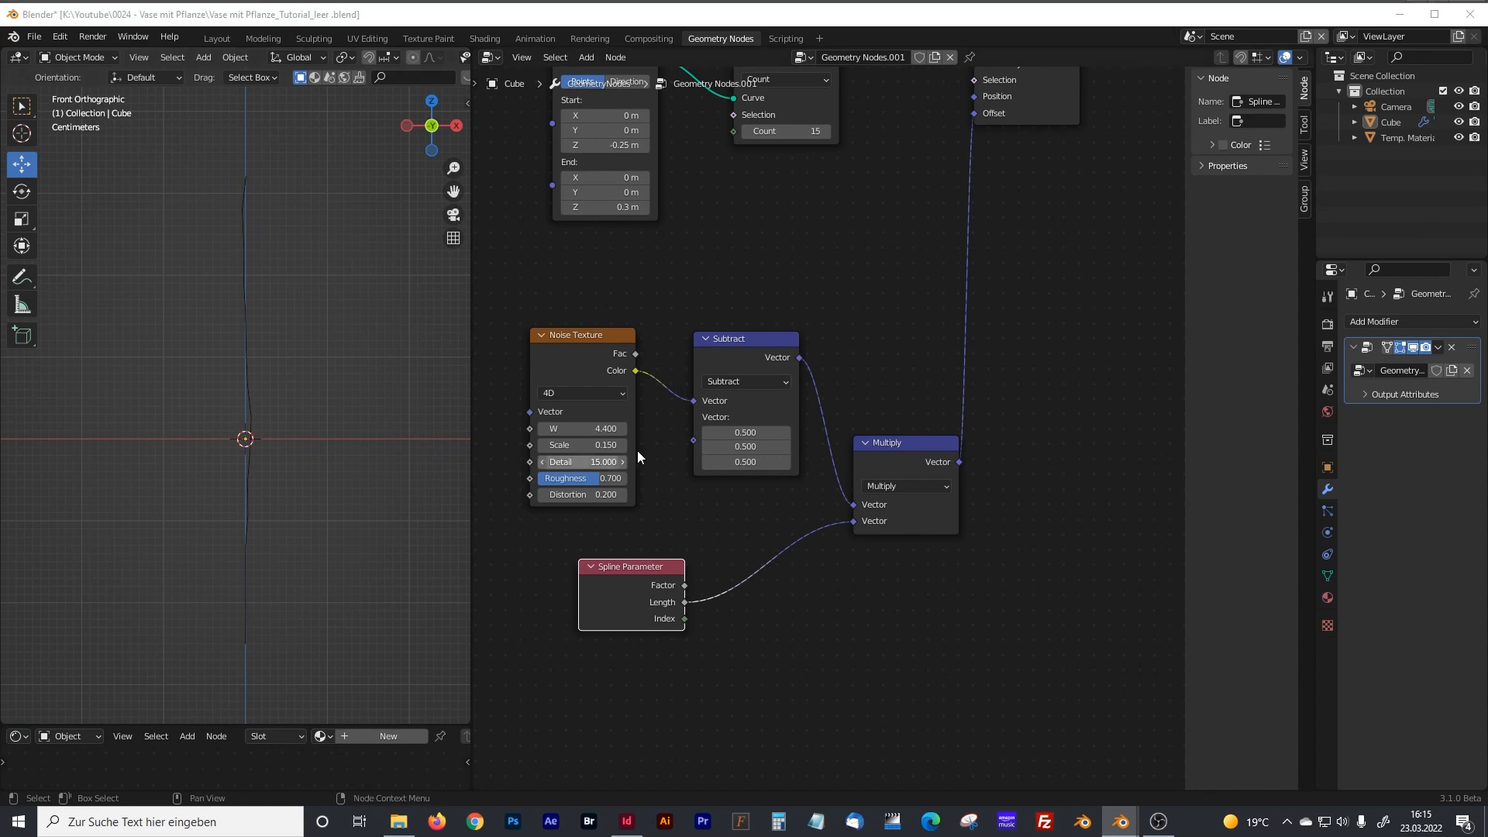
Duplicate the Set Position node and insert the copy directly after the original in the geometry chain.
{"action": "scroll", "coordinate": [812, 355], "scroll_direction": "down", "scroll_amount": 5}
{"action": "middle_click_drag", "start_coordinate": [839, 352], "coordinate": [732, 343]}
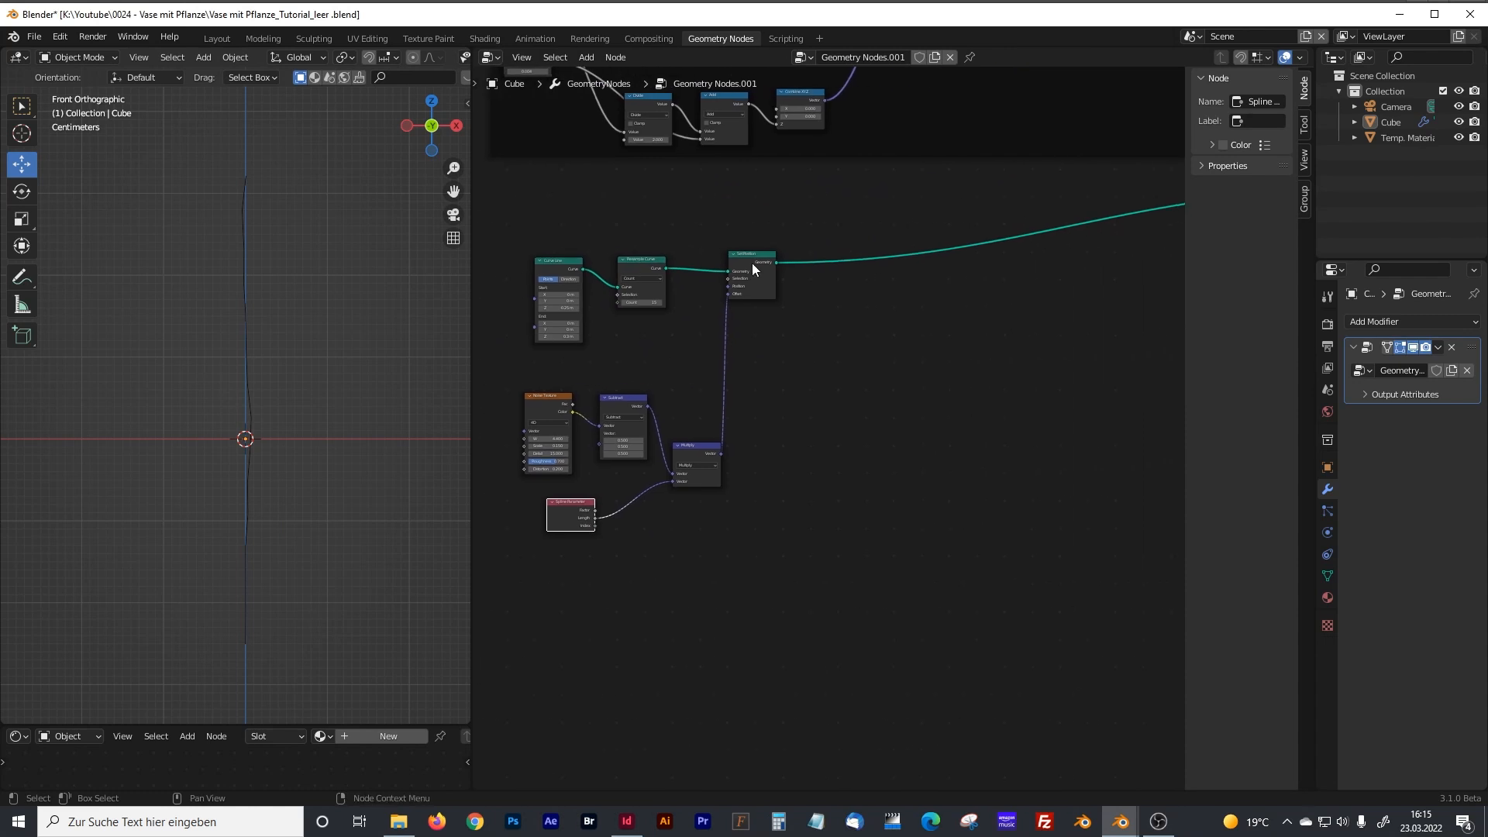
{"action": "scroll", "coordinate": [830, 301], "scroll_direction": "up", "scroll_amount": 3}
{"action": "middle_click_drag", "start_coordinate": [830, 301], "coordinate": [804, 407]}
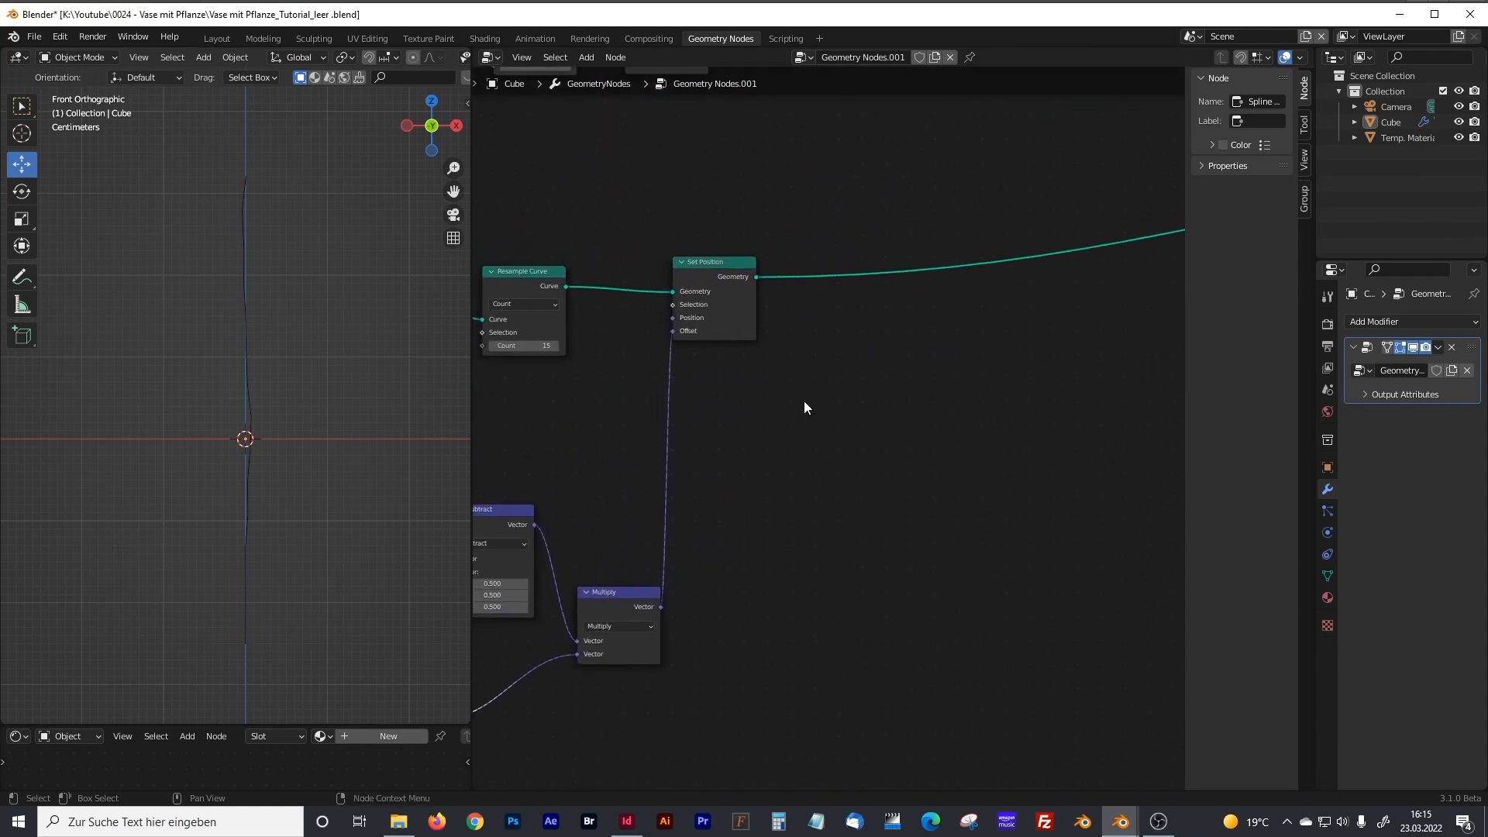
{"action": "left_click", "coordinate": [718, 262]}
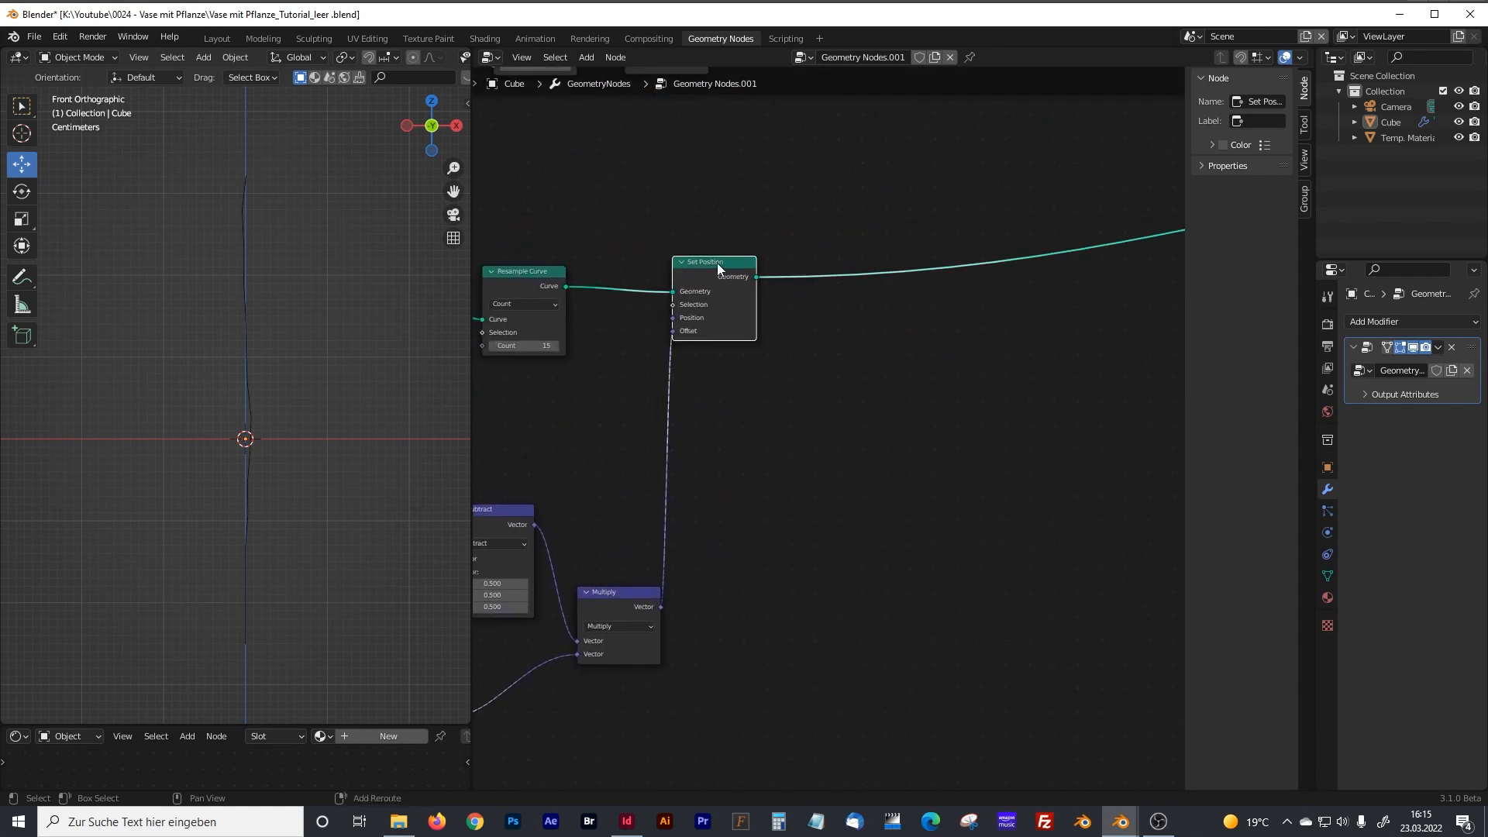
{"action": "key", "text": "g"}
{"action": "left_click", "coordinate": [870, 253]}
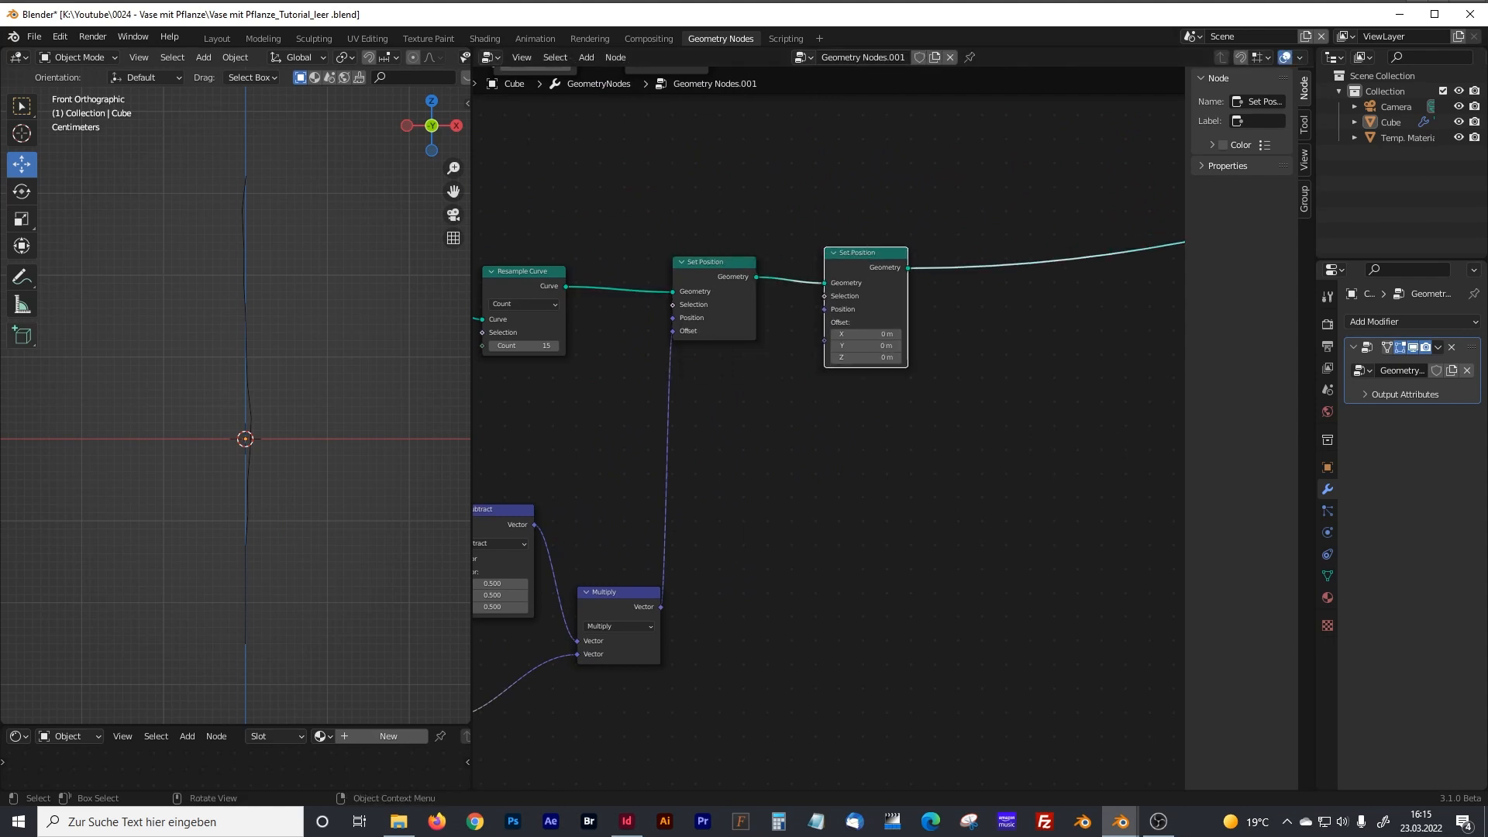
Enclose the Noise Texture, Subtract, Multiply and Spline Parameter nodes in a frame and shift it slightly.
{"action": "middle_click_drag", "start_coordinate": [778, 514], "coordinate": [1082, 343]}
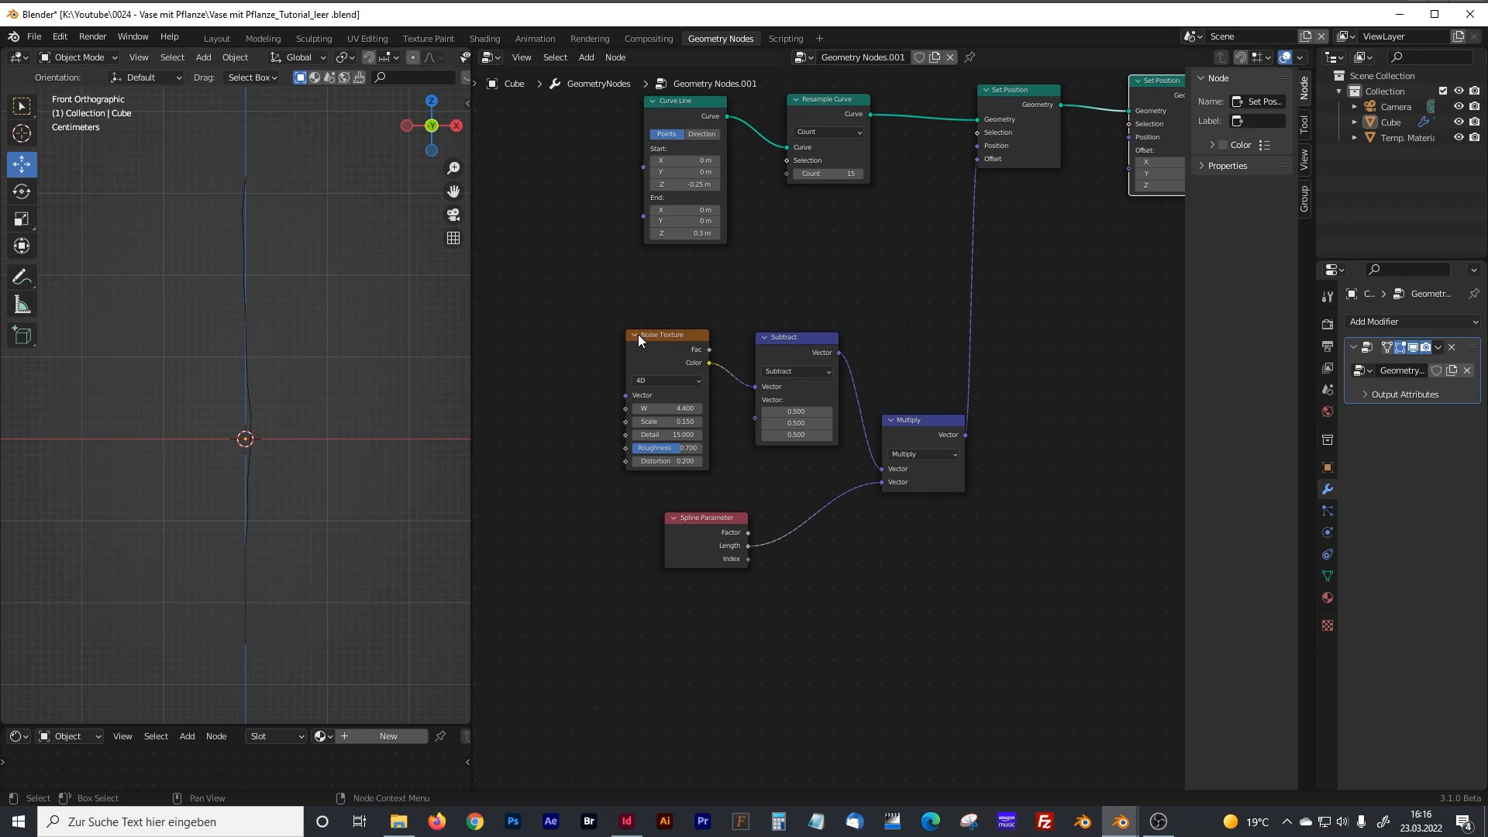
{"action": "scroll", "coordinate": [638, 334], "scroll_direction": "down", "scroll_amount": 4}
{"action": "middle_click_drag", "start_coordinate": [653, 314], "coordinate": [603, 367]}
{"action": "left_click_drag", "start_coordinate": [548, 395], "coordinate": [892, 579]}
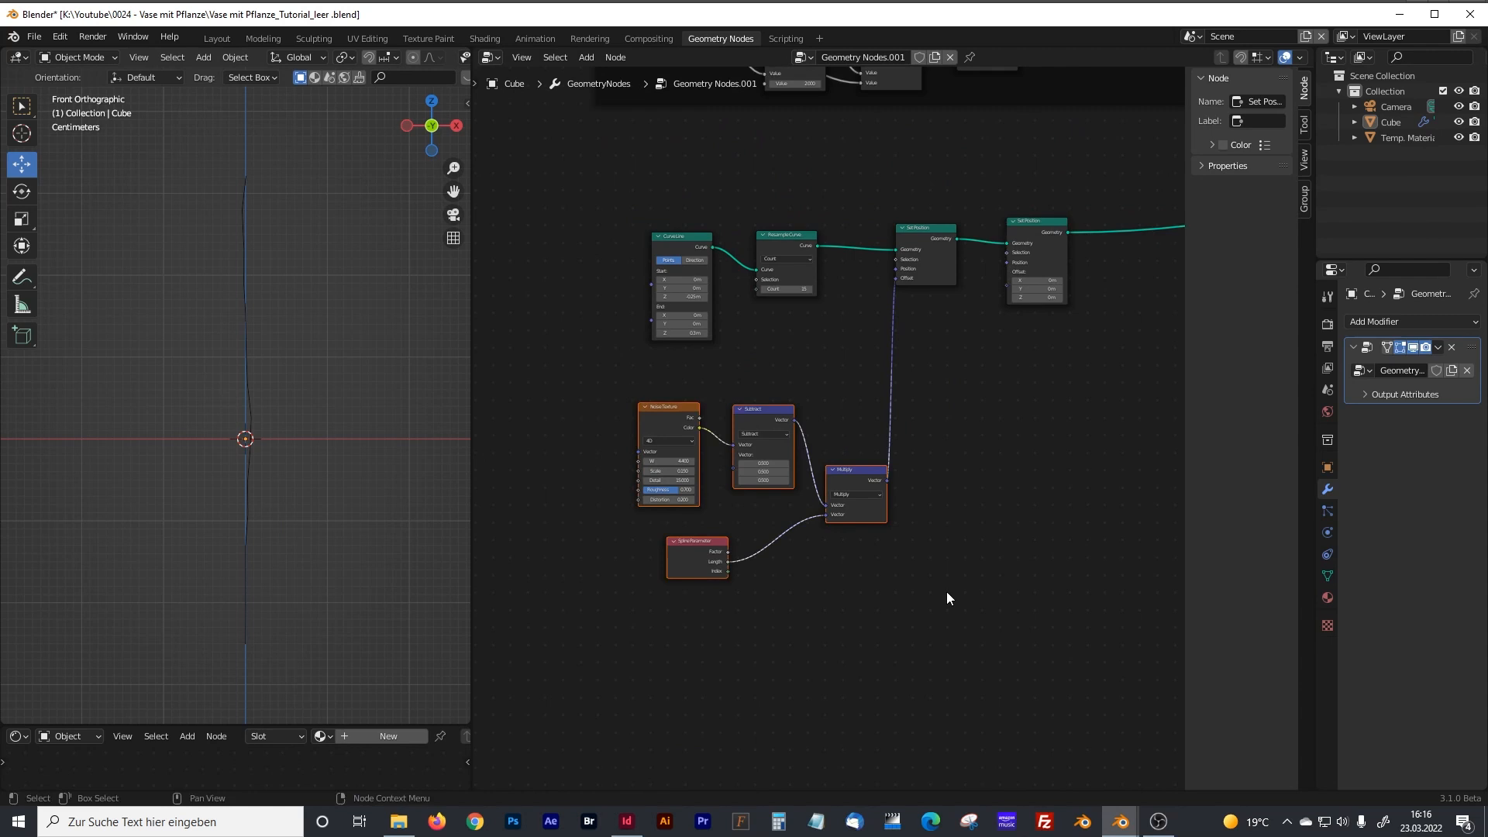
{"action": "key", "text": "ctrl+j"}
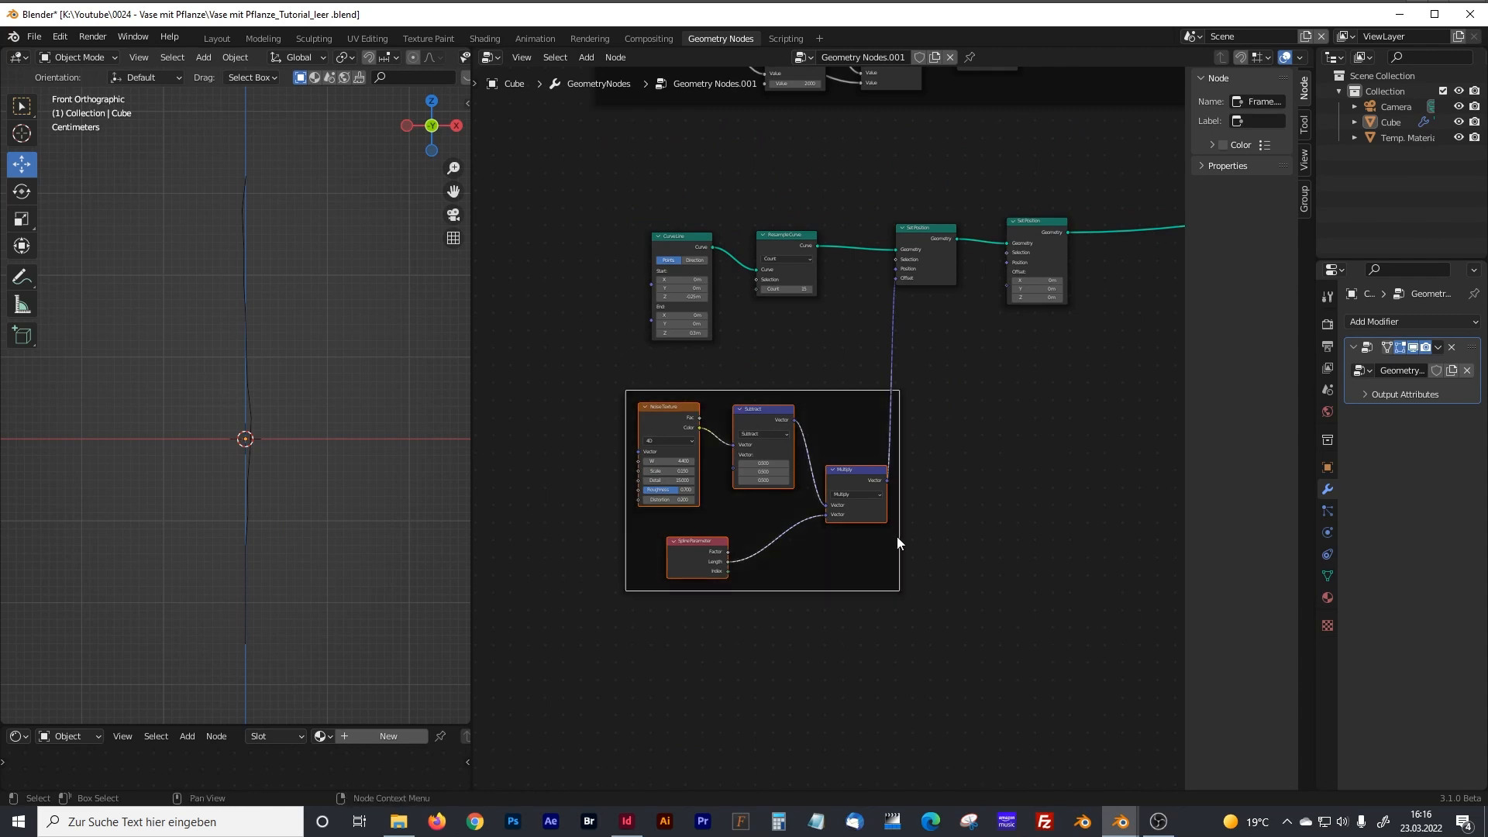
{"action": "left_click_drag", "start_coordinate": [856, 391], "coordinate": [834, 385]}
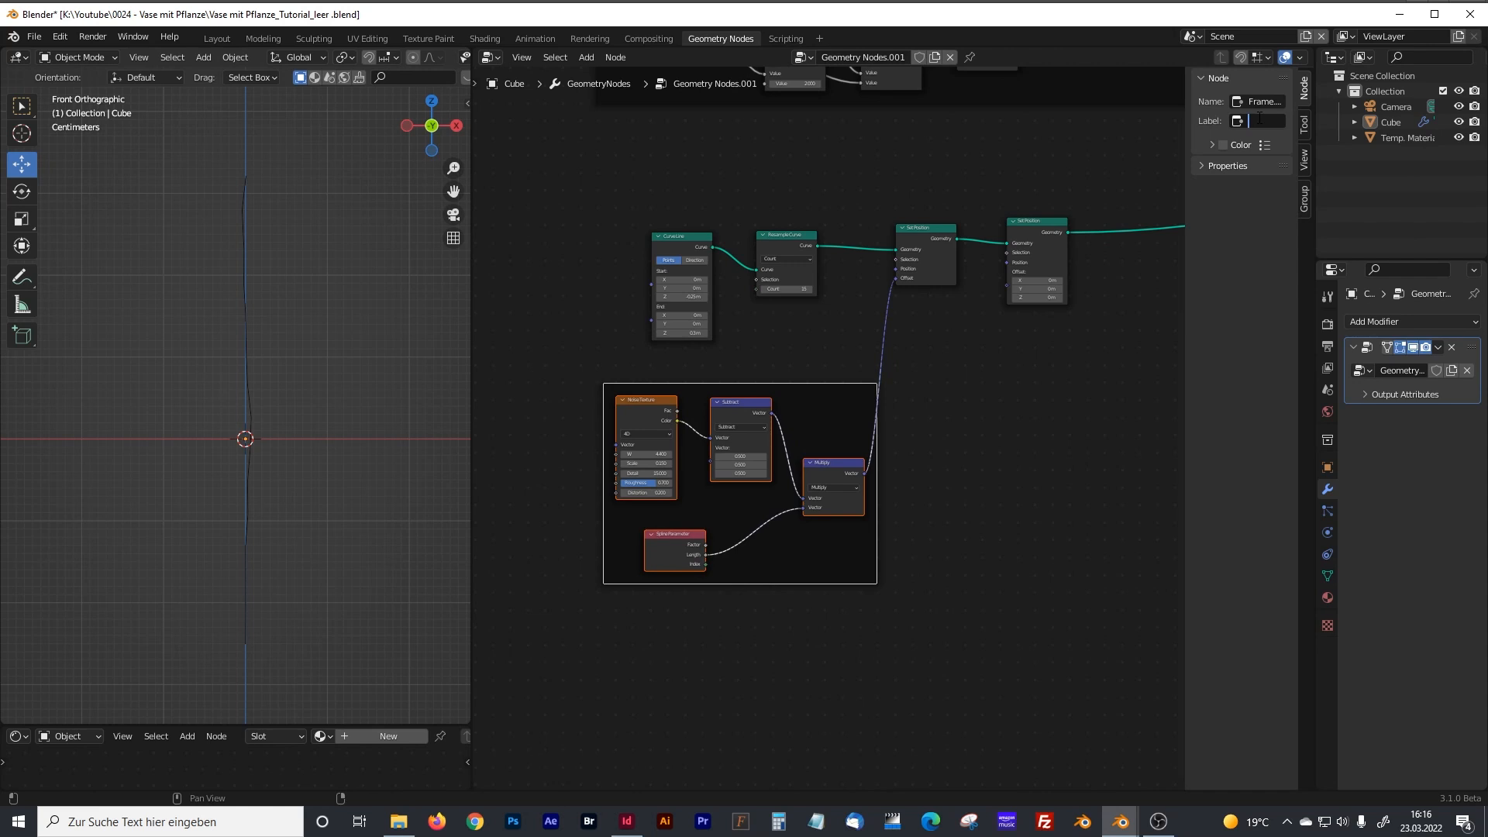
Label the new frame "Stem Distortion" and reposition it below the curve nodes.
{"action": "type", "text": "Stem Distortion"}
{"action": "key", "text": "Return"}
{"action": "left_click_drag", "start_coordinate": [824, 415], "coordinate": [806, 403]}
{"action": "middle_click_drag", "start_coordinate": [925, 549], "coordinate": [898, 423]}
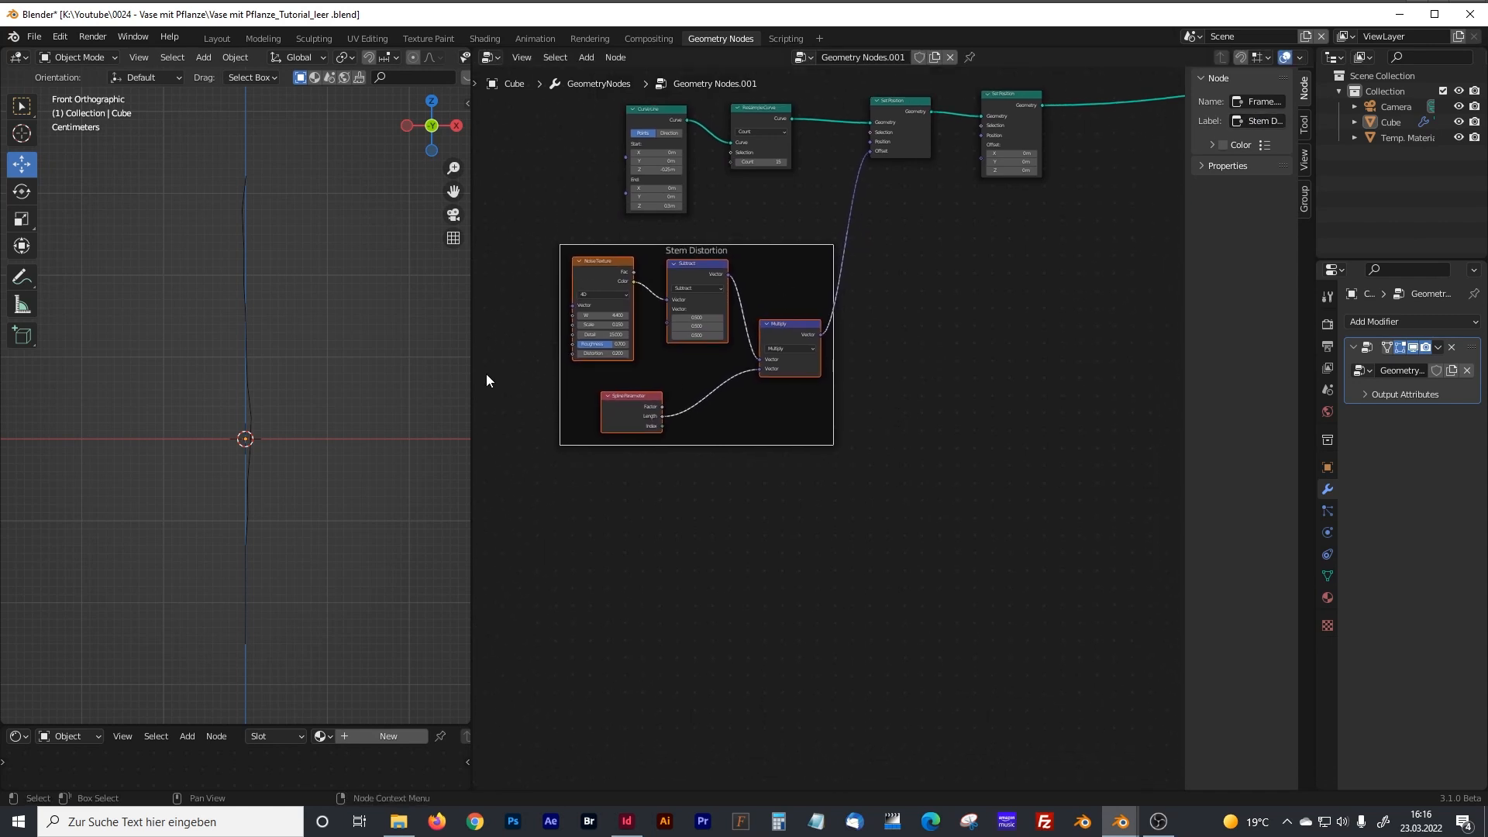
Widen the node editor and add a Vector Rotate node below the Set Position nodes.
{"action": "left_click_drag", "start_coordinate": [470, 388], "coordinate": [365, 434]}
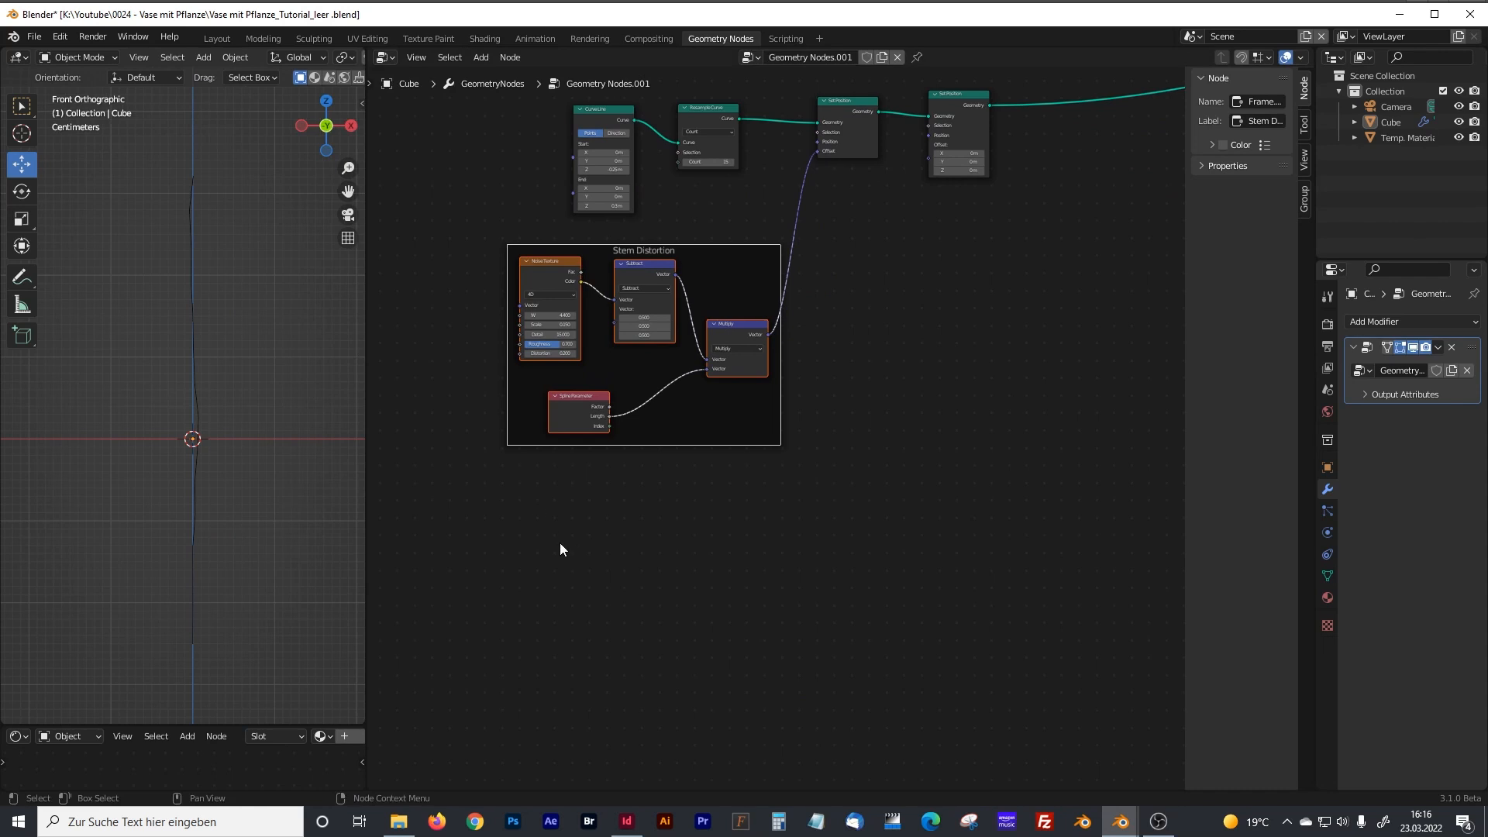
{"action": "scroll", "coordinate": [560, 543], "scroll_direction": "up", "scroll_amount": 1}
{"action": "middle_click_drag", "start_coordinate": [607, 546], "coordinate": [611, 472]}
{"action": "left_click", "coordinate": [586, 508]}
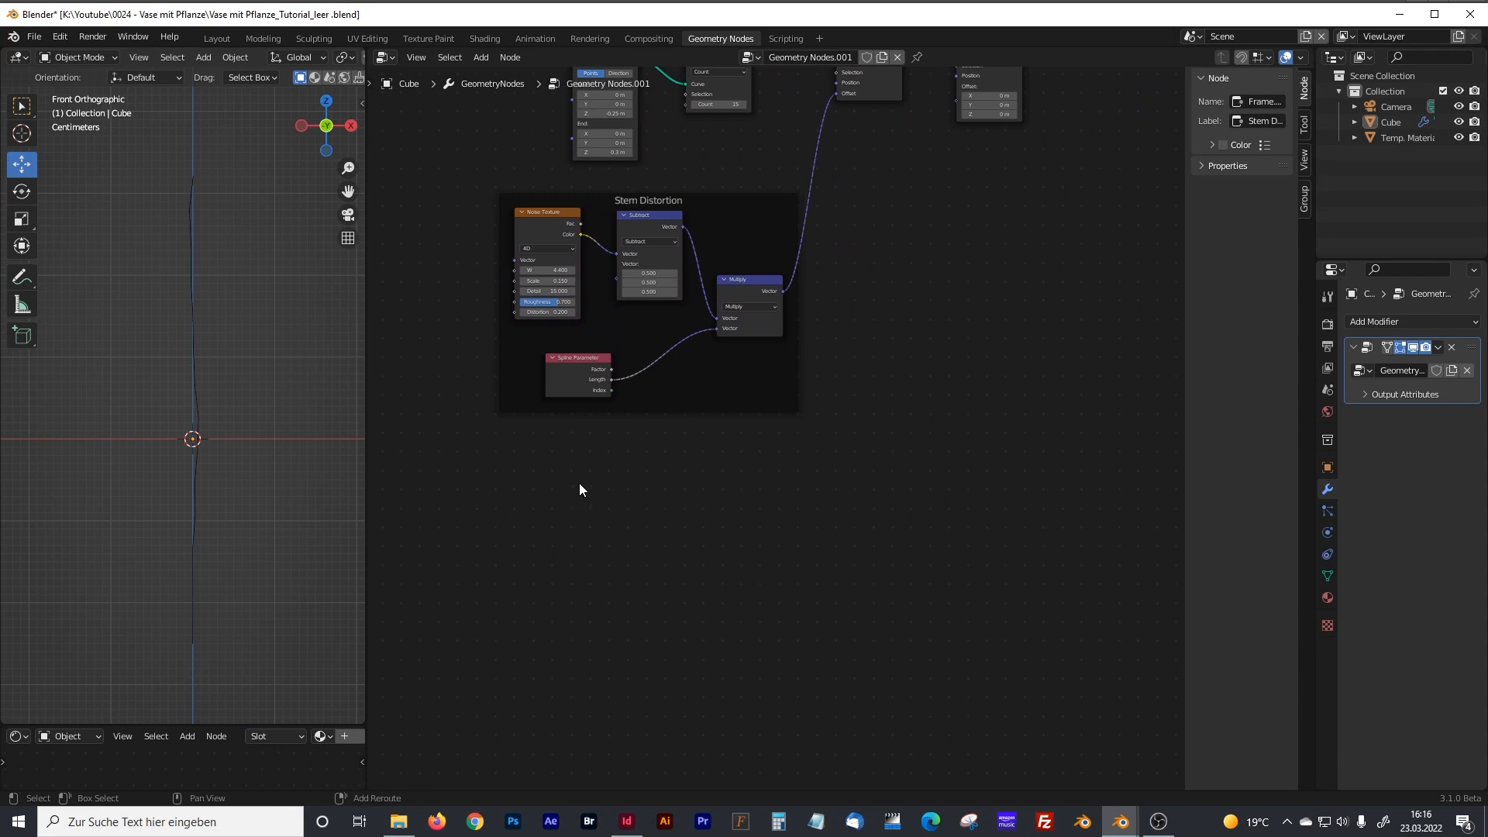
{"action": "key", "text": "shift+a"}
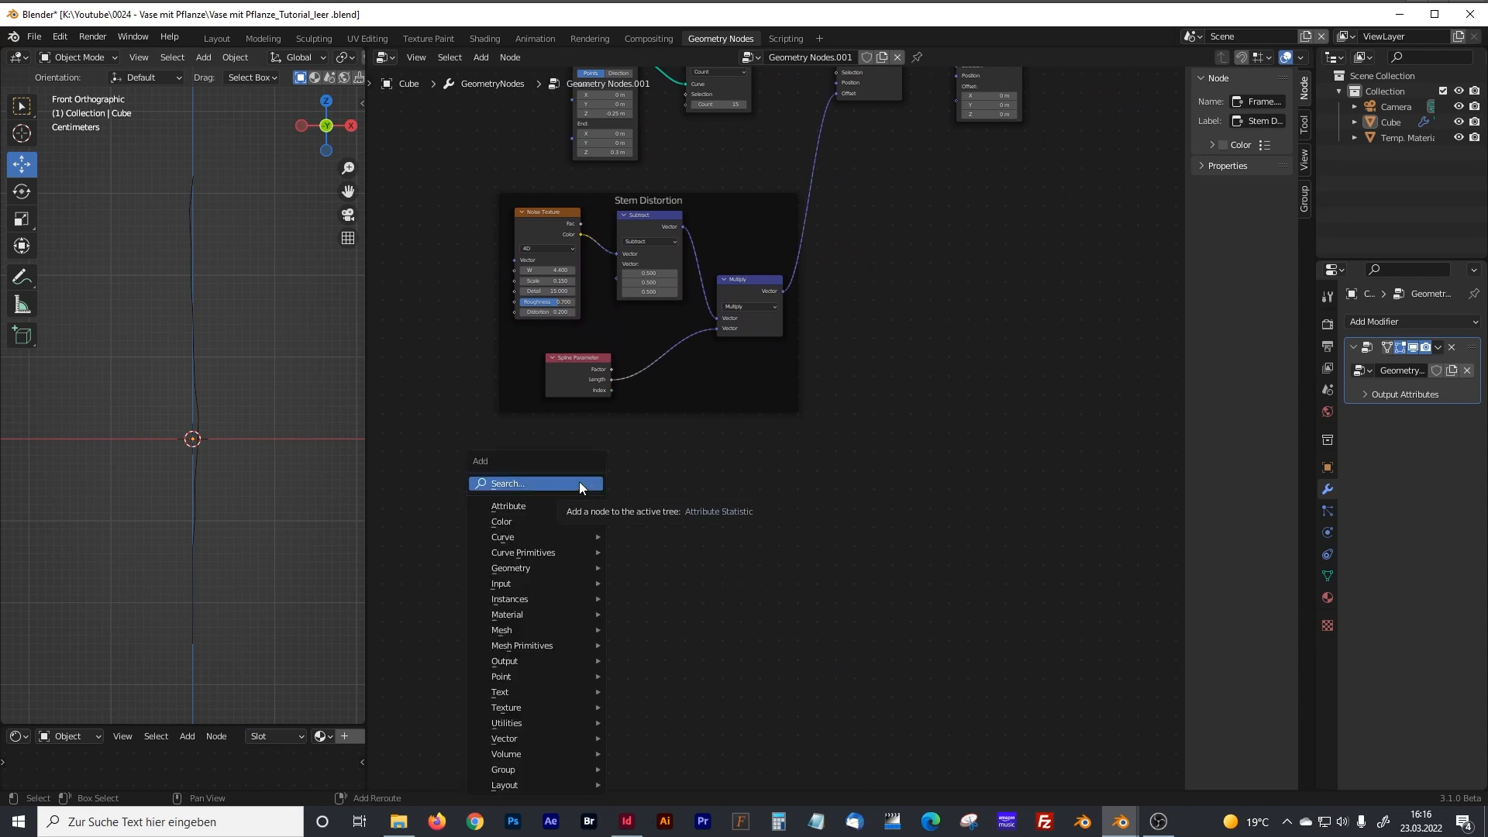
{"action": "left_click", "coordinate": [579, 483]}
{"action": "type", "text": "vector"}
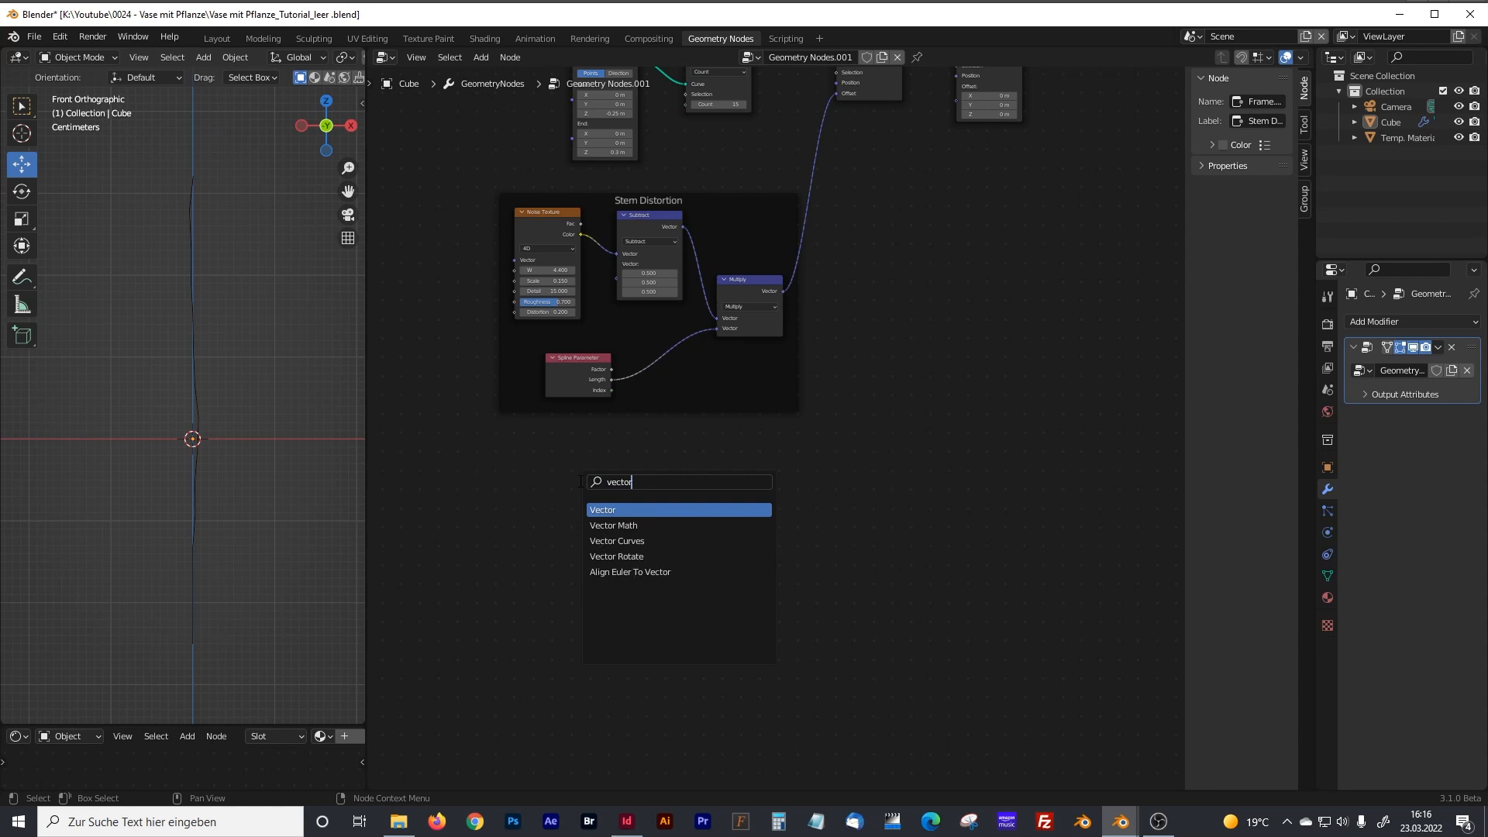
{"action": "left_click", "coordinate": [621, 556]}
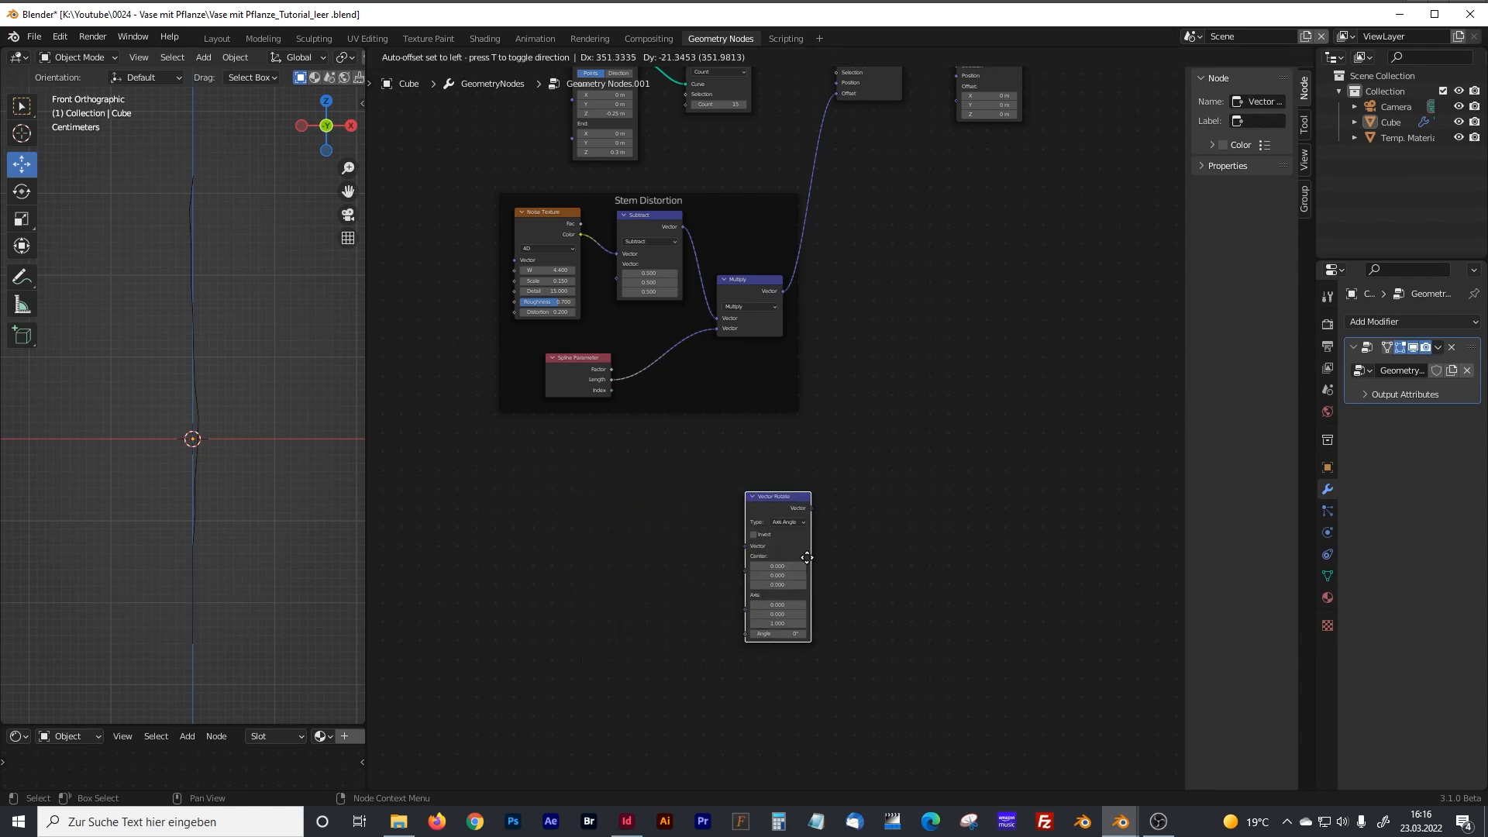
{"action": "left_click", "coordinate": [894, 455]}
Move the second Set Position node farther from the first and add a Position node beside the Vector Rotate node.
{"action": "middle_click_drag", "start_coordinate": [941, 373], "coordinate": [844, 479]}
{"action": "left_click_drag", "start_coordinate": [879, 138], "coordinate": [962, 138]}
{"action": "middle_click_drag", "start_coordinate": [721, 437], "coordinate": [765, 366]}
{"action": "left_click", "coordinate": [658, 500]}
{"action": "key", "text": "shift+a"}
{"action": "type", "text": "po"}
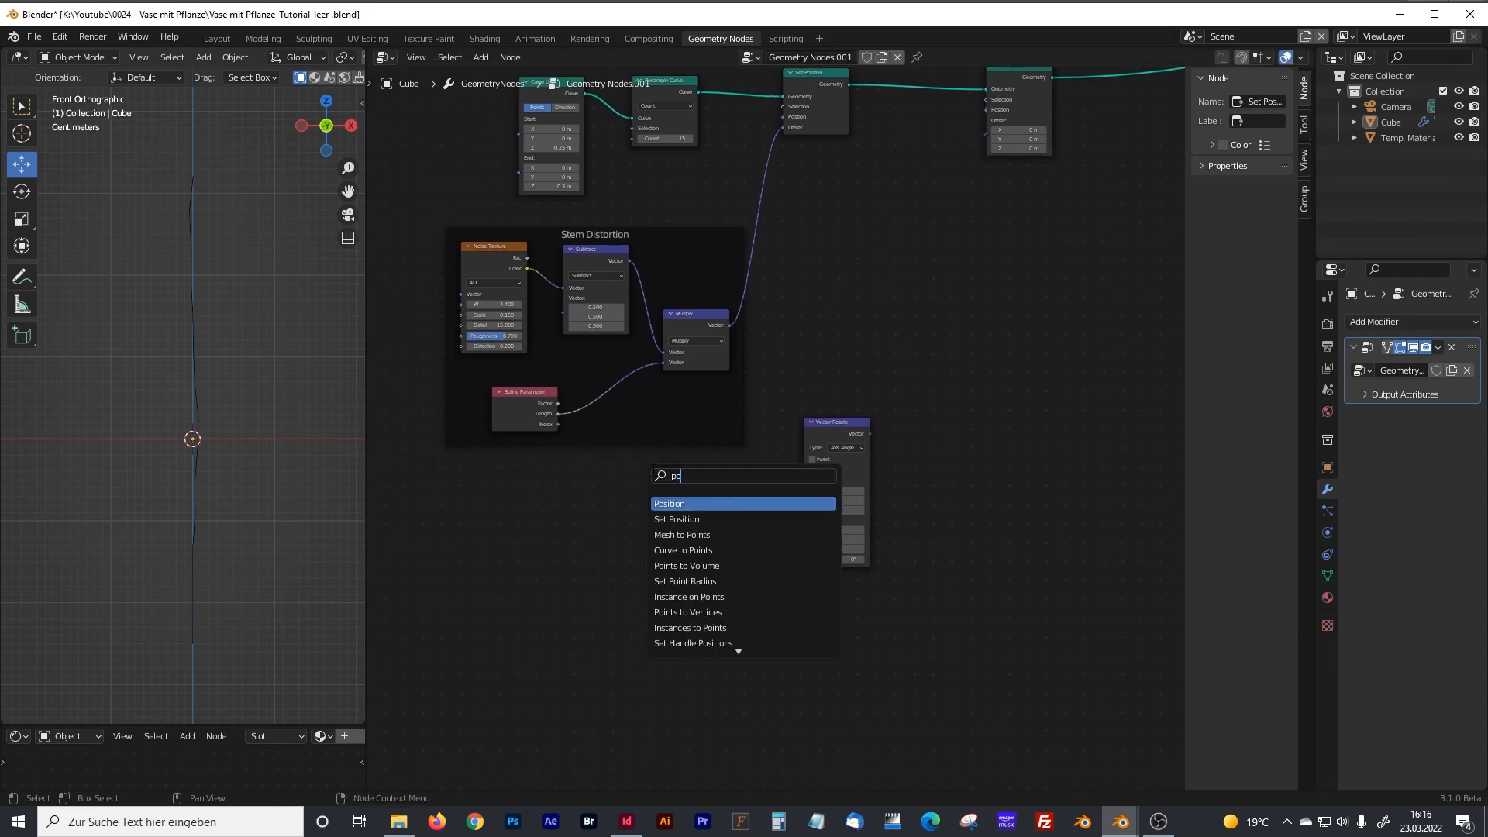
{"action": "left_click", "coordinate": [684, 503]}
{"action": "left_click", "coordinate": [668, 482]}
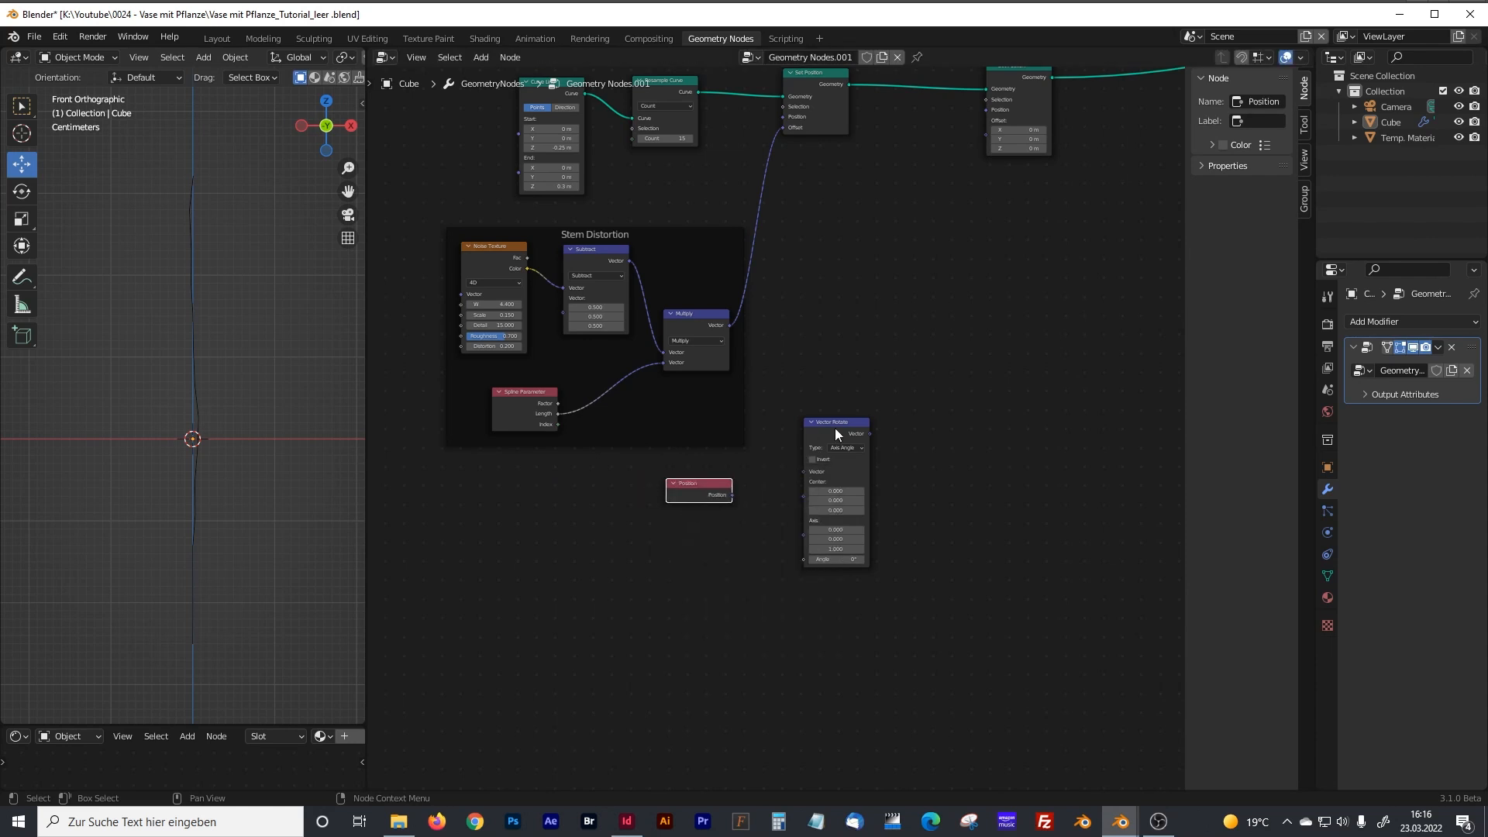
Reposition the Vector Rotate node and add a Math node set to Multiply below the Position node.
{"action": "left_click_drag", "start_coordinate": [835, 428], "coordinate": [815, 475]}
{"action": "middle_click_drag", "start_coordinate": [634, 626], "coordinate": [645, 589]}
{"action": "left_click", "coordinate": [645, 589]}
{"action": "key", "text": "shift+a"}
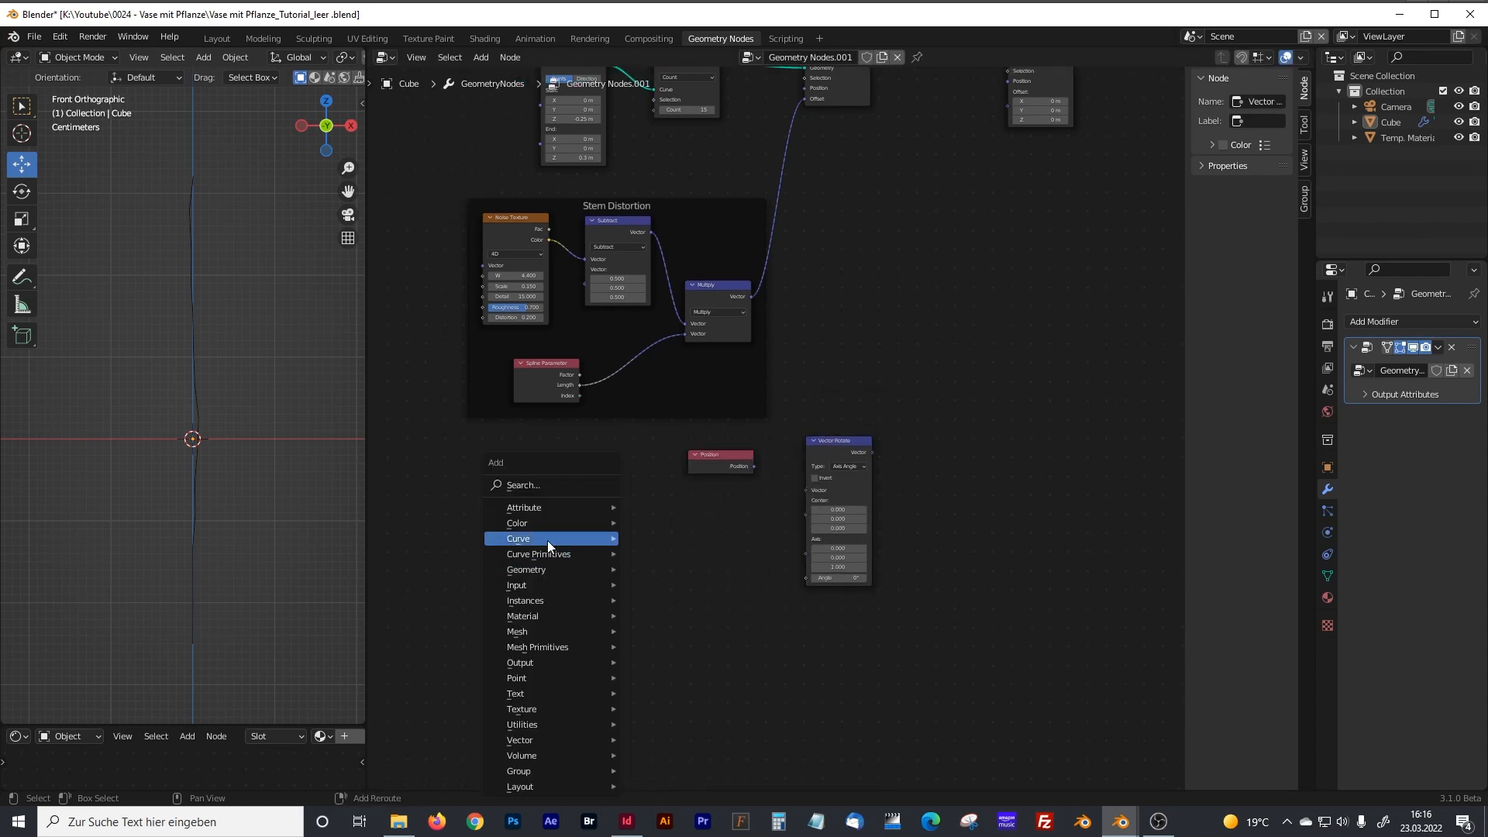
{"action": "left_click", "coordinate": [528, 482]}
{"action": "type", "text": "add"}
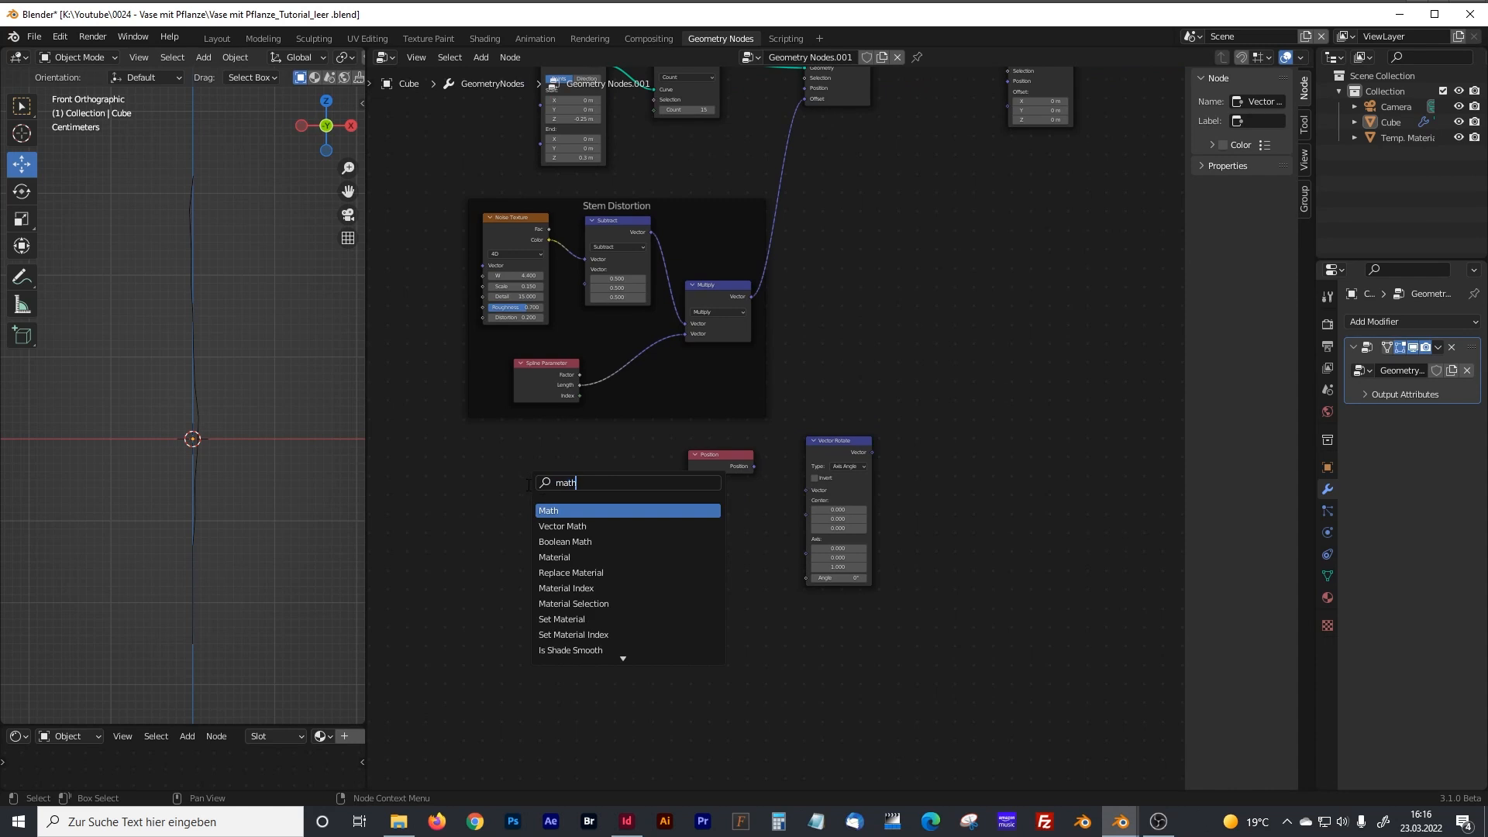
{"action": "left_click", "coordinate": [655, 512]}
{"action": "left_click", "coordinate": [720, 534]}
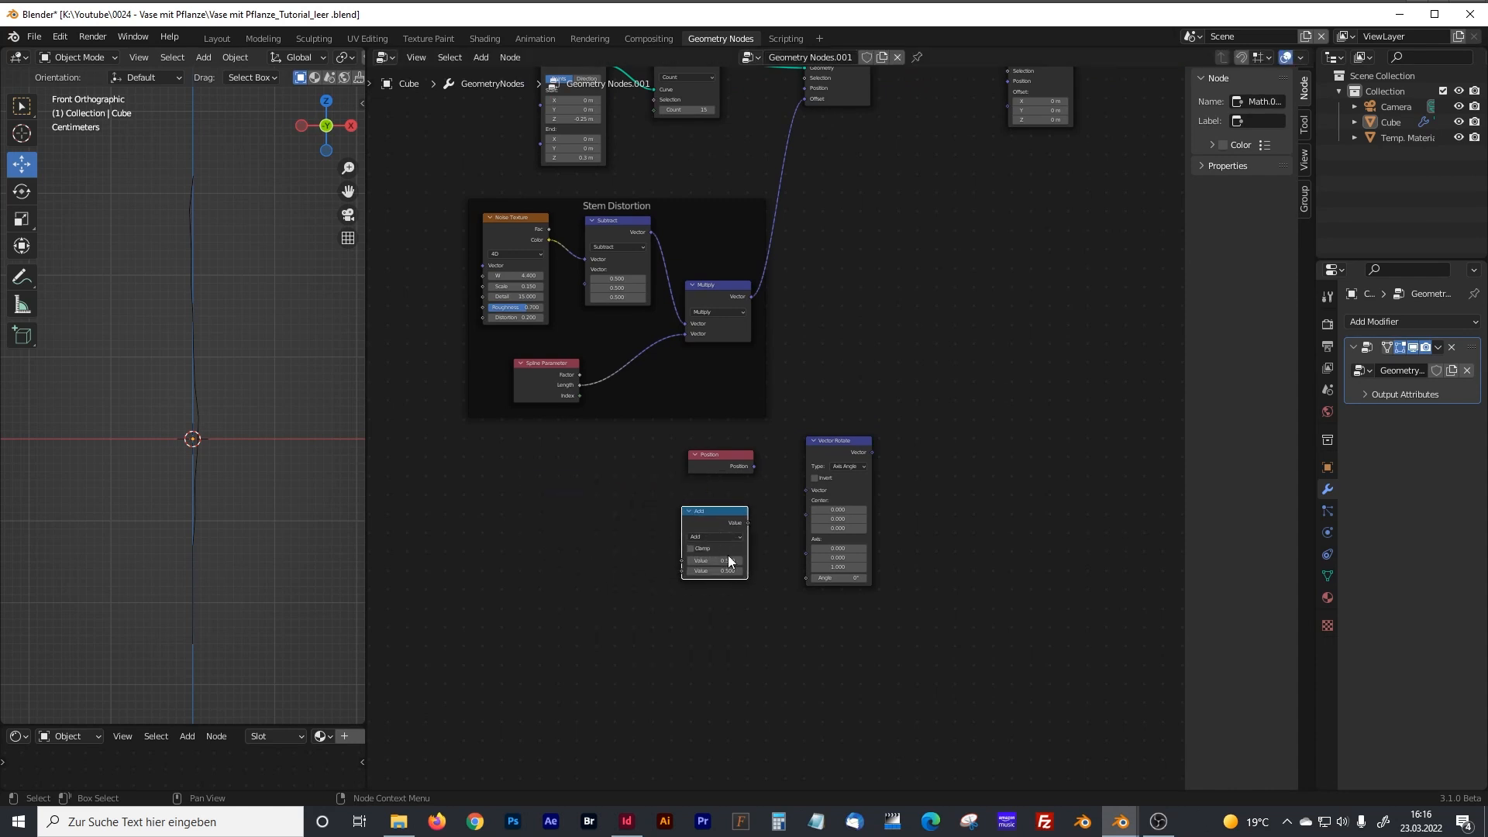
{"action": "left_click", "coordinate": [715, 537]}
{"action": "left_click", "coordinate": [712, 585]}
{"action": "scroll", "coordinate": [616, 533], "scroll_direction": "up", "scroll_amount": 3}
{"action": "middle_click_drag", "start_coordinate": [626, 530], "coordinate": [742, 400]}
{"action": "scroll", "coordinate": [691, 418], "scroll_direction": "up", "scroll_amount": 2}
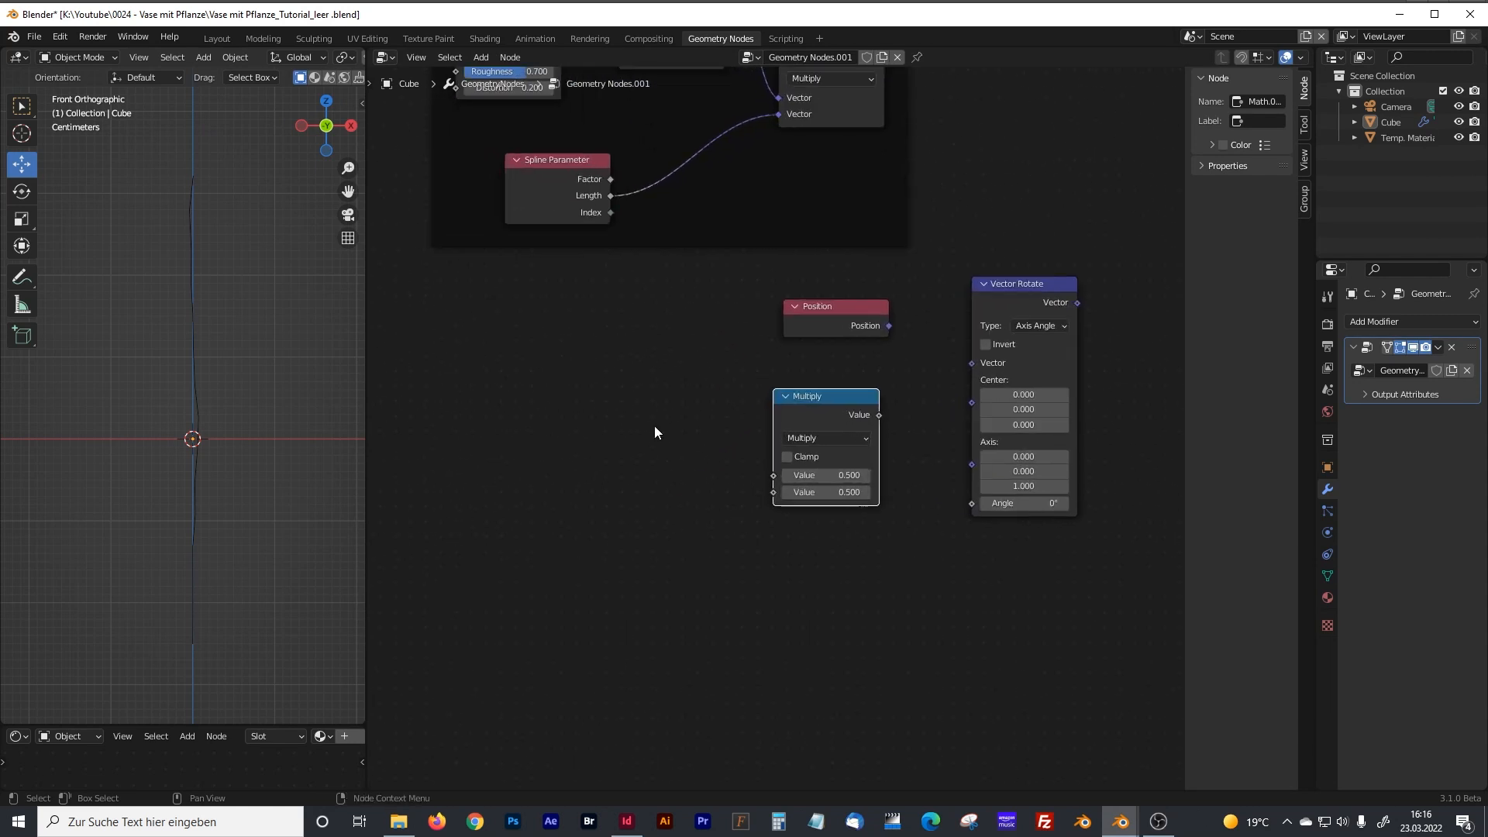
Add an Index node beside the new Multiply node, below the Stem Distortion frame.
{"action": "key", "text": "shift+a"}
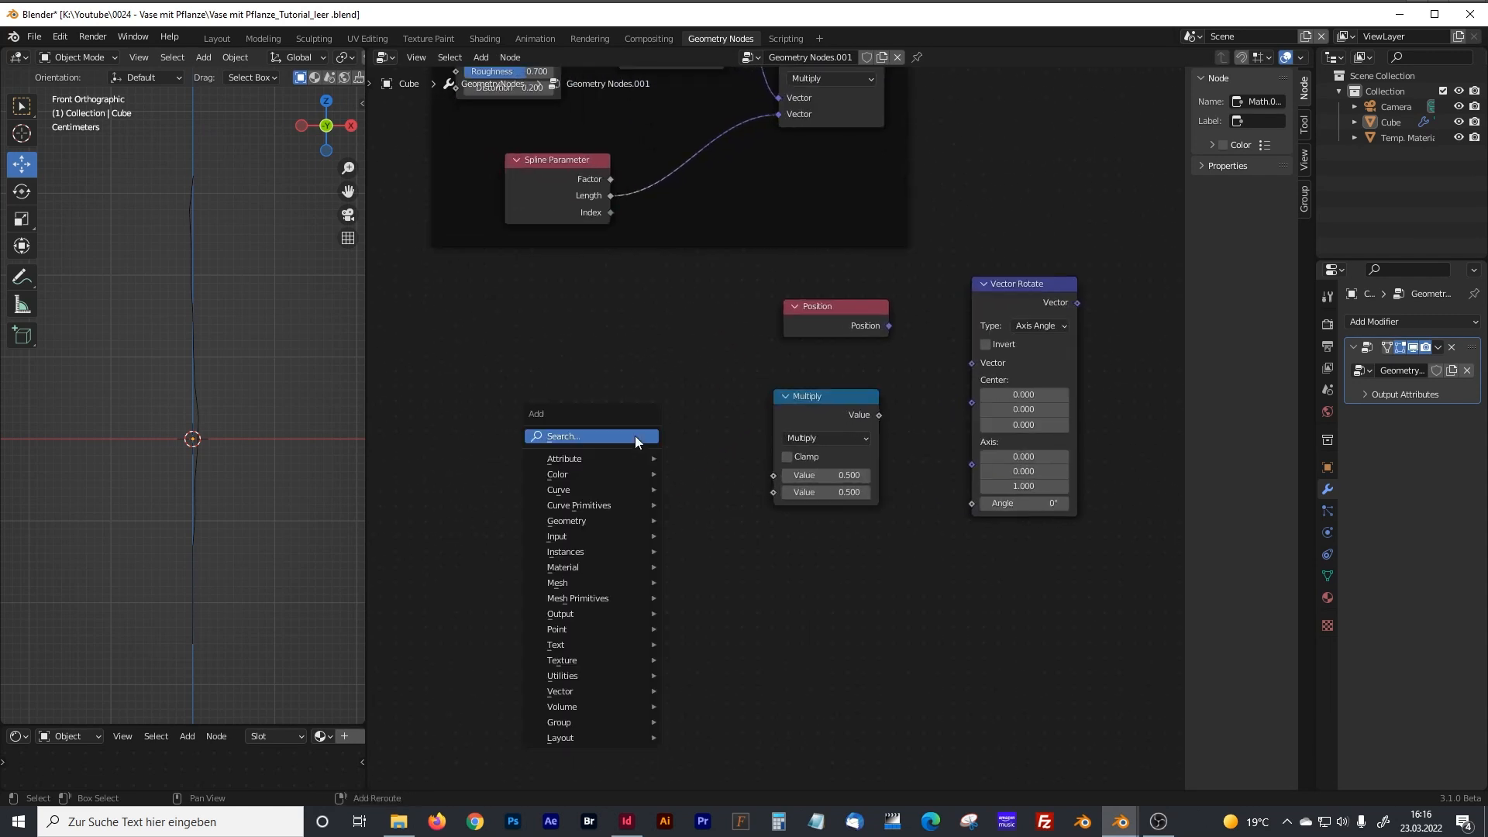
{"action": "left_click", "coordinate": [588, 436]}
{"action": "type", "text": "index"}
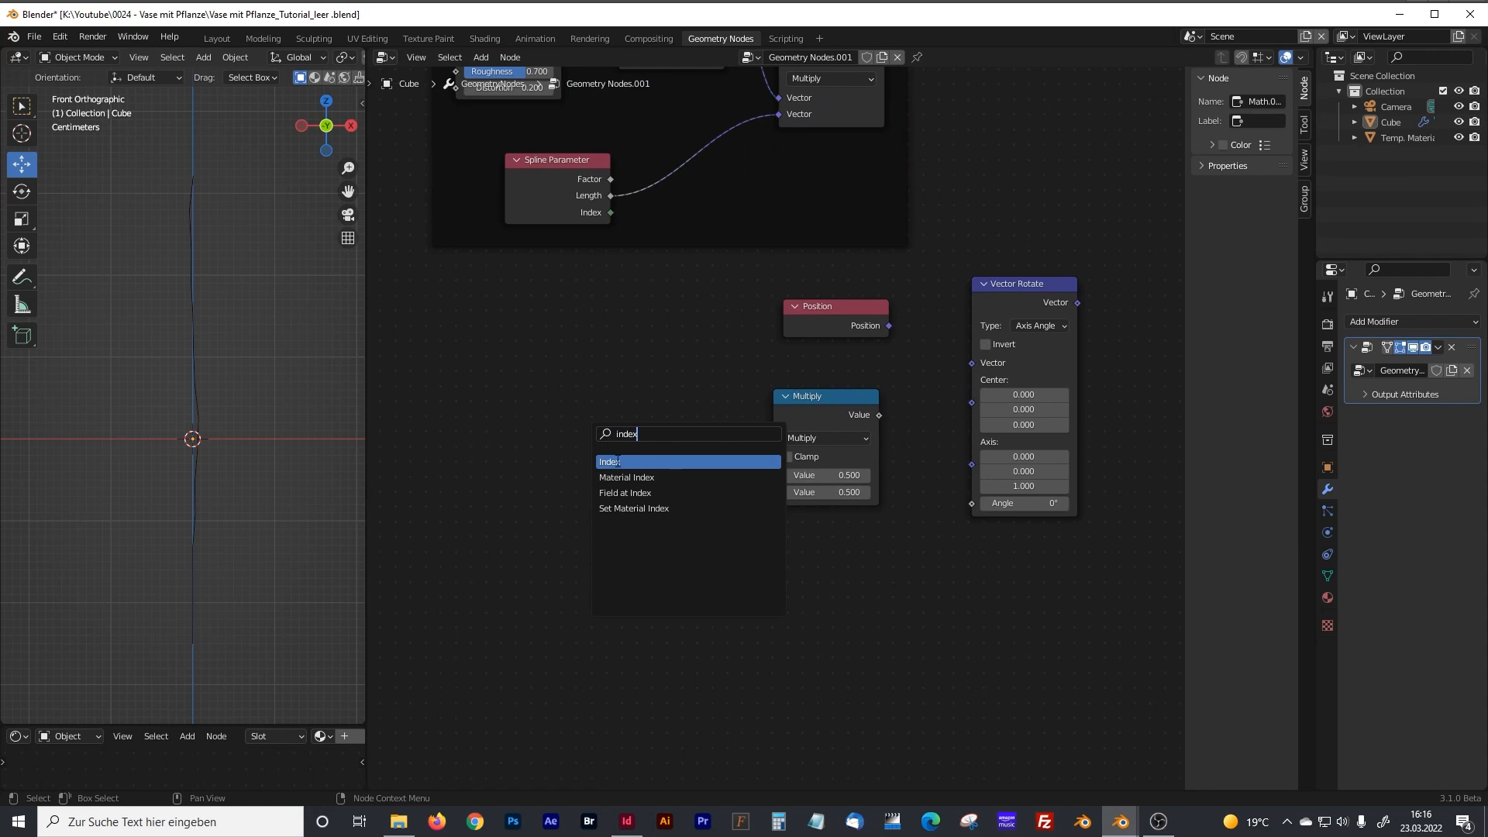
{"action": "left_click", "coordinate": [618, 462]}
{"action": "left_click", "coordinate": [625, 382]}
{"action": "middle_click_drag", "start_coordinate": [607, 489], "coordinate": [634, 496]}
{"action": "left_click", "coordinate": [634, 497]}
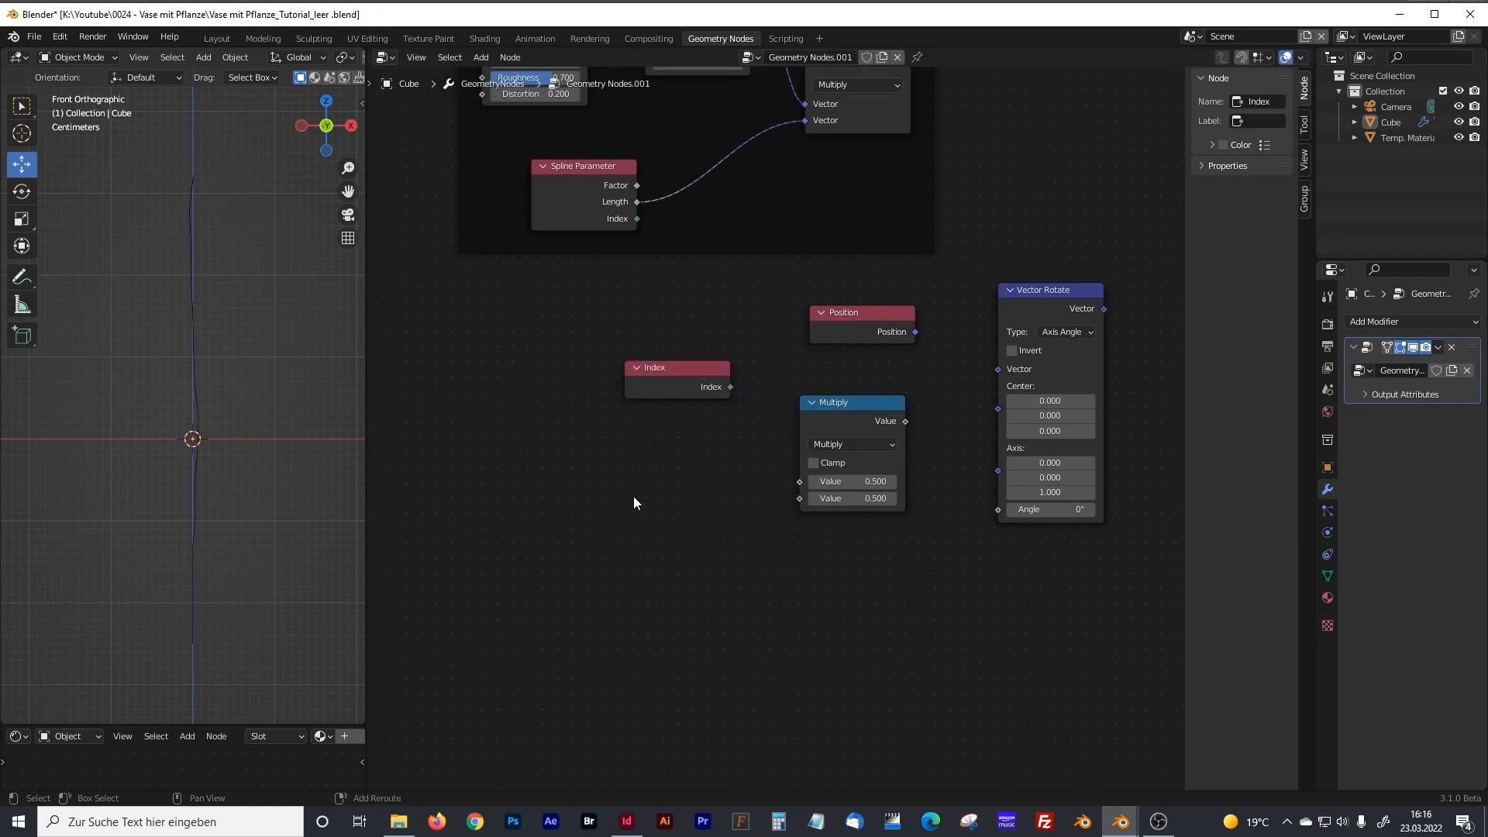
Duplicate the scalar Multiply node, place the copy below the Index node and change its operation to Divide.
{"action": "key", "text": "shift+a"}
{"action": "left_click", "coordinate": [858, 403]}
{"action": "key", "text": "shift+d"}
{"action": "left_click", "coordinate": [649, 466]}
{"action": "left_click", "coordinate": [632, 508]}
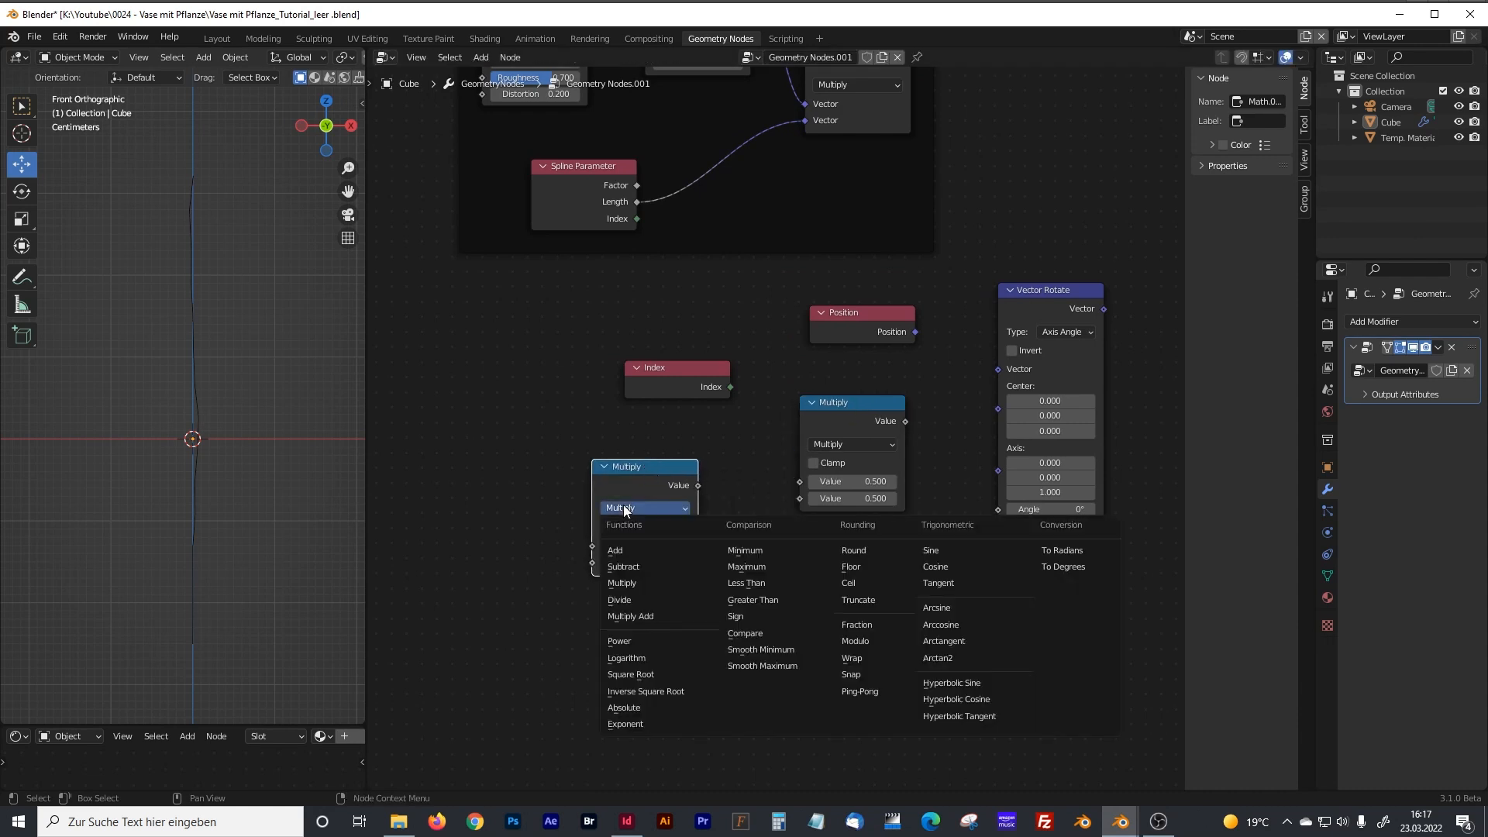
{"action": "left_click", "coordinate": [629, 600]}
Add a Value node in front of the Divide node.
{"action": "middle_click_drag", "start_coordinate": [493, 539], "coordinate": [555, 521]}
{"action": "key", "text": "shift+a"}
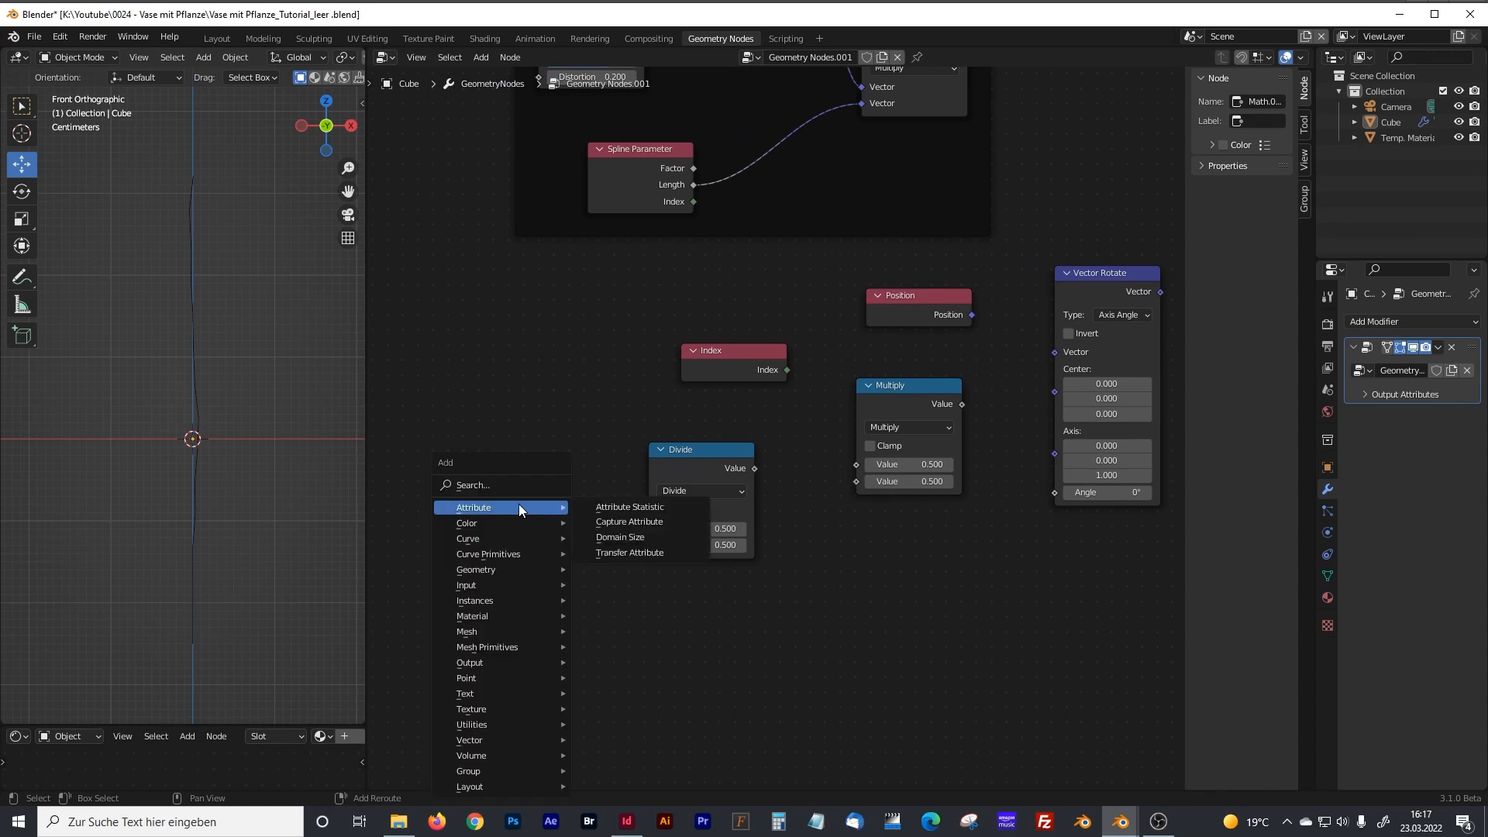
{"action": "left_click", "coordinate": [510, 486]}
{"action": "type", "text": "value"}
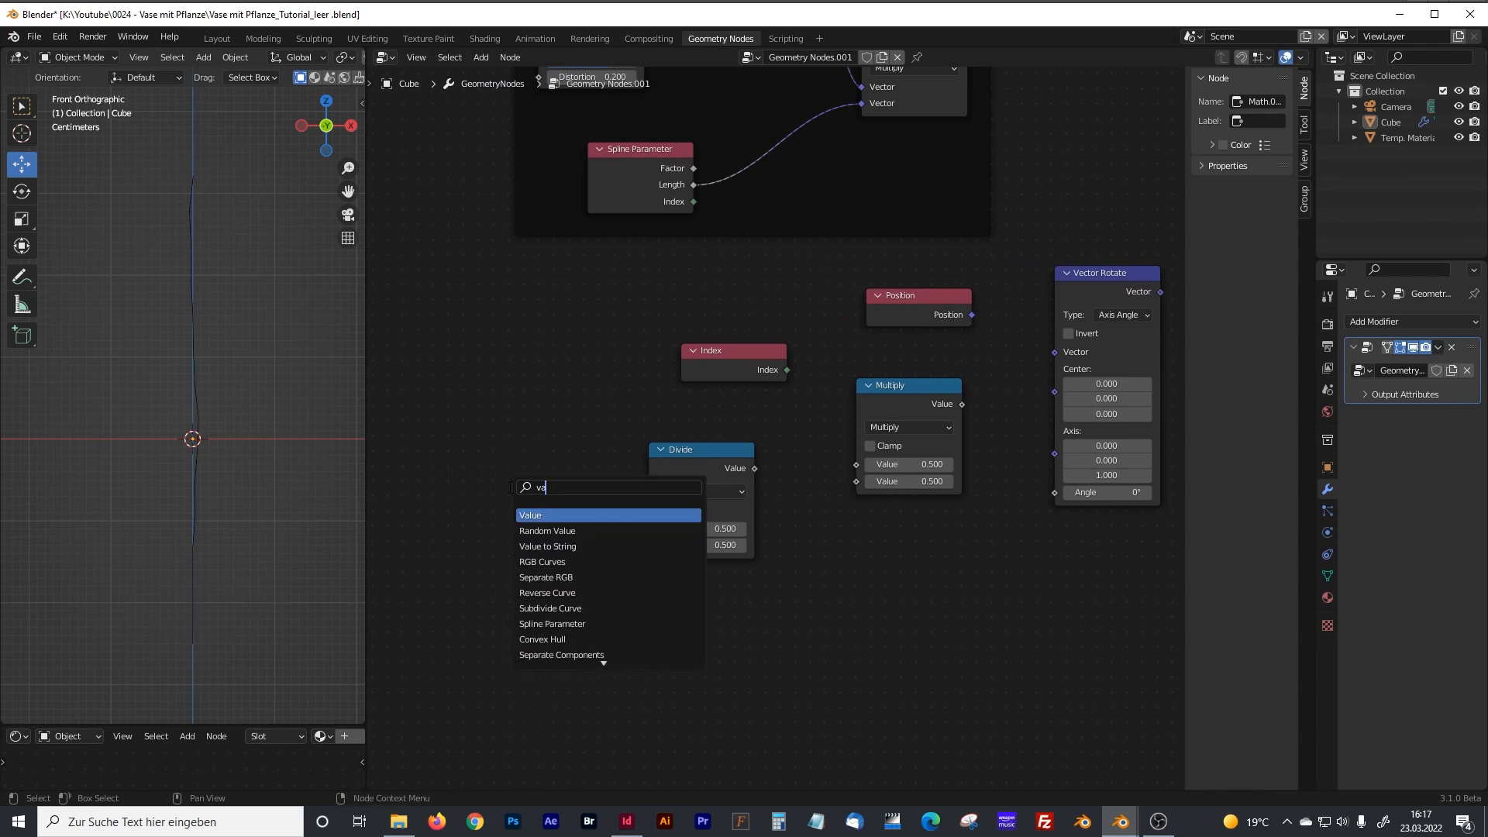
{"action": "left_click", "coordinate": [552, 516]}
{"action": "left_click", "coordinate": [532, 482]}
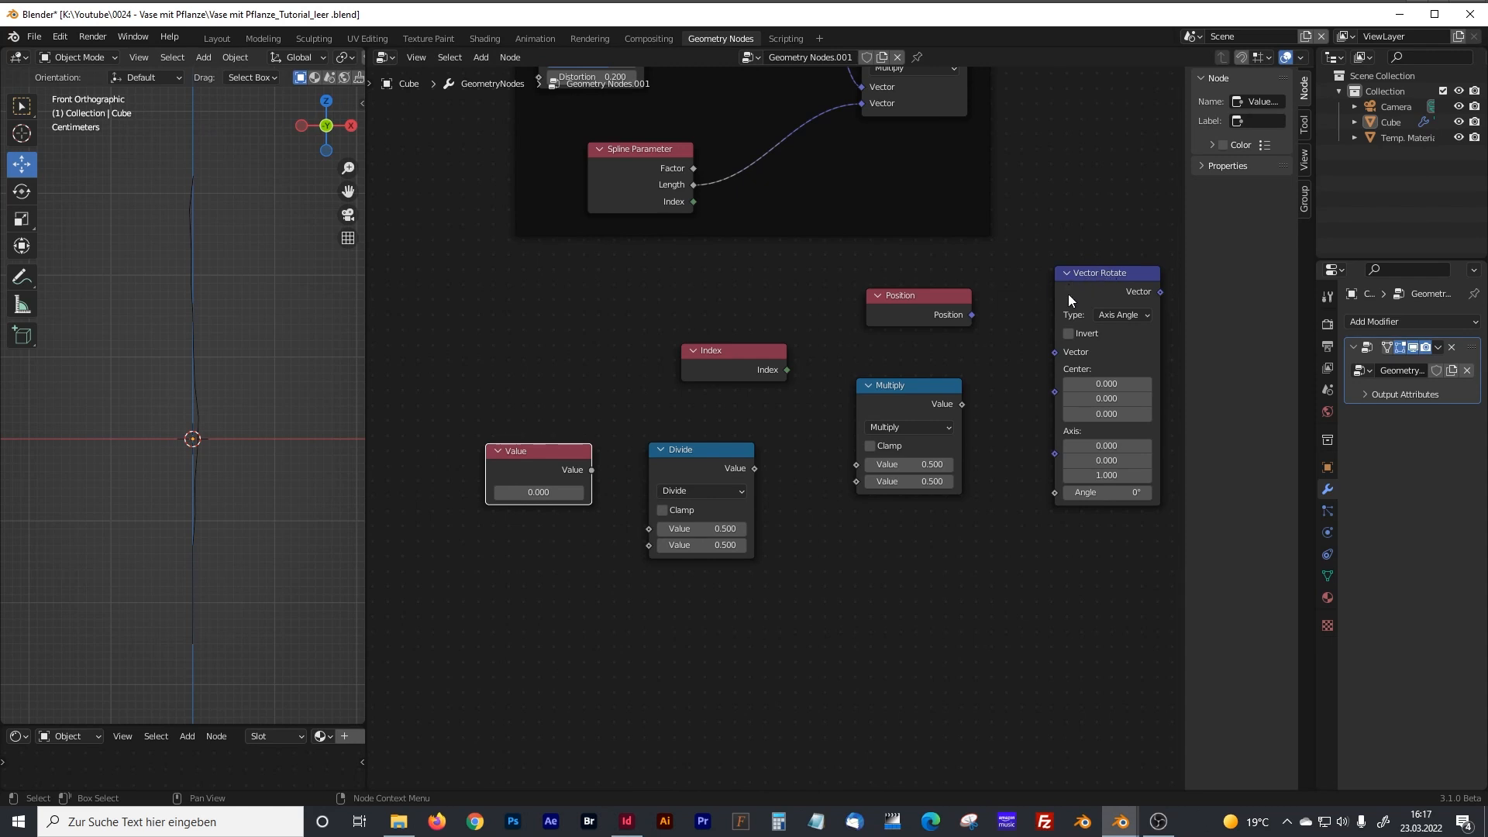
Shift the Divide node slightly closer to the Value node and set its second value to 100.
{"action": "left_click_drag", "start_coordinate": [709, 449], "coordinate": [703, 450]}
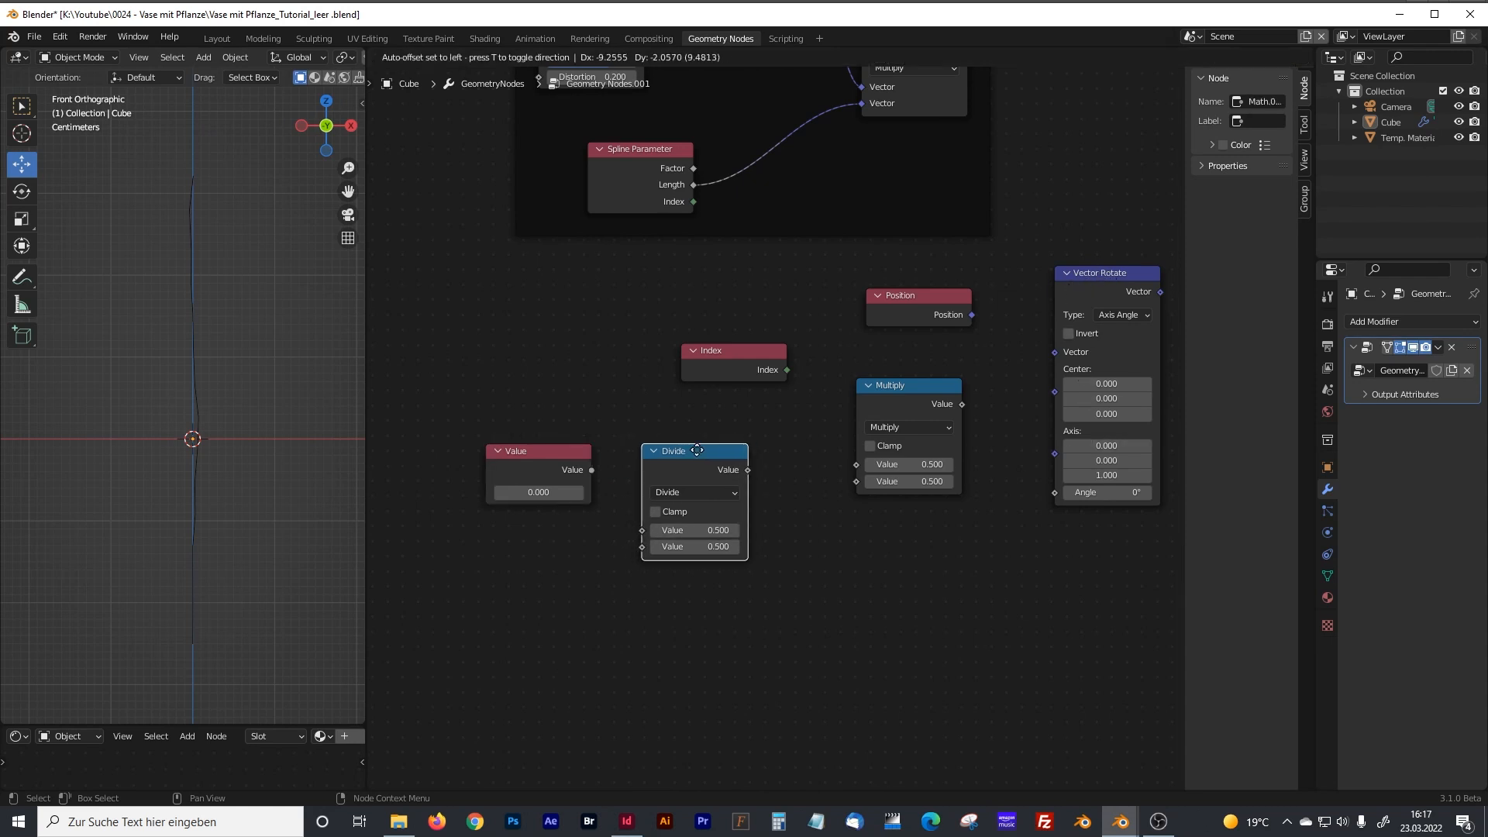
{"action": "left_click", "coordinate": [715, 547]}
{"action": "type", "text": "100"}
{"action": "key", "text": "Return"}
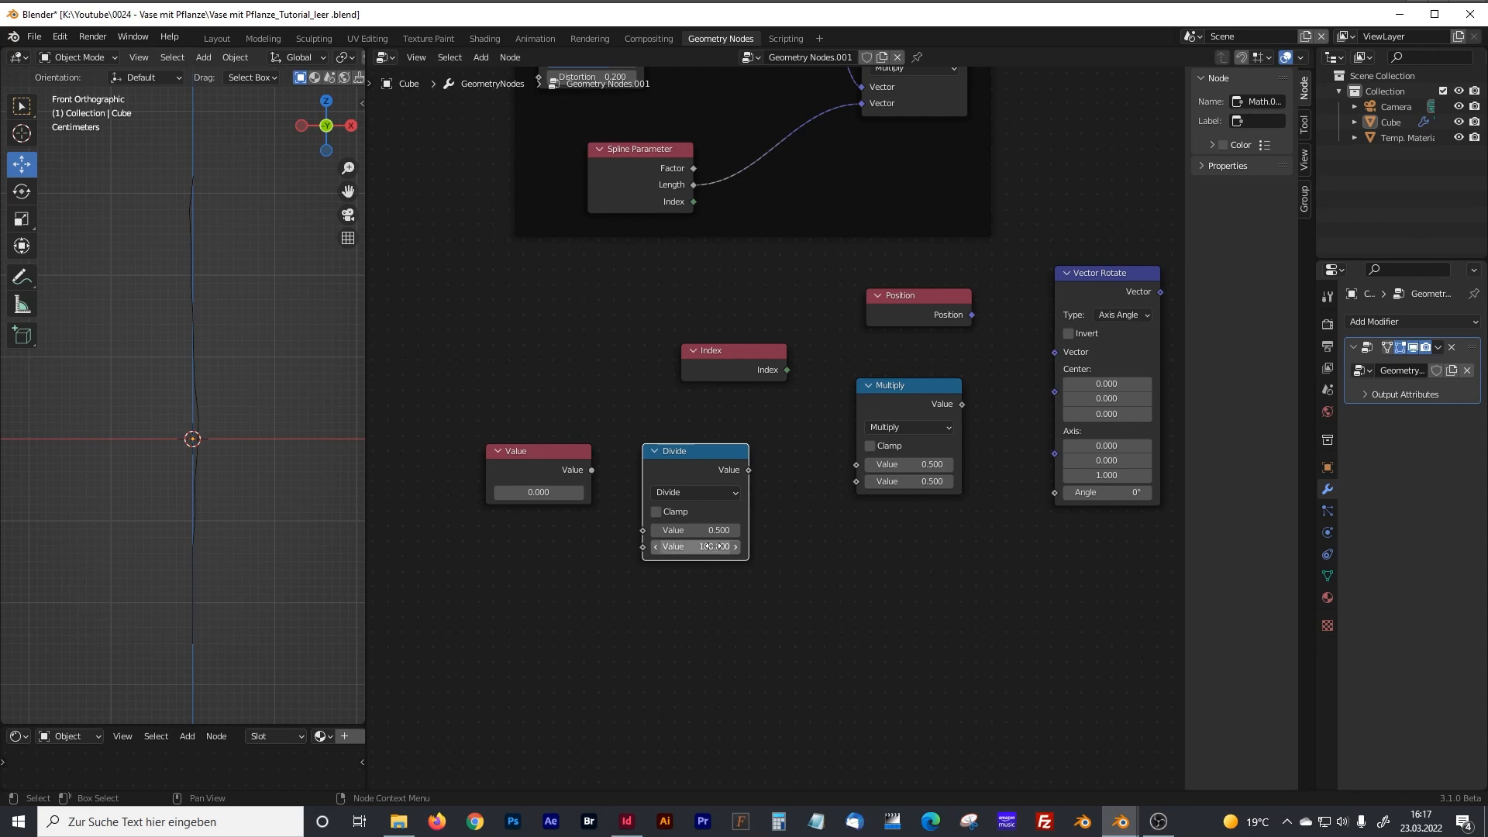
Connect the Value node to the Divide node's first value and set it to 5.
{"action": "left_click_drag", "start_coordinate": [591, 470], "coordinate": [641, 530]}
{"action": "left_click", "coordinate": [539, 493]}
{"action": "type", "text": "5"}
{"action": "key", "text": "Return"}
Connect Index to the Multiply node's first value and the Divide result to its second value.
{"action": "left_click", "coordinate": [710, 355]}
{"action": "left_click_drag", "start_coordinate": [759, 366], "coordinate": [749, 364]}
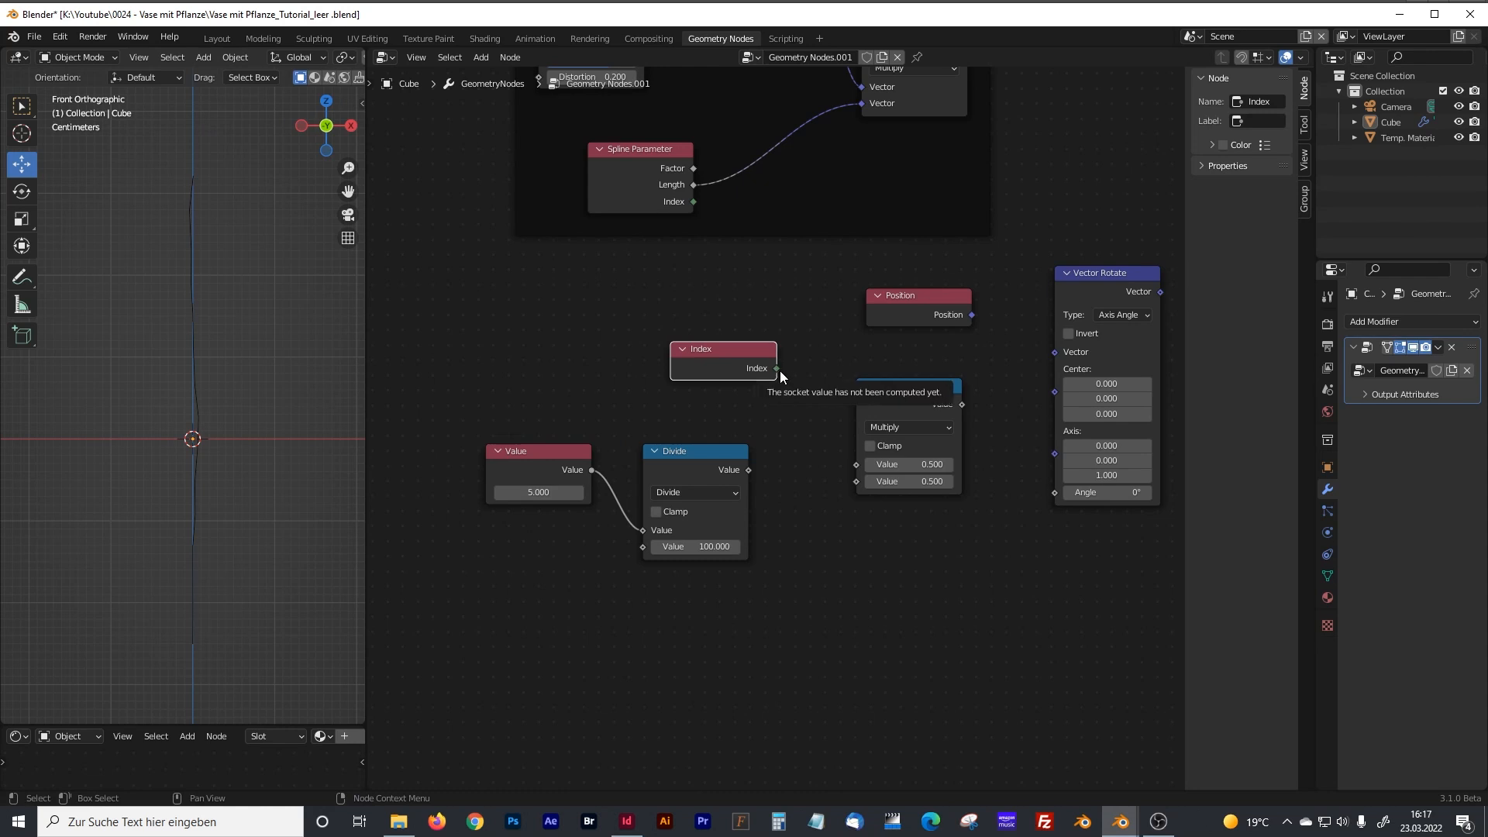
{"action": "left_click_drag", "start_coordinate": [776, 369], "coordinate": [793, 378]}
{"action": "left_click_drag", "start_coordinate": [804, 451], "coordinate": [842, 472]}
{"action": "left_click_drag", "start_coordinate": [890, 400], "coordinate": [897, 400]}
{"action": "left_click_drag", "start_coordinate": [748, 470], "coordinate": [862, 483]}
Connect the Multiply result to Vector Rotate's Angle and the Position node to its Vector input.
{"action": "middle_click_drag", "start_coordinate": [965, 393], "coordinate": [812, 364]}
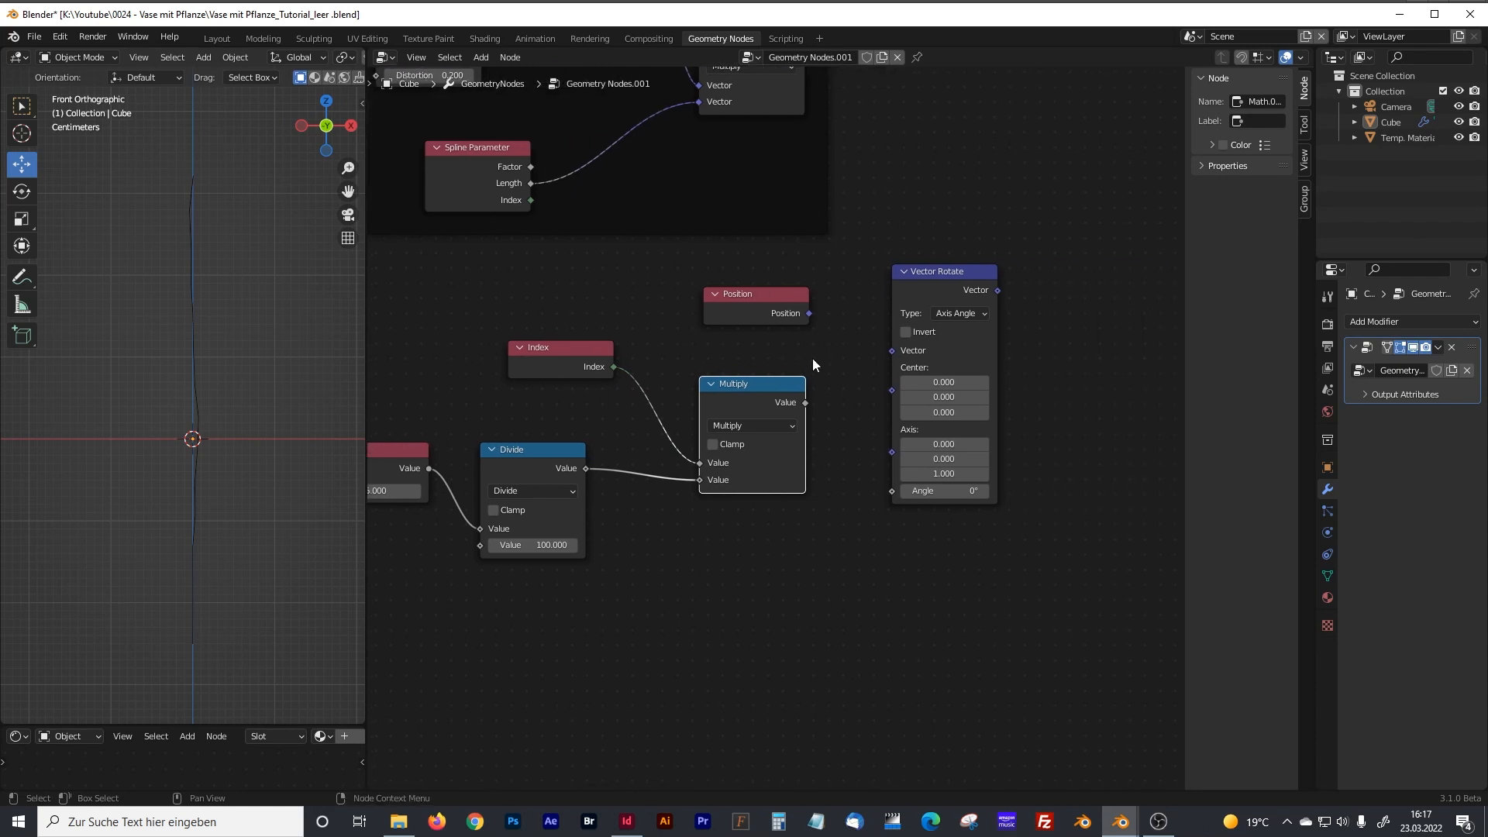
{"action": "left_click_drag", "start_coordinate": [789, 387], "coordinate": [886, 490]}
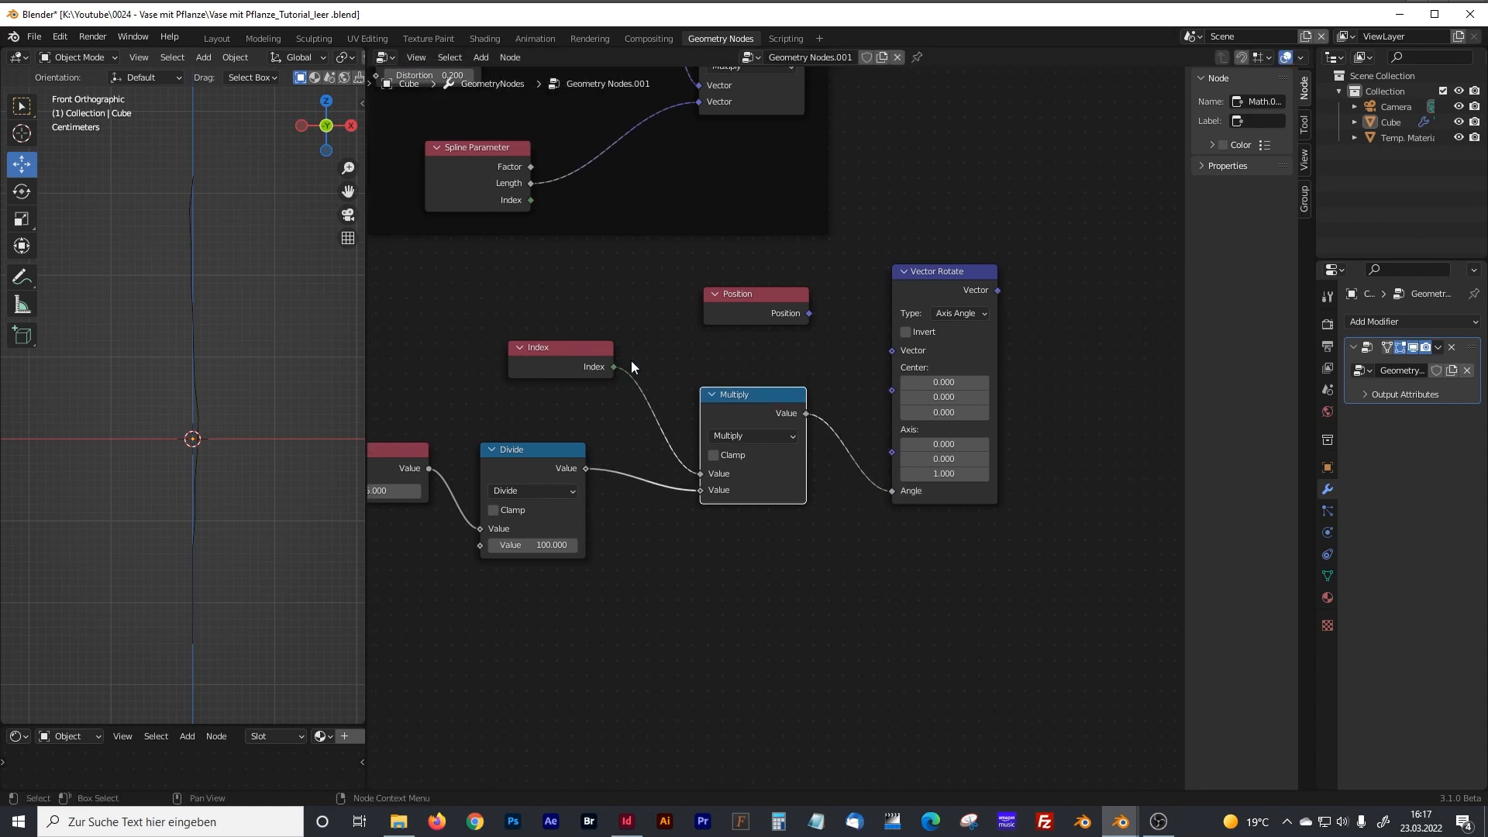
{"action": "left_click", "coordinate": [733, 298]}
{"action": "left_click_drag", "start_coordinate": [810, 313], "coordinate": [813, 319]}
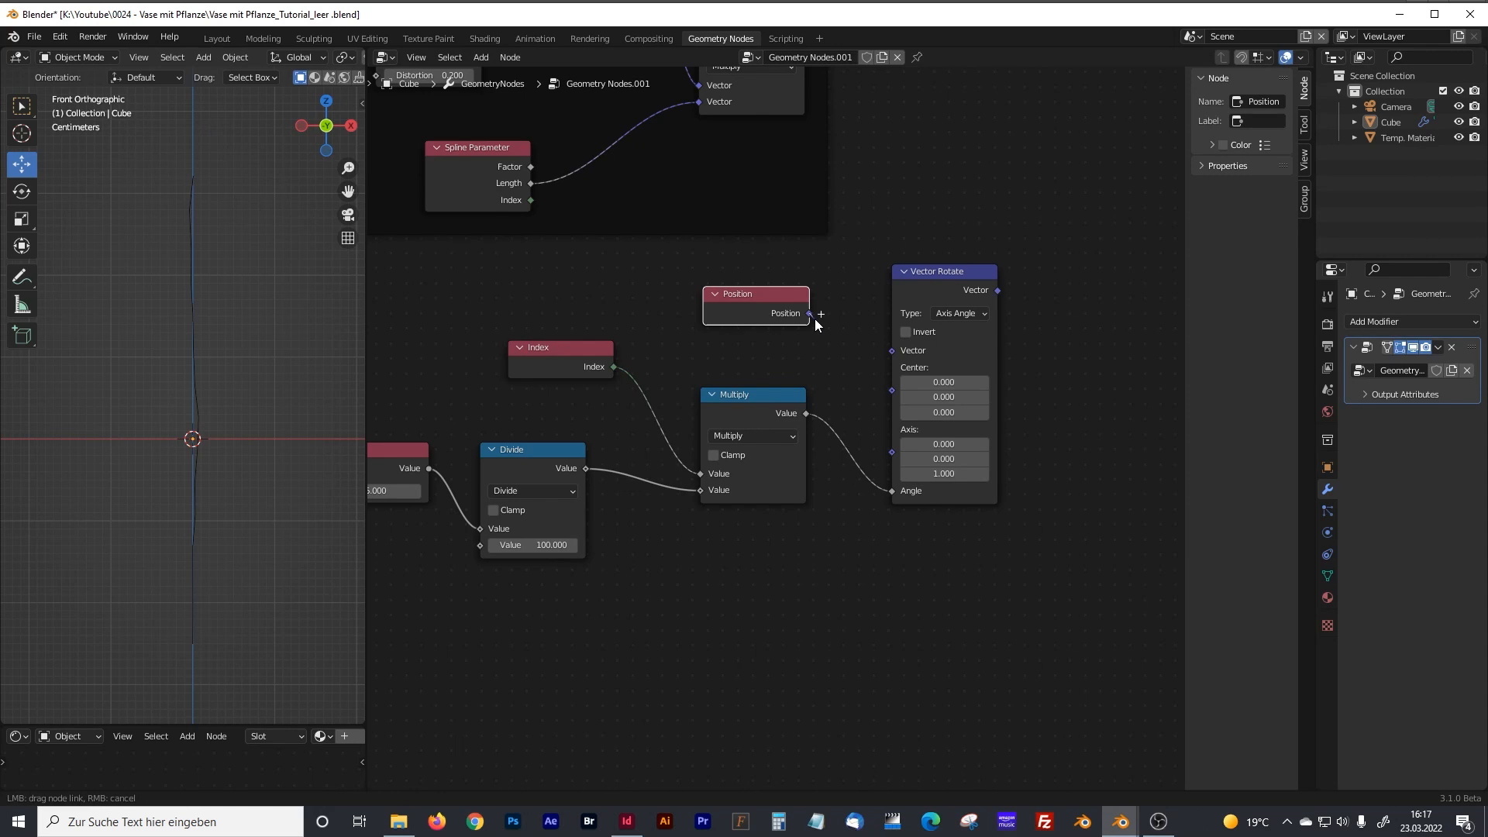
{"action": "left_click_drag", "start_coordinate": [815, 319], "coordinate": [892, 350]}
Connect the Vector Rotate output to the Position input of the second Set Position node.
{"action": "scroll", "coordinate": [768, 357], "scroll_direction": "down", "scroll_amount": 4}
{"action": "middle_click_drag", "start_coordinate": [780, 346], "coordinate": [707, 505]}
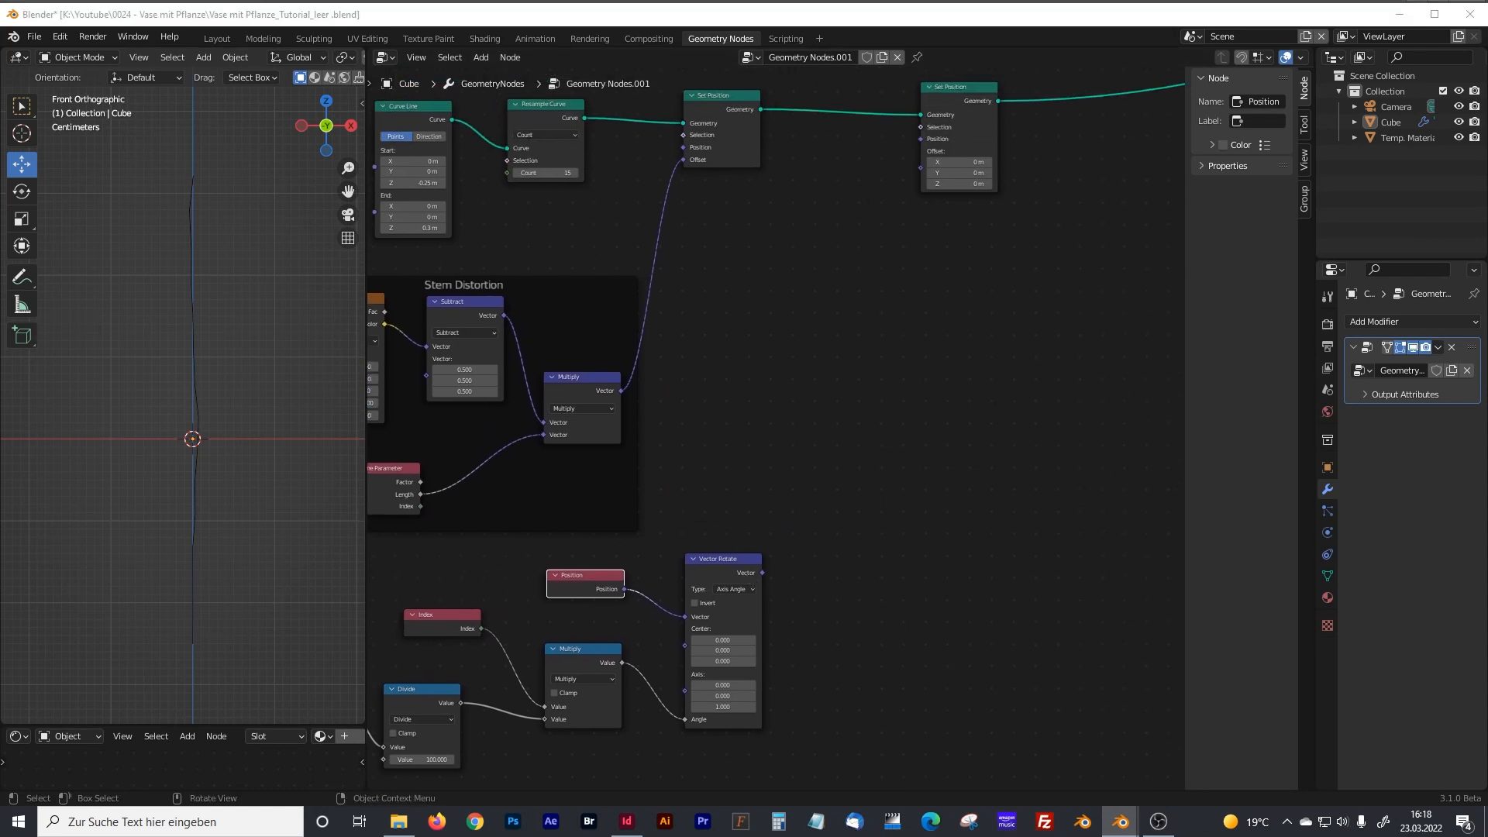
{"action": "left_click_drag", "start_coordinate": [762, 573], "coordinate": [919, 140]}
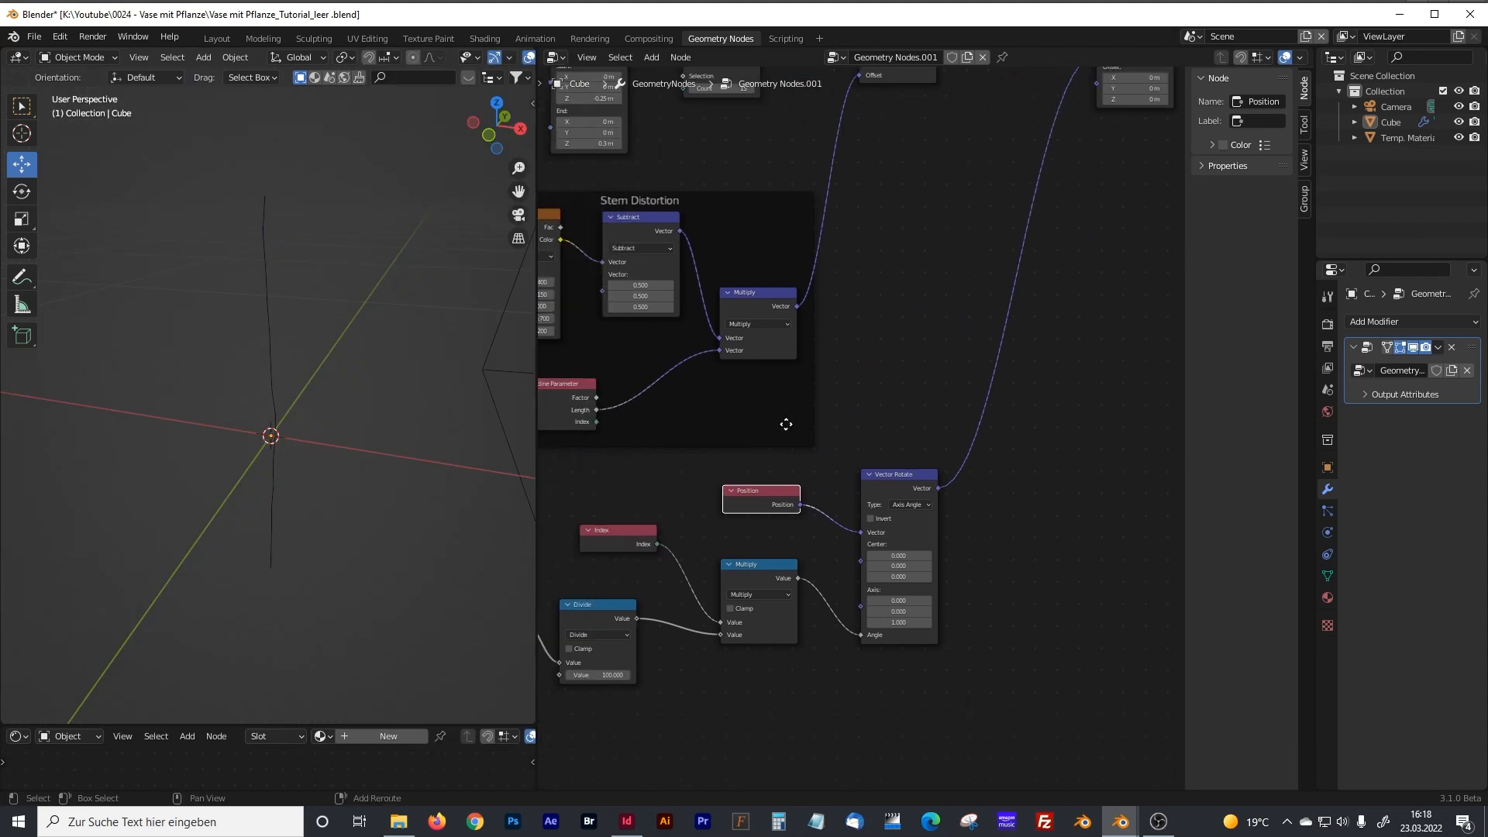
Try raising the Value node to 105.6 to test the rotation's effect on the stem.
{"action": "middle_click_drag", "start_coordinate": [786, 424], "coordinate": [994, 285]}
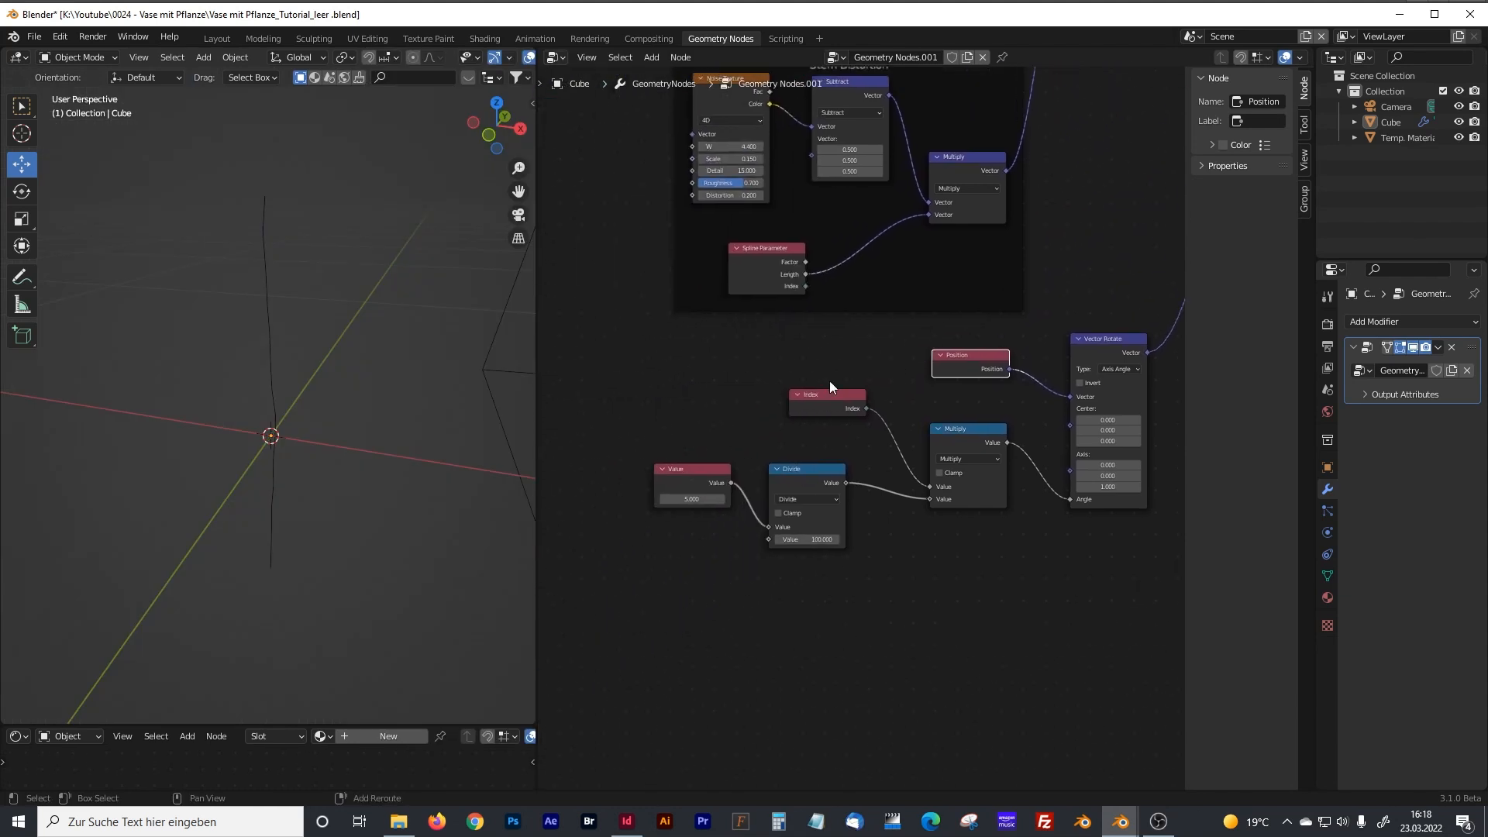
{"action": "middle_click_drag", "start_coordinate": [829, 380], "coordinate": [900, 321]}
{"action": "scroll", "coordinate": [768, 377], "scroll_direction": "up", "scroll_amount": 3}
{"action": "left_click_drag", "start_coordinate": [735, 439], "coordinate": [891, 440]}
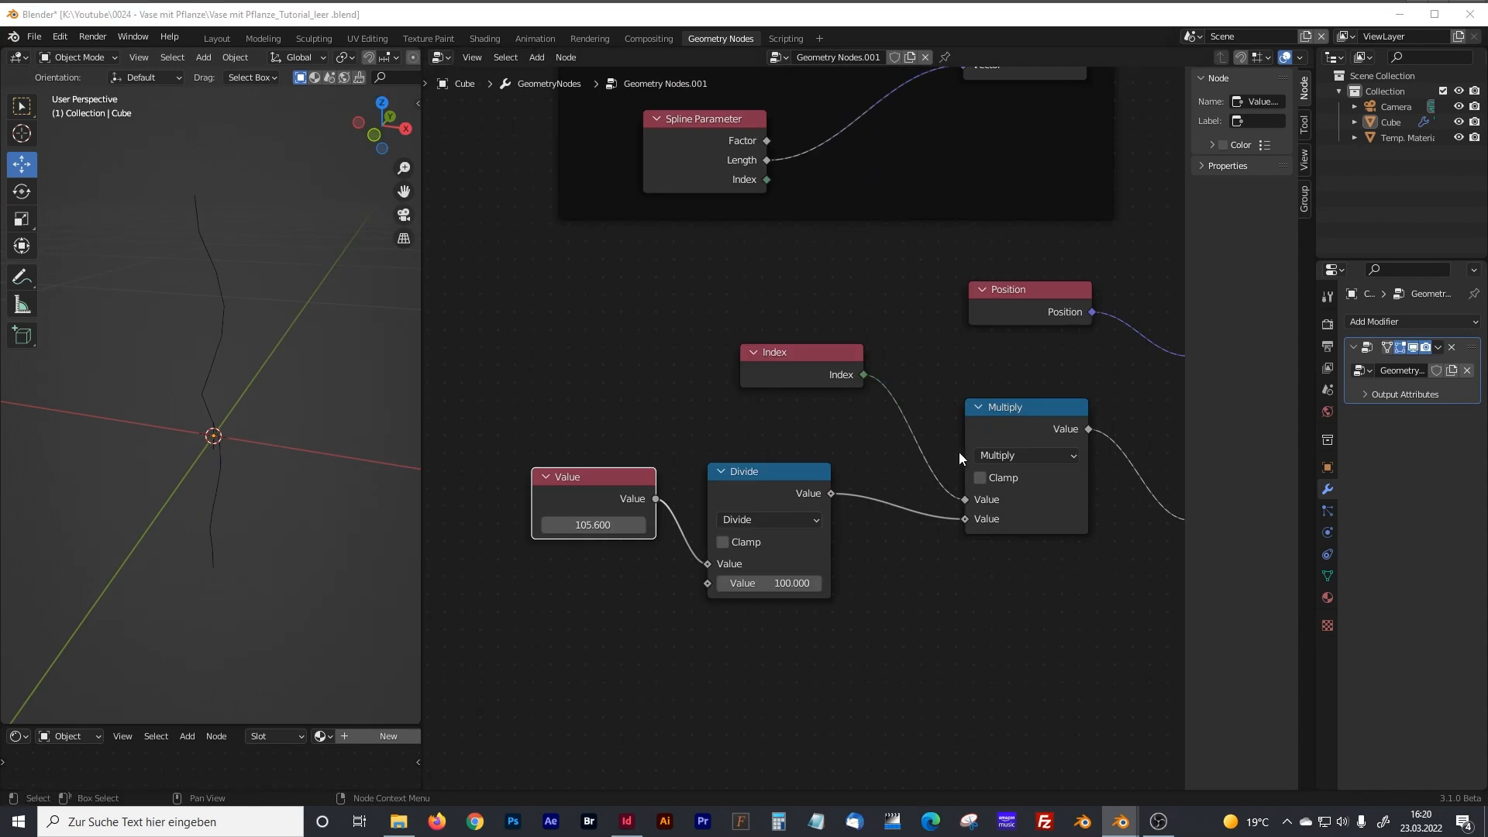
Change the Vector Rotate node's rotation type to X Axis.
{"action": "middle_click_drag", "start_coordinate": [1043, 369], "coordinate": [918, 386]}
{"action": "middle_click_drag", "start_coordinate": [956, 377], "coordinate": [696, 423]}
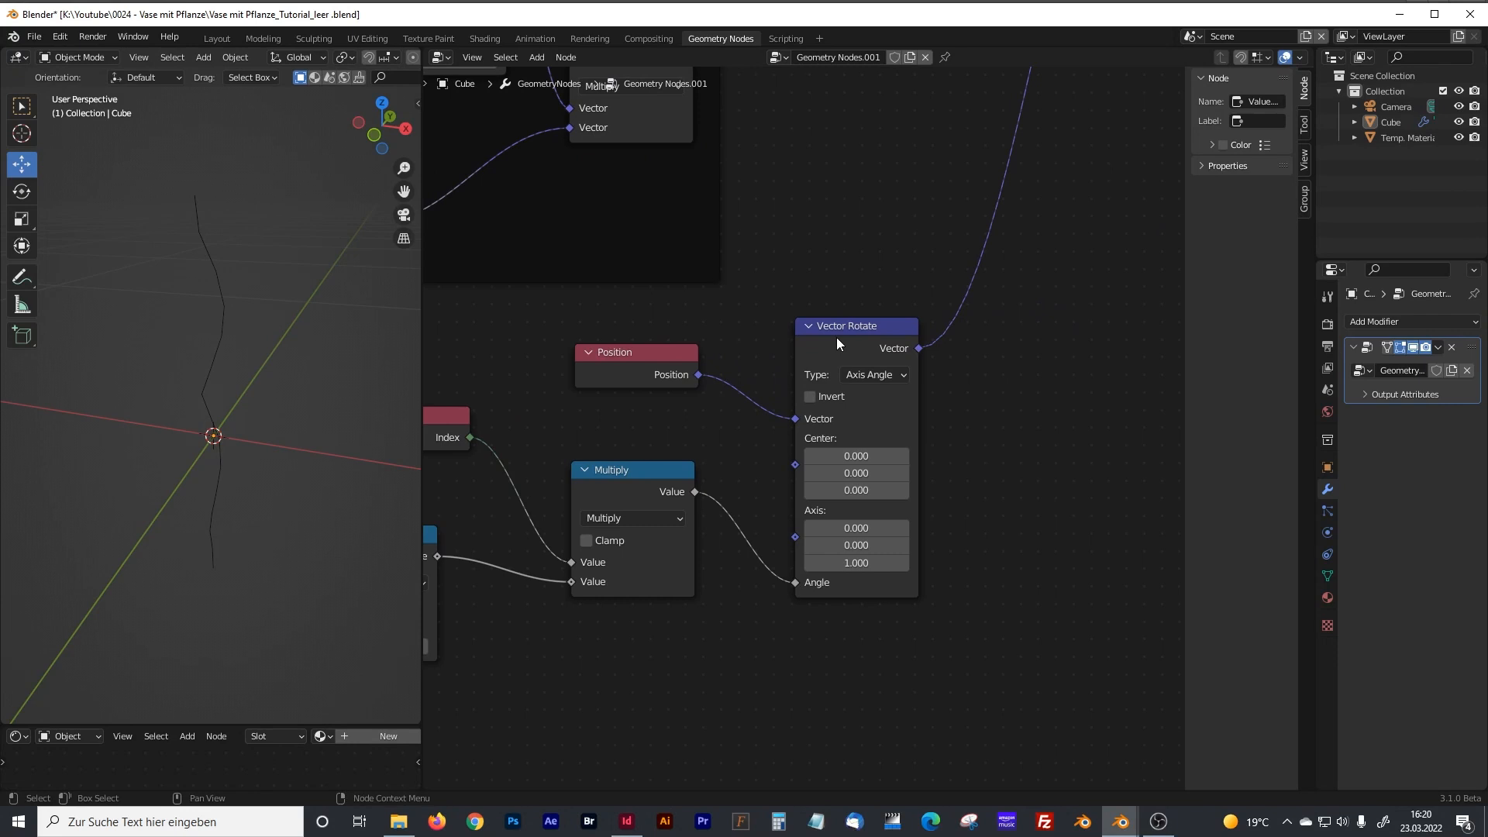
{"action": "left_click", "coordinate": [880, 375]}
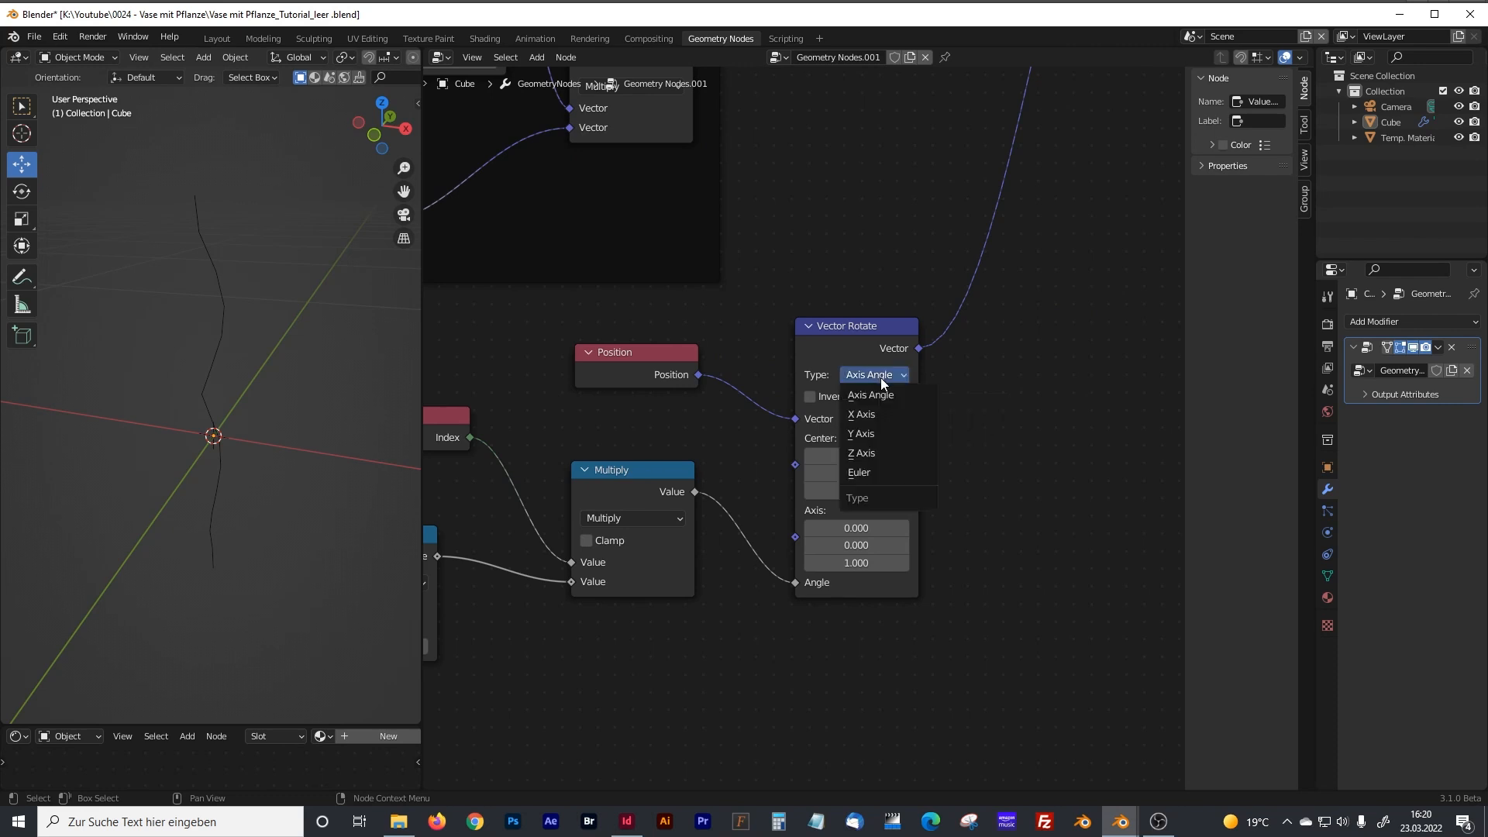
{"action": "left_click", "coordinate": [862, 414]}
Reduce the Value node to 2.1 for a slight bend, checking the stem's shape in the viewport.
{"action": "middle_click_drag", "start_coordinate": [632, 420], "coordinate": [844, 386]}
{"action": "middle_click_drag", "start_coordinate": [480, 467], "coordinate": [782, 404]}
{"action": "left_click_drag", "start_coordinate": [754, 491], "coordinate": [640, 491]}
{"action": "middle_click_drag", "start_coordinate": [365, 431], "coordinate": [259, 390]}
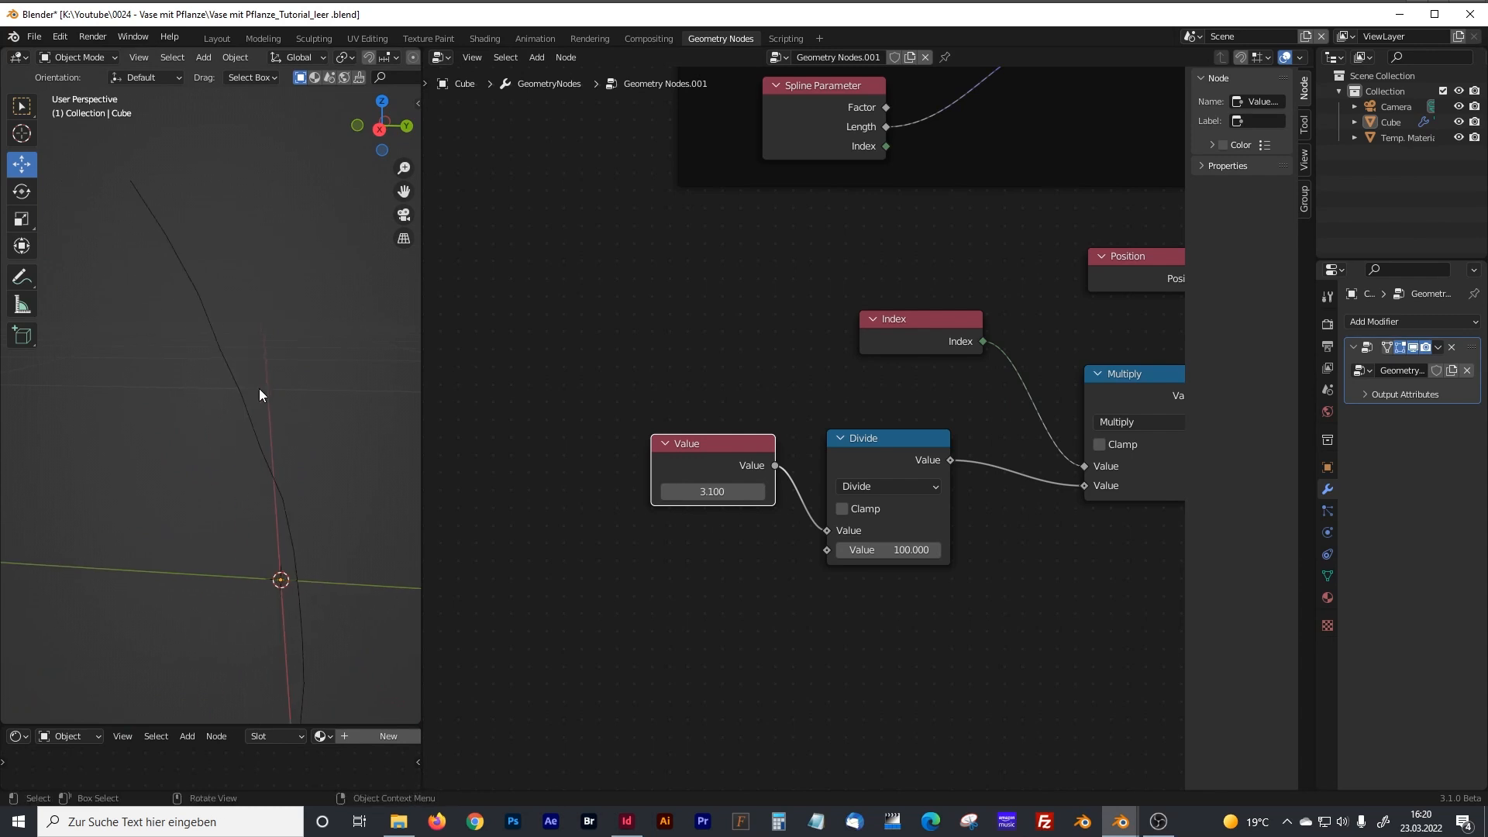
{"action": "left_click_drag", "start_coordinate": [721, 491], "coordinate": [666, 491]}
{"action": "middle_click_drag", "start_coordinate": [376, 571], "coordinate": [338, 432], "text": "shift"}
{"action": "mouse_move", "coordinate": [717, 491]}
{"action": "left_mouse_down"}
{"action": "mouse_move", "coordinate": [656, 492]}
{"action": "mouse_move", "coordinate": [724, 491]}
{"action": "left_mouse_up"}
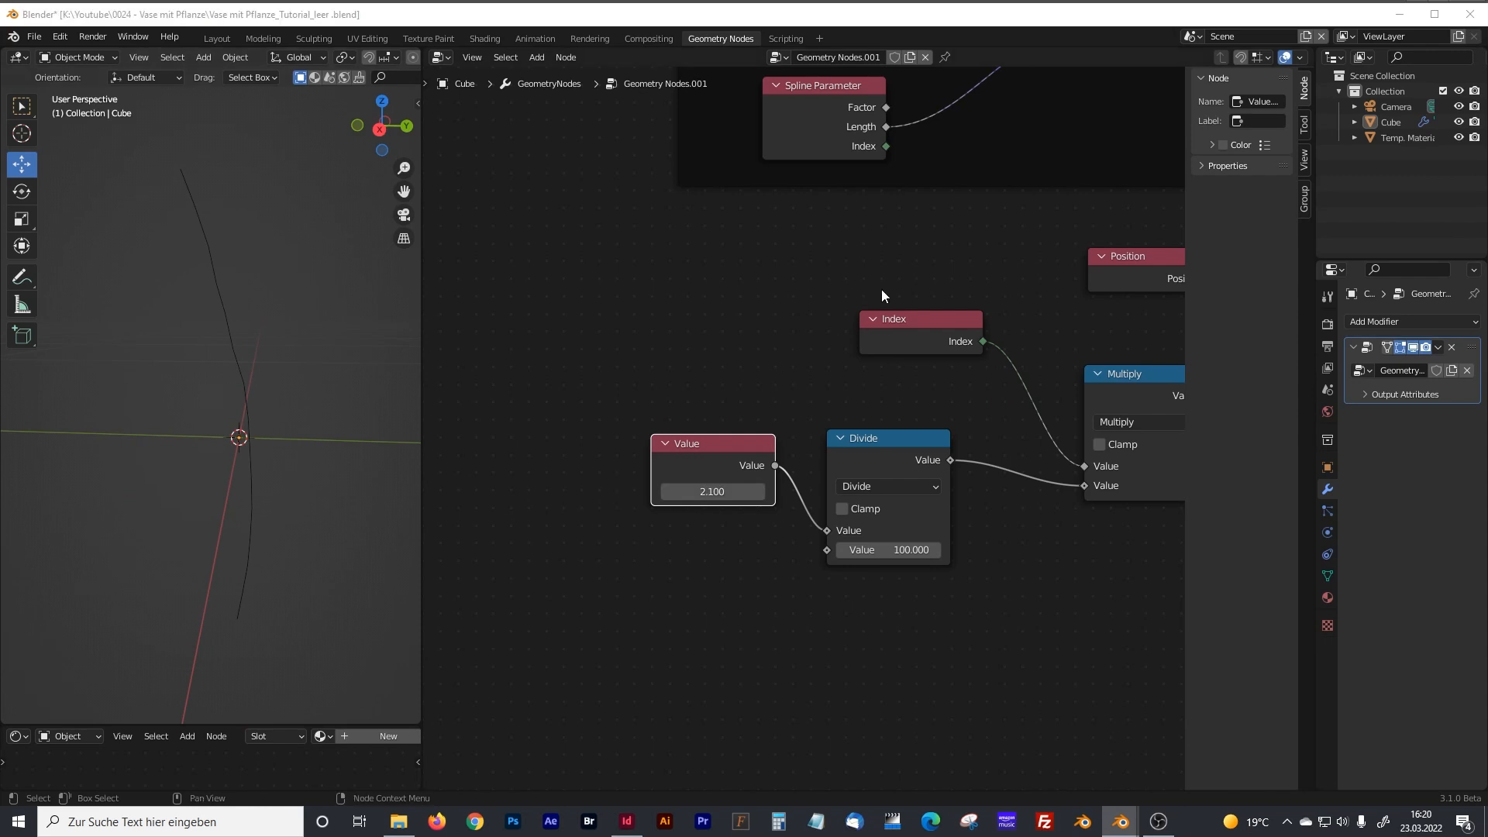
Group the Value, Divide, Index, Multiply, Position and Vector Rotate nodes in a frame and label it "Bending".
{"action": "scroll", "coordinate": [966, 275], "scroll_direction": "down", "scroll_amount": 4}
{"action": "middle_click_drag", "start_coordinate": [999, 306], "coordinate": [924, 306]}
{"action": "left_click_drag", "start_coordinate": [924, 305], "coordinate": [933, 323]}
{"action": "left_click_drag", "start_coordinate": [453, 304], "coordinate": [1015, 575]}
{"action": "key", "text": "ctrl+j"}
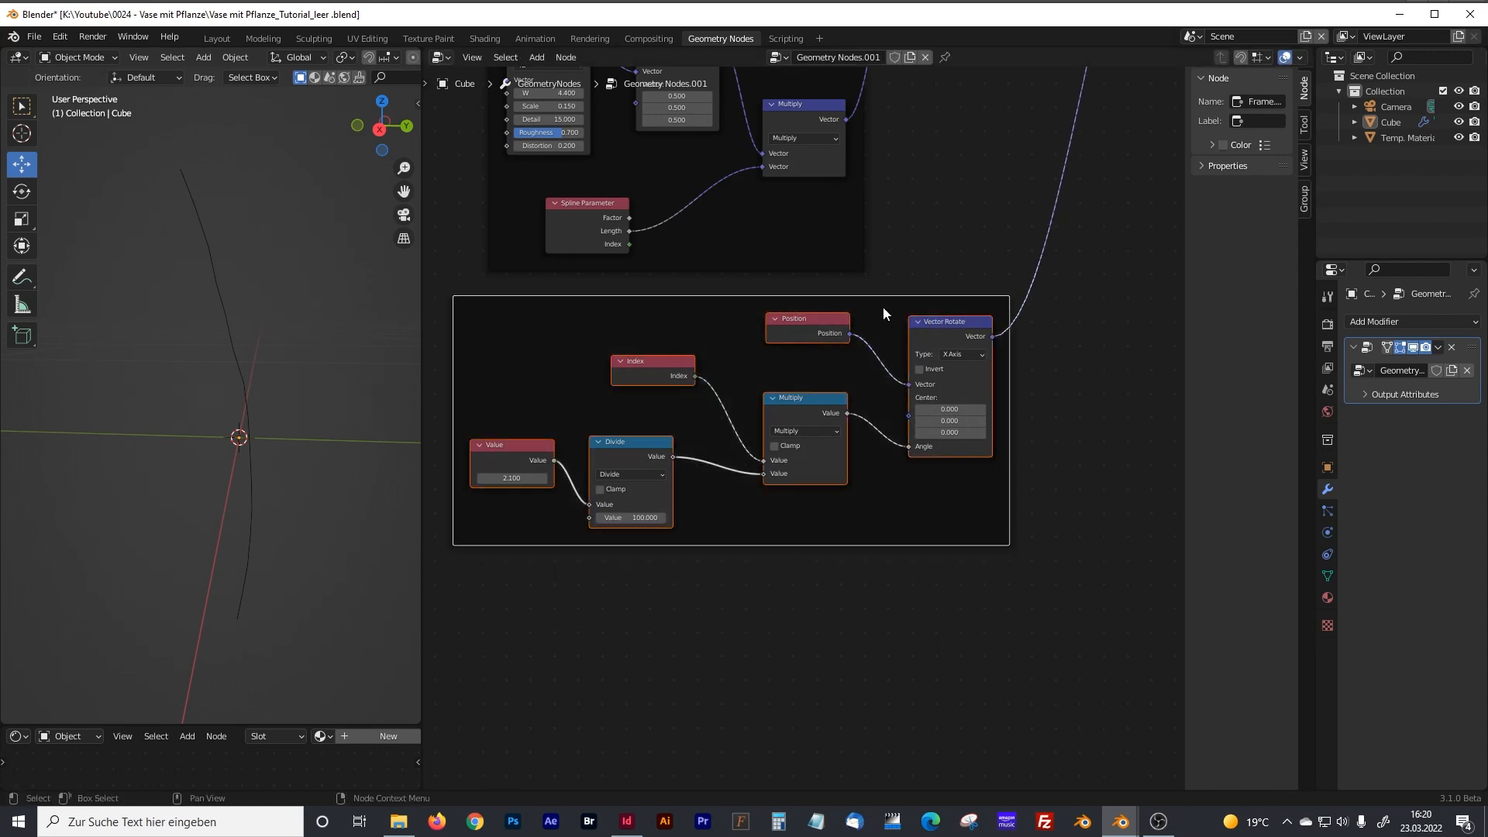
{"action": "left_click_drag", "start_coordinate": [931, 304], "coordinate": [811, 303]}
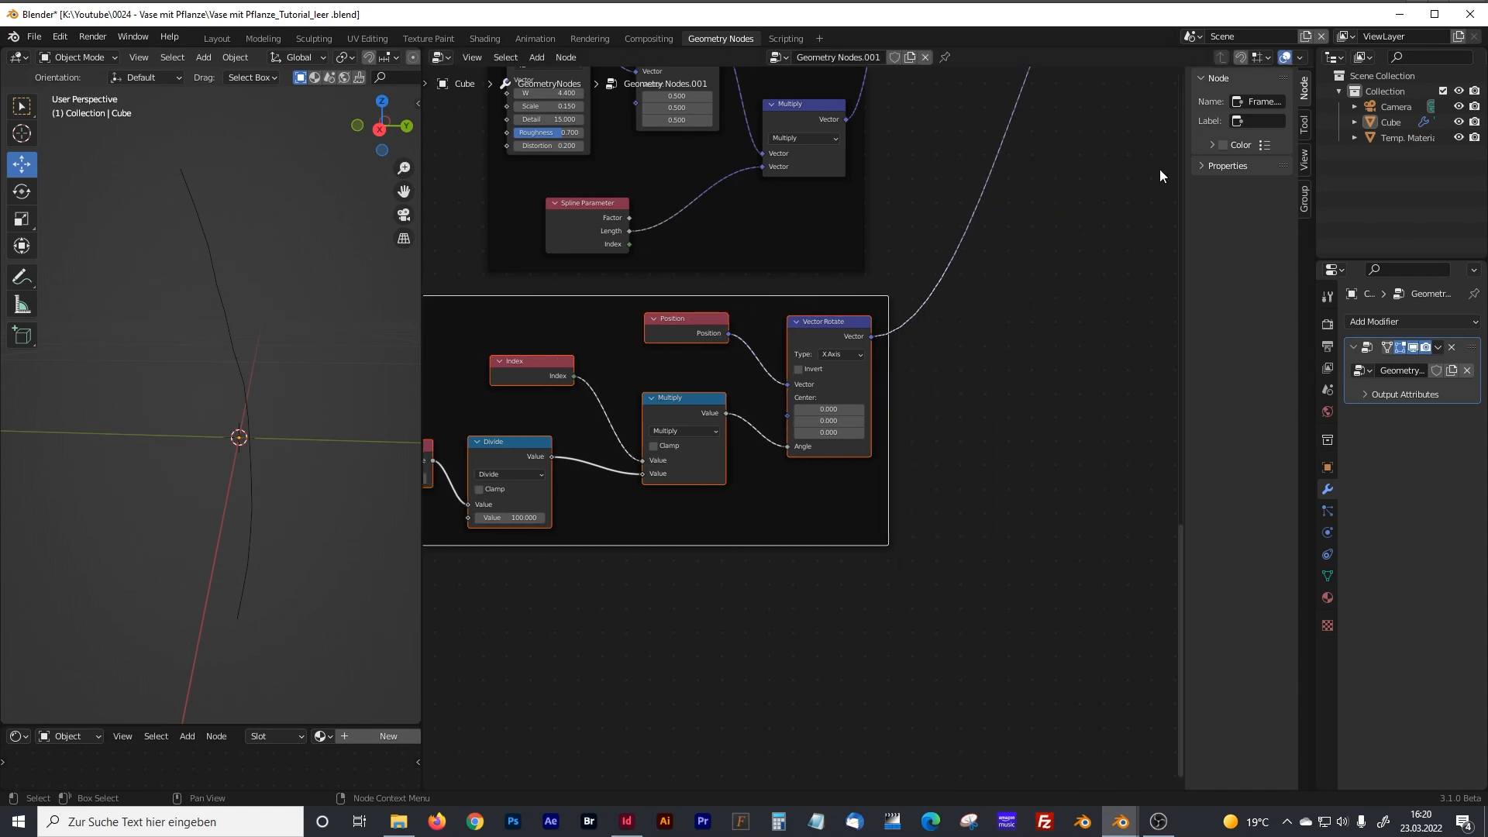
{"action": "type", "text": "Bending"}
{"action": "key", "text": "Return"}
Move the second Set Position closer to the first and insert a Set Curve Radius node after it.
{"action": "middle_click_drag", "start_coordinate": [965, 196], "coordinate": [768, 511]}
{"action": "left_click_drag", "start_coordinate": [711, 322], "coordinate": [622, 326]}
{"action": "left_click", "coordinate": [747, 453]}
{"action": "key", "text": "shift+a"}
{"action": "type", "text": "se"}
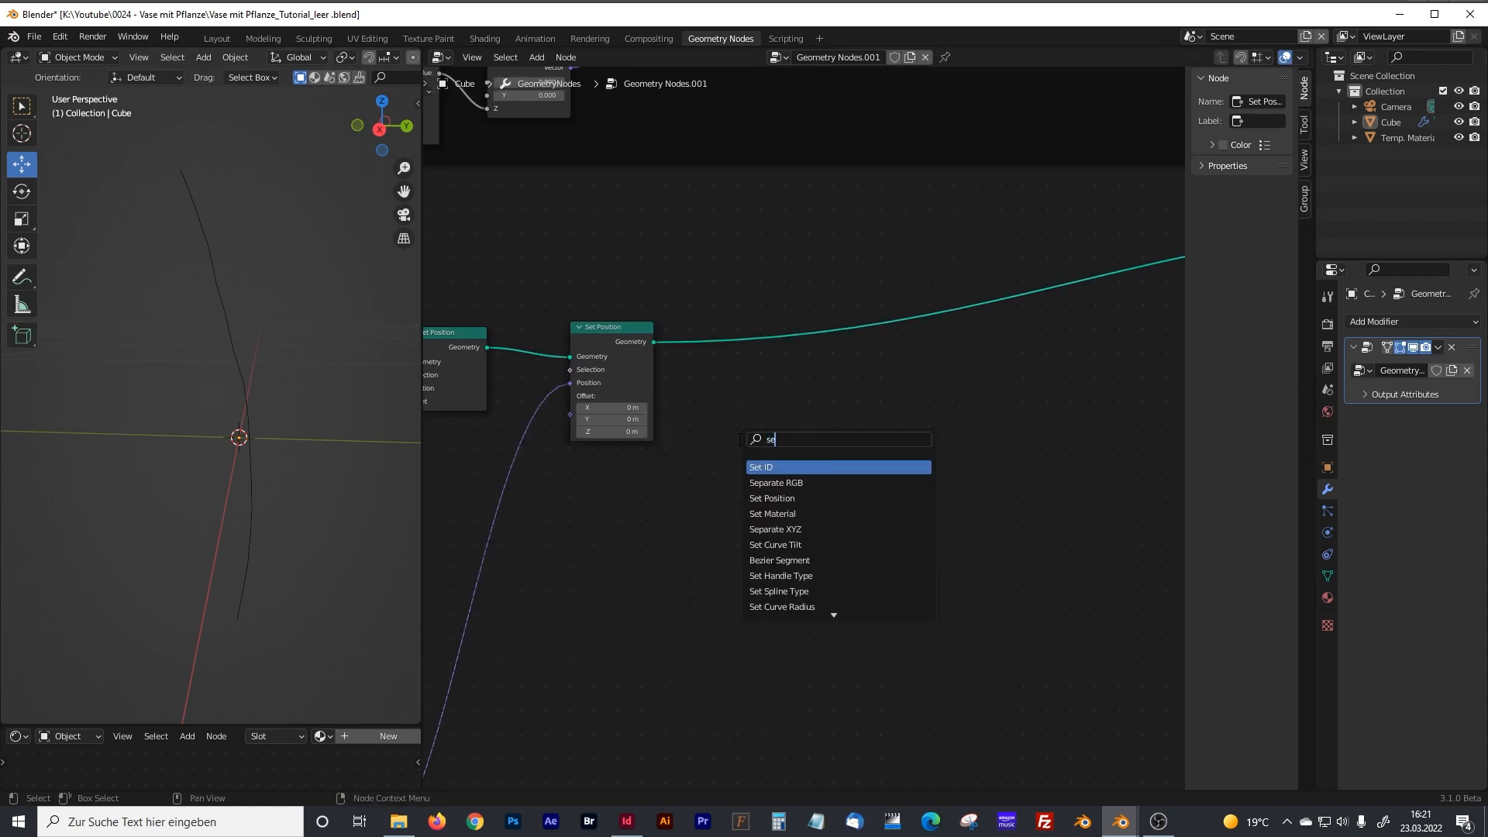
{"action": "type", "text": "t curv"}
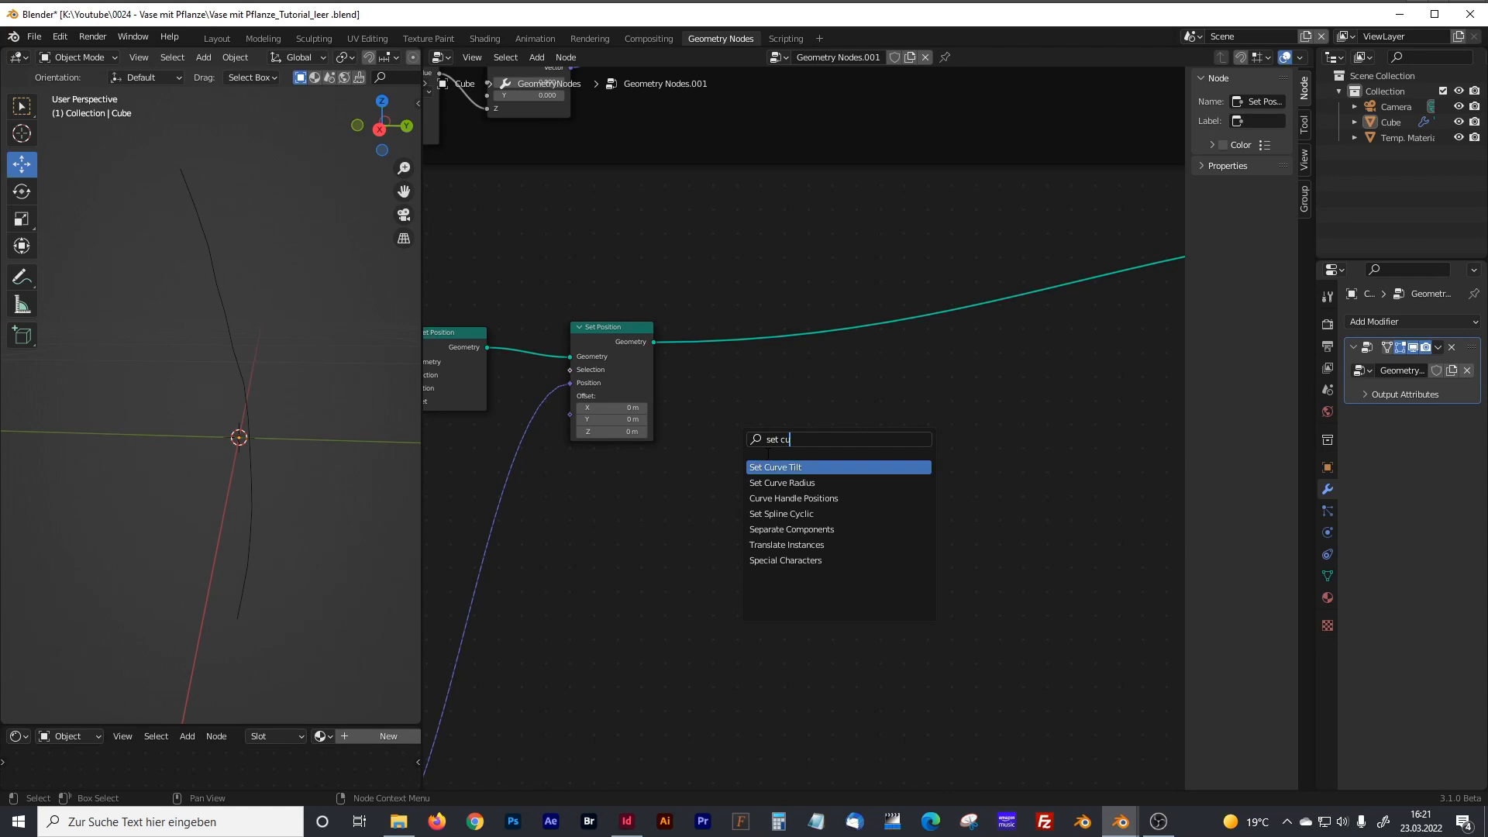
{"action": "left_click", "coordinate": [782, 483]}
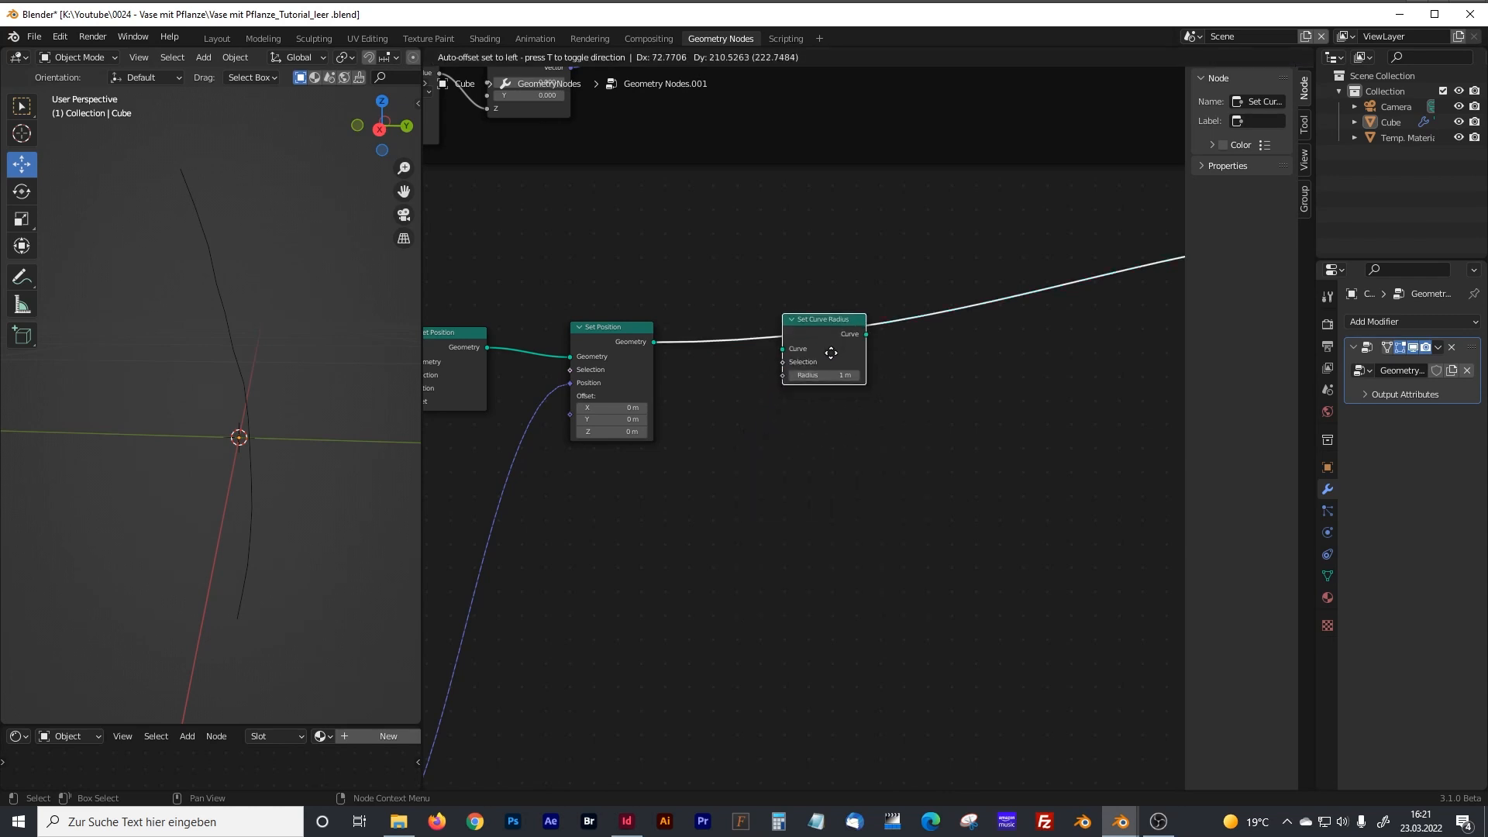
{"action": "left_click", "coordinate": [824, 349]}
{"action": "middle_click_drag", "start_coordinate": [806, 468], "coordinate": [810, 436]}
{"action": "left_click", "coordinate": [770, 454]}
{"action": "key", "text": "shift+a"}
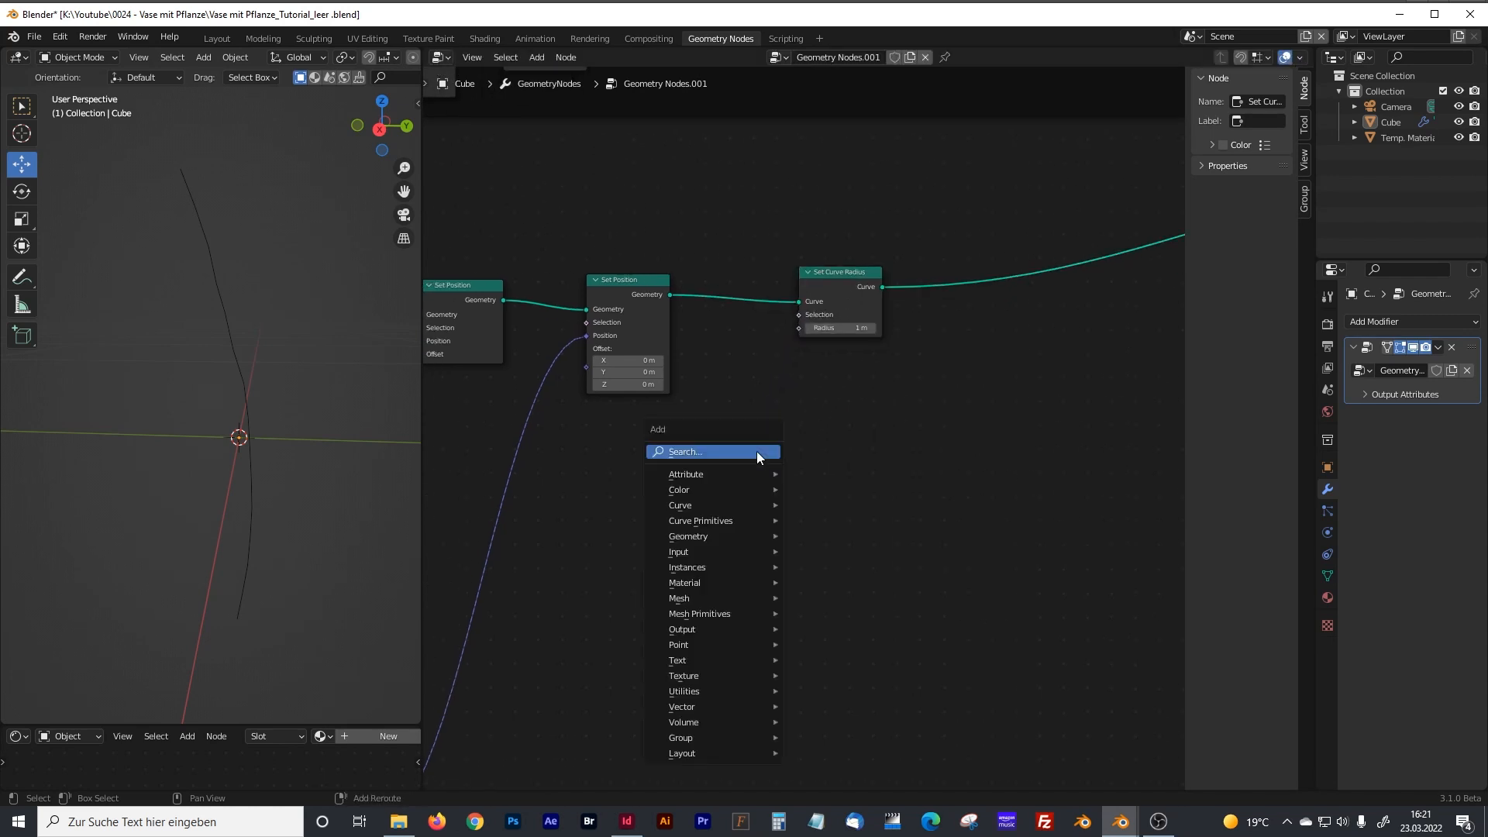
{"action": "left_click", "coordinate": [703, 451]}
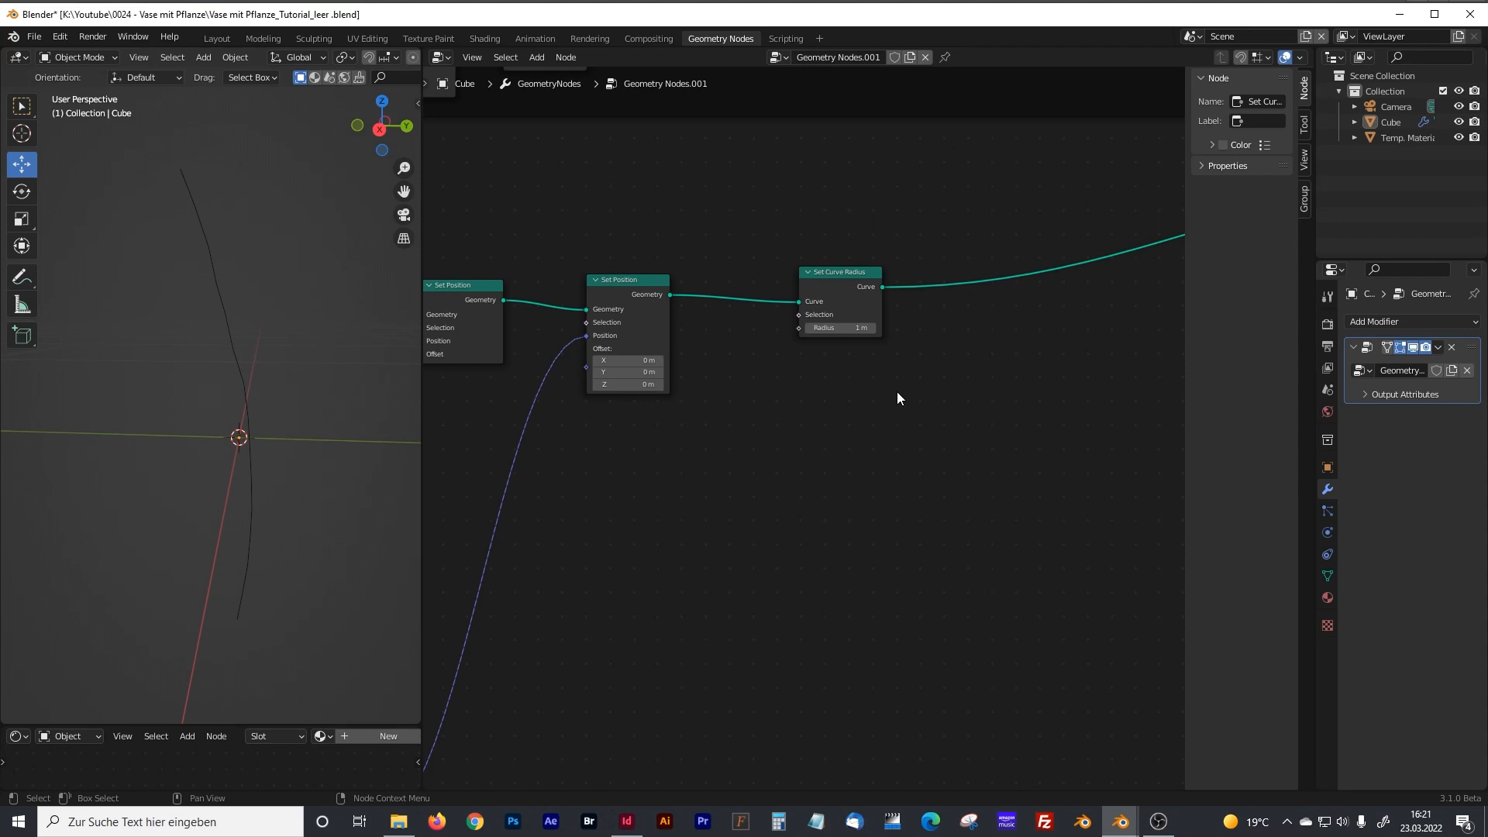
Insert a Curve to Mesh node into the connection after Set Curve Radius.
{"action": "key", "text": "shift+a"}
{"action": "type", "text": "curve"}
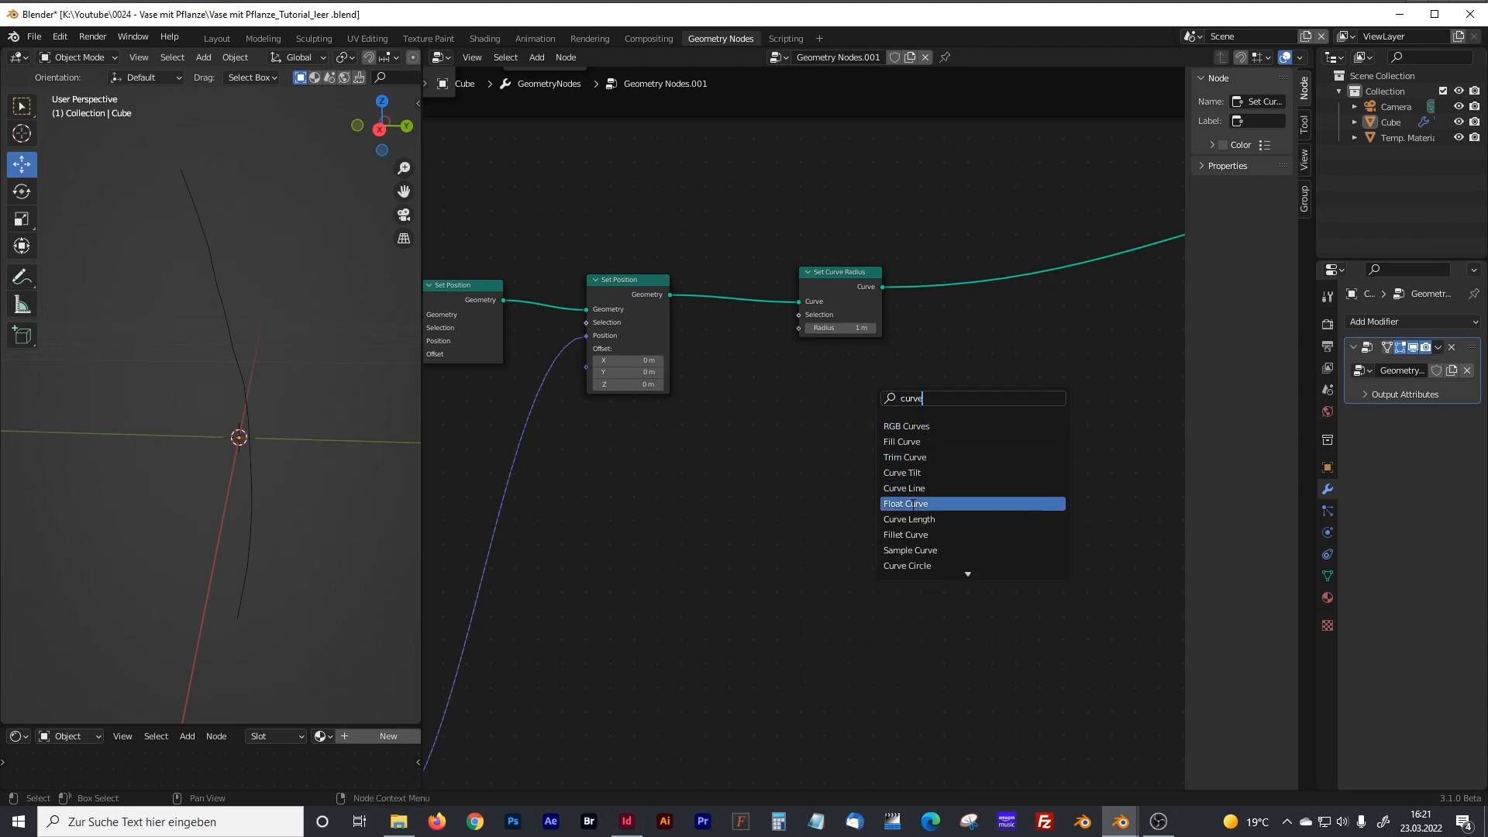
{"action": "type", "text": " r"}
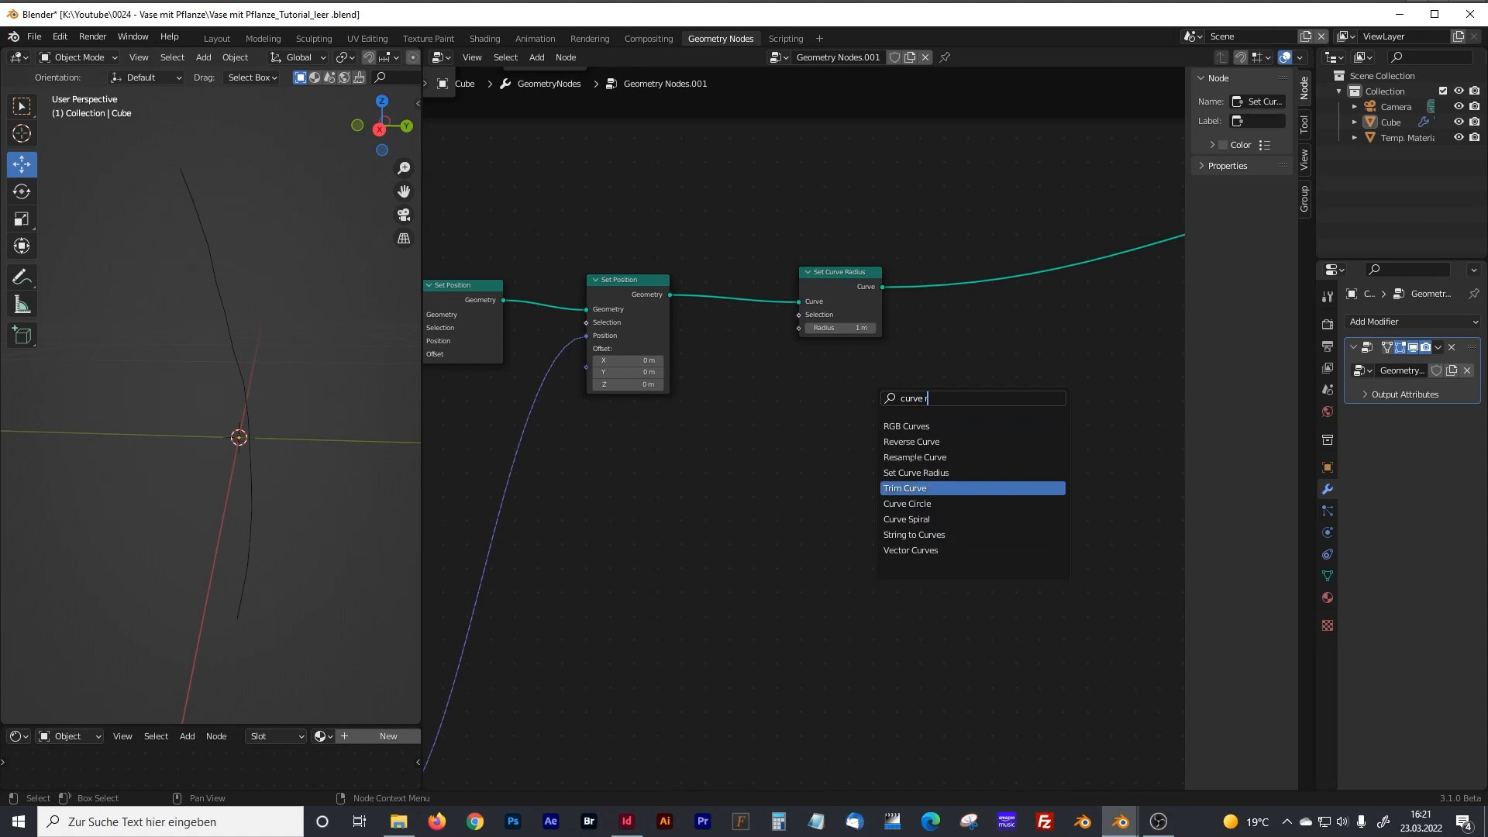
{"action": "key", "text": "BackSpace"}
{"action": "type", "text": "to"}
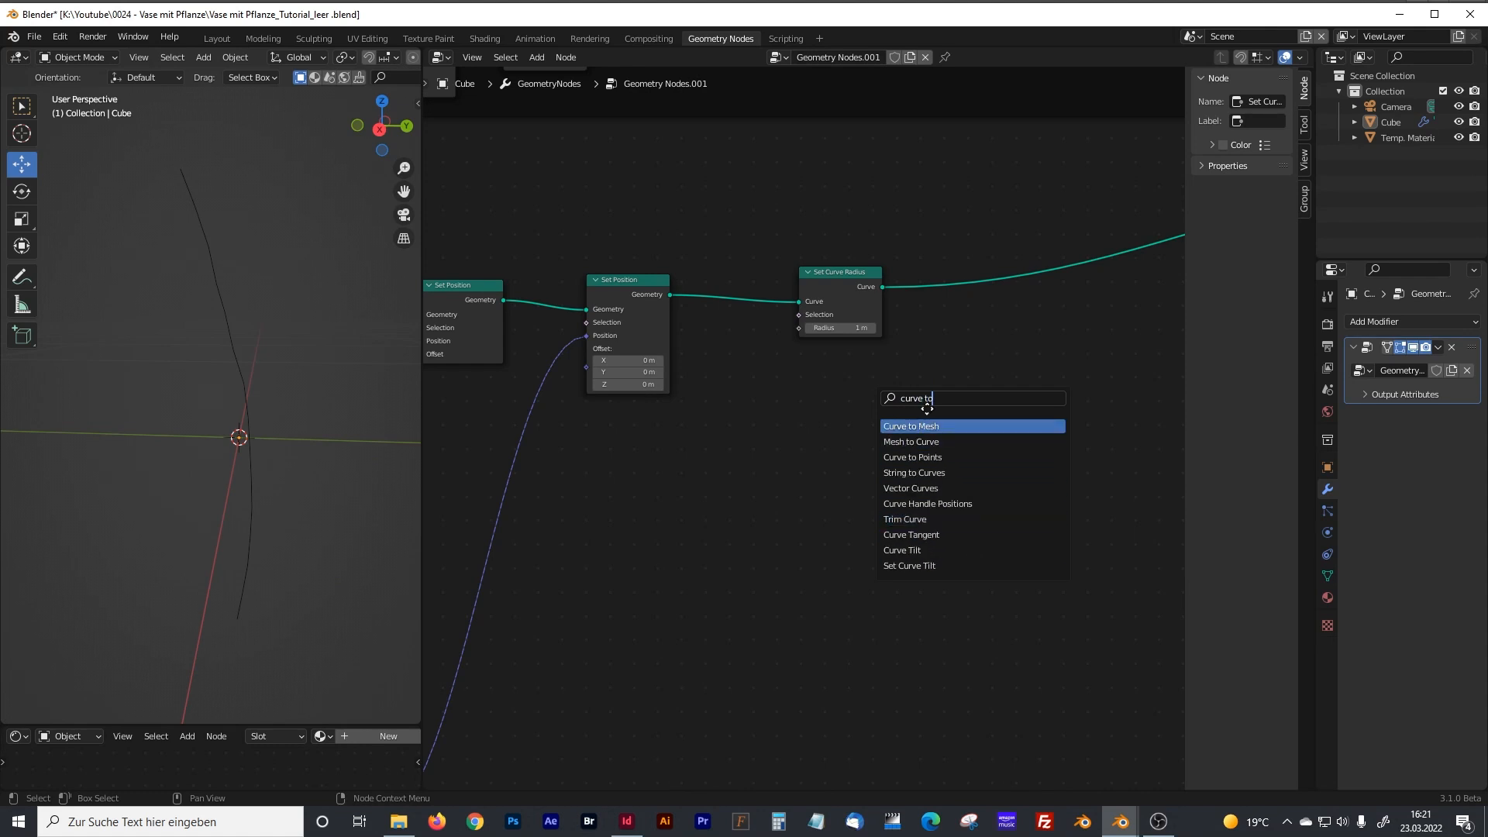
{"action": "left_click", "coordinate": [923, 426]}
{"action": "left_click", "coordinate": [988, 315]}
{"action": "middle_click_drag", "start_coordinate": [988, 315], "coordinate": [836, 281]}
{"action": "left_click_drag", "start_coordinate": [836, 280], "coordinate": [941, 265]}
Add a Curve Circle node below the Set Curve Radius and Curve to Mesh nodes.
{"action": "left_click", "coordinate": [815, 439]}
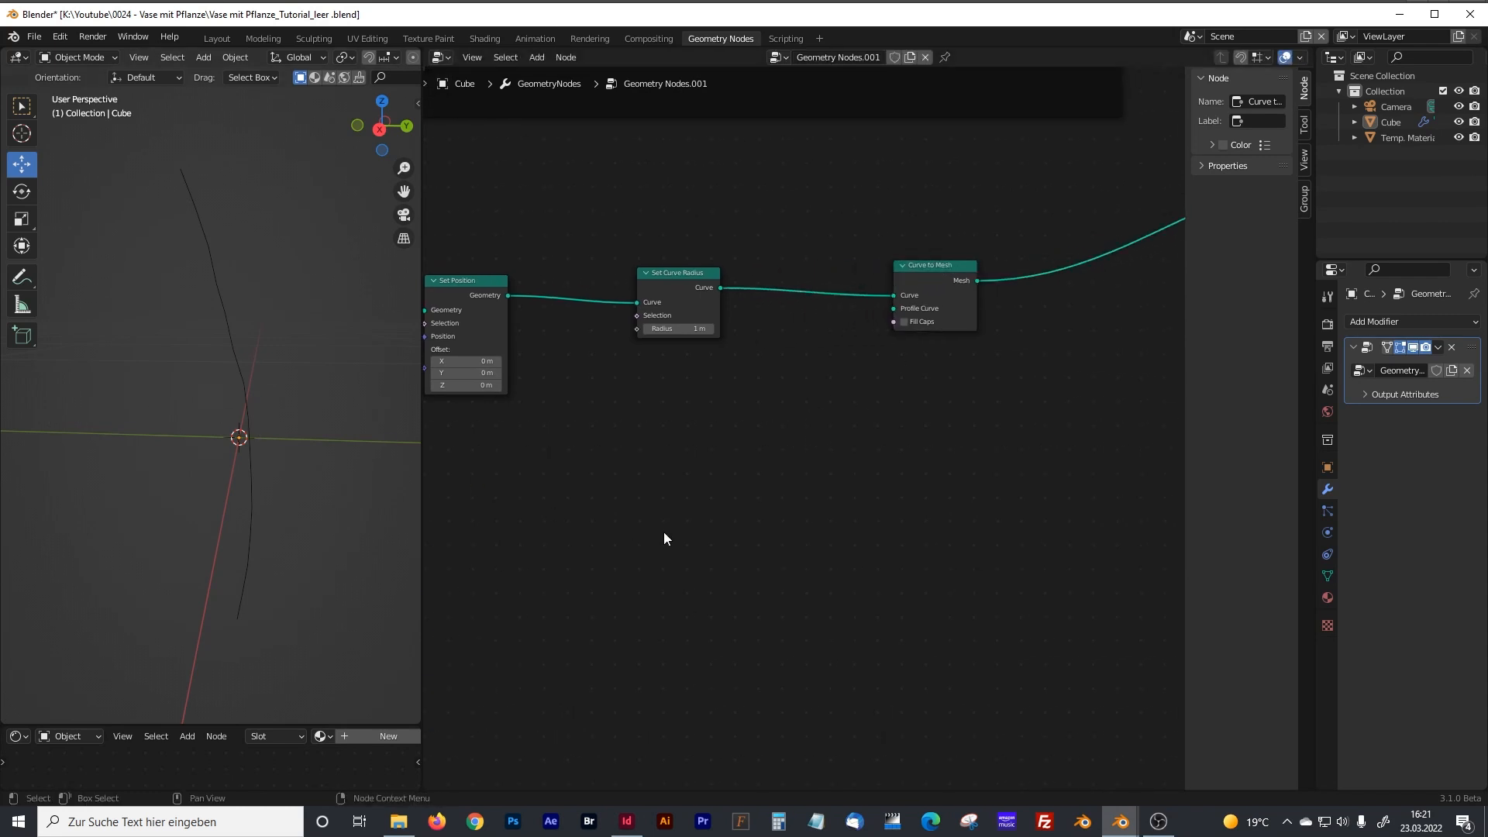
{"action": "key", "text": "shift+a"}
{"action": "mouse_move", "coordinate": [702, 524]}
{"action": "left_click", "coordinate": [654, 483]}
{"action": "type", "text": "curv"}
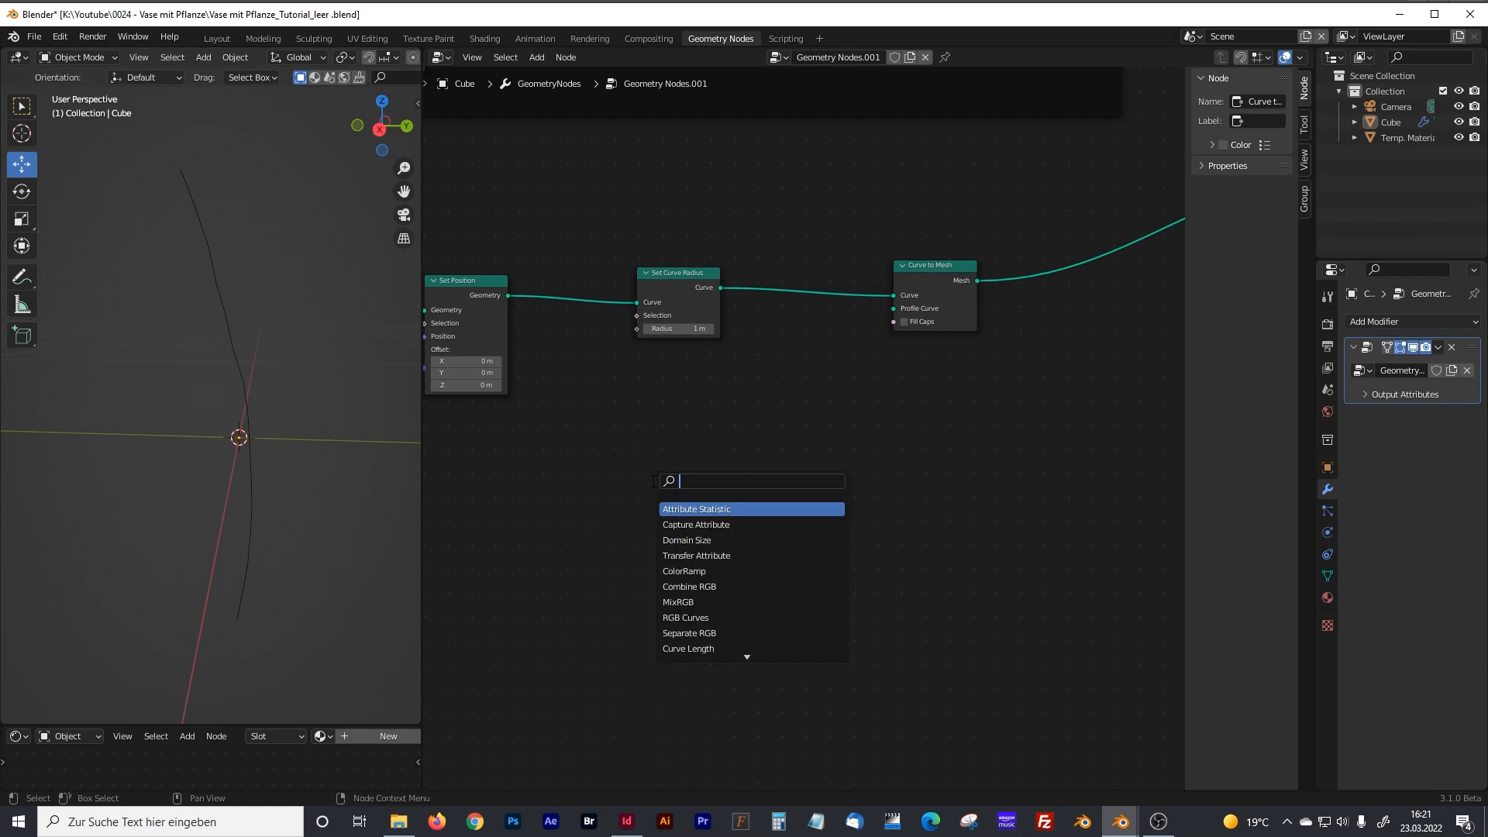
{"action": "type", "text": "e"}
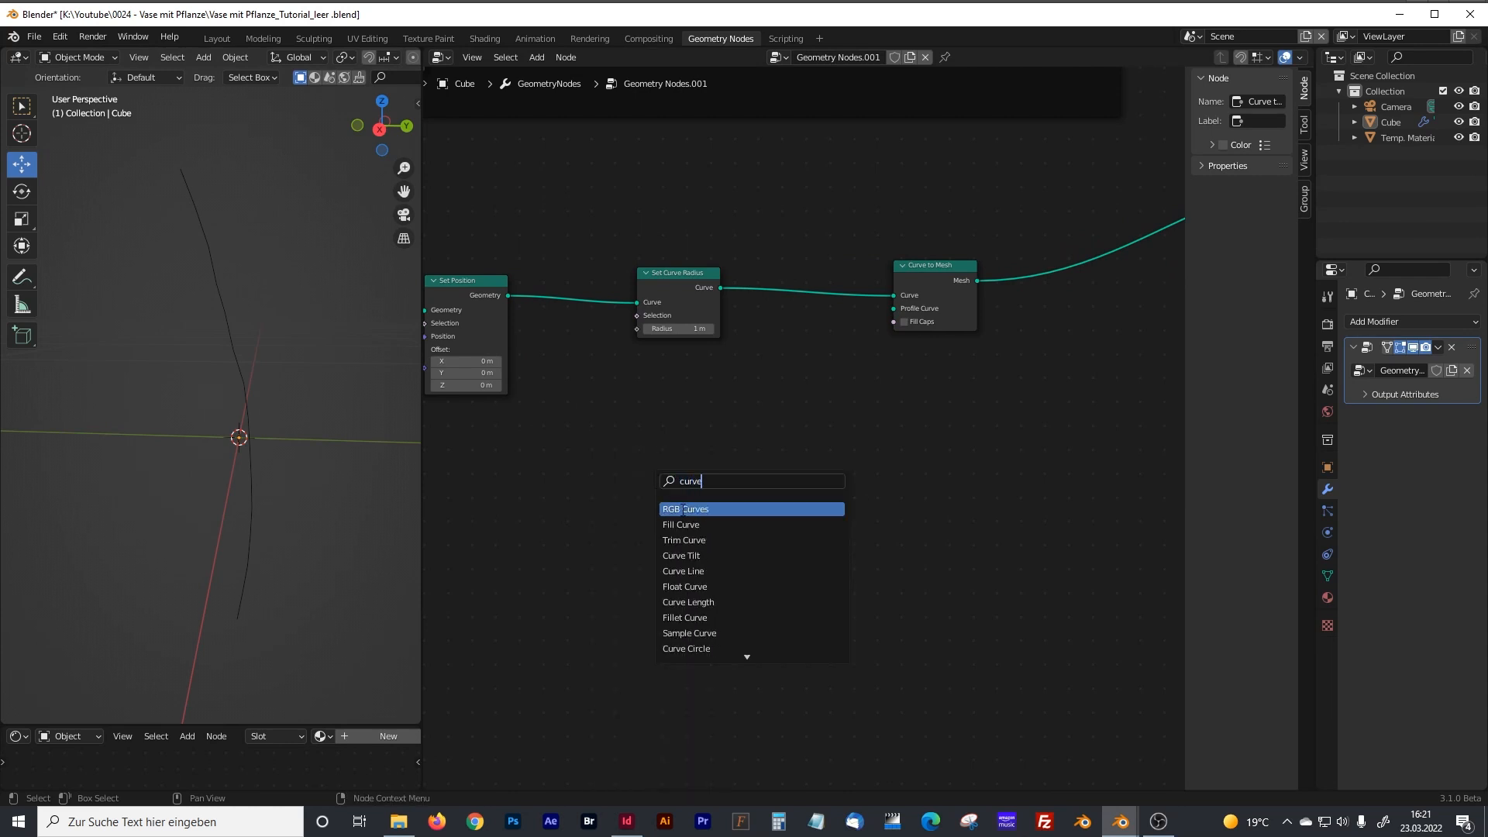
{"action": "type", "text": " cir"}
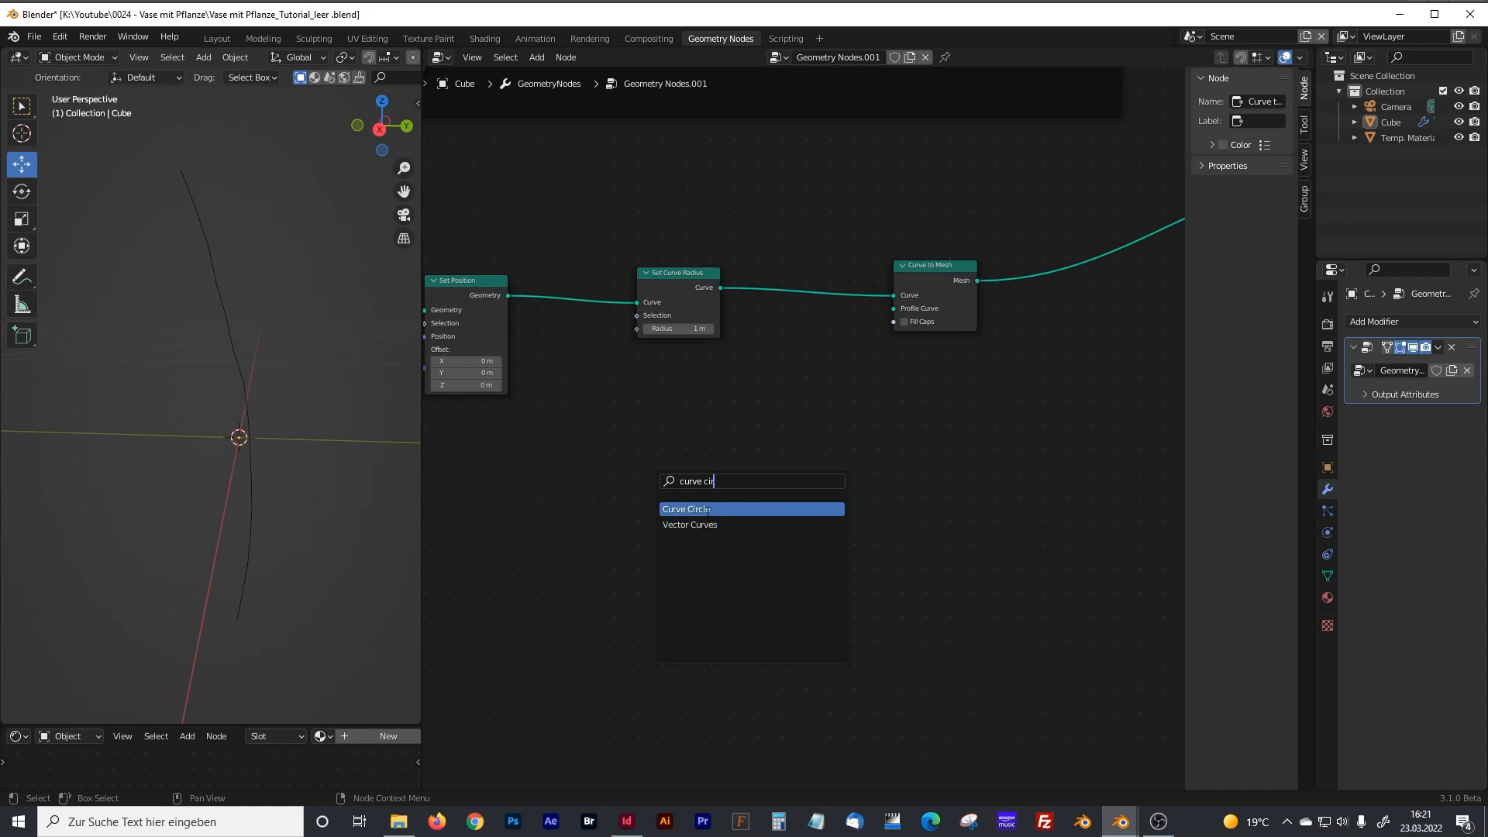
{"action": "left_click", "coordinate": [708, 510]}
{"action": "left_click", "coordinate": [808, 436]}
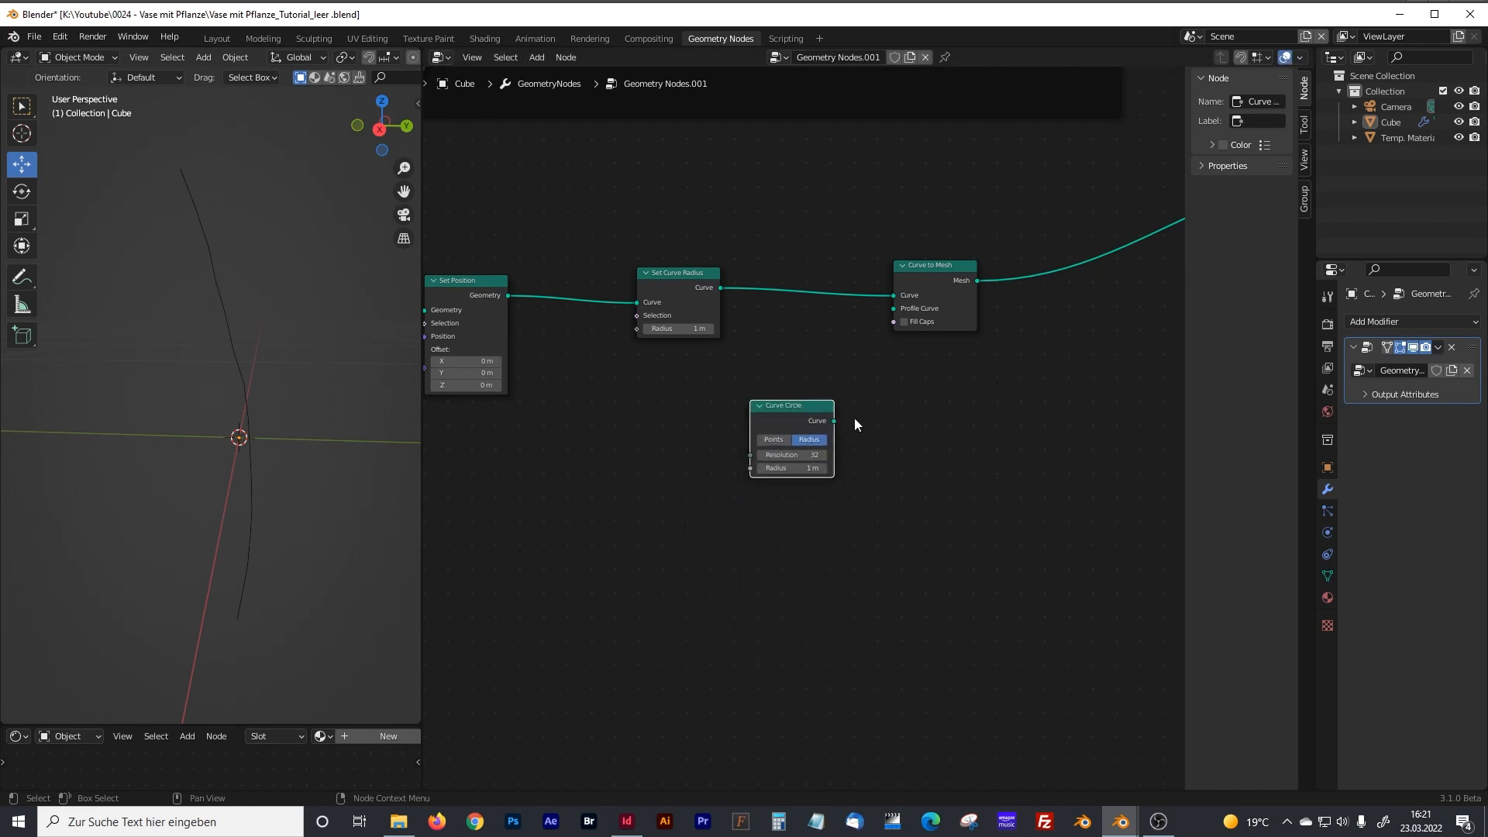
Connect the Curve Circle to the Profile Curve input of Curve to Mesh and set the circle's radius to 0.002 m.
{"action": "left_click_drag", "start_coordinate": [921, 268], "coordinate": [913, 278]}
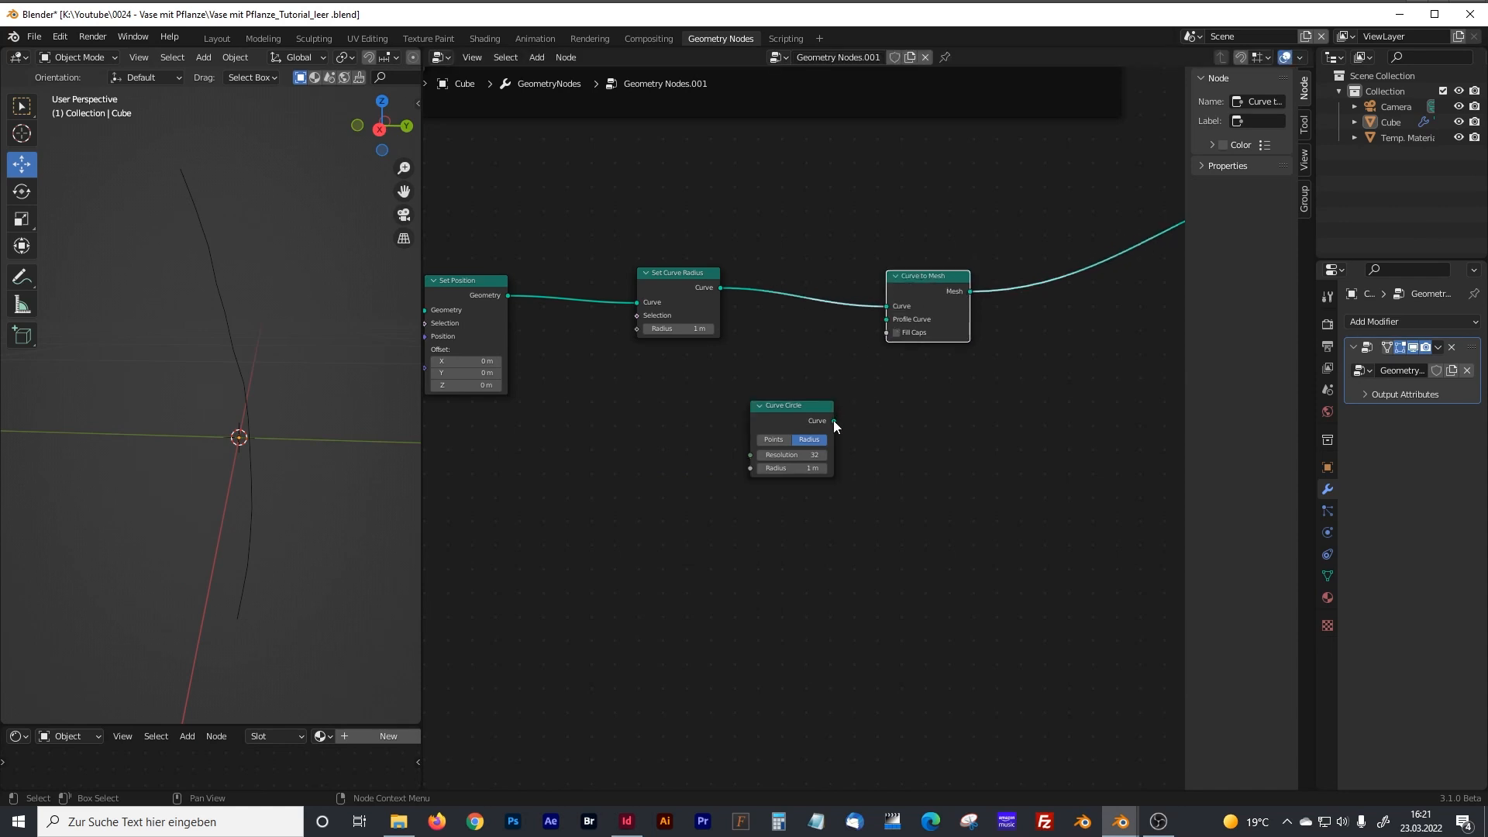
{"action": "left_click_drag", "start_coordinate": [834, 420], "coordinate": [882, 322]}
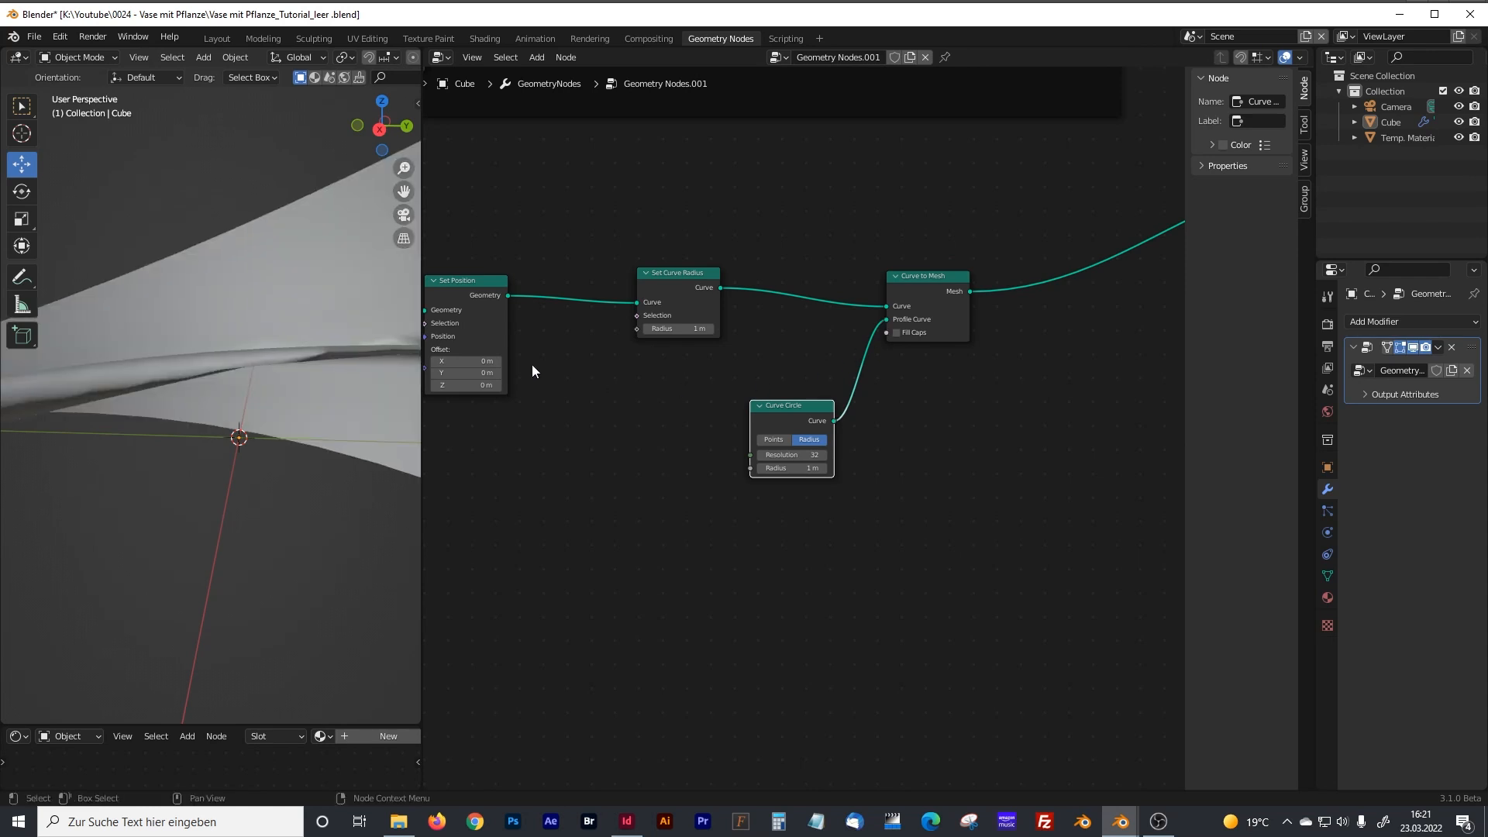
{"action": "left_click", "coordinate": [801, 468]}
{"action": "type", "text": "0"}
{"action": "type", "text": ".02"}
{"action": "key", "text": "Return"}
{"action": "left_click", "coordinate": [791, 468]}
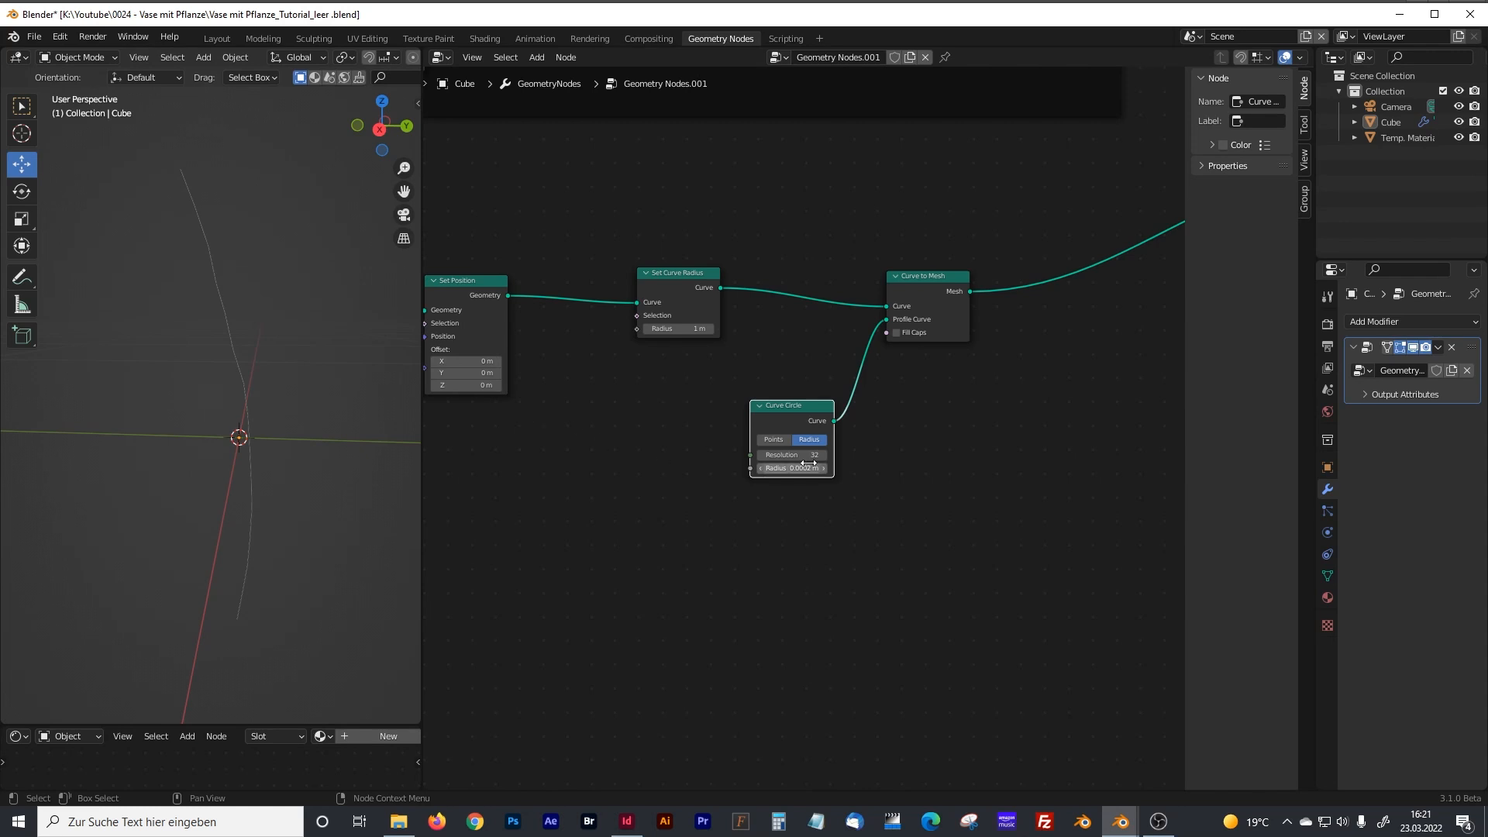
{"action": "left_click", "coordinate": [775, 468]}
{"action": "key", "text": "Return"}
Shift the Set Curve Radius node slightly away from Set Position and add a Spline Parameter node below and between them.
{"action": "mouse_move", "coordinate": [263, 411]}
{"action": "middle_mouse_down"}
{"action": "mouse_move", "coordinate": [272, 469]}
{"action": "mouse_move", "coordinate": [255, 404]}
{"action": "middle_mouse_up"}
{"action": "middle_click_drag", "start_coordinate": [675, 424], "coordinate": [703, 441]}
{"action": "scroll", "coordinate": [733, 412], "scroll_direction": "down", "scroll_amount": 1}
{"action": "scroll", "coordinate": [831, 409], "scroll_direction": "up", "scroll_amount": 2}
{"action": "middle_click_drag", "start_coordinate": [504, 440], "coordinate": [538, 439]}
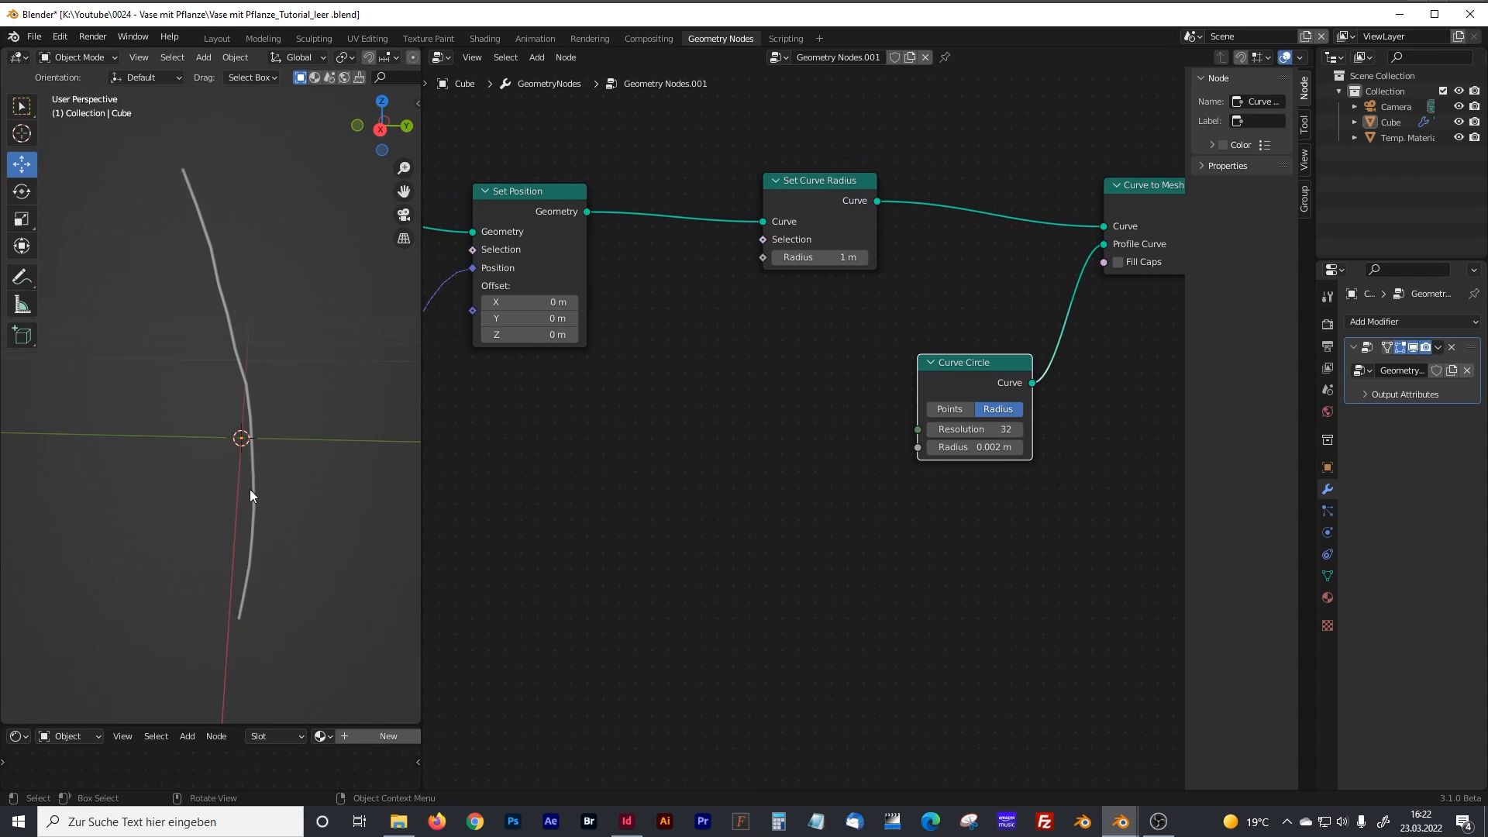
{"action": "middle_click_drag", "start_coordinate": [584, 459], "coordinate": [649, 435]}
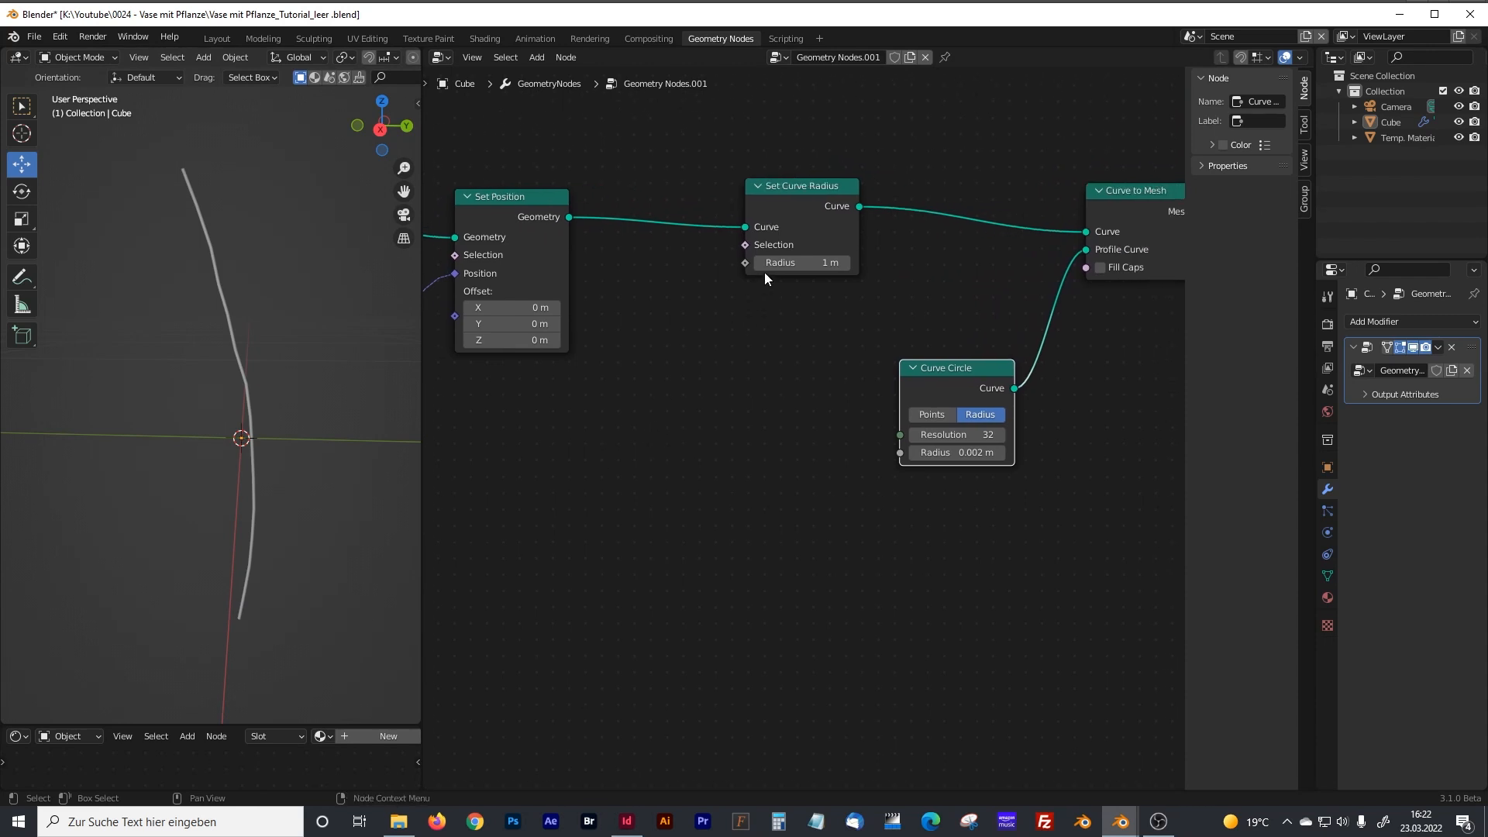
{"action": "left_click_drag", "start_coordinate": [788, 193], "coordinate": [807, 194]}
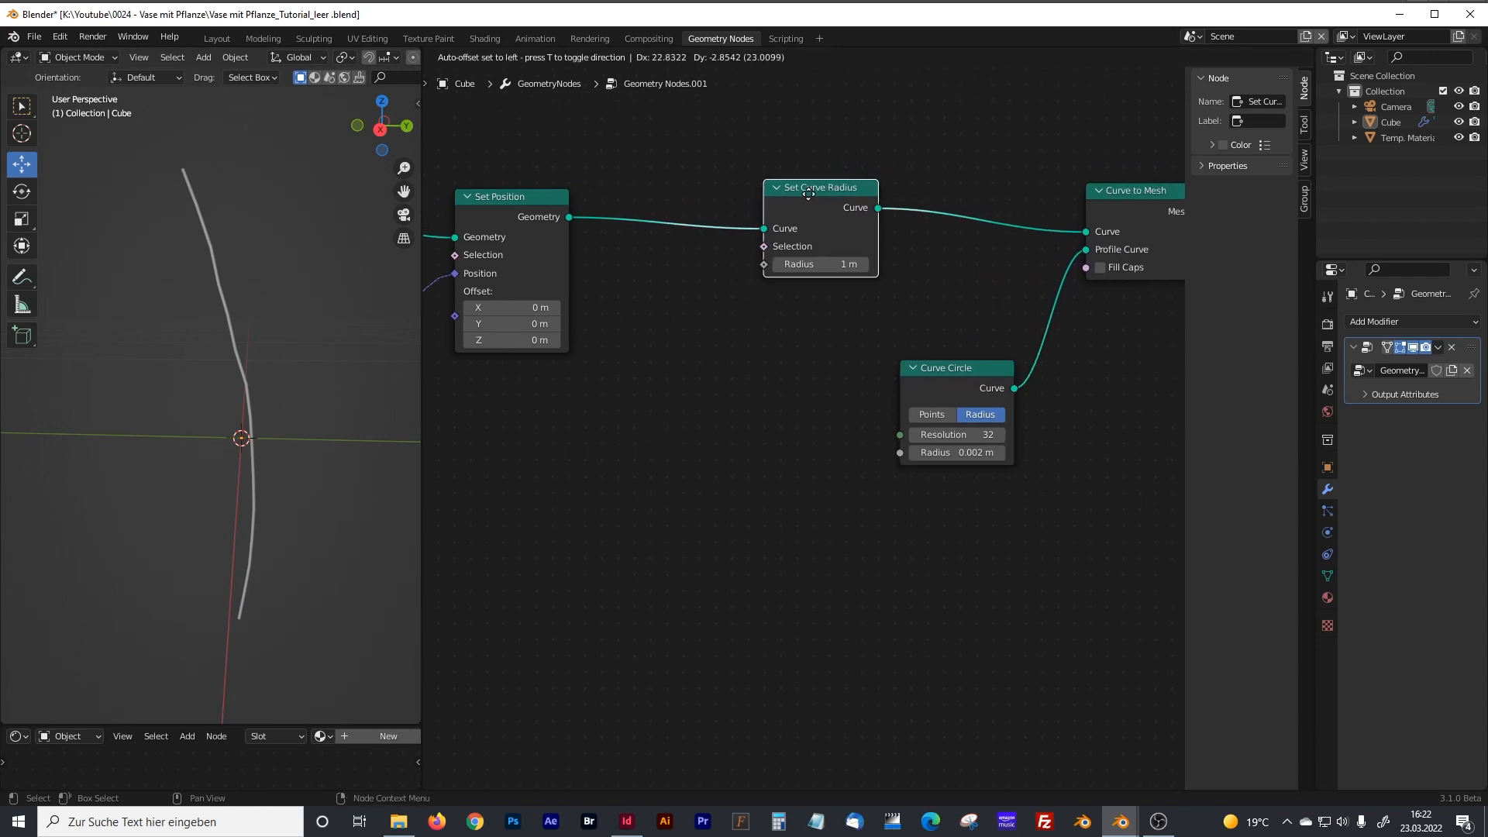
{"action": "key", "text": "shift+a"}
{"action": "left_click", "coordinate": [772, 347]}
{"action": "type", "text": "splin"}
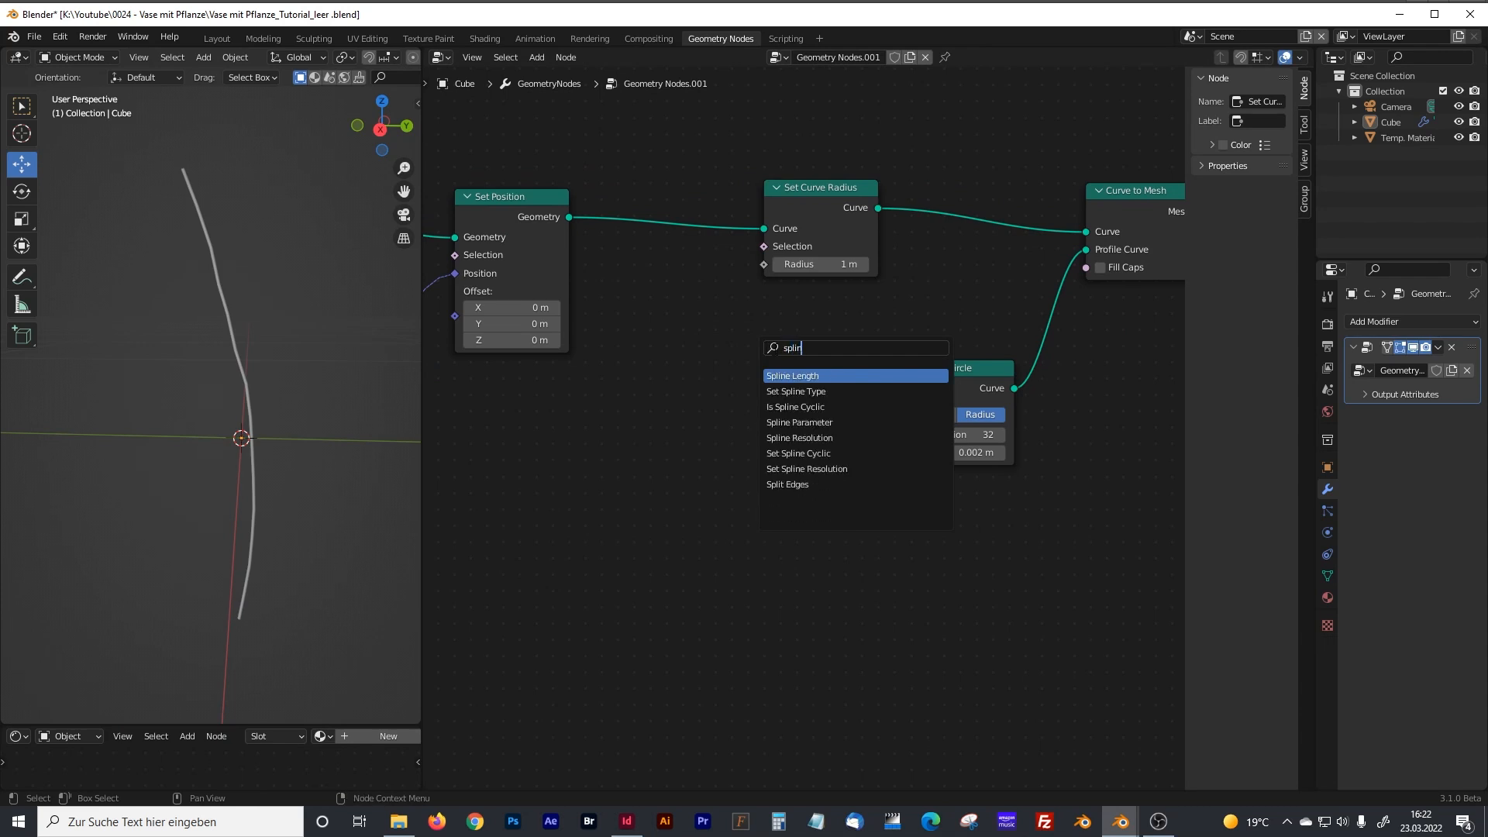
{"action": "left_click", "coordinate": [803, 423]}
{"action": "left_click", "coordinate": [647, 495]}
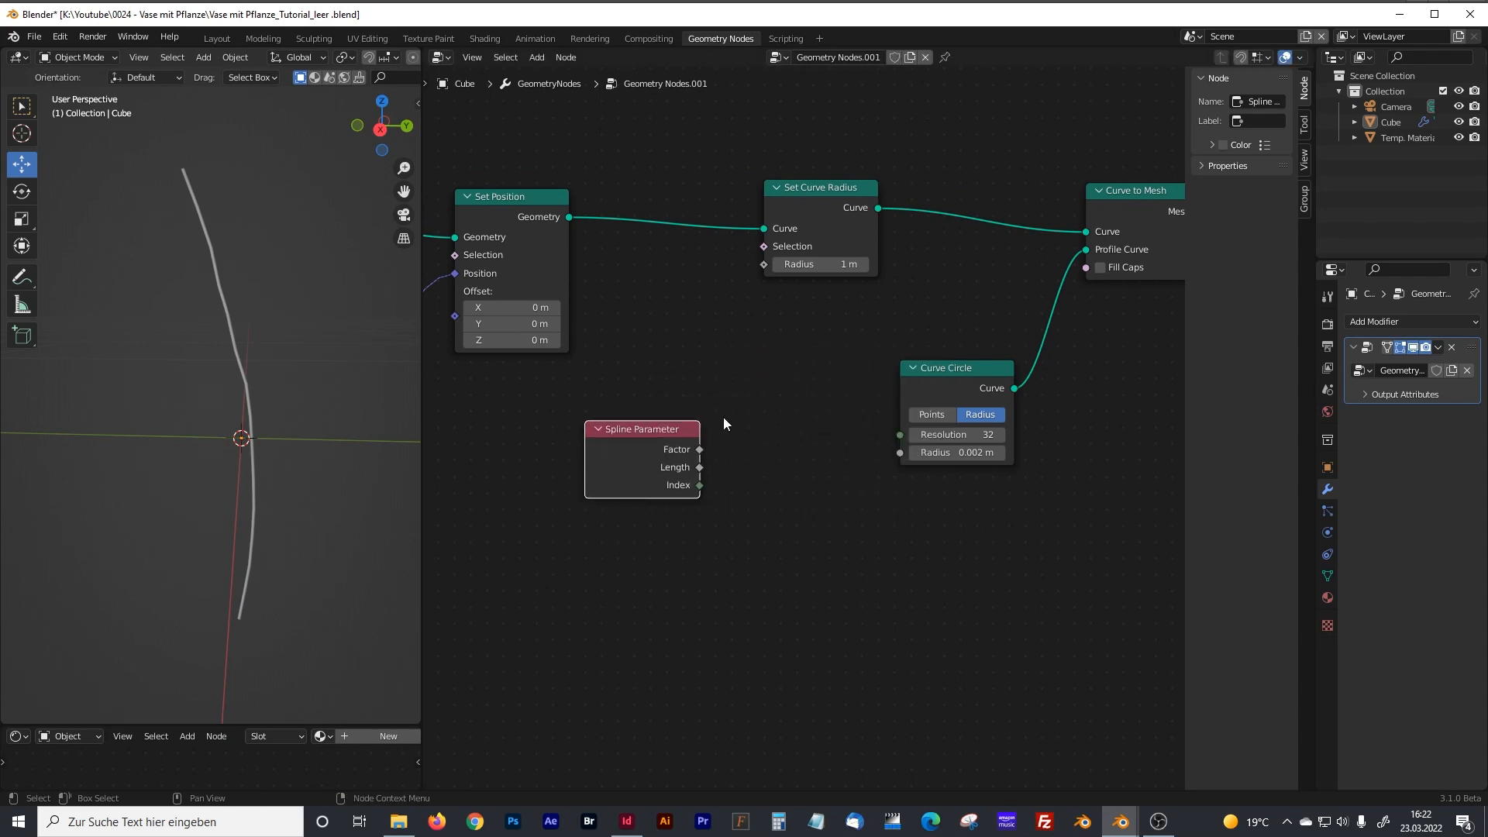
Examine how the Value, Divide, Index and Multiply nodes drive the rotation angle in the Stem Bending frame.
{"action": "middle_click_drag", "start_coordinate": [625, 400], "coordinate": [688, 378]}
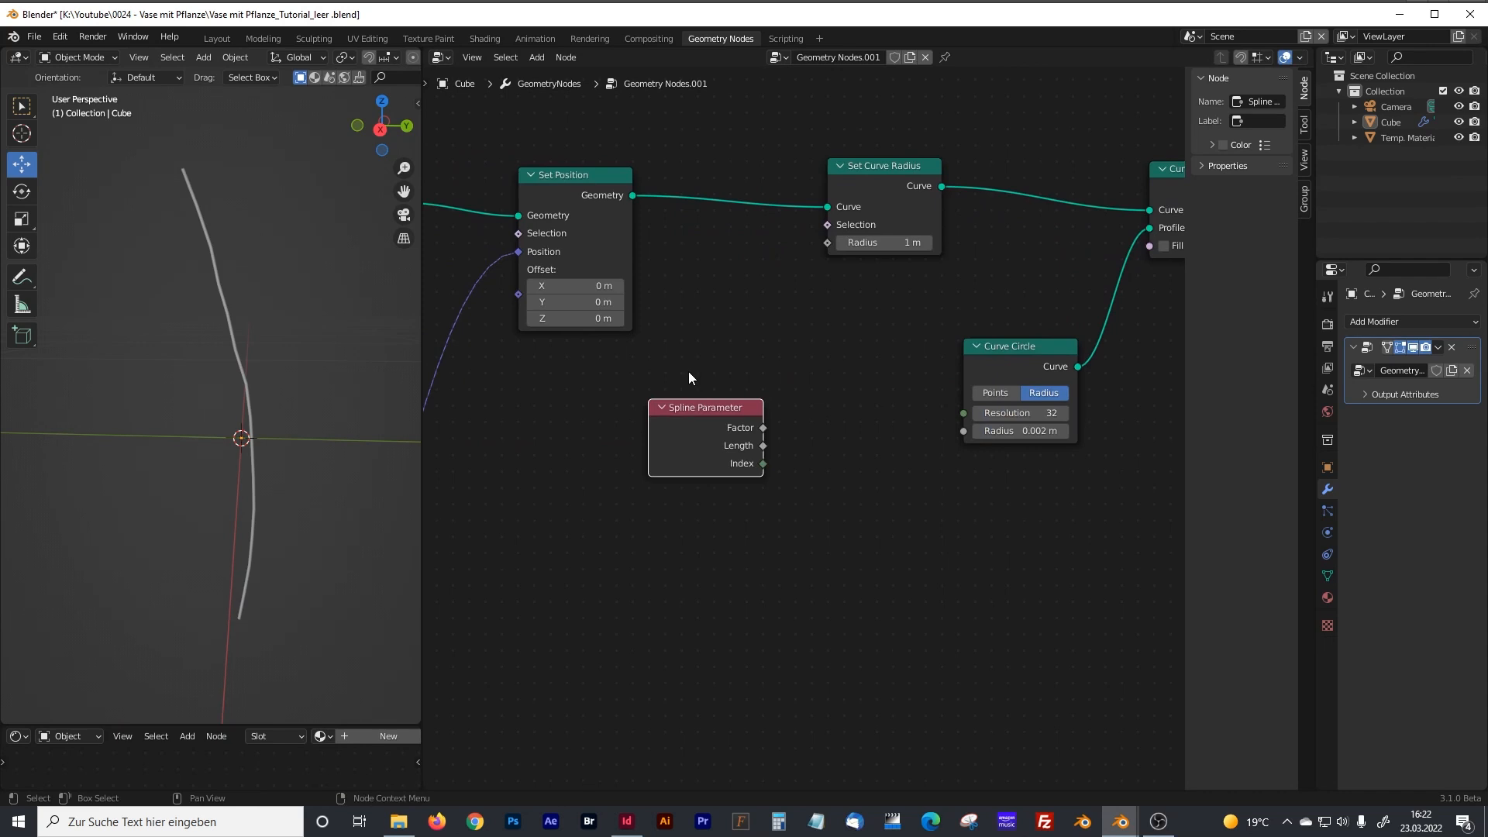
{"action": "scroll", "coordinate": [688, 372], "scroll_direction": "down", "scroll_amount": 10}
{"action": "middle_click_drag", "start_coordinate": [652, 474], "coordinate": [791, 341]}
{"action": "middle_click_drag", "start_coordinate": [640, 464], "coordinate": [770, 366]}
{"action": "scroll", "coordinate": [779, 380], "scroll_direction": "up", "scroll_amount": 2}
{"action": "mouse_move", "coordinate": [689, 424]}
{"action": "middle_mouse_down"}
{"action": "mouse_move", "coordinate": [779, 380]}
{"action": "mouse_move", "coordinate": [797, 325]}
{"action": "middle_mouse_up"}
{"action": "scroll", "coordinate": [779, 380], "scroll_direction": "up", "scroll_amount": 3}
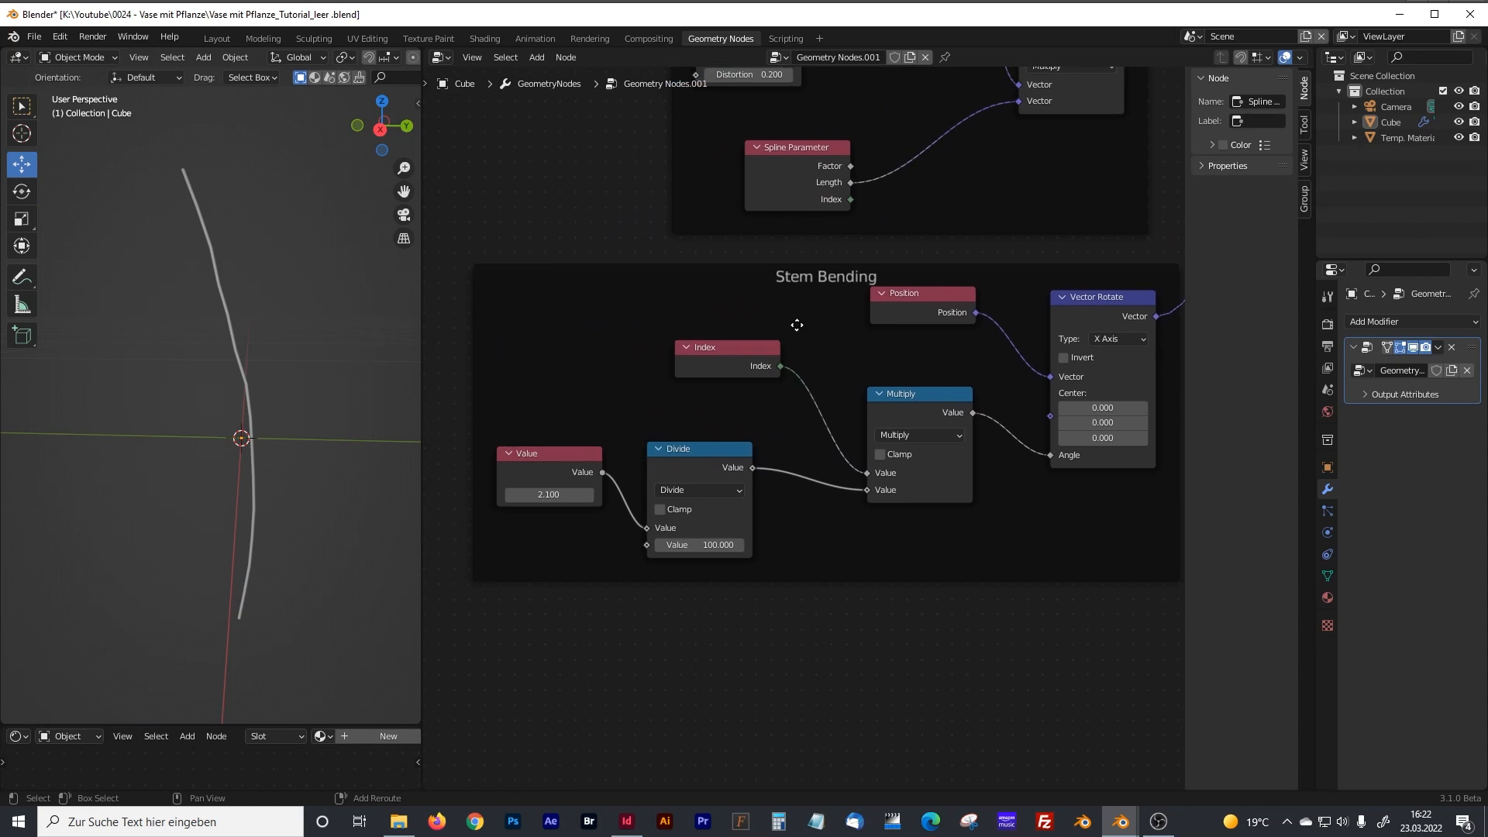
{"action": "left_click_drag", "start_coordinate": [579, 453], "coordinate": [578, 447]}
{"action": "left_click", "coordinate": [904, 397]}
{"action": "left_click_drag", "start_coordinate": [755, 355], "coordinate": [743, 359]}
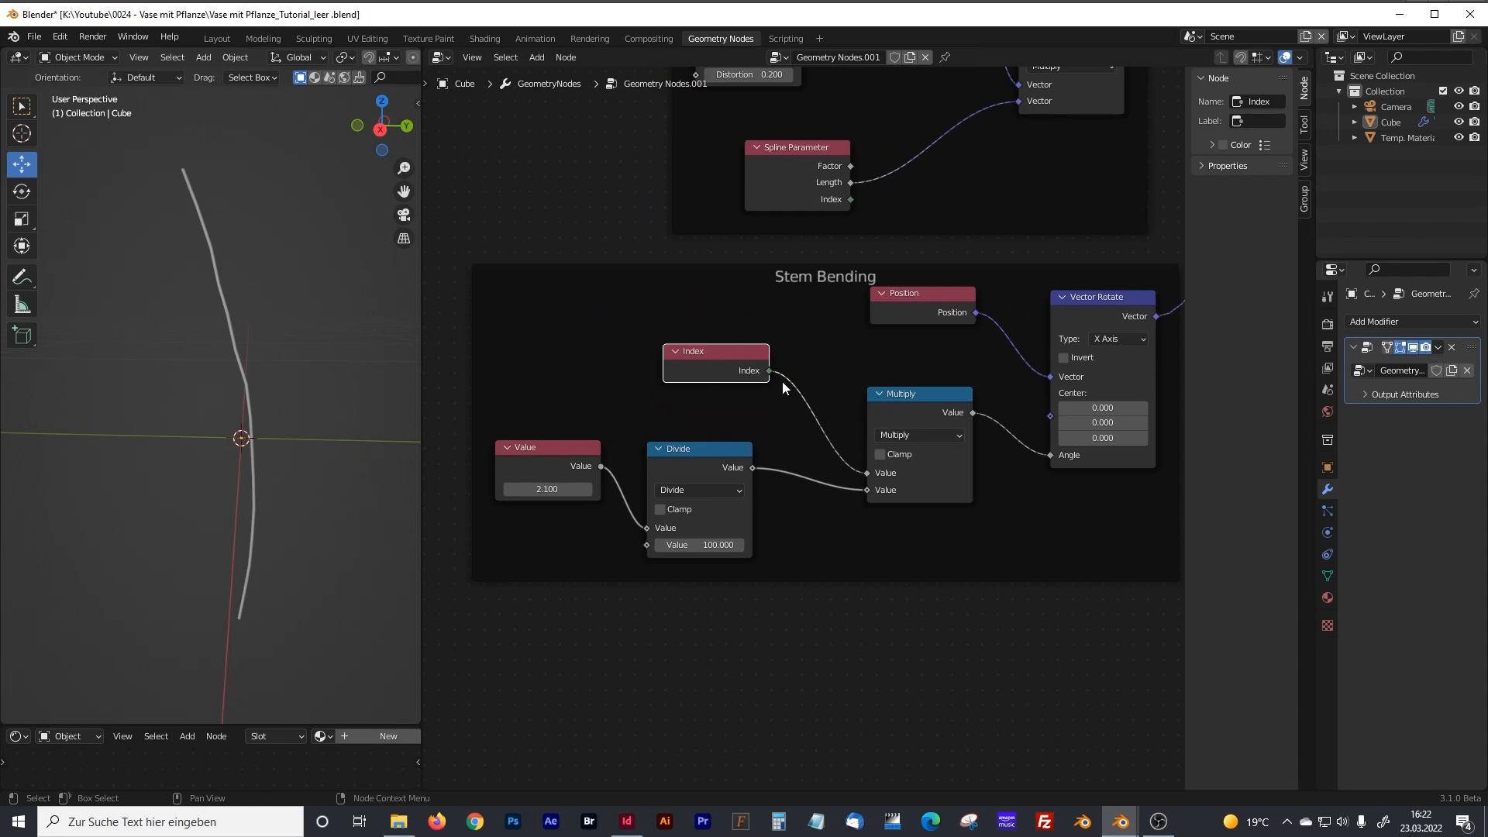
Examine the Stem Distortion frame and the Resample Curve node, and compare them with the Index and Position nodes in the Stem Bending frame.
{"action": "middle_click_drag", "start_coordinate": [803, 276], "coordinate": [787, 399]}
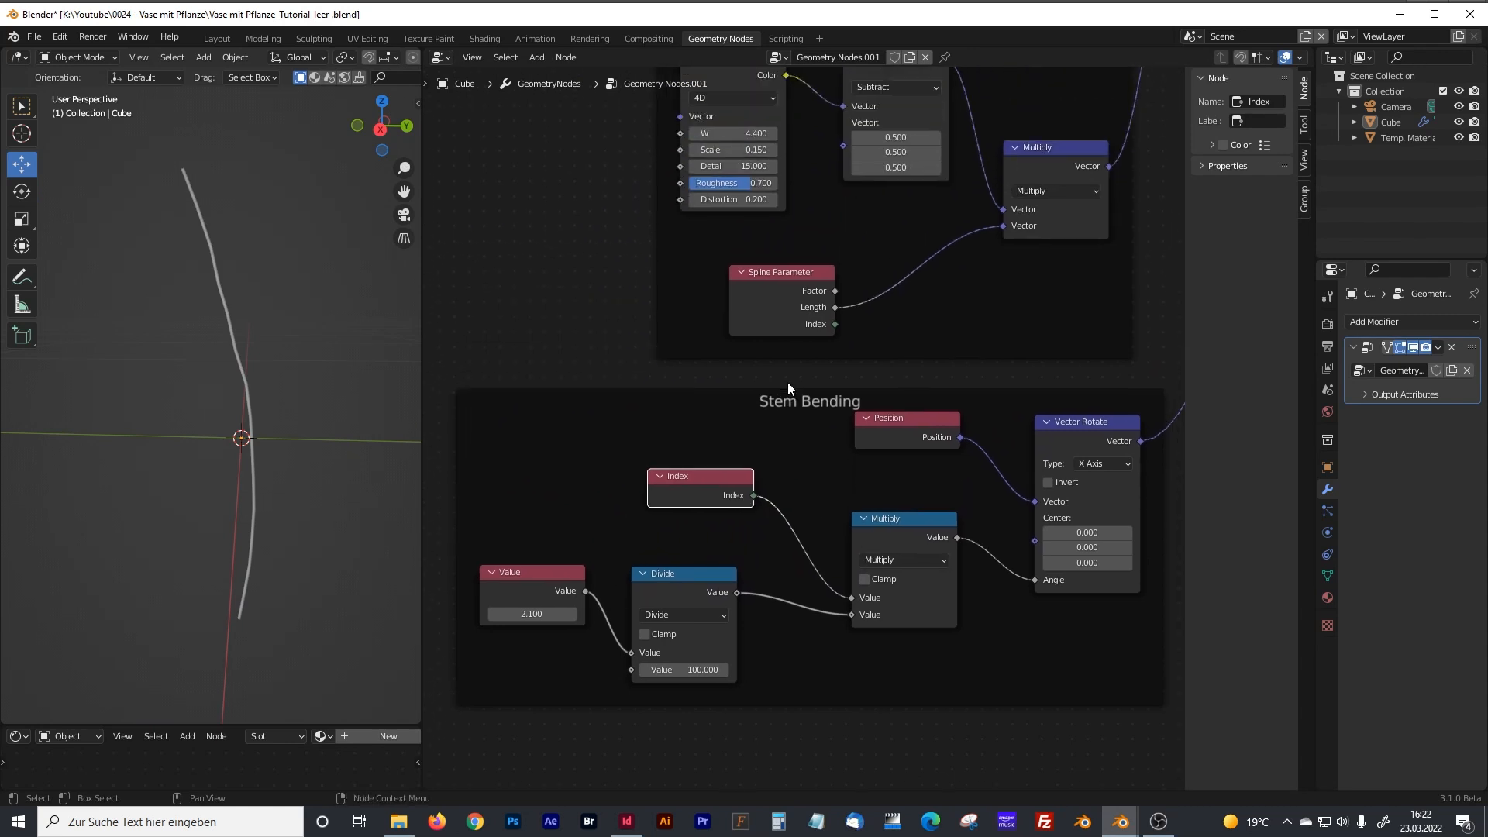
{"action": "middle_click_drag", "start_coordinate": [820, 315], "coordinate": [785, 486]}
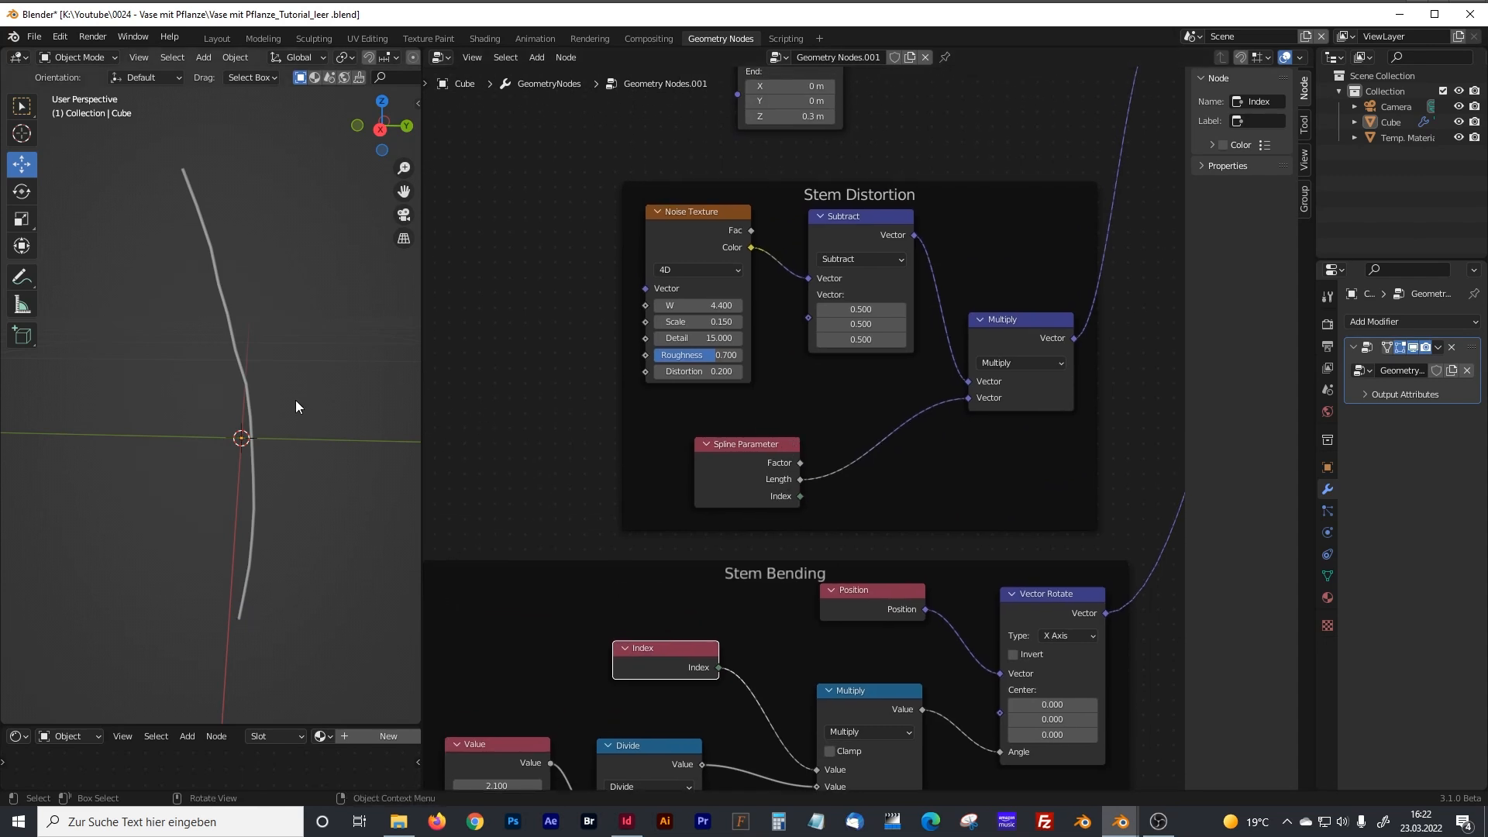
{"action": "middle_click_drag", "start_coordinate": [681, 365], "coordinate": [611, 573]}
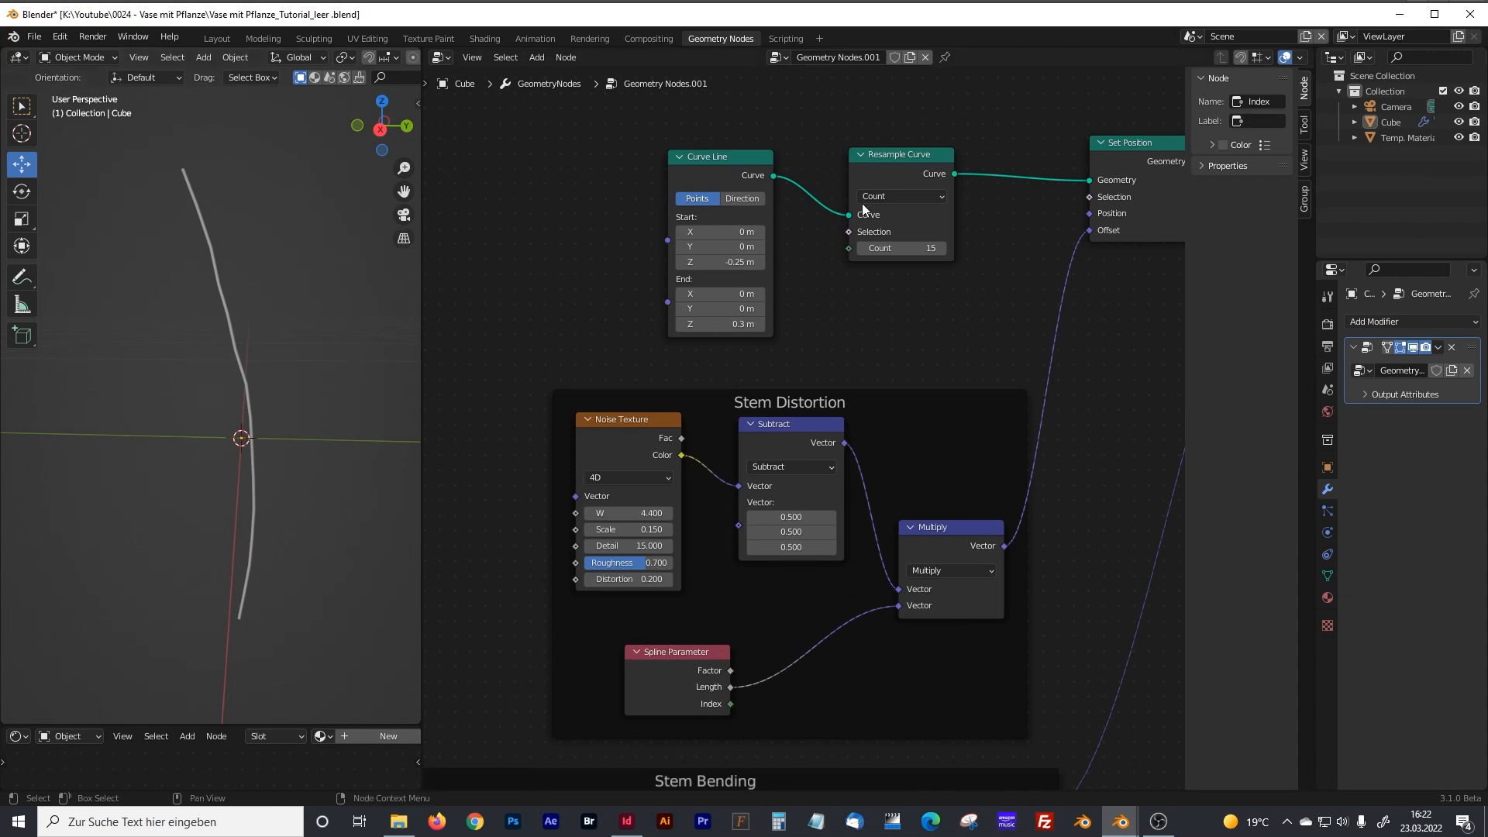
{"action": "left_click_drag", "start_coordinate": [881, 155], "coordinate": [890, 174]}
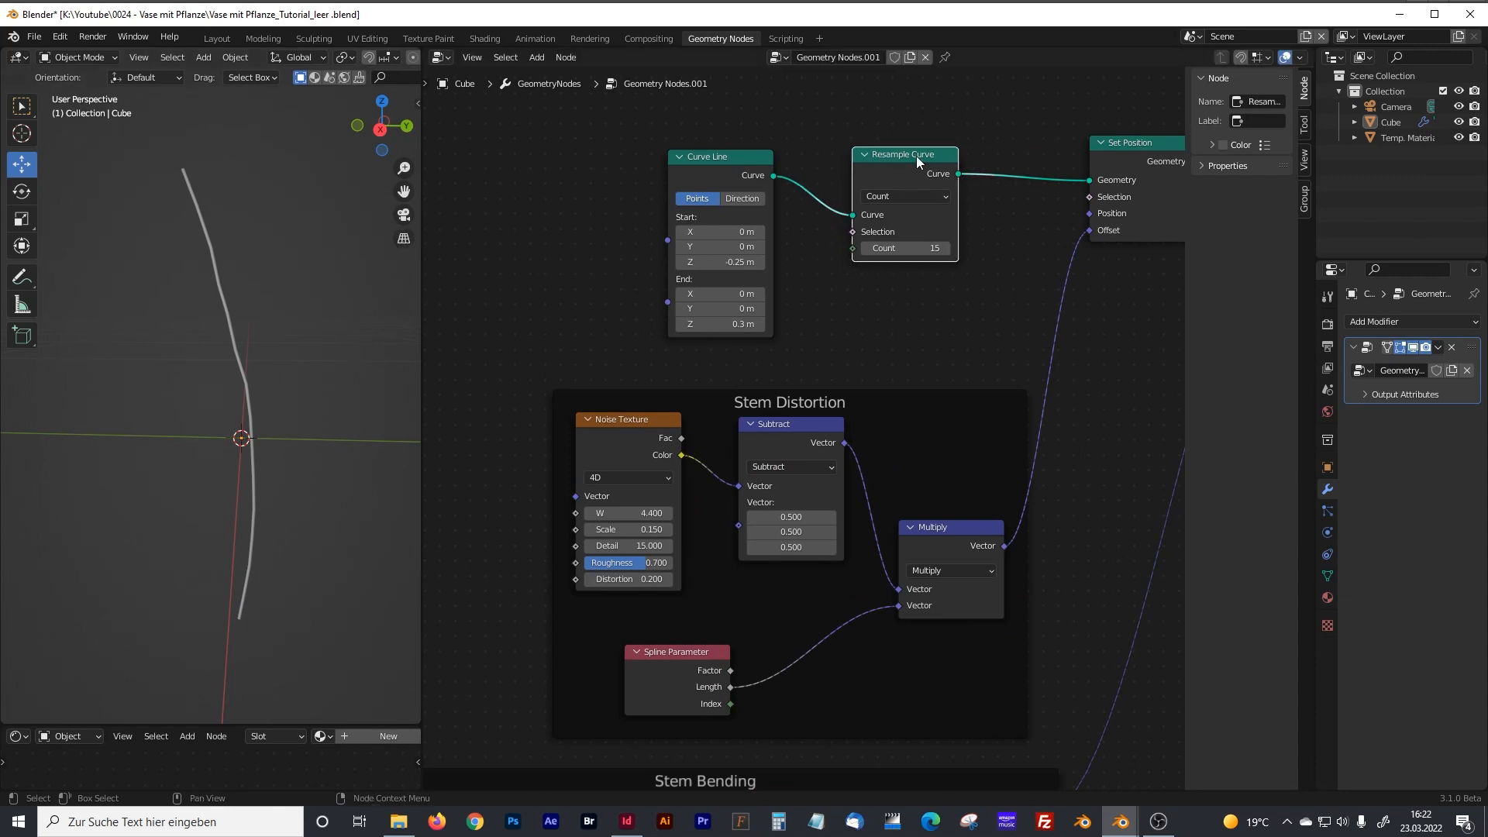
{"action": "middle_click_drag", "start_coordinate": [850, 460], "coordinate": [856, 392]}
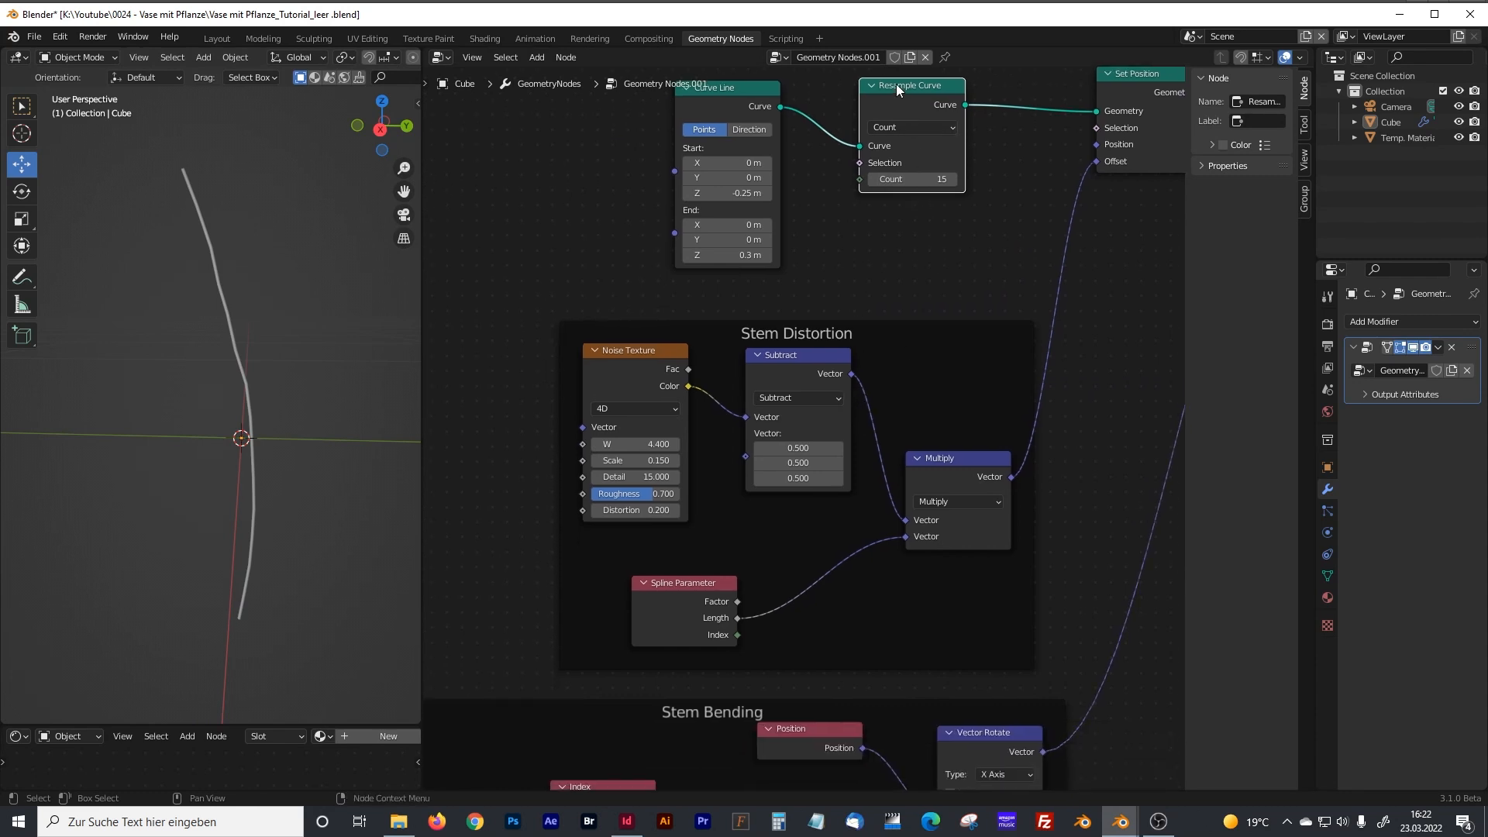
{"action": "middle_click_drag", "start_coordinate": [817, 626], "coordinate": [868, 384]}
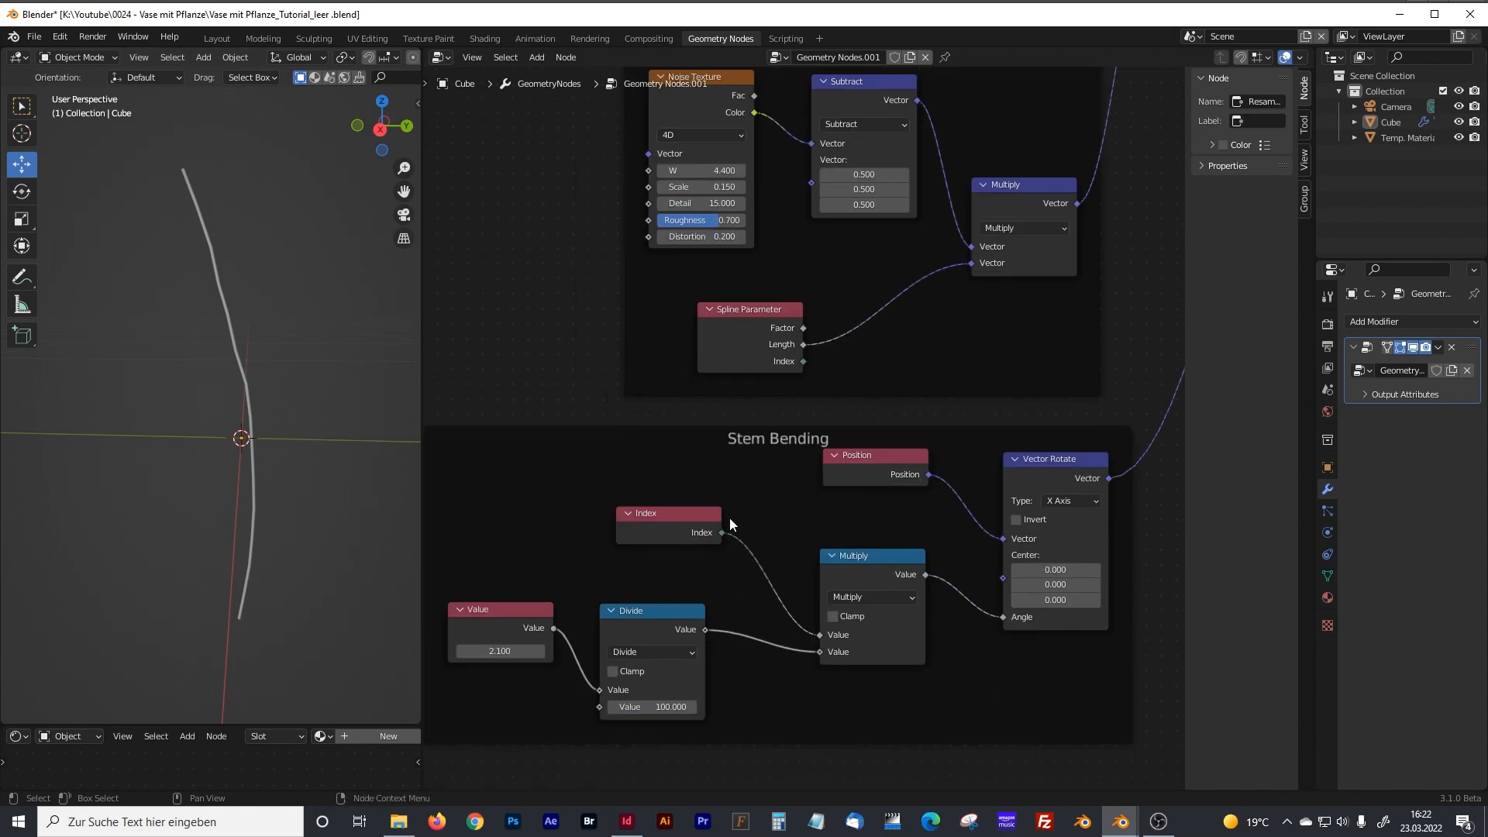
{"action": "middle_click_drag", "start_coordinate": [758, 533], "coordinate": [741, 475]}
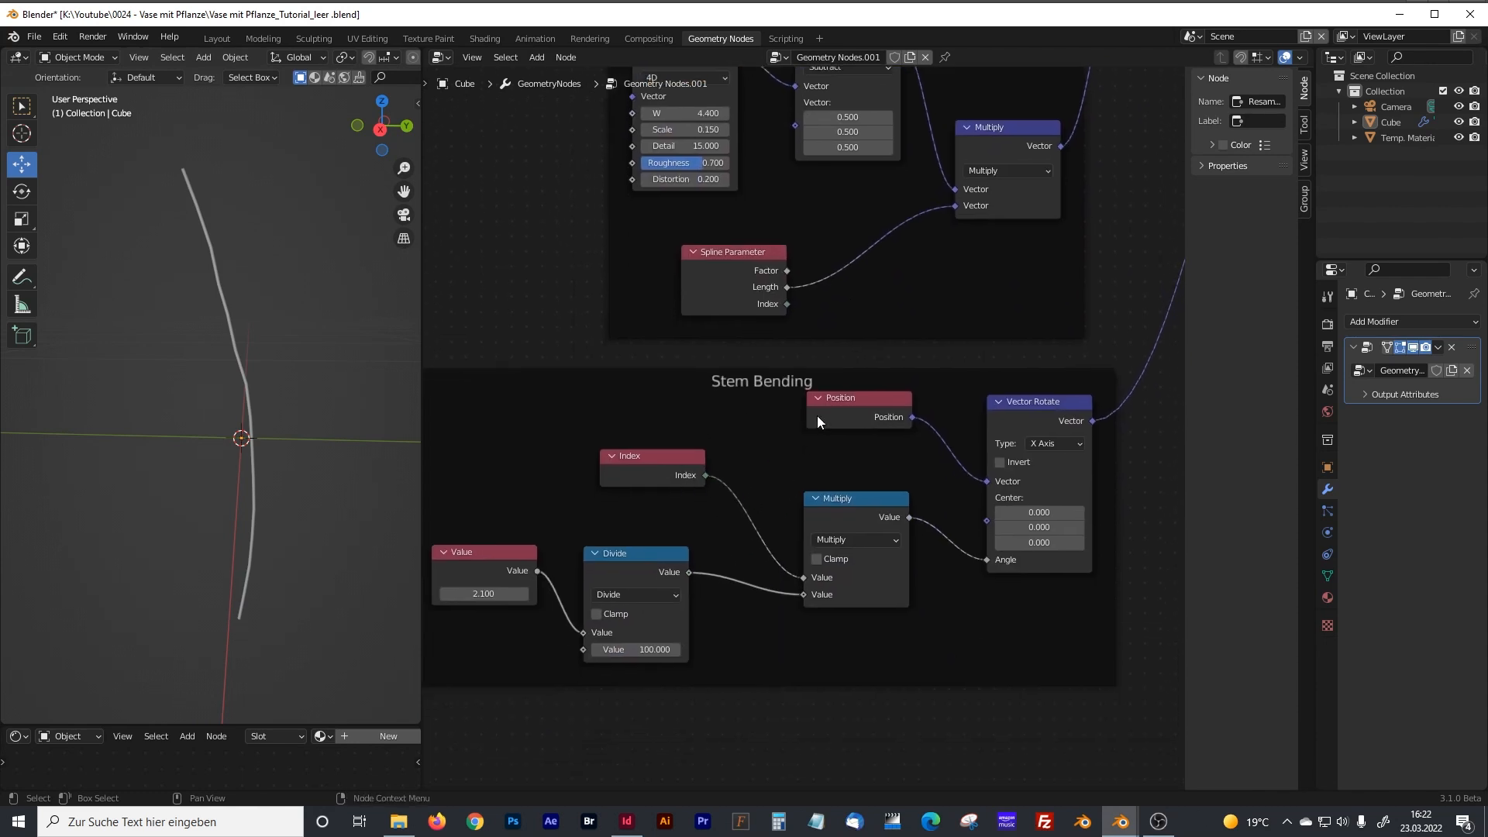
{"action": "left_click", "coordinate": [848, 405]}
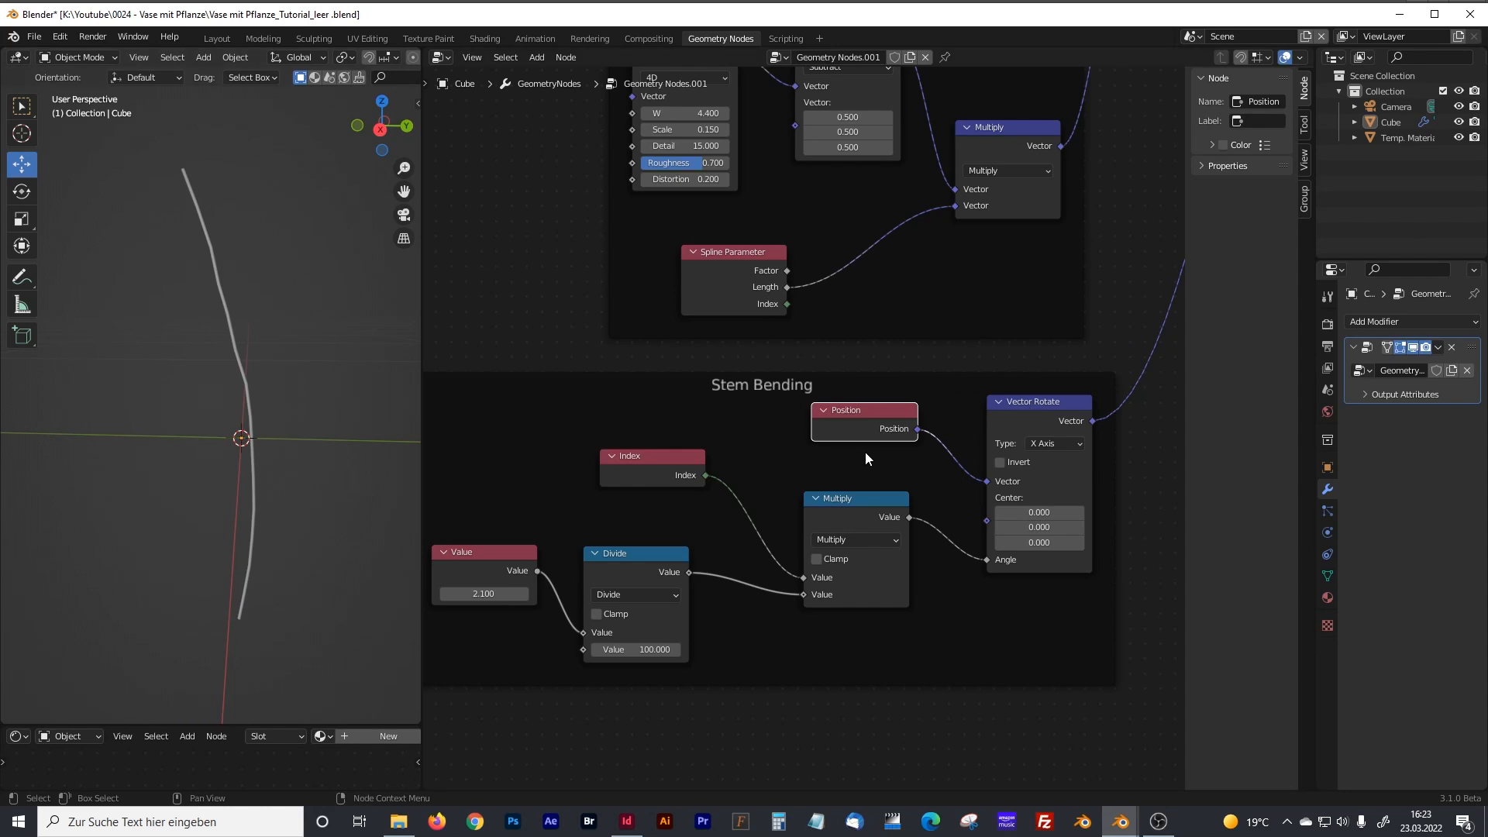
Move the Spline Parameter and Set Curve Radius nodes apart to make room for another node between them.
{"action": "scroll", "coordinate": [865, 451], "scroll_direction": "down", "scroll_amount": 3}
{"action": "middle_click_drag", "start_coordinate": [1045, 299], "coordinate": [855, 497]}
{"action": "scroll", "coordinate": [794, 450], "scroll_direction": "up", "scroll_amount": 5}
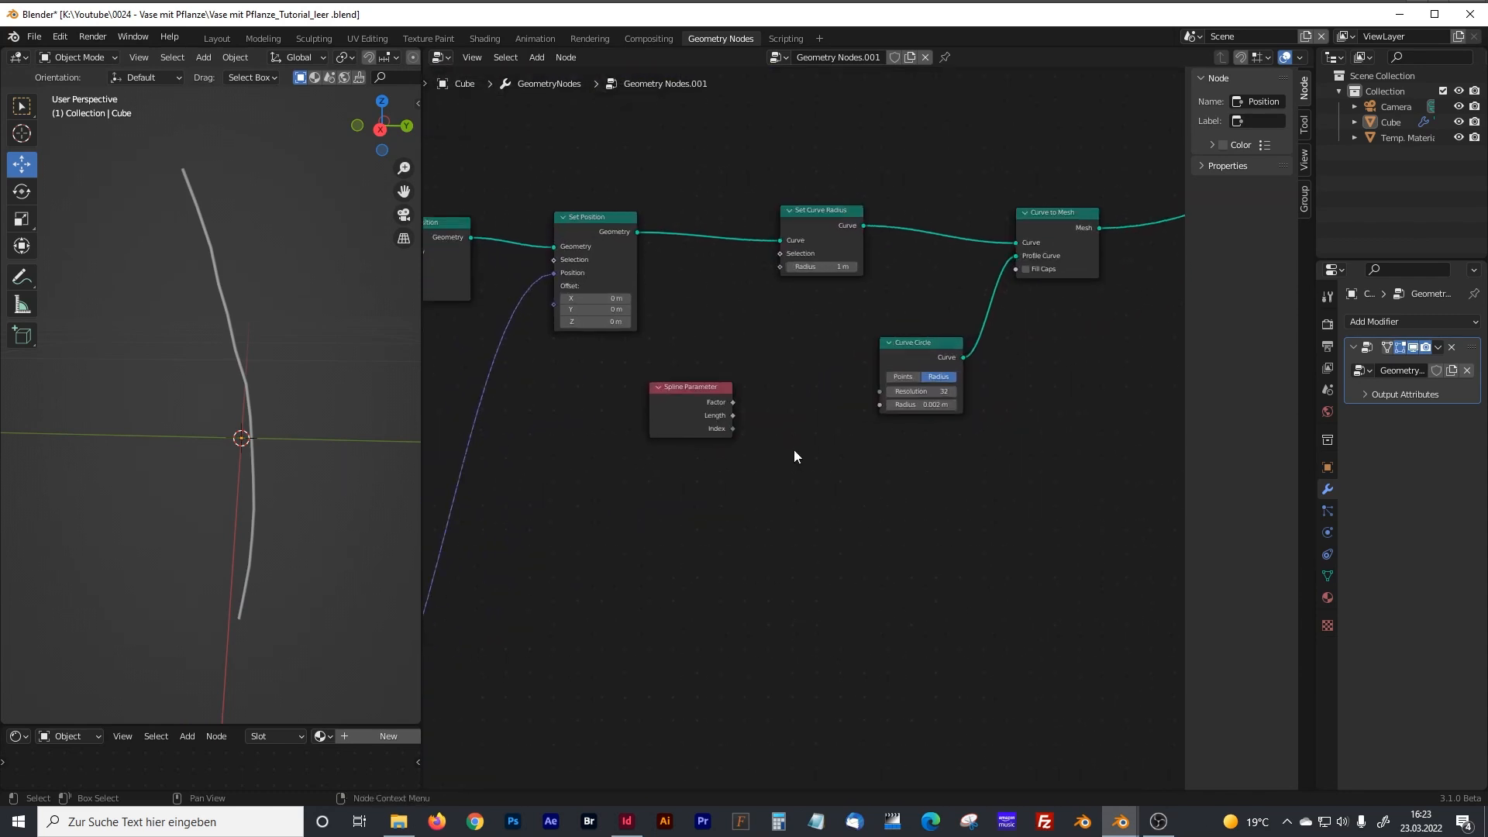
{"action": "left_click_drag", "start_coordinate": [728, 381], "coordinate": [696, 385]}
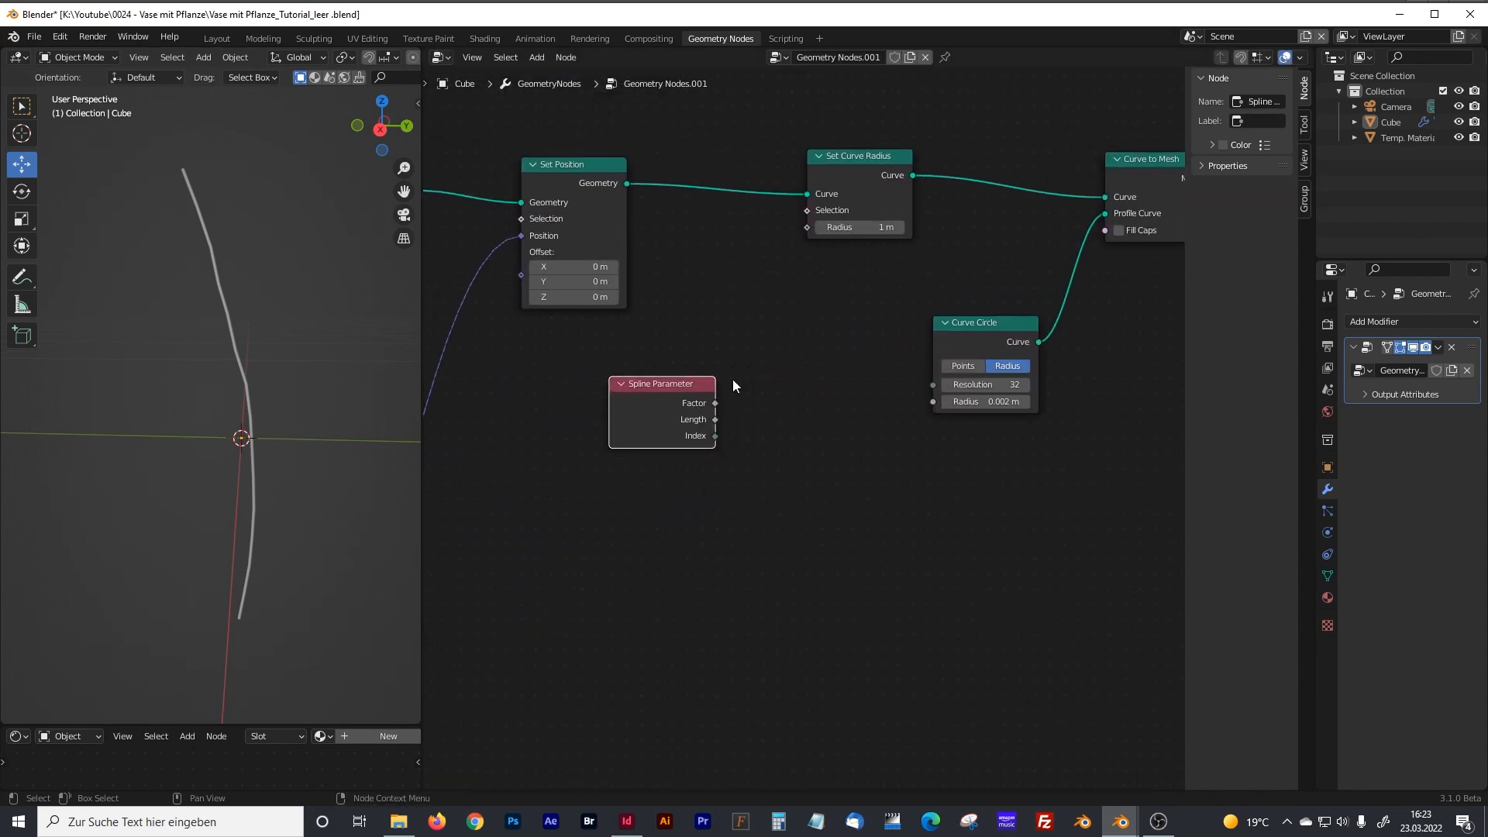
{"action": "left_click_drag", "start_coordinate": [845, 165], "coordinate": [862, 175]}
{"action": "left_click_drag", "start_coordinate": [656, 392], "coordinate": [613, 395]}
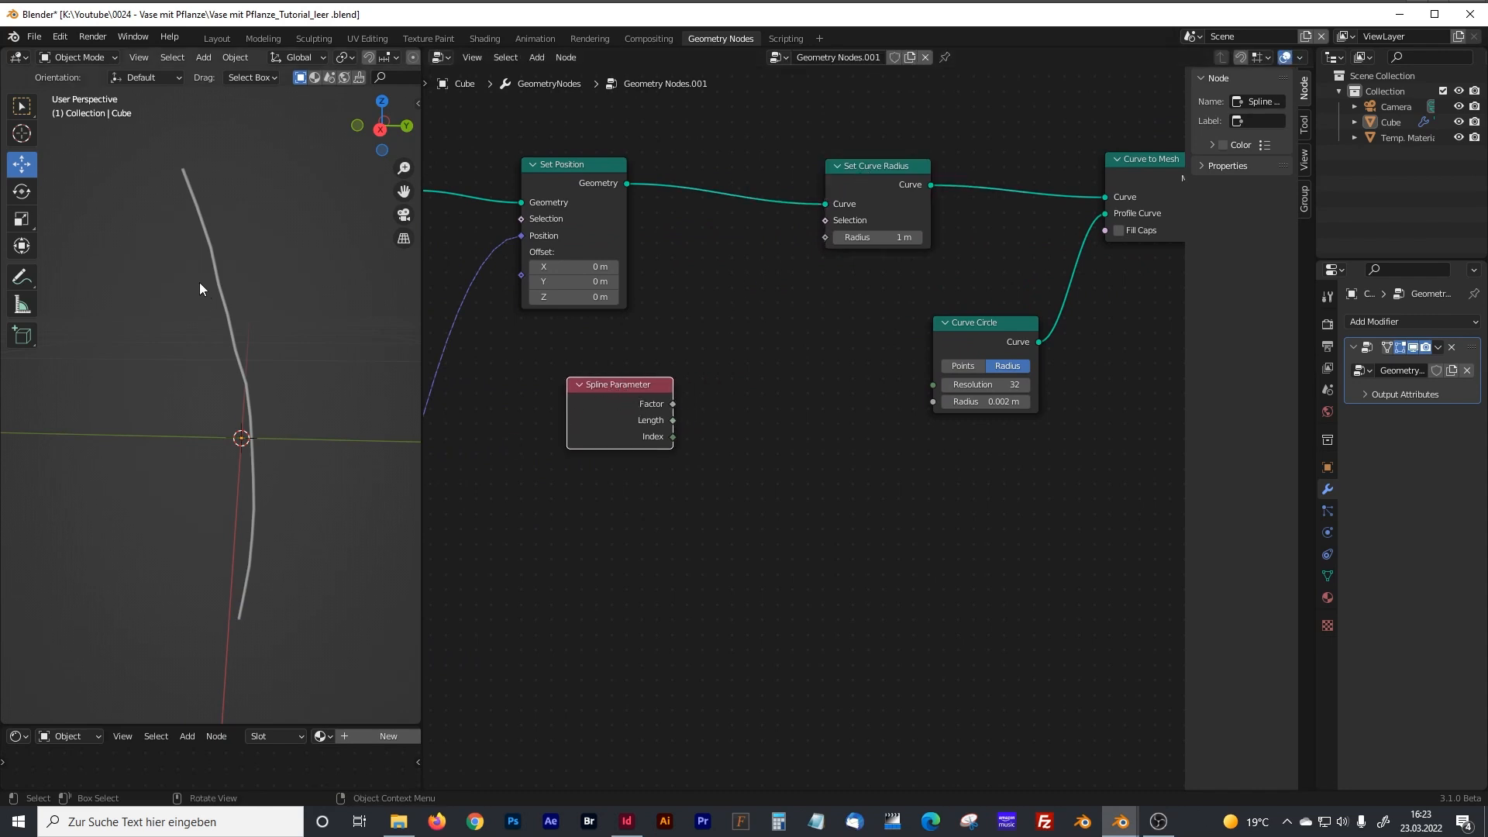
Add a ColorRamp node between Spline Parameter and Curve Circle, shifting the Curve Circle and Set Curve Radius nodes aside to fit it.
{"action": "key", "text": "shift+a"}
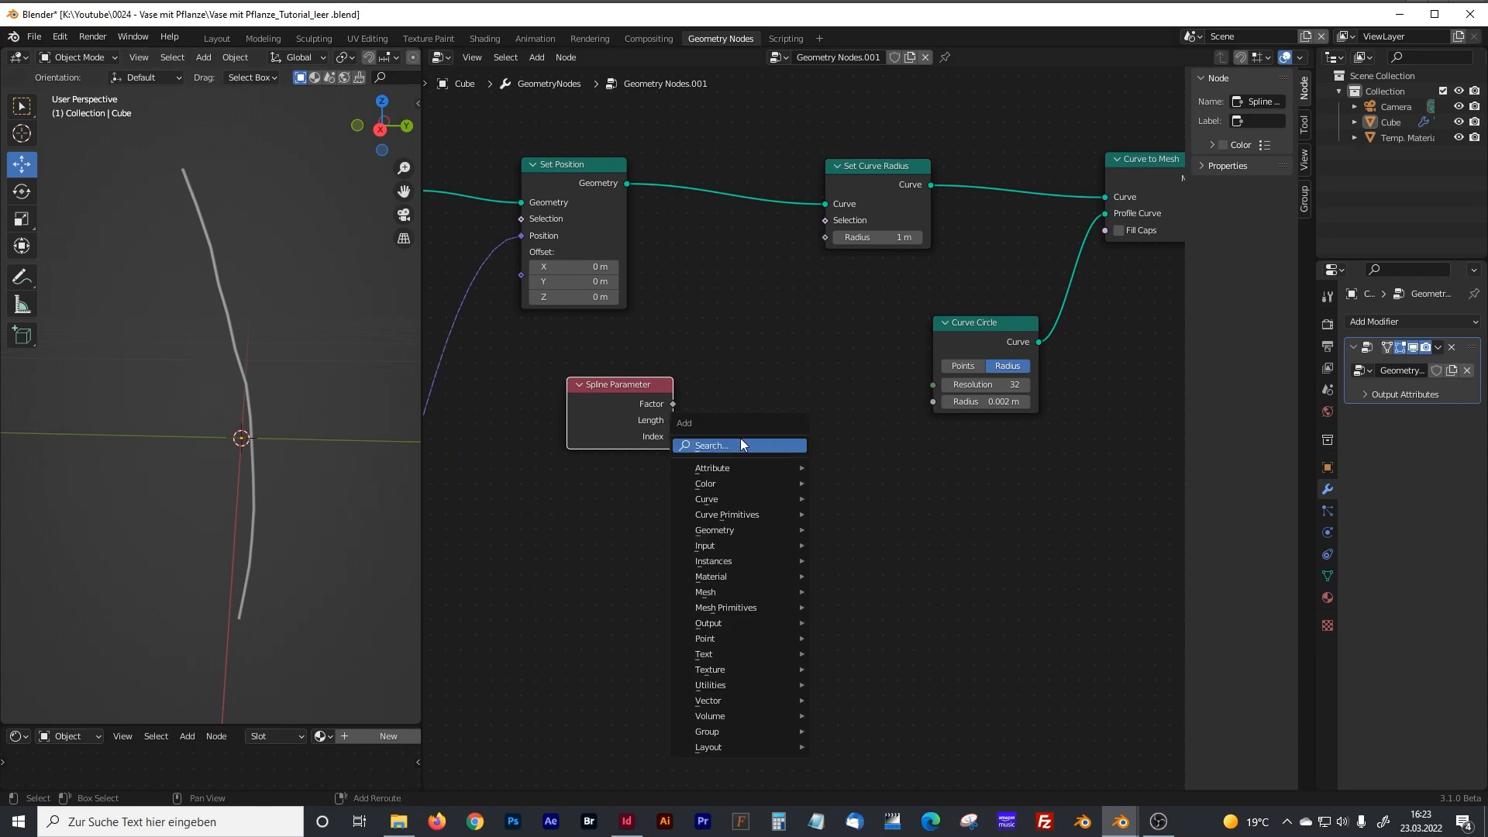
{"action": "type", "text": "color"}
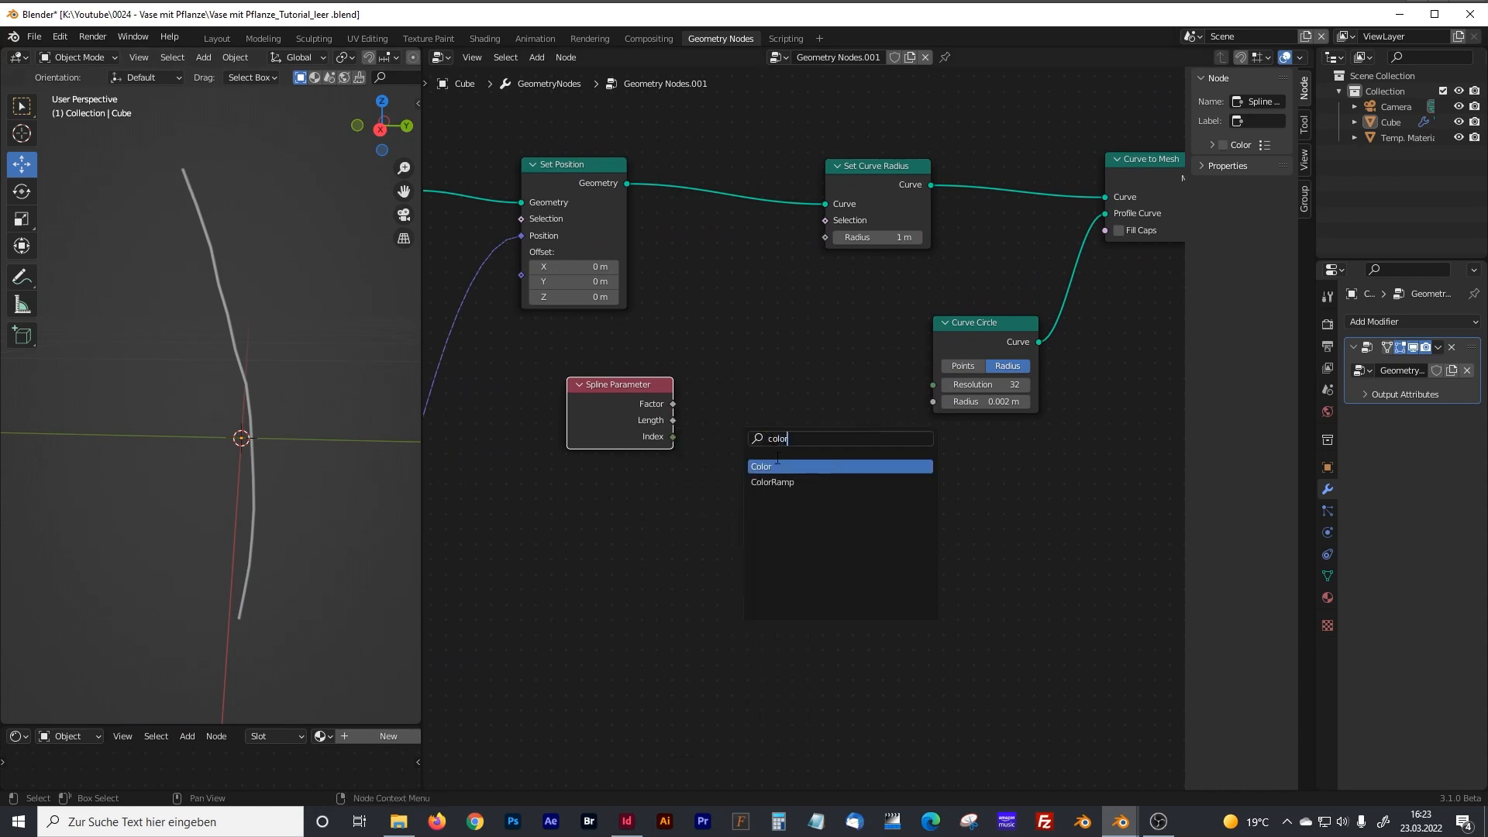
{"action": "left_click", "coordinate": [778, 482]}
{"action": "left_click", "coordinate": [777, 482]}
{"action": "left_click_drag", "start_coordinate": [1002, 322], "coordinate": [1038, 328]}
{"action": "left_click_drag", "start_coordinate": [876, 166], "coordinate": [935, 164]}
{"action": "left_click_drag", "start_coordinate": [763, 351], "coordinate": [755, 349]}
Connect Spline Parameter's Factor to the ColorRamp's Fac and the ColorRamp's Color to Set Curve Radius's Radius input.
{"action": "left_click_drag", "start_coordinate": [672, 404], "coordinate": [704, 492]}
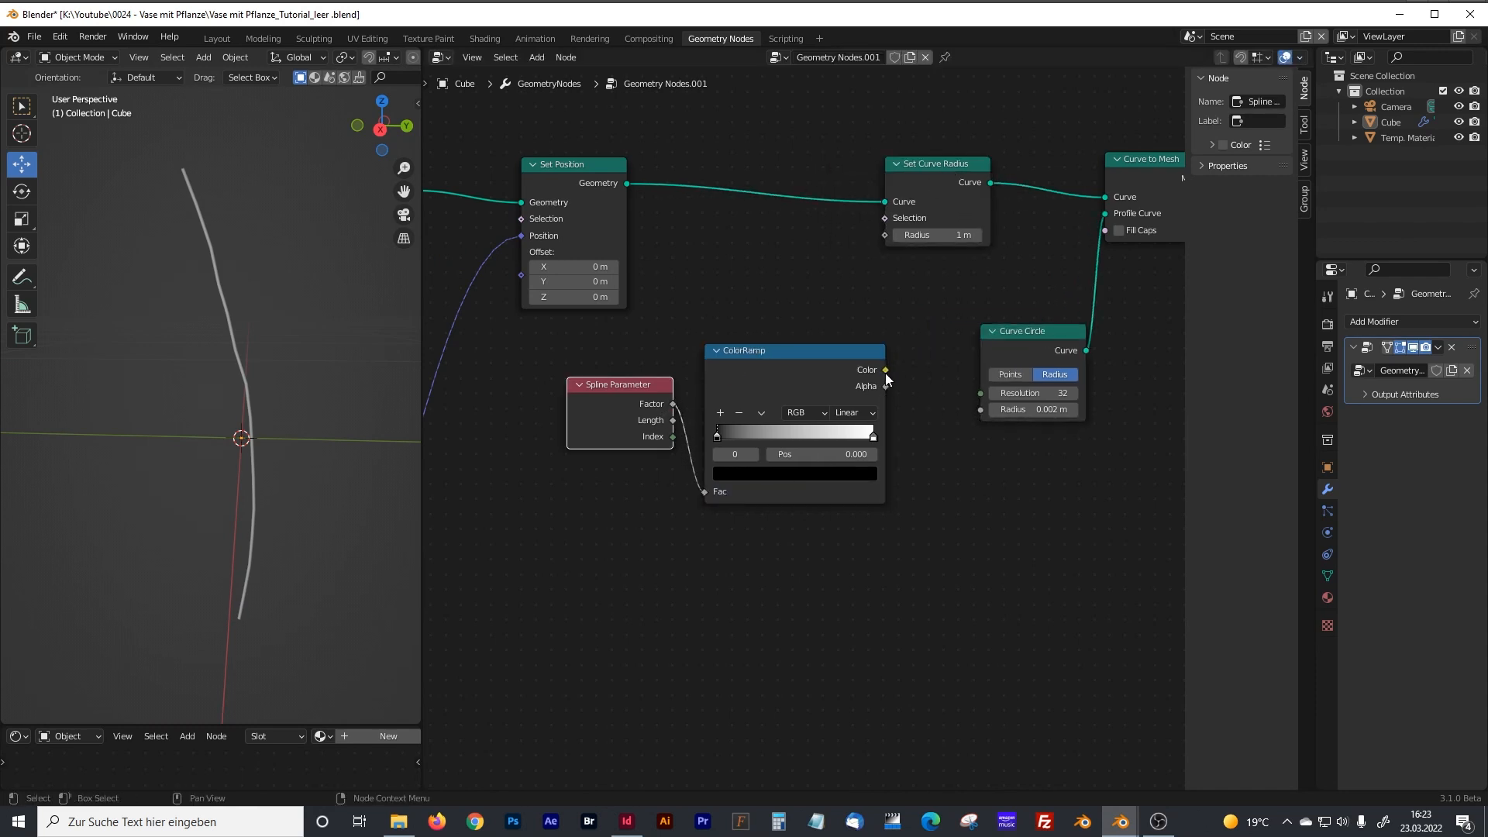
{"action": "left_click_drag", "start_coordinate": [885, 370], "coordinate": [884, 235]}
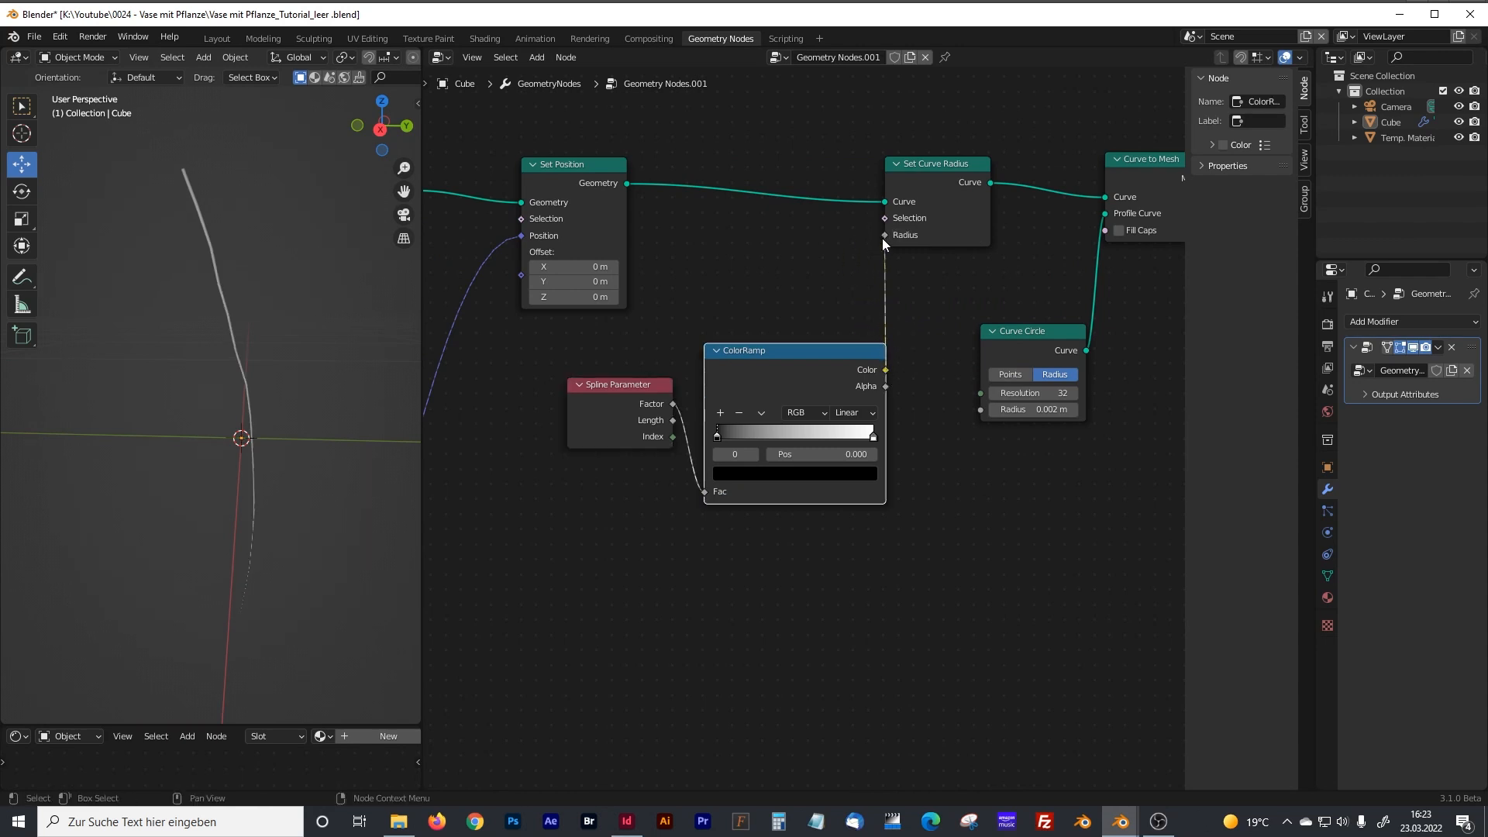
{"action": "middle_click_drag", "start_coordinate": [207, 252], "coordinate": [395, 418]}
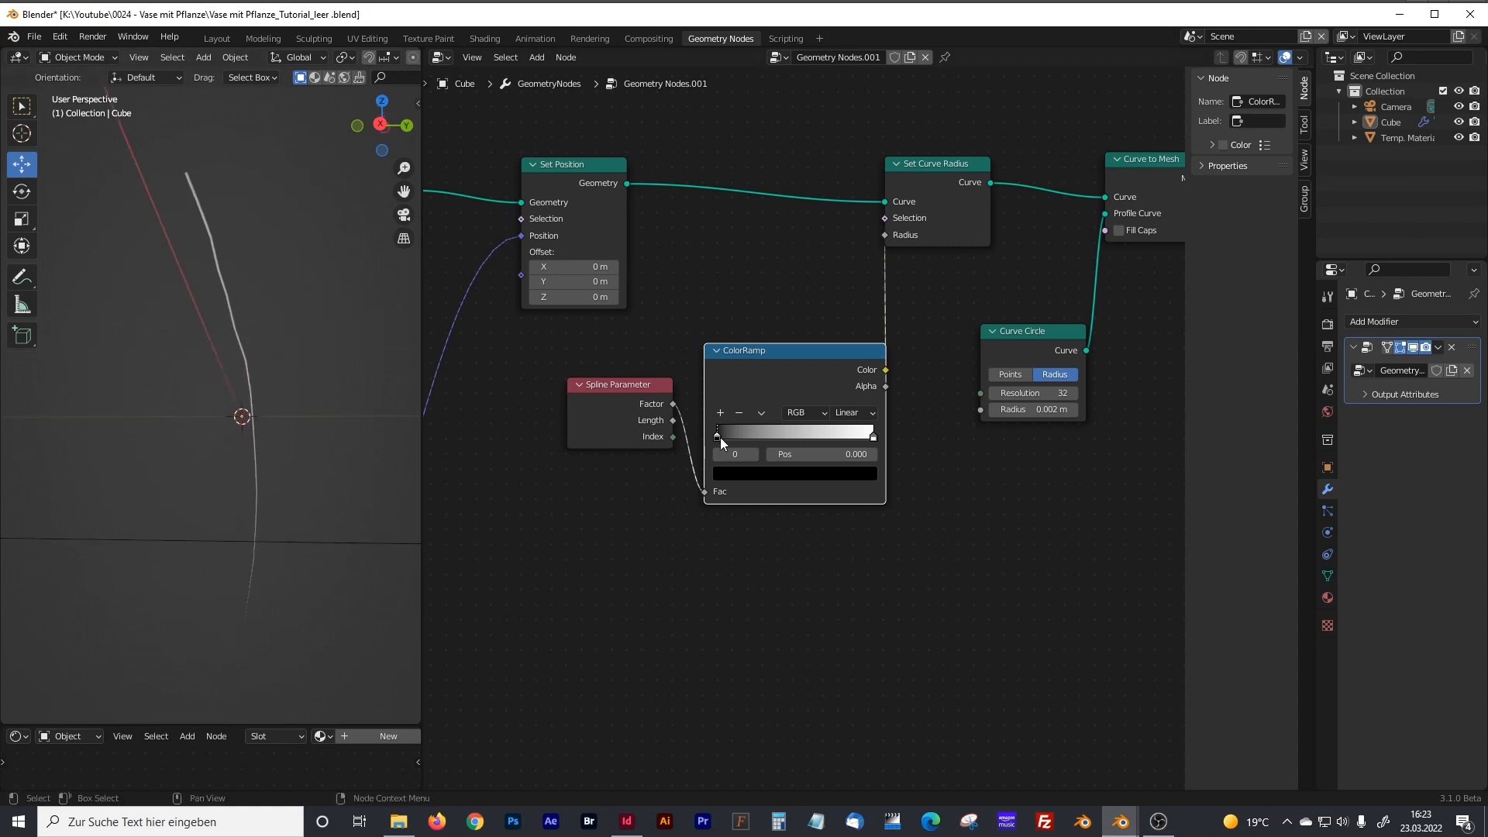
Reverse the ColorRamp so the white stop is at the start and the black stop at position 1.000.
{"action": "mouse_move", "coordinate": [717, 437]}
{"action": "left_mouse_down"}
{"action": "mouse_move", "coordinate": [753, 440]}
{"action": "mouse_move", "coordinate": [715, 439]}
{"action": "left_mouse_up"}
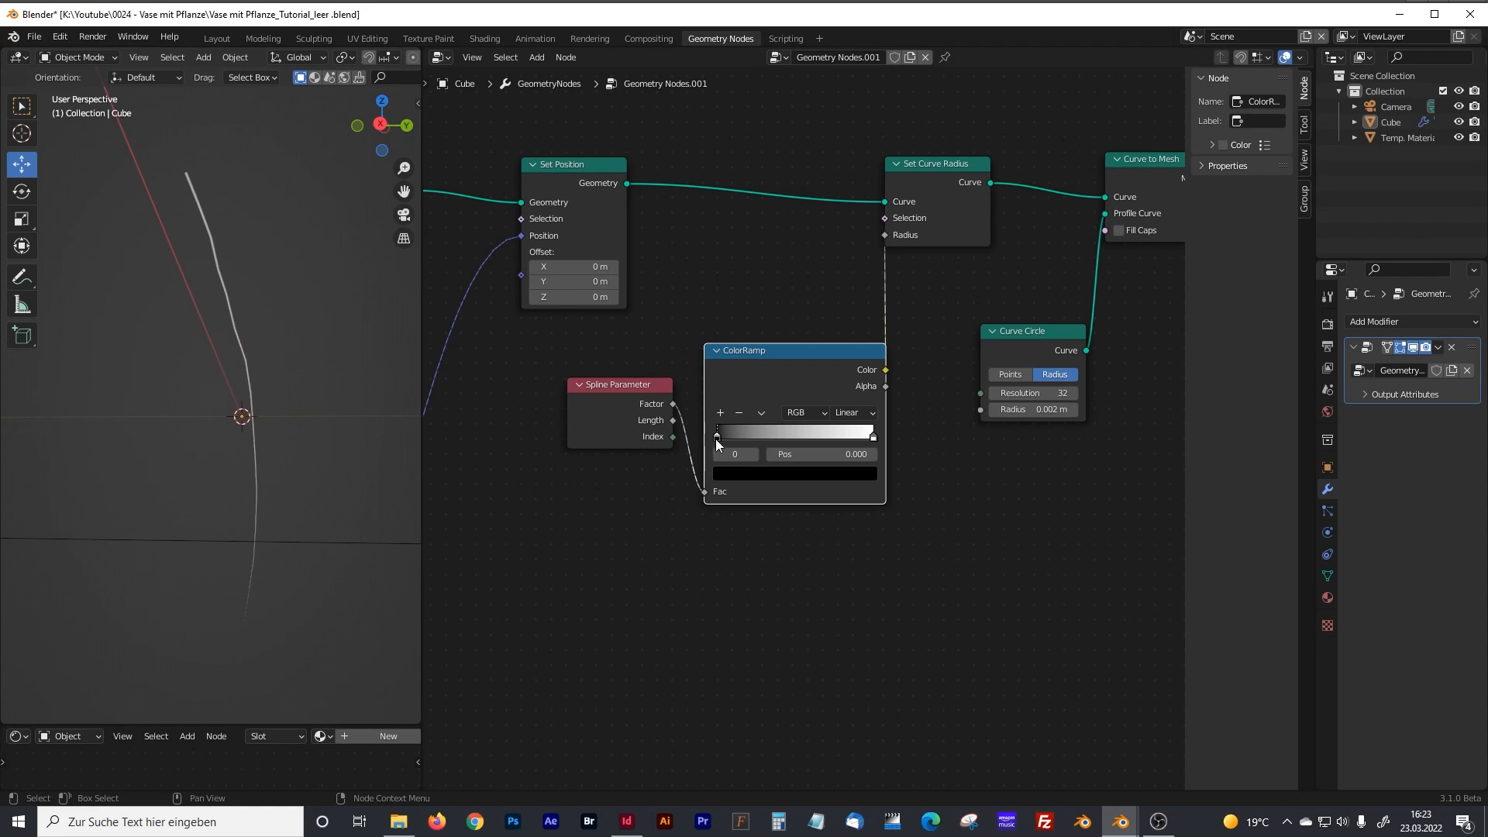
{"action": "left_click", "coordinate": [876, 439]}
{"action": "left_click_drag", "start_coordinate": [716, 437], "coordinate": [921, 444]}
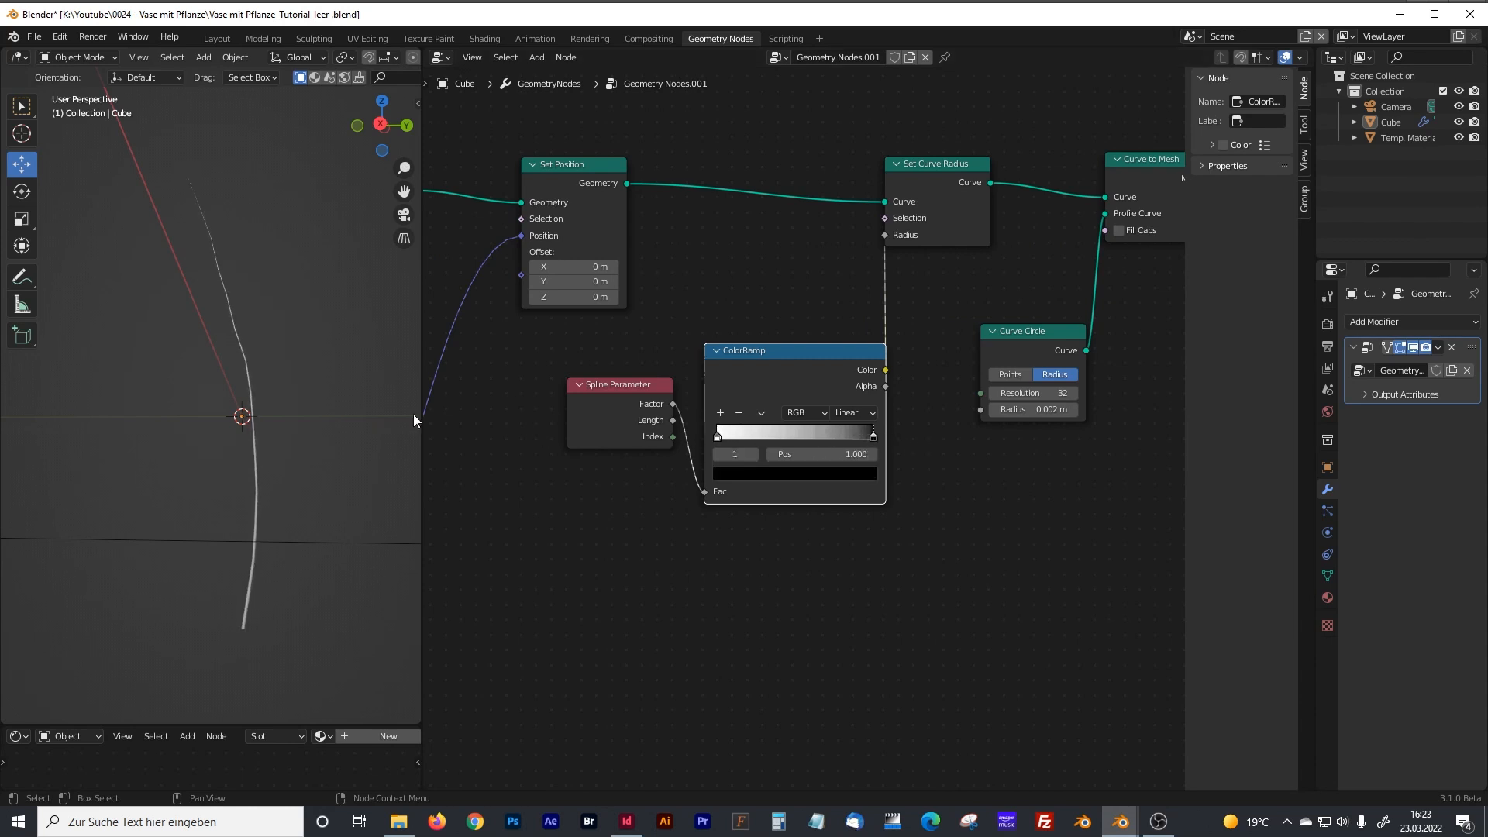
{"action": "key", "text": "KP_1"}
{"action": "middle_click_drag", "start_coordinate": [327, 415], "coordinate": [249, 413]}
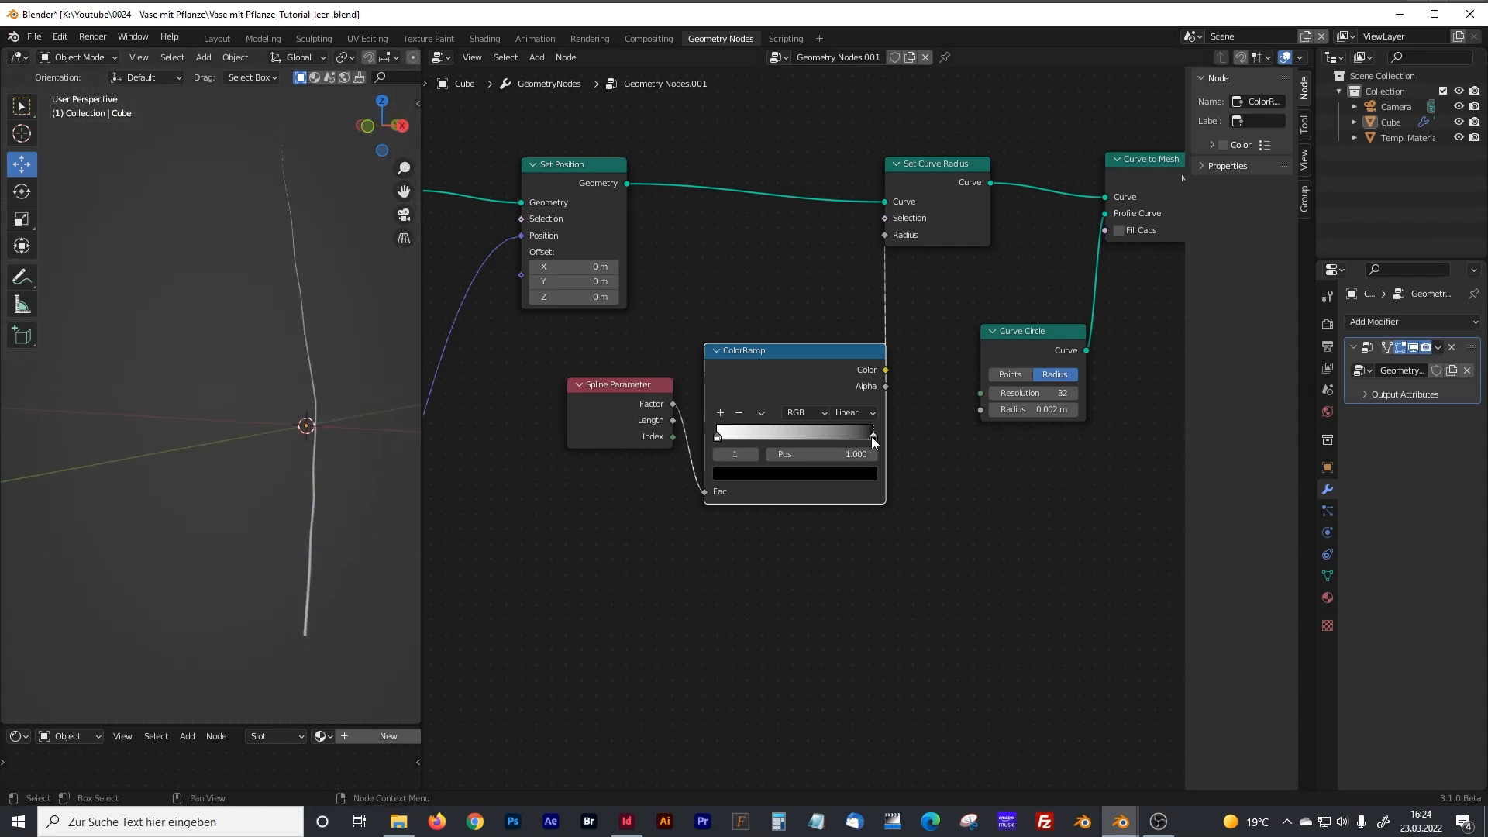
Lighten the ColorRamp's end stop to light grey, and shift the Spline Parameter and ColorRamp nodes slightly away from Curve Circle.
{"action": "left_click", "coordinate": [858, 472]}
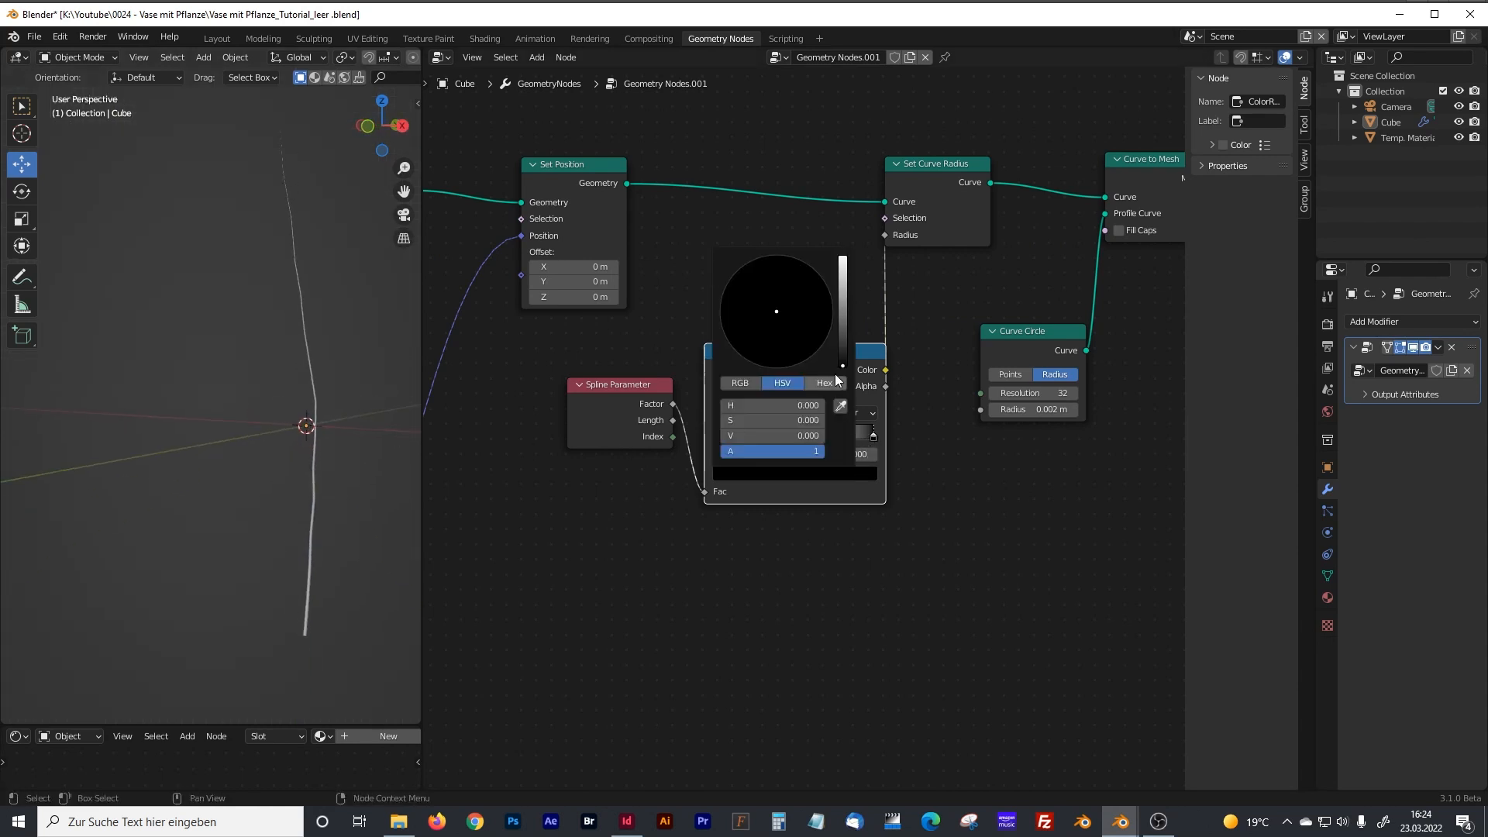
{"action": "left_click_drag", "start_coordinate": [845, 351], "coordinate": [843, 288]}
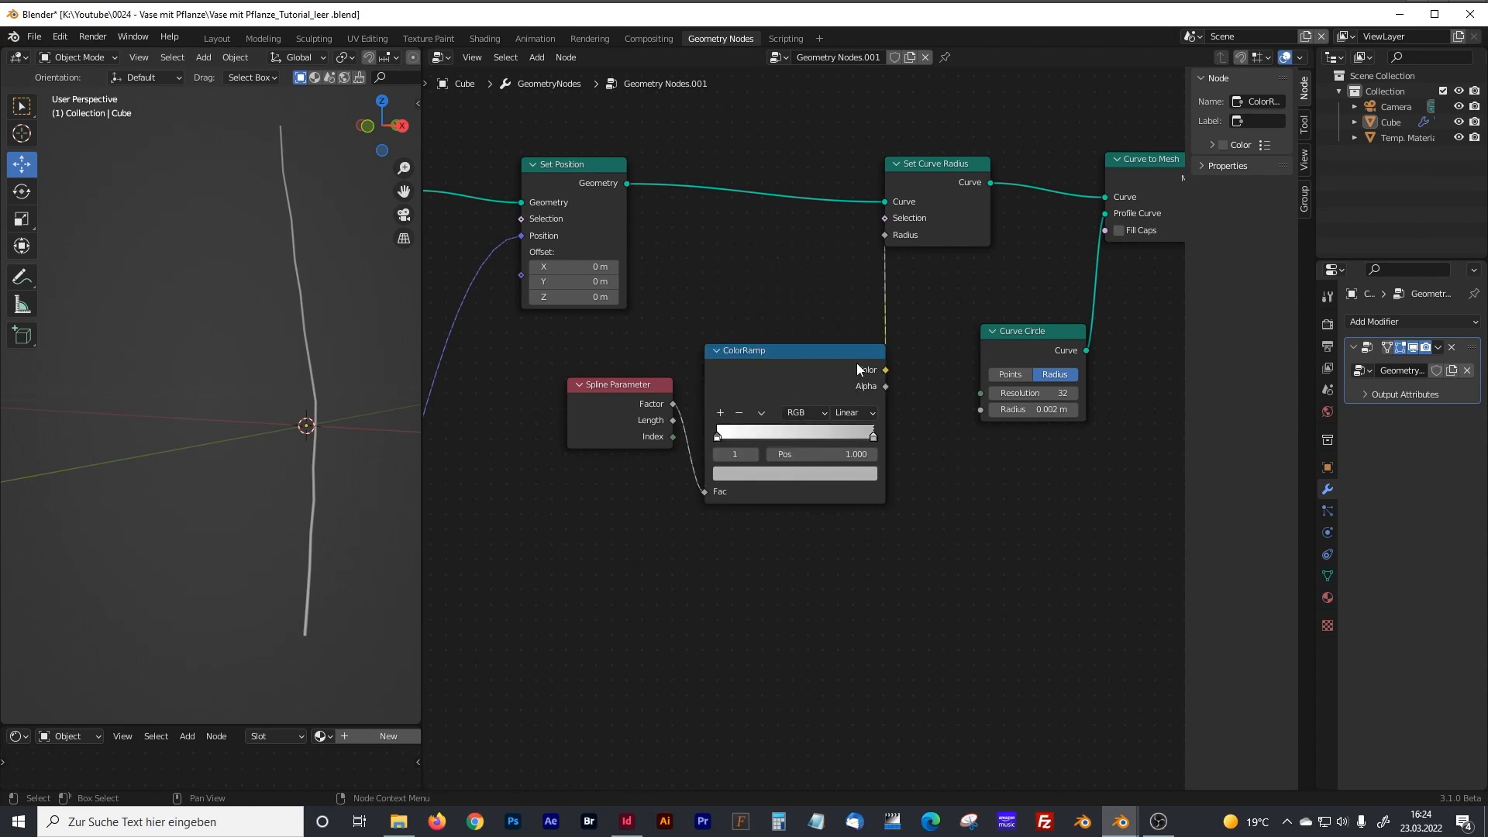
{"action": "left_click_drag", "start_coordinate": [637, 384], "coordinate": [601, 397]}
{"action": "left_click_drag", "start_coordinate": [742, 348], "coordinate": [729, 341]}
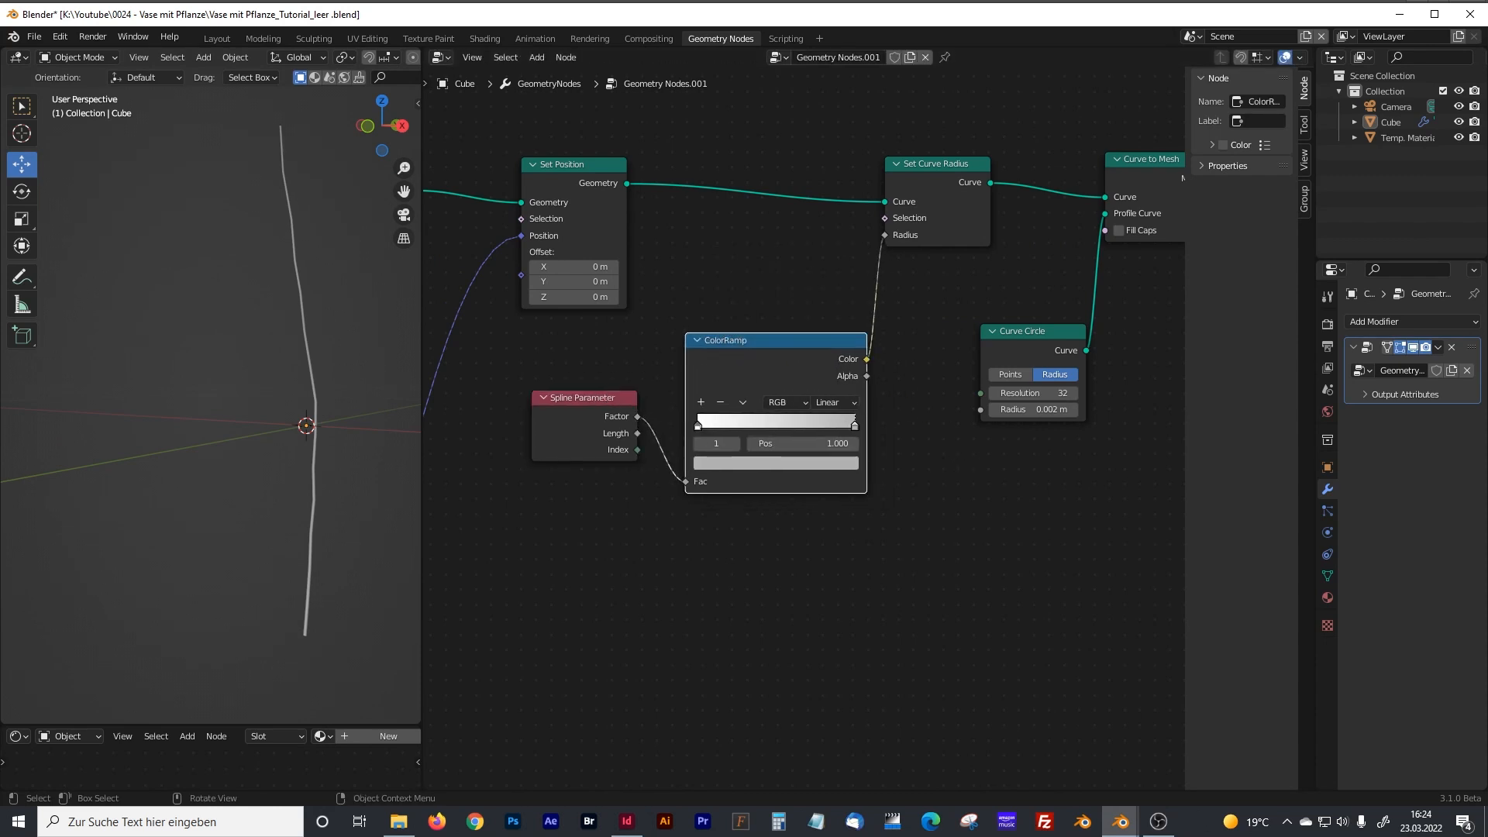
Add a Set Material node on the link between Curve to Mesh and Join Geometry.
{"action": "scroll", "coordinate": [909, 501], "scroll_direction": "down", "scroll_amount": 2}
{"action": "middle_click_drag", "start_coordinate": [1062, 505], "coordinate": [671, 591]}
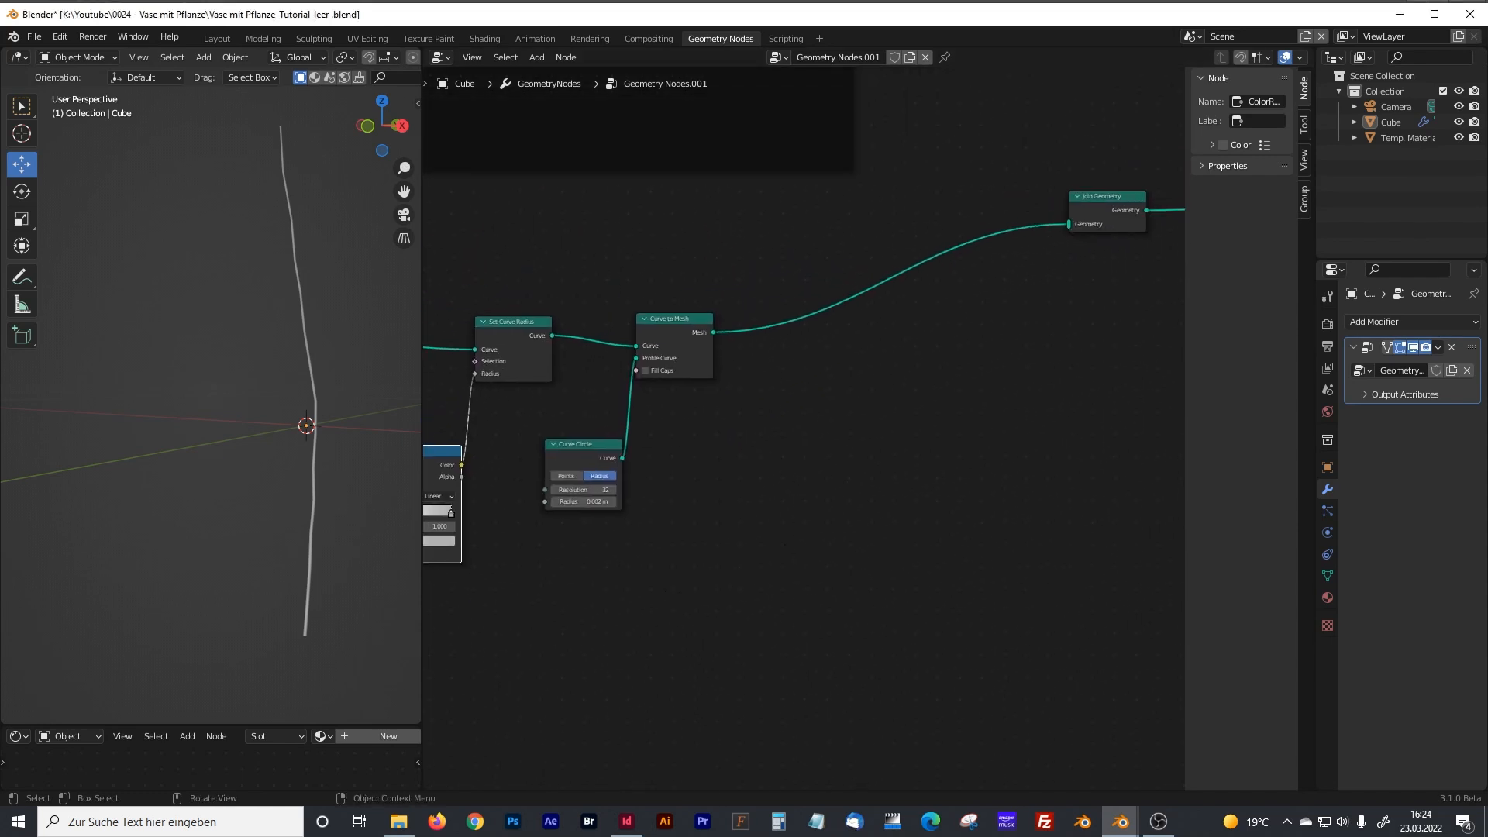
{"action": "key", "text": "shift+a"}
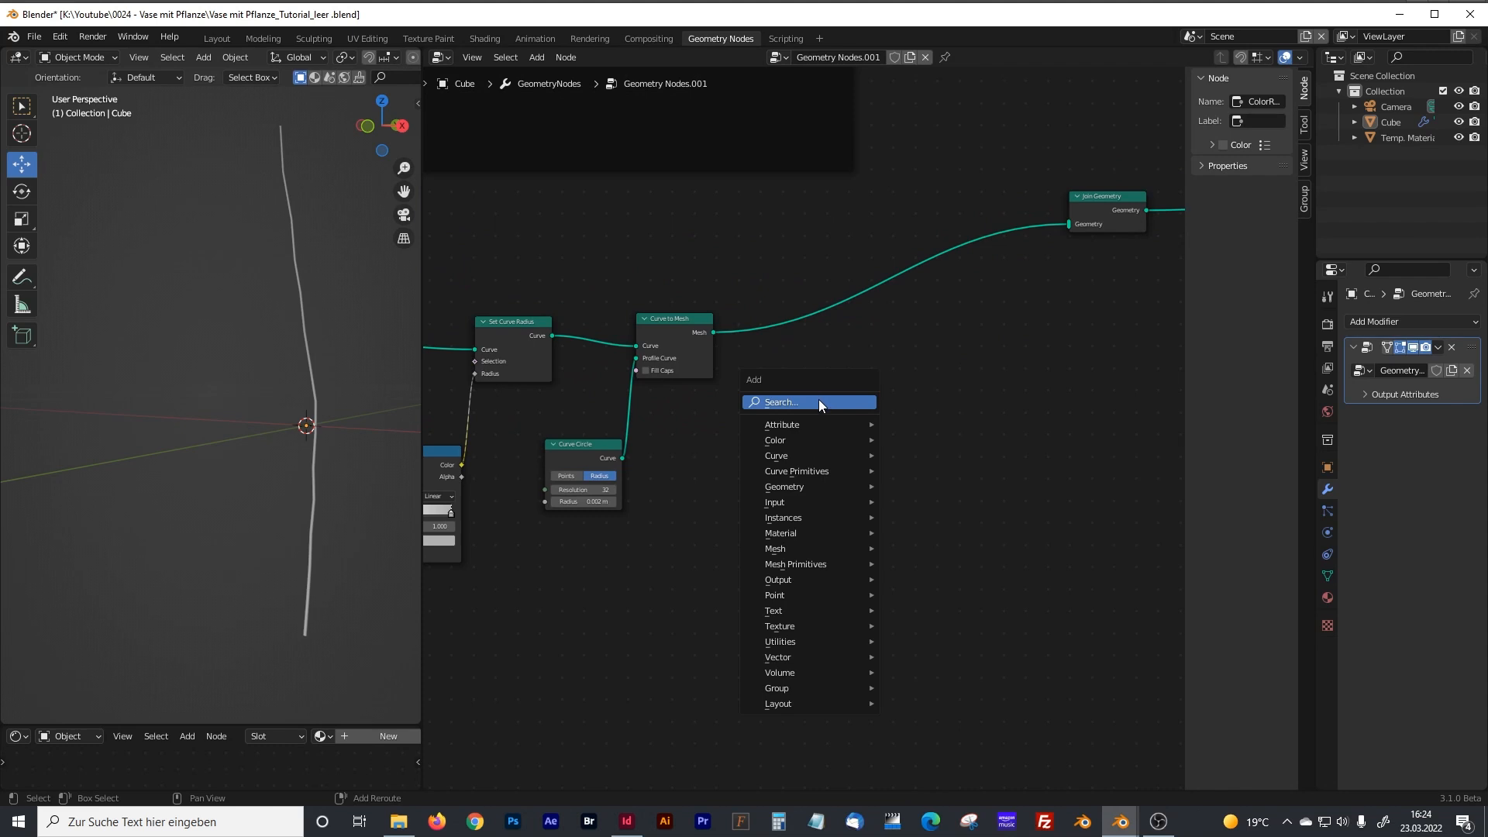
{"action": "left_click", "coordinate": [818, 403]}
{"action": "type", "text": "set"}
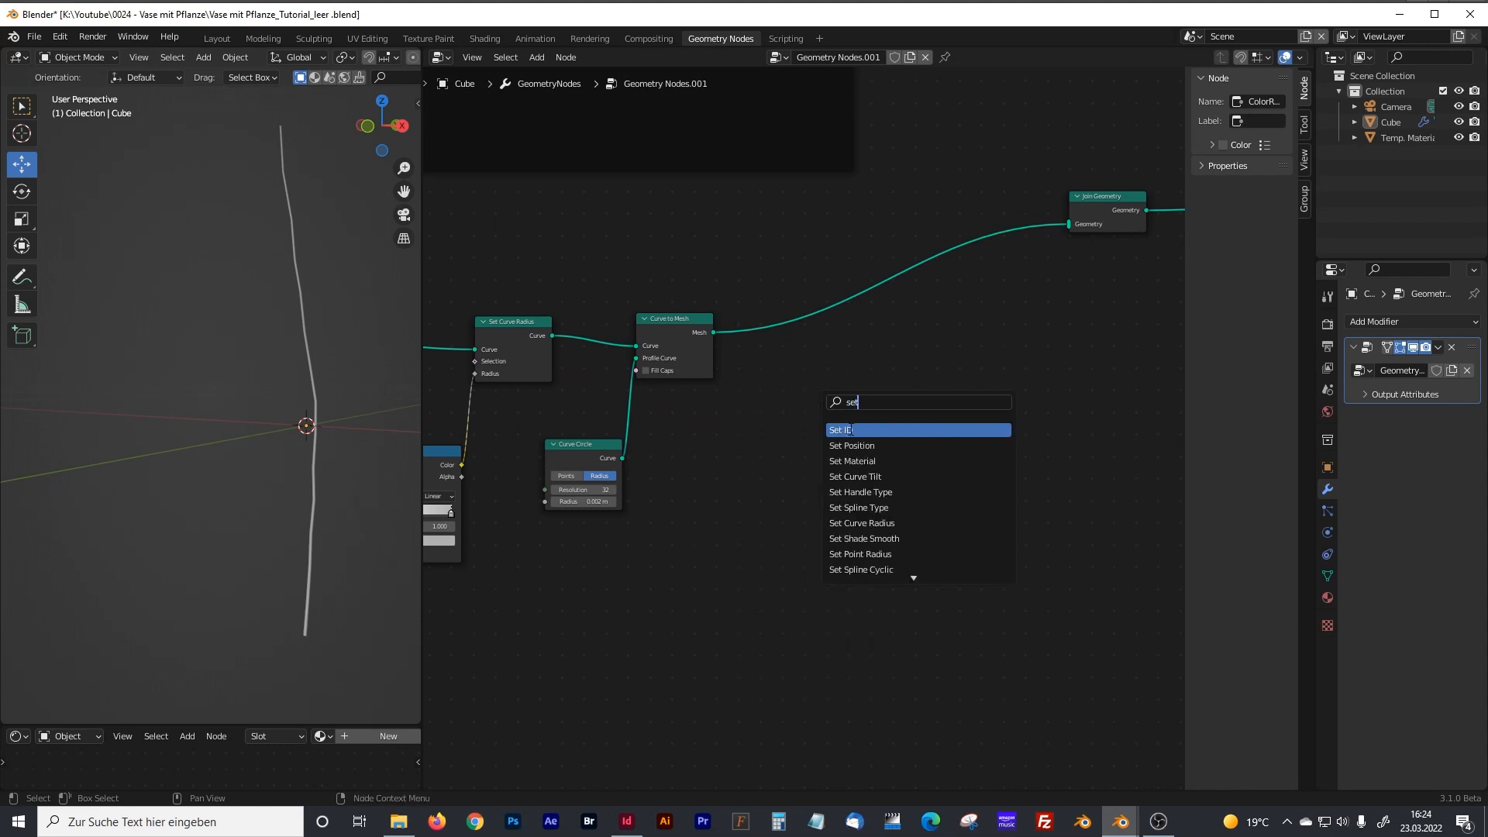
{"action": "type", "text": " mat"}
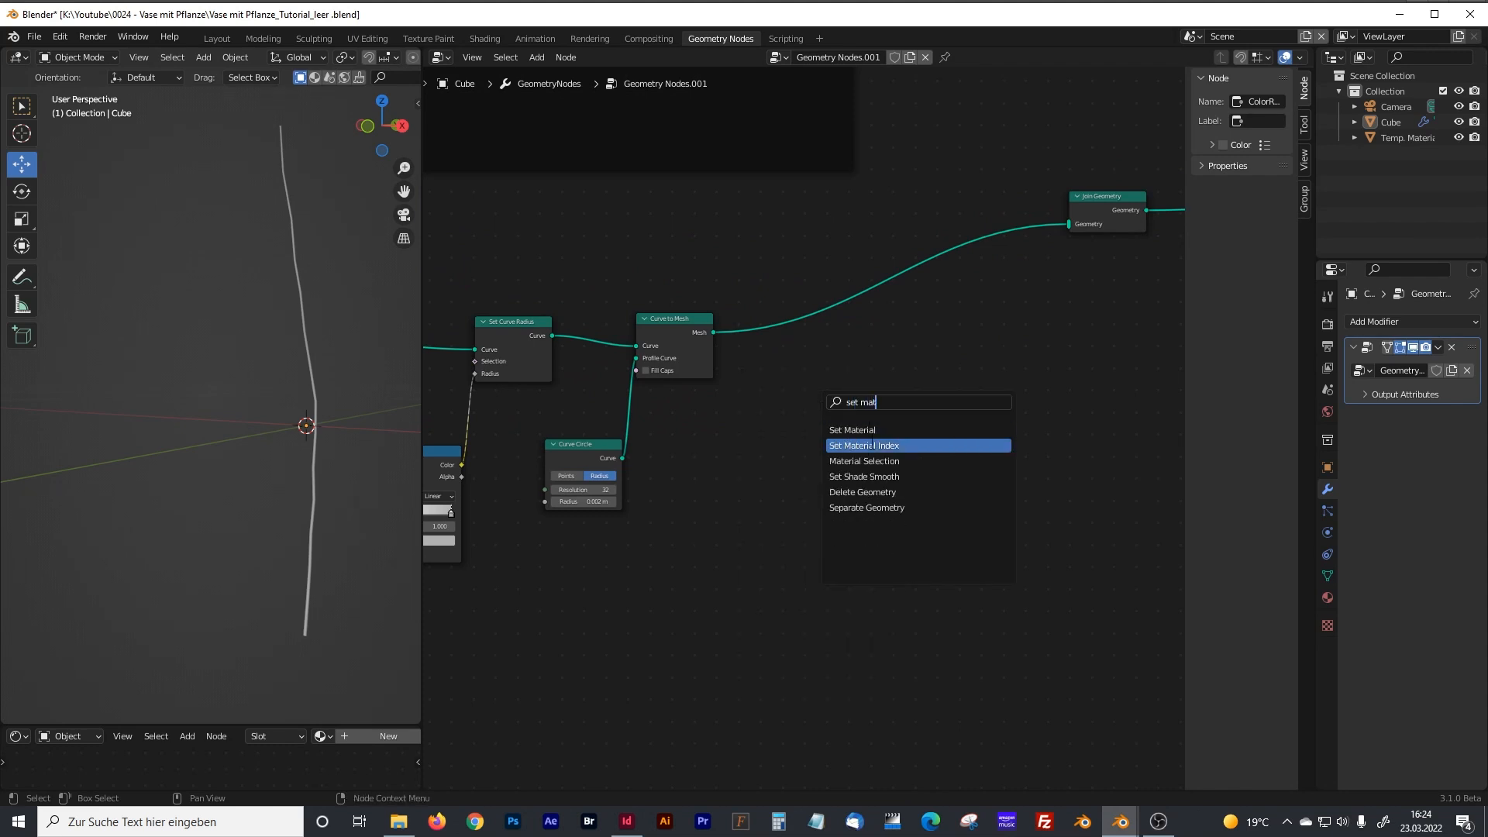
{"action": "left_click", "coordinate": [864, 430]}
{"action": "left_click", "coordinate": [834, 378]}
{"action": "scroll", "coordinate": [821, 392], "scroll_direction": "up", "scroll_amount": 3}
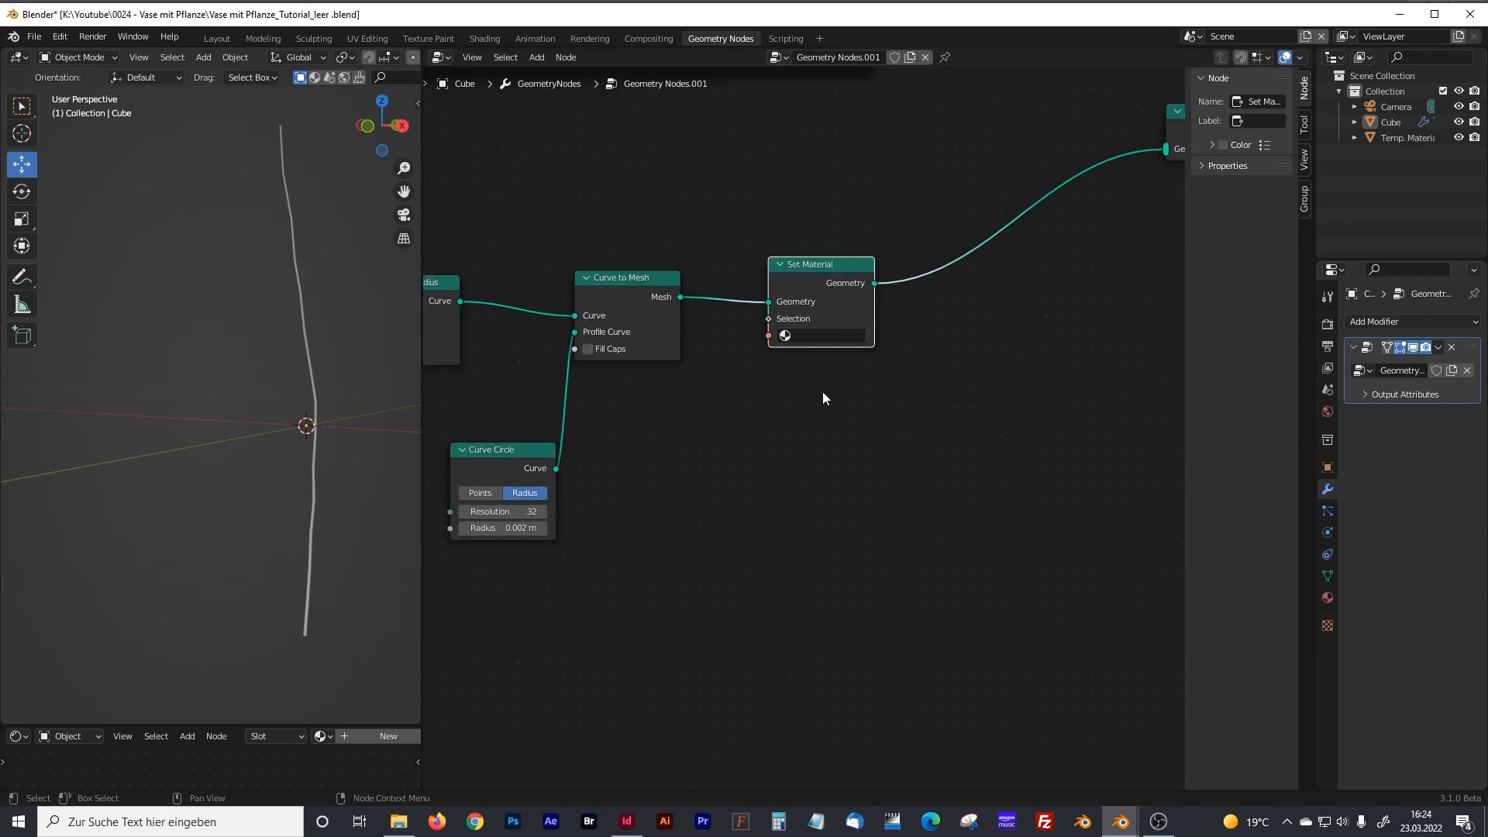
Assign the Stem material in the Set Material node.
{"action": "left_click", "coordinate": [824, 319]}
{"action": "type", "text": "stem"}
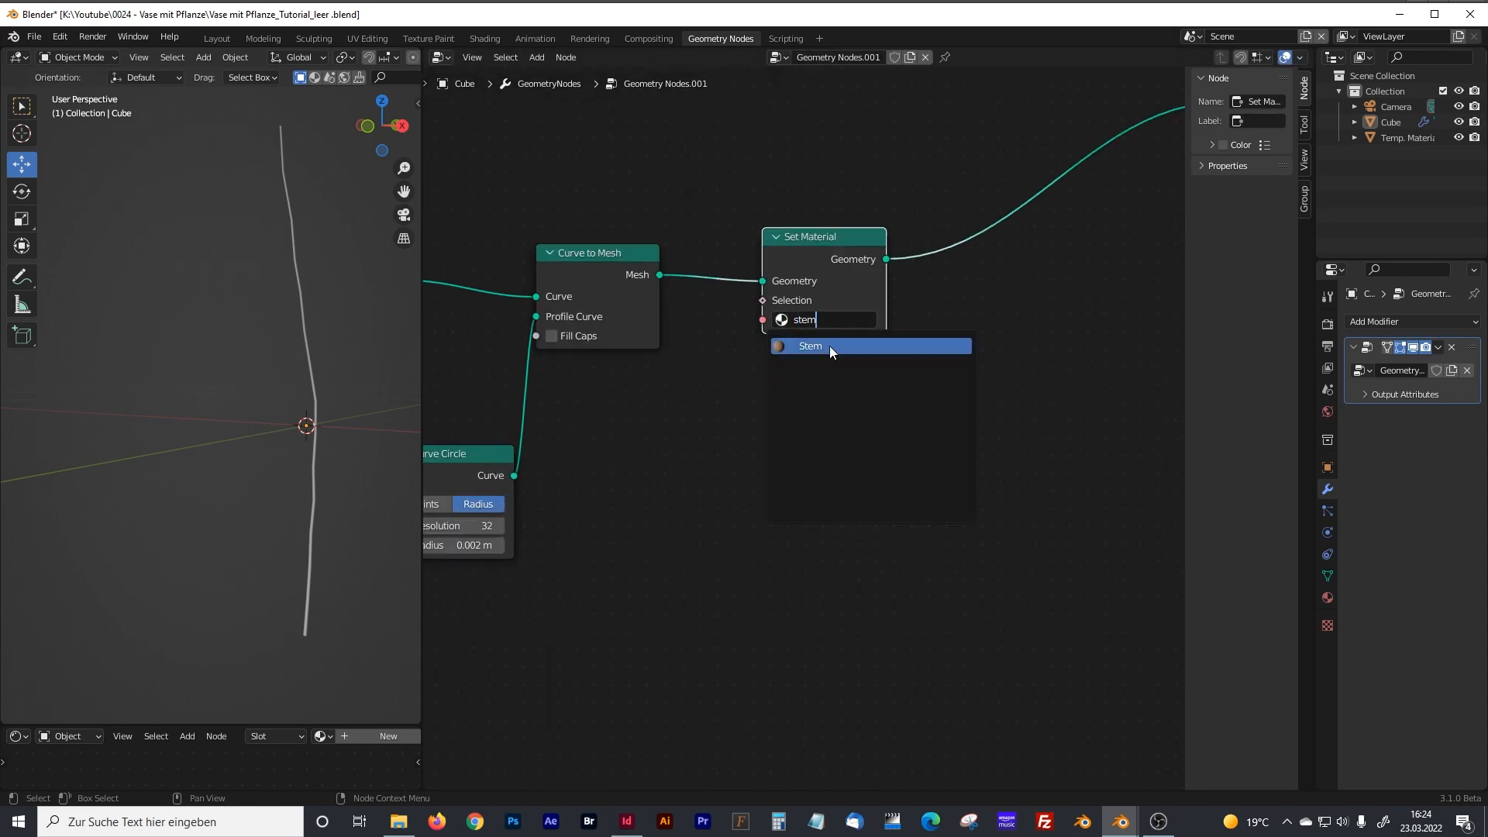
{"action": "left_click", "coordinate": [829, 345]}
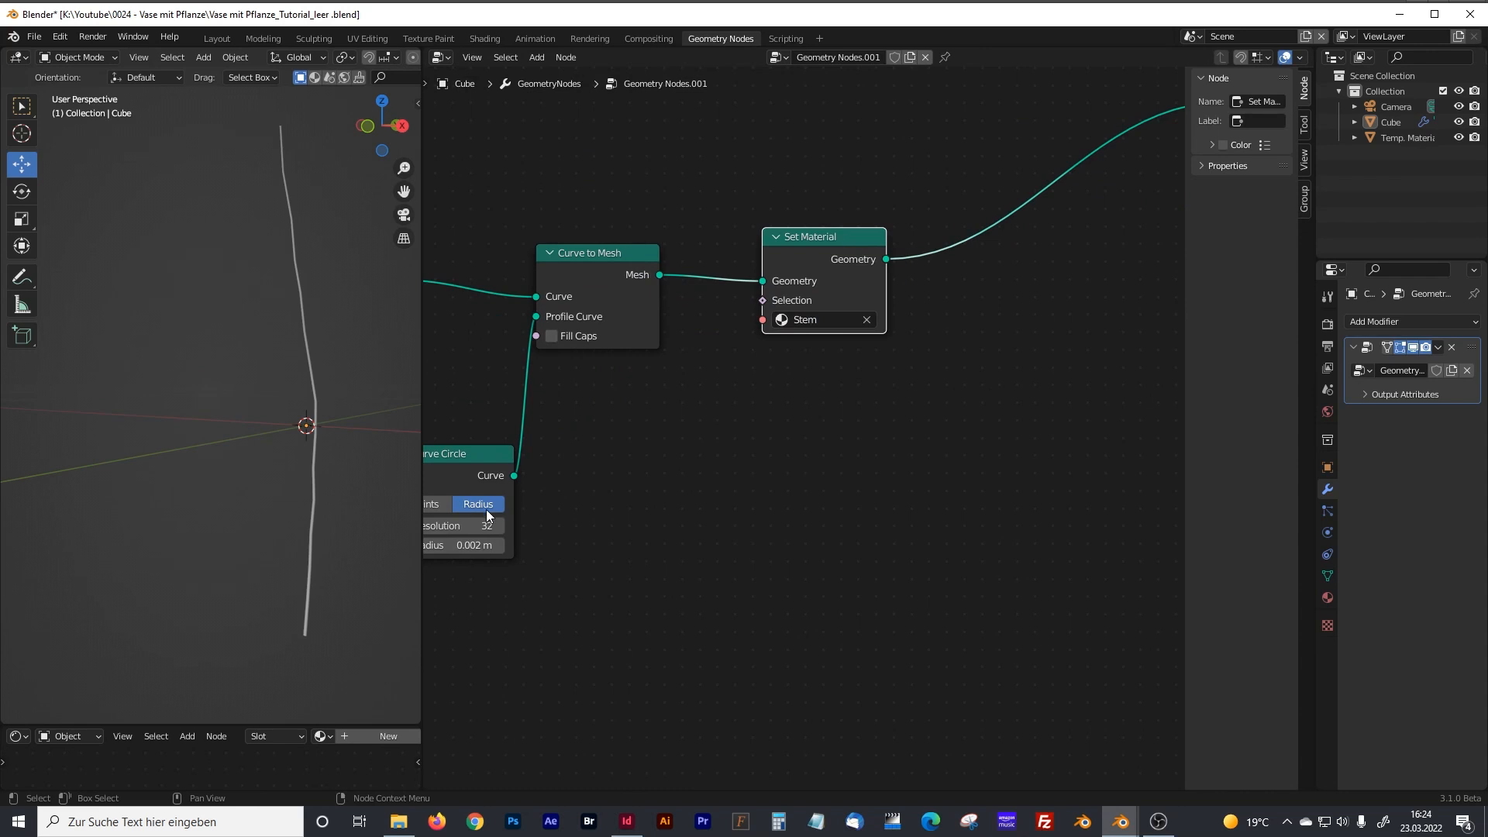
Select the Temp. Material object, enlarge the shader editor and show the Stem material in it.
{"action": "left_click", "coordinate": [1392, 139]}
{"action": "left_click_drag", "start_coordinate": [424, 388], "coordinate": [772, 404]}
{"action": "left_click_drag", "start_coordinate": [615, 724], "coordinate": [425, 271]}
{"action": "left_click", "coordinate": [400, 268]}
{"action": "type", "text": "set"}
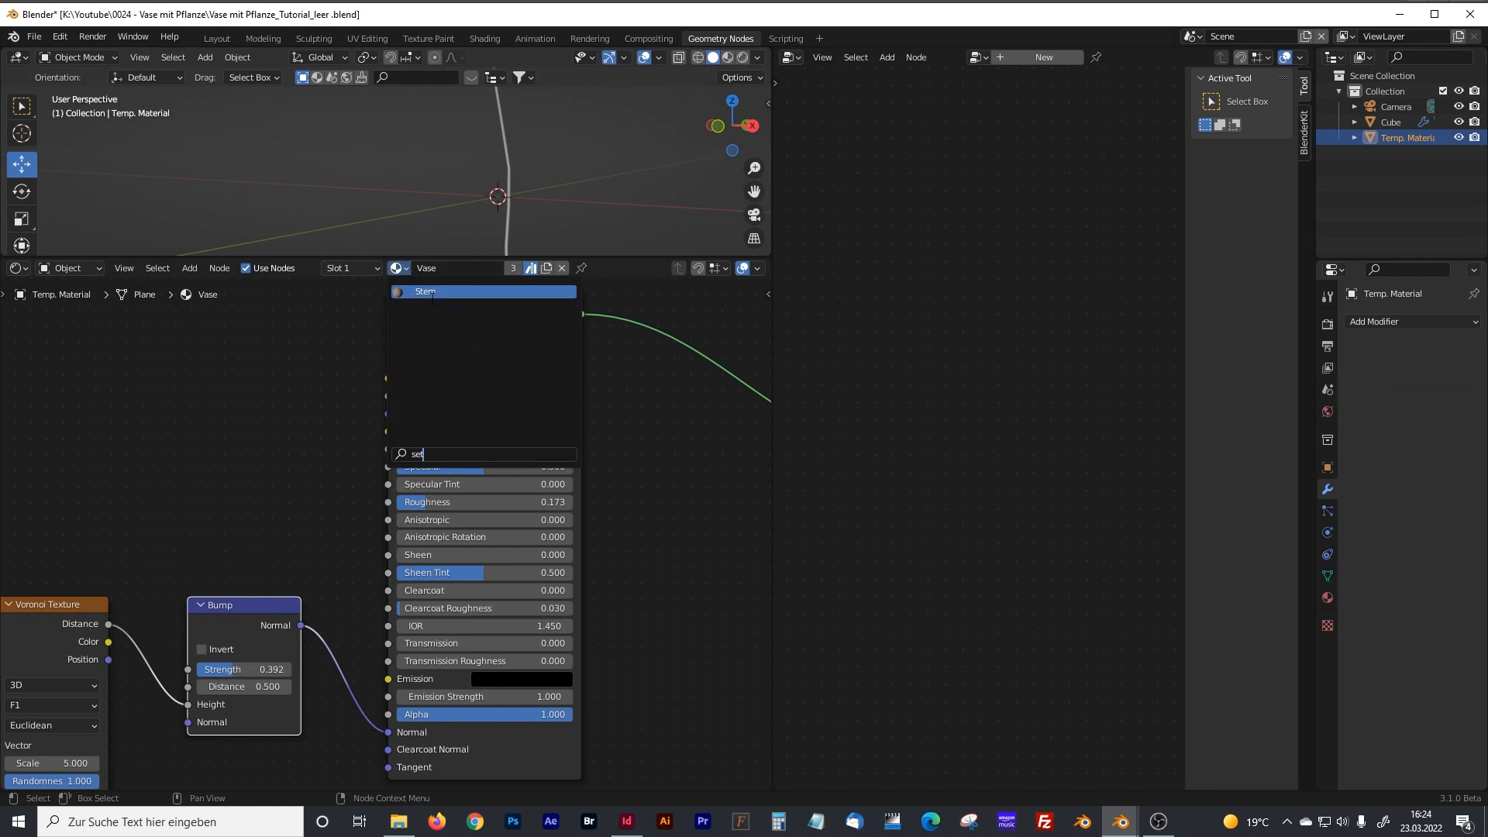
{"action": "left_click", "coordinate": [432, 296]}
Examine the Texture Coordinate, Mapping and Noise Texture nodes of the Stem material and their settings.
{"action": "key", "text": "Home"}
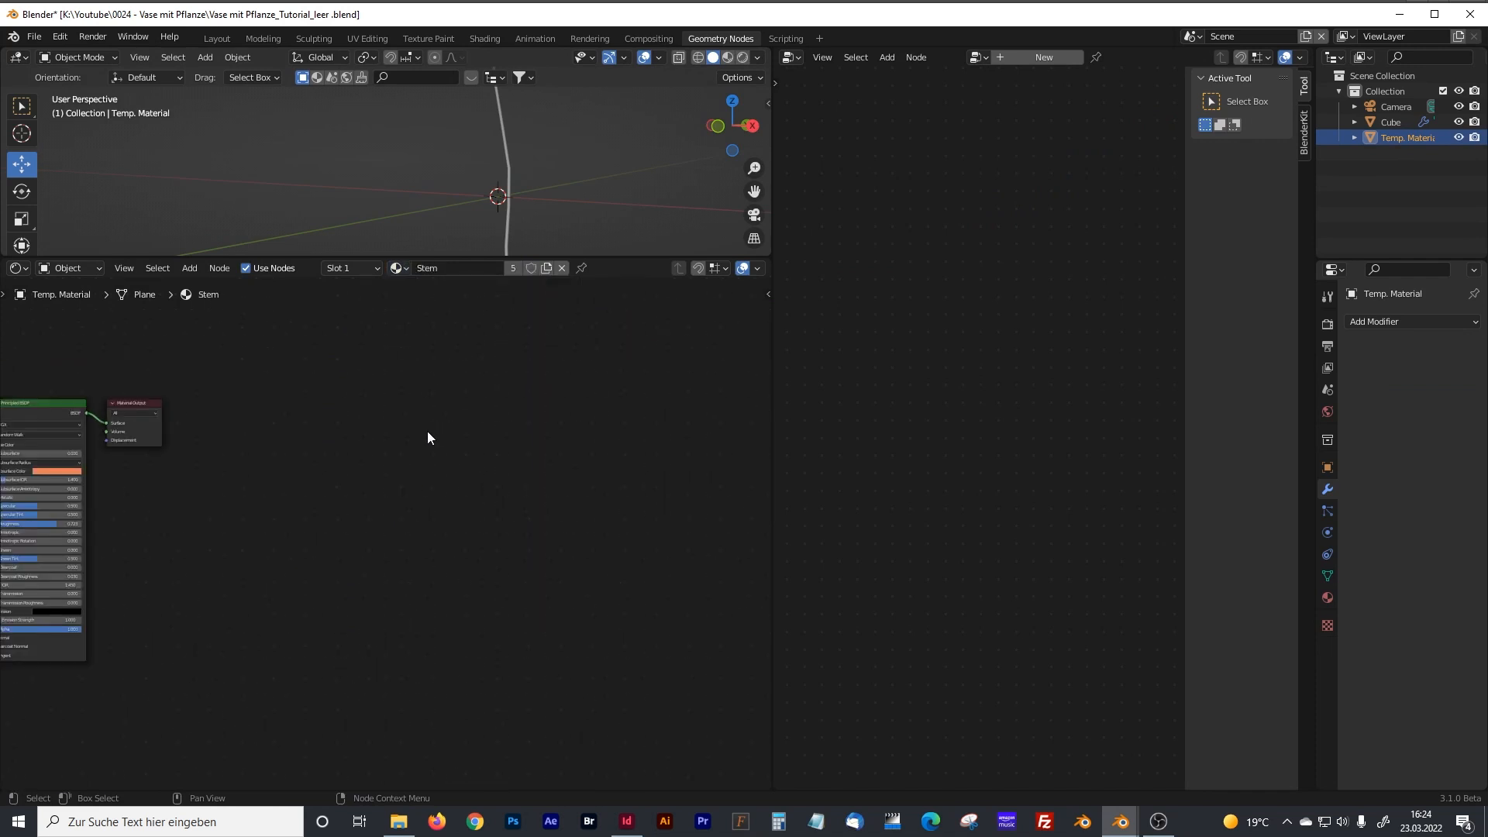
{"action": "scroll", "coordinate": [452, 474], "scroll_direction": "up", "scroll_amount": 3}
{"action": "middle_click_drag", "start_coordinate": [449, 476], "coordinate": [499, 558], "text": "shift"}
{"action": "scroll", "coordinate": [166, 516], "scroll_direction": "up", "scroll_amount": 8}
{"action": "middle_click_drag", "start_coordinate": [133, 431], "coordinate": [499, 347], "text": "shift"}
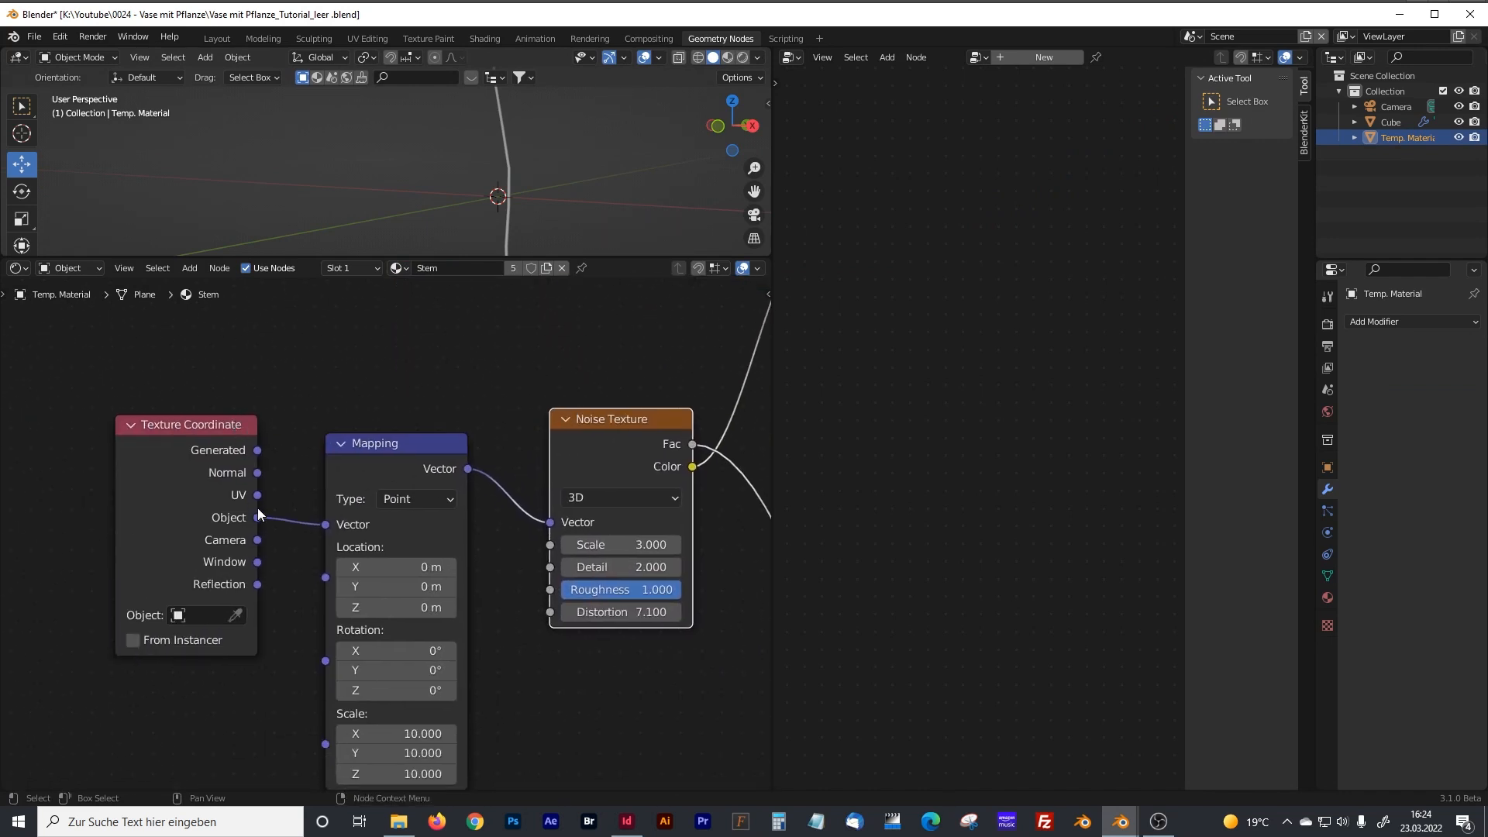
{"action": "middle_click_drag", "start_coordinate": [456, 451], "coordinate": [445, 373], "text": "shift"}
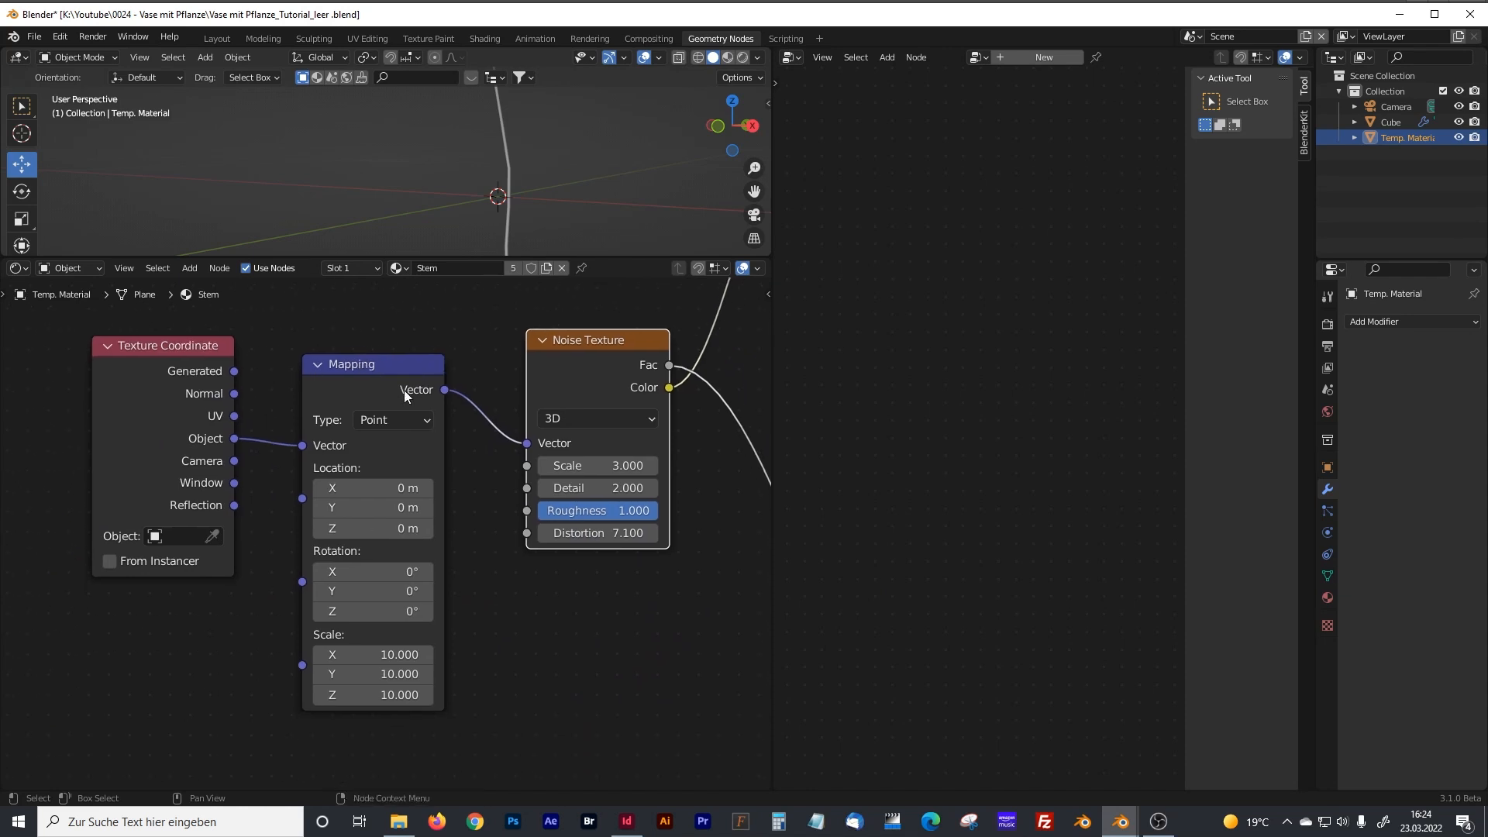
{"action": "middle_click_drag", "start_coordinate": [545, 630], "coordinate": [380, 672], "text": "shift"}
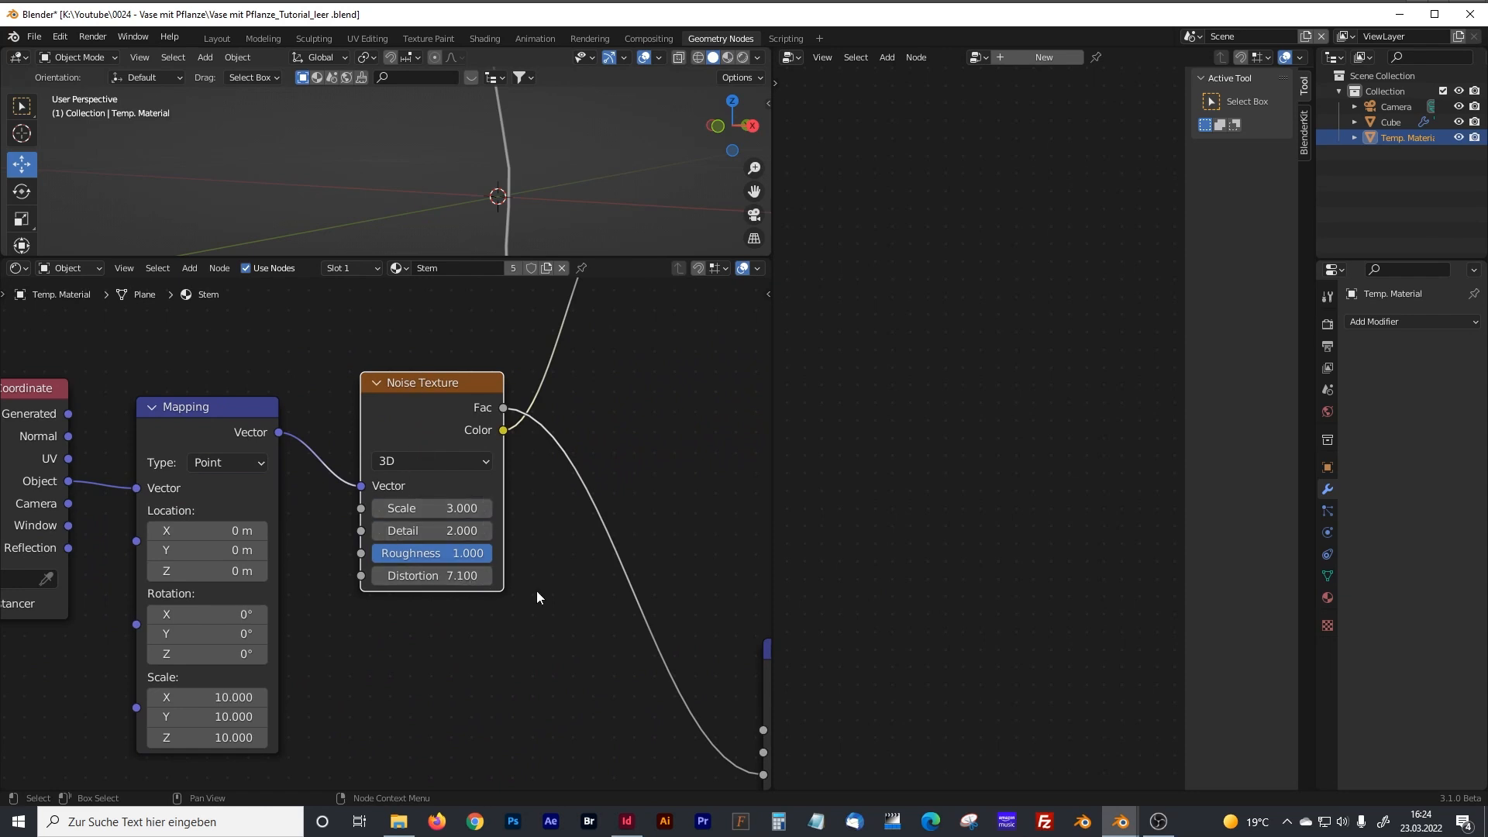
Examine how the Noise Texture drives the Bump and ColorRamp nodes, and the Principled BSDF settings of the Stem material.
{"action": "scroll", "coordinate": [578, 458], "scroll_direction": "down", "scroll_amount": 2}
{"action": "middle_click_drag", "start_coordinate": [655, 450], "coordinate": [458, 486], "text": "shift"}
{"action": "middle_click_drag", "start_coordinate": [534, 558], "coordinate": [361, 446], "text": "shift"}
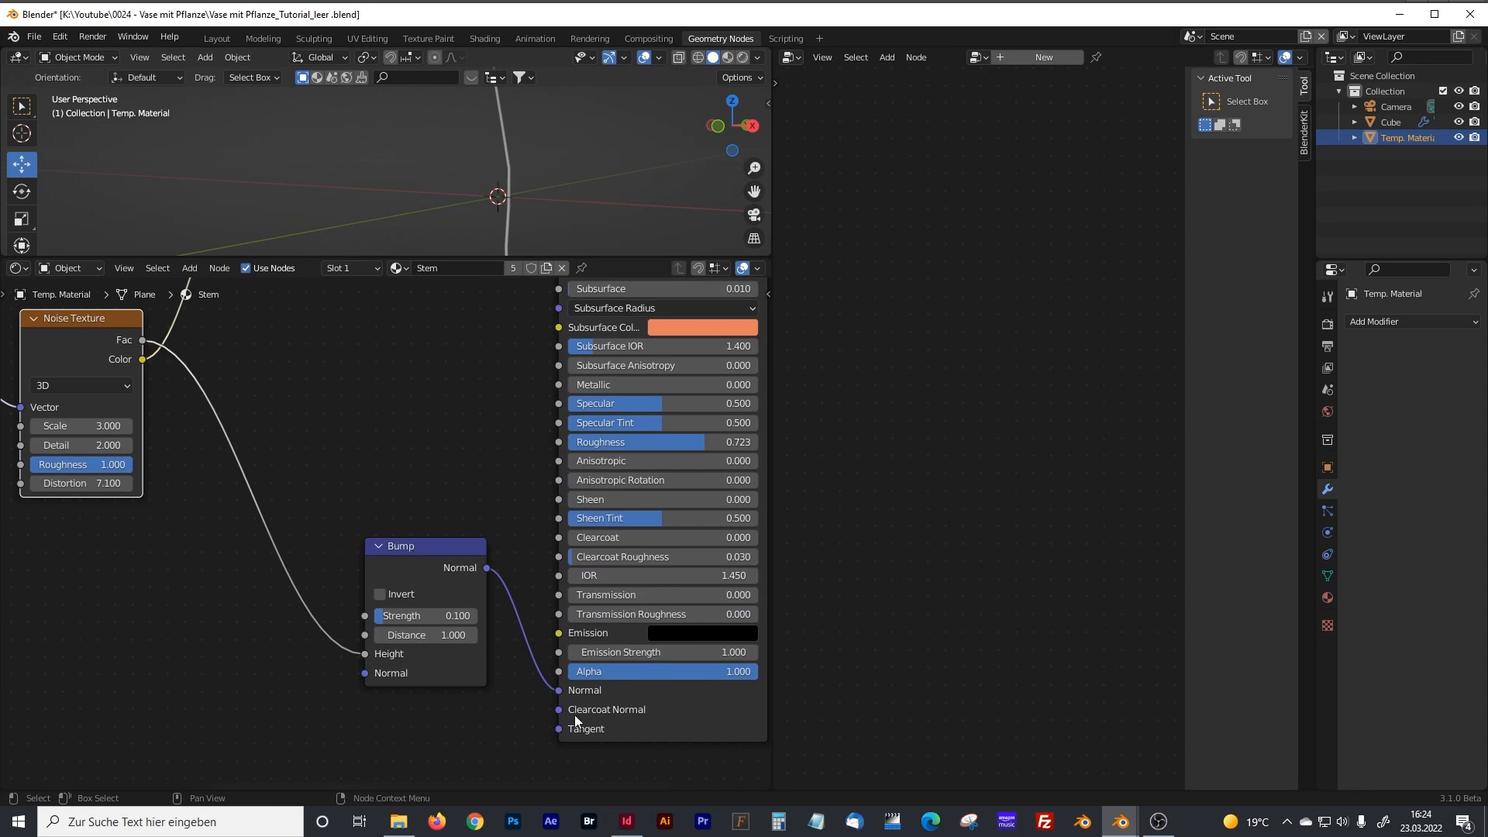
{"action": "middle_click_drag", "start_coordinate": [435, 485], "coordinate": [370, 503], "text": "shift"}
{"action": "middle_click_drag", "start_coordinate": [373, 397], "coordinate": [341, 481], "text": "shift"}
{"action": "middle_click_drag", "start_coordinate": [334, 532], "coordinate": [361, 432], "text": "shift"}
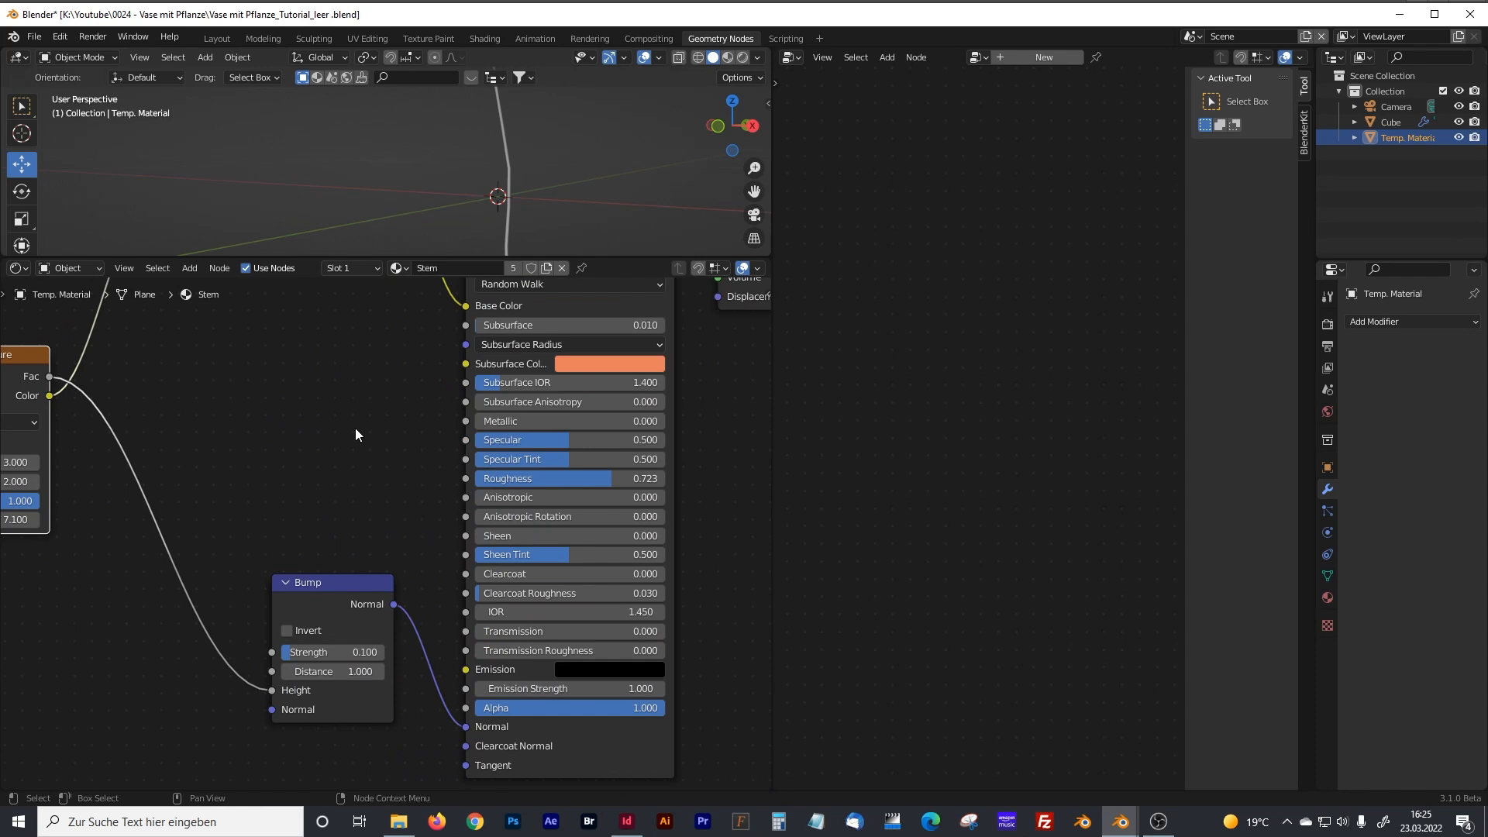
{"action": "left_click", "coordinate": [338, 582]}
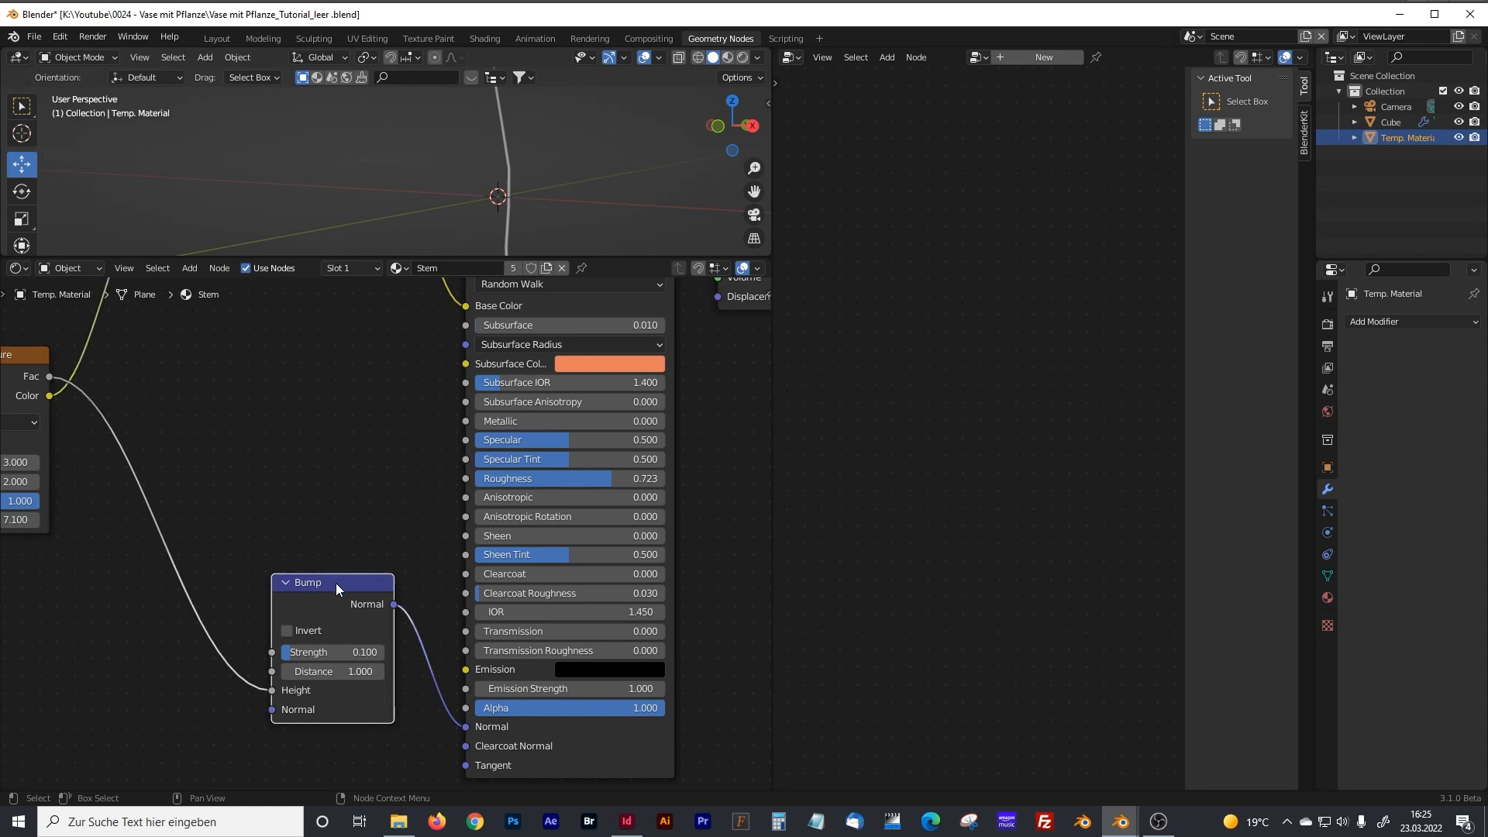
{"action": "middle_click_drag", "start_coordinate": [346, 415], "coordinate": [371, 676], "text": "shift"}
{"action": "left_click_drag", "start_coordinate": [291, 329], "coordinate": [283, 406]}
{"action": "scroll", "coordinate": [357, 613], "scroll_direction": "up", "scroll_amount": 1}
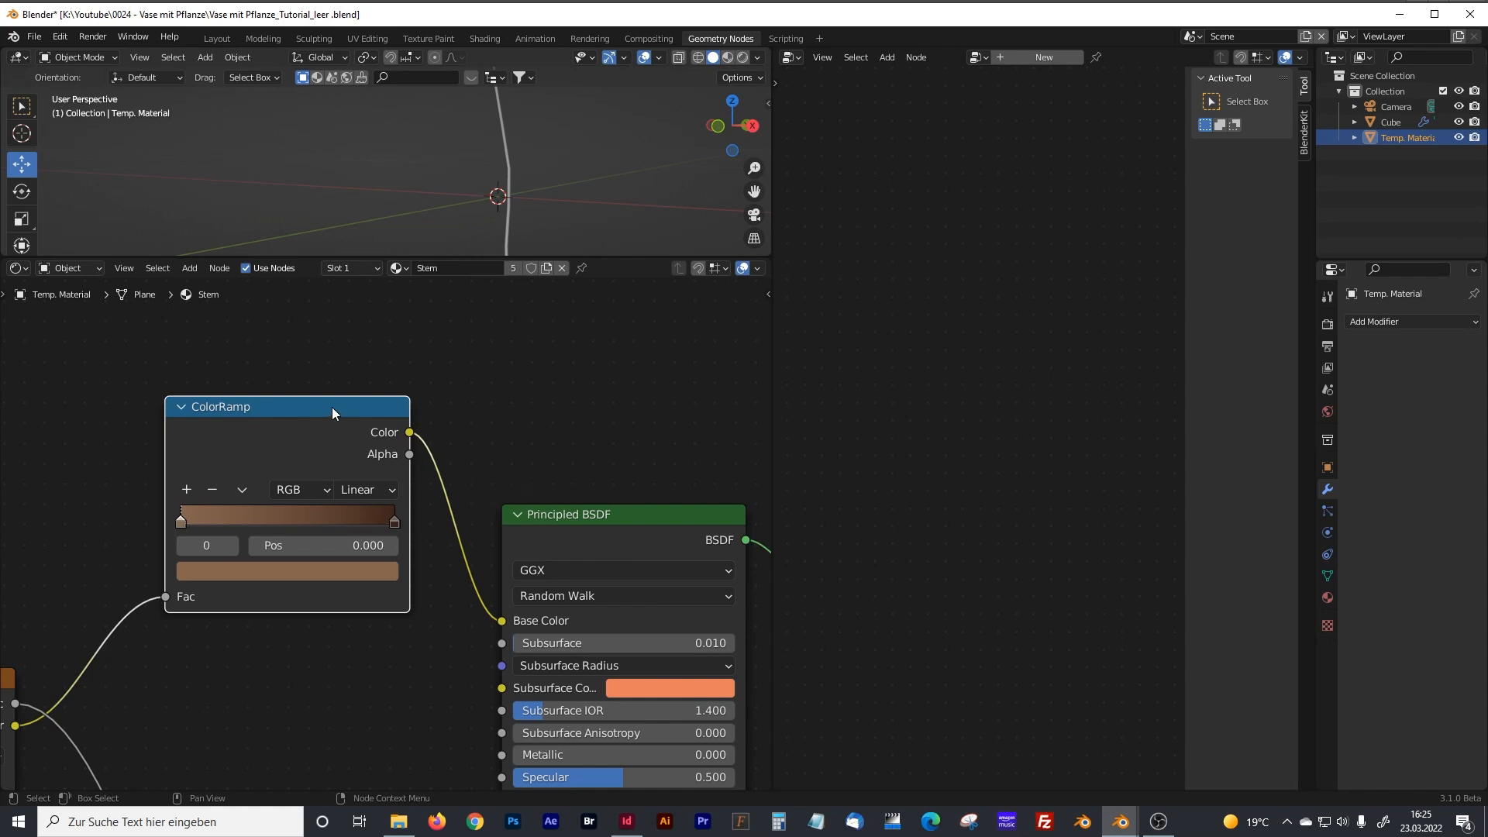
{"action": "left_click_drag", "start_coordinate": [331, 407], "coordinate": [326, 419]}
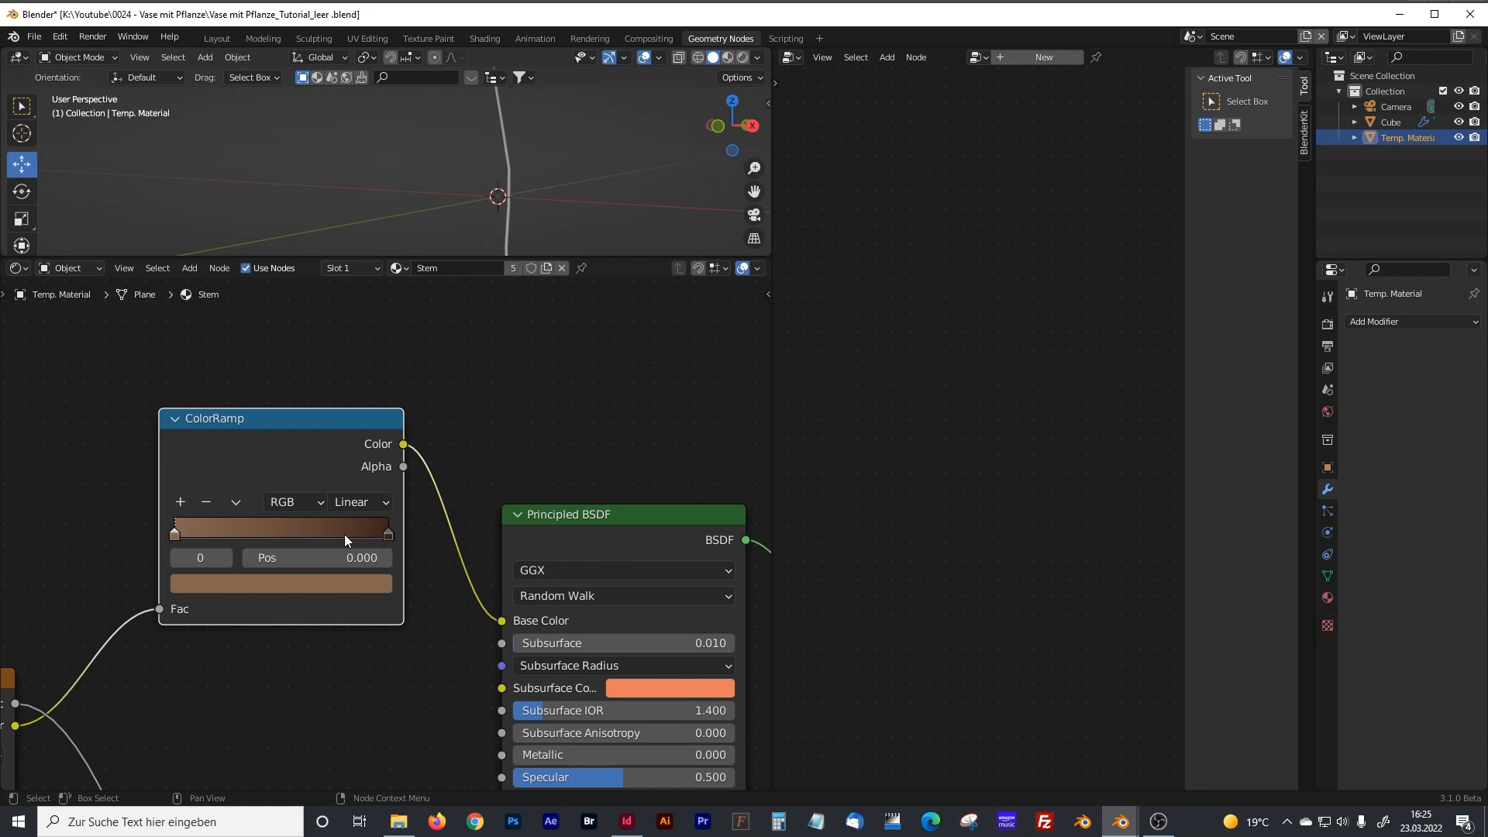
{"action": "middle_click_drag", "start_coordinate": [545, 458], "coordinate": [401, 357]}
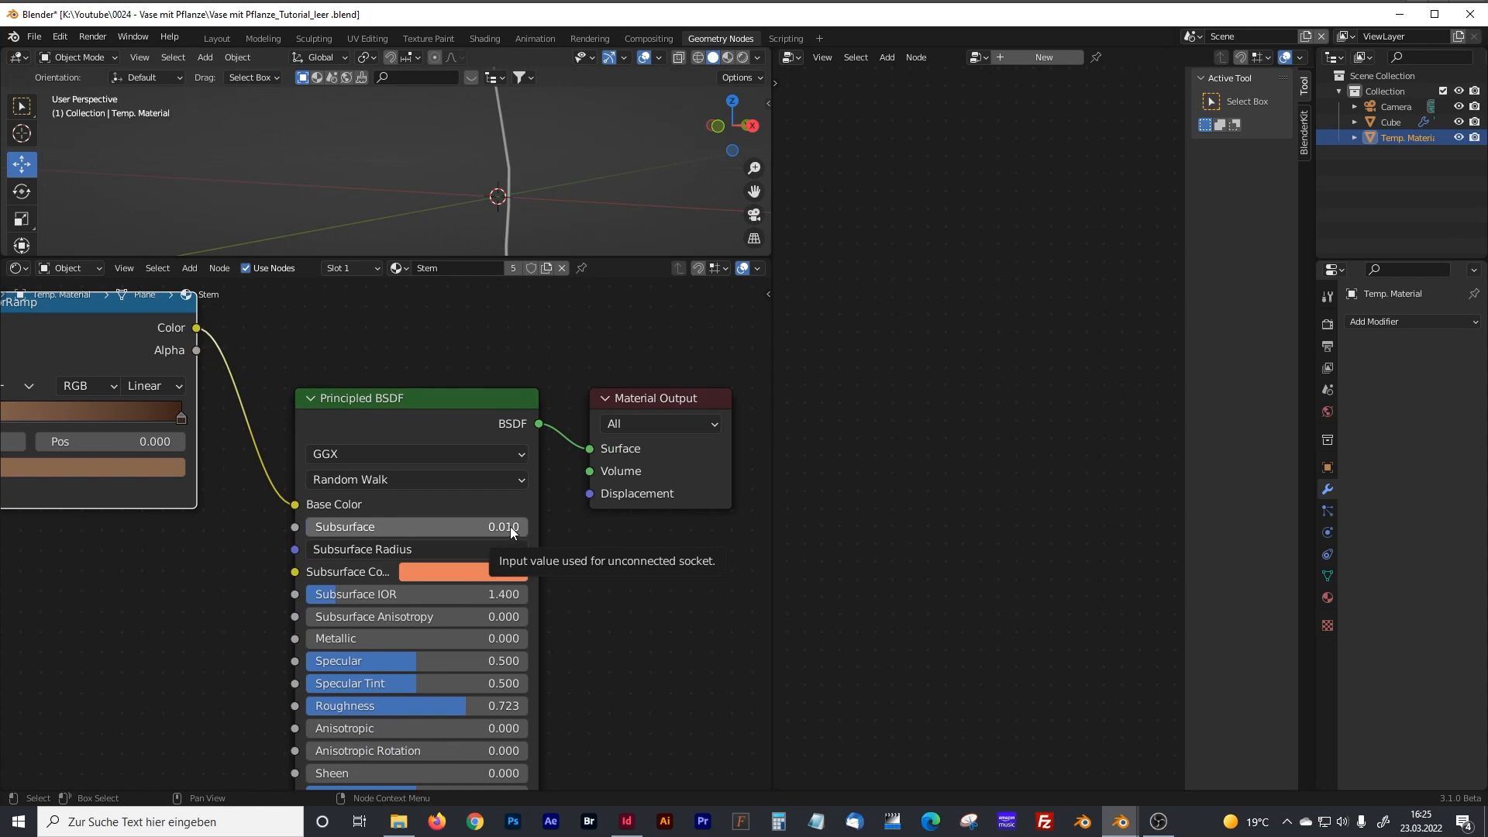
Show the whole Stem node network, then shrink the shader editor to give the 3D viewport most of the area.
{"action": "scroll", "coordinate": [620, 581], "scroll_direction": "down", "scroll_amount": 4}
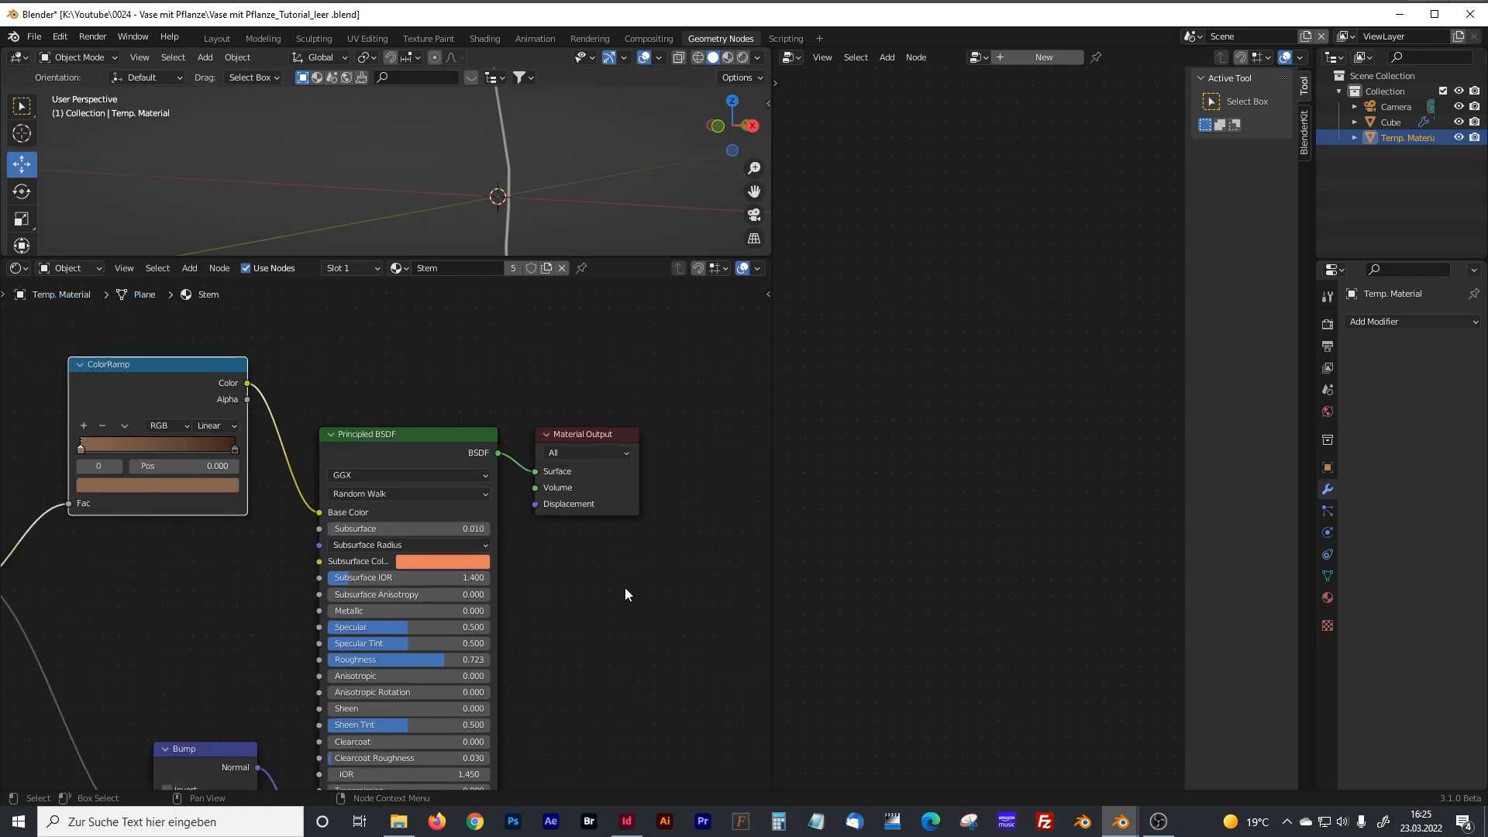
{"action": "middle_click_drag", "start_coordinate": [552, 601], "coordinate": [605, 549]}
{"action": "middle_click_drag", "start_coordinate": [531, 382], "coordinate": [604, 379]}
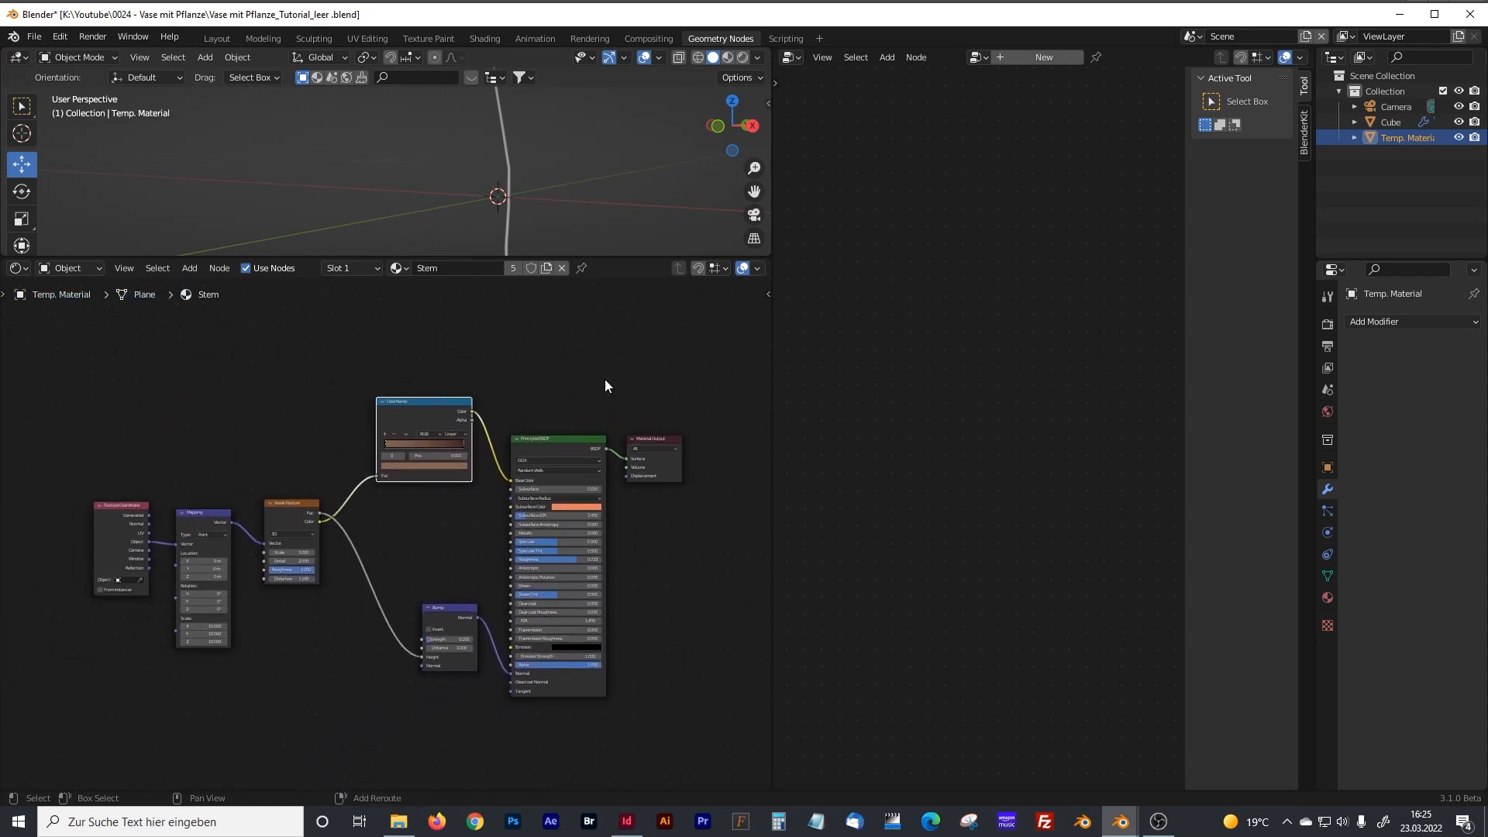
{"action": "middle_click_drag", "start_coordinate": [415, 508], "coordinate": [448, 541]}
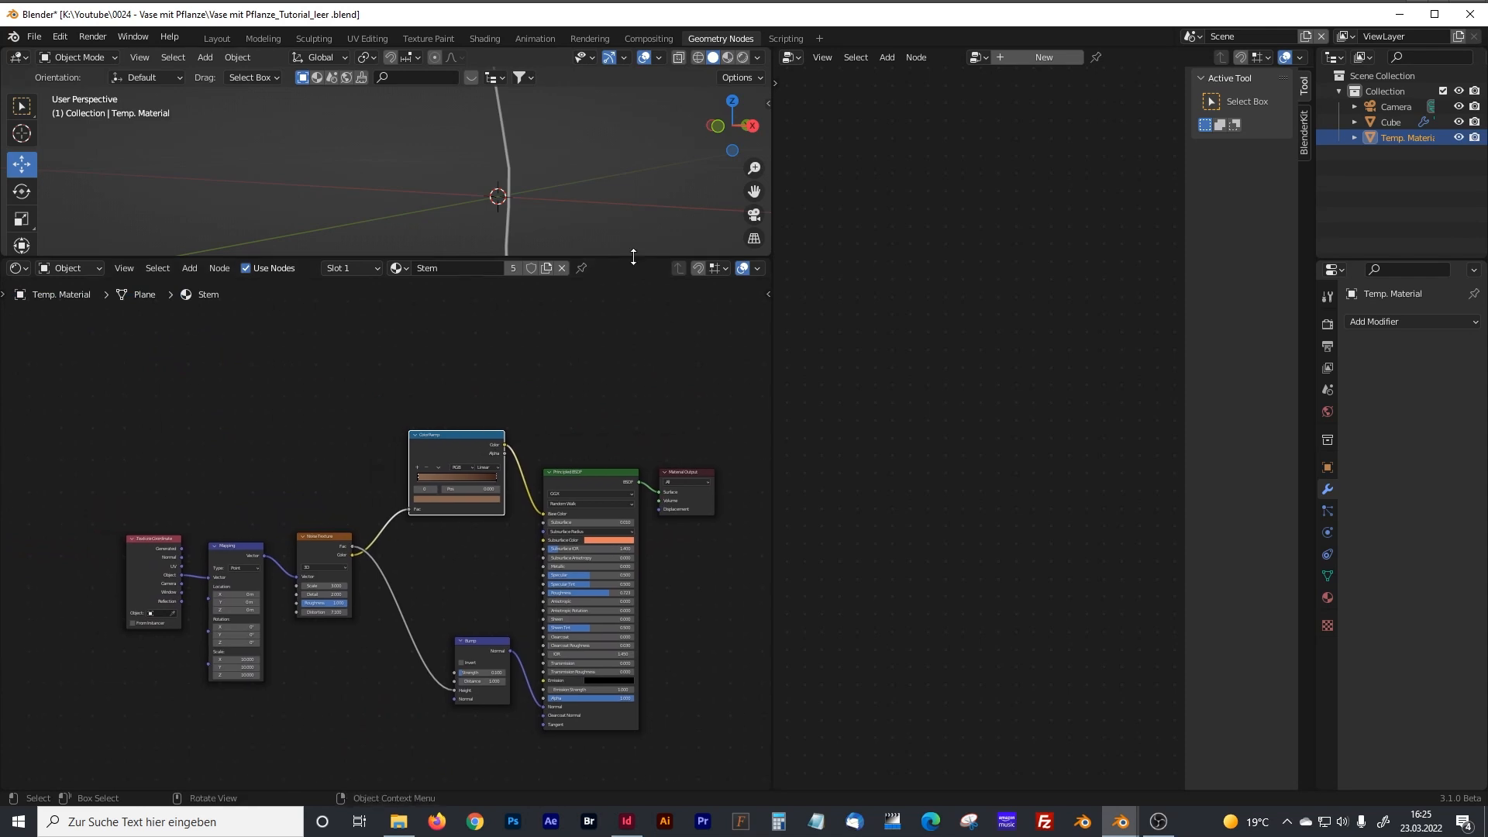
{"action": "left_click_drag", "start_coordinate": [633, 255], "coordinate": [566, 743]}
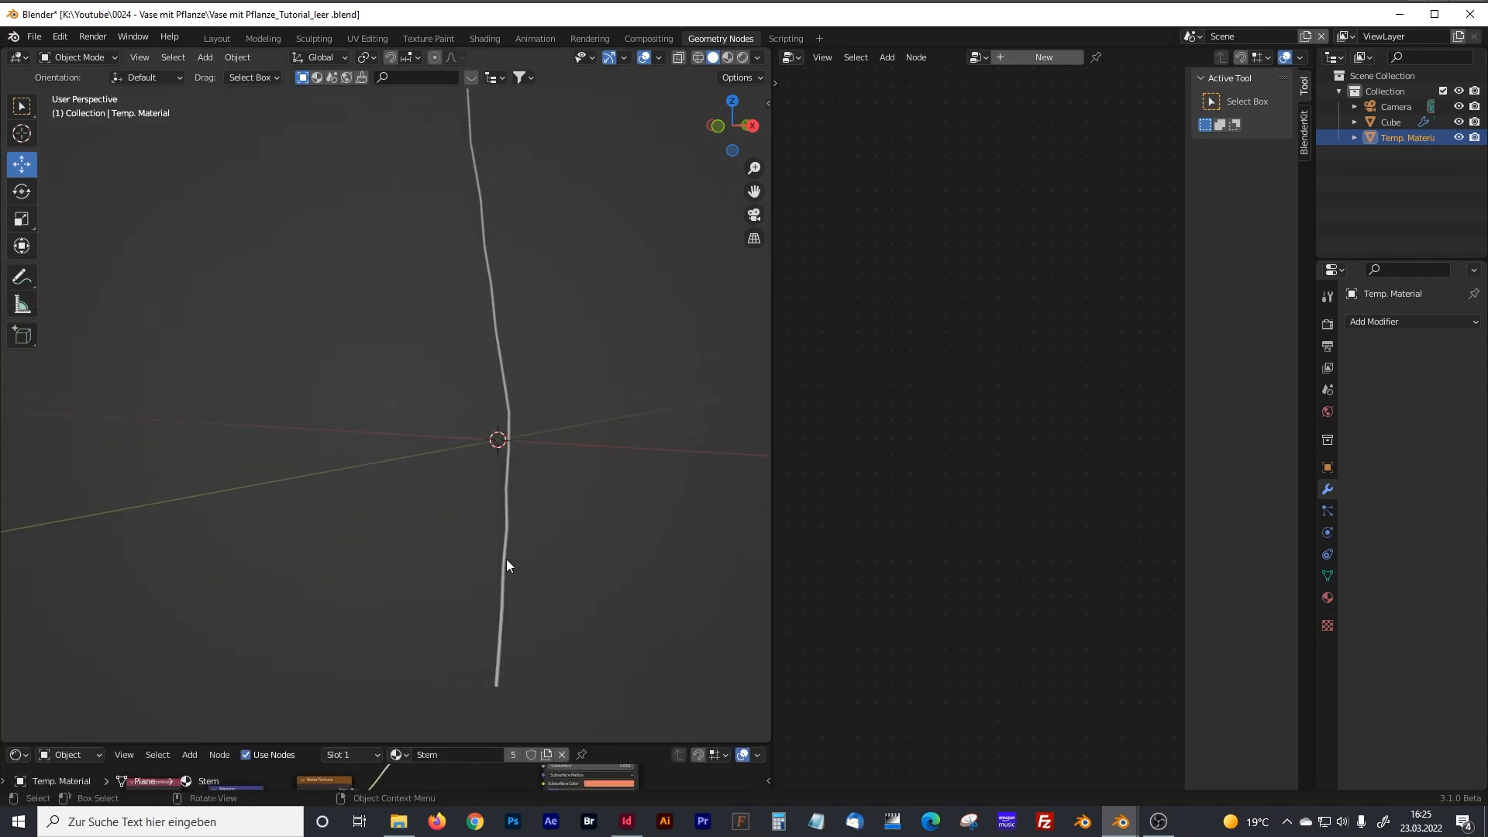
Select the stem object, enlarge its node editor and link the Vase frame's Set Material output to Join Geometry.
{"action": "left_click", "coordinate": [505, 560]}
{"action": "left_click_drag", "start_coordinate": [773, 472], "coordinate": [371, 459]}
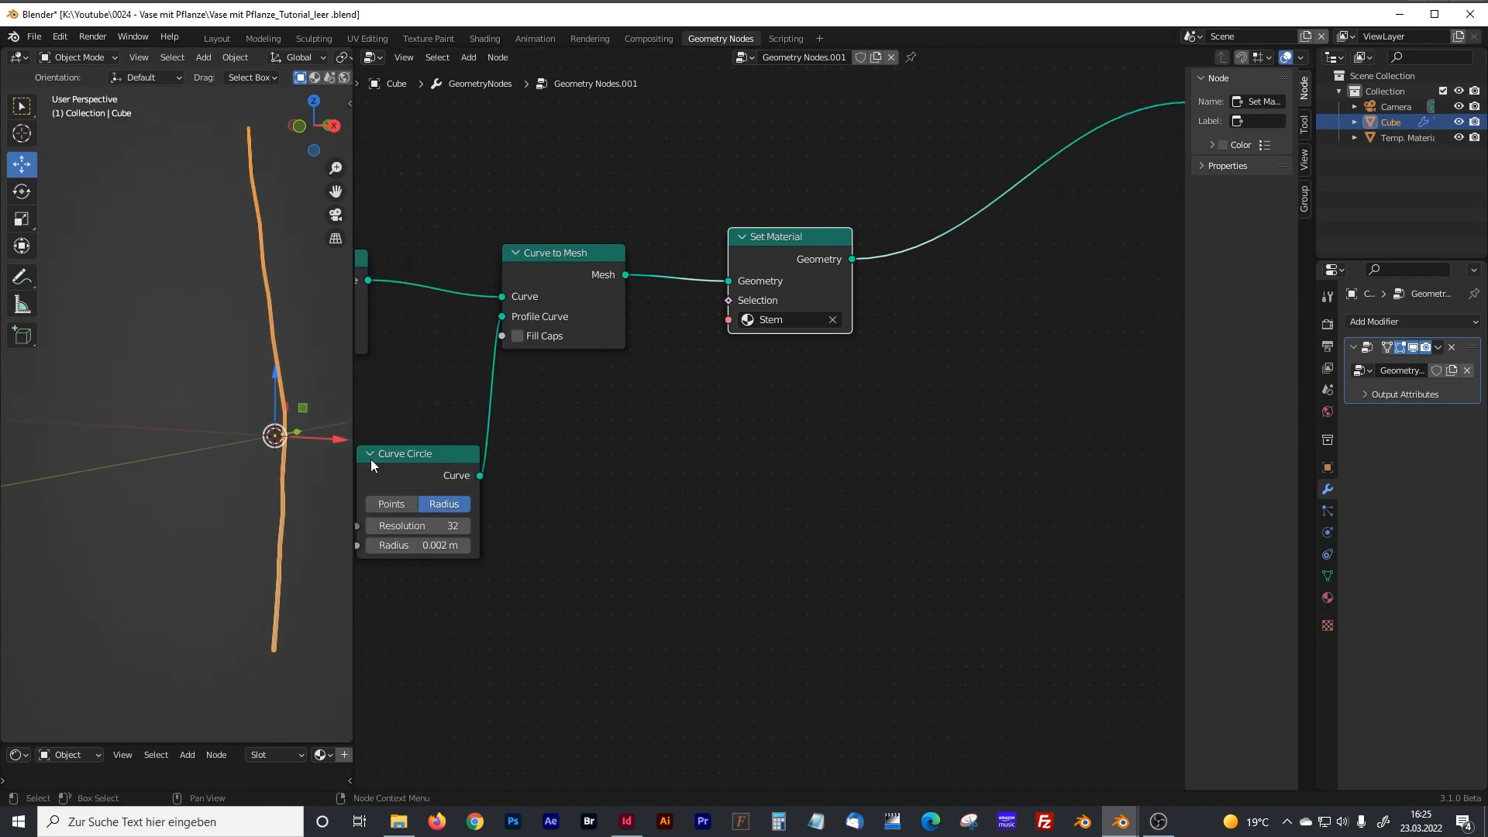
{"action": "scroll", "coordinate": [807, 429], "scroll_direction": "down", "scroll_amount": 5}
{"action": "scroll", "coordinate": [868, 363], "scroll_direction": "up", "scroll_amount": 3}
{"action": "scroll", "coordinate": [828, 345], "scroll_direction": "down", "scroll_amount": 3}
{"action": "middle_click_drag", "start_coordinate": [838, 278], "coordinate": [806, 348]}
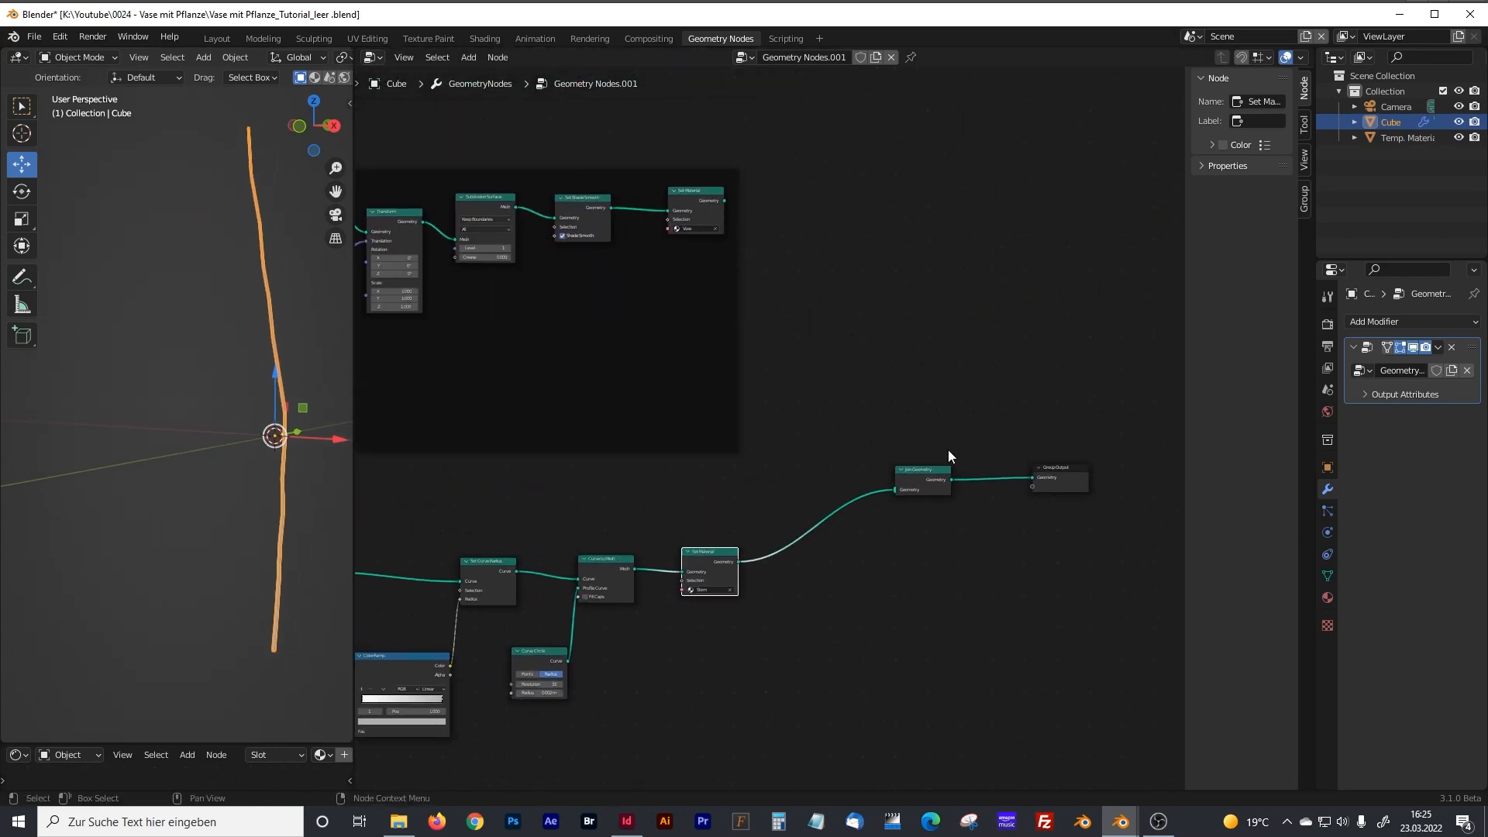
{"action": "left_click", "coordinate": [726, 199]}
{"action": "left_click_drag", "start_coordinate": [725, 200], "coordinate": [892, 490]}
{"action": "middle_click_drag", "start_coordinate": [310, 305], "coordinate": [264, 388]}
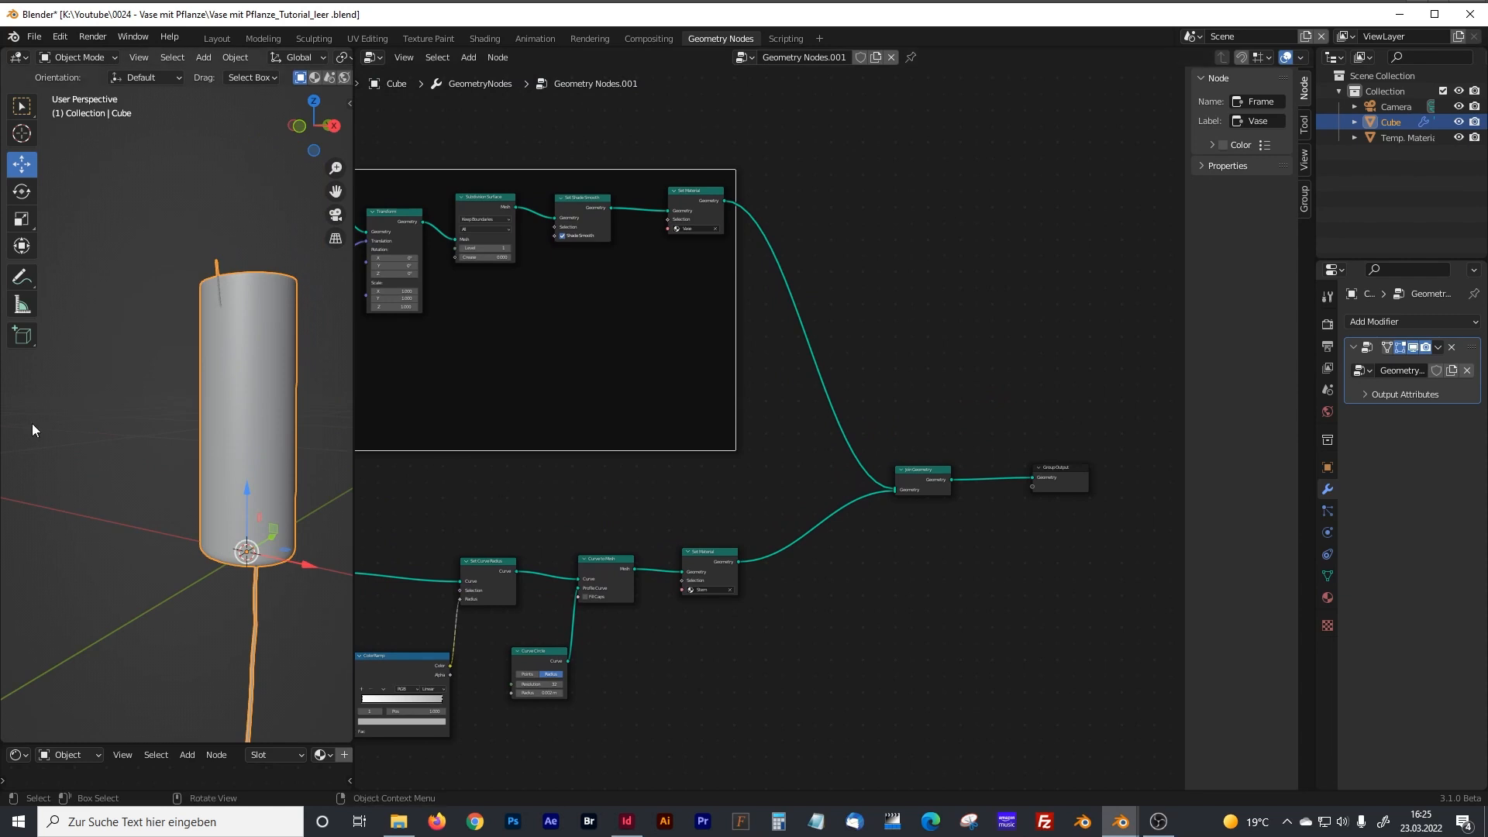
Set the Z offset of the Set Position node before Set Curve Radius to 0.5 m to raise the stem.
{"action": "middle_click_drag", "start_coordinate": [555, 495], "coordinate": [856, 297]}
{"action": "middle_click_drag", "start_coordinate": [251, 589], "coordinate": [257, 370]}
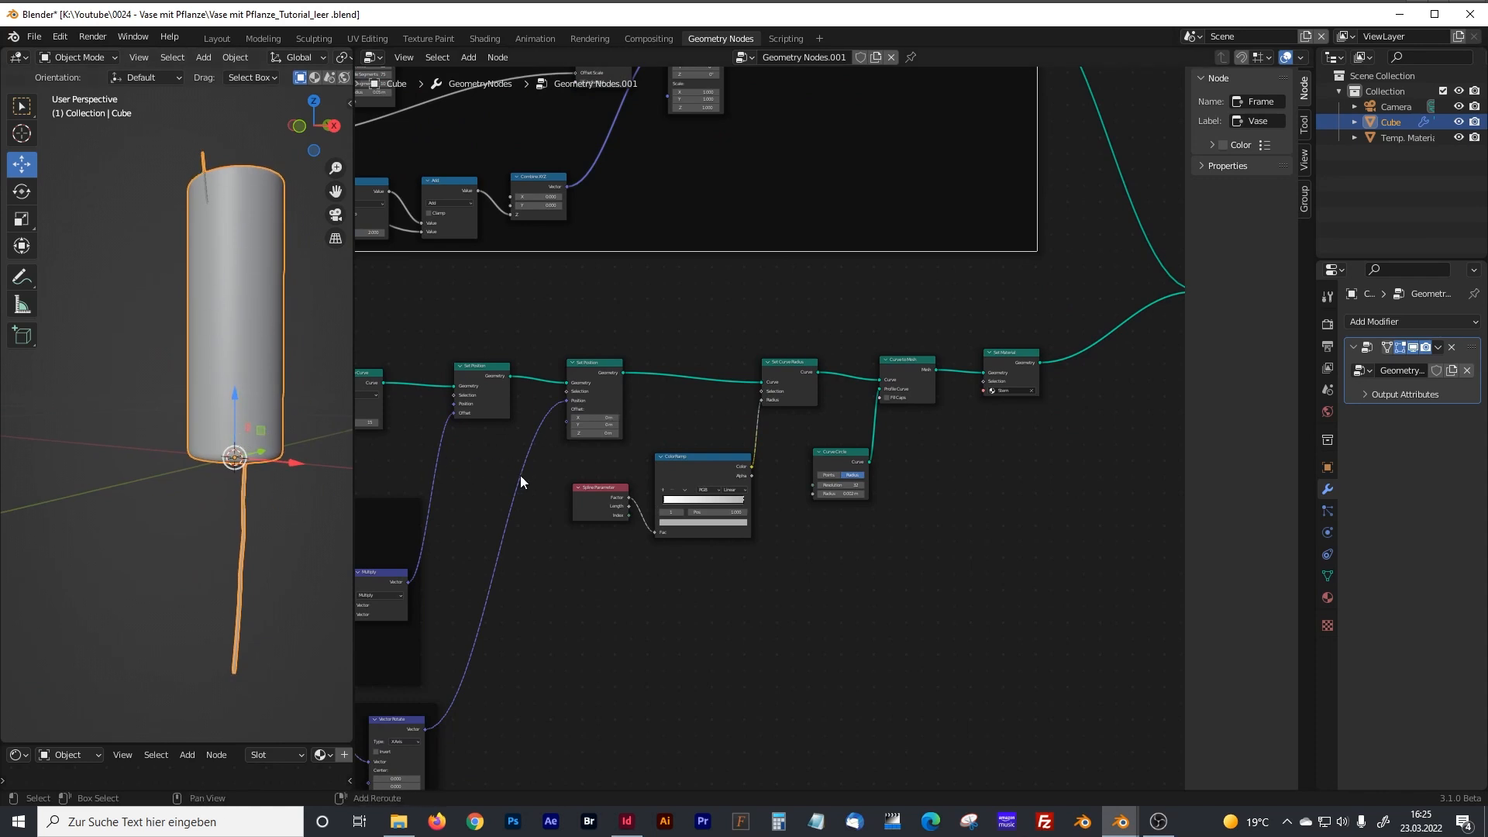
{"action": "scroll", "coordinate": [567, 457], "scroll_direction": "up", "scroll_amount": 3}
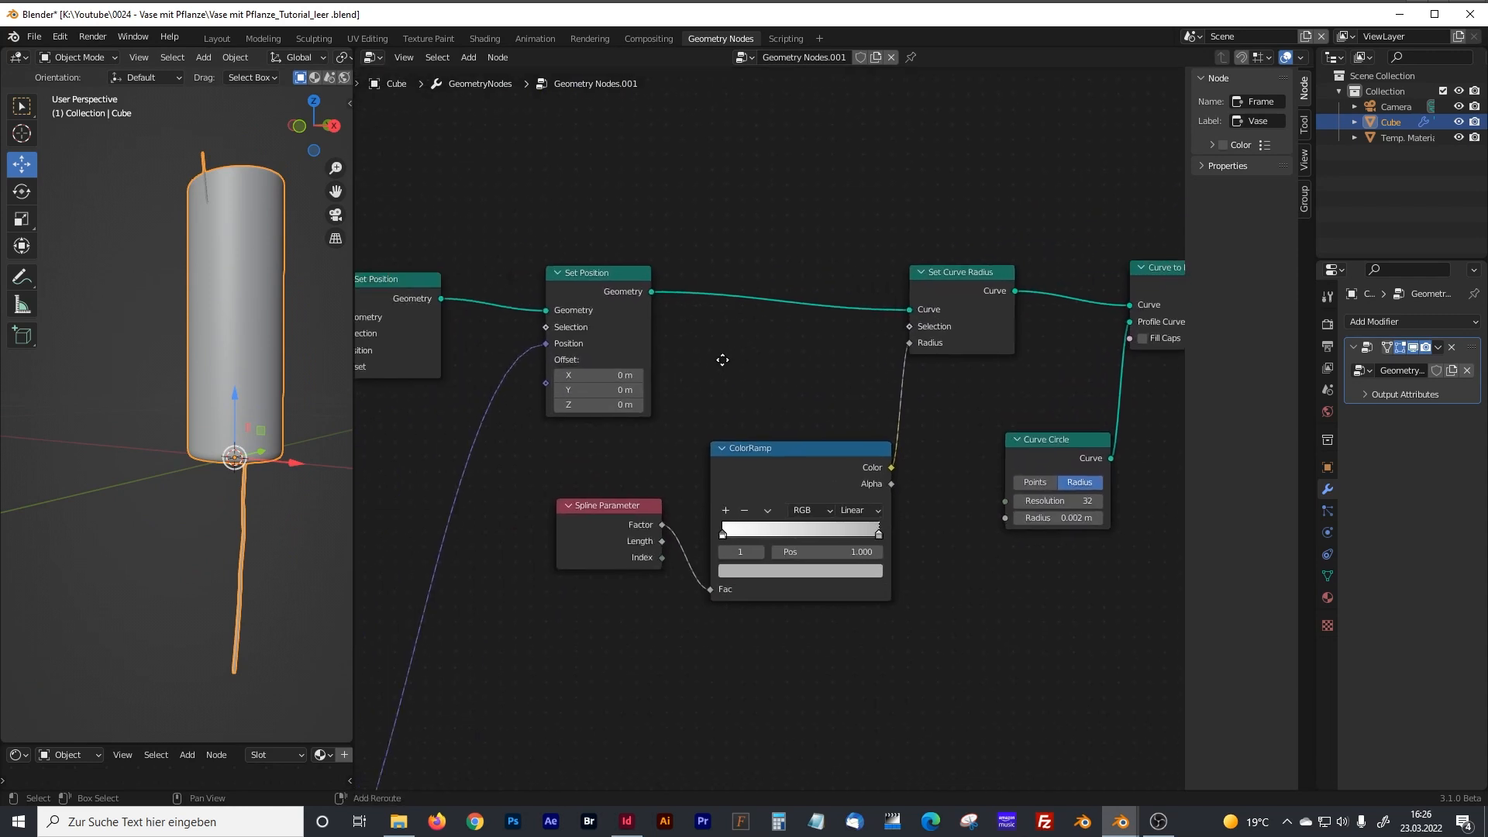
{"action": "mouse_move", "coordinate": [601, 404]}
{"action": "left_mouse_down"}
{"action": "mouse_move", "coordinate": [620, 404]}
{"action": "mouse_move", "coordinate": [597, 404]}
{"action": "left_mouse_up"}
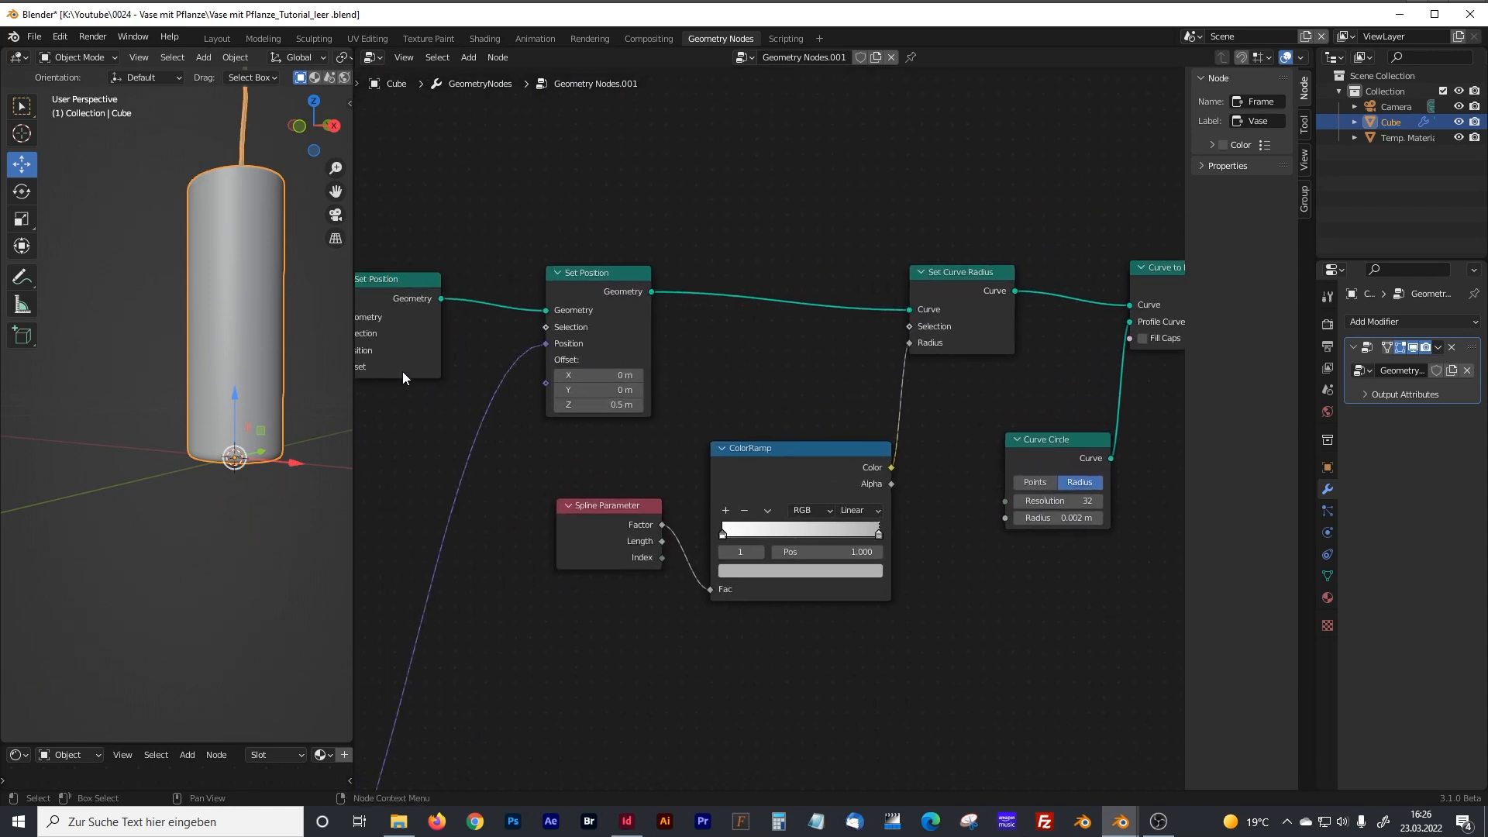
Show the vase and stem from the front in a wider 3D viewport with wireframe shading.
{"action": "key", "text": "KP_1"}
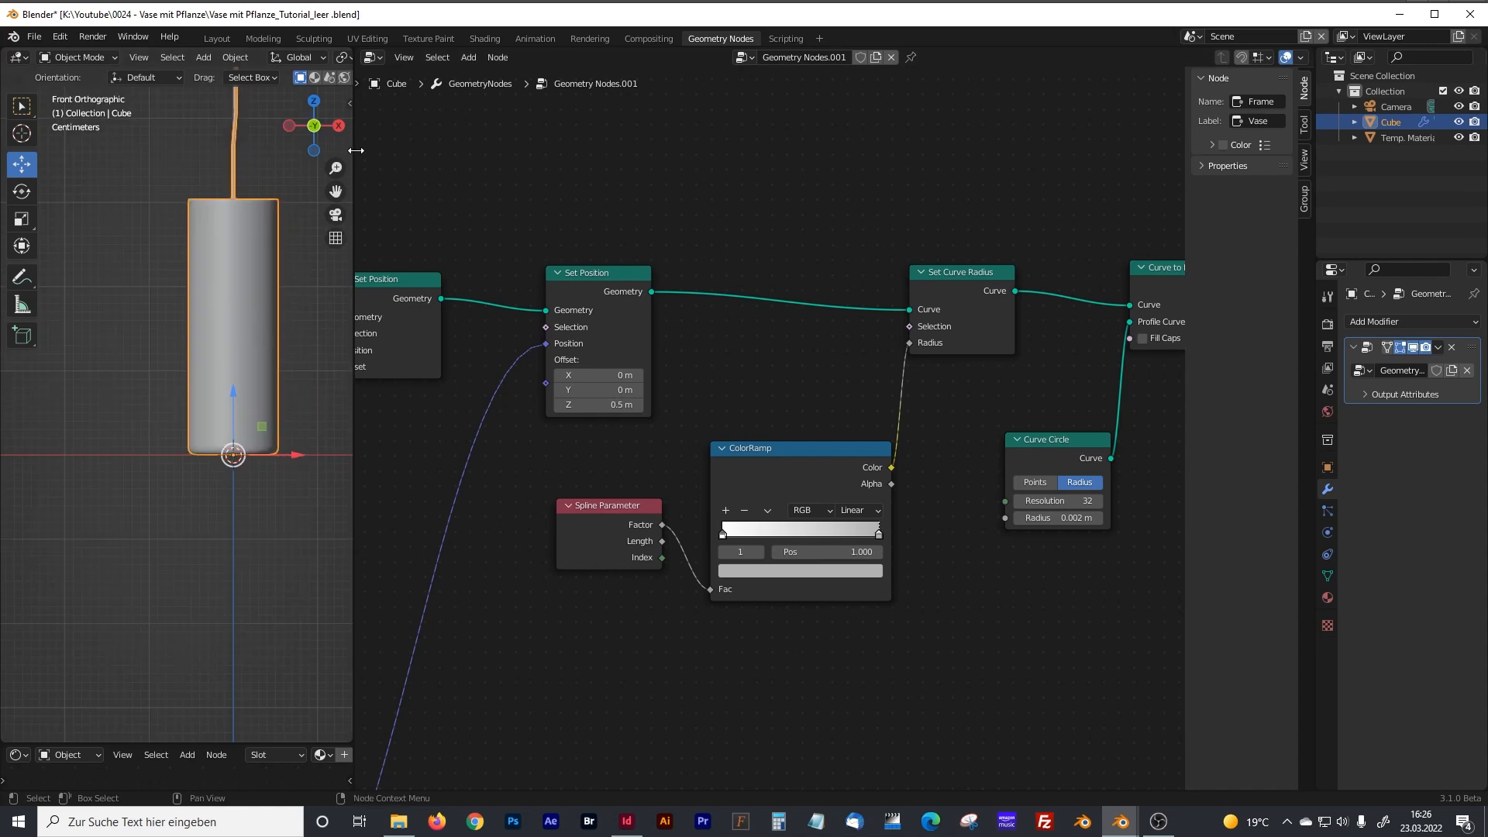
{"action": "left_click_drag", "start_coordinate": [354, 147], "coordinate": [671, 148]}
{"action": "left_click", "coordinate": [598, 57]}
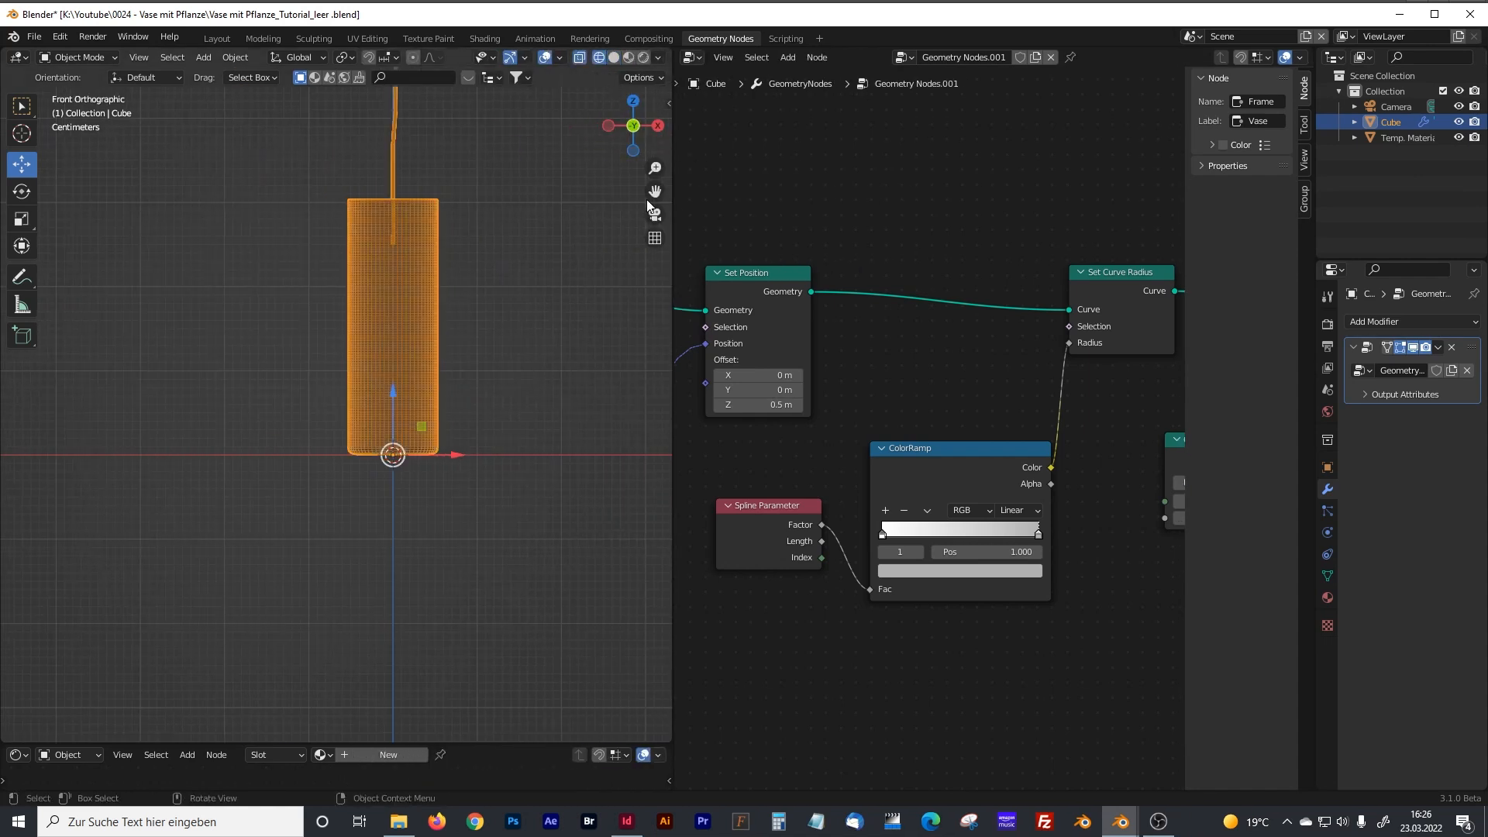
Lower the stem by setting the Set Position node's Z offset to 0.2 m.
{"action": "left_click", "coordinate": [783, 405]}
{"action": "left_click", "coordinate": [726, 404]}
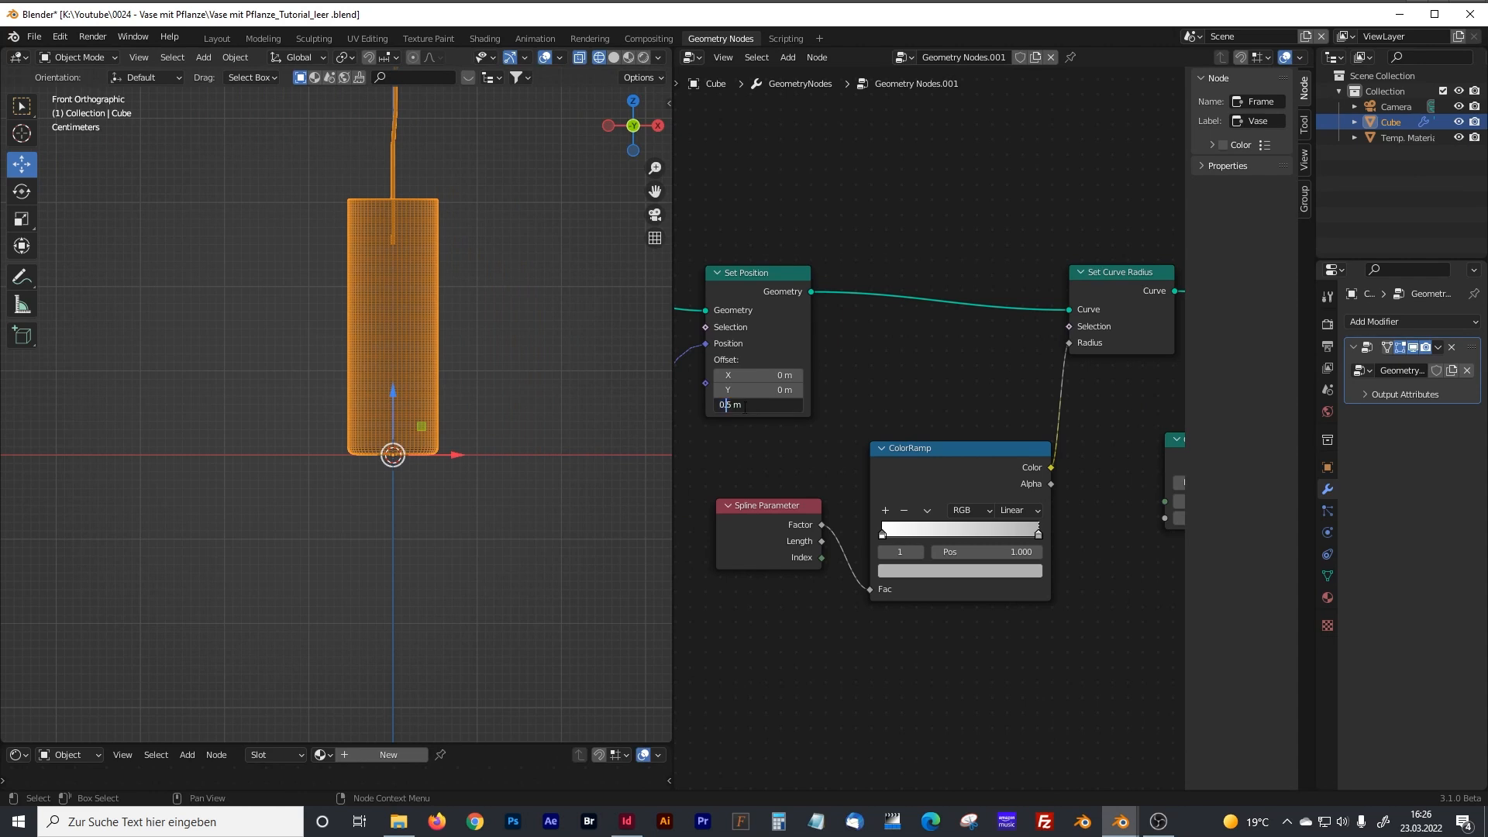
{"action": "key", "text": "Delete"}
{"action": "key", "text": "Delete"}
{"action": "type", "text": ".2"}
{"action": "key", "text": "Return"}
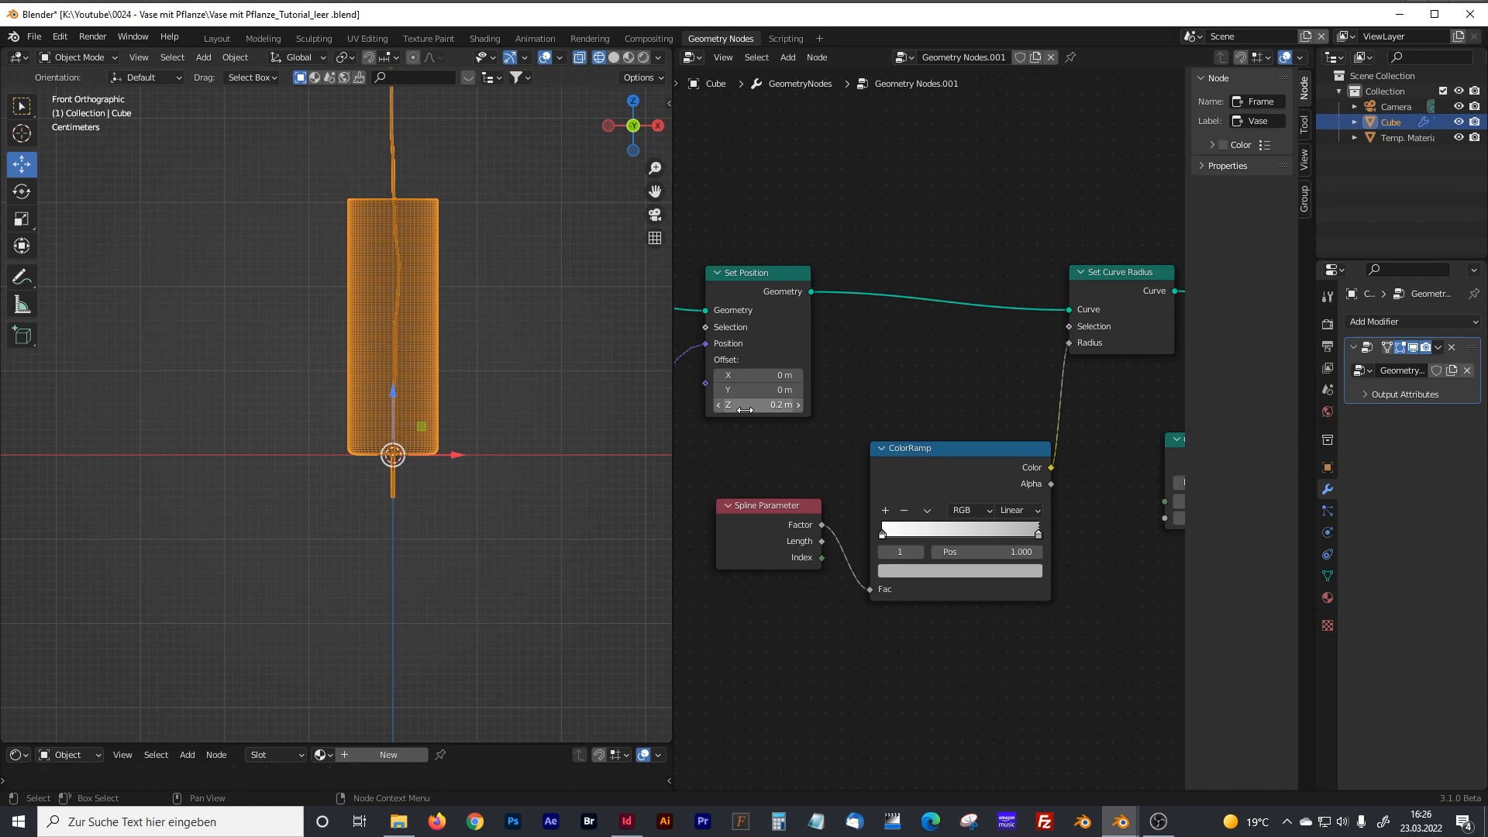
Set the stem's Set Position Z offset to 0.3 m, deselect the object and bring the whole plant into view.
{"action": "left_click", "coordinate": [763, 406]}
{"action": "left_click", "coordinate": [735, 405]}
{"action": "type", "text": "5"}
{"action": "key", "text": "Return"}
{"action": "left_click", "coordinate": [747, 405]}
{"action": "left_click", "coordinate": [731, 406]}
{"action": "key", "text": "BackSpace"}
{"action": "key", "text": "Delete"}
{"action": "type", "text": "3"}
{"action": "key", "text": "Return"}
{"action": "left_click", "coordinate": [513, 363]}
{"action": "middle_click_drag", "start_coordinate": [510, 327], "coordinate": [270, 462], "text": "shift"}
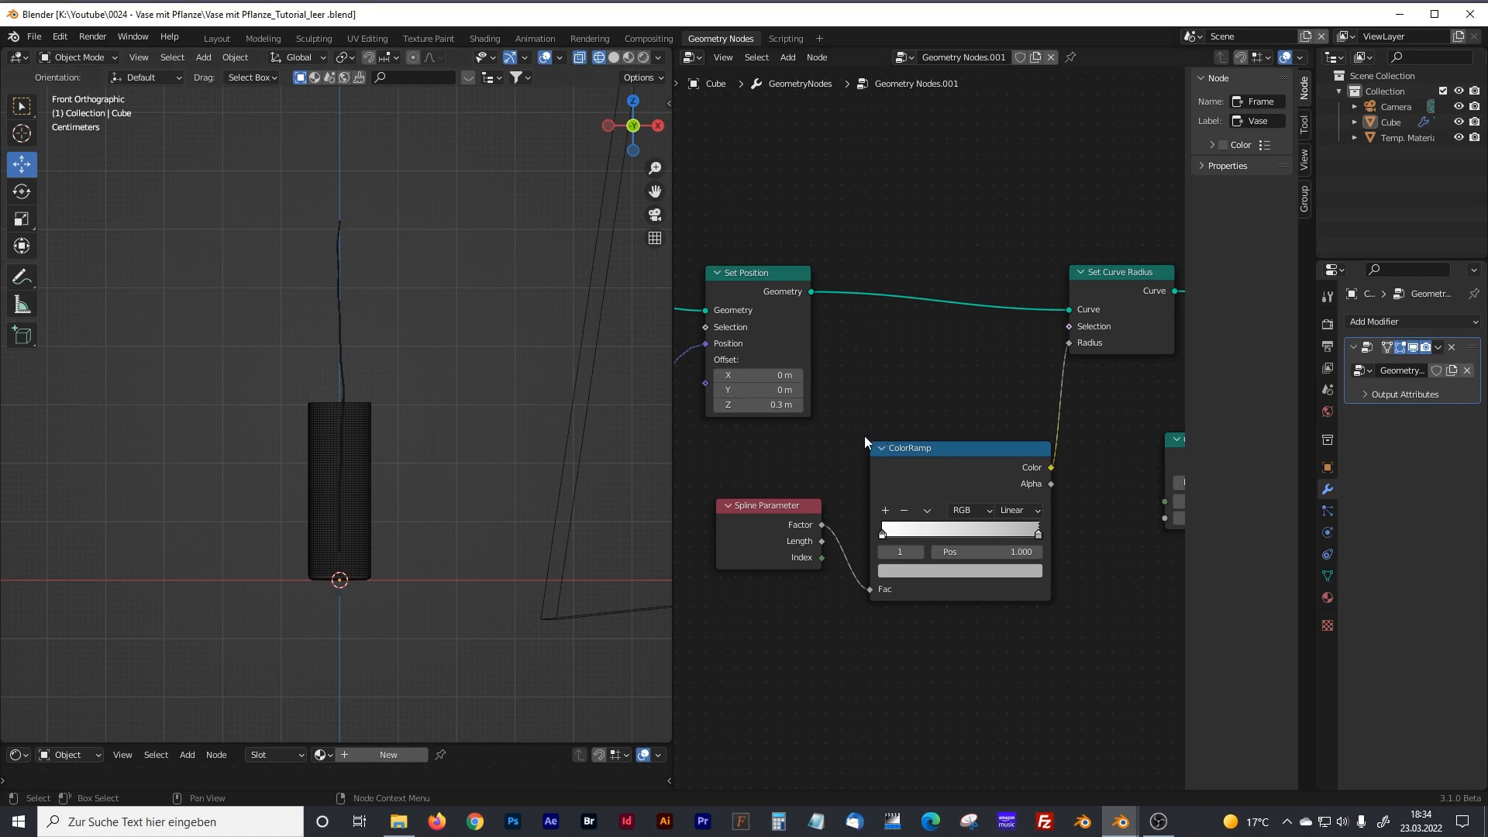
Enlarge the node editor and join the main stem nodes, from the curve line to Set Material, in a frame.
{"action": "scroll", "coordinate": [863, 436], "scroll_direction": "down", "scroll_amount": 6}
{"action": "mouse_move", "coordinate": [861, 446]}
{"action": "middle_mouse_down"}
{"action": "mouse_move", "coordinate": [1027, 451]}
{"action": "mouse_move", "coordinate": [868, 465]}
{"action": "middle_mouse_up"}
{"action": "left_click_drag", "start_coordinate": [673, 382], "coordinate": [359, 387]}
{"action": "scroll", "coordinate": [601, 397], "scroll_direction": "up", "scroll_amount": 3}
{"action": "middle_click_drag", "start_coordinate": [786, 437], "coordinate": [727, 427]}
{"action": "left_click_drag", "start_coordinate": [417, 313], "coordinate": [1150, 450]}
{"action": "key", "text": "ctrl+j"}
Arrange the new frame and the Stem Distortion and Stem Bending frames, and label the new frame "Stem".
{"action": "left_click_drag", "start_coordinate": [836, 320], "coordinate": [791, 276]}
{"action": "left_click_drag", "start_coordinate": [589, 473], "coordinate": [583, 480]}
{"action": "left_click_drag", "start_coordinate": [533, 634], "coordinate": [509, 634]}
{"action": "left_click", "coordinate": [964, 281]}
{"action": "left_click", "coordinate": [1259, 121]}
{"action": "type", "text": "Stem"}
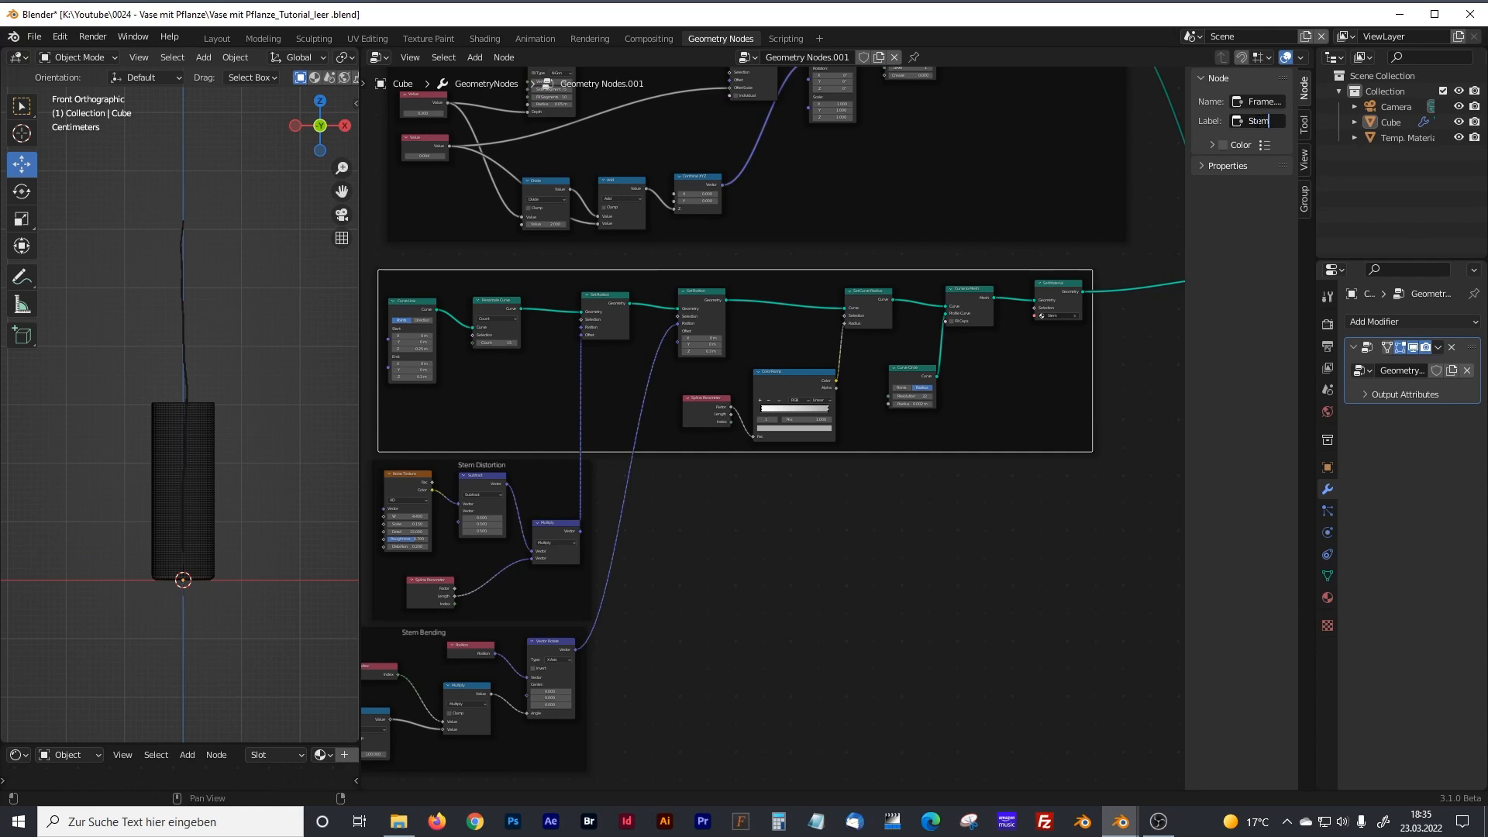
{"action": "key", "text": "Return"}
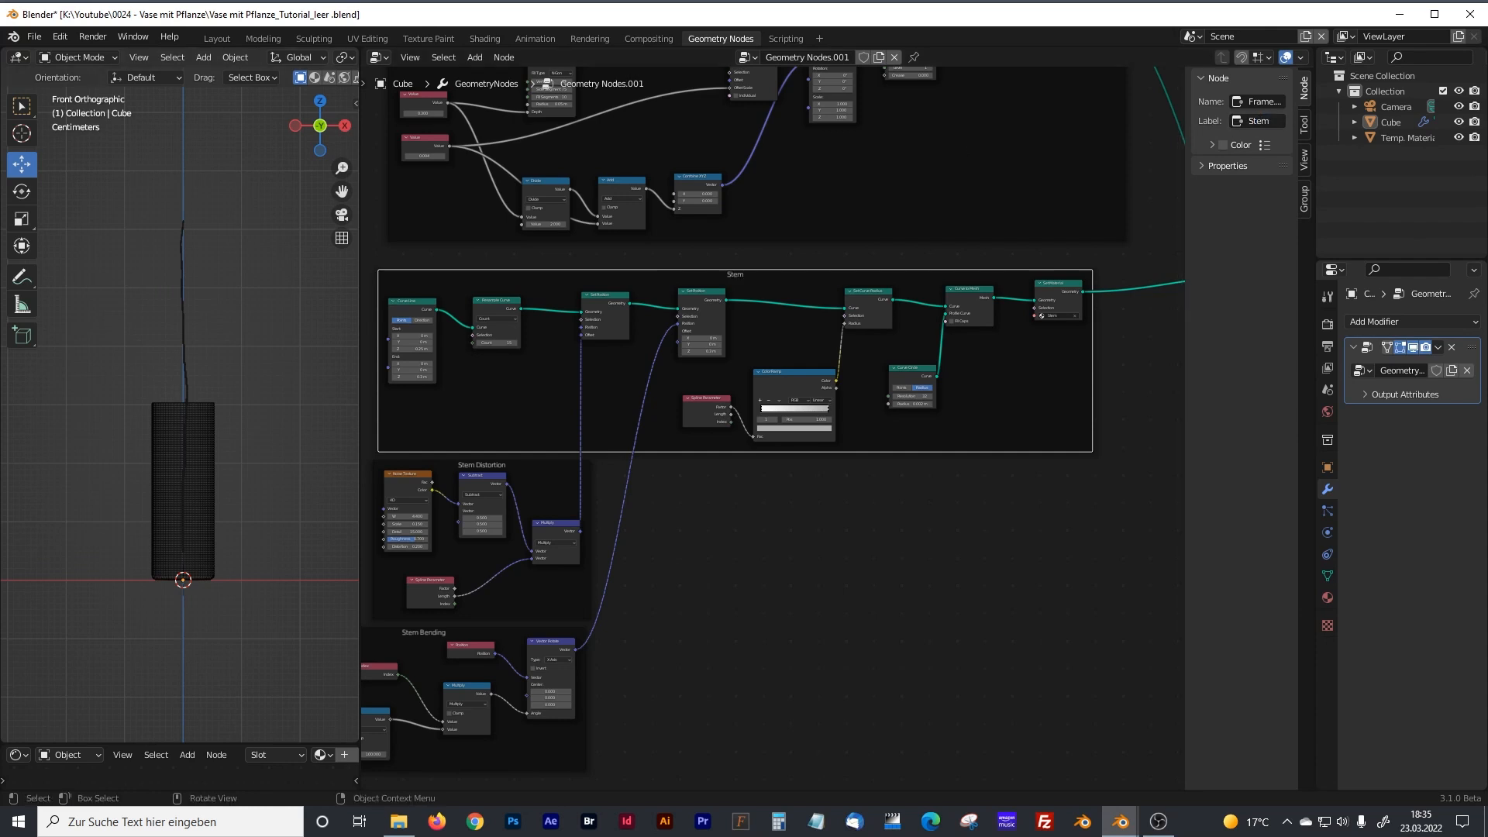
Orbit the 3D viewport to a perspective view of the vase and switch it back to solid shading without its sidebar.
{"action": "middle_click_drag", "start_coordinate": [256, 365], "coordinate": [97, 404]}
{"action": "middle_click_drag", "start_coordinate": [882, 561], "coordinate": [761, 547]}
{"action": "left_click_drag", "start_coordinate": [359, 279], "coordinate": [310, 280]}
{"action": "middle_click_drag", "start_coordinate": [674, 526], "coordinate": [757, 473]}
{"action": "scroll", "coordinate": [756, 473], "scroll_direction": "up", "scroll_amount": 2}
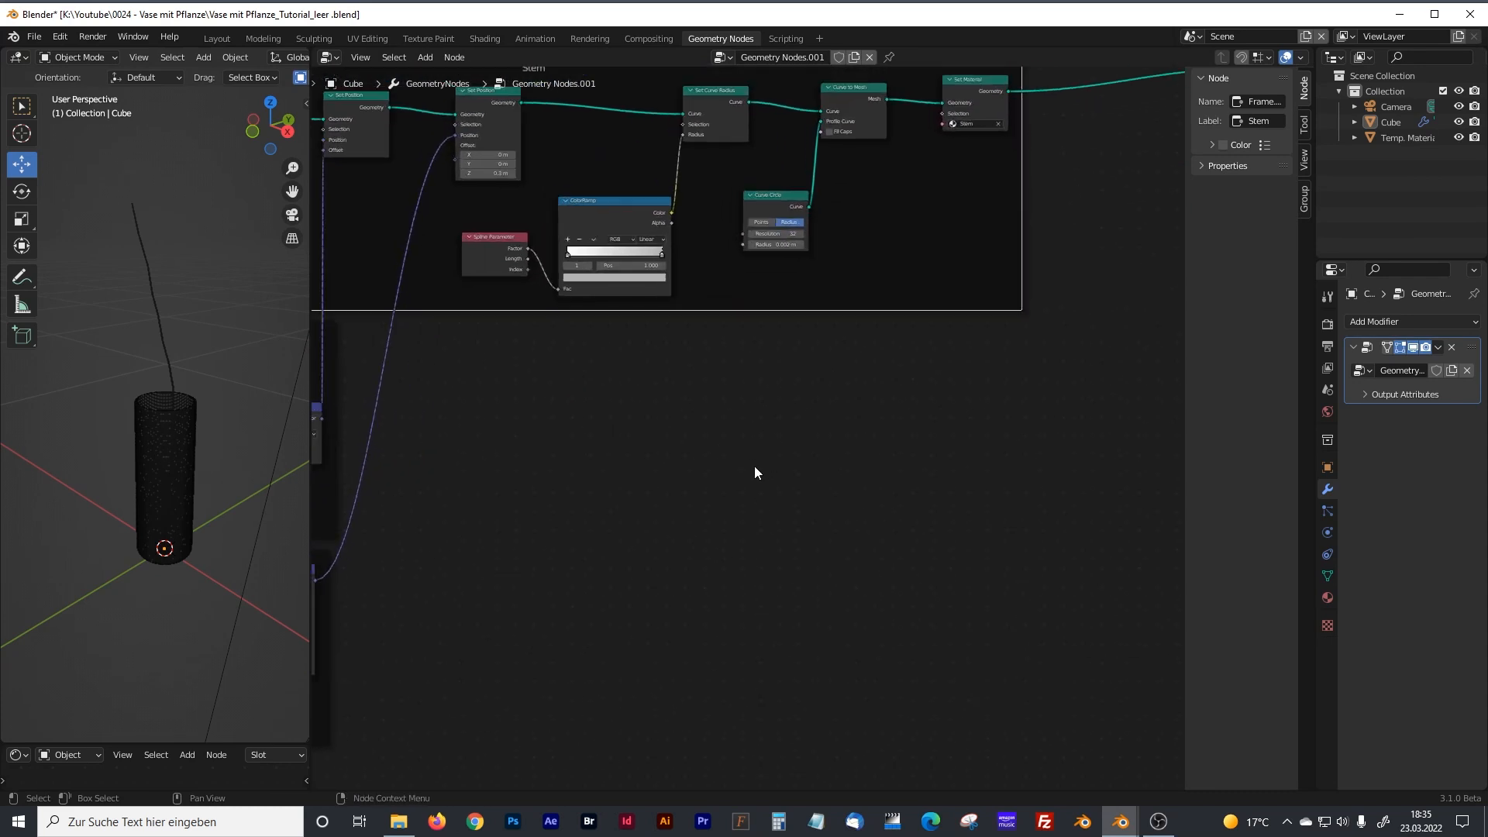
{"action": "left_click_drag", "start_coordinate": [310, 128], "coordinate": [533, 102]}
{"action": "left_click", "coordinate": [528, 101]}
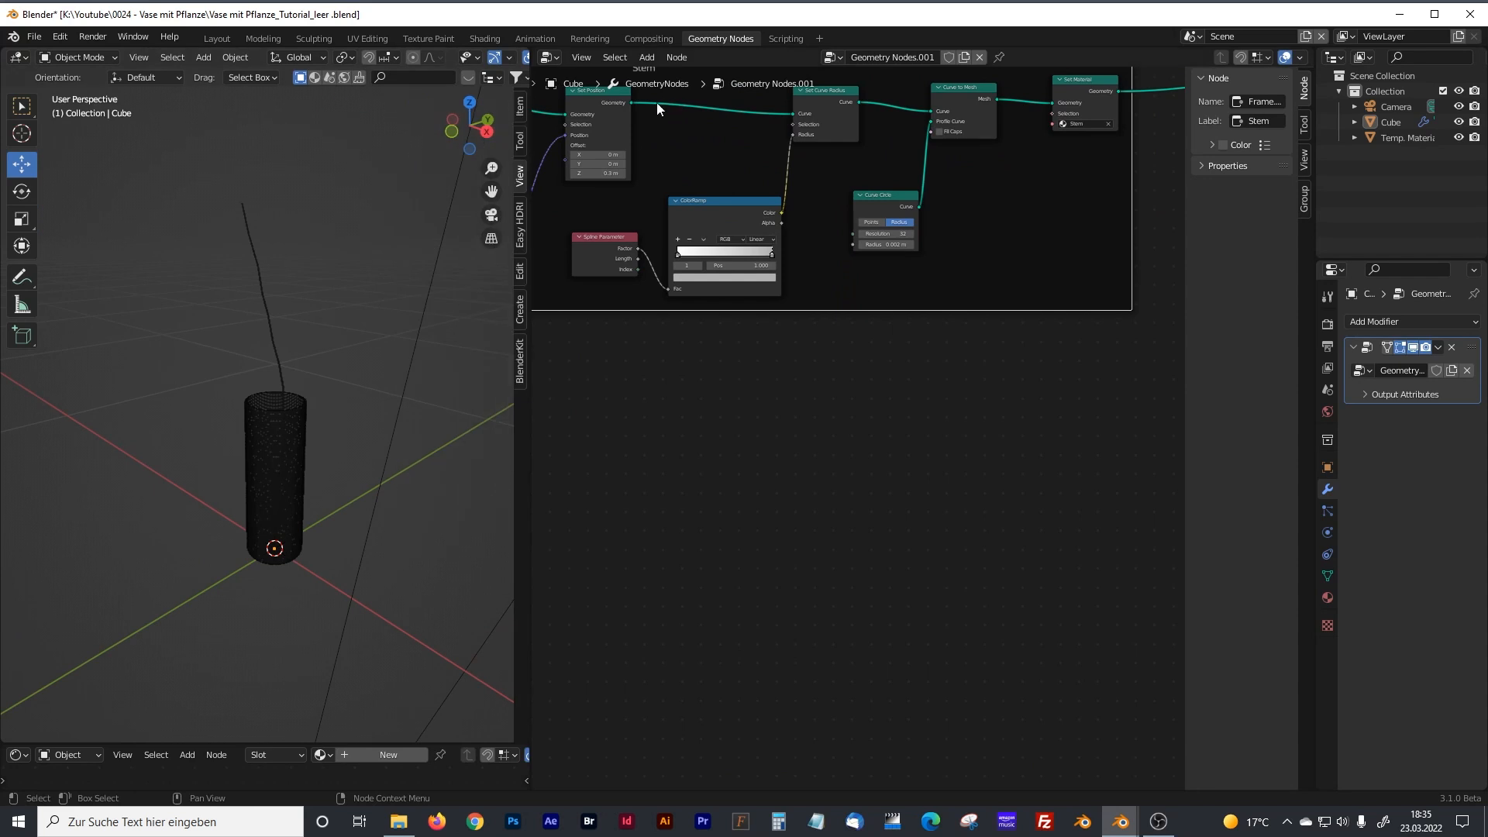
{"action": "key", "text": "n"}
{"action": "left_click_drag", "start_coordinate": [531, 149], "coordinate": [688, 140]}
{"action": "left_click", "coordinate": [629, 59]}
{"action": "left_click_drag", "start_coordinate": [685, 267], "coordinate": [426, 275]}
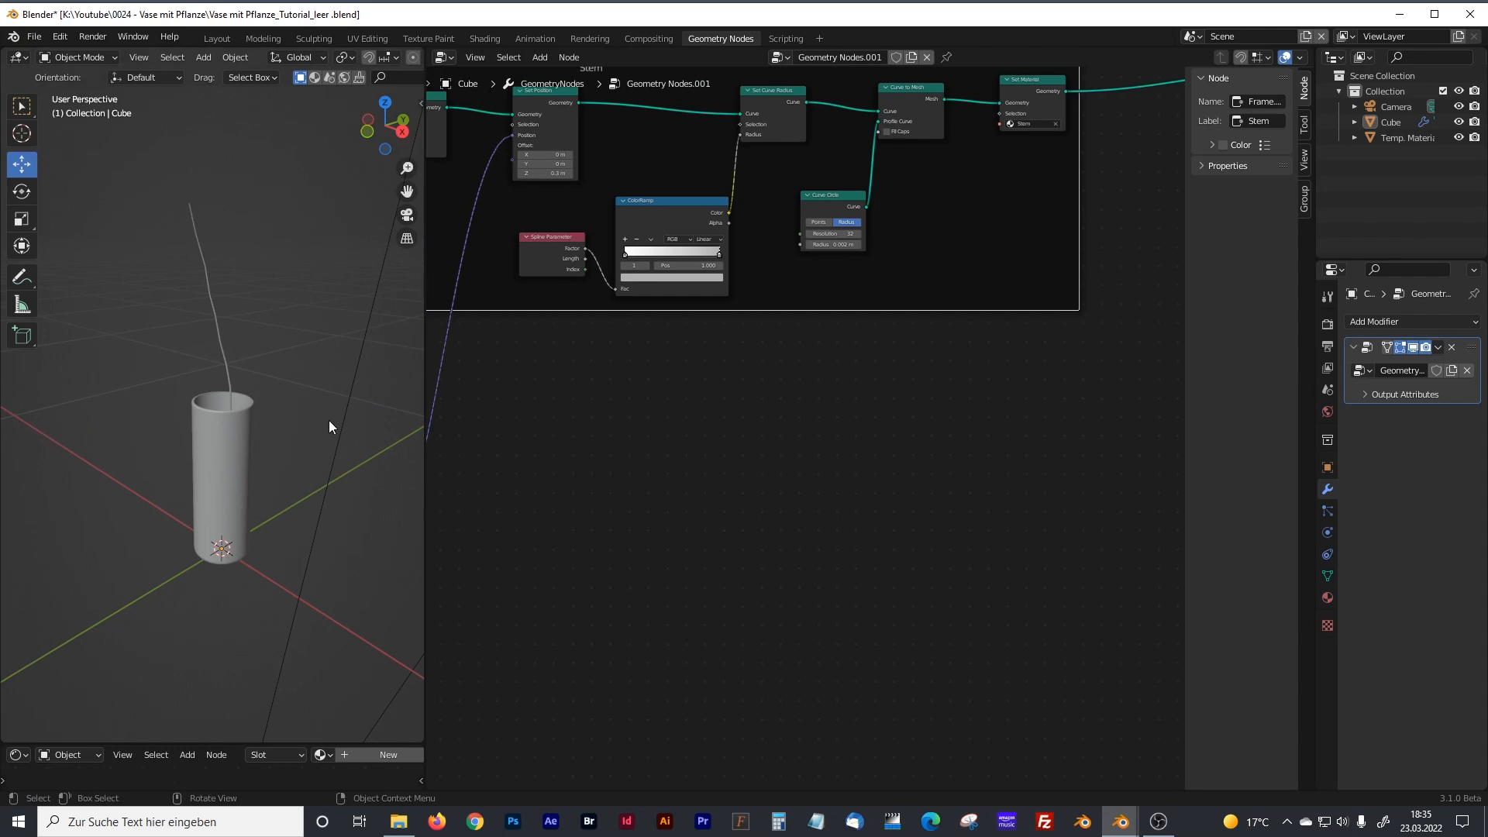
Add an Ico Sphere node in the empty space below the Stem frame.
{"action": "left_click", "coordinate": [709, 440]}
{"action": "key", "text": "shift+a"}
{"action": "left_click", "coordinate": [692, 441]}
{"action": "type", "text": "ico"}
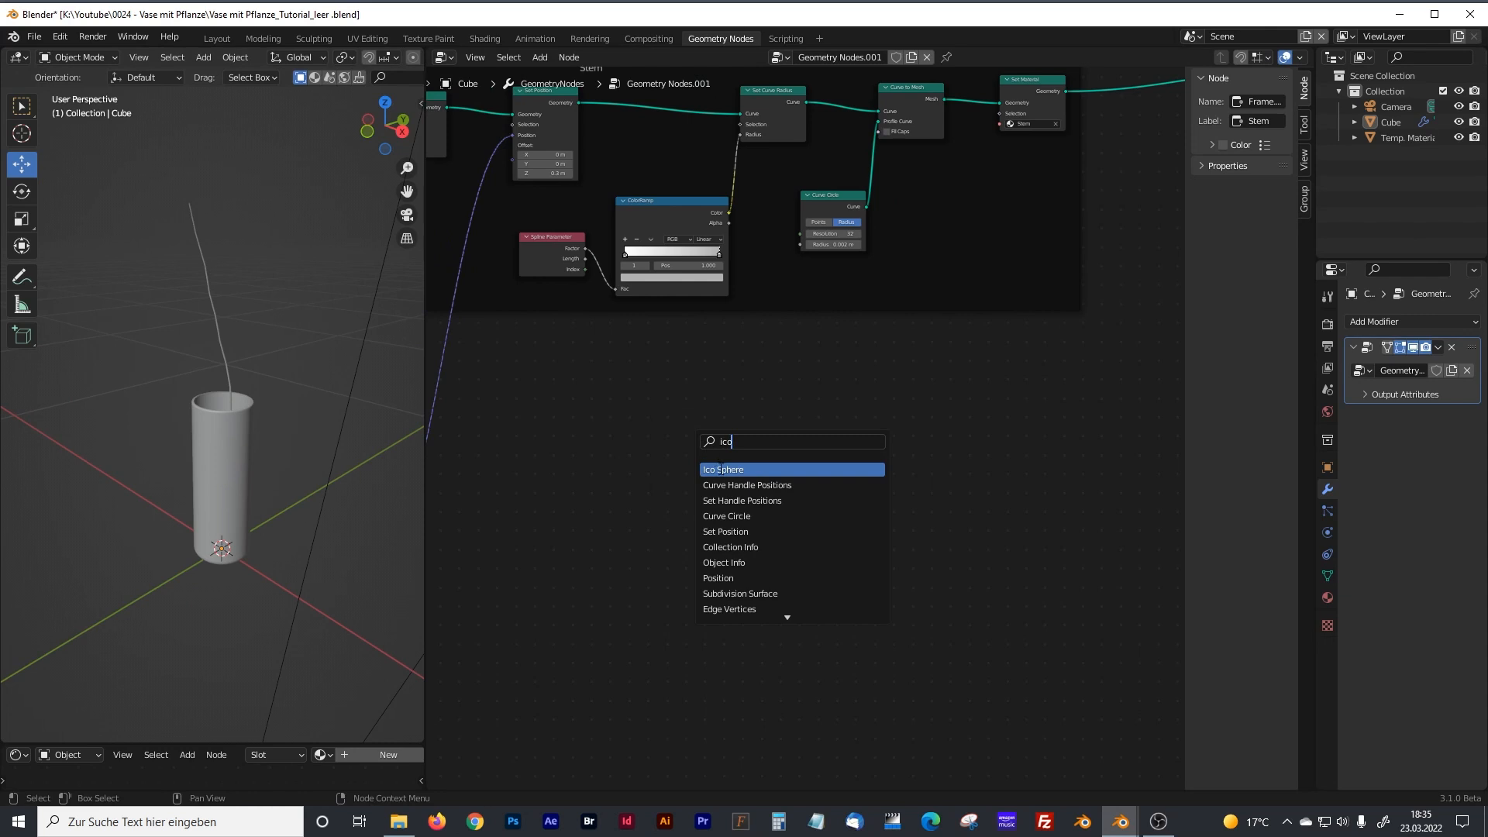
{"action": "left_click", "coordinate": [721, 470]}
{"action": "left_click", "coordinate": [729, 449]}
{"action": "left_click", "coordinate": [806, 456]}
{"action": "scroll", "coordinate": [806, 456], "scroll_direction": "up", "scroll_amount": 5}
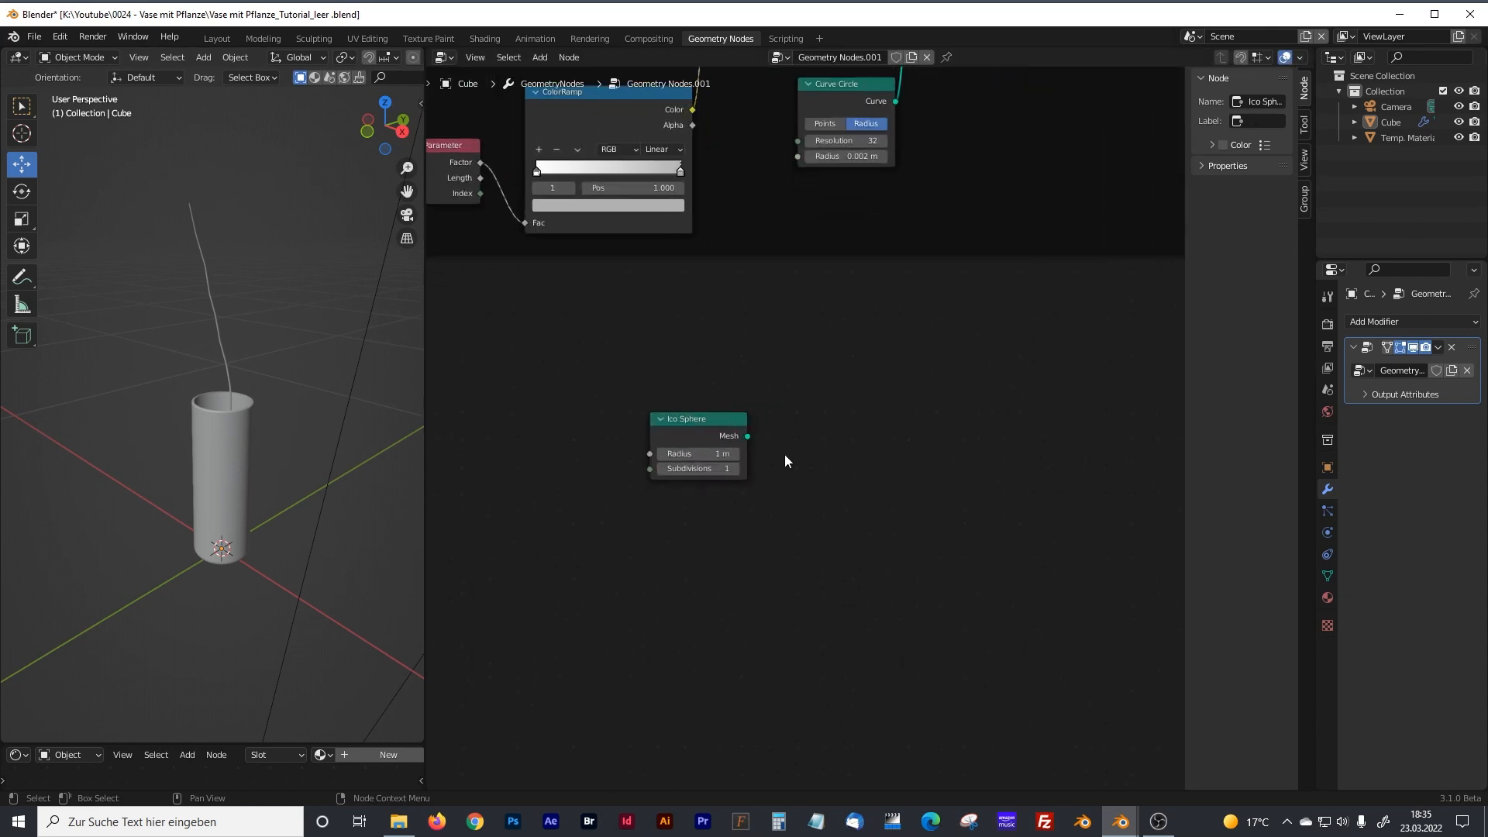
Set the Ico Sphere's radius to 0.01 m and its subdivisions to 3.
{"action": "left_click", "coordinate": [693, 454]}
{"action": "left_click", "coordinate": [694, 453]}
{"action": "key", "text": "BackSpace"}
{"action": "key", "text": "BackSpace"}
{"action": "key", "text": "BackSpace"}
{"action": "type", "text": "0.0"}
{"action": "key", "text": "Return"}
{"action": "left_click", "coordinate": [735, 468]}
{"action": "left_click", "coordinate": [735, 468]}
Add a Set Position node beside the Ico Sphere and link the sphere's Mesh output to its Geometry input.
{"action": "key", "text": "shift+a"}
{"action": "left_click", "coordinate": [791, 440]}
{"action": "type", "text": "set"}
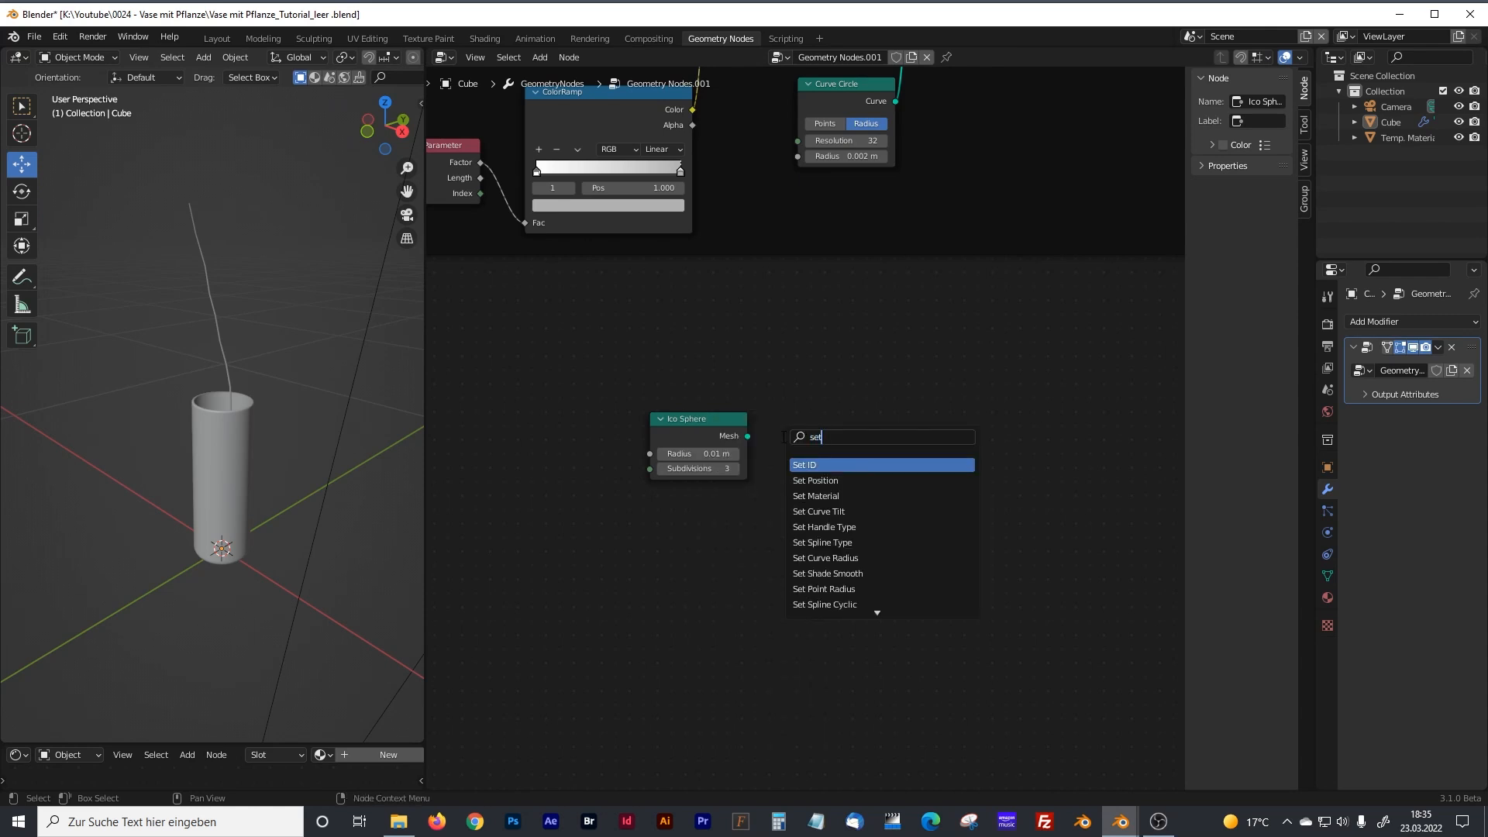
{"action": "key", "text": "Down"}
{"action": "key", "text": "Return"}
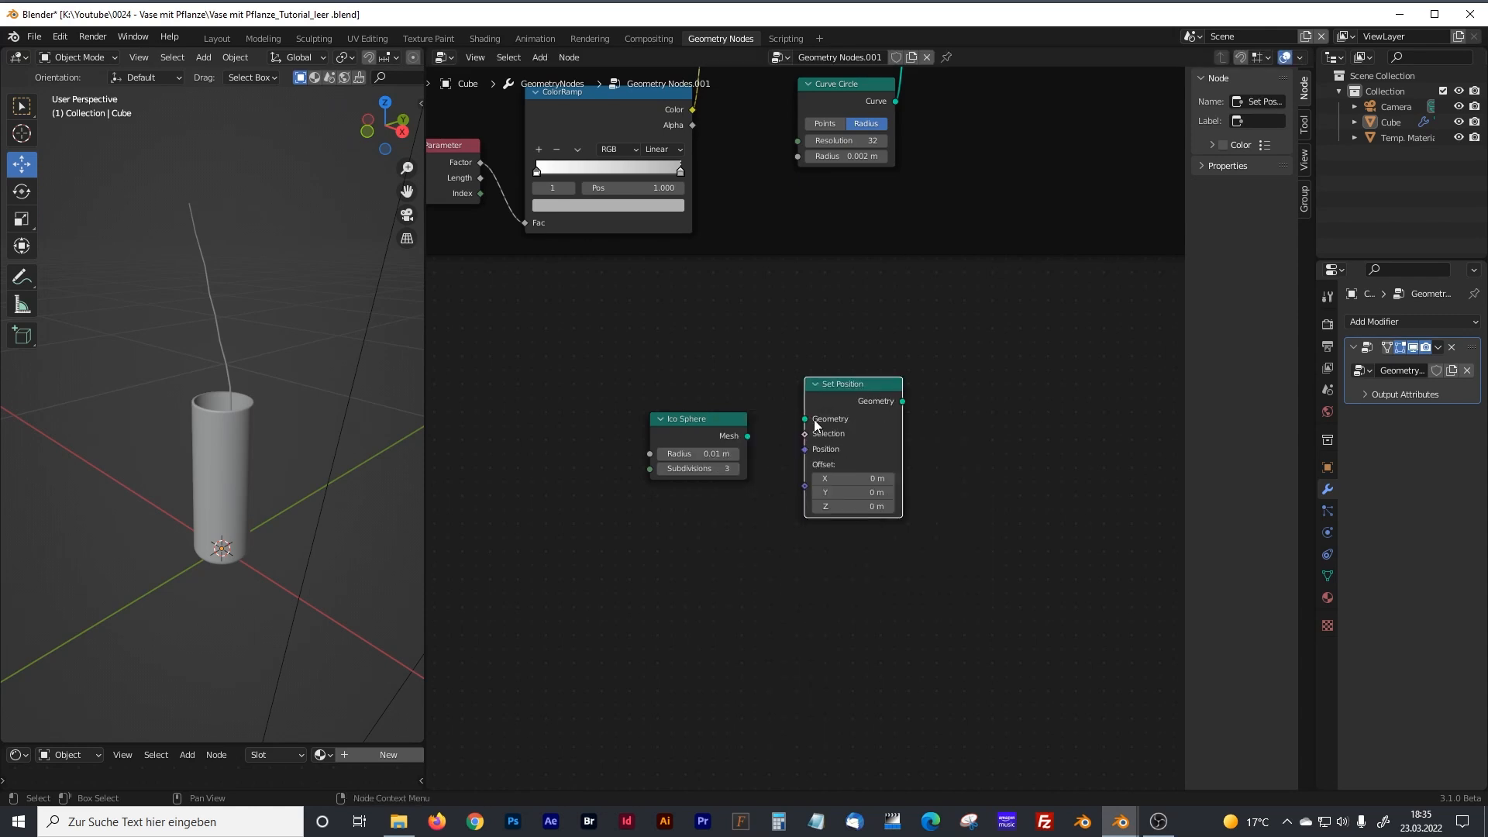
{"action": "left_click", "coordinate": [842, 416]}
{"action": "left_click_drag", "start_coordinate": [747, 436], "coordinate": [799, 449]}
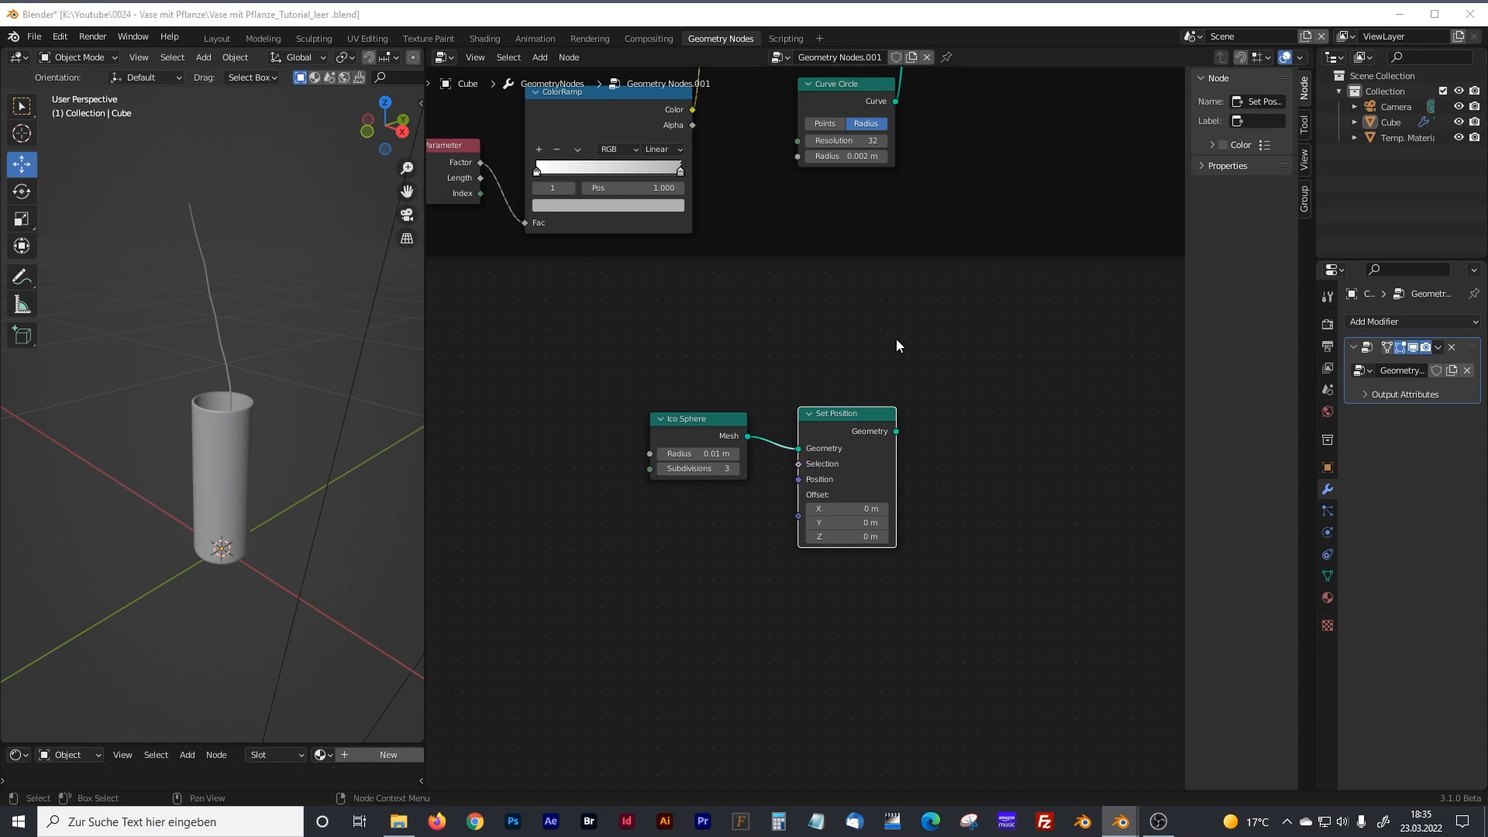
Move the Join Geometry and Group Output nodes farther from the Stem frame to make room for another node.
{"action": "scroll", "coordinate": [896, 338], "scroll_direction": "down", "scroll_amount": 2}
{"action": "middle_click_drag", "start_coordinate": [960, 305], "coordinate": [700, 480]}
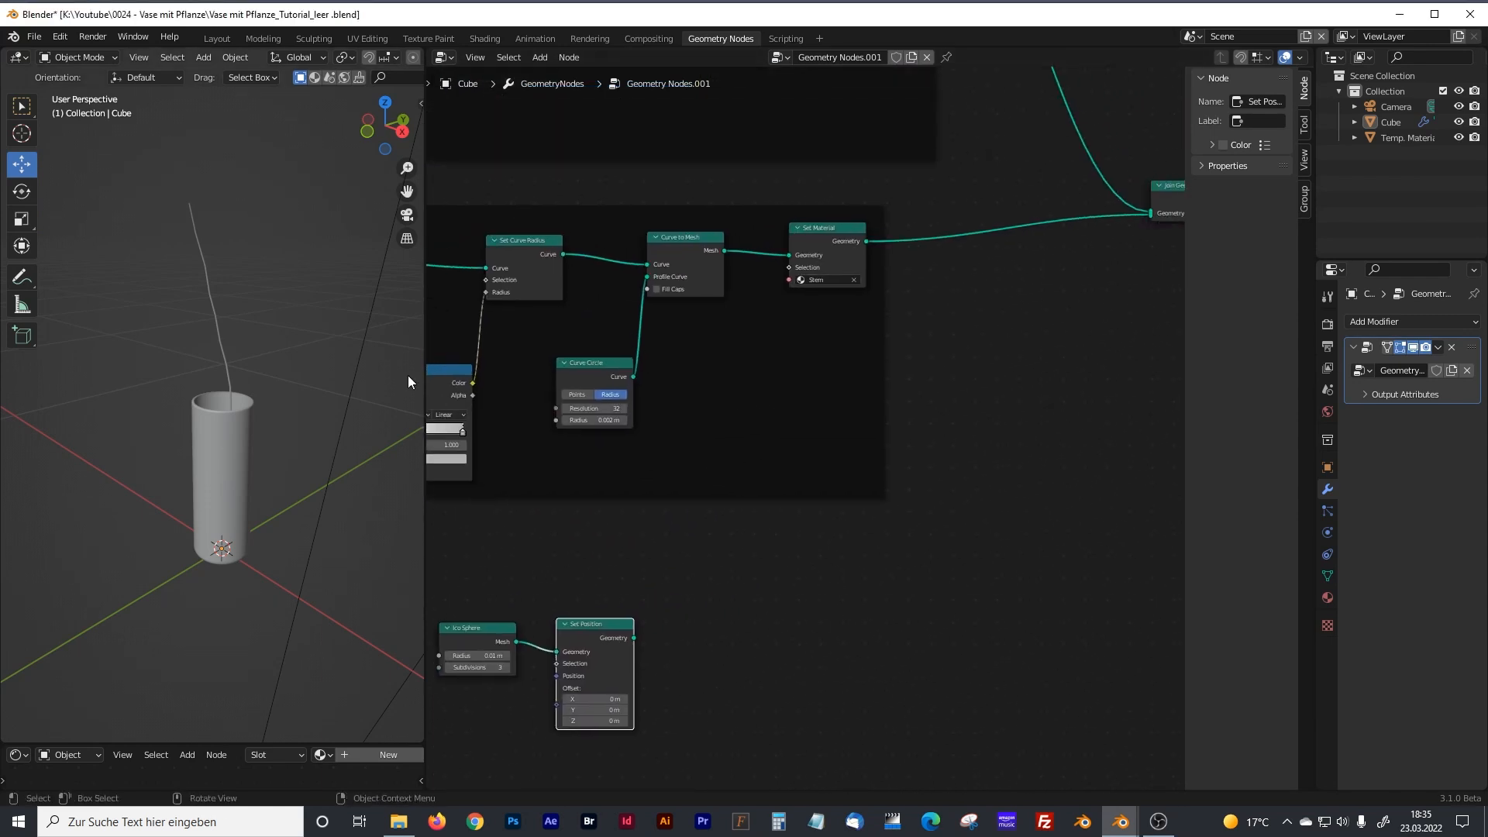
{"action": "middle_click_drag", "start_coordinate": [600, 551], "coordinate": [607, 554]}
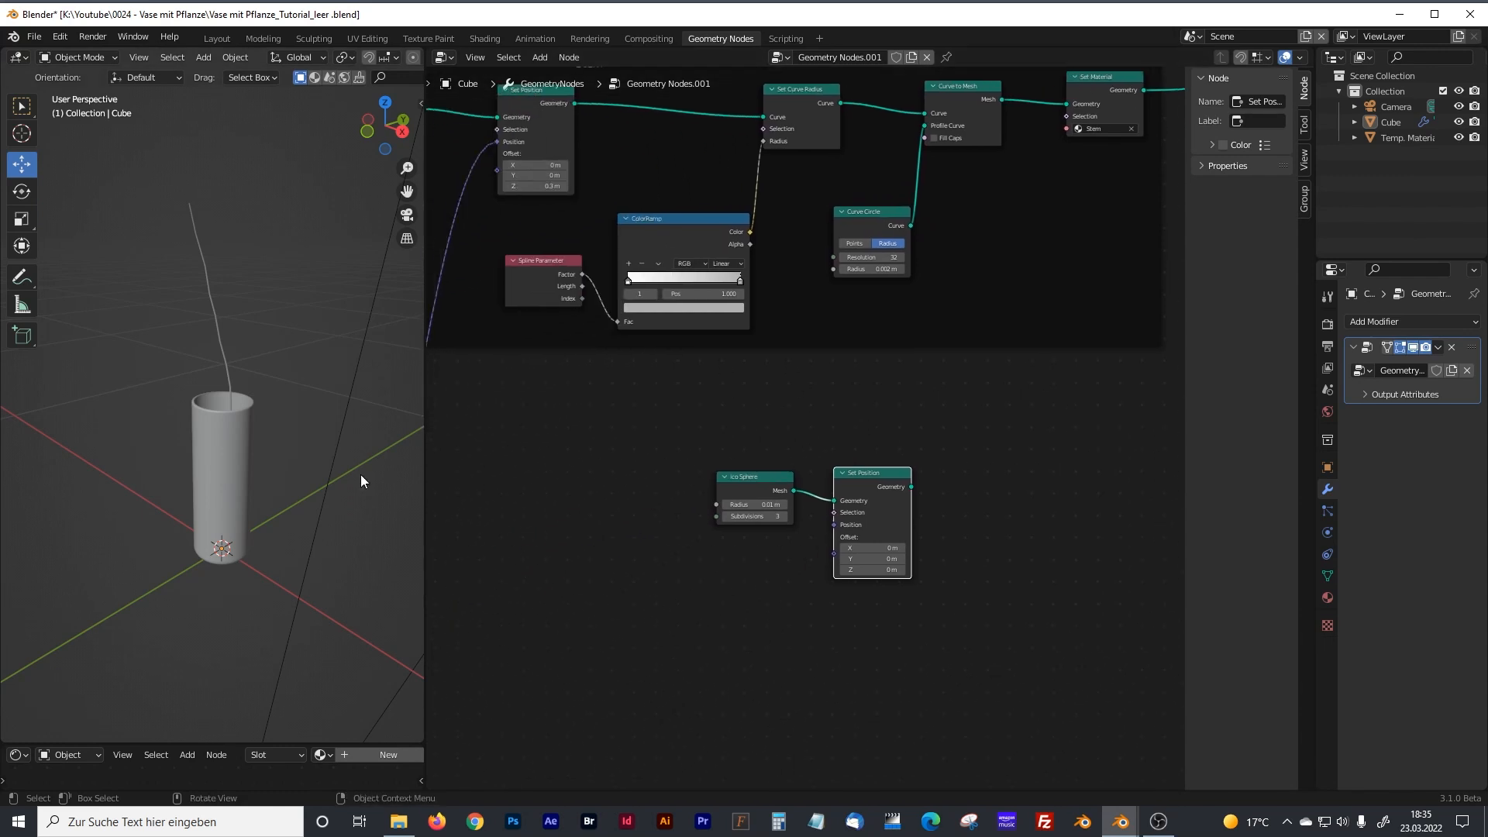
{"action": "middle_click_drag", "start_coordinate": [875, 417], "coordinate": [585, 575]}
{"action": "middle_click_drag", "start_coordinate": [760, 440], "coordinate": [741, 417]}
{"action": "left_click_drag", "start_coordinate": [466, 569], "coordinate": [565, 689]}
{"action": "left_click_drag", "start_coordinate": [574, 610], "coordinate": [783, 603]}
{"action": "middle_click_drag", "start_coordinate": [977, 348], "coordinate": [832, 394]}
{"action": "left_click_drag", "start_coordinate": [1019, 217], "coordinate": [1133, 224]}
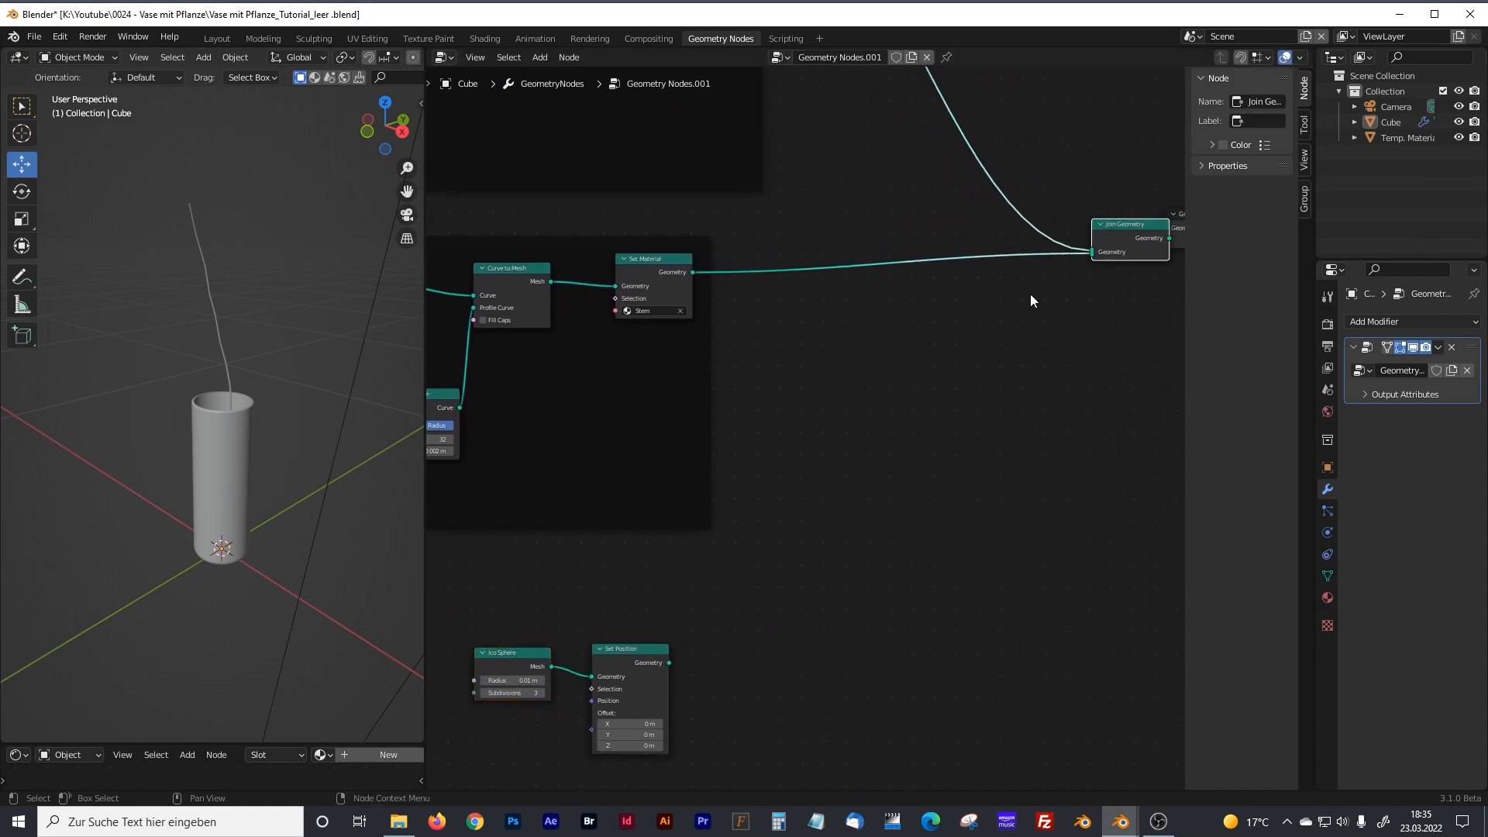
{"action": "middle_click_drag", "start_coordinate": [1025, 301], "coordinate": [874, 340]}
{"action": "left_click_drag", "start_coordinate": [1053, 252], "coordinate": [1131, 256]}
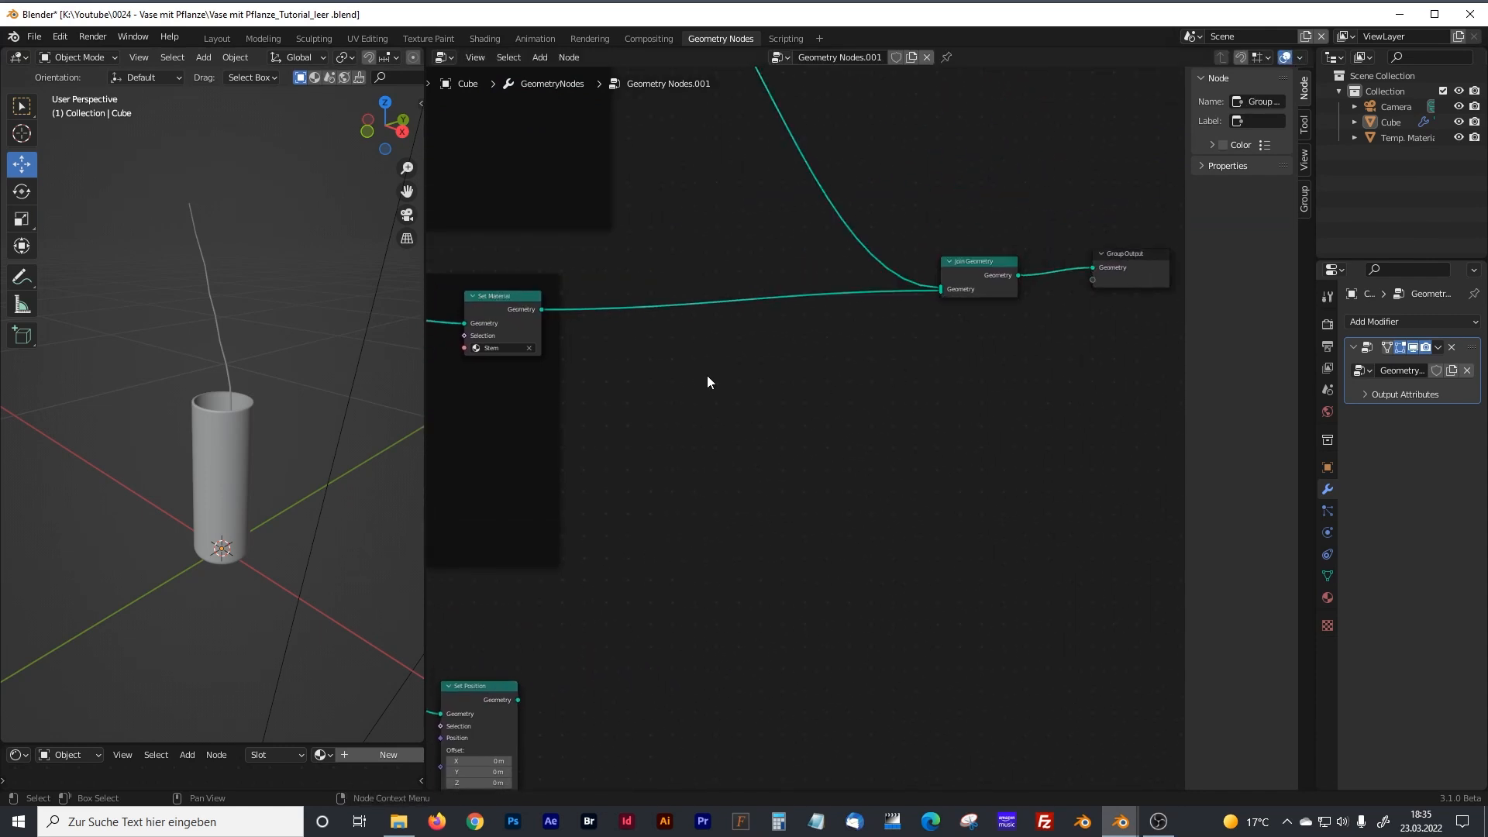
Insert an Instance on Points node between the stem's Set Material and Join Geometry nodes.
{"action": "key", "text": "shift+a"}
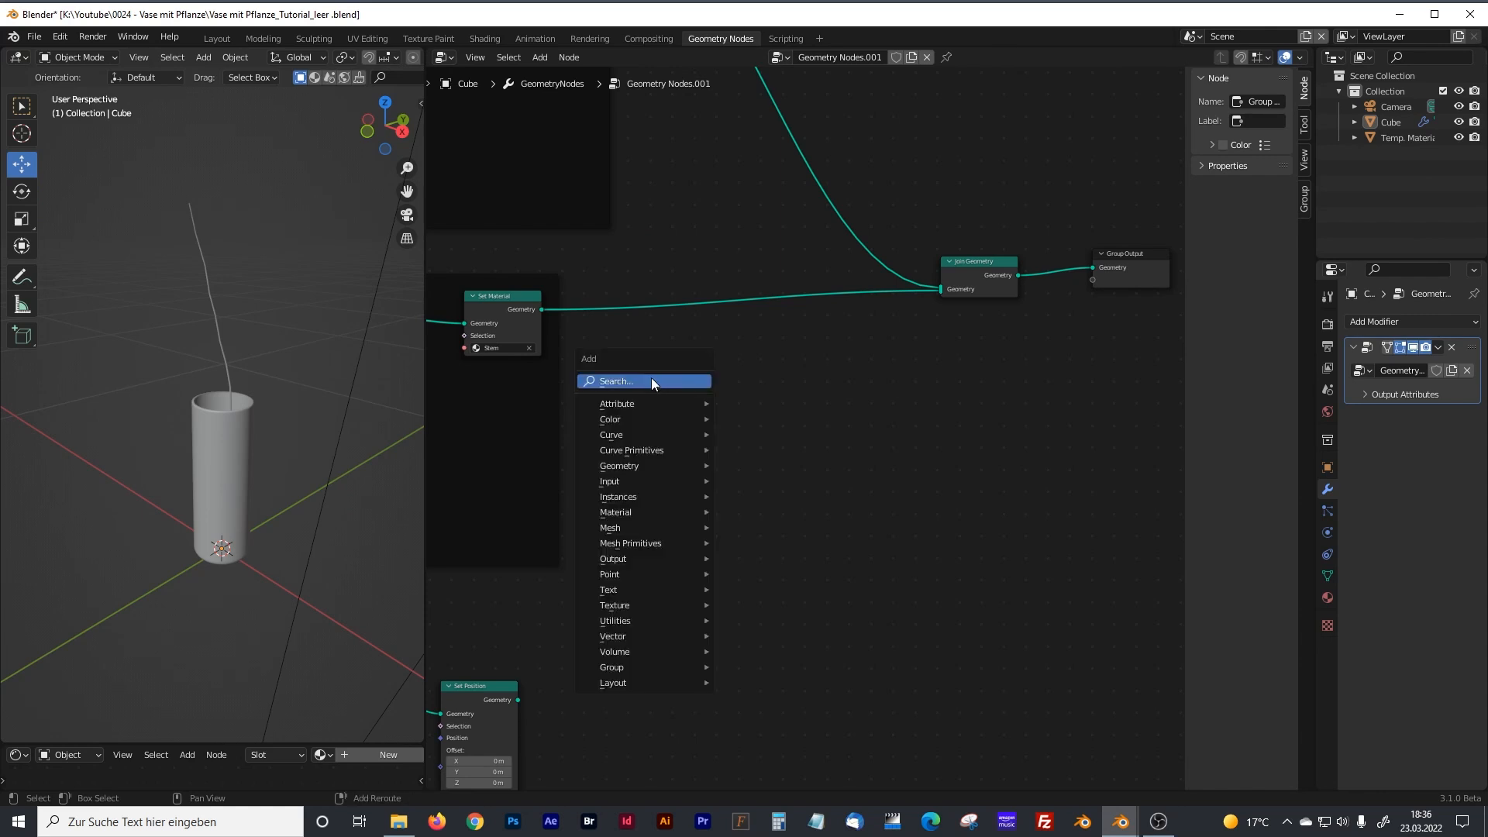
{"action": "left_click", "coordinate": [651, 381]}
{"action": "type", "text": "instance"}
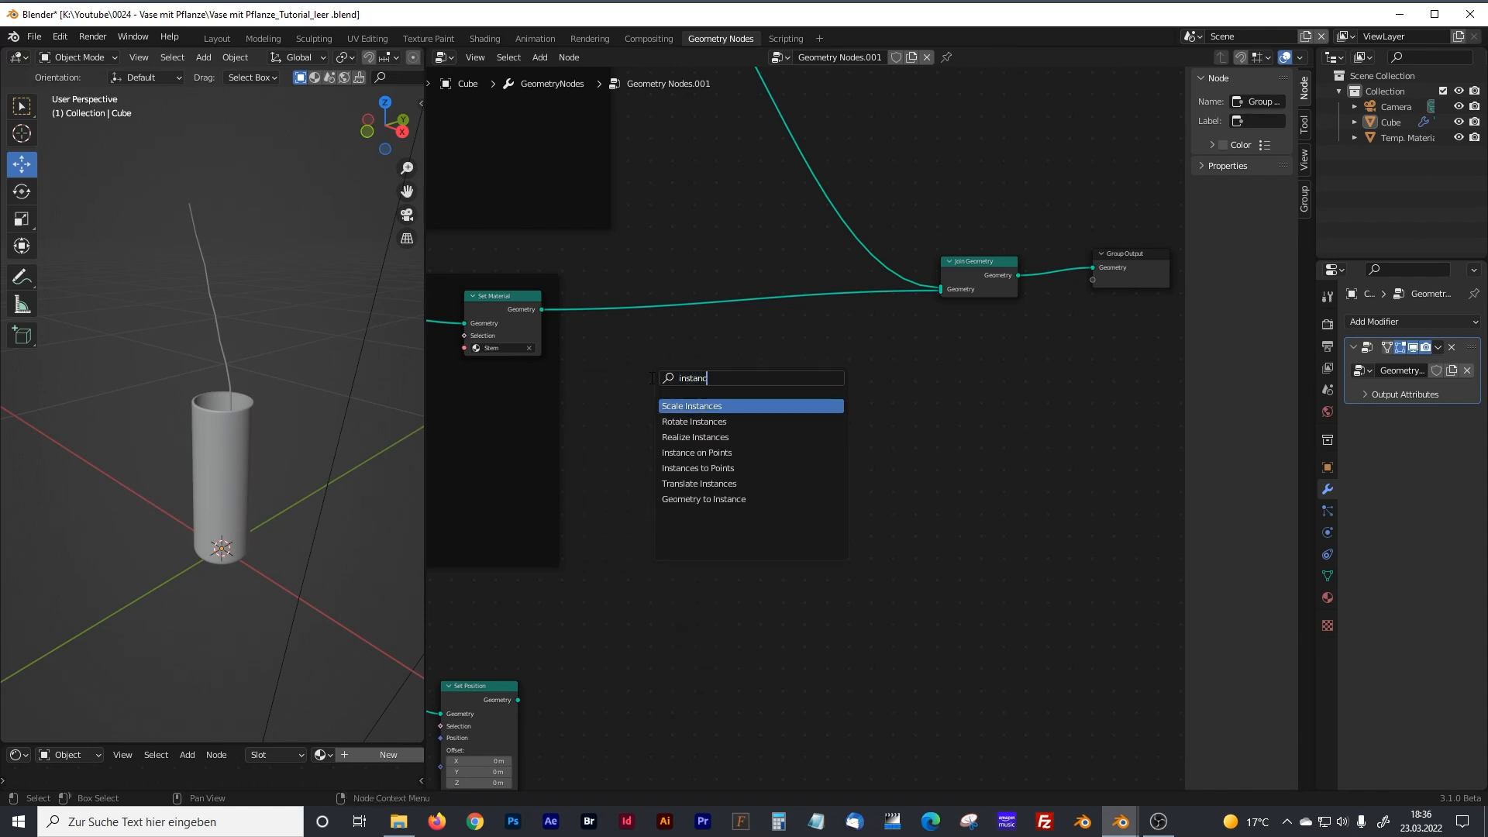
{"action": "key", "text": "Down"}
{"action": "key", "text": "Down"}
{"action": "key", "text": "Down"}
{"action": "key", "text": "Down"}
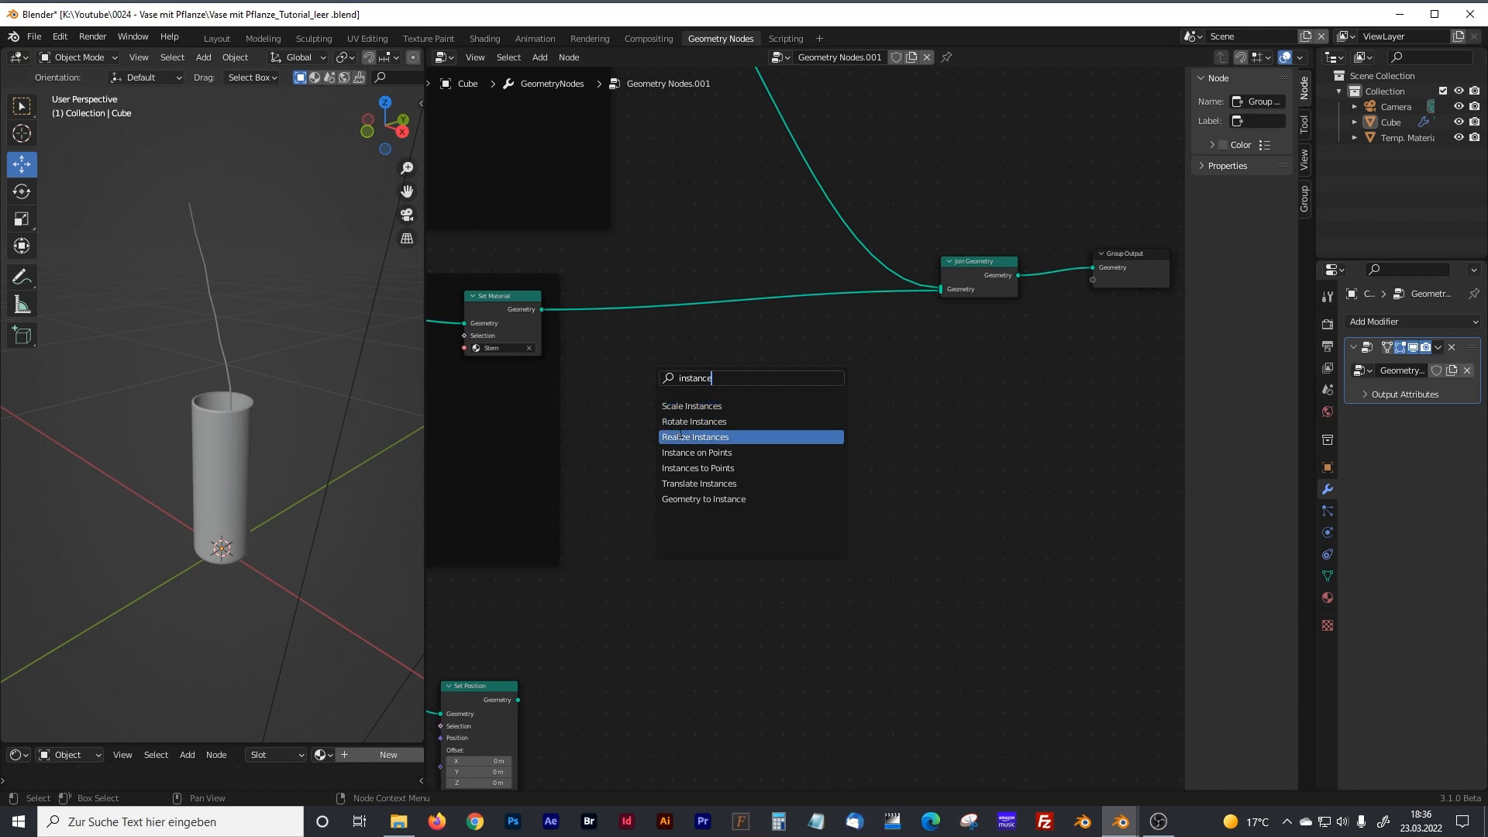
{"action": "key", "text": "Up"}
{"action": "key", "text": "Return"}
{"action": "left_click", "coordinate": [845, 343]}
Space out the Instance on Points node and the output nodes that follow it.
{"action": "middle_click_drag", "start_coordinate": [959, 410], "coordinate": [847, 447]}
{"action": "left_click_drag", "start_coordinate": [828, 260], "coordinate": [1042, 341]}
{"action": "left_click_drag", "start_coordinate": [868, 299], "coordinate": [1040, 293]}
{"action": "middle_click_drag", "start_coordinate": [851, 419], "coordinate": [978, 375]}
{"action": "left_click_drag", "start_coordinate": [840, 291], "coordinate": [945, 292]}
{"action": "middle_click_drag", "start_coordinate": [748, 504], "coordinate": [788, 439], "text": "shift"}
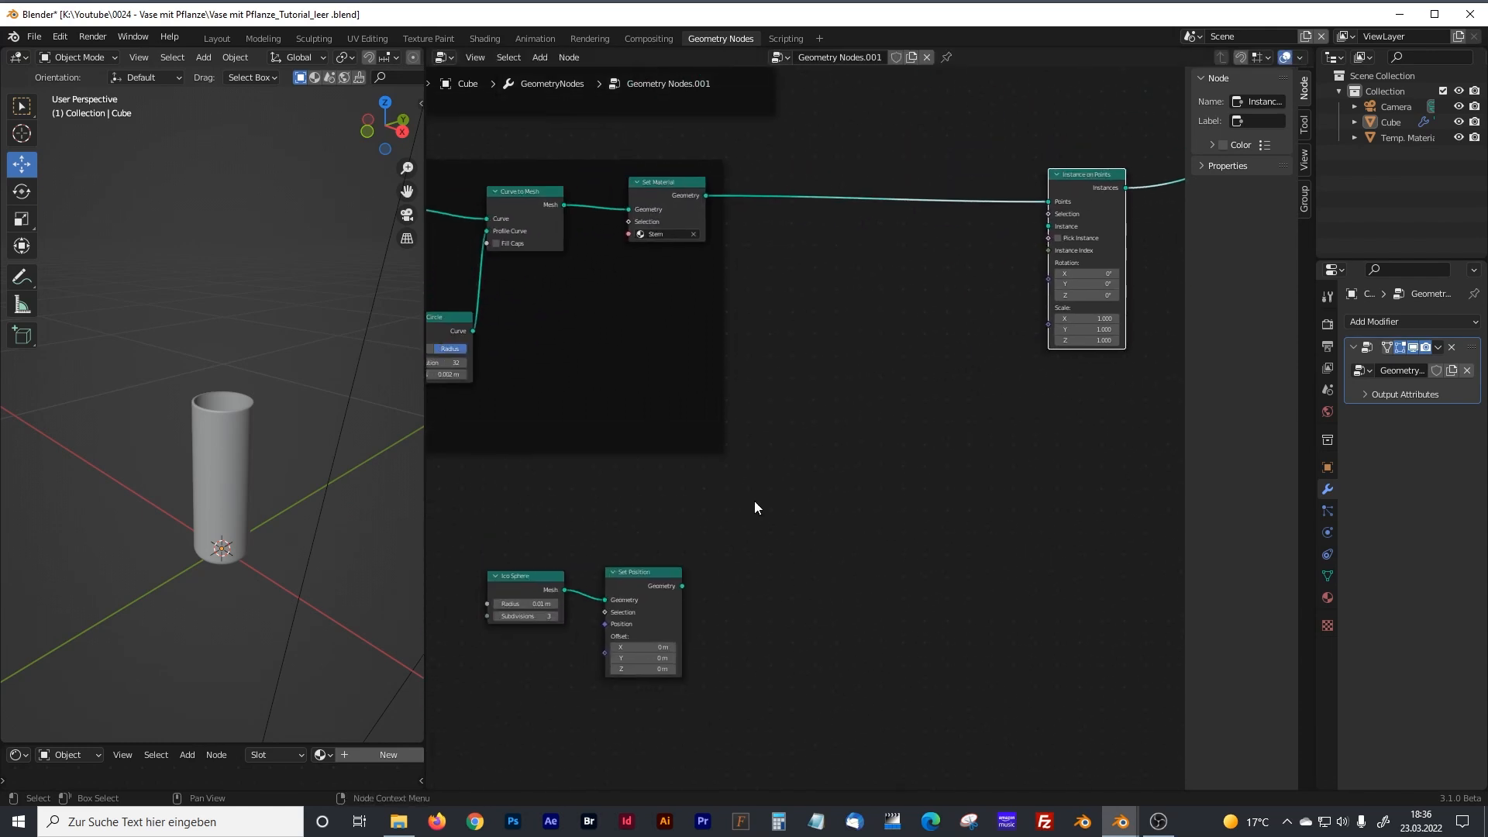
Link the sphere's Set Position output to the Instance input of Instance on Points and inspect the instances along the stem.
{"action": "left_click_drag", "start_coordinate": [538, 576], "coordinate": [537, 567]}
{"action": "left_click_drag", "start_coordinate": [682, 586], "coordinate": [1037, 229]}
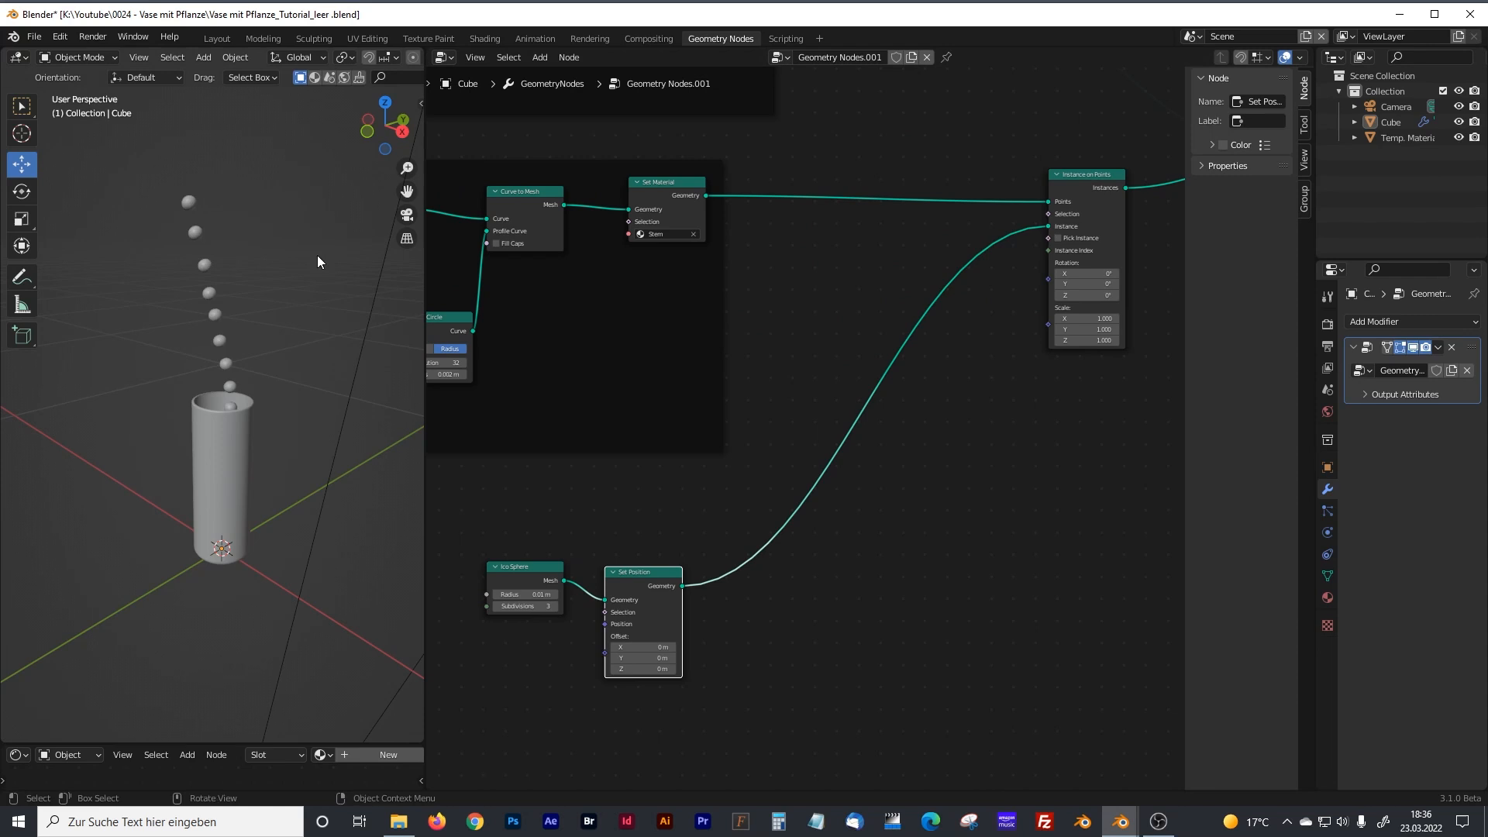
{"action": "mouse_move", "coordinate": [221, 403]}
{"action": "middle_mouse_down"}
{"action": "mouse_move", "coordinate": [339, 329]}
{"action": "mouse_move", "coordinate": [386, 385]}
{"action": "mouse_move", "coordinate": [203, 425]}
{"action": "mouse_move", "coordinate": [224, 412]}
{"action": "middle_mouse_up"}
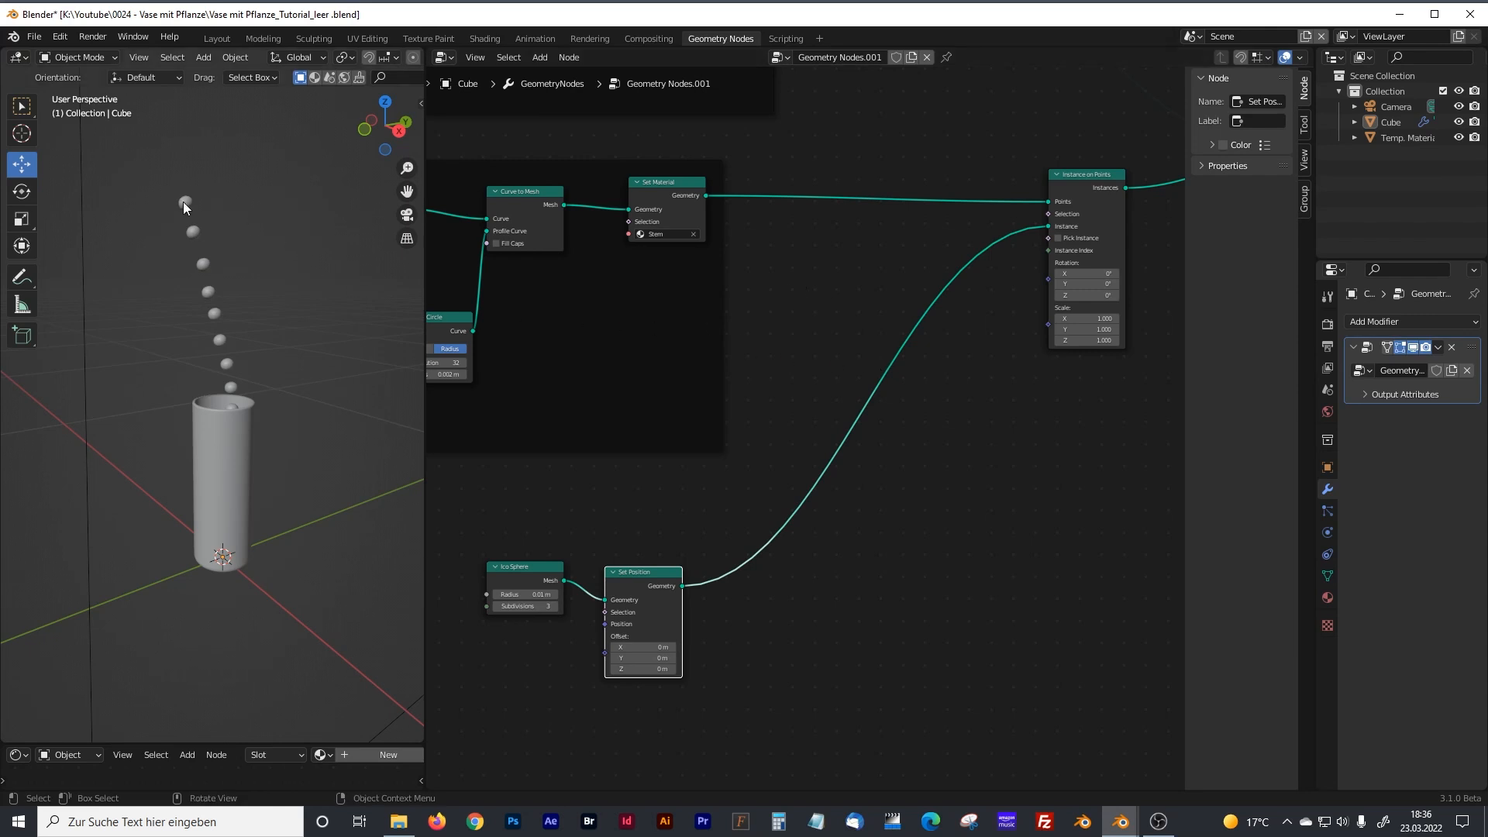
Move Curve to Mesh and Set Material lower in the Stem frame and link Set Curve Radius's Curve output to Join Geometry.
{"action": "left_click_drag", "start_coordinate": [668, 186], "coordinate": [659, 204]}
{"action": "middle_click_drag", "start_coordinate": [932, 273], "coordinate": [941, 322]}
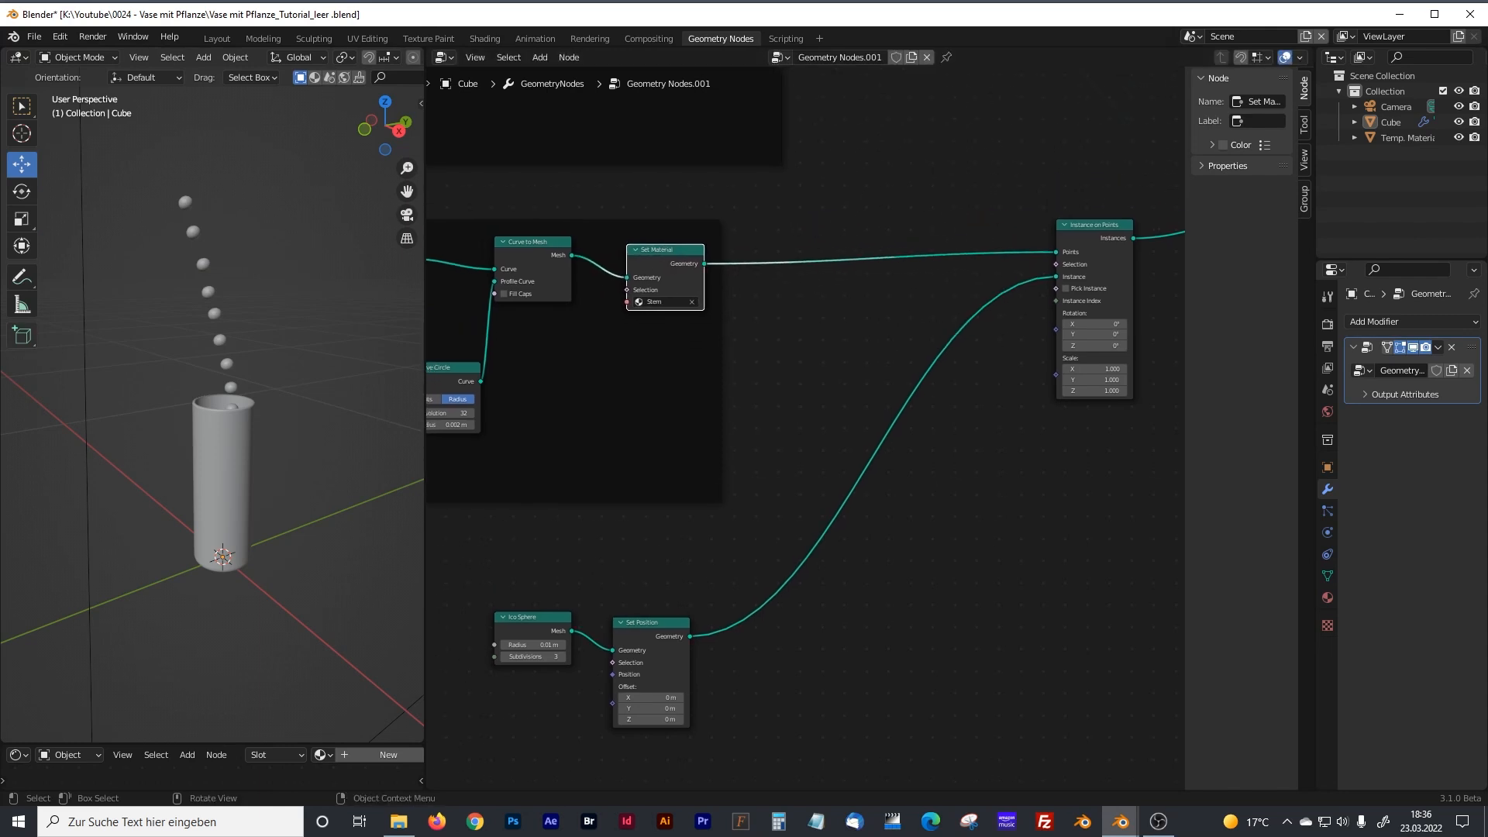
{"action": "middle_click_drag", "start_coordinate": [549, 319], "coordinate": [787, 319]}
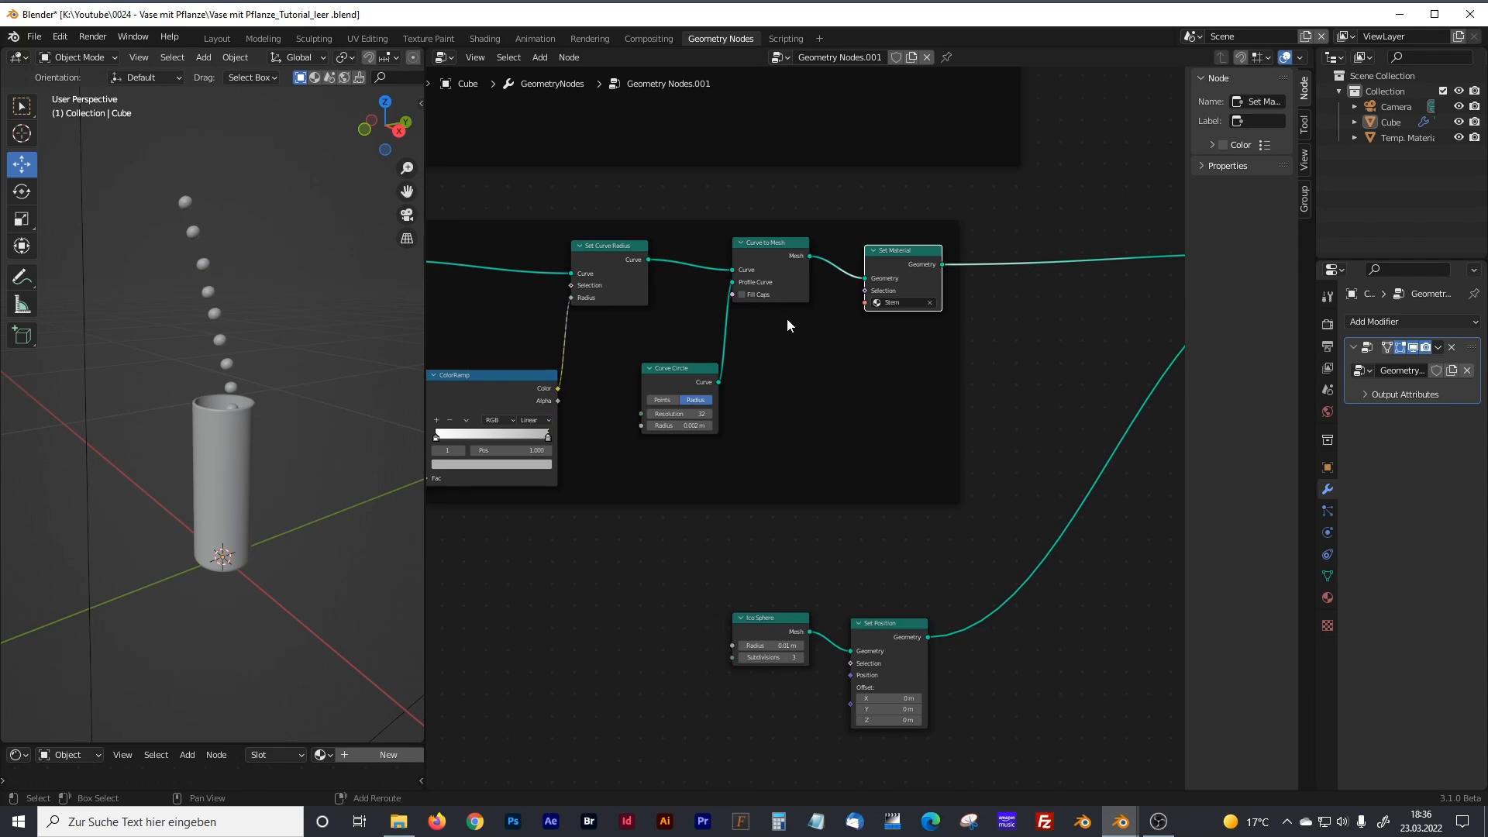
{"action": "left_click_drag", "start_coordinate": [783, 245], "coordinate": [795, 290]}
{"action": "left_click_drag", "start_coordinate": [888, 255], "coordinate": [888, 289]}
{"action": "middle_click_drag", "start_coordinate": [892, 261], "coordinate": [721, 340]}
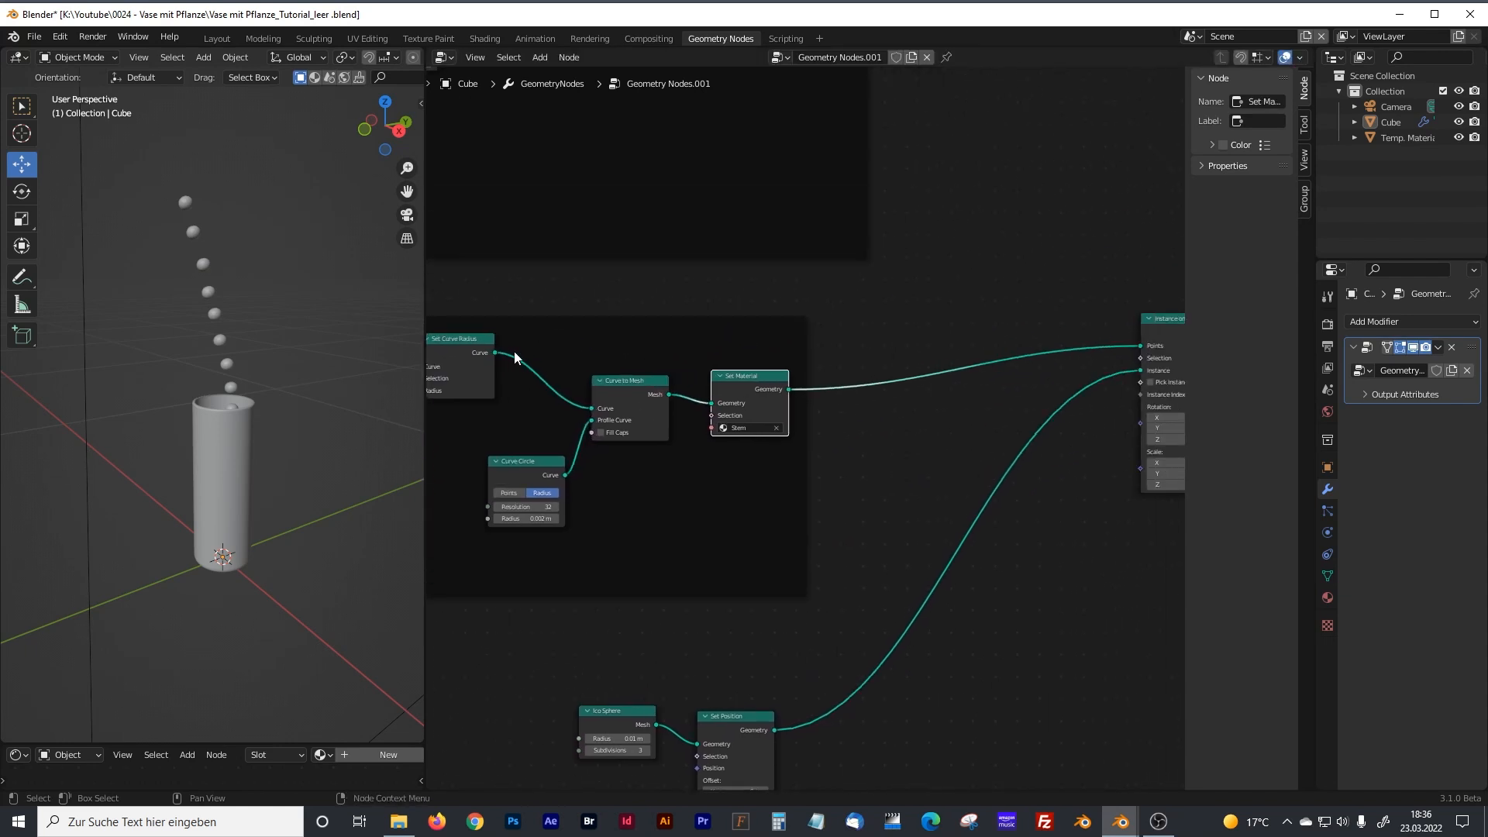
{"action": "left_click_drag", "start_coordinate": [494, 353], "coordinate": [1050, 296]}
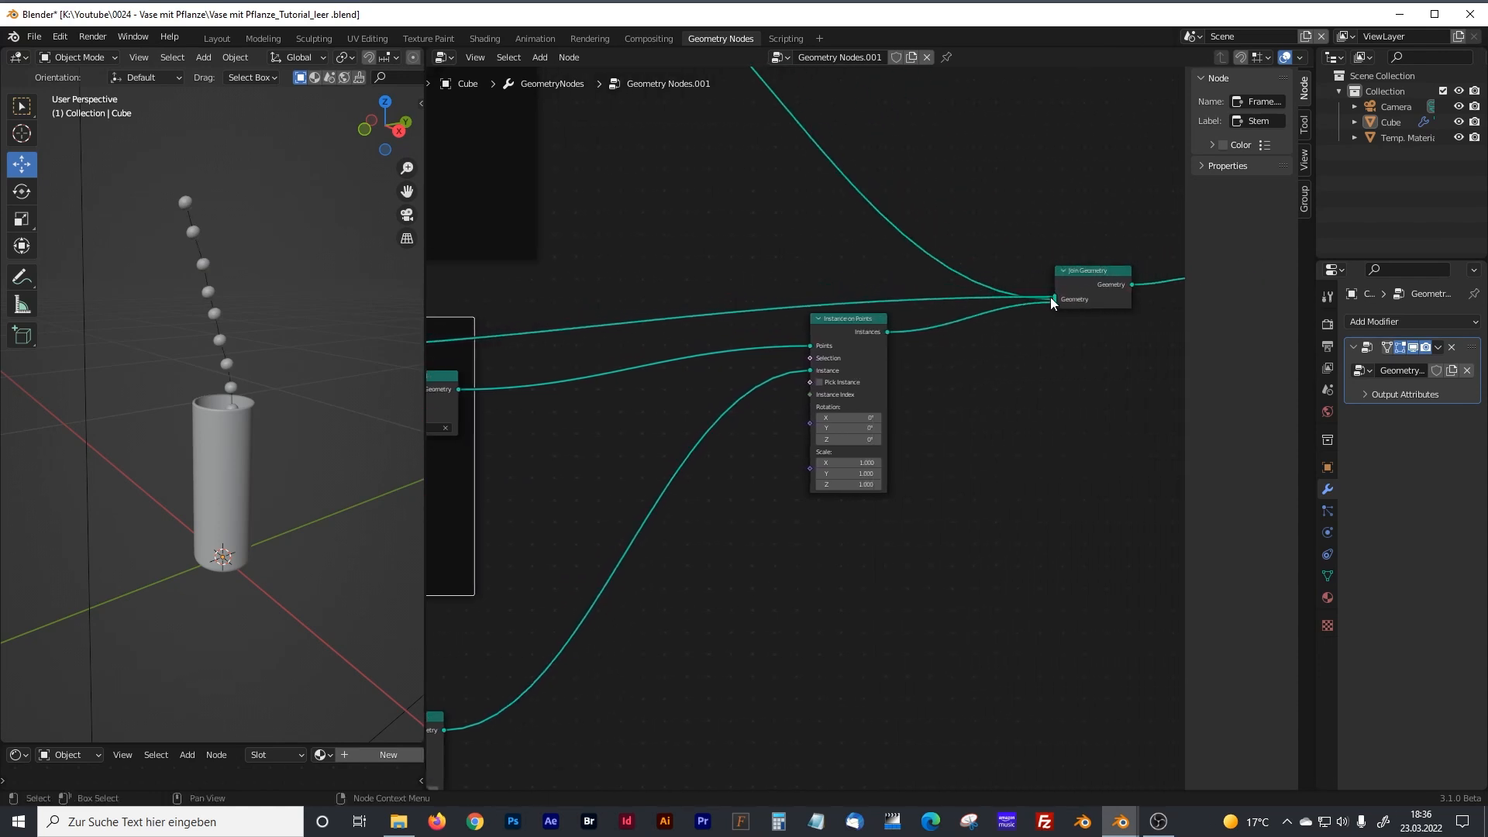
Replace Join Geometry's link from Set Curve Radius with one from Curve to Mesh's Mesh output, lowering Set Material to make room.
{"action": "scroll", "coordinate": [228, 292], "scroll_direction": "up", "scroll_amount": 4}
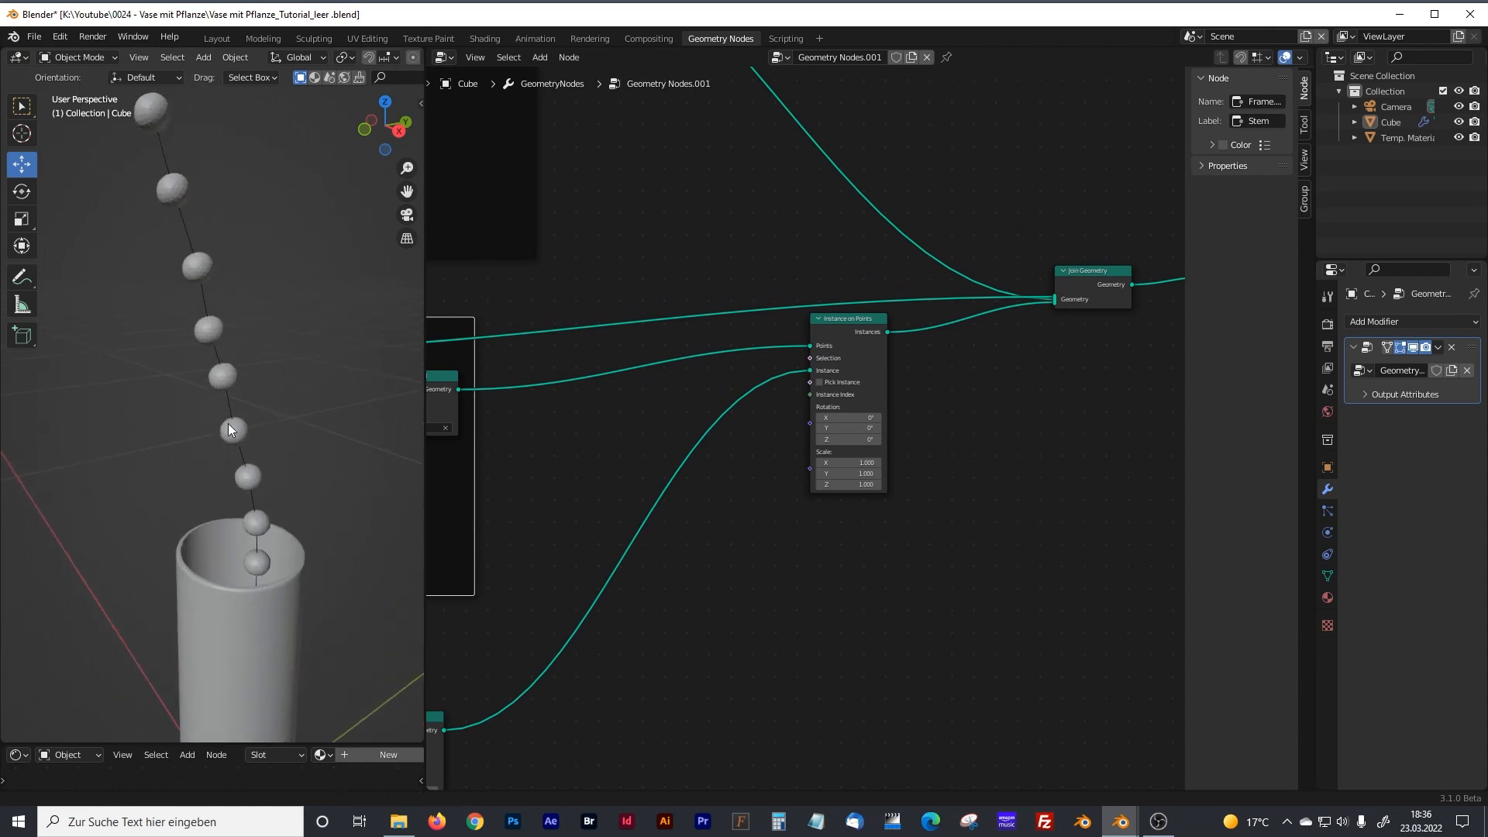
{"action": "left_click_drag", "start_coordinate": [429, 311], "coordinate": [136, 308]}
{"action": "middle_click_drag", "start_coordinate": [468, 294], "coordinate": [484, 284]}
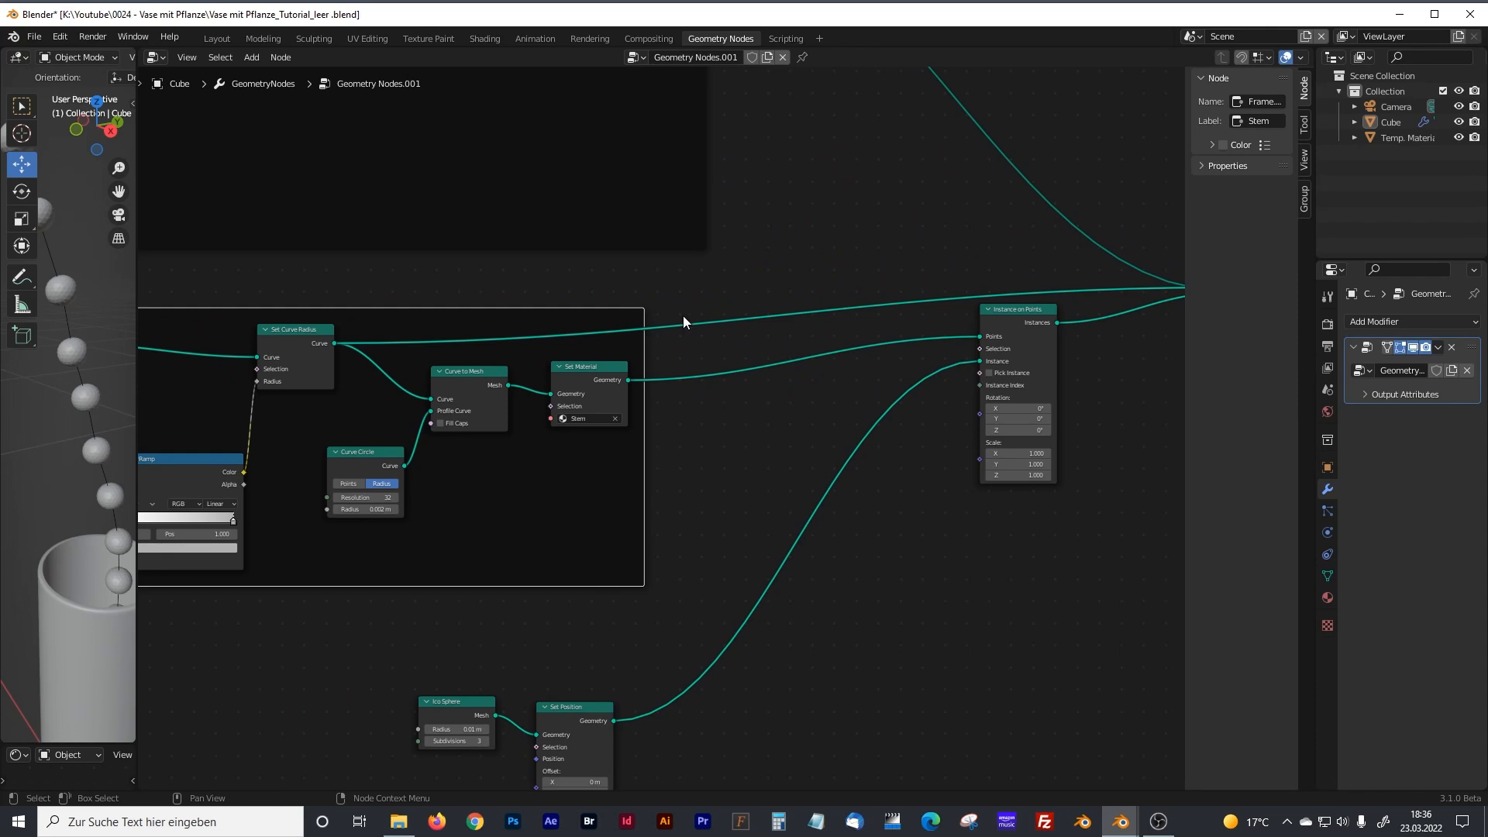
{"action": "right_click_drag", "start_coordinate": [683, 318], "coordinate": [679, 358], "text": "ctrl"}
{"action": "left_click_drag", "start_coordinate": [594, 369], "coordinate": [591, 410]}
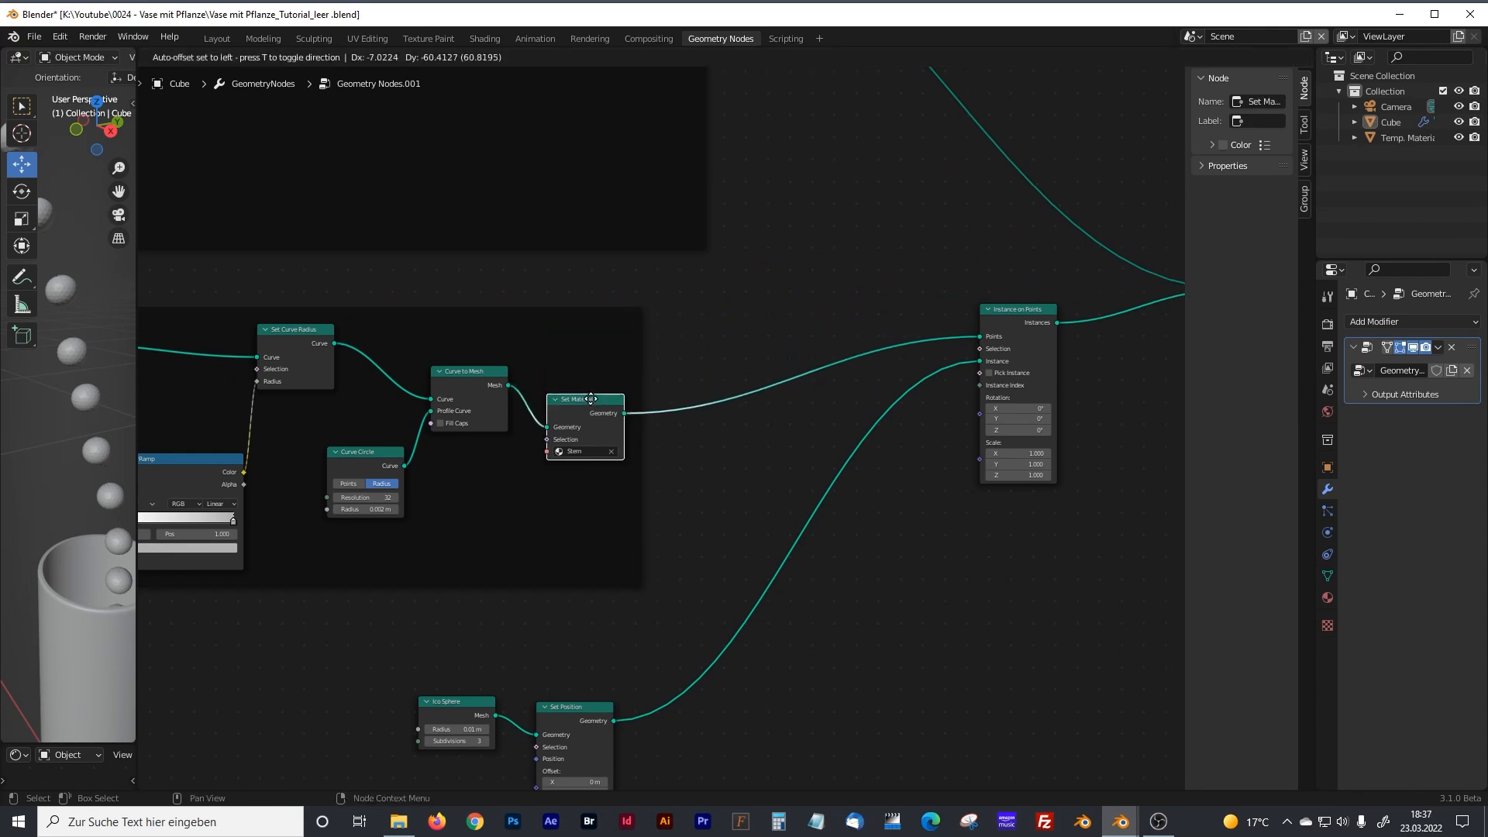
{"action": "left_click_drag", "start_coordinate": [508, 385], "coordinate": [983, 292]}
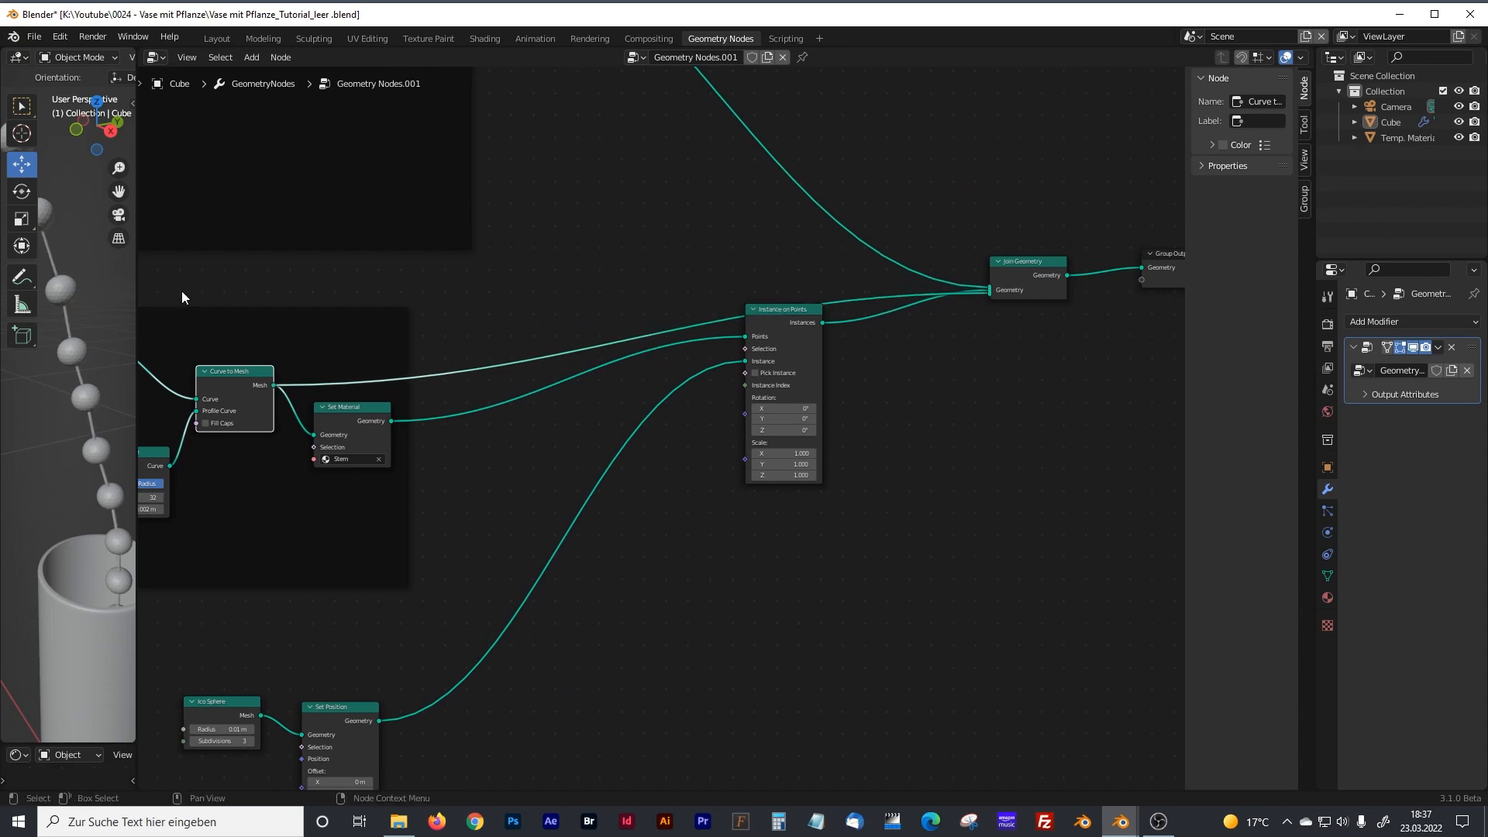
{"action": "left_click_drag", "start_coordinate": [137, 295], "coordinate": [542, 295]}
{"action": "middle_click_drag", "start_coordinate": [480, 291], "coordinate": [308, 290]}
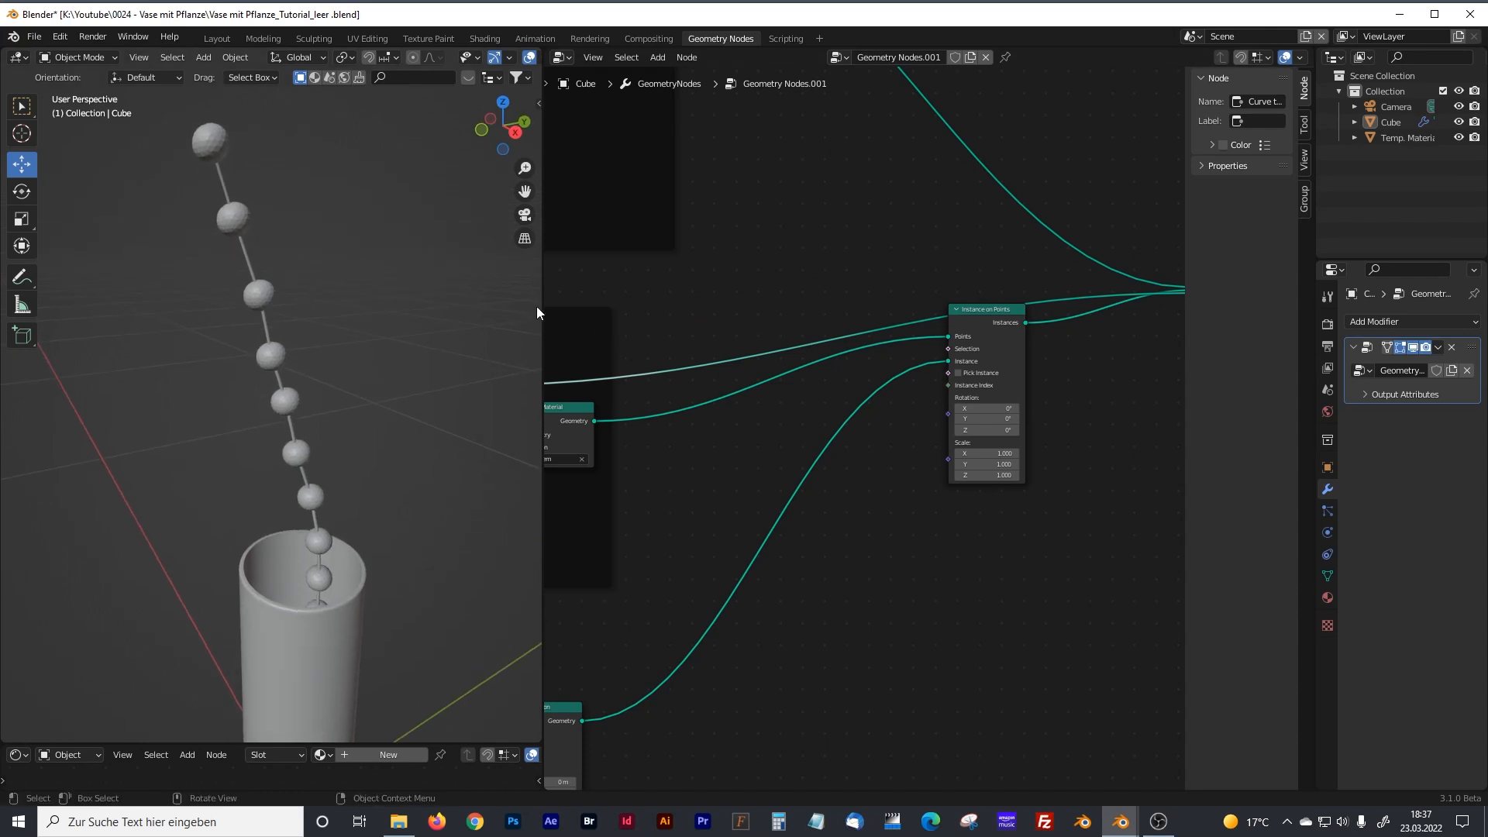
{"action": "left_click_drag", "start_coordinate": [541, 313], "coordinate": [453, 332]}
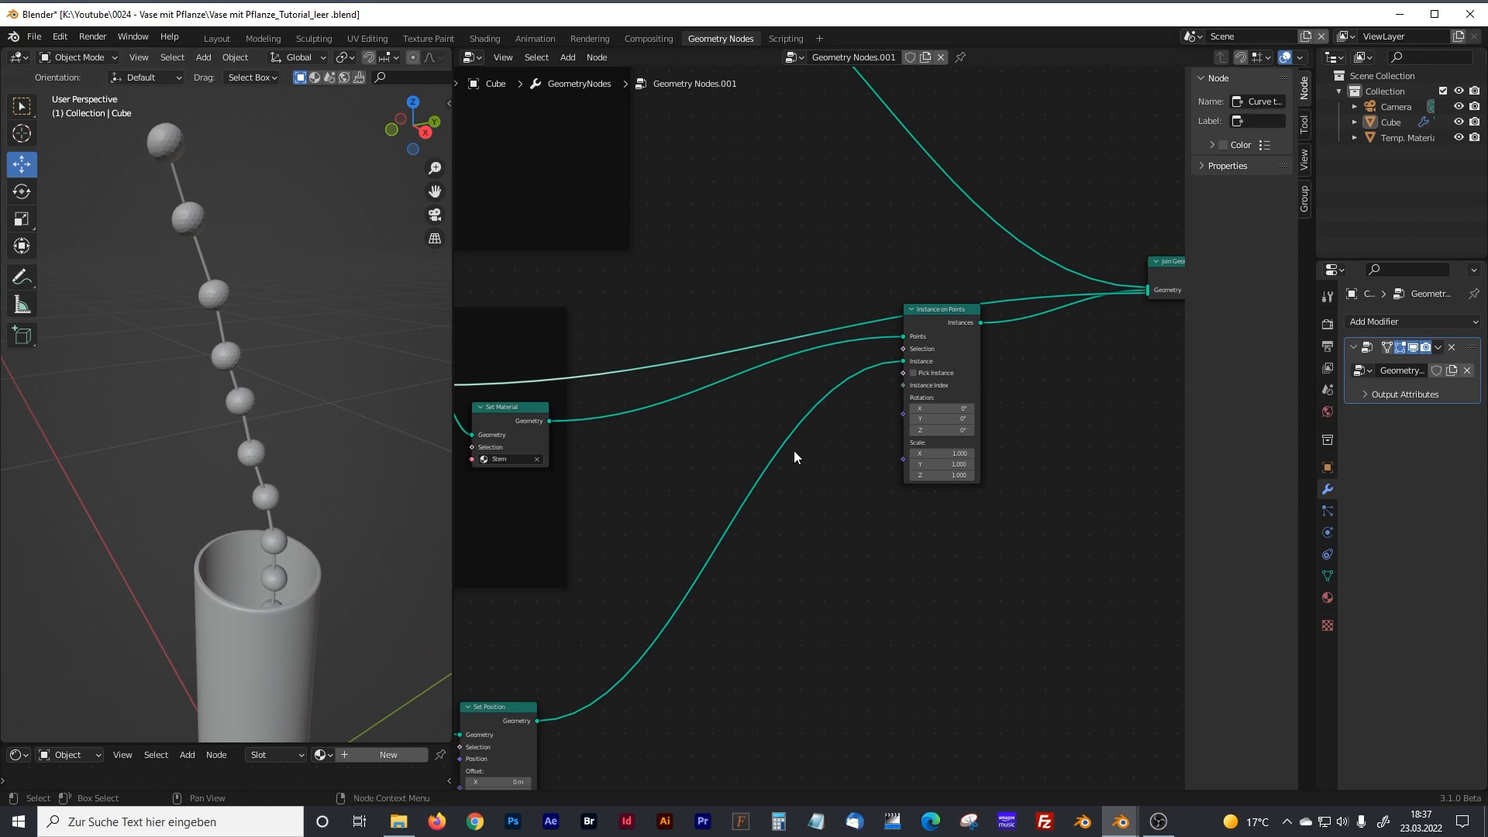
Add an Endpoint Selection node and link its Selection output to the Selection input of Instance on Points.
{"action": "left_click_drag", "start_coordinate": [920, 313], "coordinate": [964, 351]}
{"action": "key", "text": "shift+a"}
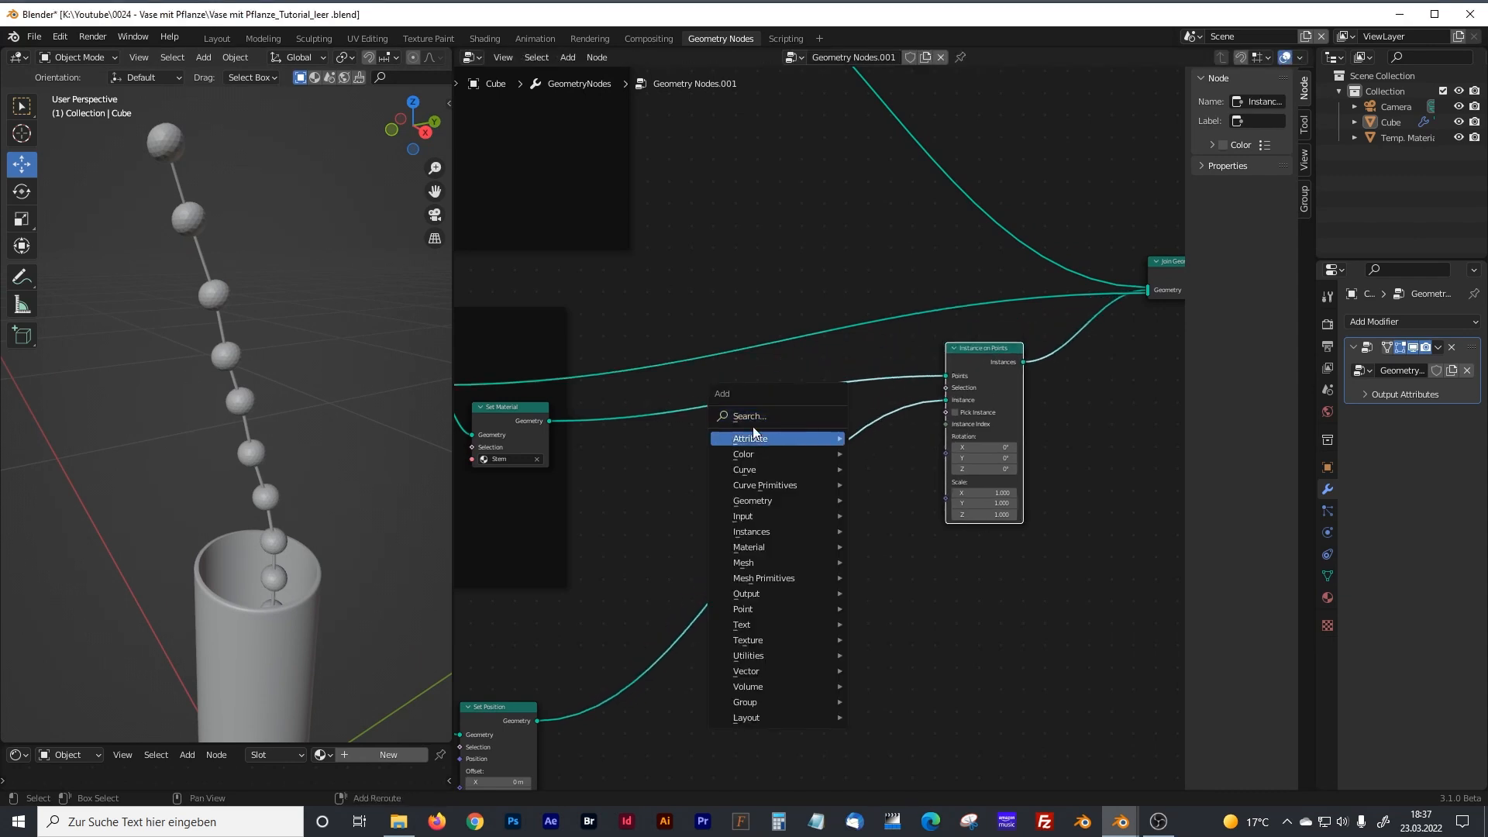
{"action": "type", "text": "end"}
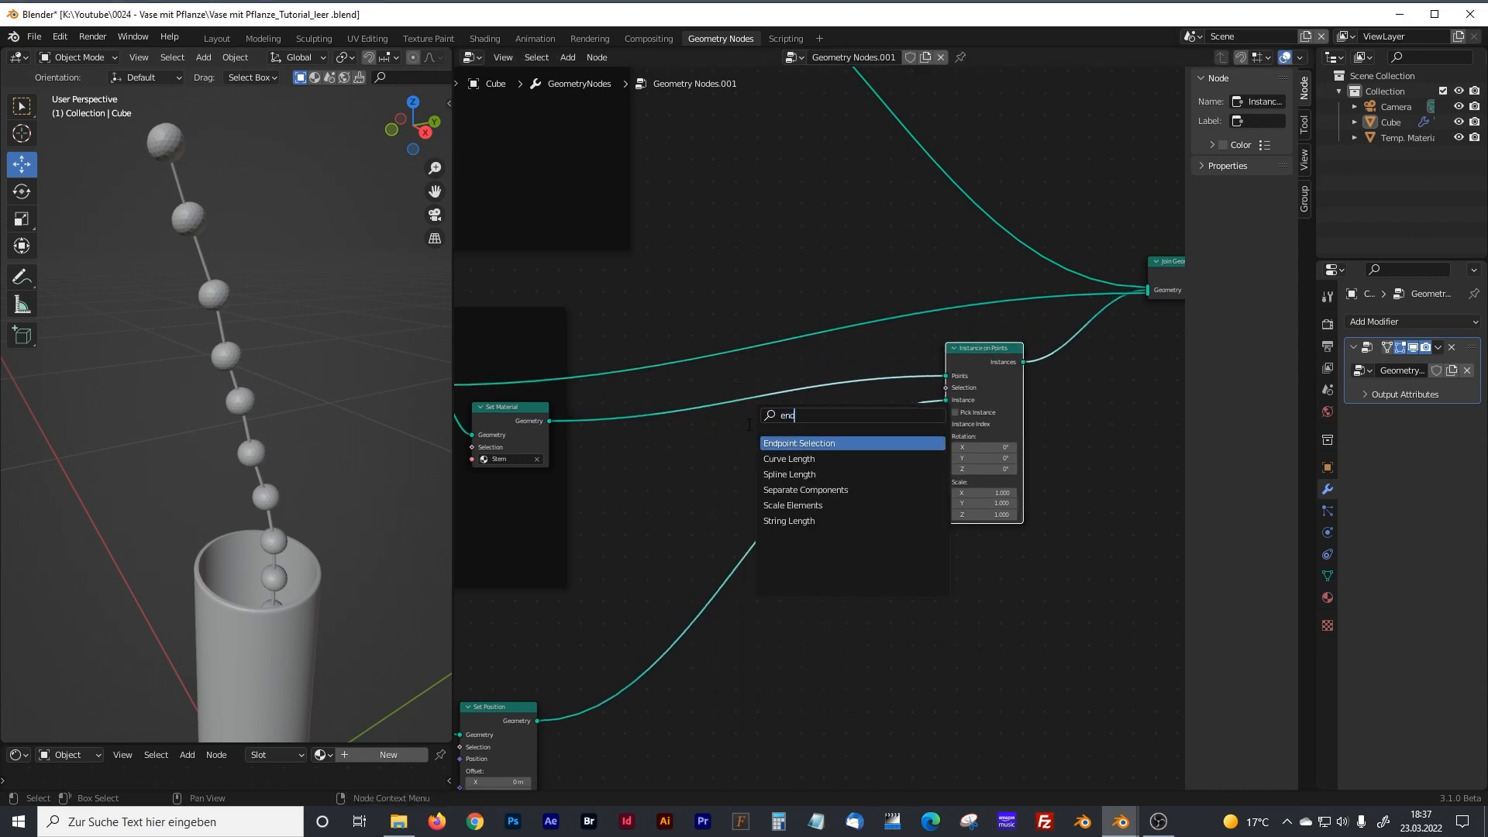
{"action": "left_click", "coordinate": [795, 442]}
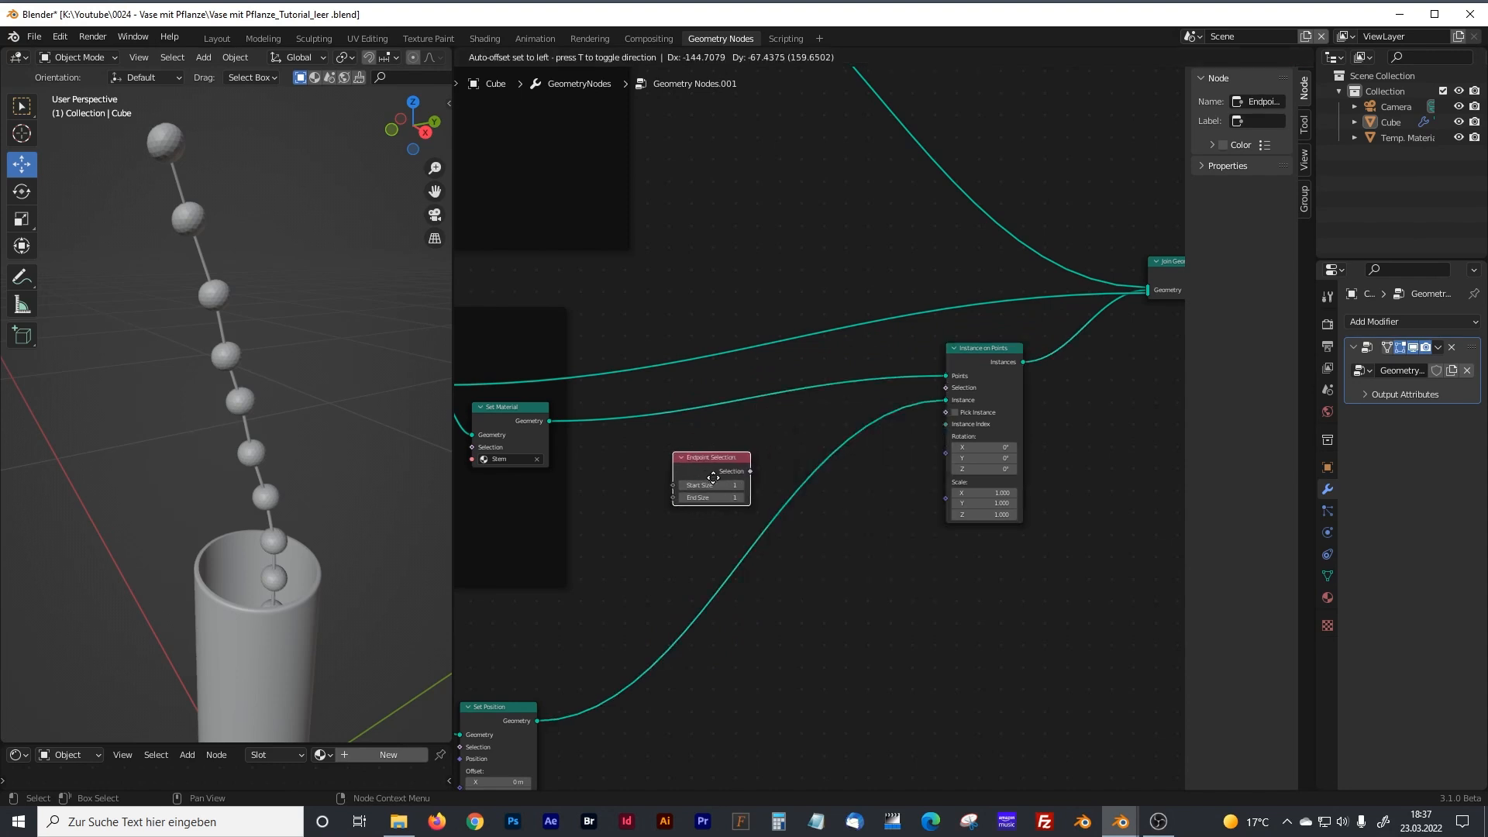
{"action": "left_click", "coordinate": [748, 473]}
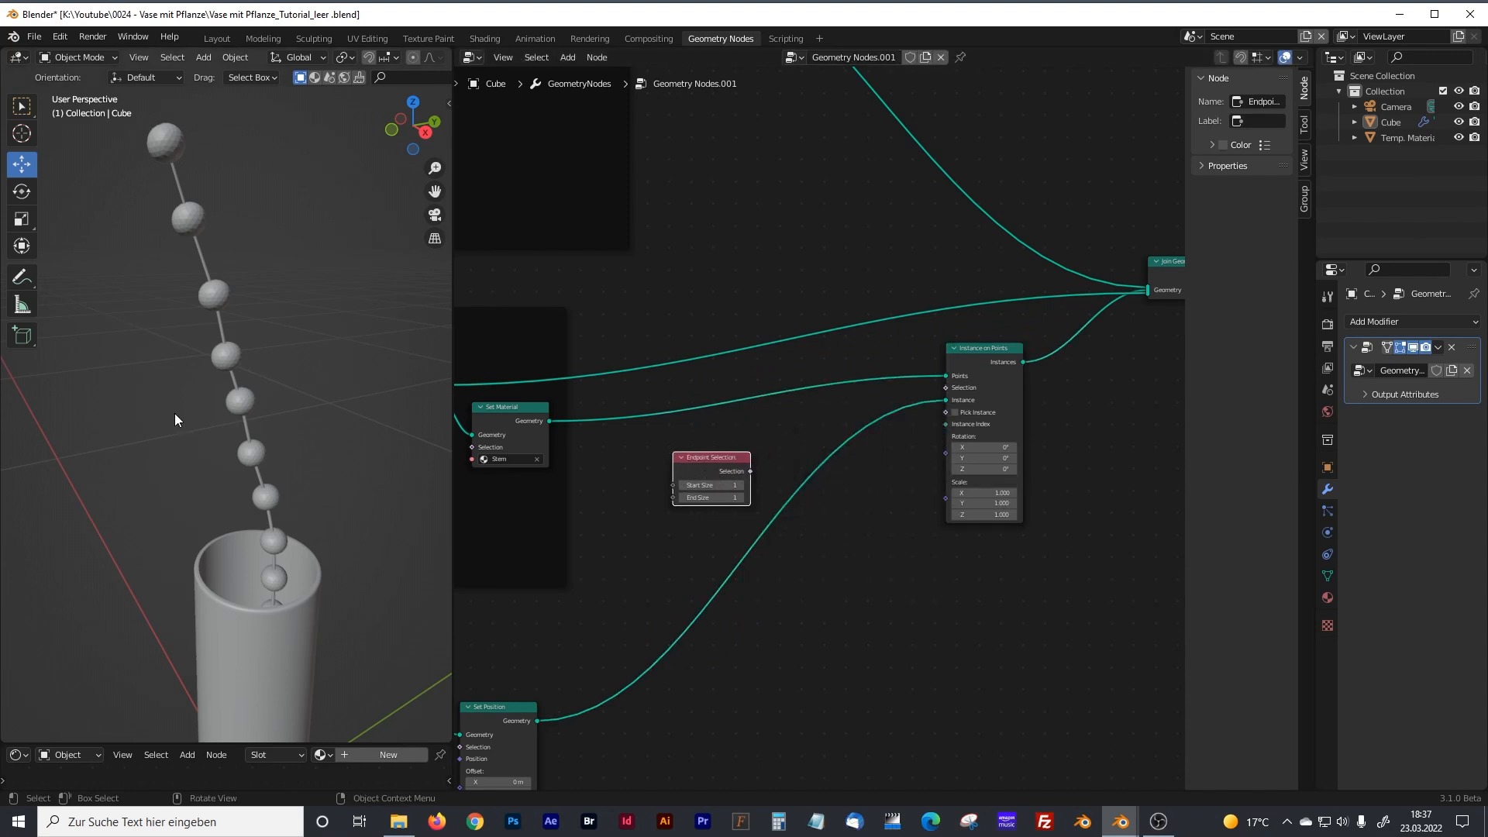
{"action": "scroll", "coordinate": [788, 420], "scroll_direction": "up", "scroll_amount": 1}
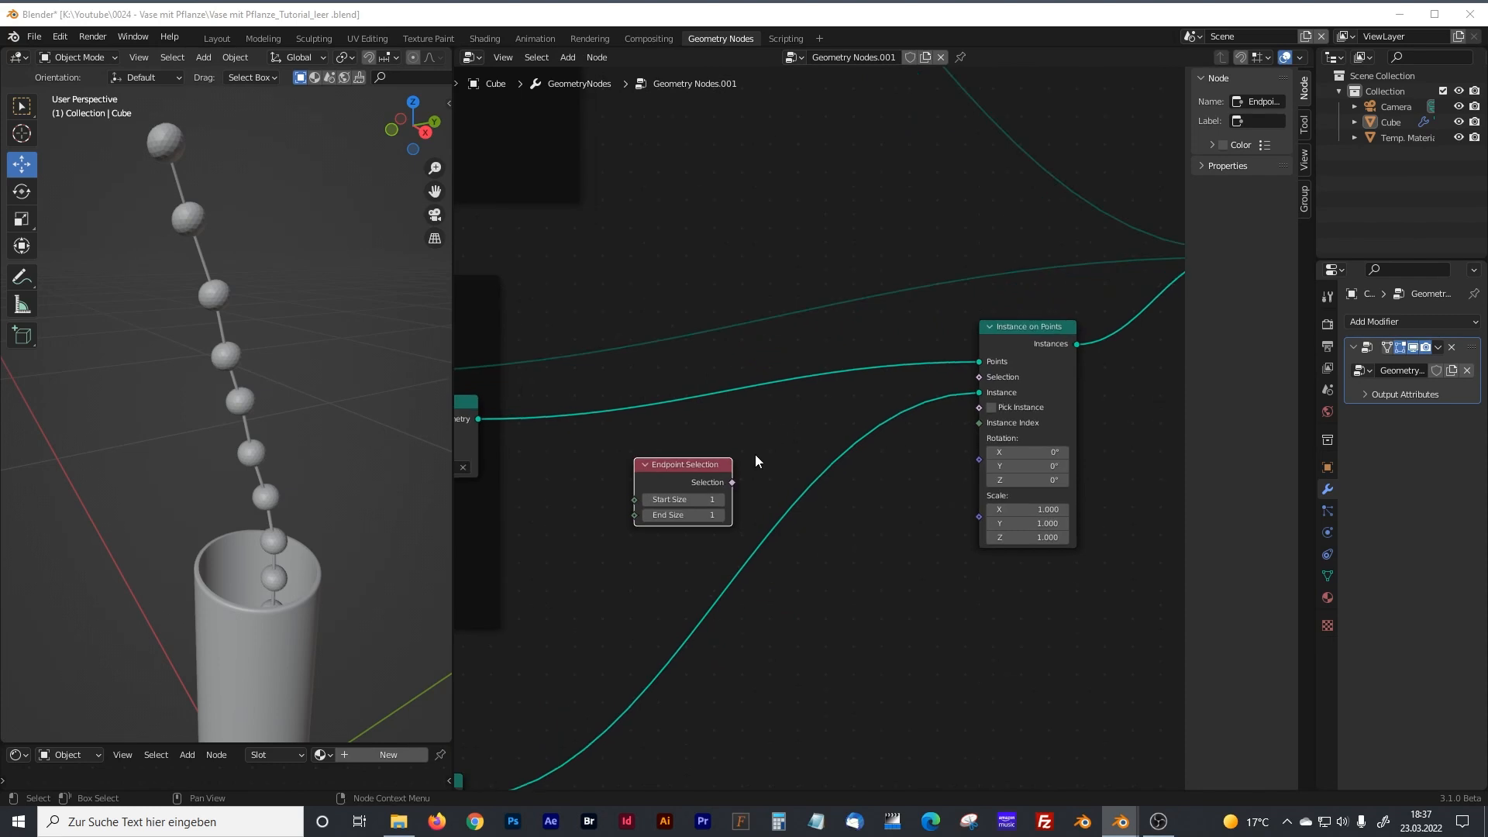
{"action": "left_click_drag", "start_coordinate": [730, 482], "coordinate": [975, 378]}
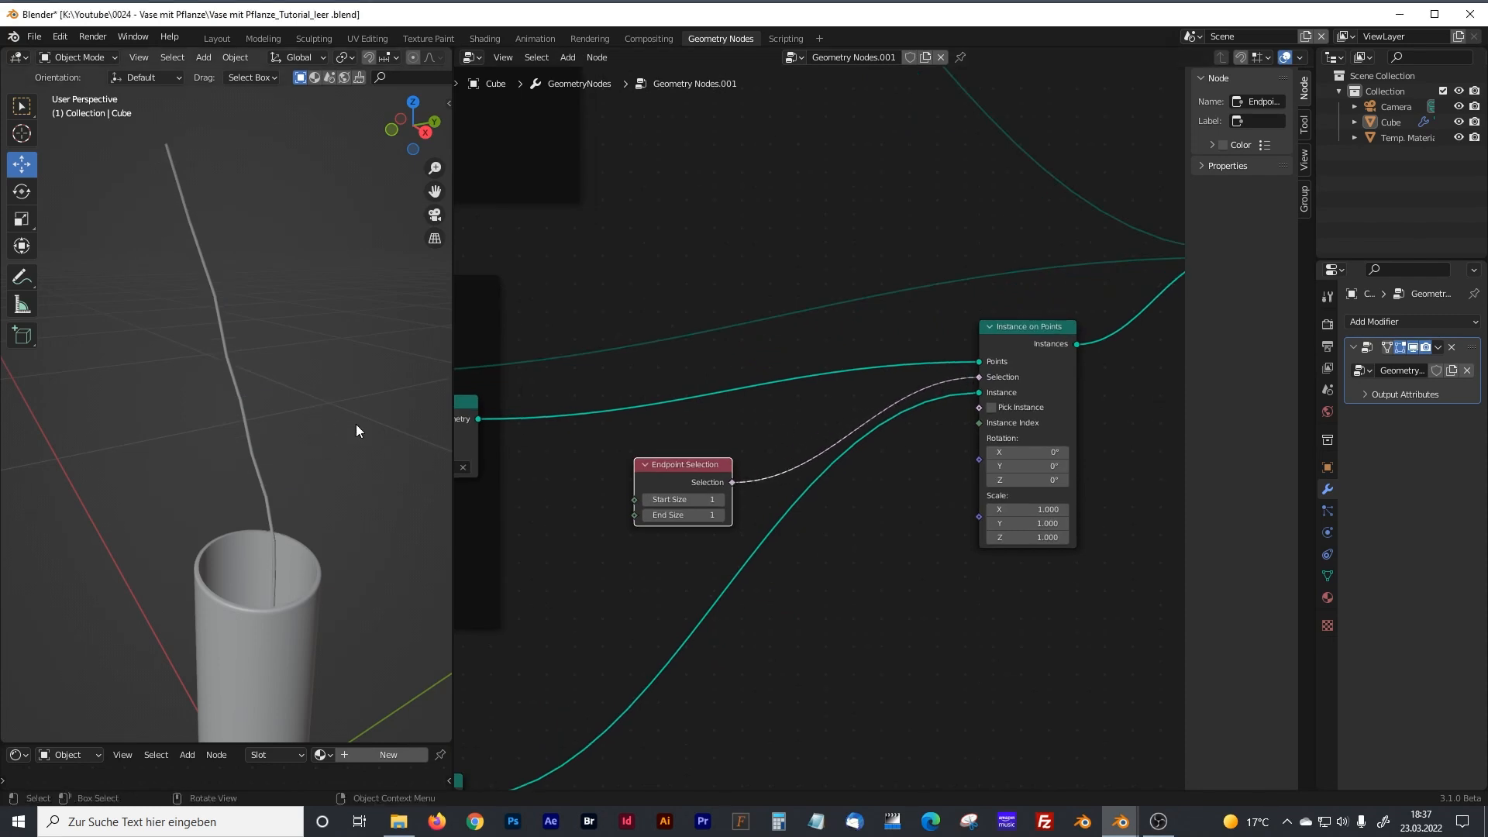
Show the vase and stem in an enlarged front orthographic view with wireframe shading.
{"action": "left_click_drag", "start_coordinate": [455, 214], "coordinate": [586, 217]}
{"action": "key", "text": "KP_1"}
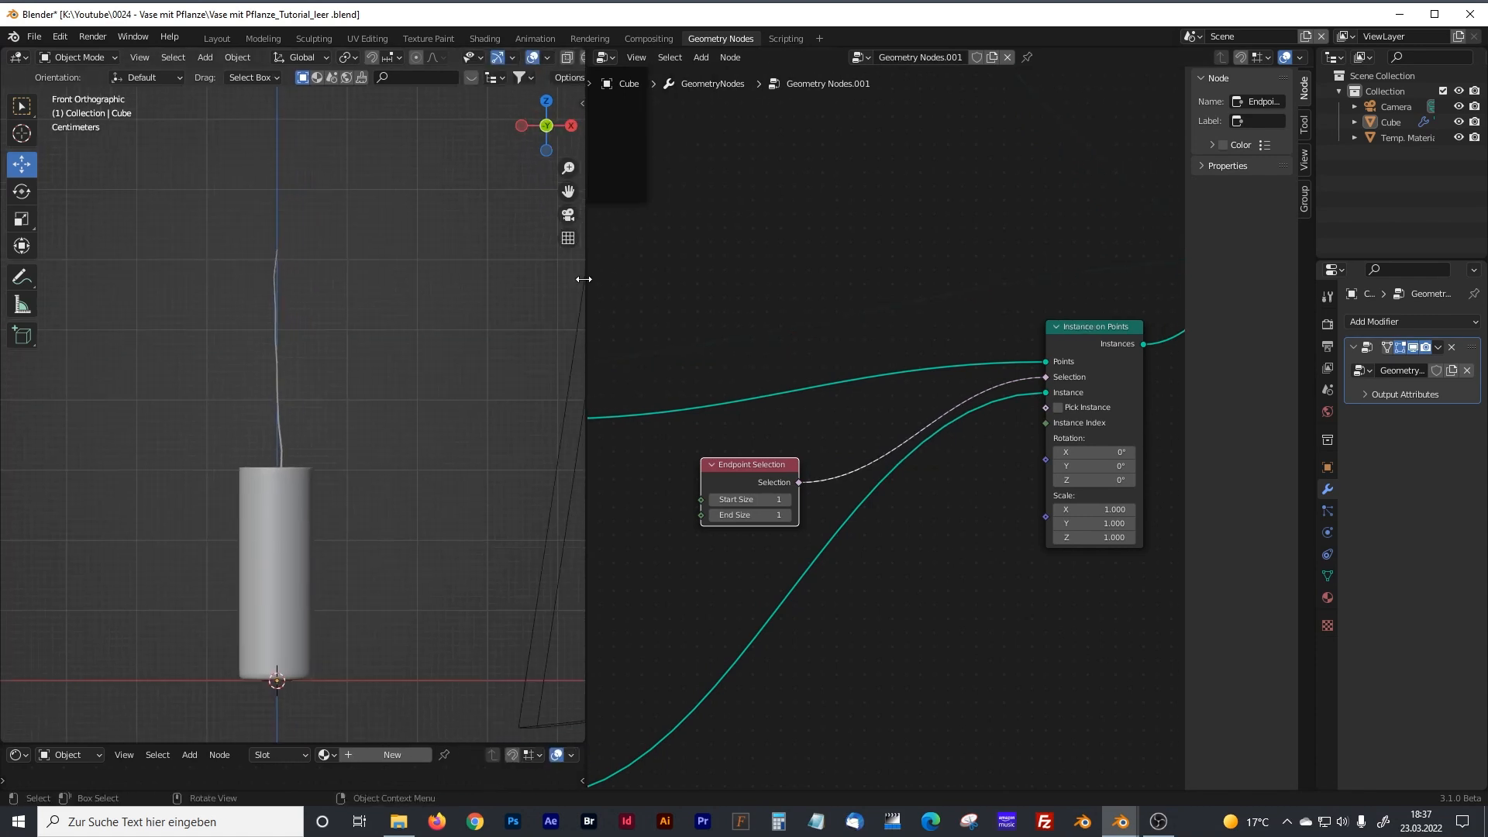
{"action": "left_click_drag", "start_coordinate": [584, 279], "coordinate": [687, 256]}
{"action": "left_click", "coordinate": [615, 57]}
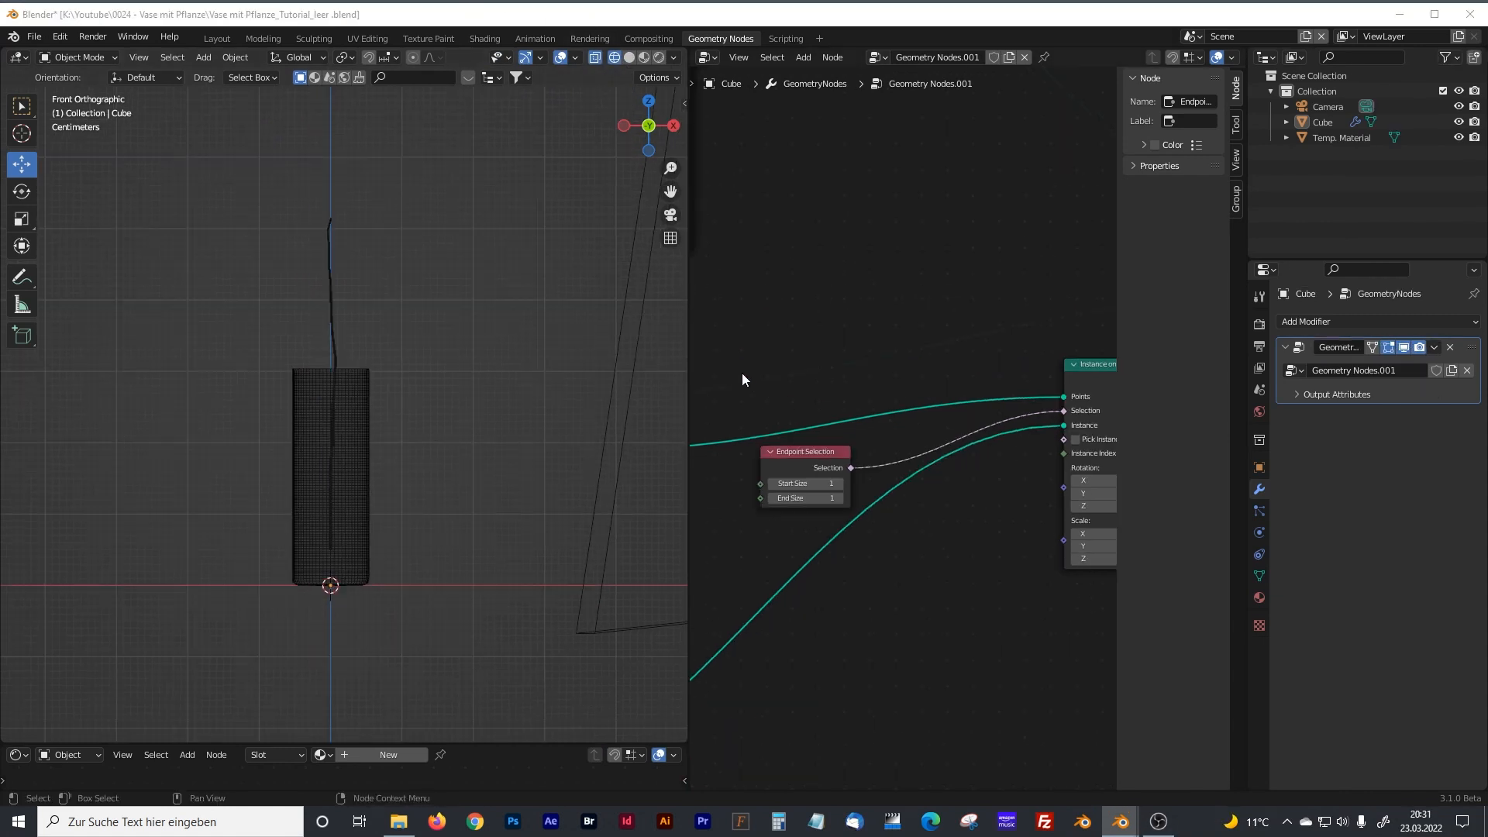
Link Set Curve Radius's Curve output to the Points input of Instance on Points in place of Set Material's output.
{"action": "left_click_drag", "start_coordinate": [688, 363], "coordinate": [334, 341]}
{"action": "middle_click_drag", "start_coordinate": [519, 375], "coordinate": [717, 330]}
{"action": "key", "text": "KP_Decimal"}
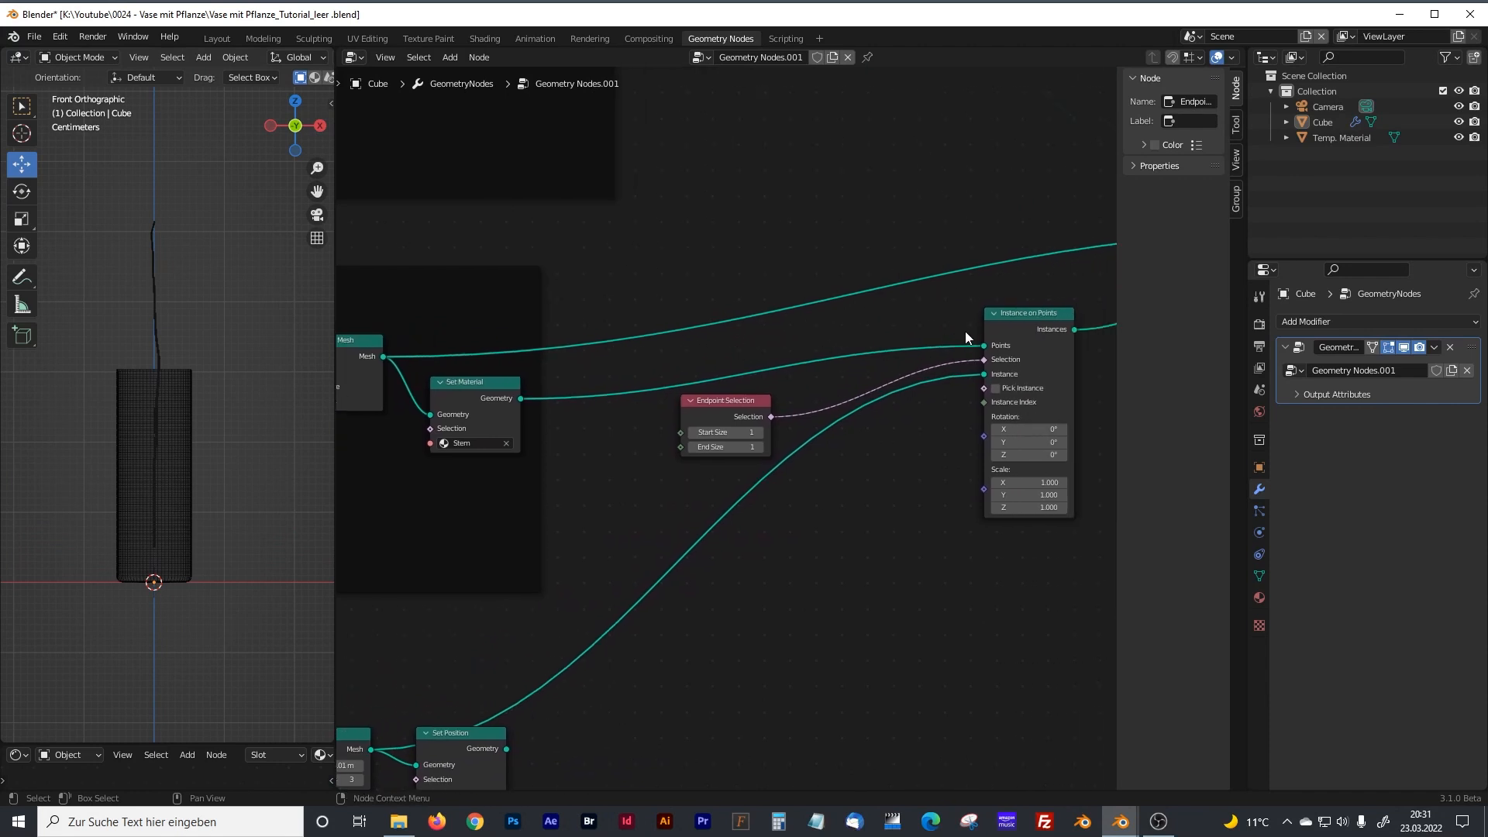
{"action": "middle_click_drag", "start_coordinate": [508, 386], "coordinate": [620, 374]}
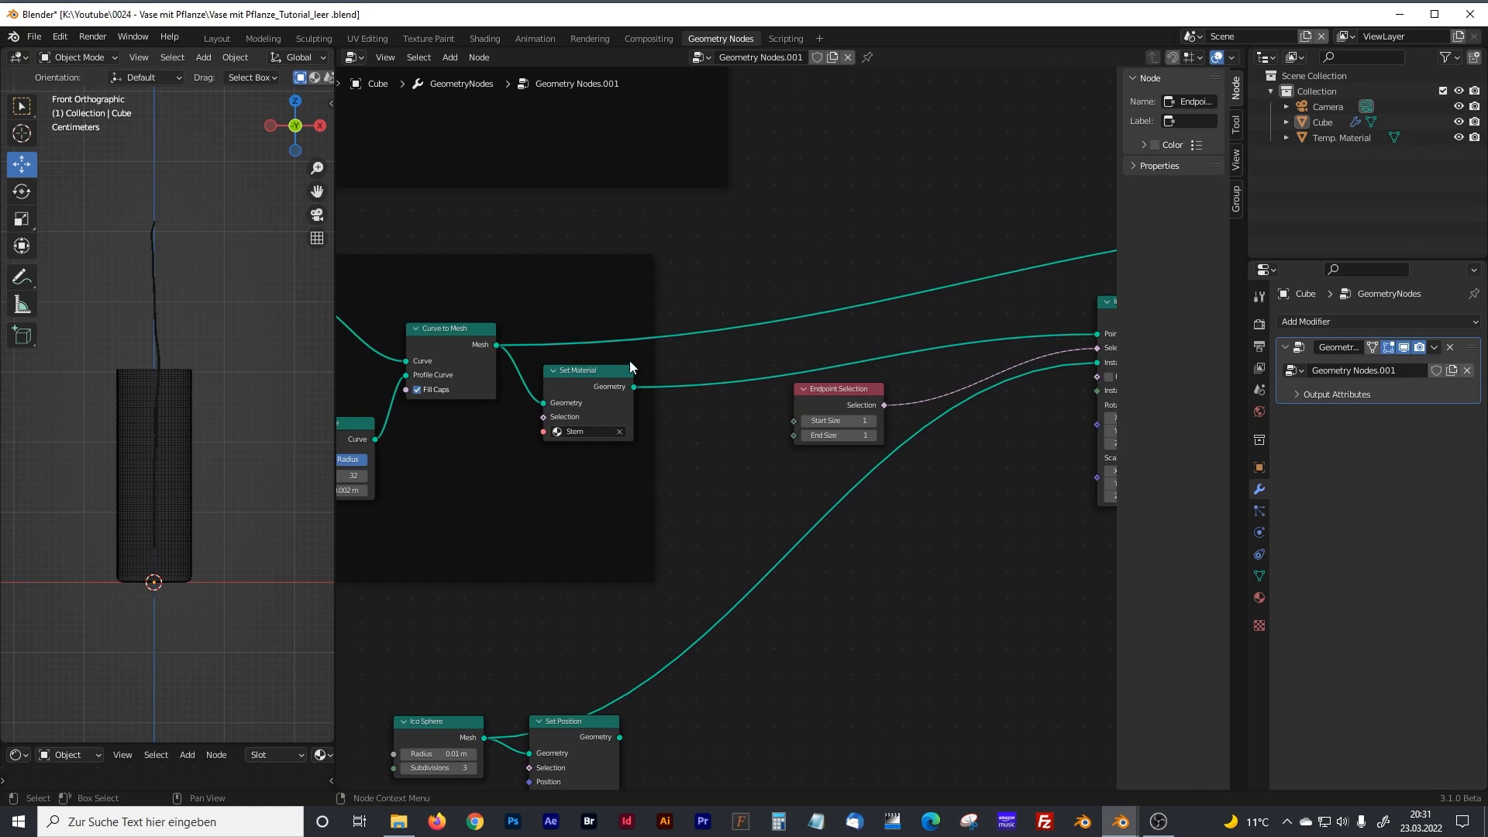
{"action": "middle_click_drag", "start_coordinate": [558, 235], "coordinate": [709, 244]}
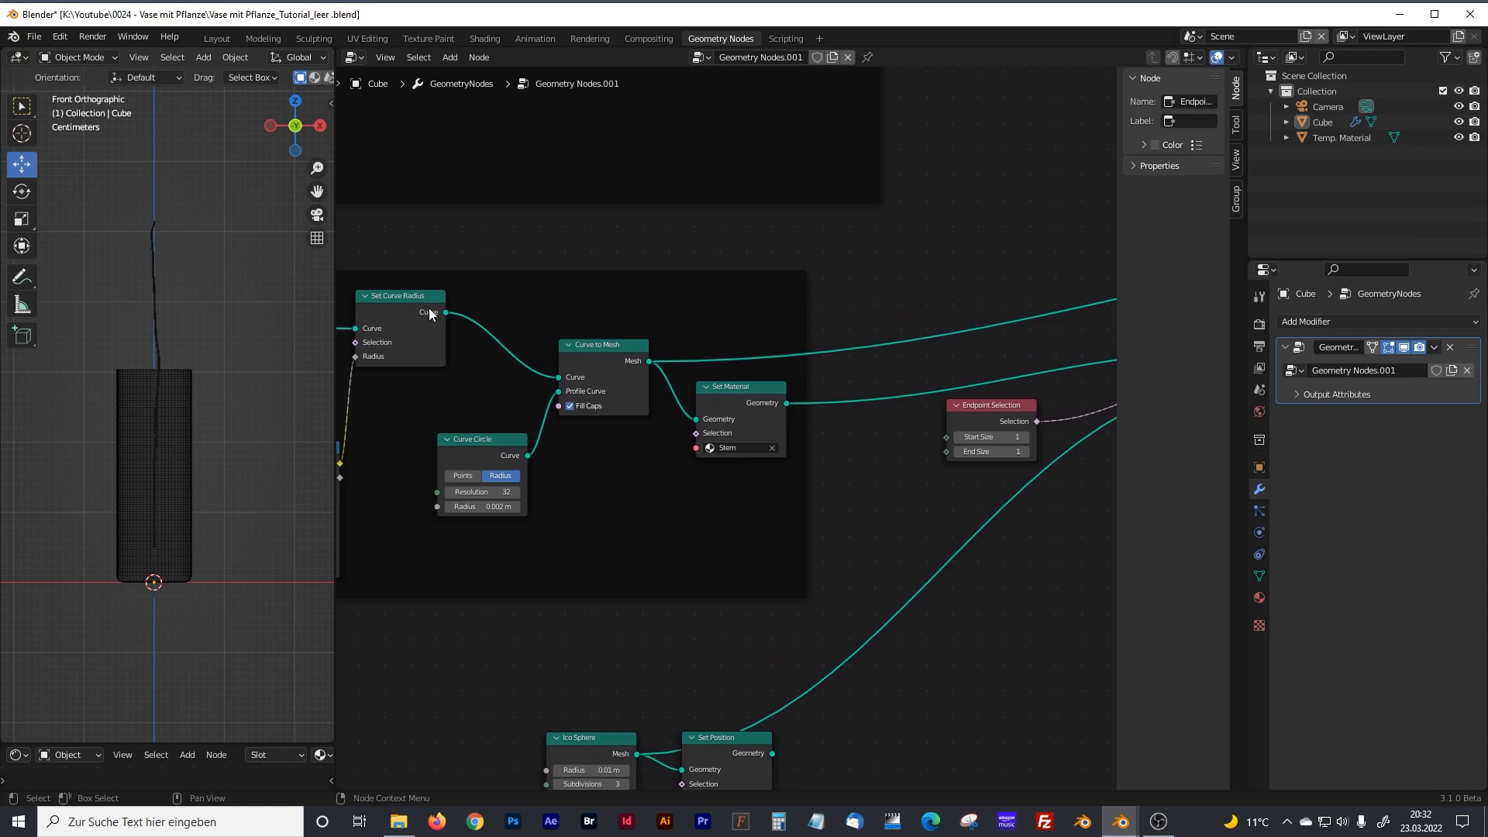
{"action": "left_click_drag", "start_coordinate": [446, 312], "coordinate": [931, 346]}
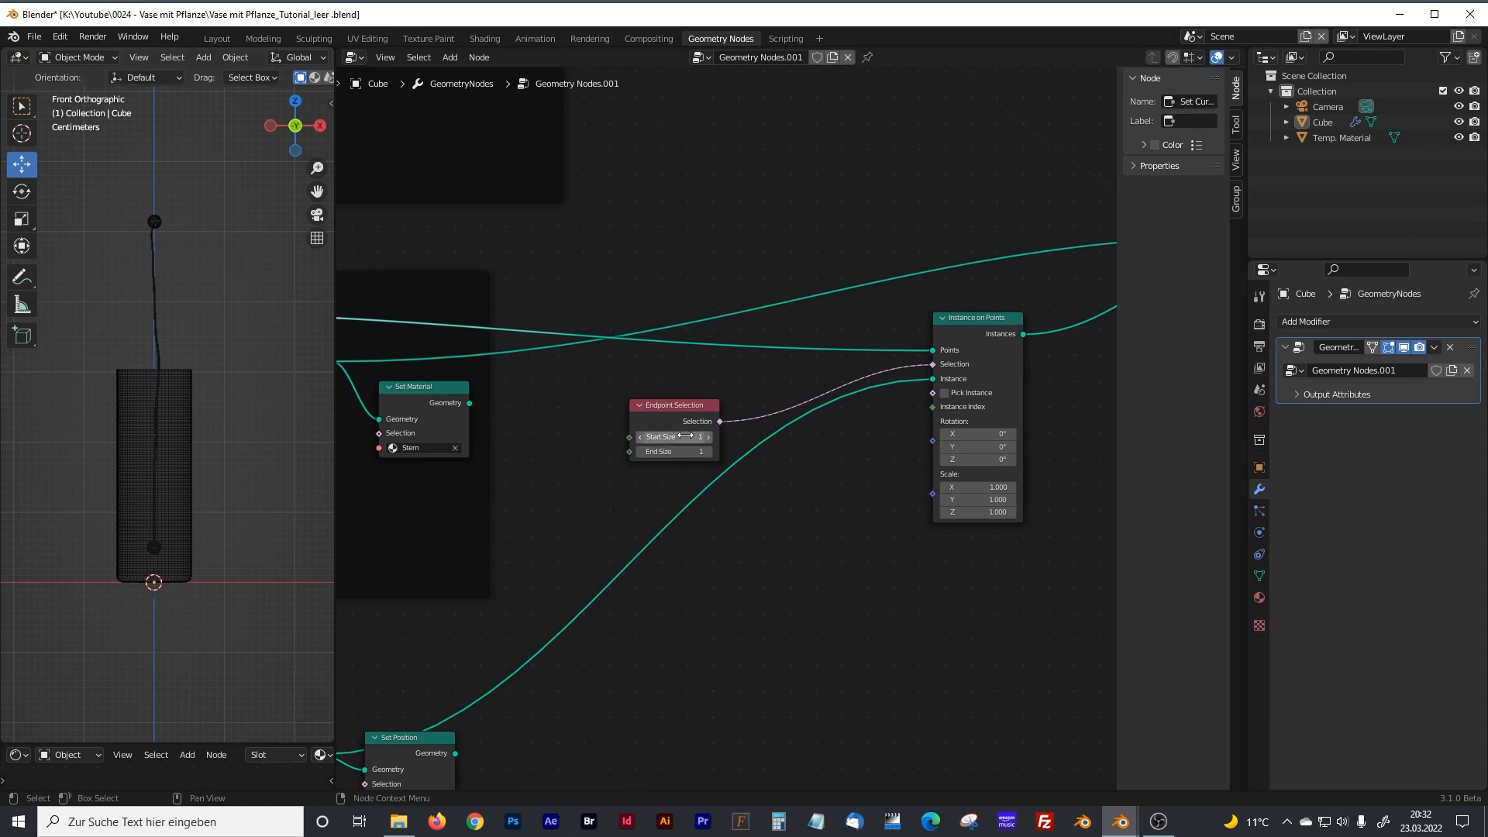
Set the Endpoint Selection's Start Size to 0 and inspect the spheres on the stem from above.
{"action": "left_click", "coordinate": [640, 436]}
{"action": "middle_click_drag", "start_coordinate": [245, 413], "coordinate": [231, 514]}
{"action": "scroll", "coordinate": [157, 280], "scroll_direction": "up", "scroll_amount": 3}
{"action": "scroll", "coordinate": [155, 271], "scroll_direction": "down", "scroll_amount": 4}
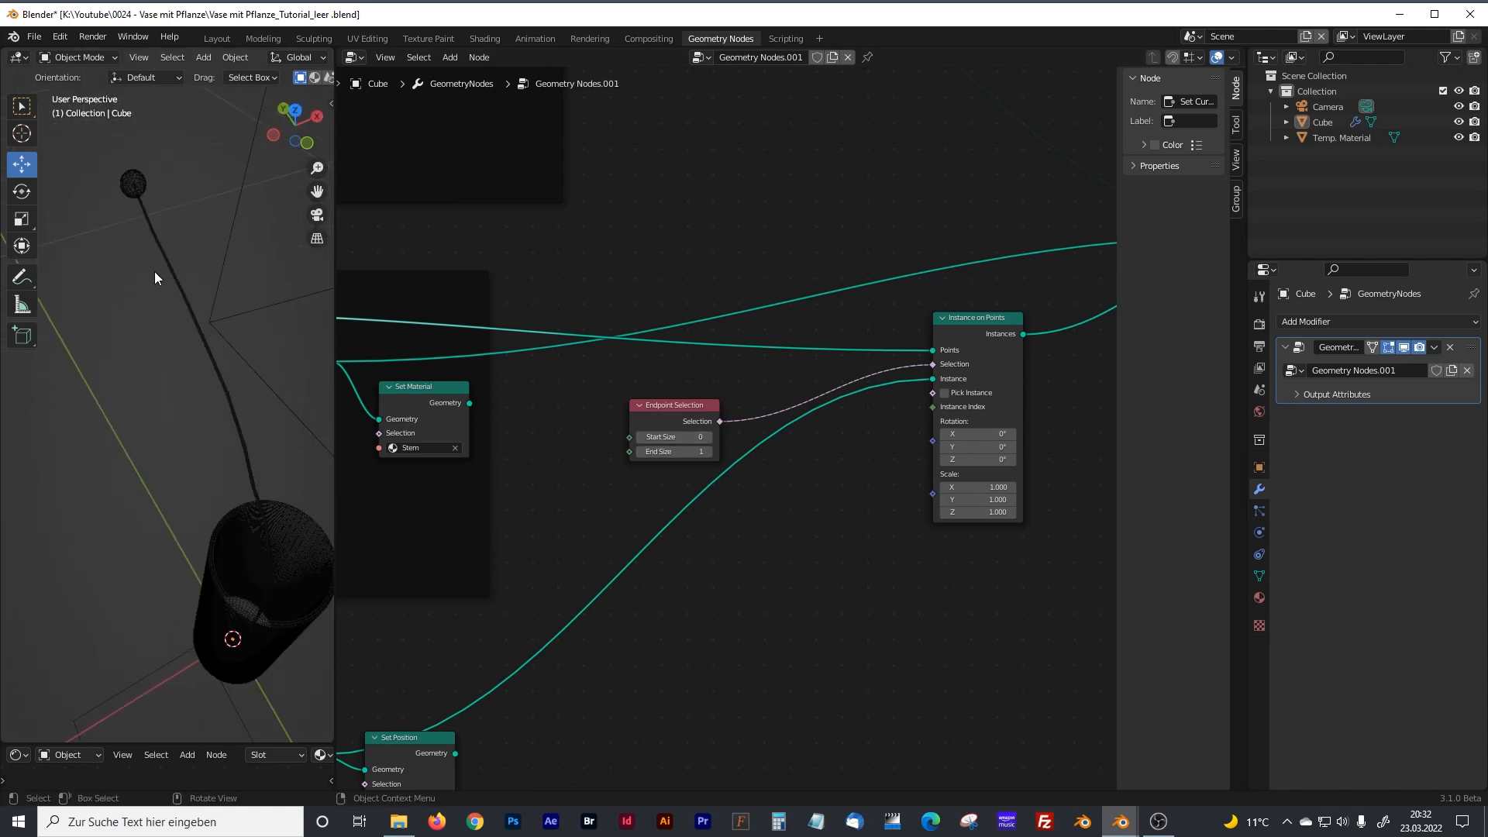
{"action": "mouse_move", "coordinate": [192, 389]}
{"action": "middle_mouse_down"}
{"action": "mouse_move", "coordinate": [186, 402]}
{"action": "mouse_move", "coordinate": [187, 366]}
{"action": "middle_mouse_up"}
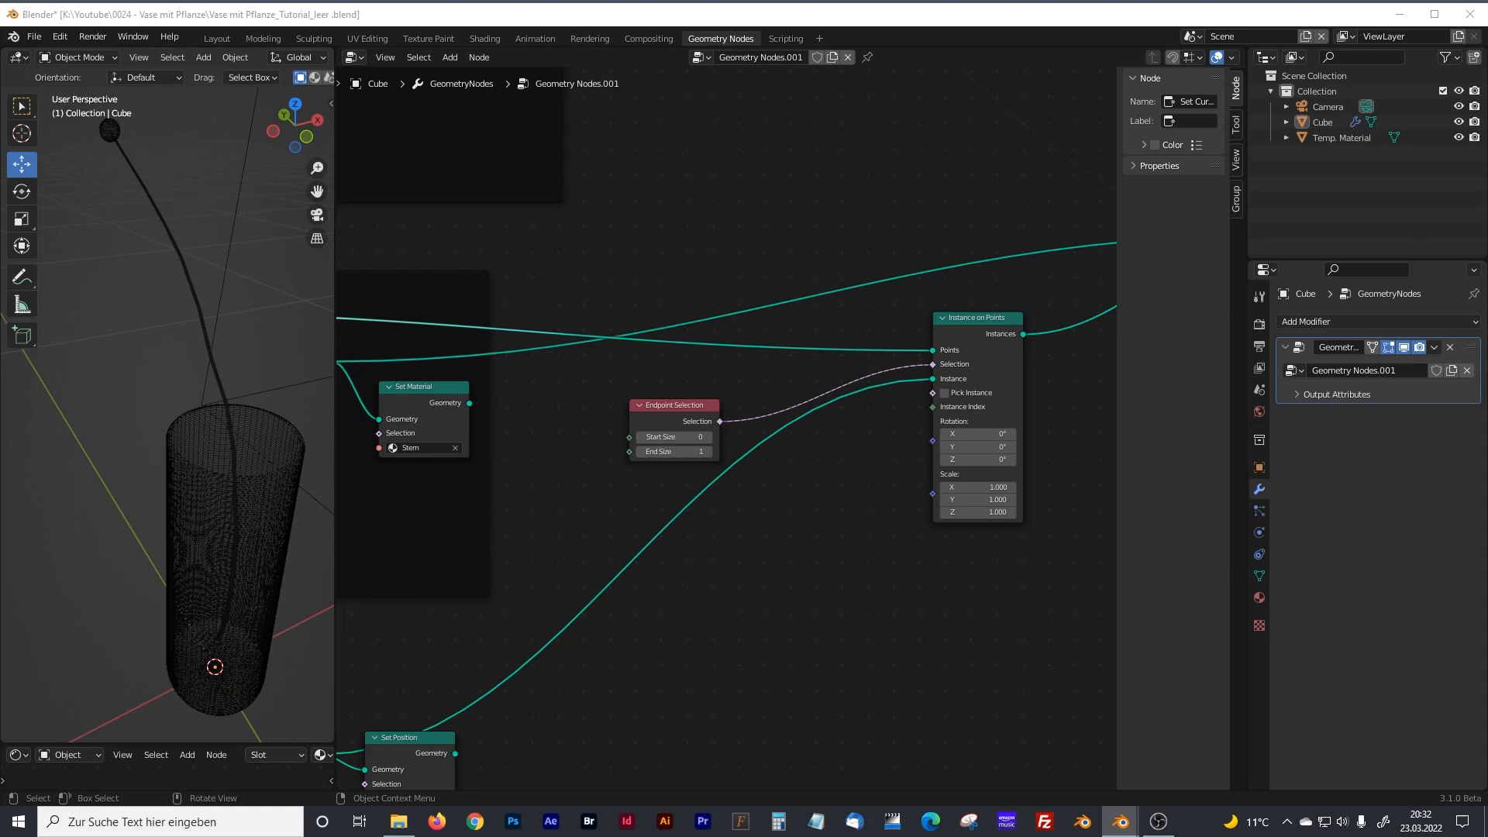
Move the Set Position node slightly lower and farther from the Ico Sphere node.
{"action": "middle_click_drag", "start_coordinate": [614, 745], "coordinate": [744, 501]}
{"action": "middle_click_drag", "start_coordinate": [659, 626], "coordinate": [797, 459]}
{"action": "left_click_drag", "start_coordinate": [703, 329], "coordinate": [736, 355]}
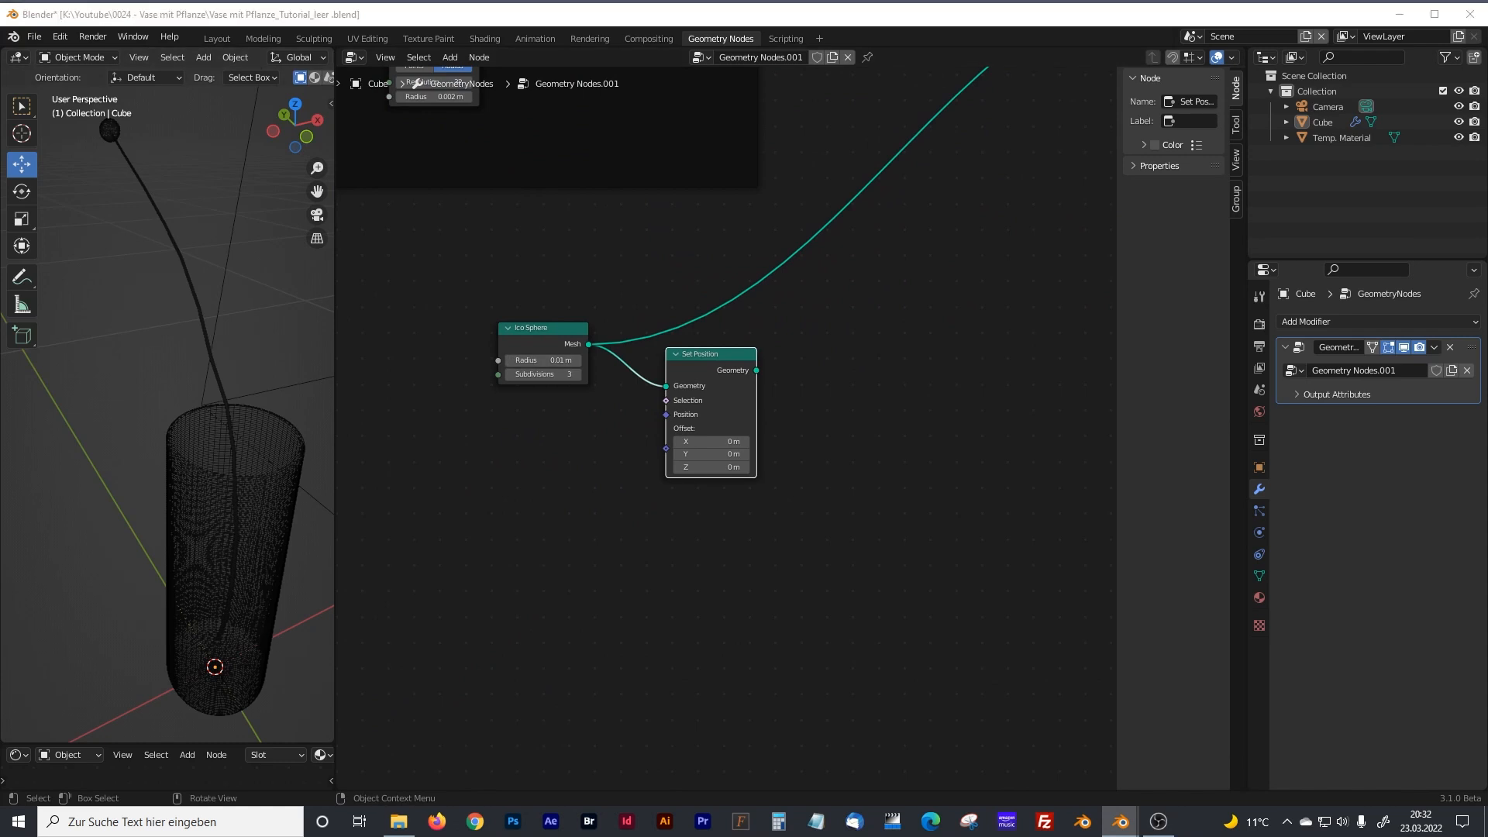
{"action": "middle_click_drag", "start_coordinate": [664, 566], "coordinate": [748, 485]}
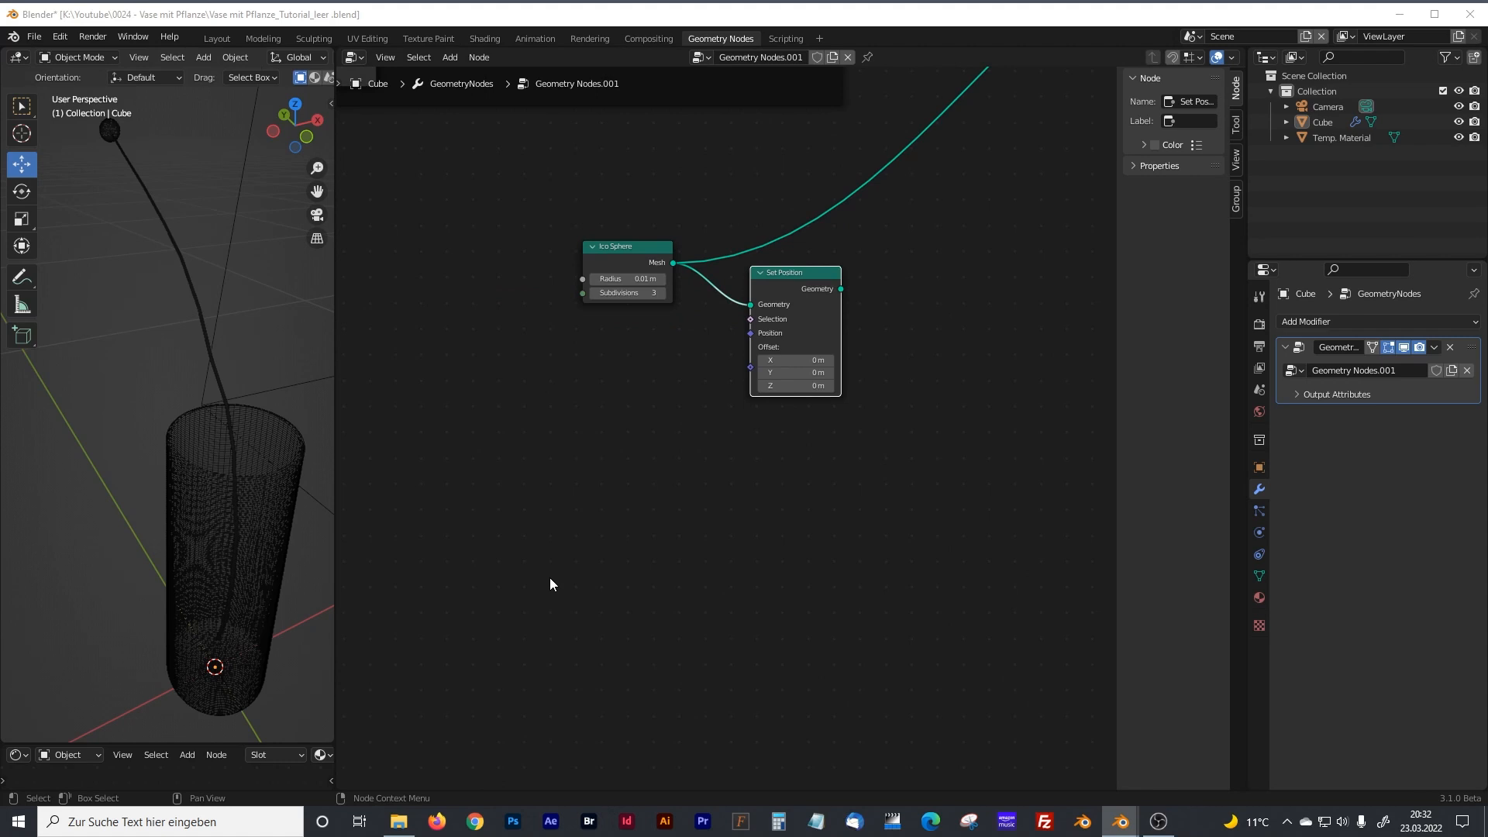
Add a Curve Line node in the empty area below the Ico Sphere and set its End Z to 0.01 m.
{"action": "middle_click_drag", "start_coordinate": [341, 577], "coordinate": [674, 407]}
{"action": "left_click", "coordinate": [649, 469]}
{"action": "key", "text": "shift+a"}
{"action": "left_click", "coordinate": [596, 465]}
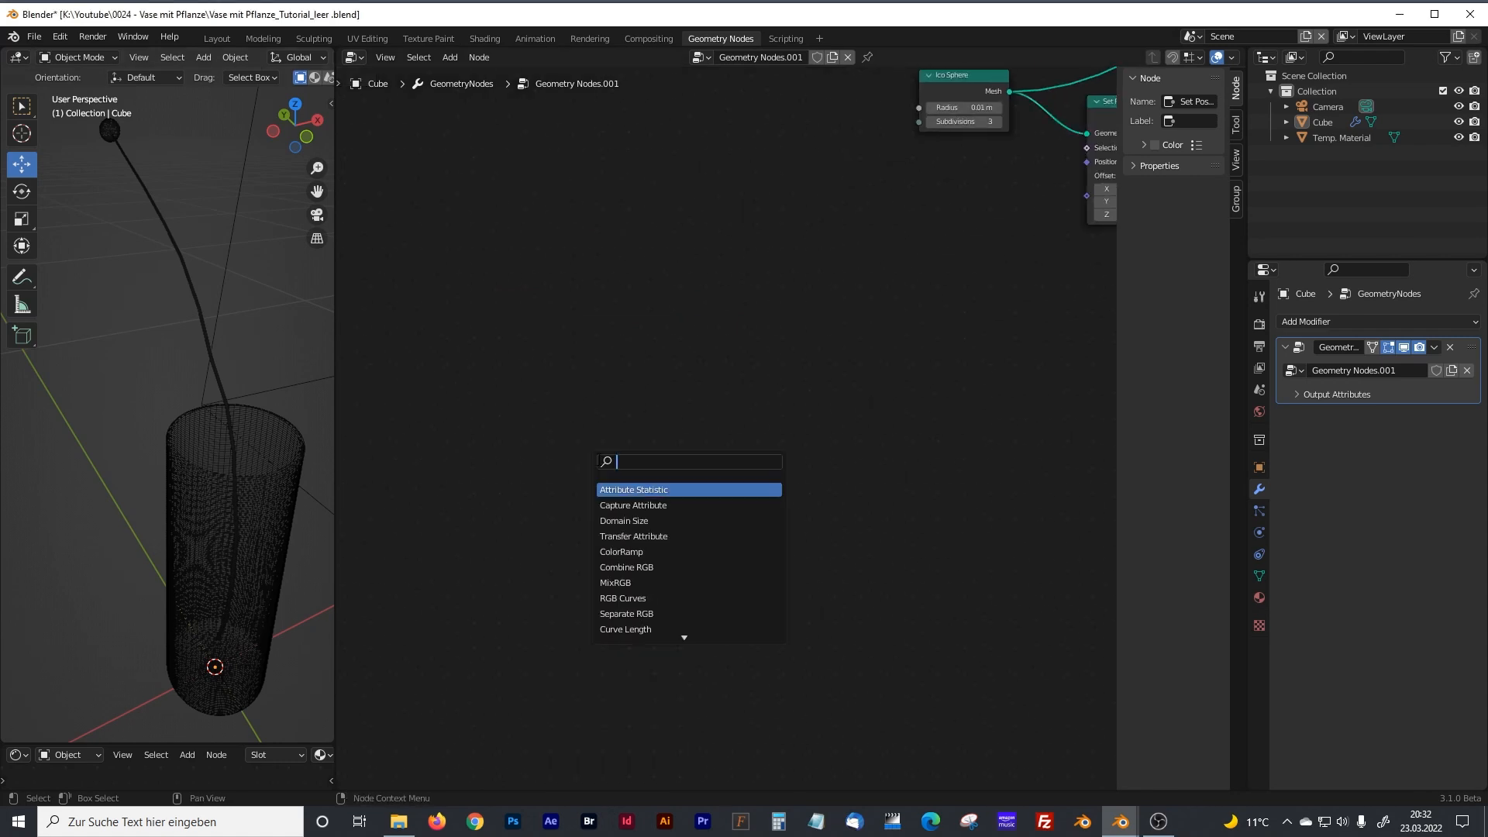
{"action": "type", "text": "curve"}
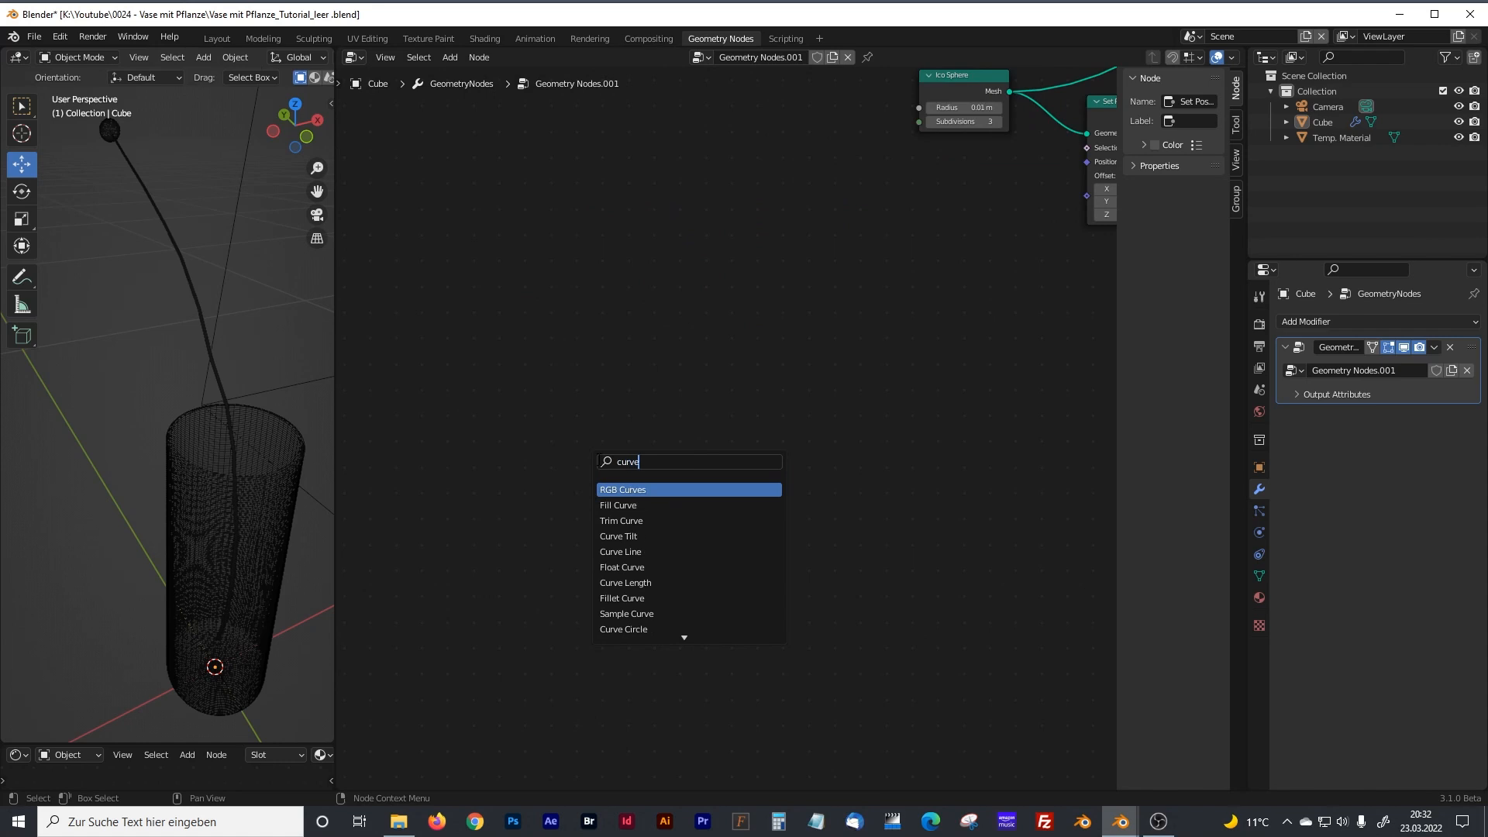
{"action": "type", "text": " lin"}
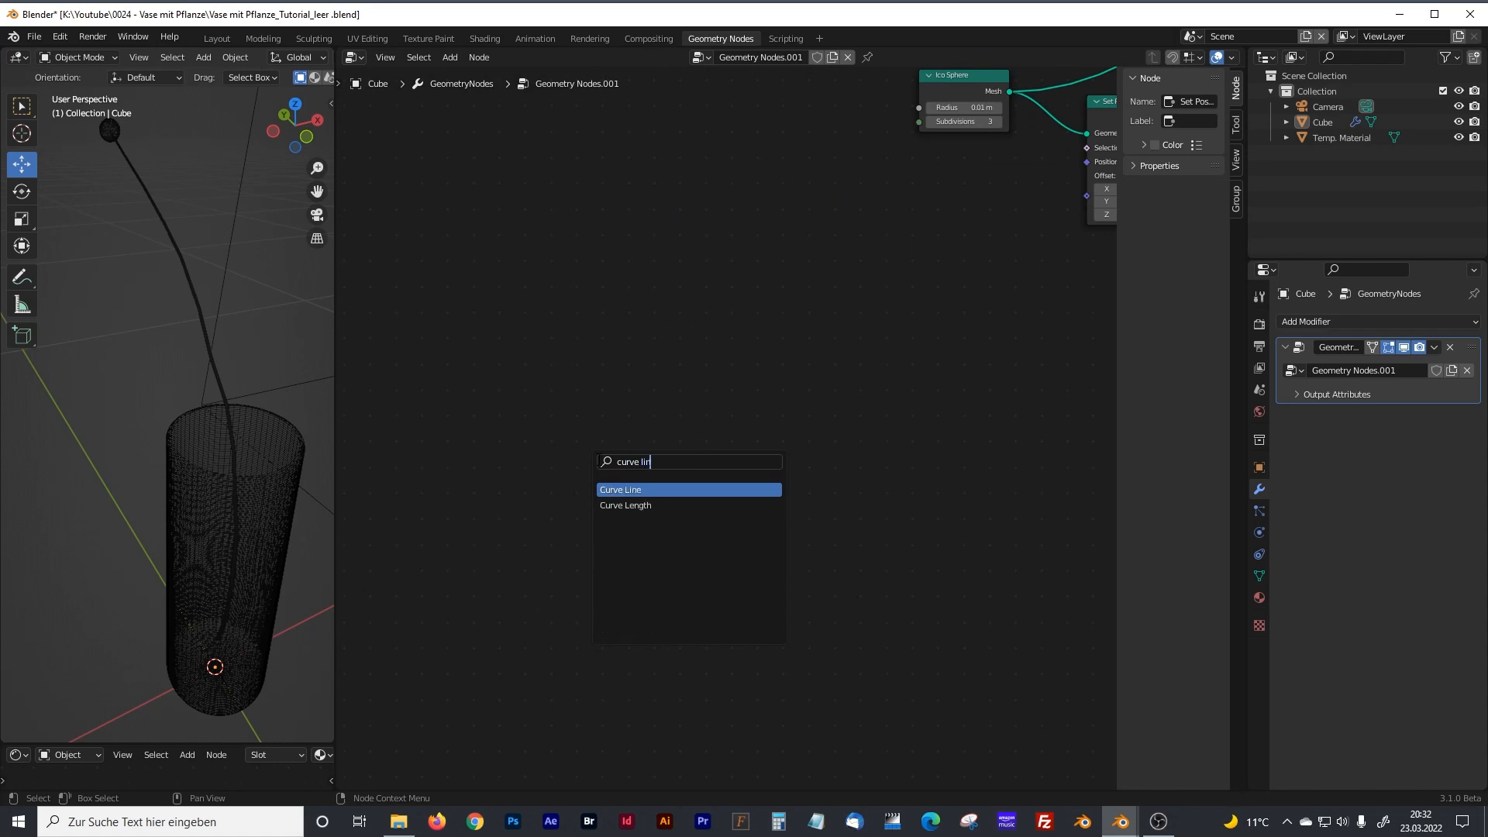
{"action": "key", "text": "Return"}
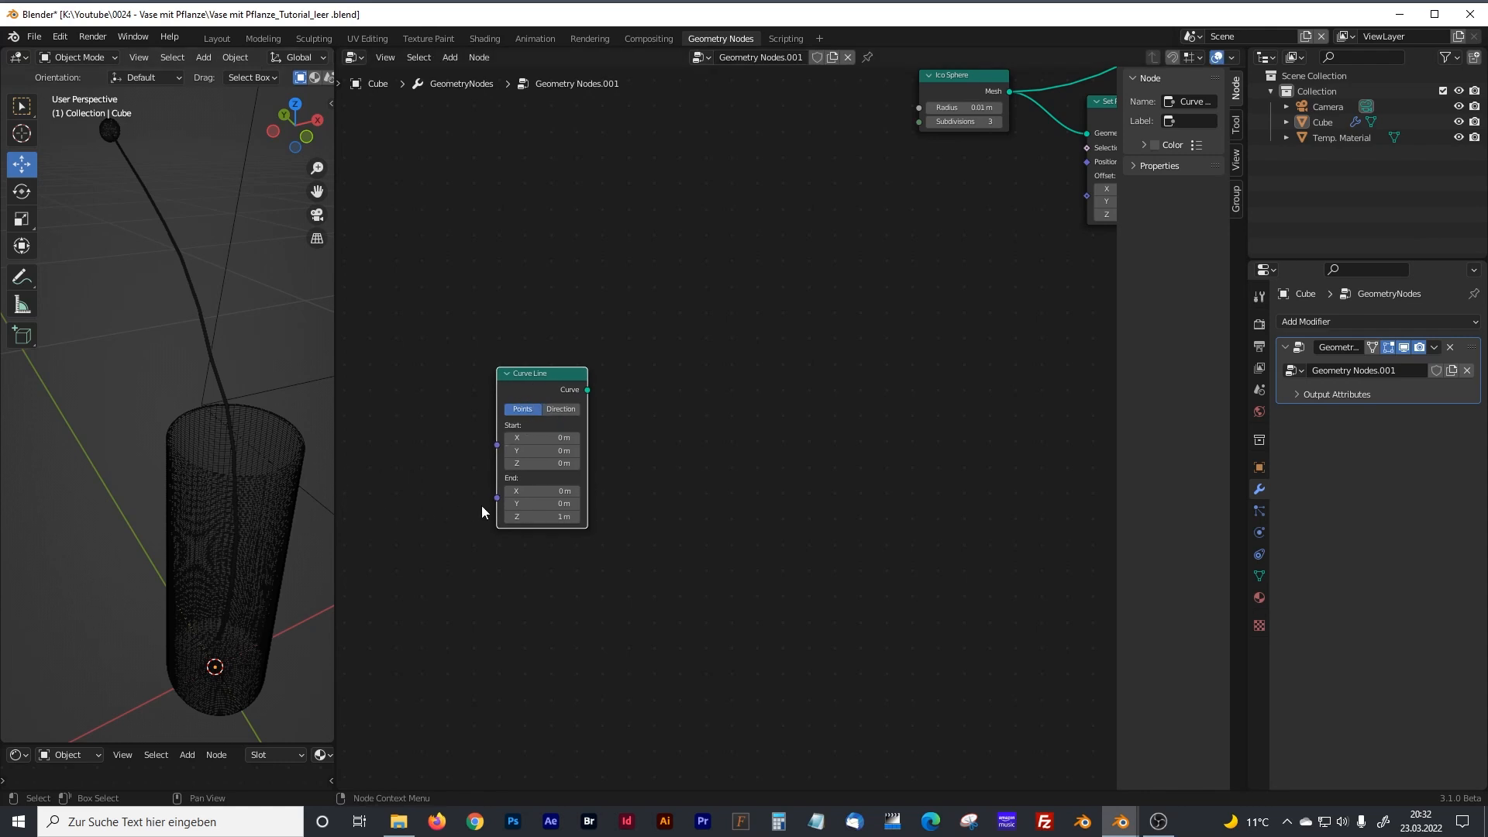
{"action": "left_click", "coordinate": [547, 517]}
{"action": "type", "text": "0.01"}
{"action": "key", "text": "Return"}
Add a Resample Curve node beside the Curve Line node.
{"action": "key", "text": "shift+a"}
{"action": "left_click", "coordinate": [635, 485]}
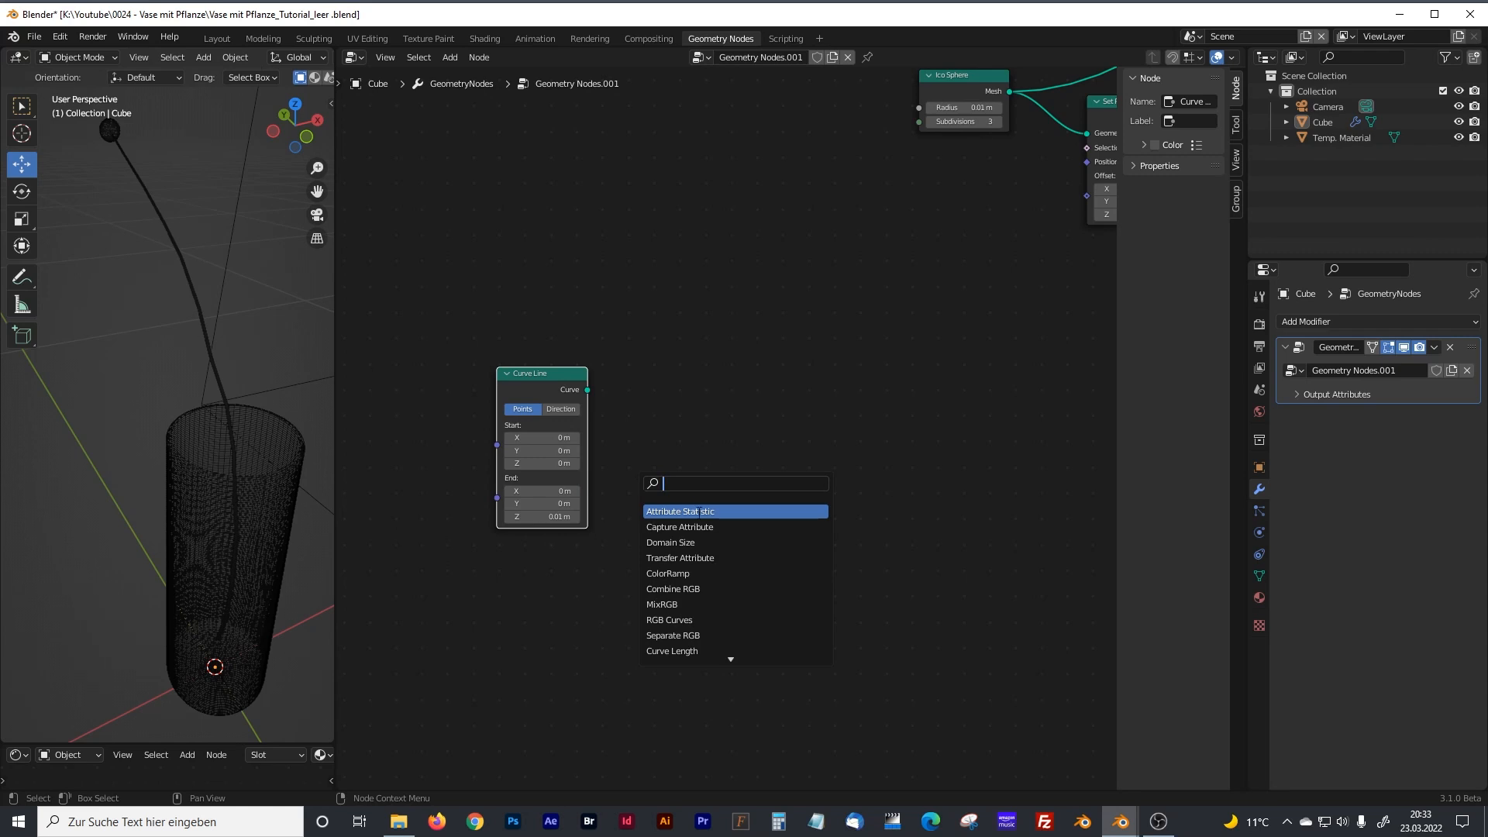
{"action": "type", "text": "resampl"}
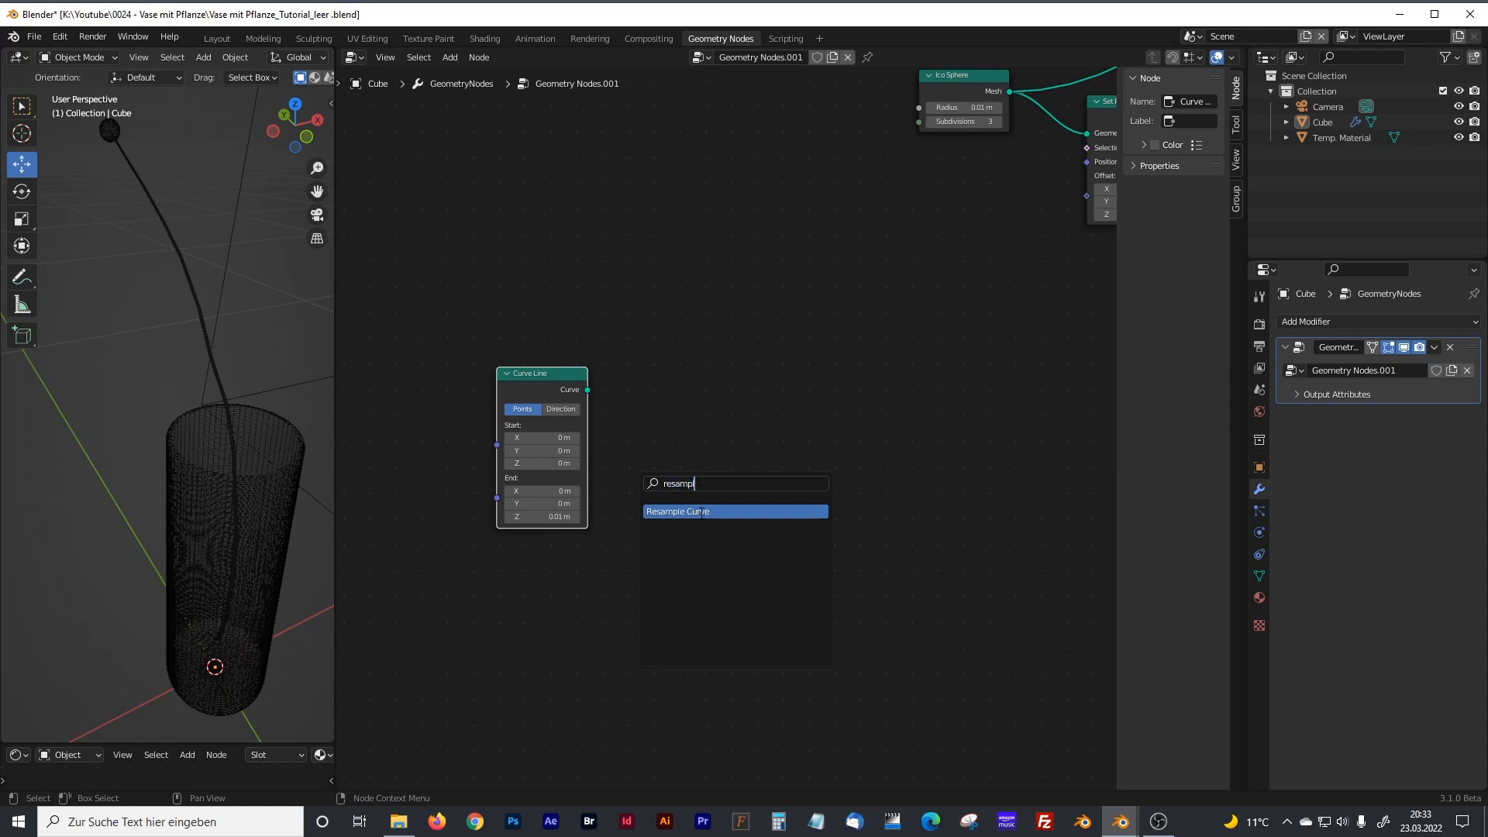
{"action": "left_click", "coordinate": [701, 512]}
{"action": "left_click", "coordinate": [673, 443]}
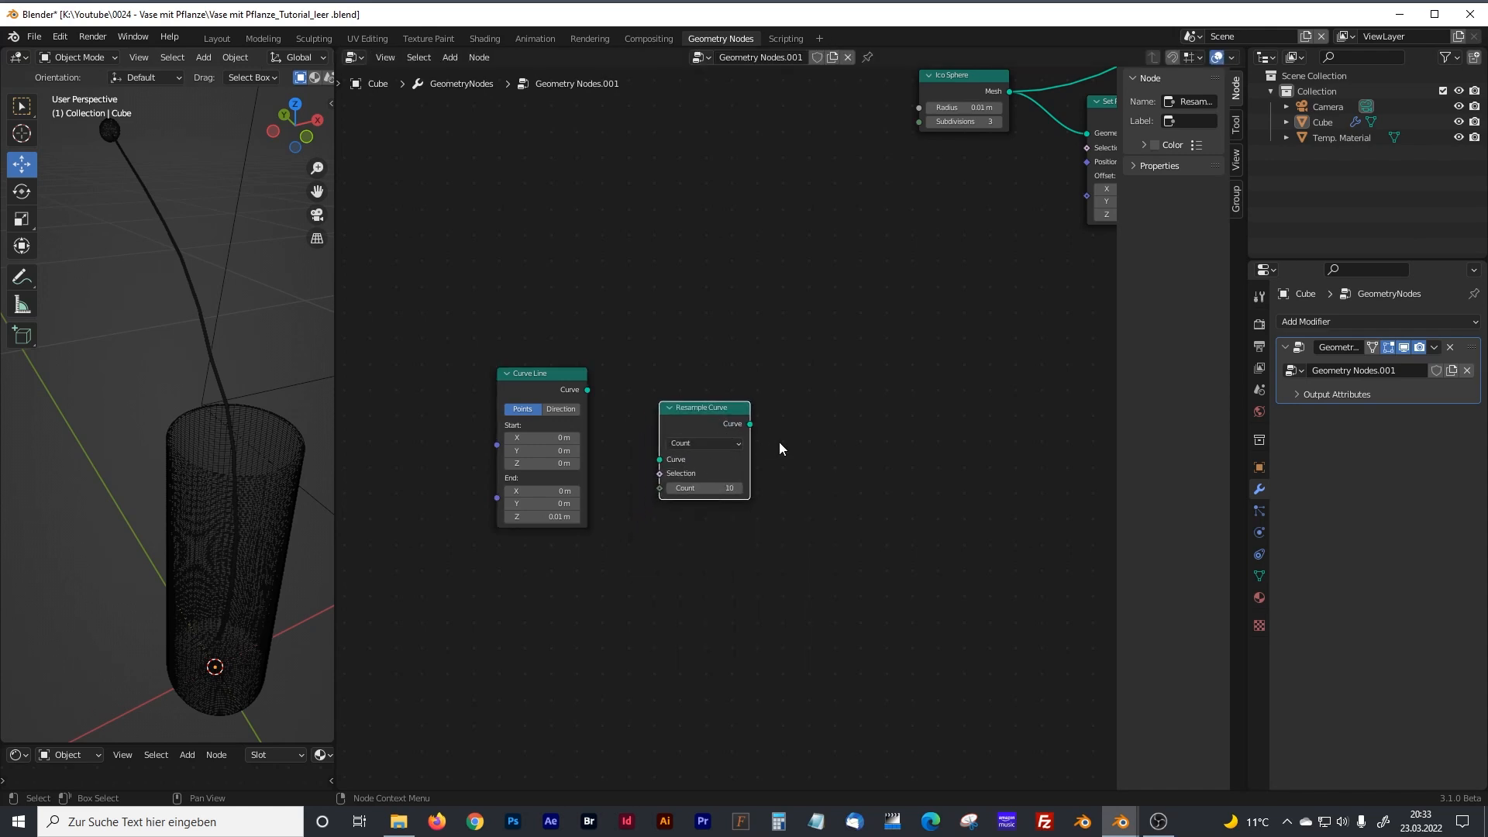
Link the Curve Line's Curve output to the Curve input of Resample Curve.
{"action": "scroll", "coordinate": [779, 448], "scroll_direction": "up", "scroll_amount": 1}
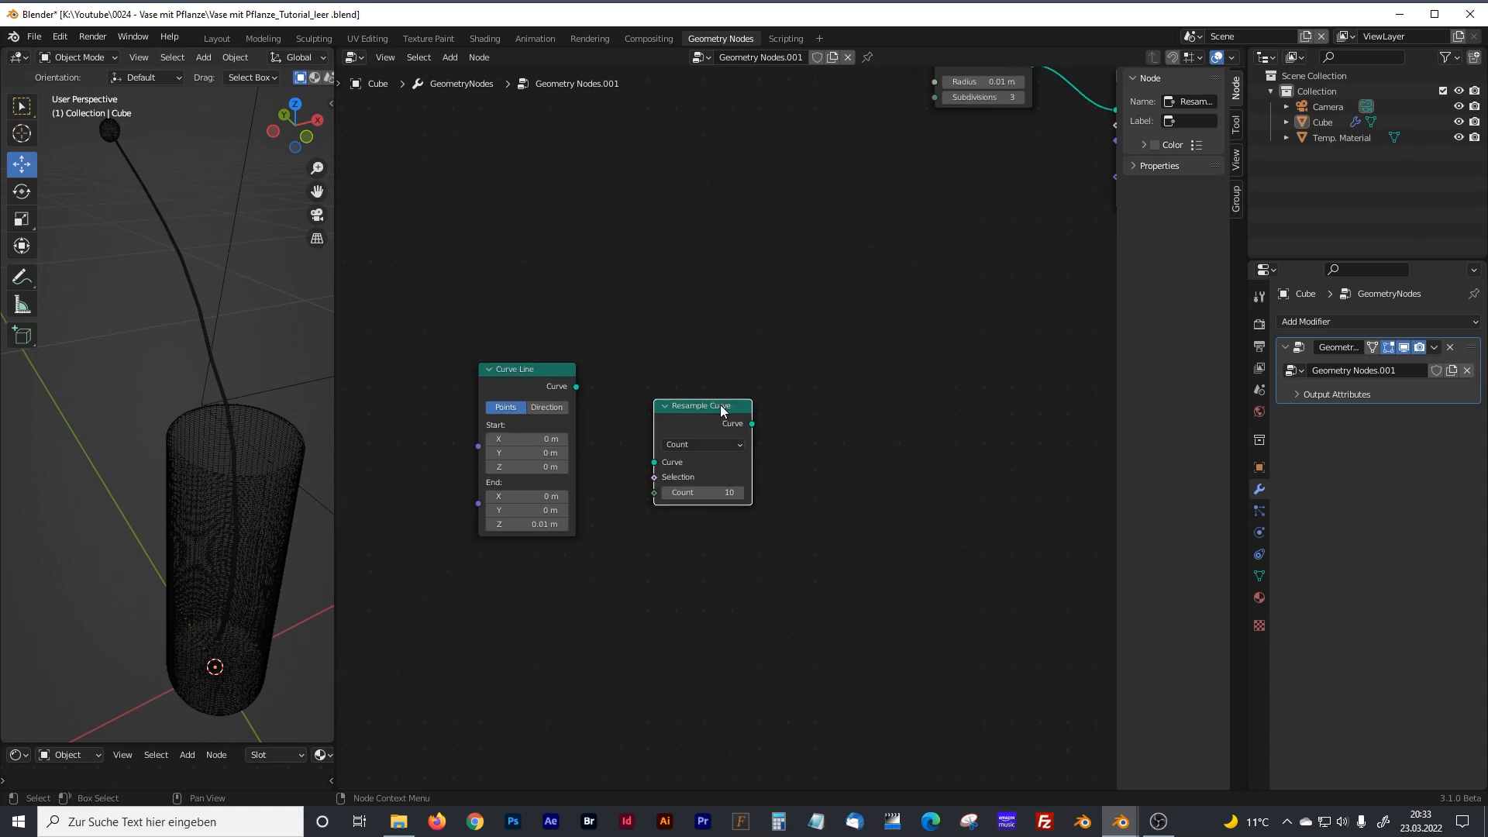
{"action": "scroll", "coordinate": [699, 416], "scroll_direction": "down", "scroll_amount": 15}
{"action": "middle_click_drag", "start_coordinate": [674, 360], "coordinate": [714, 525]}
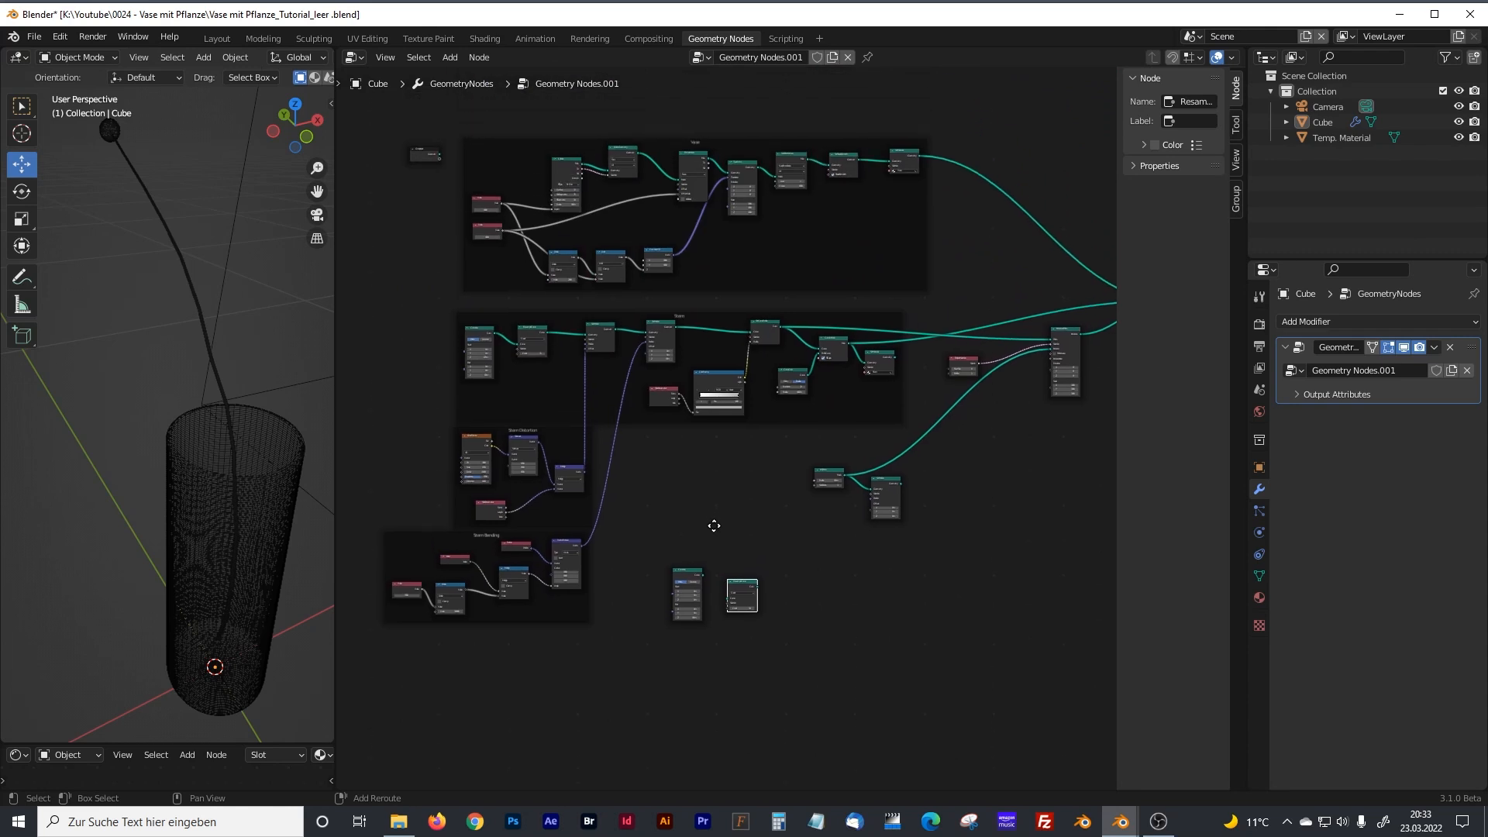
{"action": "scroll", "coordinate": [597, 403], "scroll_direction": "up", "scroll_amount": 4}
{"action": "middle_click_drag", "start_coordinate": [838, 519], "coordinate": [837, 217]}
{"action": "middle_click_drag", "start_coordinate": [816, 513], "coordinate": [763, 323]}
{"action": "scroll", "coordinate": [763, 333], "scroll_direction": "up", "scroll_amount": 6}
{"action": "middle_click_drag", "start_coordinate": [918, 402], "coordinate": [743, 574]}
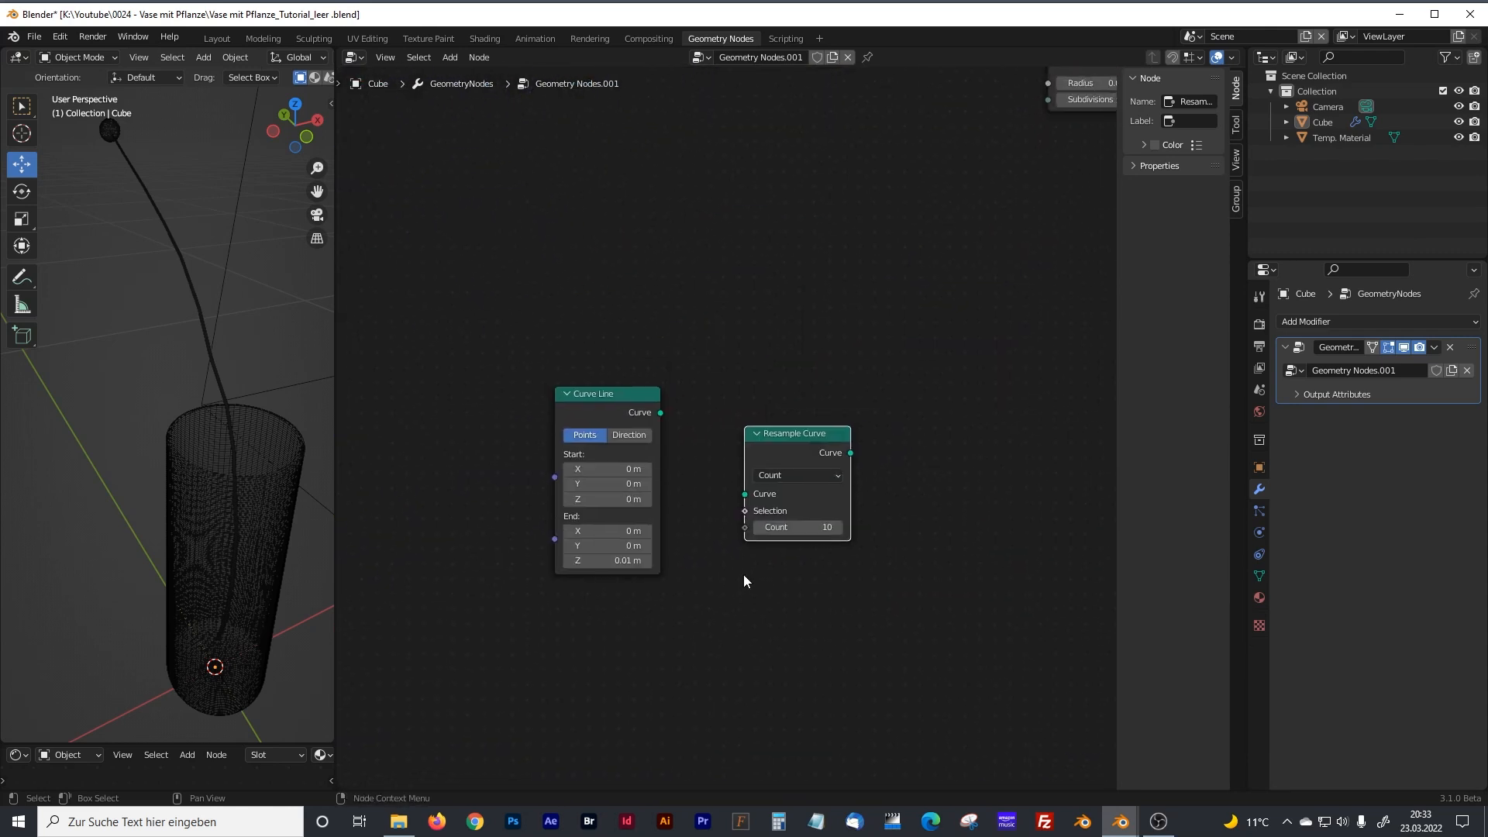
{"action": "scroll", "coordinate": [744, 582], "scroll_direction": "up", "scroll_amount": 1}
{"action": "left_click_drag", "start_coordinate": [797, 449], "coordinate": [815, 419]}
{"action": "left_click_drag", "start_coordinate": [655, 412], "coordinate": [763, 471]}
{"action": "middle_click_drag", "start_coordinate": [916, 541], "coordinate": [731, 508]}
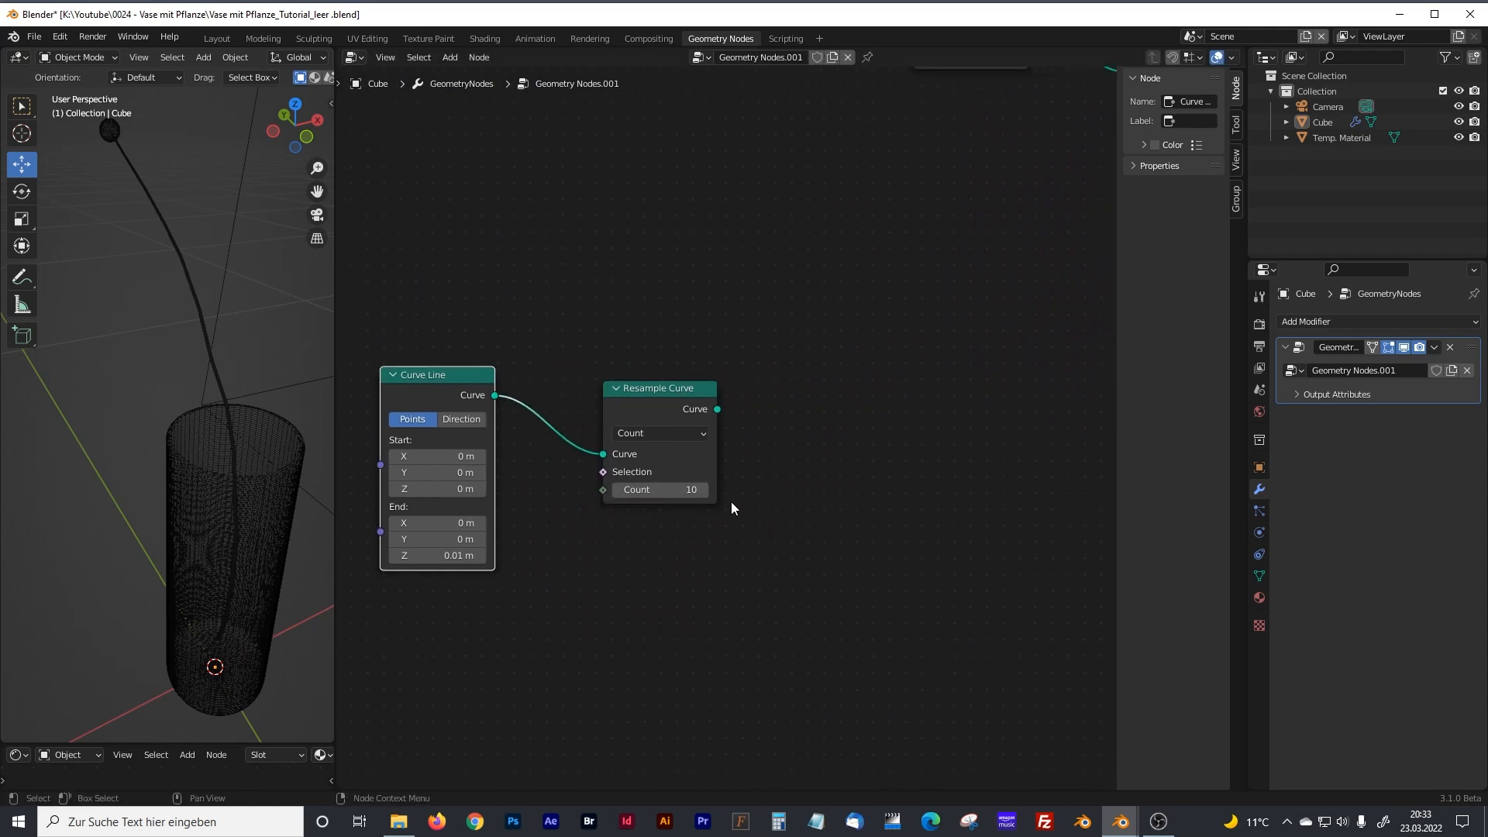
Set the Resample Curve node's Count to 10.
{"action": "left_click", "coordinate": [689, 490]}
{"action": "type", "text": "1"}
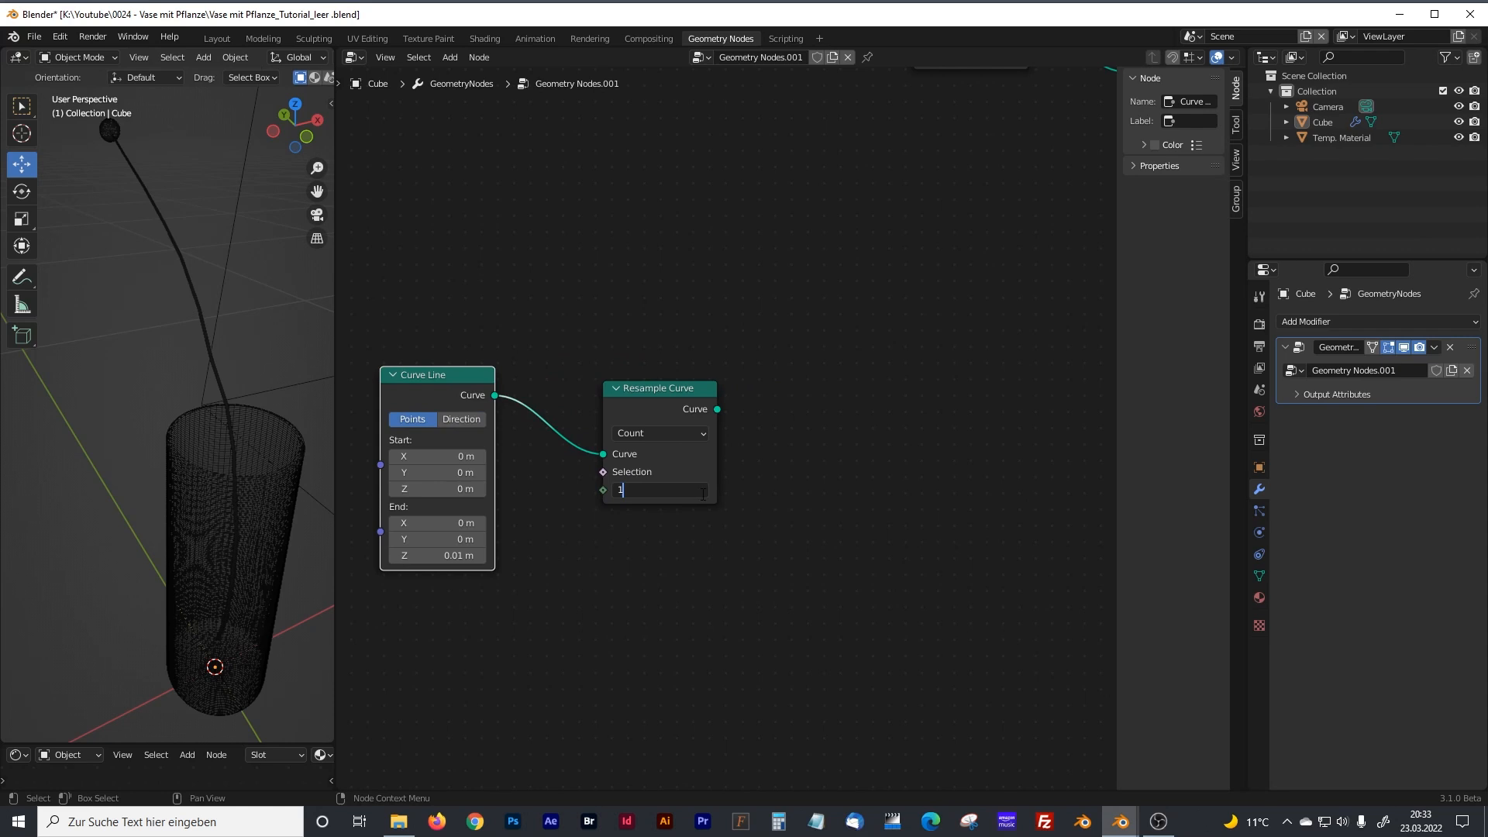
{"action": "type", "text": "0"}
{"action": "key", "text": "Return"}
Add a Set Position node after Resample Curve and link Resample Curve's Curve output to its Geometry input.
{"action": "left_click", "coordinate": [913, 496]}
{"action": "key", "text": "shift+a"}
{"action": "left_click", "coordinate": [778, 476]}
{"action": "type", "text": "set pos"}
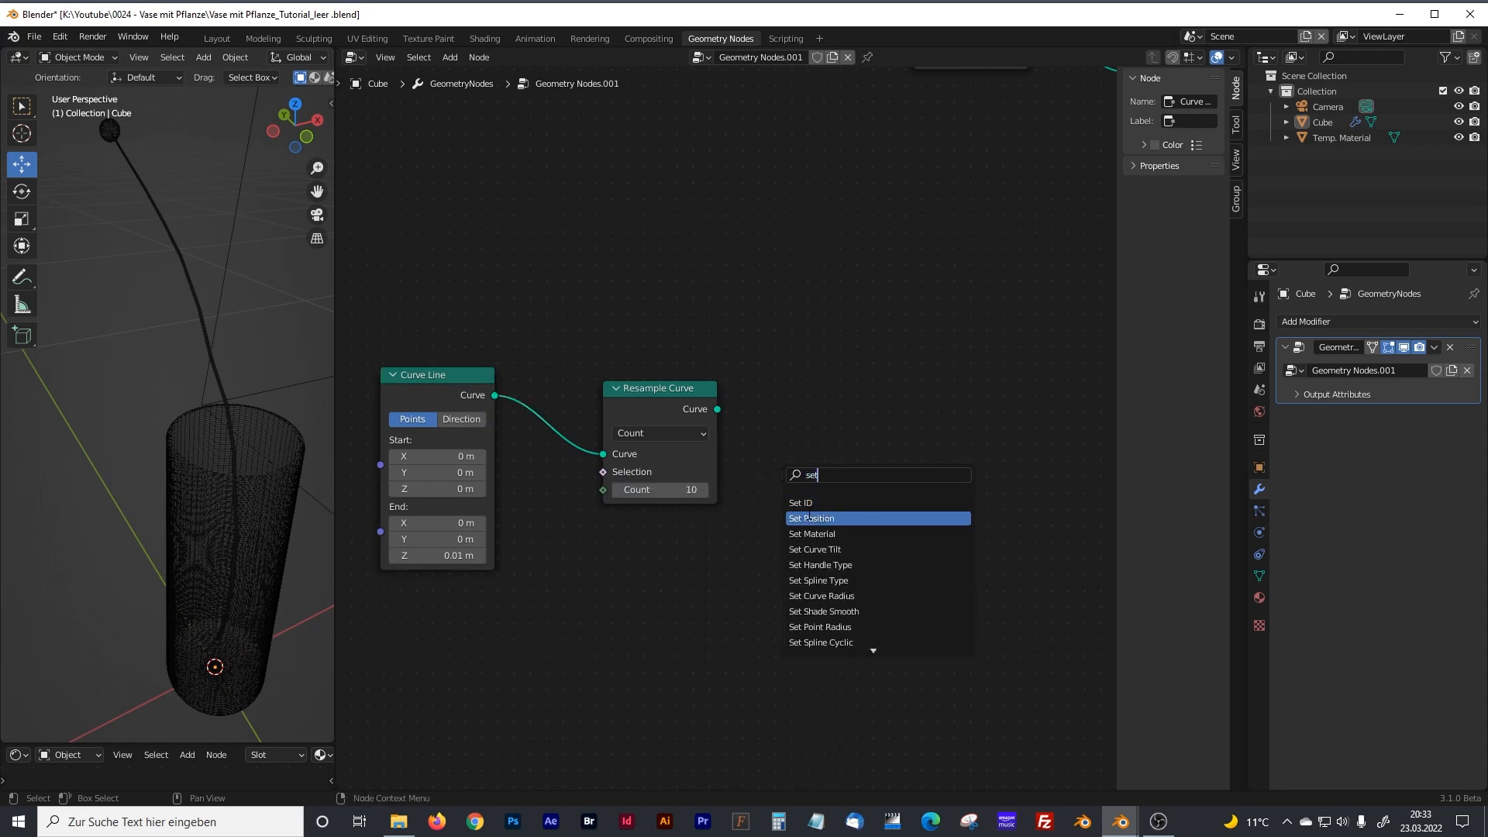
{"action": "key", "text": "Return"}
{"action": "left_click", "coordinate": [836, 417]}
{"action": "left_click_drag", "start_coordinate": [717, 410], "coordinate": [808, 431]}
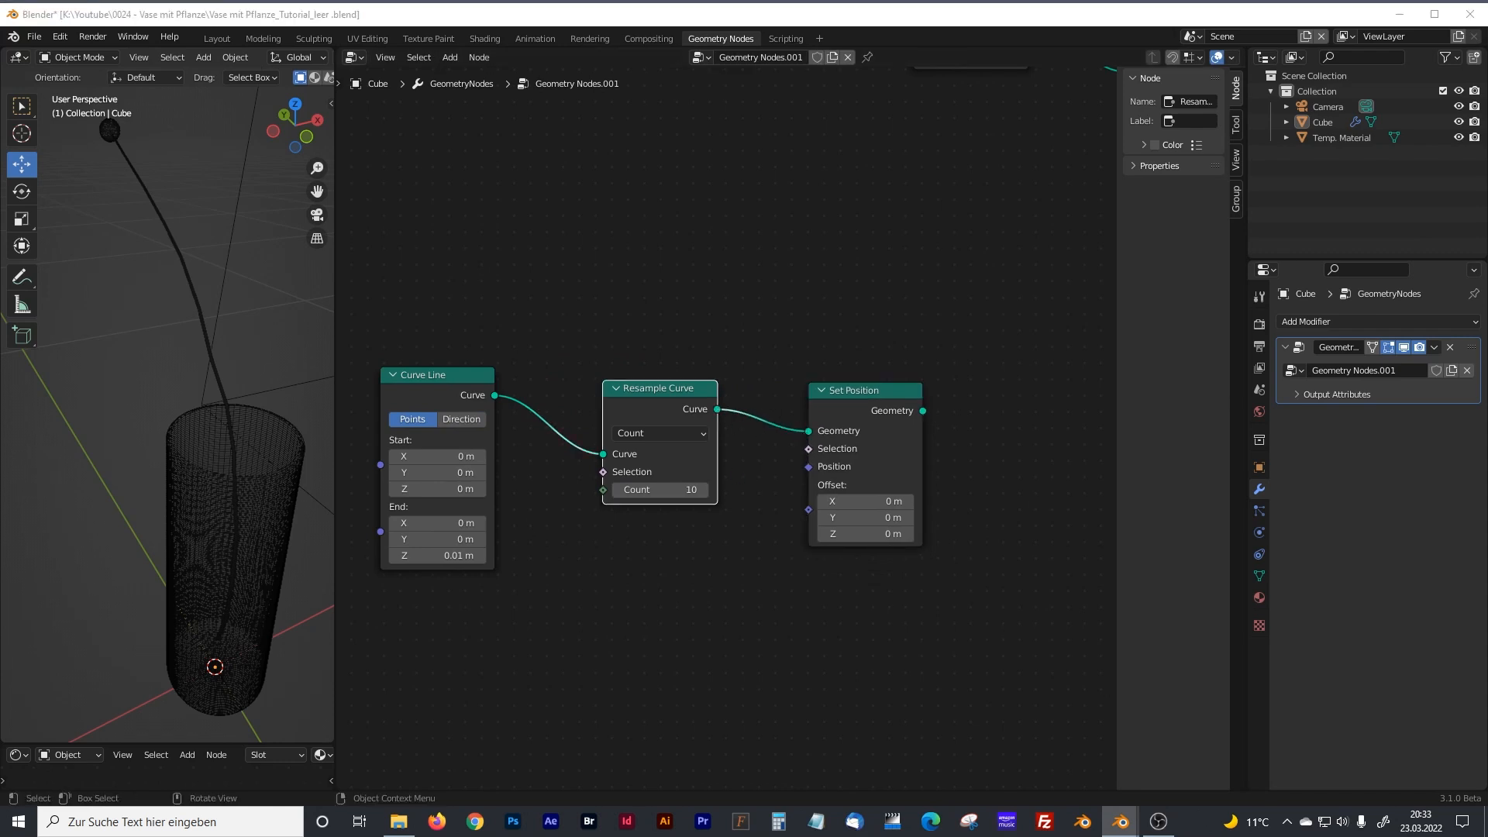
Duplicate the Noise Texture, Subtract, Multiply and Spline Parameter nodes from the Stem Distortion frame.
{"action": "scroll", "coordinate": [494, 297], "scroll_direction": "down", "scroll_amount": 2}
{"action": "scroll", "coordinate": [496, 298], "scroll_direction": "up", "scroll_amount": 2}
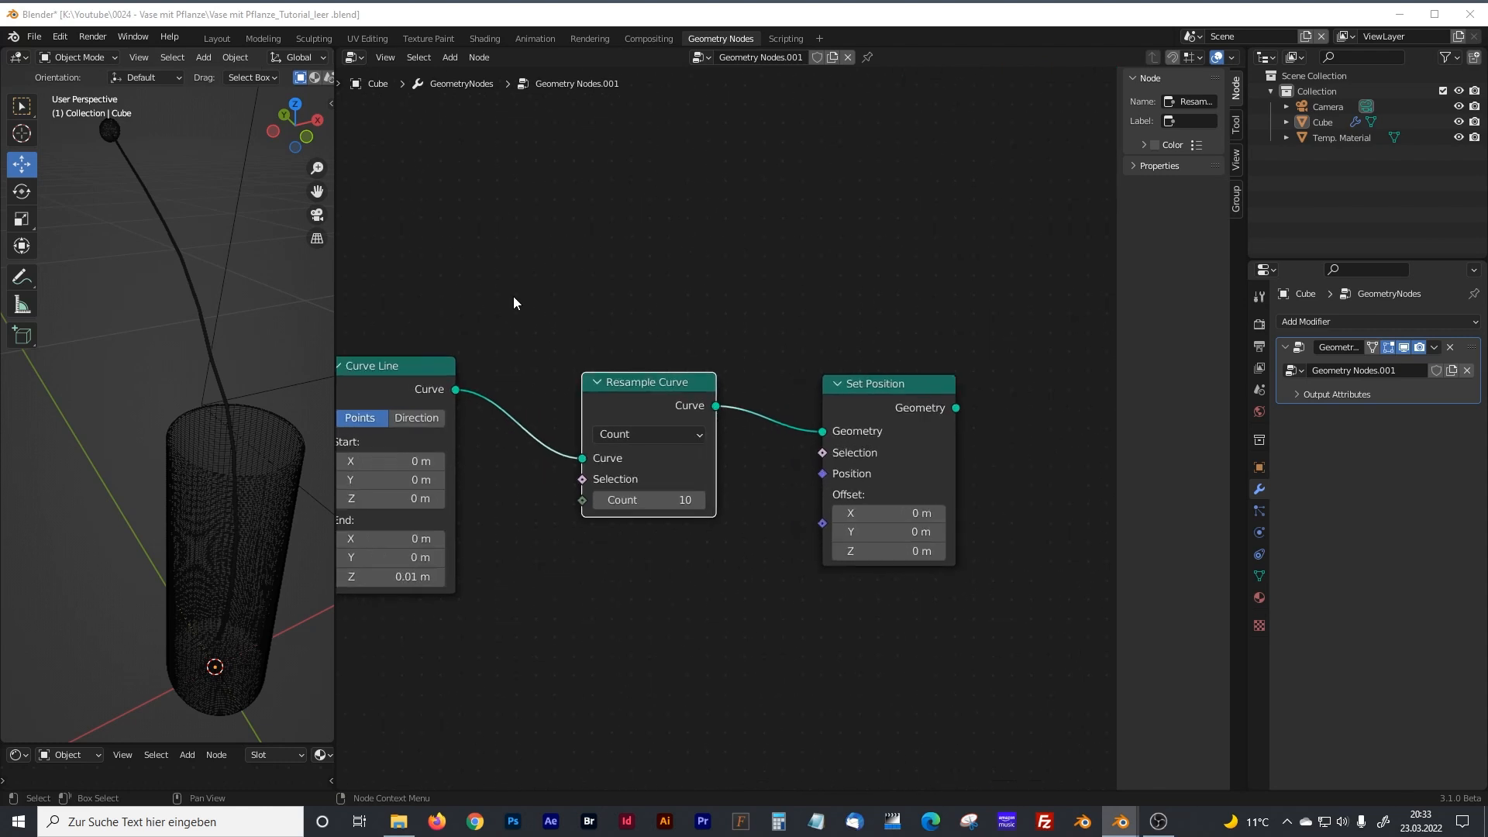
{"action": "scroll", "coordinate": [514, 291], "scroll_direction": "down", "scroll_amount": 3}
{"action": "middle_click_drag", "start_coordinate": [514, 285], "coordinate": [636, 245]}
{"action": "left_click", "coordinate": [482, 380]}
{"action": "left_click", "coordinate": [574, 383], "text": "shift"}
{"action": "left_click", "coordinate": [673, 467], "text": "shift"}
{"action": "left_click", "coordinate": [515, 531], "text": "shift"}
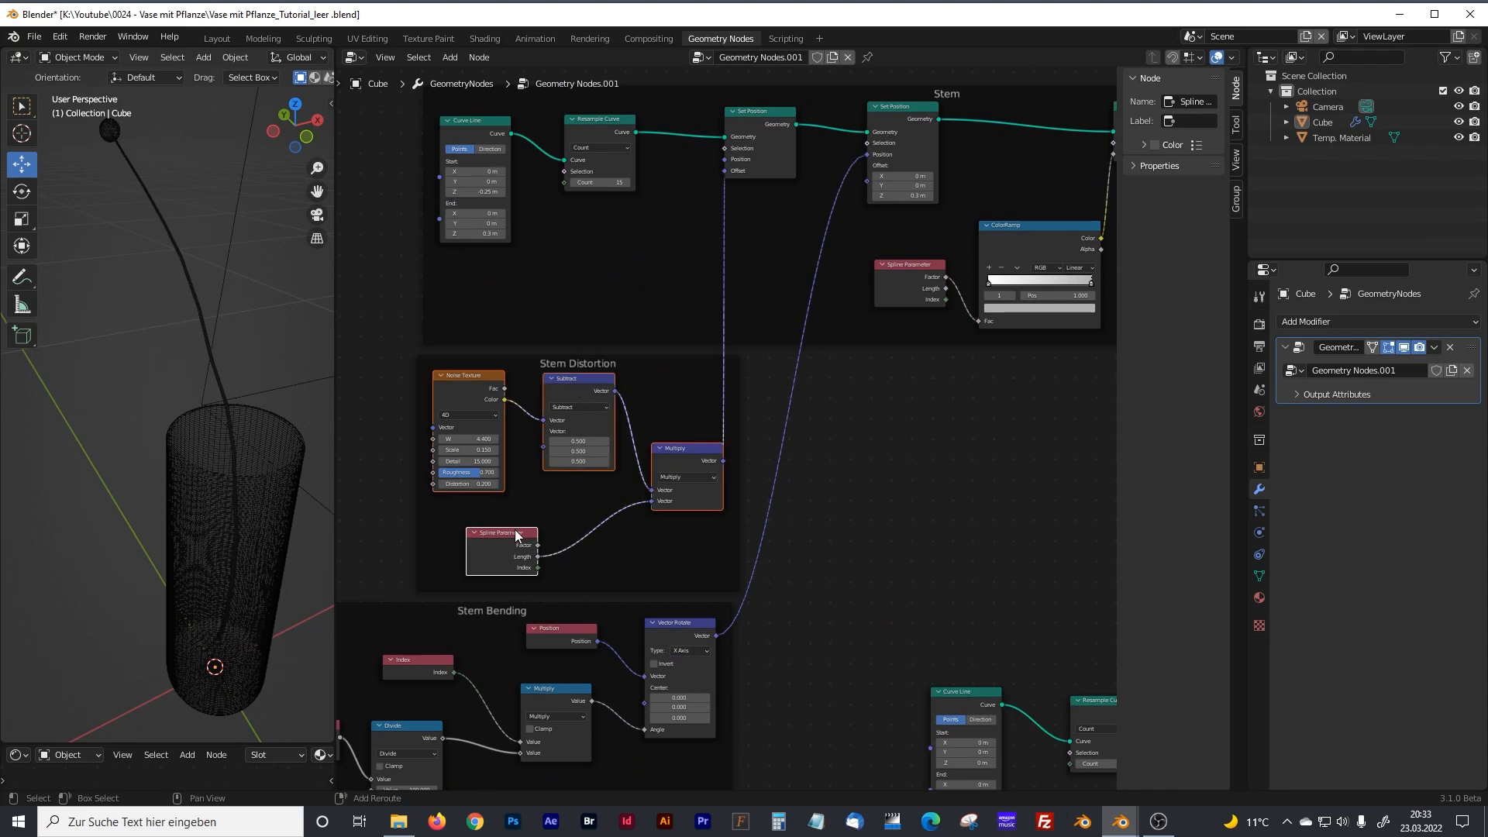
{"action": "key", "text": "shift+d"}
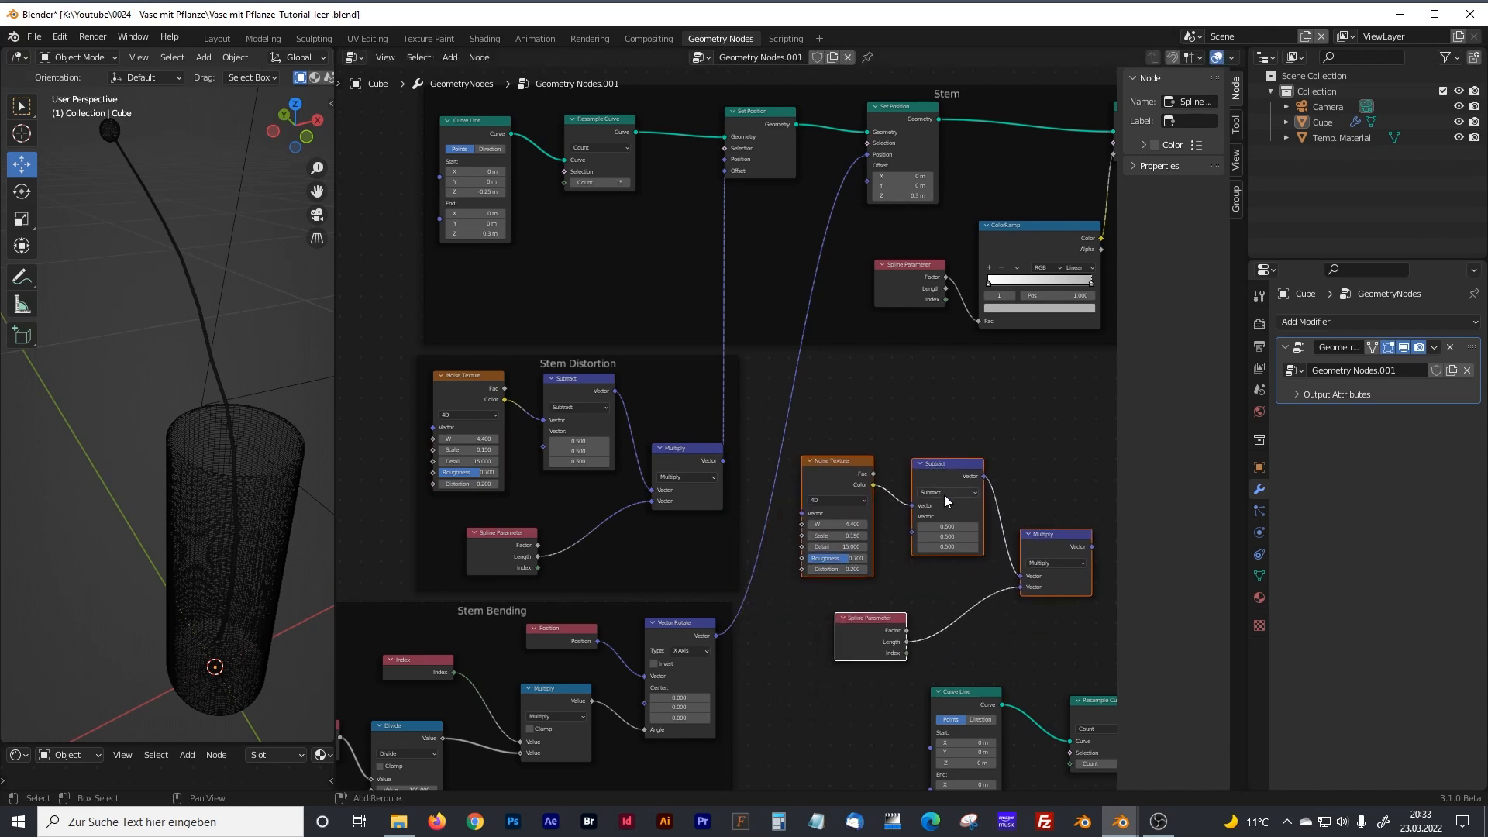
{"action": "left_click", "coordinate": [794, 667]}
Move the duplicated distortion nodes beneath the new Curve Line and Resample Curve nodes.
{"action": "middle_click_drag", "start_coordinate": [844, 522], "coordinate": [762, 333]}
{"action": "scroll", "coordinate": [747, 369], "scroll_direction": "up", "scroll_amount": 5}
{"action": "key", "text": "g"}
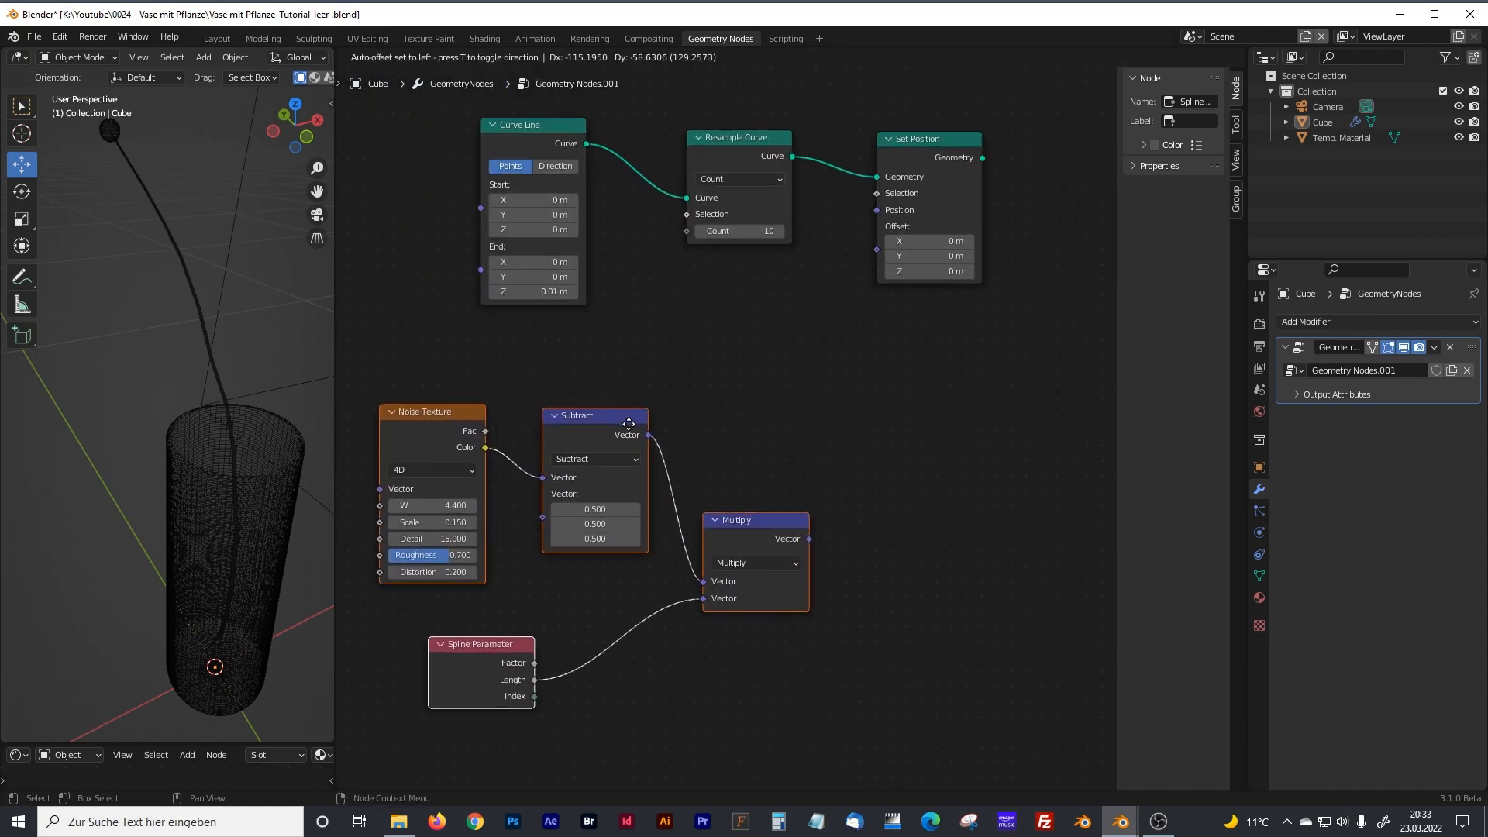
{"action": "left_click", "coordinate": [640, 431]}
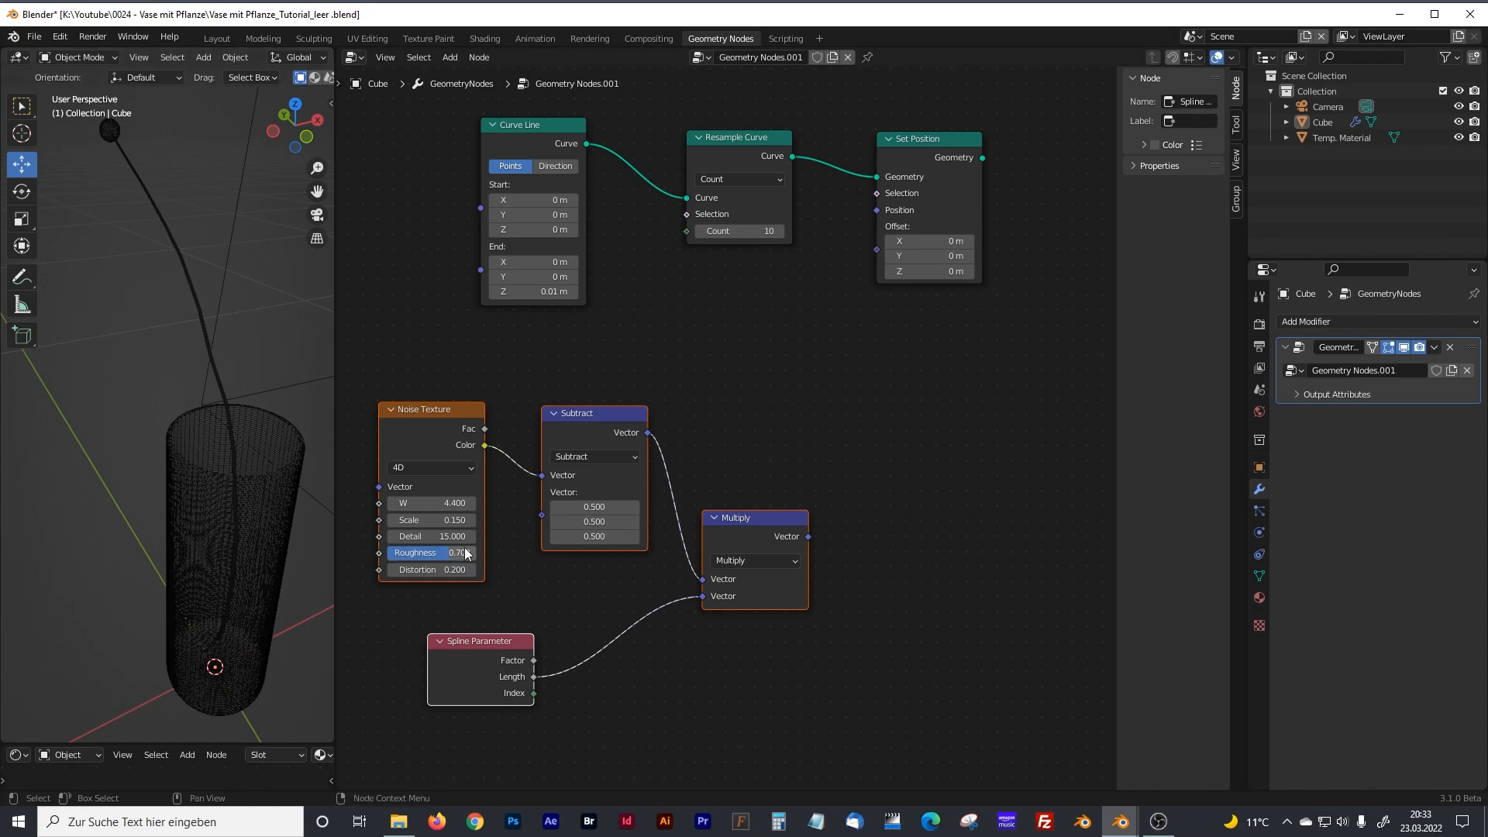
Set the duplicated Noise Texture's Scale to 1, Roughness to 0.8 and Distortion to 2.
{"action": "scroll", "coordinate": [495, 378], "scroll_direction": "up", "scroll_amount": 2}
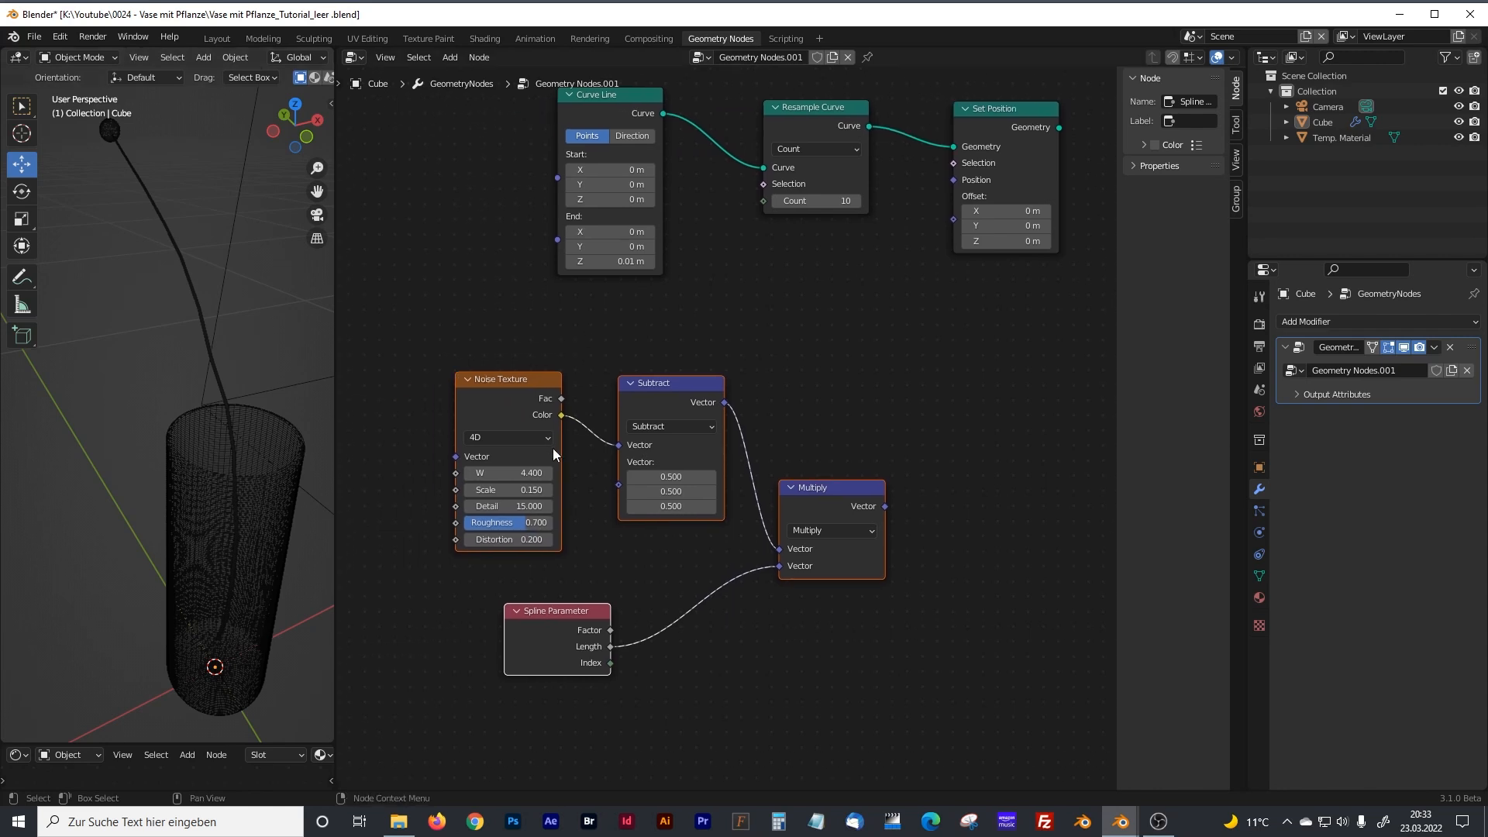
{"action": "left_click", "coordinate": [457, 505]}
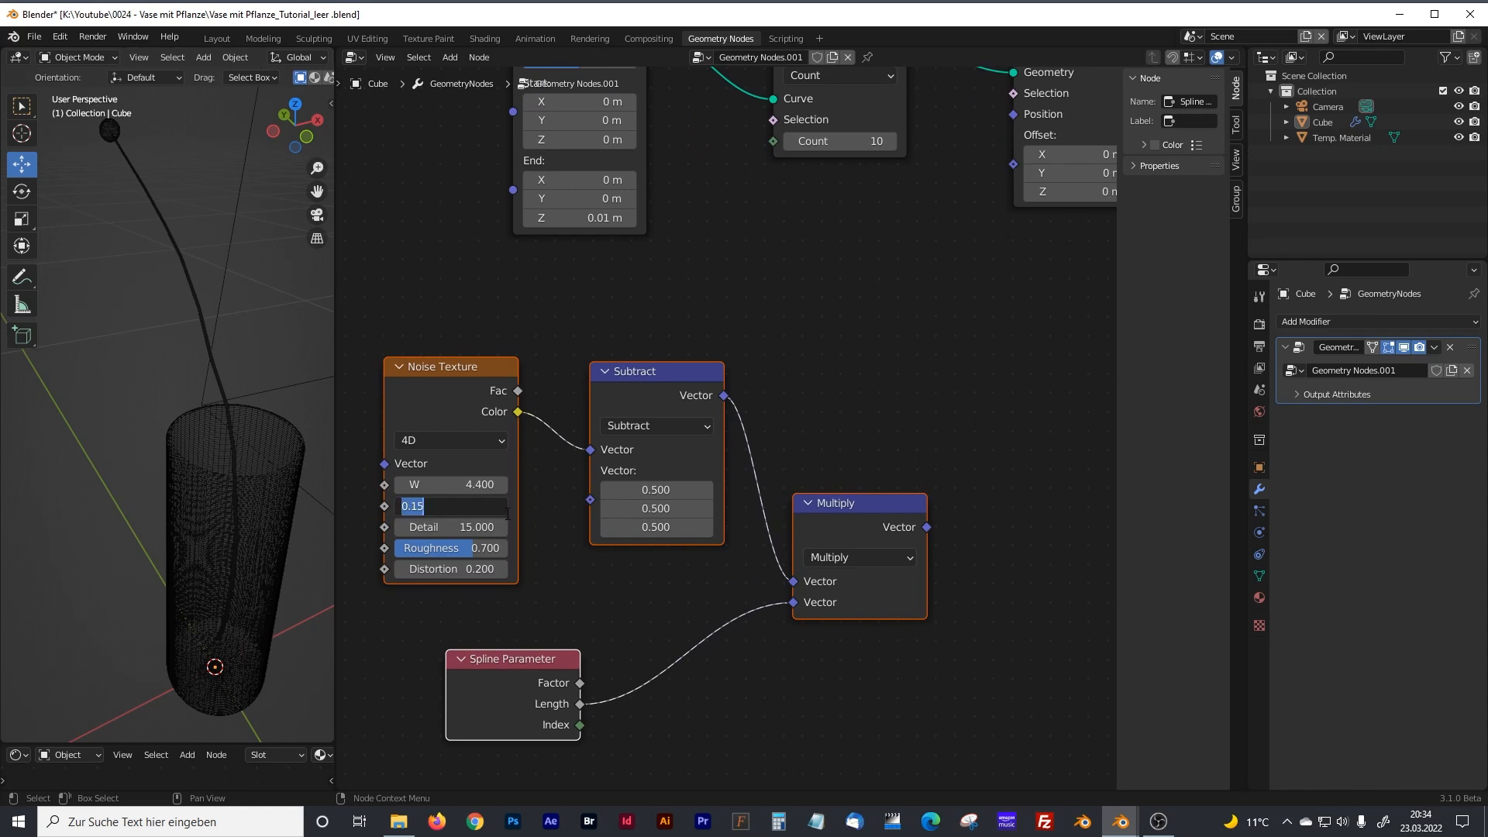
{"action": "type", "text": "1"}
{"action": "key", "text": "Return"}
{"action": "left_click", "coordinate": [483, 548]}
{"action": "type", "text": "0.8"}
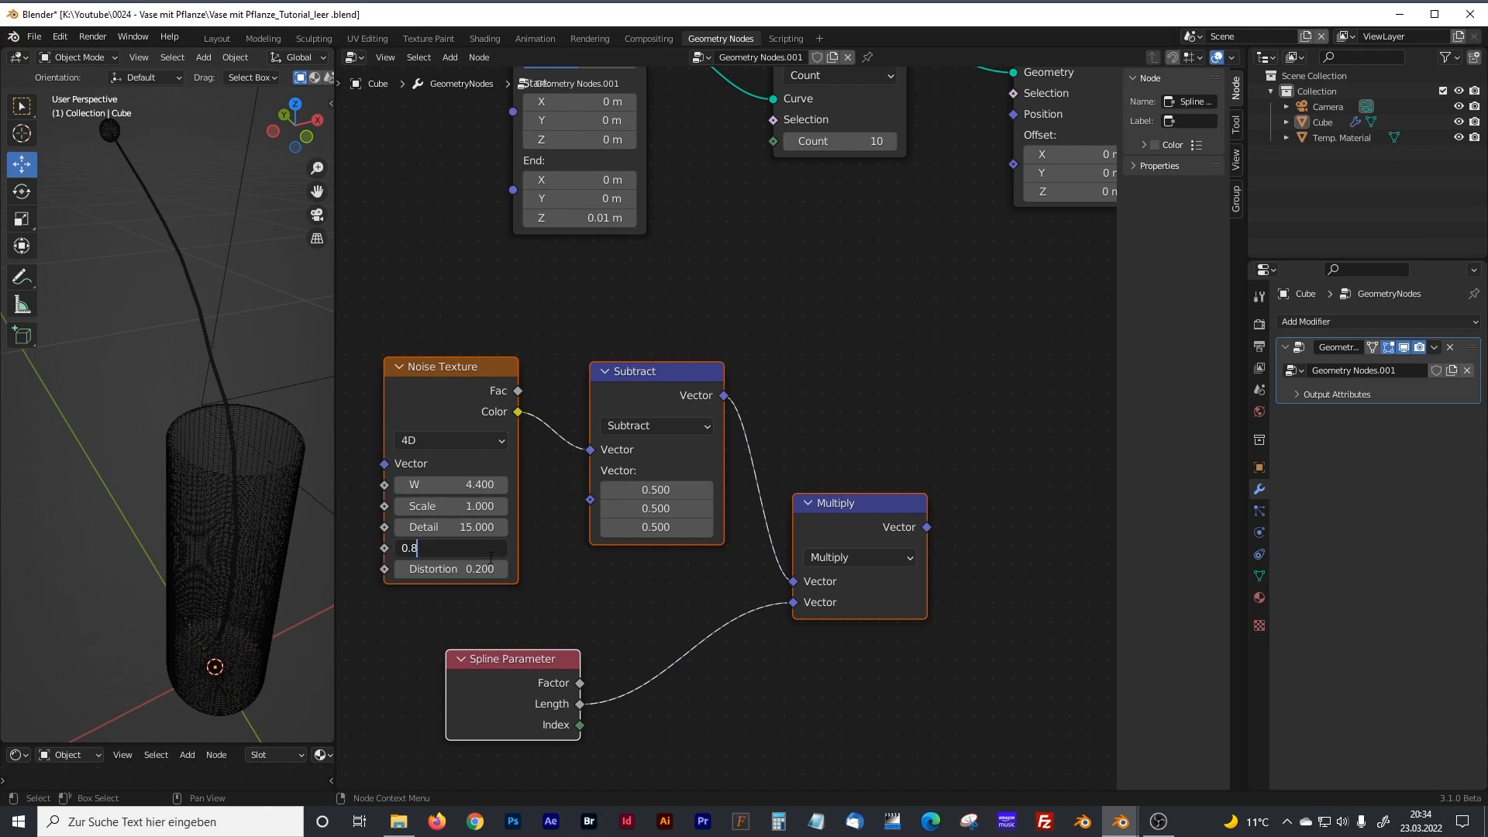
{"action": "key", "text": "Return"}
{"action": "left_click", "coordinate": [482, 570]}
{"action": "type", "text": "2"}
{"action": "key", "text": "Return"}
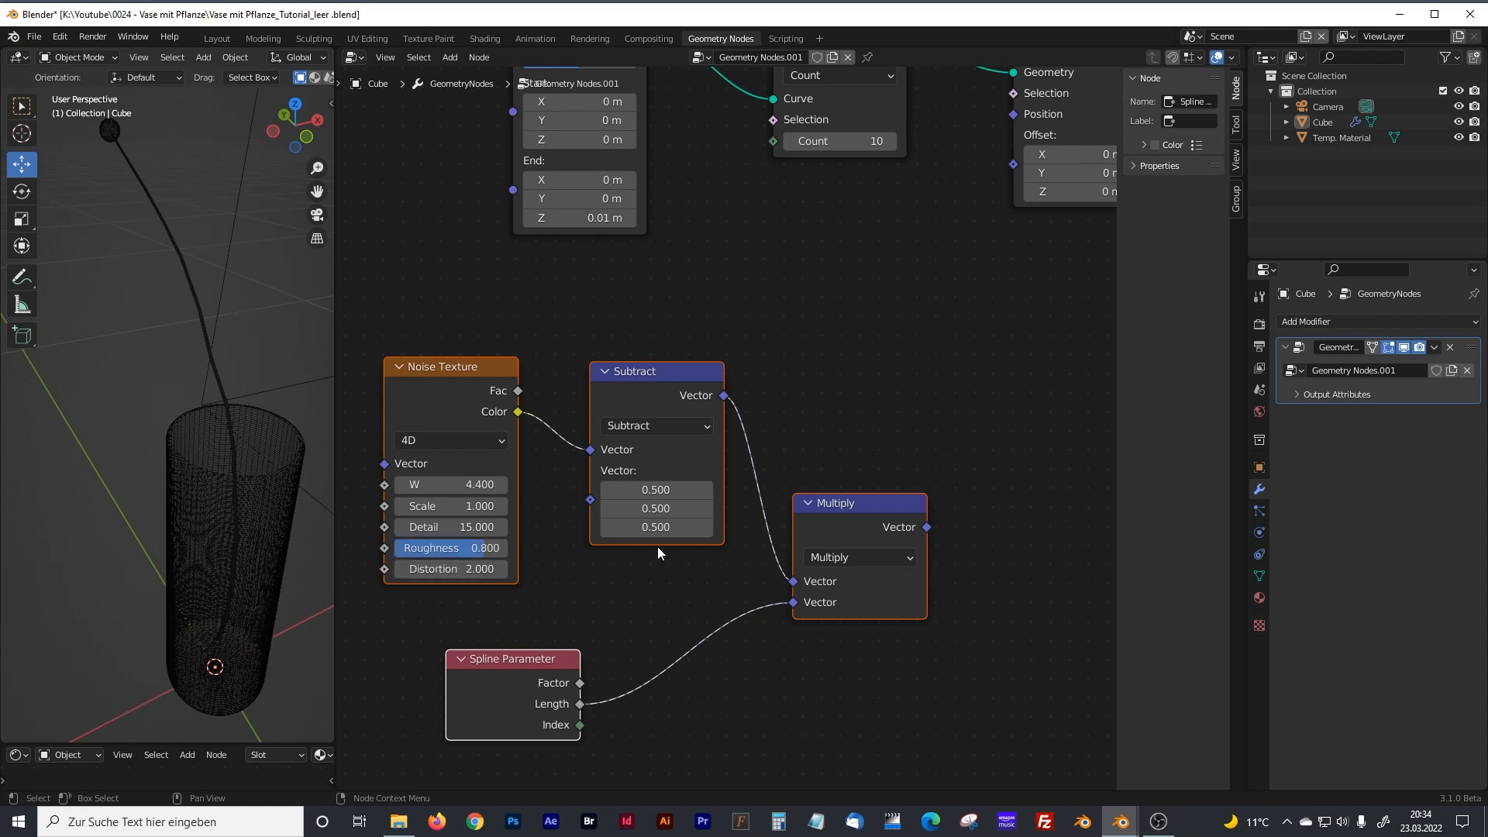
Link the duplicated Multiply node's Vector output to the Offset input of the Set Position node above it.
{"action": "middle_click_drag", "start_coordinate": [904, 421], "coordinate": [724, 521]}
{"action": "left_click_drag", "start_coordinate": [746, 632], "coordinate": [829, 268]}
{"action": "scroll", "coordinate": [827, 226], "scroll_direction": "down", "scroll_amount": 3}
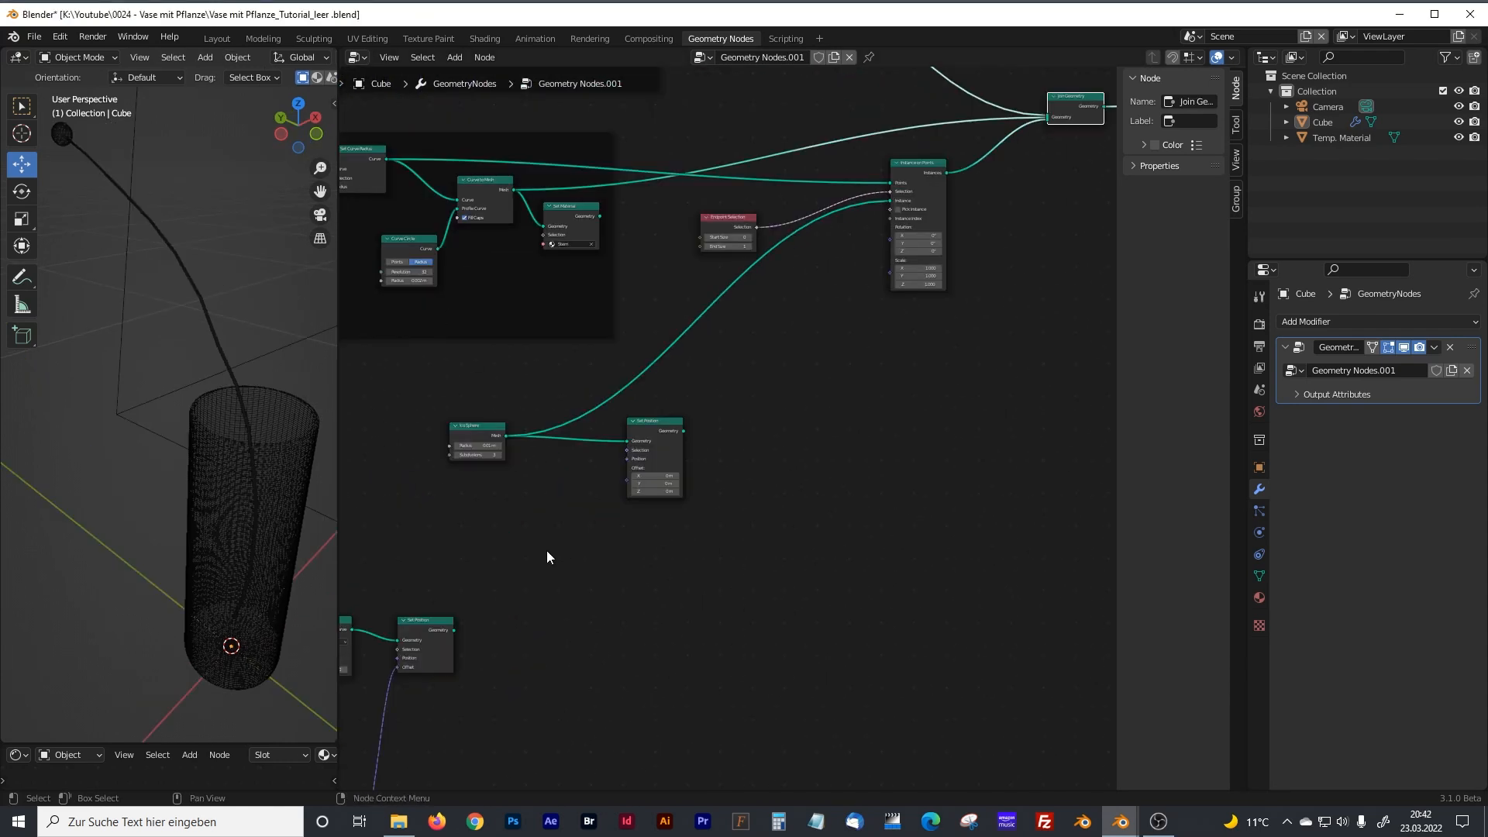
Add a Distribute Points on Faces node beside the Set Position node that follows the Ico Sphere.
{"action": "left_click_drag", "start_coordinate": [338, 408], "coordinate": [452, 399]}
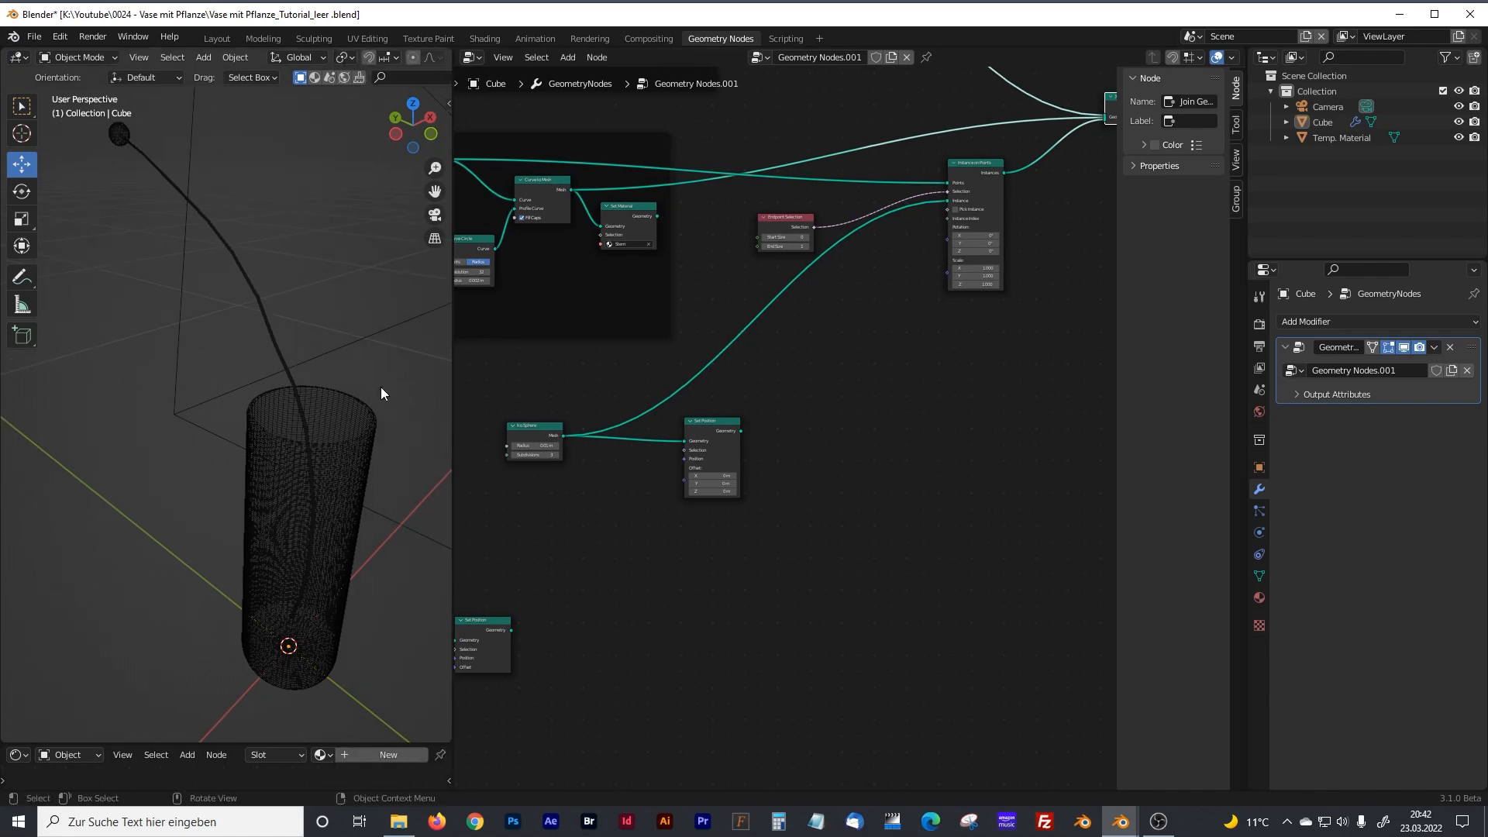
{"action": "scroll", "coordinate": [280, 406], "scroll_direction": "up", "scroll_amount": 6}
{"action": "middle_click_drag", "start_coordinate": [248, 375], "coordinate": [282, 414]}
{"action": "scroll", "coordinate": [284, 371], "scroll_direction": "up", "scroll_amount": 1}
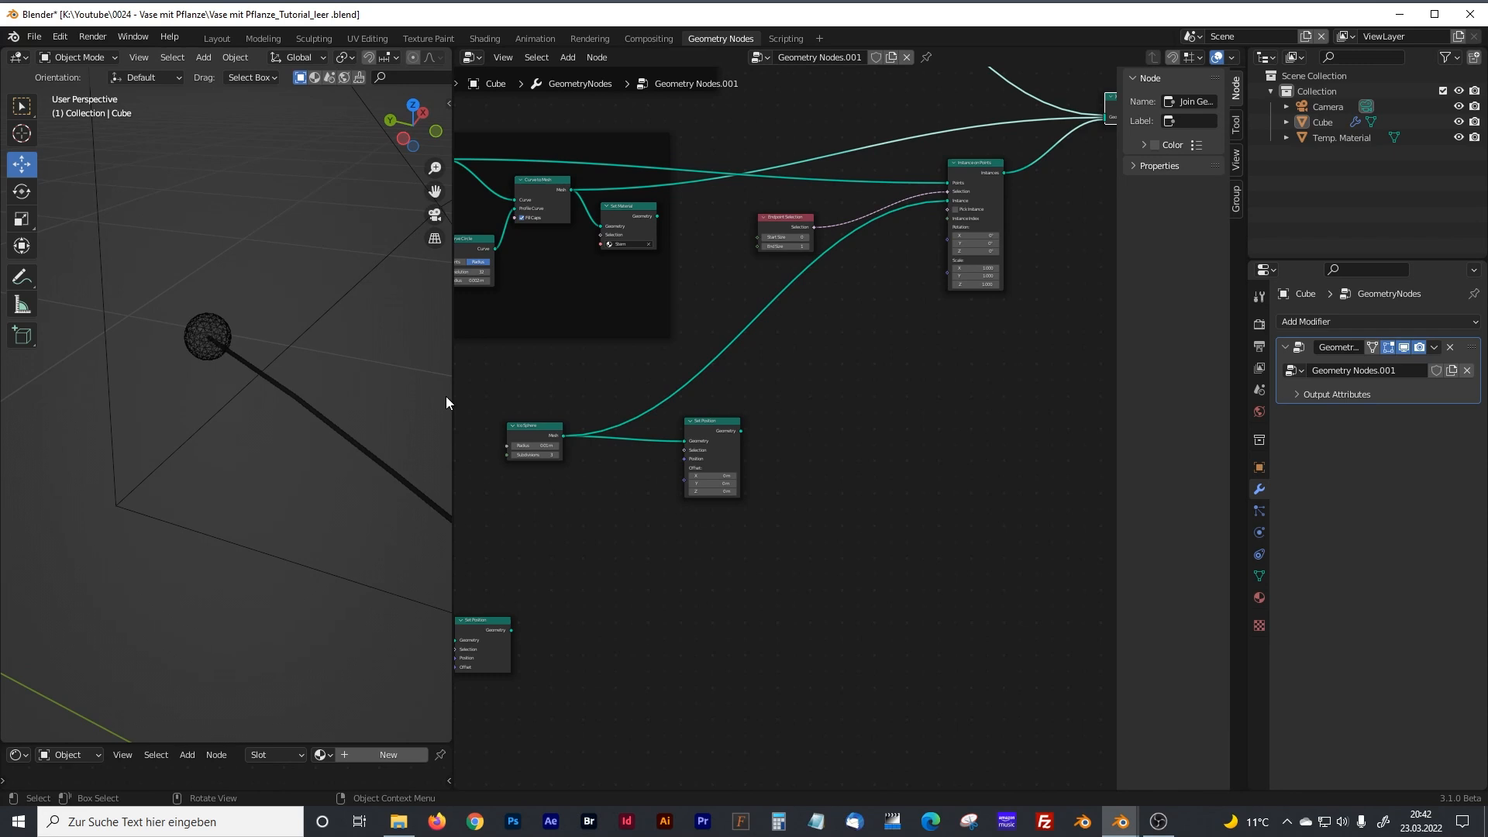
{"action": "left_click_drag", "start_coordinate": [448, 402], "coordinate": [360, 403]}
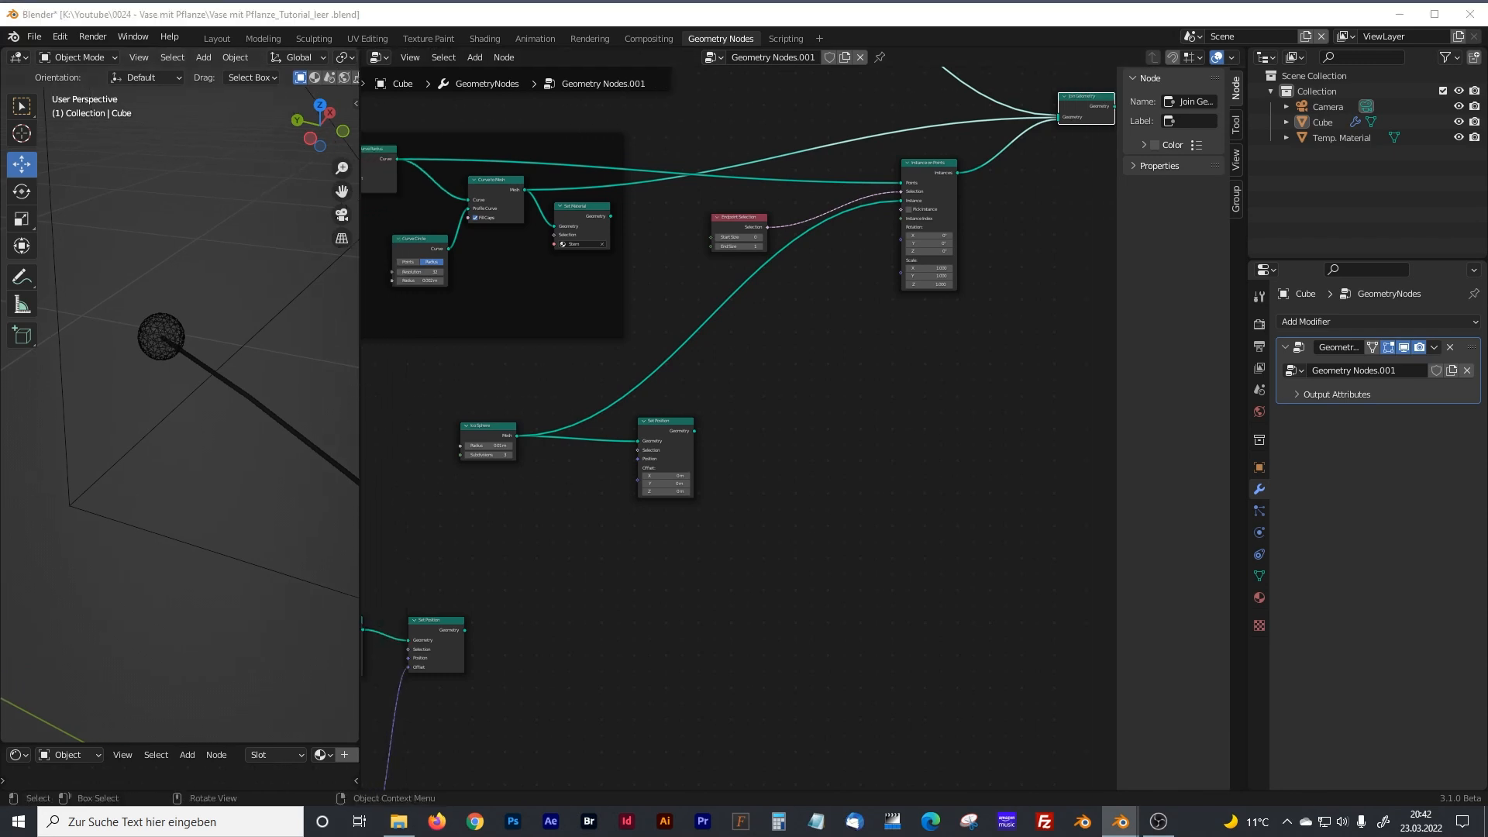
{"action": "scroll", "coordinate": [761, 472], "scroll_direction": "up", "scroll_amount": 2}
{"action": "key", "text": "shift+a"}
{"action": "left_click", "coordinate": [740, 469]}
{"action": "type", "text": "distrib"}
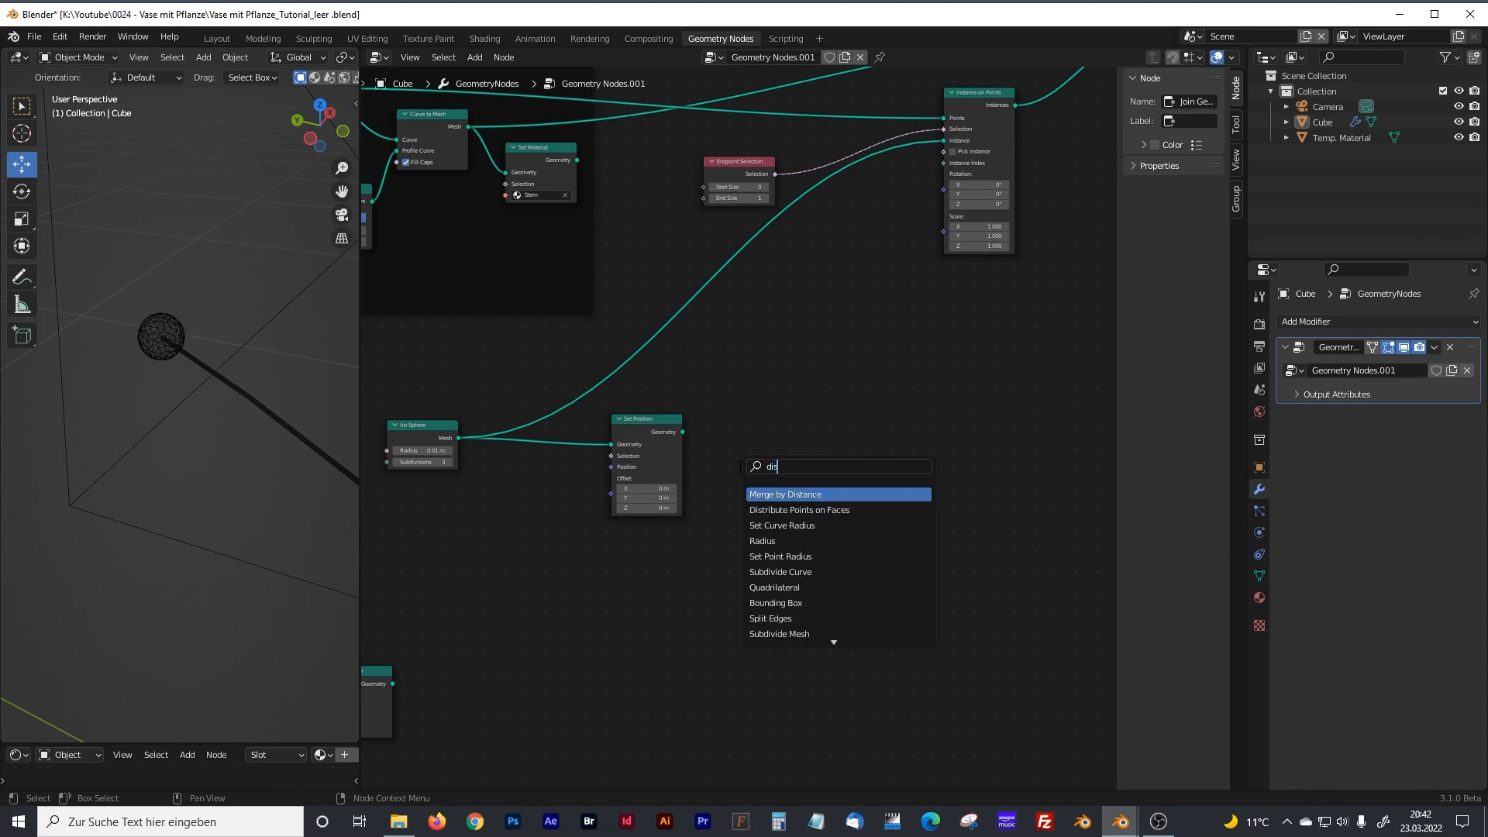
{"action": "key", "text": "Return"}
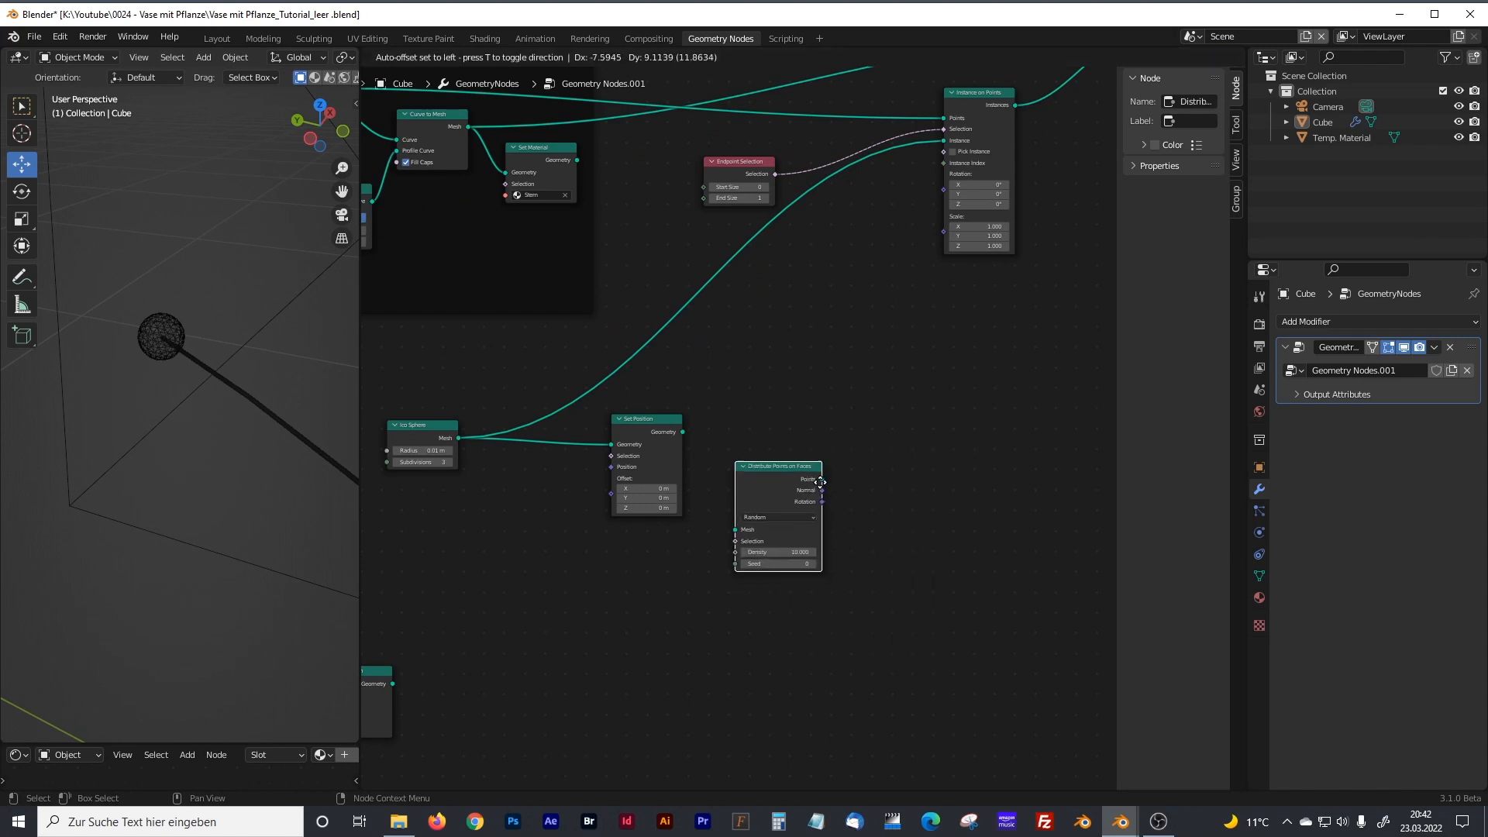
{"action": "left_click", "coordinate": [750, 430]}
Link the Geometry output of the Ico Sphere's Set Position to the Mesh input of Distribute Points on Faces.
{"action": "middle_click_drag", "start_coordinate": [614, 603], "coordinate": [633, 576]}
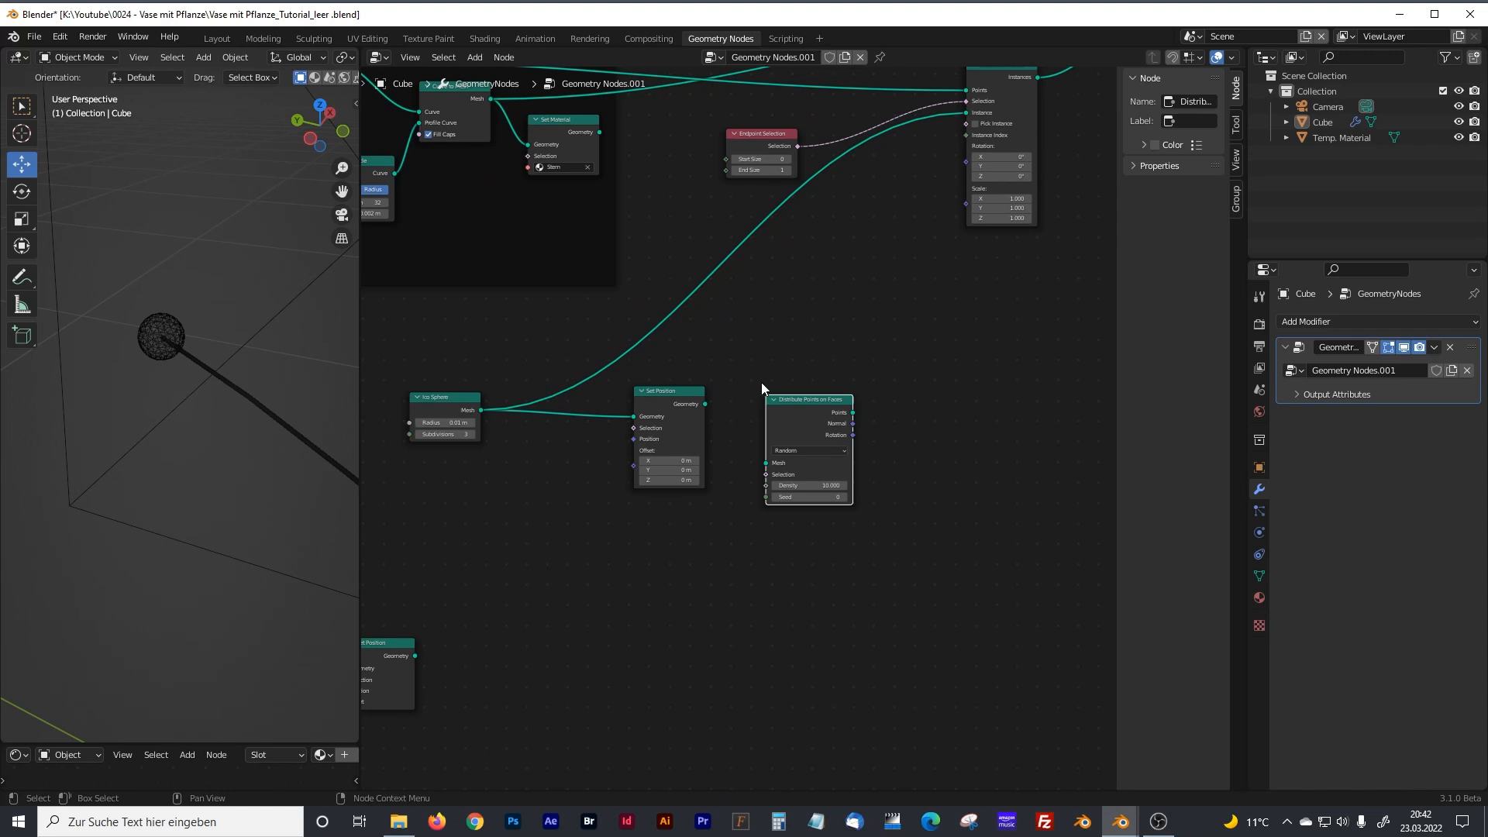
{"action": "left_click_drag", "start_coordinate": [705, 404], "coordinate": [765, 465]}
{"action": "middle_click_drag", "start_coordinate": [734, 604], "coordinate": [669, 576]}
{"action": "left_click", "coordinate": [744, 580]}
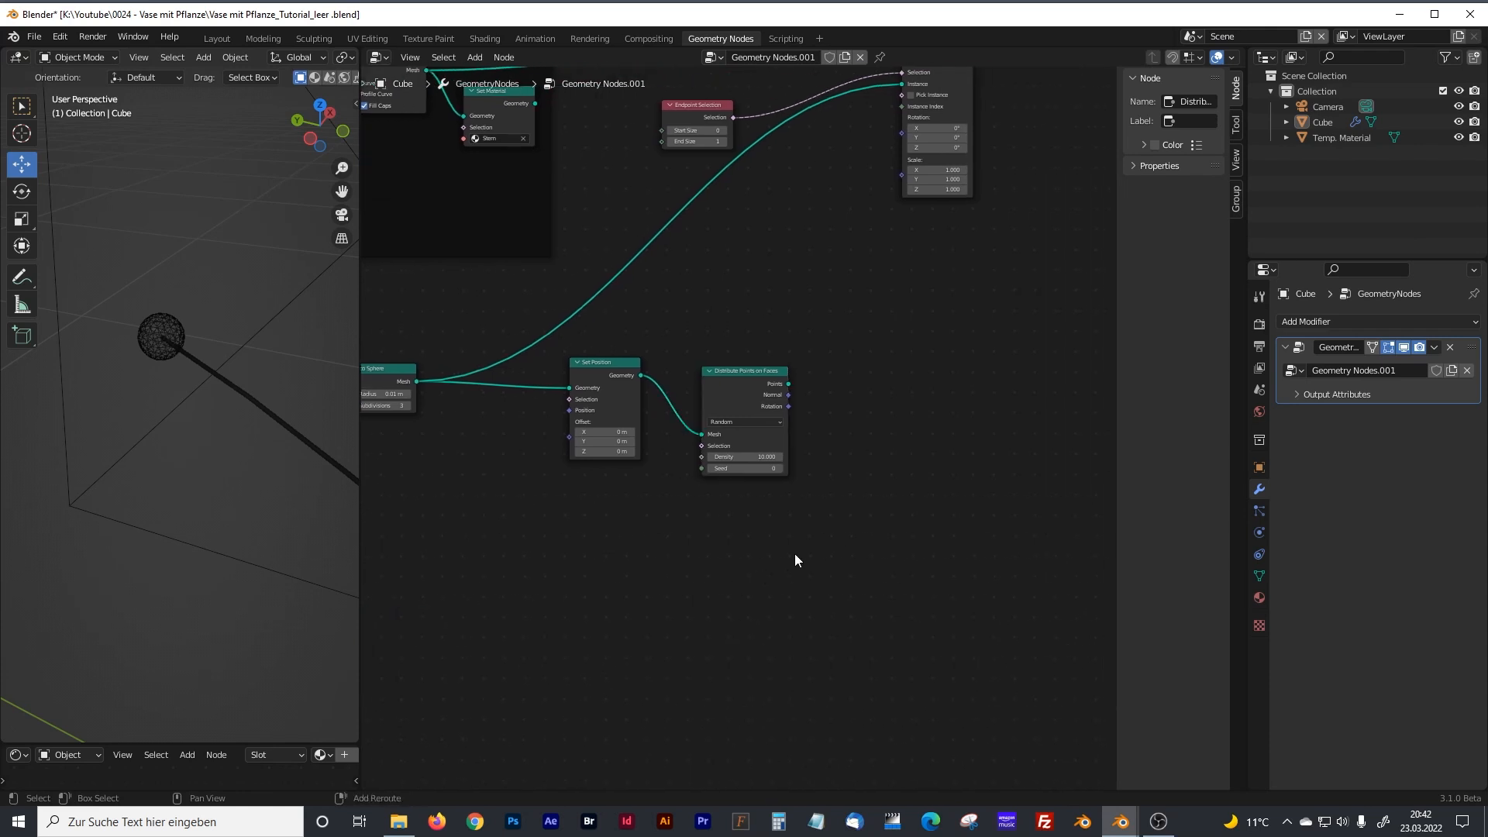
{"action": "scroll", "coordinate": [904, 475], "scroll_direction": "up", "scroll_amount": 2}
{"action": "middle_click_drag", "start_coordinate": [899, 449], "coordinate": [806, 515]}
{"action": "key", "text": "shift+a"}
{"action": "mouse_move", "coordinate": [733, 586]}
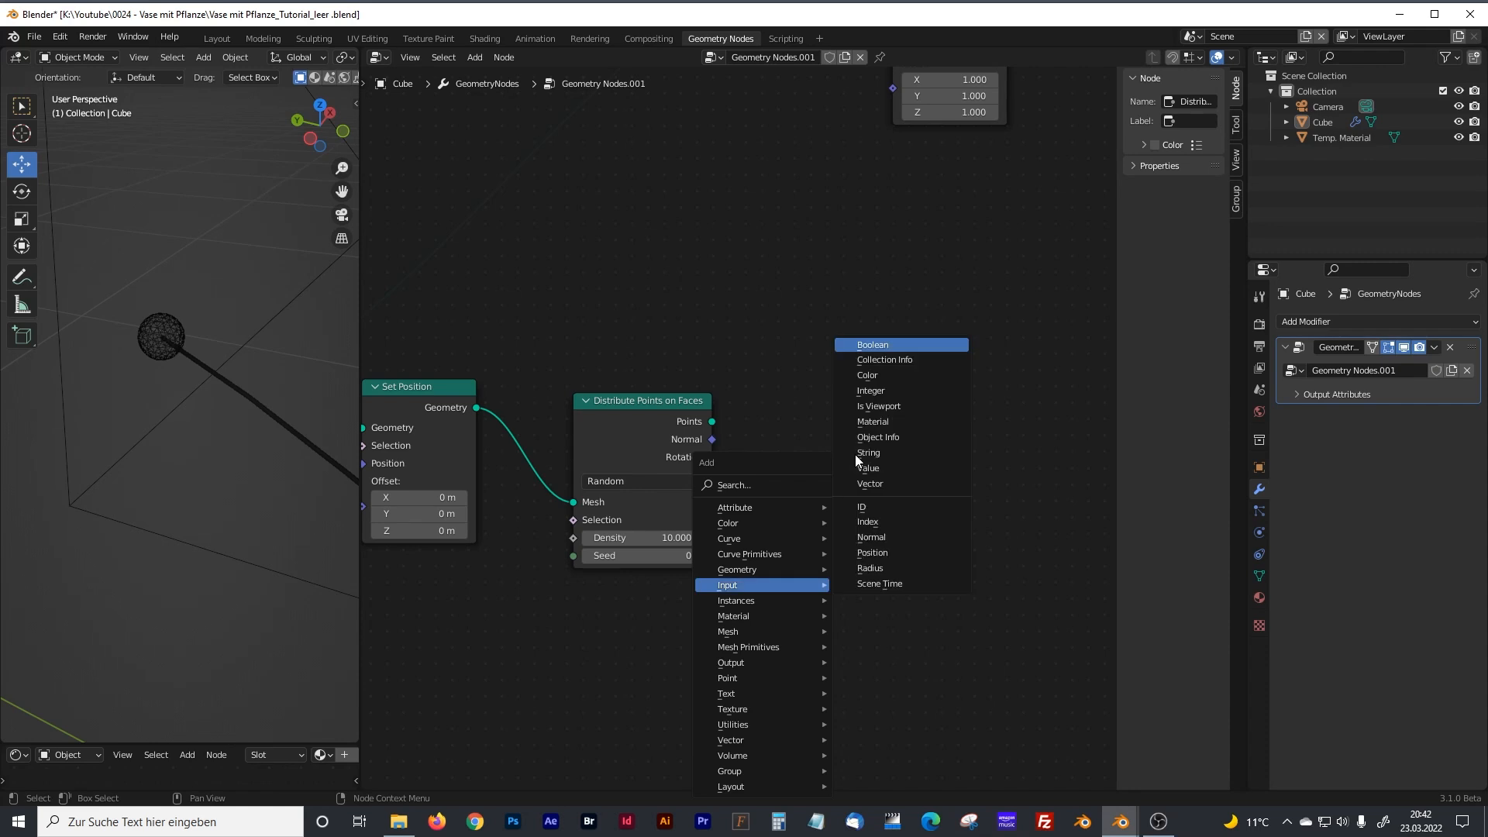
{"action": "left_click", "coordinate": [854, 456]}
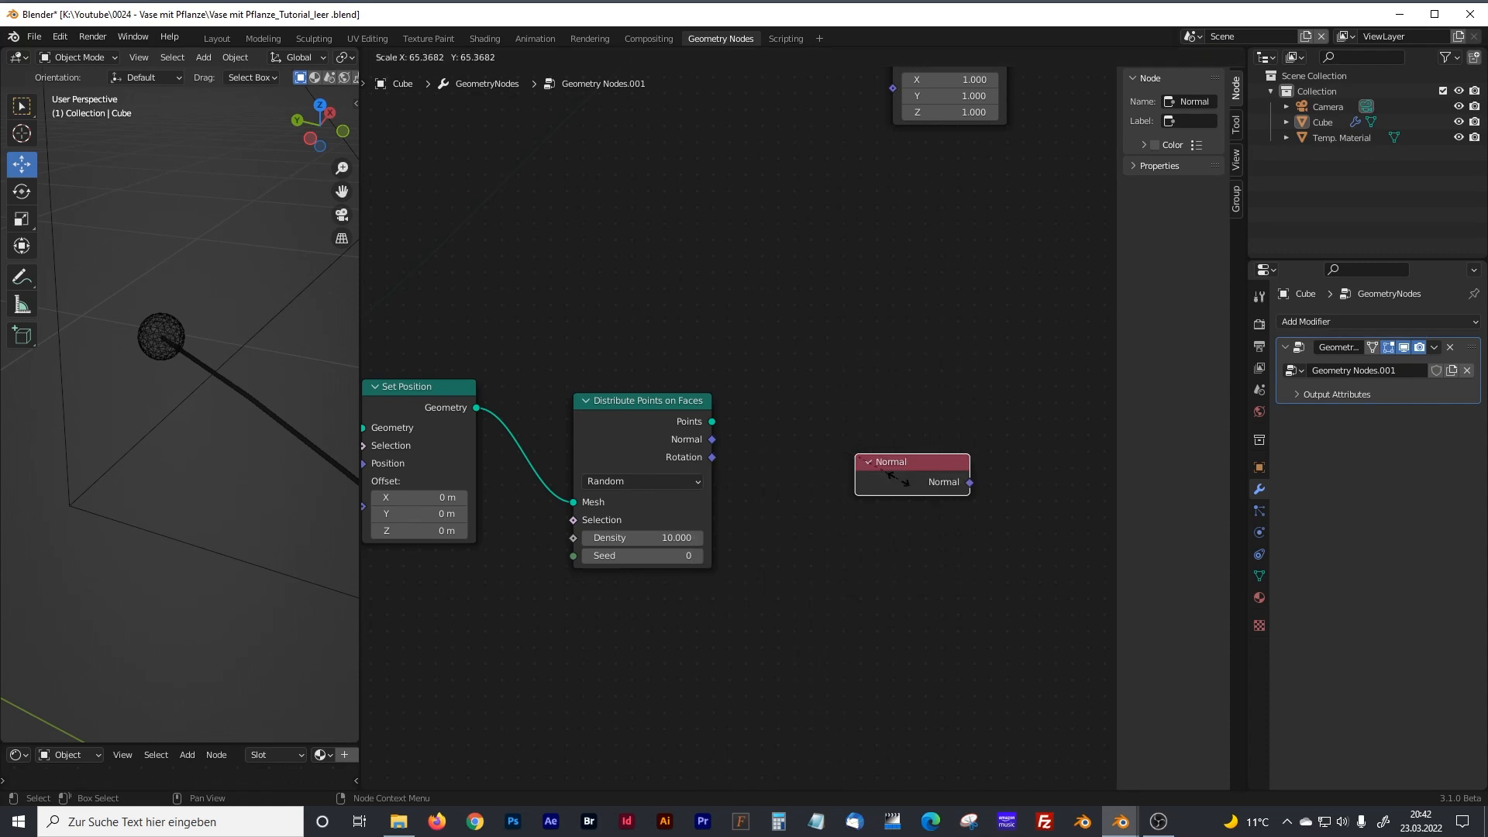
{"action": "left_click", "coordinate": [856, 458]}
{"action": "key", "text": "x"}
Add an Instance on Points node and link Distribute Points on Faces' Points output to its Points input.
{"action": "key", "text": "shift+a"}
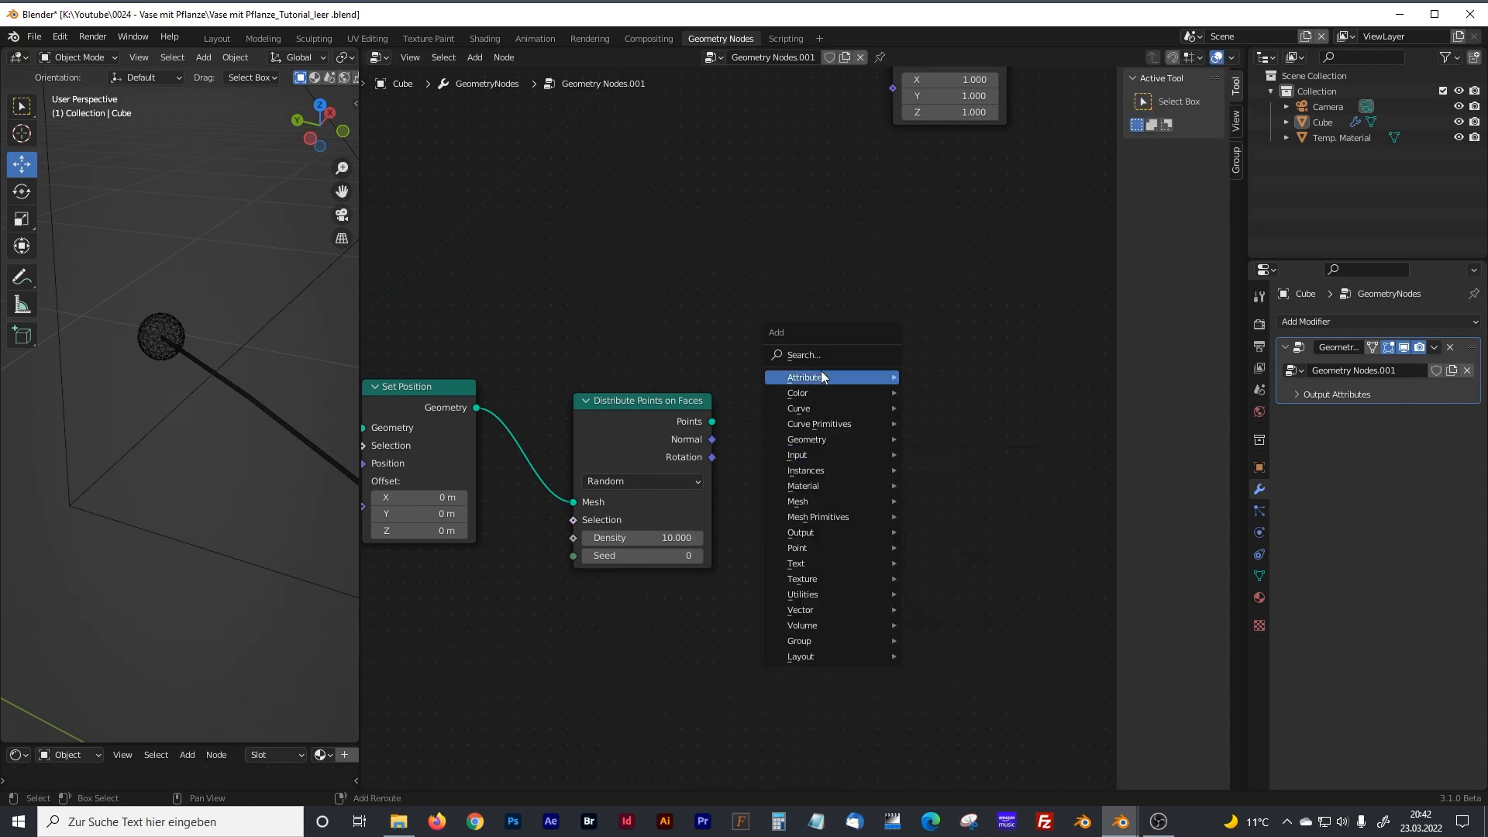
{"action": "left_click", "coordinate": [821, 371]}
{"action": "type", "text": "instanc"}
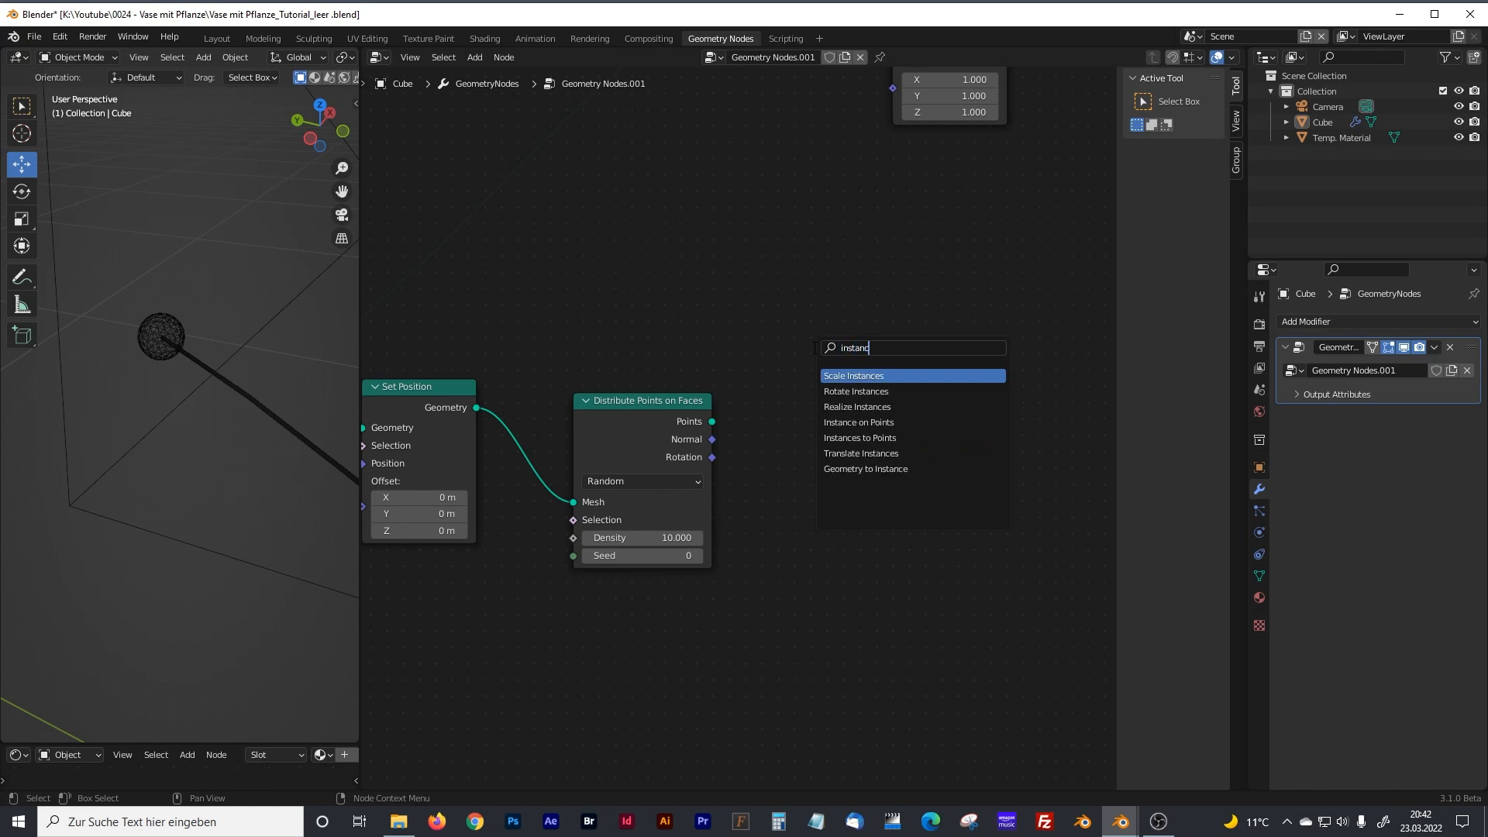
{"action": "left_click", "coordinate": [860, 422]}
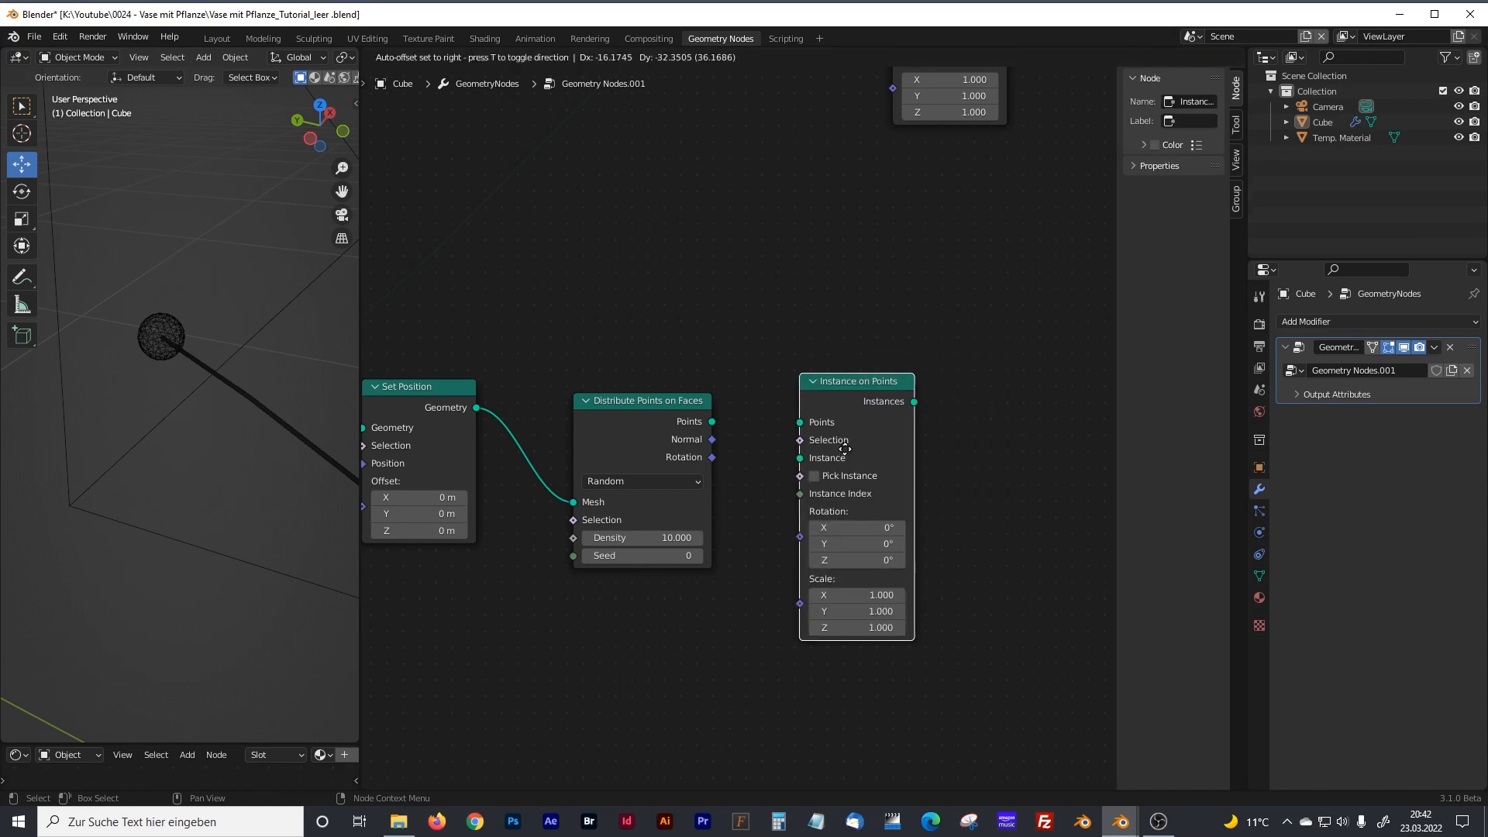
{"action": "left_click", "coordinate": [848, 465]}
{"action": "scroll", "coordinate": [783, 479], "scroll_direction": "down", "scroll_amount": 1}
{"action": "left_click_drag", "start_coordinate": [716, 422], "coordinate": [792, 439]}
Enclose the small curve line nodes and their distortion nodes in a frame labelled "blossom leaves".
{"action": "scroll", "coordinate": [735, 562], "scroll_direction": "down", "scroll_amount": 3}
{"action": "middle_click_drag", "start_coordinate": [552, 517], "coordinate": [921, 368]}
{"action": "left_click_drag", "start_coordinate": [448, 292], "coordinate": [890, 745]}
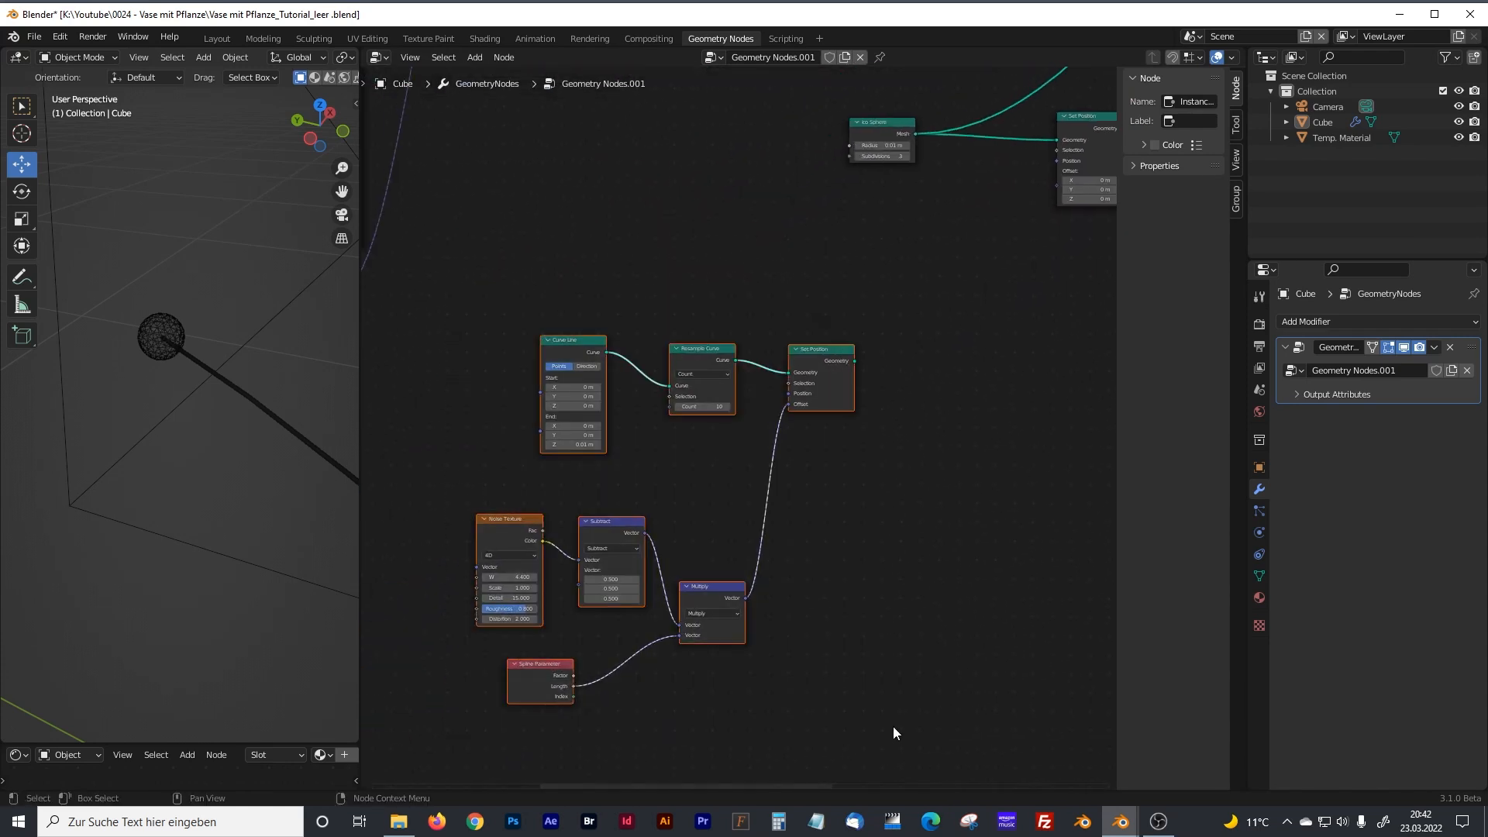
{"action": "key", "text": "ctrl+j"}
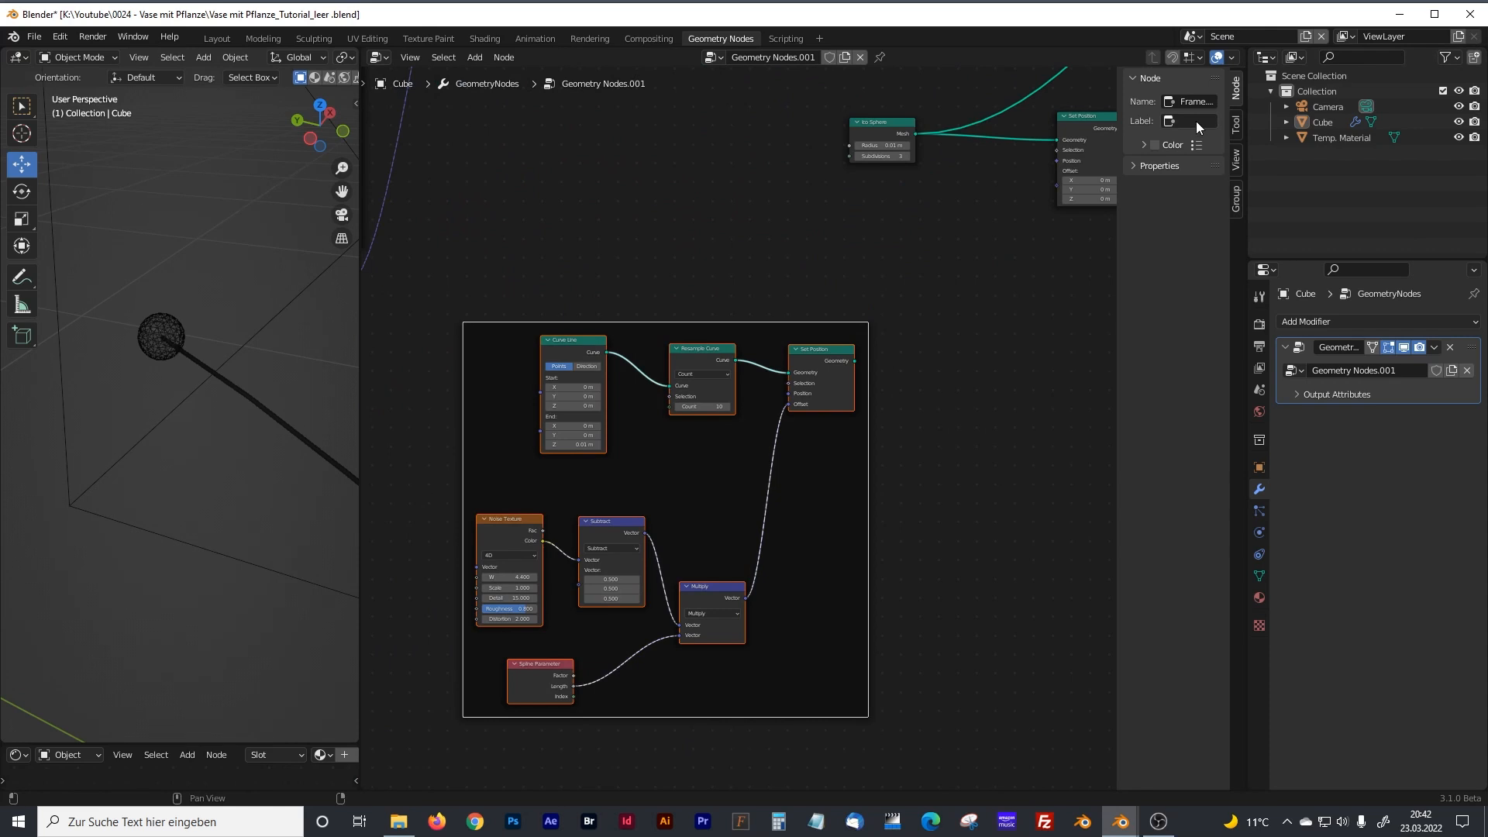
{"action": "type", "text": "som"}
{"action": "key", "text": "ctrl+BackSpace"}
{"action": "type", "text": "leaves"}
{"action": "key", "text": "Return"}
Link the Geometry output of Set Position in the blossom leaves frame to the new Instance on Points node's Instance input.
{"action": "middle_click_drag", "start_coordinate": [1010, 368], "coordinate": [751, 496]}
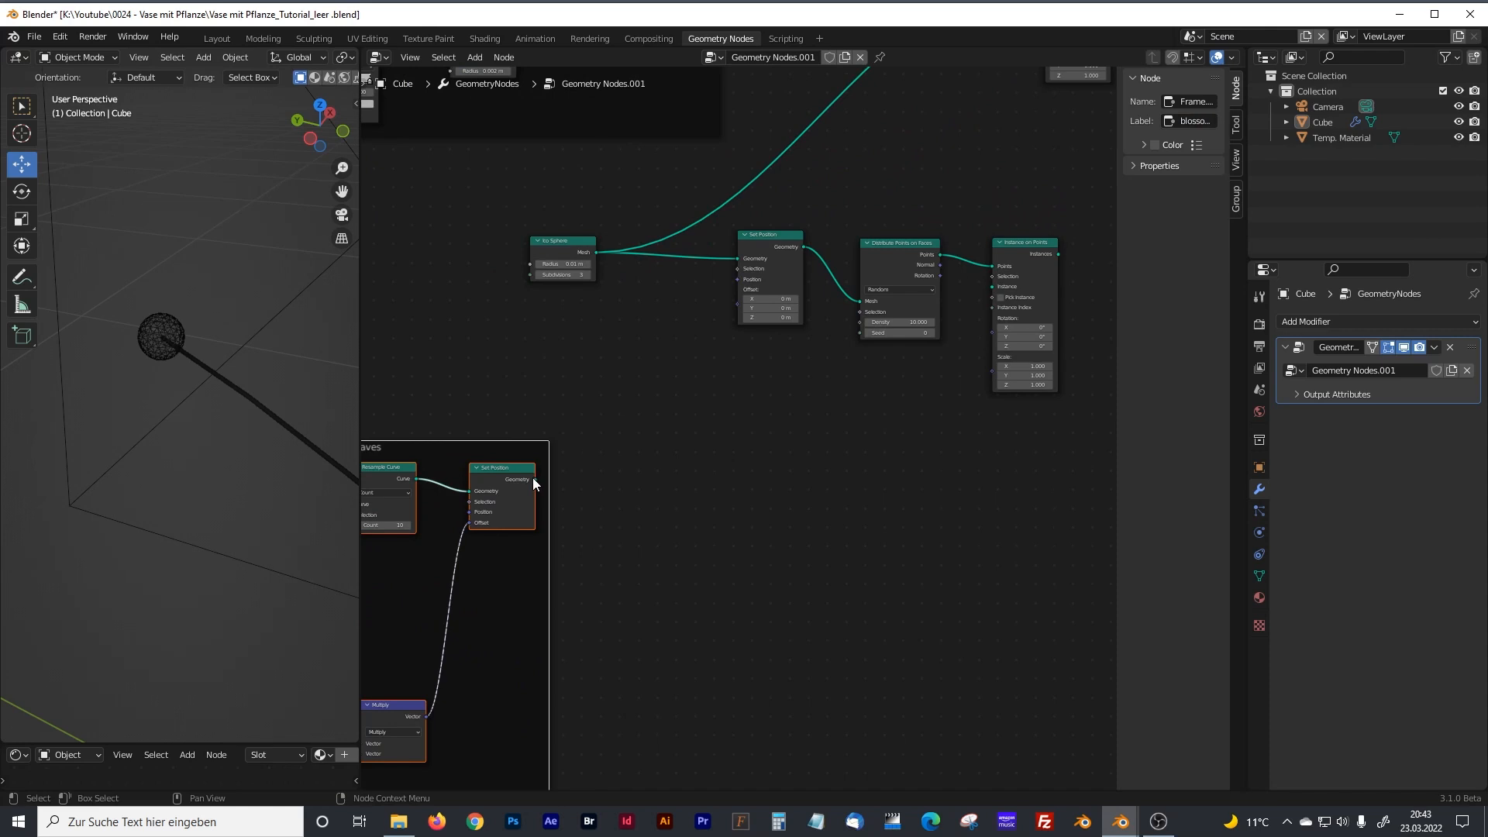
{"action": "left_click_drag", "start_coordinate": [534, 479], "coordinate": [989, 290]}
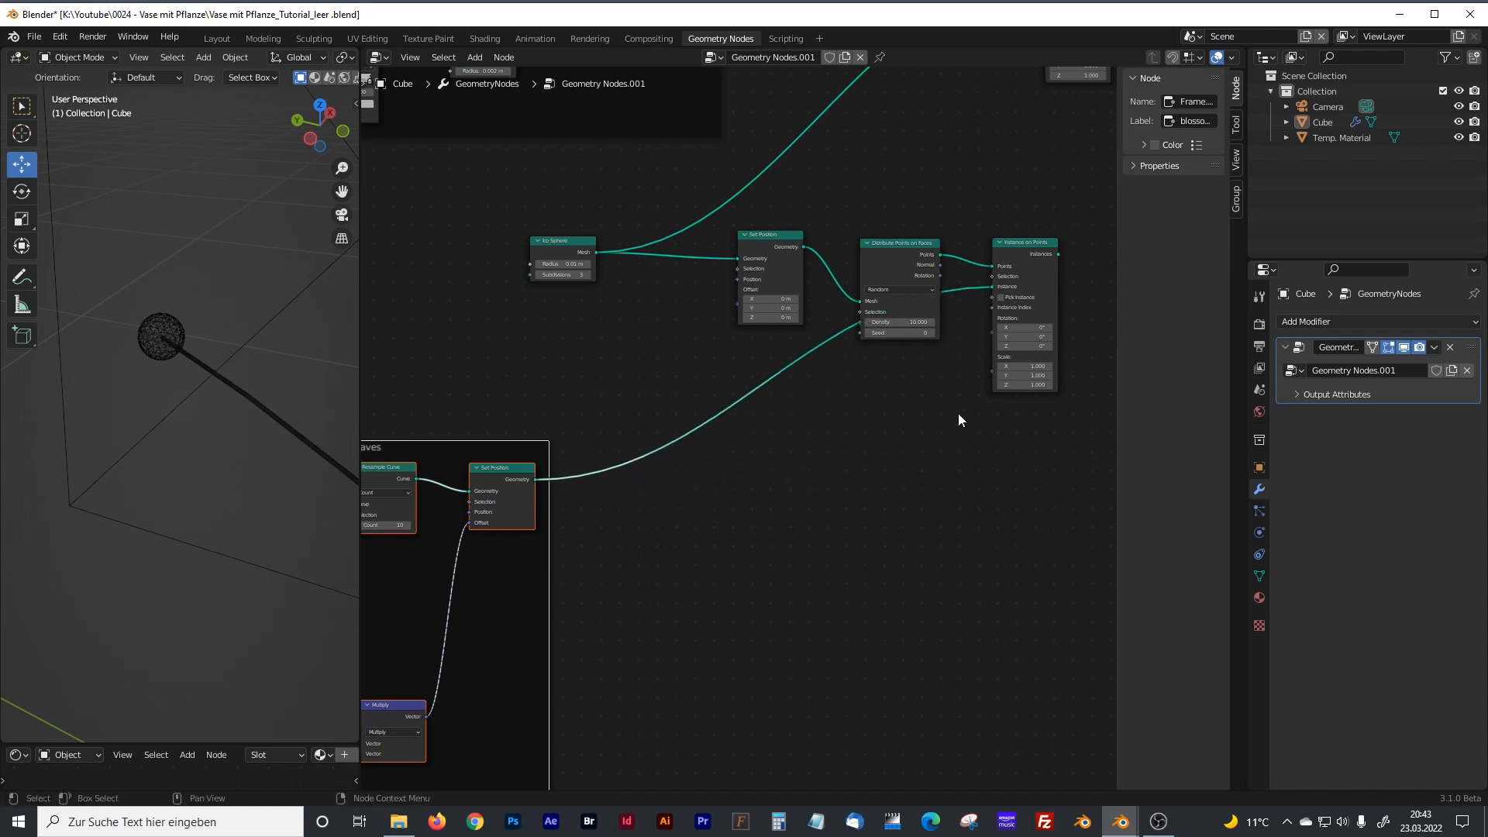
Move the Instance on Points node that feeds Join Geometry farther away from the Endpoint Selection node.
{"action": "middle_click_drag", "start_coordinate": [920, 419], "coordinate": [708, 556]}
{"action": "middle_click_drag", "start_coordinate": [918, 181], "coordinate": [874, 267]}
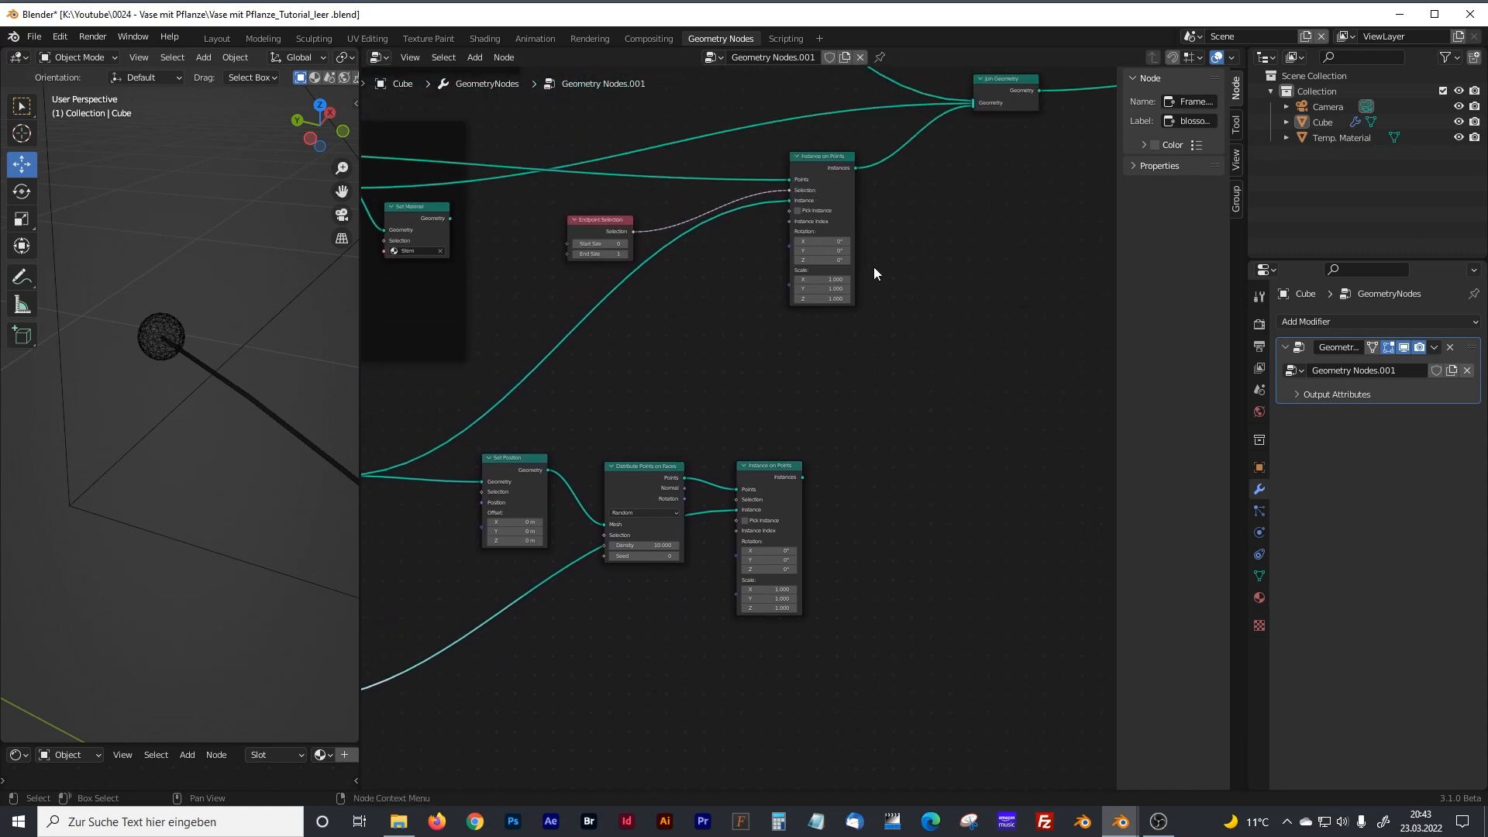
{"action": "left_click_drag", "start_coordinate": [825, 155], "coordinate": [898, 148]}
{"action": "scroll", "coordinate": [844, 429], "scroll_direction": "up", "scroll_amount": 1}
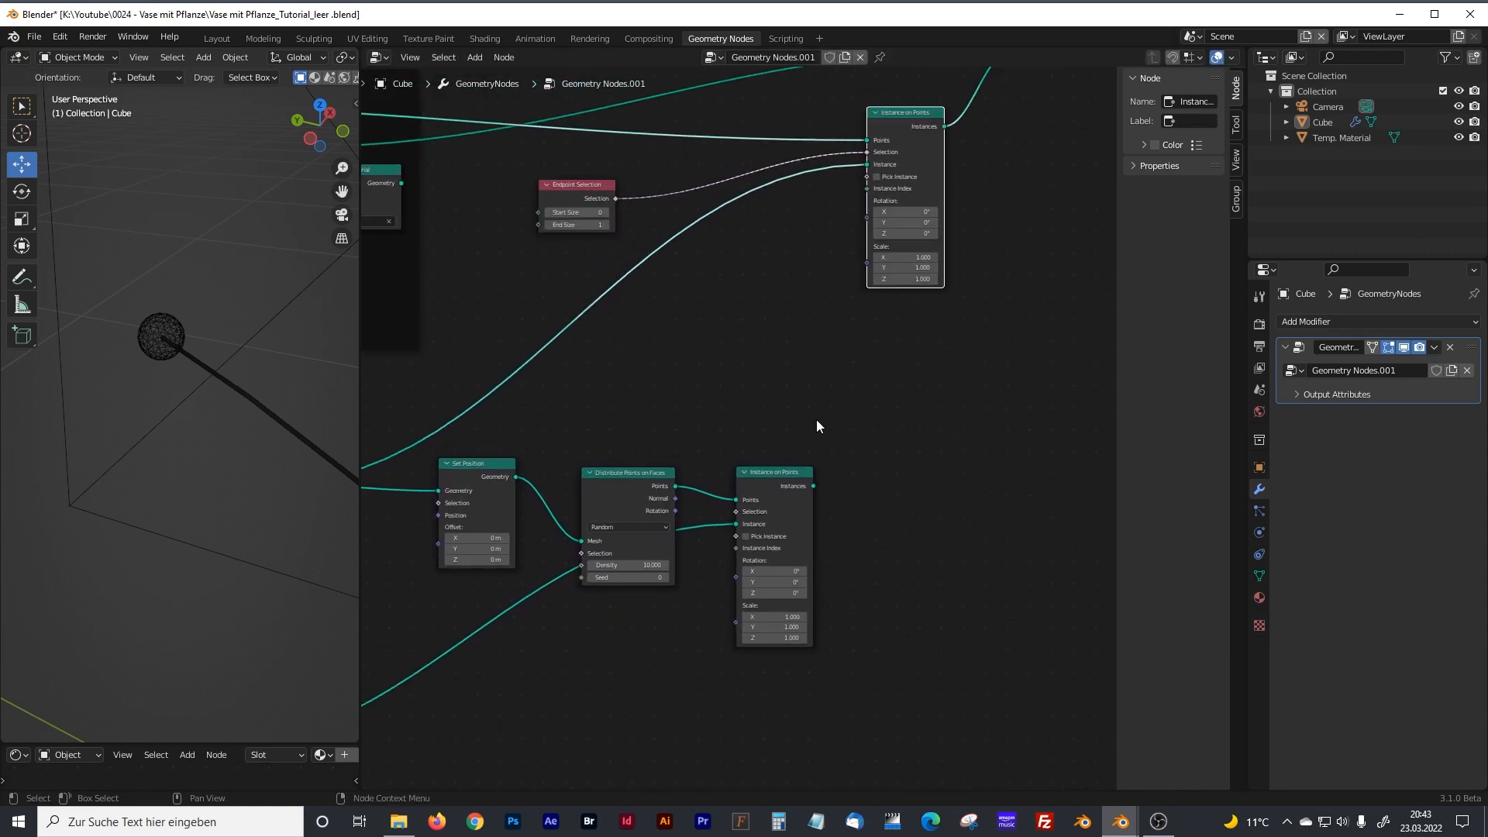
{"action": "middle_click_drag", "start_coordinate": [816, 420], "coordinate": [783, 432]}
{"action": "left_click_drag", "start_coordinate": [785, 518], "coordinate": [806, 237]}
{"action": "key", "text": "Escape"}
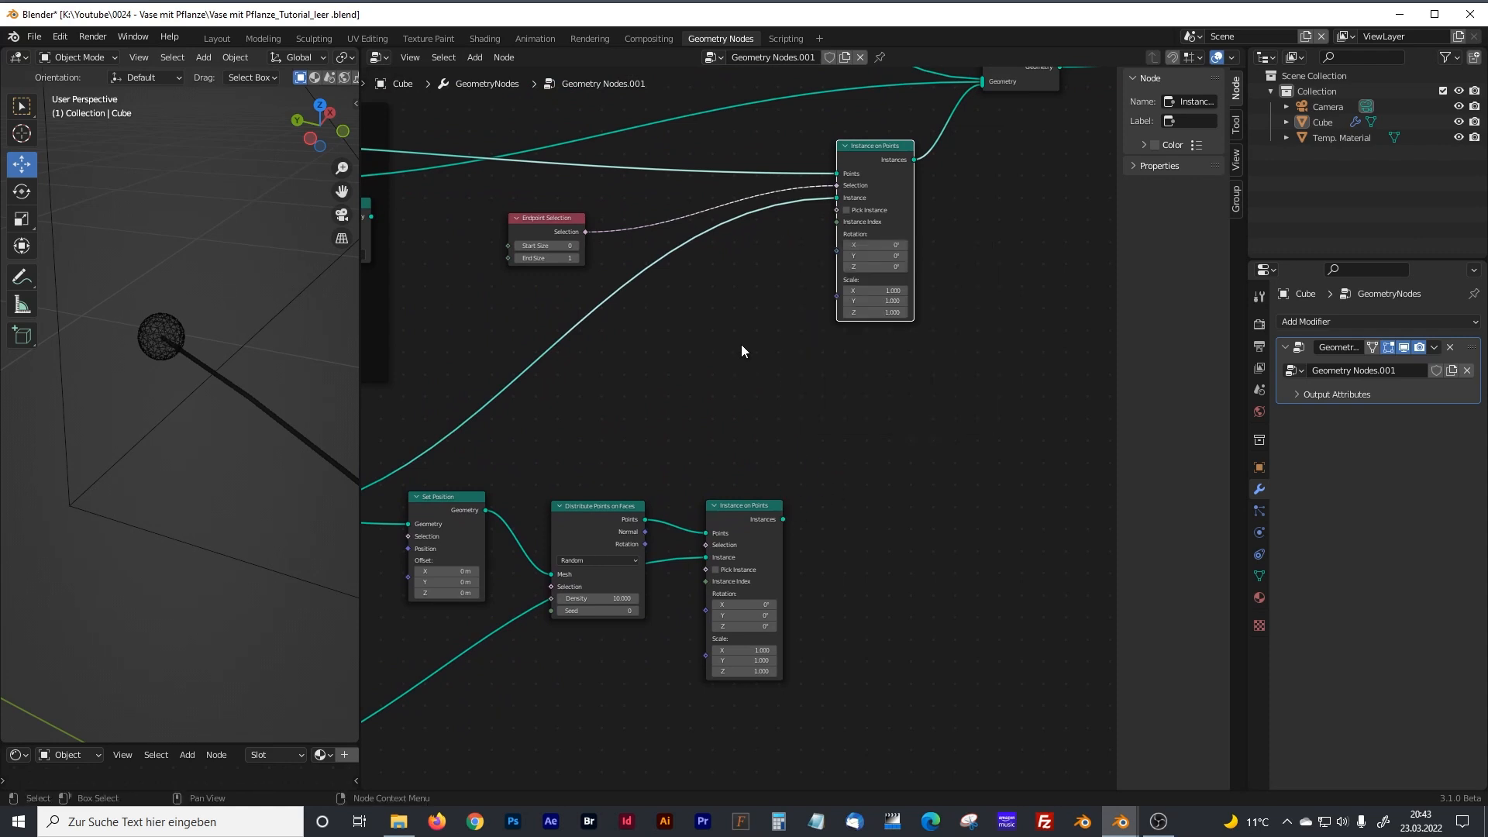
Nudge the new Instance on Points node slightly closer to Distribute Points on Faces.
{"action": "middle_click_drag", "start_coordinate": [741, 344], "coordinate": [896, 435]}
{"action": "middle_click_drag", "start_coordinate": [575, 308], "coordinate": [693, 338]}
{"action": "middle_click_drag", "start_coordinate": [798, 400], "coordinate": [527, 361]}
{"action": "middle_click_drag", "start_coordinate": [742, 469], "coordinate": [940, 476]}
{"action": "middle_click_drag", "start_coordinate": [866, 463], "coordinate": [703, 406]}
{"action": "middle_click_drag", "start_coordinate": [902, 528], "coordinate": [1013, 410]}
{"action": "mouse_move", "coordinate": [953, 399]}
{"action": "left_mouse_down"}
{"action": "mouse_move", "coordinate": [929, 391]}
{"action": "mouse_move", "coordinate": [944, 396]}
{"action": "left_mouse_up"}
Move the Ico Sphere node closer to the Set Position node it feeds.
{"action": "left_click_drag", "start_coordinate": [419, 394], "coordinate": [441, 393]}
{"action": "middle_click_drag", "start_coordinate": [563, 512], "coordinate": [771, 466], "text": "shift"}
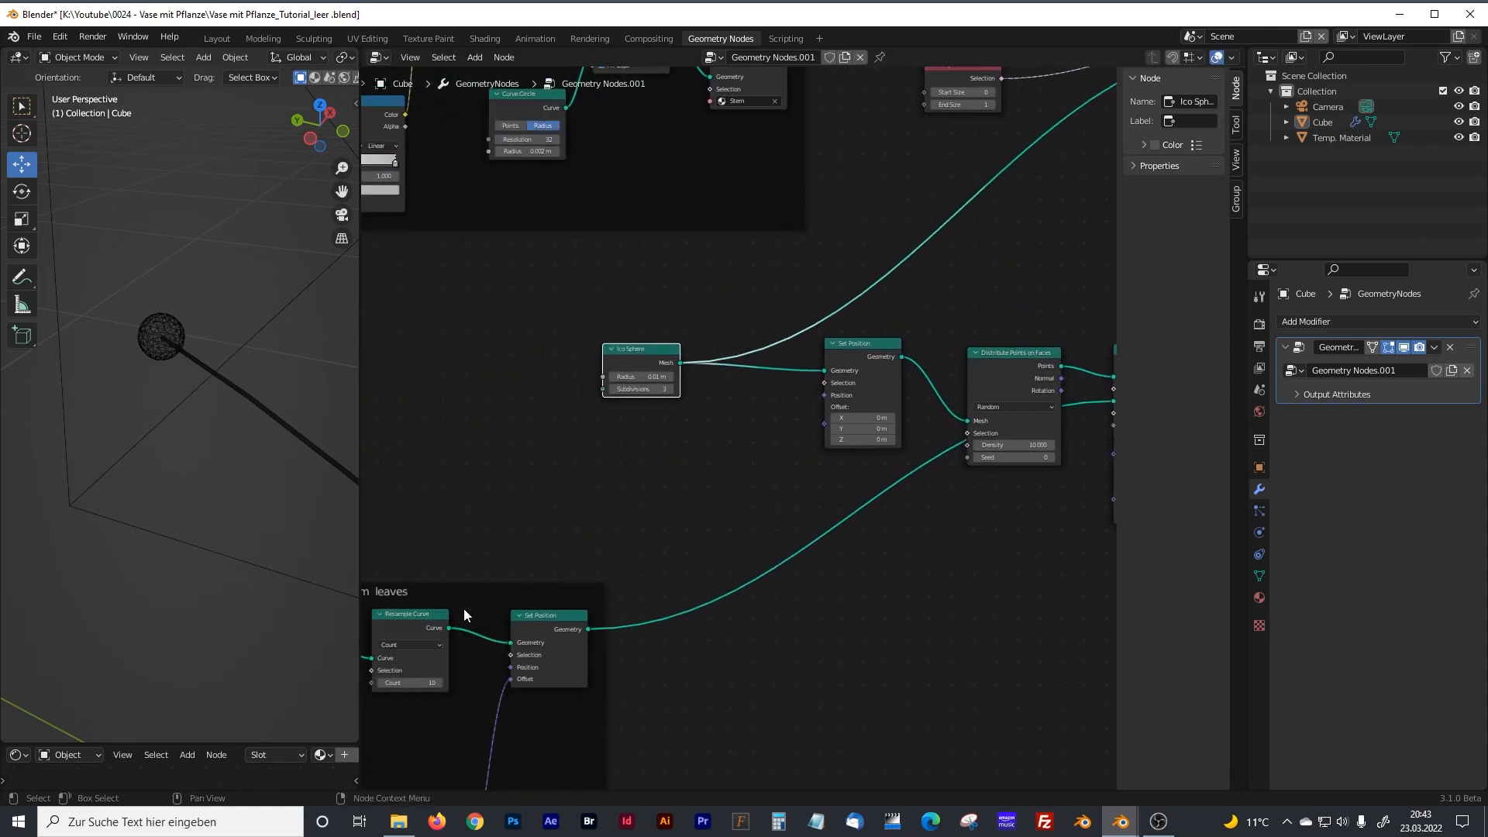
{"action": "middle_click_drag", "start_coordinate": [490, 627], "coordinate": [641, 560], "text": "shift"}
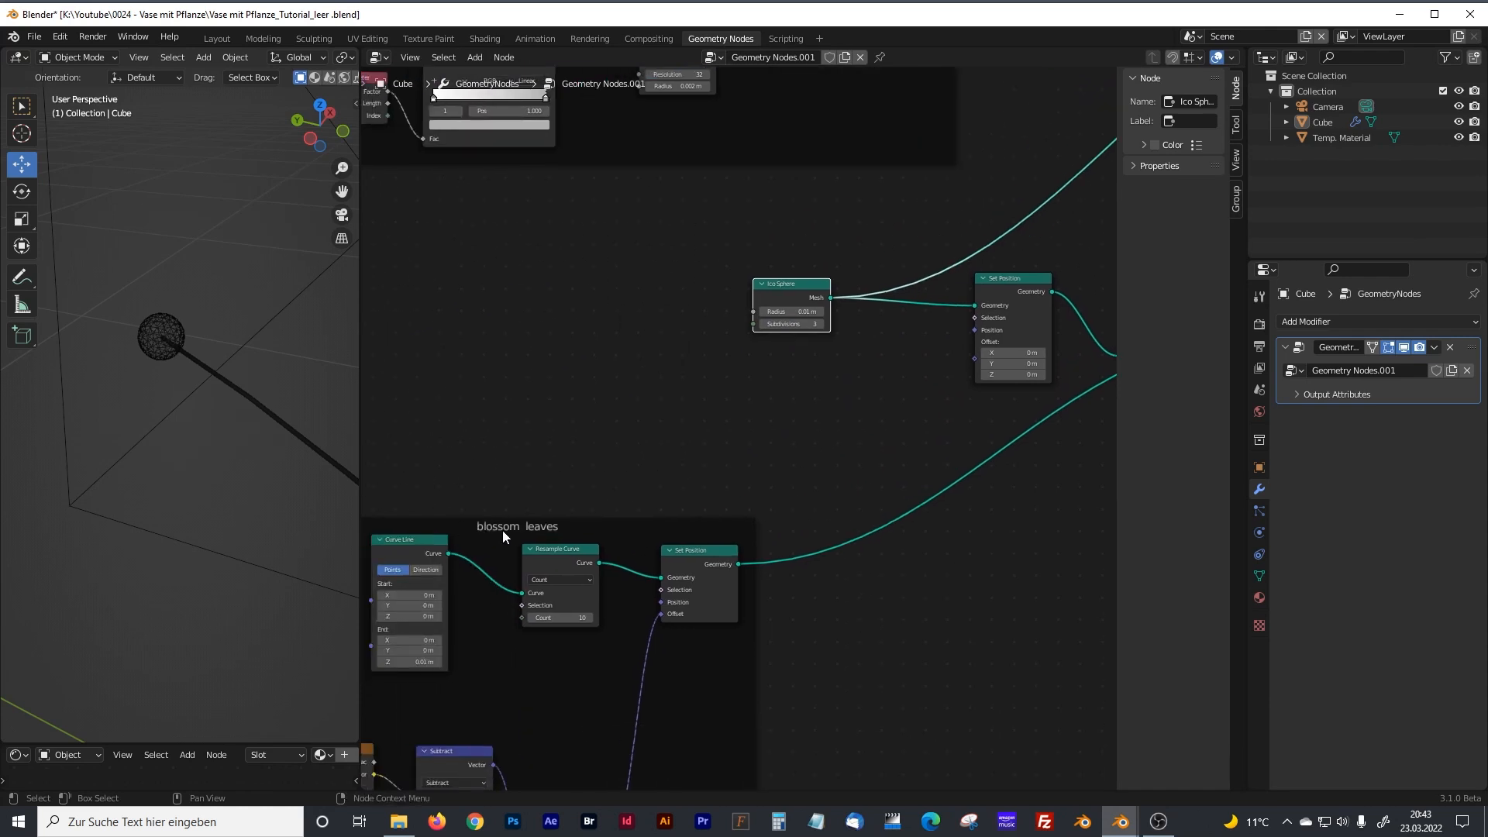
{"action": "middle_click_drag", "start_coordinate": [858, 471], "coordinate": [487, 518], "text": "shift"}
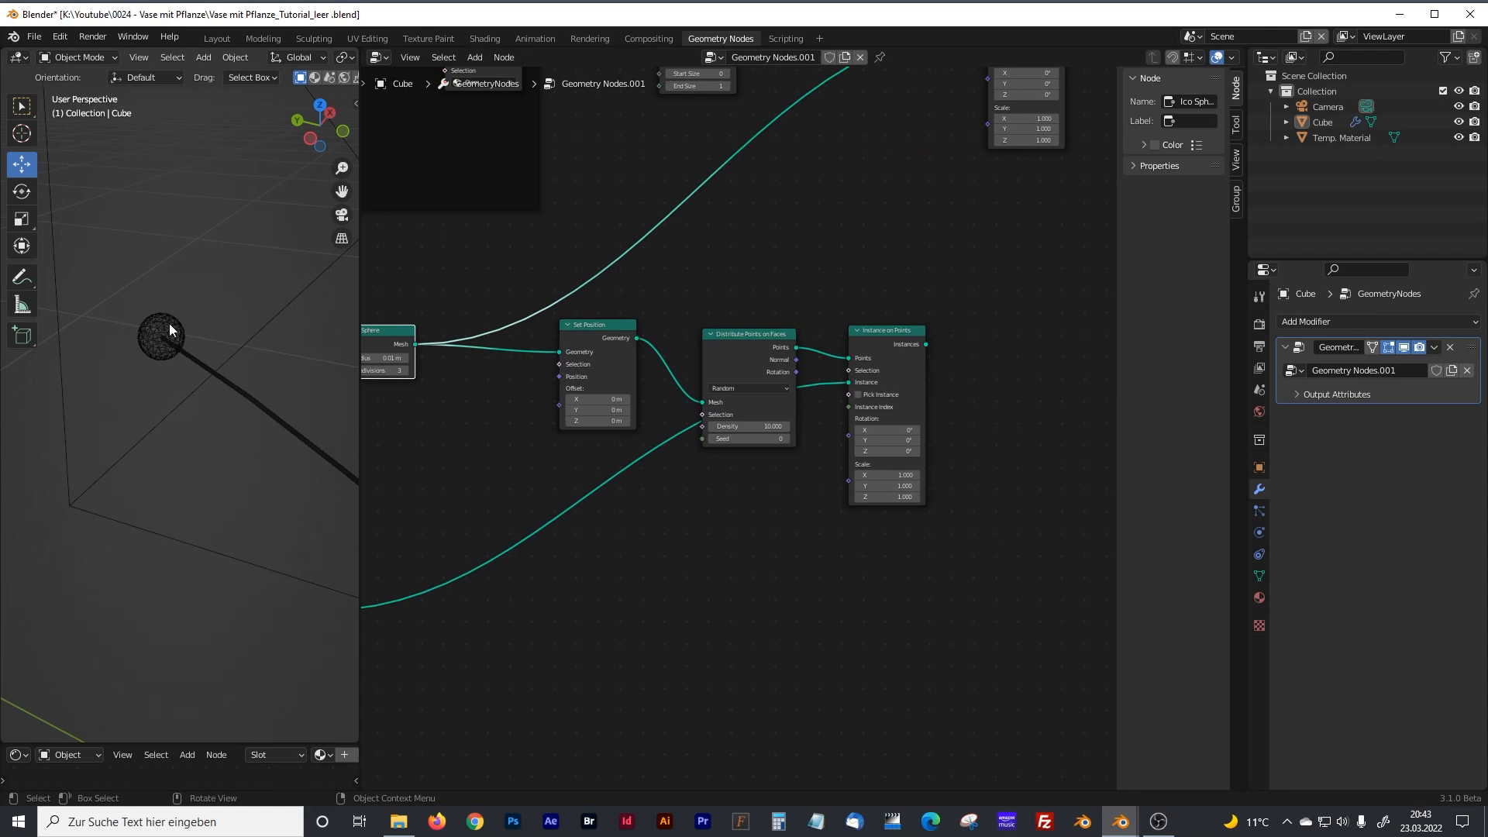
{"action": "left_click_drag", "start_coordinate": [379, 328], "coordinate": [428, 337]}
{"action": "scroll", "coordinate": [434, 355], "scroll_direction": "up", "scroll_amount": 4}
{"action": "middle_click_drag", "start_coordinate": [438, 355], "coordinate": [570, 391]}
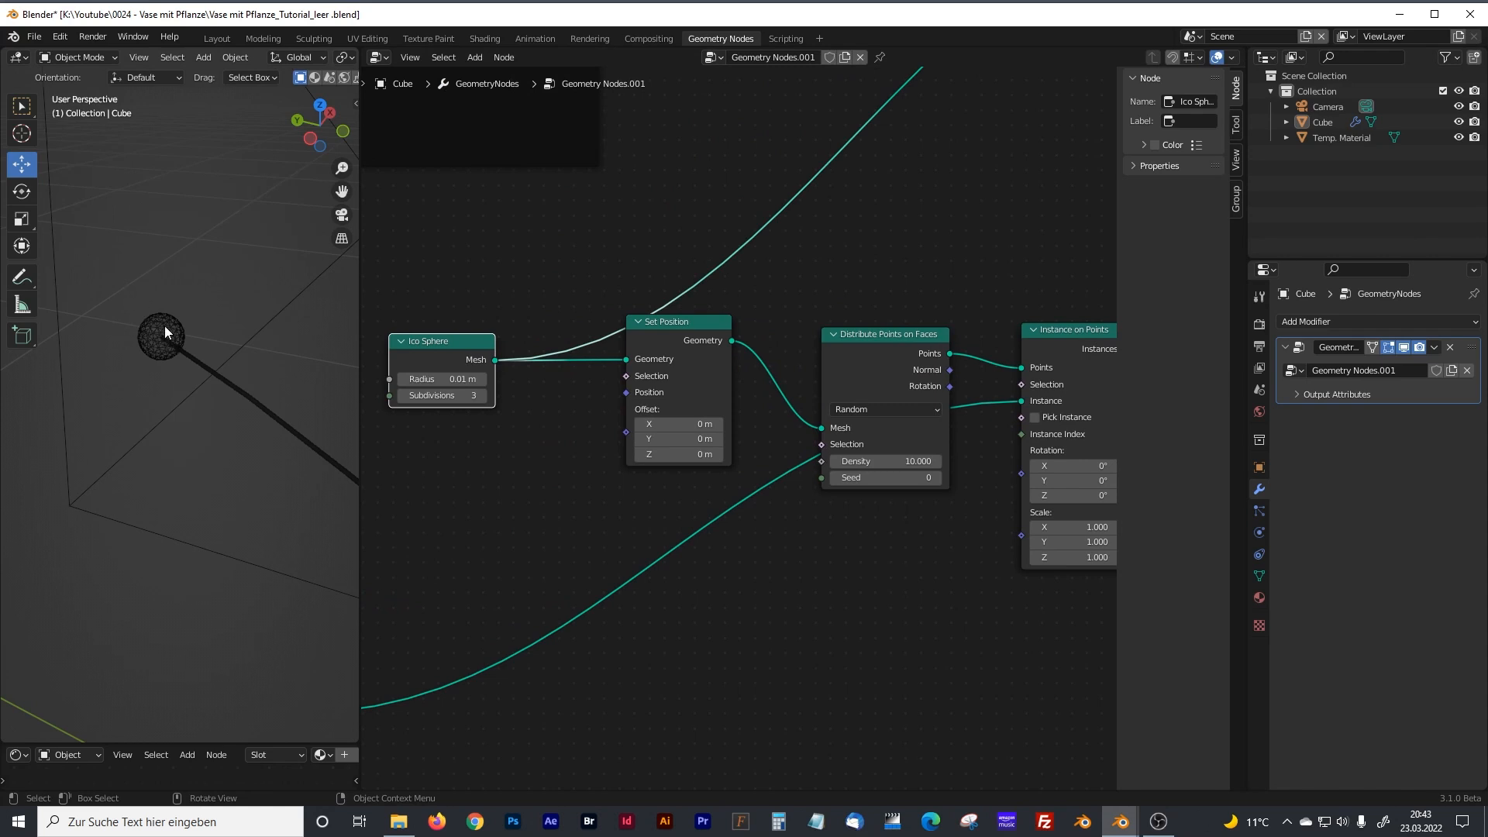
Reposition the stem tip's Instance on Points and Endpoint Selection nodes, and link the blossom Instance on Points output into the former's Instance input.
{"action": "middle_click_drag", "start_coordinate": [885, 243], "coordinate": [695, 423]}
{"action": "middle_click_drag", "start_coordinate": [818, 414], "coordinate": [641, 594]}
{"action": "left_click_drag", "start_coordinate": [866, 204], "coordinate": [861, 208]}
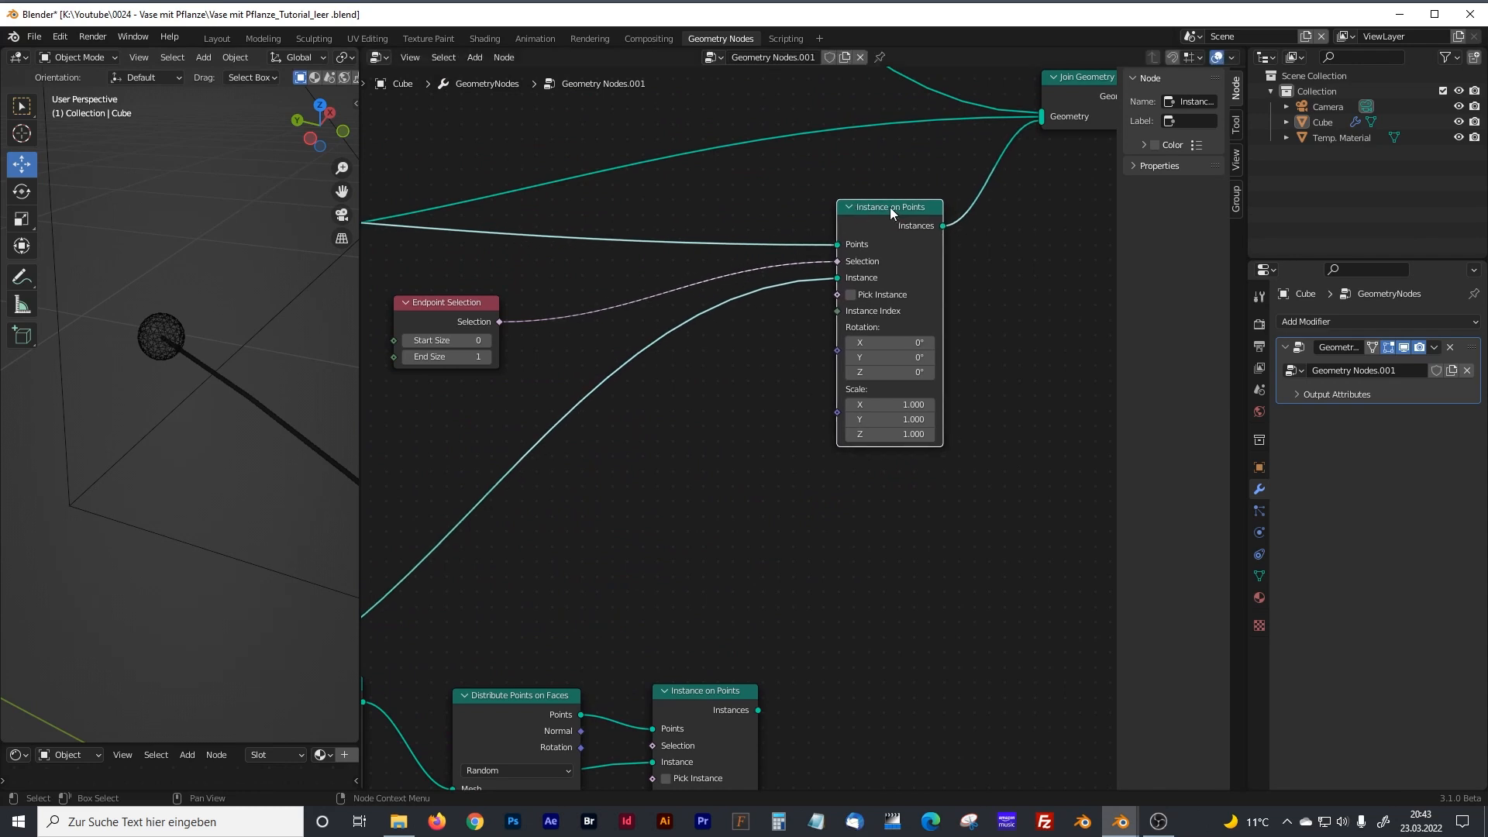
{"action": "left_click_drag", "start_coordinate": [473, 296], "coordinate": [506, 304]}
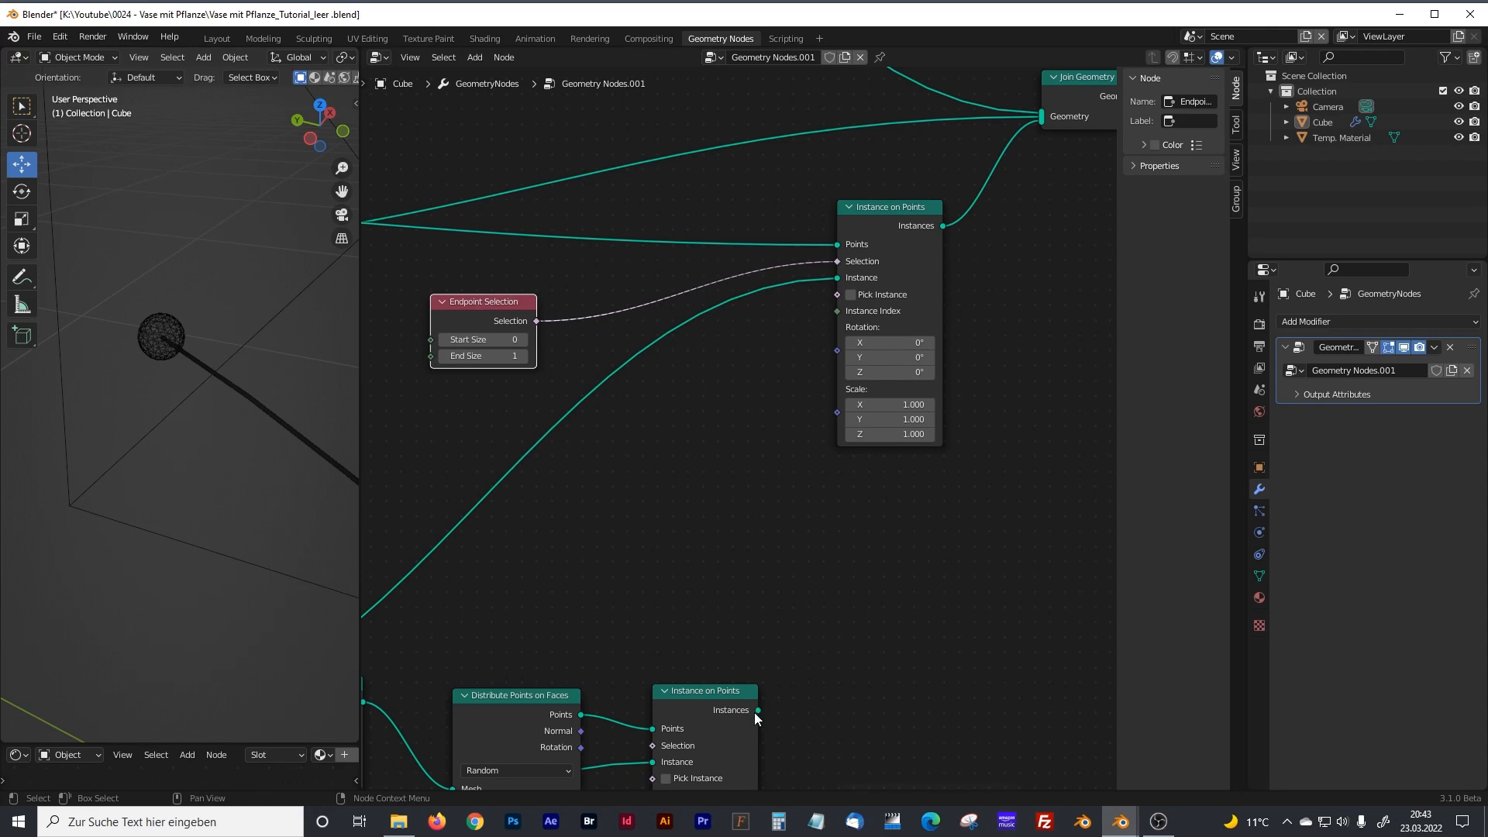
{"action": "left_click_drag", "start_coordinate": [757, 711], "coordinate": [830, 282]}
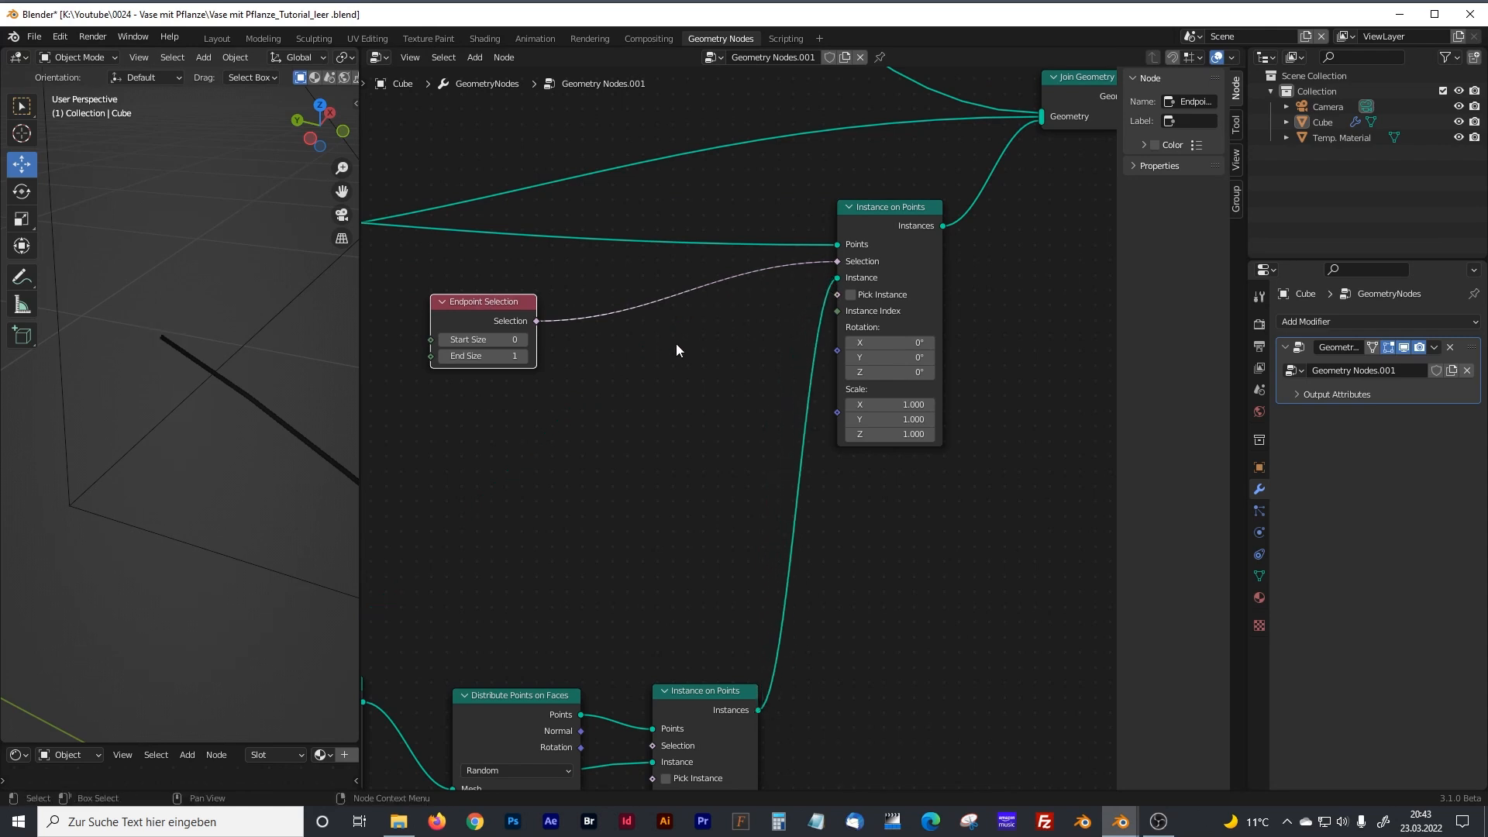
Rearrange the Ico Sphere, Distribute Points on Faces and both Instance on Points nodes to make room in the blossom sphere chain.
{"action": "scroll", "coordinate": [815, 436], "scroll_direction": "down", "scroll_amount": 3}
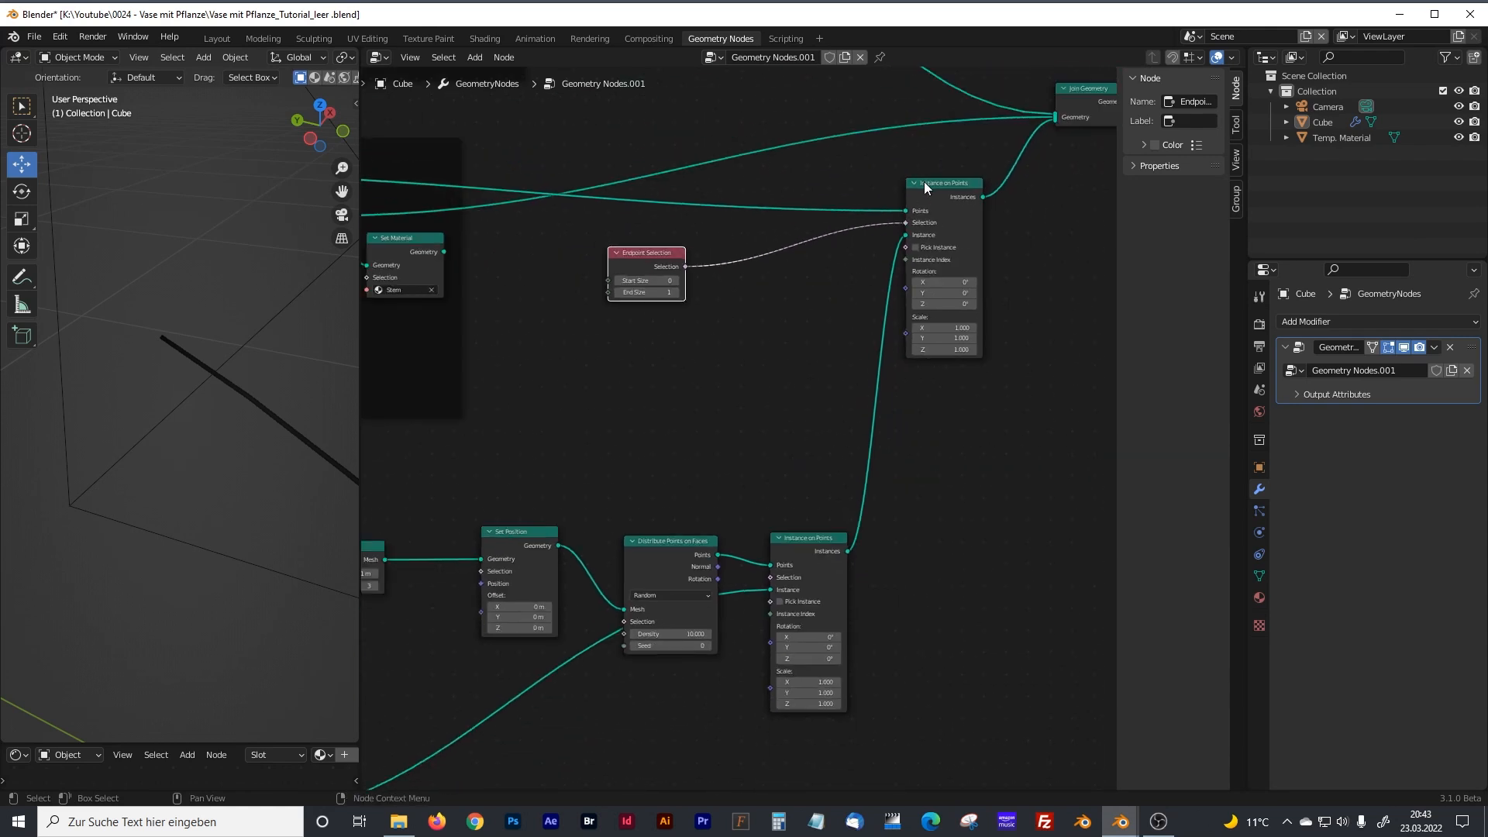
{"action": "left_click_drag", "start_coordinate": [924, 181], "coordinate": [938, 187]}
{"action": "middle_click_drag", "start_coordinate": [787, 456], "coordinate": [856, 405]}
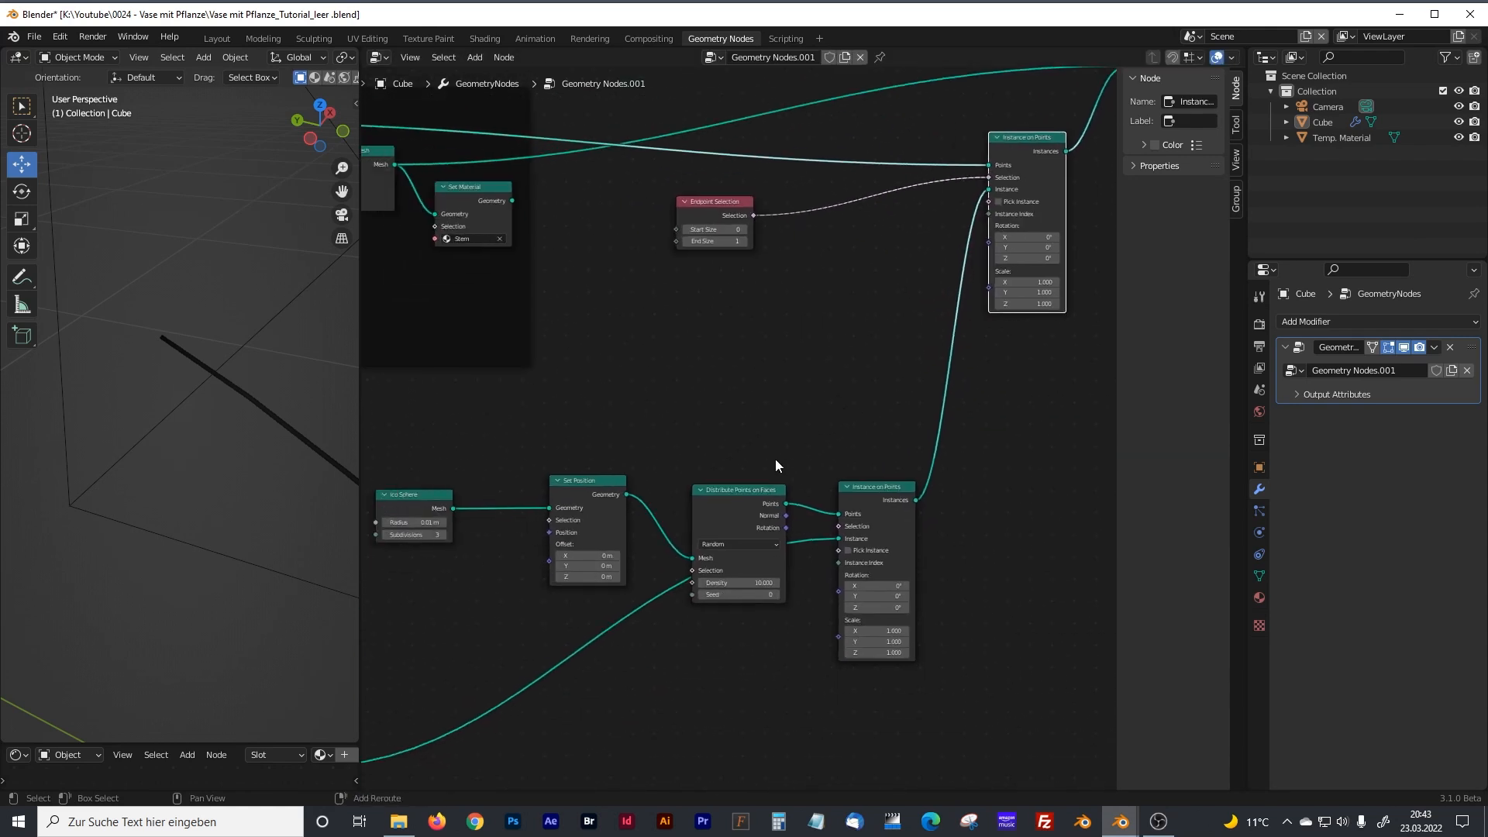
{"action": "left_click", "coordinate": [730, 485]}
{"action": "mouse_move", "coordinate": [534, 686]}
{"action": "middle_mouse_down", "text": "shift"}
{"action": "mouse_move", "coordinate": [644, 638]}
{"action": "mouse_move", "coordinate": [842, 476]}
{"action": "middle_mouse_up", "text": "shift"}
{"action": "middle_click_drag", "start_coordinate": [563, 588], "coordinate": [702, 468], "text": "shift"}
{"action": "scroll", "coordinate": [542, 509], "scroll_direction": "up", "scroll_amount": 1, "text": "shift"}
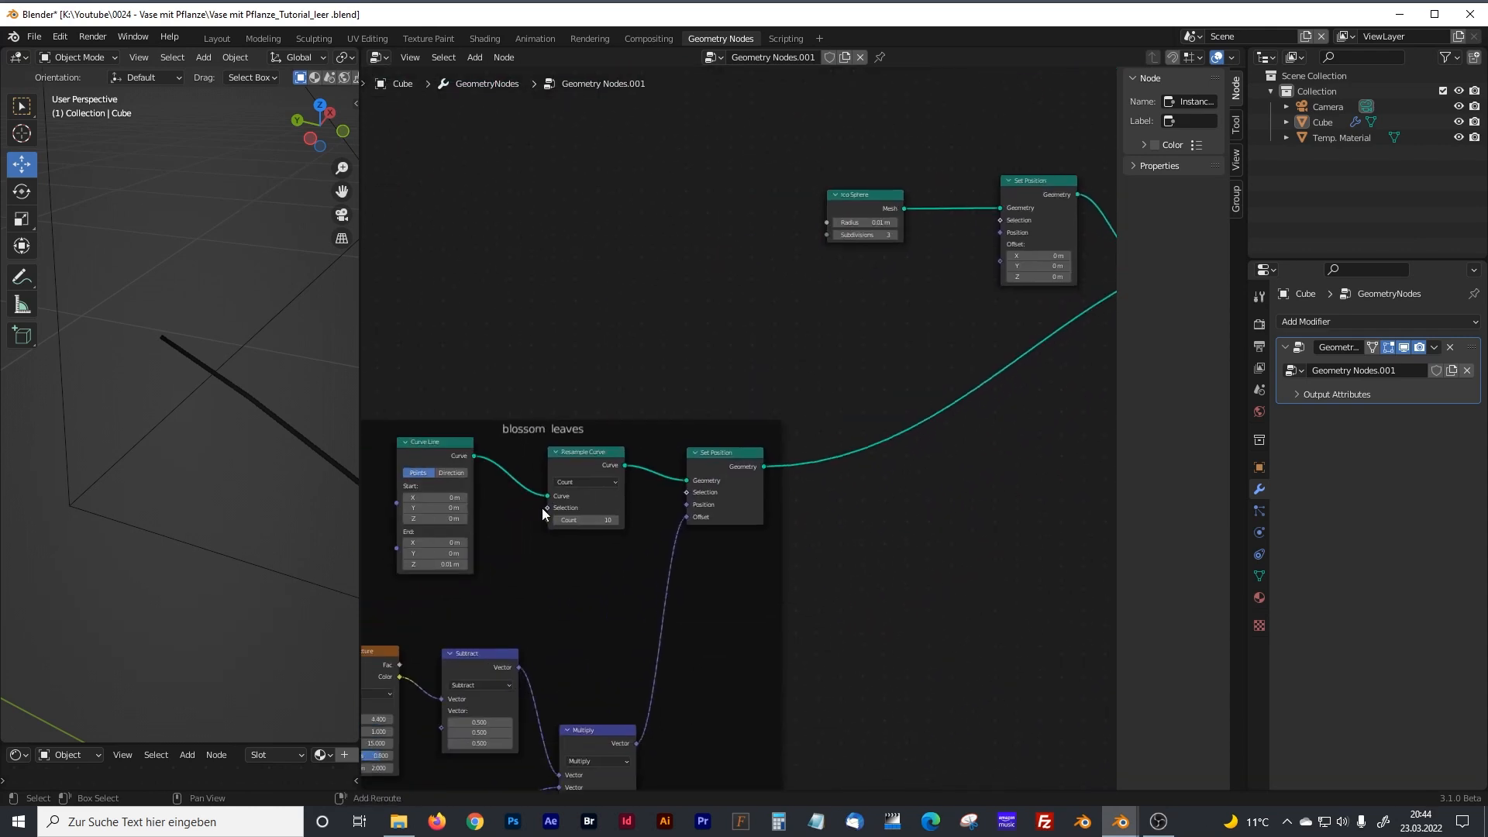
{"action": "middle_click_drag", "start_coordinate": [542, 509], "coordinate": [758, 406], "text": "shift"}
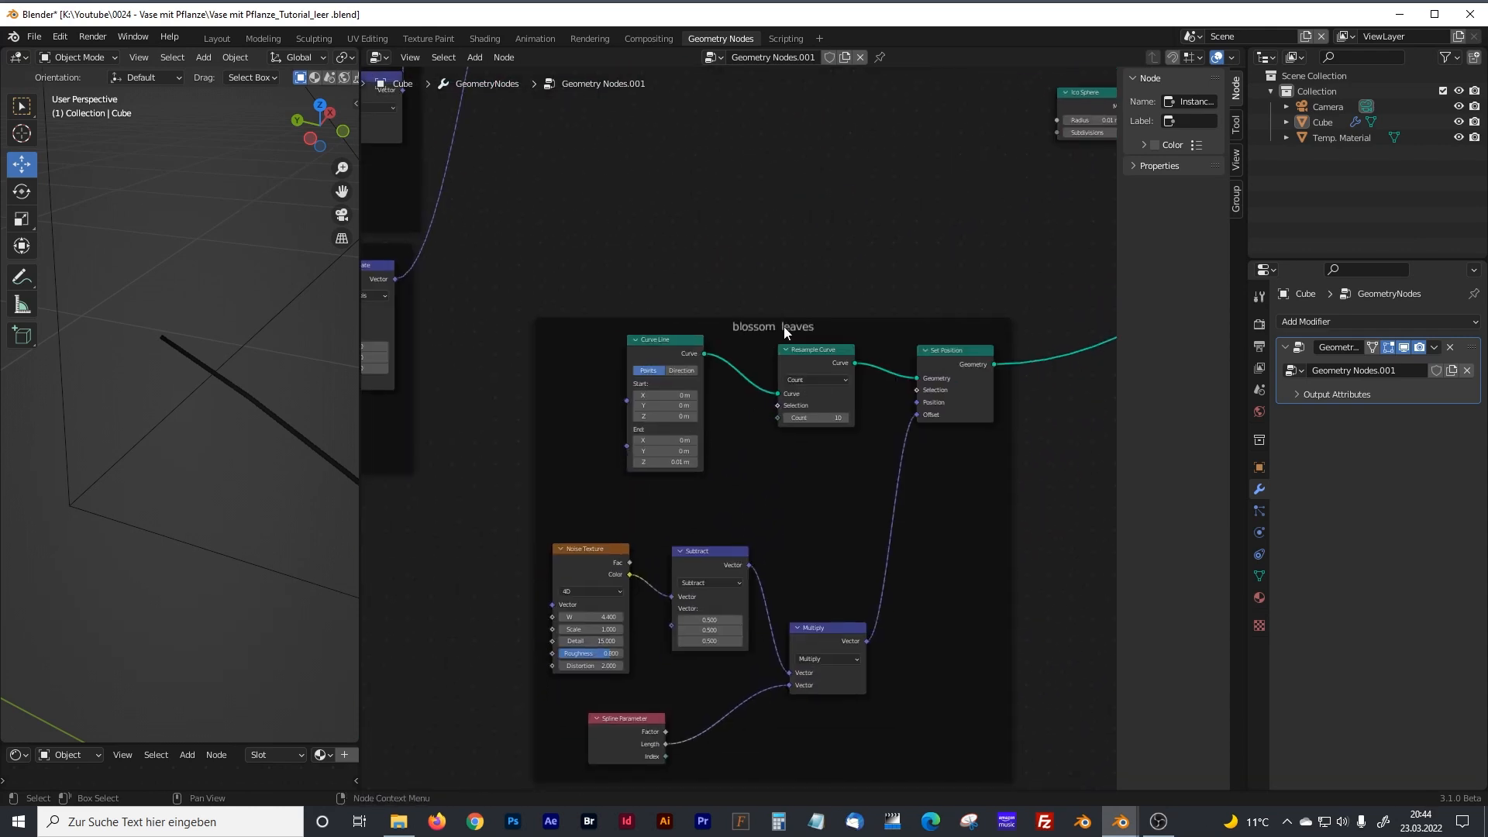
{"action": "middle_click_drag", "start_coordinate": [952, 292], "coordinate": [525, 528], "text": "shift"}
{"action": "left_click_drag", "start_coordinate": [454, 403], "coordinate": [468, 376]}
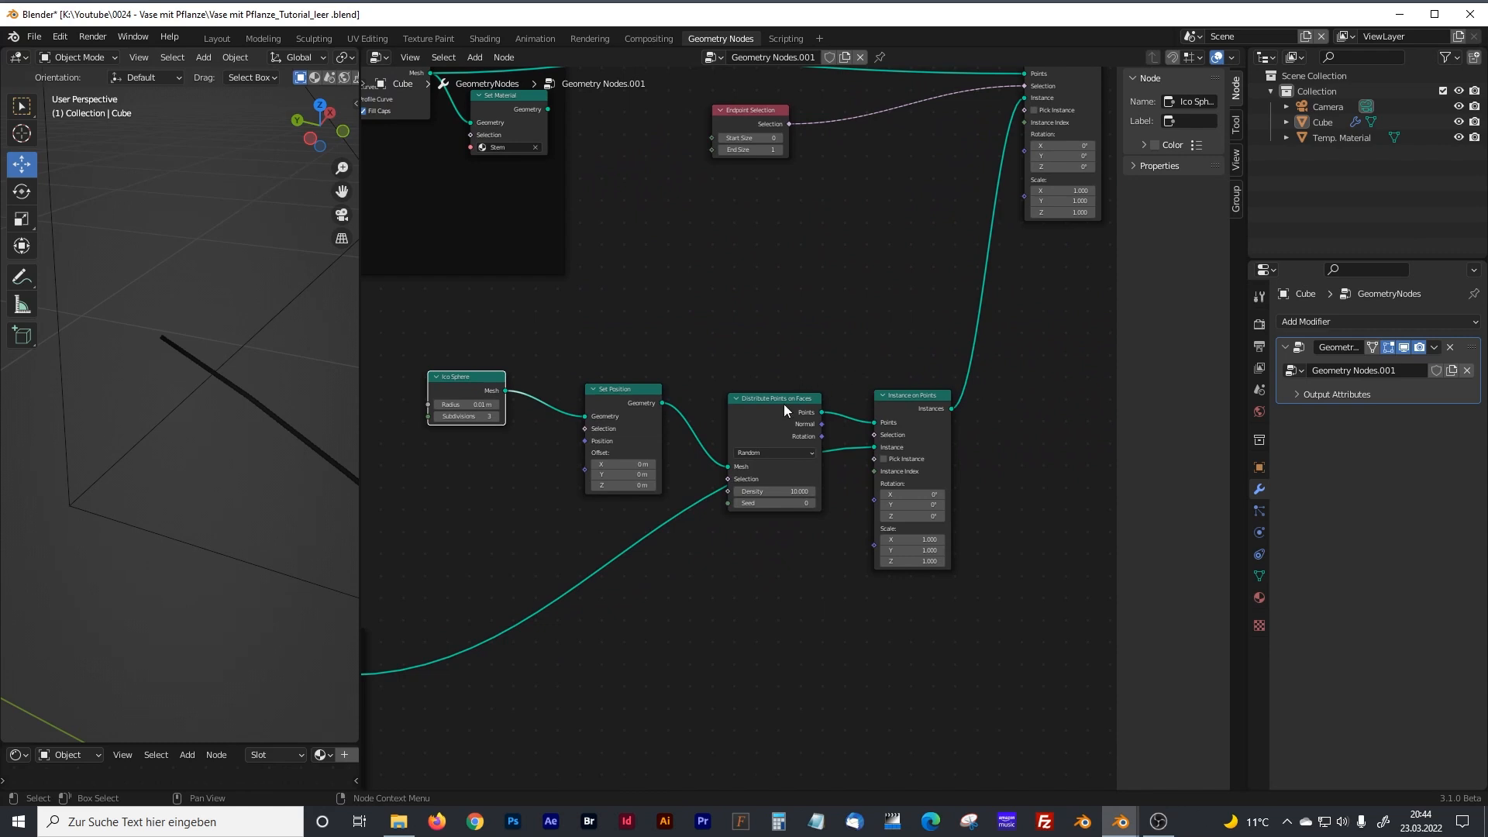
{"action": "left_click_drag", "start_coordinate": [890, 396], "coordinate": [890, 430]}
{"action": "left_click", "coordinate": [759, 383]}
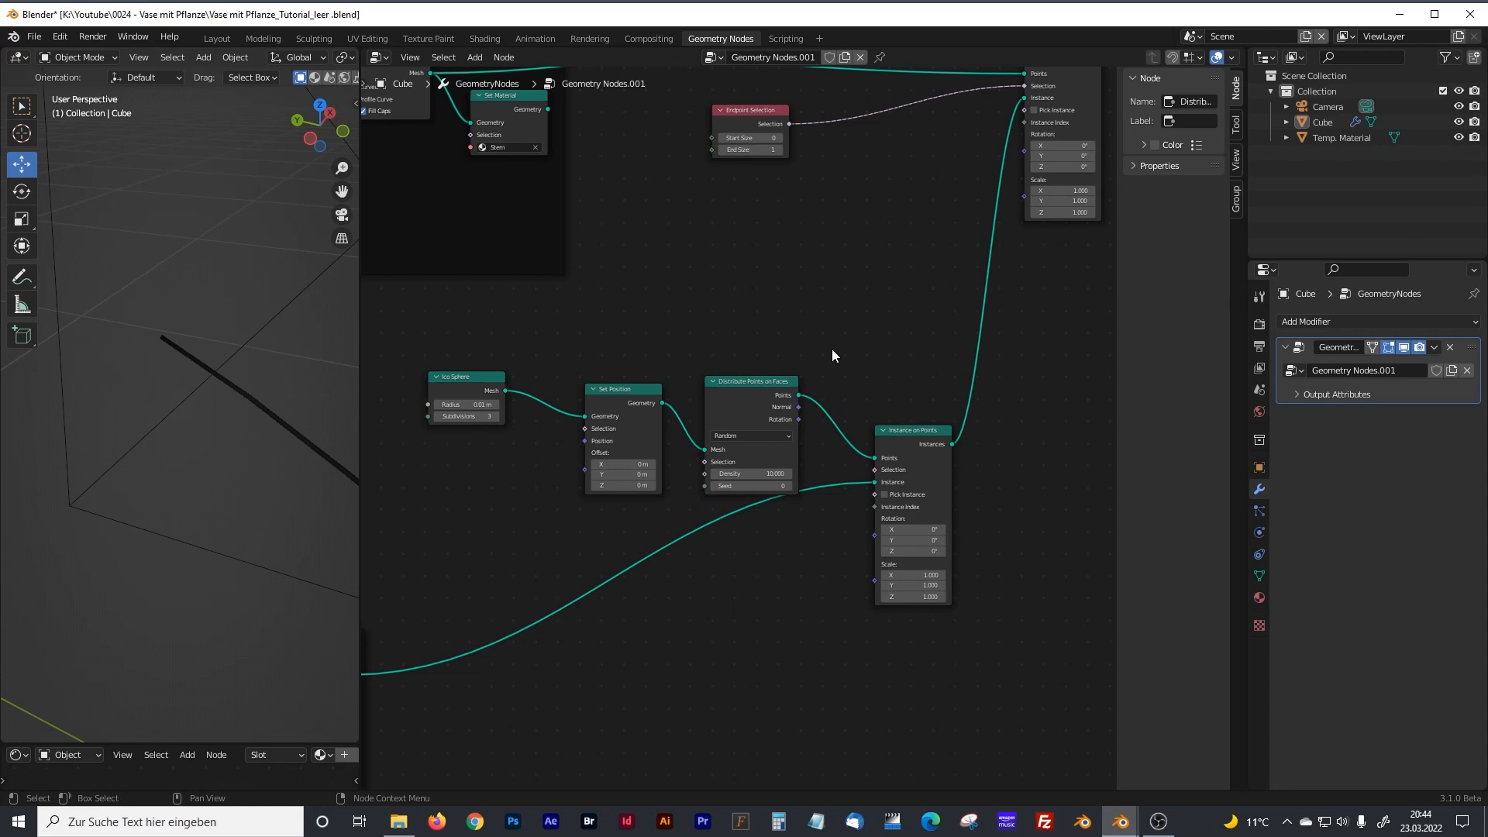
Insert a Join Geometry node on the link between the two Instance on Points nodes.
{"action": "key", "text": "shift+a"}
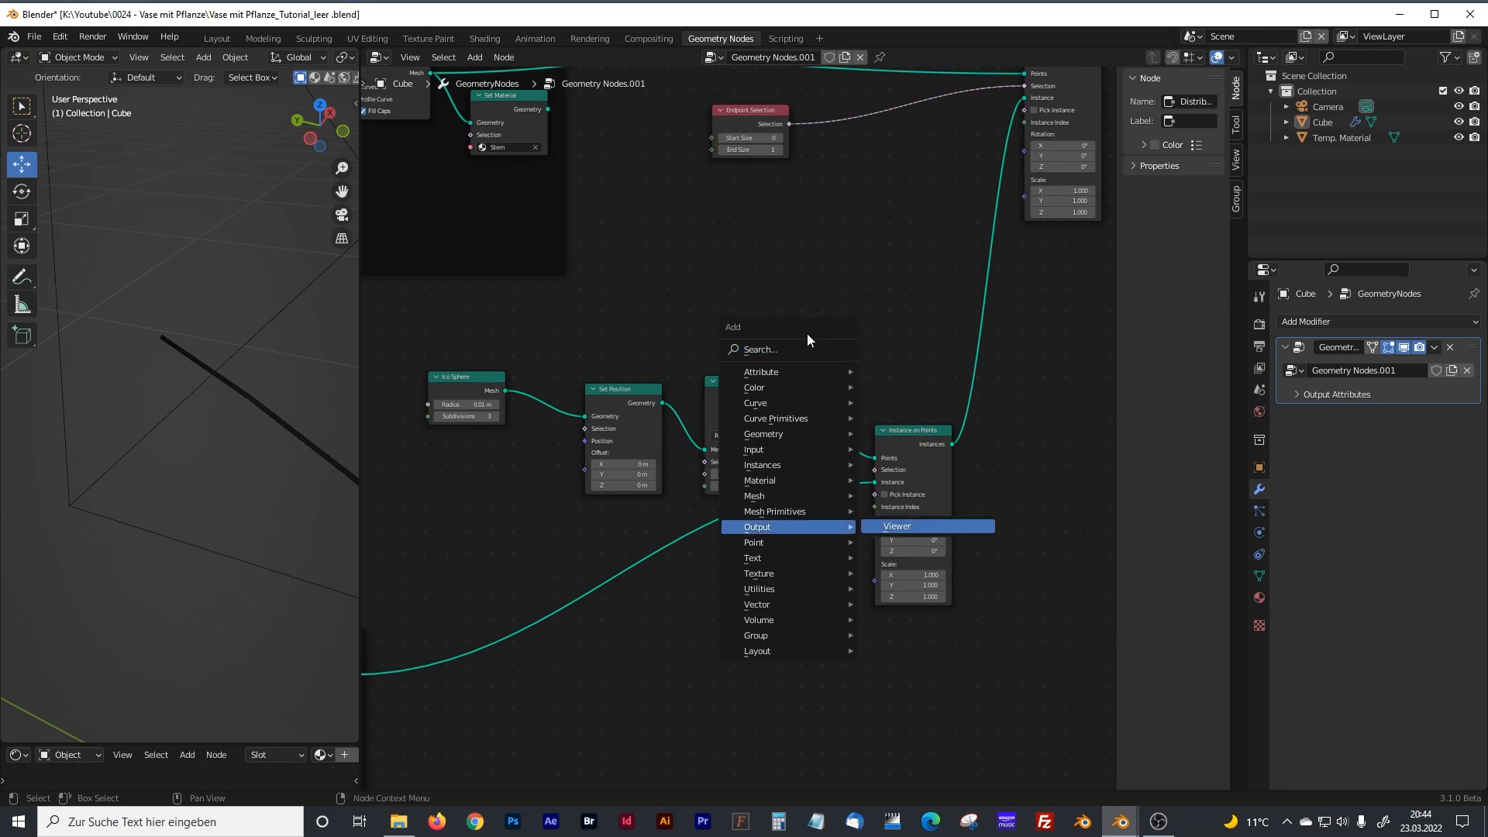
{"action": "left_click", "coordinate": [791, 351]}
{"action": "type", "text": "join"}
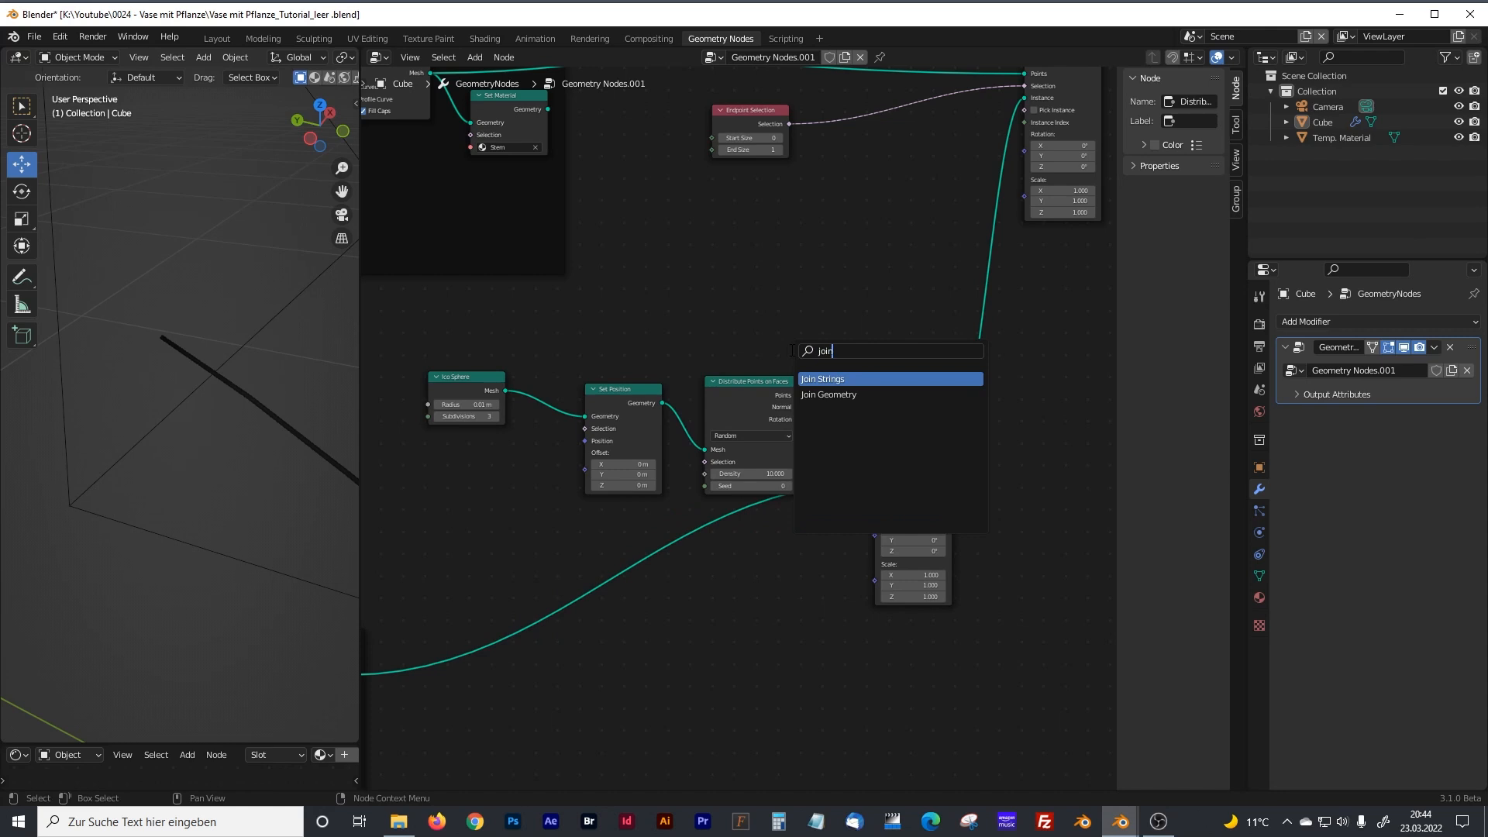
{"action": "left_click", "coordinate": [829, 394]}
{"action": "left_click", "coordinate": [1031, 355]}
Link the sphere's Set Position Geometry output to the new Join Geometry node and tidy the surrounding nodes.
{"action": "left_click_drag", "start_coordinate": [899, 438], "coordinate": [905, 412]}
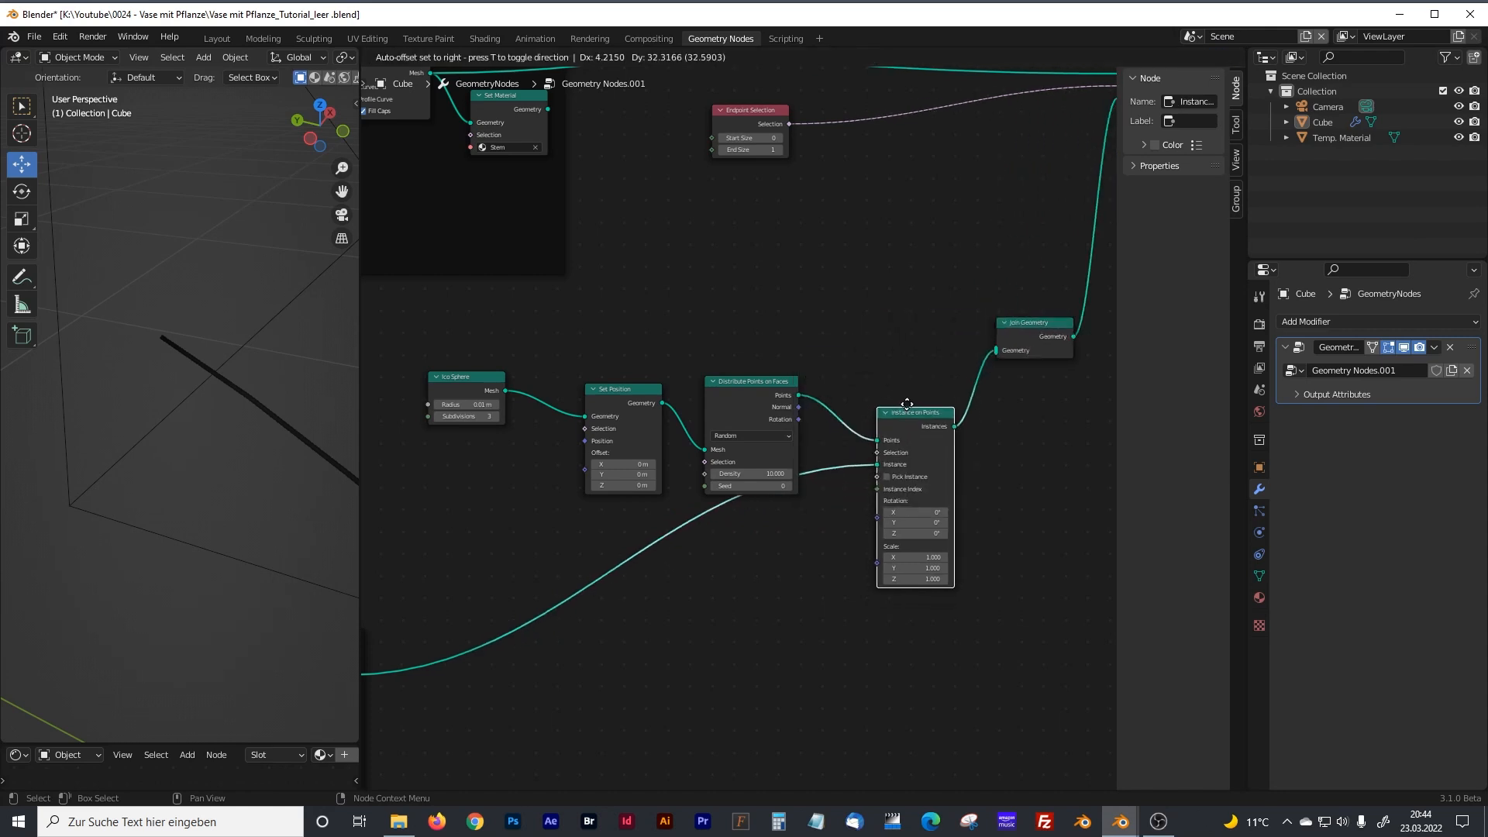
{"action": "left_click_drag", "start_coordinate": [488, 386], "coordinate": [488, 356]}
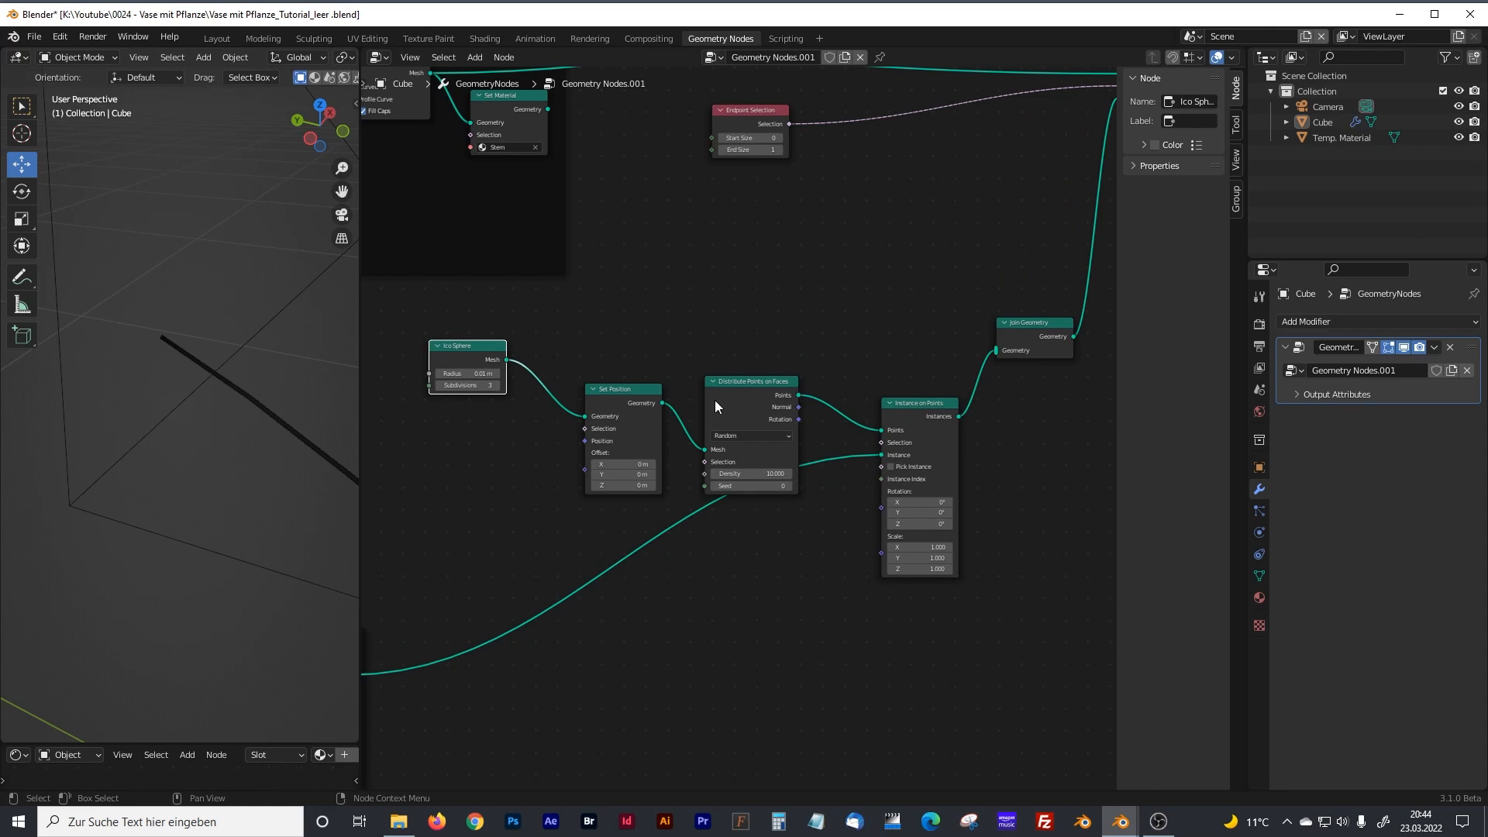
{"action": "left_click_drag", "start_coordinate": [662, 403], "coordinate": [997, 351]}
{"action": "left_click_drag", "start_coordinate": [643, 403], "coordinate": [638, 369]}
{"action": "left_click_drag", "start_coordinate": [734, 390], "coordinate": [729, 391]}
{"action": "left_click_drag", "start_coordinate": [932, 422], "coordinate": [937, 451]}
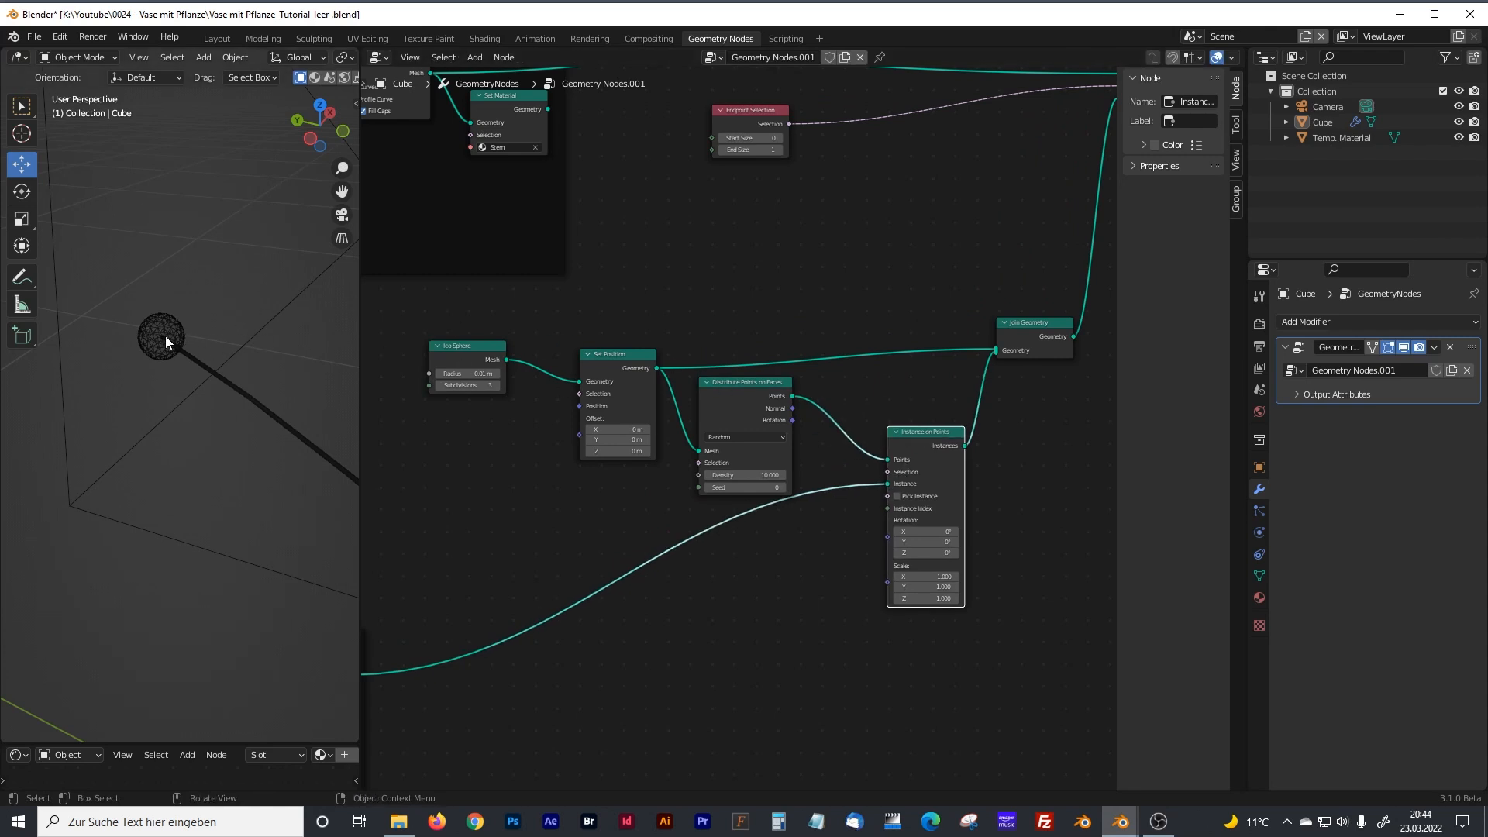
Move Resample Curve closer to Curve Line in the blossom leaves frame and adjust the spacing to Set Position.
{"action": "middle_click_drag", "start_coordinate": [564, 534], "coordinate": [974, 280]}
{"action": "middle_click_drag", "start_coordinate": [589, 486], "coordinate": [670, 444]}
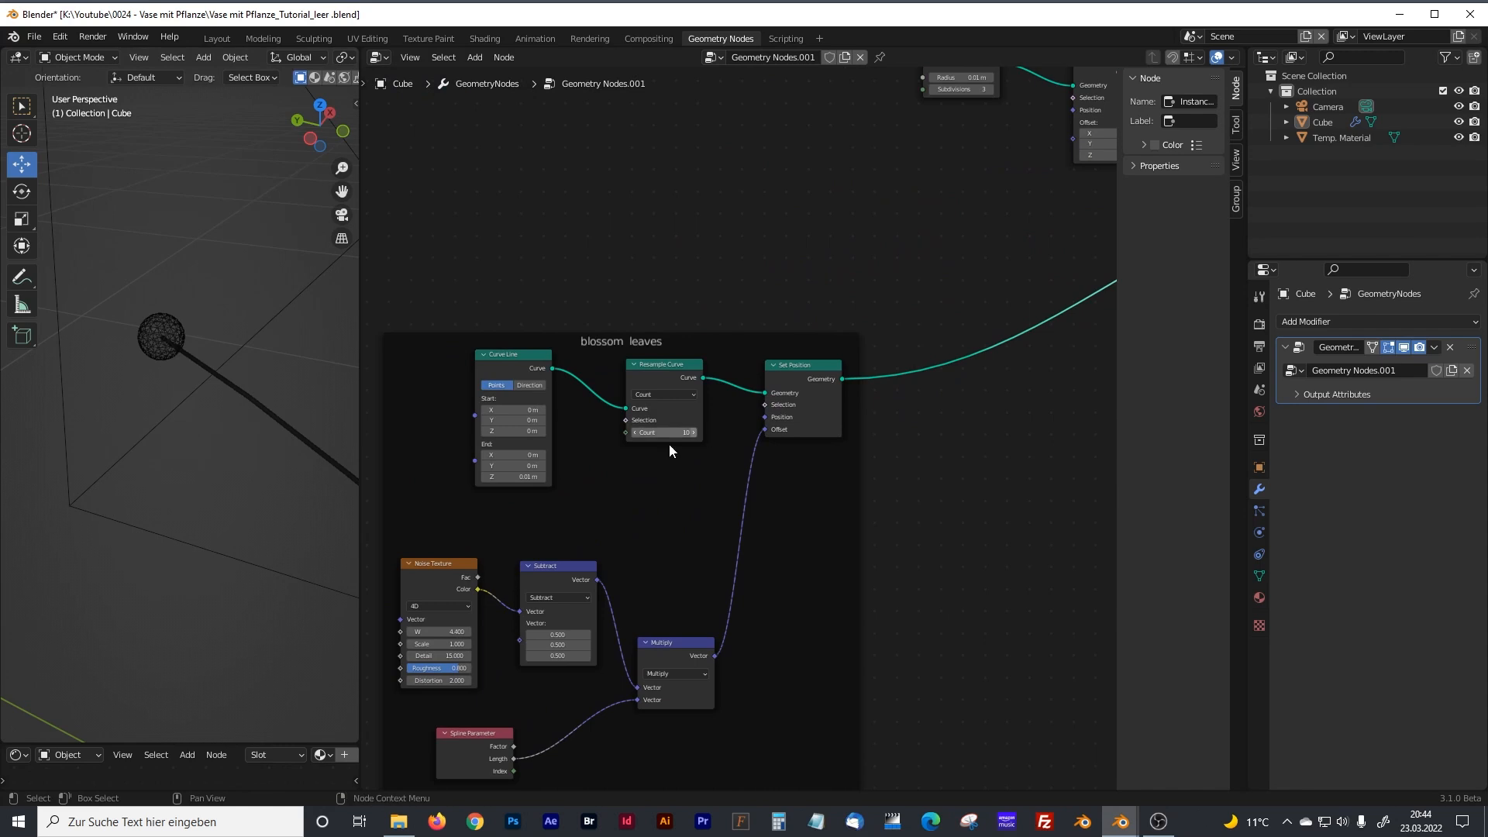
{"action": "left_click_drag", "start_coordinate": [813, 377], "coordinate": [785, 372]}
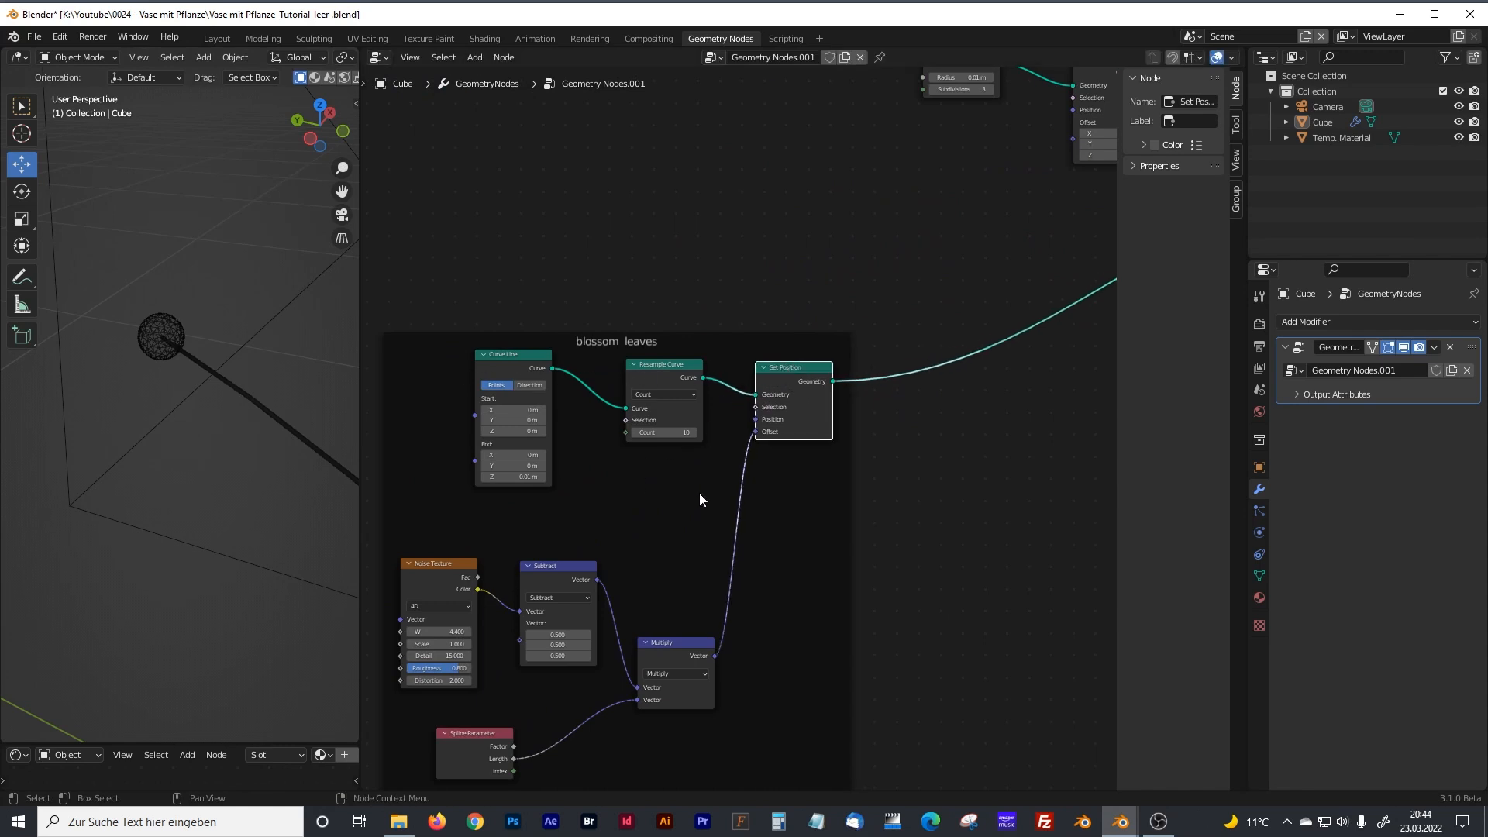
{"action": "scroll", "coordinate": [160, 355], "scroll_direction": "up", "scroll_amount": 2}
{"action": "middle_click_drag", "start_coordinate": [161, 356], "coordinate": [196, 397], "text": "shift"}
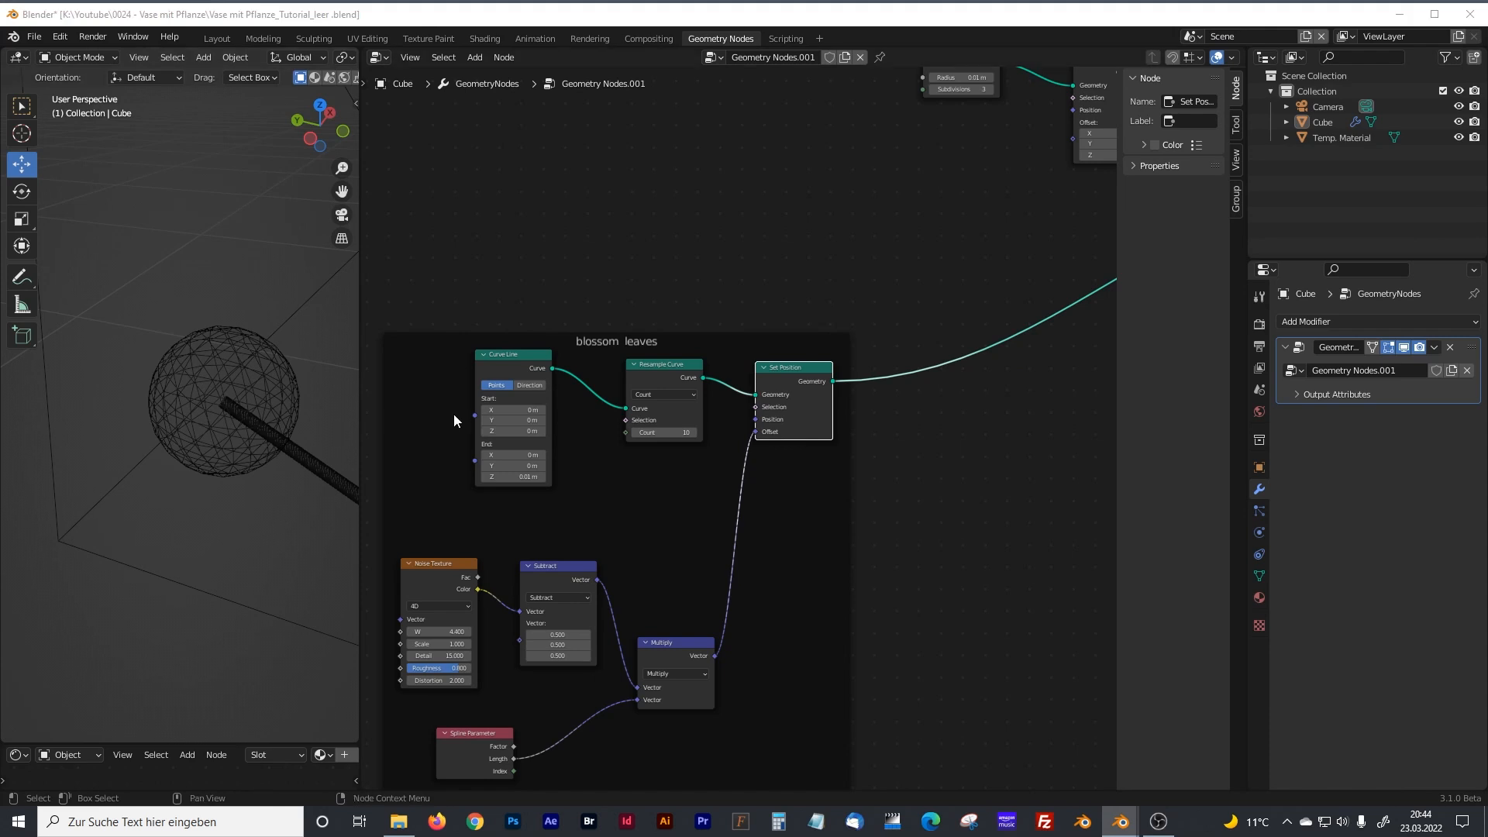
{"action": "left_click_drag", "start_coordinate": [663, 365], "coordinate": [634, 358]}
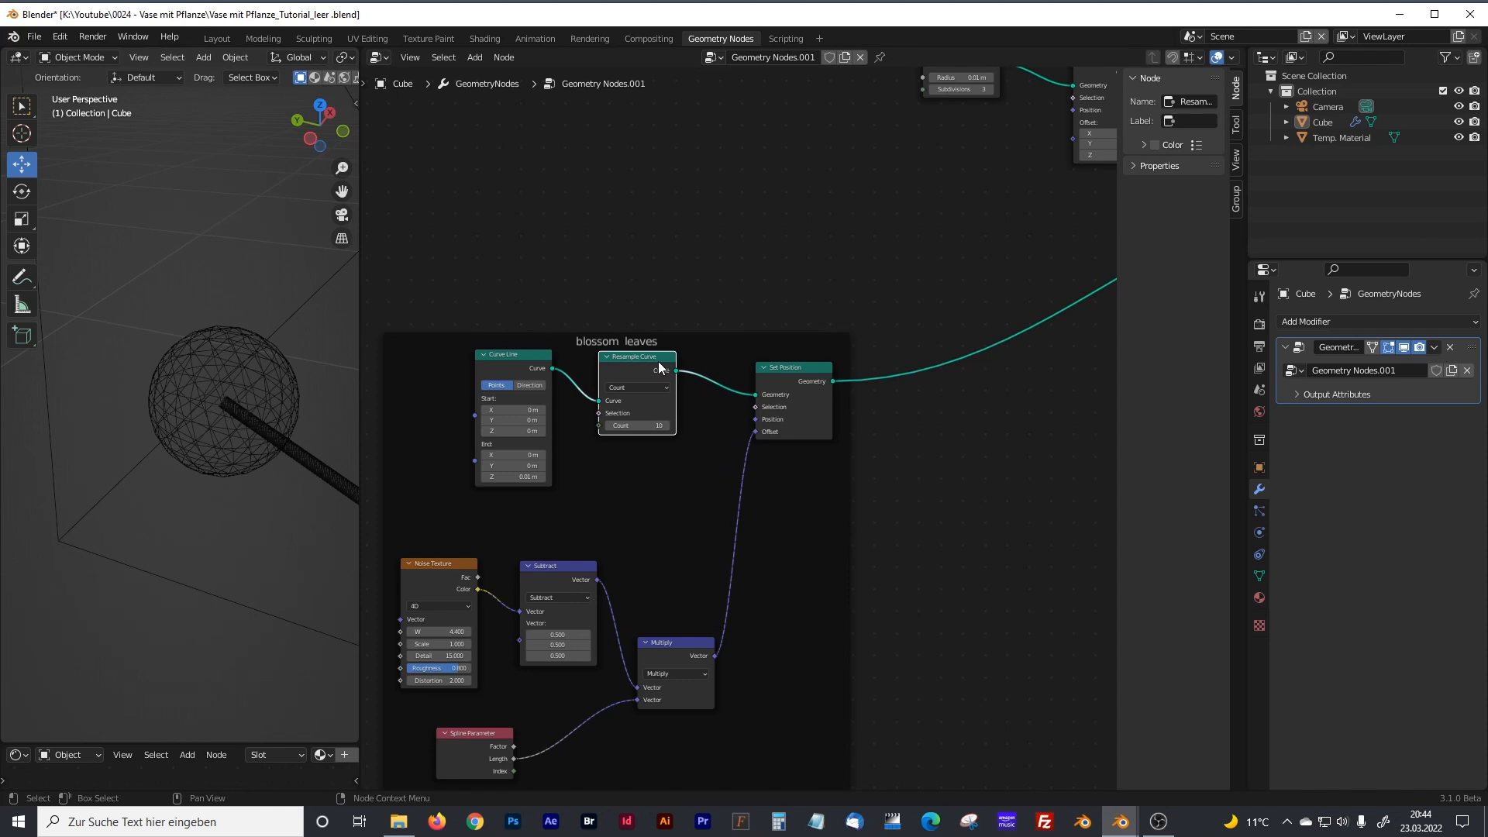
{"action": "left_click", "coordinate": [786, 371]}
{"action": "left_click_drag", "start_coordinate": [789, 367], "coordinate": [799, 361]}
Move the Noise Texture, Subtract and Multiply nodes closer to the curve nodes in the blossom leaves frame.
{"action": "middle_click_drag", "start_coordinate": [649, 563], "coordinate": [755, 478]}
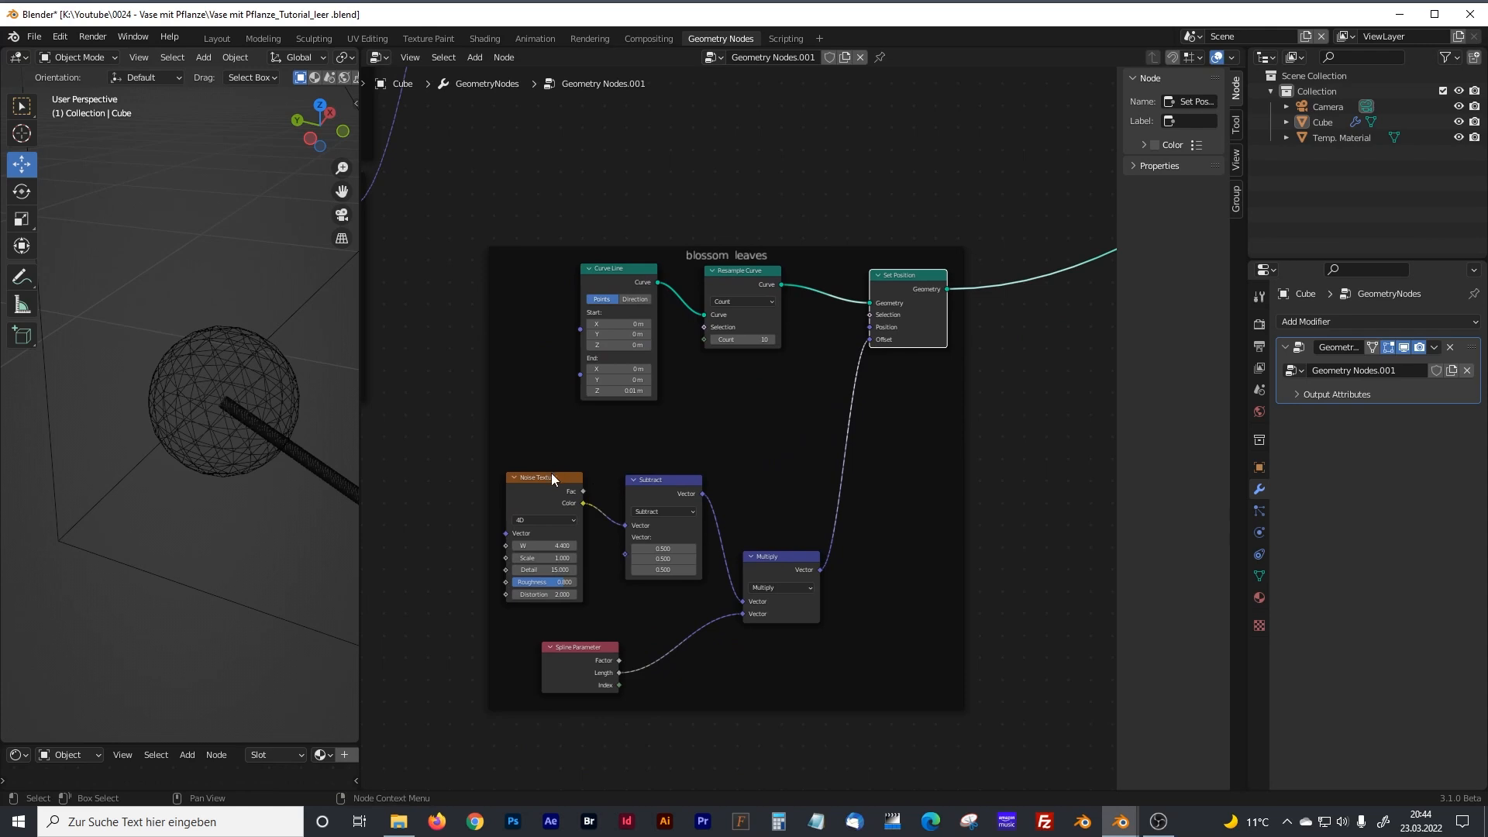
{"action": "left_click_drag", "start_coordinate": [551, 472], "coordinate": [558, 444]}
{"action": "left_click_drag", "start_coordinate": [659, 480], "coordinate": [665, 444]}
{"action": "left_click_drag", "start_coordinate": [769, 552], "coordinate": [775, 525]}
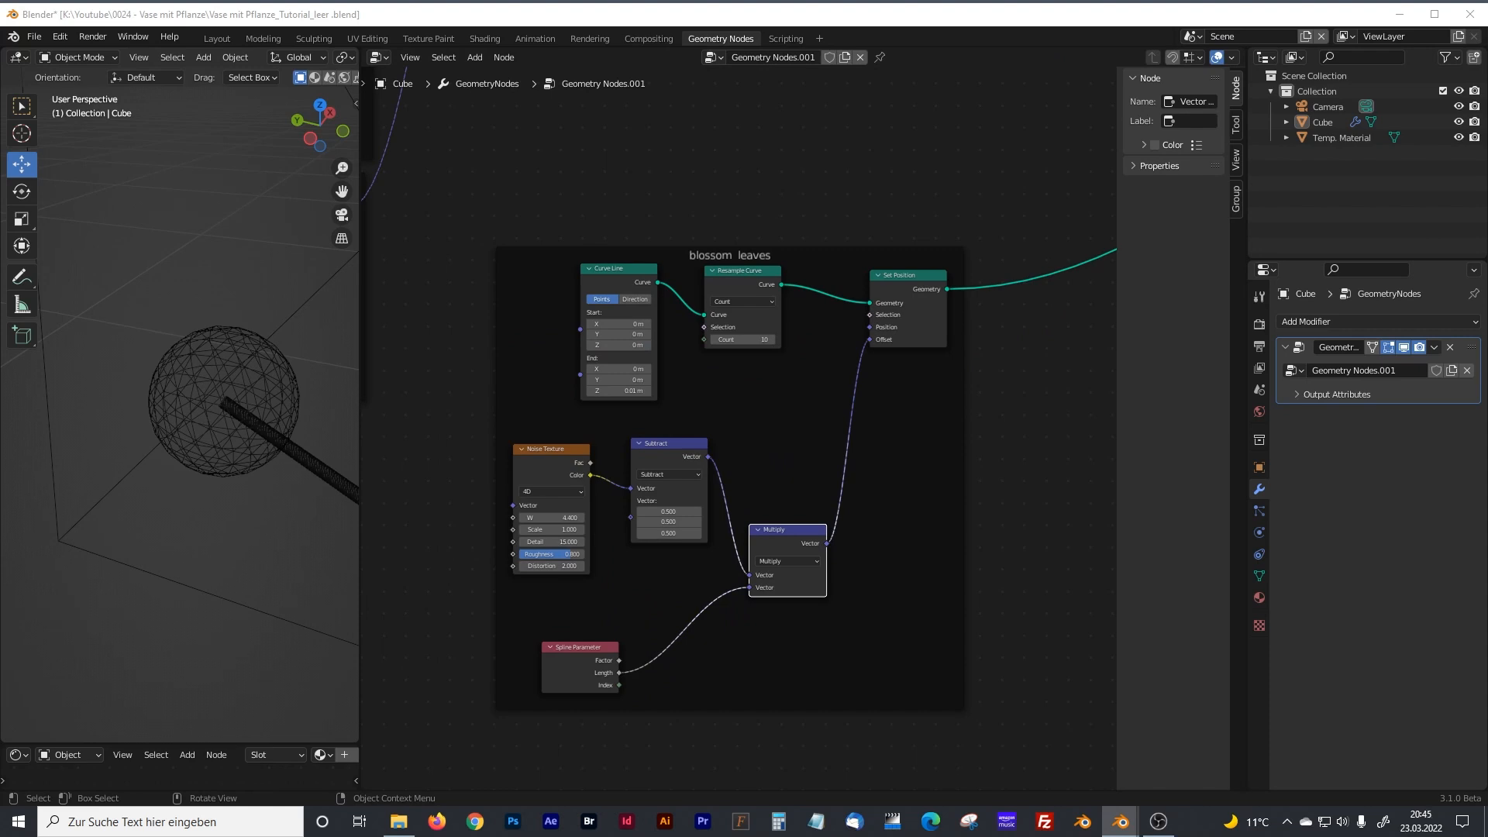
Add a Set Curve Radius node to the blossom leaves frame, inserted on the Set Position output link.
{"action": "middle_click_drag", "start_coordinate": [857, 455], "coordinate": [713, 484]}
{"action": "left_click", "coordinate": [714, 484]}
{"action": "key", "text": "shift+a"}
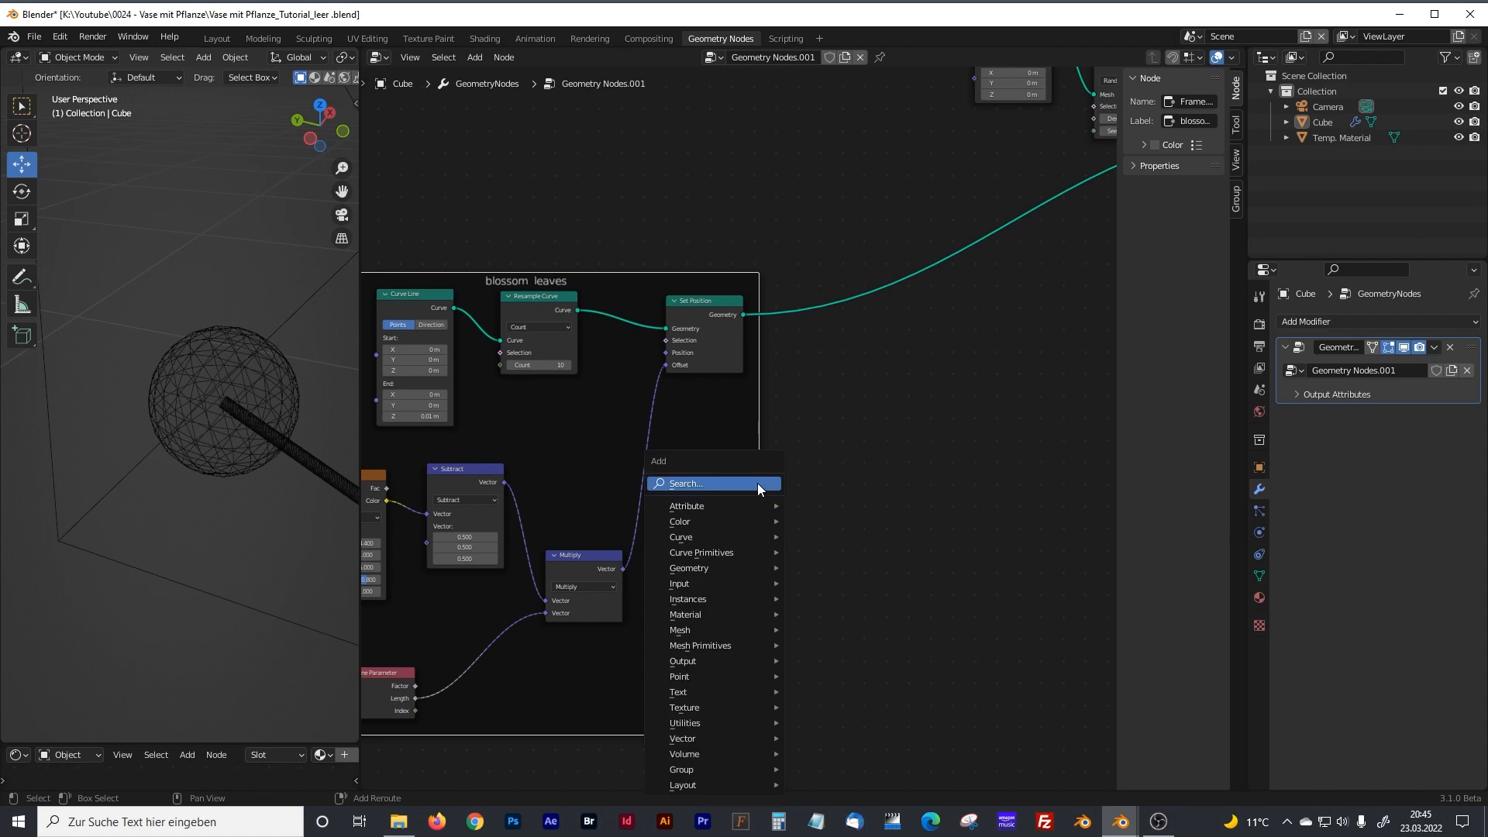
{"action": "left_click", "coordinate": [748, 481]}
{"action": "type", "text": "set"}
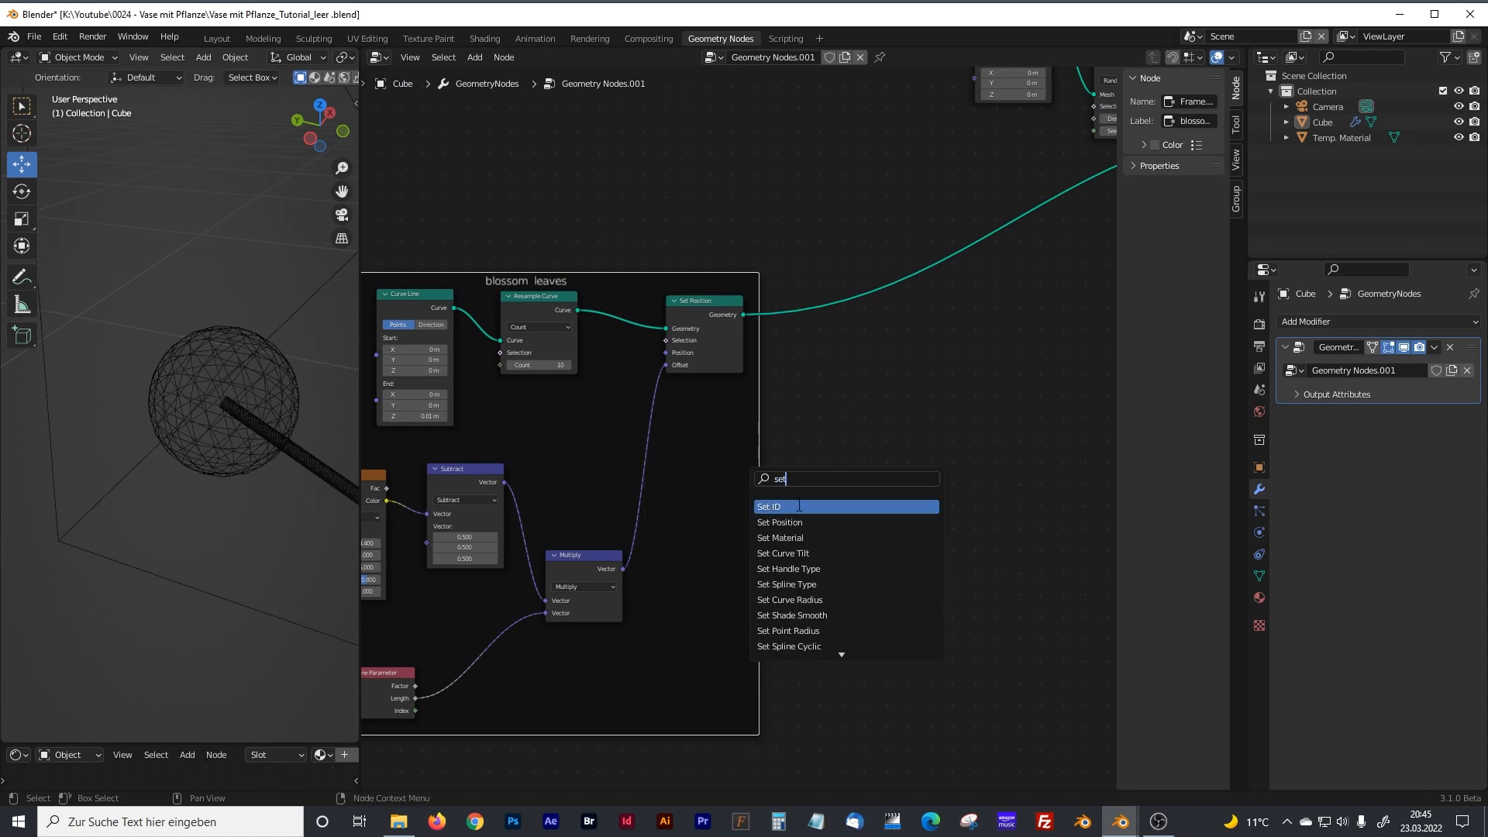
{"action": "type", "text": " cur r"}
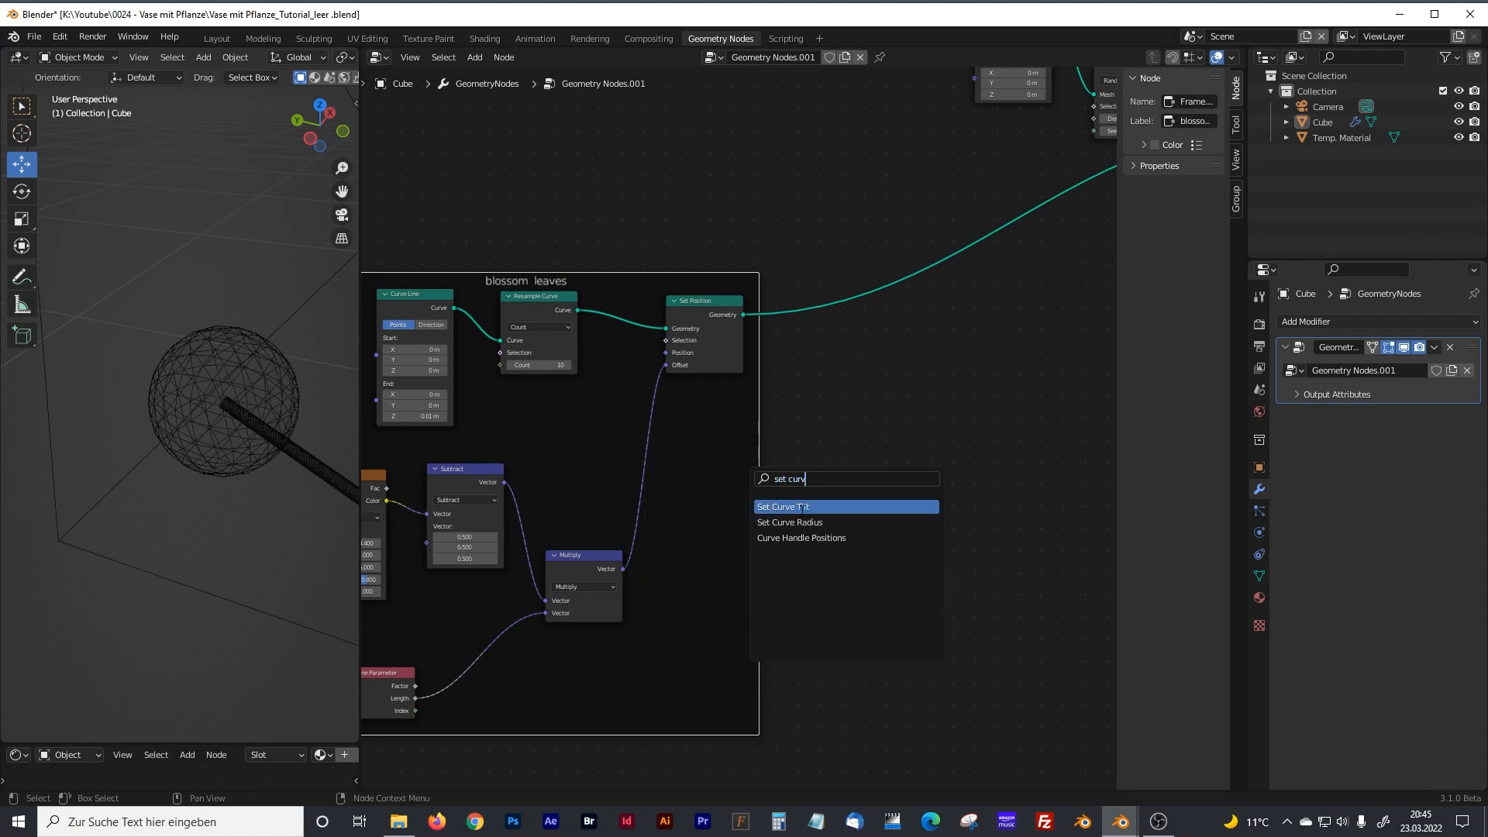
{"action": "key", "text": "Return"}
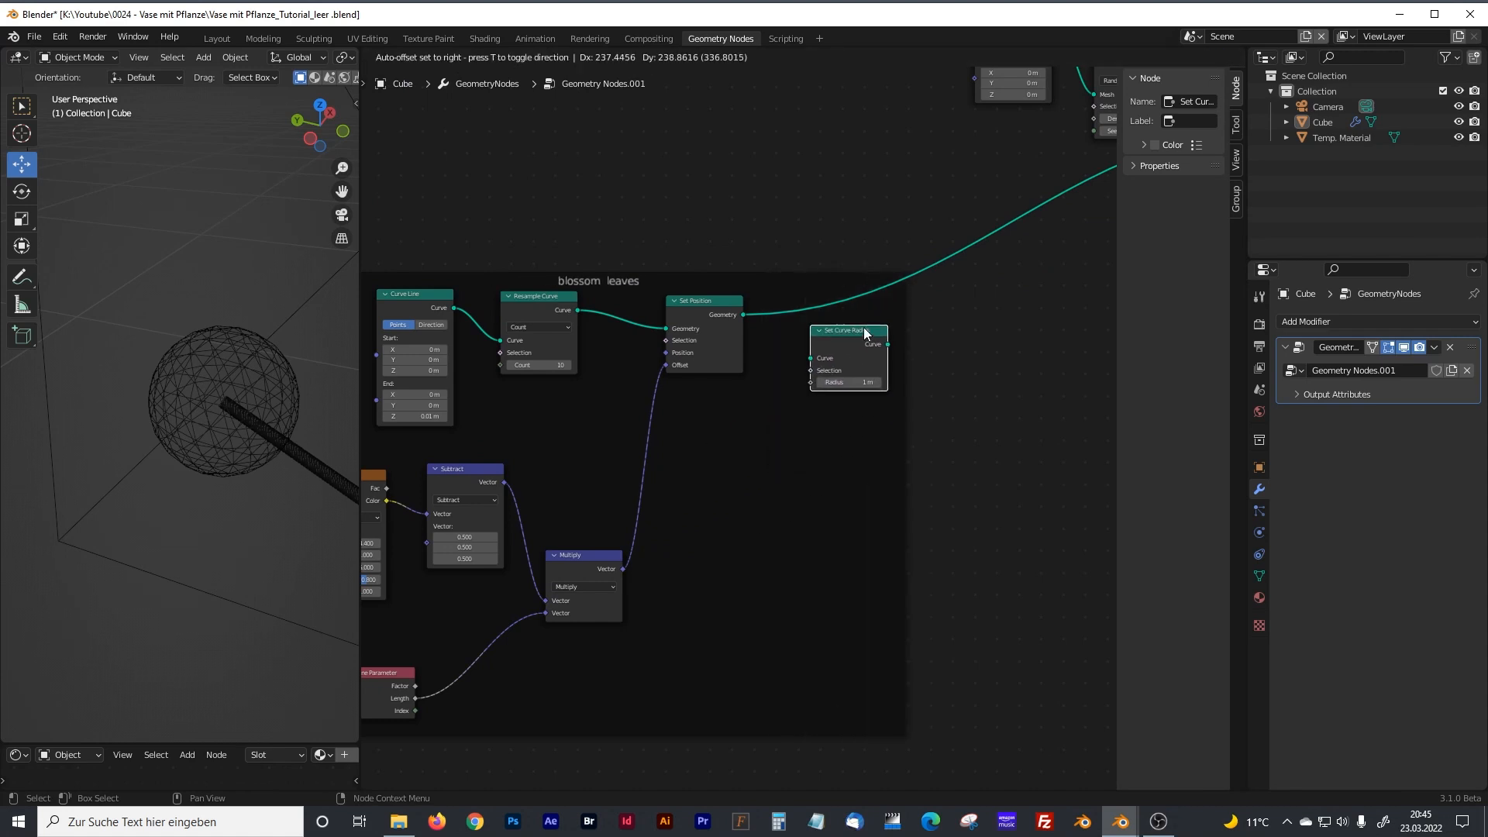
{"action": "left_click", "coordinate": [846, 299]}
Add a Curve to Mesh node on the link after Set Curve Radius in the blossom leaves frame.
{"action": "middle_click_drag", "start_coordinate": [826, 450], "coordinate": [769, 468]}
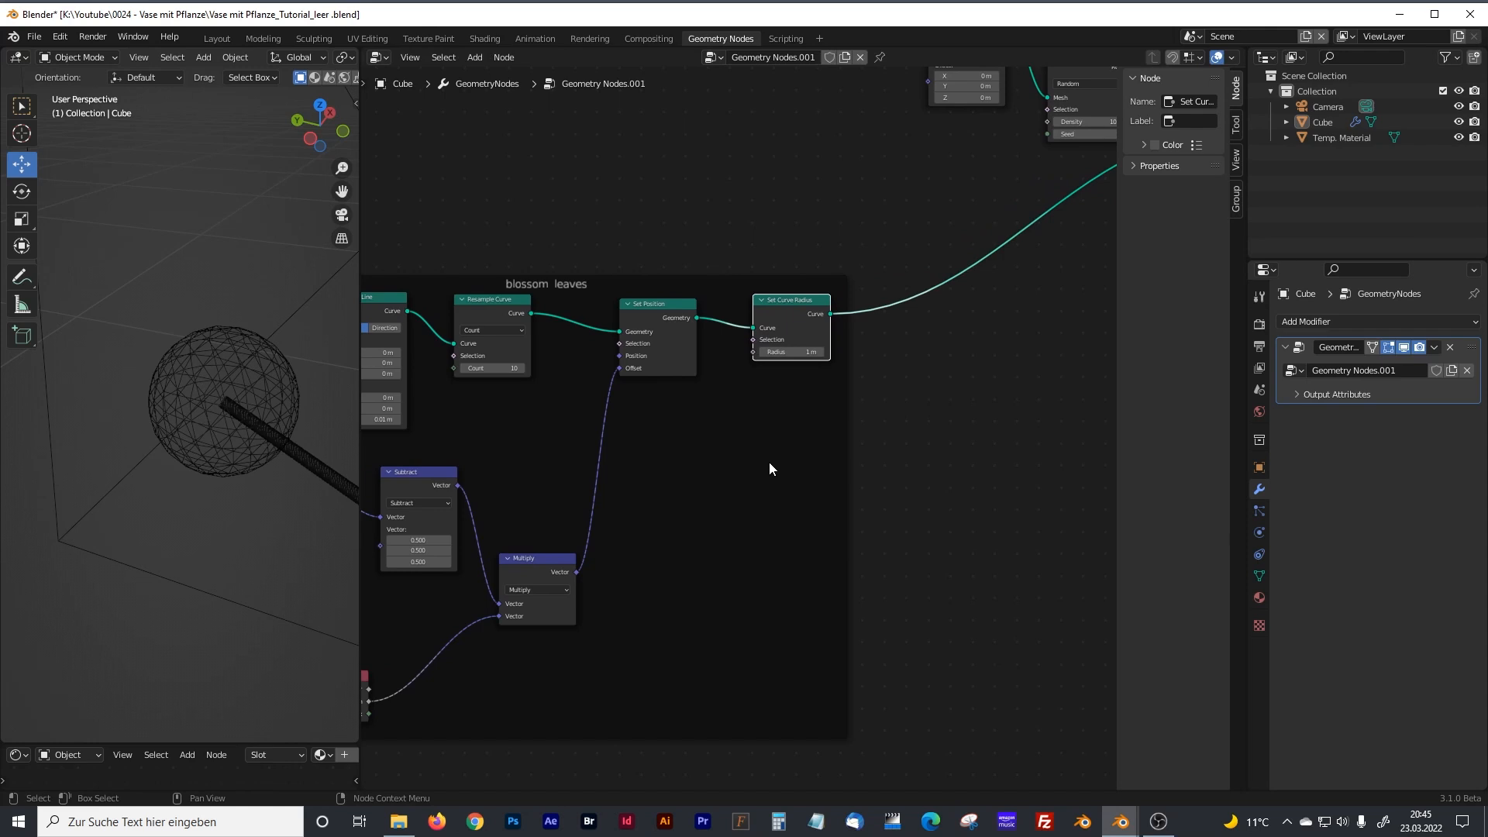
{"action": "left_click", "coordinate": [769, 465]}
{"action": "key", "text": "shift+a"}
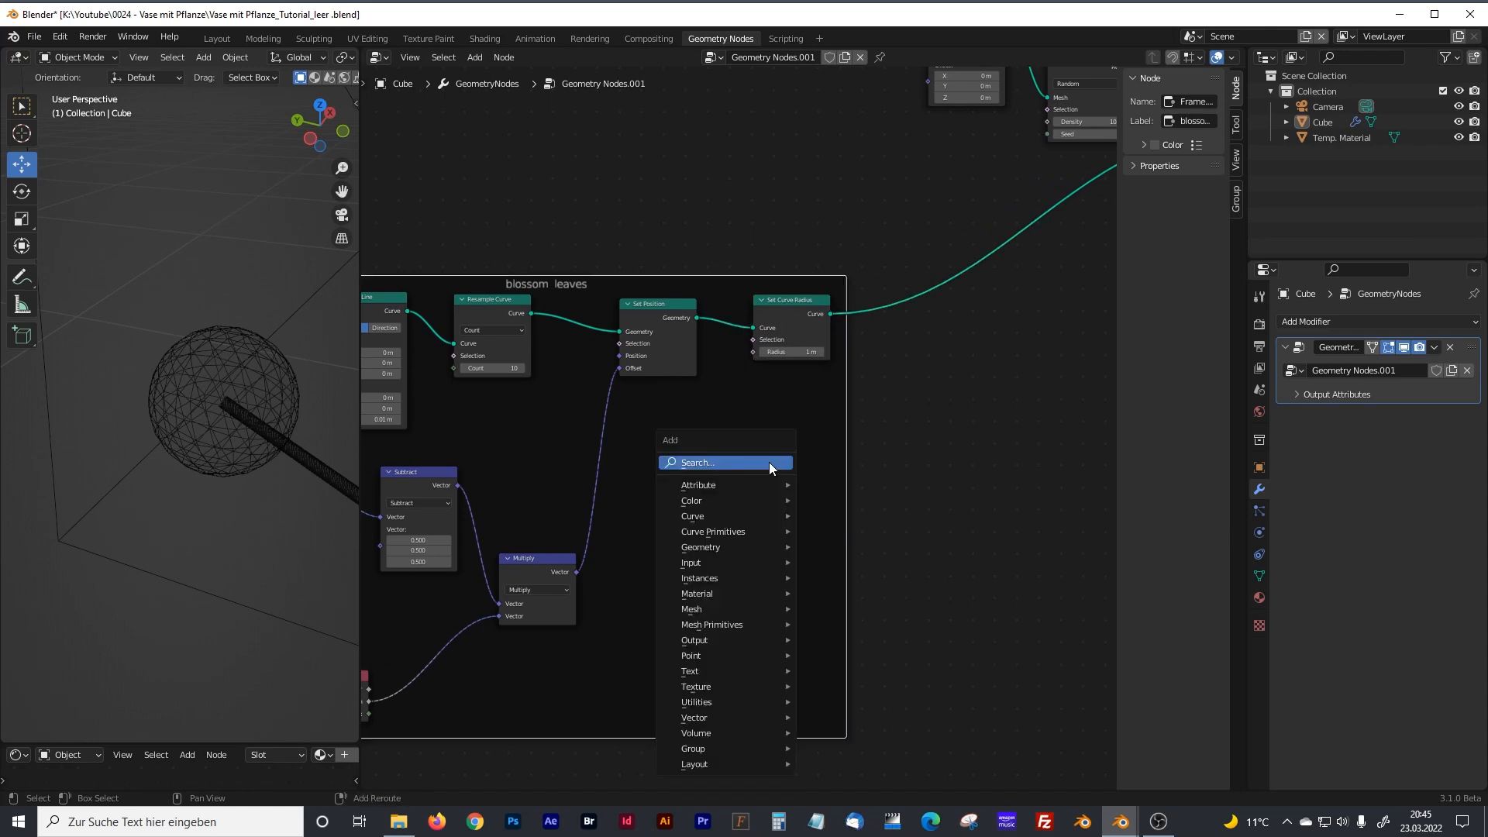
{"action": "left_click", "coordinate": [769, 462]}
{"action": "type", "text": "cur"}
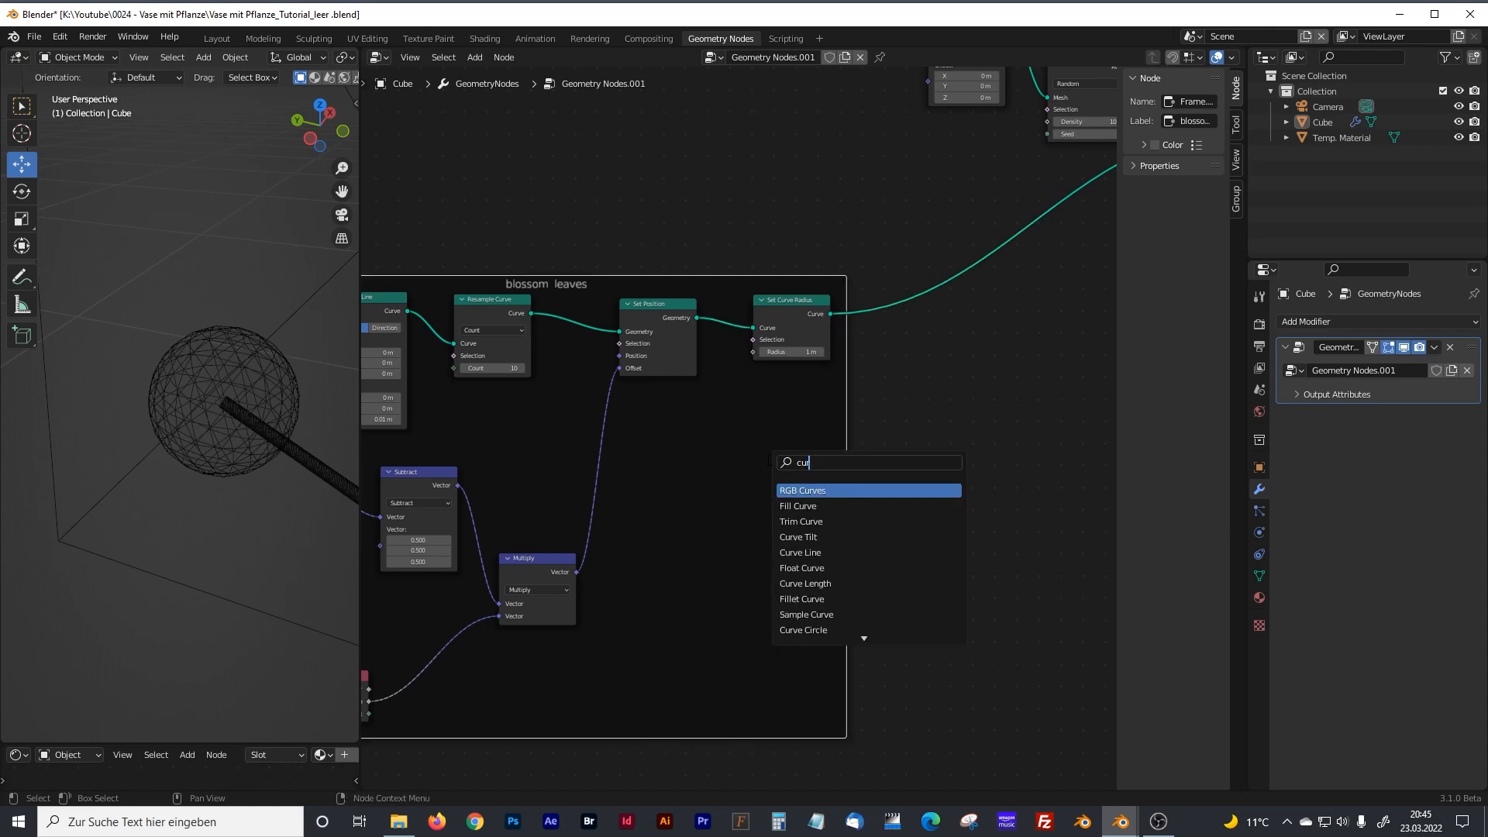
{"action": "type", "text": "ve to"}
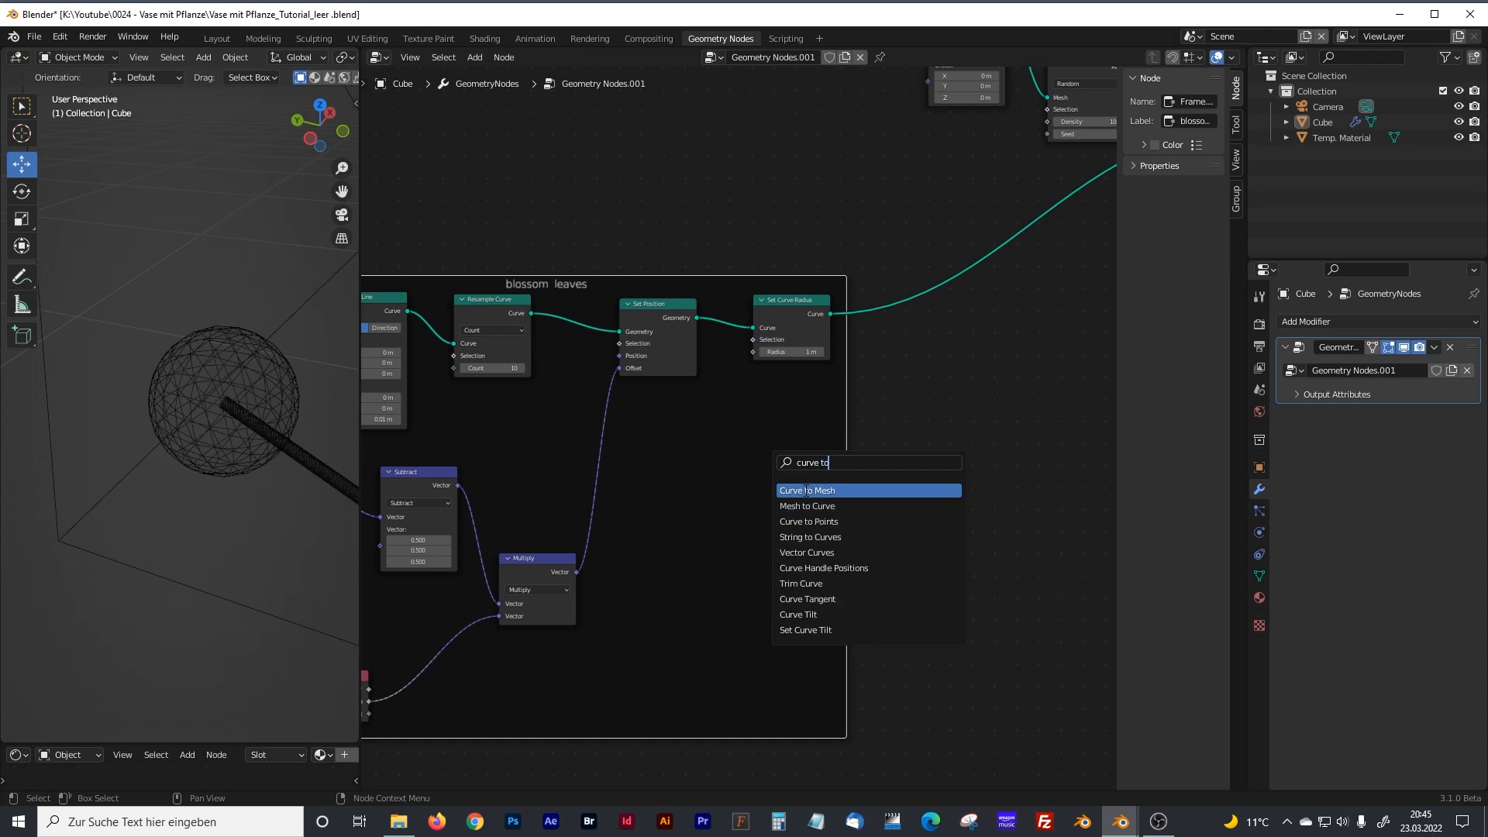
{"action": "left_click", "coordinate": [806, 490]}
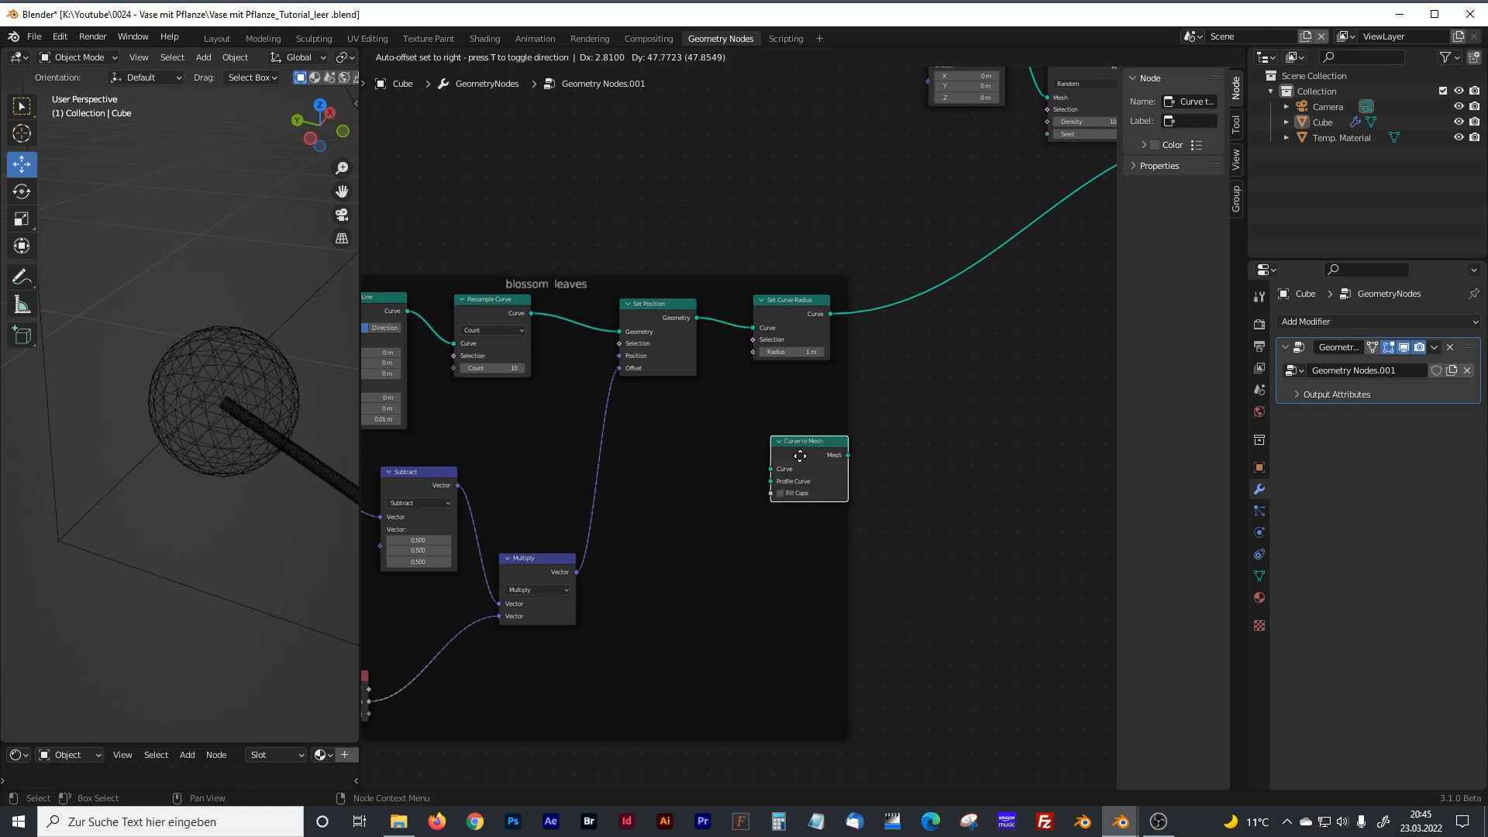
{"action": "left_click", "coordinate": [889, 287]}
{"action": "left_click_drag", "start_coordinate": [905, 295], "coordinate": [932, 303]}
Add a Curve Circle node beneath Set Curve Radius in the blossom leaves frame.
{"action": "middle_click_drag", "start_coordinate": [764, 549], "coordinate": [712, 546]}
{"action": "left_click", "coordinate": [774, 524]}
{"action": "key", "text": "shift+a"}
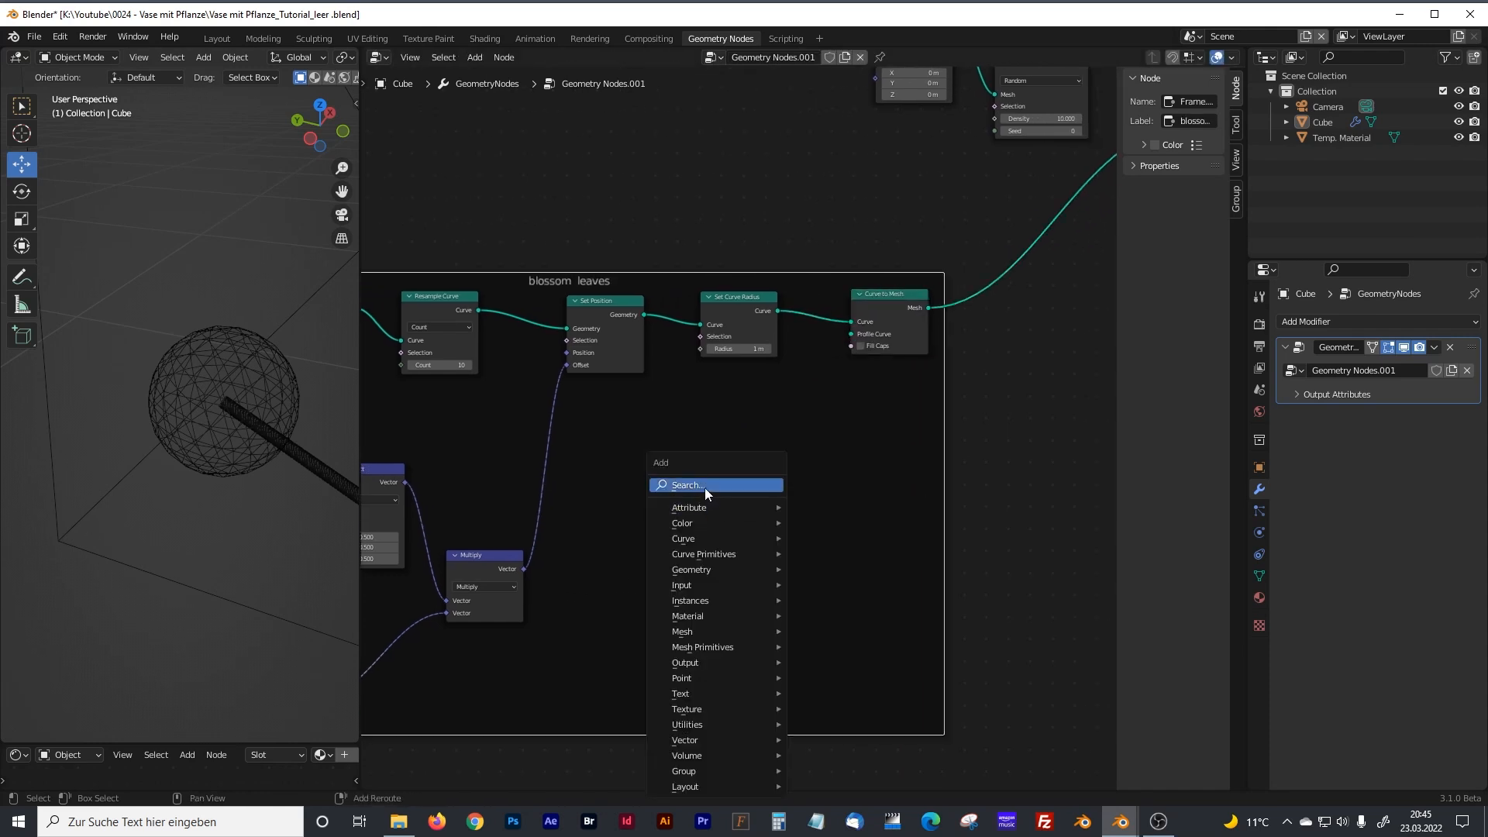
{"action": "left_click", "coordinate": [705, 485]}
{"action": "type", "text": "cur"}
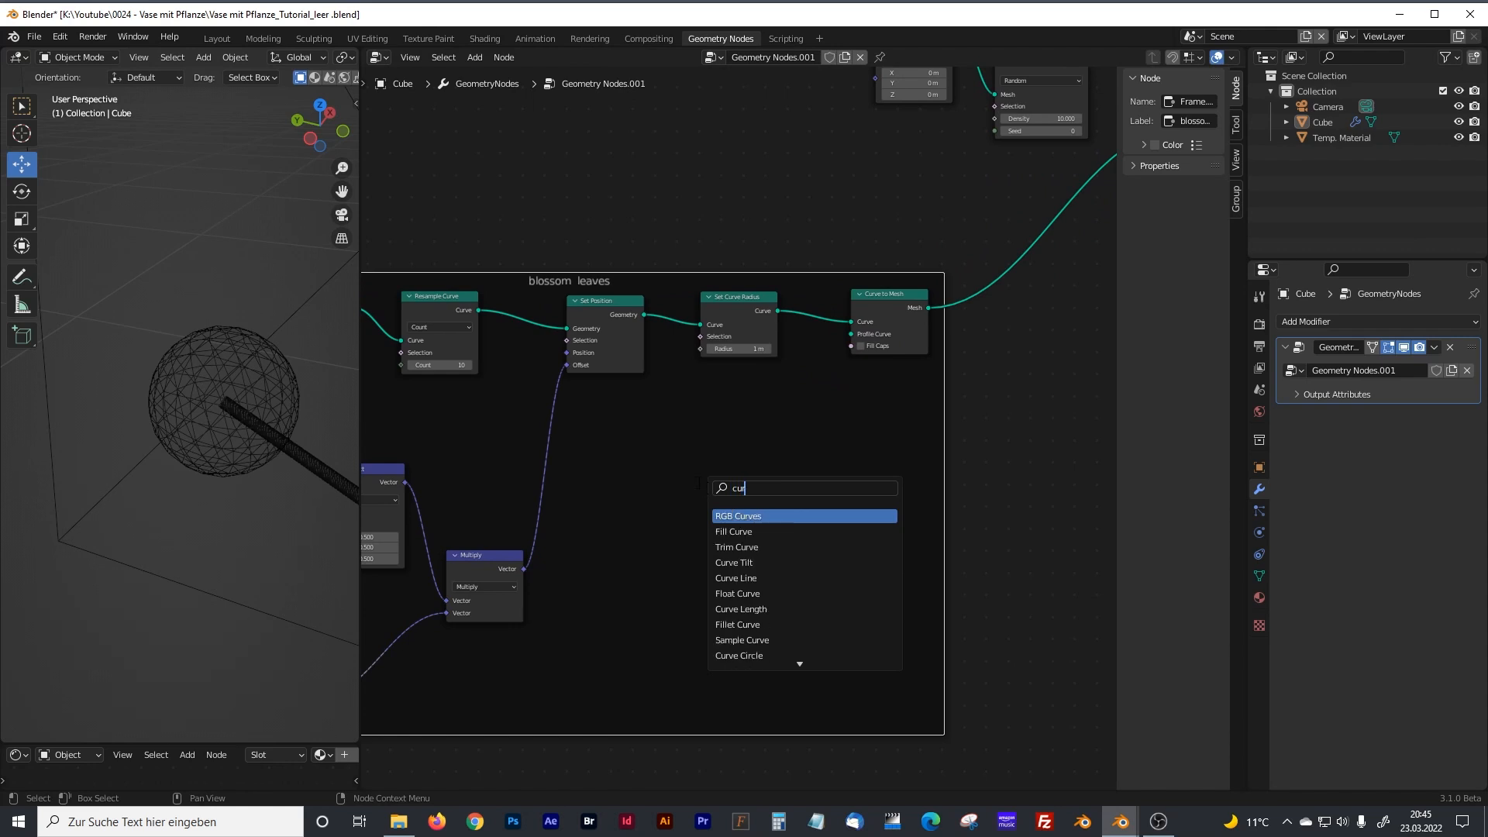
{"action": "type", "text": "ve ci"}
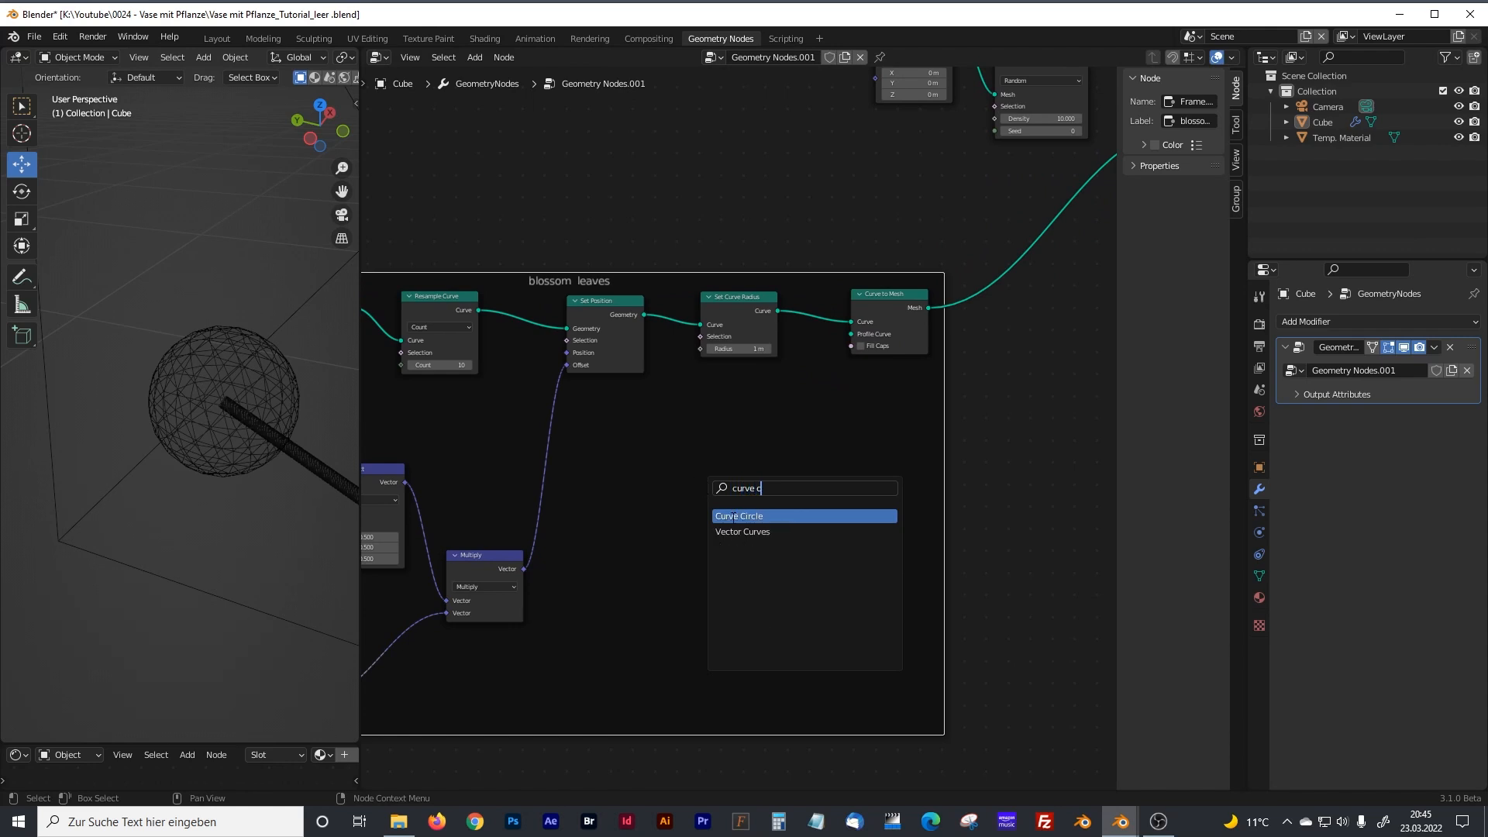
{"action": "left_click", "coordinate": [737, 518]}
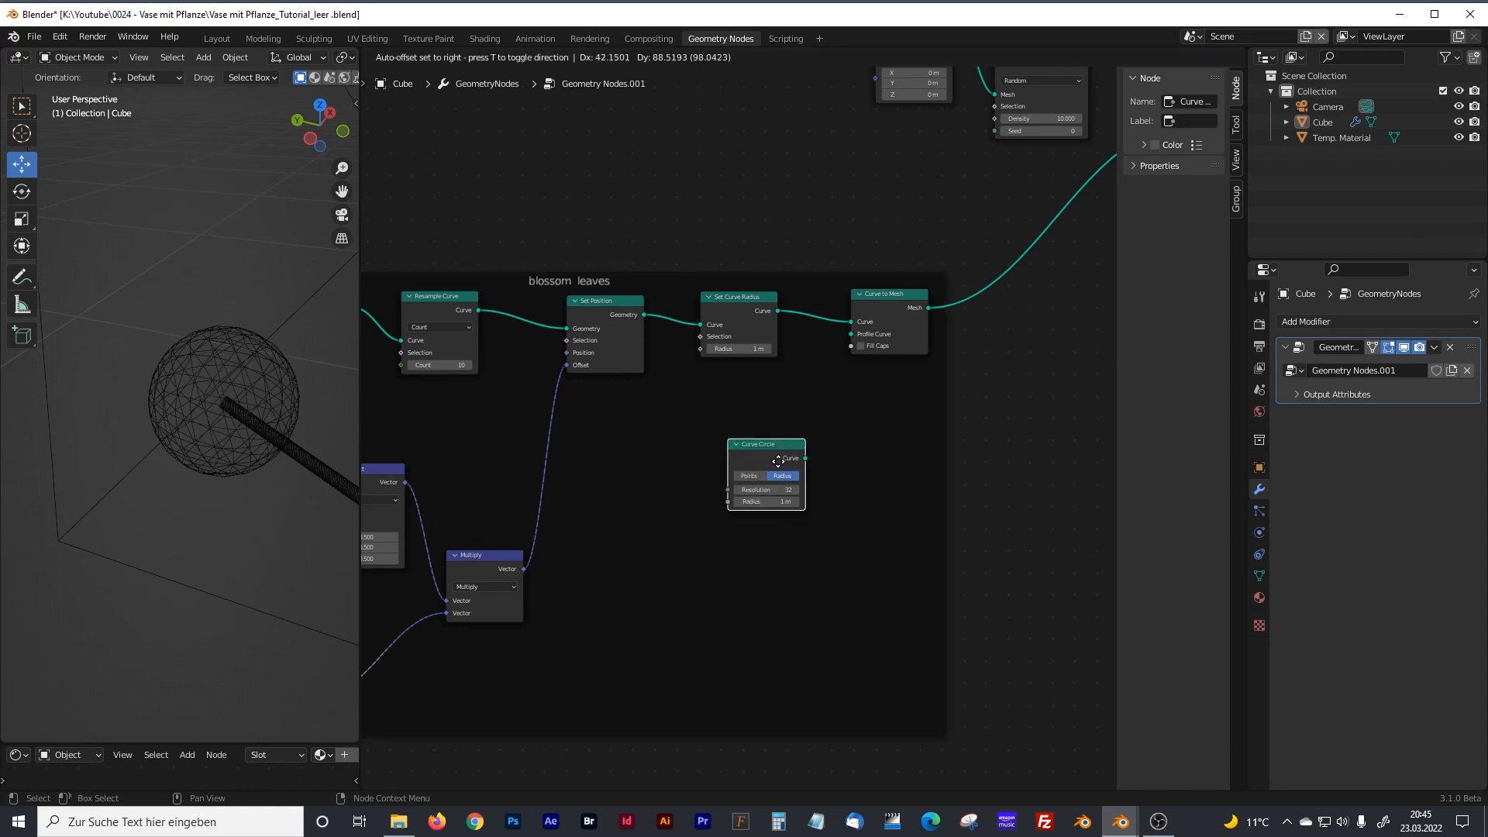
{"action": "left_click", "coordinate": [789, 422]}
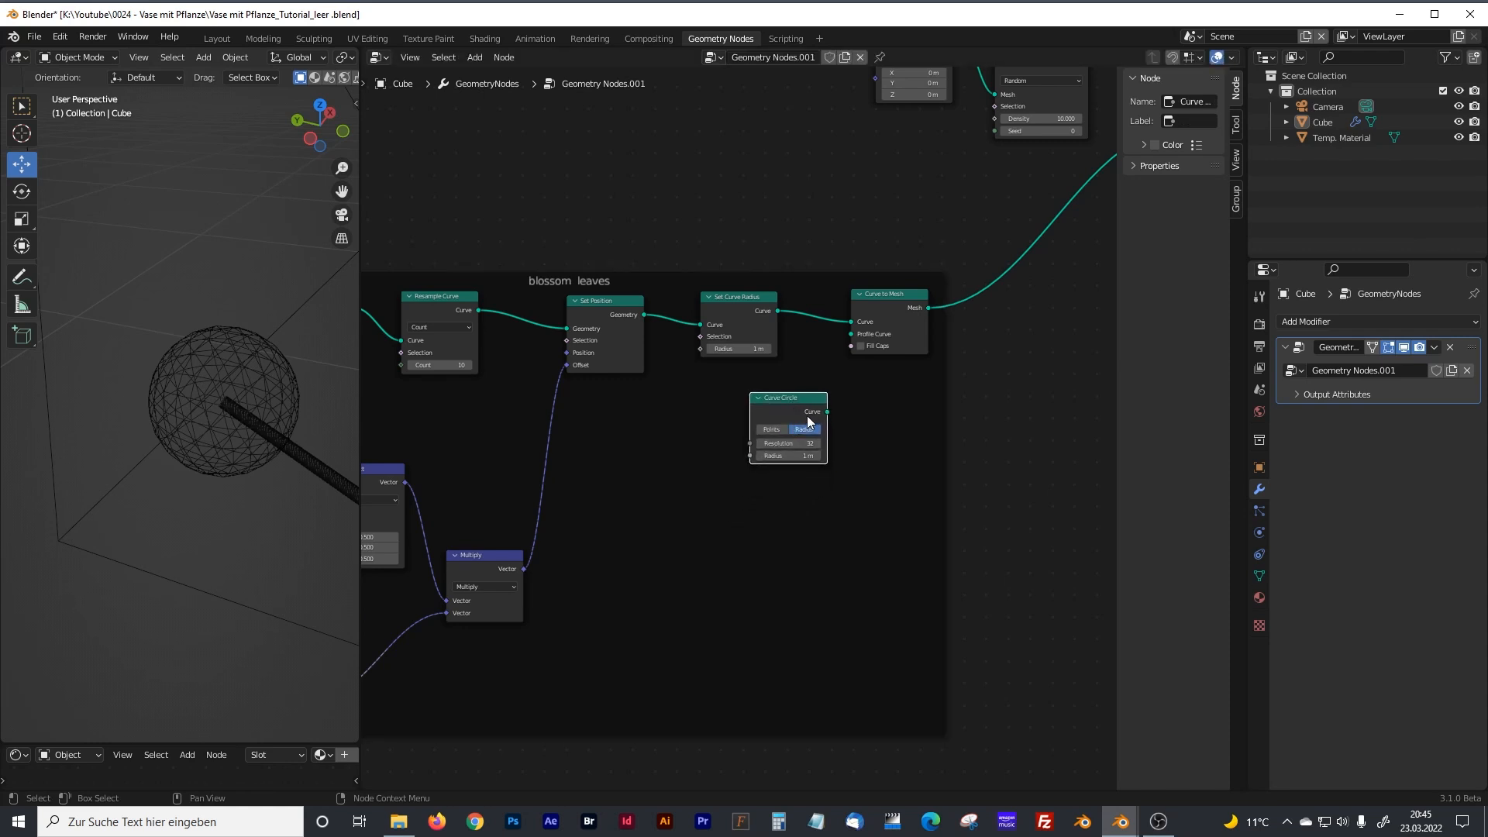
{"action": "scroll", "coordinate": [810, 416], "scroll_direction": "up", "scroll_amount": 2}
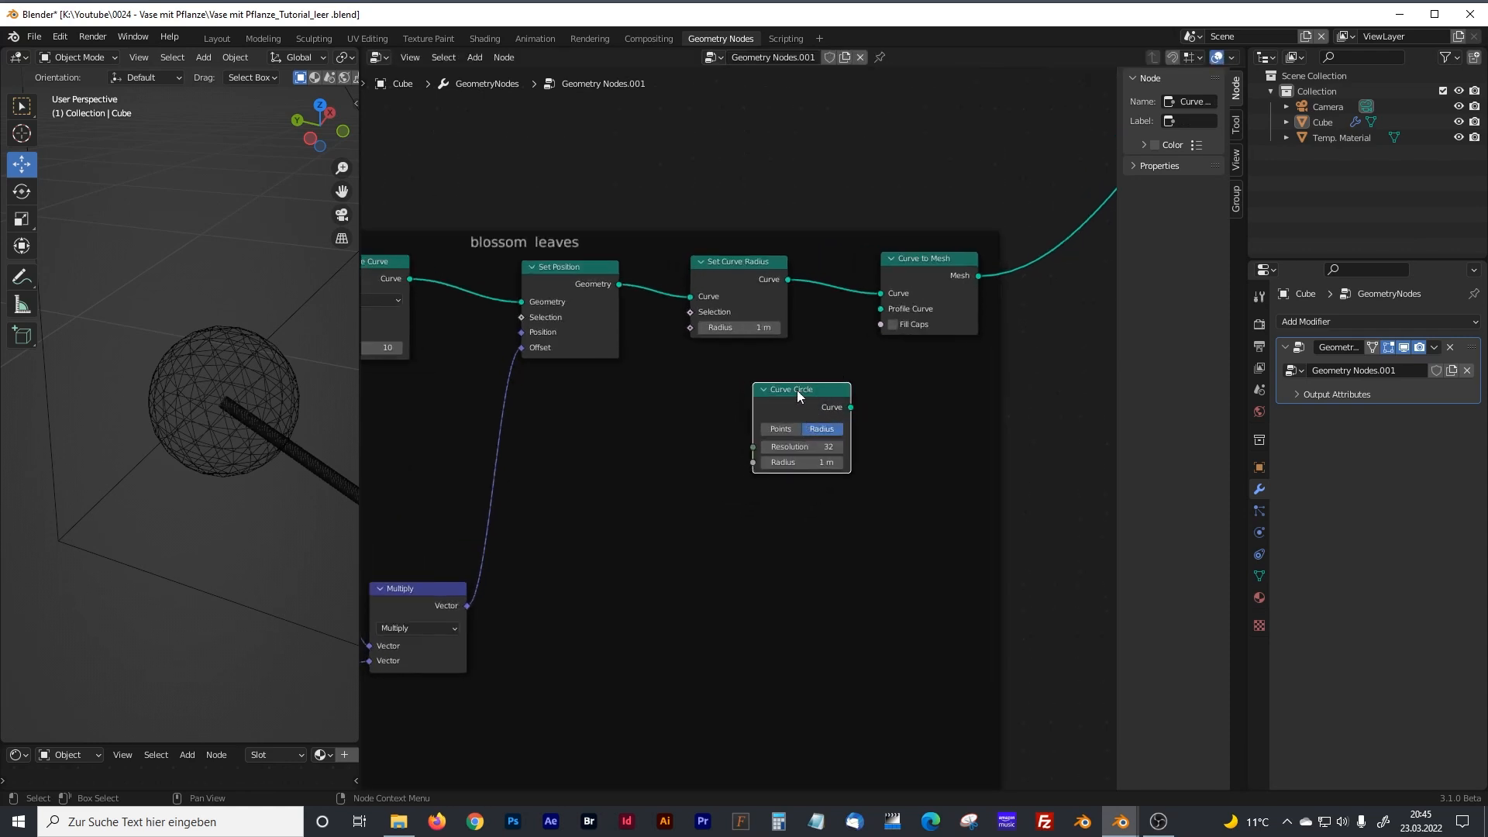
Connect Curve Circle to Curve to Mesh's Profile Curve and set the circle's resolution to 10 and radius to 0.0005 m.
{"action": "left_click_drag", "start_coordinate": [912, 259], "coordinate": [947, 262]}
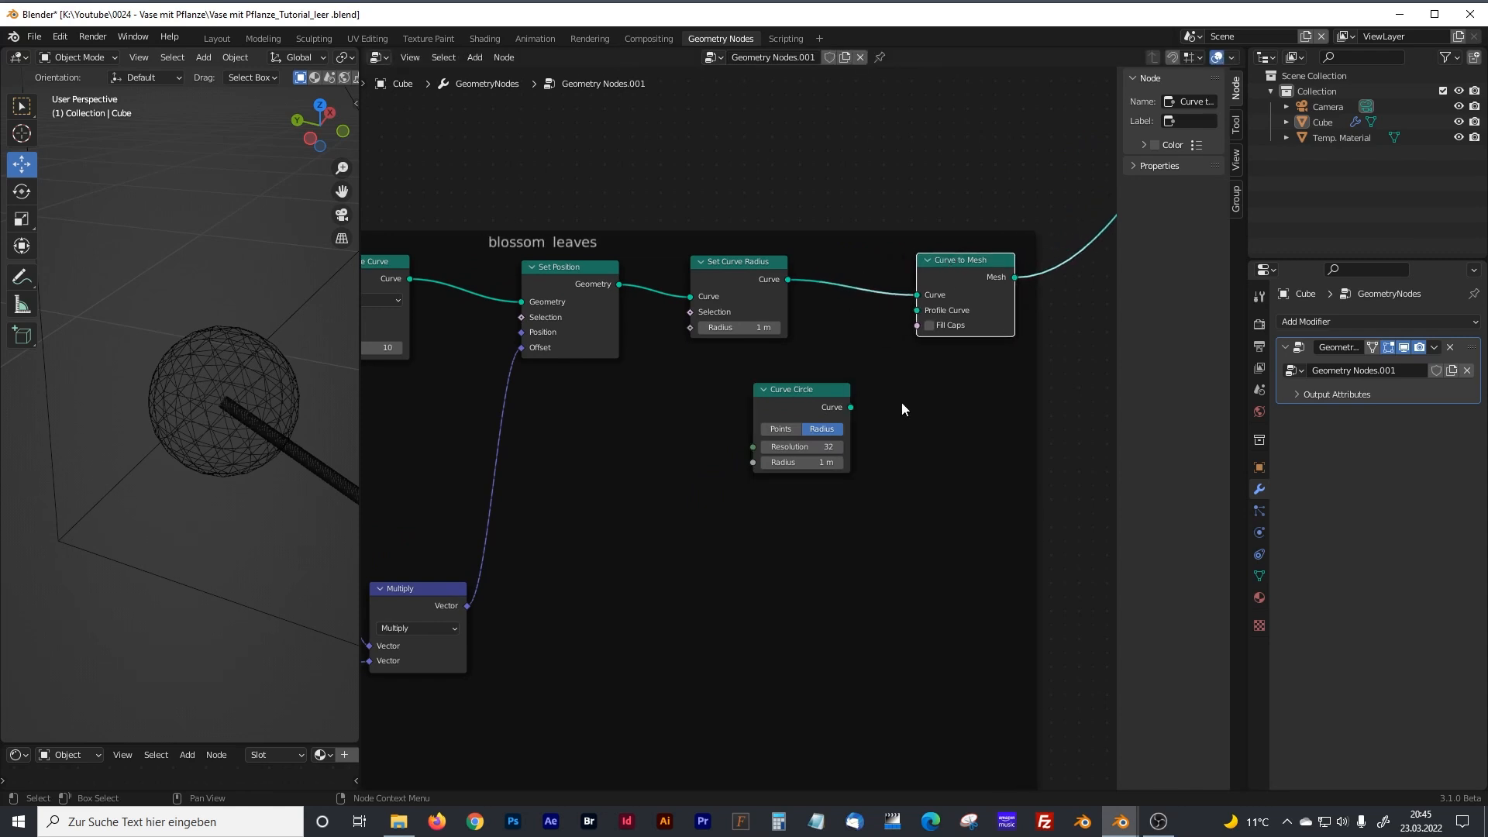
{"action": "left_click_drag", "start_coordinate": [851, 407], "coordinate": [915, 313]}
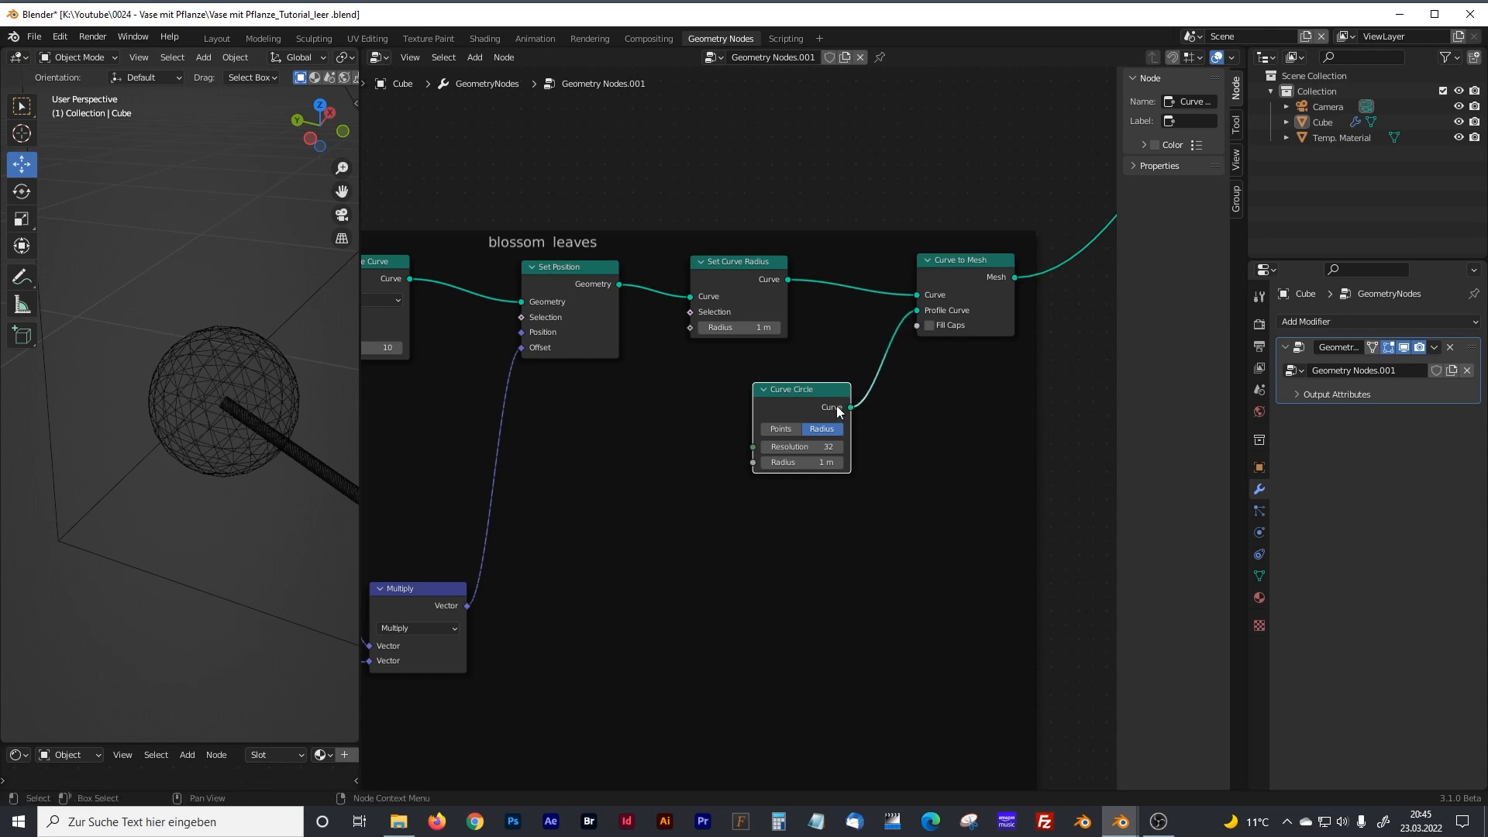
{"action": "left_click", "coordinate": [827, 447]}
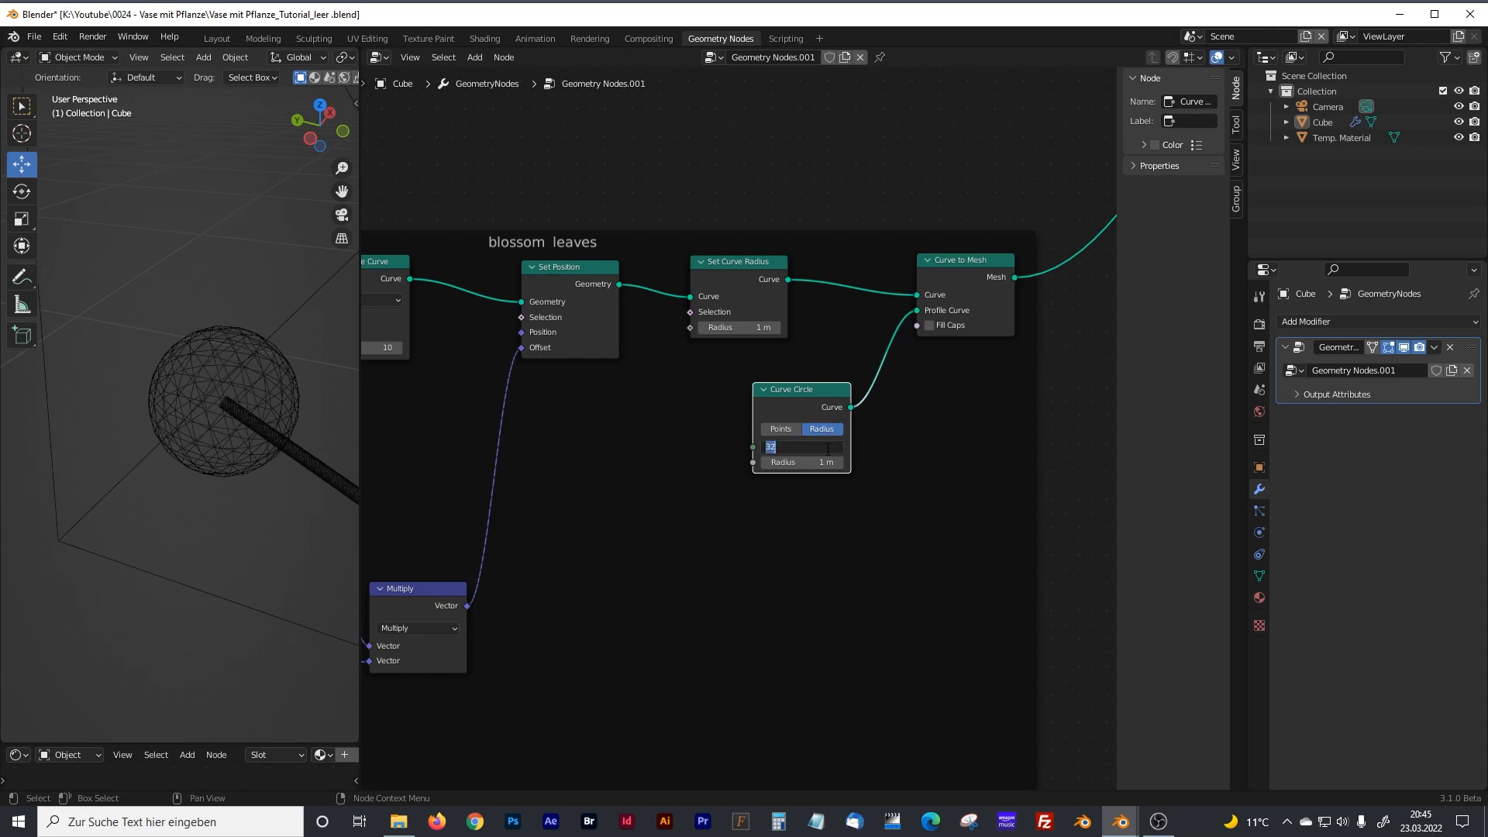
{"action": "type", "text": "10"}
{"action": "left_click", "coordinate": [822, 463]}
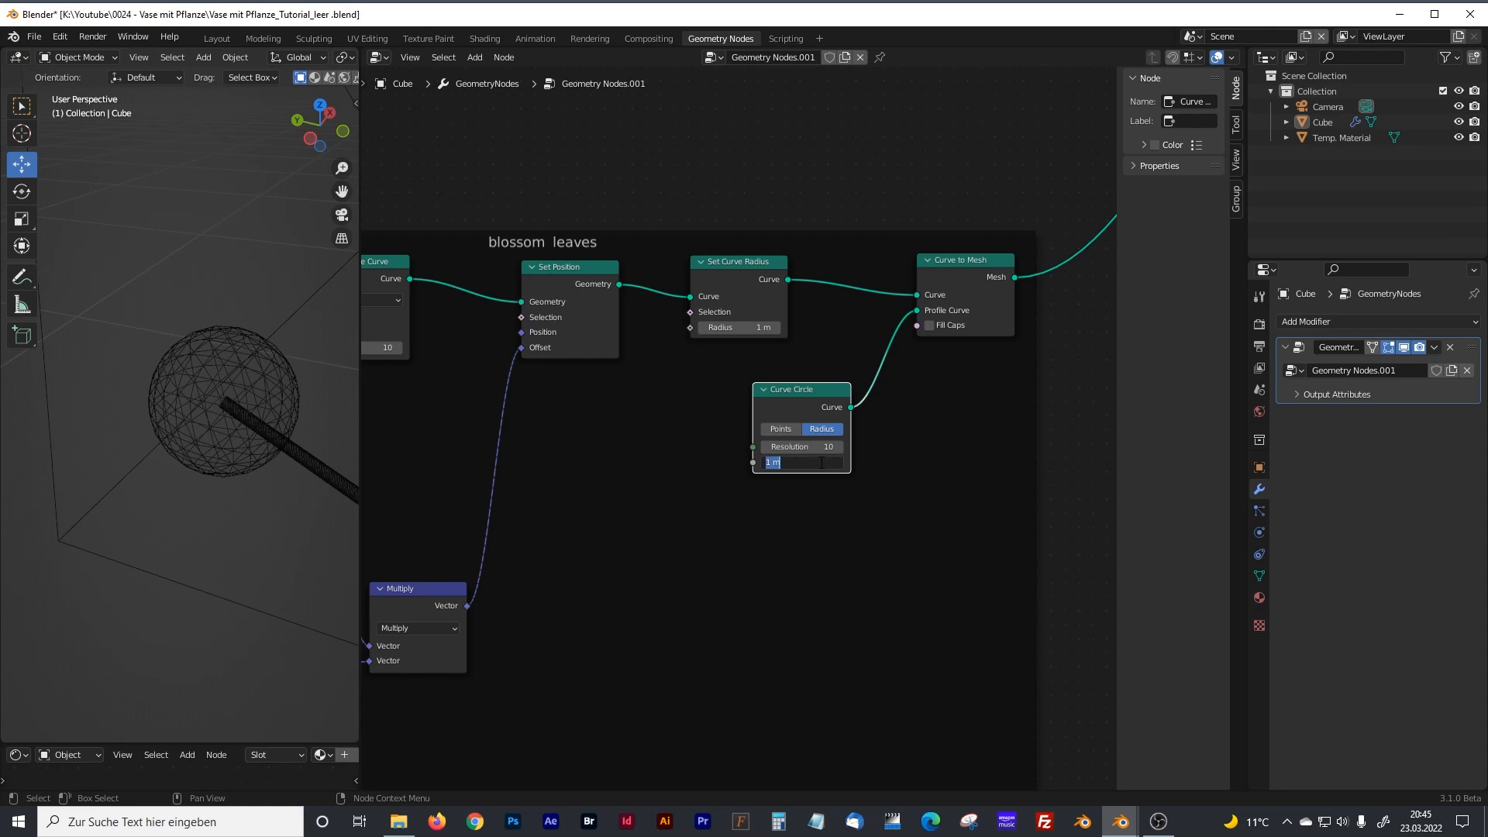
{"action": "type", "text": "0"}
{"action": "type", "text": ".005"}
{"action": "key", "text": "Return"}
Set the density of Distribute Points on Faces to 1000, and raise it to 10000.
{"action": "scroll", "coordinate": [820, 463], "scroll_direction": "down", "scroll_amount": 1}
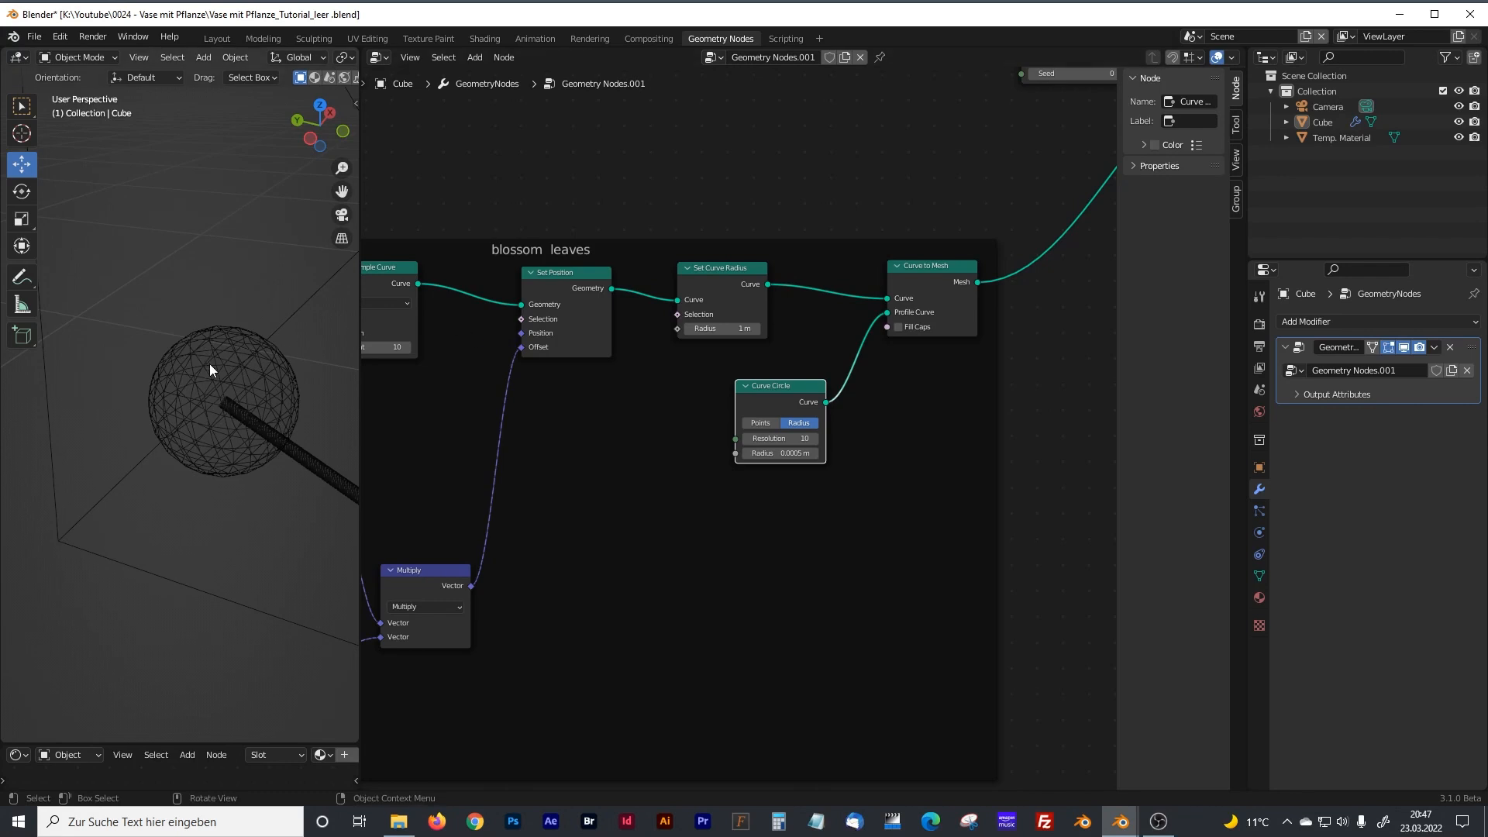
{"action": "middle_click_drag", "start_coordinate": [690, 162], "coordinate": [553, 482]}
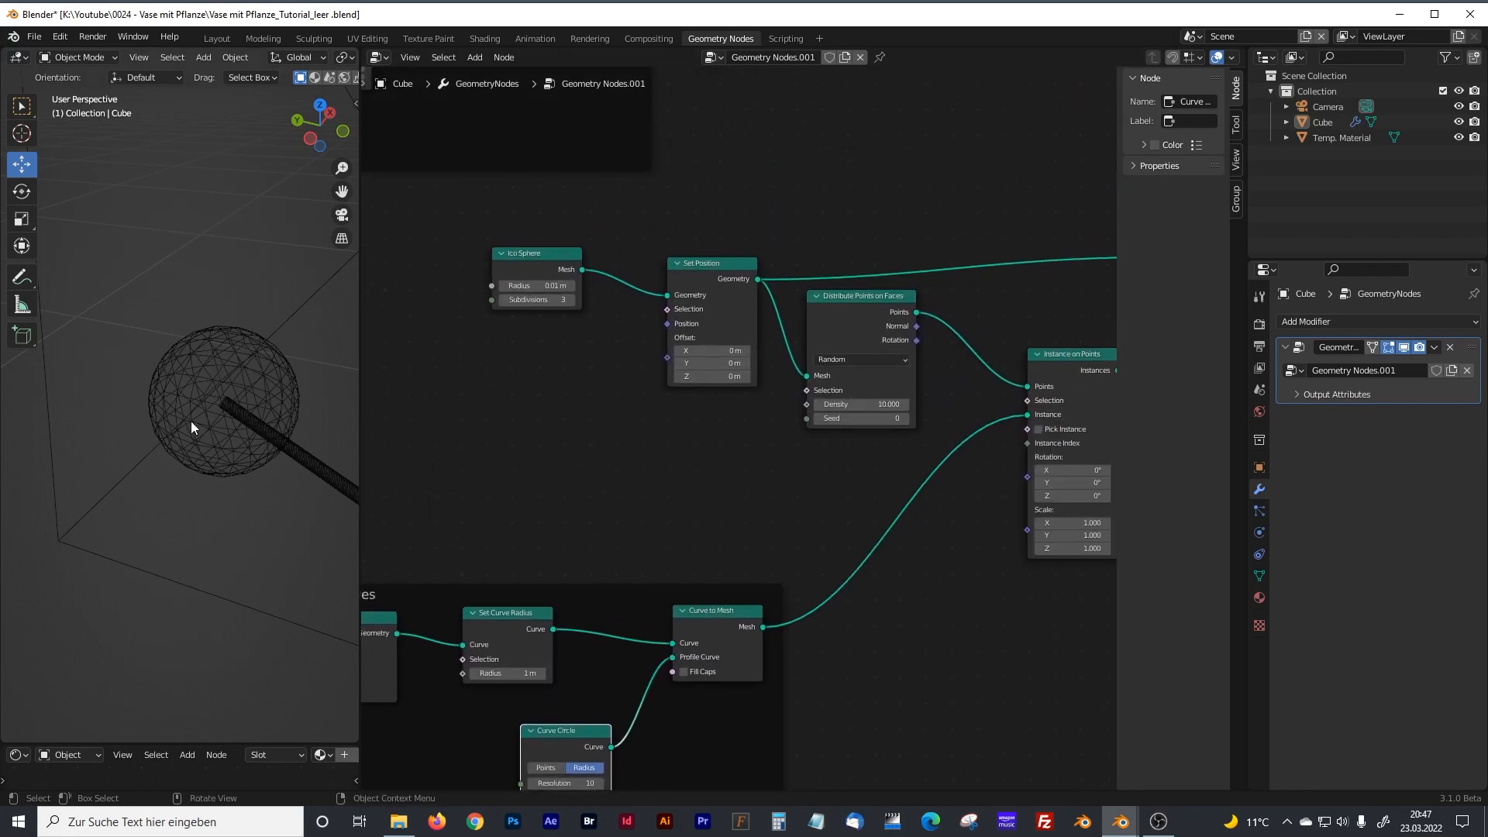
{"action": "middle_click_drag", "start_coordinate": [734, 486], "coordinate": [609, 493]}
{"action": "scroll", "coordinate": [774, 459], "scroll_direction": "up", "scroll_amount": 3}
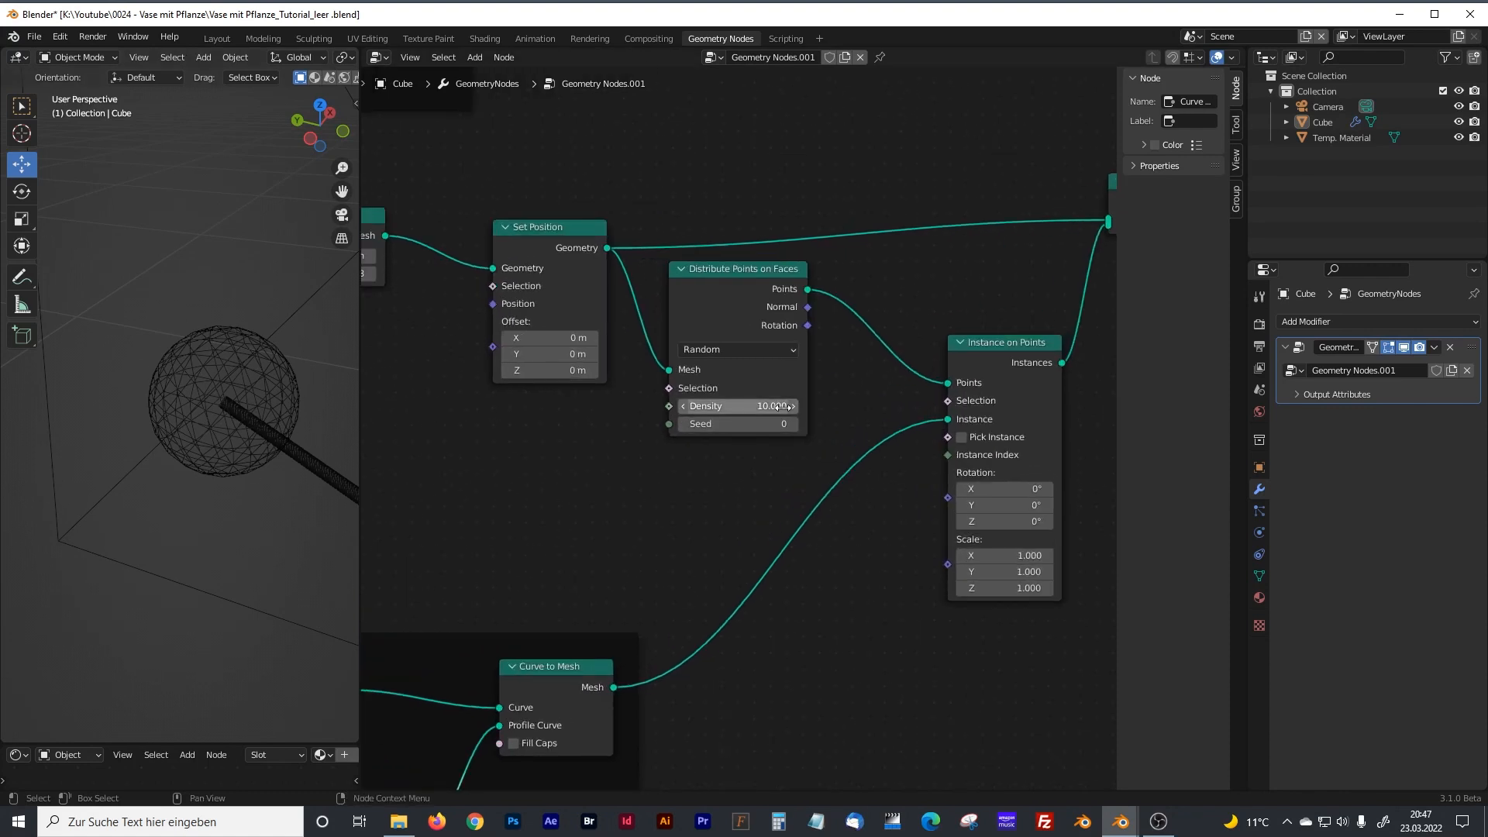
{"action": "left_click", "coordinate": [780, 405]}
{"action": "type", "text": "1000"}
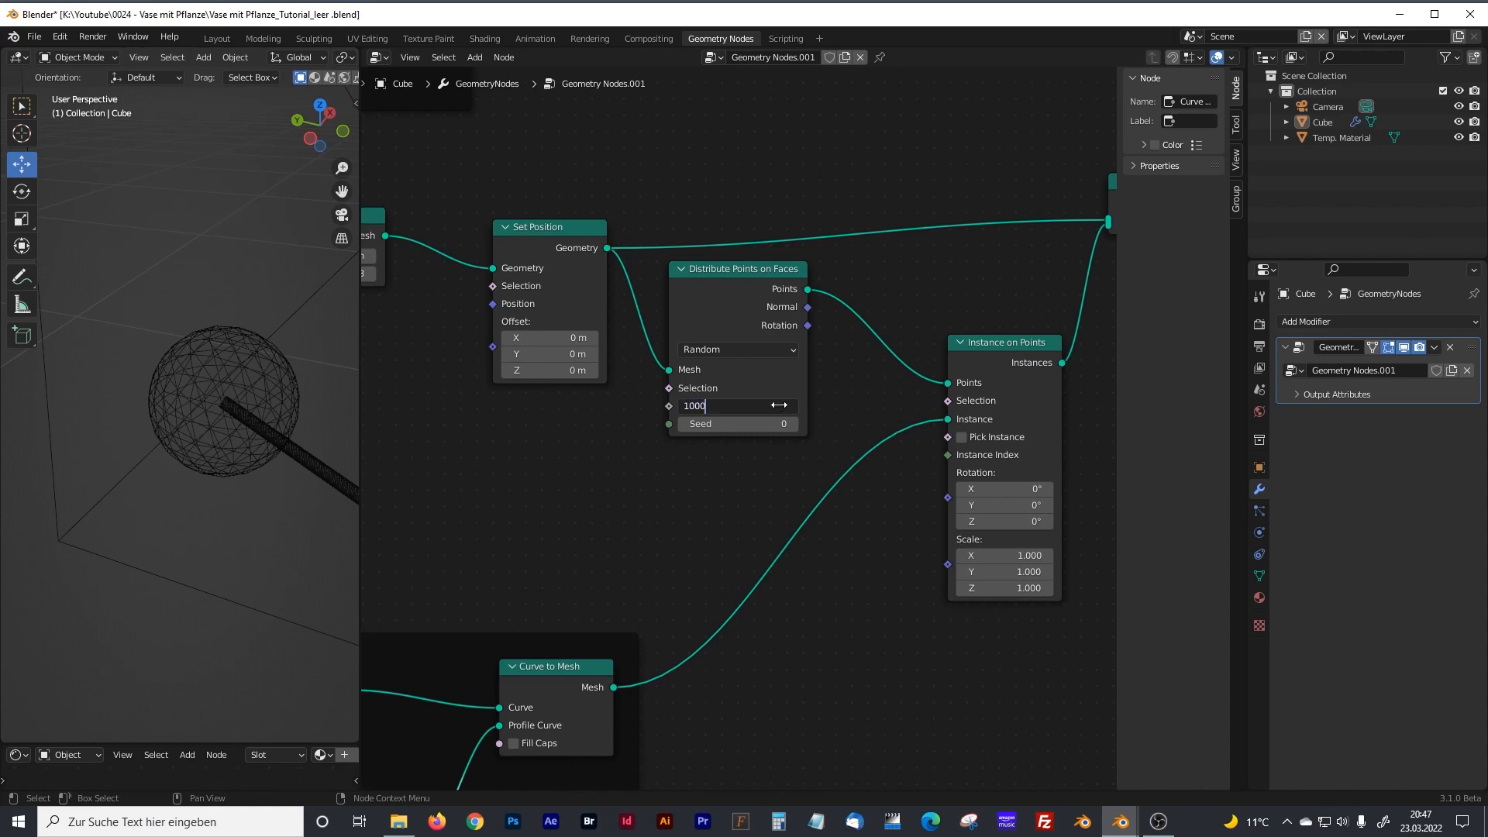
{"action": "key", "text": "Return"}
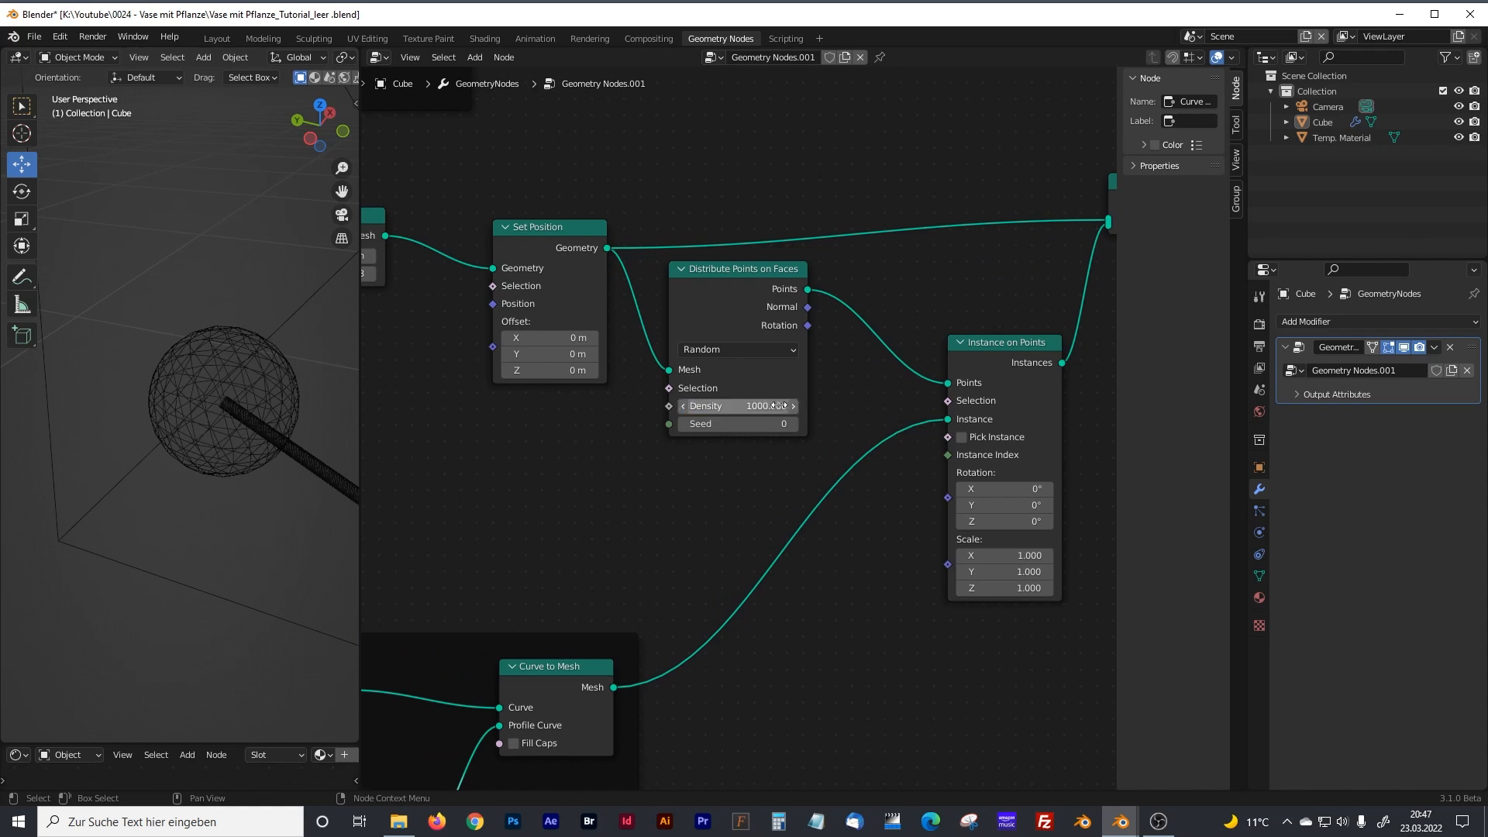
{"action": "left_click", "coordinate": [717, 405]}
{"action": "type", "text": "10000"}
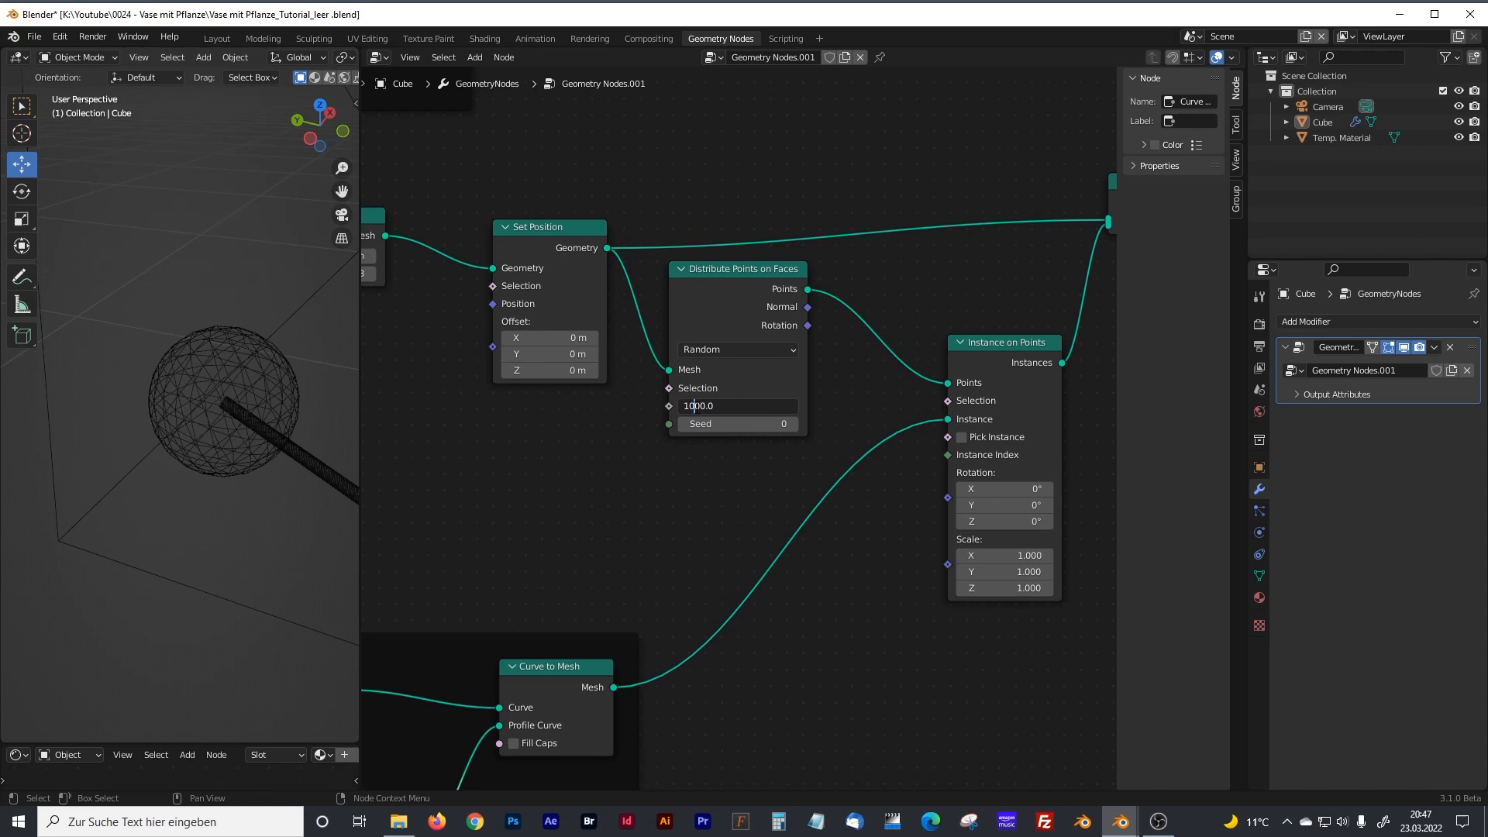
{"action": "key", "text": "Return"}
Enlarge the 3D viewport and add a Math node beneath the ico sphere's Set Position node.
{"action": "left_click_drag", "start_coordinate": [359, 414], "coordinate": [425, 414]}
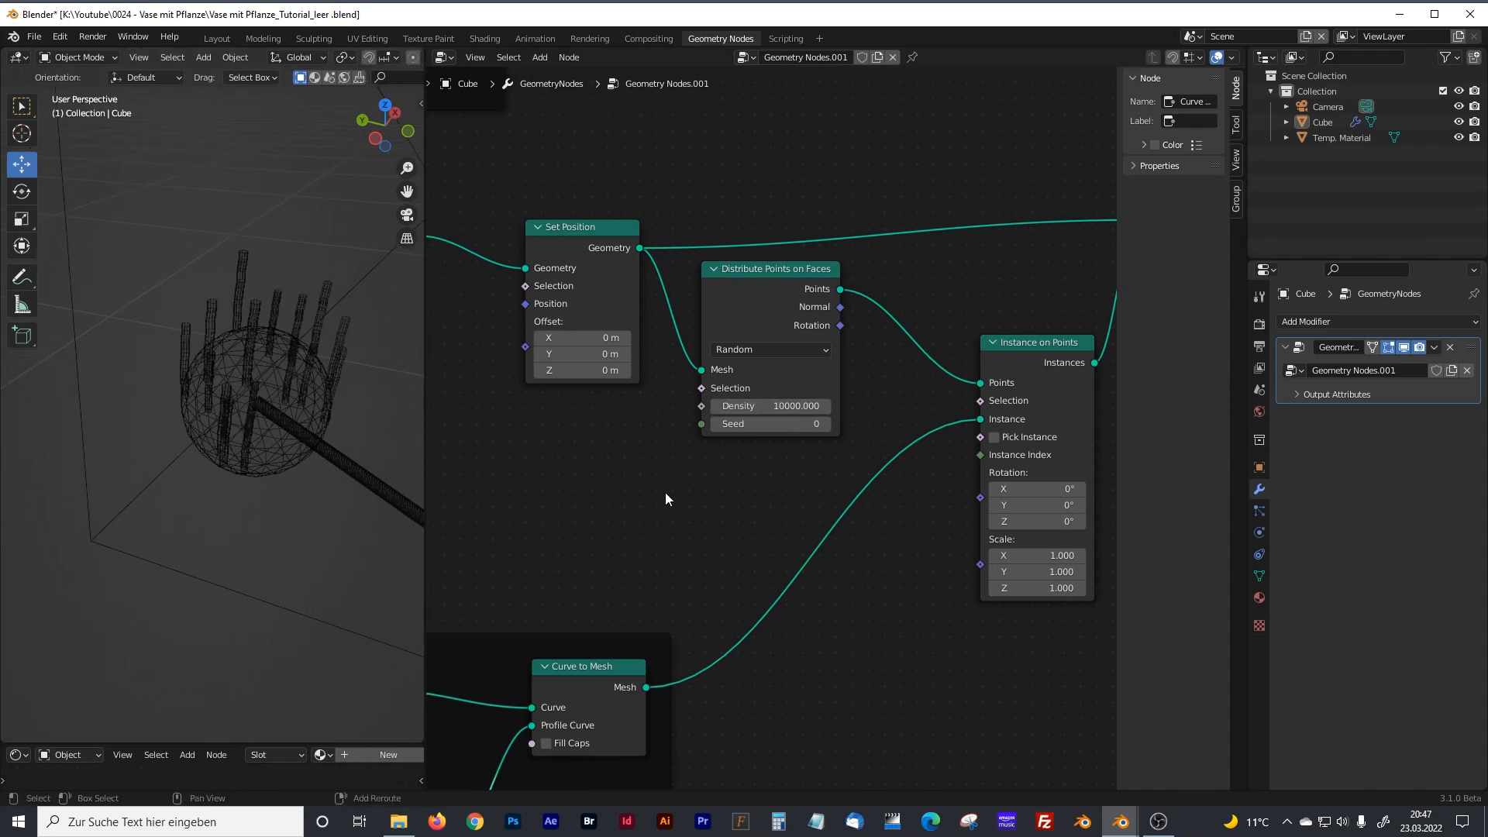
{"action": "middle_click_drag", "start_coordinate": [667, 496], "coordinate": [782, 456]}
{"action": "key", "text": "shift+a"}
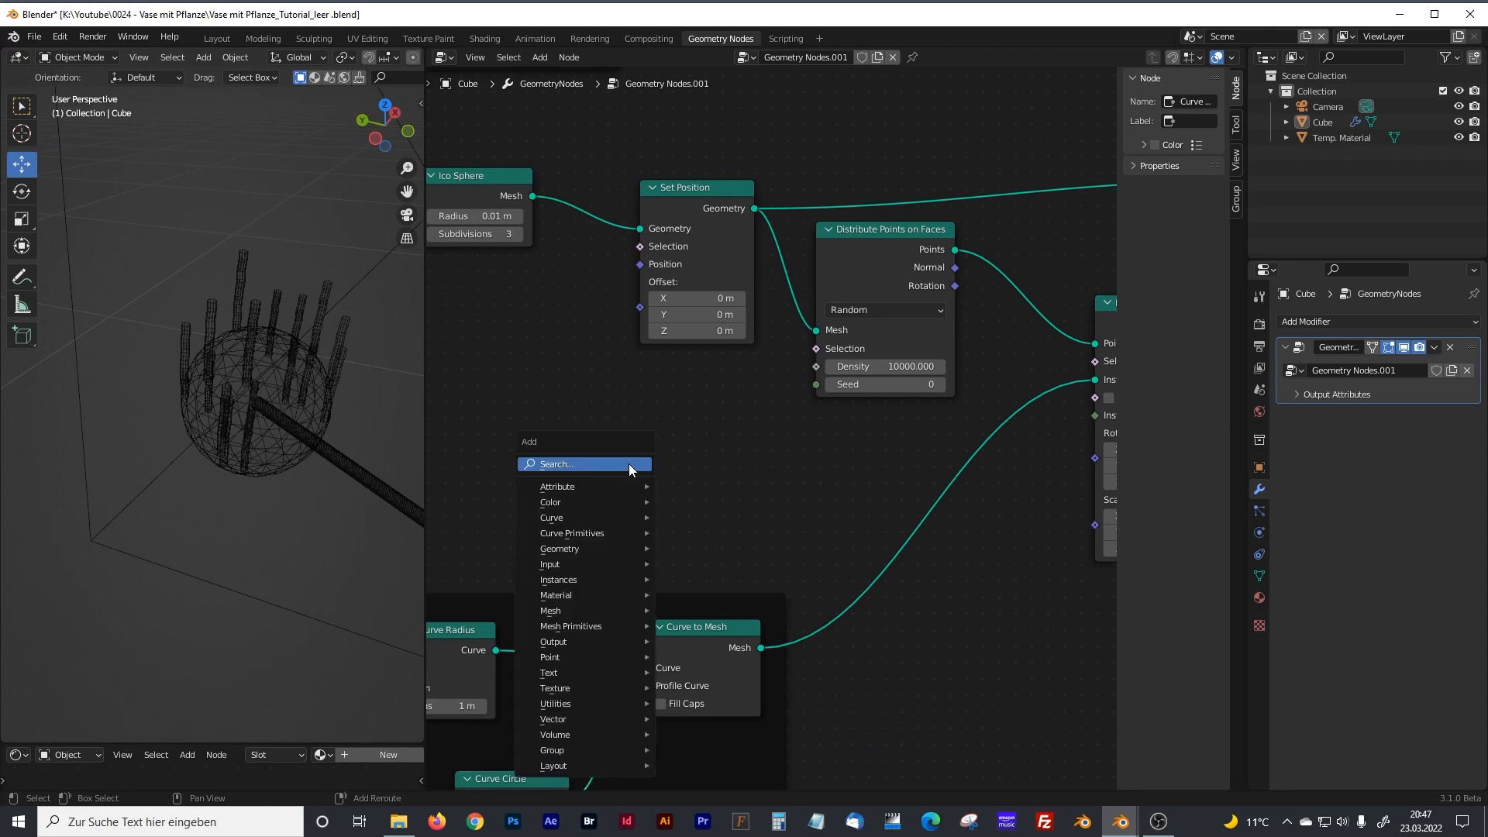
{"action": "left_click", "coordinate": [629, 463]}
{"action": "type", "text": "math"}
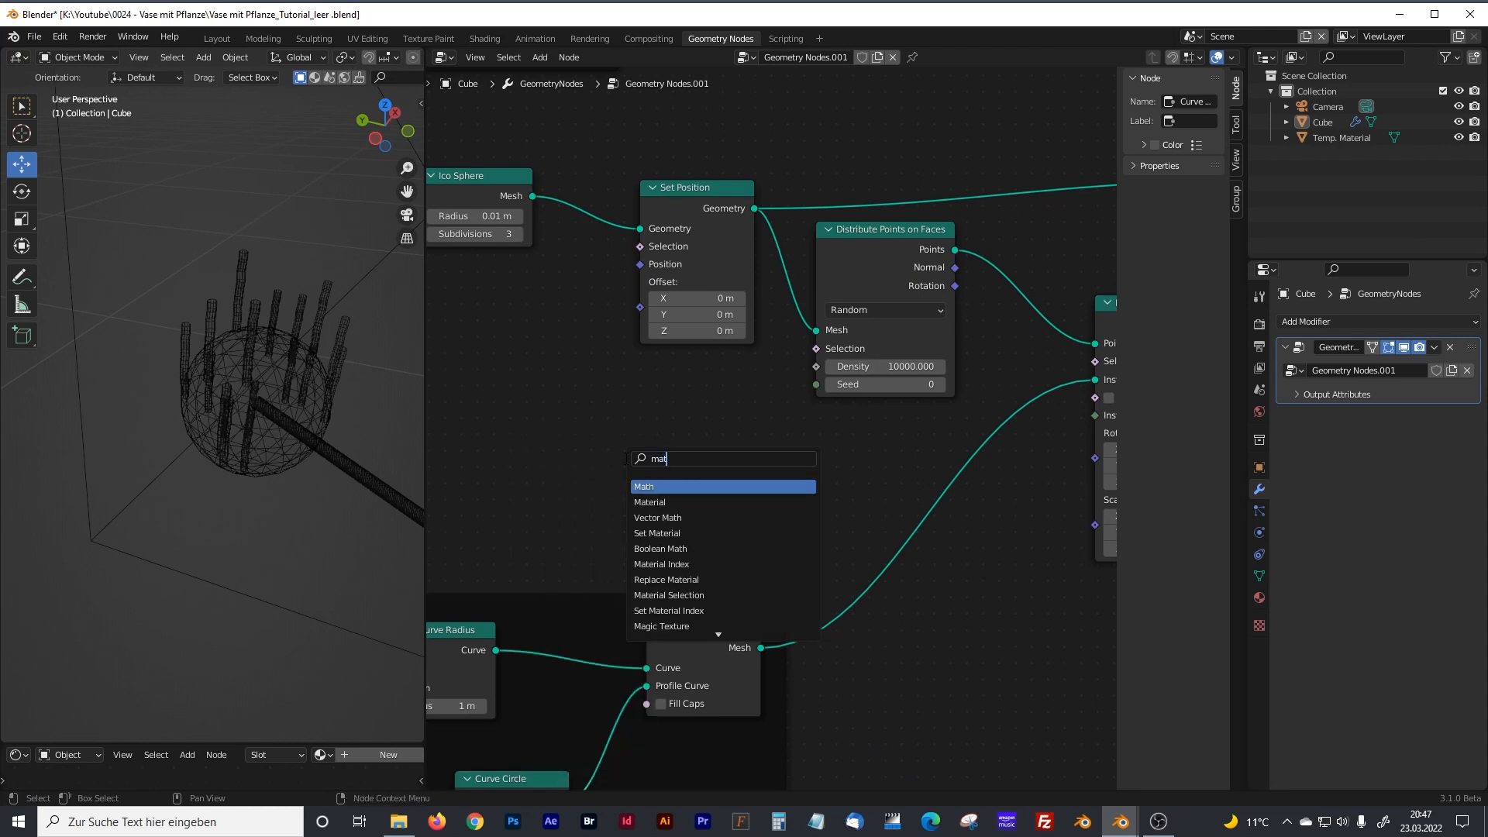
{"action": "left_click", "coordinate": [653, 486]}
{"action": "left_click", "coordinate": [677, 458]}
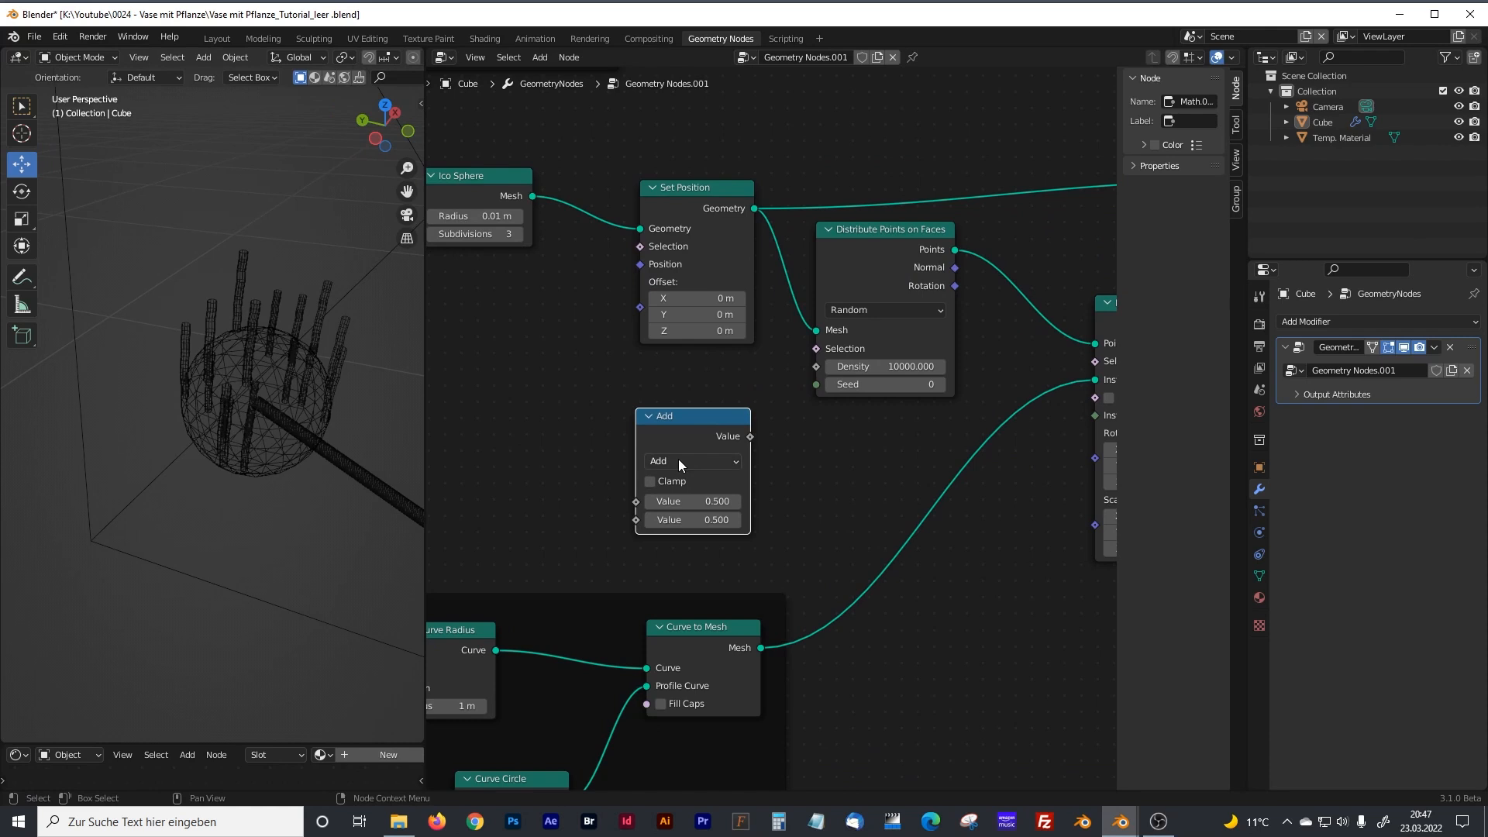
Set the Math node to Multiply with a second value of 1000 and connect it to Distribute Points on Faces' Density.
{"action": "left_click", "coordinate": [677, 459]}
{"action": "left_click", "coordinate": [676, 542]}
{"action": "left_click", "coordinate": [711, 519]}
{"action": "type", "text": "1000"}
{"action": "key", "text": "Return"}
{"action": "left_click_drag", "start_coordinate": [751, 438], "coordinate": [817, 366]}
Add a Value node beside the density Multiply node and connect it to Multiply's first value.
{"action": "middle_click_drag", "start_coordinate": [530, 435], "coordinate": [658, 389]}
{"action": "key", "text": "shift+a"}
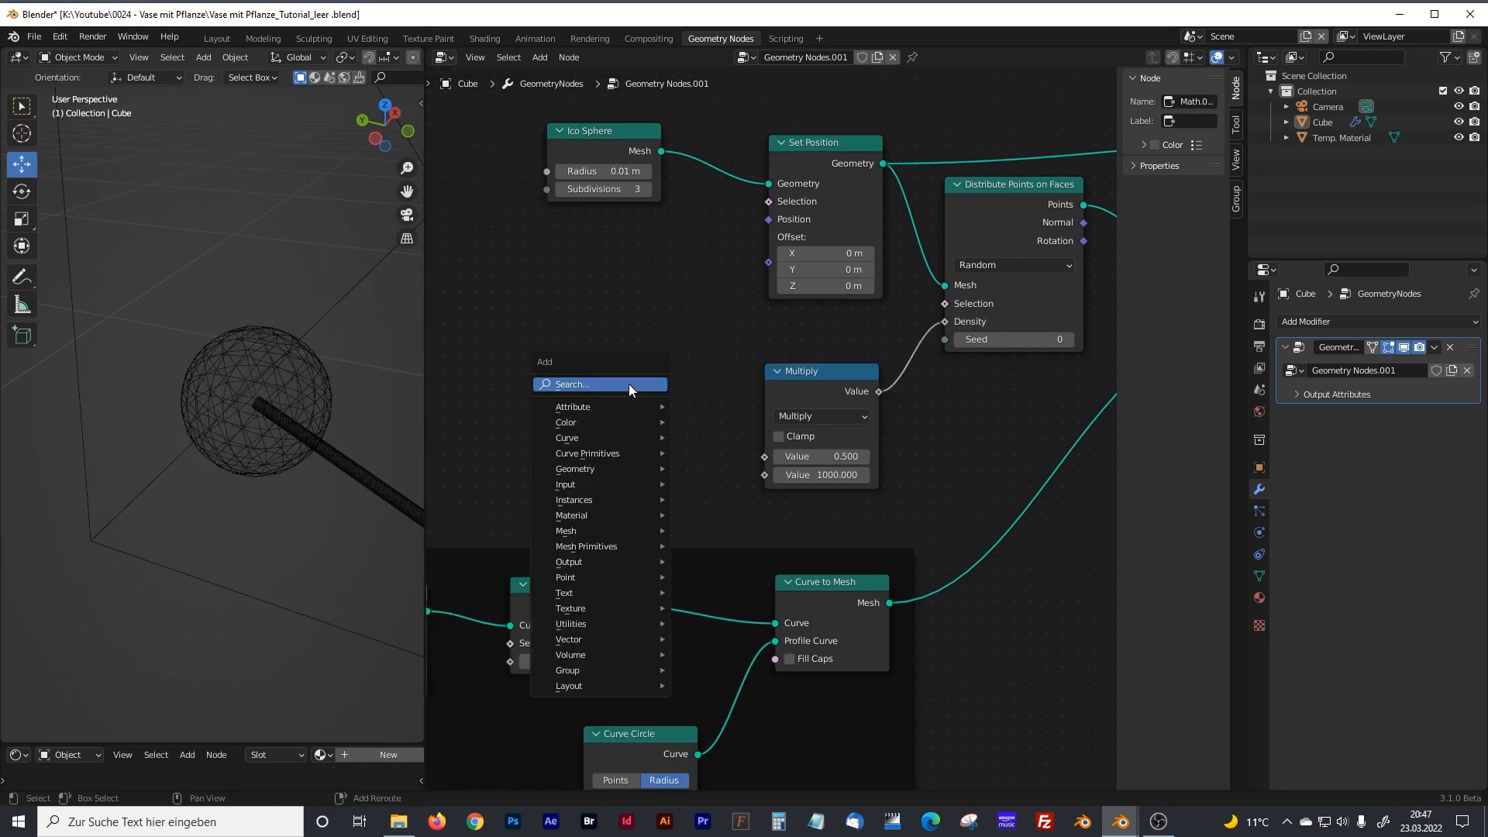
{"action": "left_click", "coordinate": [629, 384]}
{"action": "type", "text": "value"}
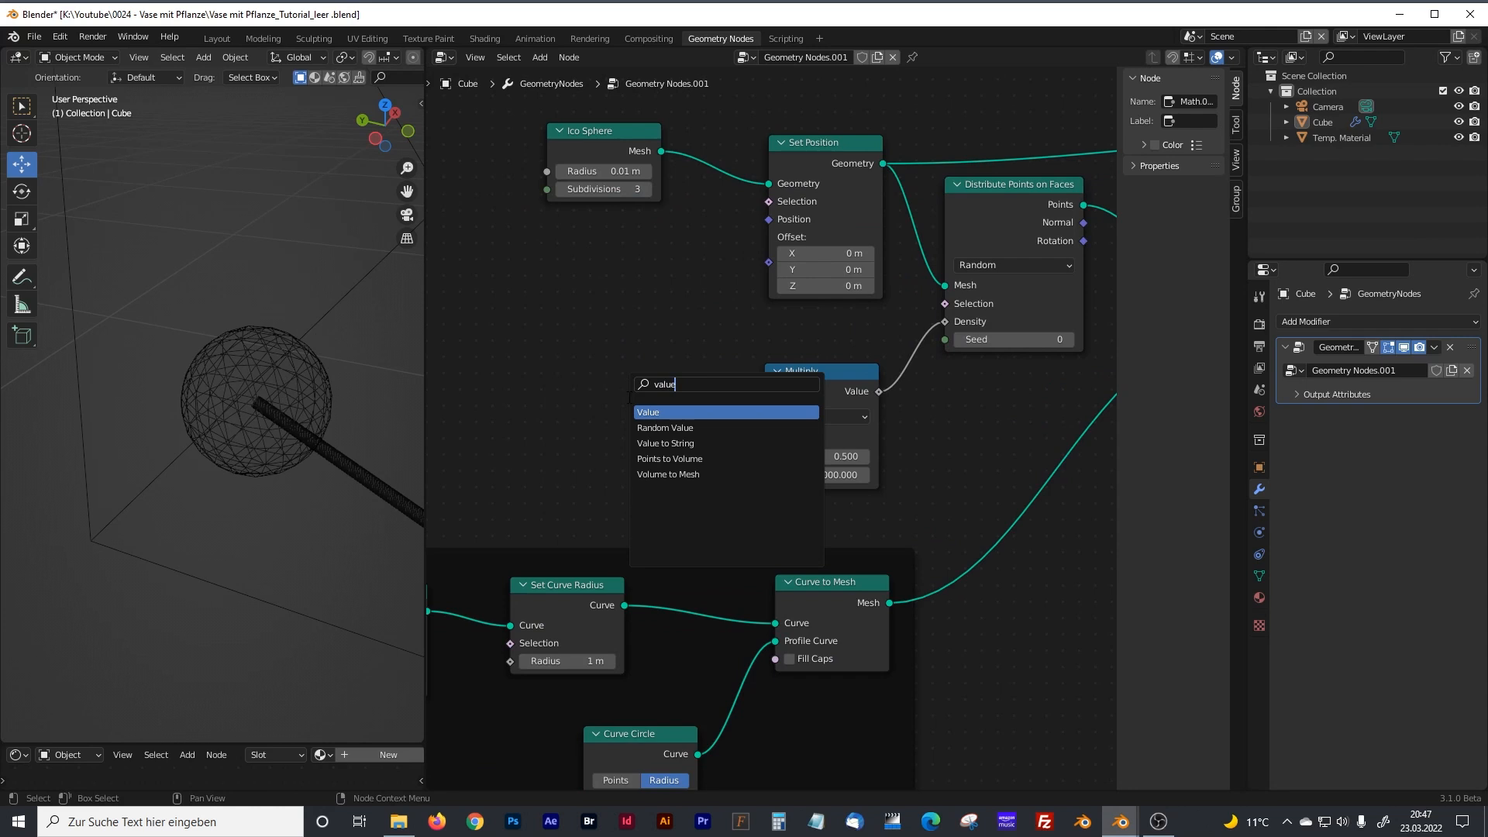
{"action": "key", "text": "Return"}
{"action": "left_click", "coordinate": [670, 404]}
{"action": "left_click_drag", "start_coordinate": [715, 402], "coordinate": [764, 457]}
Set the Value node that drives the point density to 33.2.
{"action": "left_click", "coordinate": [667, 426]}
{"action": "type", "text": "10"}
{"action": "key", "text": "Return"}
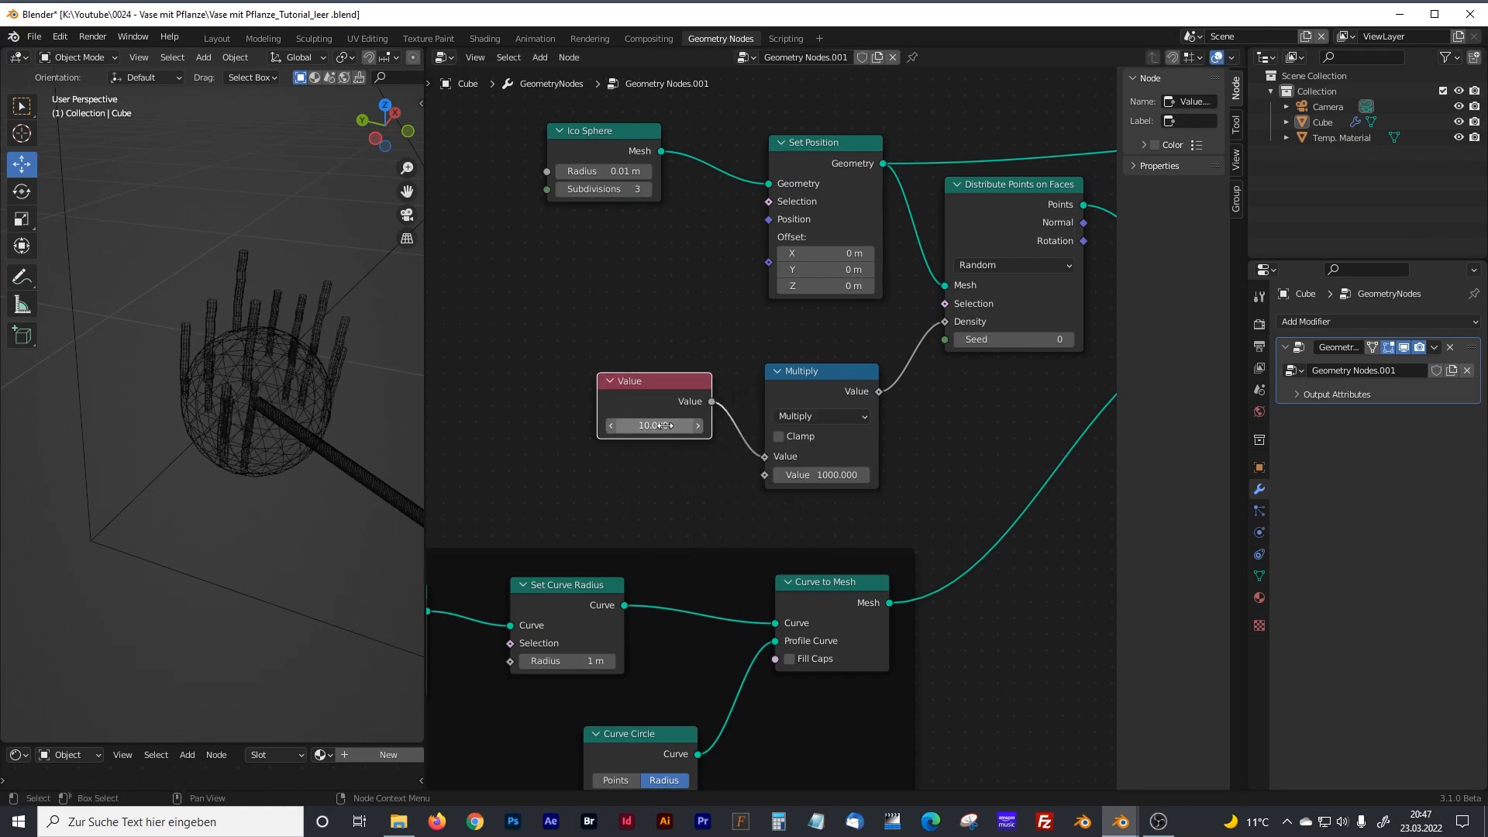
{"action": "left_click", "coordinate": [665, 426]}
{"action": "type", "text": "38.7"}
{"action": "key", "text": "Return"}
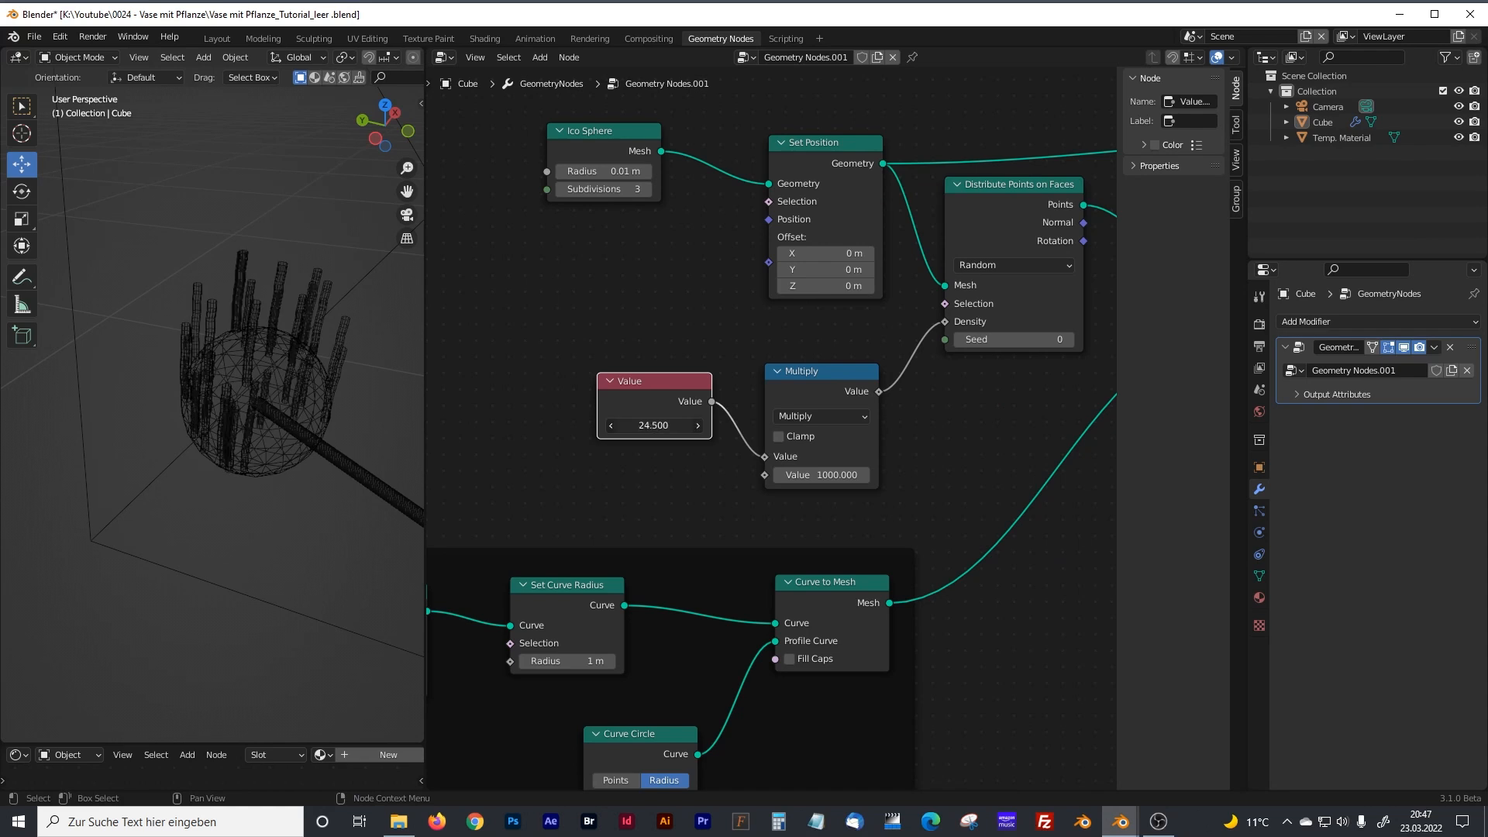
{"action": "left_click_drag", "start_coordinate": [664, 426], "coordinate": [622, 425]}
Spread out the Set Curve Radius, Curve to Mesh and Curve Circle nodes in the blossom leaves frame.
{"action": "scroll", "coordinate": [696, 493], "scroll_direction": "down", "scroll_amount": 4}
{"action": "middle_click_drag", "start_coordinate": [707, 489], "coordinate": [884, 309]}
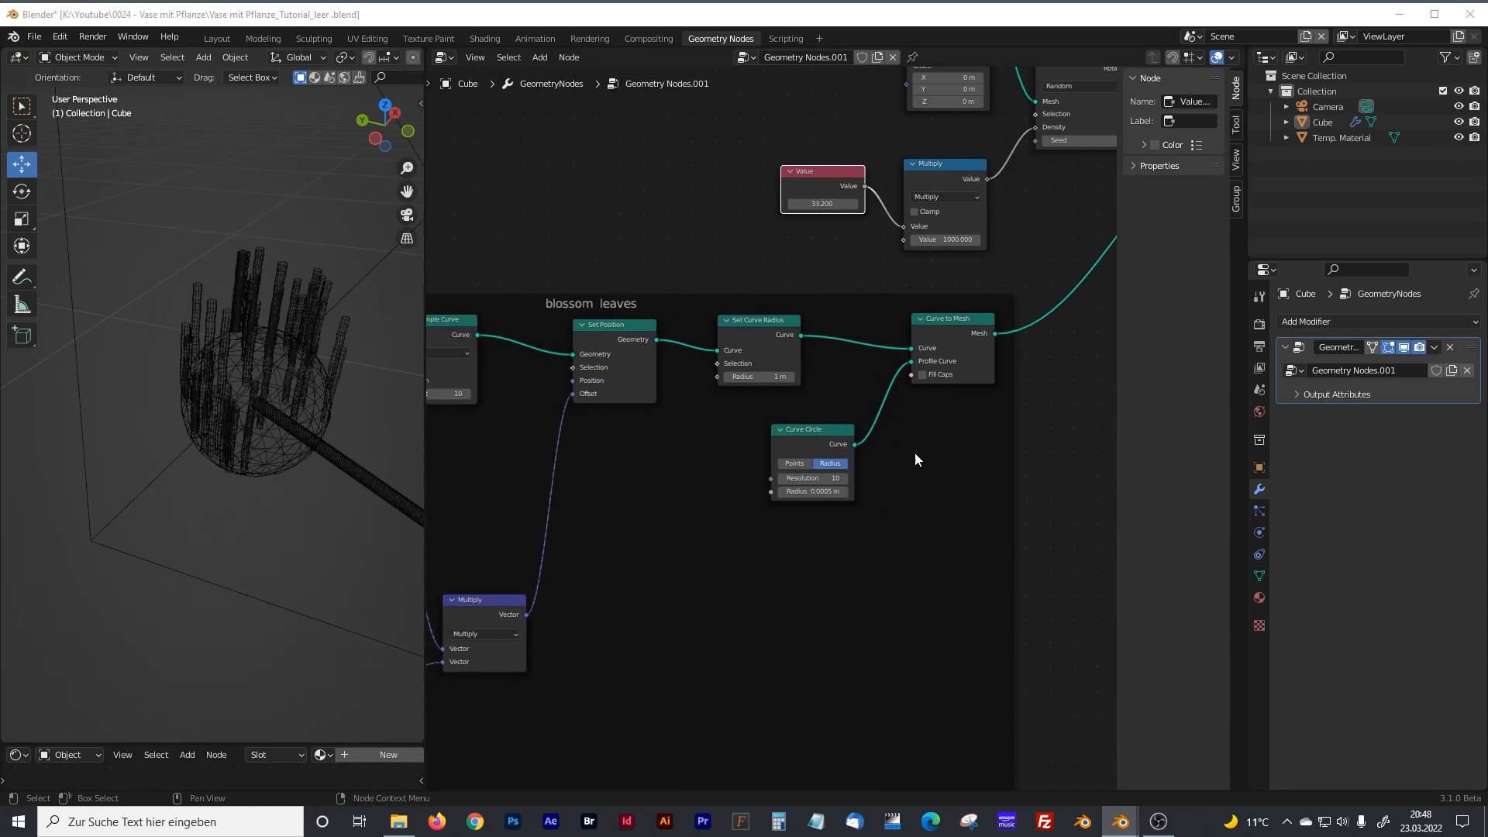
{"action": "middle_click_drag", "start_coordinate": [879, 464], "coordinate": [728, 472]}
{"action": "left_click_drag", "start_coordinate": [791, 332], "coordinate": [949, 319]}
{"action": "left_click_drag", "start_coordinate": [657, 434], "coordinate": [807, 420]}
{"action": "left_click_drag", "start_coordinate": [635, 344], "coordinate": [682, 346]}
{"action": "left_click_drag", "start_coordinate": [811, 426], "coordinate": [838, 423]}
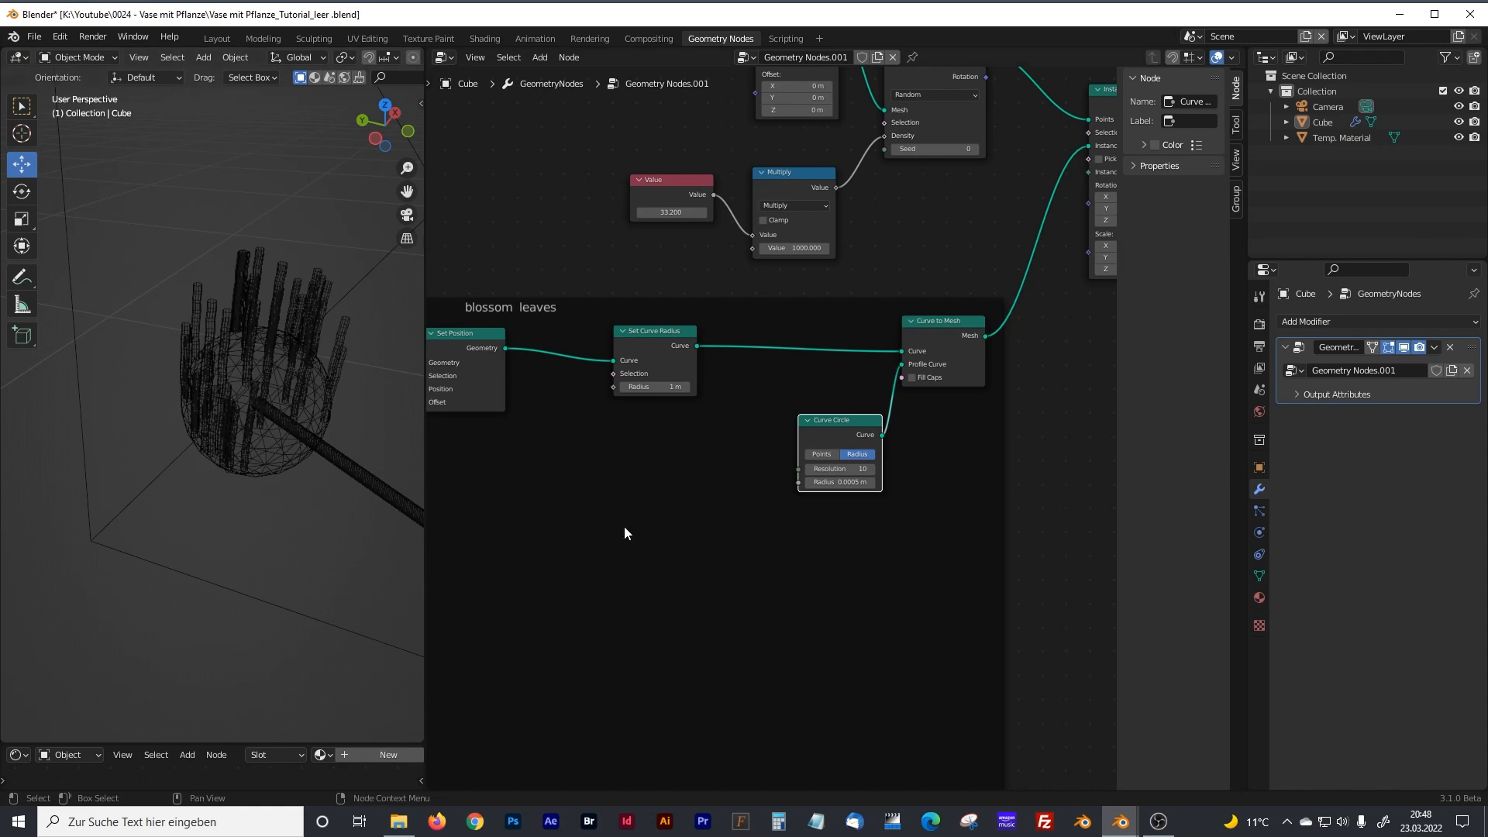
Add a Spline Parameter node beneath Set Position in the blossom leaves frame.
{"action": "middle_click_drag", "start_coordinate": [625, 531], "coordinate": [707, 522]}
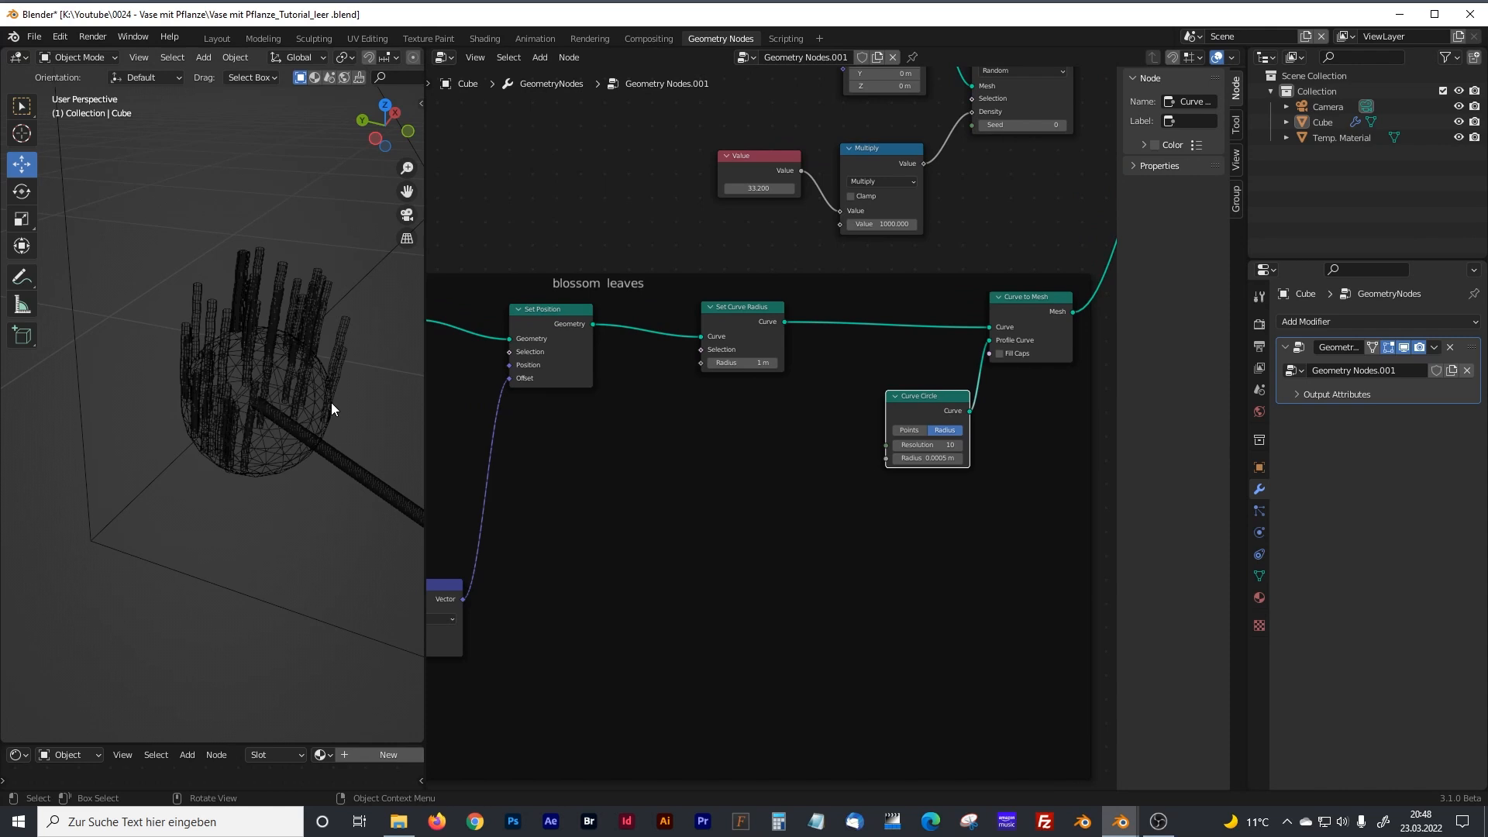
{"action": "left_click", "coordinate": [623, 462]}
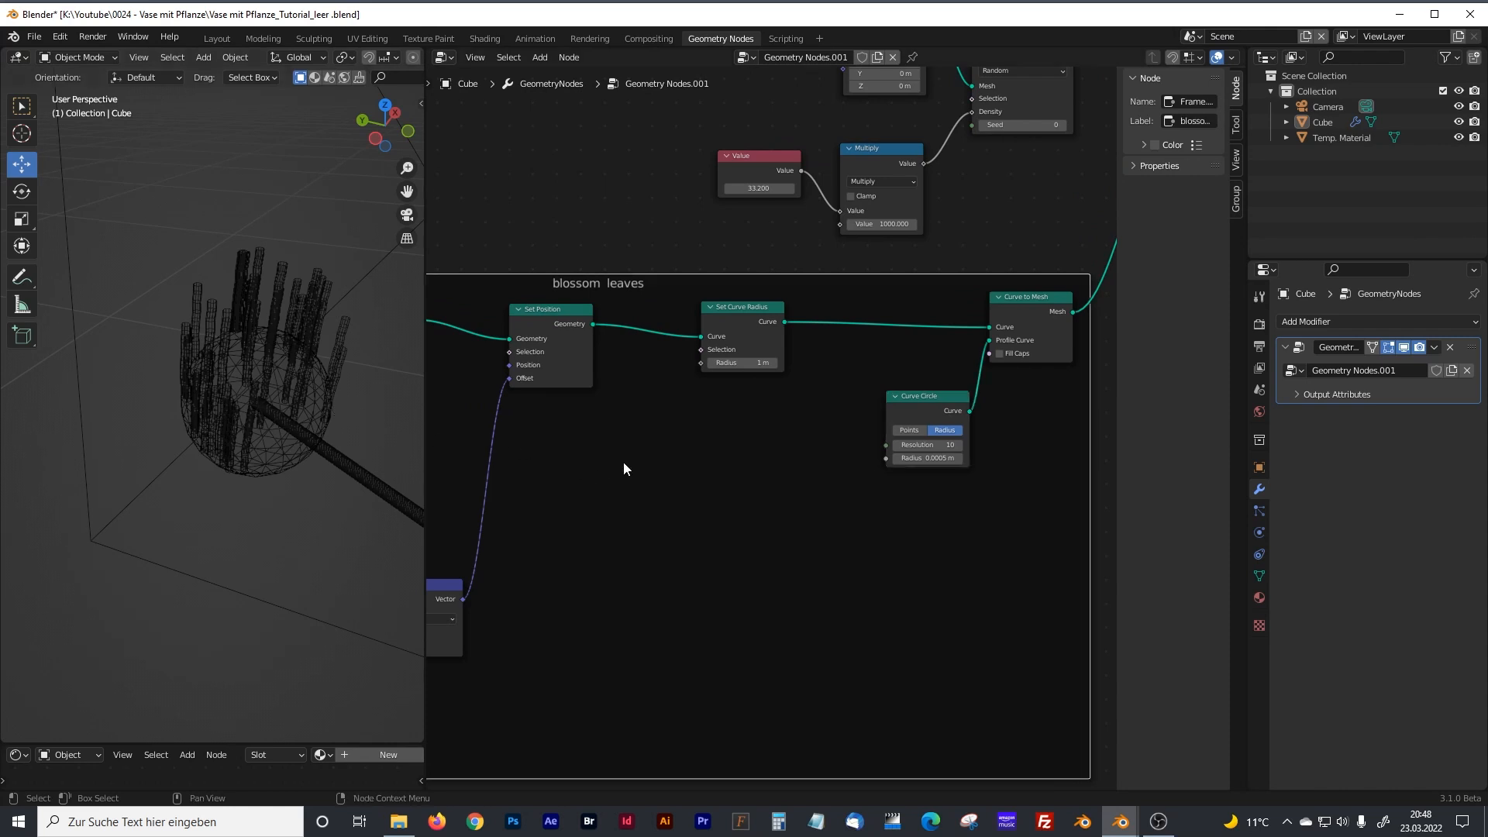
{"action": "key", "text": "shift+a"}
{"action": "left_click", "coordinate": [611, 462]}
{"action": "type", "text": "splin"}
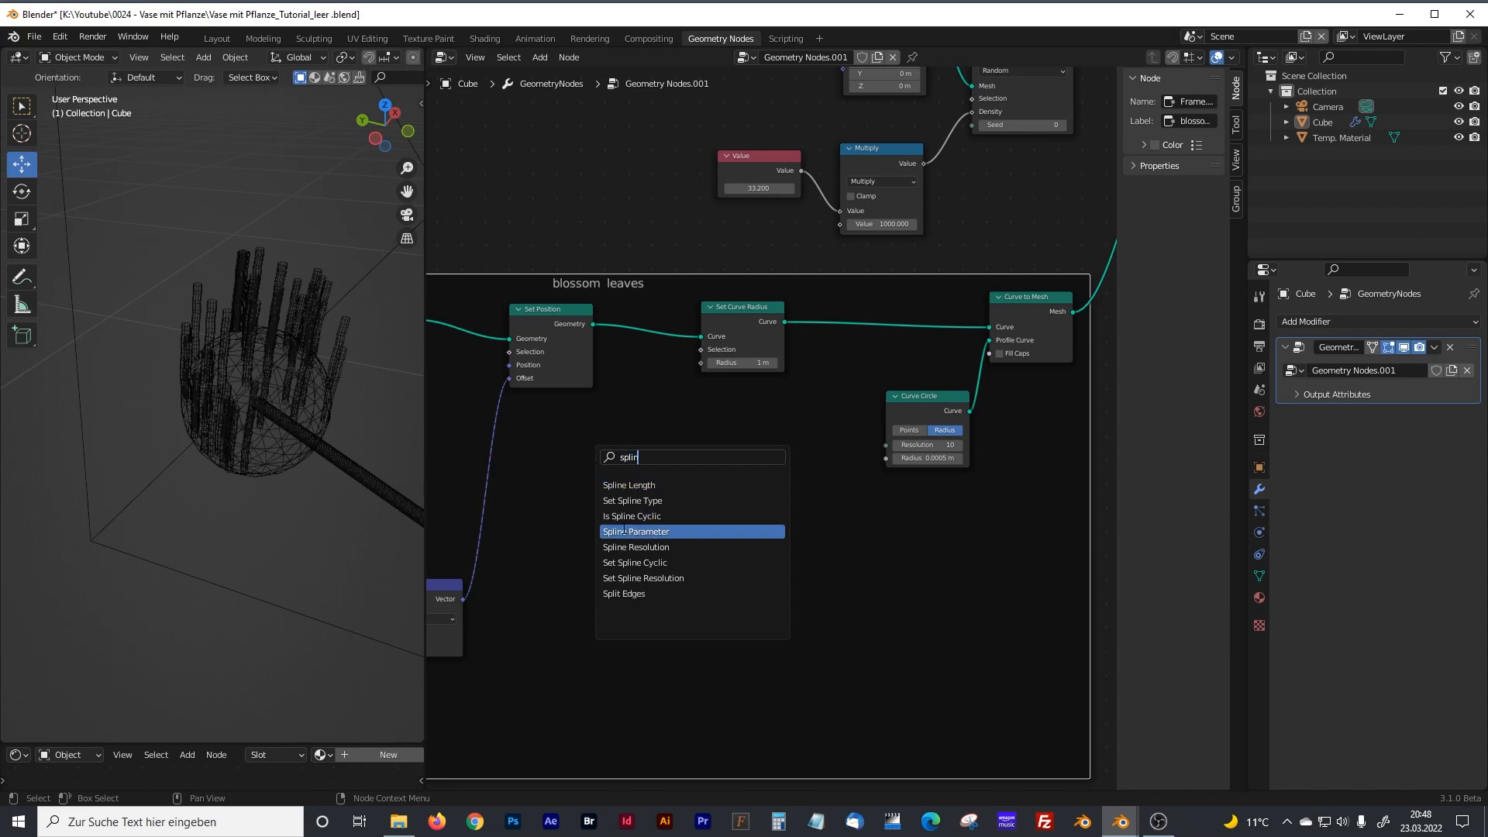
{"action": "left_click", "coordinate": [636, 531]}
{"action": "left_click", "coordinate": [591, 541]}
Shift Set Curve Radius toward Curve to Mesh and add a ColorRamp node beside Spline Parameter.
{"action": "left_click", "coordinate": [739, 310]}
{"action": "left_click_drag", "start_coordinate": [740, 313], "coordinate": [803, 310]}
{"action": "left_click", "coordinate": [686, 425]}
{"action": "key", "text": "shift+a"}
{"action": "left_click", "coordinate": [654, 414]}
{"action": "type", "text": "color"}
{"action": "left_click", "coordinate": [685, 459]}
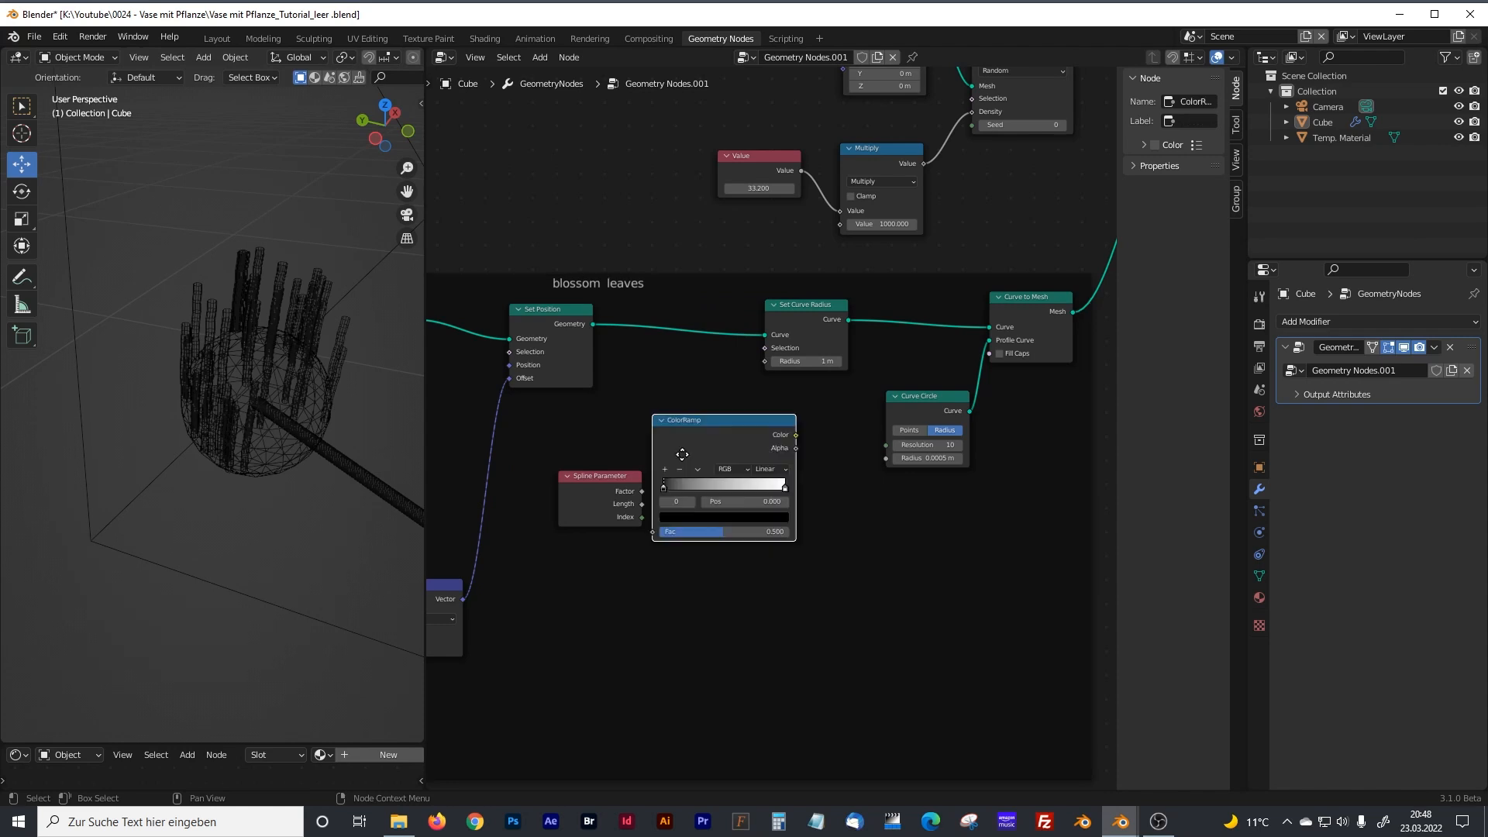
{"action": "left_click", "coordinate": [660, 495]}
Drive Set Curve Radius's Radius with Spline Parameter's Factor through the ColorRamp, reversed to run from white to black.
{"action": "left_click_drag", "start_coordinate": [642, 492], "coordinate": [667, 556]}
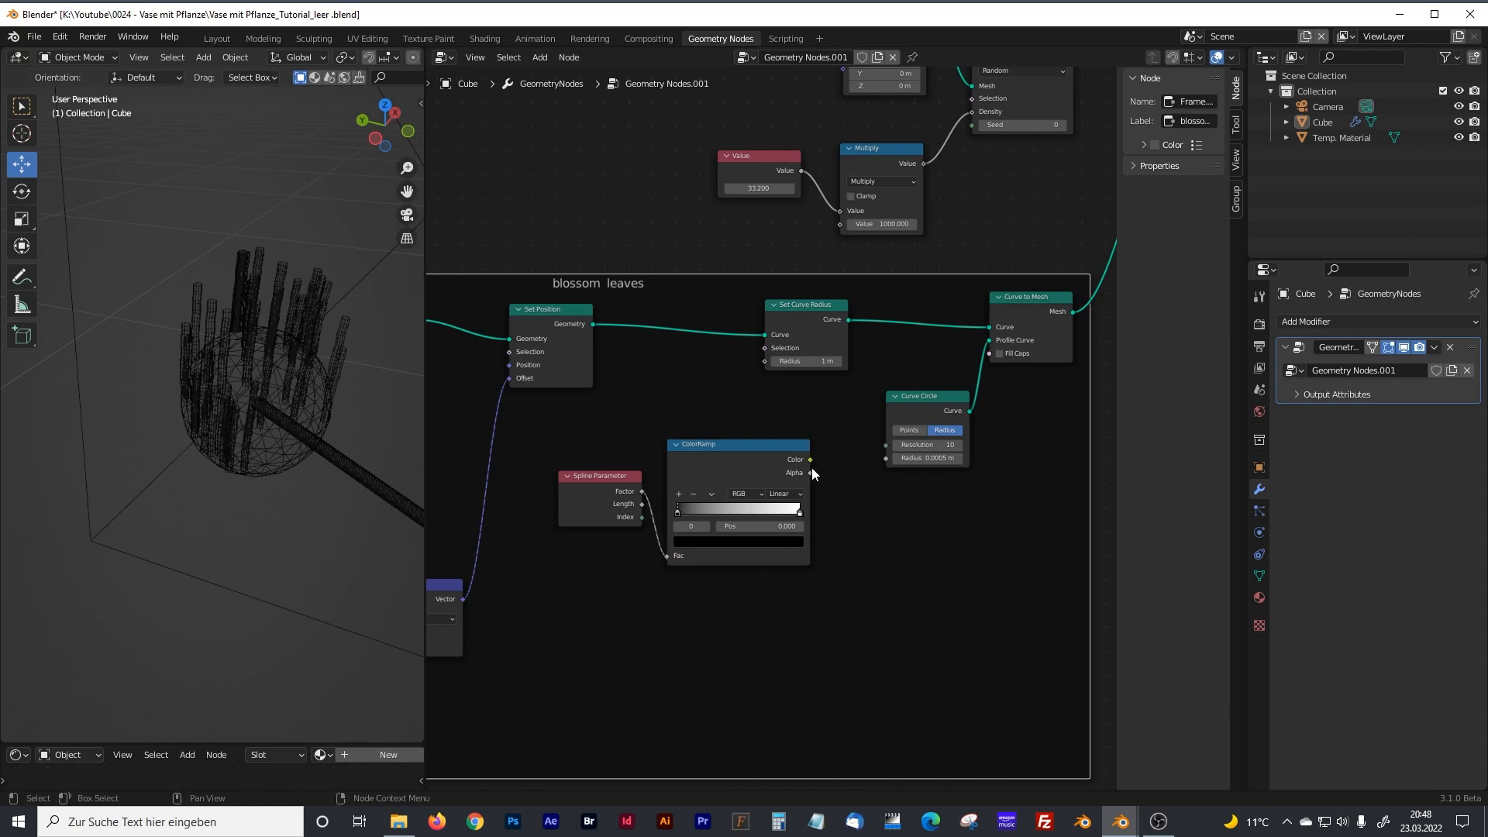
{"action": "left_click_drag", "start_coordinate": [811, 460], "coordinate": [764, 362]}
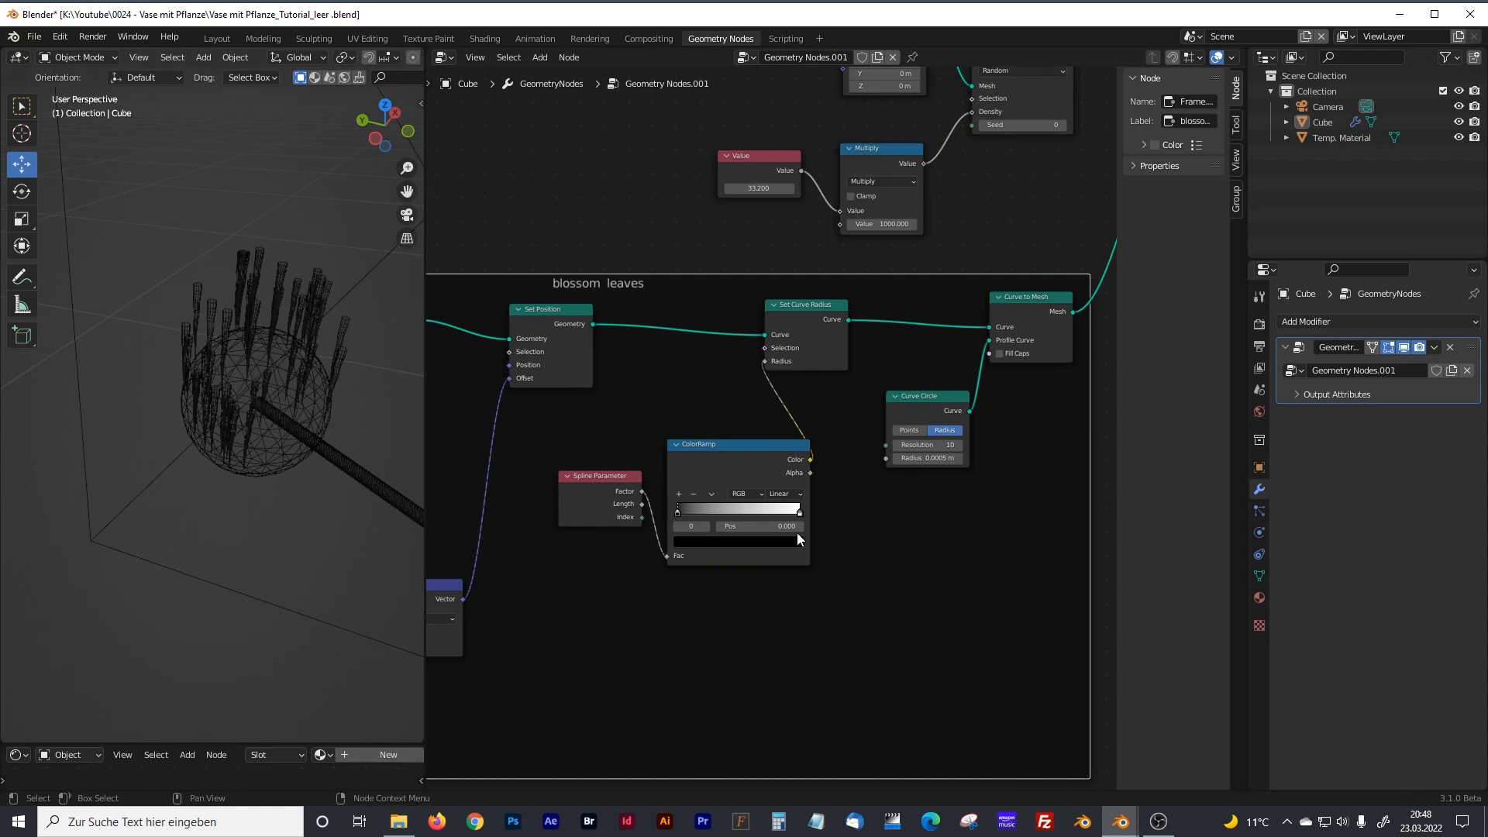
{"action": "mouse_move", "coordinate": [676, 511]}
{"action": "left_mouse_down"}
{"action": "mouse_move", "coordinate": [769, 514]}
{"action": "mouse_move", "coordinate": [659, 511]}
{"action": "left_mouse_up"}
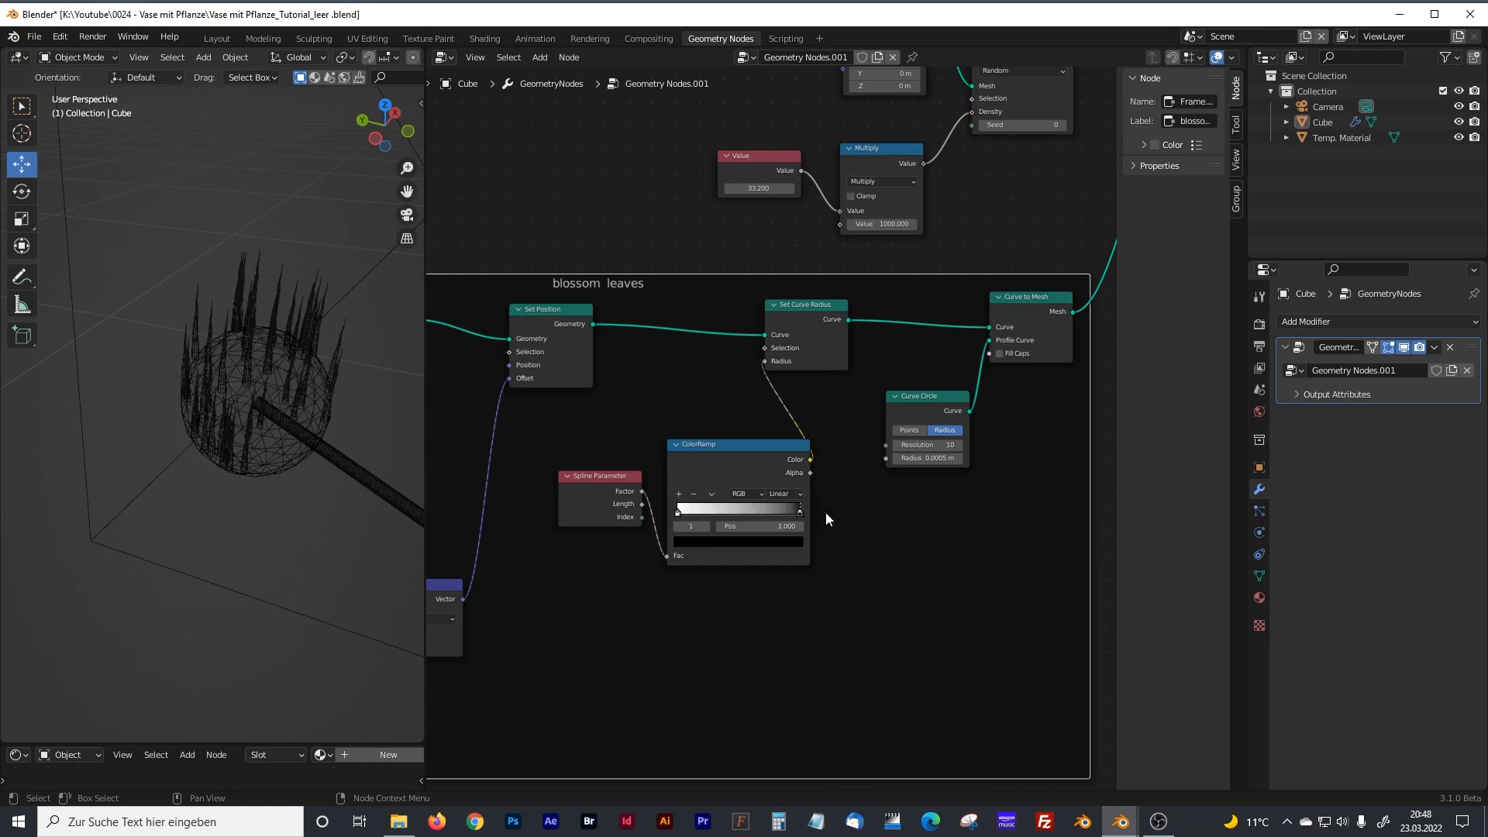
{"action": "scroll", "coordinate": [280, 347], "scroll_direction": "up", "scroll_amount": 5}
{"action": "mouse_move", "coordinate": [276, 379]}
{"action": "middle_mouse_down"}
{"action": "mouse_move", "coordinate": [276, 402]}
{"action": "mouse_move", "coordinate": [279, 383]}
{"action": "mouse_move", "coordinate": [262, 382]}
{"action": "middle_mouse_up"}
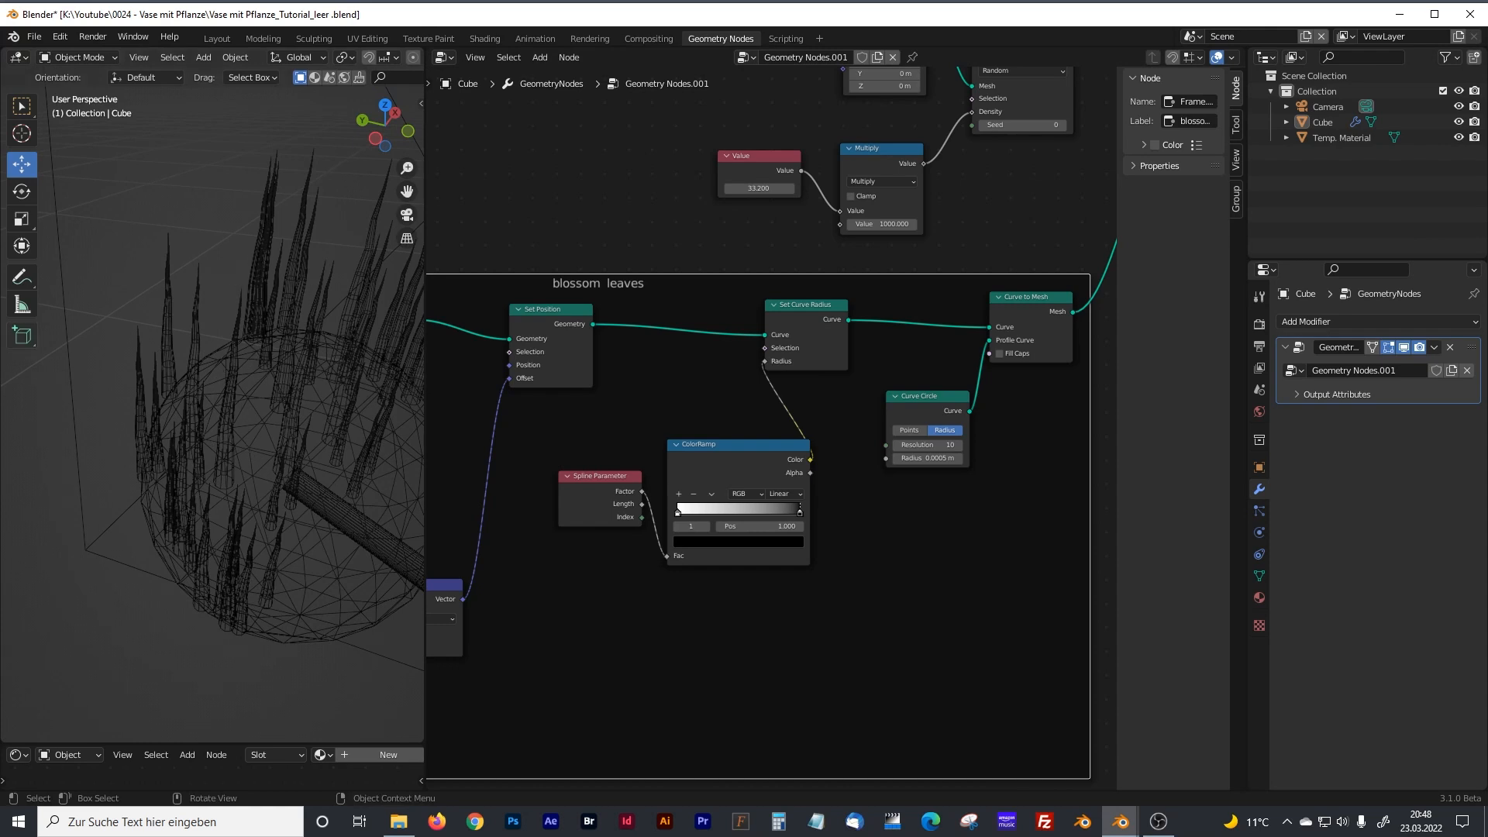
Move Join Geometry and Instance on Points farther from Distribute Points on Faces to make room between them.
{"action": "scroll", "coordinate": [535, 491], "scroll_direction": "down", "scroll_amount": 3}
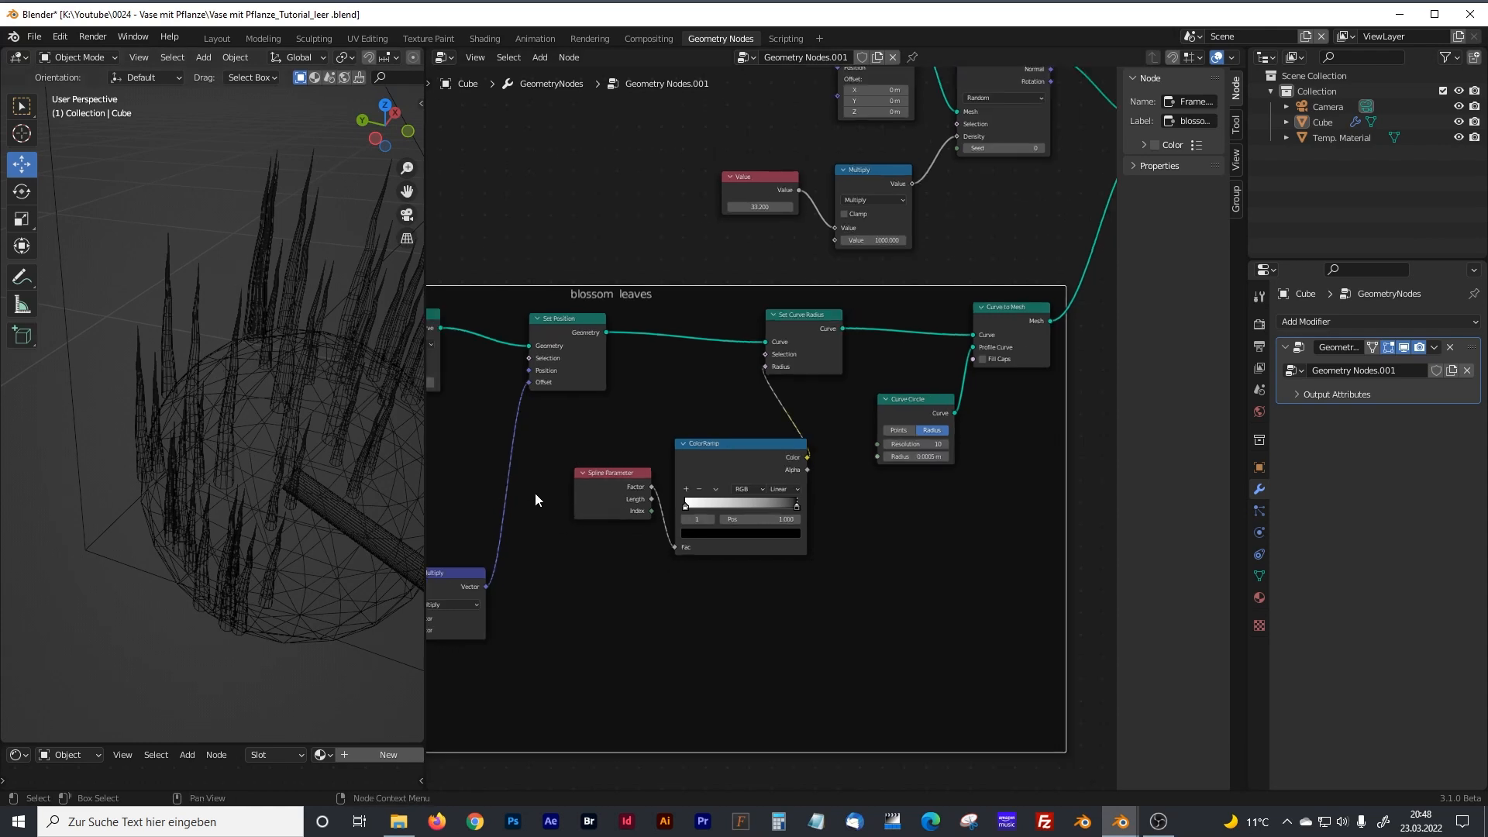
{"action": "middle_click_drag", "start_coordinate": [920, 350], "coordinate": [675, 491]}
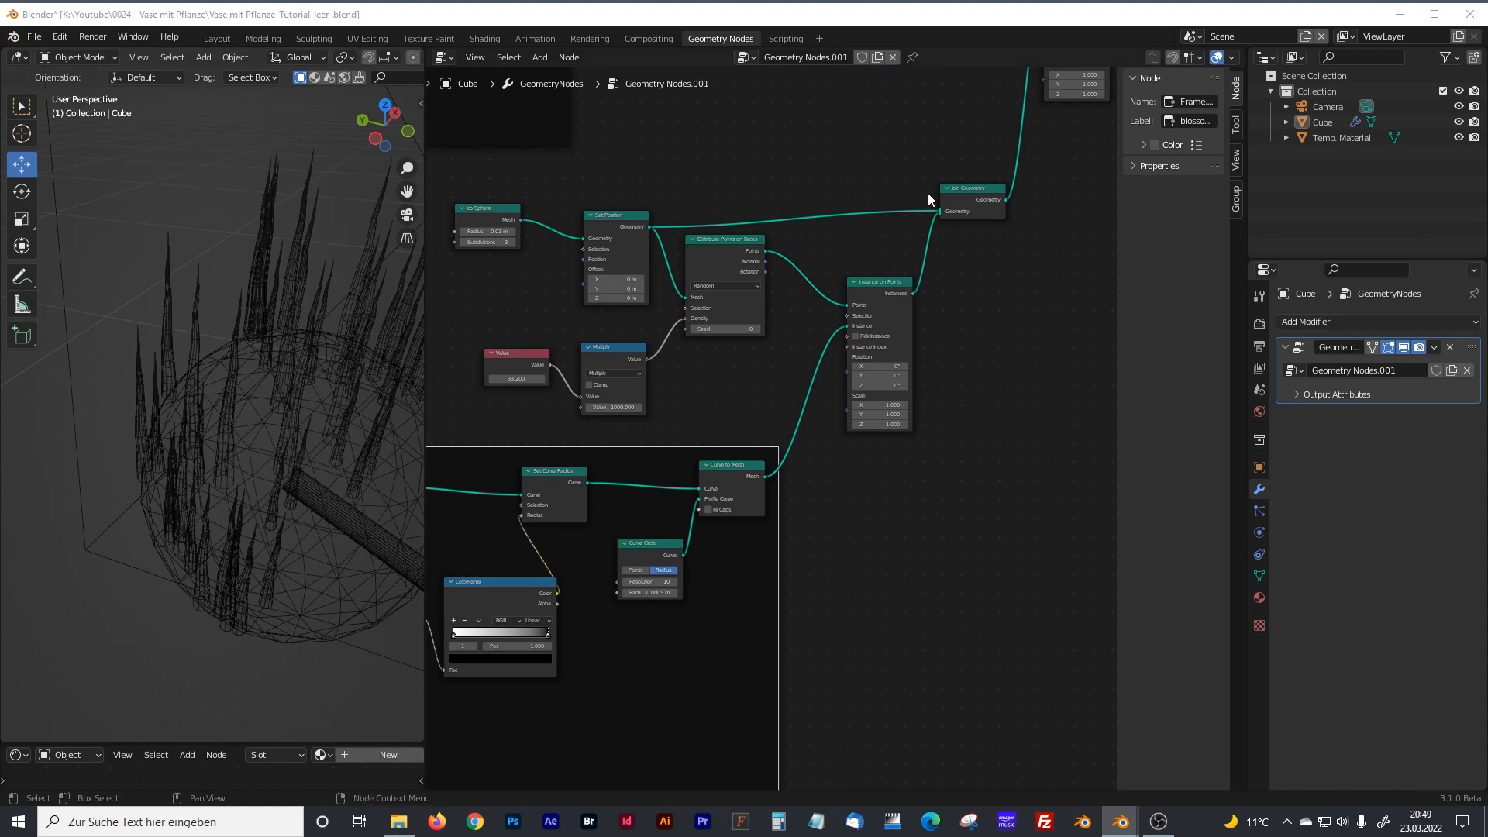
{"action": "left_click_drag", "start_coordinate": [965, 194], "coordinate": [1059, 185]}
{"action": "left_click_drag", "start_coordinate": [849, 294], "coordinate": [959, 290]}
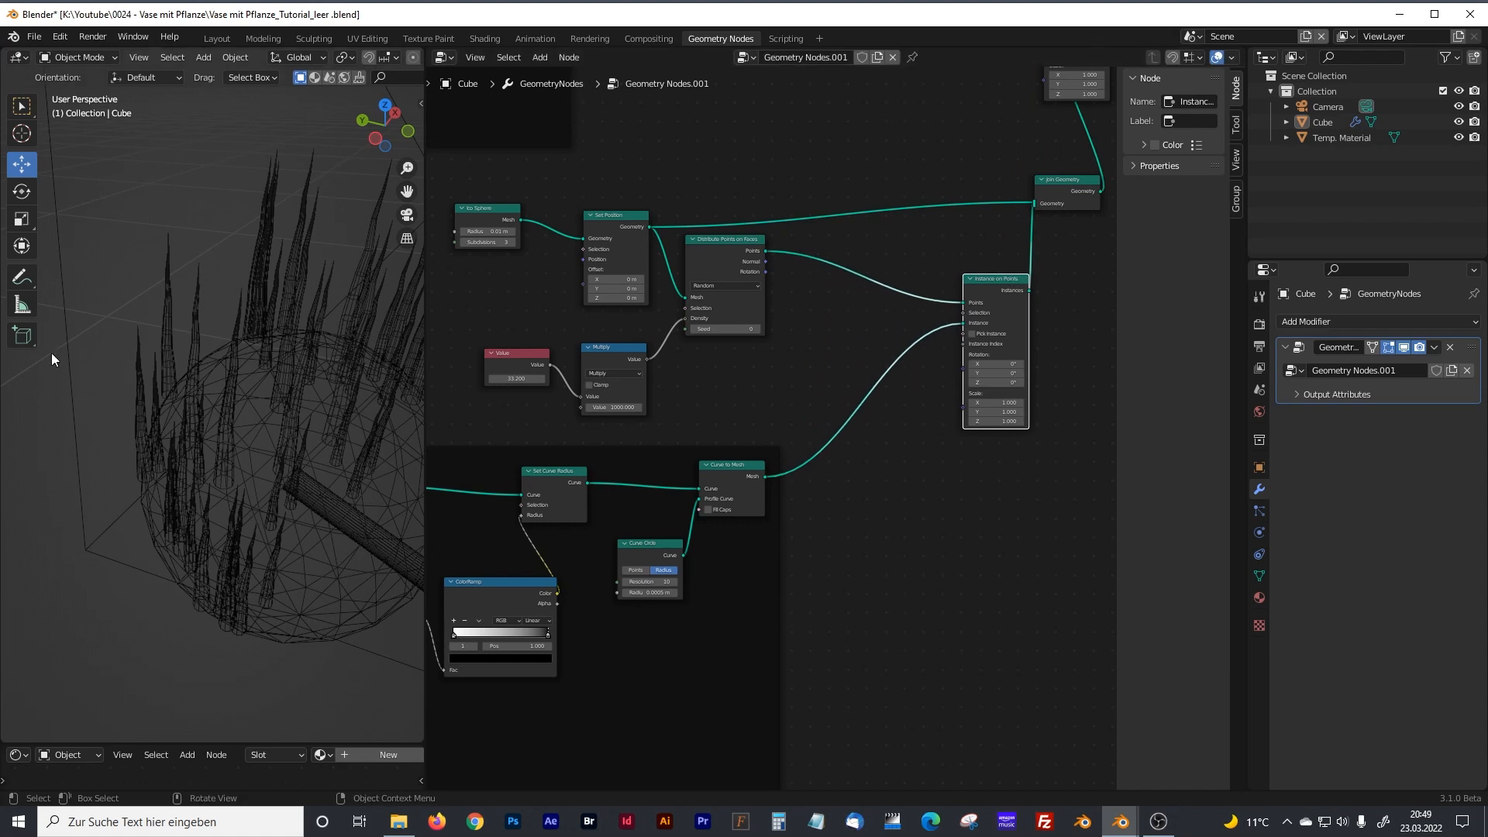
Group the nodes from Ico Sphere and Value through Instance on Points and Join Geometry in a new frame.
{"action": "scroll", "coordinate": [714, 426], "scroll_direction": "down", "scroll_amount": 2}
{"action": "middle_click_drag", "start_coordinate": [713, 434], "coordinate": [884, 378]}
{"action": "left_click_drag", "start_coordinate": [690, 393], "coordinate": [654, 485]}
{"action": "middle_click_drag", "start_coordinate": [835, 405], "coordinate": [623, 463]}
{"action": "left_click_drag", "start_coordinate": [1040, 203], "coordinate": [499, 462]}
{"action": "key", "text": "ctrl+j"}
Label the new frame "Ico Sphere Blossom".
{"action": "left_click", "coordinate": [1194, 120]}
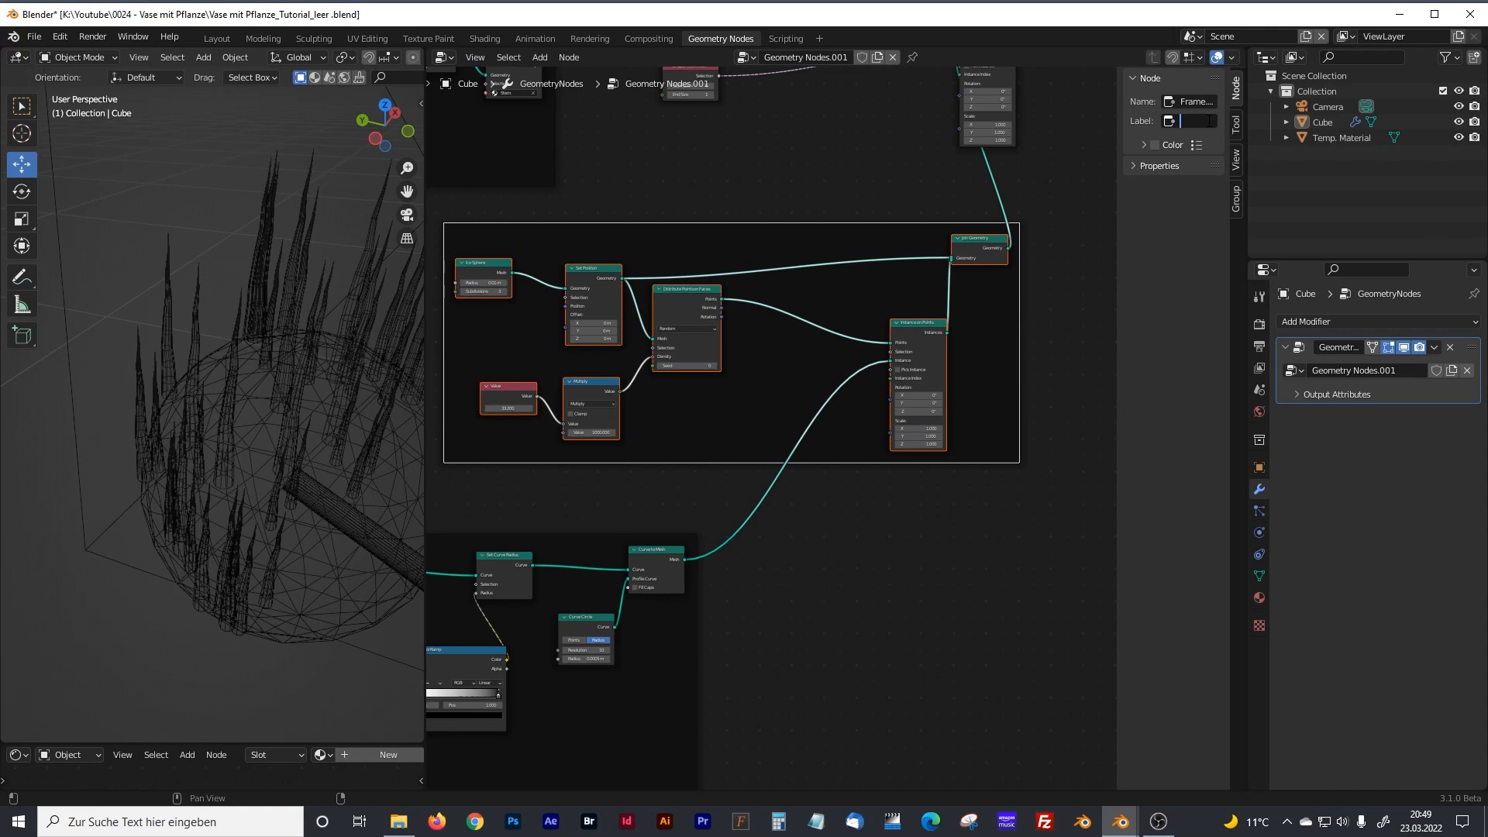
{"action": "type", "text": "Bl"}
{"action": "type", "text": "e"}
{"action": "type", "text": "ere Bl"}
{"action": "key", "text": "Return"}
Add a Rotate Euler node between Distribute Points on Faces and Instance on Points in the Ico Sphere Blossom frame.
{"action": "scroll", "coordinate": [837, 290], "scroll_direction": "up", "scroll_amount": 2}
{"action": "left_click", "coordinate": [779, 370]}
{"action": "key", "text": "shift+a"}
{"action": "left_click", "coordinate": [758, 370]}
{"action": "type", "text": "rotate"}
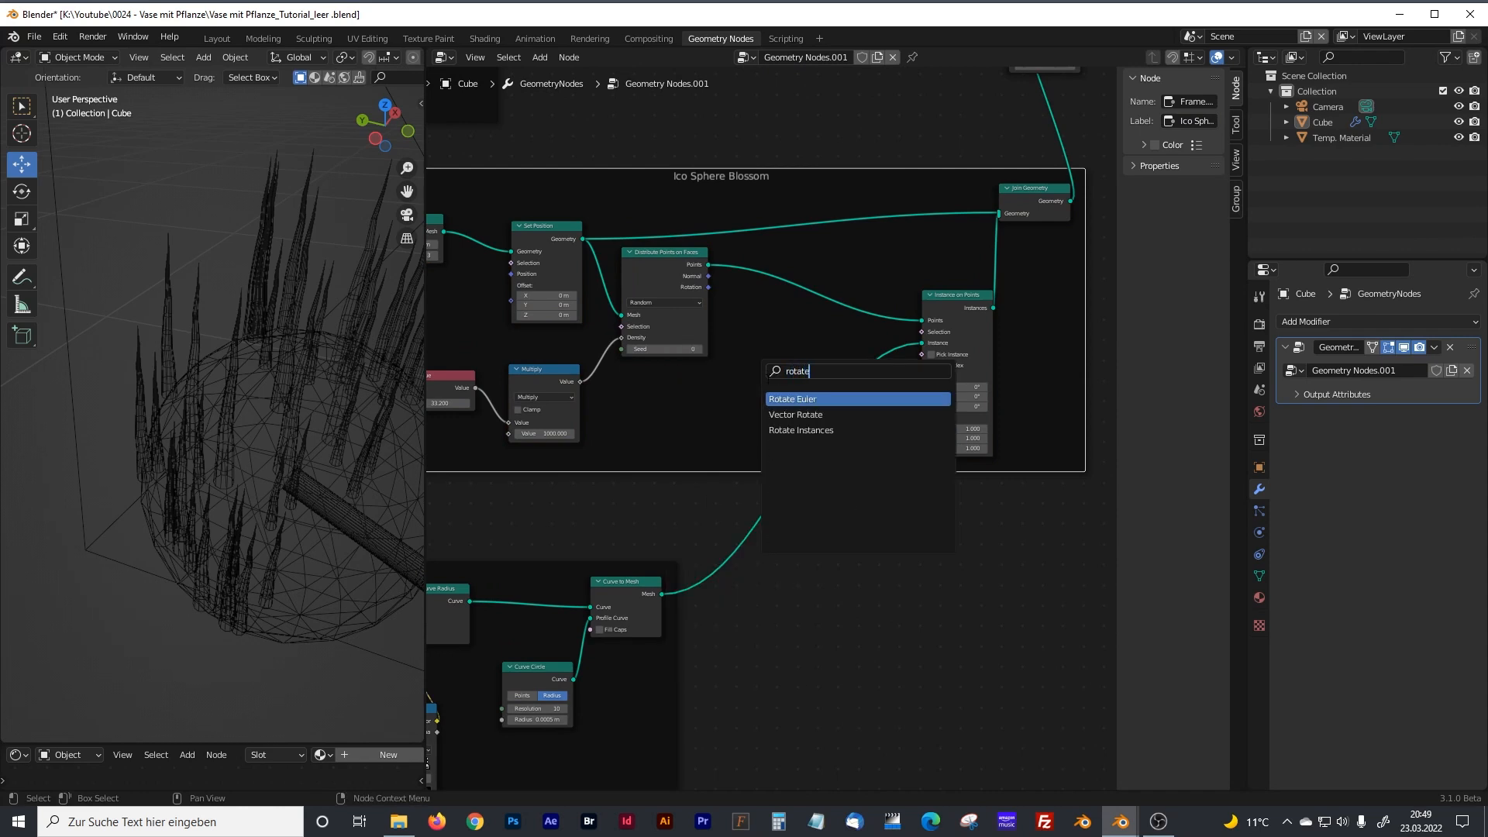
{"action": "key", "text": "Return"}
{"action": "scroll", "coordinate": [765, 339], "scroll_direction": "up", "scroll_amount": 2}
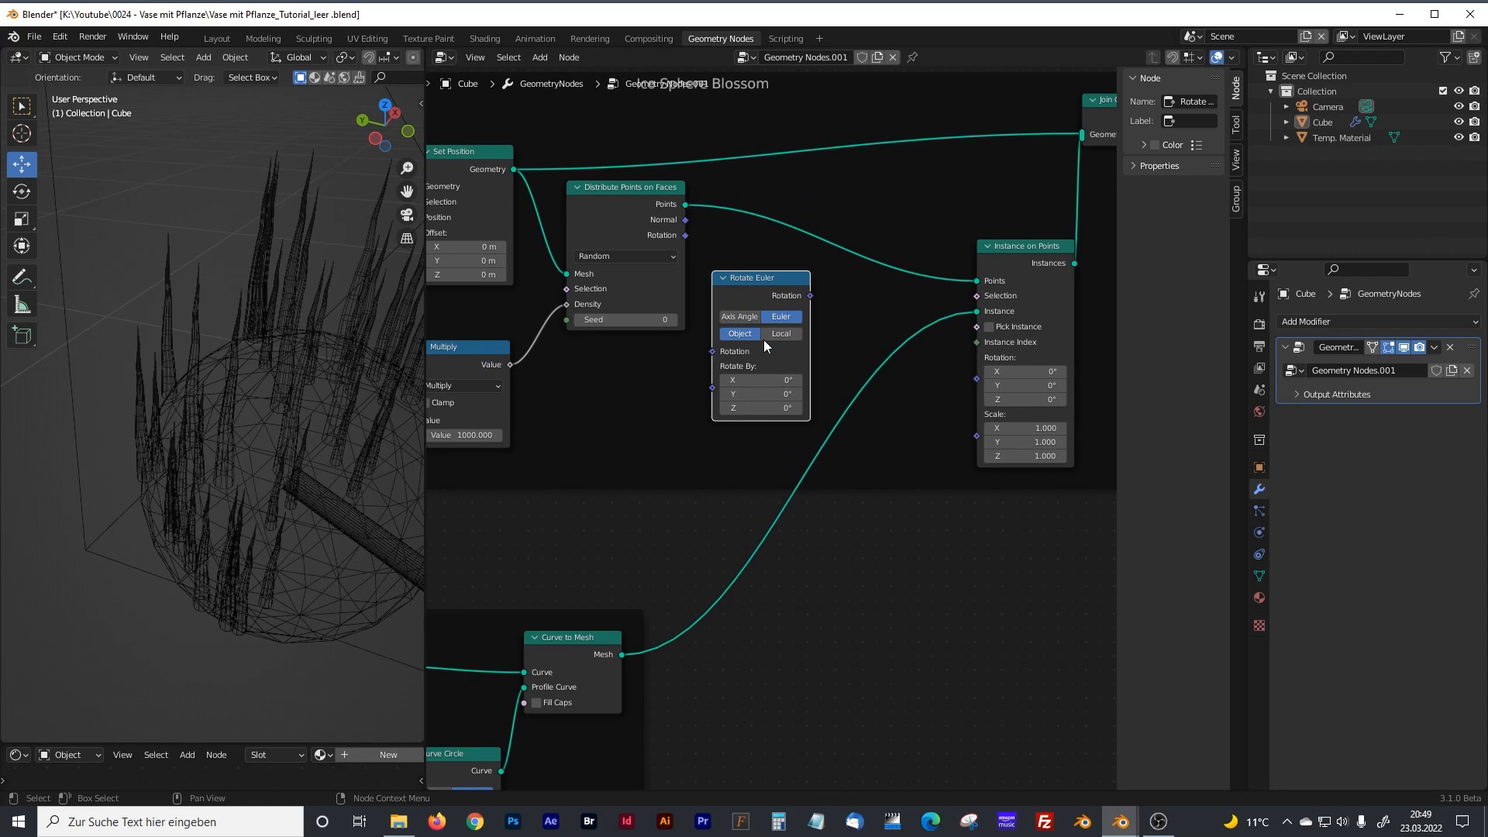
{"action": "mouse_move", "coordinate": [661, 397]}
{"action": "left_mouse_down"}
{"action": "mouse_move", "coordinate": [669, 387]}
{"action": "mouse_move", "coordinate": [644, 412]}
{"action": "left_mouse_up"}
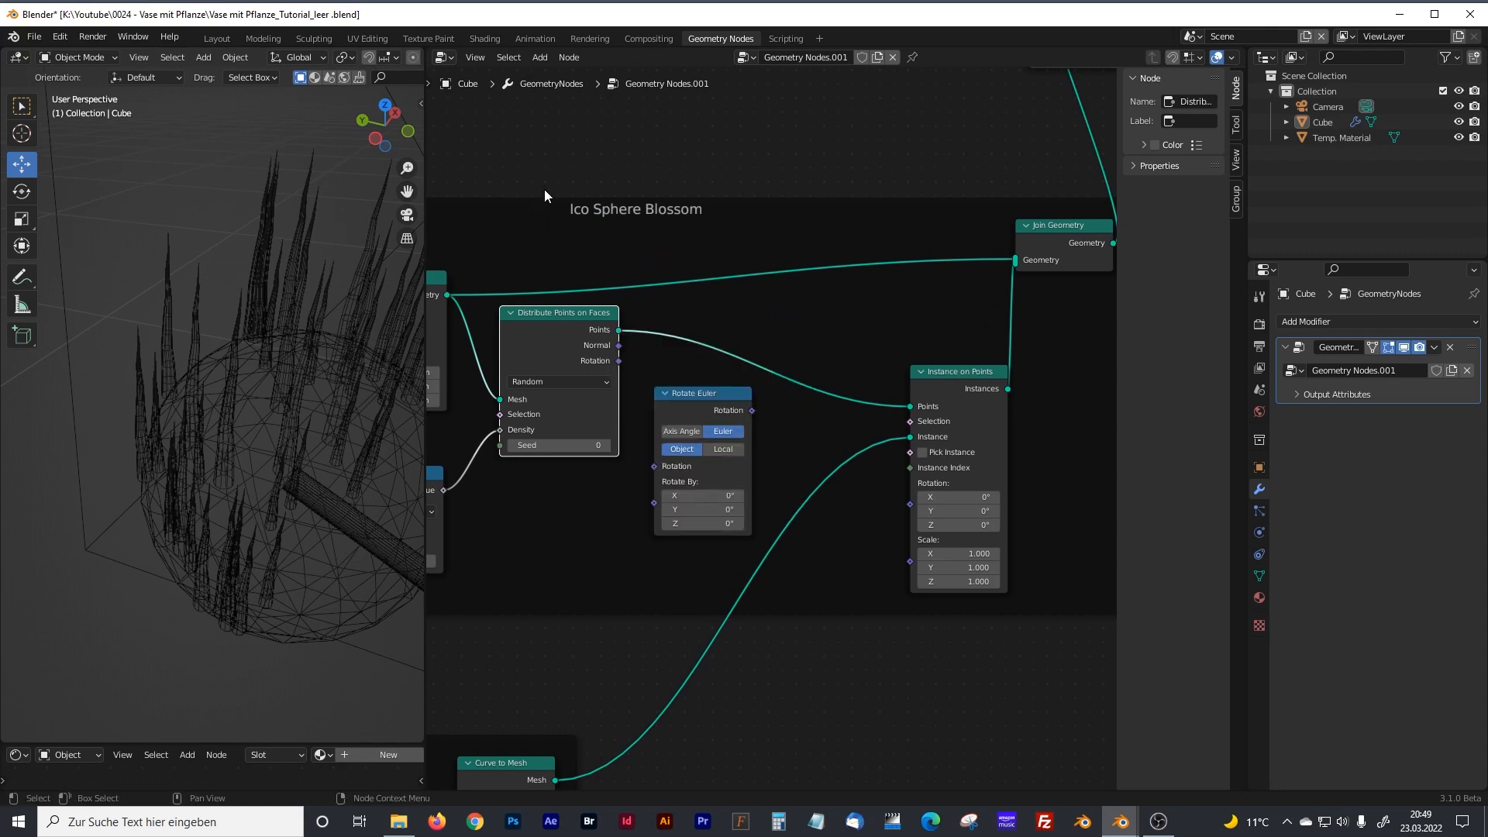
Connect the Rotation output of Distribute Points on Faces through Rotate Euler to the Rotation input of Instance on Points.
{"action": "middle_click_drag", "start_coordinate": [544, 262], "coordinate": [793, 249]}
{"action": "middle_click_drag", "start_coordinate": [836, 327], "coordinate": [693, 300]}
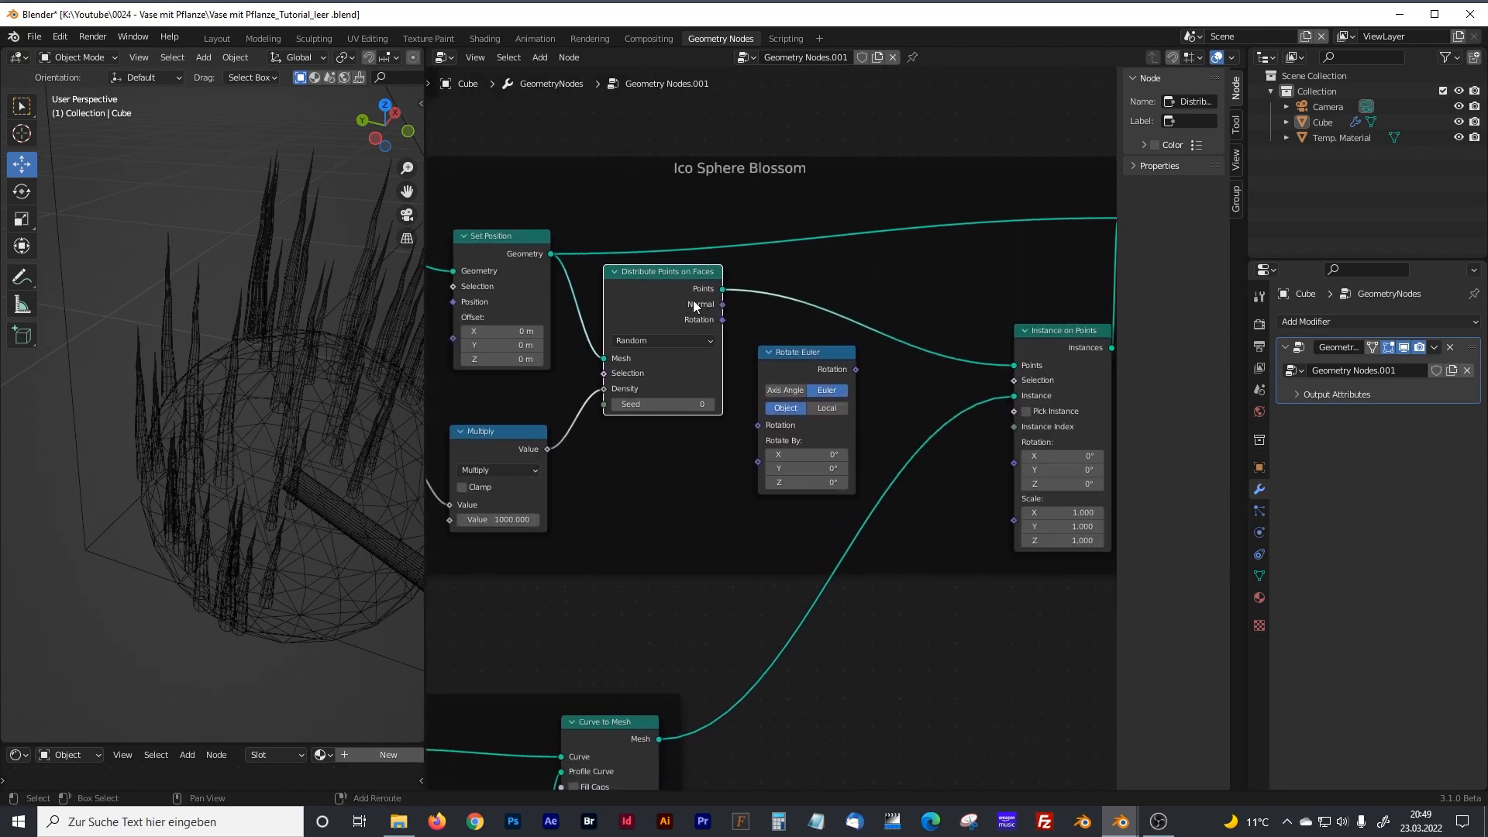
{"action": "left_click_drag", "start_coordinate": [723, 320], "coordinate": [751, 429]}
{"action": "left_click_drag", "start_coordinate": [859, 368], "coordinate": [1007, 463]}
{"action": "scroll", "coordinate": [244, 452], "scroll_direction": "down", "scroll_amount": 6}
{"action": "mouse_move", "coordinate": [244, 452]}
{"action": "middle_mouse_down"}
{"action": "mouse_move", "coordinate": [265, 441]}
{"action": "mouse_move", "coordinate": [251, 451]}
{"action": "middle_mouse_up"}
{"action": "scroll", "coordinate": [250, 450], "scroll_direction": "up", "scroll_amount": 10}
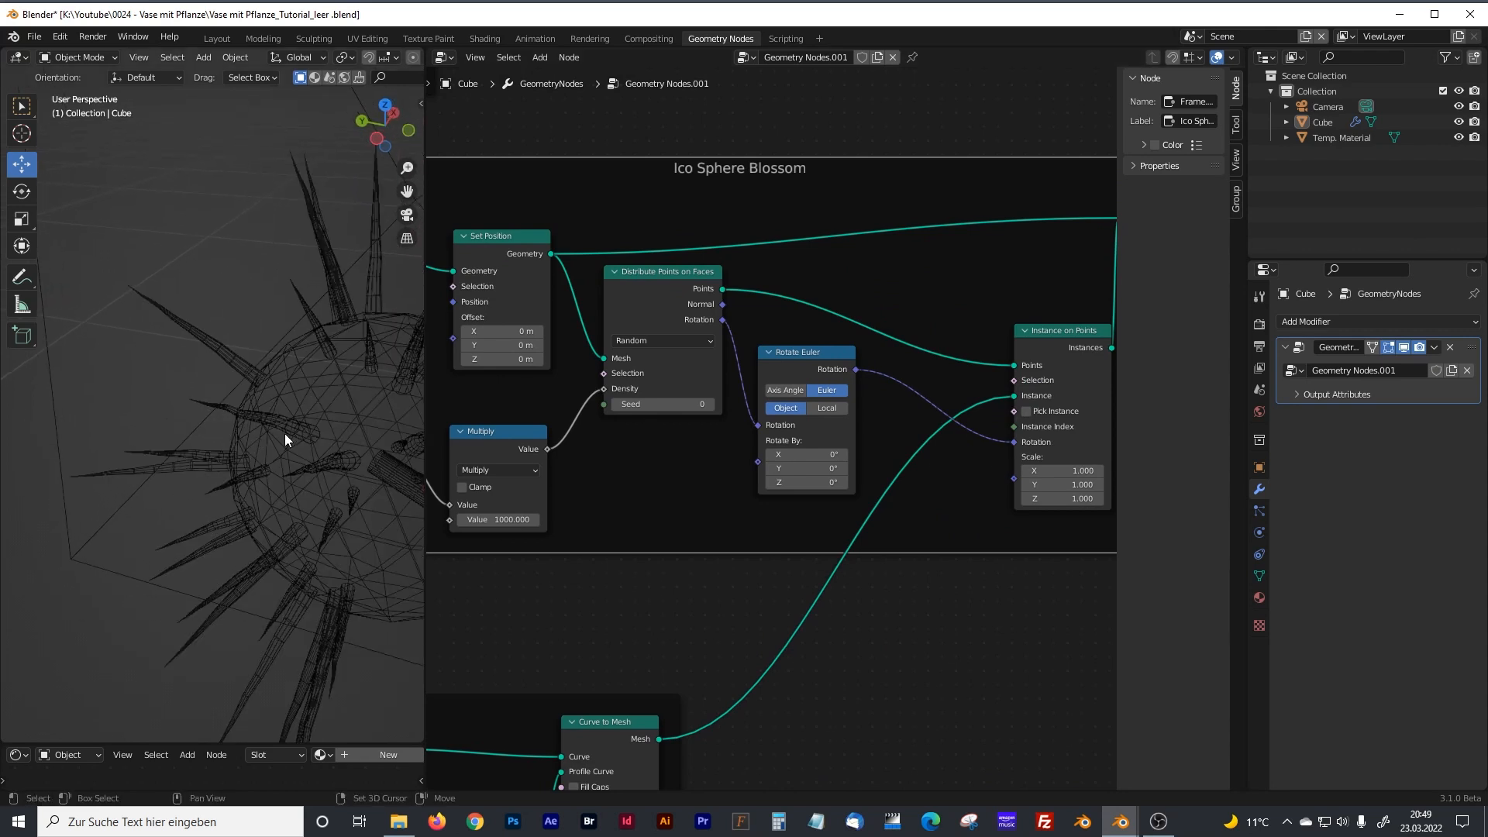
{"action": "scroll", "coordinate": [247, 423], "scroll_direction": "down", "scroll_amount": 10}
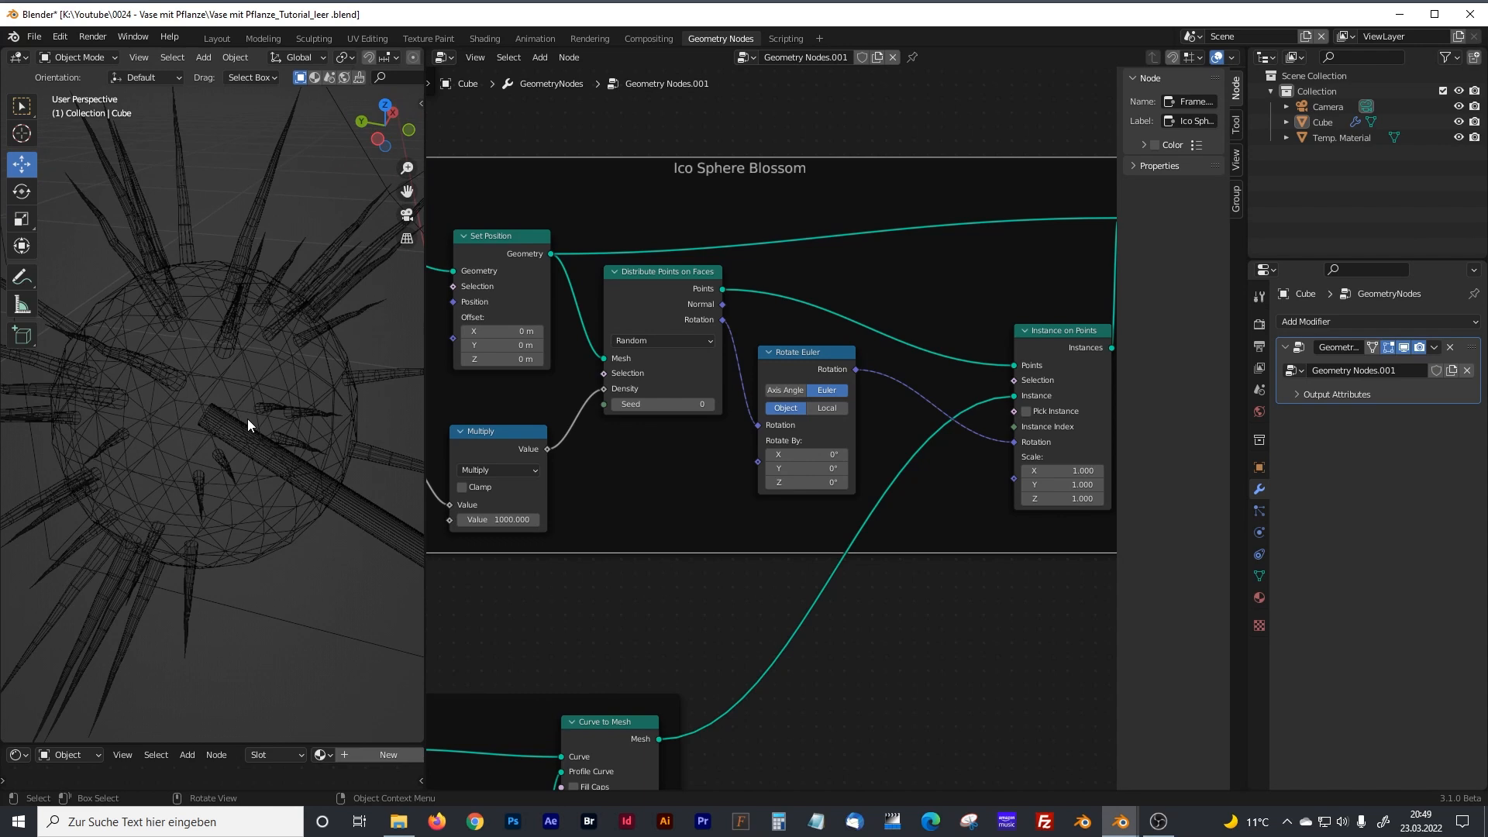
{"action": "scroll", "coordinate": [215, 426], "scroll_direction": "down", "scroll_amount": 4}
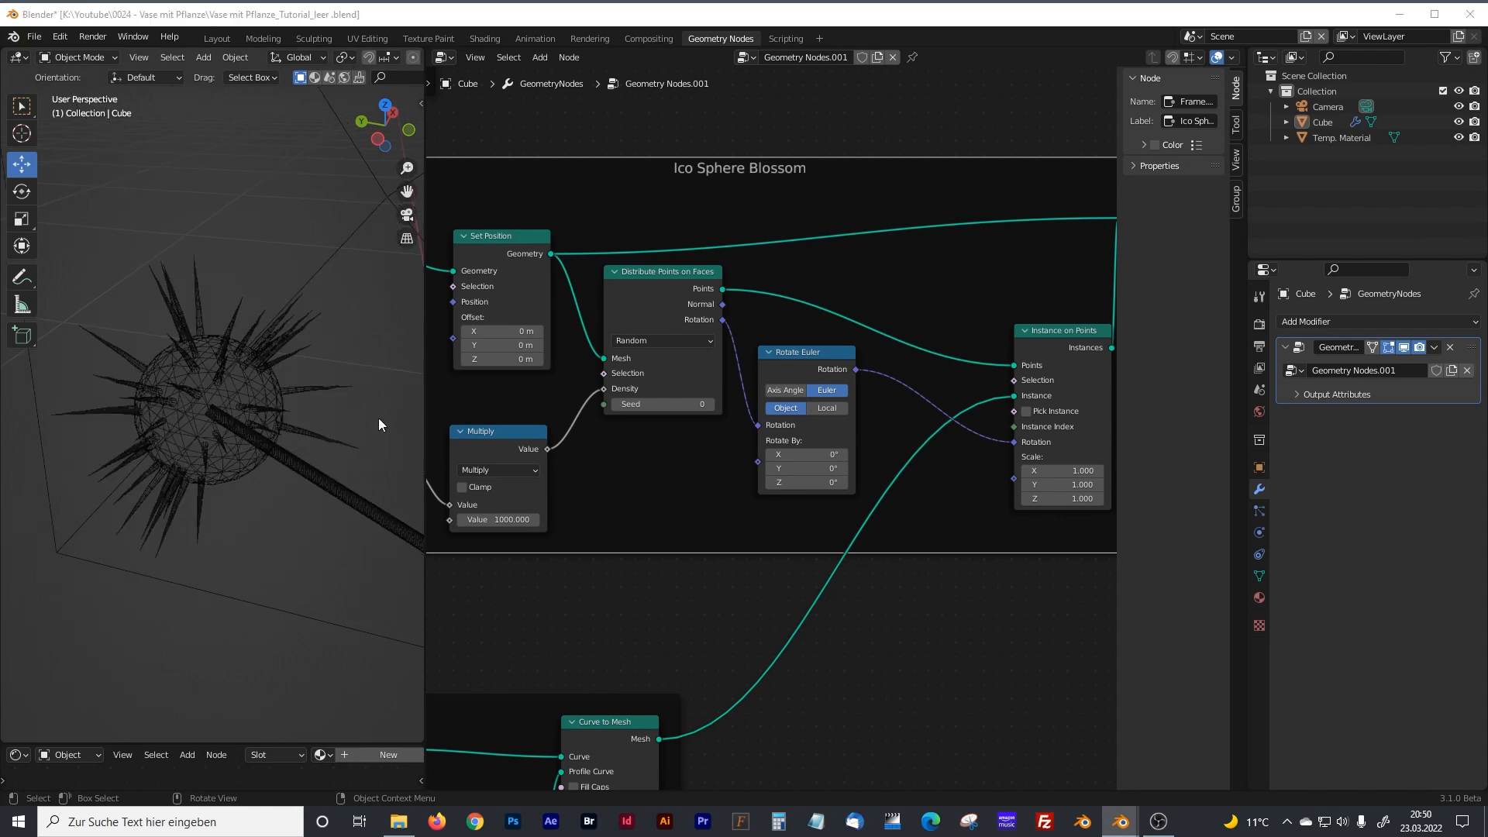
Add a Random Value node, link it to the Scale input of the blossom's Instance on Points, and adjust its range.
{"action": "left_click_drag", "start_coordinate": [817, 355], "coordinate": [814, 353]}
{"action": "middle_click_drag", "start_coordinate": [881, 412], "coordinate": [707, 353]}
{"action": "left_click_drag", "start_coordinate": [884, 272], "coordinate": [944, 263]}
{"action": "key", "text": "shift+a"}
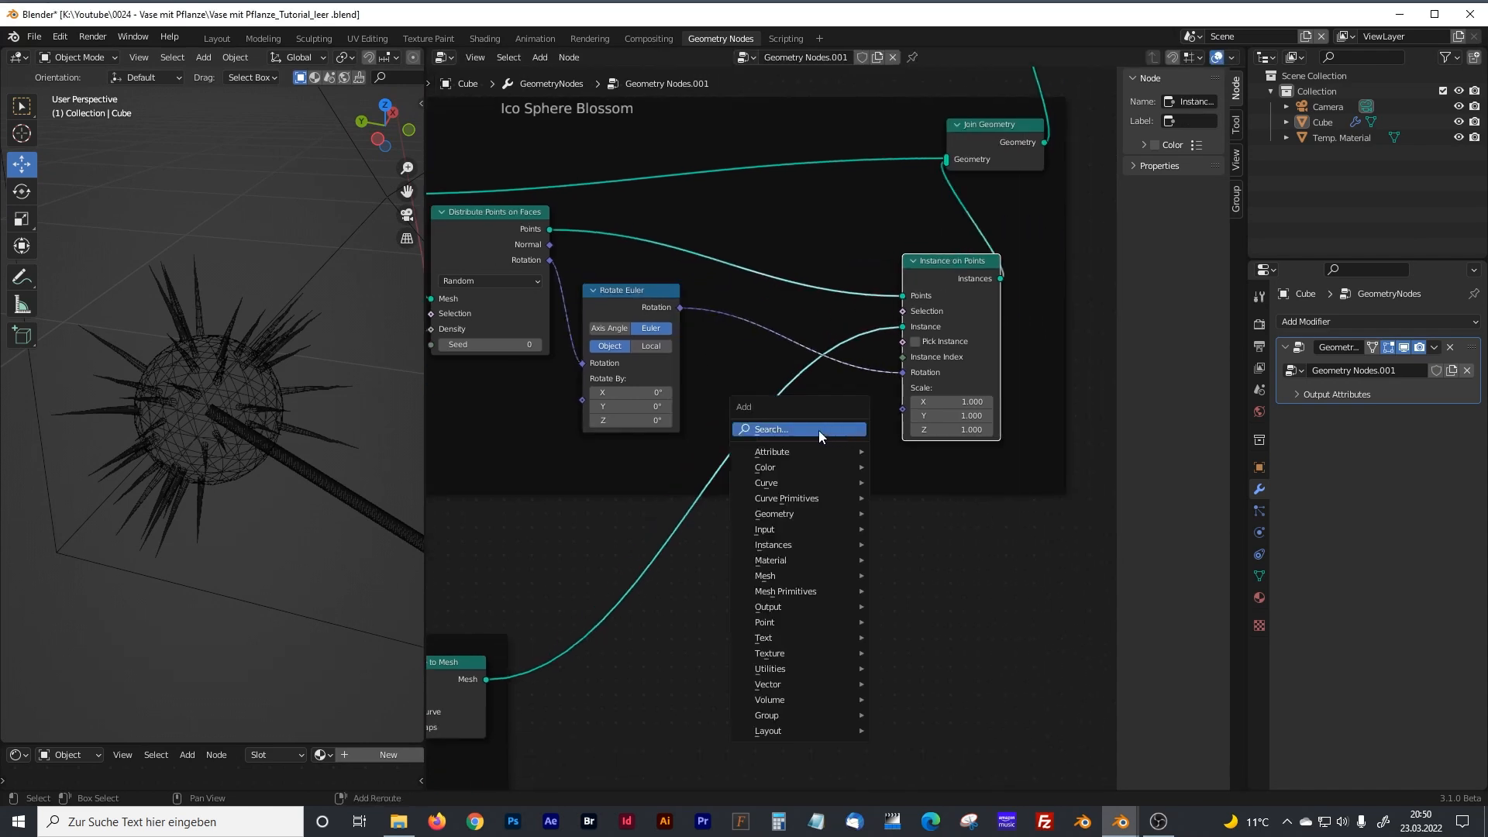
{"action": "left_click", "coordinate": [818, 430]}
{"action": "type", "text": "random"}
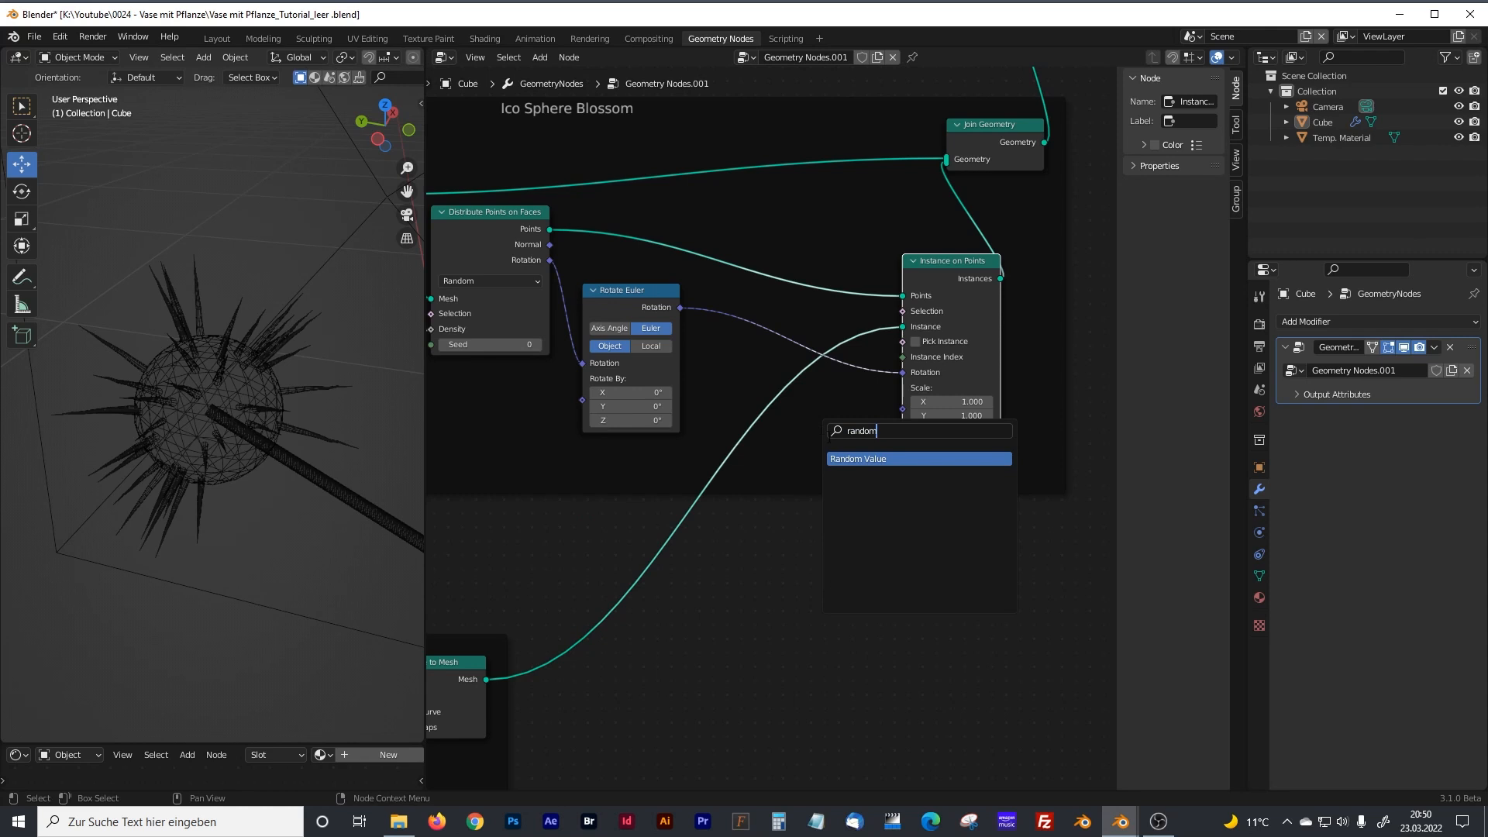
{"action": "left_click", "coordinate": [853, 458]}
{"action": "left_click", "coordinate": [876, 457]}
{"action": "left_click_drag", "start_coordinate": [876, 452], "coordinate": [903, 410]}
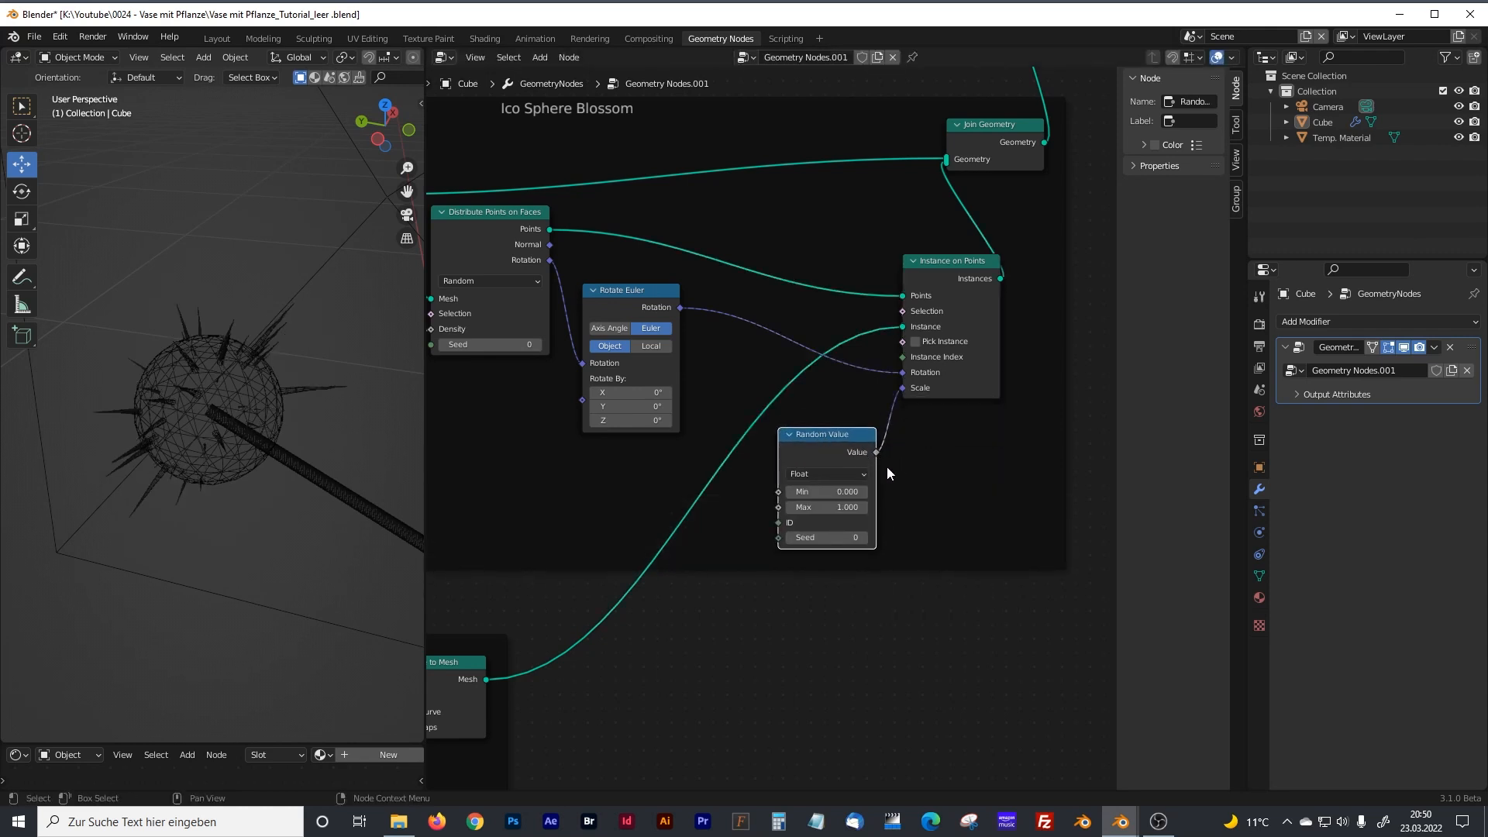
{"action": "left_click_drag", "start_coordinate": [848, 492], "coordinate": [880, 507]}
Set the Value node feeding the density Multiply in the Ico Sphere Blossom frame to 166.8.
{"action": "left_click", "coordinate": [438, 425]}
{"action": "middle_click_drag", "start_coordinate": [493, 411], "coordinate": [878, 431]}
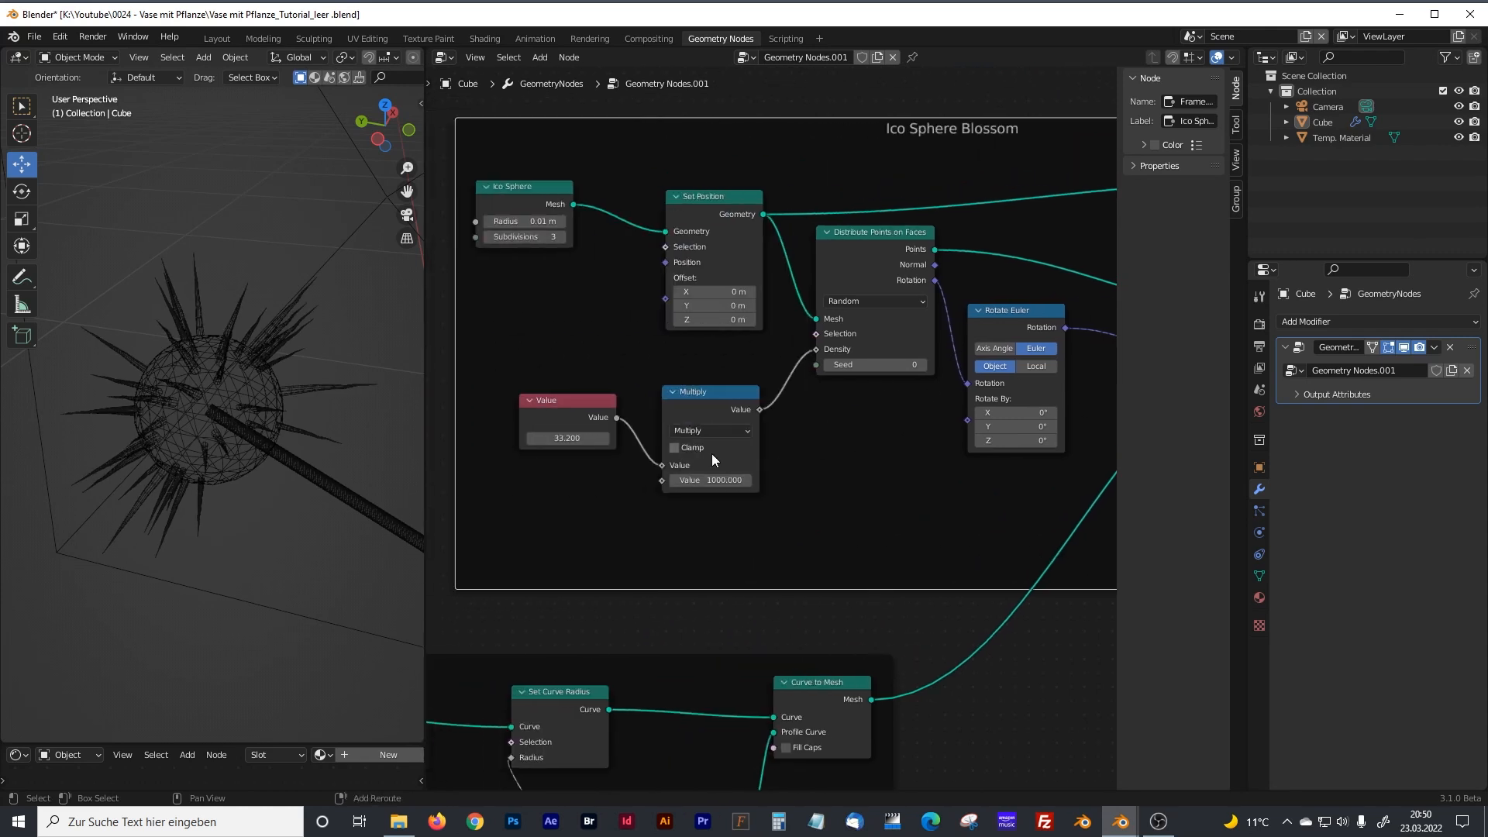
{"action": "left_click_drag", "start_coordinate": [551, 440], "coordinate": [668, 440]}
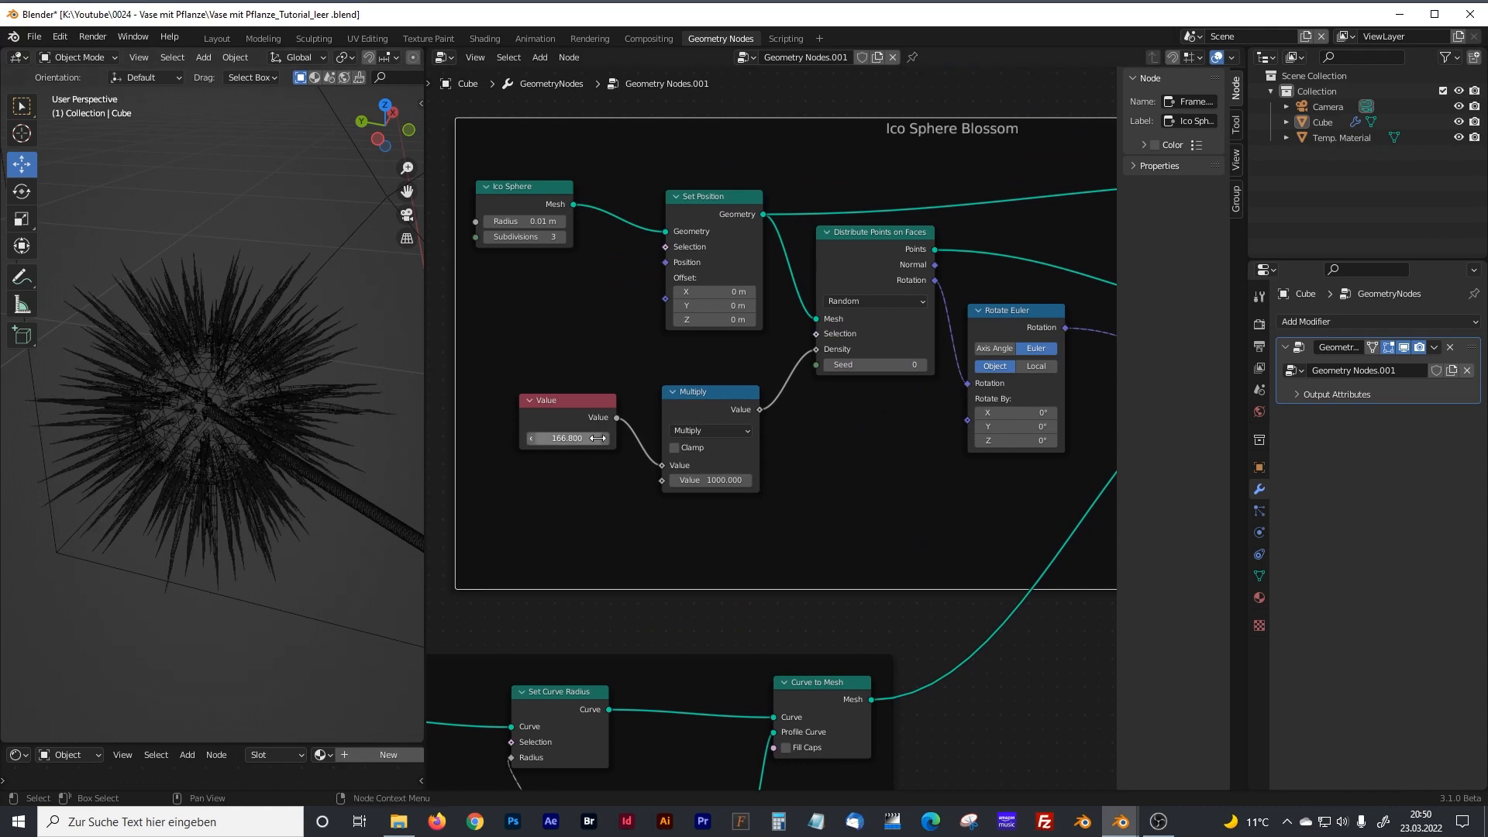
Duplicate the Stem Bending frame with its nodes and place the copy below the blossom leaves frame.
{"action": "scroll", "coordinate": [606, 487], "scroll_direction": "down", "scroll_amount": 2}
{"action": "middle_click_drag", "start_coordinate": [548, 509], "coordinate": [845, 256]}
{"action": "middle_click_drag", "start_coordinate": [679, 481], "coordinate": [948, 194]}
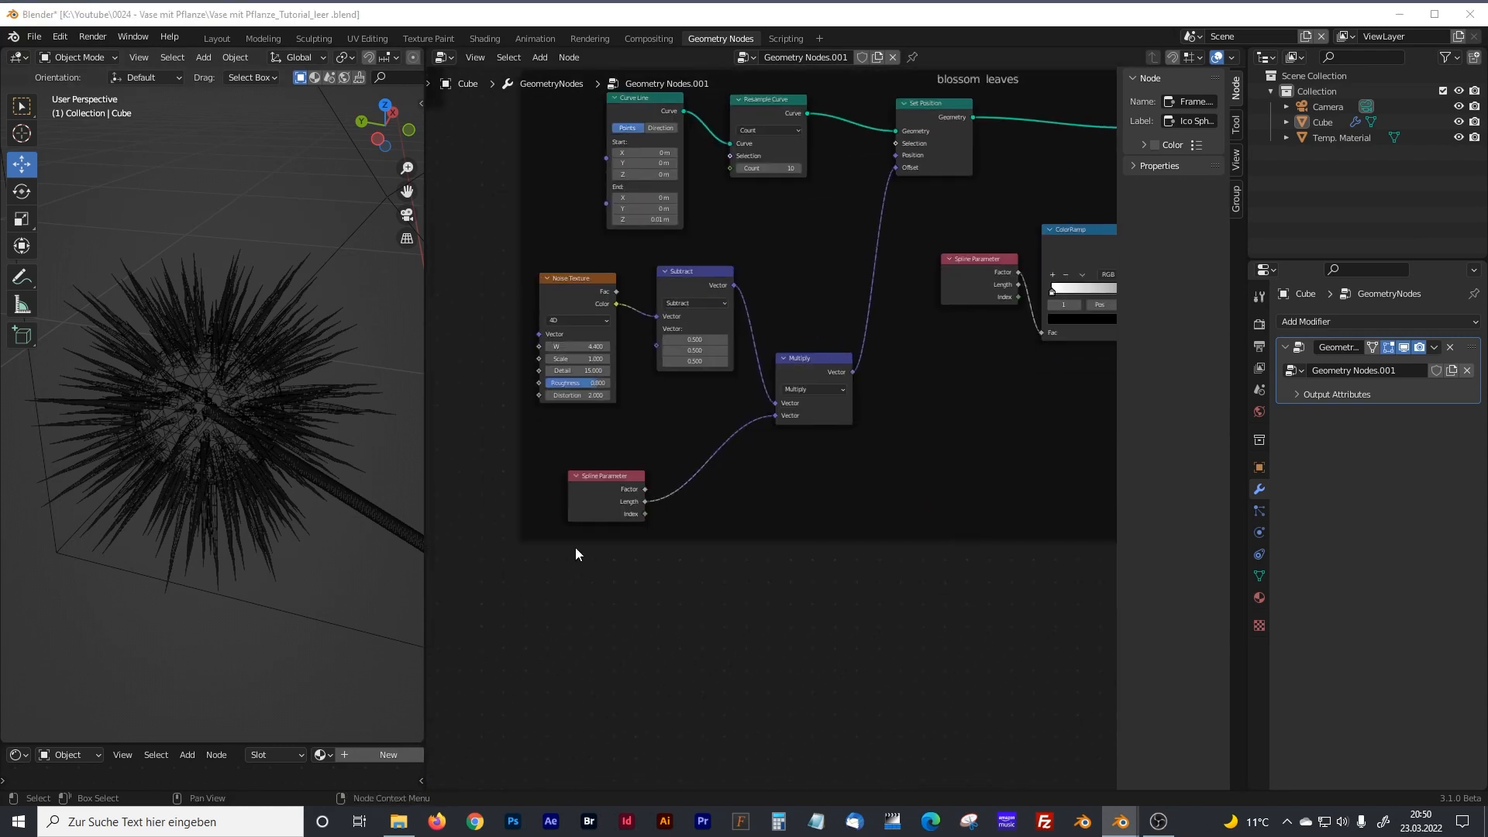
{"action": "scroll", "coordinate": [575, 547], "scroll_direction": "down", "scroll_amount": 3}
{"action": "scroll", "coordinate": [709, 509], "scroll_direction": "up", "scroll_amount": 3}
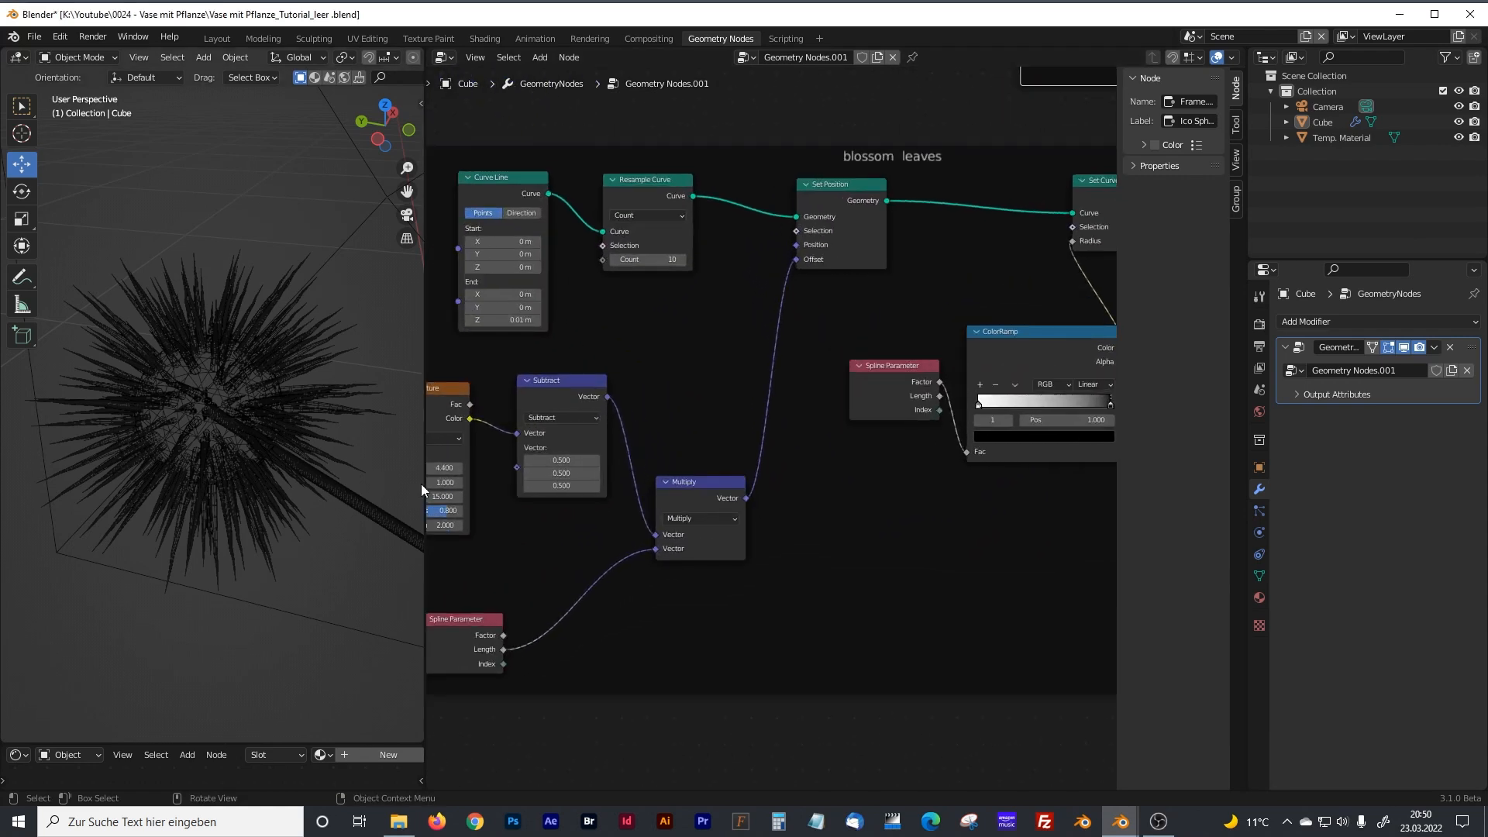
{"action": "scroll", "coordinate": [617, 473], "scroll_direction": "down", "scroll_amount": 4}
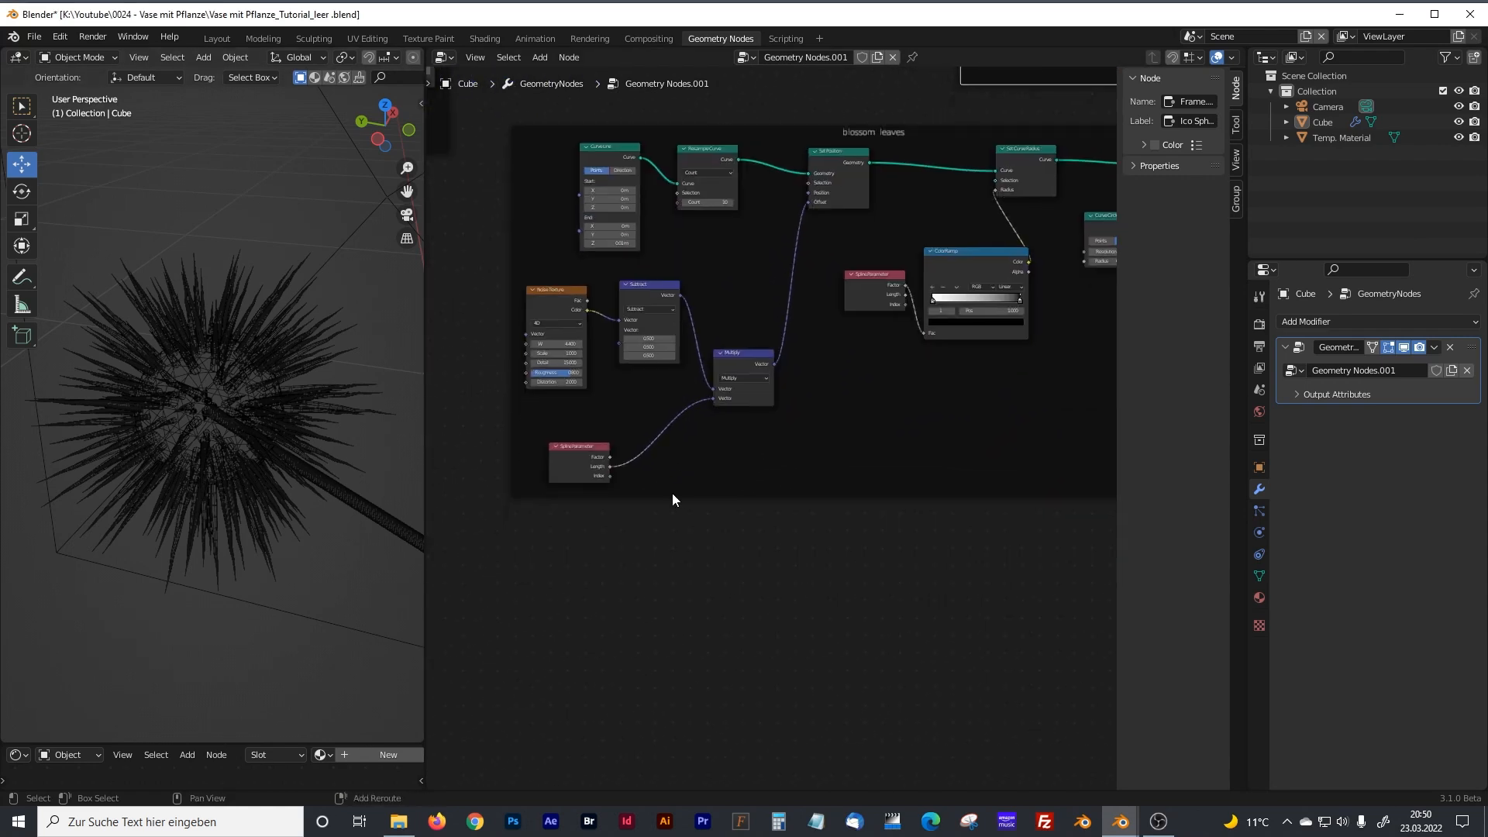
{"action": "scroll", "coordinate": [620, 341], "scroll_direction": "down", "scroll_amount": 2}
{"action": "middle_click_drag", "start_coordinate": [630, 301], "coordinate": [727, 448]}
{"action": "scroll", "coordinate": [676, 409], "scroll_direction": "up", "scroll_amount": 3}
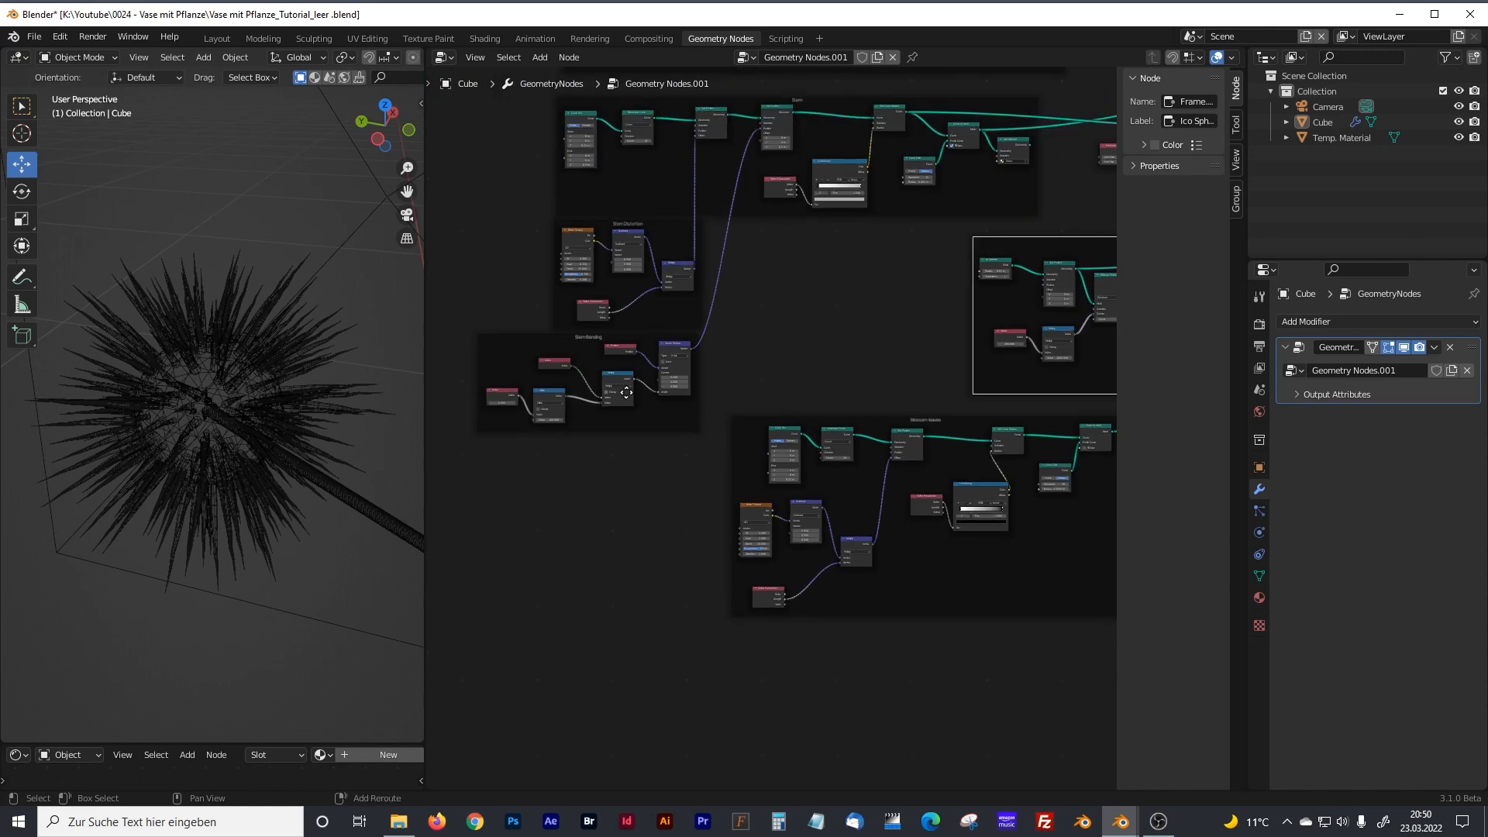
{"action": "scroll", "coordinate": [676, 407], "scroll_direction": "up", "scroll_amount": 3}
{"action": "middle_click_drag", "start_coordinate": [676, 407], "coordinate": [849, 429]}
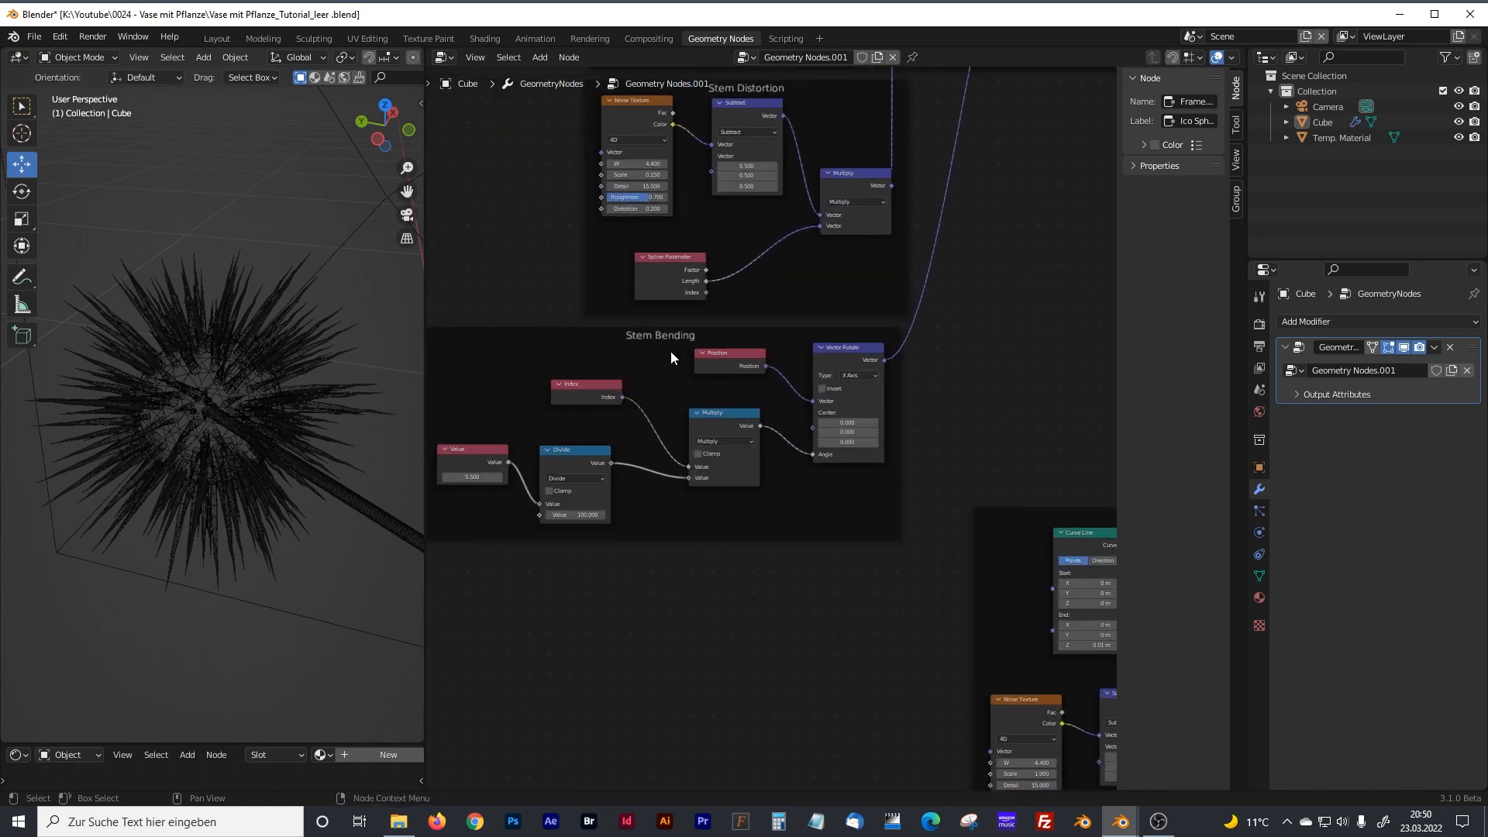
{"action": "left_click", "coordinate": [837, 347]}
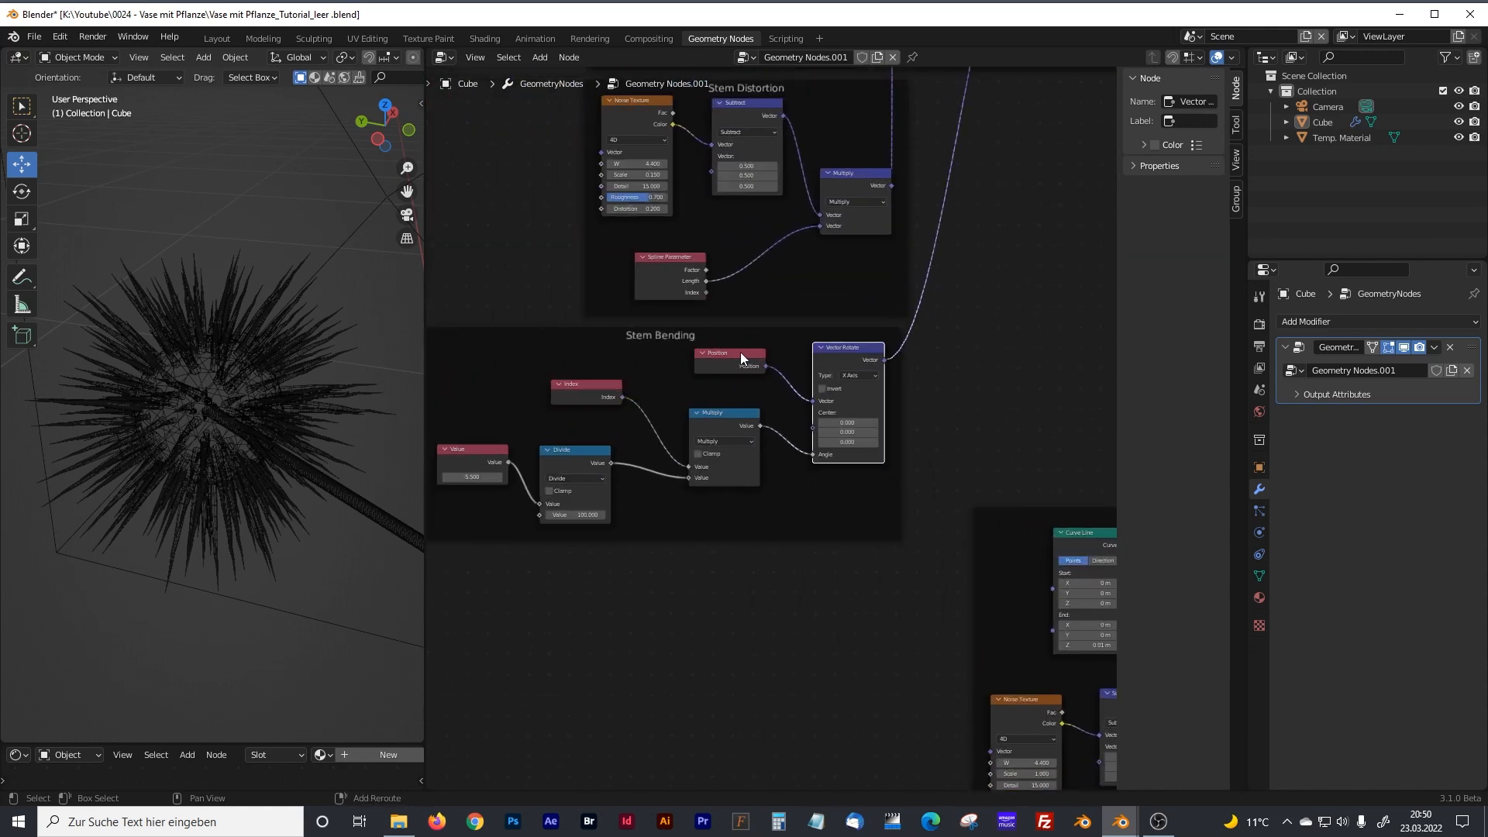
{"action": "scroll", "coordinate": [760, 380], "scroll_direction": "down", "scroll_amount": 2}
{"action": "middle_click_drag", "start_coordinate": [762, 381], "coordinate": [837, 364]}
{"action": "left_click_drag", "start_coordinate": [509, 327], "coordinate": [979, 538]}
{"action": "key", "text": "shift+d"}
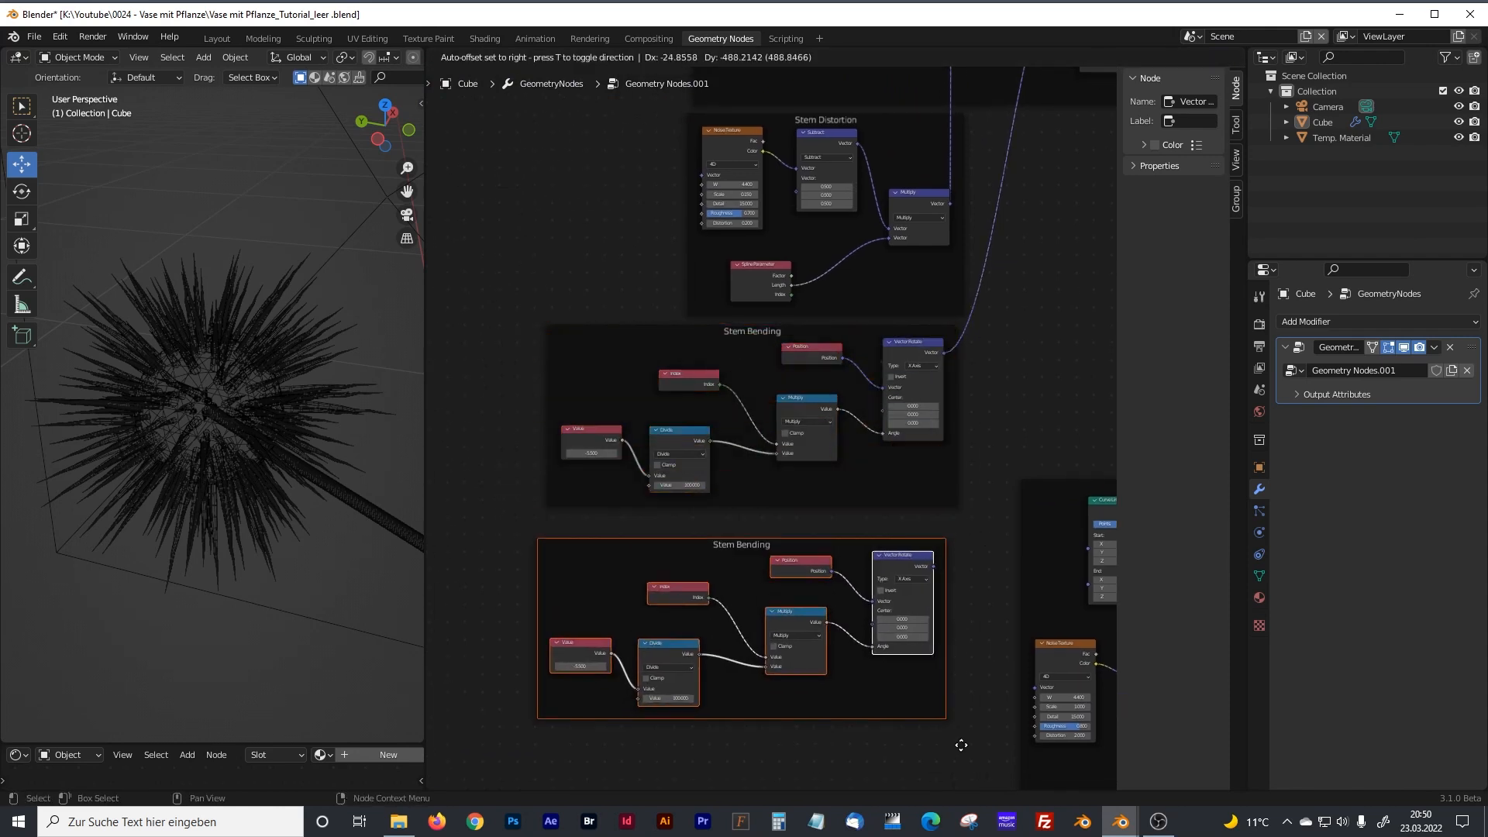
{"action": "middle_click_drag", "start_coordinate": [876, 668], "coordinate": [805, 350]}
{"action": "left_click_drag", "start_coordinate": [665, 248], "coordinate": [927, 415]}
{"action": "middle_click_drag", "start_coordinate": [686, 355], "coordinate": [565, 352]}
{"action": "left_click_drag", "start_coordinate": [736, 404], "coordinate": [784, 406]}
Label the duplicated frame "blossom Bending" and widen the node properties sidebar slightly.
{"action": "left_click", "coordinate": [845, 391]}
{"action": "left_click", "coordinate": [841, 400]}
{"action": "left_click", "coordinate": [1202, 123]}
{"action": "key", "text": "Home"}
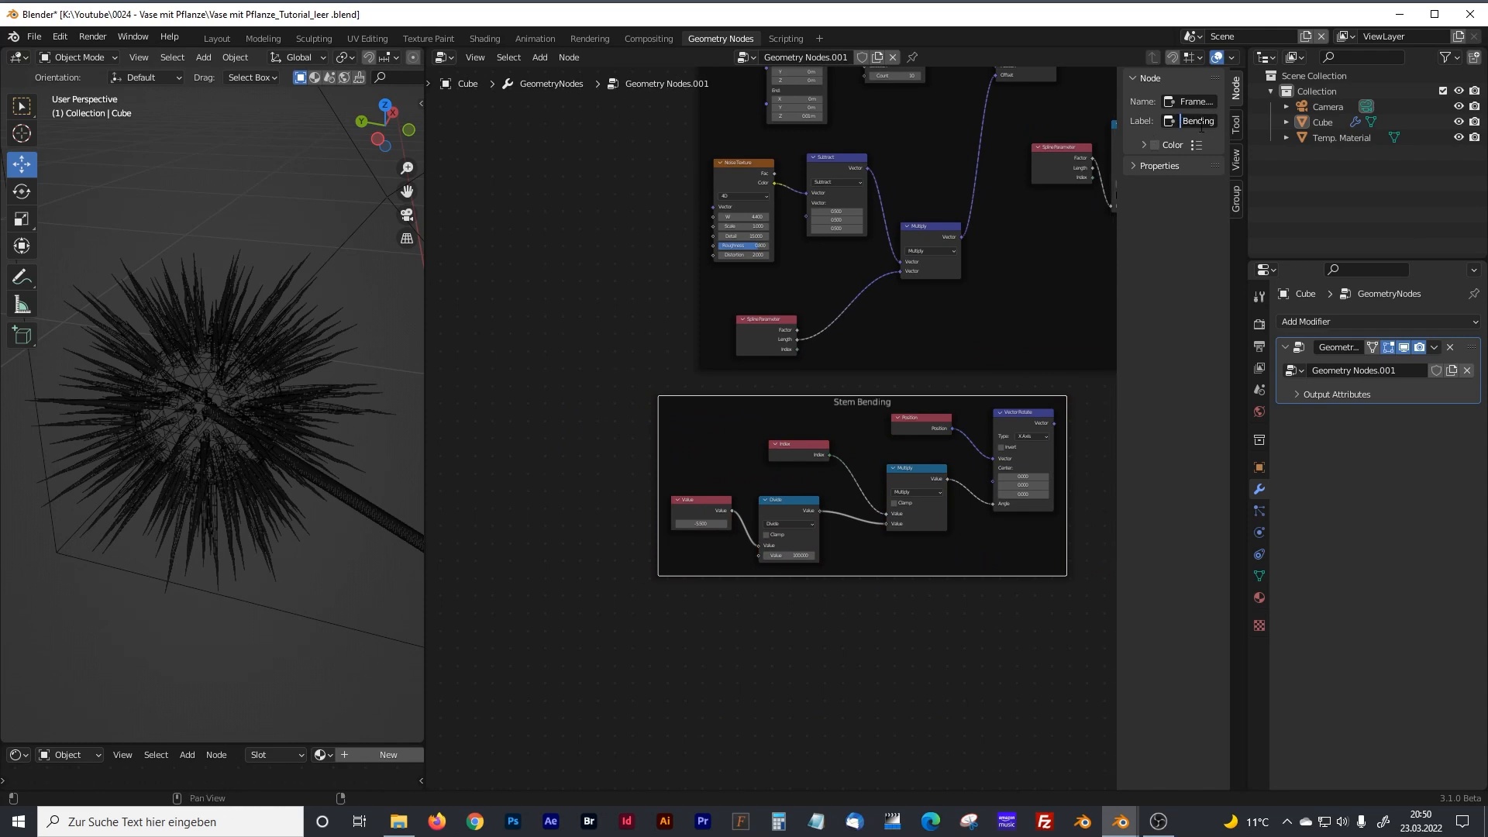
{"action": "type", "text": "som"}
{"action": "key", "text": "Return"}
{"action": "mouse_move", "coordinate": [1117, 244]}
{"action": "left_mouse_down"}
{"action": "mouse_move", "coordinate": [1004, 247]}
{"action": "mouse_move", "coordinate": [1098, 248]}
{"action": "left_mouse_up"}
Move ColorRamp, Set Curve Radius and Spline Parameter in the blossom leaves frame to make room after Set Position.
{"action": "middle_click_drag", "start_coordinate": [916, 358], "coordinate": [713, 398]}
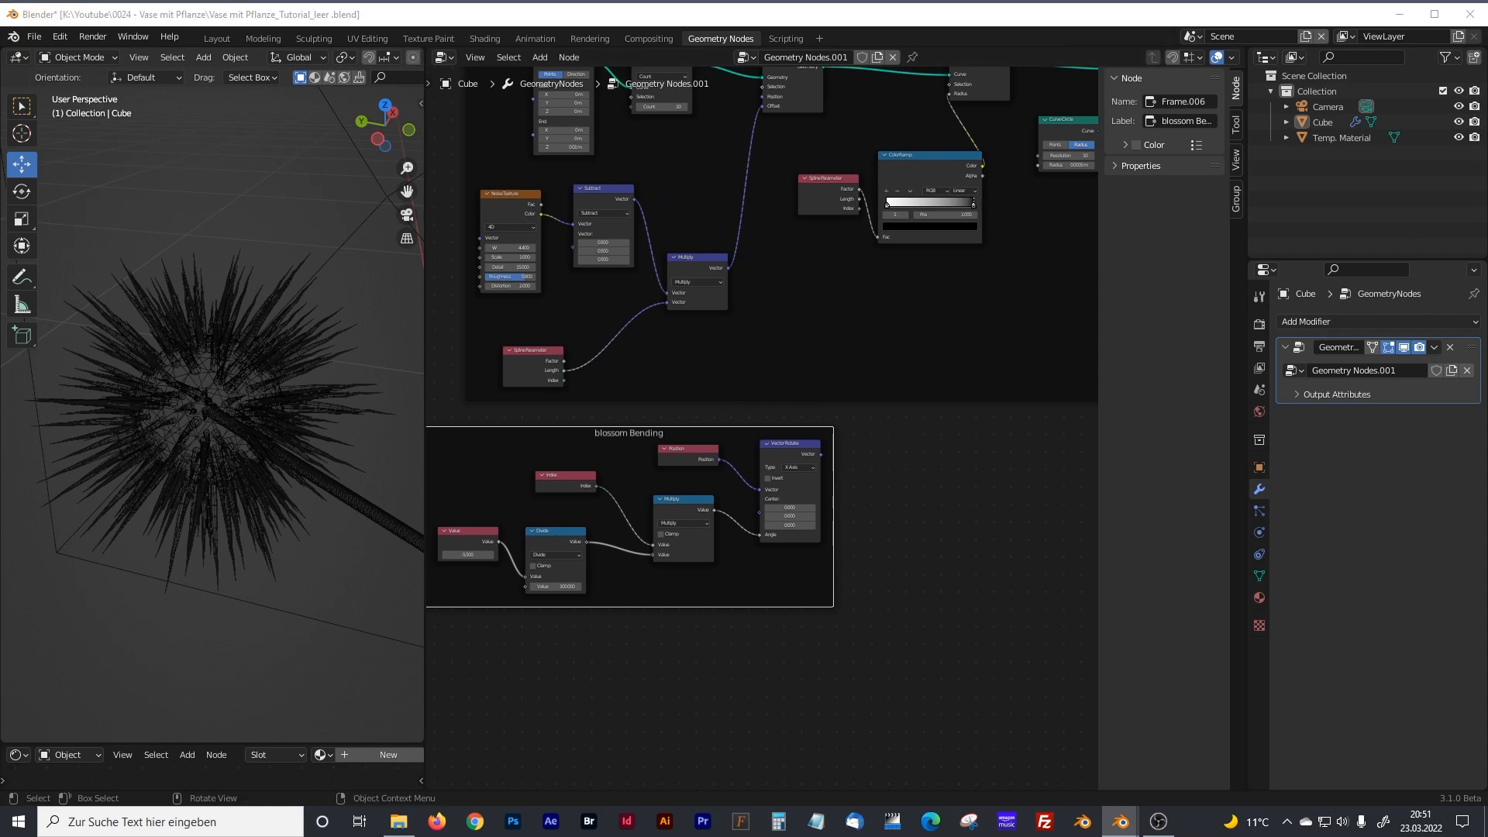
{"action": "mouse_move", "coordinate": [862, 303]}
{"action": "middle_mouse_down"}
{"action": "mouse_move", "coordinate": [775, 403]}
{"action": "mouse_move", "coordinate": [784, 442]}
{"action": "middle_mouse_up"}
{"action": "scroll", "coordinate": [579, 231], "scroll_direction": "up", "scroll_amount": 6}
{"action": "middle_click_drag", "start_coordinate": [678, 244], "coordinate": [632, 453]}
{"action": "left_click_drag", "start_coordinate": [809, 419], "coordinate": [833, 420]}
{"action": "left_click_drag", "start_coordinate": [940, 259], "coordinate": [1020, 261]}
{"action": "left_click_drag", "start_coordinate": [716, 464], "coordinate": [747, 579]}
Duplicate Set Position, insert the copy before Set Curve Radius, and feed its Position from the blossom Bending frame's Vector Rotate.
{"action": "left_click", "coordinate": [640, 258]}
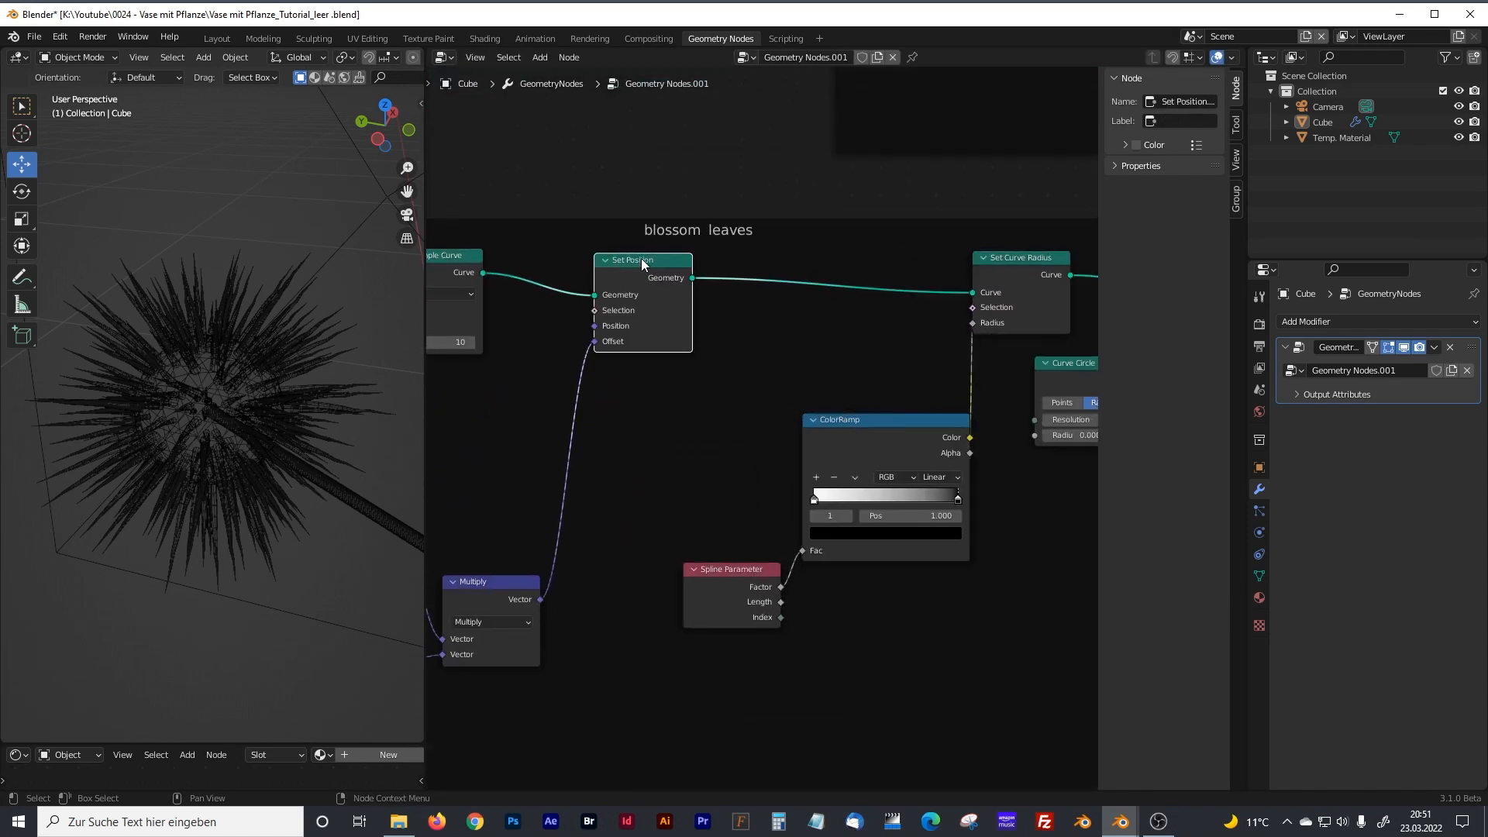
{"action": "key", "text": "shift+d"}
{"action": "left_click", "coordinate": [767, 258]}
{"action": "middle_click_drag", "start_coordinate": [604, 585], "coordinate": [713, 410]}
{"action": "middle_click_drag", "start_coordinate": [756, 619], "coordinate": [872, 442]}
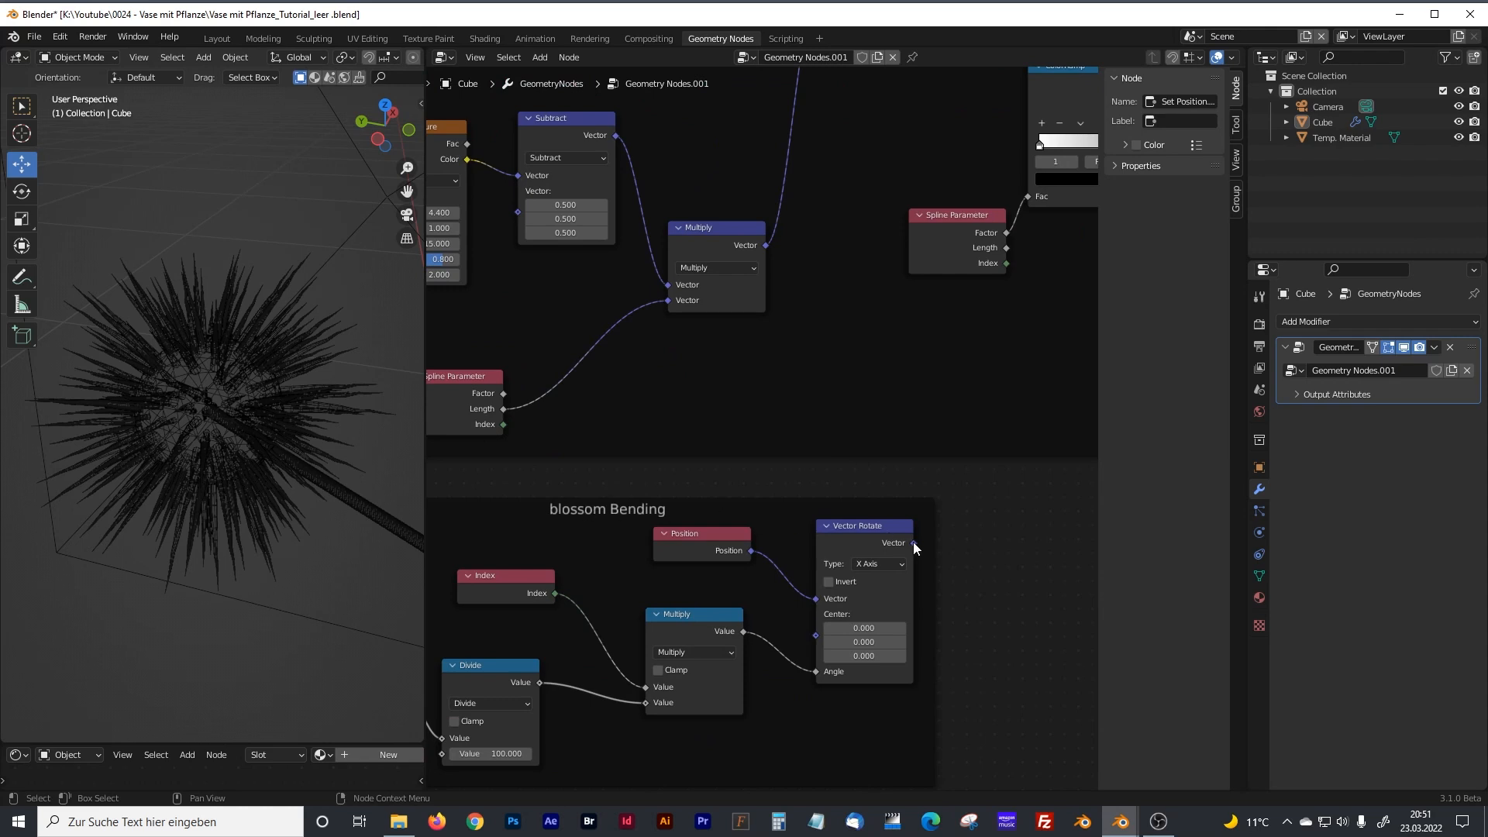
{"action": "left_click_drag", "start_coordinate": [914, 543], "coordinate": [867, 193]}
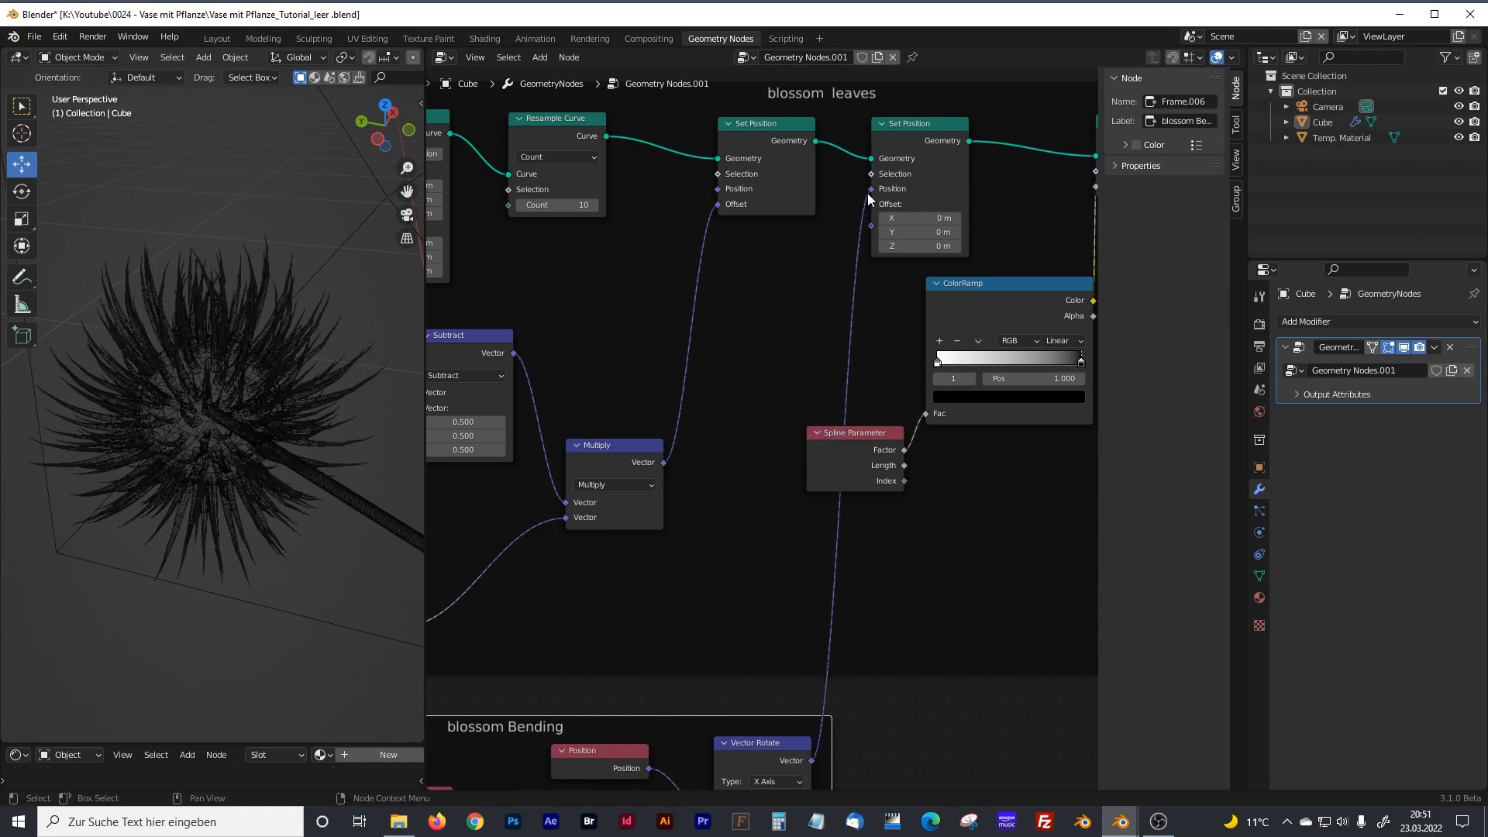
{"action": "mouse_move", "coordinate": [222, 421]}
{"action": "middle_mouse_down"}
{"action": "mouse_move", "coordinate": [252, 416]}
{"action": "mouse_move", "coordinate": [226, 422]}
{"action": "middle_mouse_up"}
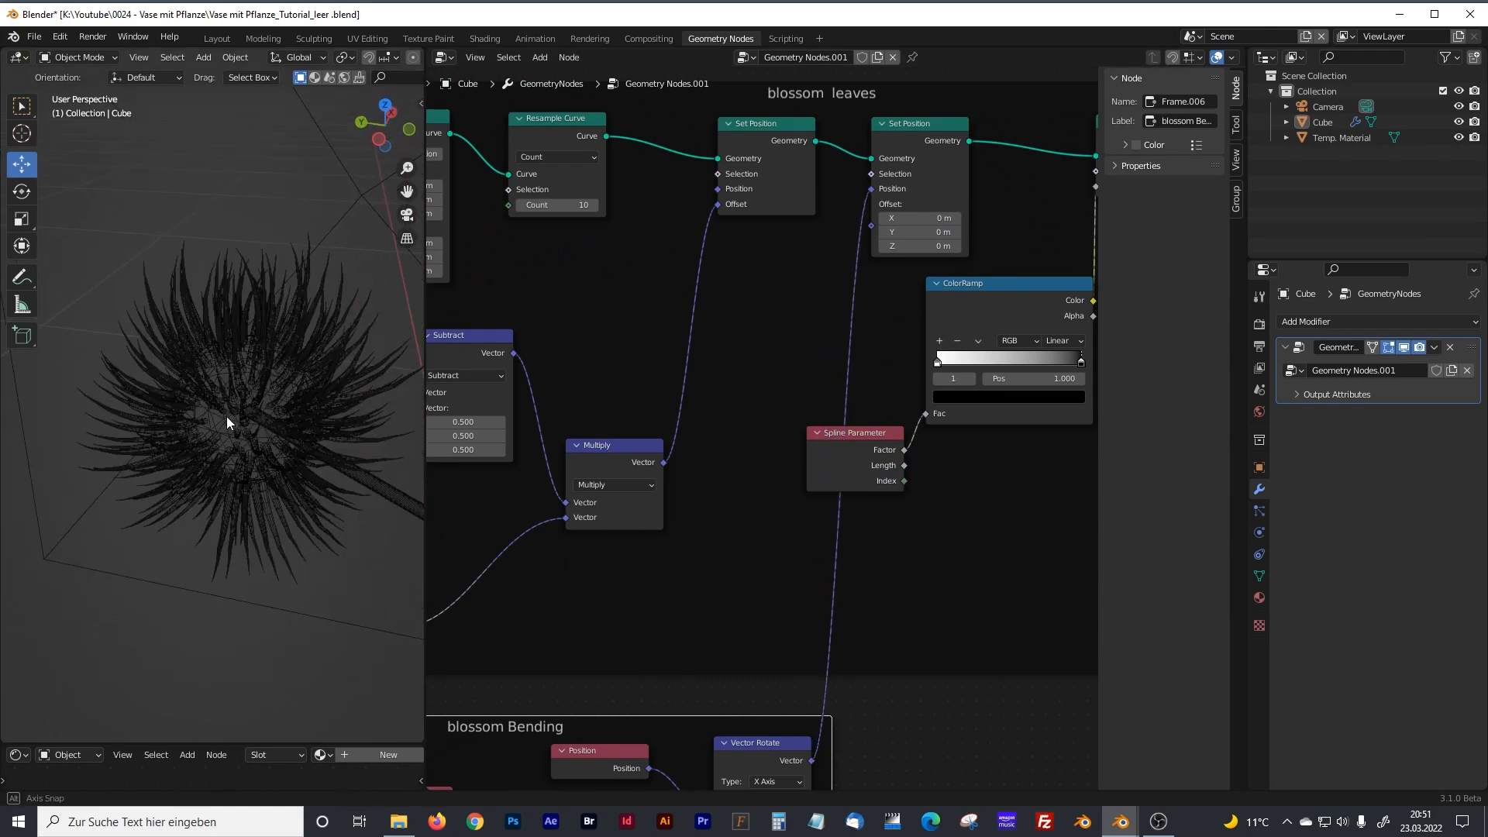
Set the Value node in the blossom Bending frame to -14.4.
{"action": "middle_click_drag", "start_coordinate": [487, 467], "coordinate": [620, 421]}
{"action": "middle_click_drag", "start_coordinate": [699, 639], "coordinate": [809, 341]}
{"action": "left_click_drag", "start_coordinate": [561, 551], "coordinate": [512, 550]}
Enlarge the 3D viewport and switch it to rendered shading.
{"action": "left_click_drag", "start_coordinate": [426, 298], "coordinate": [596, 195]}
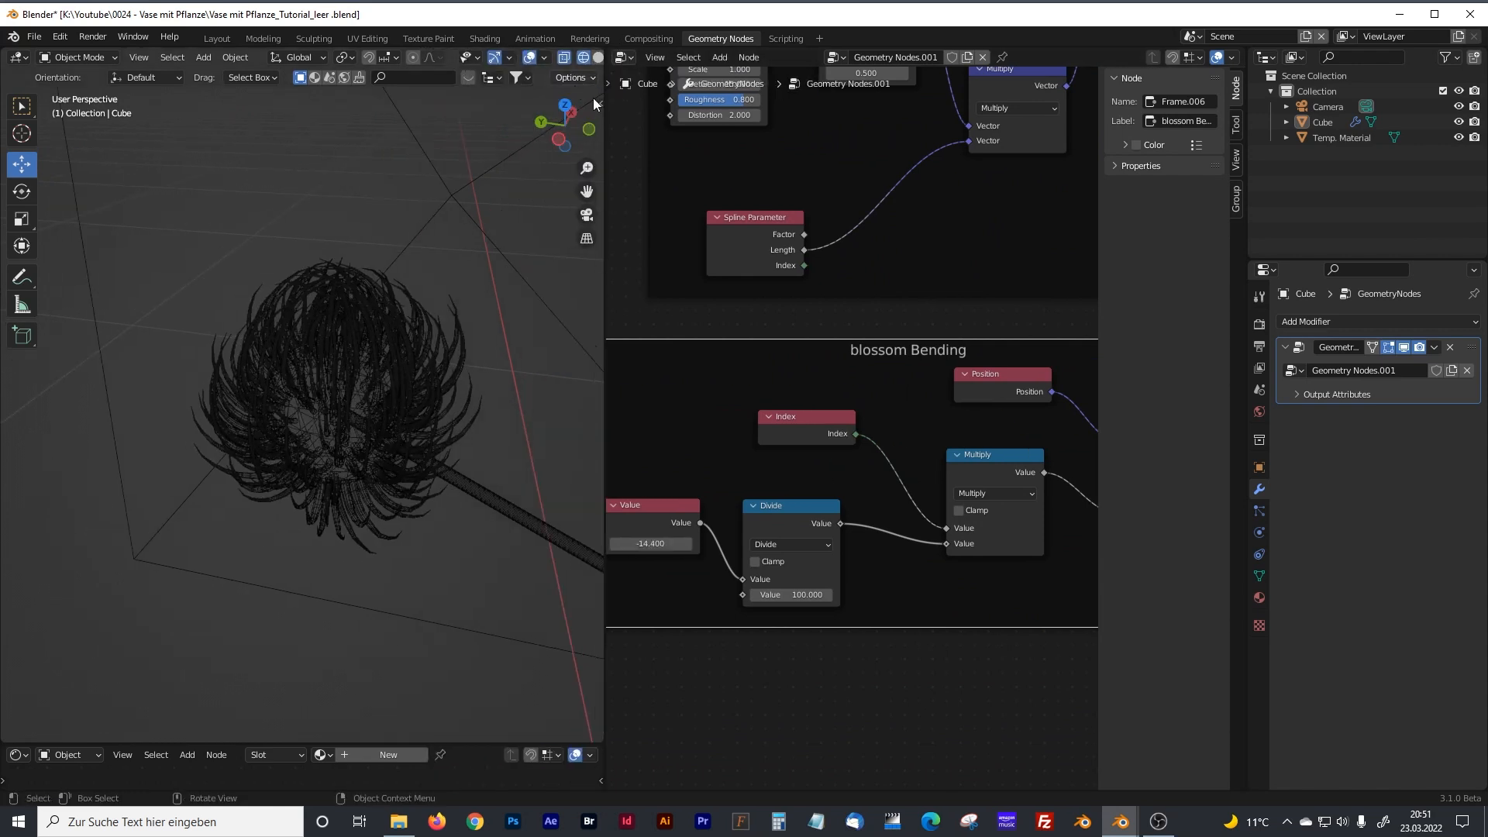
{"action": "left_click_drag", "start_coordinate": [606, 116], "coordinate": [737, 85]}
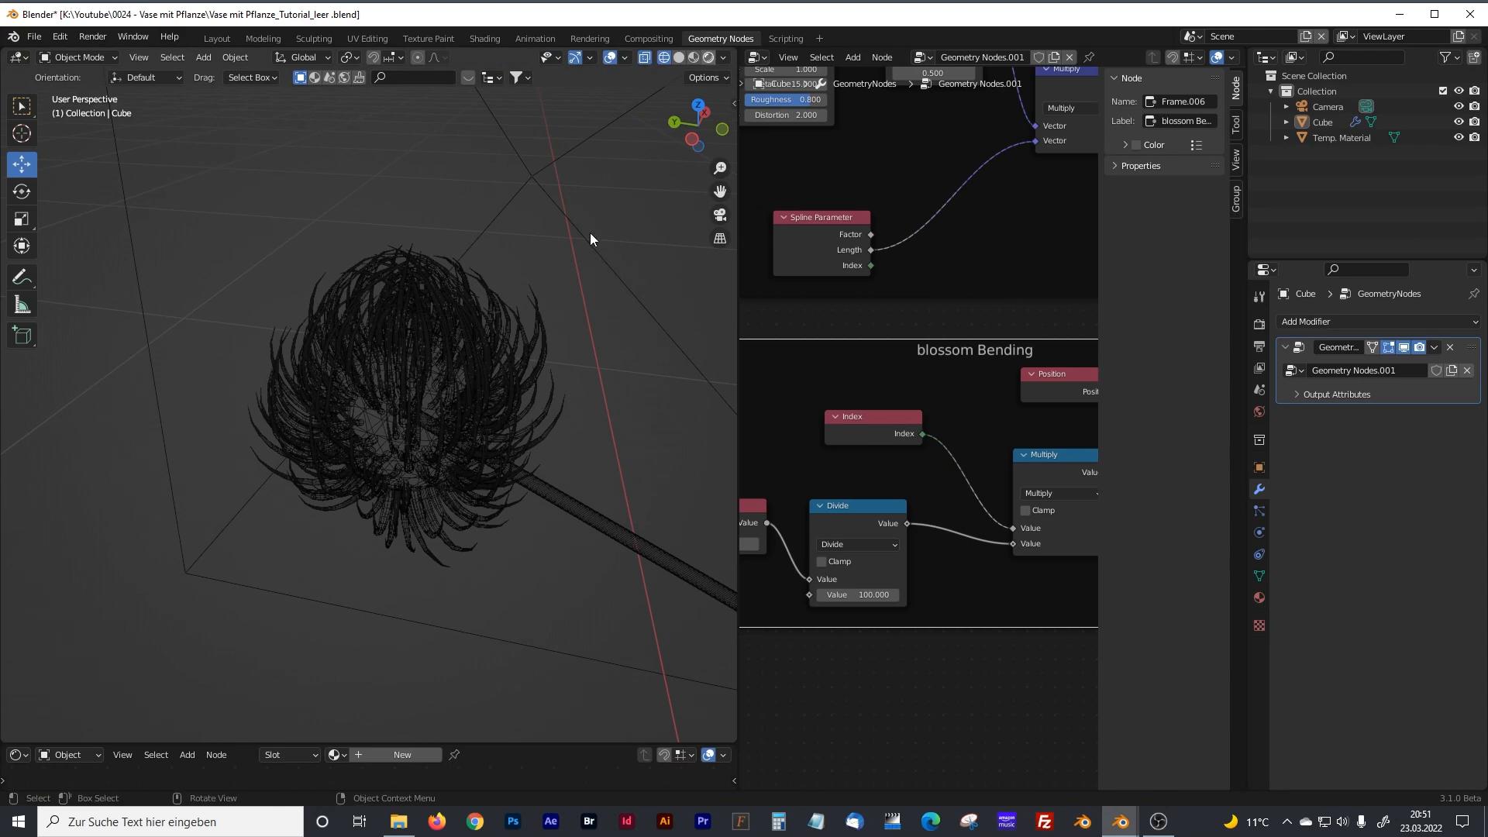
{"action": "left_click", "coordinate": [708, 57]}
Set the blossom Bending frame's Value to -12.2 and inspect the curved leaves in the rendered view.
{"action": "middle_click_drag", "start_coordinate": [813, 478], "coordinate": [923, 478]}
{"action": "mouse_move", "coordinate": [827, 545]}
{"action": "left_mouse_down"}
{"action": "mouse_move", "coordinate": [879, 544]}
{"action": "mouse_move", "coordinate": [698, 544]}
{"action": "mouse_move", "coordinate": [853, 544]}
{"action": "mouse_move", "coordinate": [835, 545]}
{"action": "left_mouse_up"}
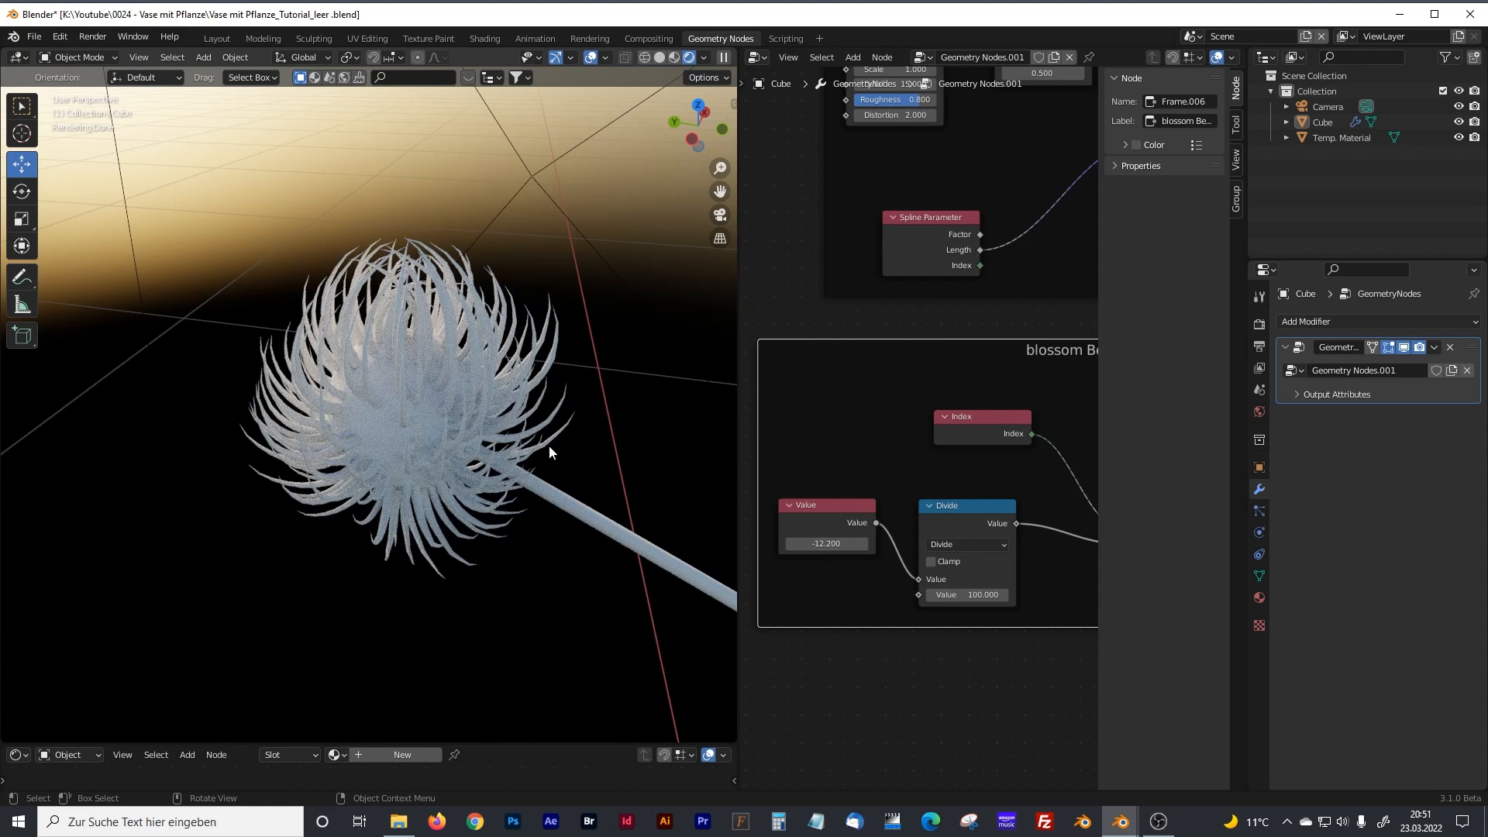
{"action": "middle_click_drag", "start_coordinate": [548, 445], "coordinate": [486, 448], "text": "shift"}
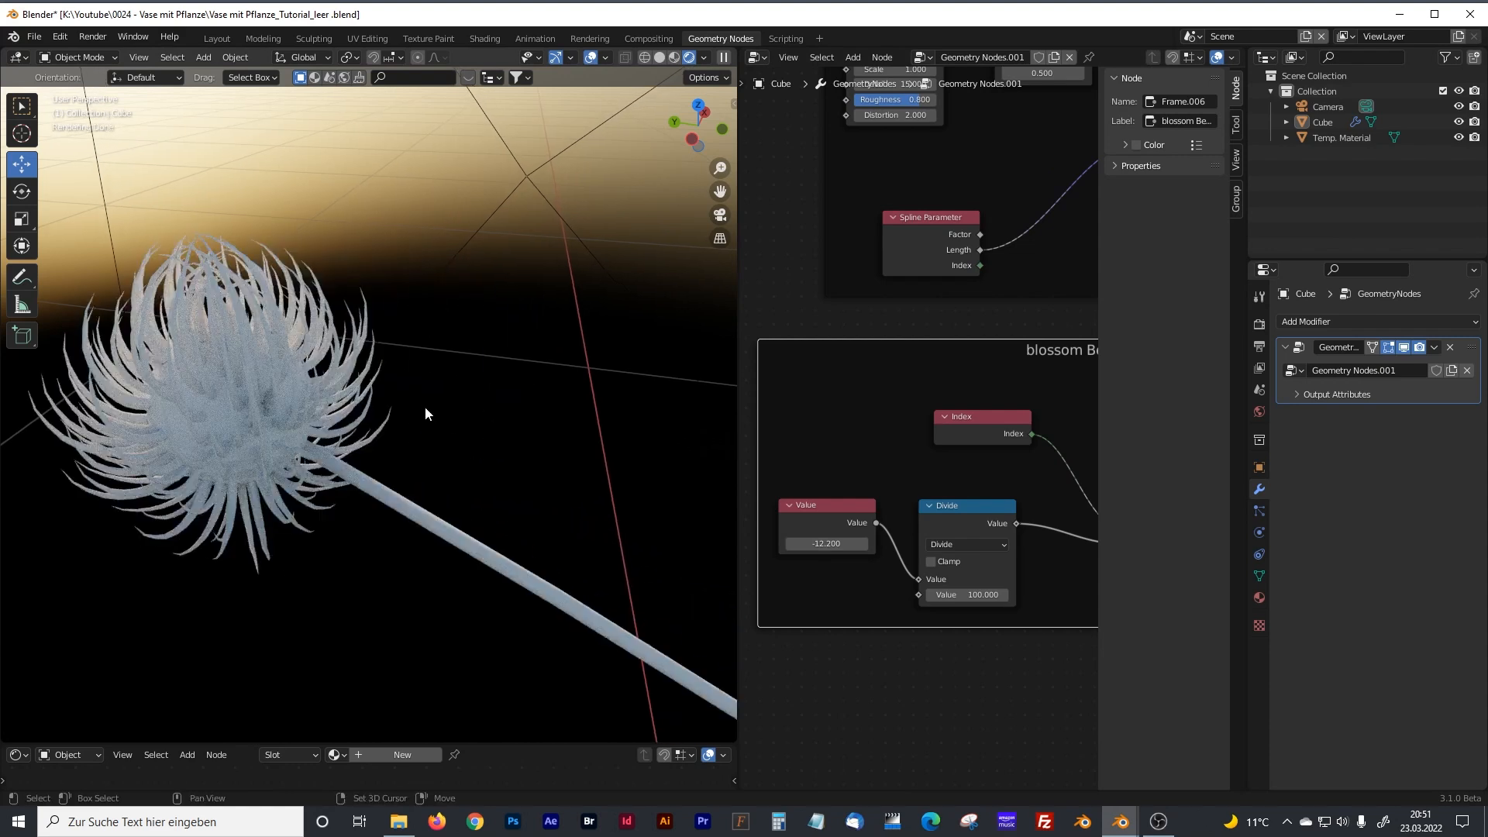
{"action": "middle_click_drag", "start_coordinate": [314, 409], "coordinate": [402, 406], "text": "shift"}
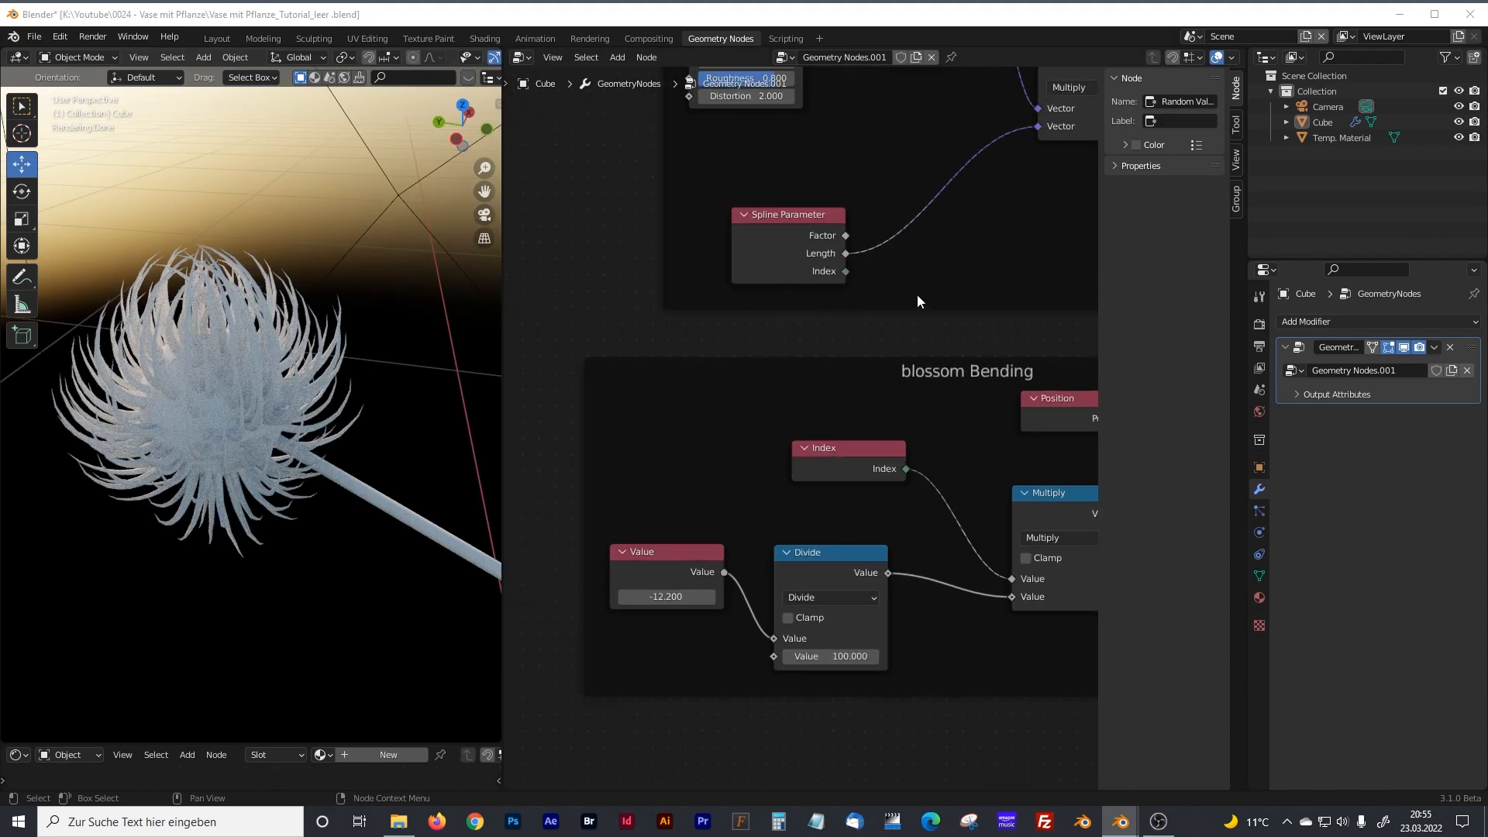
Widen the node editor and move Endpoint Selection closer to the Instance on Points node above the Ico Sphere Blossom frame.
{"action": "scroll", "coordinate": [918, 295], "scroll_direction": "down", "scroll_amount": 1}
{"action": "middle_click_drag", "start_coordinate": [972, 285], "coordinate": [840, 527]}
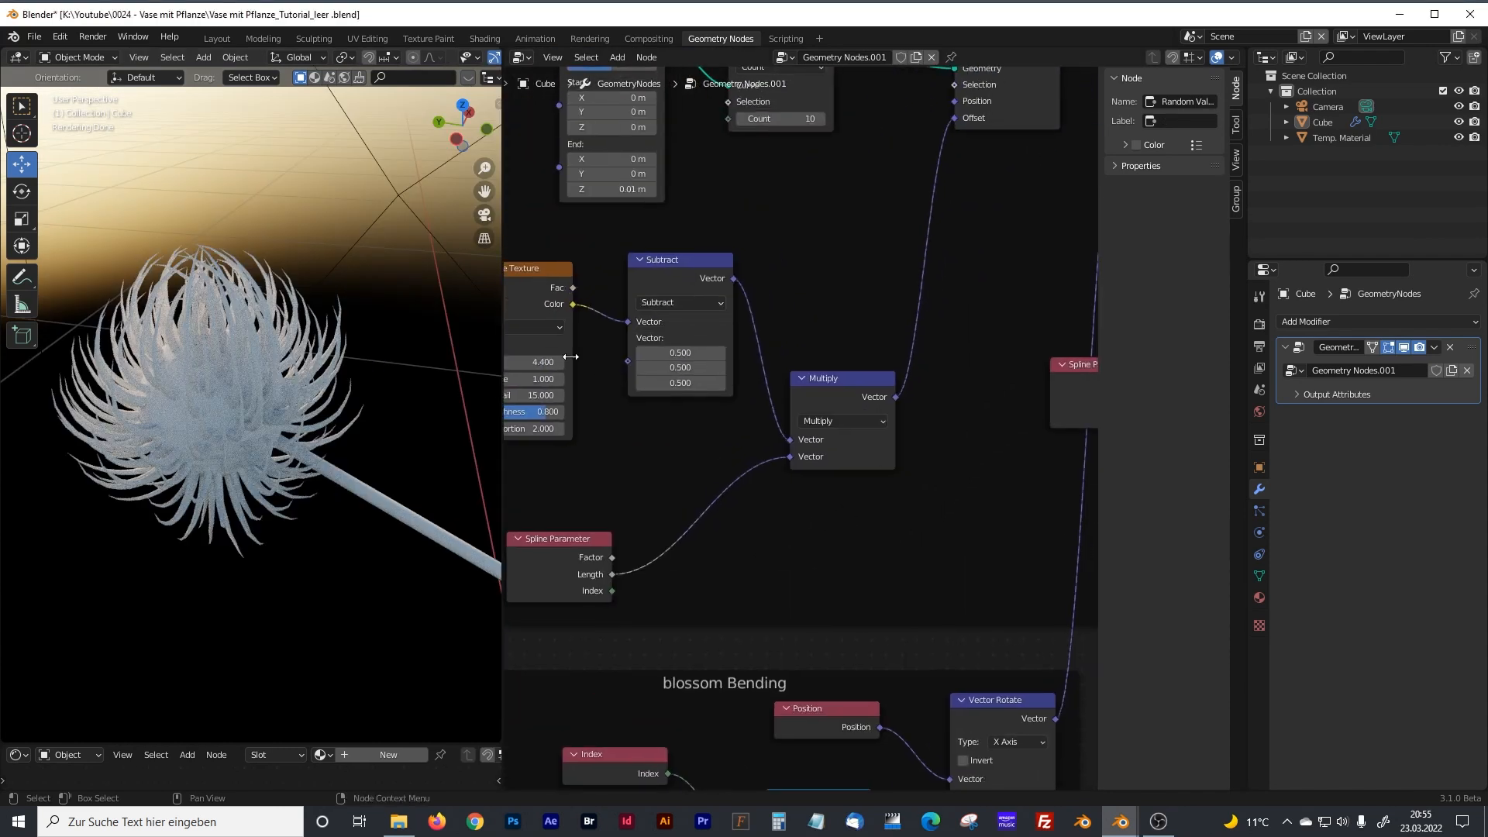
{"action": "left_click_drag", "start_coordinate": [504, 344], "coordinate": [366, 346]}
{"action": "middle_click_drag", "start_coordinate": [873, 312], "coordinate": [780, 440]}
{"action": "middle_click_drag", "start_coordinate": [965, 218], "coordinate": [769, 454]}
{"action": "middle_click_drag", "start_coordinate": [963, 287], "coordinate": [682, 488]}
{"action": "middle_click_drag", "start_coordinate": [873, 369], "coordinate": [669, 508]}
{"action": "middle_click_drag", "start_coordinate": [810, 440], "coordinate": [724, 485]}
{"action": "scroll", "coordinate": [724, 486], "scroll_direction": "down", "scroll_amount": 1}
{"action": "middle_click_drag", "start_coordinate": [1025, 422], "coordinate": [746, 591]}
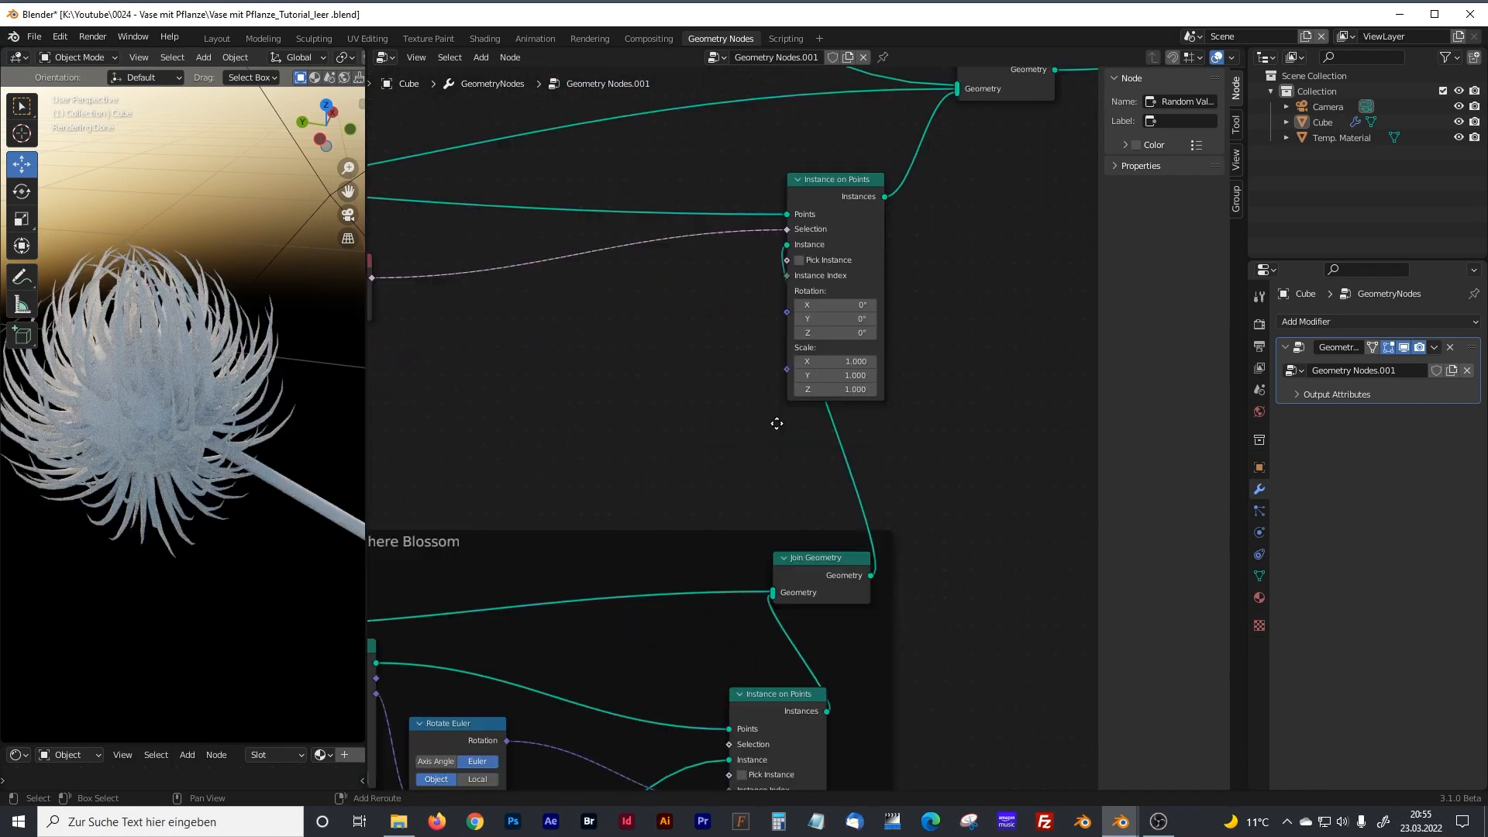
{"action": "middle_click_drag", "start_coordinate": [777, 421], "coordinate": [937, 509]}
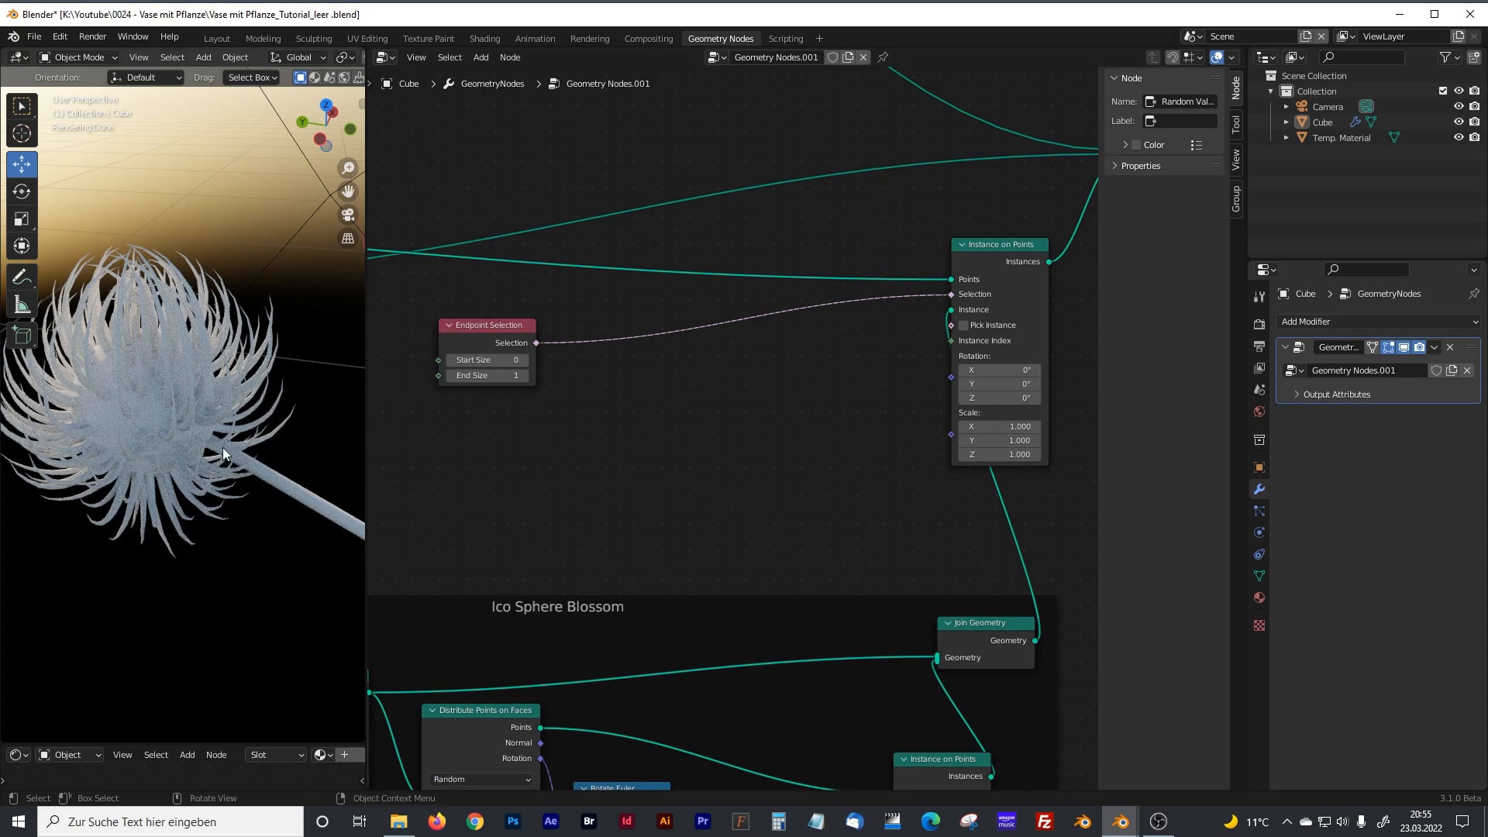
{"action": "left_click_drag", "start_coordinate": [475, 327], "coordinate": [680, 320]}
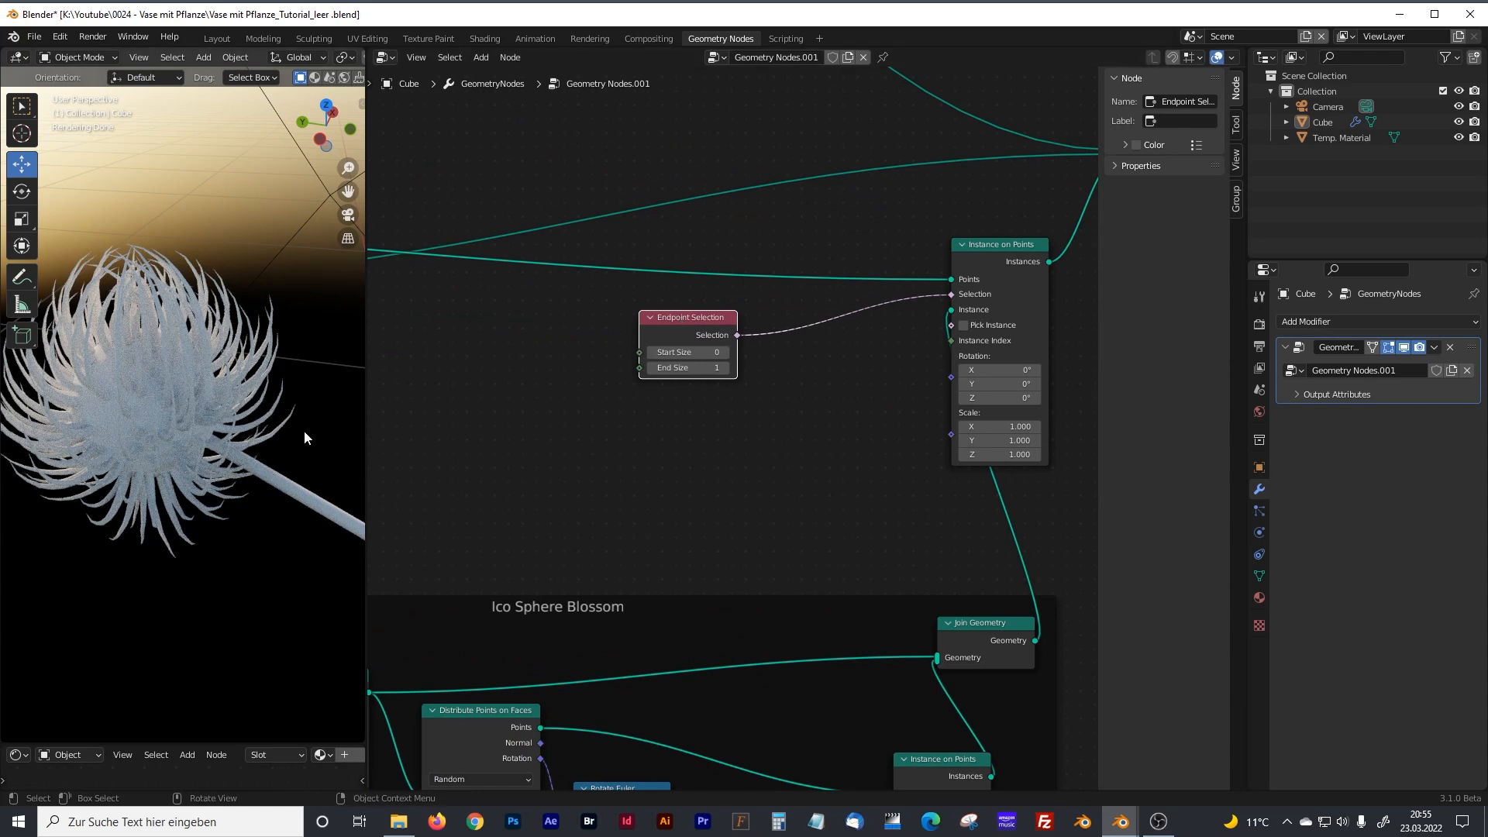
{"action": "left_click_drag", "start_coordinate": [681, 341], "coordinate": [724, 310]}
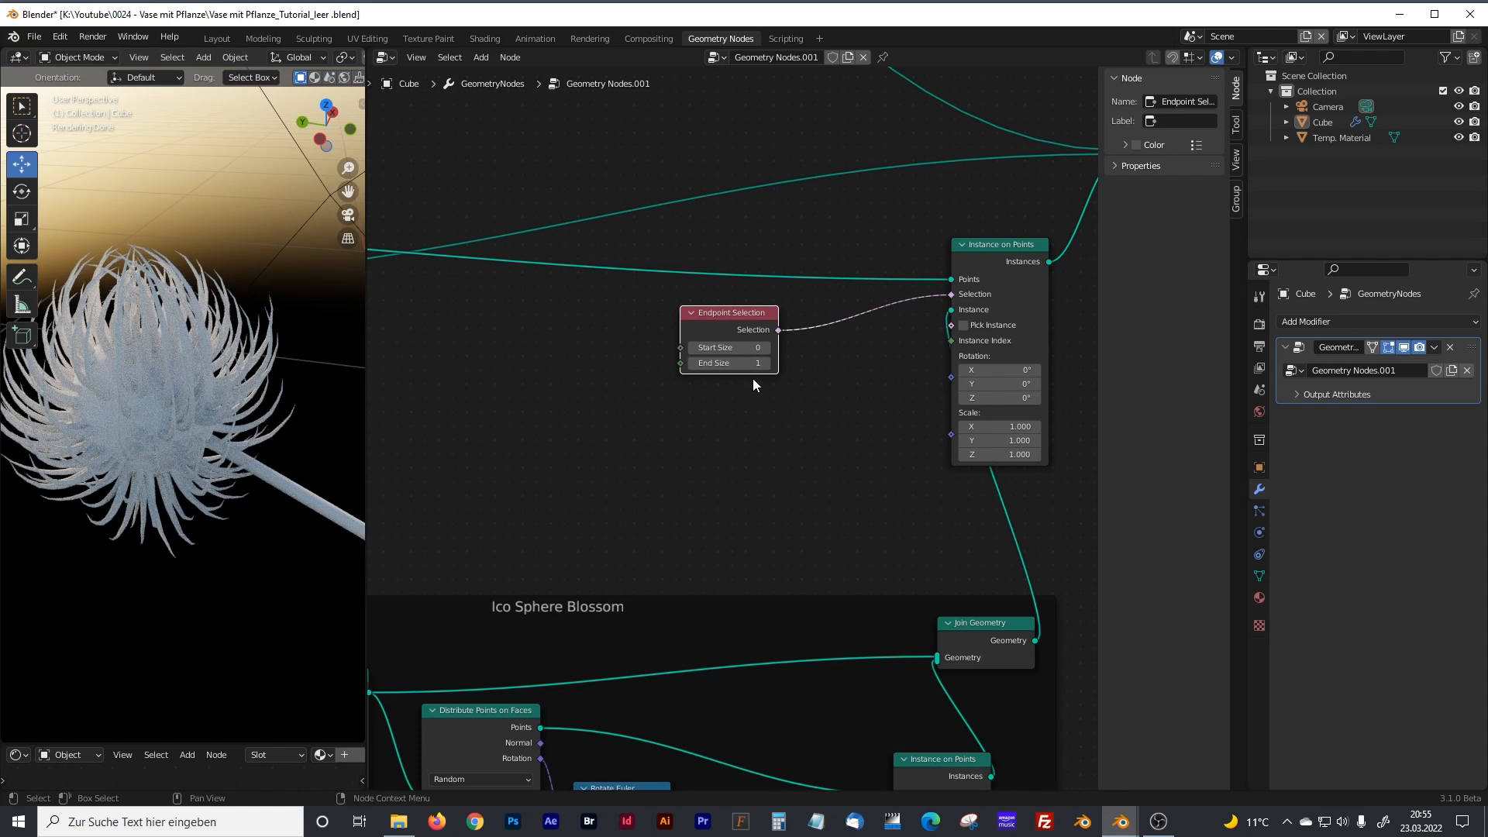
Add a Rotate Euler node directly below the Endpoint Selection node.
{"action": "left_click", "coordinate": [720, 429]}
{"action": "key", "text": "shift+a"}
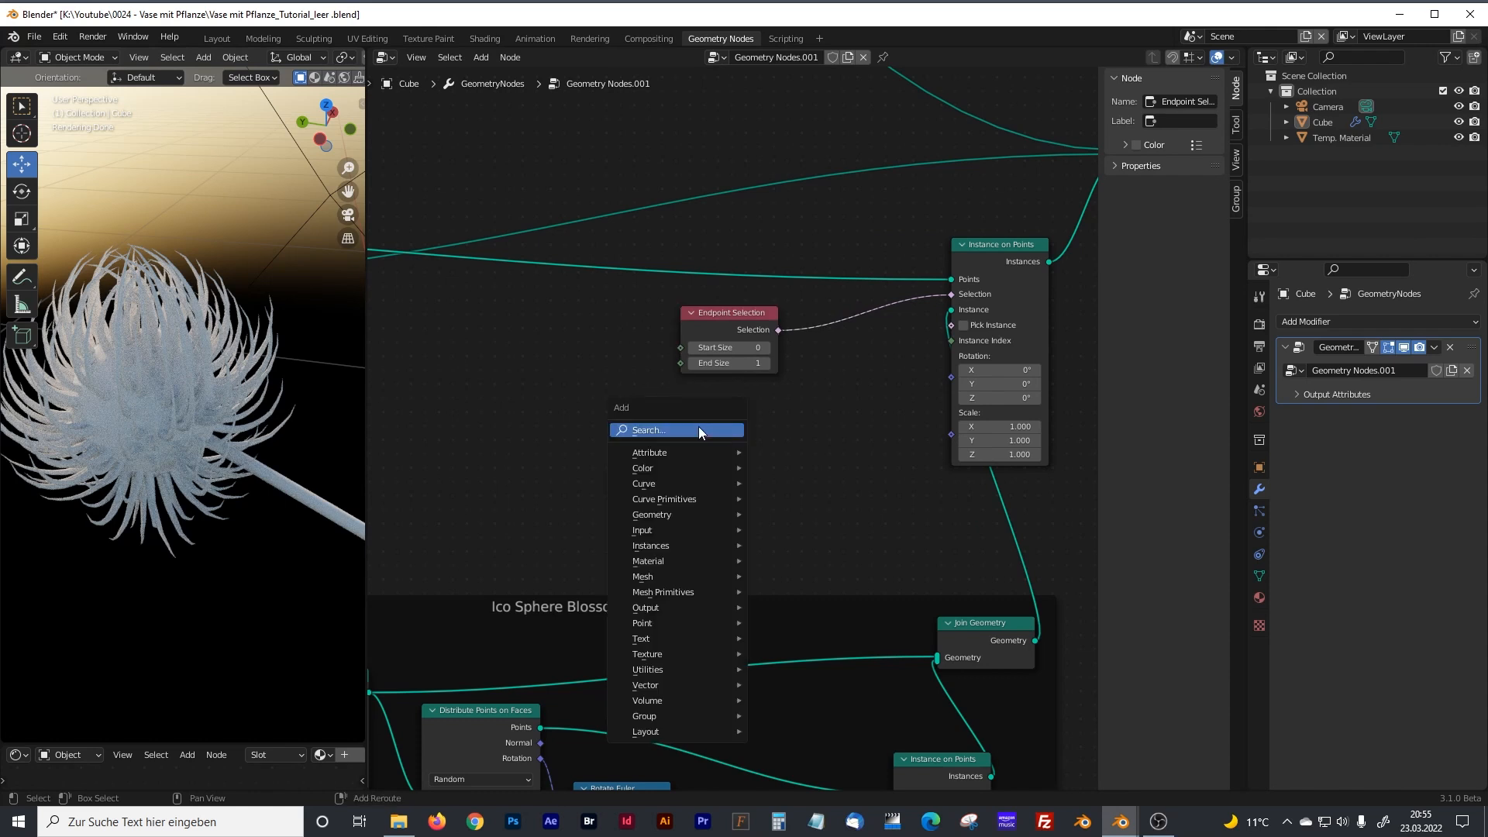
{"action": "type", "text": "rotate"}
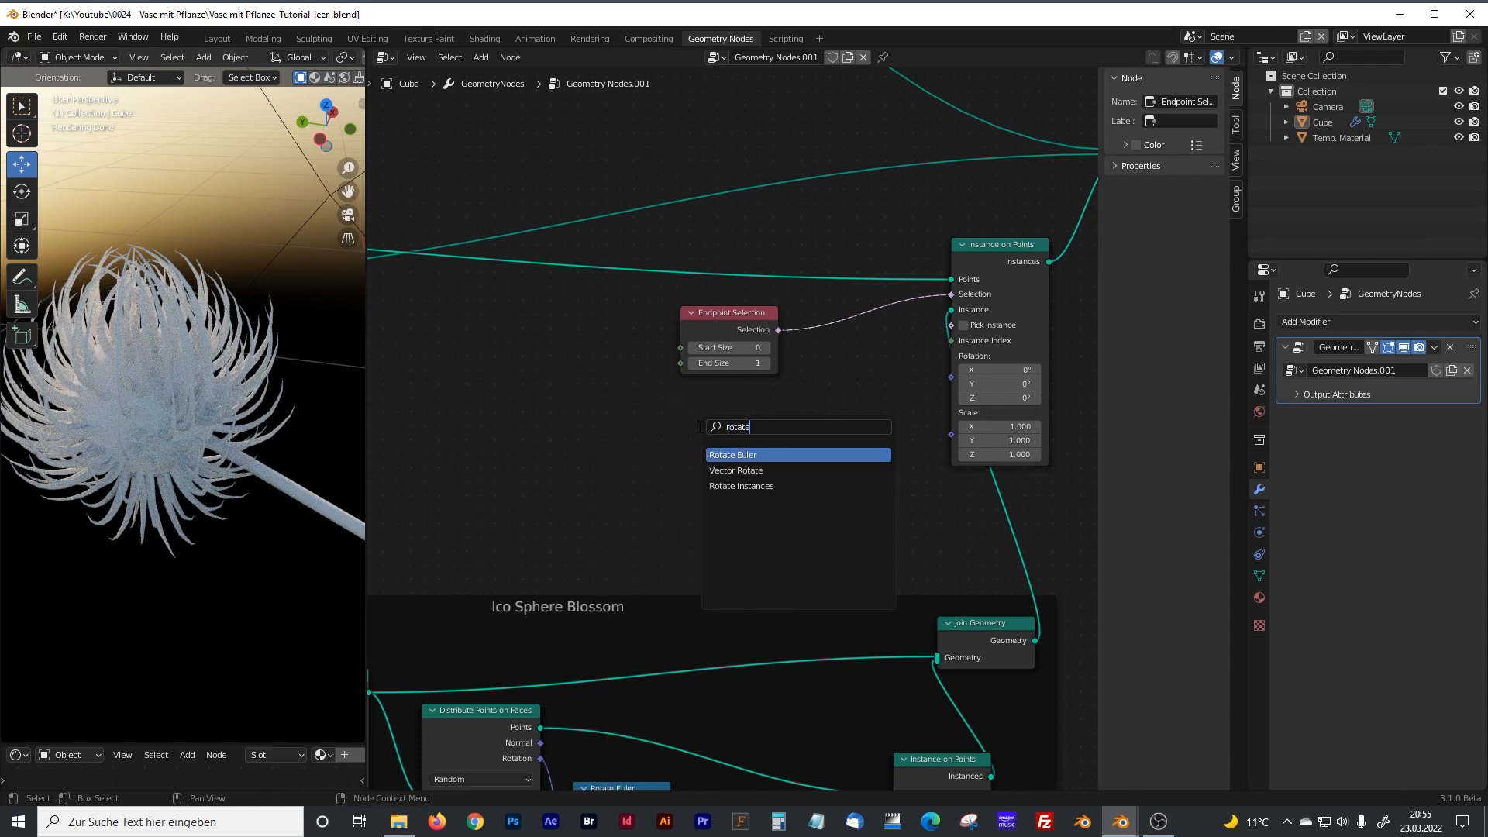
{"action": "key", "text": "Return"}
{"action": "left_click", "coordinate": [656, 402]}
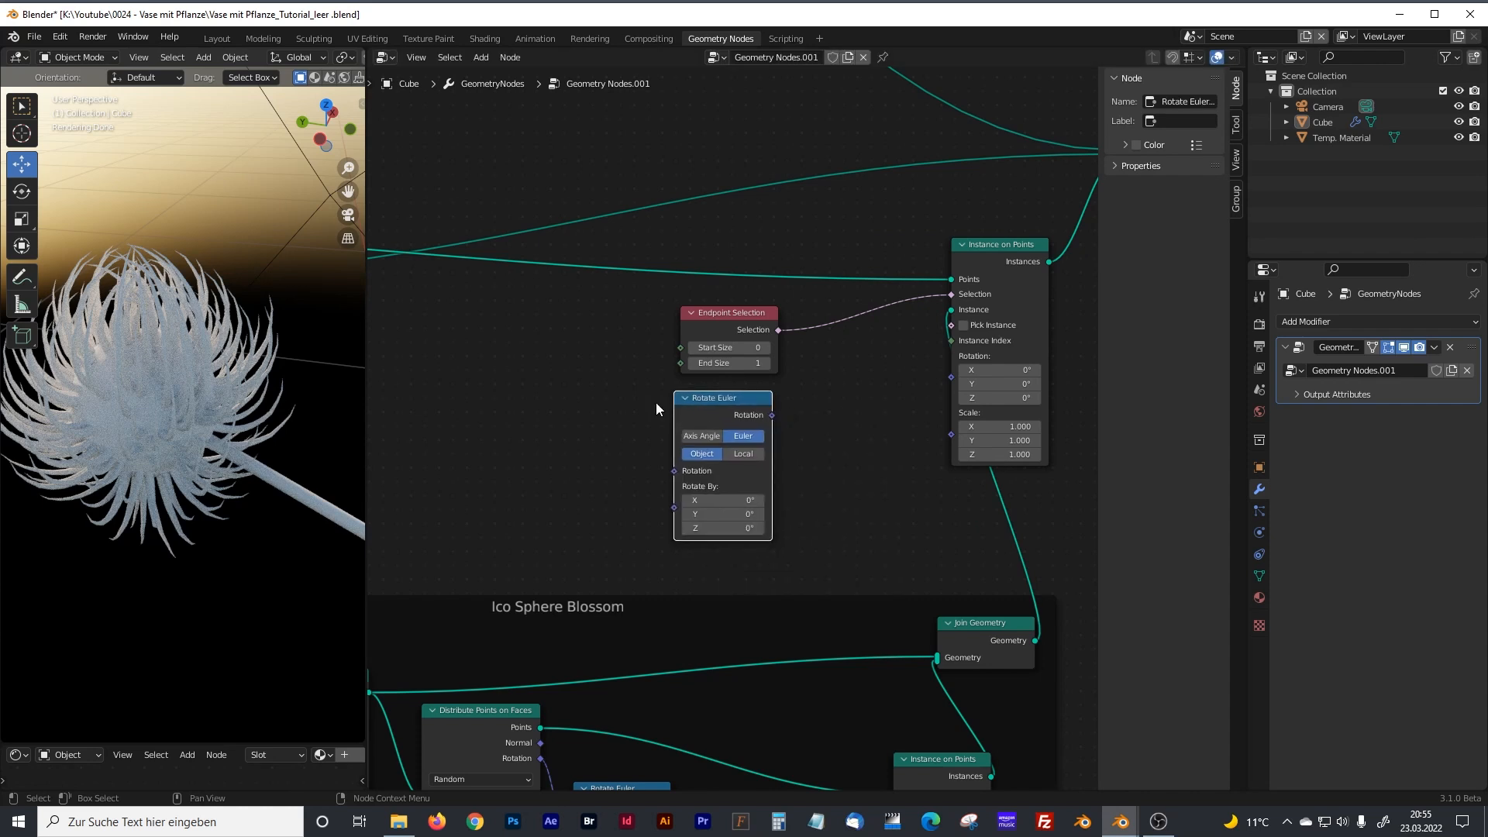
Connect the new Rotate Euler node's Rotation output to the Rotation input of the Instance on Points node fed by Endpoint Selection.
{"action": "middle_click_drag", "start_coordinate": [561, 386], "coordinate": [664, 372]}
{"action": "scroll", "coordinate": [619, 373], "scroll_direction": "down", "scroll_amount": 3}
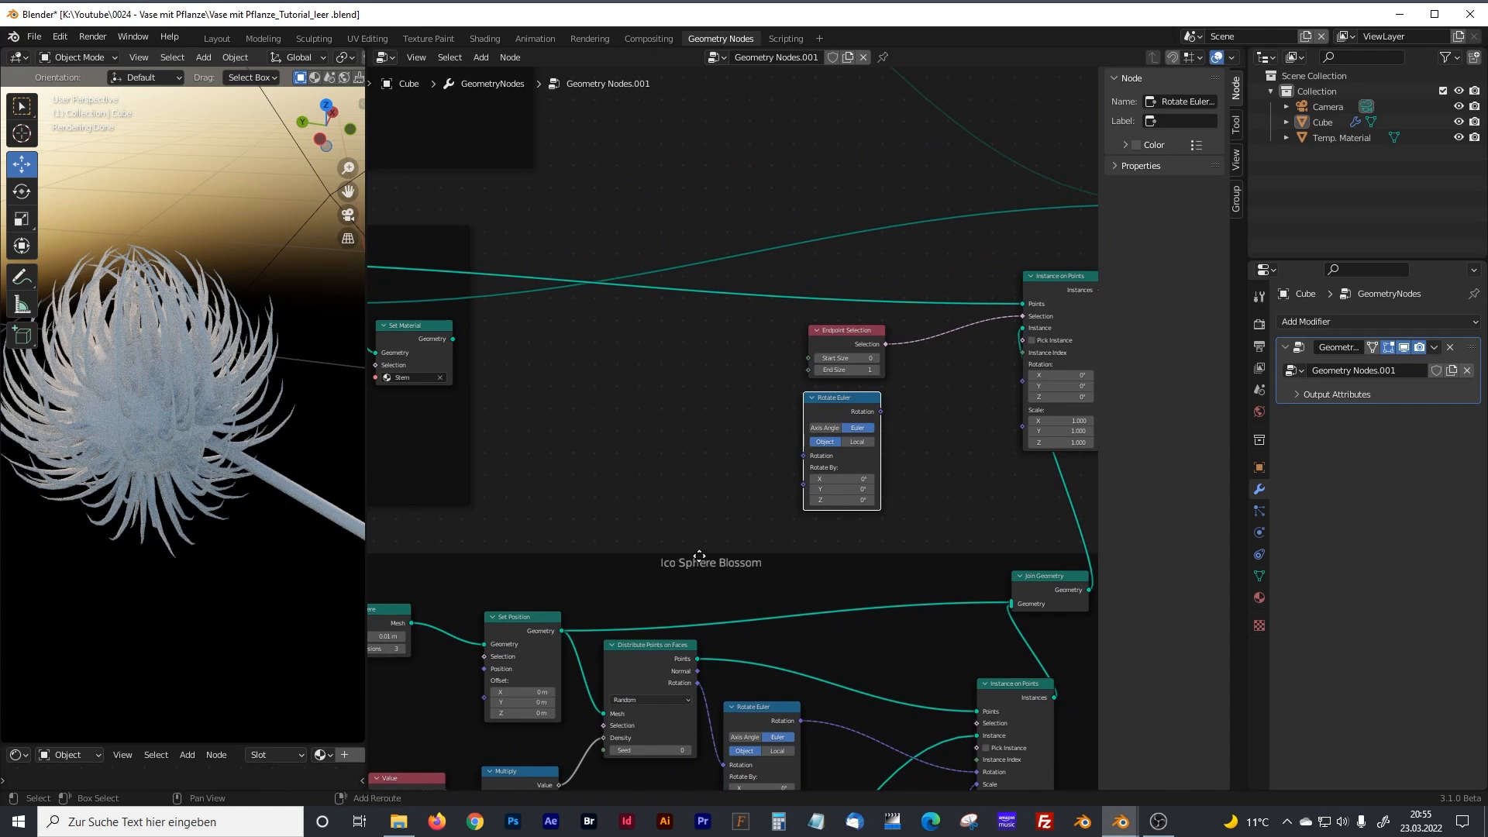
{"action": "middle_click_drag", "start_coordinate": [697, 556], "coordinate": [679, 348]}
{"action": "scroll", "coordinate": [682, 449], "scroll_direction": "up", "scroll_amount": 5}
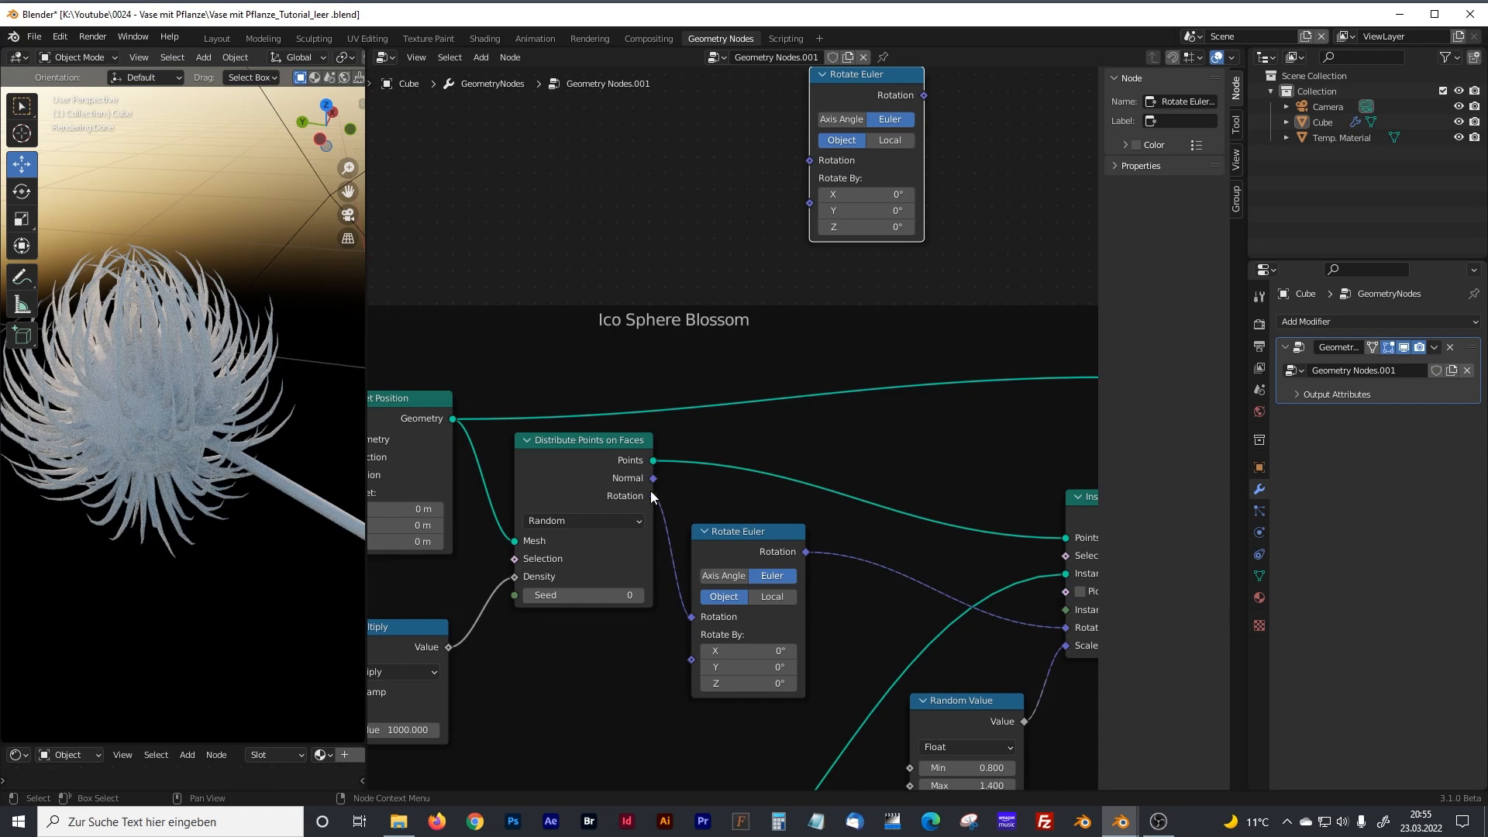
{"action": "middle_click_drag", "start_coordinate": [713, 205], "coordinate": [544, 443]}
{"action": "left_click_drag", "start_coordinate": [662, 363], "coordinate": [672, 361]}
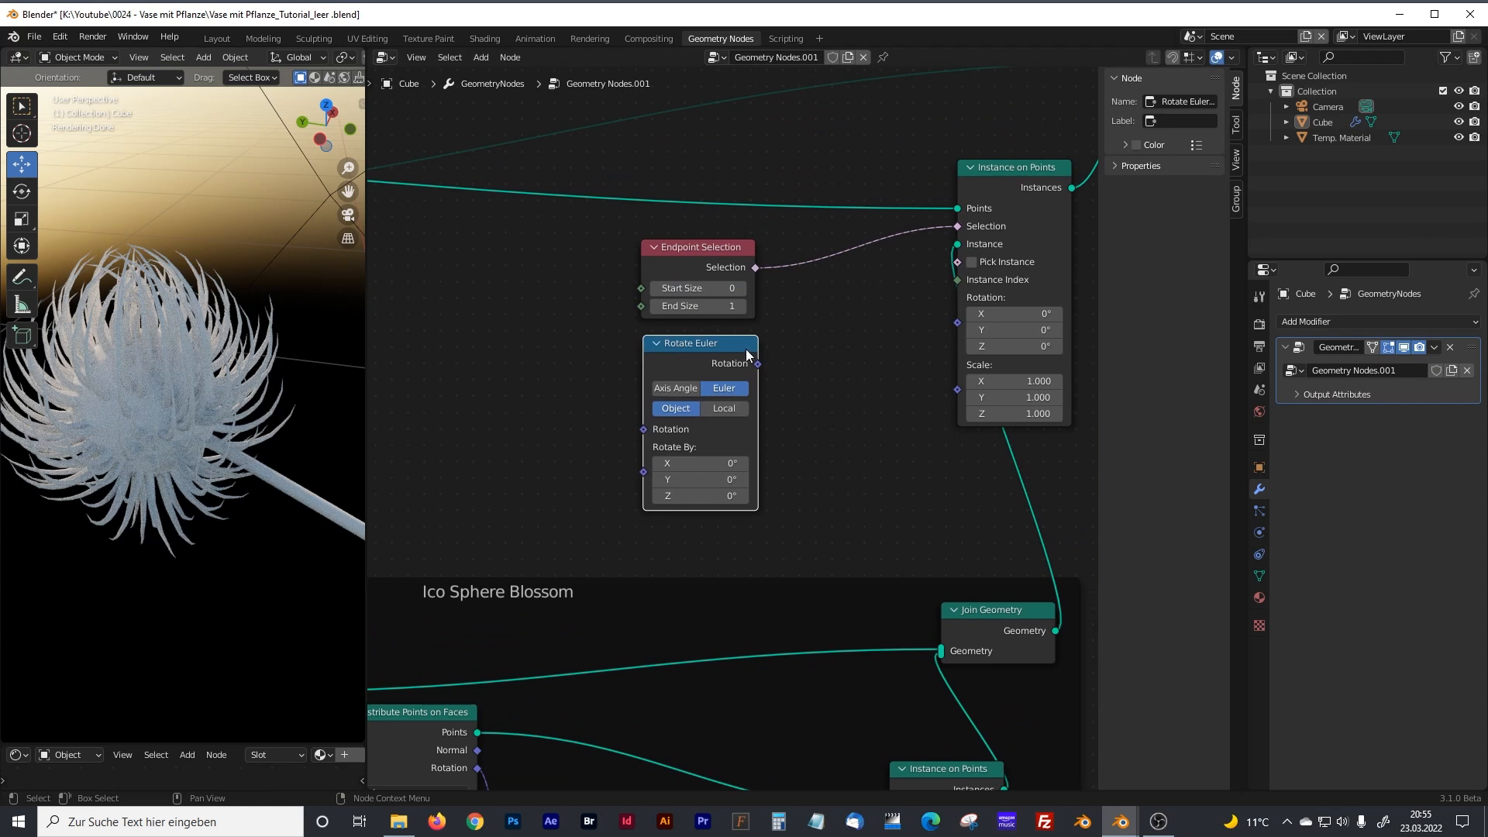
{"action": "left_click", "coordinate": [761, 362]}
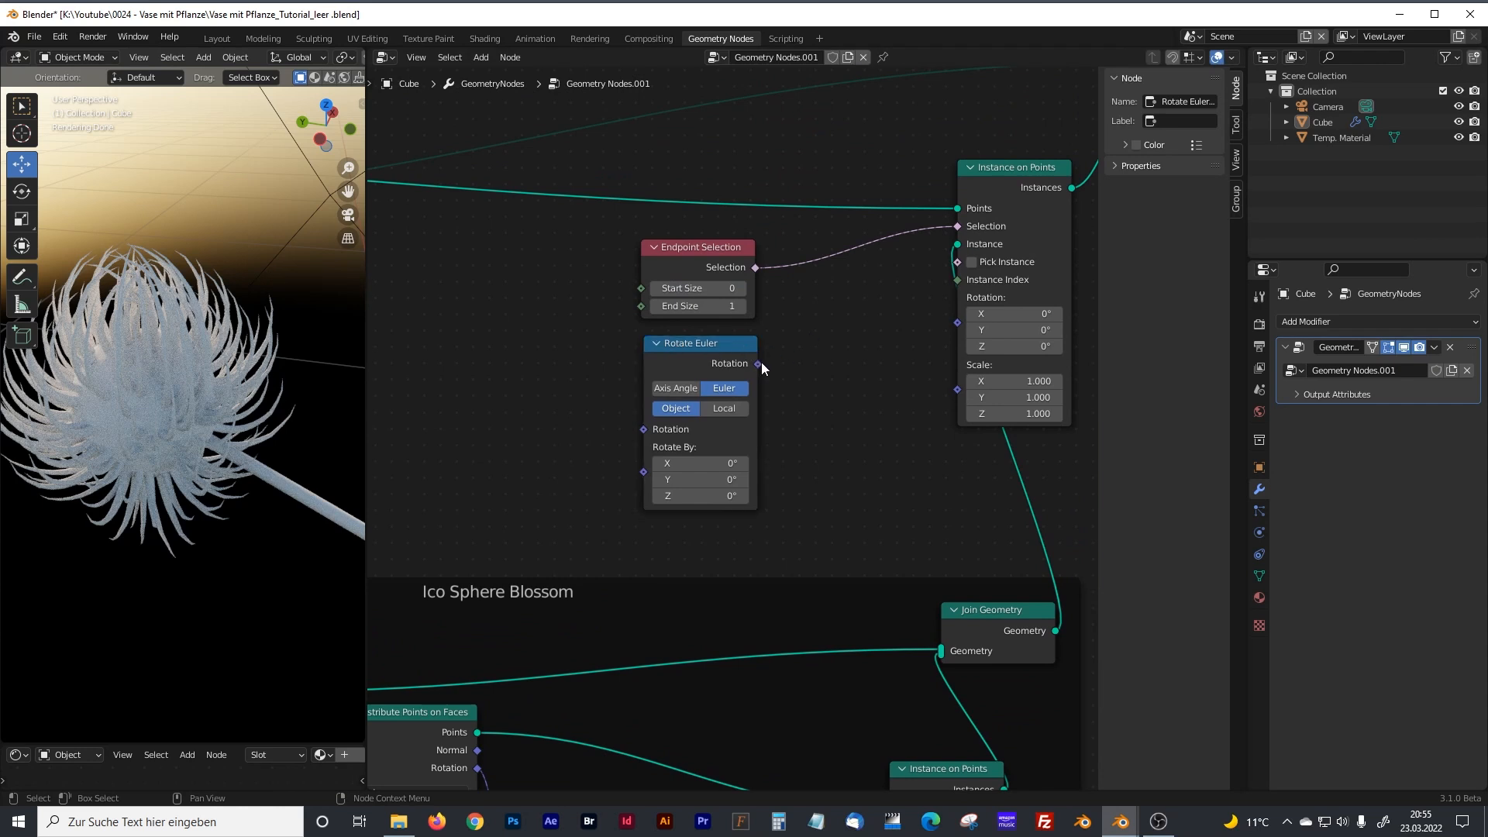
{"action": "left_click", "coordinate": [744, 365]}
{"action": "left_click_drag", "start_coordinate": [758, 363], "coordinate": [951, 322]}
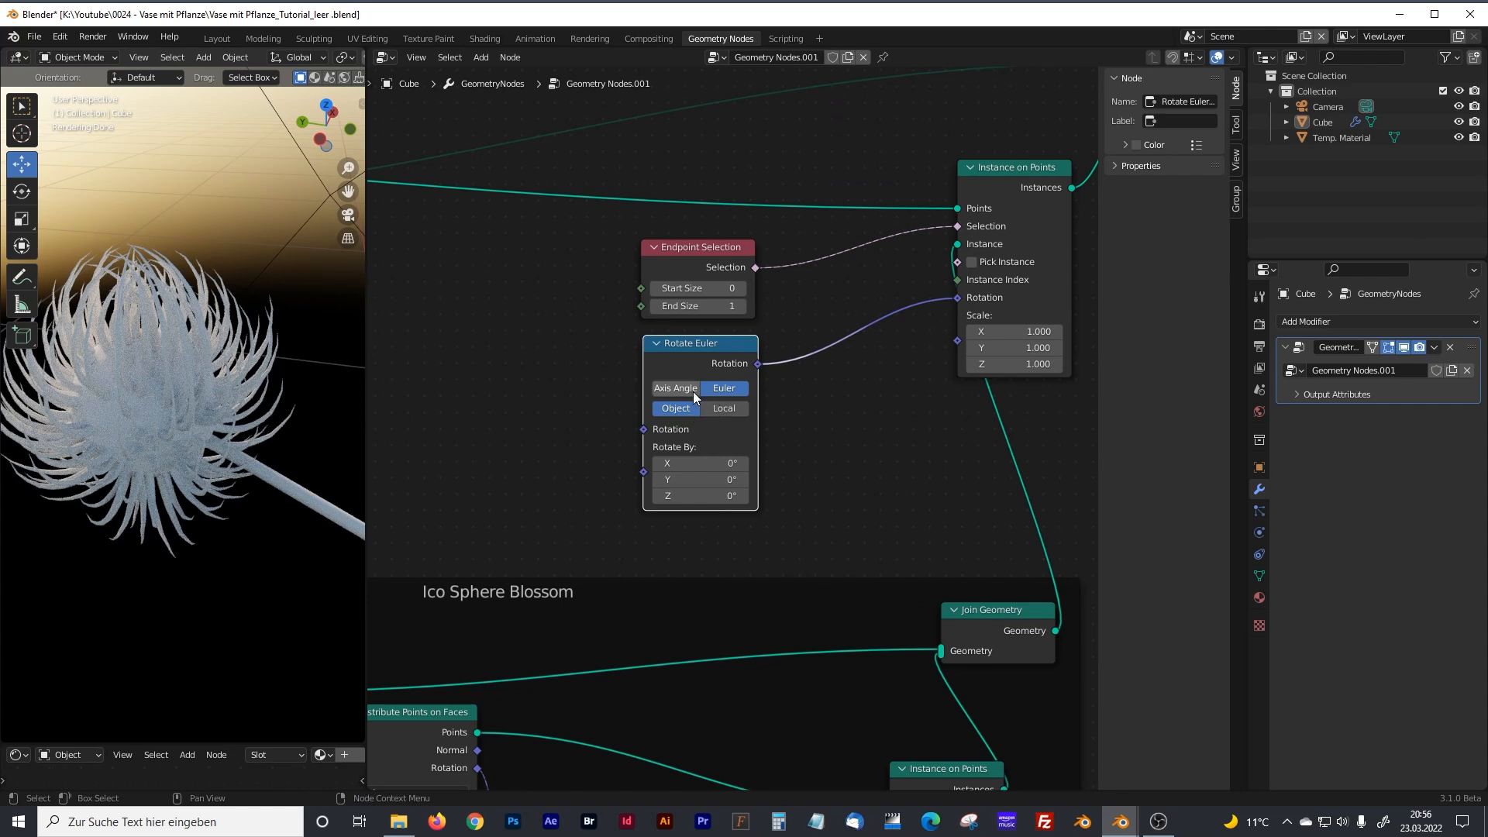
Switch the Rotate Euler node to Local space and set its Rotate By values to X -58°, Y -17° and Z -13°.
{"action": "left_click", "coordinate": [723, 407]}
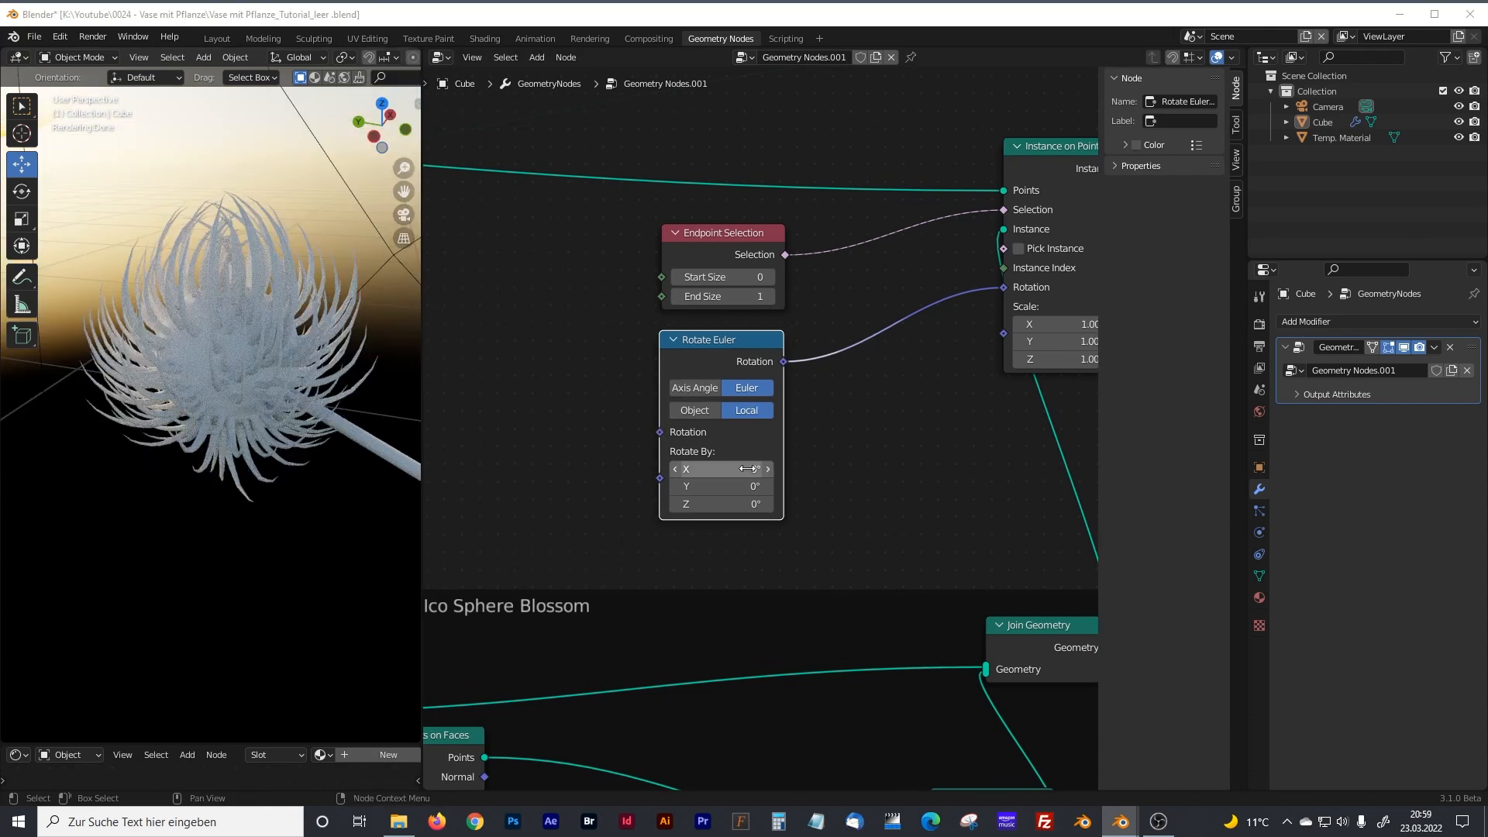
{"action": "left_click", "coordinate": [746, 469]}
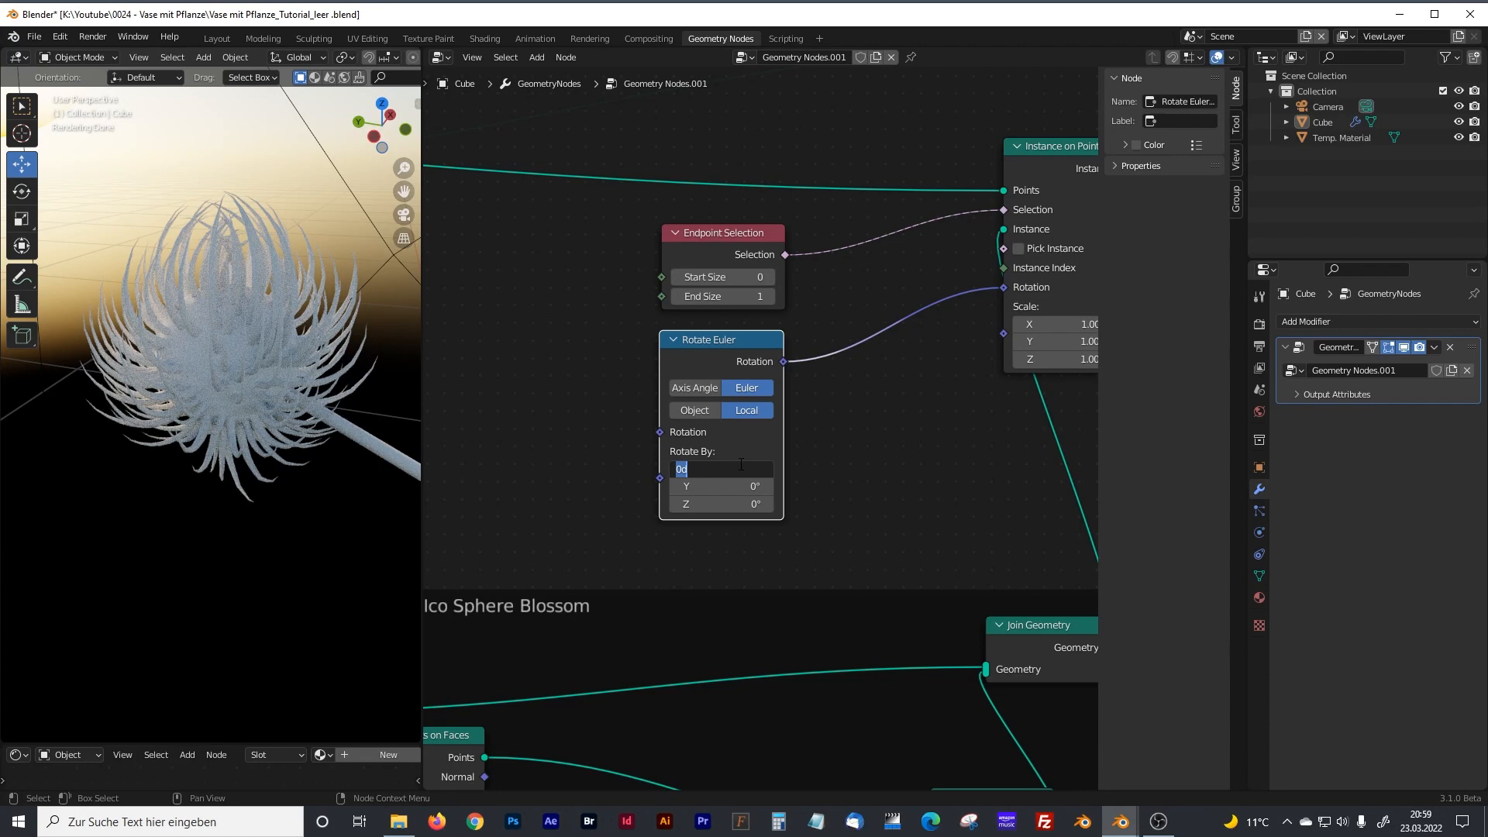
{"action": "type", "text": "-58"}
{"action": "key", "text": "Tab"}
{"action": "type", "text": "-17"}
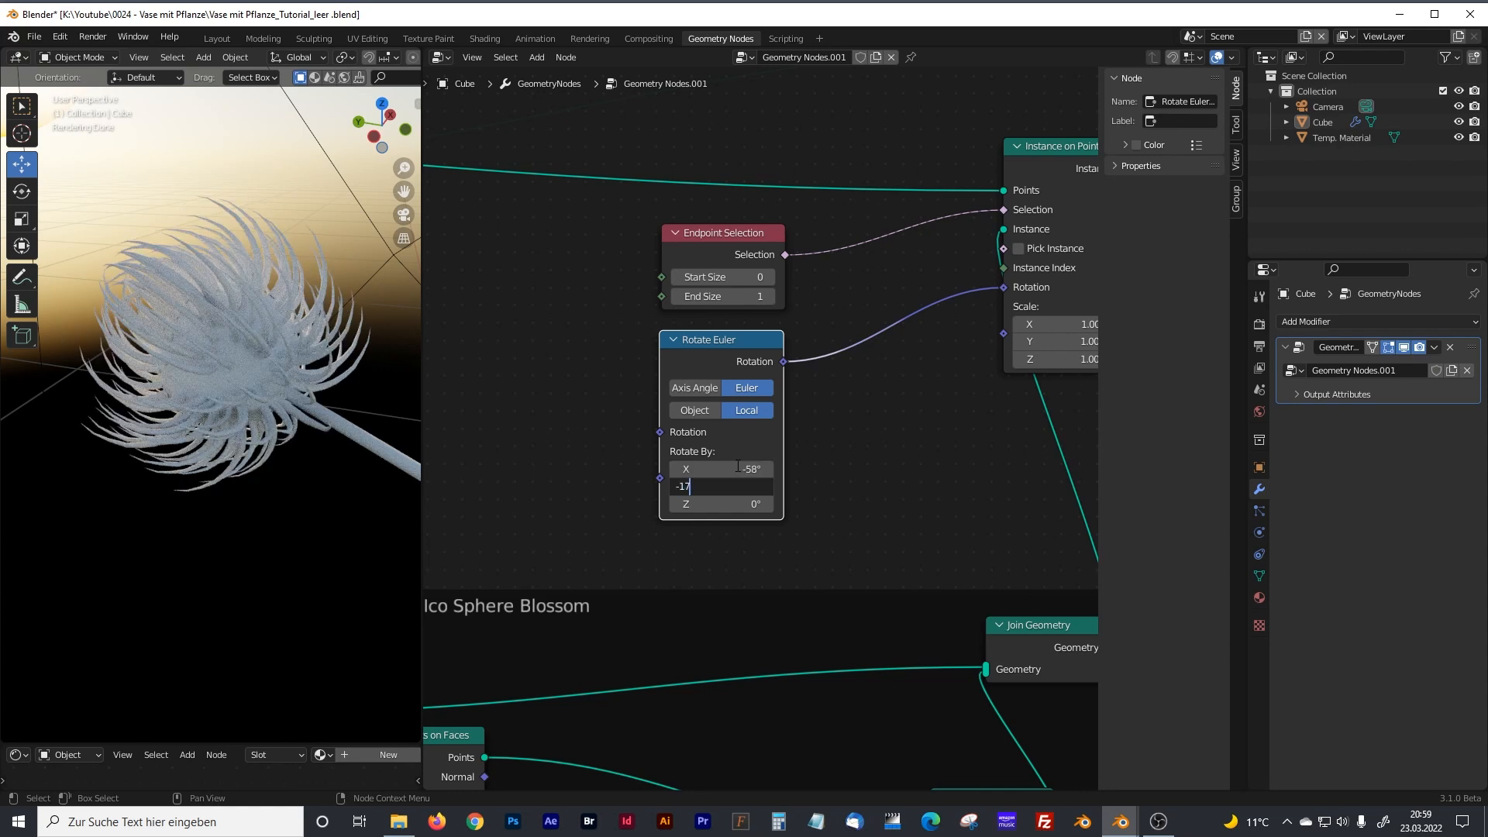
{"action": "key", "text": "Tab"}
{"action": "type", "text": "-13"}
{"action": "key", "text": "Return"}
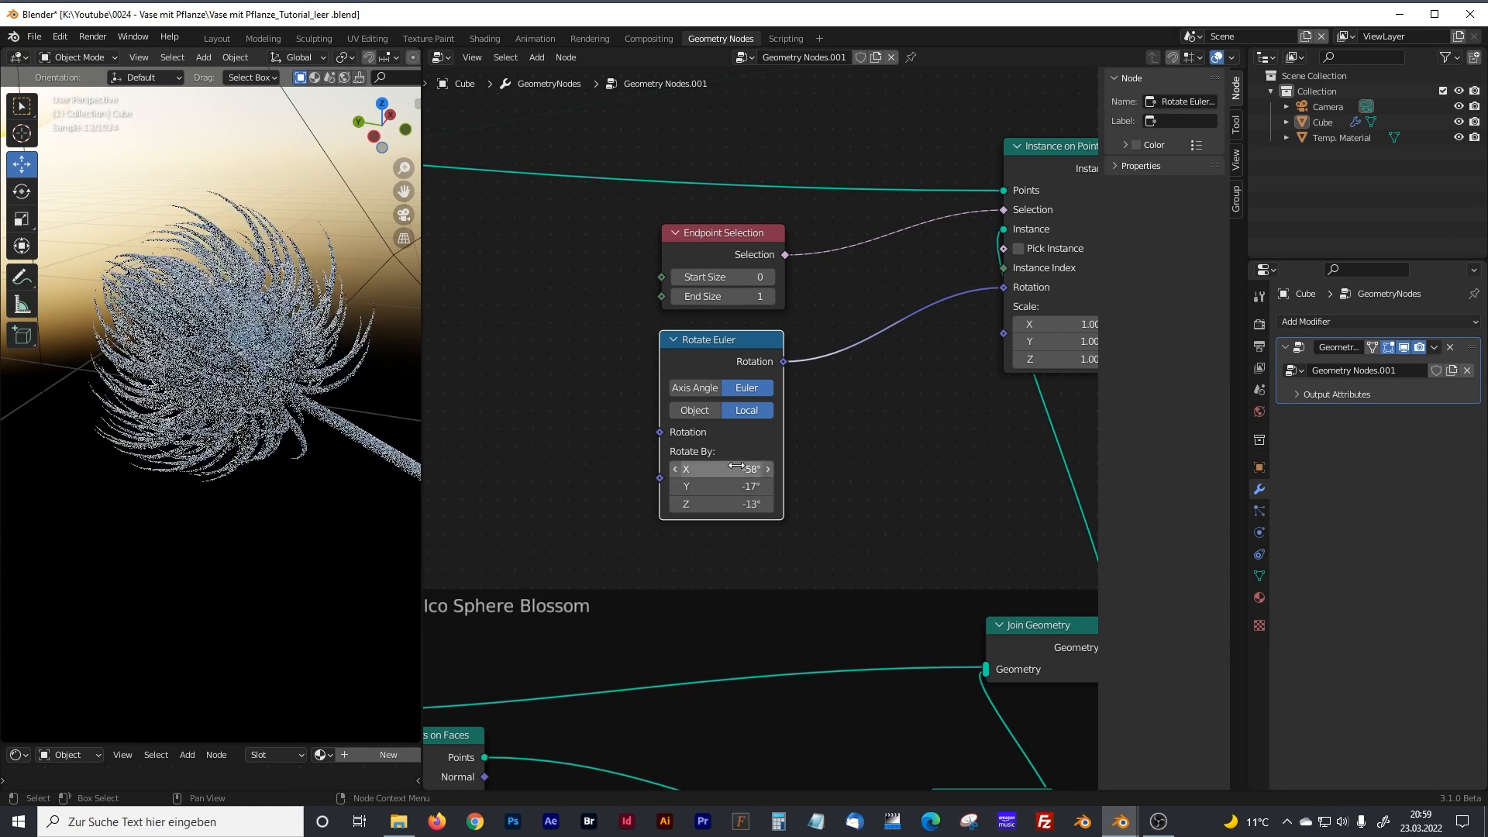
Widen the 3D viewport and switch it to solid shading.
{"action": "left_click_drag", "start_coordinate": [422, 383], "coordinate": [565, 203]}
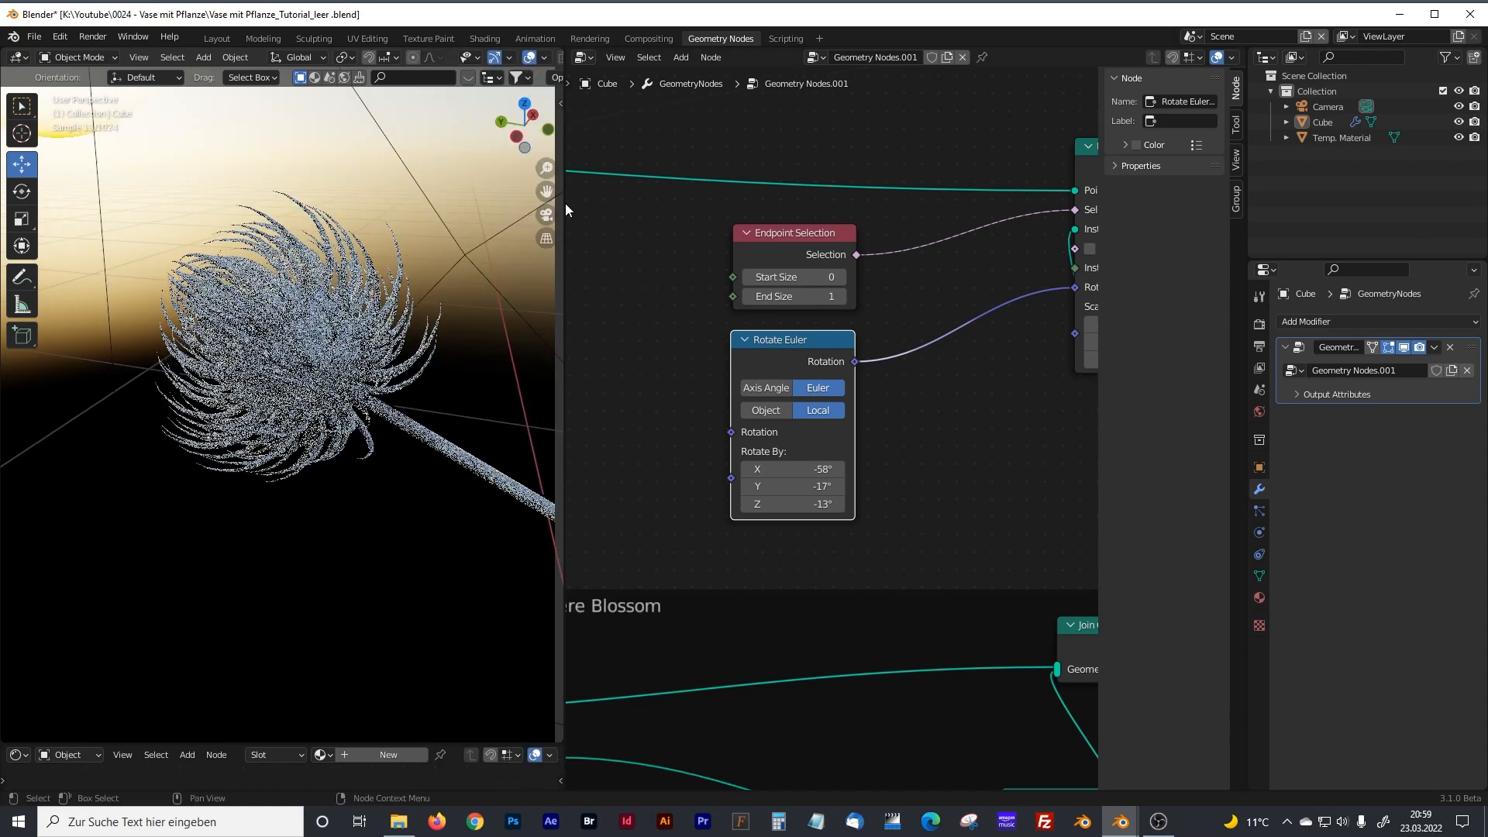
{"action": "left_click_drag", "start_coordinate": [565, 107], "coordinate": [648, 126]}
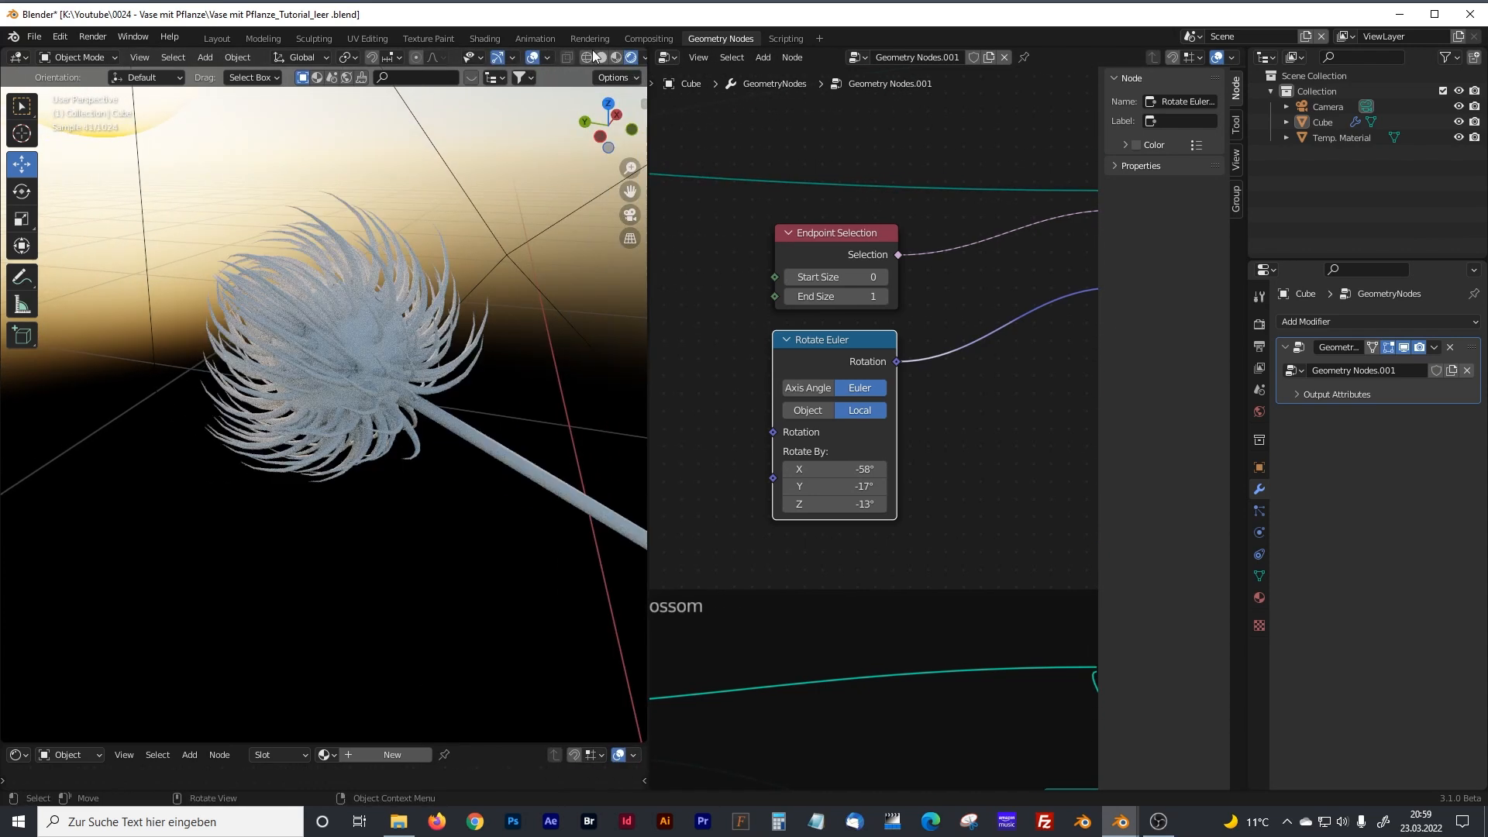
{"action": "left_click", "coordinate": [602, 58]}
Examine the blossom's orientation on the stem tip from several sides, including an overall view with the stem and vase.
{"action": "mouse_move", "coordinate": [397, 358]}
{"action": "middle_mouse_down"}
{"action": "mouse_move", "coordinate": [473, 346]}
{"action": "mouse_move", "coordinate": [503, 275]}
{"action": "mouse_move", "coordinate": [589, 243]}
{"action": "mouse_move", "coordinate": [610, 259]}
{"action": "mouse_move", "coordinate": [129, 325]}
{"action": "mouse_move", "coordinate": [116, 347]}
{"action": "mouse_move", "coordinate": [86, 338]}
{"action": "mouse_move", "coordinate": [642, 304]}
{"action": "mouse_move", "coordinate": [73, 316]}
{"action": "mouse_move", "coordinate": [197, 399]}
{"action": "middle_mouse_up"}
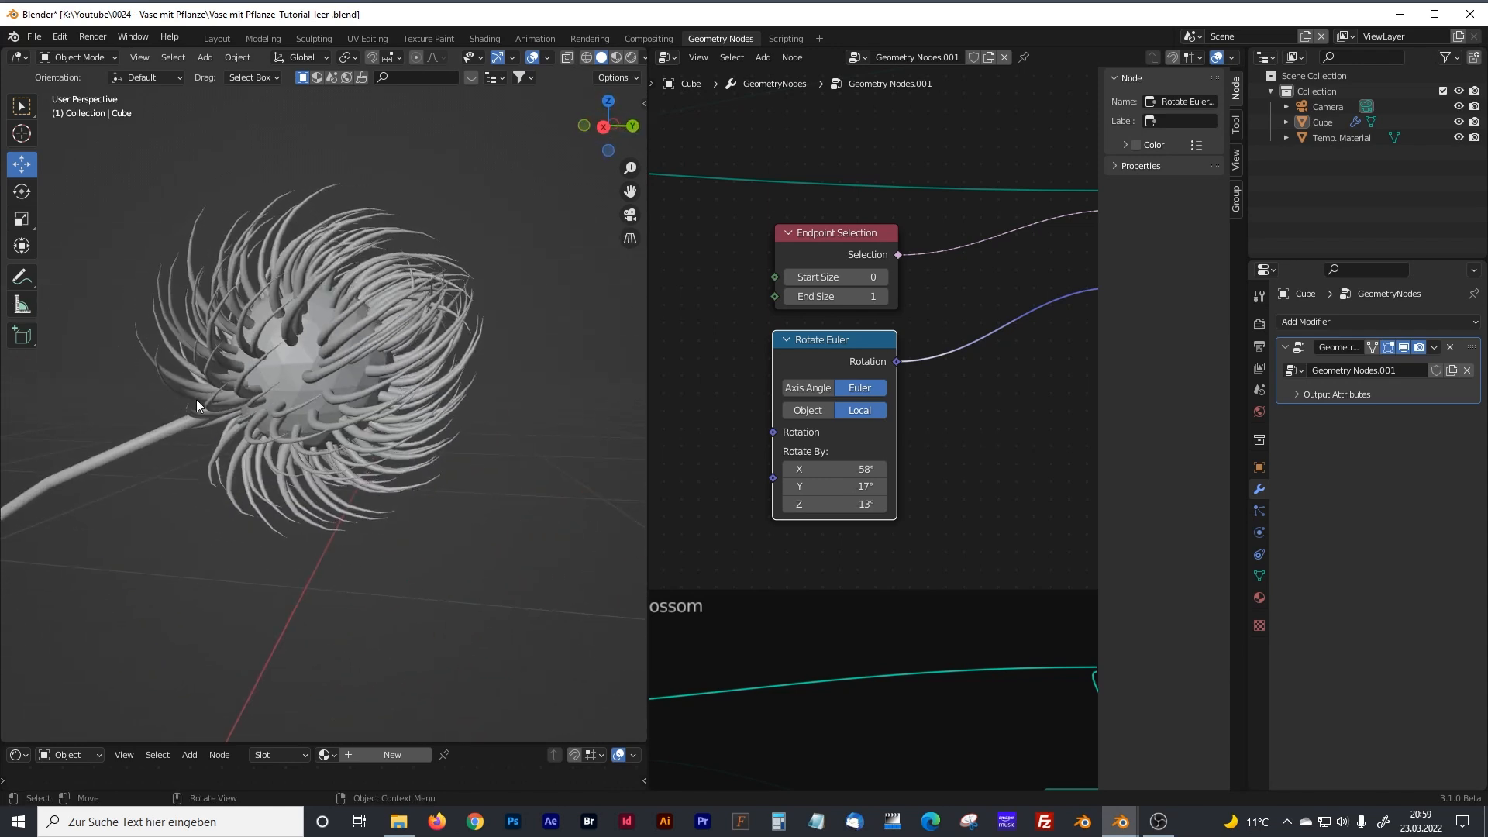
{"action": "middle_click_drag", "start_coordinate": [327, 383], "coordinate": [184, 349]}
{"action": "left_click_drag", "start_coordinate": [648, 354], "coordinate": [467, 348]}
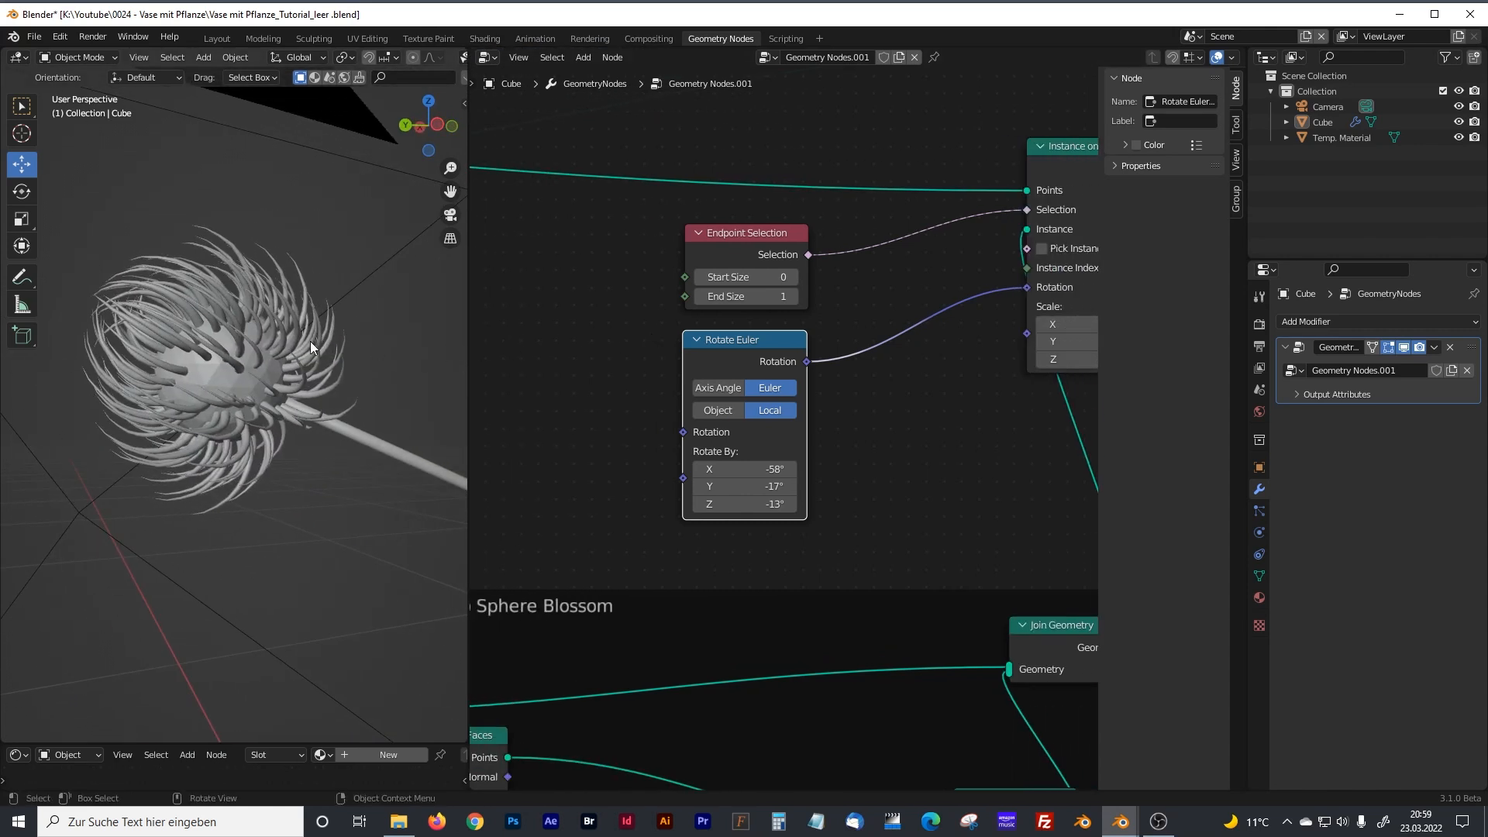
{"action": "middle_click_drag", "start_coordinate": [364, 407], "coordinate": [197, 337]}
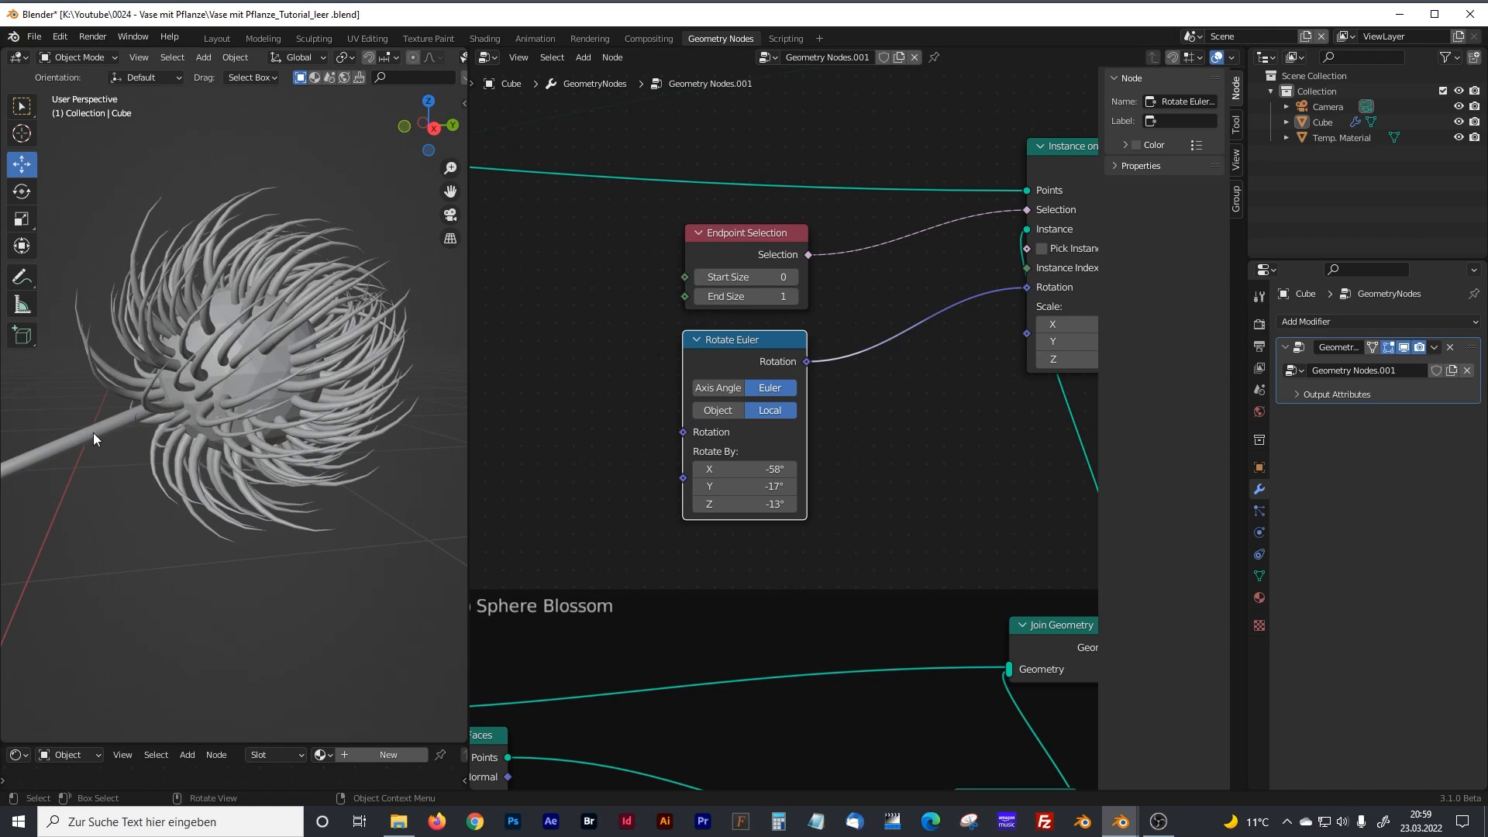
{"action": "middle_click_drag", "start_coordinate": [304, 363], "coordinate": [333, 322]}
{"action": "scroll", "coordinate": [304, 388], "scroll_direction": "down", "scroll_amount": 5}
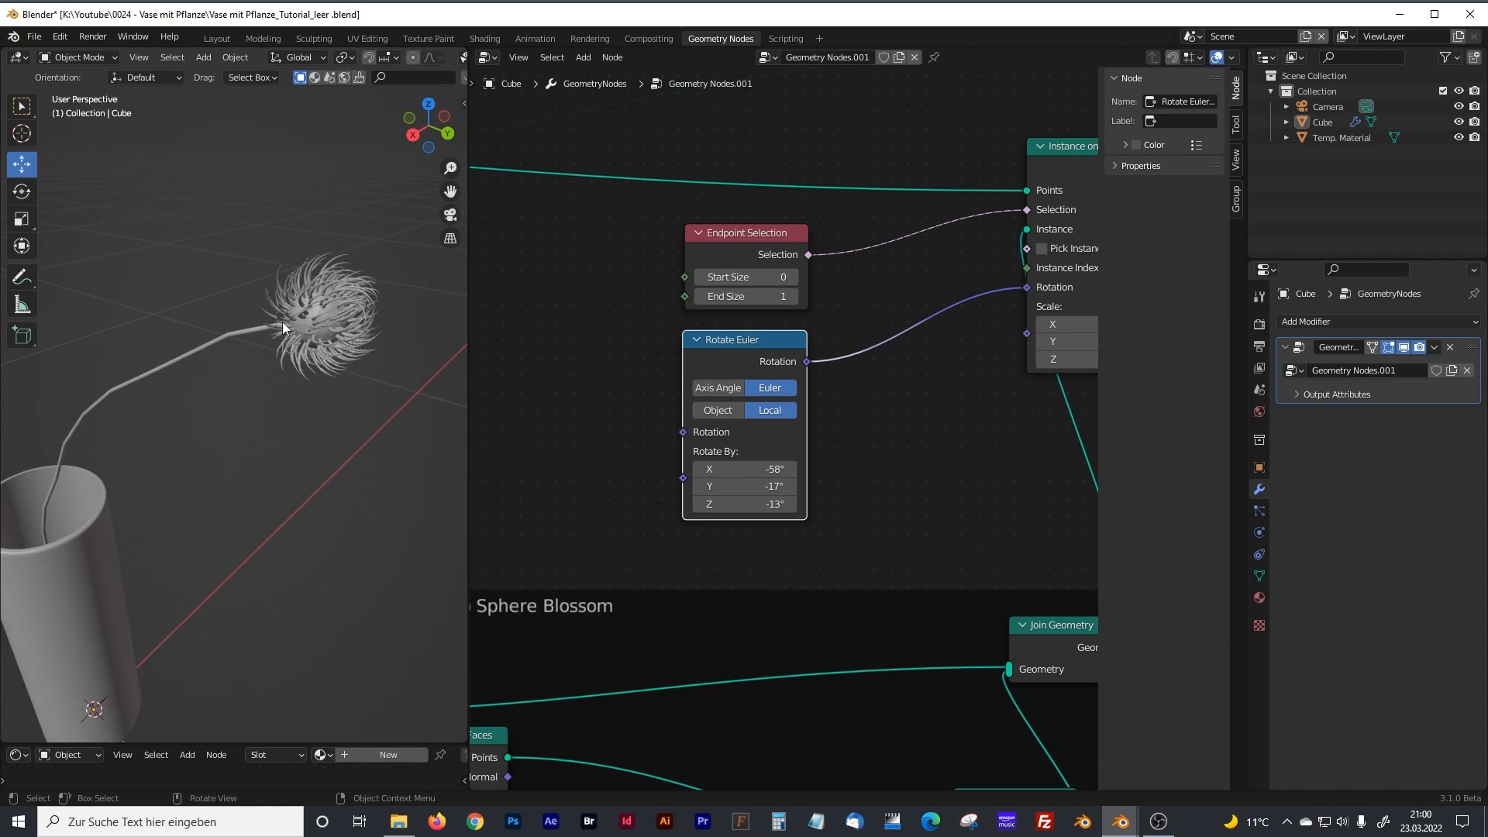
{"action": "middle_click_drag", "start_coordinate": [209, 421], "coordinate": [259, 410], "text": "shift"}
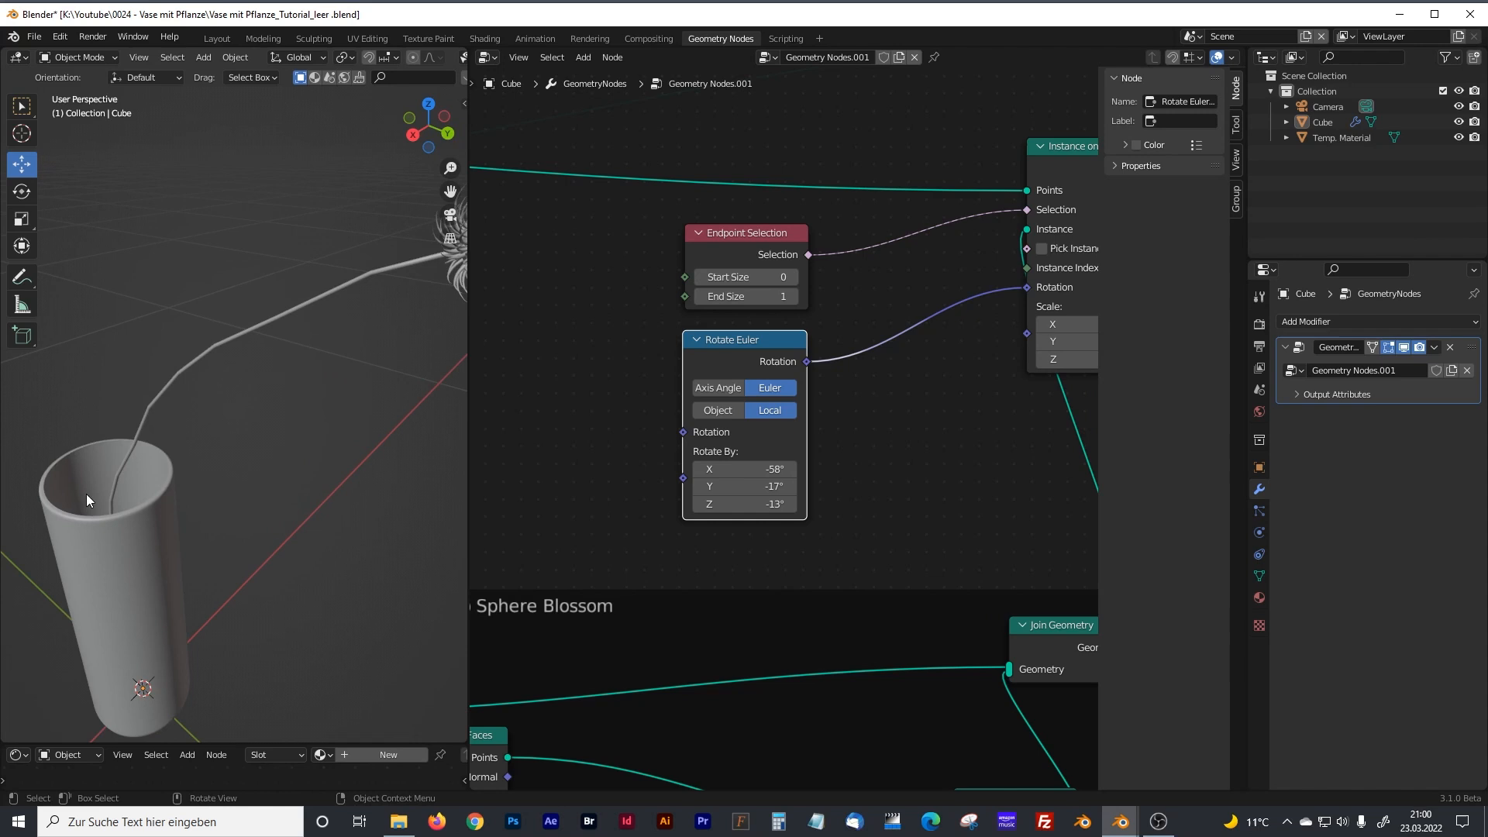
{"action": "scroll", "coordinate": [86, 495], "scroll_direction": "down", "scroll_amount": 2}
{"action": "middle_click_drag", "start_coordinate": [222, 445], "coordinate": [338, 359]}
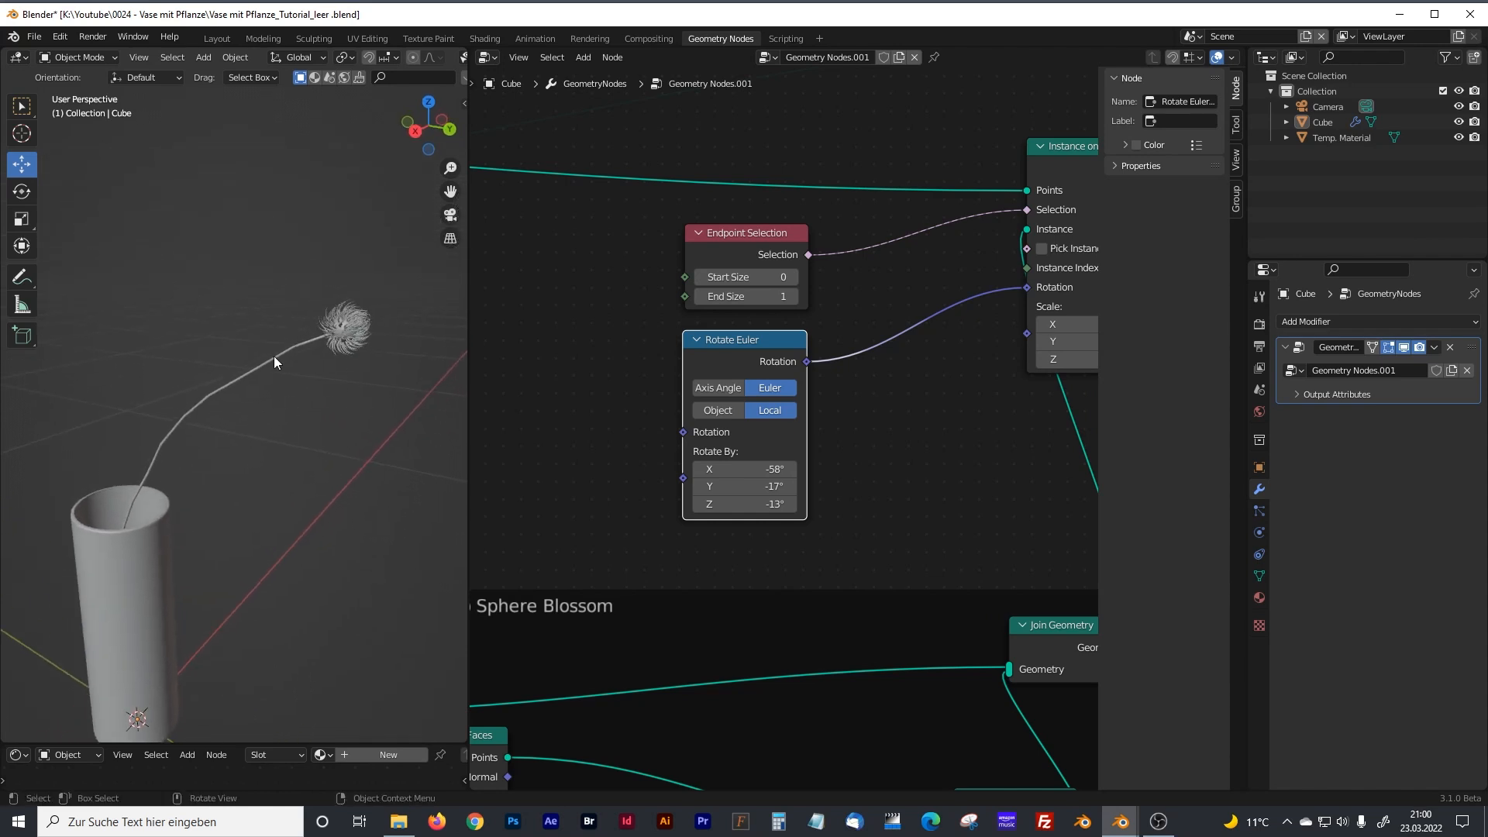
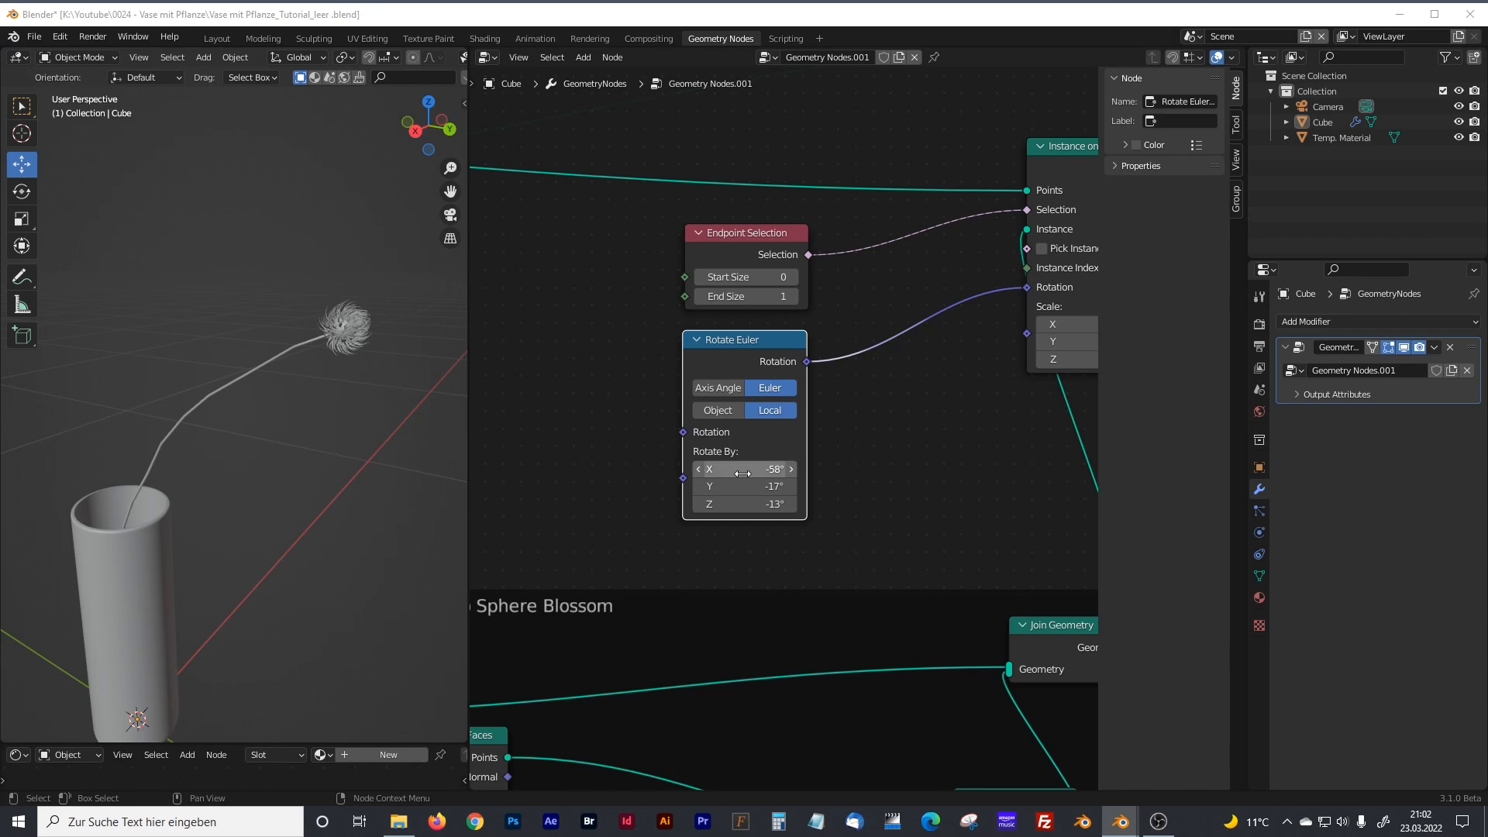
{"action": "scroll", "coordinate": [742, 473], "scroll_direction": "down", "scroll_amount": 3}
{"action": "scroll", "coordinate": [743, 474], "scroll_direction": "down", "scroll_amount": 2}
{"action": "middle_click_drag", "start_coordinate": [818, 426], "coordinate": [990, 124], "text": "shift"}
{"action": "mouse_move", "coordinate": [764, 524]}
{"action": "middle_mouse_down", "text": "shift"}
{"action": "mouse_move", "coordinate": [798, 449]}
{"action": "mouse_move", "coordinate": [756, 540]}
{"action": "middle_mouse_up", "text": "shift"}
{"action": "middle_click_drag", "start_coordinate": [848, 316], "coordinate": [751, 508]}
{"action": "scroll", "coordinate": [752, 459], "scroll_direction": "up", "scroll_amount": 7}
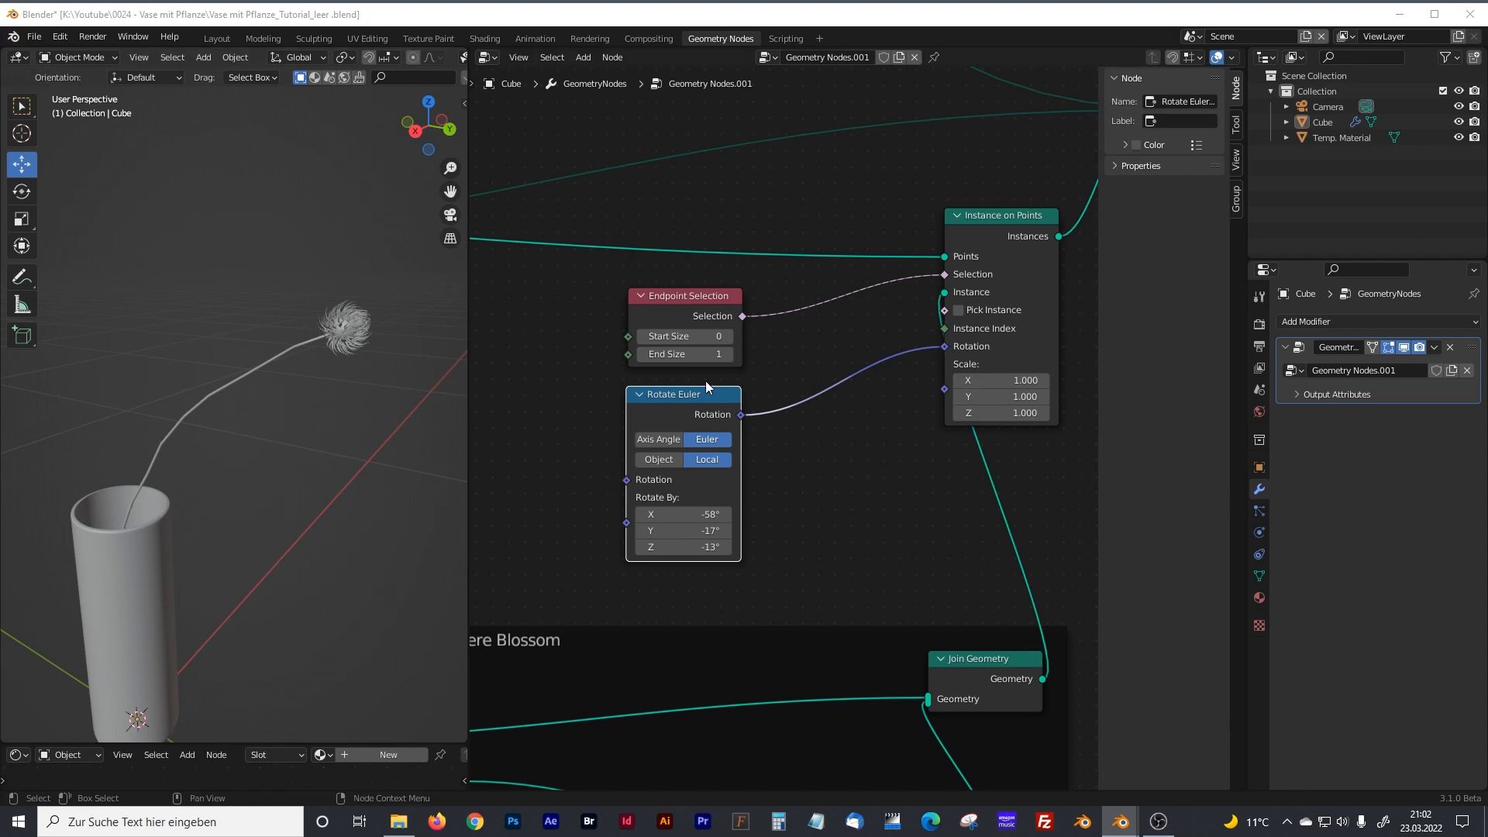
Move the Group Output node far from the Join Geometry node and narrow the 3D viewport to make room for new nodes.
{"action": "scroll", "coordinate": [705, 380], "scroll_direction": "down", "scroll_amount": 6}
{"action": "left_click_drag", "start_coordinate": [830, 367], "coordinate": [1017, 352]}
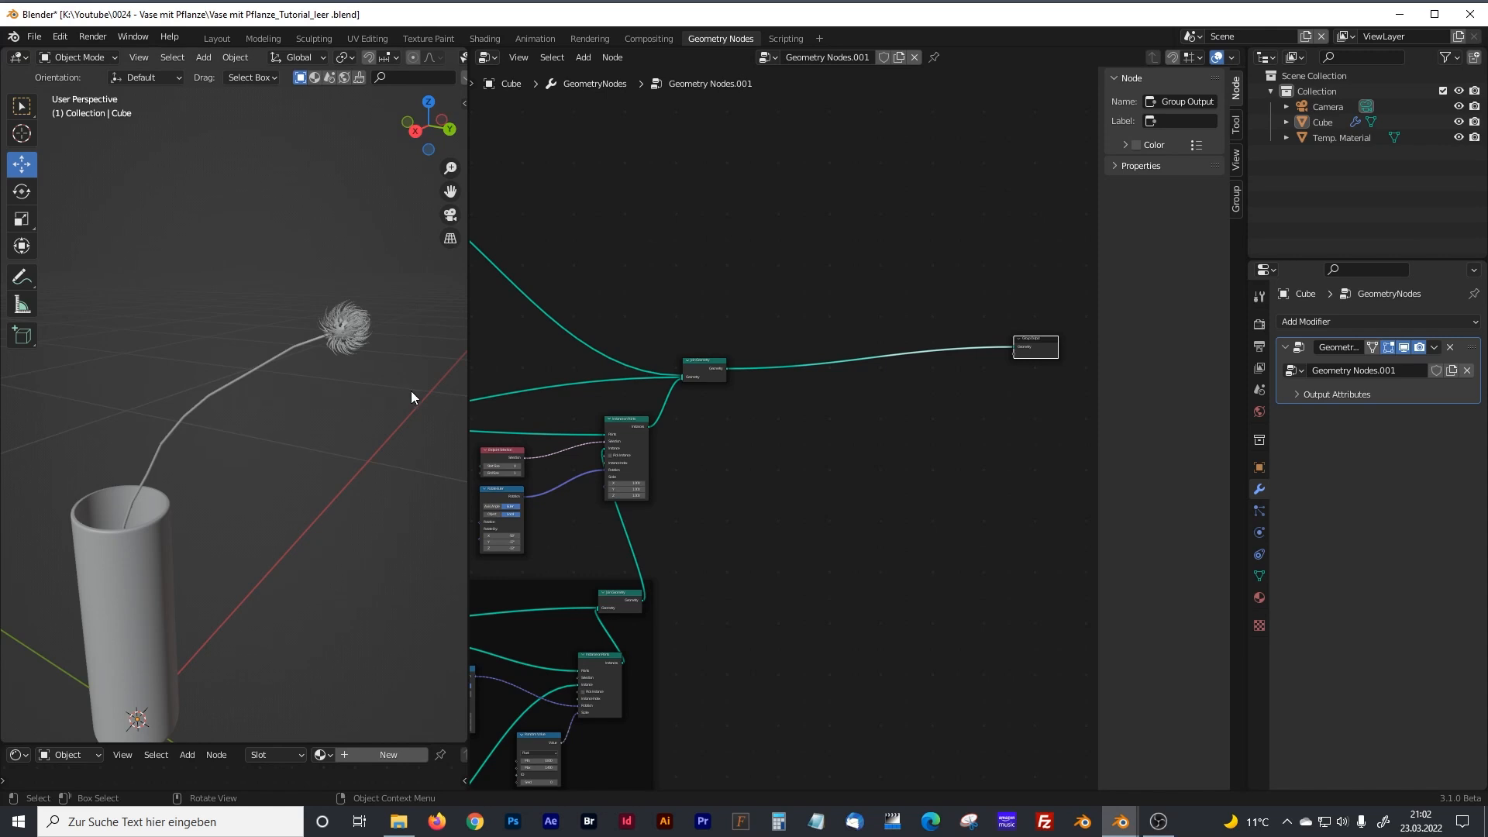
{"action": "middle_click_drag", "start_coordinate": [823, 433], "coordinate": [685, 425]}
{"action": "left_click_drag", "start_coordinate": [886, 340], "coordinate": [1000, 338]}
{"action": "left_click_drag", "start_coordinate": [467, 316], "coordinate": [384, 333]}
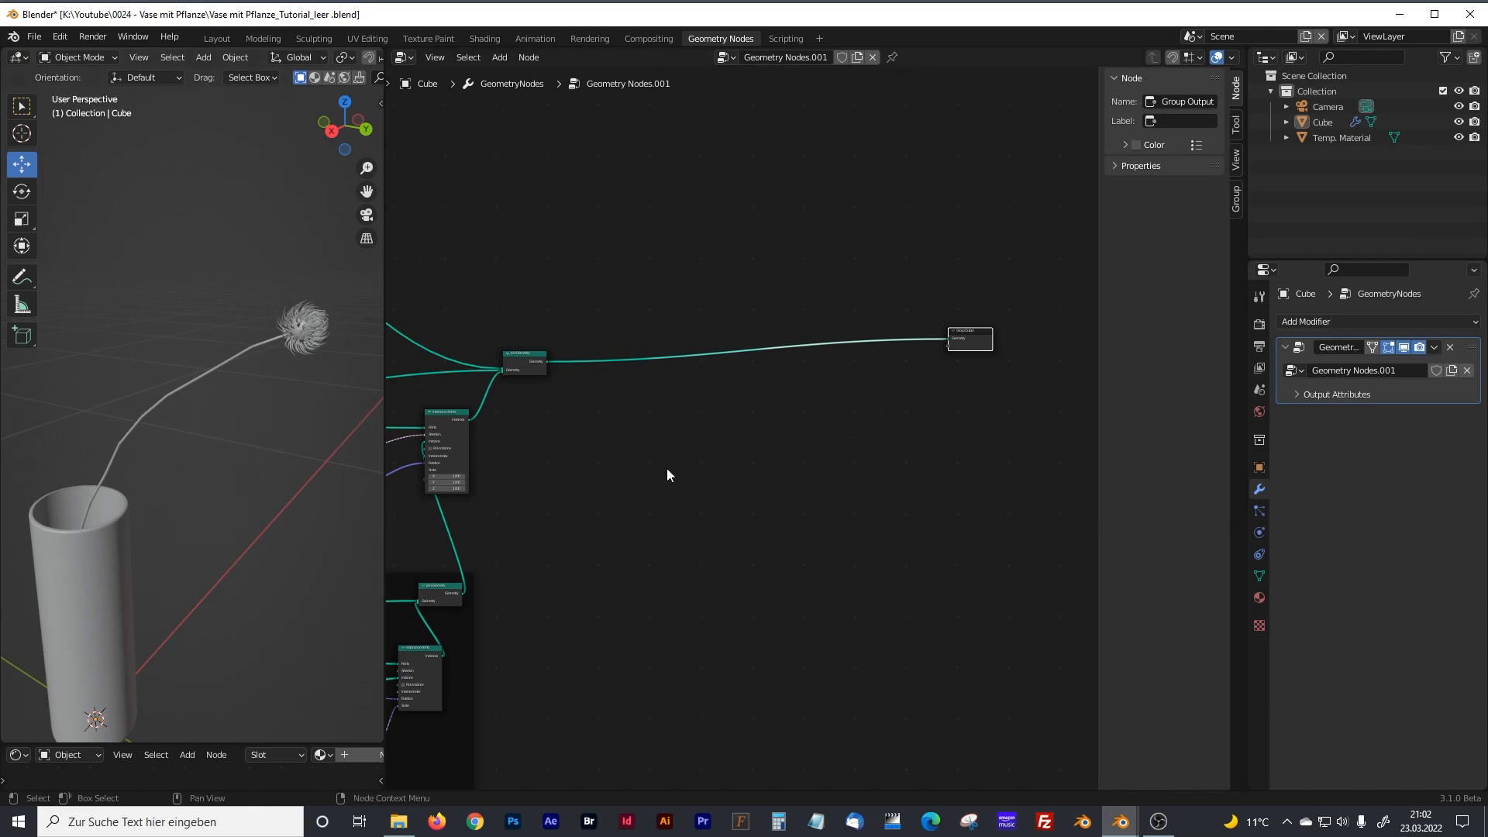
{"action": "scroll", "coordinate": [739, 434], "scroll_direction": "up", "scroll_amount": 2}
{"action": "left_click_drag", "start_coordinate": [982, 313], "coordinate": [1012, 314]}
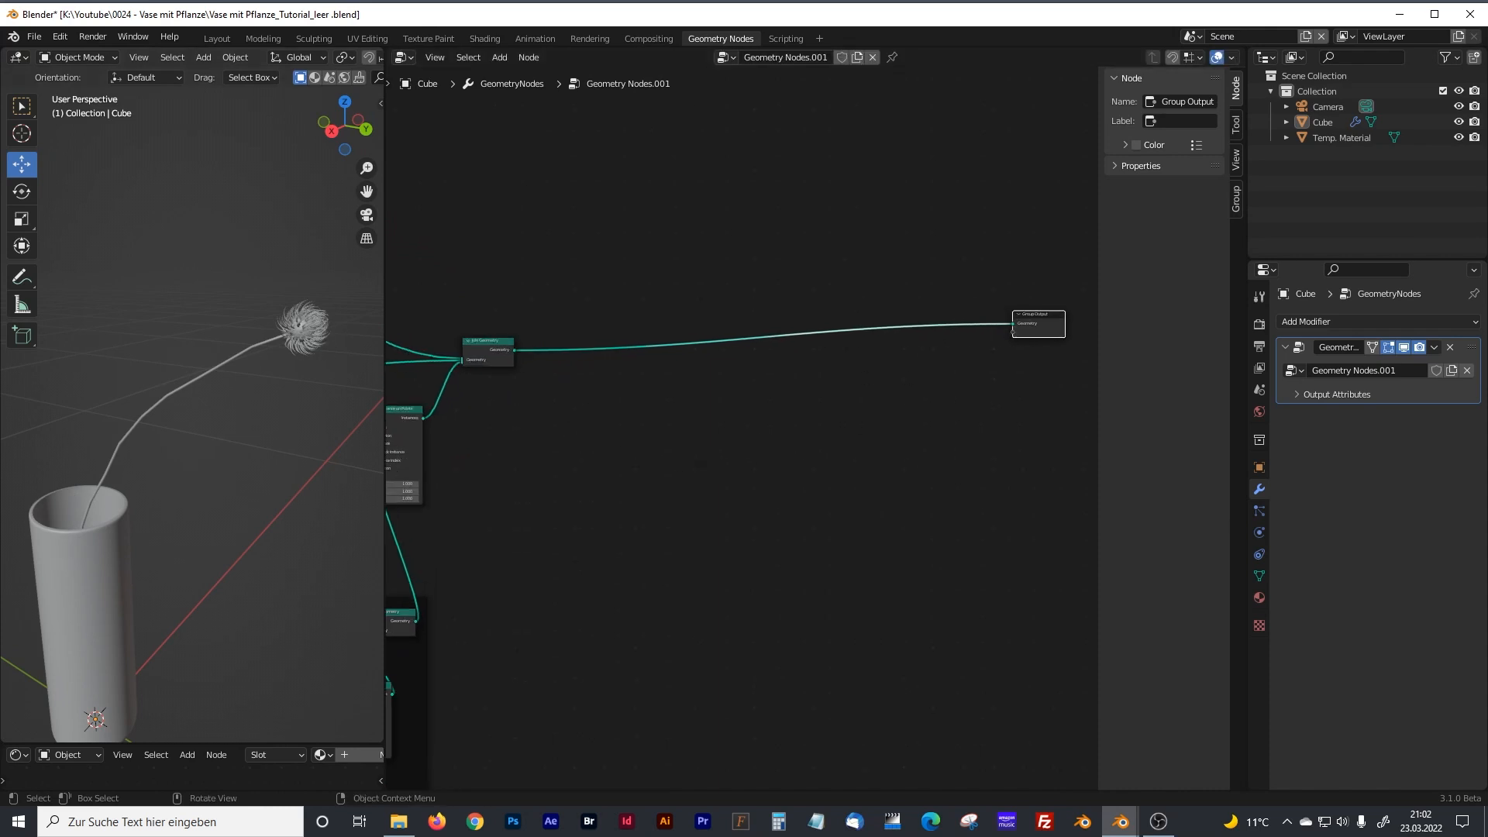
{"action": "left_click", "coordinate": [726, 537]}
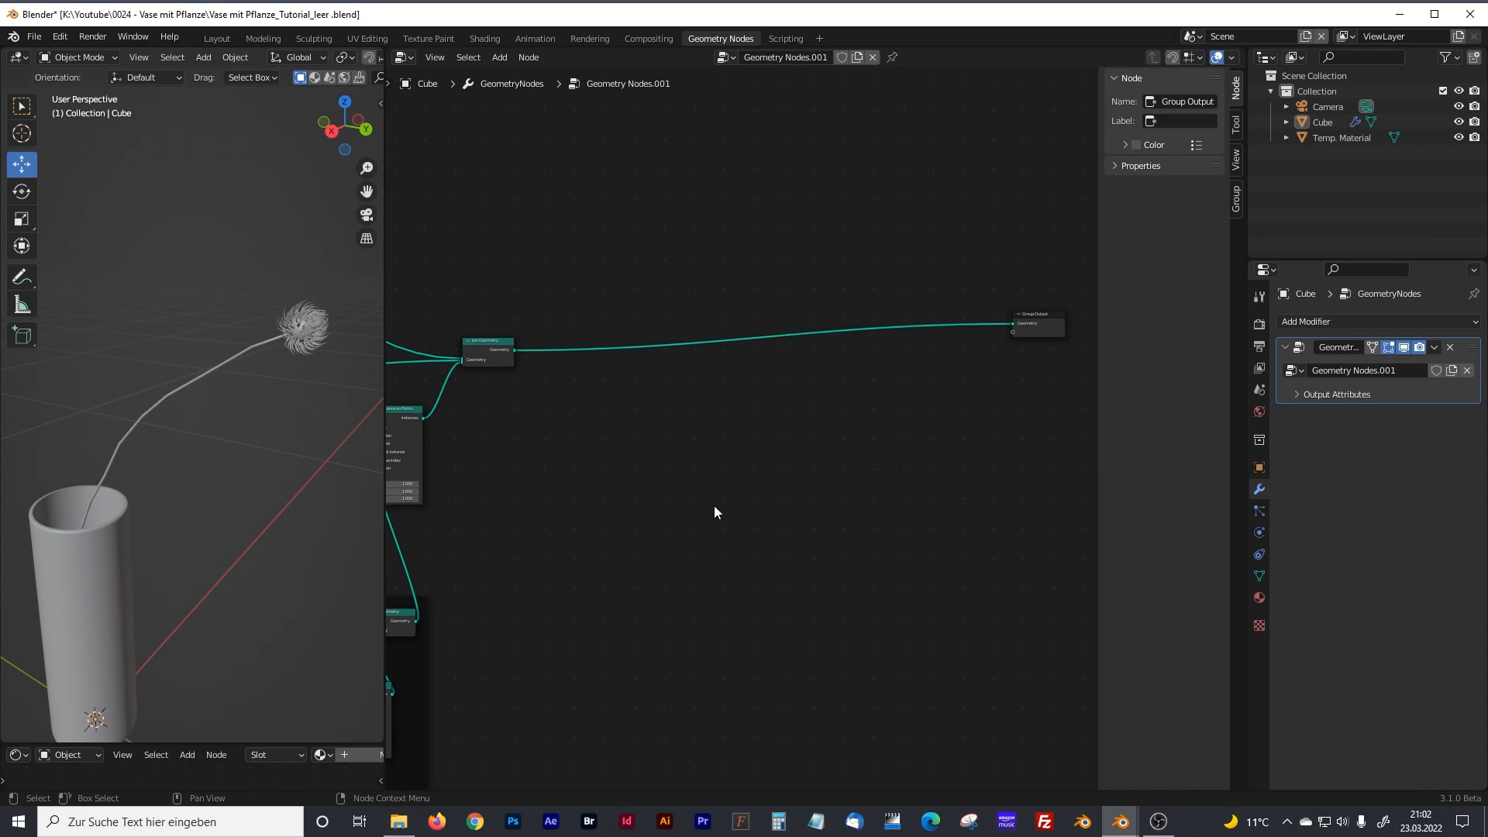
Add a Grid node below the link between the Join Geometry and Group Output nodes.
{"action": "key", "text": "shift+a"}
{"action": "left_click", "coordinate": [639, 483]}
{"action": "type", "text": "gridd"}
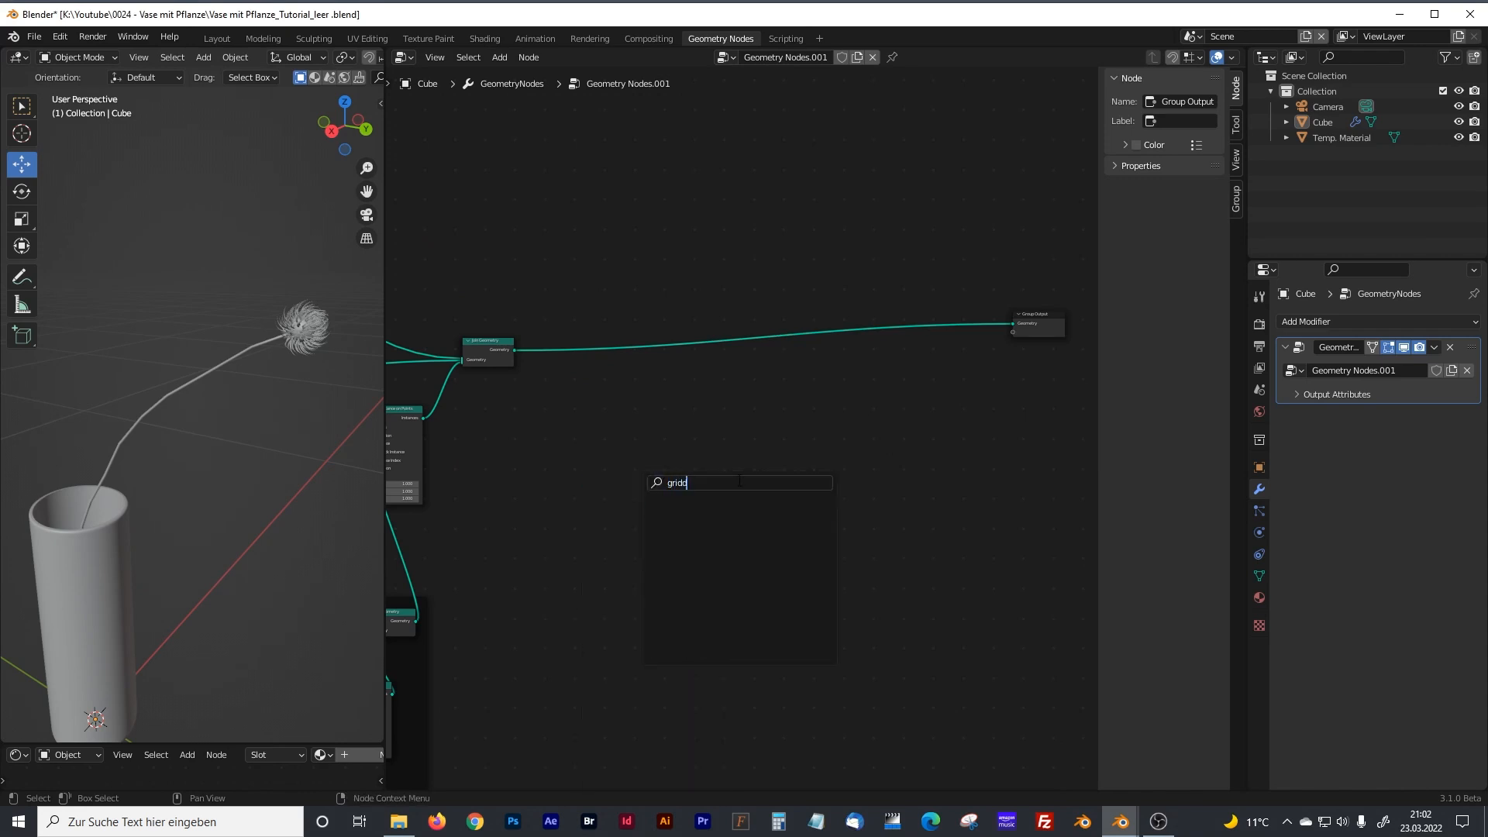
{"action": "left_click_drag", "start_coordinate": [740, 480], "coordinate": [626, 485]}
{"action": "type", "text": "grid"}
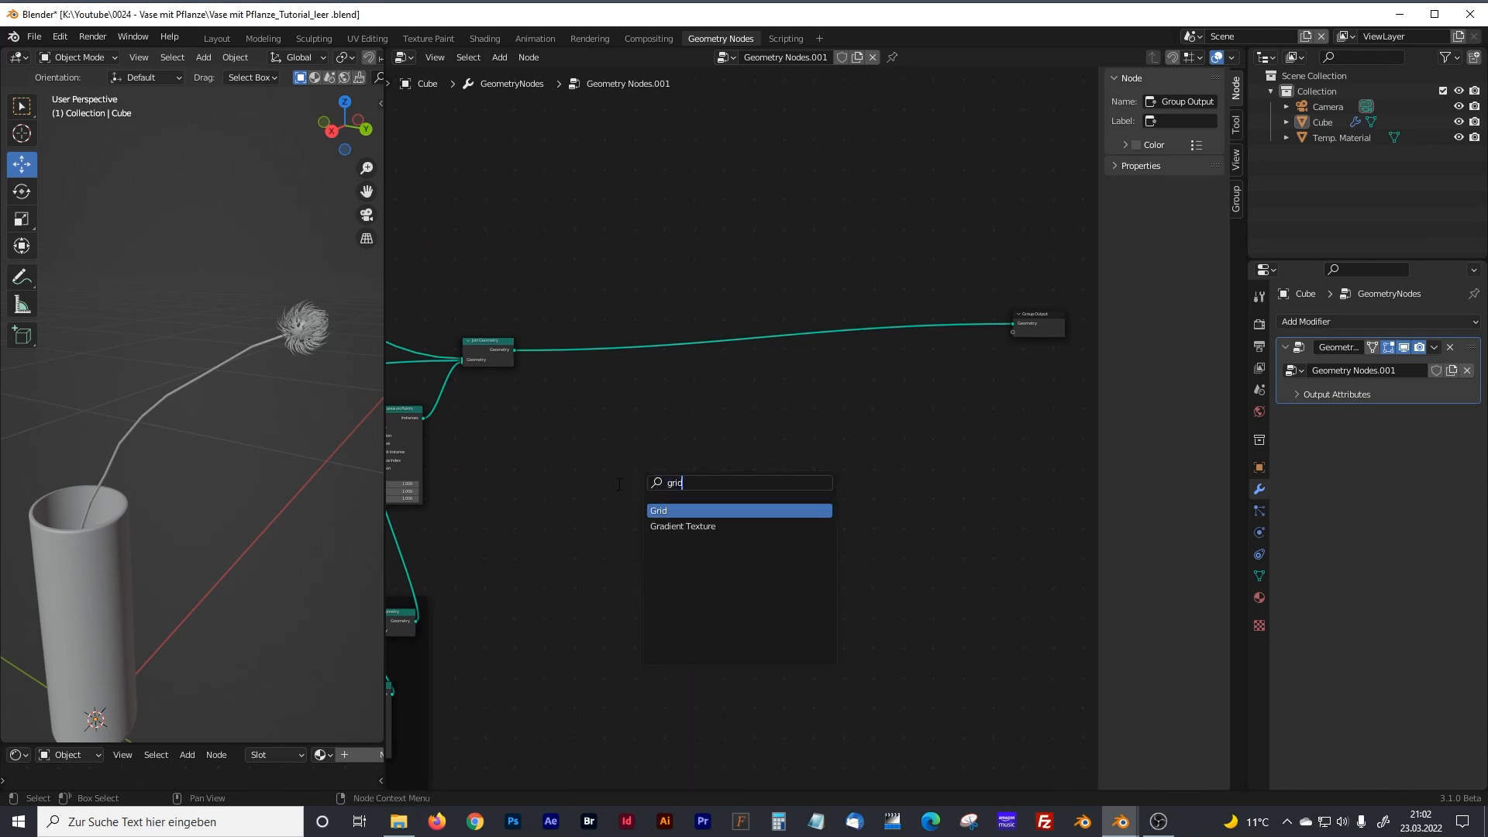
{"action": "left_click", "coordinate": [665, 511]}
{"action": "scroll", "coordinate": [657, 487], "scroll_direction": "up", "scroll_amount": 3}
{"action": "left_click", "coordinate": [779, 393]}
Set the Grid node's Size X and Size Y to 0.01 m.
{"action": "left_click", "coordinate": [724, 426]}
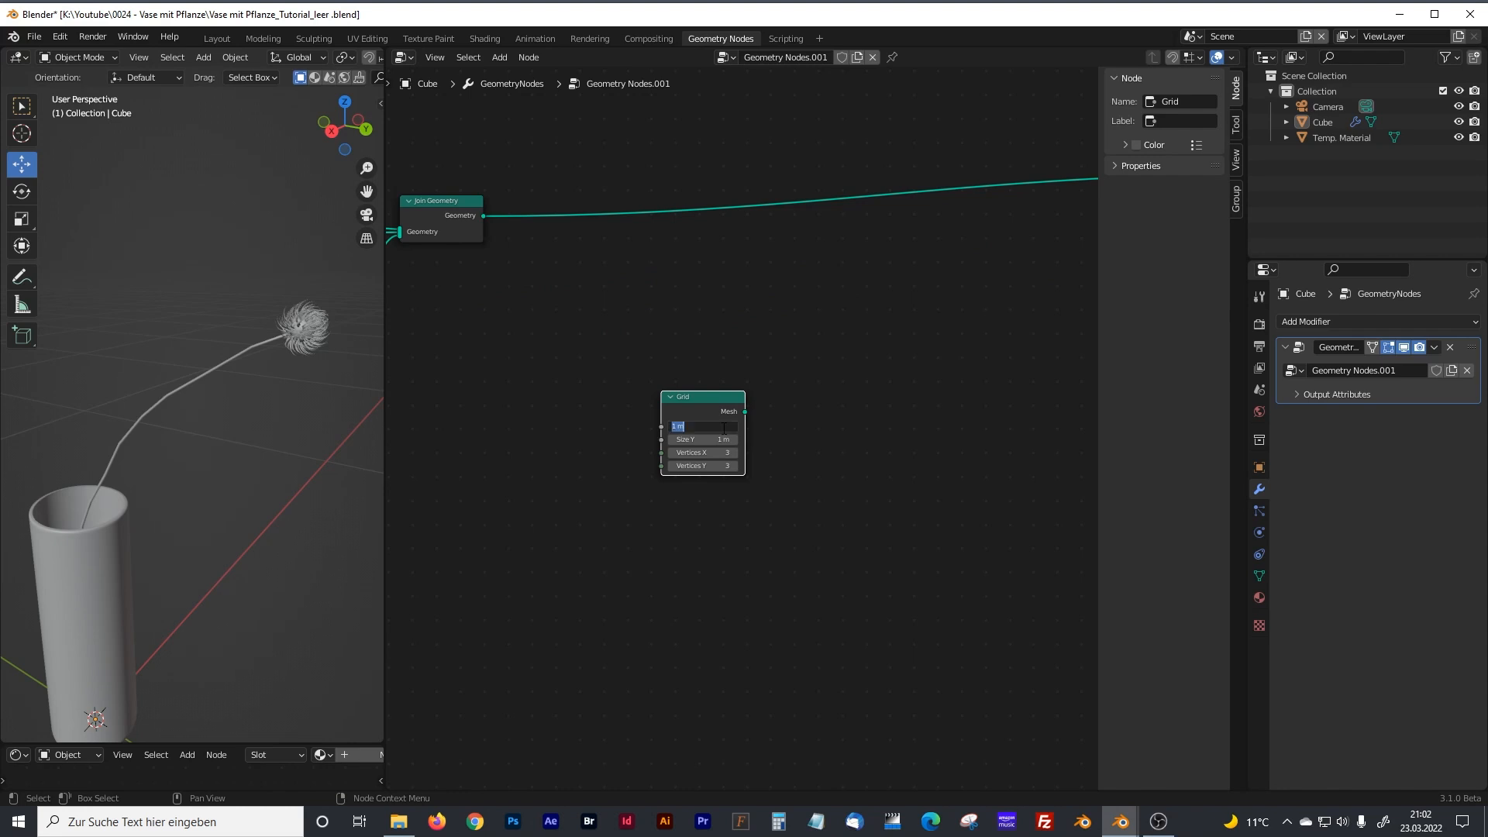
{"action": "type", "text": "0.01"}
{"action": "key", "text": "Tab"}
{"action": "type", "text": "0.01"}
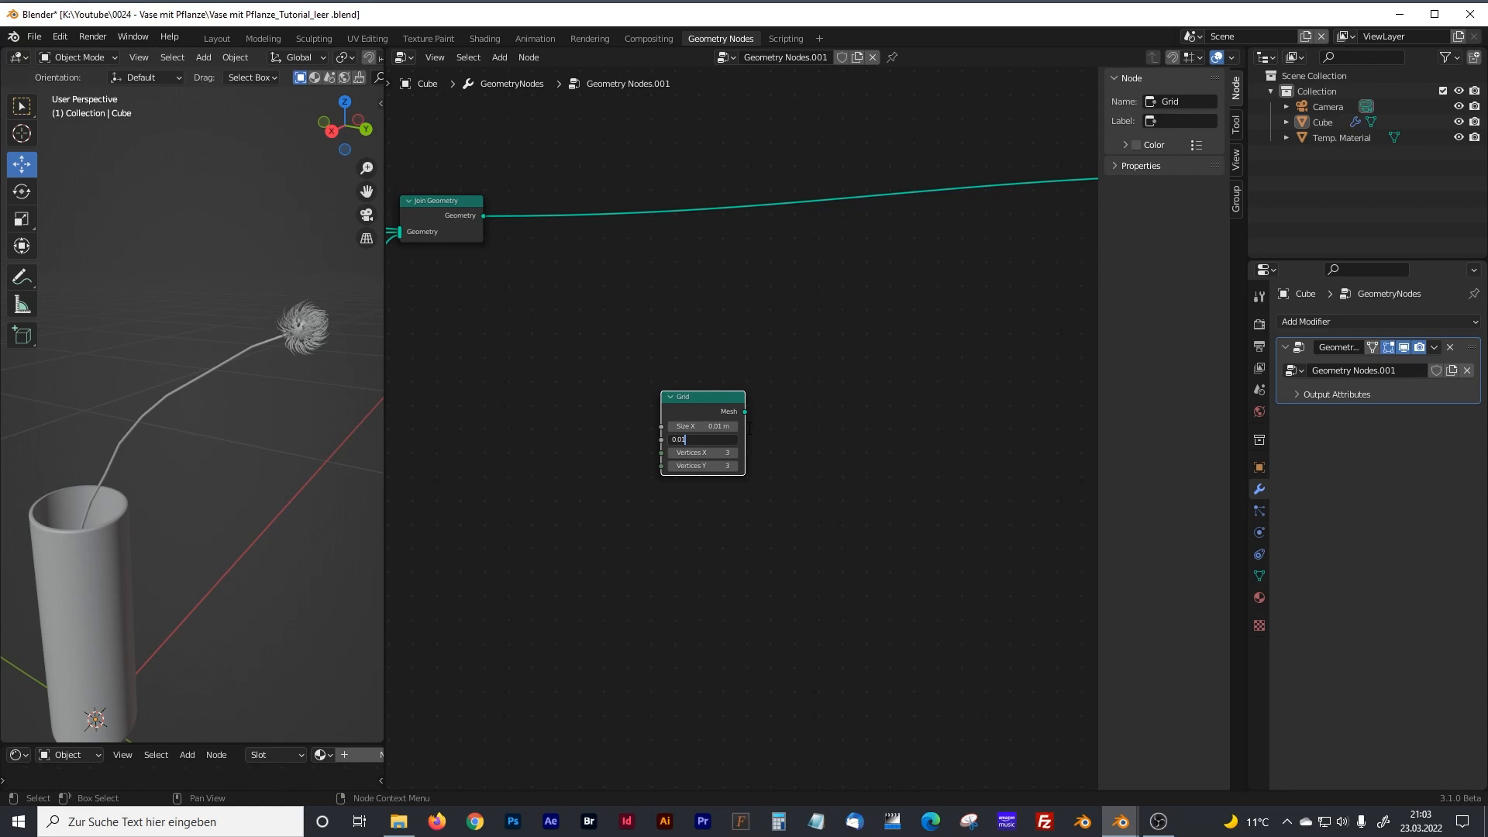
{"action": "key", "text": "Return"}
{"action": "left_click_drag", "start_coordinate": [701, 400], "coordinate": [686, 393]}
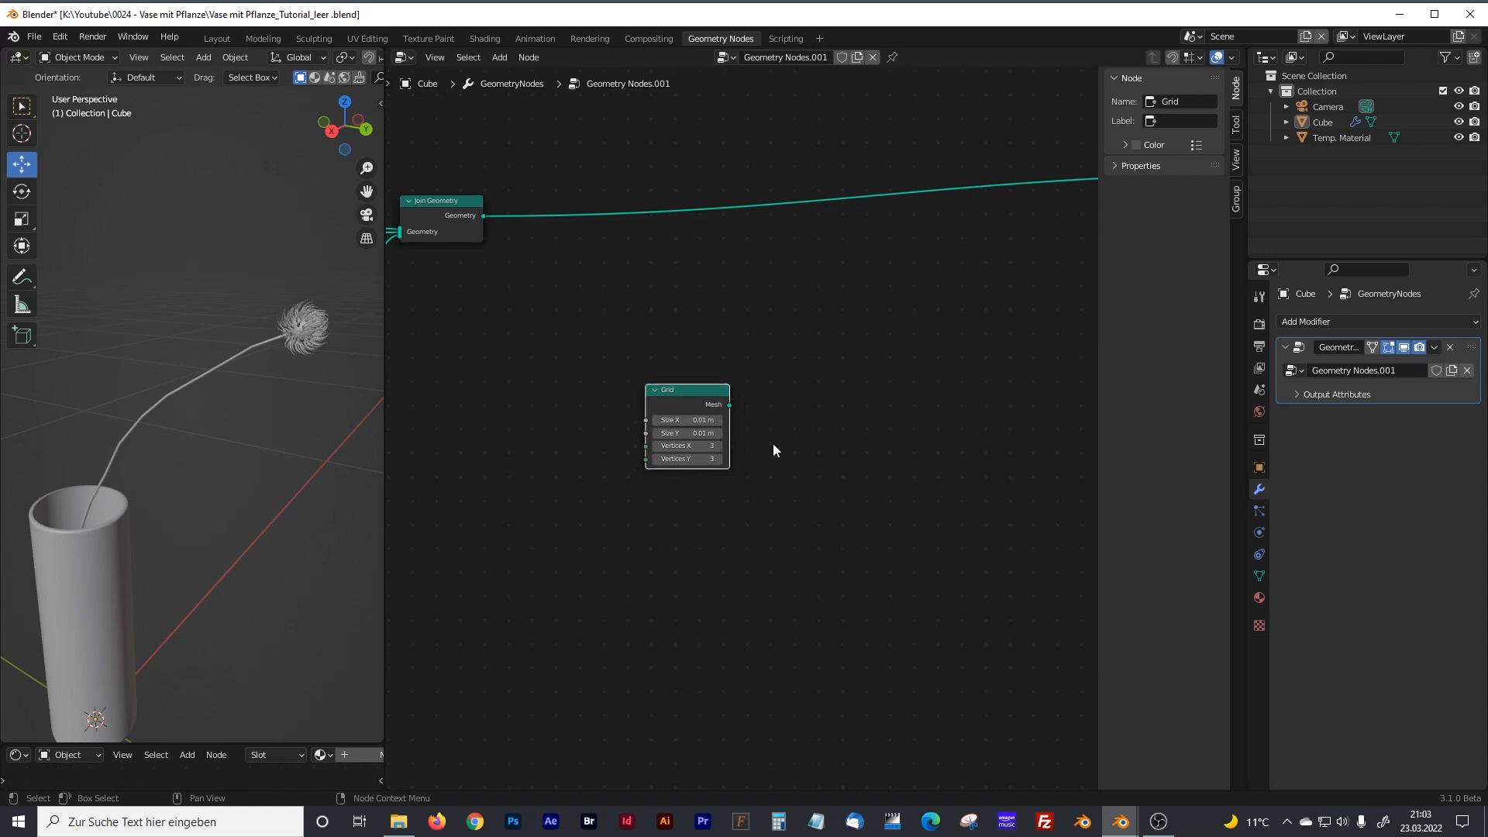
Add a Set Position node beside the Grid node and connect the Grid's Mesh output to its Geometry input.
{"action": "middle_click_drag", "start_coordinate": [801, 415], "coordinate": [749, 446]}
{"action": "left_click", "coordinate": [816, 484]}
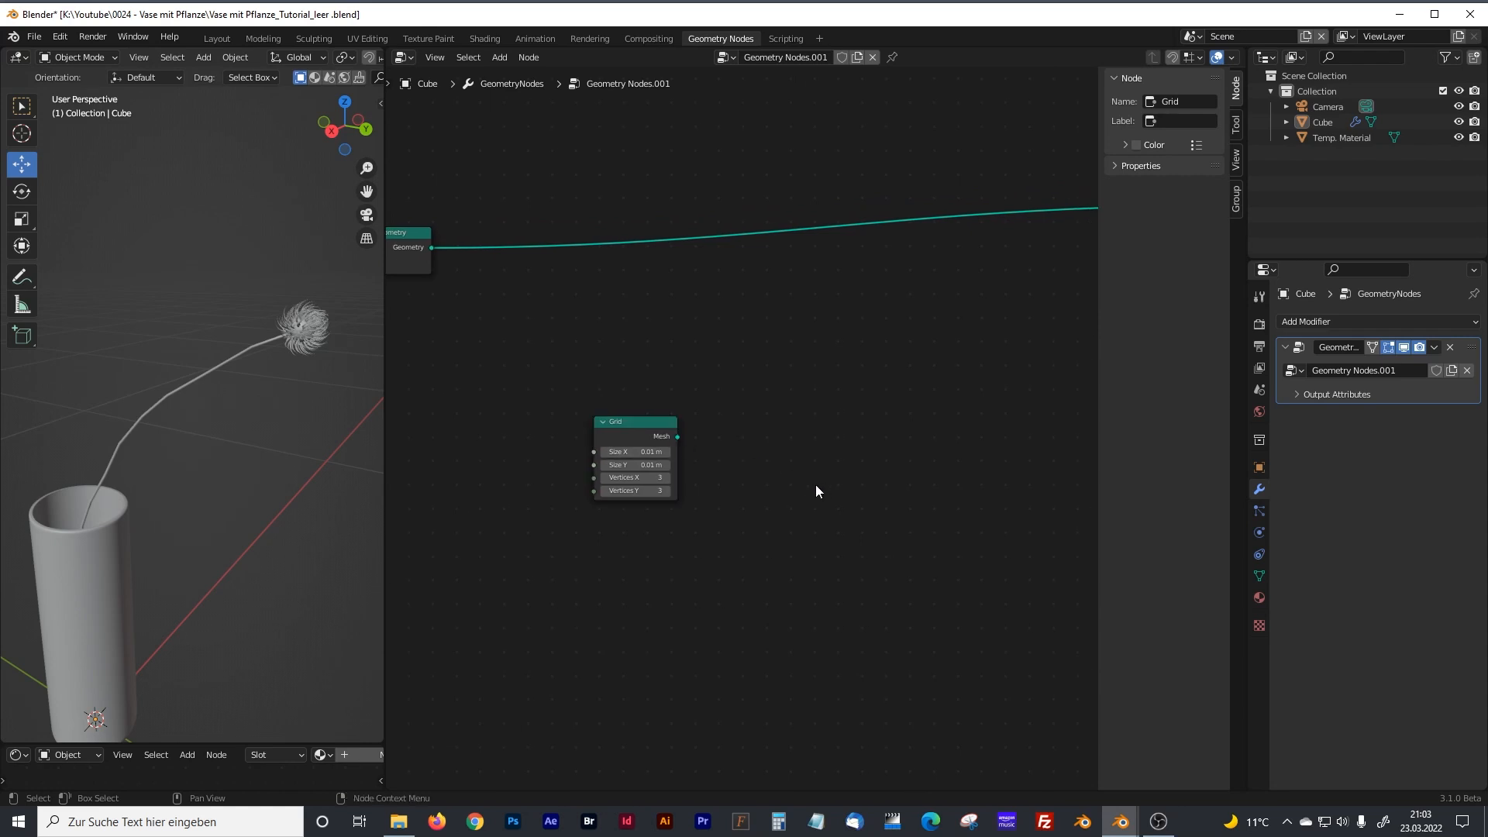
{"action": "left_click_drag", "start_coordinate": [658, 437], "coordinate": [681, 421]}
{"action": "key", "text": "shift+a"}
{"action": "left_click", "coordinate": [770, 387]}
{"action": "type", "text": "set"}
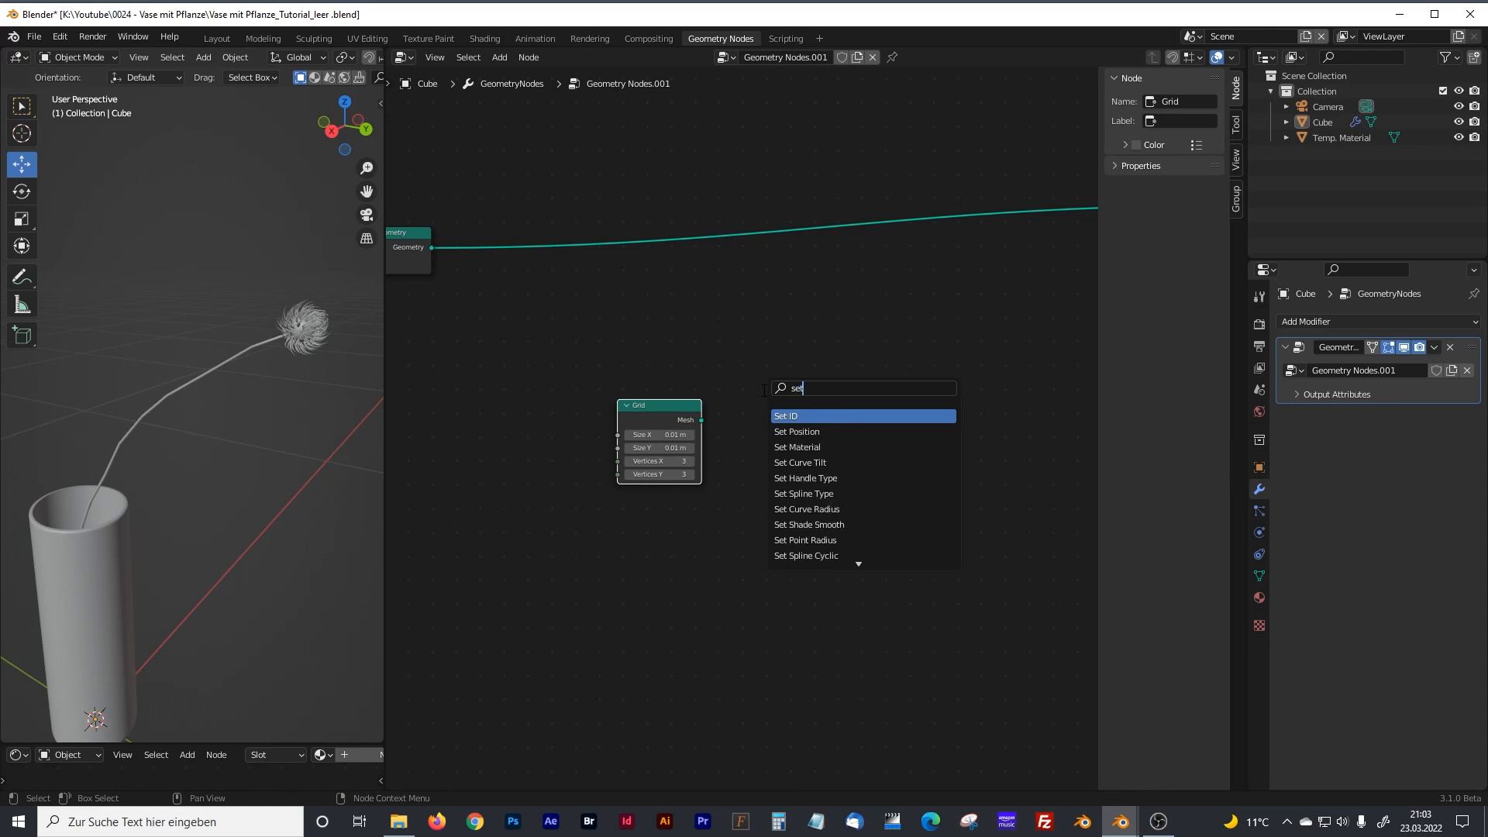
{"action": "left_click", "coordinate": [785, 431]}
{"action": "left_click", "coordinate": [769, 440]}
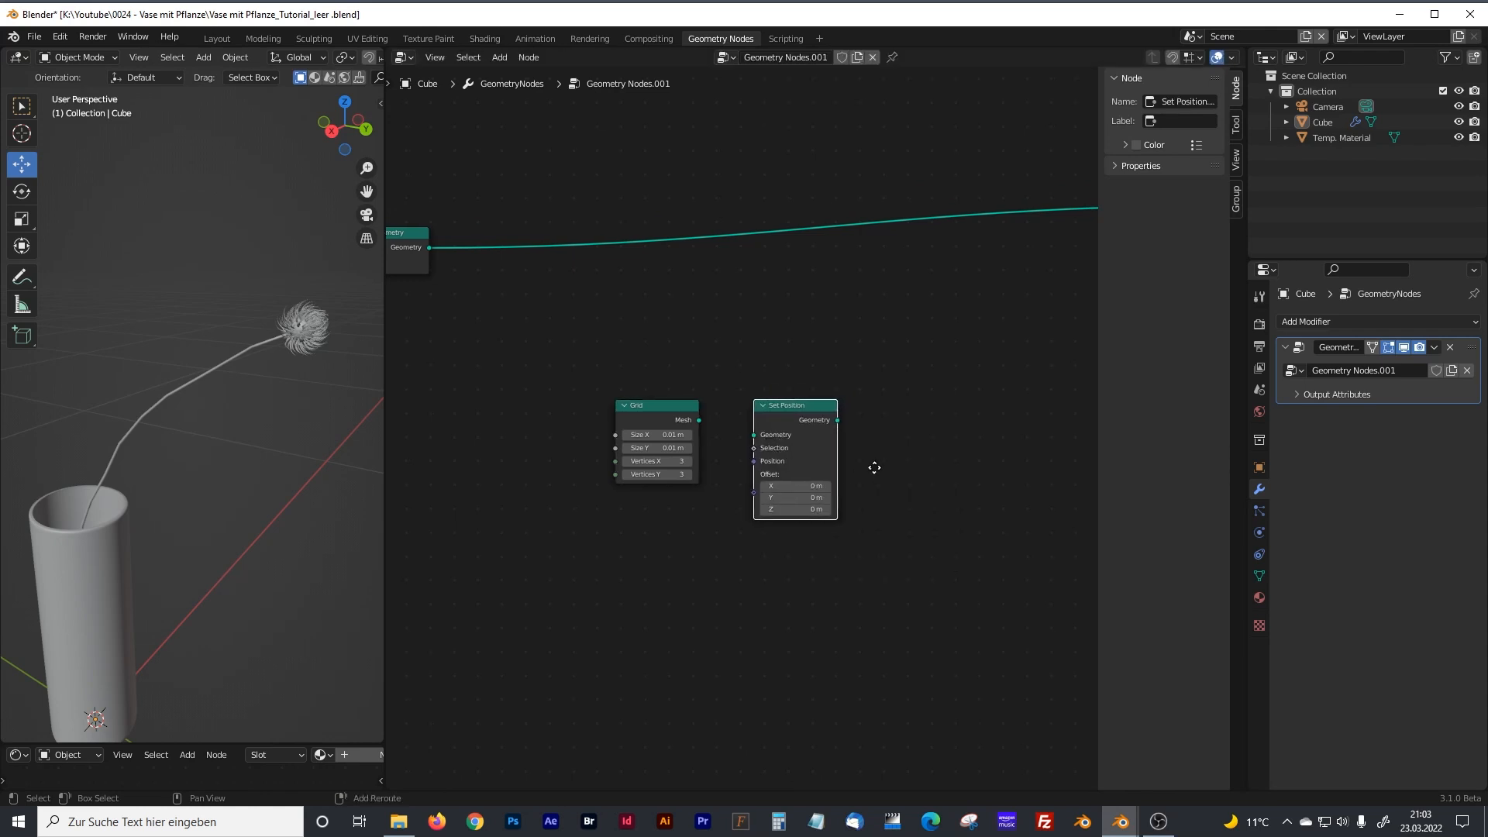
{"action": "middle_click_drag", "start_coordinate": [874, 465], "coordinate": [723, 452]}
{"action": "left_click_drag", "start_coordinate": [521, 410], "coordinate": [572, 421]}
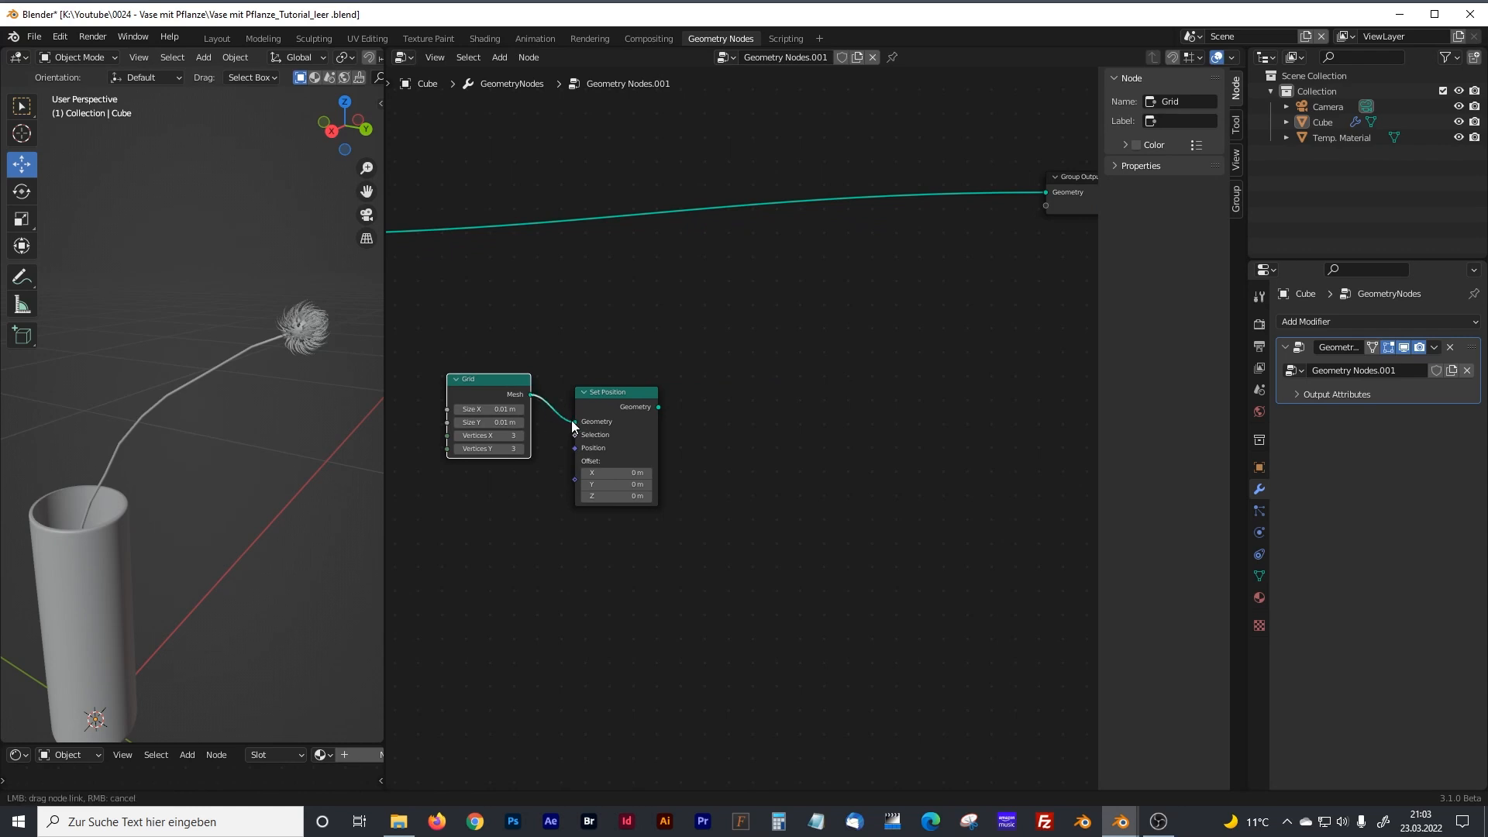
Add a Distribute Points on Faces node after the Set Position node.
{"action": "left_click", "coordinate": [690, 414]}
{"action": "key", "text": "shift+a"}
{"action": "left_click", "coordinate": [671, 417]}
{"action": "type", "text": "distribu"}
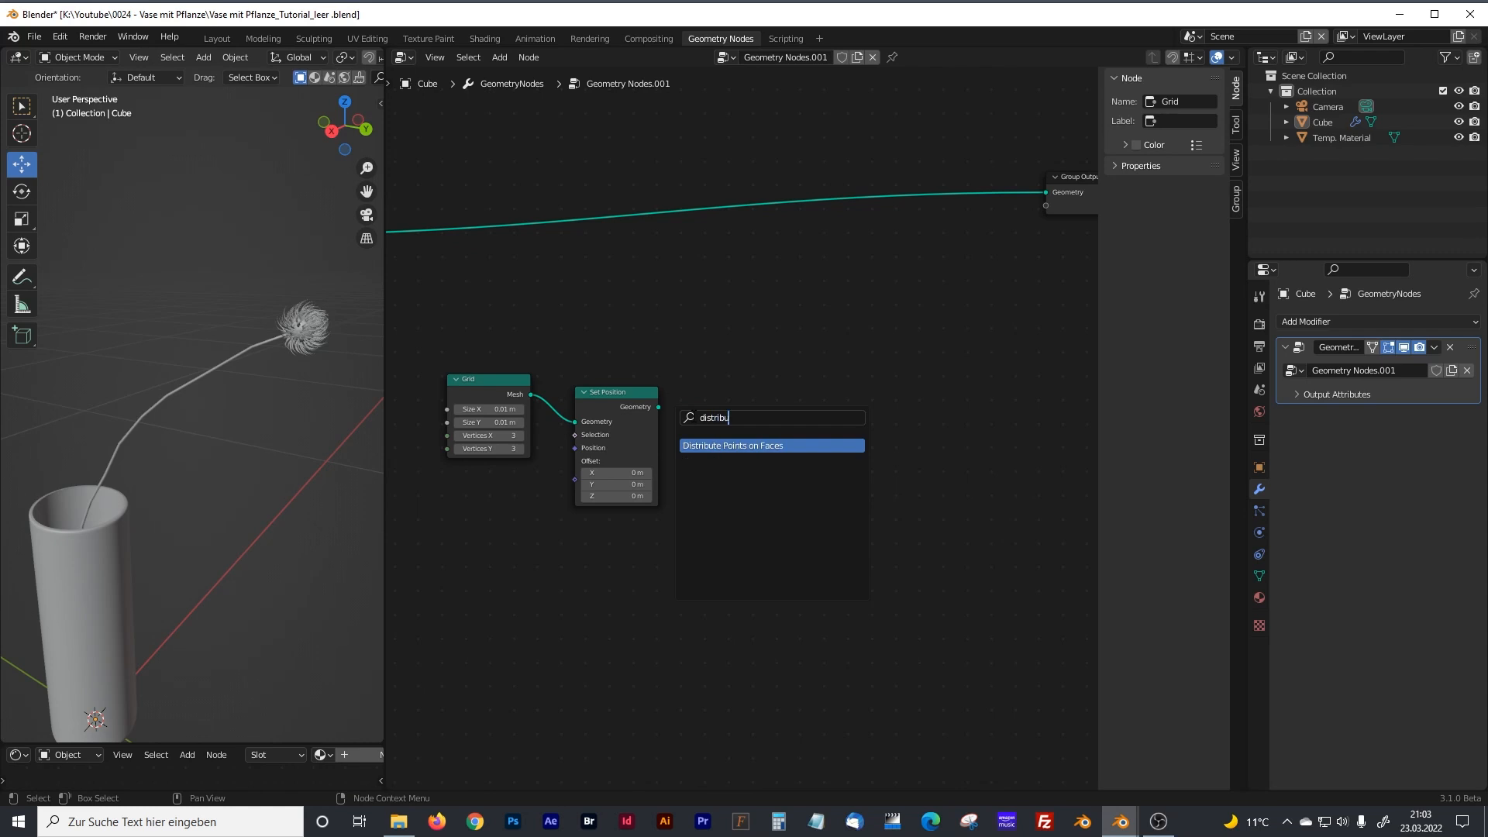
{"action": "left_click", "coordinate": [747, 446]}
{"action": "left_click", "coordinate": [747, 446]}
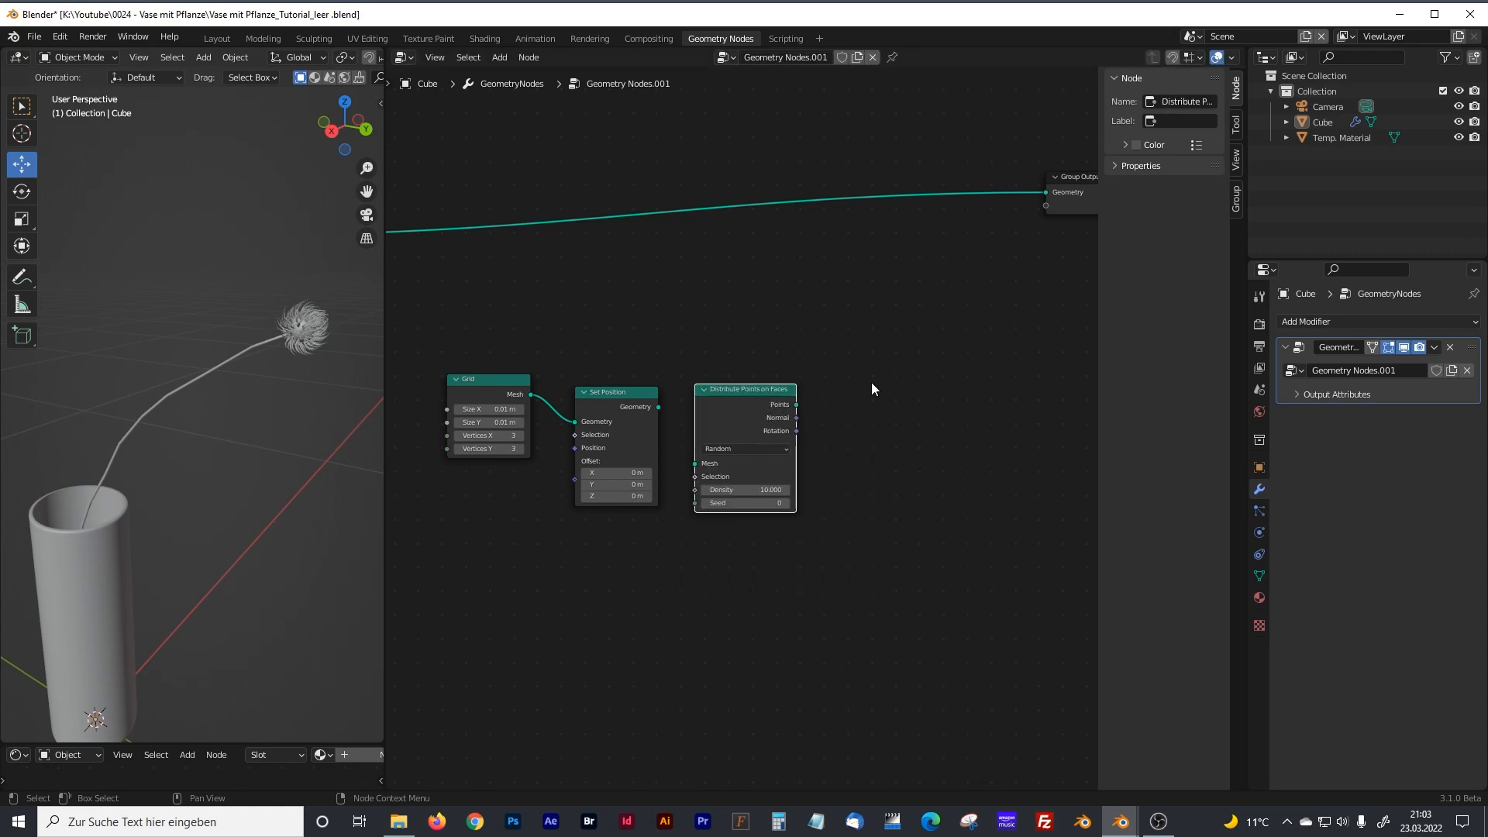
Add an Instance on Points node after the Distribute Points on Faces node.
{"action": "middle_click_drag", "start_coordinate": [909, 375], "coordinate": [831, 443]}
{"action": "key", "text": "shift+a"}
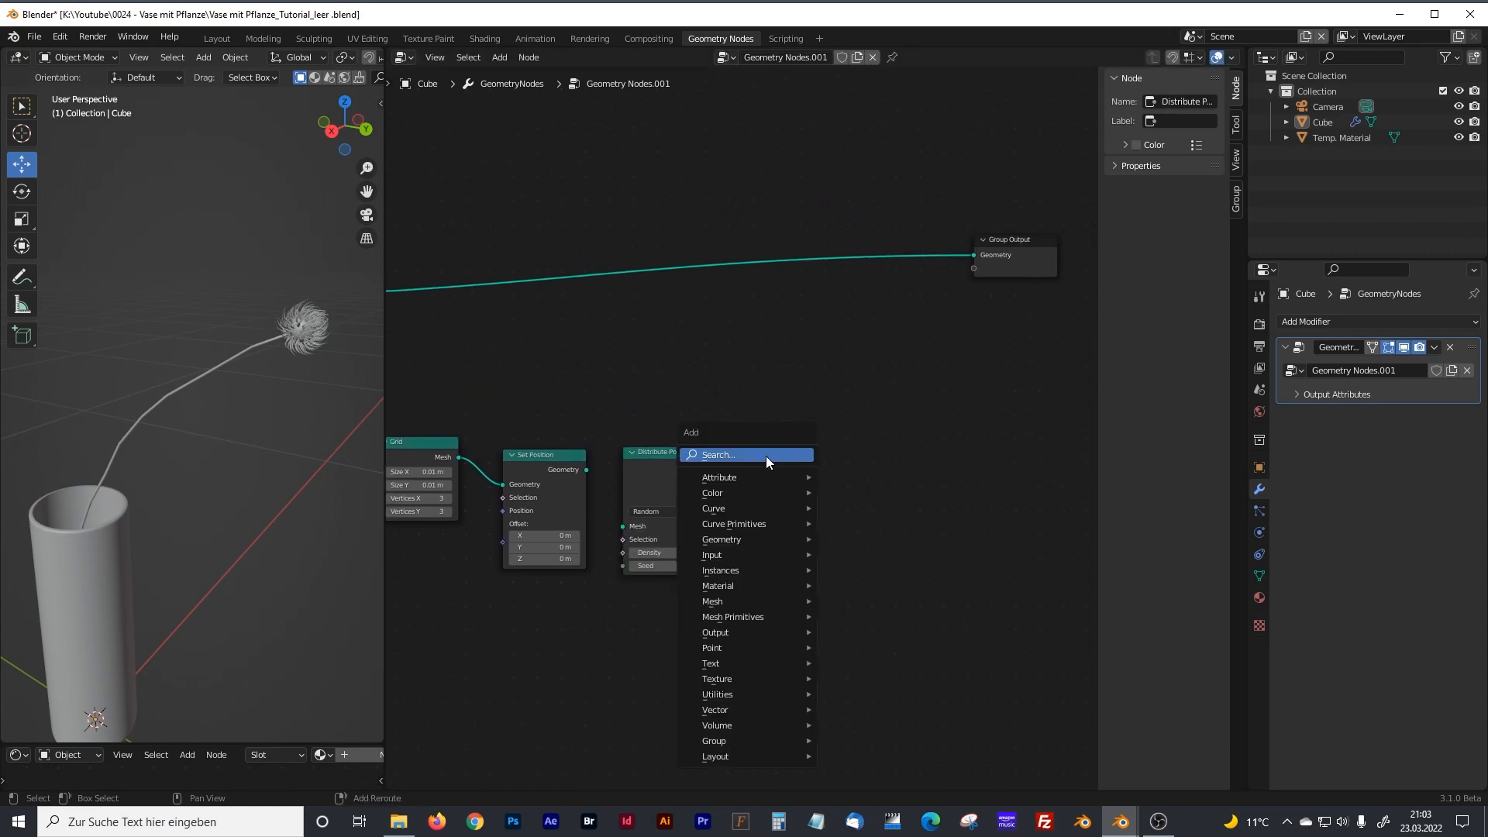
{"action": "left_click", "coordinate": [766, 456]}
{"action": "type", "text": "insta"}
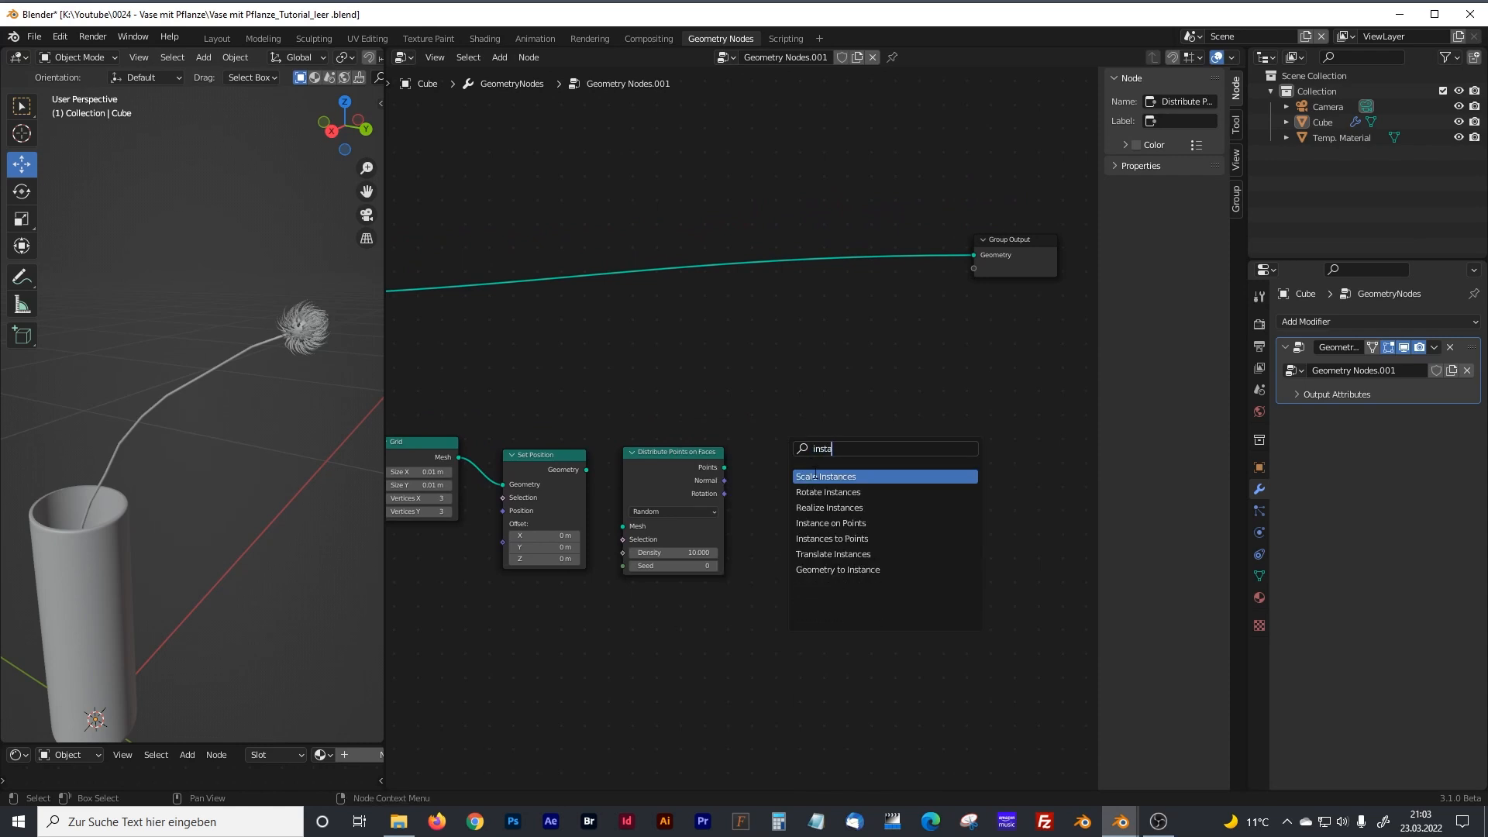
{"action": "left_click", "coordinate": [808, 524]}
{"action": "left_click", "coordinate": [807, 524]}
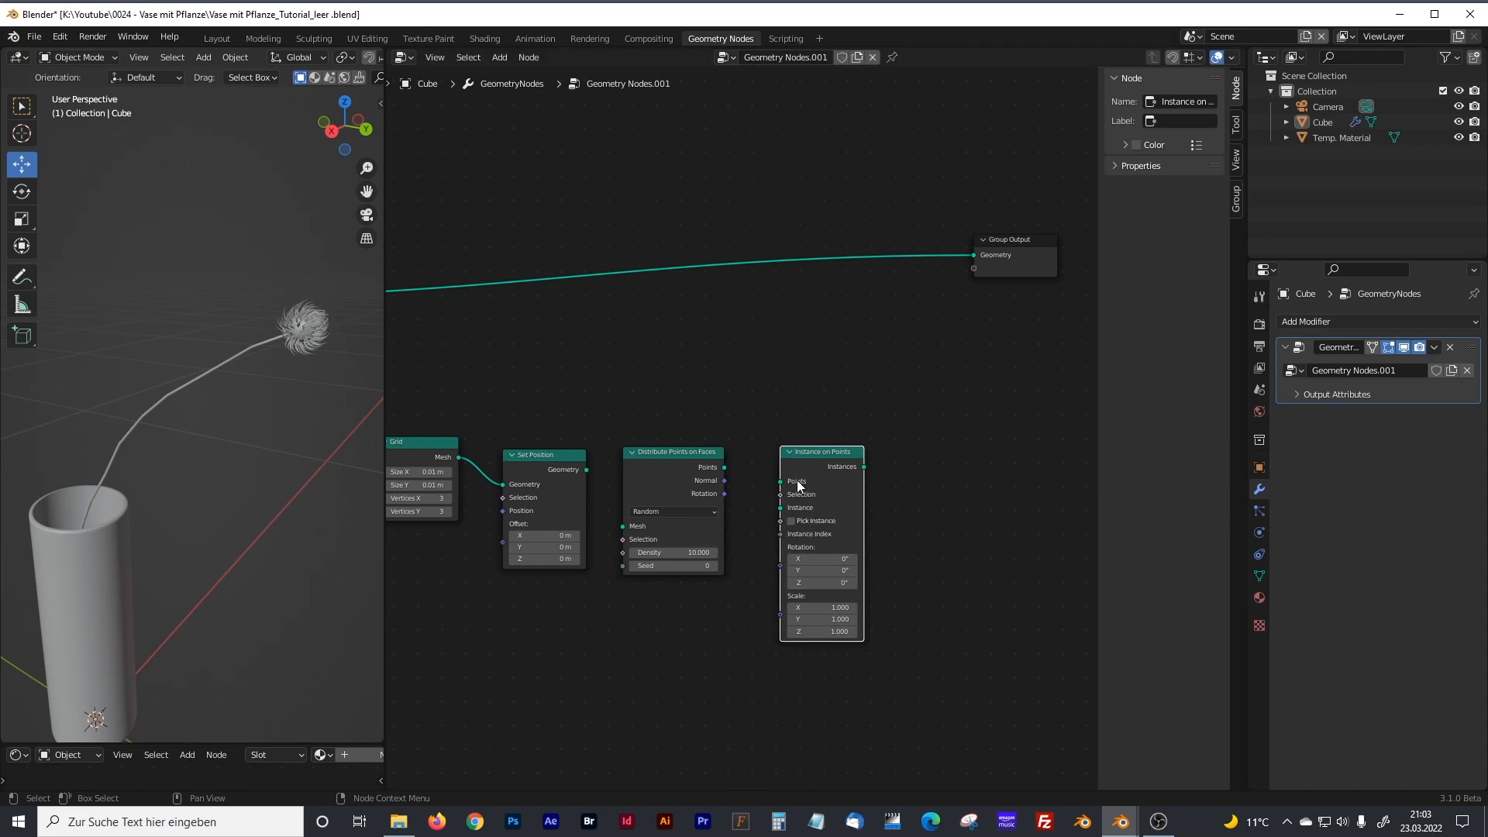
Connect Set Position's Geometry to the Distribute Points on Faces Mesh input, and its Points output to the new Instance on Points node's Points input.
{"action": "middle_click_drag", "start_coordinate": [665, 396], "coordinate": [745, 347]}
{"action": "left_click_drag", "start_coordinate": [665, 421], "coordinate": [703, 476]}
{"action": "left_click_drag", "start_coordinate": [804, 417], "coordinate": [861, 432]}
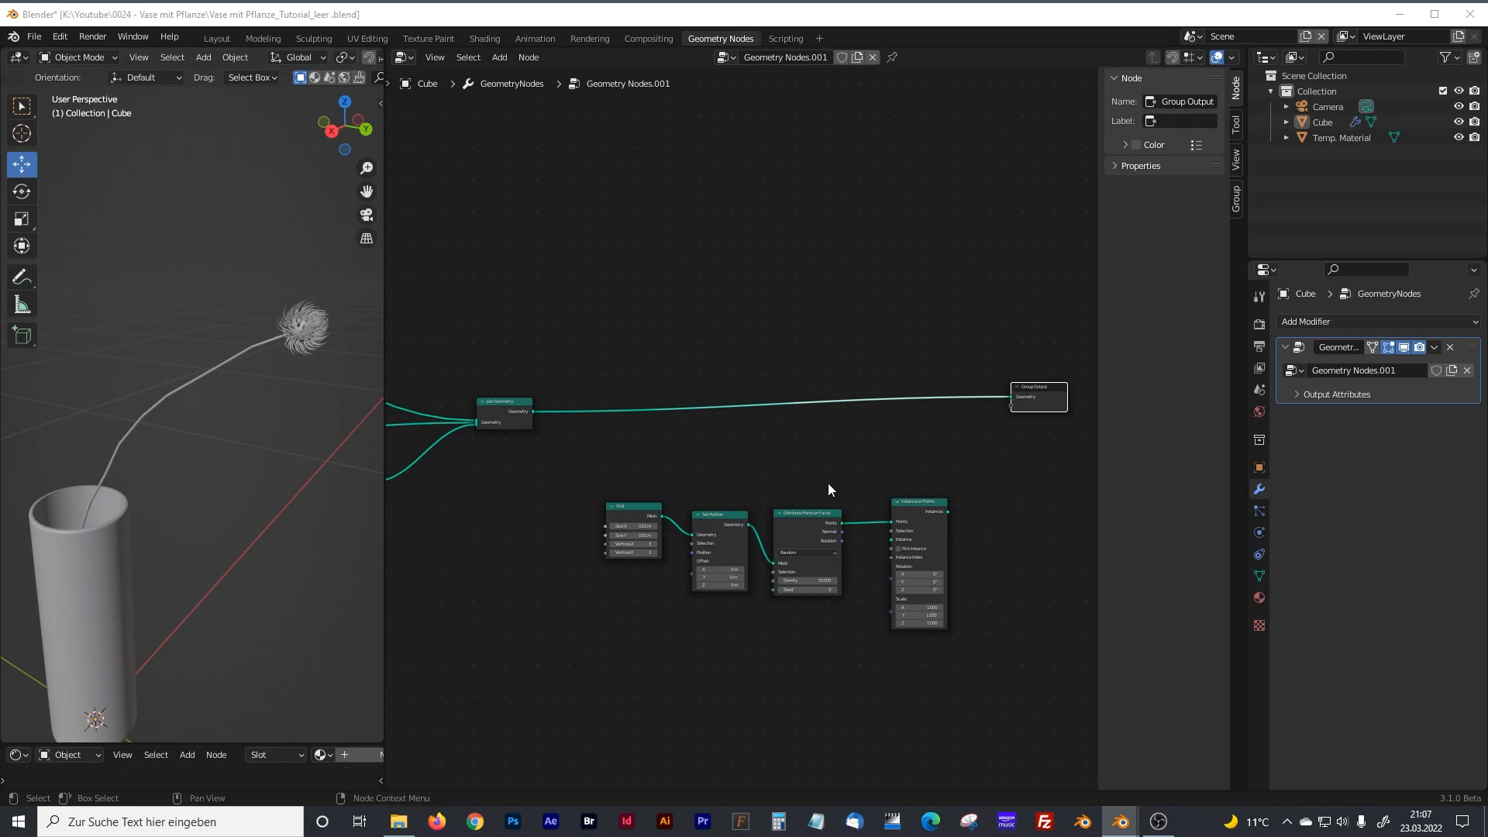
{"action": "scroll", "coordinate": [829, 481], "scroll_direction": "up", "scroll_amount": 2}
{"action": "middle_click_drag", "start_coordinate": [830, 480], "coordinate": [762, 378]}
{"action": "scroll", "coordinate": [829, 383], "scroll_direction": "up", "scroll_amount": 2}
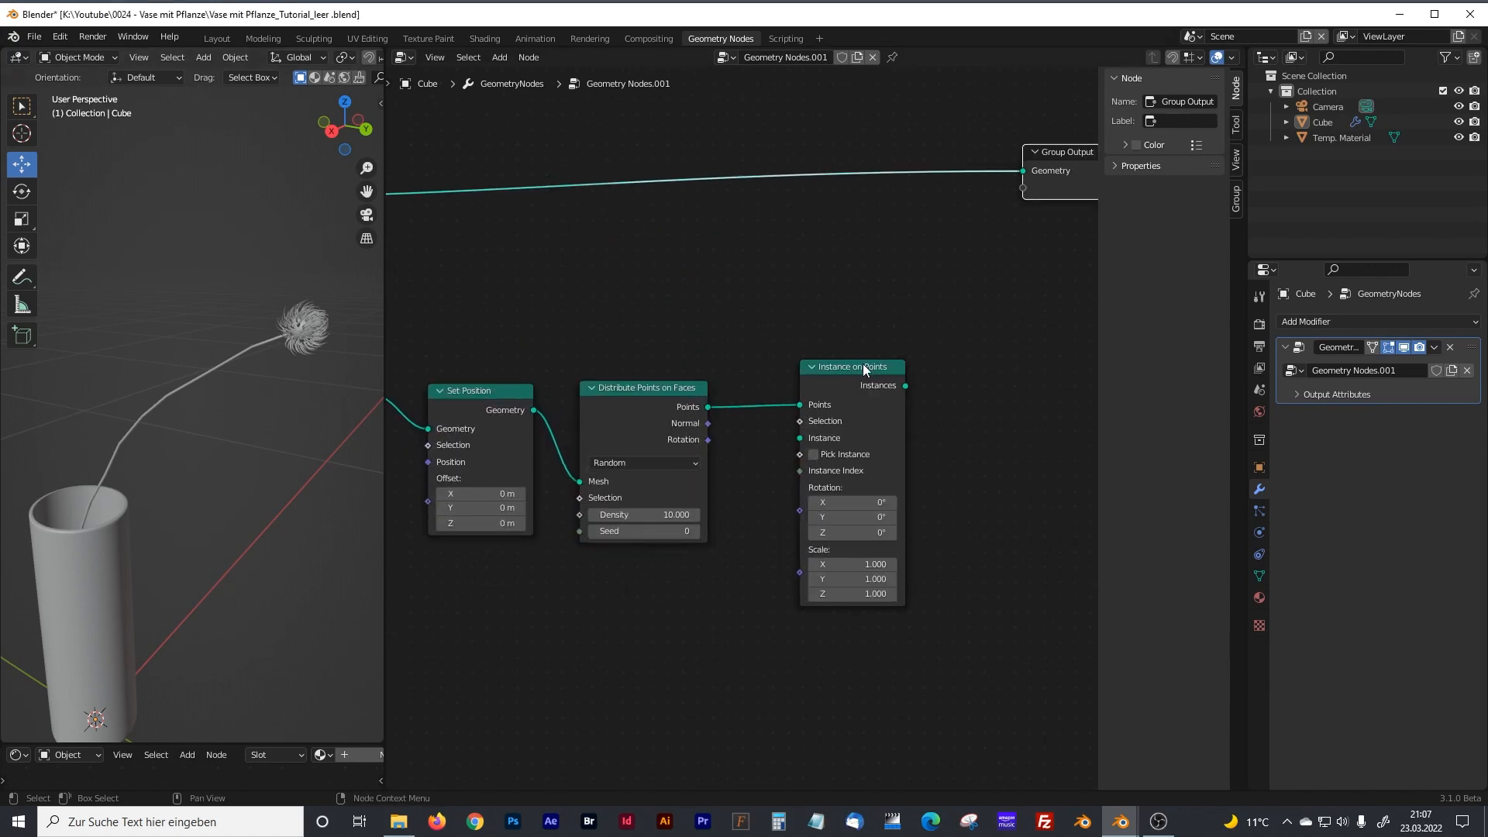
{"action": "scroll", "coordinate": [852, 376], "scroll_direction": "down", "scroll_amount": 6}
{"action": "middle_click_drag", "start_coordinate": [547, 366], "coordinate": [750, 418]}
{"action": "middle_click_drag", "start_coordinate": [583, 393], "coordinate": [672, 397]}
Duplicate the final Join Geometry node and insert the copy into the link just before the Group Output node.
{"action": "left_click_drag", "start_coordinate": [630, 338], "coordinate": [625, 336]}
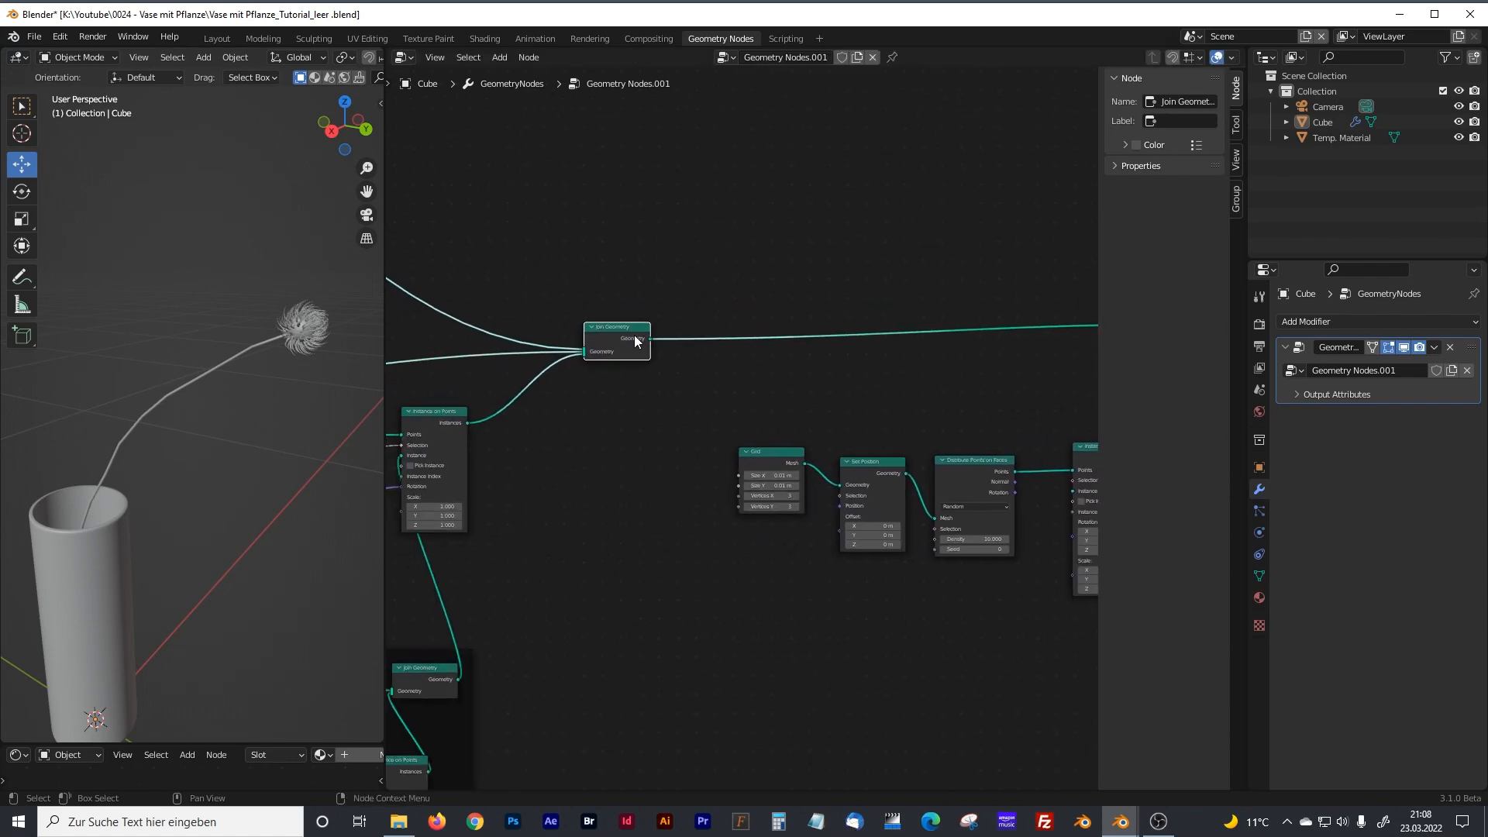
{"action": "mouse_move", "coordinate": [512, 279]}
{"action": "middle_mouse_down", "text": "shift"}
{"action": "mouse_move", "coordinate": [661, 375]}
{"action": "mouse_move", "coordinate": [907, 425]}
{"action": "mouse_move", "coordinate": [1127, 431]}
{"action": "middle_mouse_up", "text": "shift"}
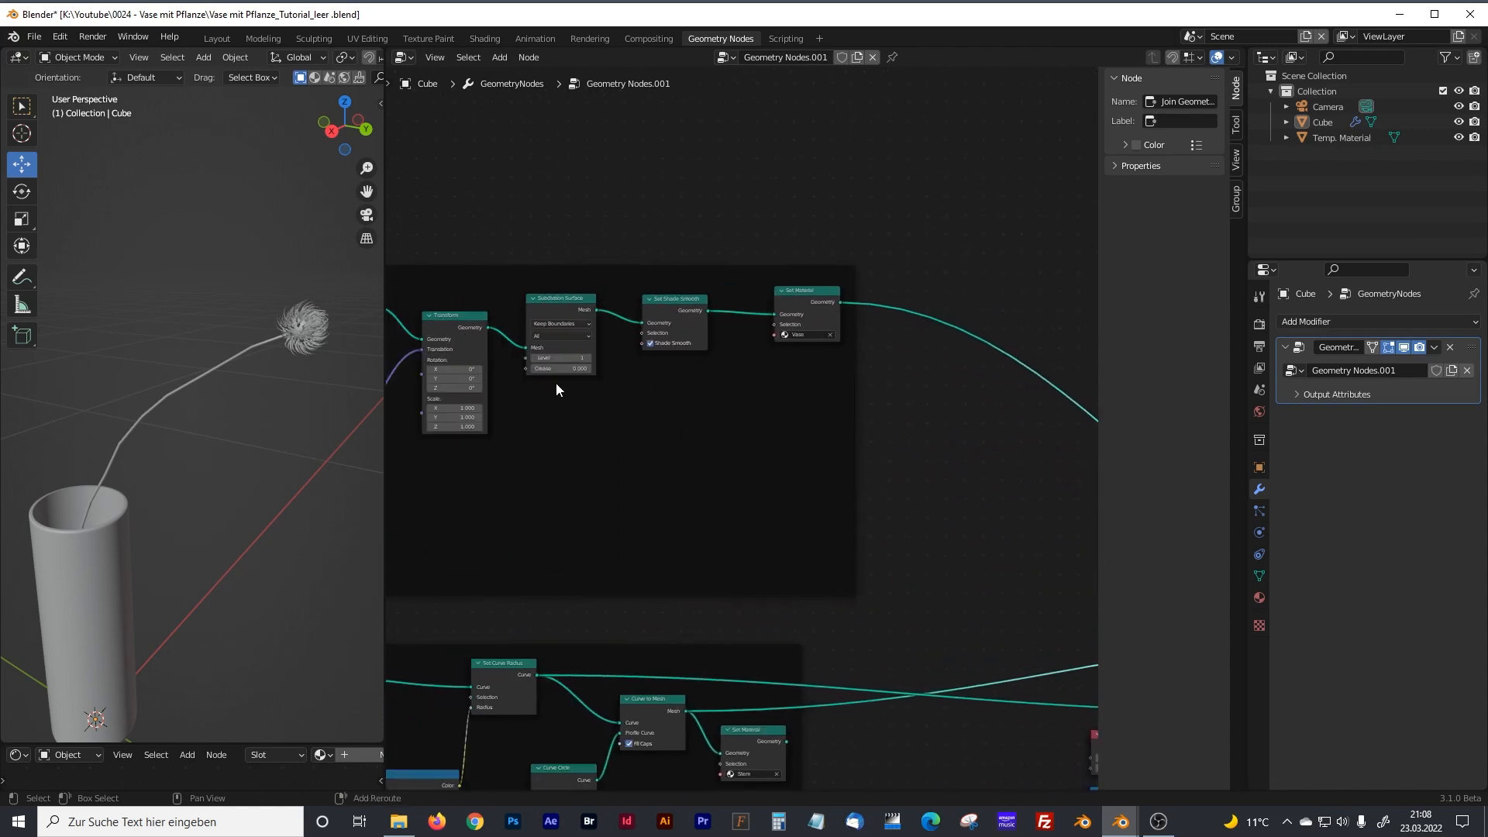
{"action": "middle_click_drag", "start_coordinate": [520, 381], "coordinate": [701, 384]}
{"action": "middle_click_drag", "start_coordinate": [972, 461], "coordinate": [578, 435]}
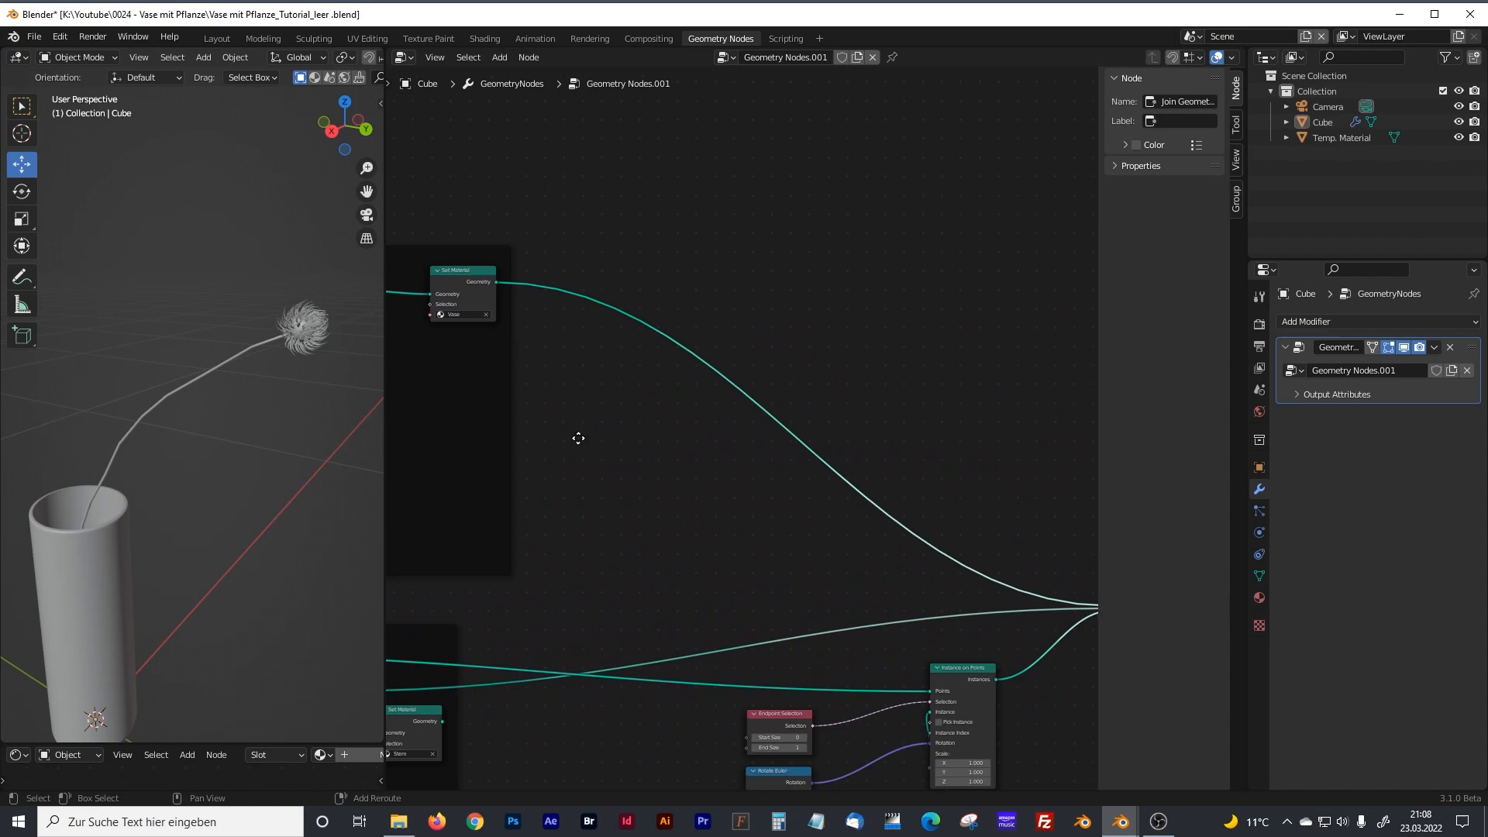
{"action": "middle_click_drag", "start_coordinate": [817, 465], "coordinate": [713, 405]}
{"action": "middle_click_drag", "start_coordinate": [817, 399], "coordinate": [542, 357]}
{"action": "middle_click_drag", "start_coordinate": [901, 429], "coordinate": [644, 352]}
{"action": "key", "text": "shift+d"}
{"action": "left_click", "coordinate": [1032, 404]}
{"action": "middle_click_drag", "start_coordinate": [916, 379], "coordinate": [739, 376]}
{"action": "left_click_drag", "start_coordinate": [937, 401], "coordinate": [1008, 398]}
{"action": "left_click_drag", "start_coordinate": [843, 400], "coordinate": [905, 401]}
Reroute the vase's Set Material output from the original Join Geometry node to the duplicated one near Group Output.
{"action": "mouse_move", "coordinate": [785, 386]}
{"action": "middle_mouse_down", "text": "shift"}
{"action": "mouse_move", "coordinate": [804, 405]}
{"action": "mouse_move", "coordinate": [1171, 509]}
{"action": "middle_mouse_up", "text": "shift"}
{"action": "middle_click_drag", "start_coordinate": [481, 325], "coordinate": [833, 420], "text": "shift"}
{"action": "middle_click_drag", "start_coordinate": [493, 334], "coordinate": [568, 341], "text": "shift"}
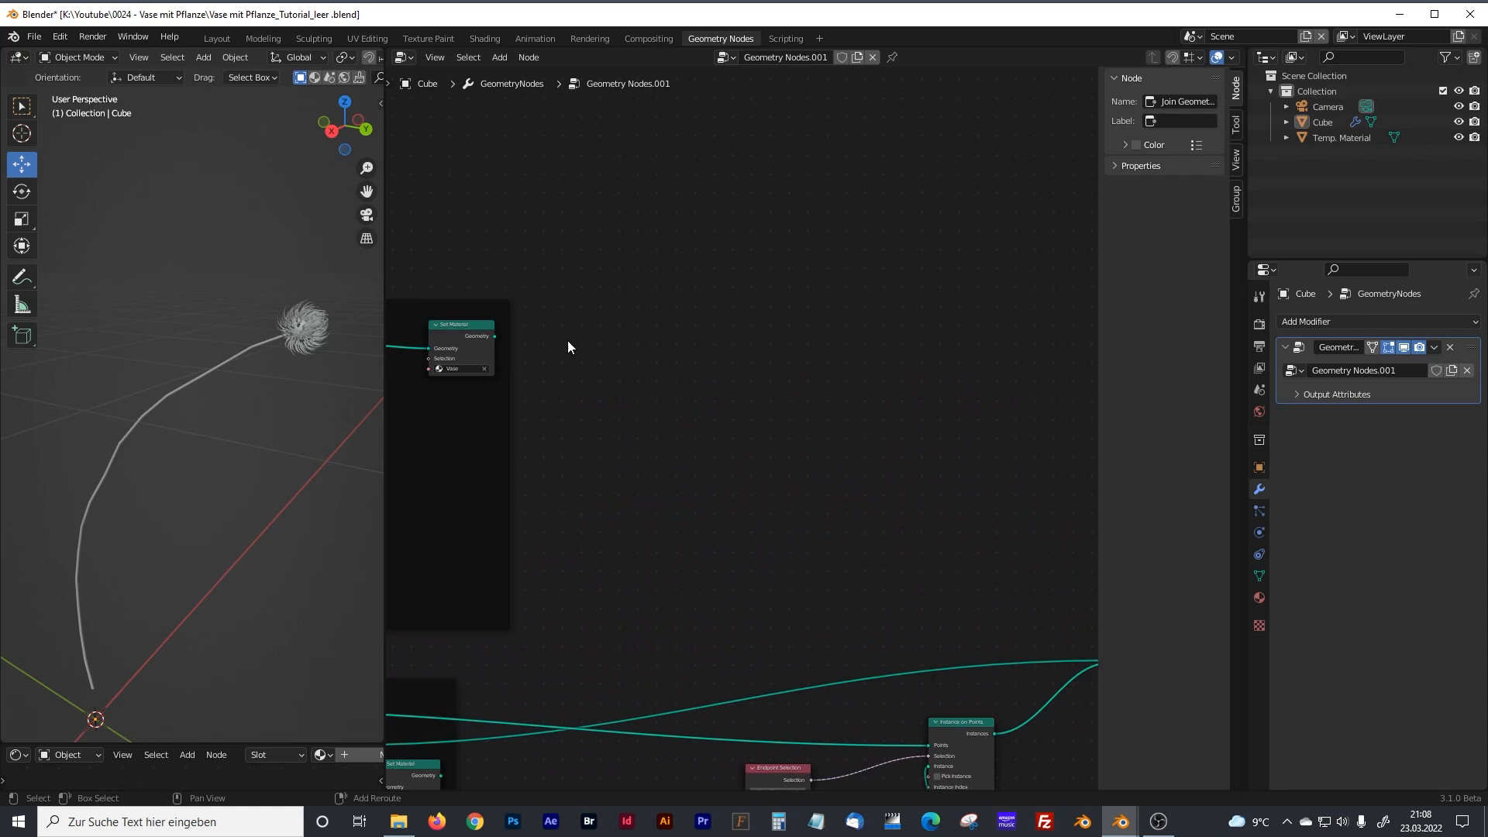
{"action": "left_click_drag", "start_coordinate": [495, 335], "coordinate": [906, 616]}
{"action": "middle_click_drag", "start_coordinate": [628, 699], "coordinate": [868, 561]}
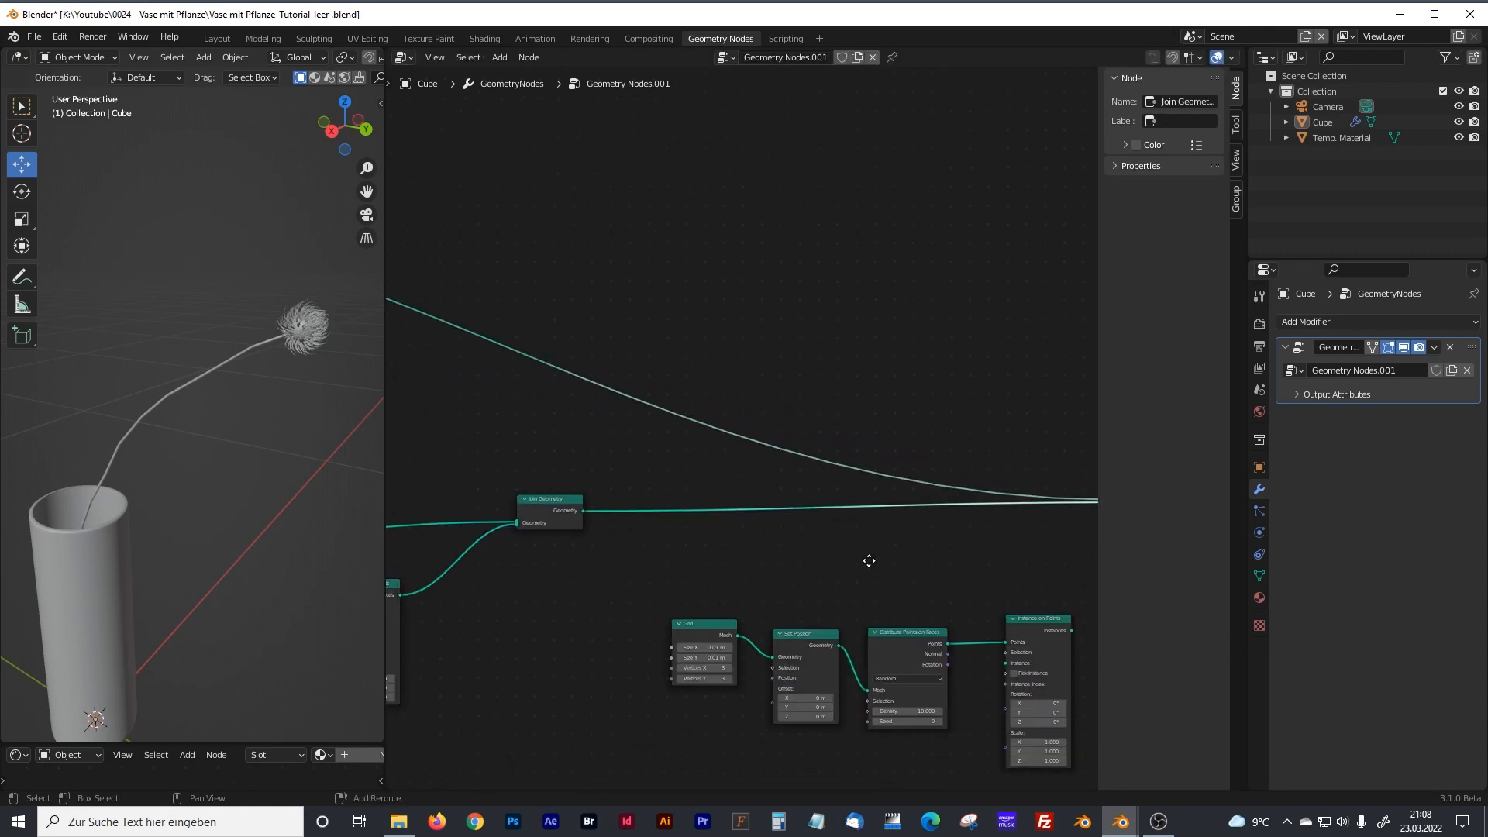
Disconnect the original Join Geometry node's output from the duplicated Join Geometry node.
{"action": "right_click_drag", "start_coordinate": [695, 479], "coordinate": [717, 550], "text": "ctrl"}
{"action": "middle_click_drag", "start_coordinate": [720, 550], "coordinate": [726, 474]}
{"action": "left_click_drag", "start_coordinate": [572, 433], "coordinate": [549, 448]}
{"action": "middle_click_drag", "start_coordinate": [698, 471], "coordinate": [683, 391]}
{"action": "left_click_drag", "start_coordinate": [695, 468], "coordinate": [667, 475]}
{"action": "left_click_drag", "start_coordinate": [803, 480], "coordinate": [793, 482]}
{"action": "middle_click_drag", "start_coordinate": [576, 421], "coordinate": [848, 424]}
Connect the original Join Geometry node's output to the Instance input of the new Instance on Points node.
{"action": "scroll", "coordinate": [756, 477], "scroll_direction": "down", "scroll_amount": 5}
{"action": "scroll", "coordinate": [690, 455], "scroll_direction": "down", "scroll_amount": 2}
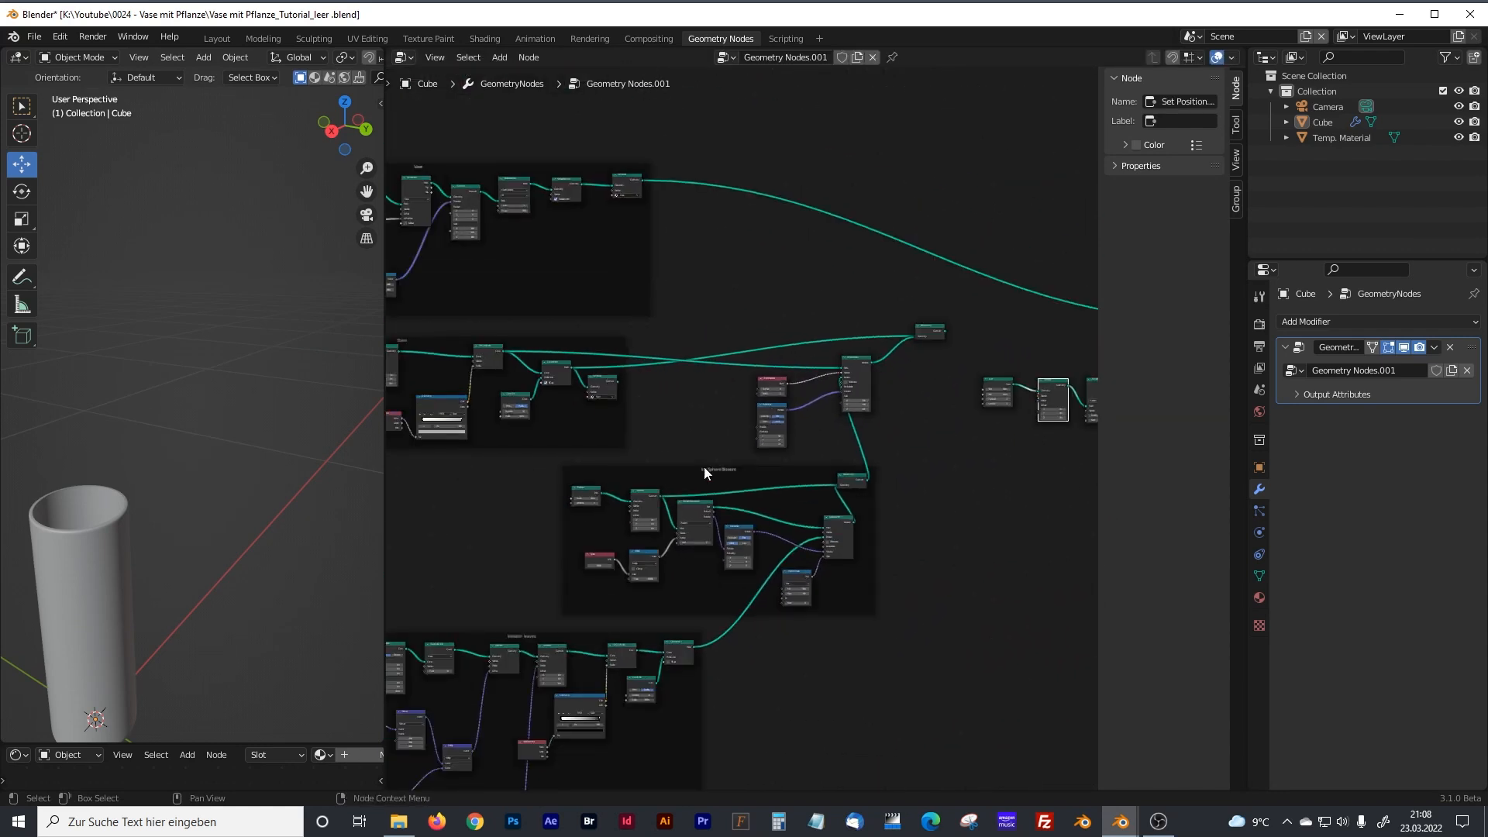
{"action": "middle_click_drag", "start_coordinate": [929, 329], "coordinate": [693, 389]}
{"action": "scroll", "coordinate": [710, 399], "scroll_direction": "up", "scroll_amount": 8}
{"action": "scroll", "coordinate": [686, 365], "scroll_direction": "down", "scroll_amount": 3}
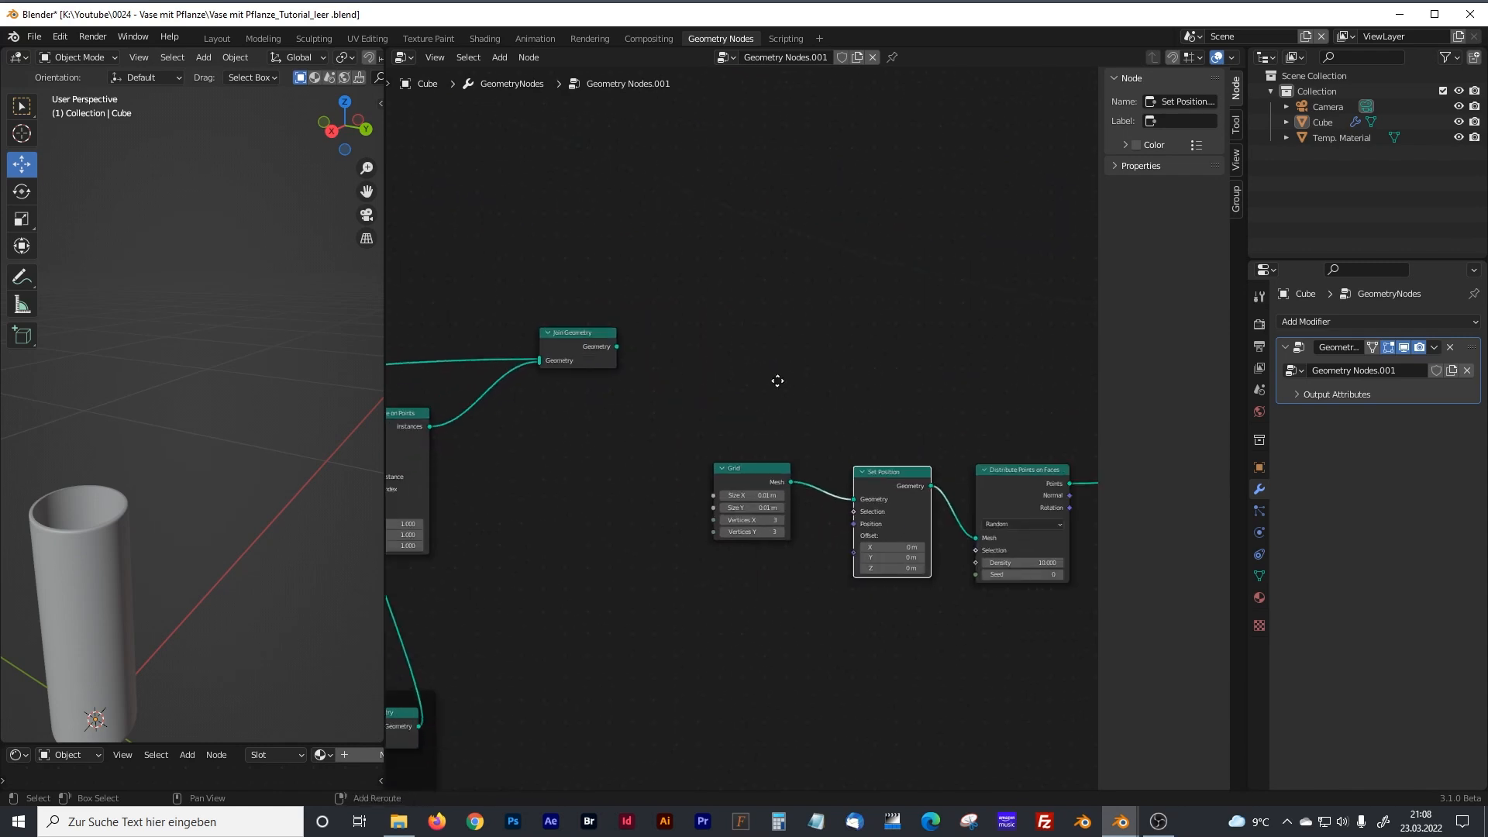
{"action": "left_click_drag", "start_coordinate": [518, 330], "coordinate": [959, 465]}
{"action": "scroll", "coordinate": [930, 393], "scroll_direction": "up", "scroll_amount": 1}
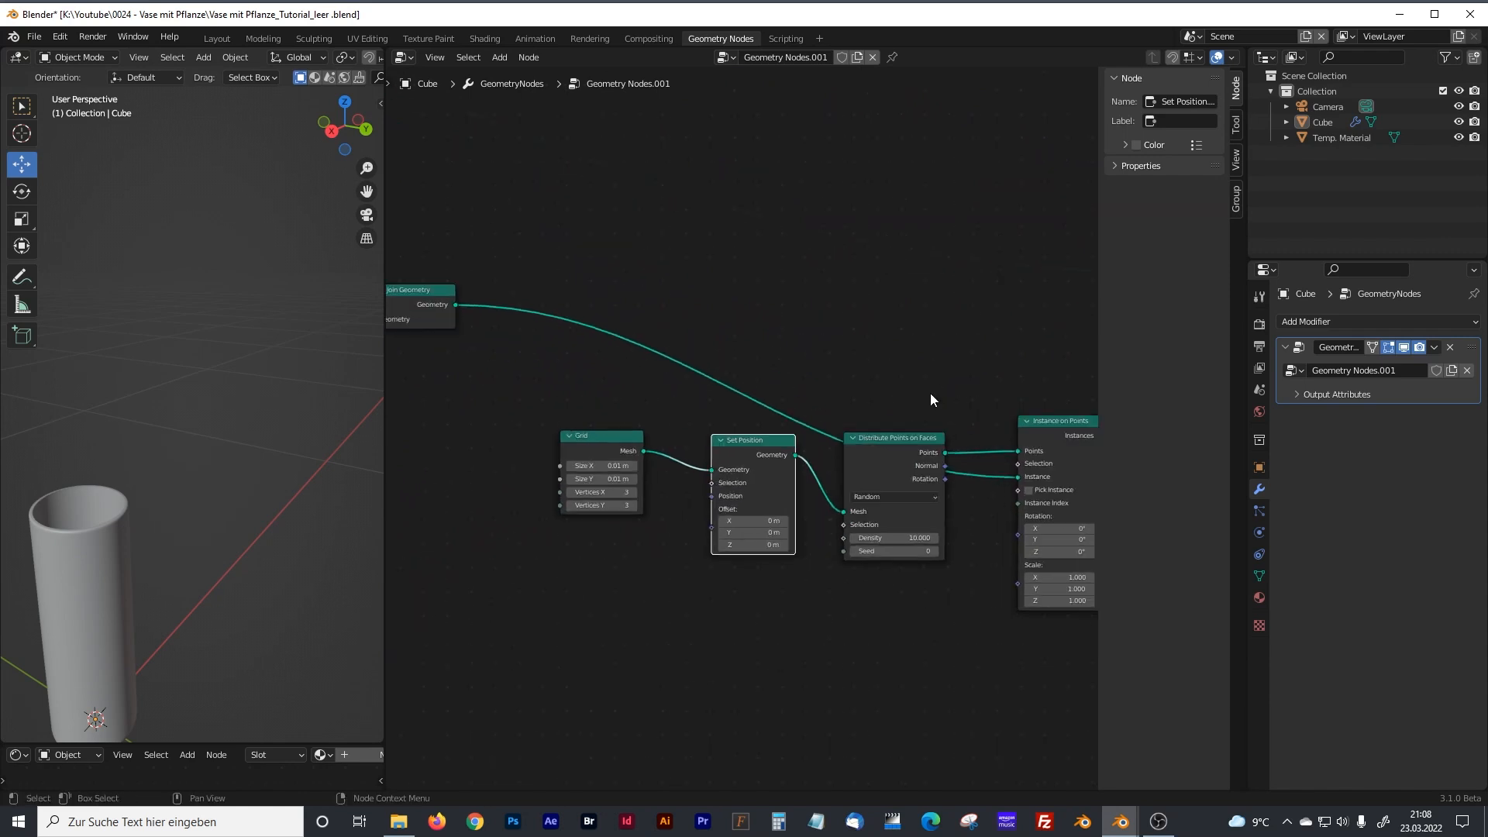
Connect the new Instance on Points node's Instances output to the Join Geometry node before Group Output.
{"action": "scroll", "coordinate": [930, 393], "scroll_direction": "up", "scroll_amount": 1}
{"action": "middle_click_drag", "start_coordinate": [930, 393], "coordinate": [726, 446]}
{"action": "left_click_drag", "start_coordinate": [1001, 295], "coordinate": [1018, 292]}
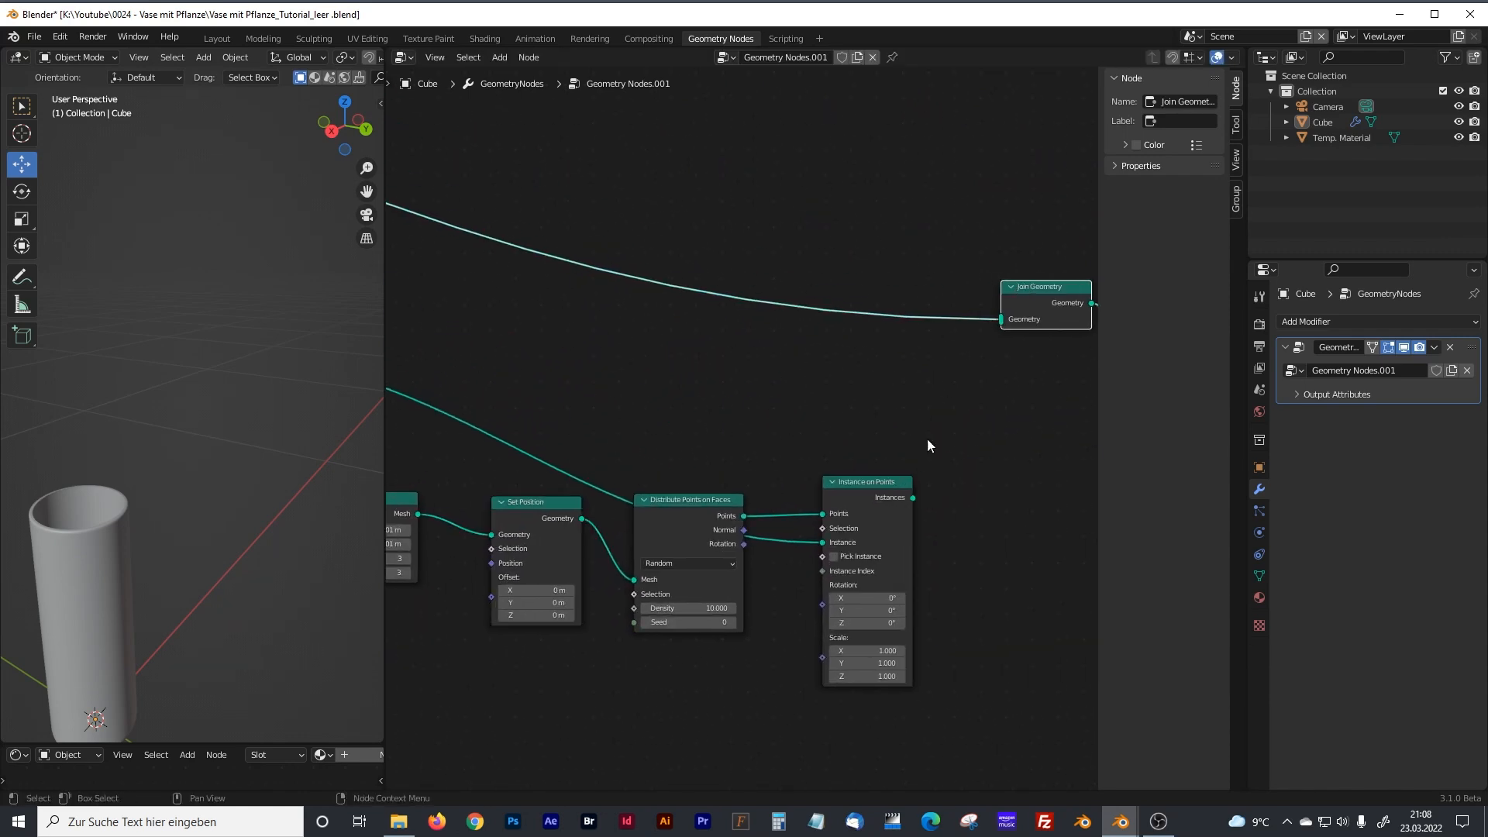
{"action": "left_click_drag", "start_coordinate": [913, 497], "coordinate": [999, 326]}
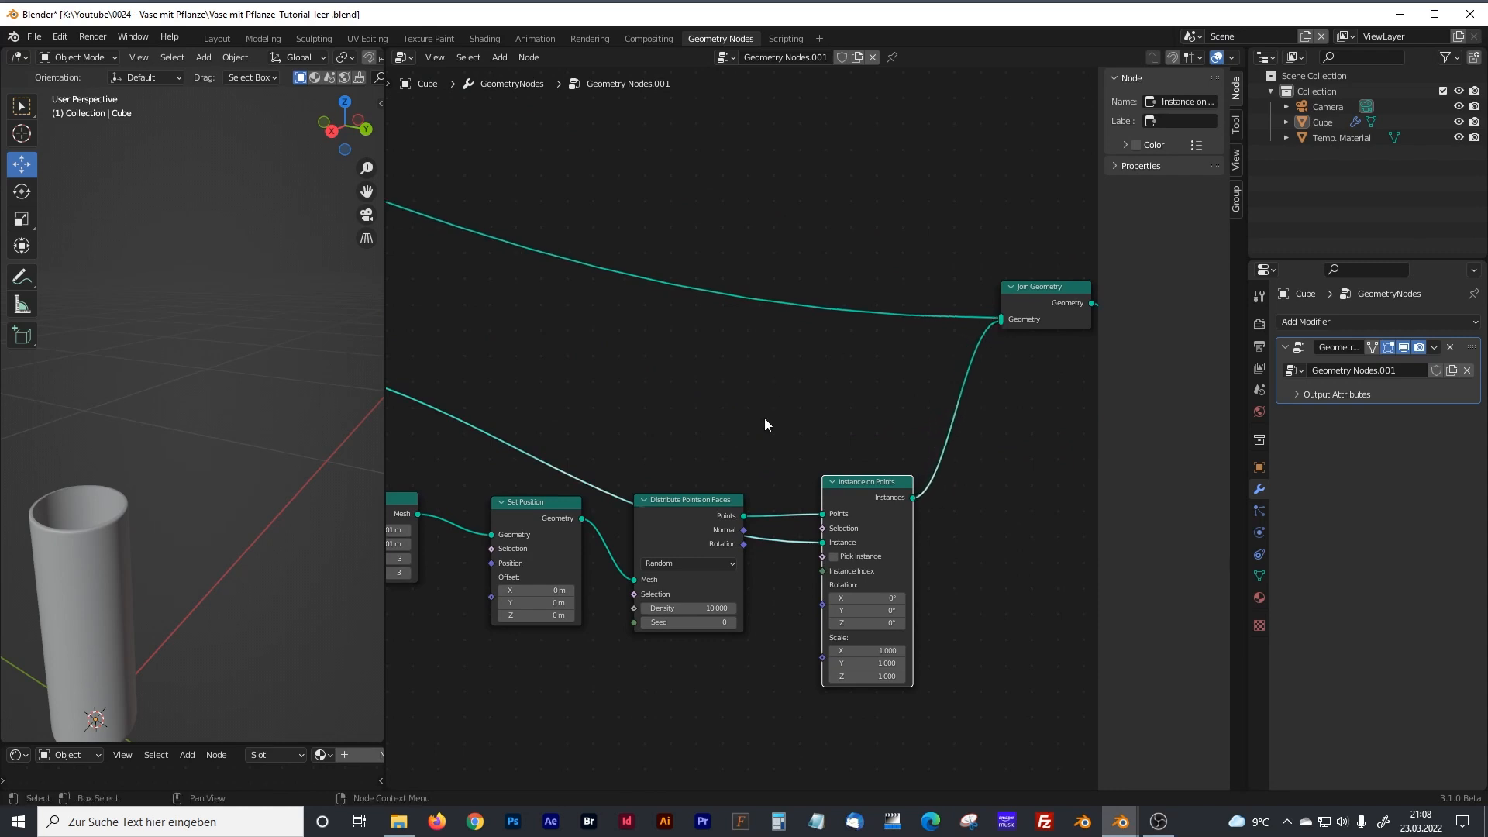
Insert a Realize Instances node into the link from the plant's Join Geometry node to the Instance on Points node.
{"action": "middle_click_drag", "start_coordinate": [576, 463], "coordinate": [783, 353]}
{"action": "left_click_drag", "start_coordinate": [742, 395], "coordinate": [742, 422]}
{"action": "left_click_drag", "start_coordinate": [619, 390], "coordinate": [616, 416]}
{"action": "left_click", "coordinate": [567, 338]}
{"action": "key", "text": "shift+a"}
{"action": "left_click", "coordinate": [560, 337]}
{"action": "type", "text": "realize"}
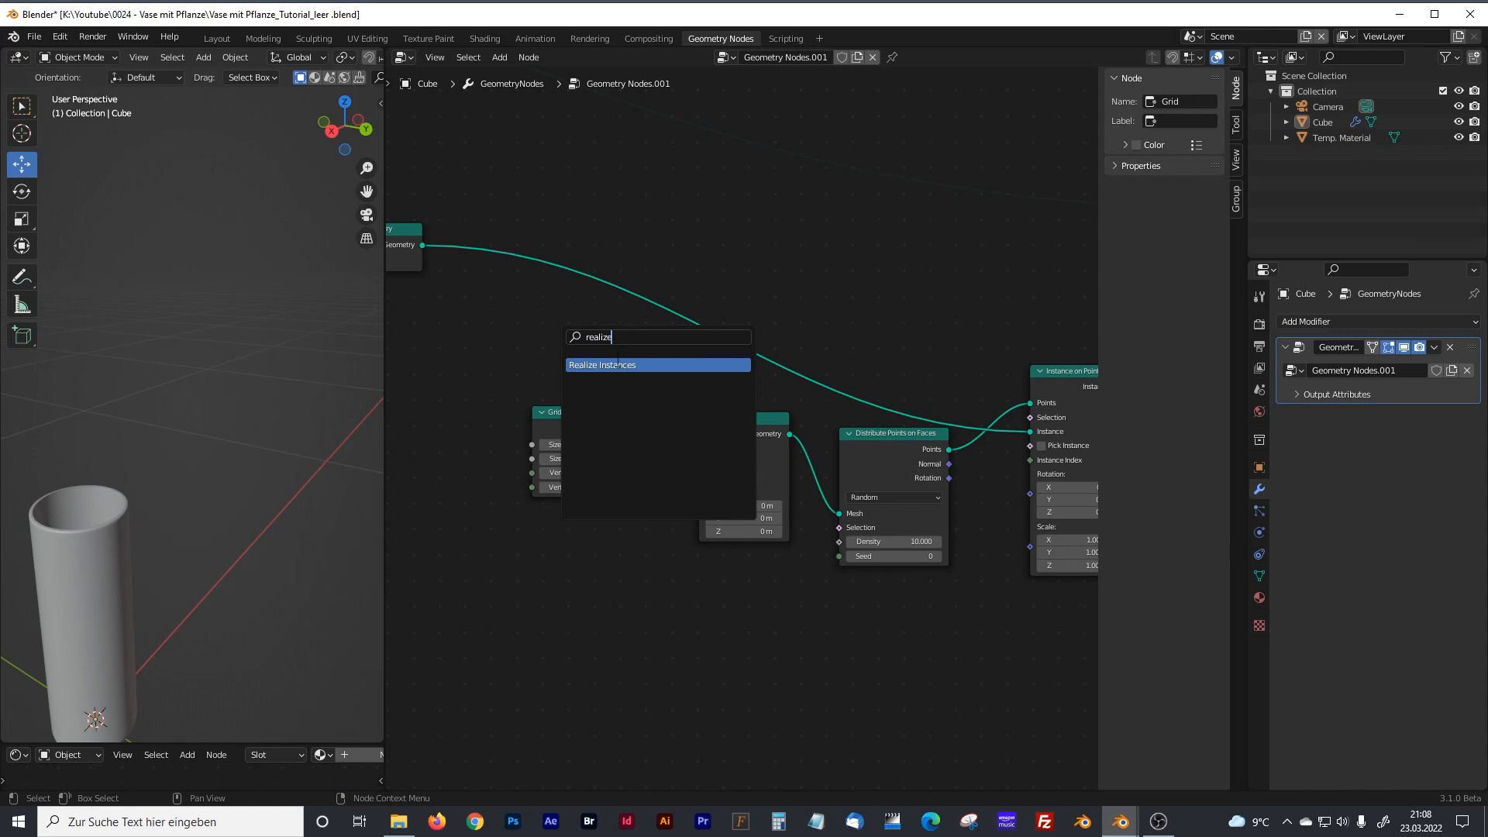
{"action": "left_click", "coordinate": [618, 364]}
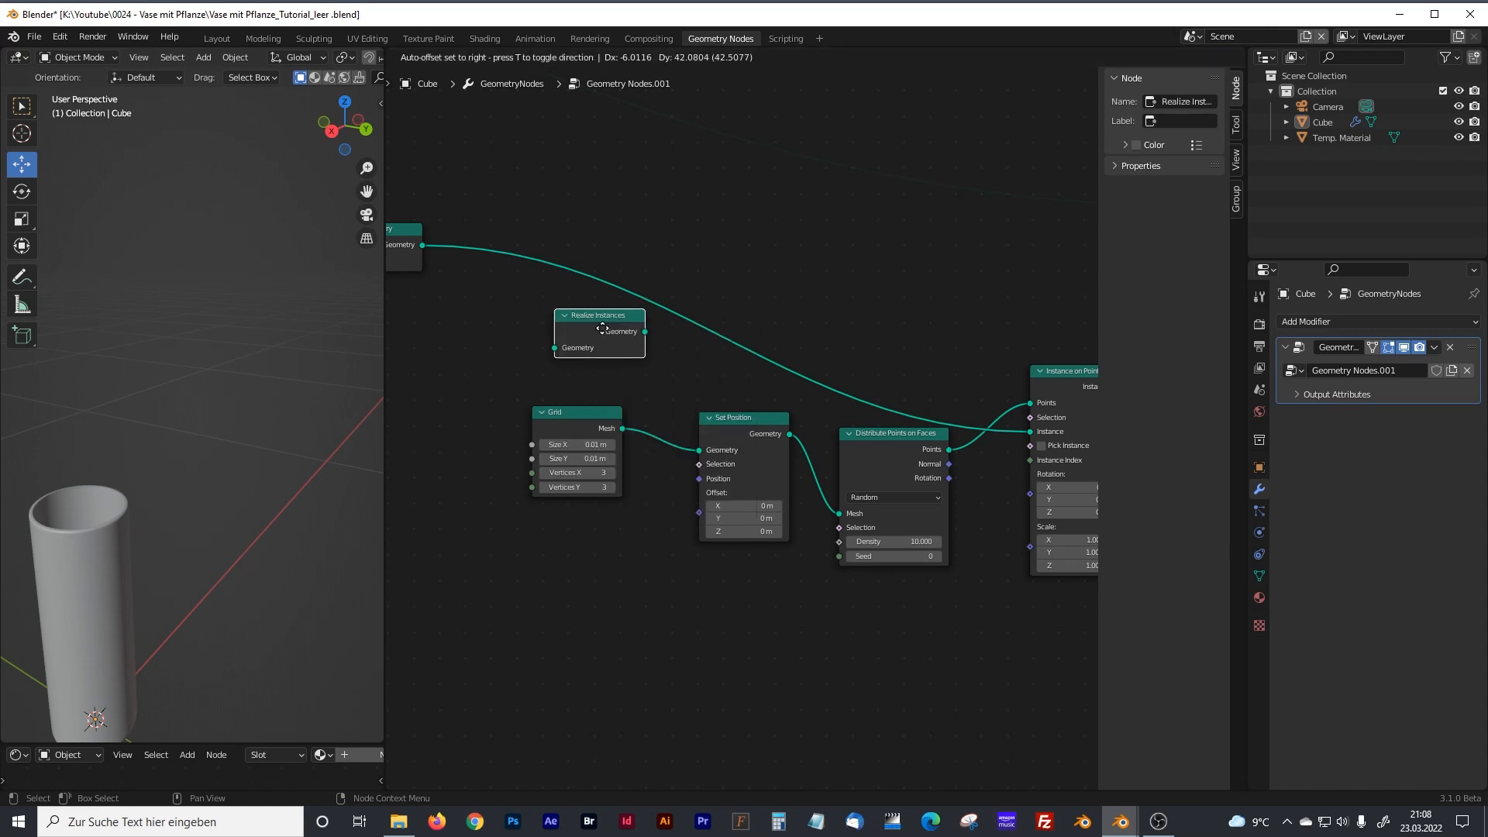
{"action": "left_click", "coordinate": [553, 276]}
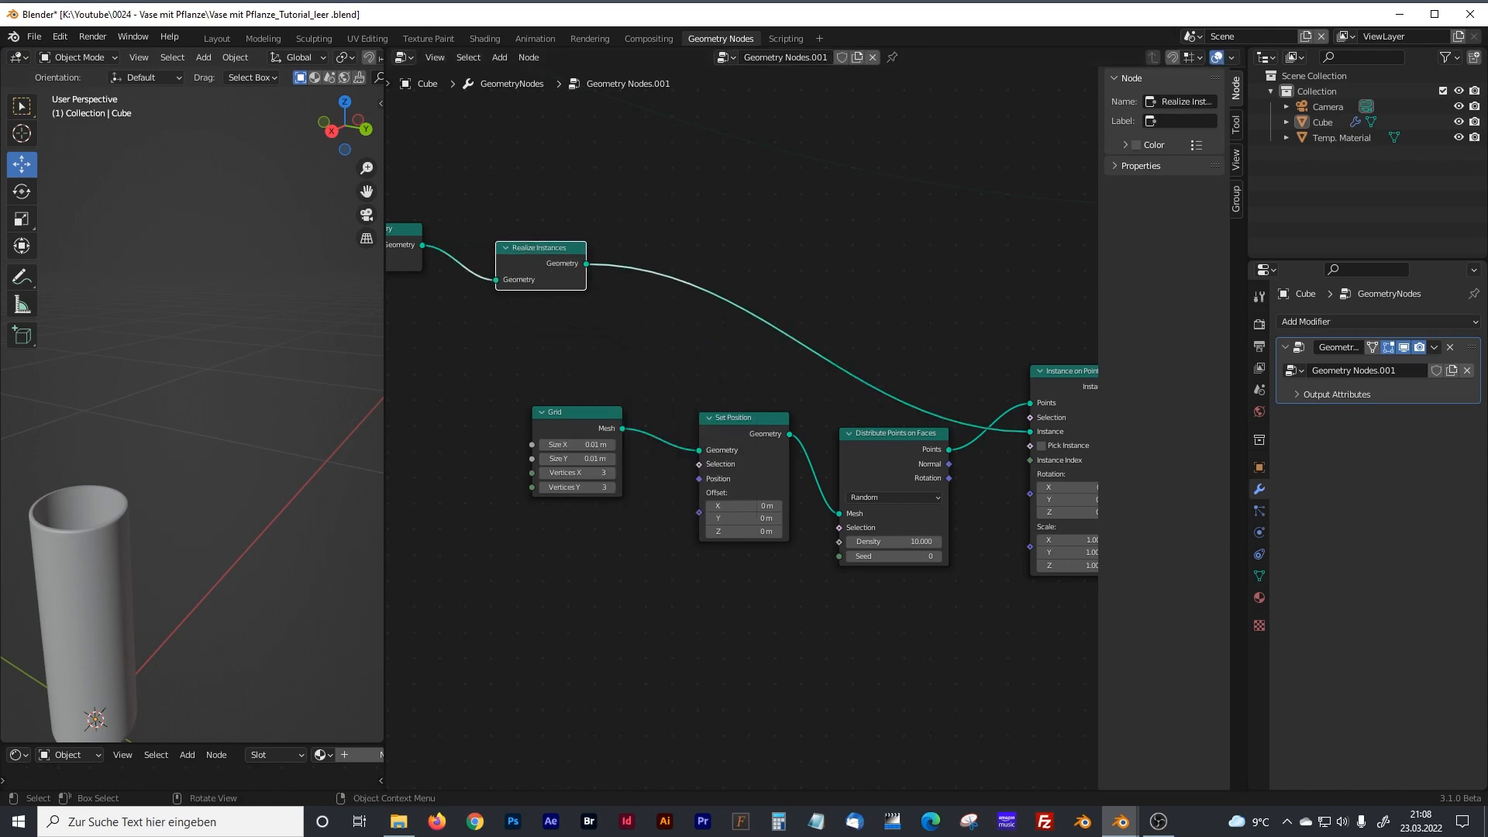
Set the Distribute Points on Faces node's density to 10000.
{"action": "middle_click_drag", "start_coordinate": [867, 580], "coordinate": [730, 586]}
{"action": "left_click", "coordinate": [781, 549]}
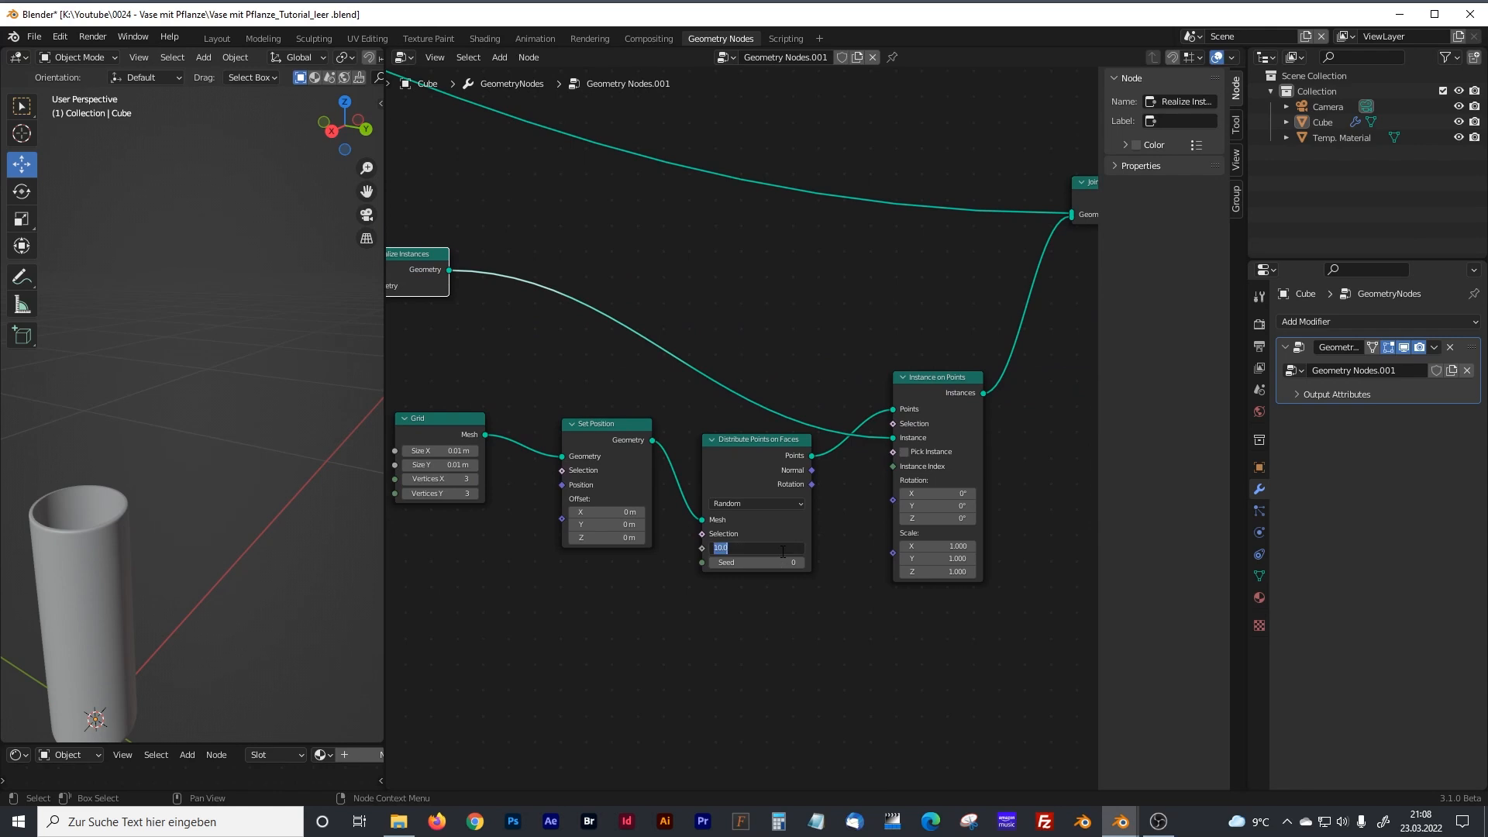
{"action": "type", "text": "10000"}
{"action": "key", "text": "Return"}
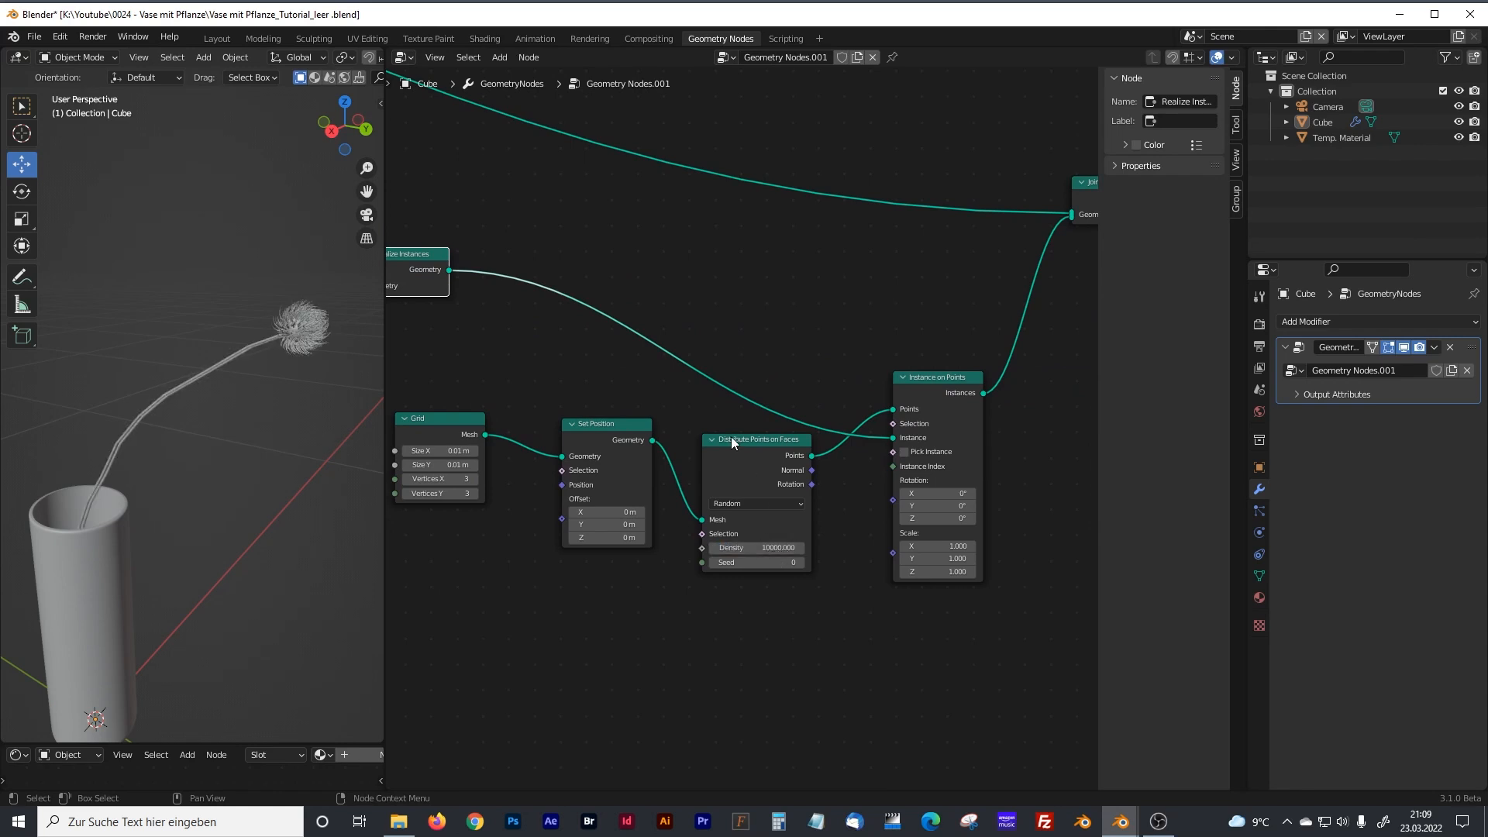
{"action": "left_click_drag", "start_coordinate": [732, 438], "coordinate": [737, 456]}
Add a Math node below Set Position and connect its output to the Density input of Distribute Points on Faces.
{"action": "middle_click_drag", "start_coordinate": [505, 576], "coordinate": [588, 557]}
{"action": "scroll", "coordinate": [527, 434], "scroll_direction": "up", "scroll_amount": 2}
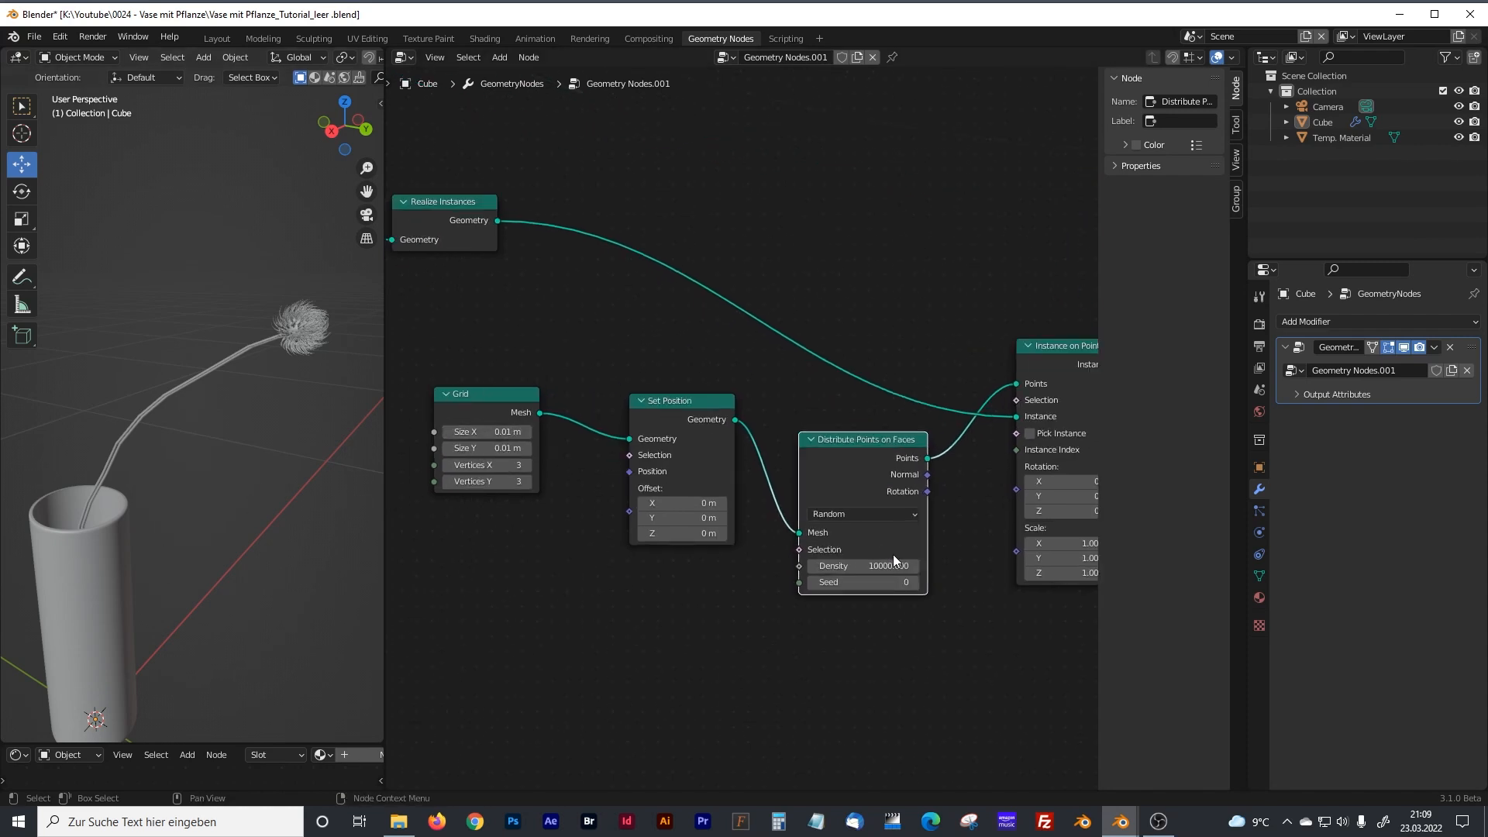
{"action": "middle_click_drag", "start_coordinate": [683, 626], "coordinate": [693, 571]}
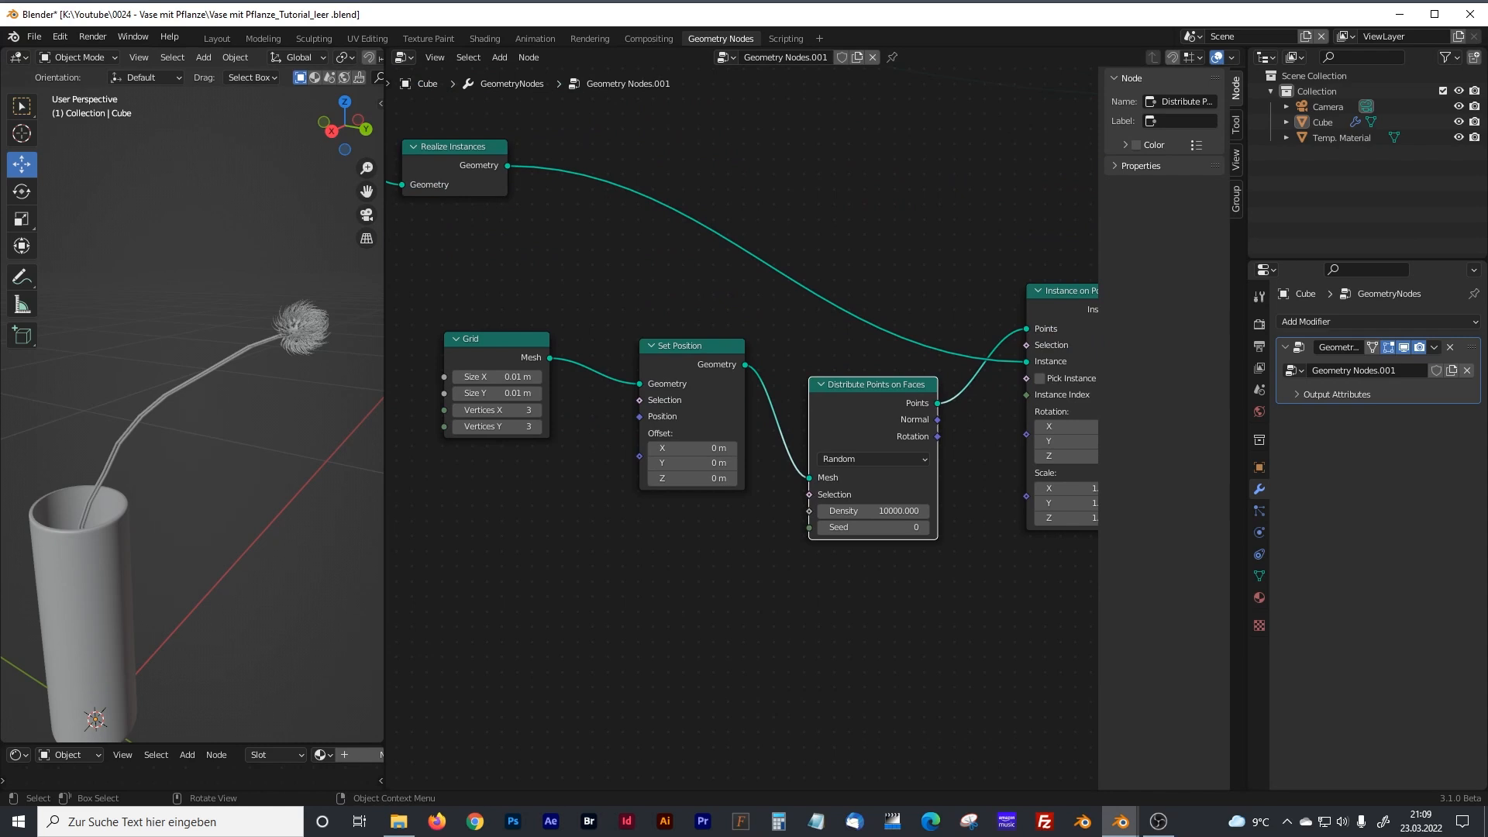
{"action": "left_click", "coordinate": [629, 593]}
{"action": "key", "text": "shift+a"}
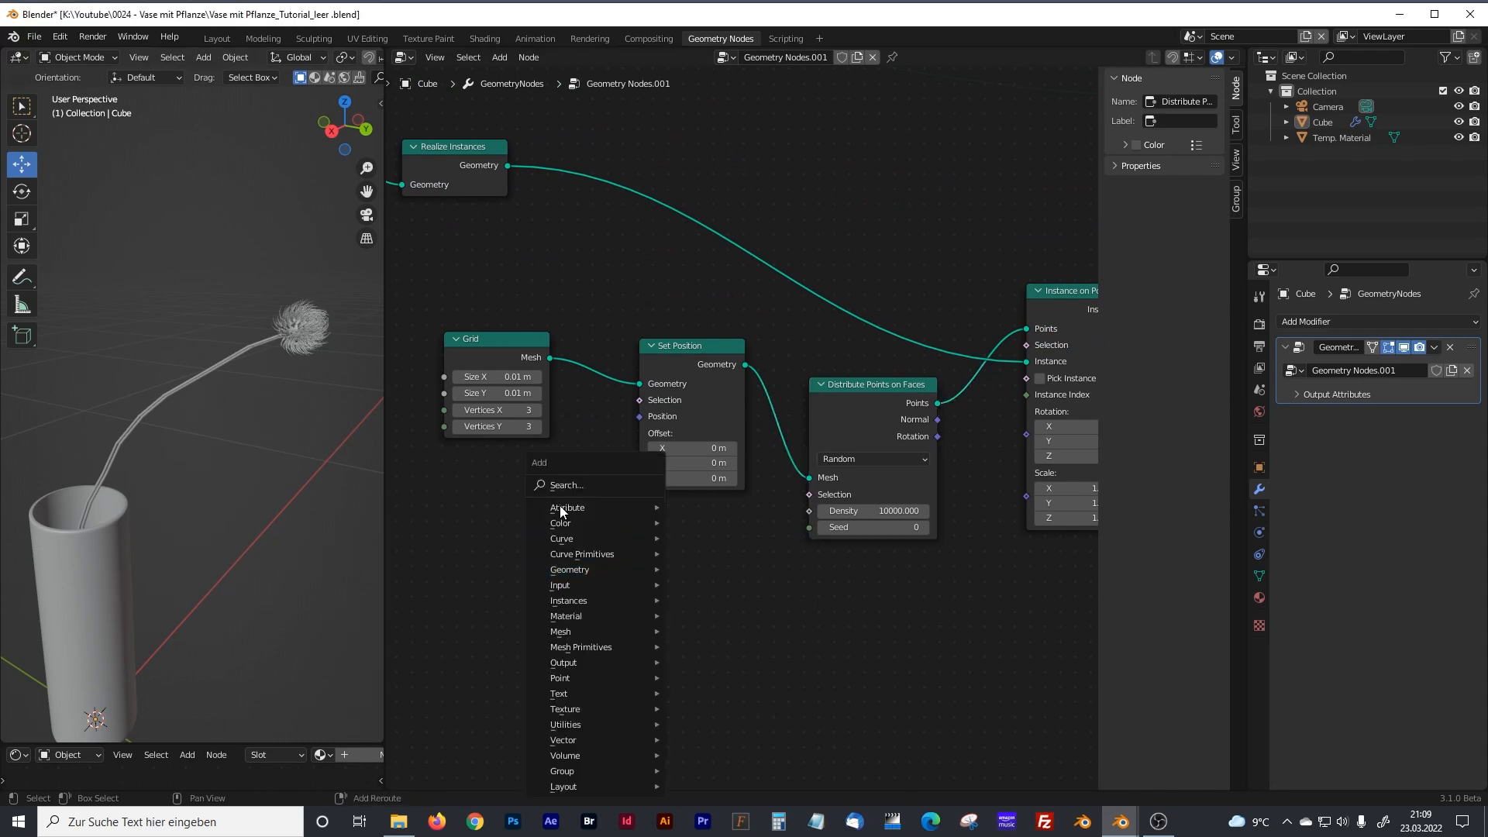
{"action": "left_click", "coordinate": [568, 484]}
{"action": "type", "text": "math"}
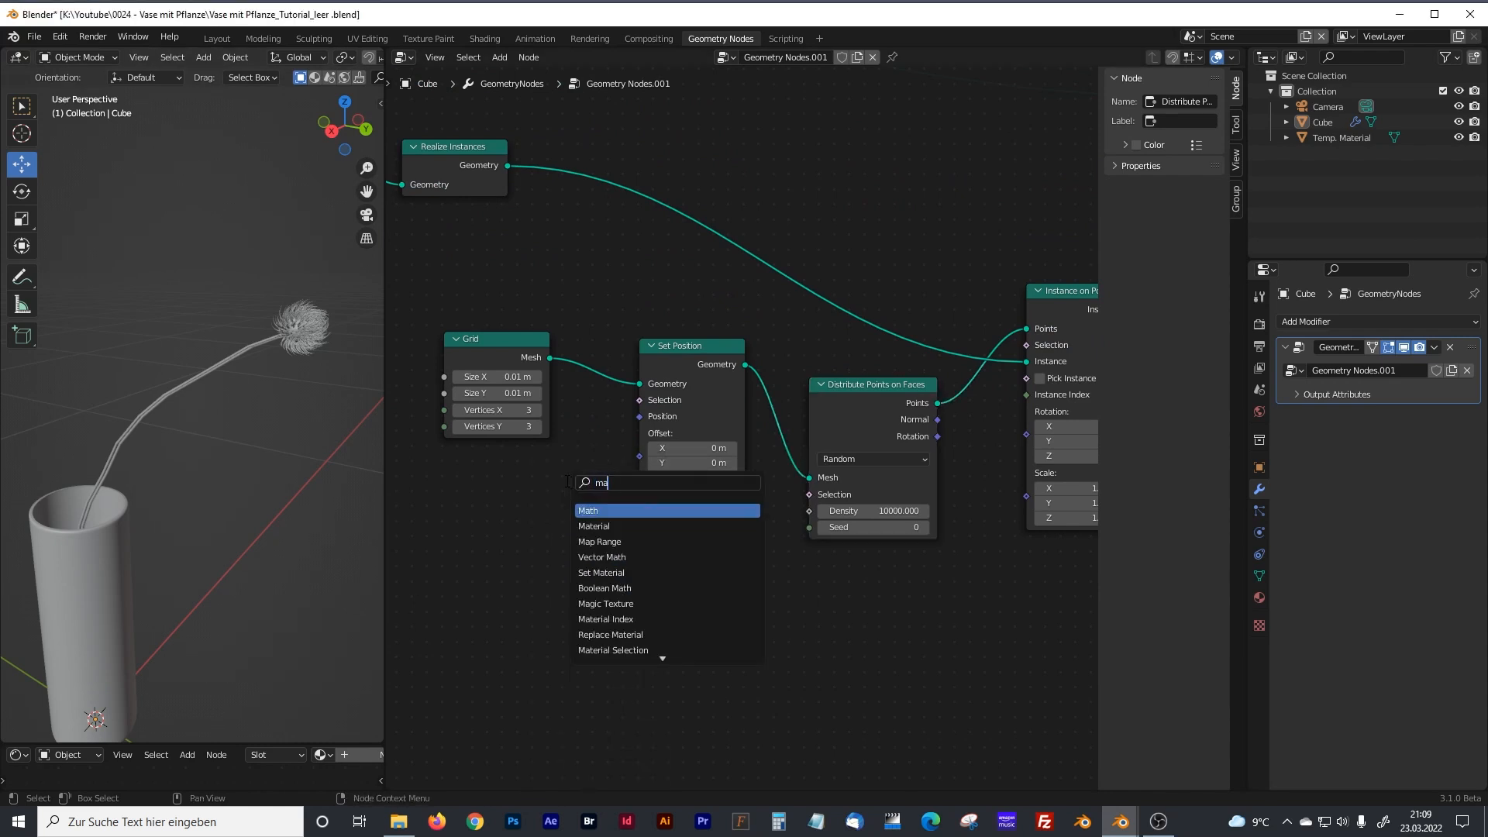
{"action": "left_click", "coordinate": [621, 510]}
{"action": "left_click", "coordinate": [728, 547]}
{"action": "left_click_drag", "start_coordinate": [744, 548], "coordinate": [810, 511]}
Set the second value of the Math node that drives the density to 1000.
{"action": "left_click", "coordinate": [733, 622]}
{"action": "type", "text": "1000"}
{"action": "key", "text": "Return"}
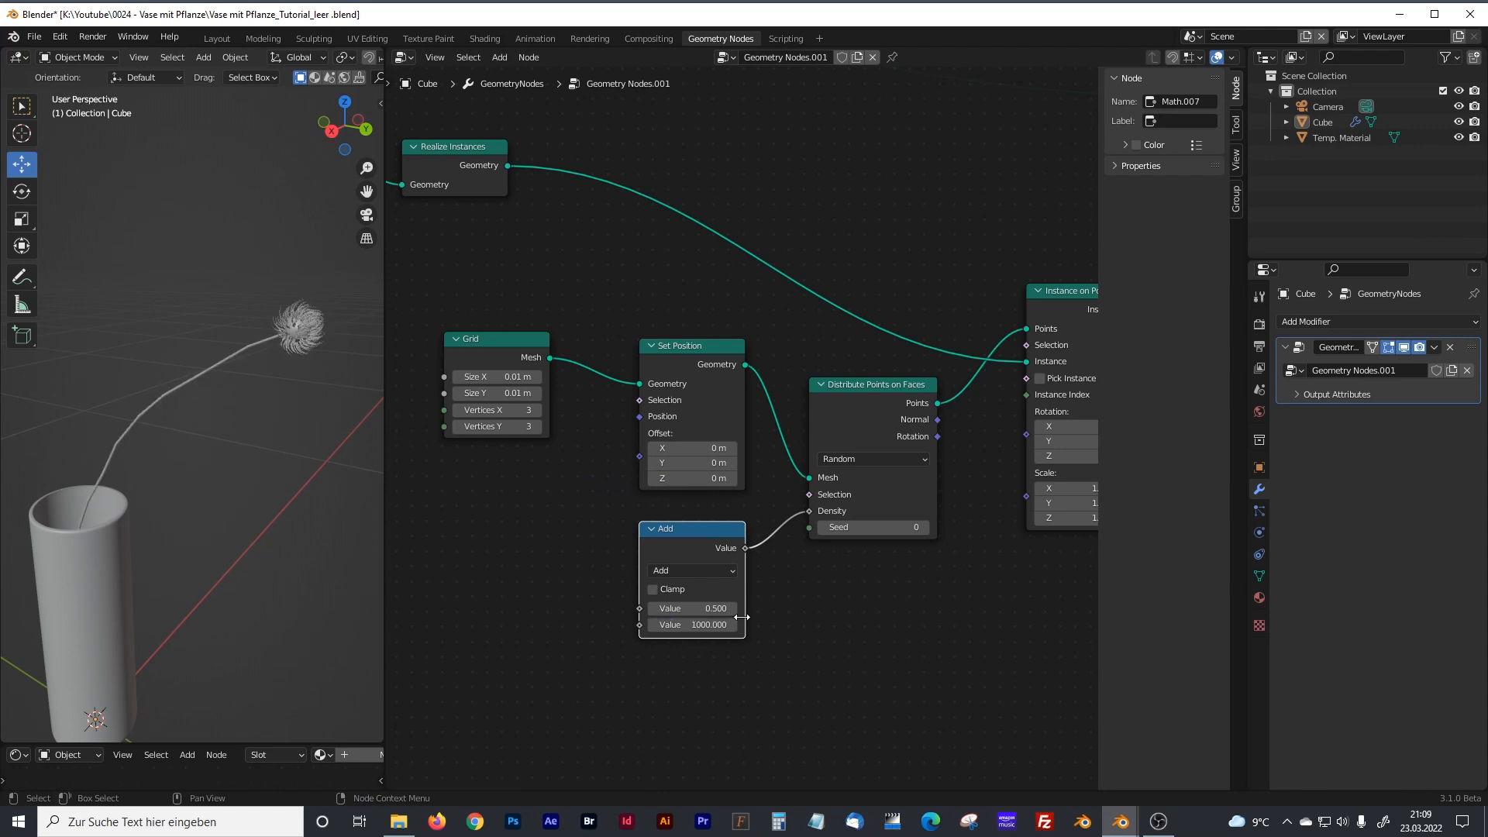
Add a Value node beside the Math node that drives the density.
{"action": "key", "text": "shift+a"}
{"action": "left_click", "coordinate": [481, 485]}
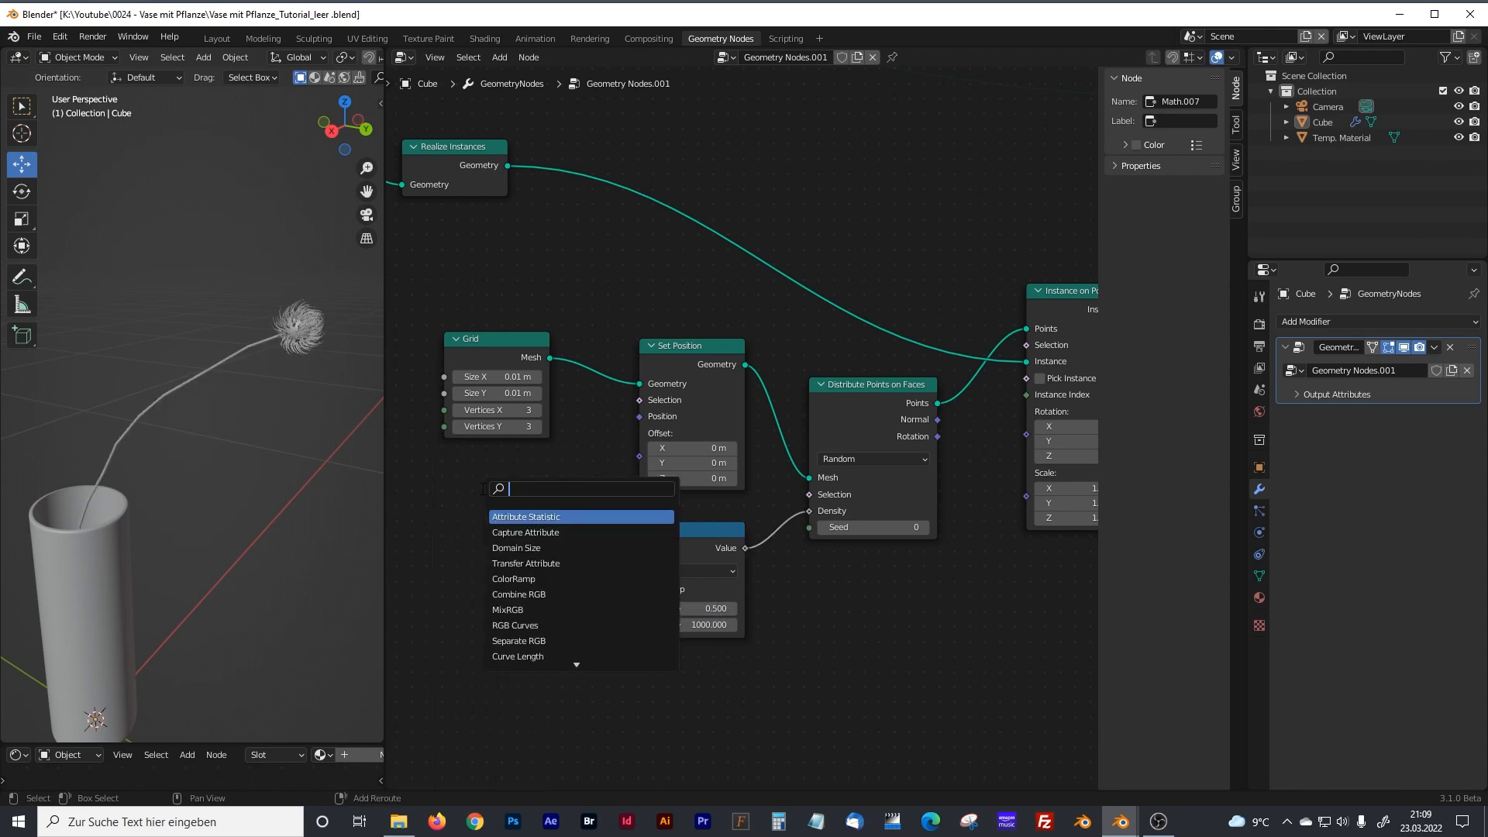
{"action": "type", "text": "value"}
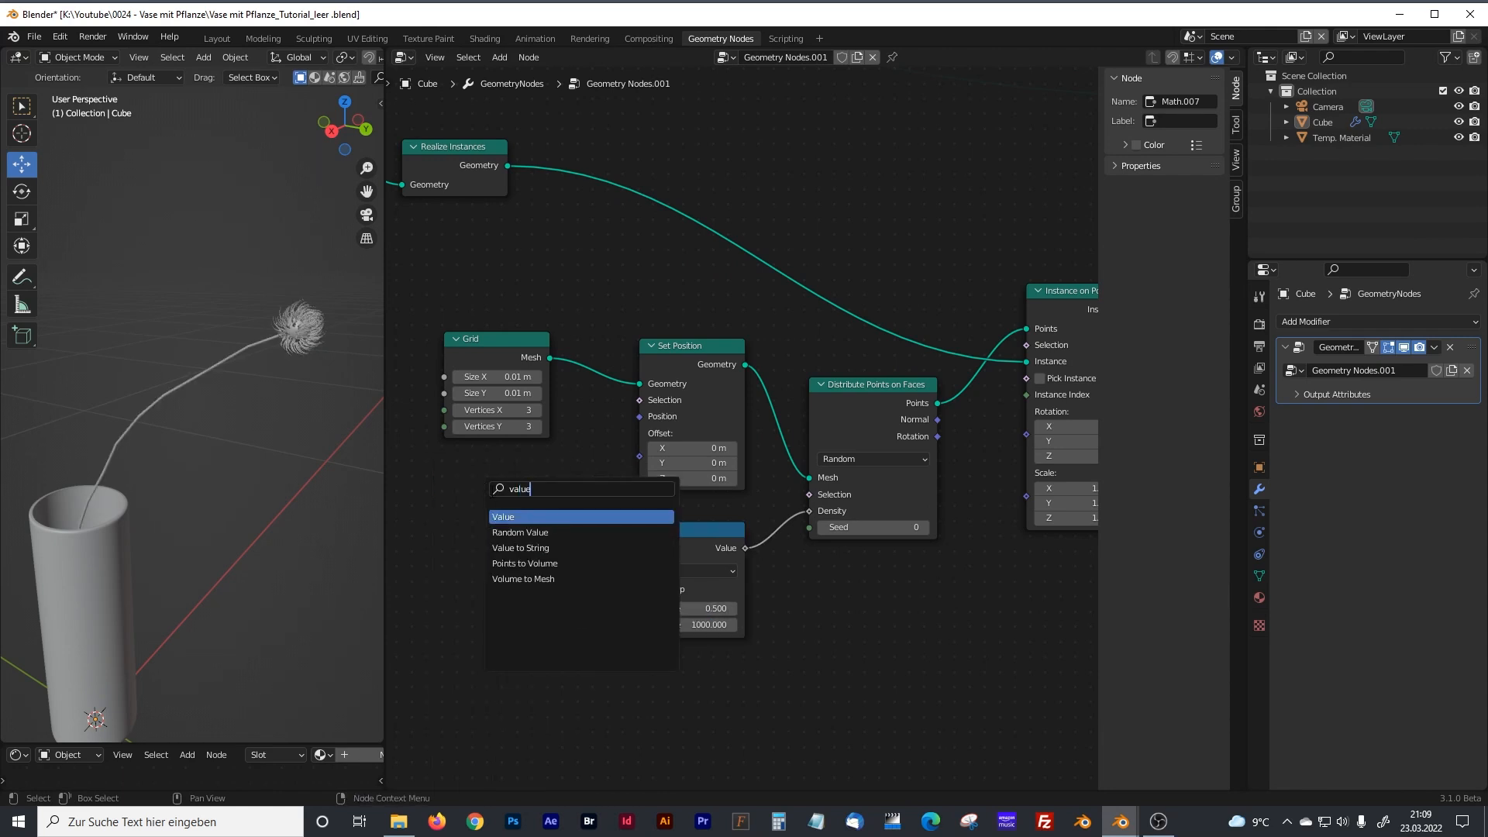
{"action": "key", "text": "Return"}
{"action": "left_click", "coordinate": [556, 609]}
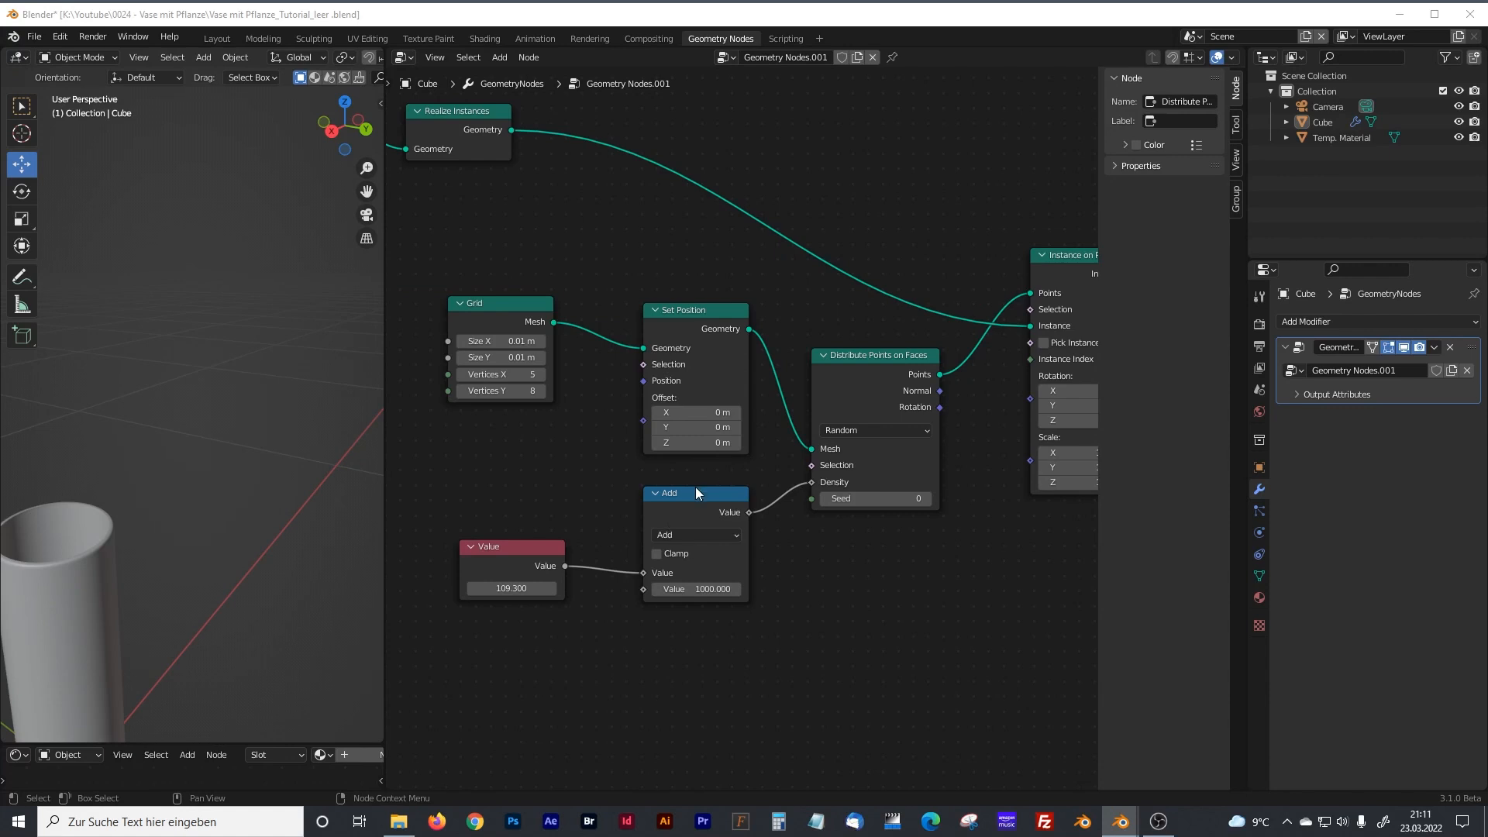
Change the density's Math node operation to Multiply and shift the Distribute Points on Faces node slightly upward.
{"action": "left_click", "coordinate": [682, 535]}
{"action": "left_click", "coordinate": [682, 607]}
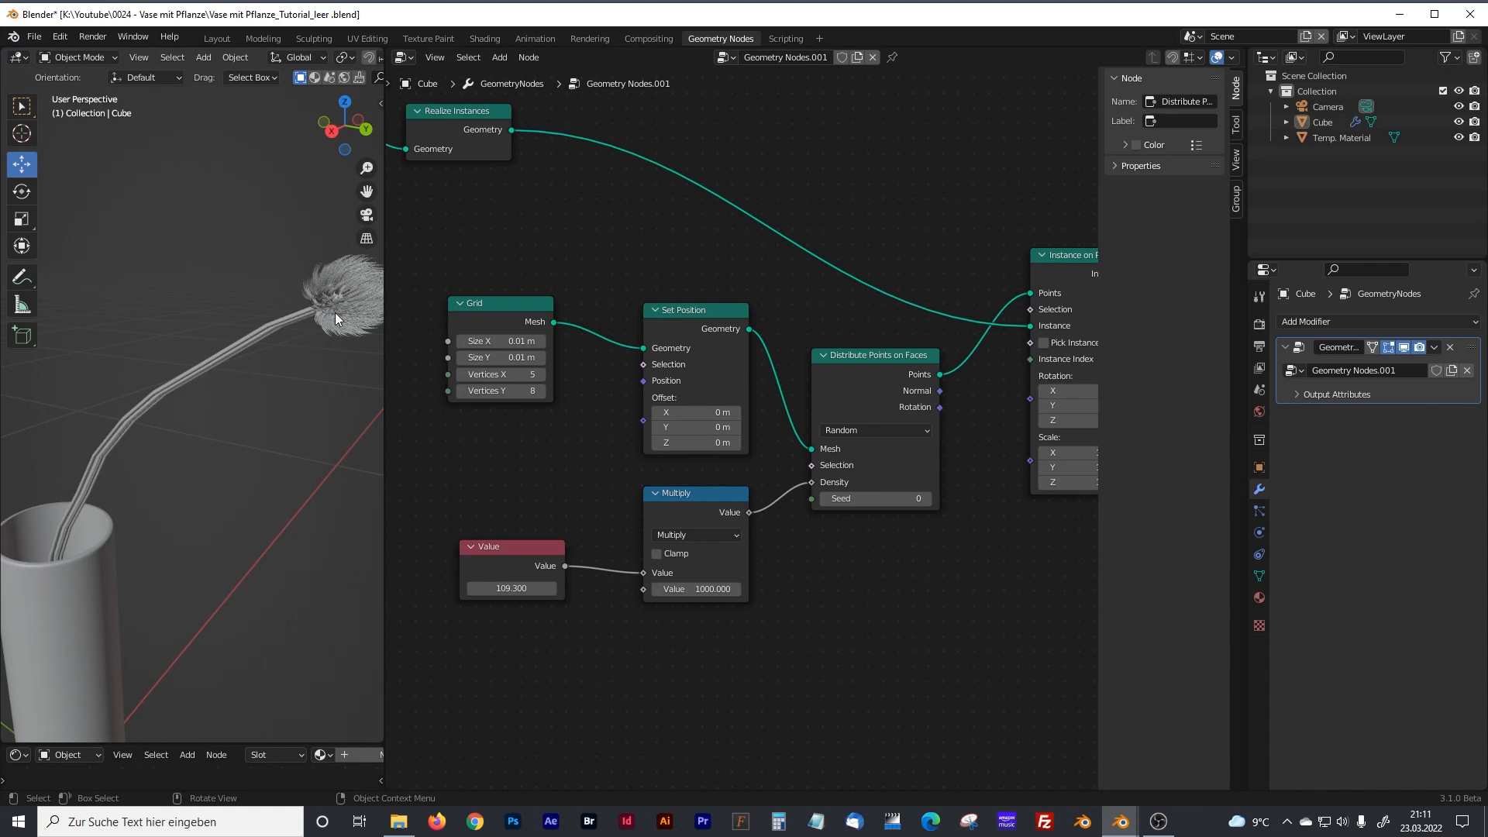
{"action": "left_click_drag", "start_coordinate": [846, 356], "coordinate": [850, 335]}
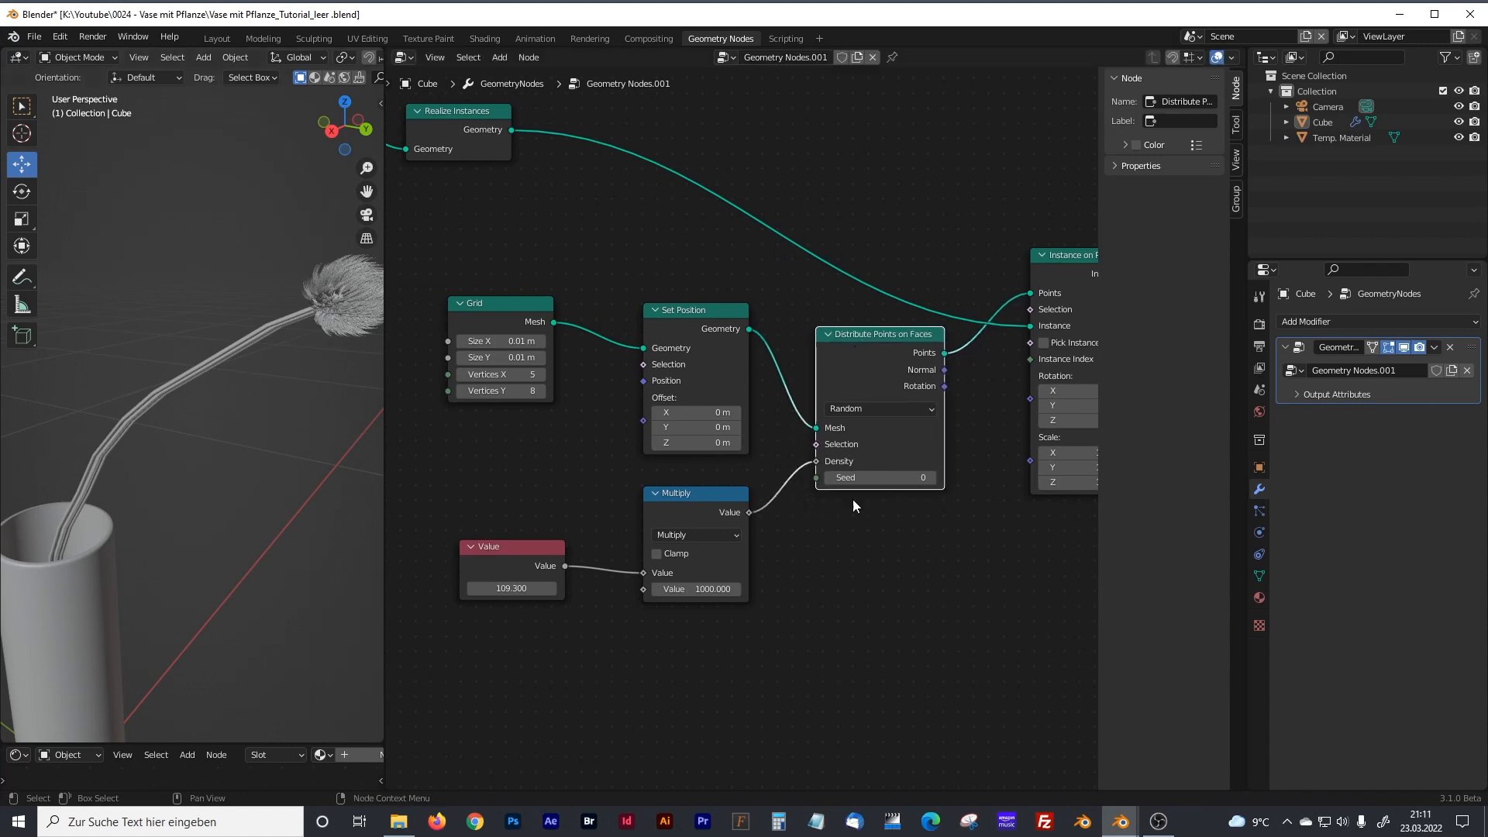
Add a Random Value node below Distribute Points on Faces and set its data type to Vector.
{"action": "middle_click_drag", "start_coordinate": [880, 558], "coordinate": [747, 491]}
{"action": "left_click", "coordinate": [747, 491]}
{"action": "key", "text": "shift+a"}
{"action": "left_click", "coordinate": [693, 481]}
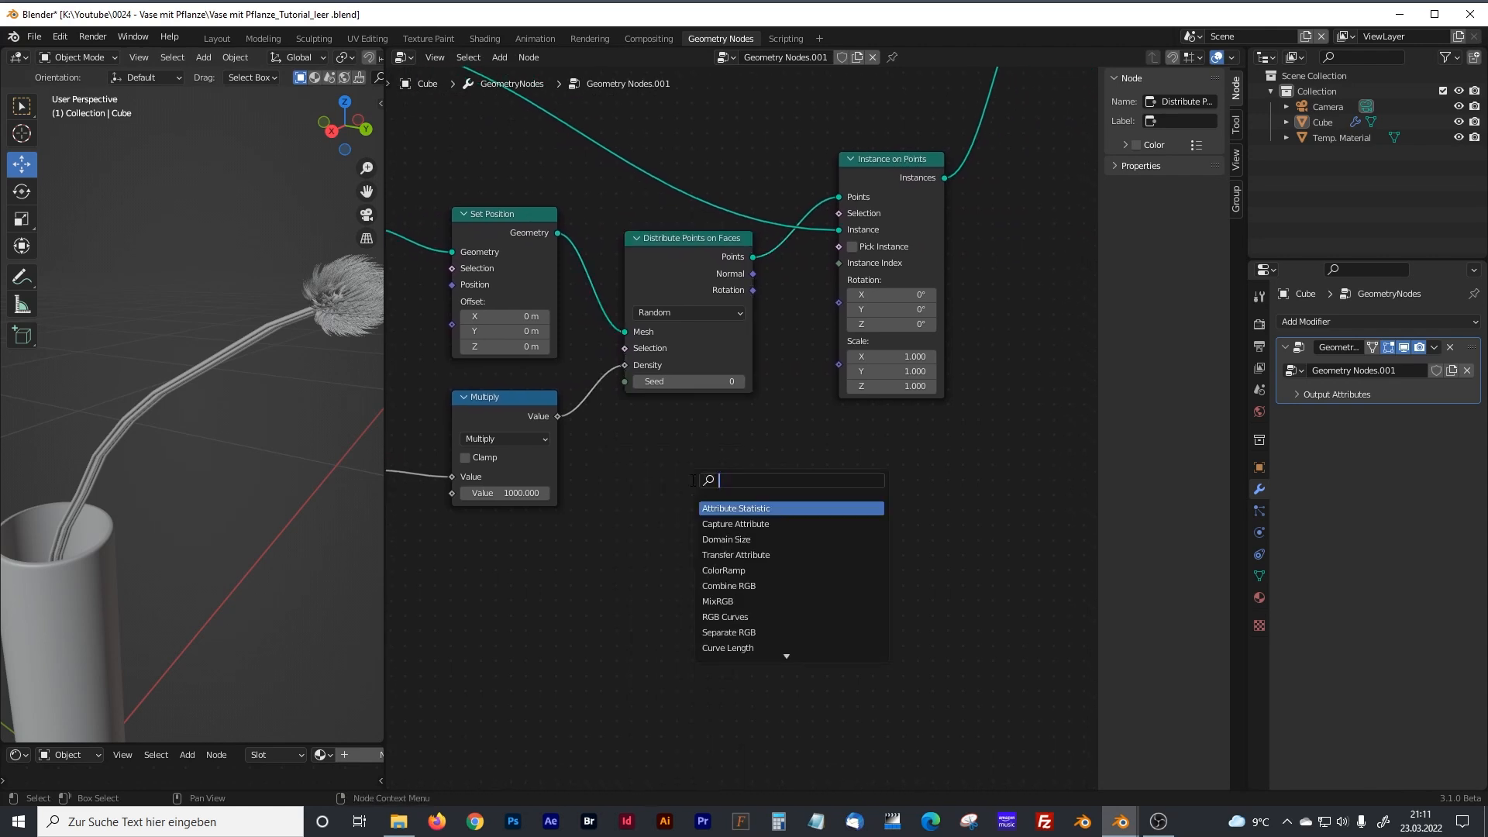
{"action": "type", "text": "random"}
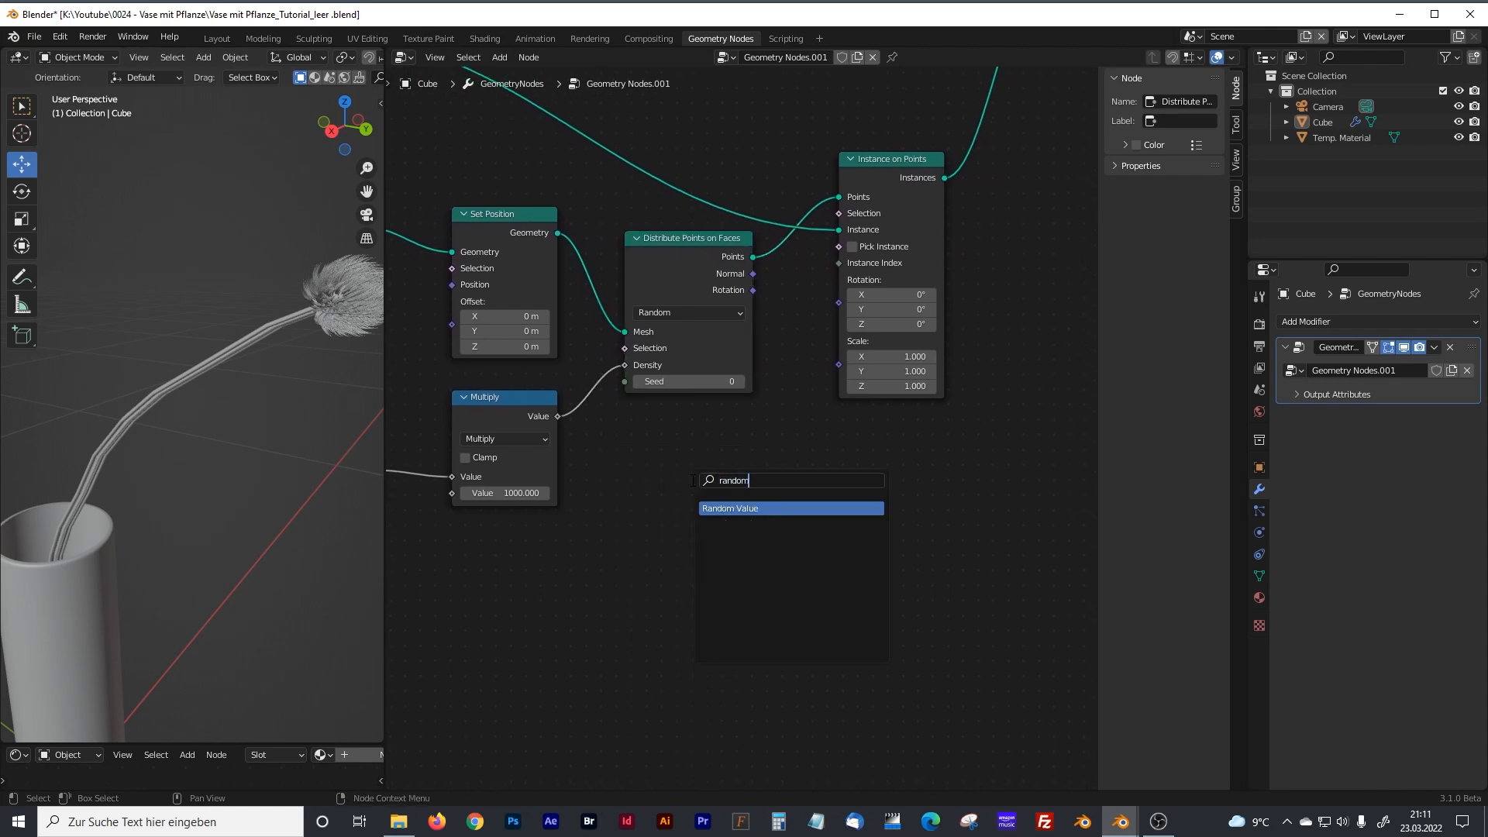
{"action": "key", "text": "Return"}
{"action": "left_click", "coordinate": [663, 469]}
{"action": "left_click", "coordinate": [663, 481]}
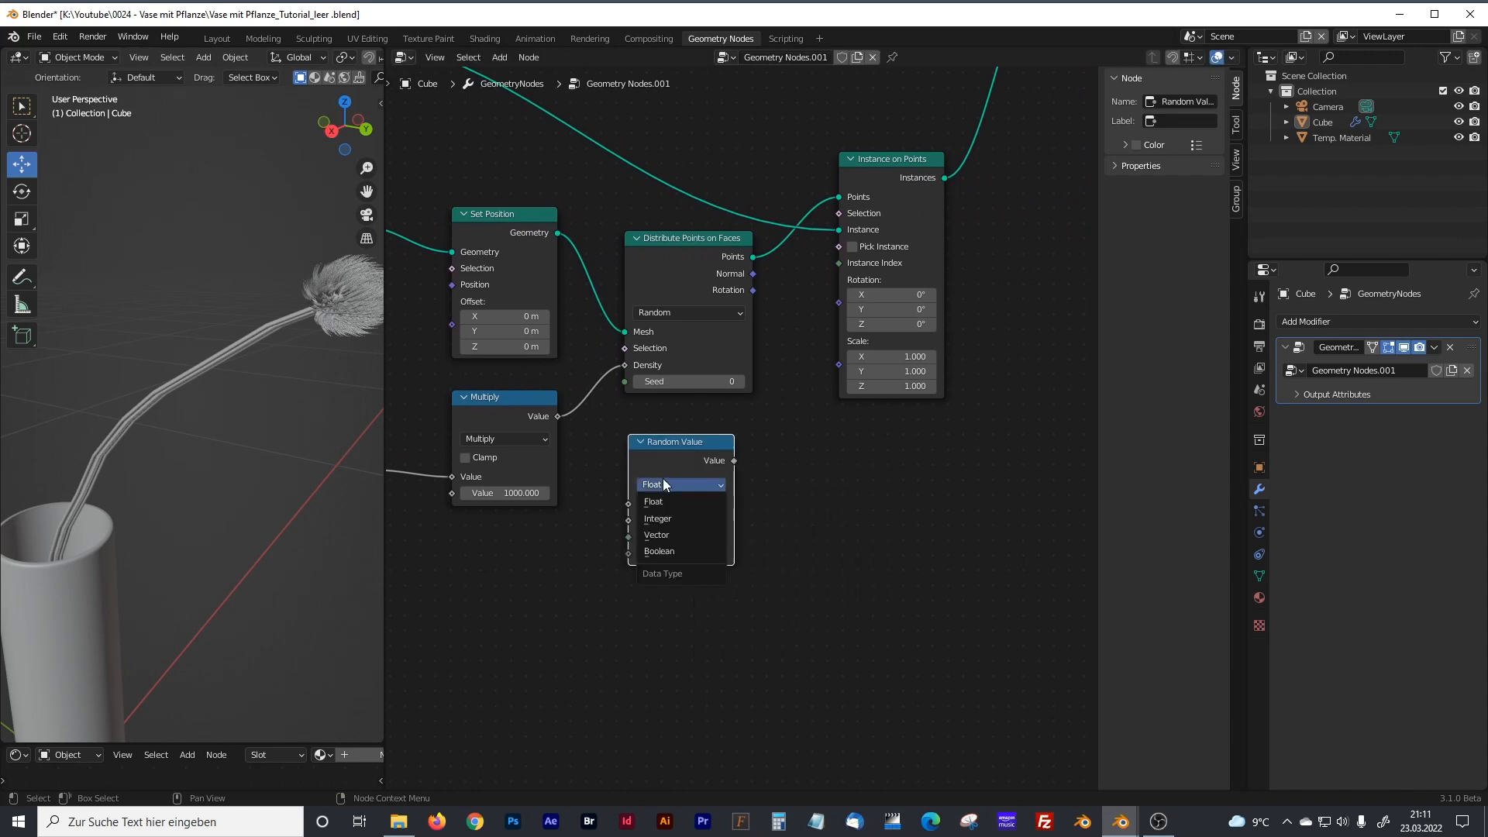
{"action": "left_click", "coordinate": [668, 534]}
Connect the Random Value node's output to the Rotation input of Instance on Points.
{"action": "left_click_drag", "start_coordinate": [734, 460], "coordinate": [837, 302]}
{"action": "scroll", "coordinate": [161, 509], "scroll_direction": "down", "scroll_amount": 2}
{"action": "middle_click_drag", "start_coordinate": [162, 509], "coordinate": [229, 439], "text": "shift"}
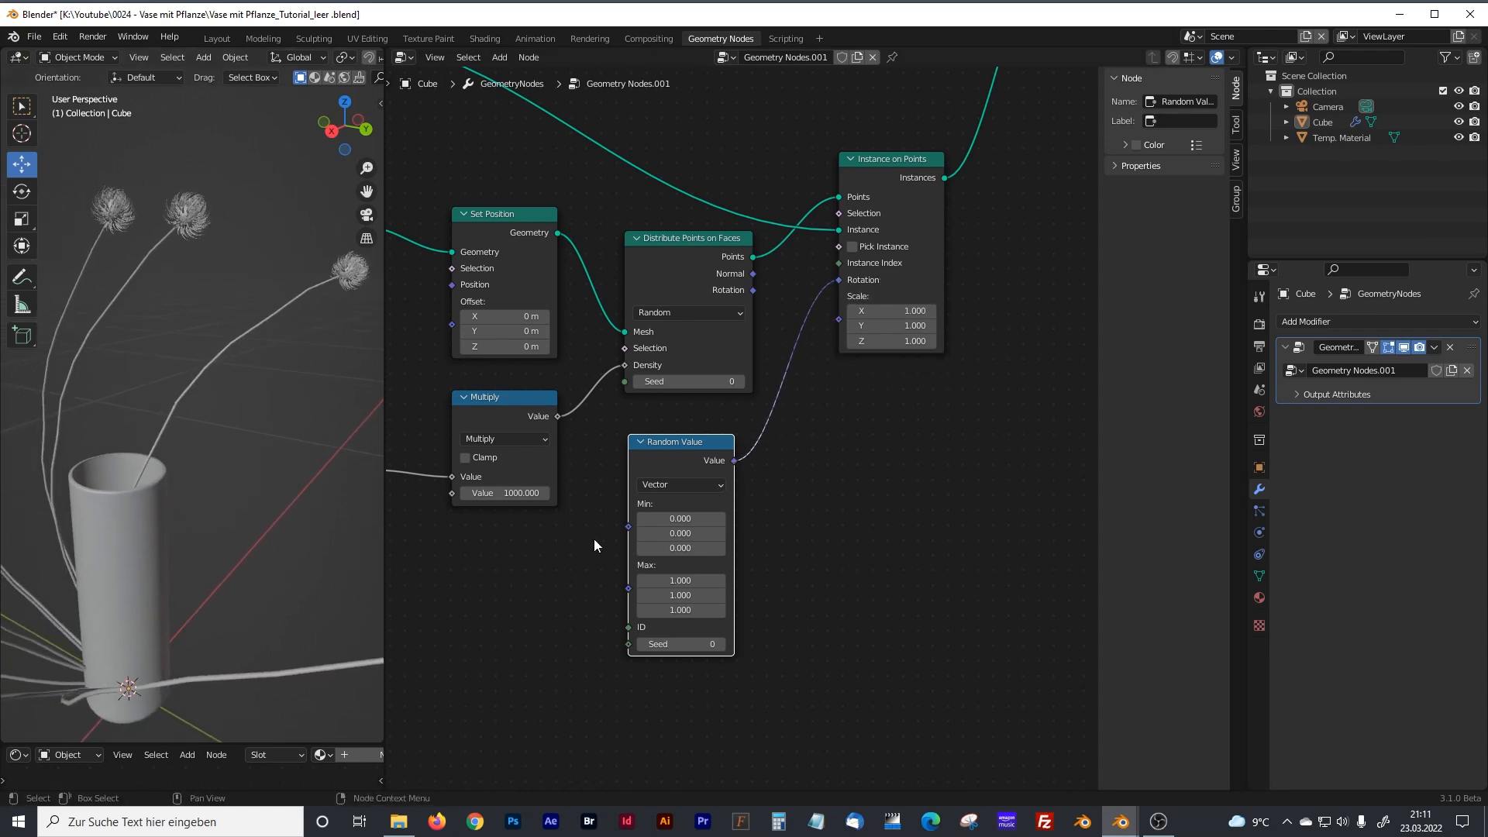
Set the first and second Max components of the rotation's Random Value node to 0.
{"action": "left_click", "coordinate": [677, 580]}
{"action": "type", "text": "9"}
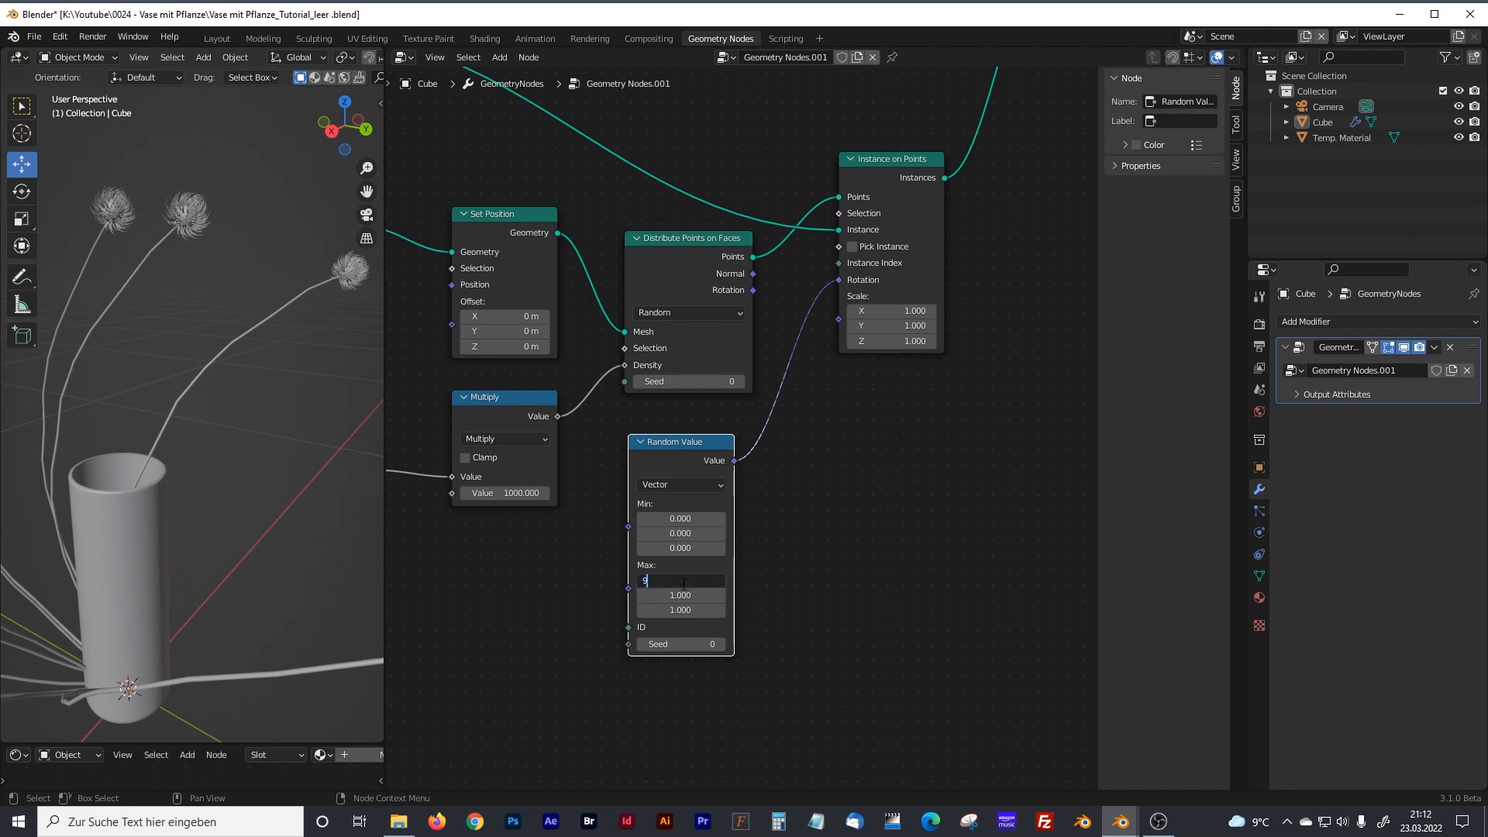
{"action": "key", "text": "Return"}
{"action": "left_click", "coordinate": [683, 594]}
{"action": "type", "text": "9"}
{"action": "key", "text": "Return"}
{"action": "left_click", "coordinate": [683, 581]}
{"action": "type", "text": "0"}
{"action": "key", "text": "Return"}
{"action": "left_click", "coordinate": [681, 594]}
{"action": "type", "text": "0"}
{"action": "key", "text": "Return"}
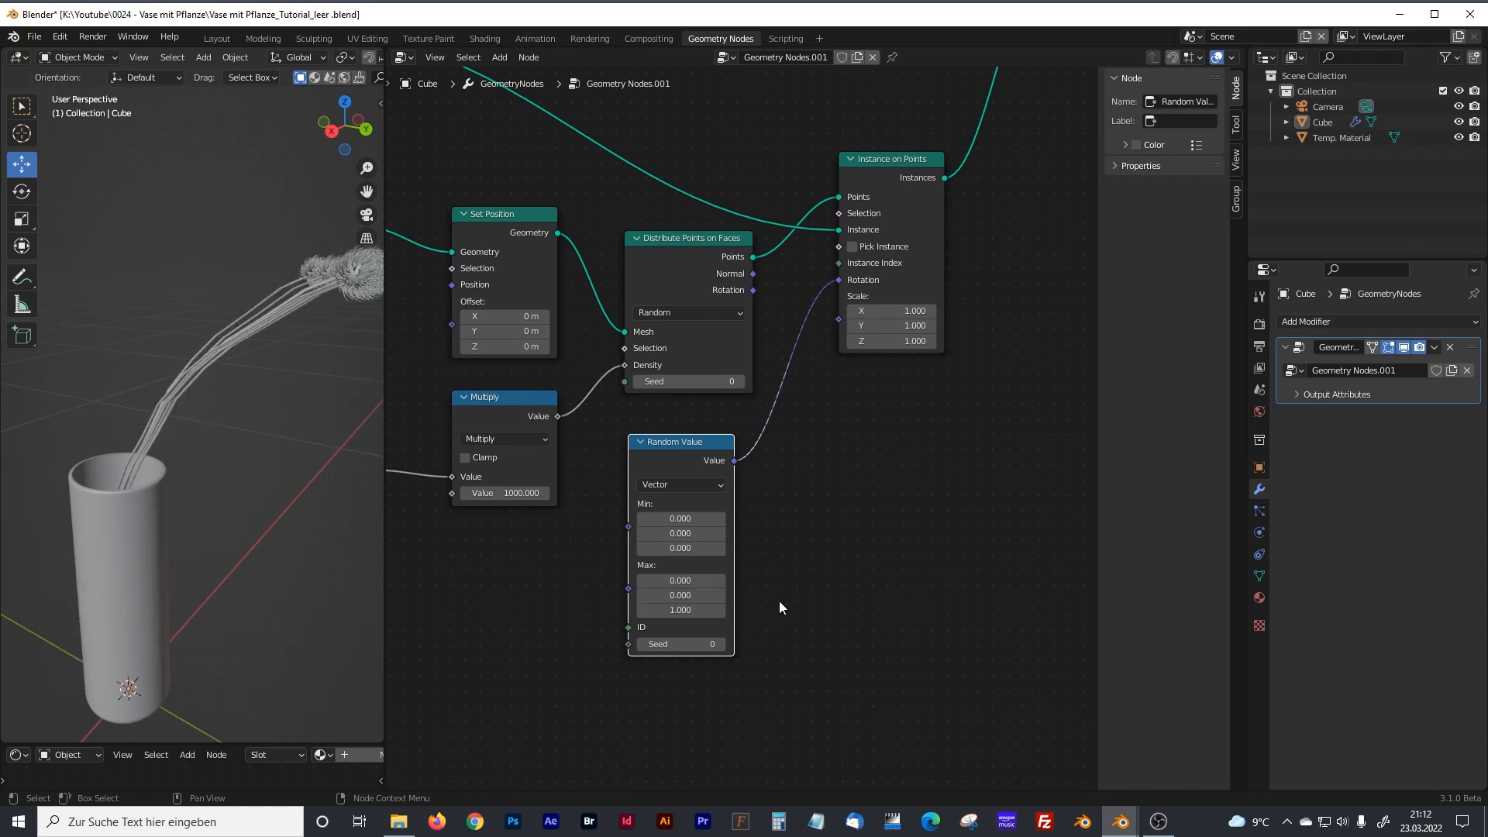
Raise the rotation's third Max component to 15.3 and increase the Value node that drives the density.
{"action": "left_click_drag", "start_coordinate": [683, 610], "coordinate": [795, 610]}
{"action": "middle_click_drag", "start_coordinate": [507, 497], "coordinate": [610, 525]}
{"action": "left_click_drag", "start_coordinate": [426, 520], "coordinate": [550, 524]}
Set the first and second Max components of the rotation's Random Value node to 0.09.
{"action": "middle_click_drag", "start_coordinate": [772, 462], "coordinate": [636, 390]}
{"action": "left_click", "coordinate": [648, 536]}
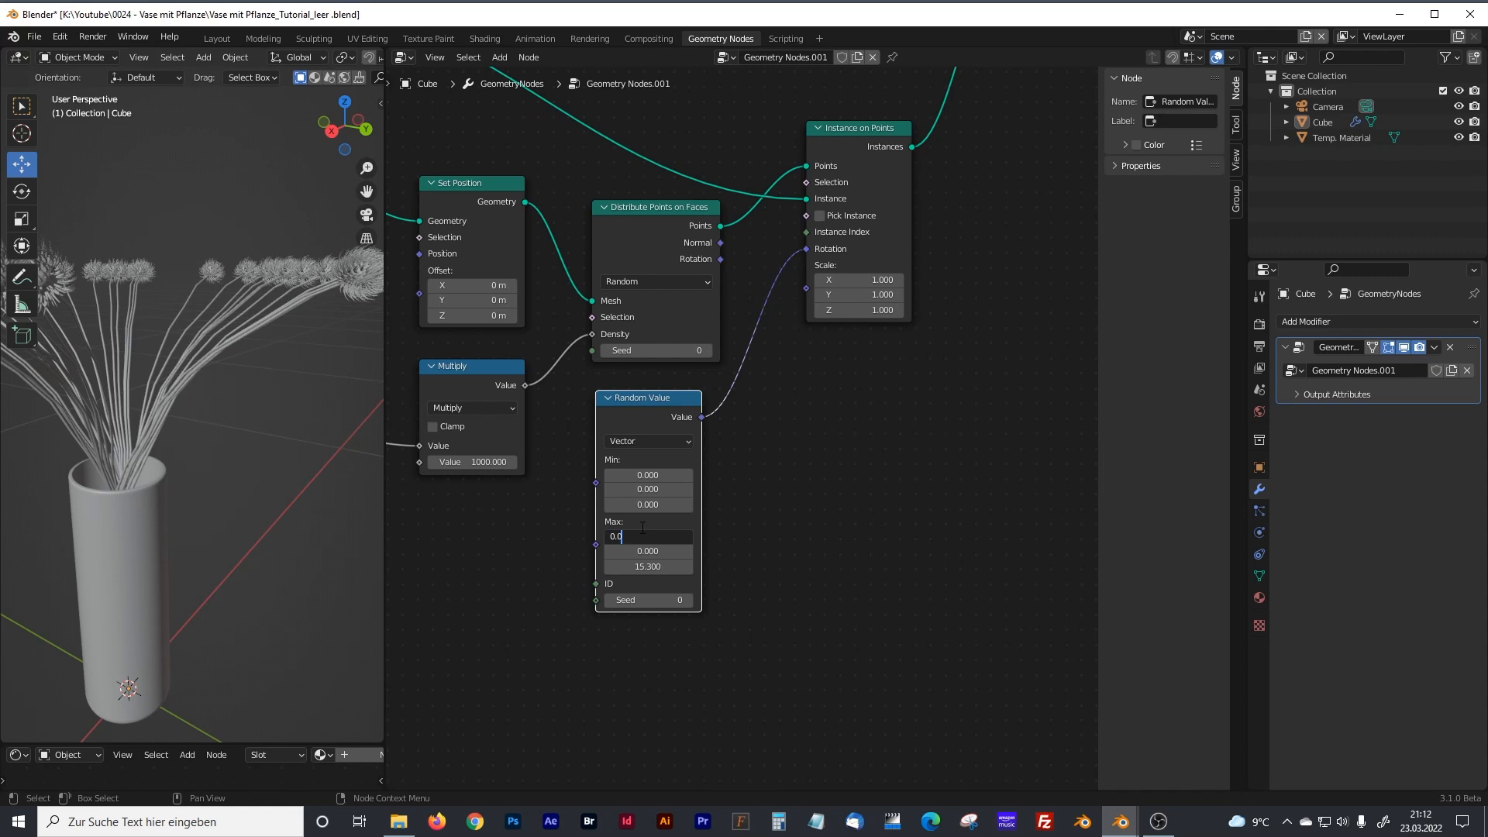
{"action": "type", "text": "9"}
{"action": "key", "text": "Tab"}
{"action": "type", "text": "0"}
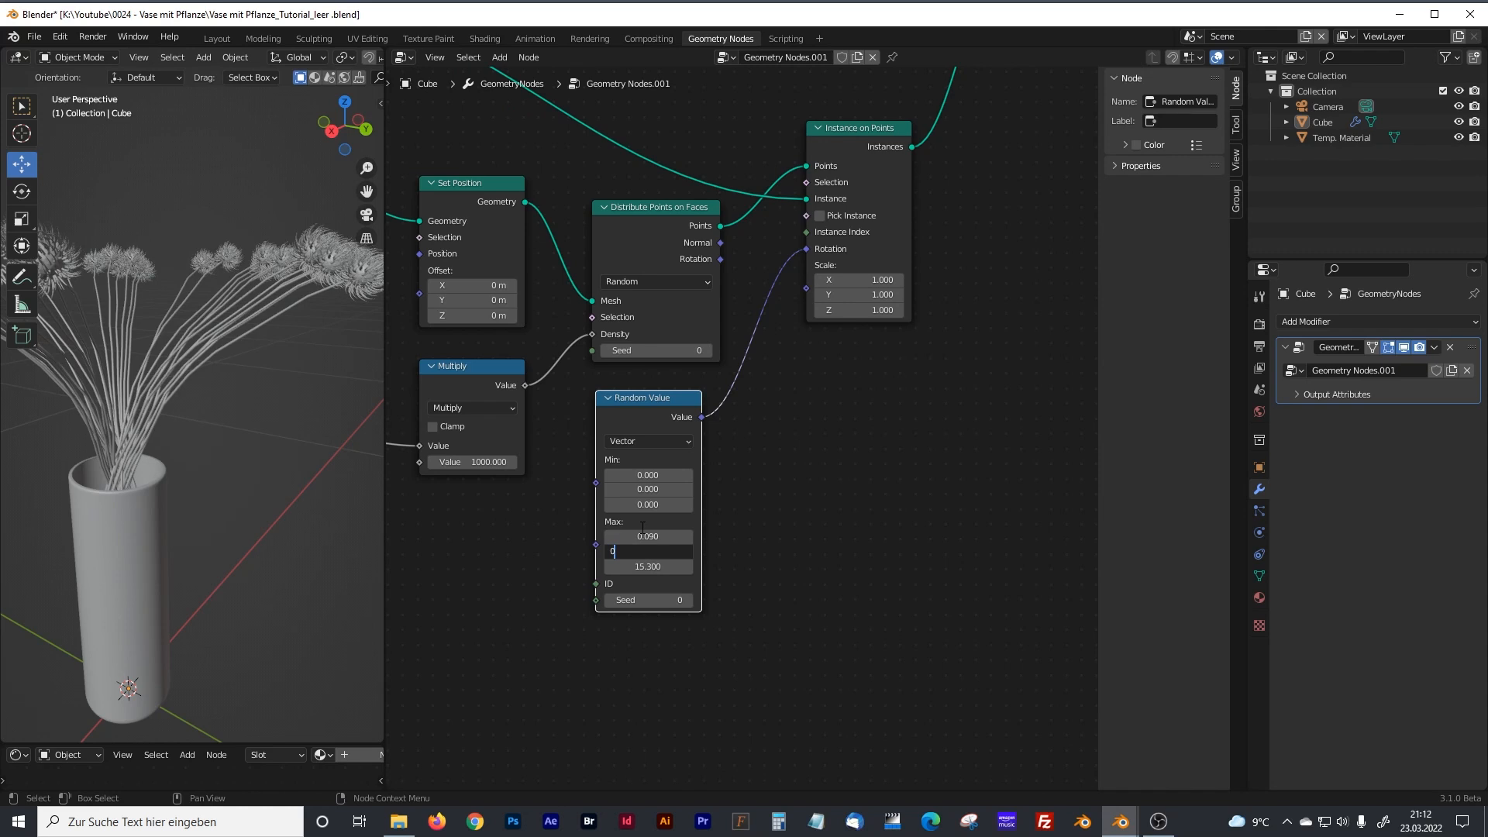
{"action": "type", "text": ".09"}
{"action": "key", "text": "Return"}
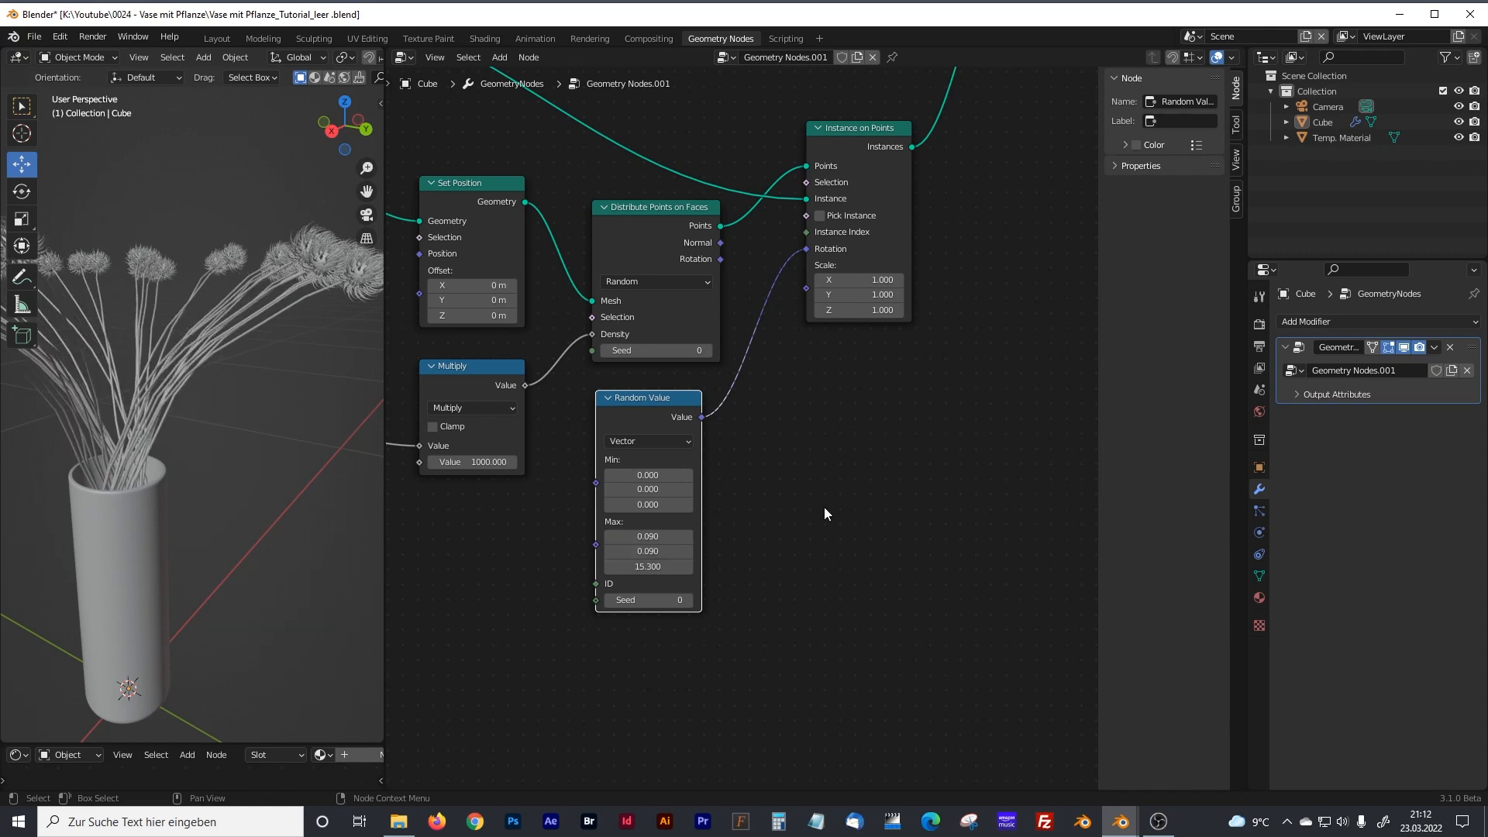
Duplicate the rotation's Random Value node and set the copy's data type to Float.
{"action": "scroll", "coordinate": [174, 429], "scroll_direction": "up", "scroll_amount": 1}
{"action": "mouse_move", "coordinate": [174, 428]}
{"action": "middle_mouse_down"}
{"action": "mouse_move", "coordinate": [241, 436]}
{"action": "mouse_move", "coordinate": [262, 412]}
{"action": "mouse_move", "coordinate": [147, 433]}
{"action": "middle_mouse_up"}
{"action": "middle_click_drag", "start_coordinate": [497, 516], "coordinate": [601, 505]}
{"action": "middle_click_drag", "start_coordinate": [907, 436], "coordinate": [851, 447]}
{"action": "key", "text": "shift+d"}
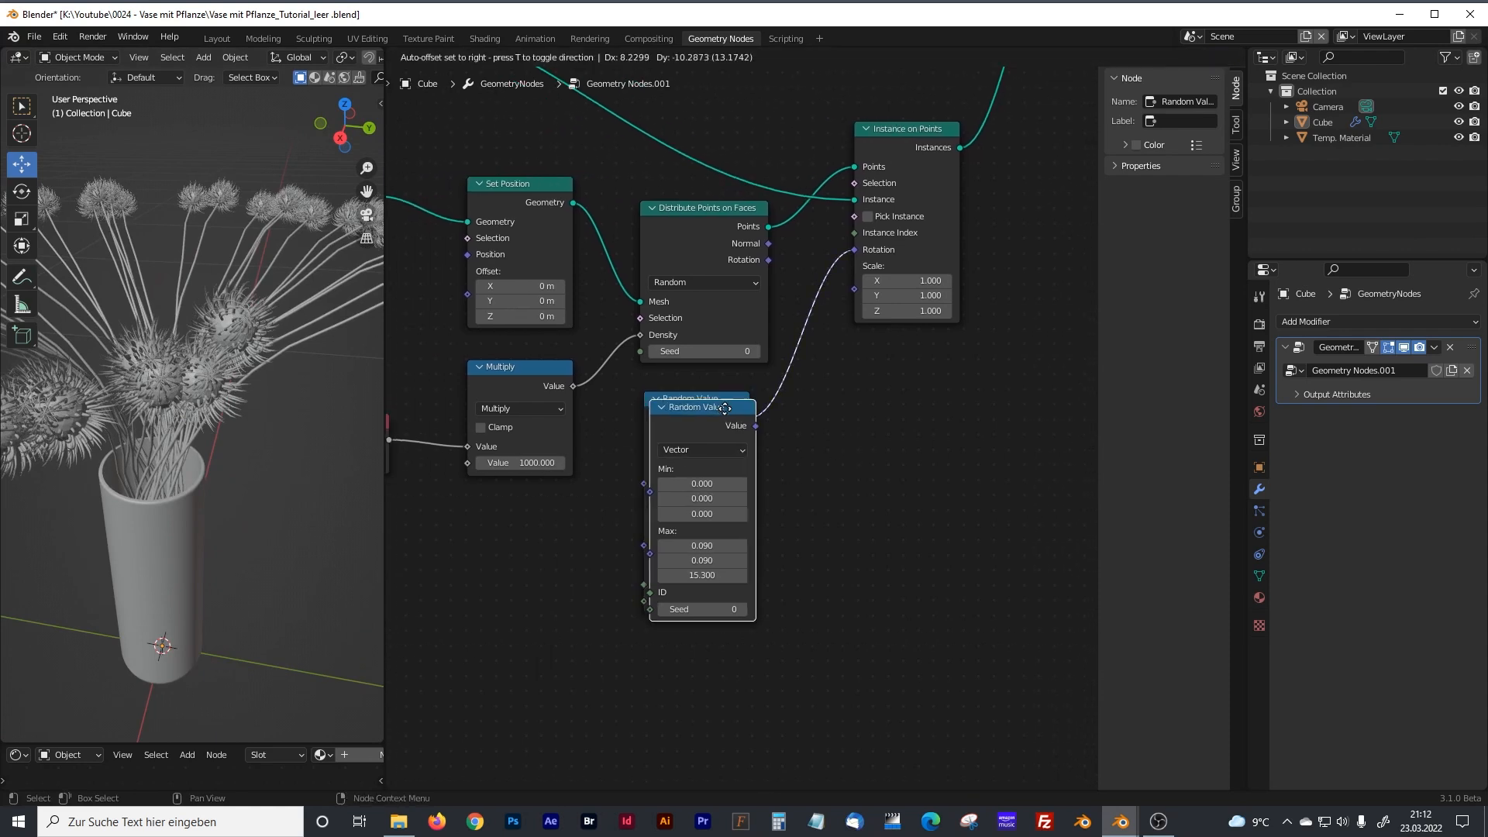
{"action": "left_click", "coordinate": [852, 490]}
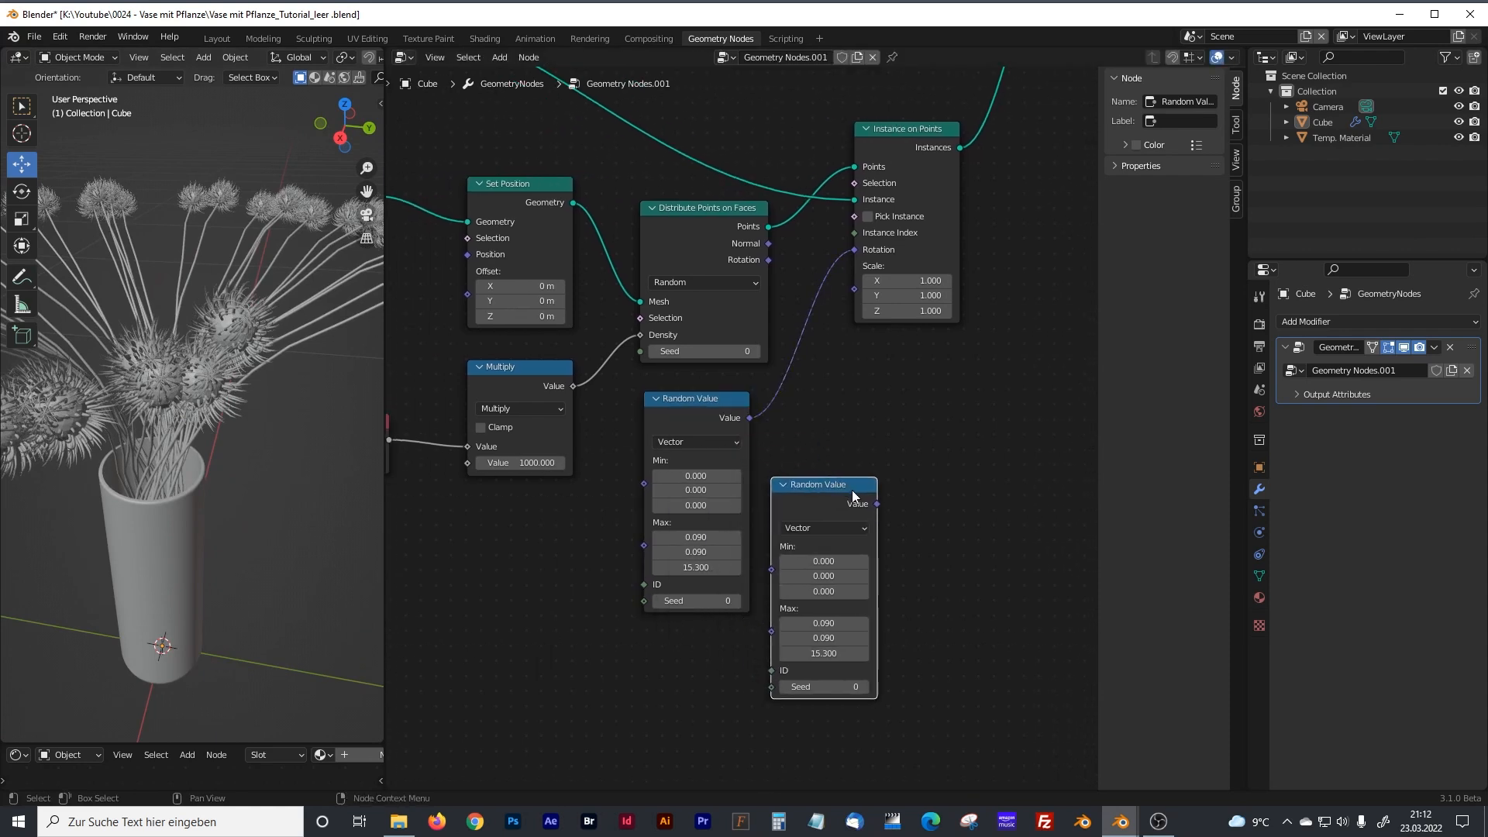
{"action": "left_click", "coordinate": [827, 528]}
{"action": "left_click", "coordinate": [805, 545]}
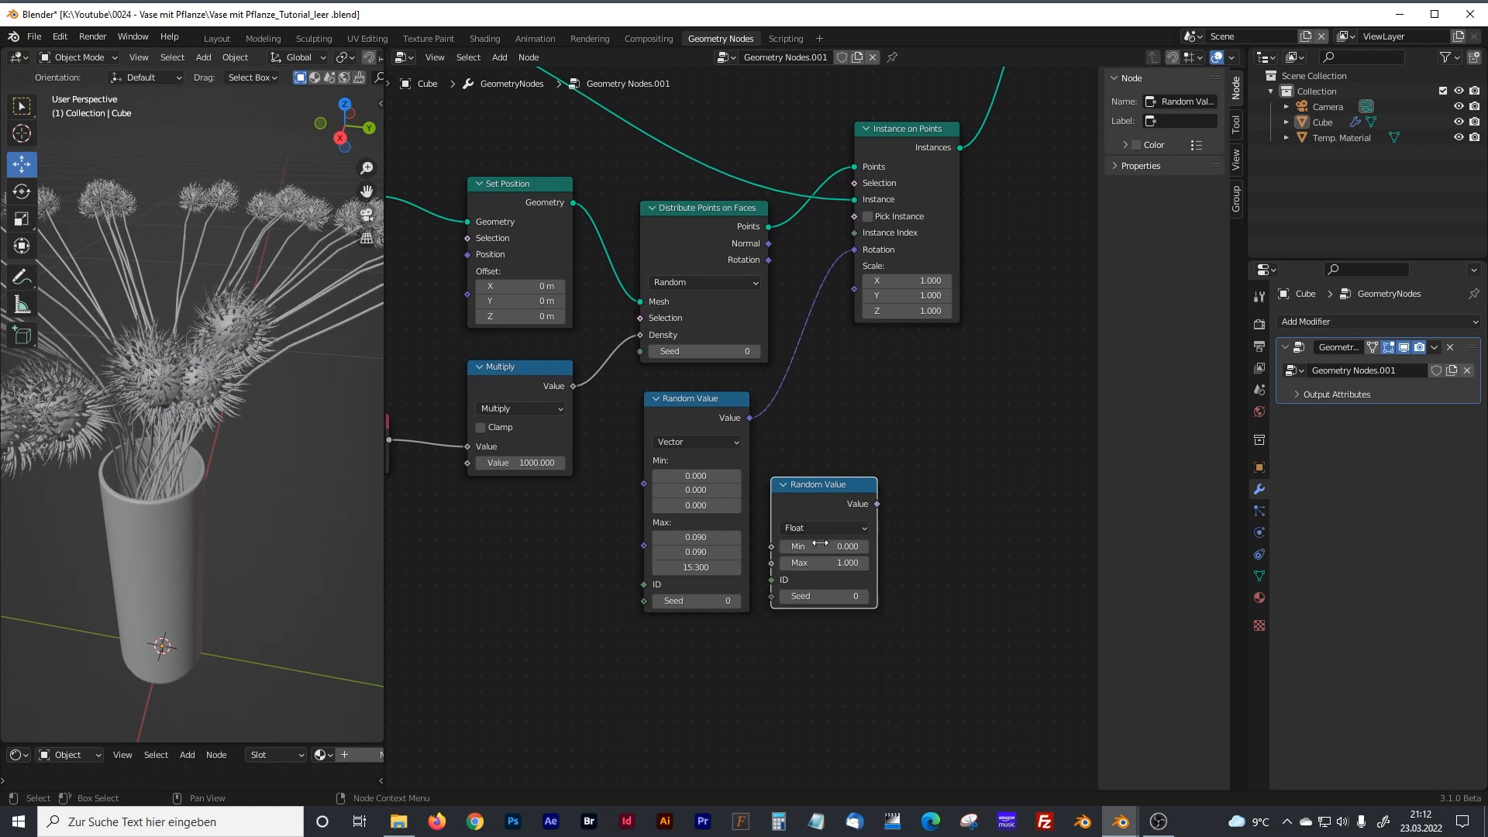
Connect the Float Random Value node to the Scale input of Instance on Points and tidy up both Random Value nodes.
{"action": "left_click_drag", "start_coordinate": [877, 504], "coordinate": [854, 289]}
{"action": "left_click_drag", "start_coordinate": [703, 411], "coordinate": [684, 409]}
{"action": "left_click_drag", "start_coordinate": [810, 483], "coordinate": [788, 479]}
Set the scale's Random Value node to a Min of 0.8 and a Max of 1.1.
{"action": "middle_click_drag", "start_coordinate": [193, 558], "coordinate": [263, 434]}
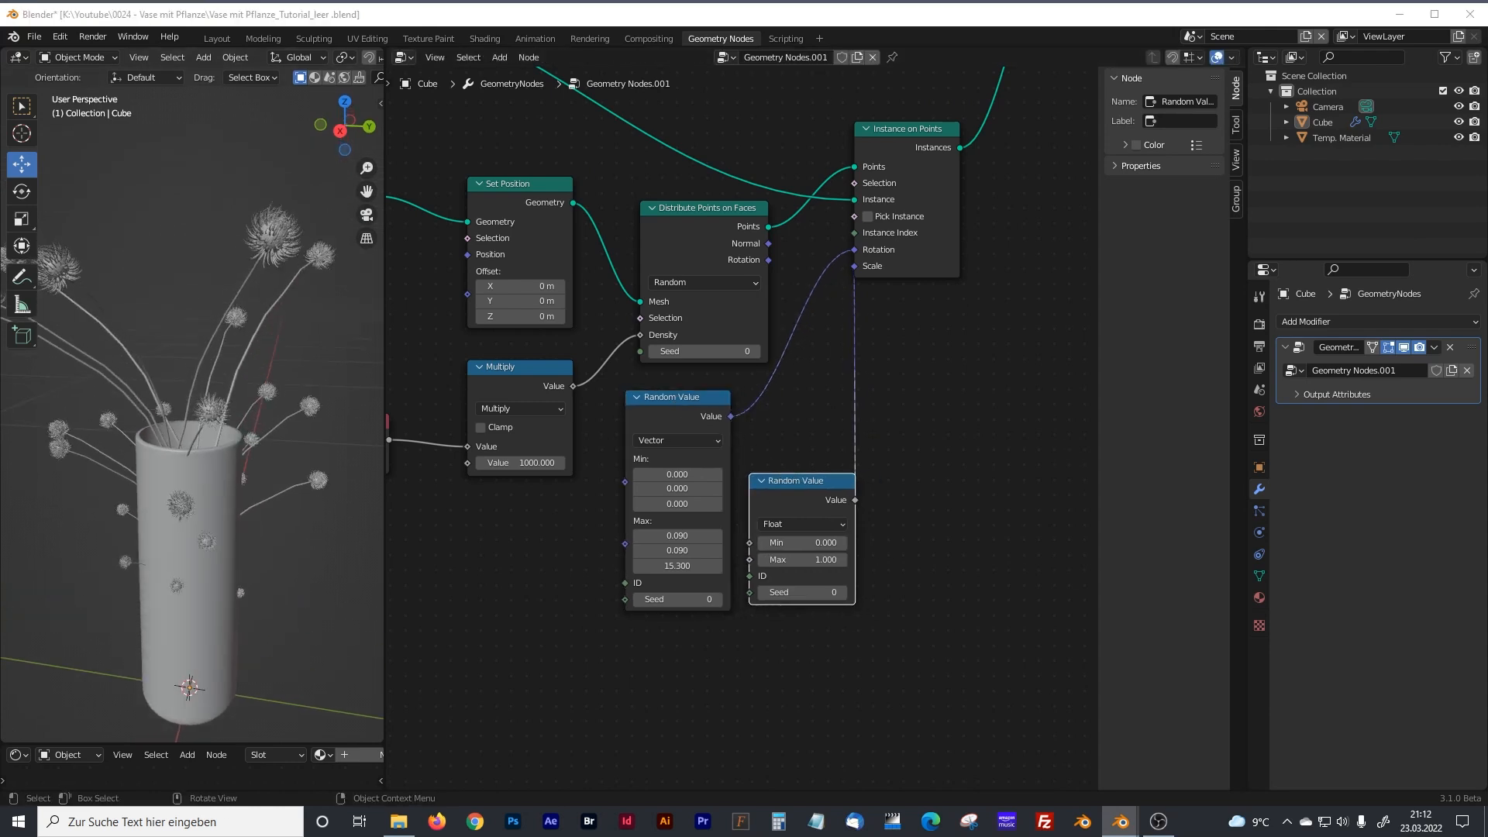
{"action": "left_click_drag", "start_coordinate": [787, 543], "coordinate": [856, 544]}
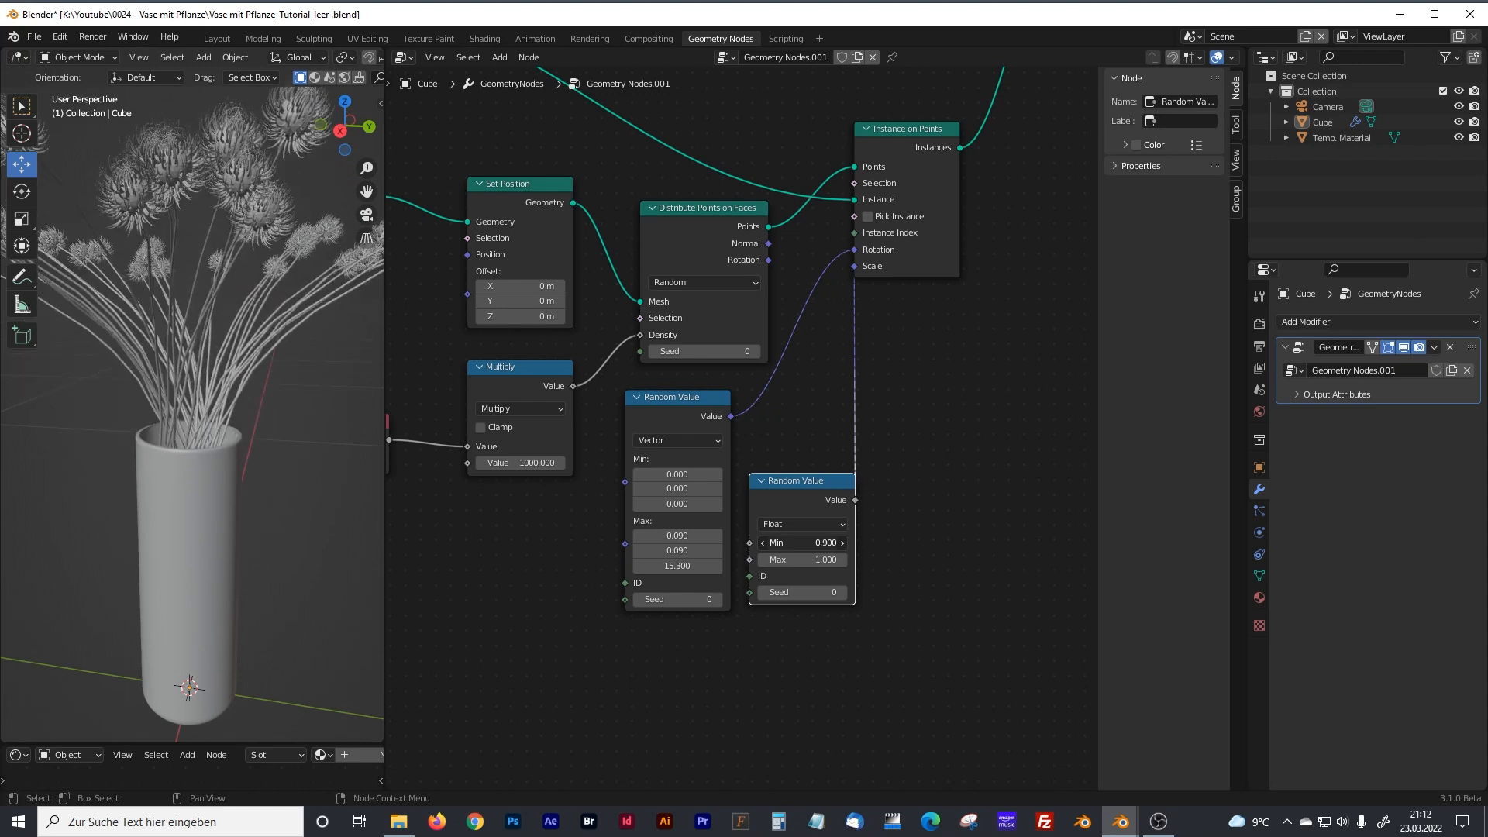
{"action": "left_click", "coordinate": [765, 542]}
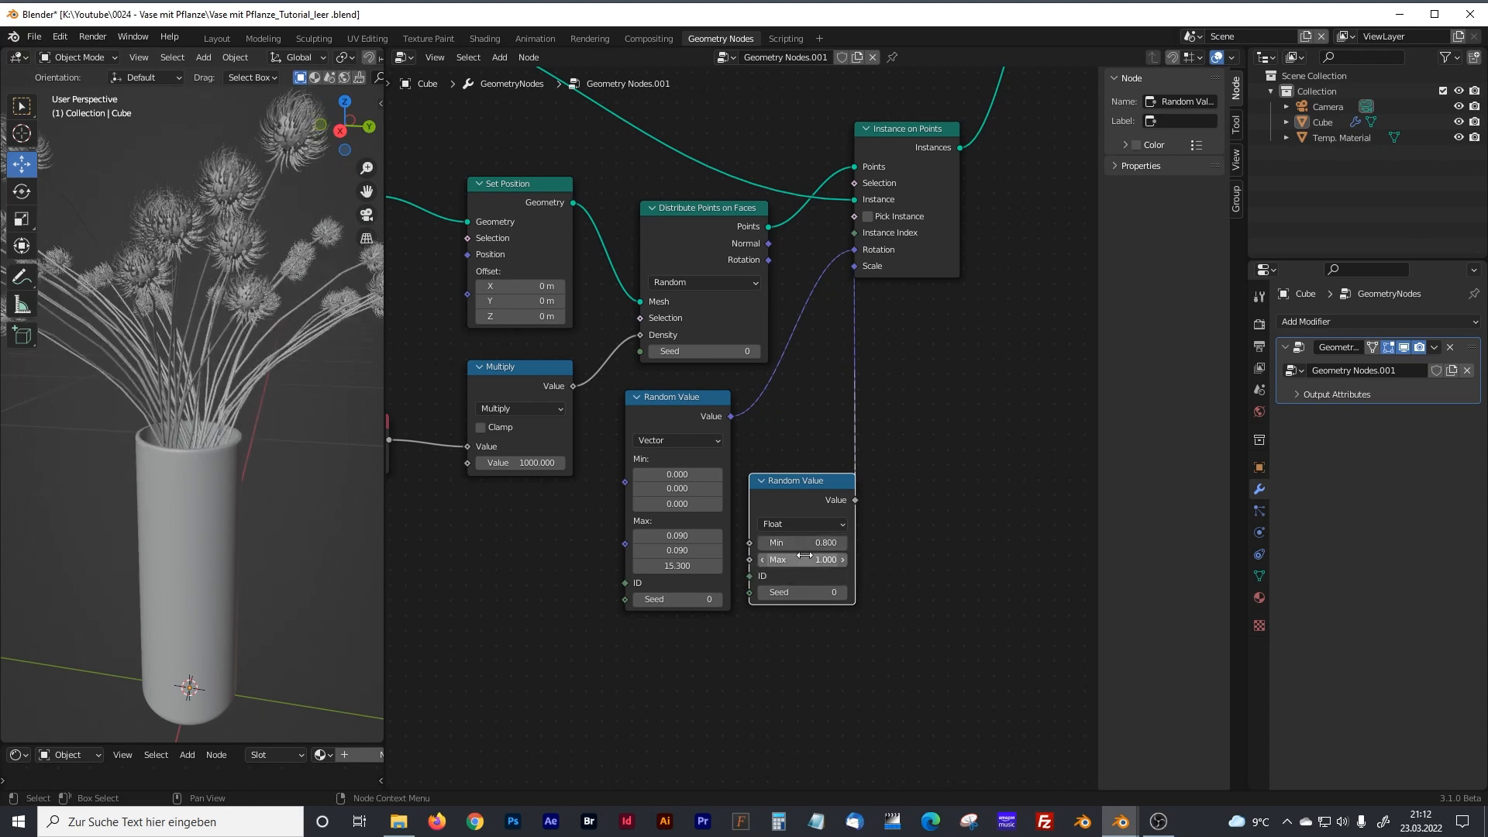
{"action": "left_click", "coordinate": [843, 560]}
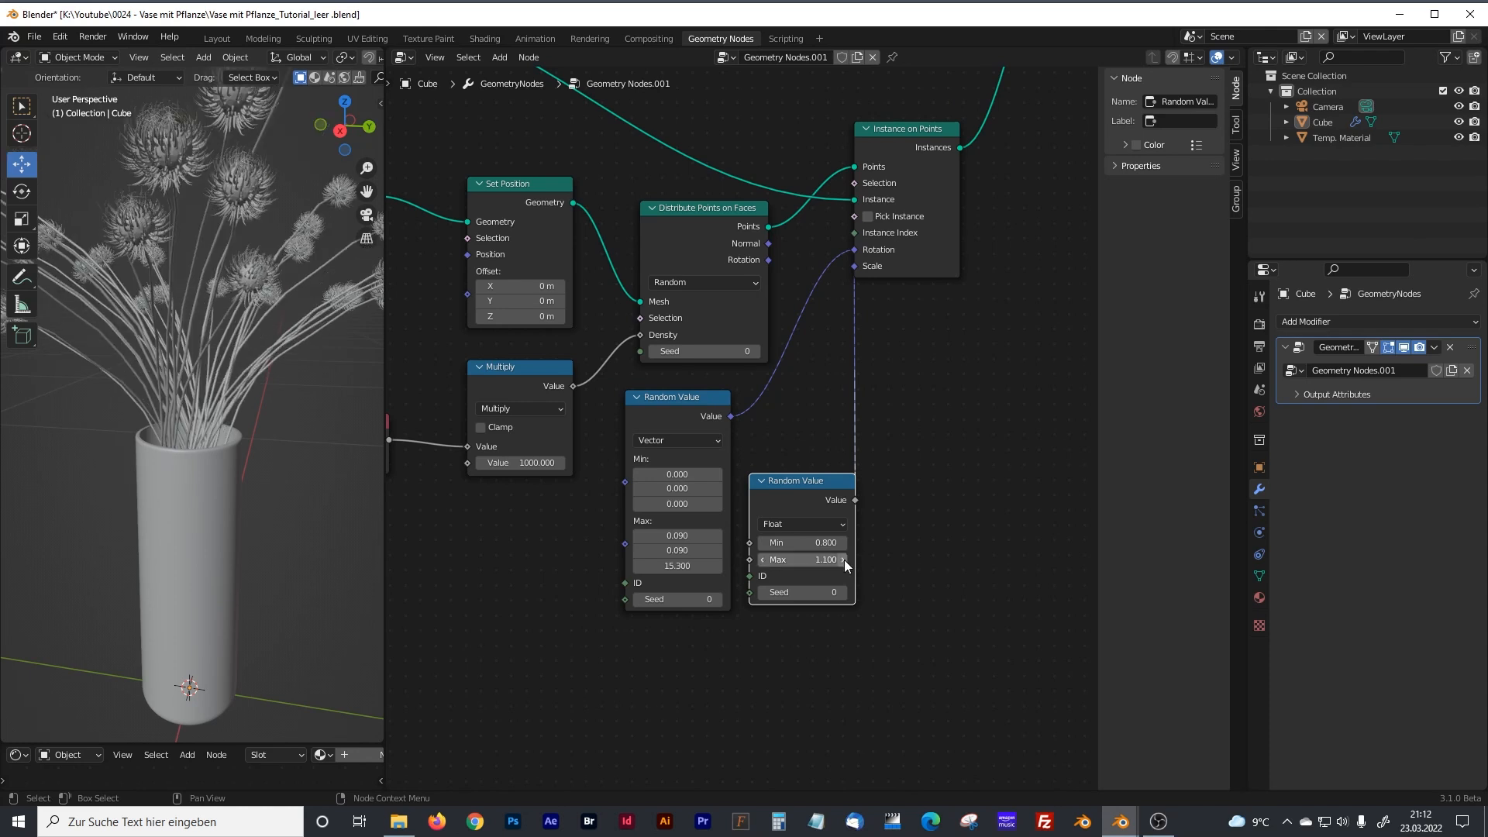
Increase the Value node that feeds the density's Multiply node to 558.2.
{"action": "scroll", "coordinate": [208, 457], "scroll_direction": "down", "scroll_amount": 5}
{"action": "middle_click_drag", "start_coordinate": [212, 456], "coordinate": [277, 472]}
{"action": "middle_click_drag", "start_coordinate": [524, 537], "coordinate": [656, 553]}
{"action": "left_click_drag", "start_coordinate": [547, 480], "coordinate": [713, 481]}
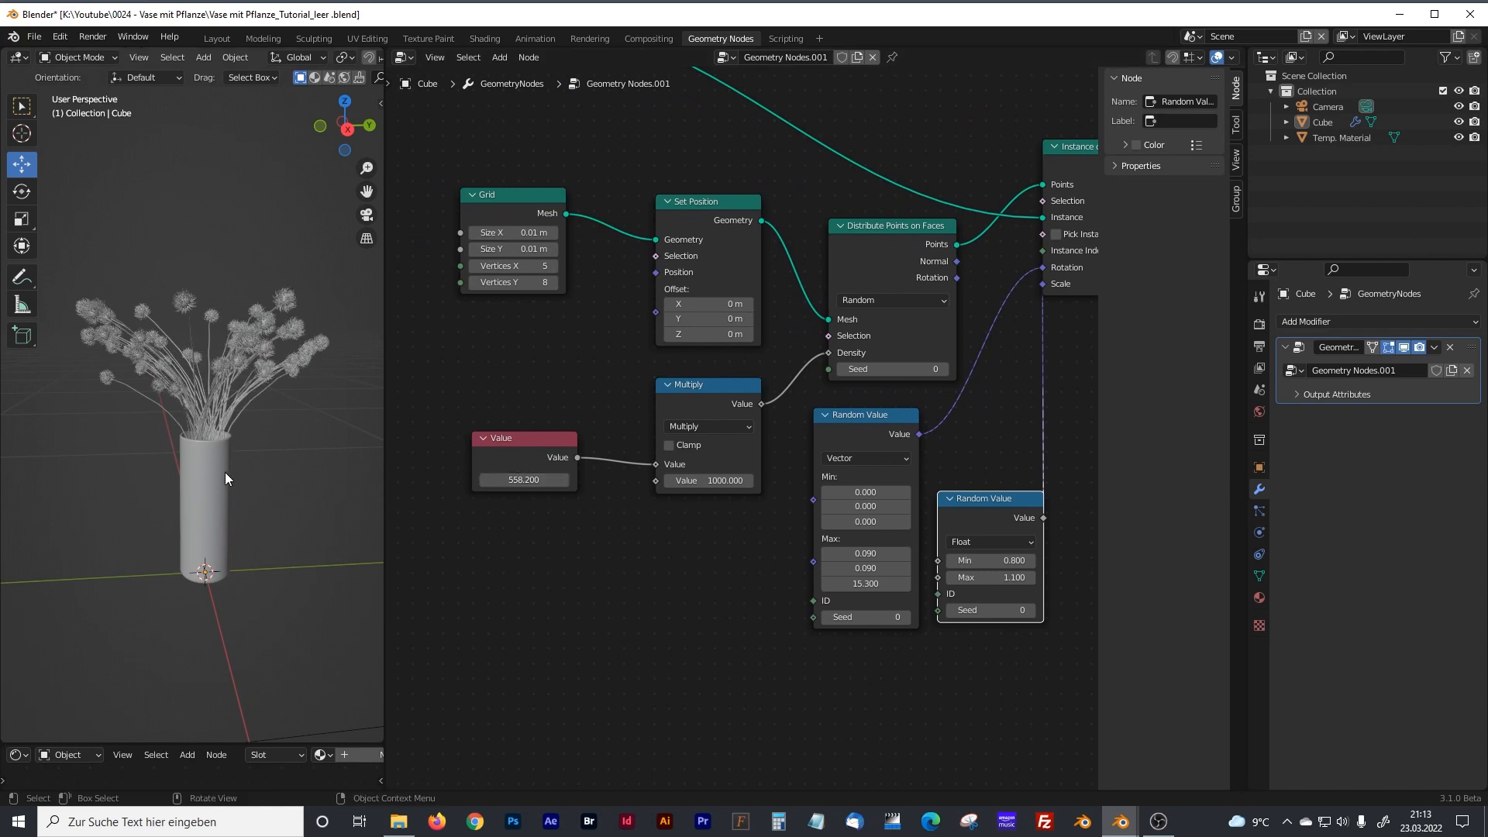
Examine the flower arrangement in the vase from several angles and up close.
{"action": "scroll", "coordinate": [217, 468], "scroll_direction": "up", "scroll_amount": 4}
{"action": "scroll", "coordinate": [211, 461], "scroll_direction": "down", "scroll_amount": 4}
{"action": "middle_click_drag", "start_coordinate": [210, 459], "coordinate": [303, 482]}
{"action": "scroll", "coordinate": [211, 440], "scroll_direction": "up", "scroll_amount": 3}
{"action": "scroll", "coordinate": [171, 416], "scroll_direction": "up", "scroll_amount": 4}
{"action": "scroll", "coordinate": [154, 385], "scroll_direction": "up", "scroll_amount": 4}
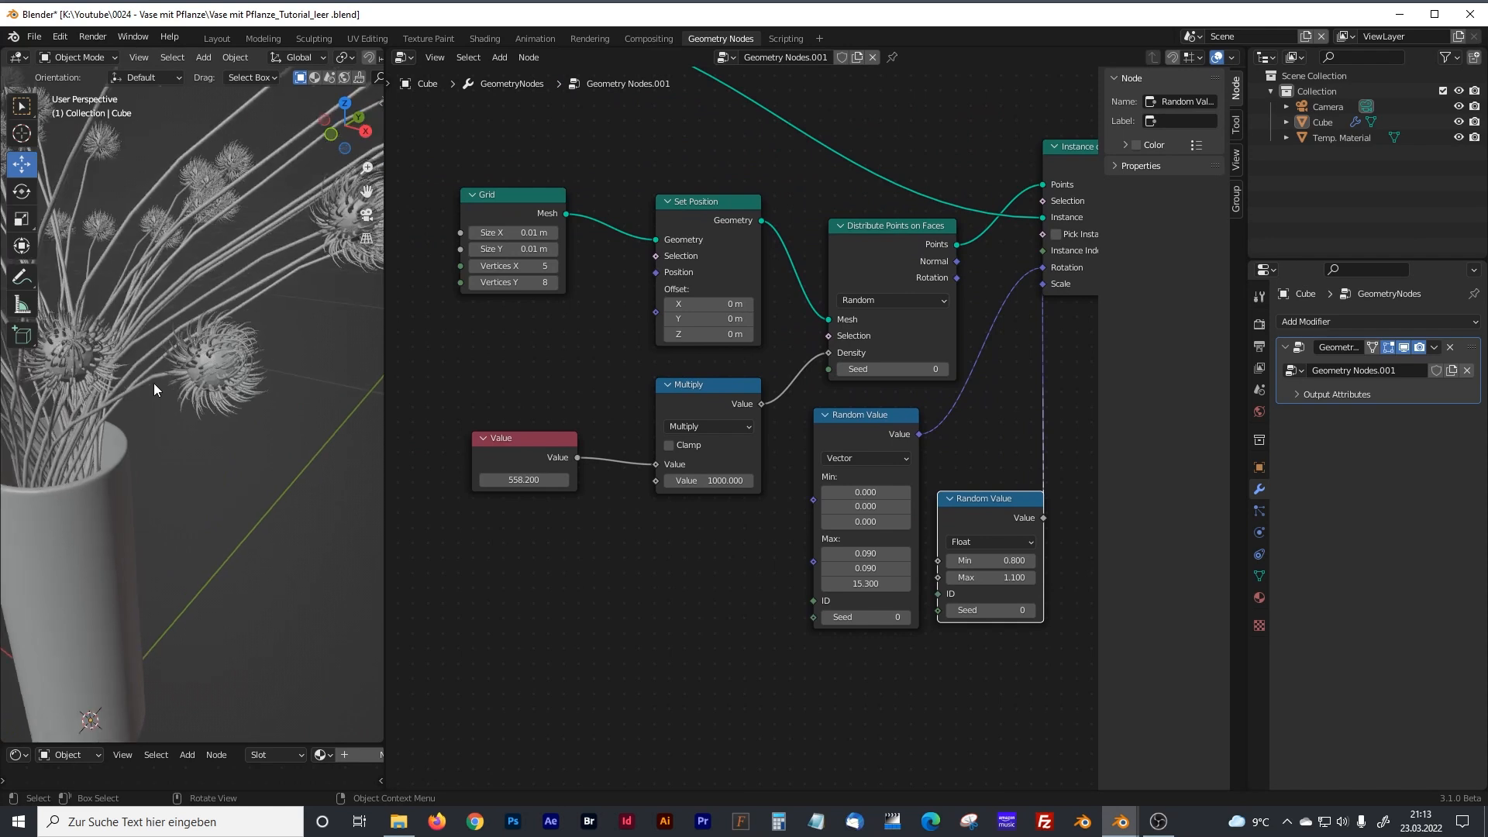
{"action": "scroll", "coordinate": [153, 383], "scroll_direction": "down", "scroll_amount": 3}
{"action": "scroll", "coordinate": [742, 458], "scroll_direction": "down", "scroll_amount": 5}
Enclose the grid, point distribution, random value and instancing nodes in a frame labelled "Distribution of Flowers".
{"action": "middle_click_drag", "start_coordinate": [640, 476], "coordinate": [557, 584]}
{"action": "left_click_drag", "start_coordinate": [501, 309], "coordinate": [994, 621]}
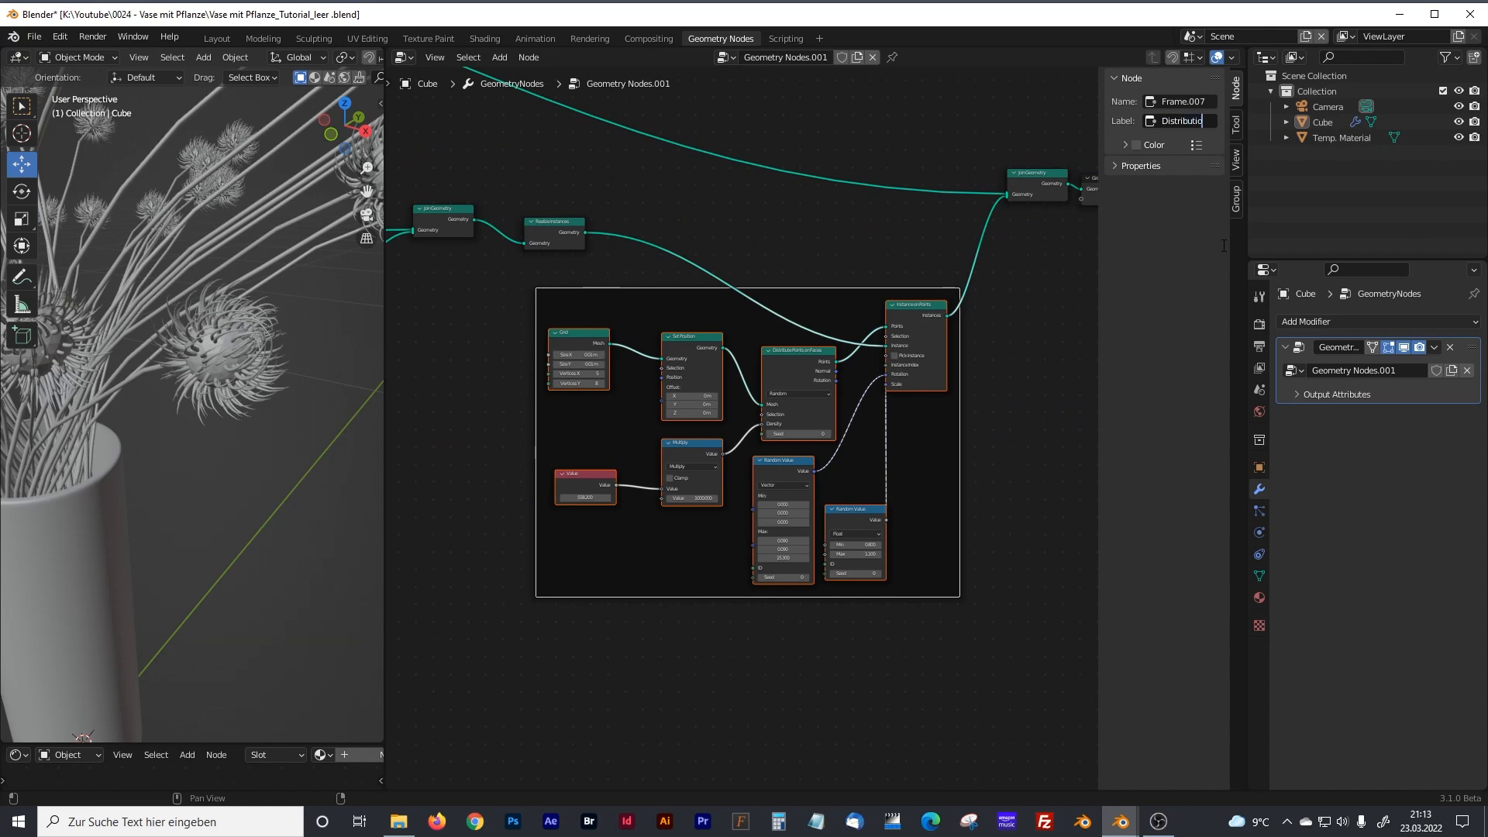
{"action": "type", "text": "of"}
{"action": "type", "text": " Ste"}
{"action": "type", "text": " F"}
{"action": "type", "text": "lowers"}
{"action": "key", "text": "Return"}
{"action": "scroll", "coordinate": [804, 355], "scroll_direction": "down", "scroll_amount": 2}
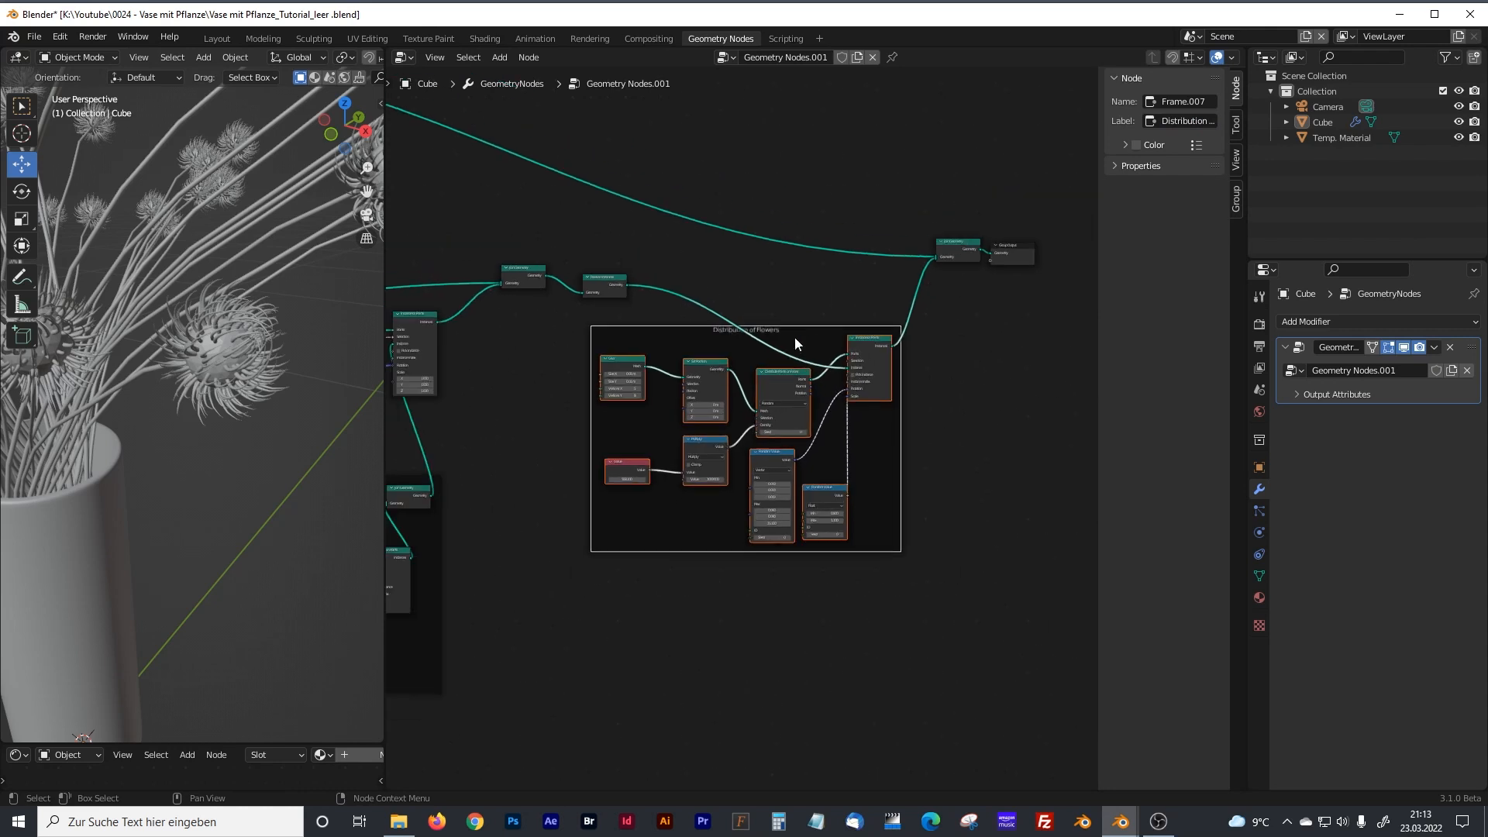
Widen the node editor by narrowing the 3D viewport and bring the blossom and leaves frames into view.
{"action": "scroll", "coordinate": [254, 395], "scroll_direction": "down", "scroll_amount": 4}
{"action": "middle_click_drag", "start_coordinate": [255, 396], "coordinate": [282, 421]}
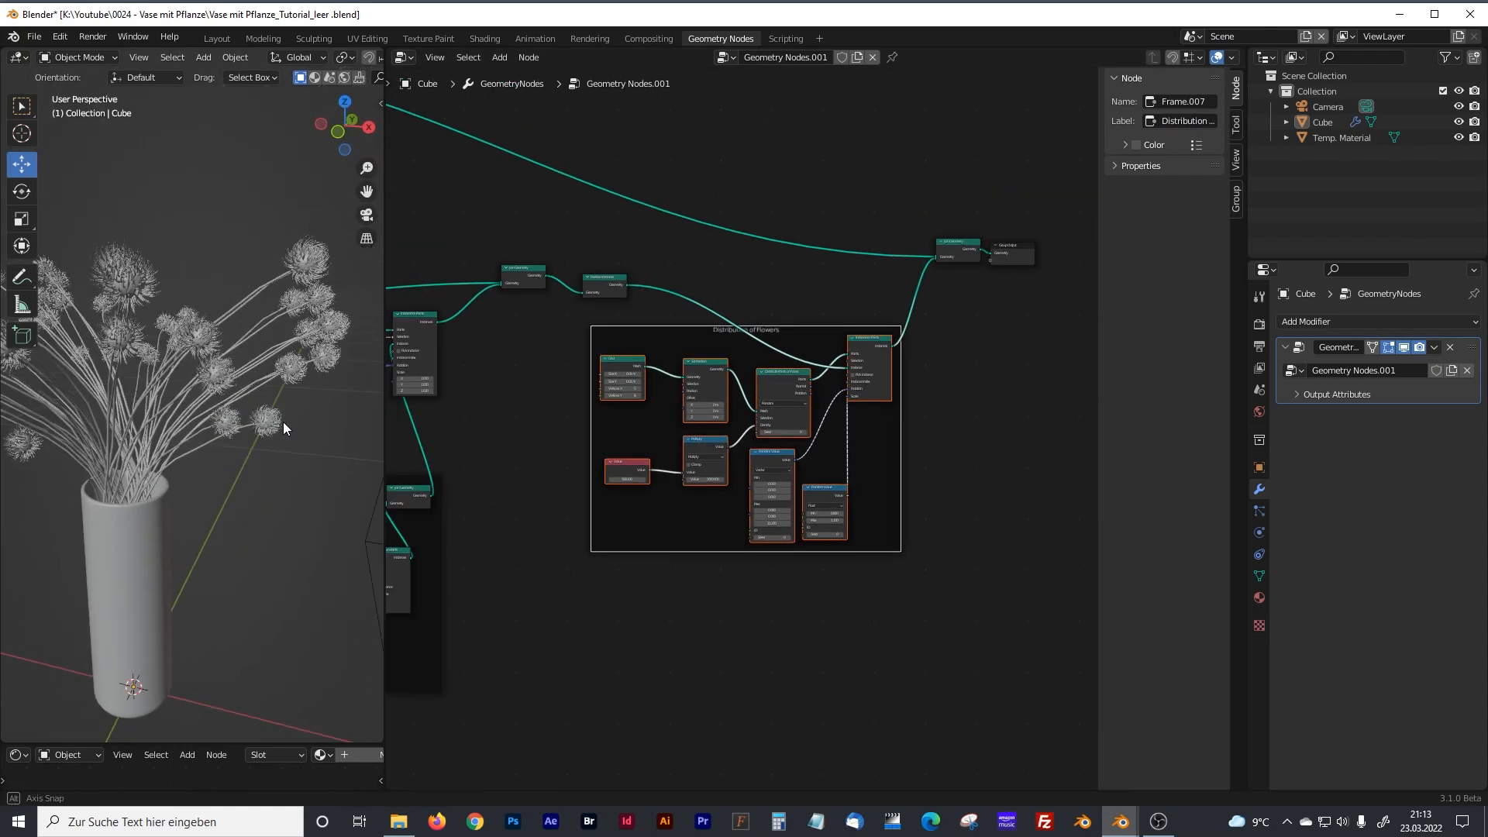
{"action": "left_click_drag", "start_coordinate": [382, 292], "coordinate": [344, 310]}
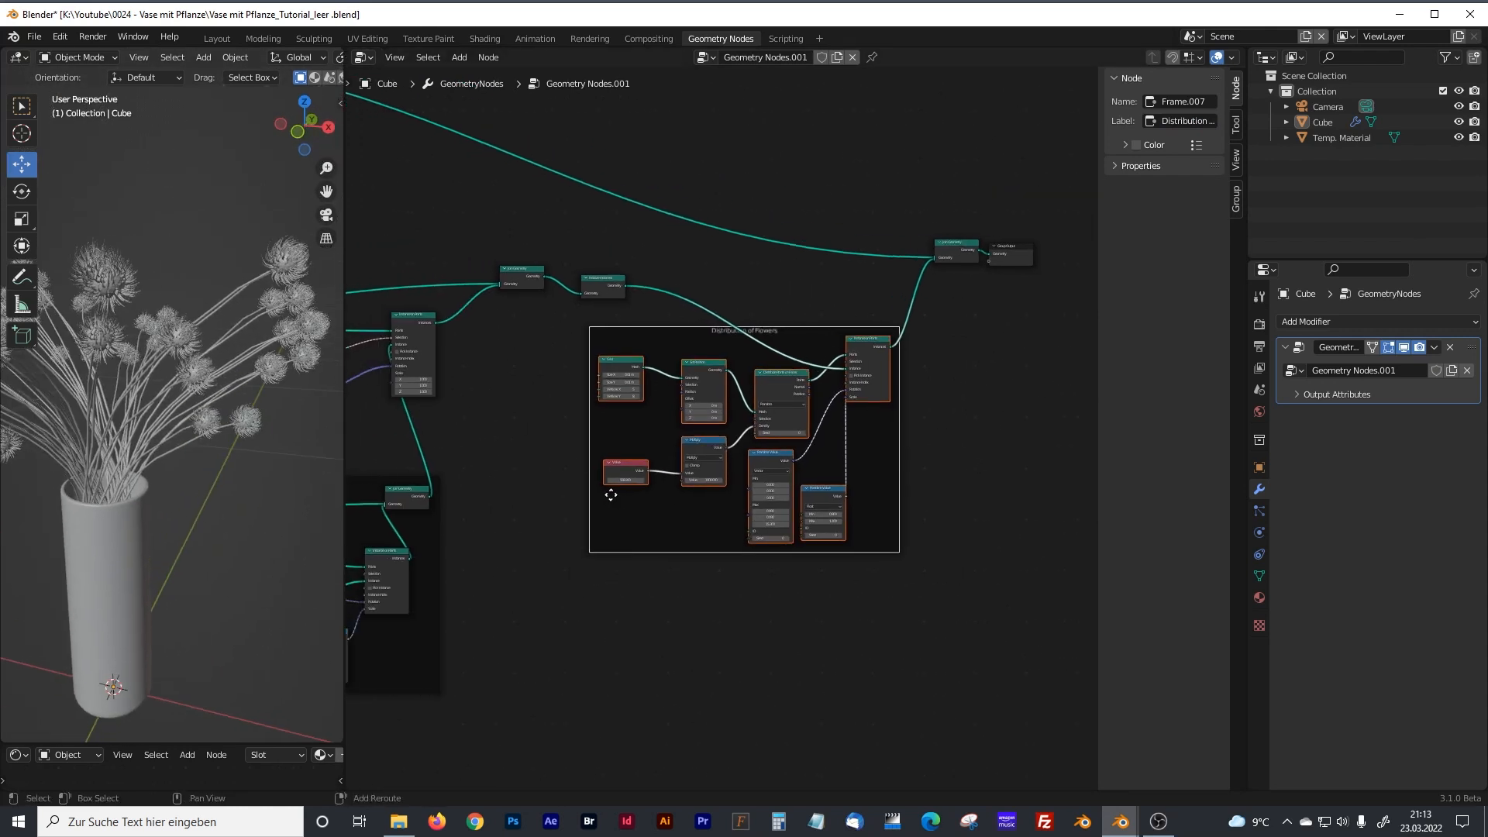
{"action": "middle_click_drag", "start_coordinate": [611, 495], "coordinate": [710, 518]}
{"action": "mouse_move", "coordinate": [521, 644]}
{"action": "middle_mouse_down"}
{"action": "mouse_move", "coordinate": [757, 409]}
{"action": "mouse_move", "coordinate": [943, 305]}
{"action": "middle_mouse_up"}
{"action": "scroll", "coordinate": [682, 497], "scroll_direction": "up", "scroll_amount": 4}
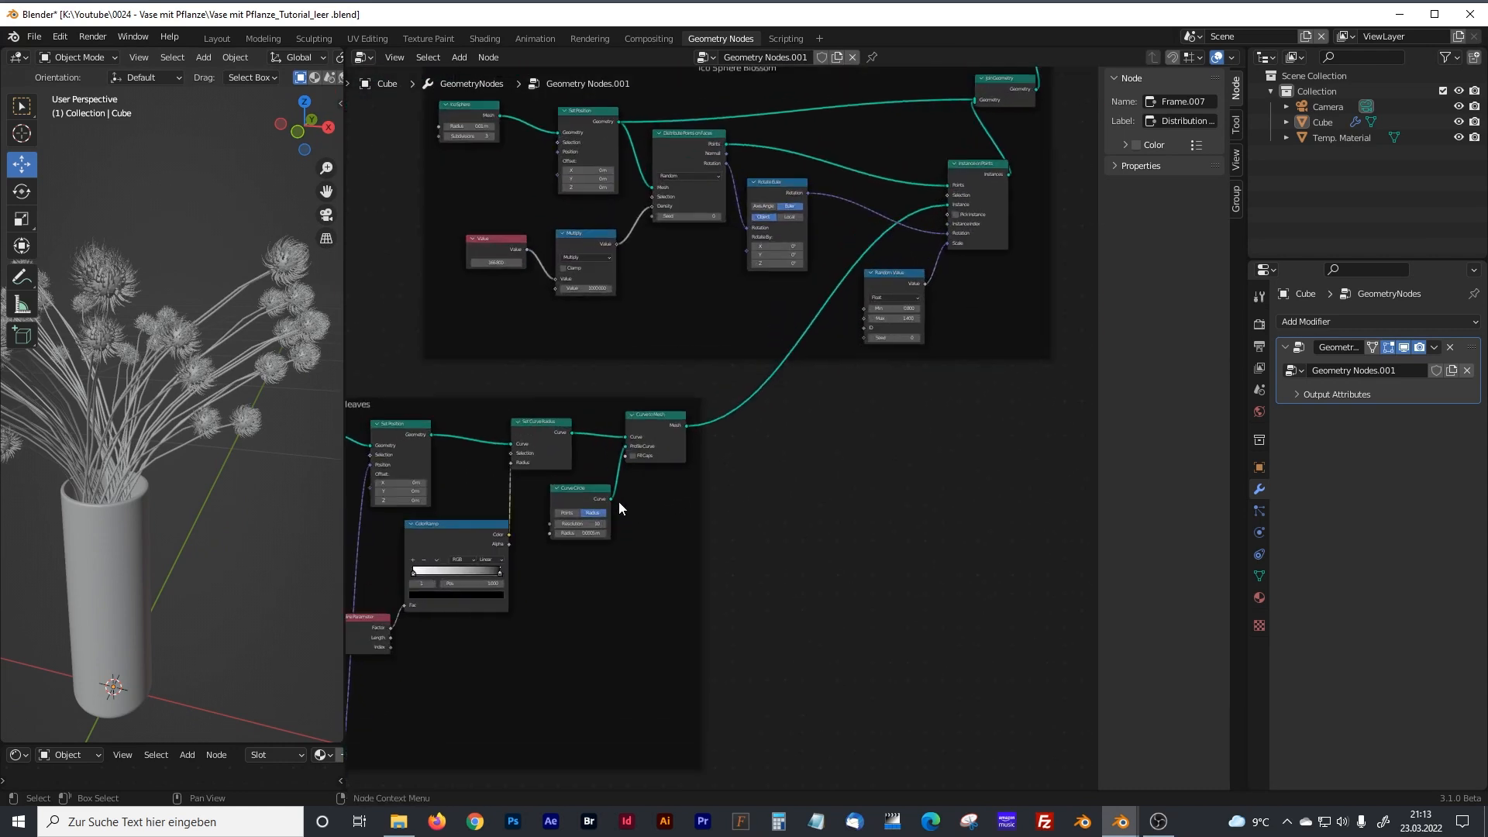
Insert a Set Material node after Curve to Mesh at the end of the blossom leaves frame.
{"action": "scroll", "coordinate": [653, 364], "scroll_direction": "down", "scroll_amount": 3}
{"action": "scroll", "coordinate": [667, 403], "scroll_direction": "up", "scroll_amount": 4}
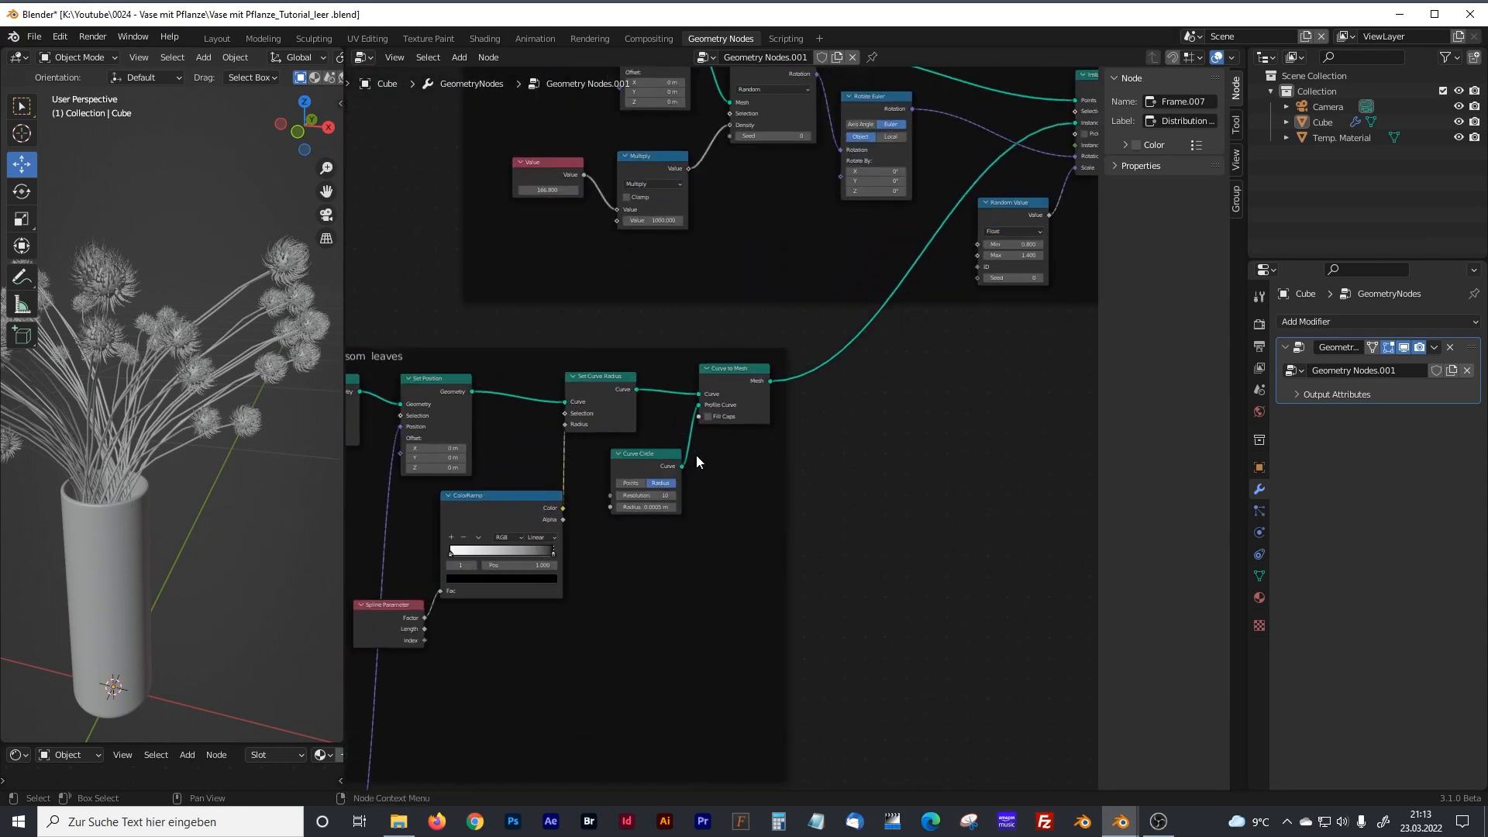
{"action": "scroll", "coordinate": [696, 454], "scroll_direction": "up", "scroll_amount": 2}
{"action": "left_click", "coordinate": [752, 500]}
{"action": "key", "text": "shift+a"}
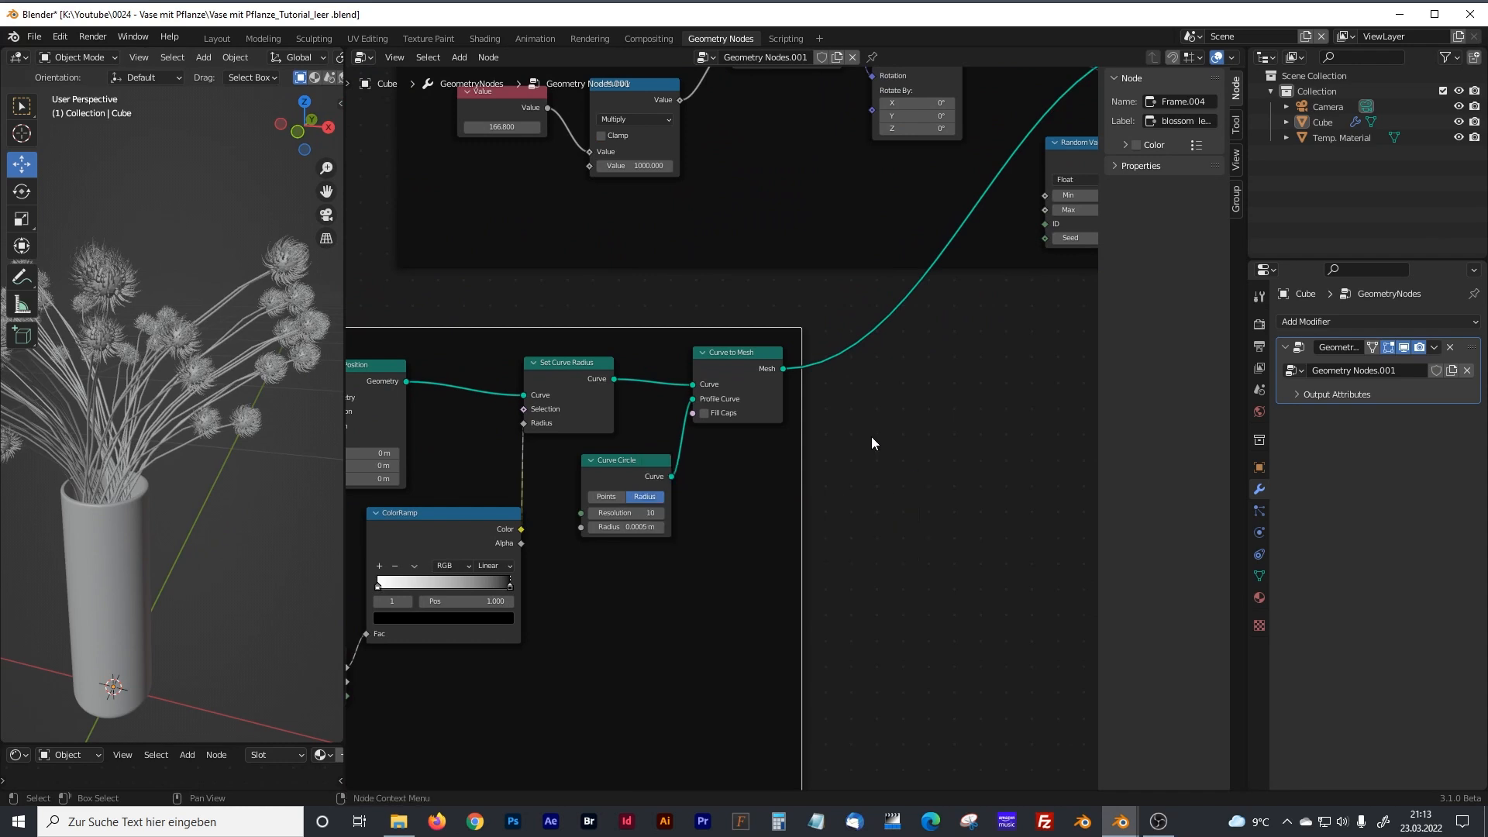
{"action": "scroll", "coordinate": [626, 304], "scroll_direction": "down", "scroll_amount": 3}
{"action": "scroll", "coordinate": [635, 268], "scroll_direction": "up", "scroll_amount": 2}
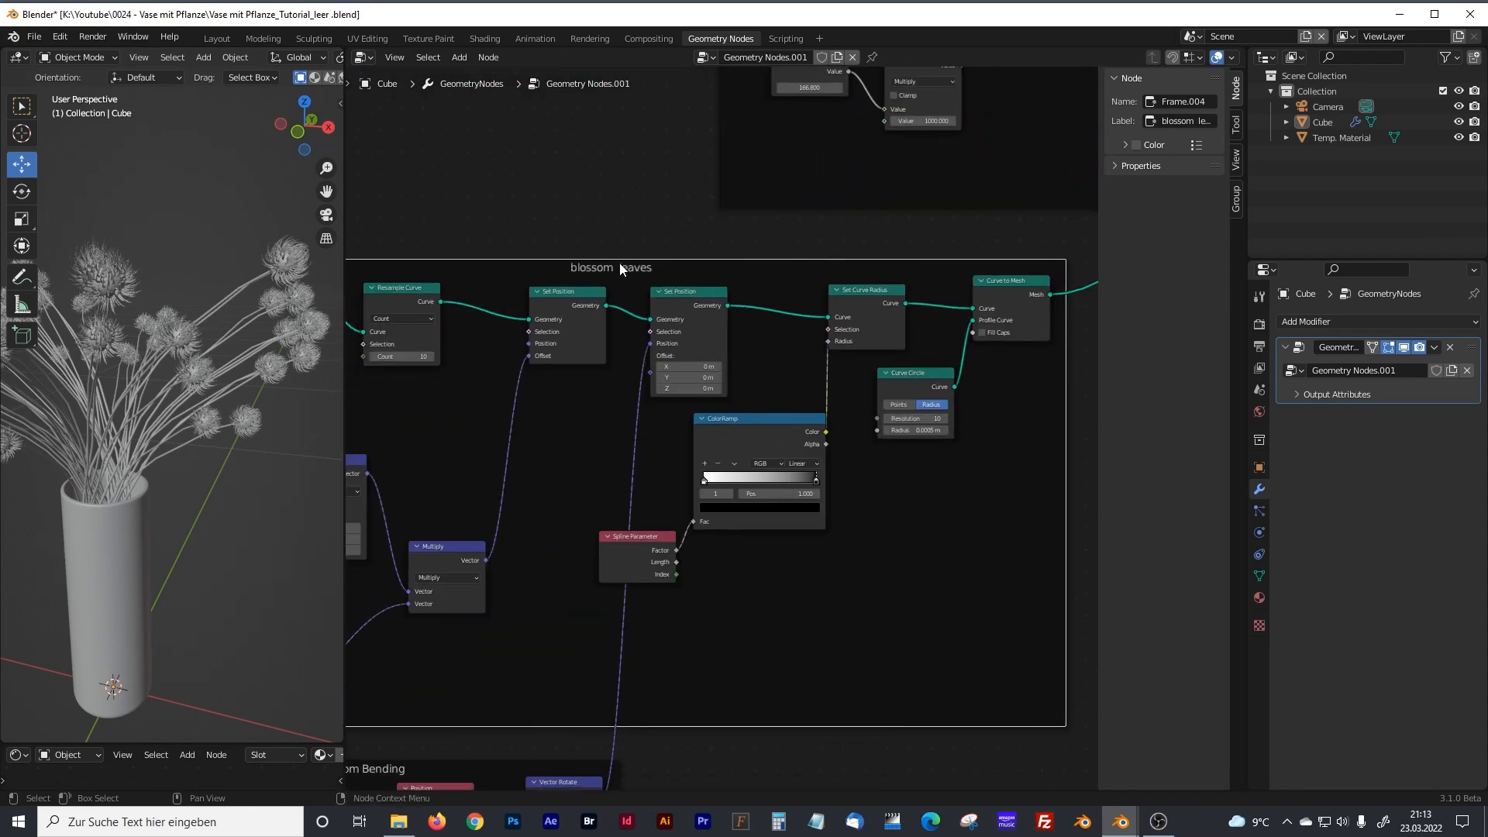
{"action": "middle_click_drag", "start_coordinate": [962, 503], "coordinate": [784, 490]}
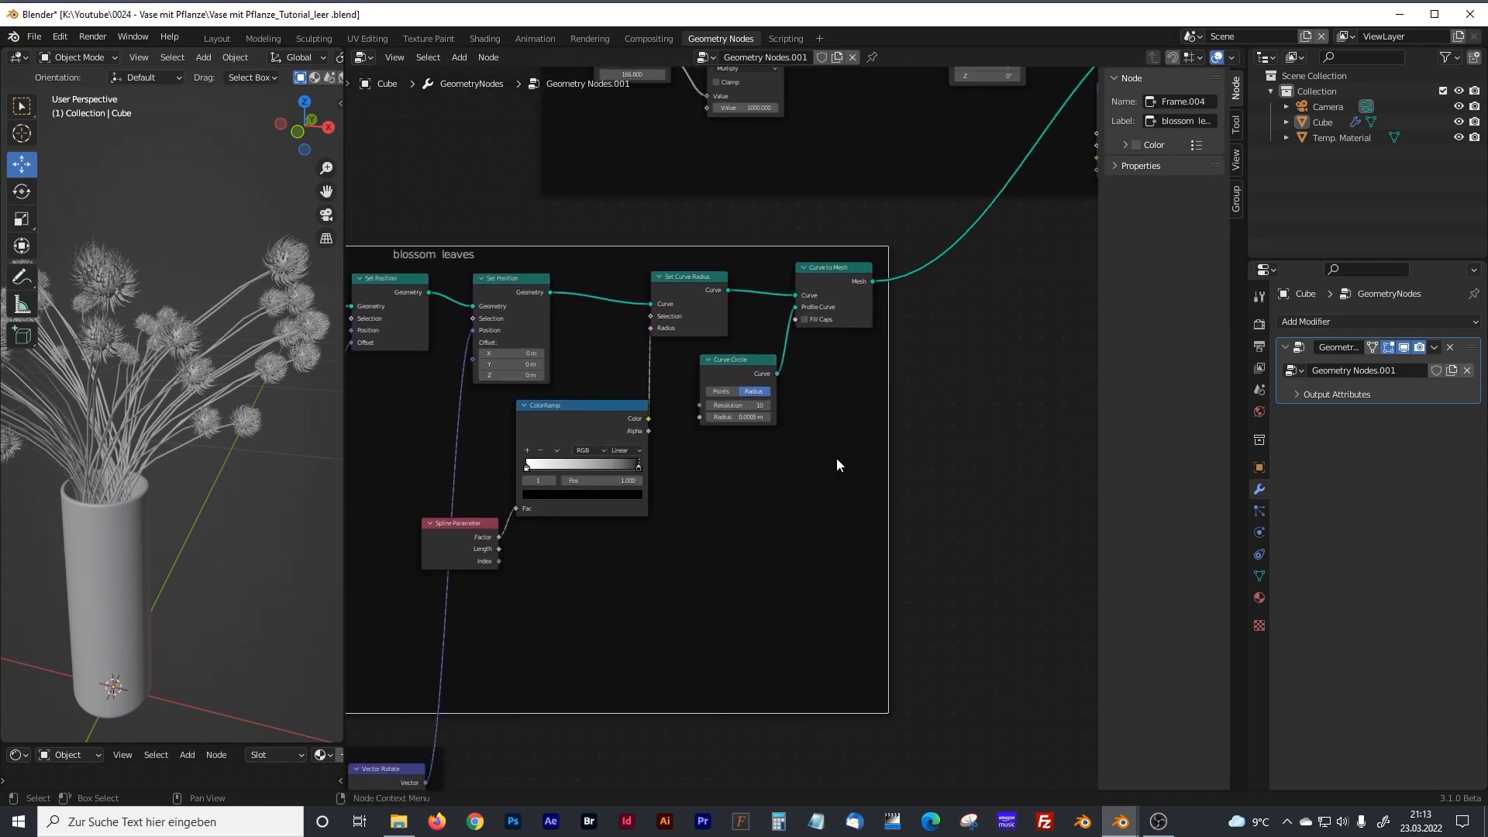
{"action": "middle_click_drag", "start_coordinate": [433, 253], "coordinate": [582, 251]}
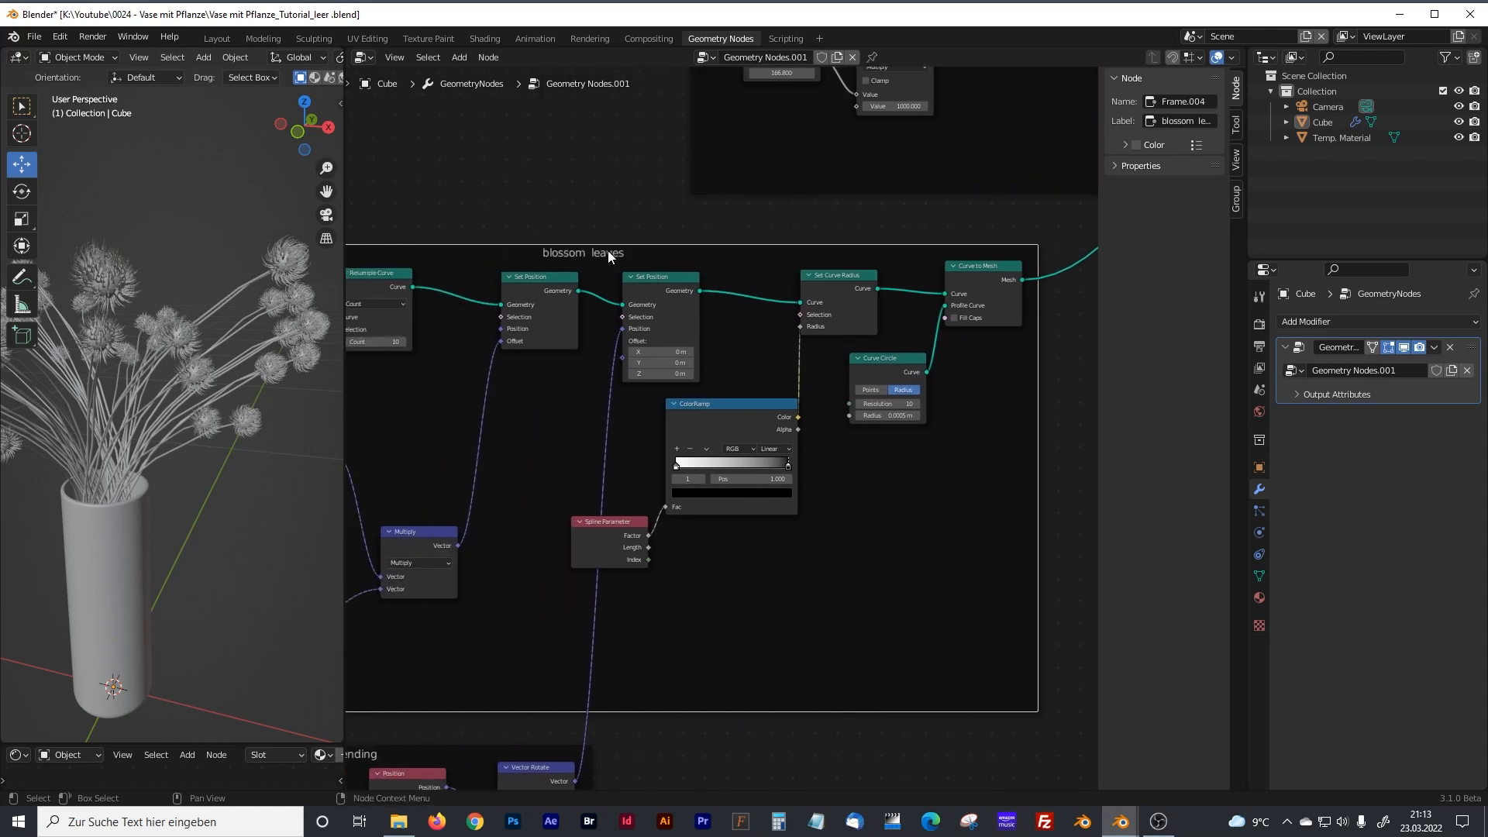
{"action": "middle_click_drag", "start_coordinate": [889, 464], "coordinate": [763, 480]}
{"action": "key", "text": "shift+a"}
{"action": "left_click", "coordinate": [769, 482]}
{"action": "type", "text": "set"}
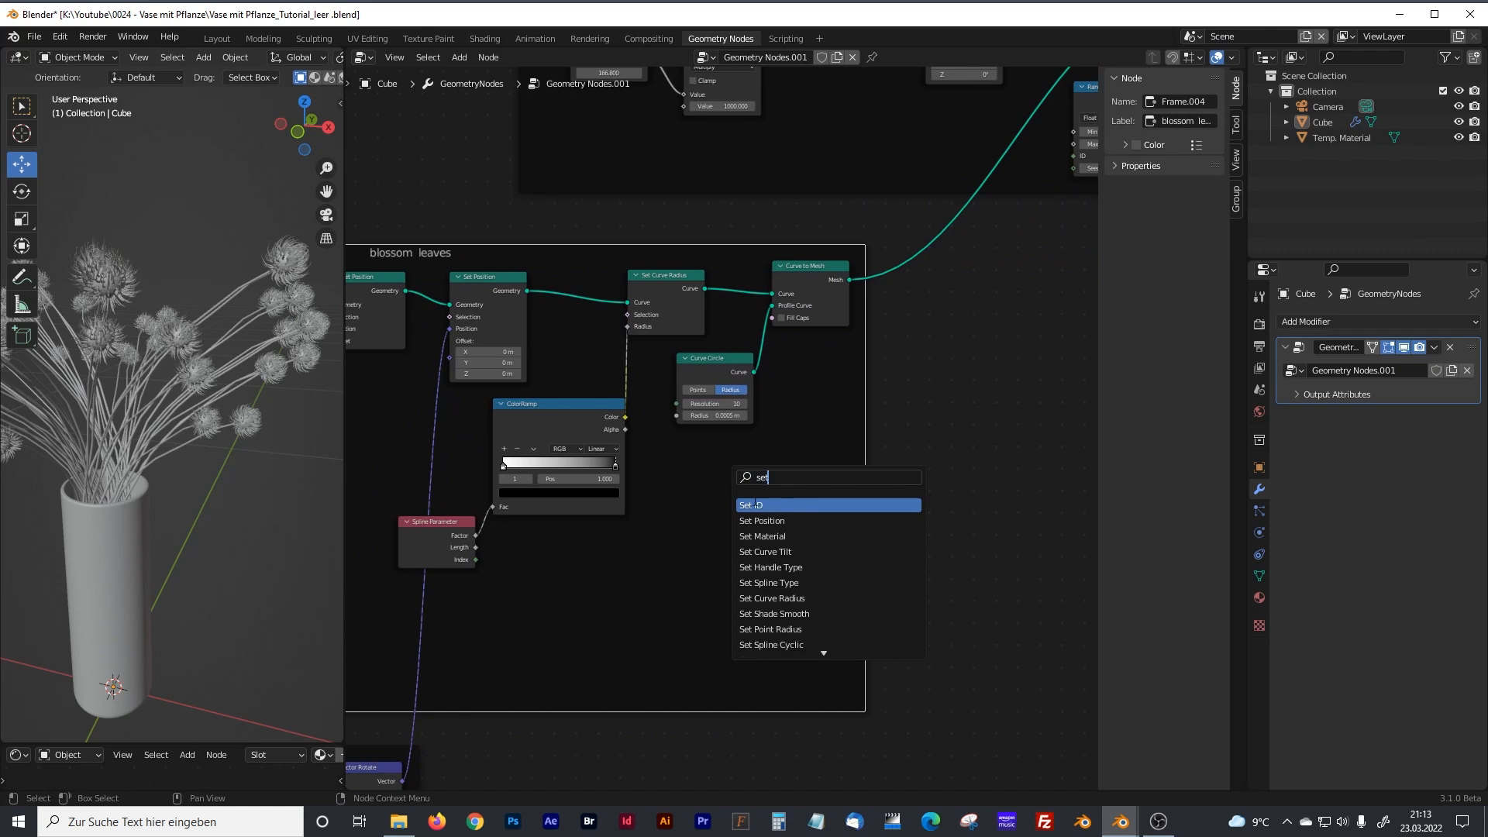
{"action": "type", "text": " mate"}
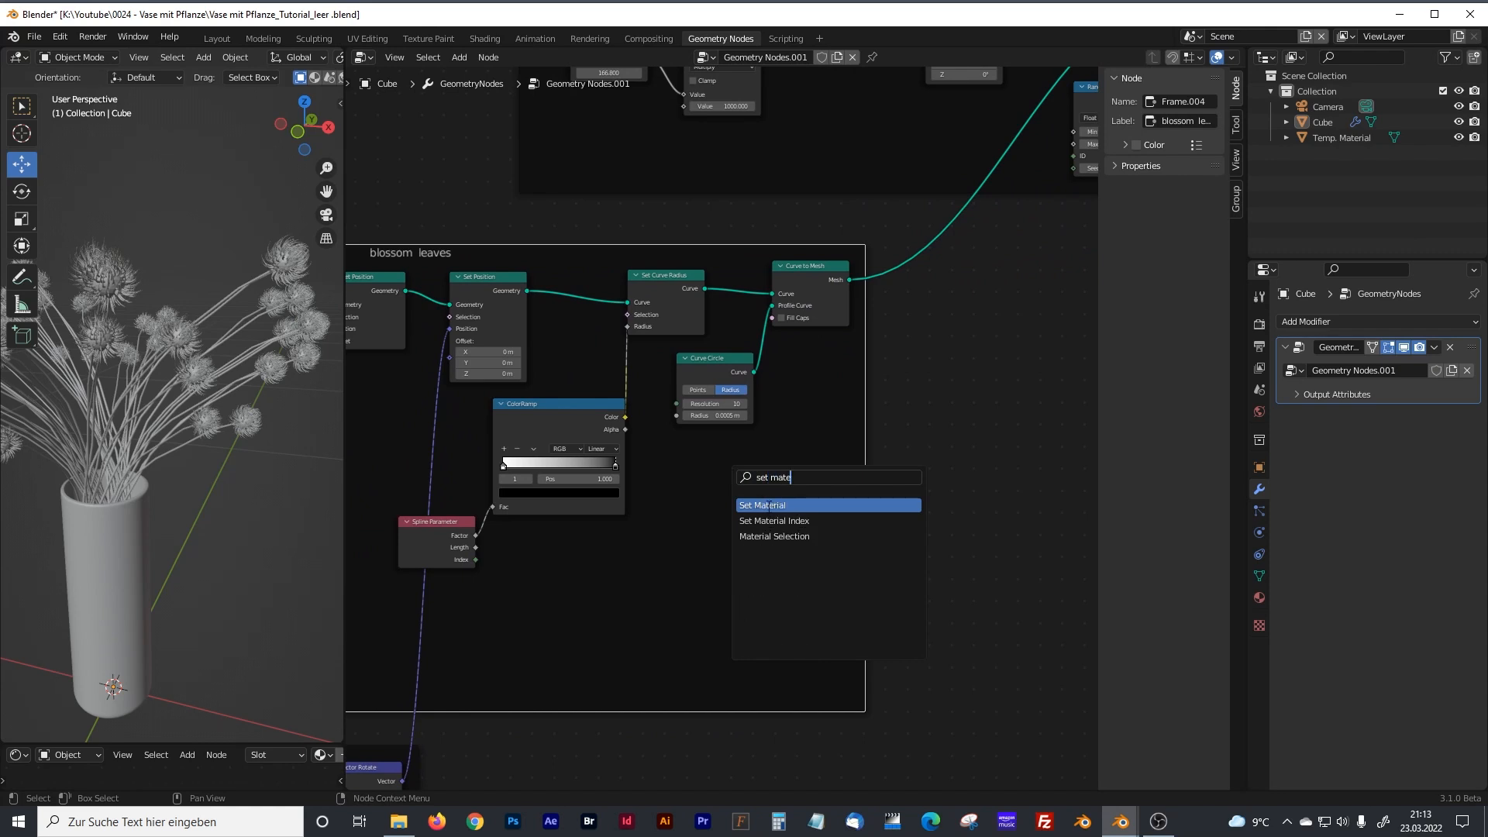
{"action": "left_click", "coordinate": [769, 505]}
{"action": "left_click", "coordinate": [914, 304]}
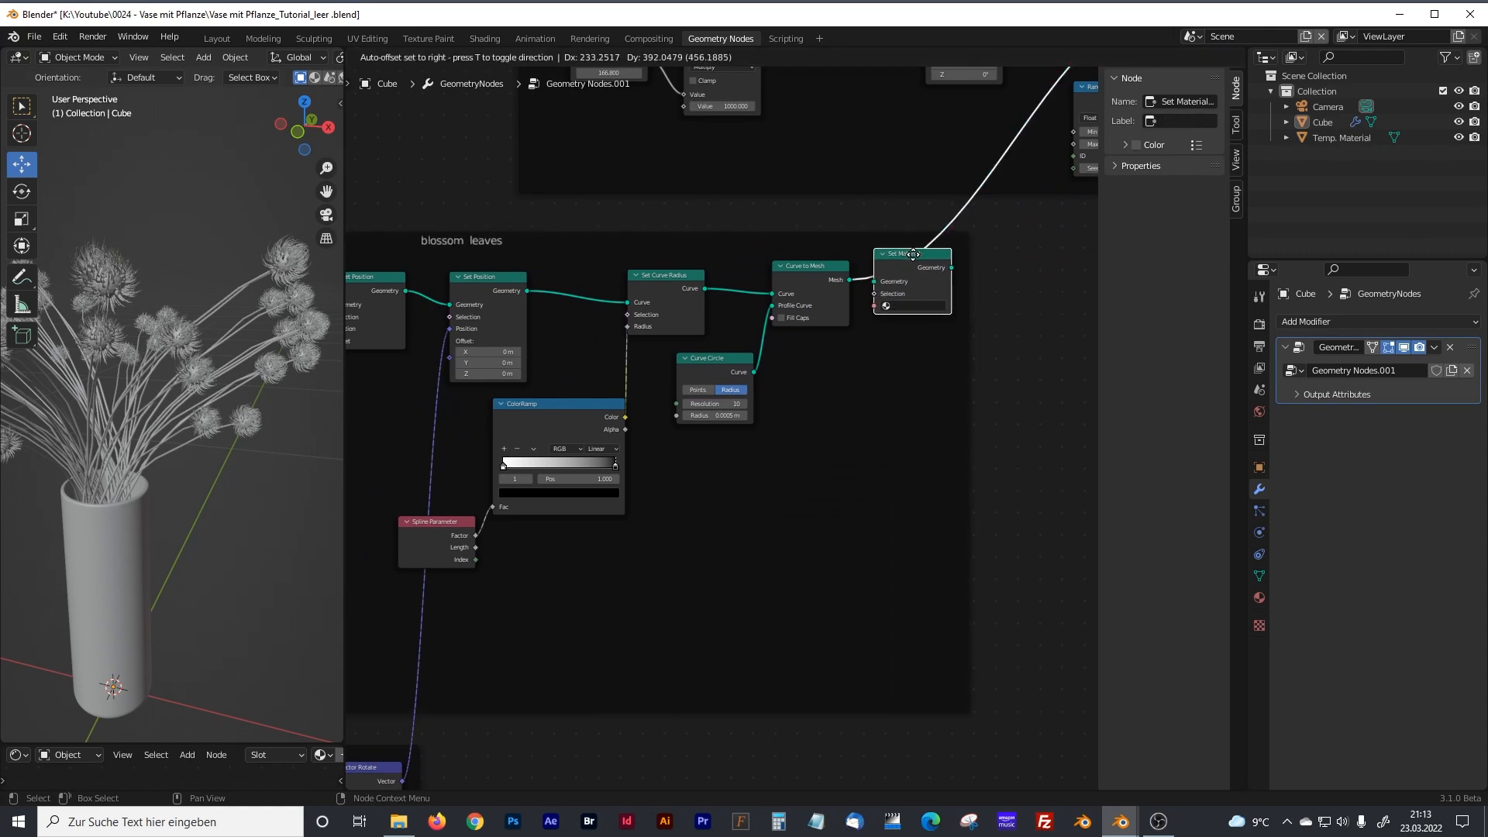
{"action": "left_click", "coordinate": [924, 304]}
Assign the Blossom material to the new Set Material node in the blossom leaves frame.
{"action": "scroll", "coordinate": [872, 383], "scroll_direction": "up", "scroll_amount": 7}
{"action": "middle_click_drag", "start_coordinate": [921, 338], "coordinate": [764, 475], "text": "shift"}
{"action": "left_click", "coordinate": [896, 354]}
{"action": "type", "text": "blo"}
{"action": "left_click", "coordinate": [907, 382]}
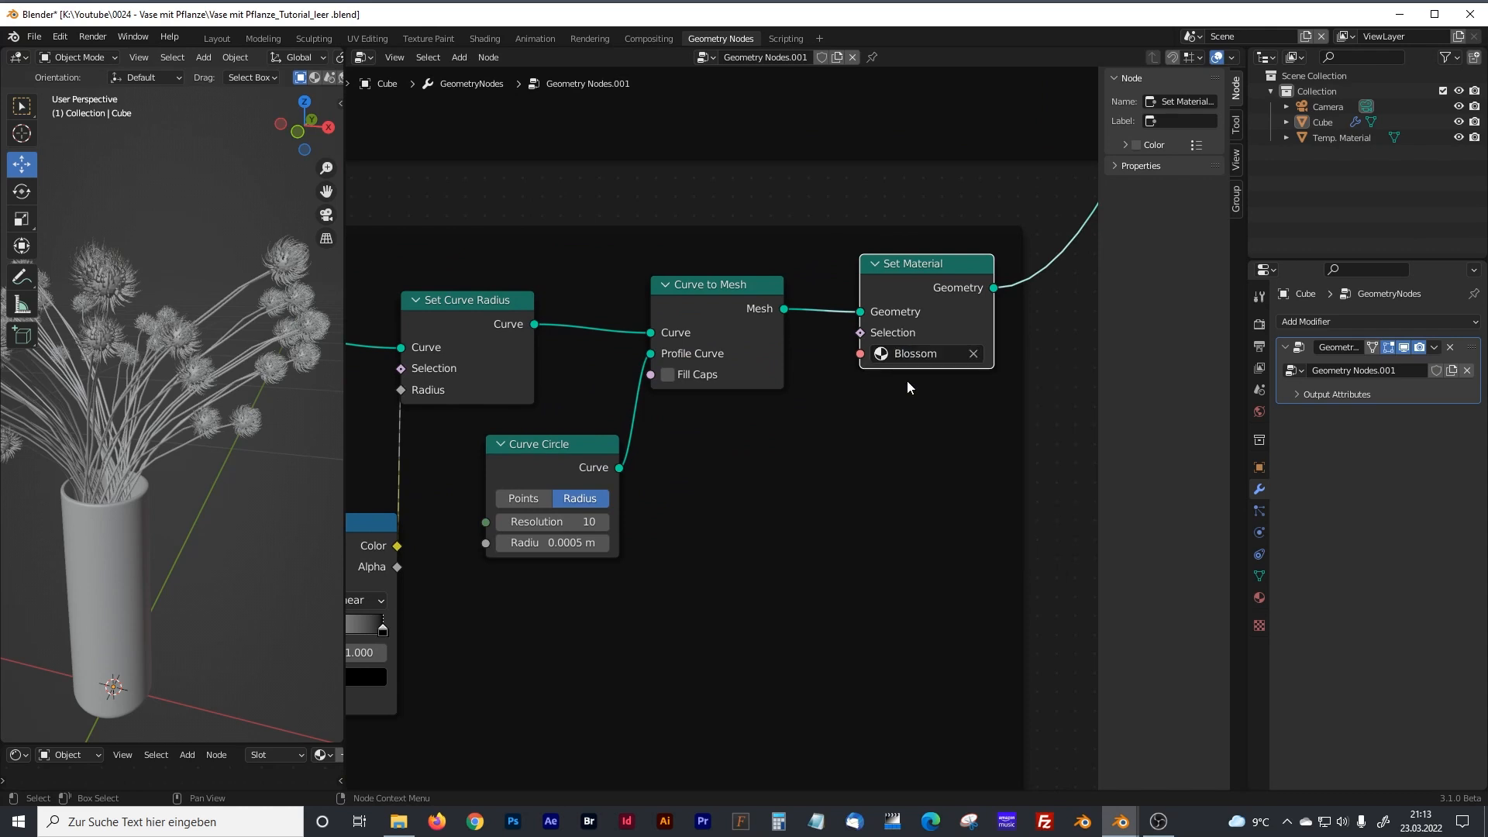
Widen the 3D viewport and display the vase and flowers in rendered shading.
{"action": "left_click_drag", "start_coordinate": [344, 136], "coordinate": [609, 109]}
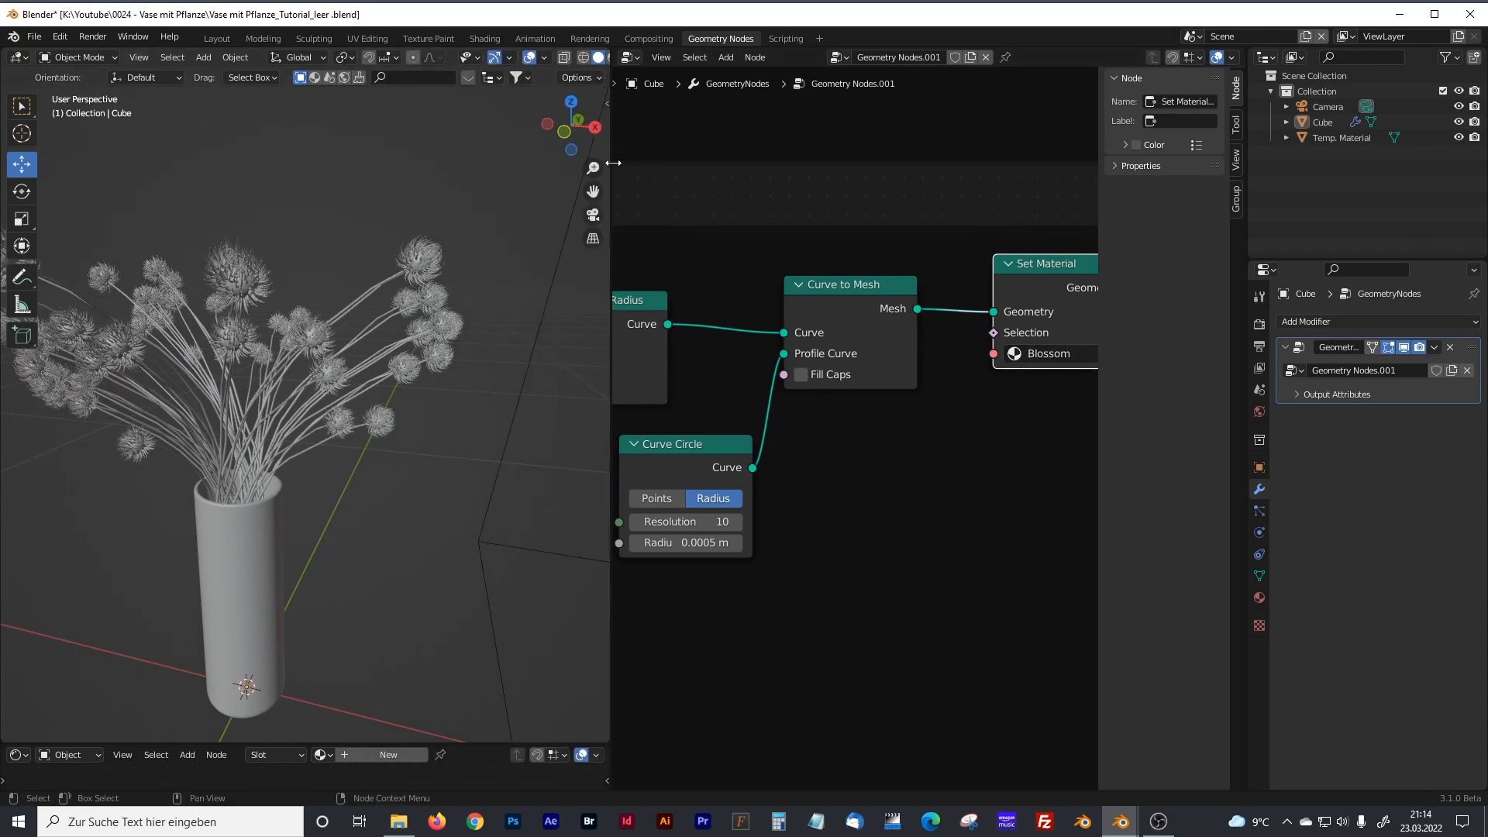
{"action": "left_click_drag", "start_coordinate": [613, 162], "coordinate": [685, 159]}
{"action": "left_click", "coordinate": [636, 57]}
{"action": "middle_click_drag", "start_coordinate": [386, 404], "coordinate": [401, 351]}
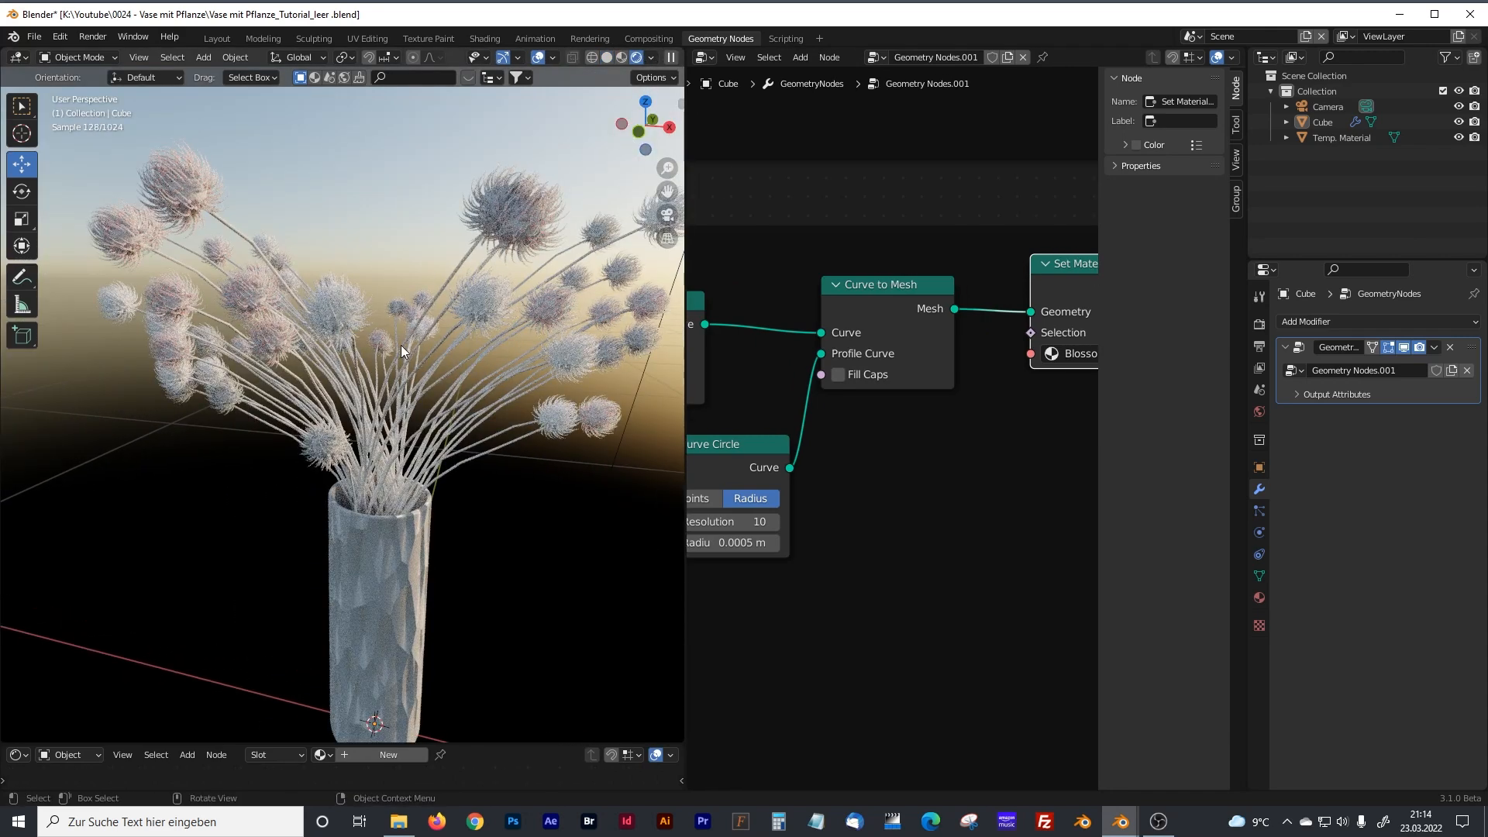
Enlarge the shader editor and load the Blossom material into the vase object's material slot.
{"action": "left_click_drag", "start_coordinate": [454, 744], "coordinate": [460, 243]}
{"action": "left_click", "coordinate": [1349, 137]}
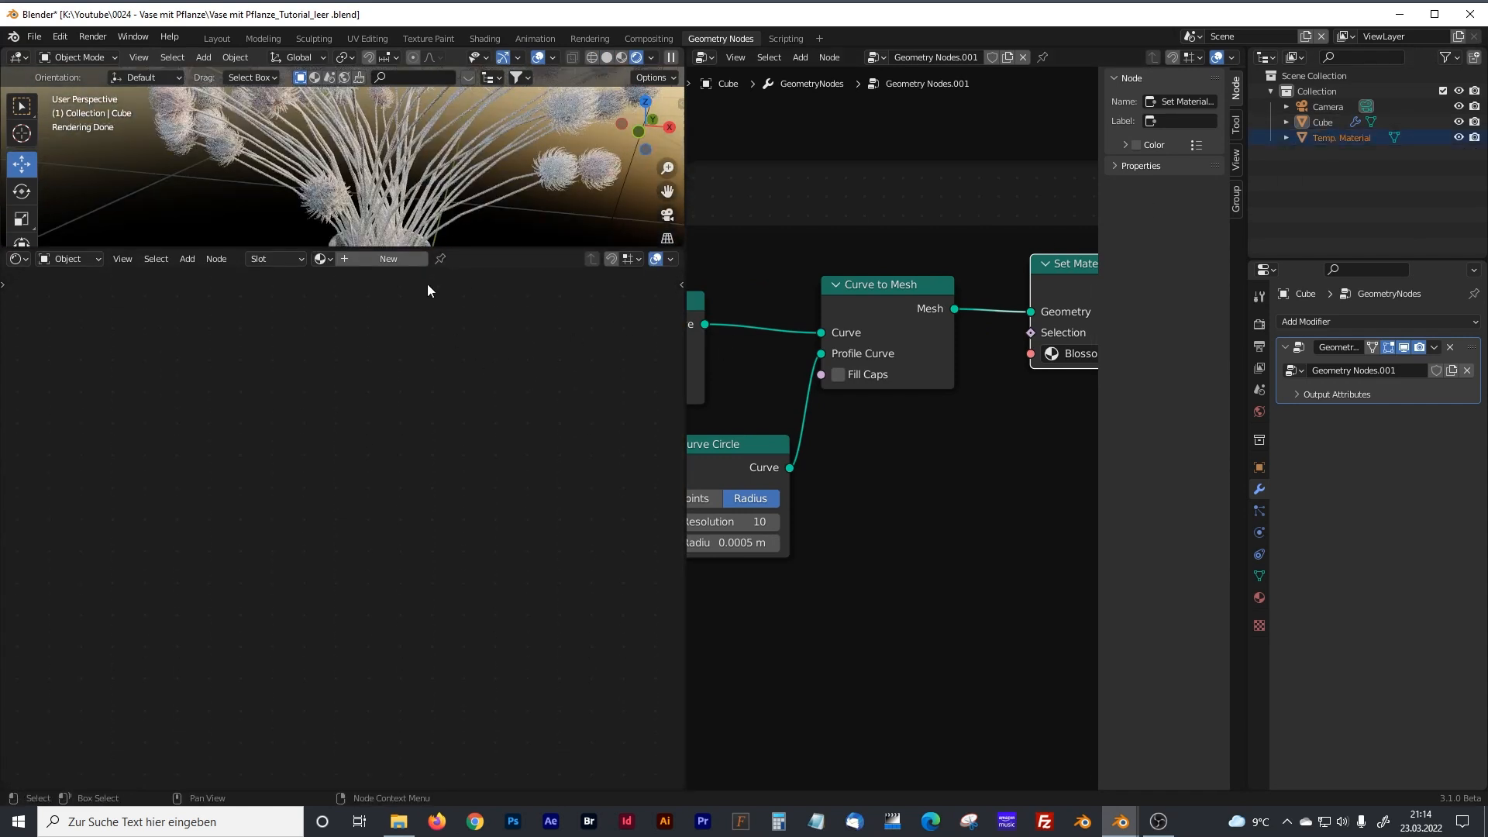
{"action": "left_click", "coordinate": [322, 259]}
{"action": "type", "text": "blo"}
{"action": "left_click", "coordinate": [356, 282]}
Examine the Blossom material's Object Info, ColorRamp and Principled BSDF nodes and compare them with the rendered flowers.
{"action": "scroll", "coordinate": [446, 469], "scroll_direction": "up", "scroll_amount": 4}
{"action": "middle_click_drag", "start_coordinate": [386, 440], "coordinate": [268, 353]}
{"action": "scroll", "coordinate": [264, 364], "scroll_direction": "up", "scroll_amount": 3}
{"action": "middle_click_drag", "start_coordinate": [284, 403], "coordinate": [275, 472]}
{"action": "scroll", "coordinate": [255, 440], "scroll_direction": "down", "scroll_amount": 2}
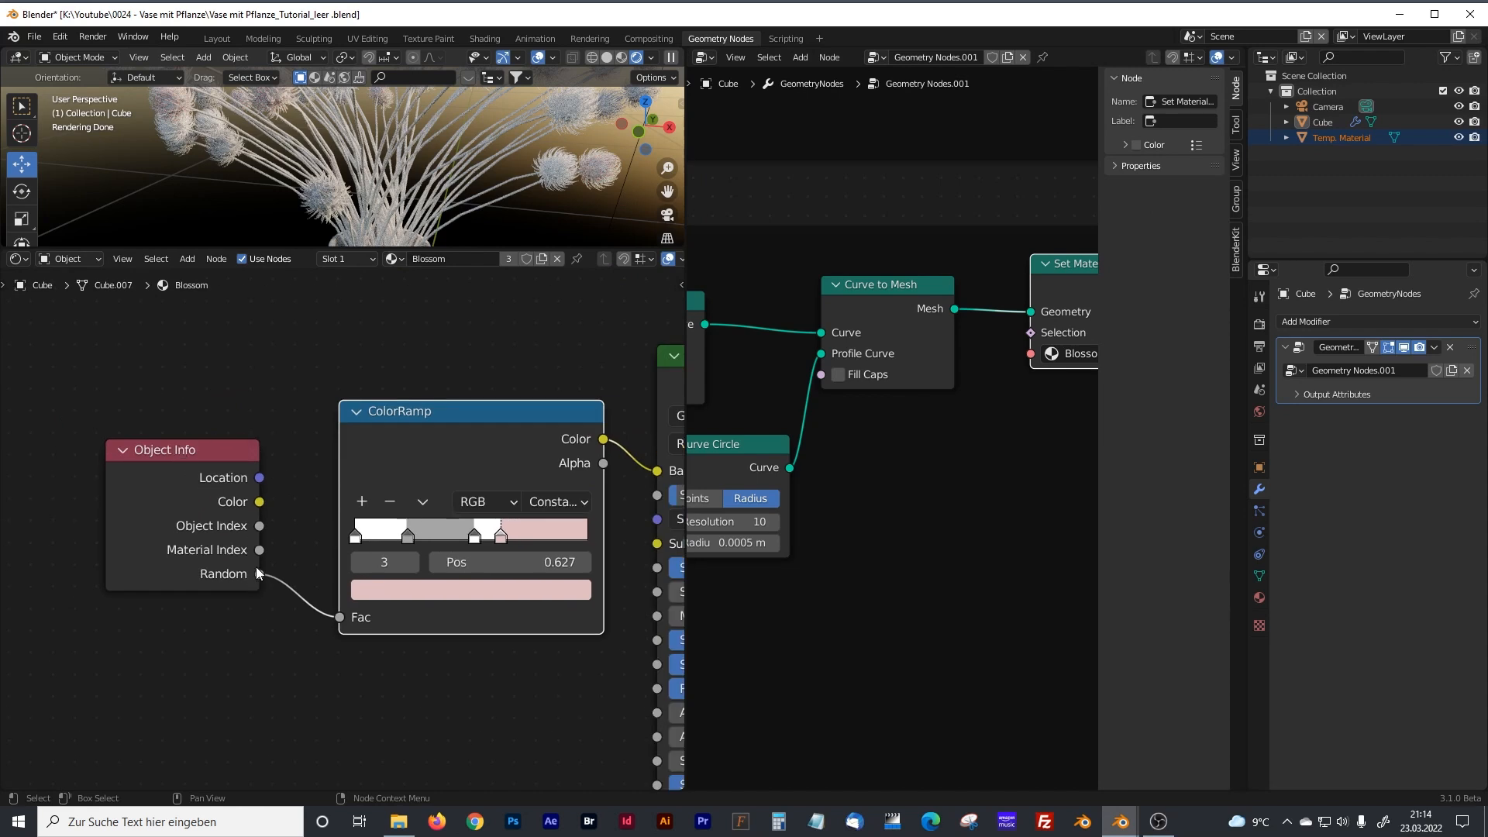
{"action": "middle_click_drag", "start_coordinate": [482, 379], "coordinate": [348, 339]}
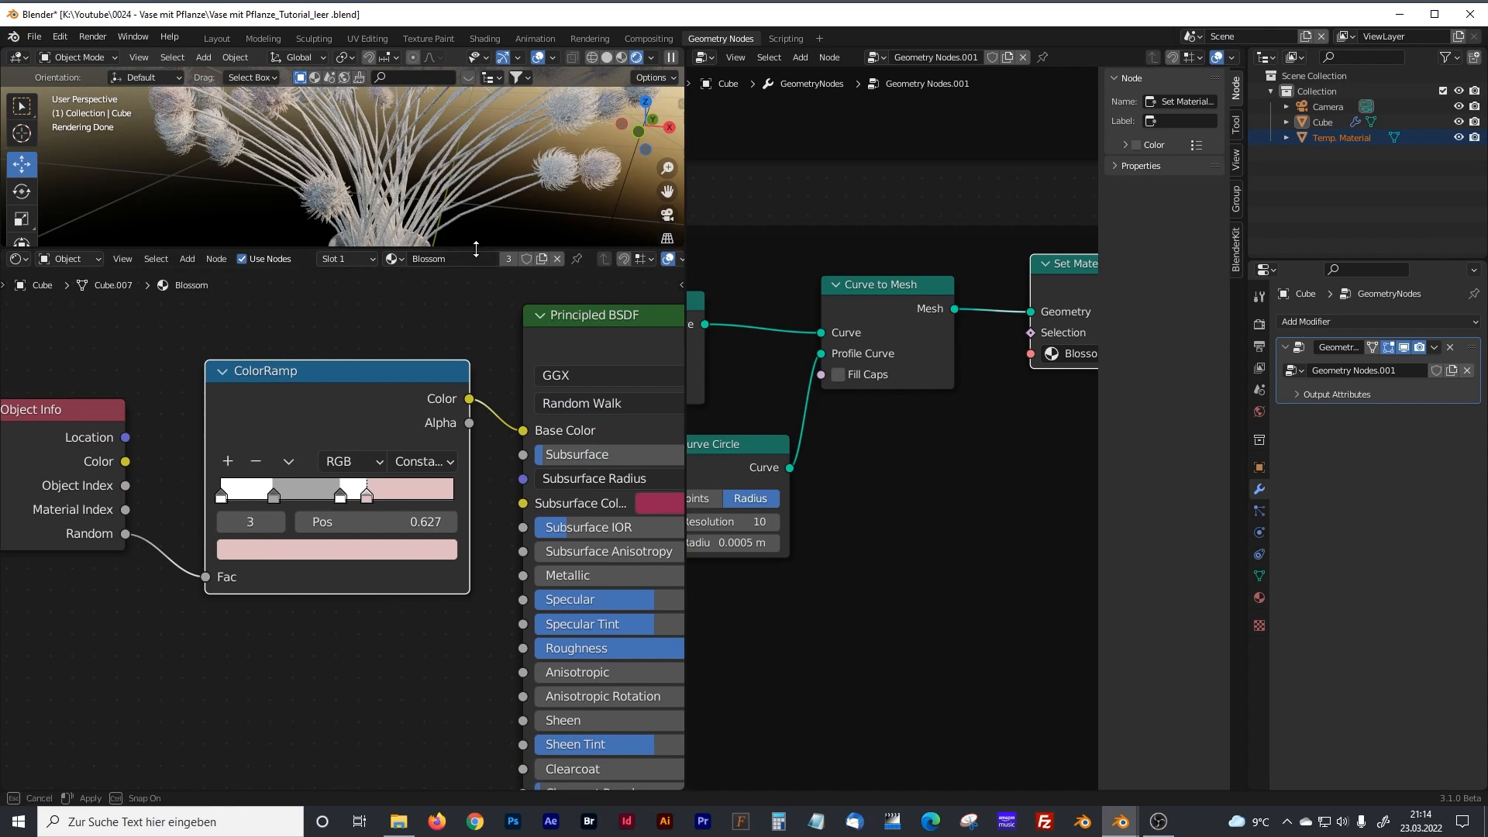
{"action": "left_click_drag", "start_coordinate": [476, 250], "coordinate": [437, 340]}
{"action": "left_click", "coordinate": [415, 507]}
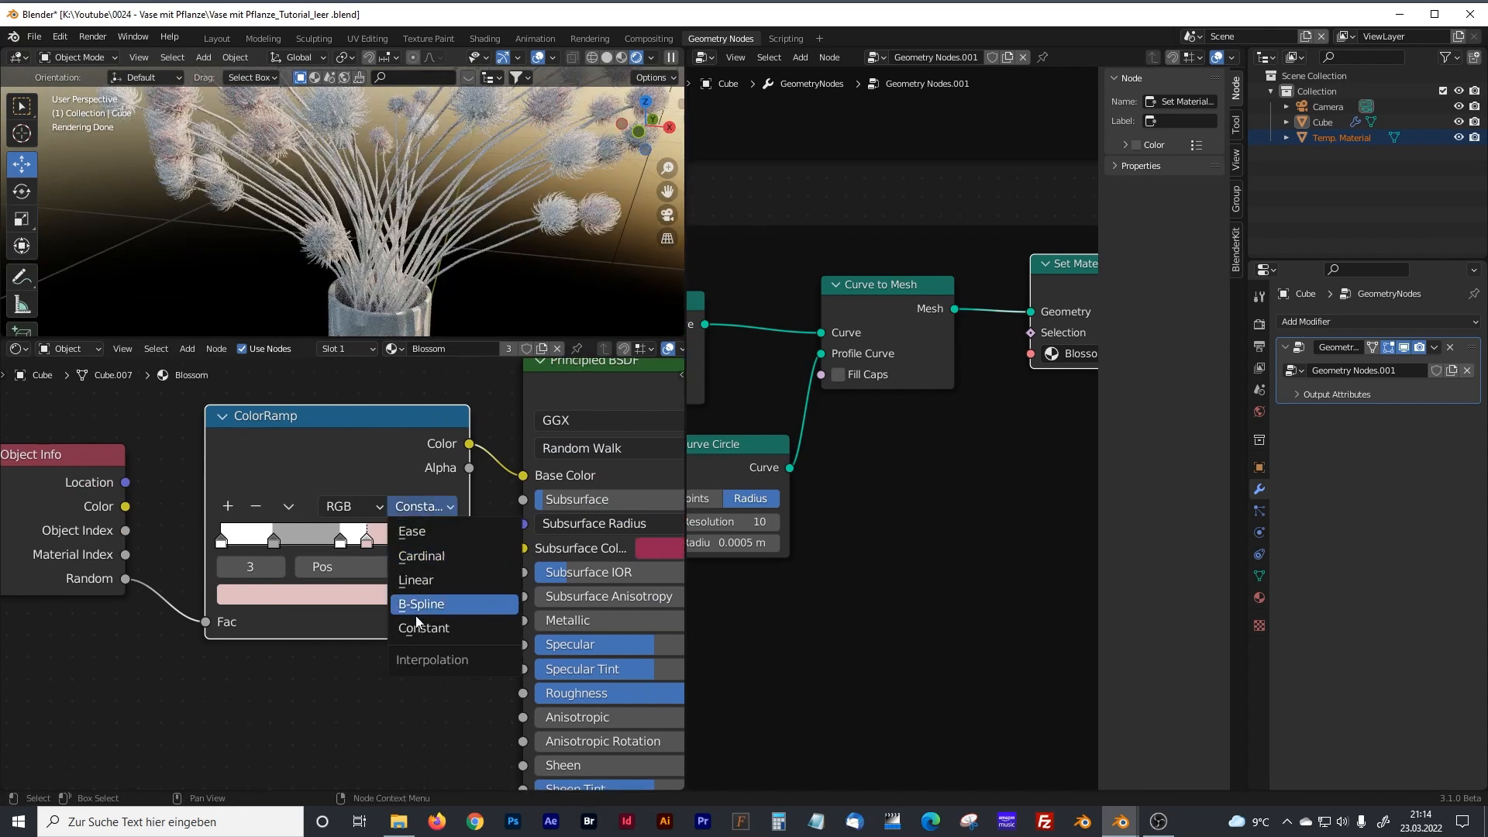
{"action": "left_click", "coordinate": [296, 684]}
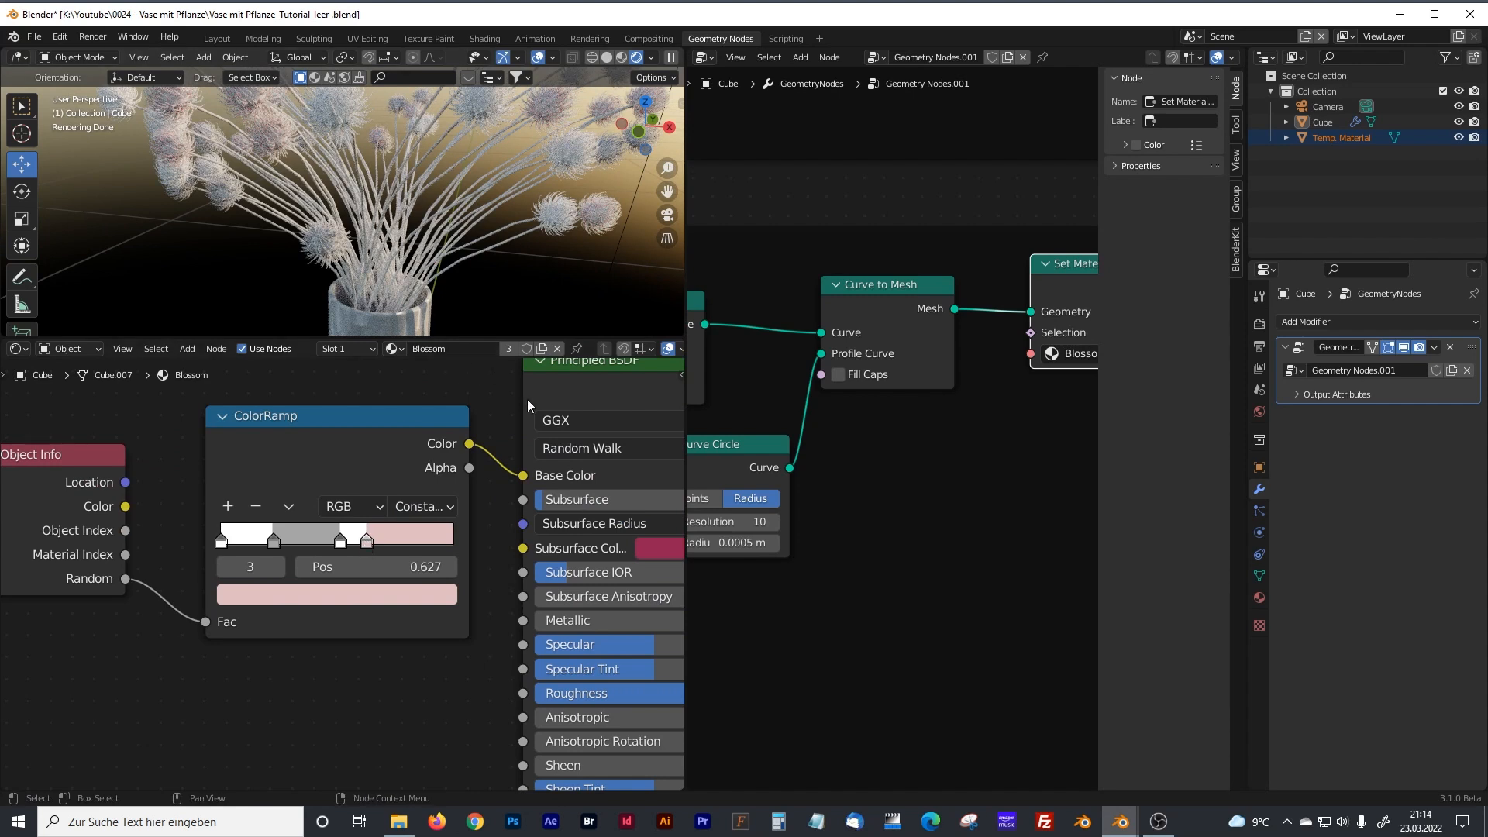
{"action": "middle_click_drag", "start_coordinate": [502, 462], "coordinate": [304, 522]}
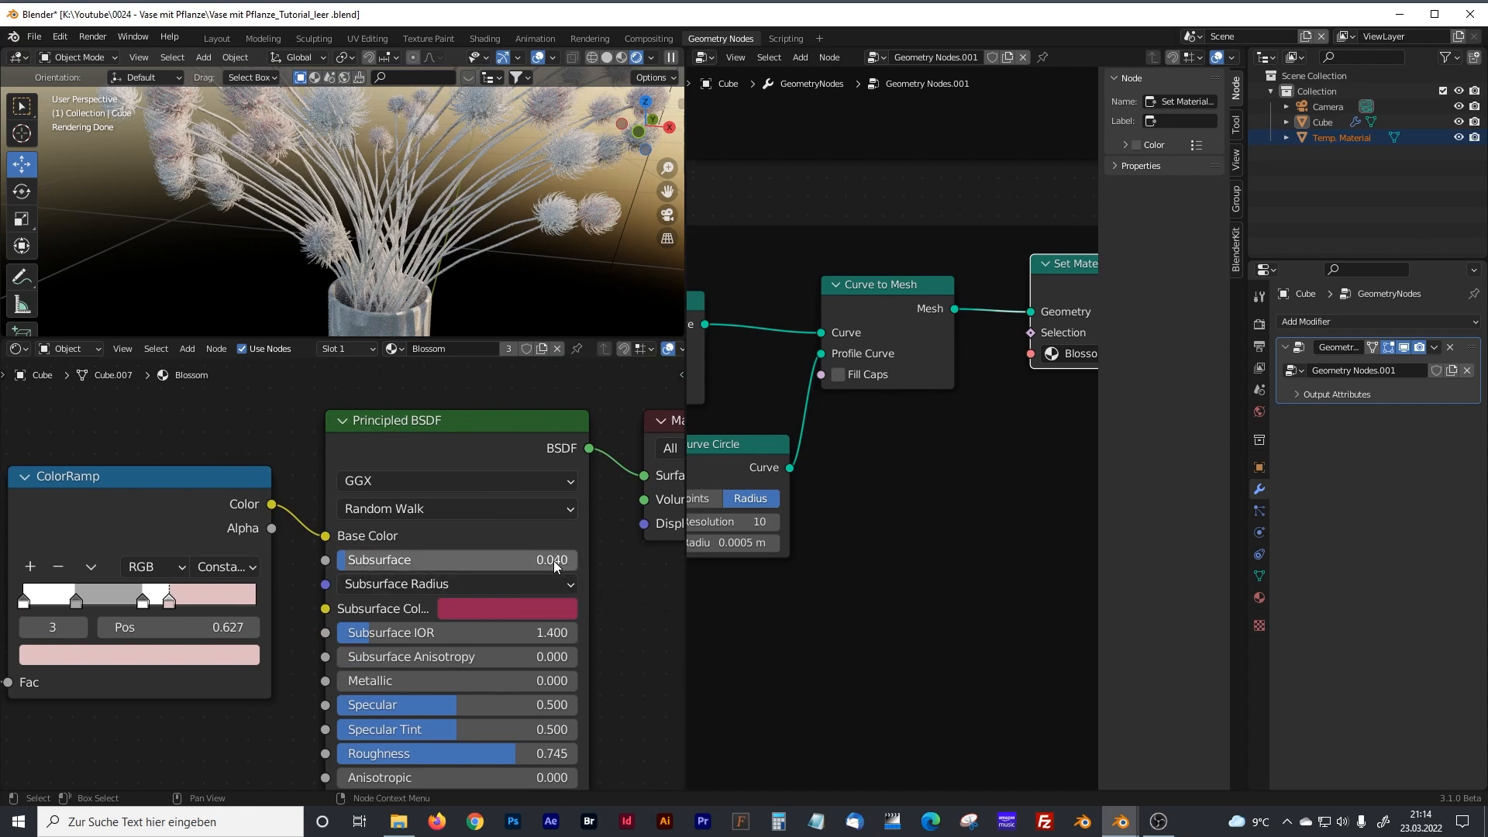
{"action": "left_click_drag", "start_coordinate": [479, 337], "coordinate": [479, 438]}
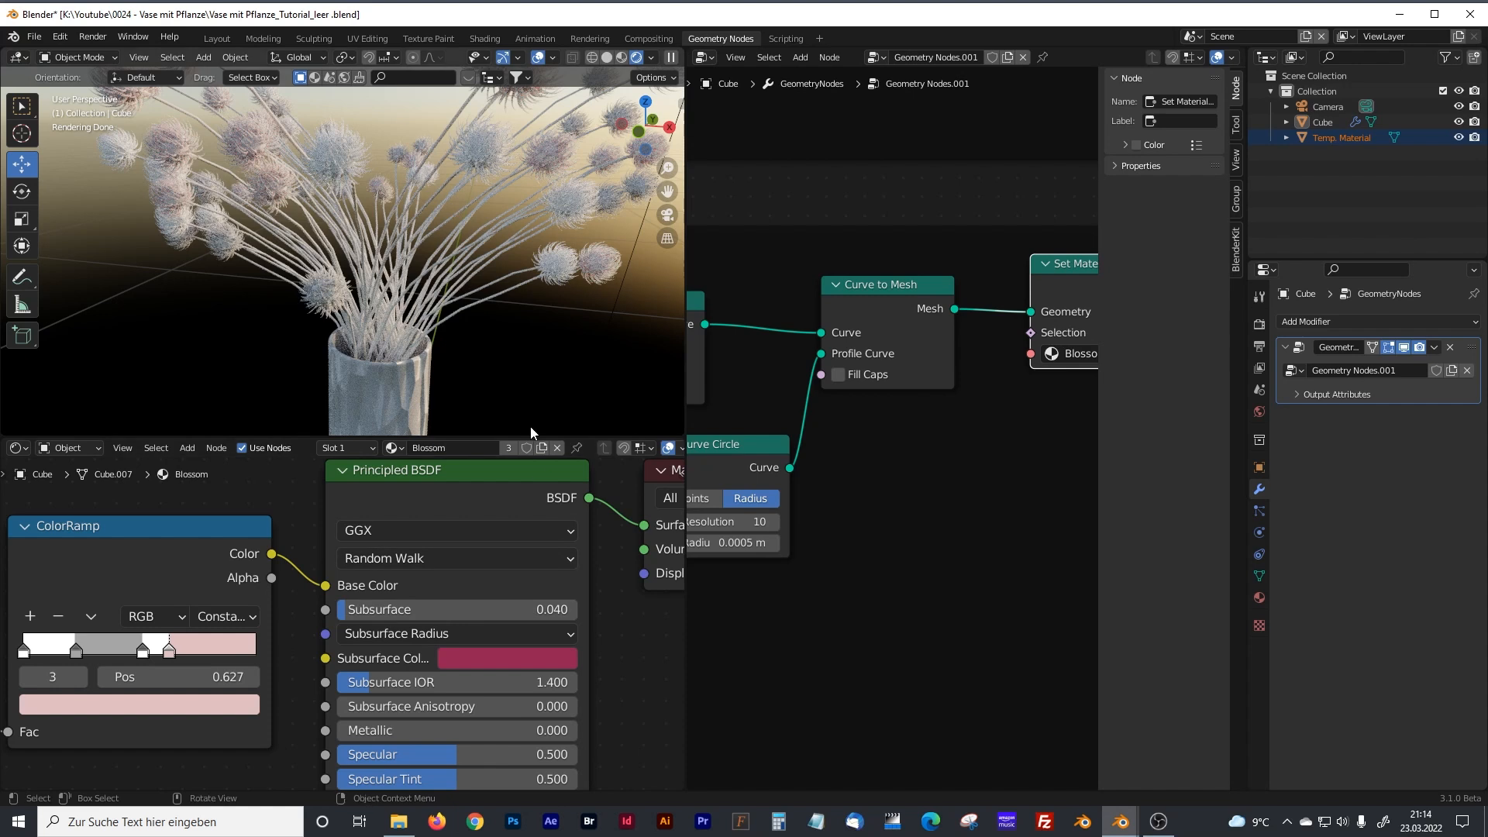
{"action": "middle_click_drag", "start_coordinate": [169, 534], "coordinate": [503, 499]}
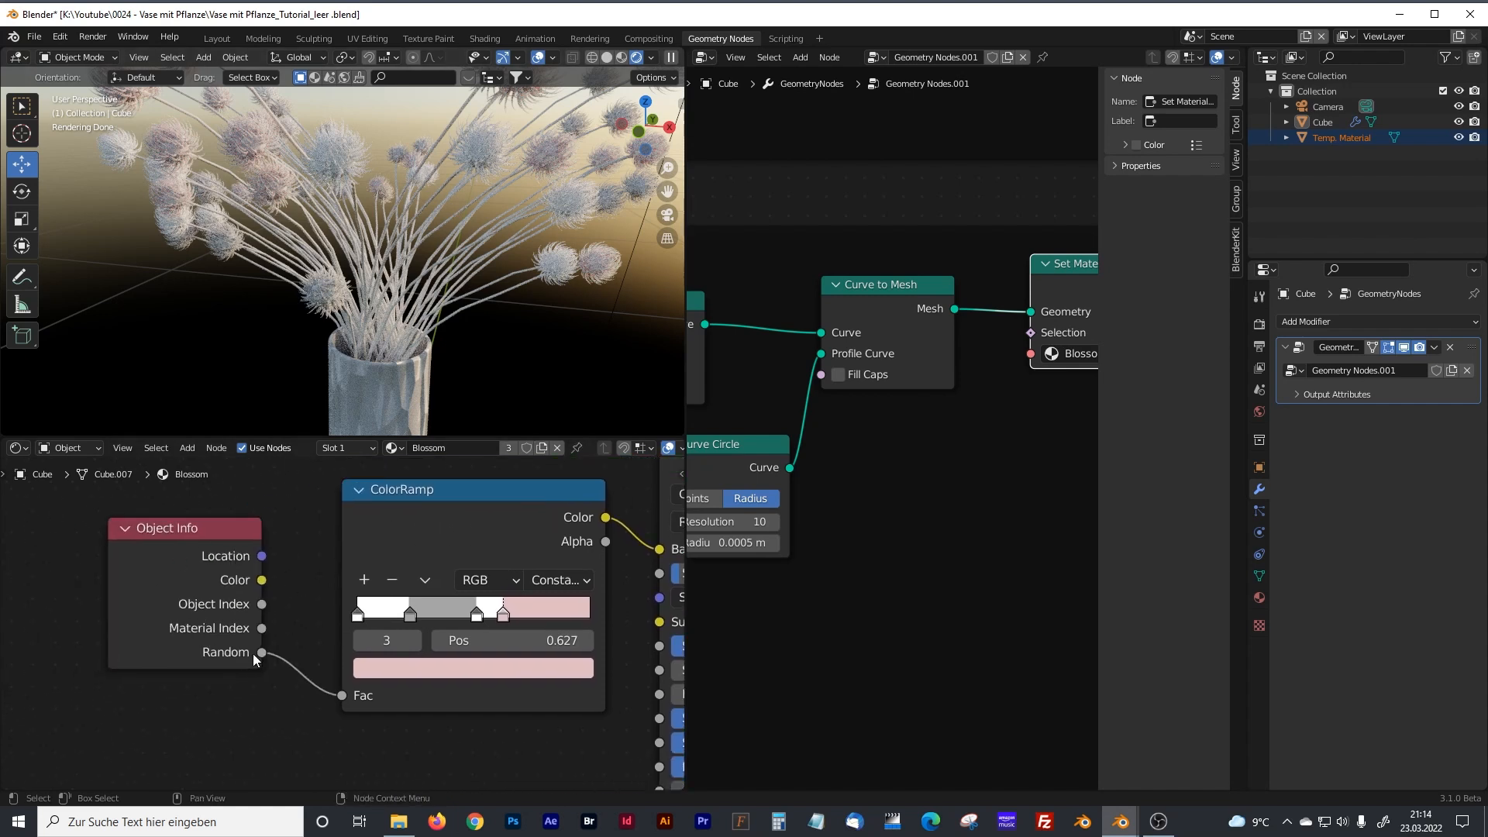
{"action": "scroll", "coordinate": [513, 327], "scroll_direction": "up", "scroll_amount": 3}
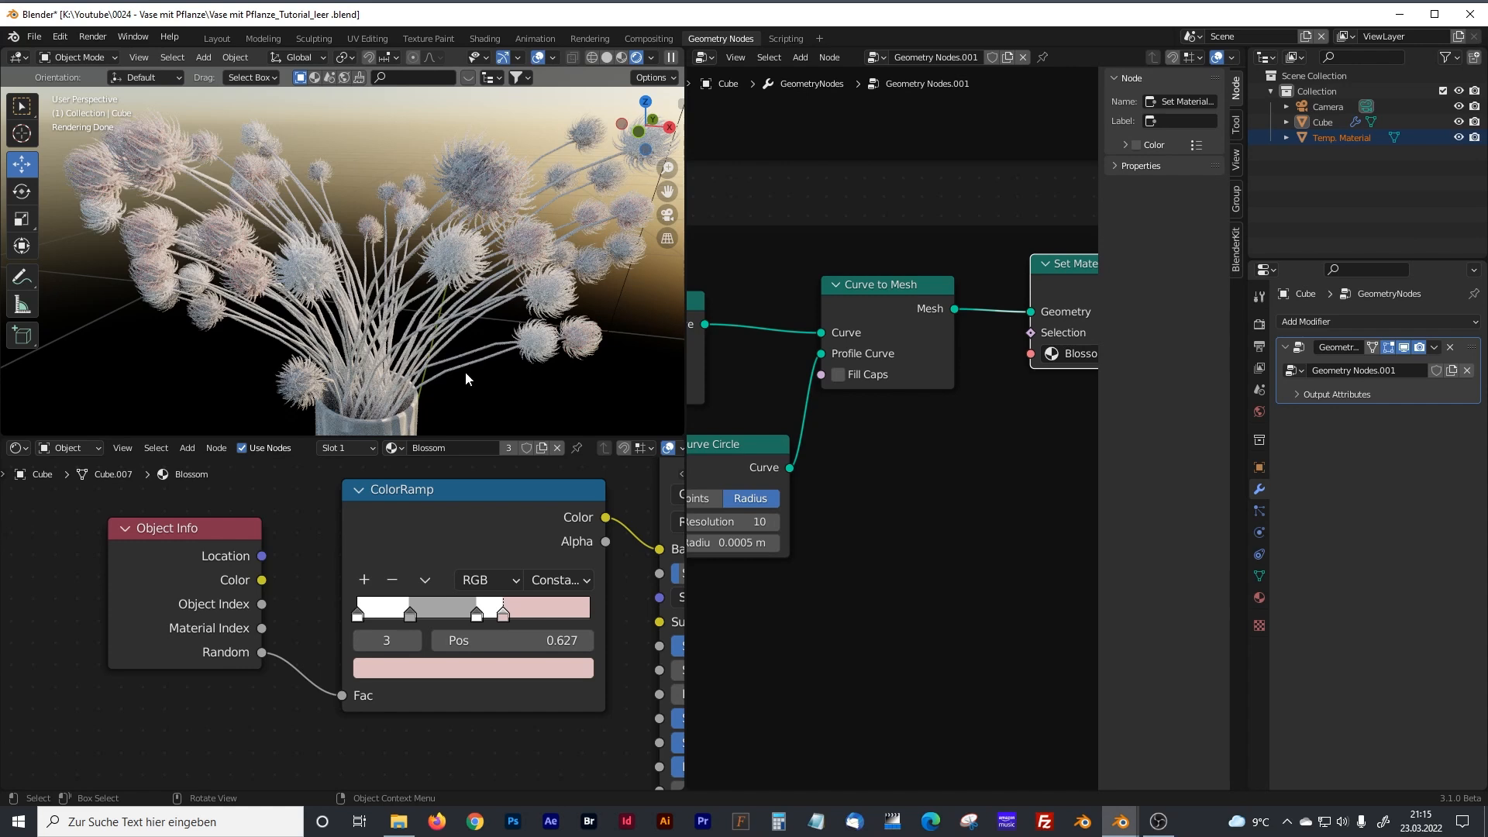
Try an additional blue color stop at position 0.839 in the Blossom ColorRamp and remove it again.
{"action": "left_click_drag", "start_coordinate": [496, 491], "coordinate": [477, 510]}
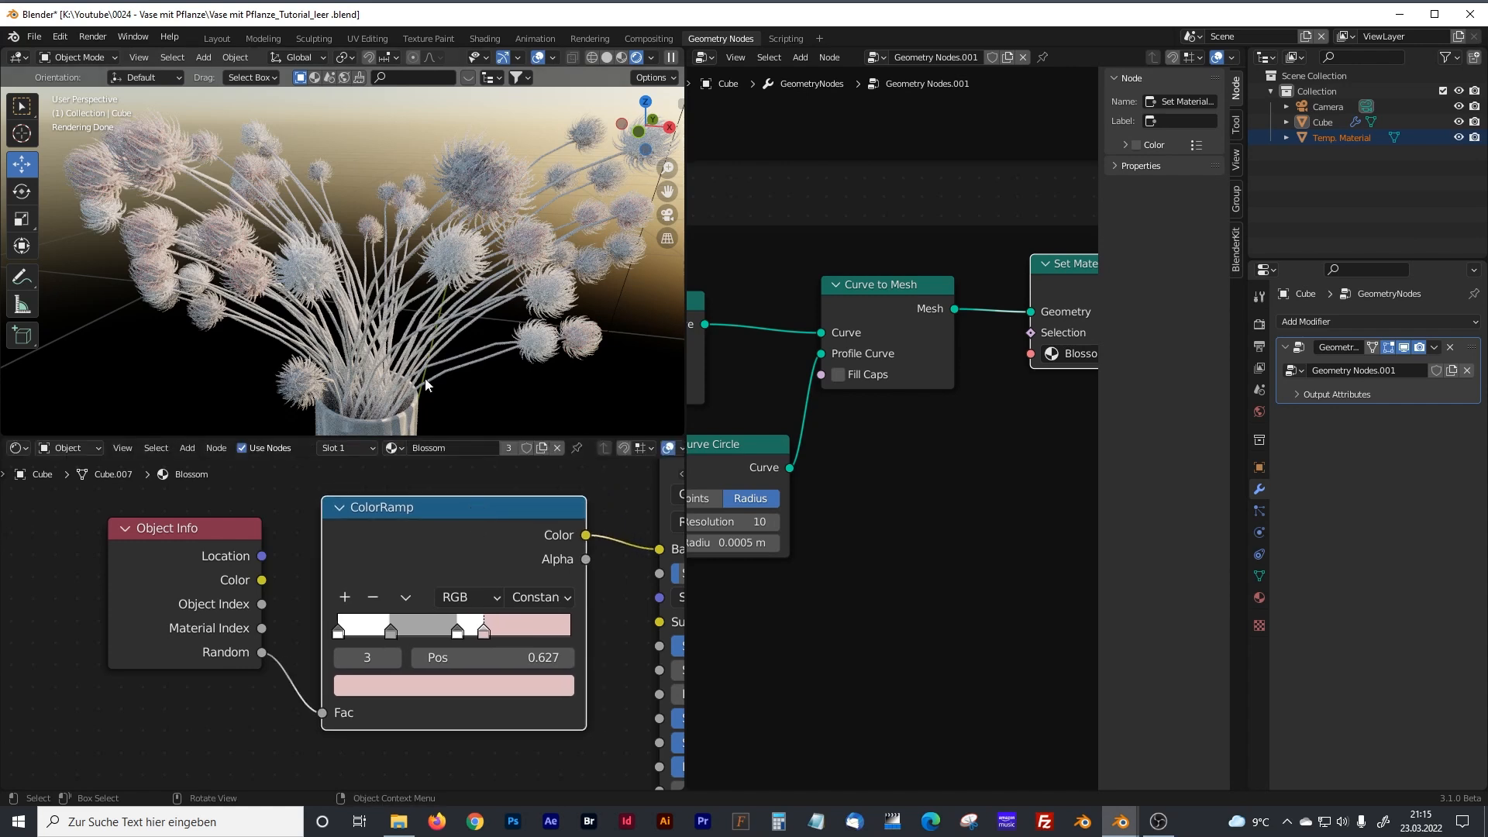
{"action": "left_click", "coordinate": [345, 597]}
{"action": "left_click_drag", "start_coordinate": [528, 634], "coordinate": [533, 634]}
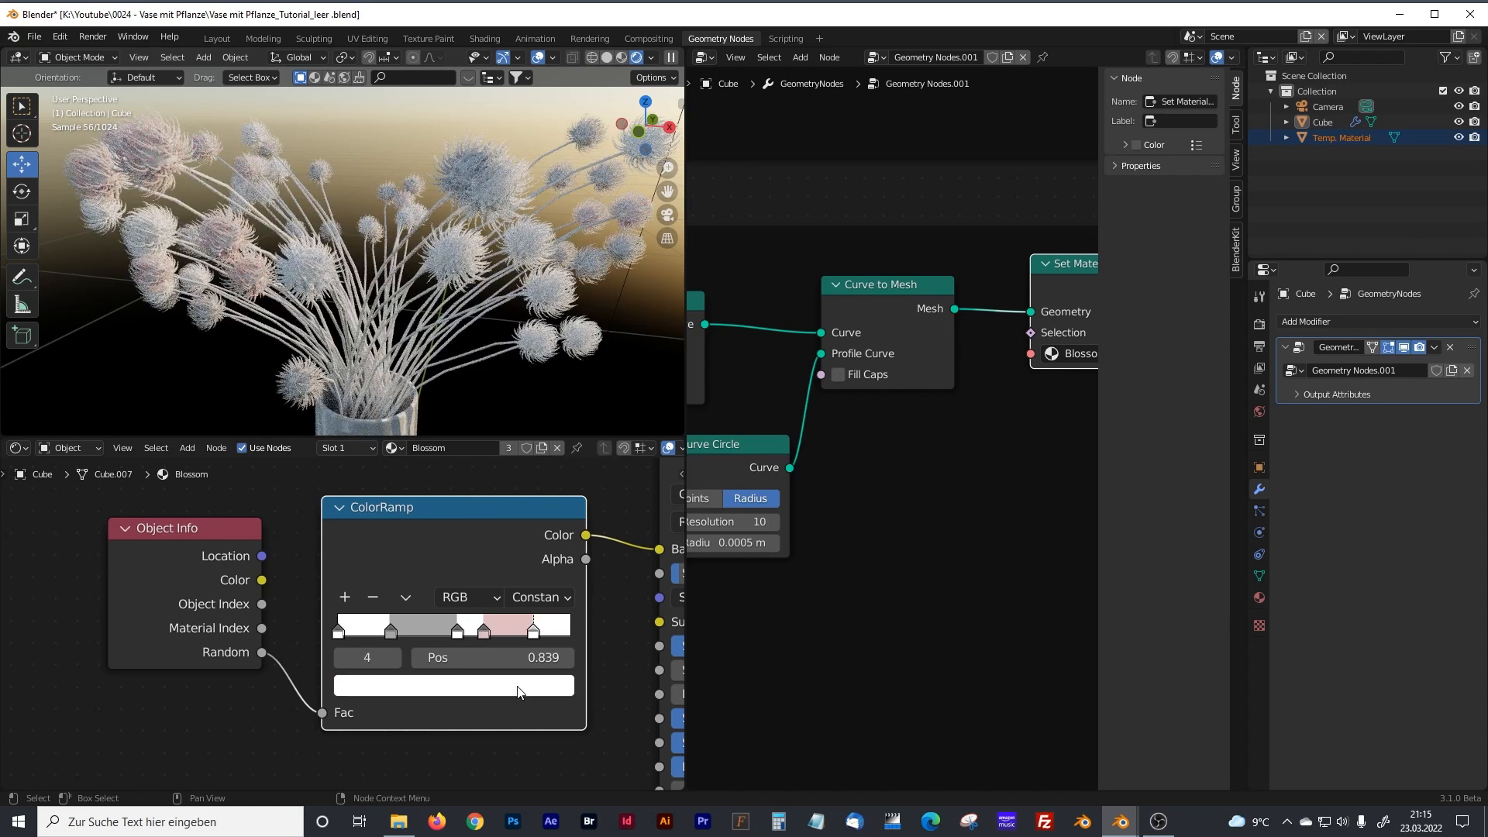
{"action": "left_click", "coordinate": [517, 687]}
{"action": "left_click_drag", "start_coordinate": [480, 453], "coordinate": [485, 413]}
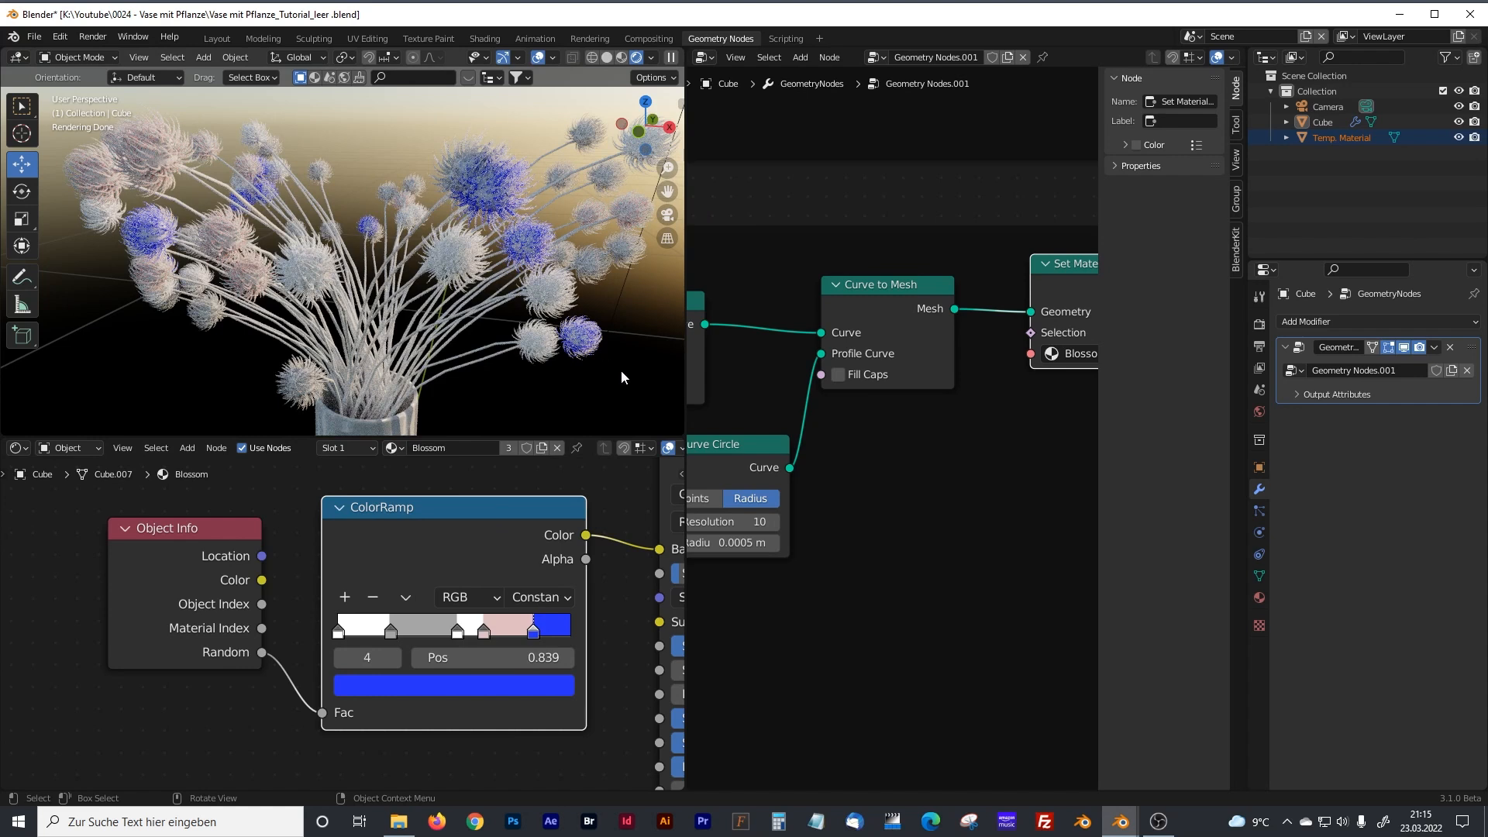
{"action": "left_click", "coordinate": [372, 596]}
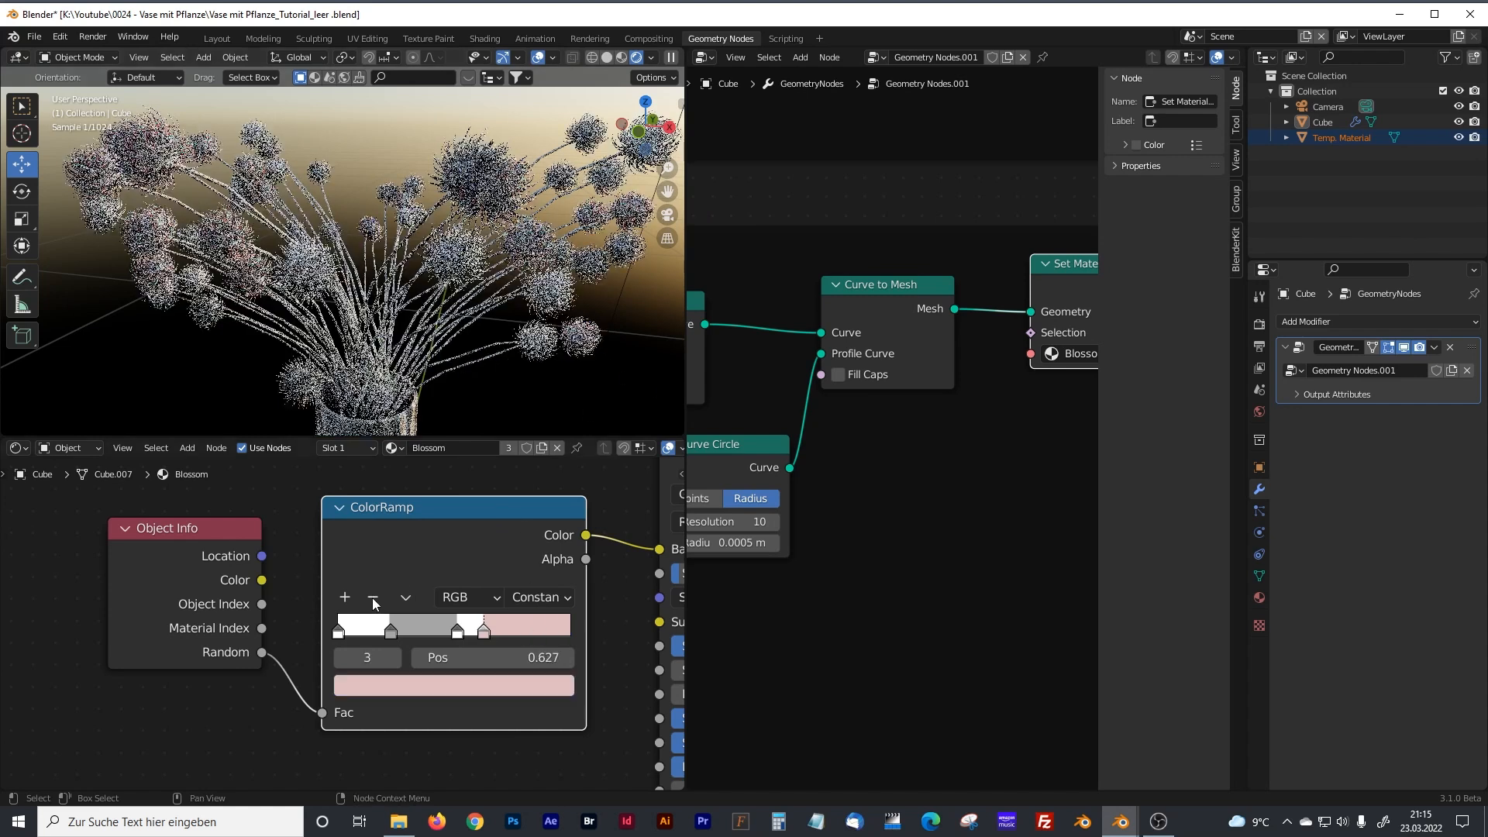
Shrink the shader editor and widen the geometry node editor by narrowing the 3D viewport.
{"action": "scroll", "coordinate": [597, 628], "scroll_direction": "down", "scroll_amount": 5}
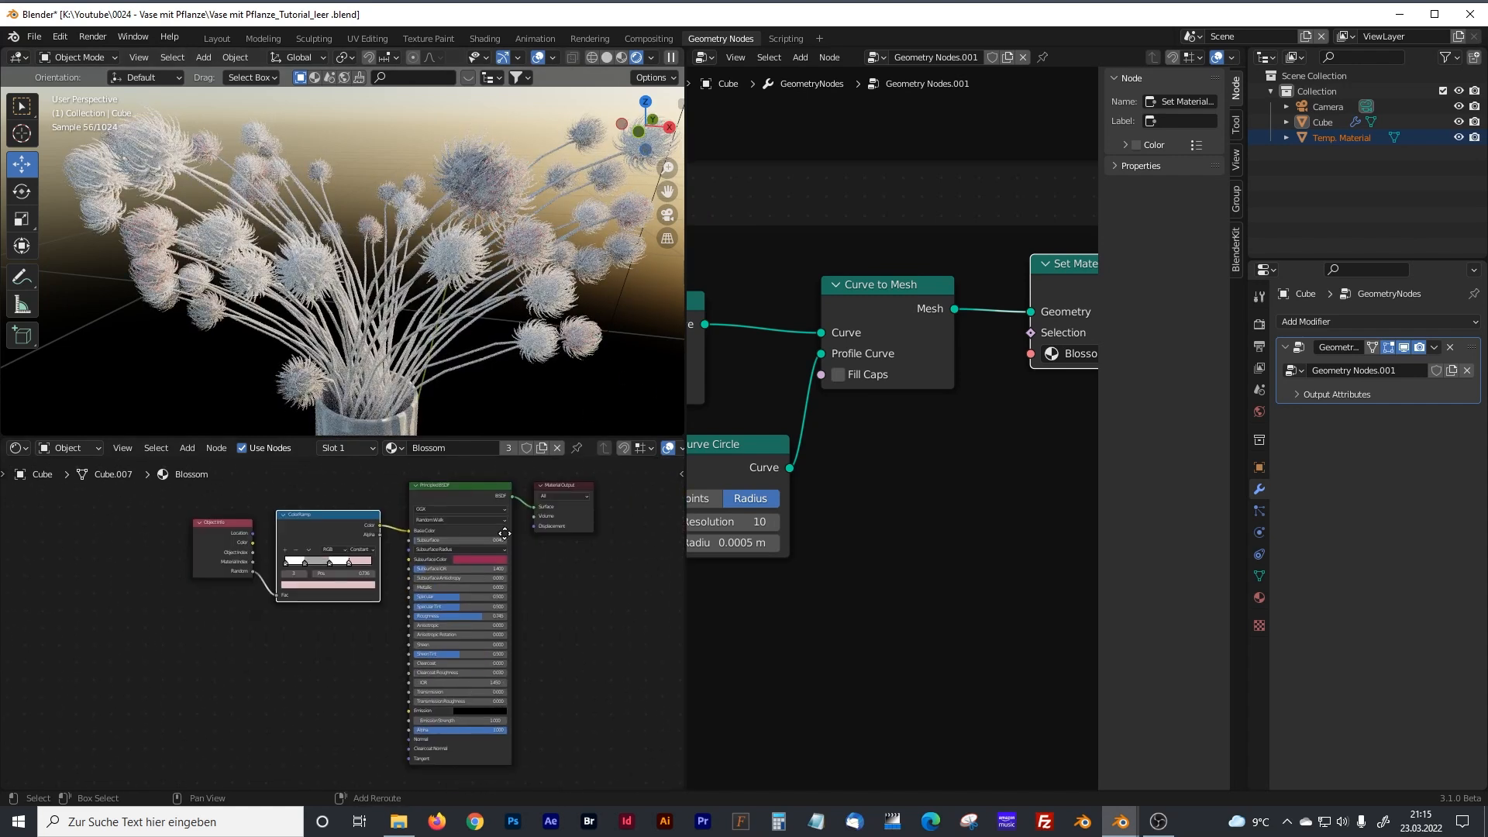
{"action": "left_click_drag", "start_coordinate": [567, 434], "coordinate": [567, 688]}
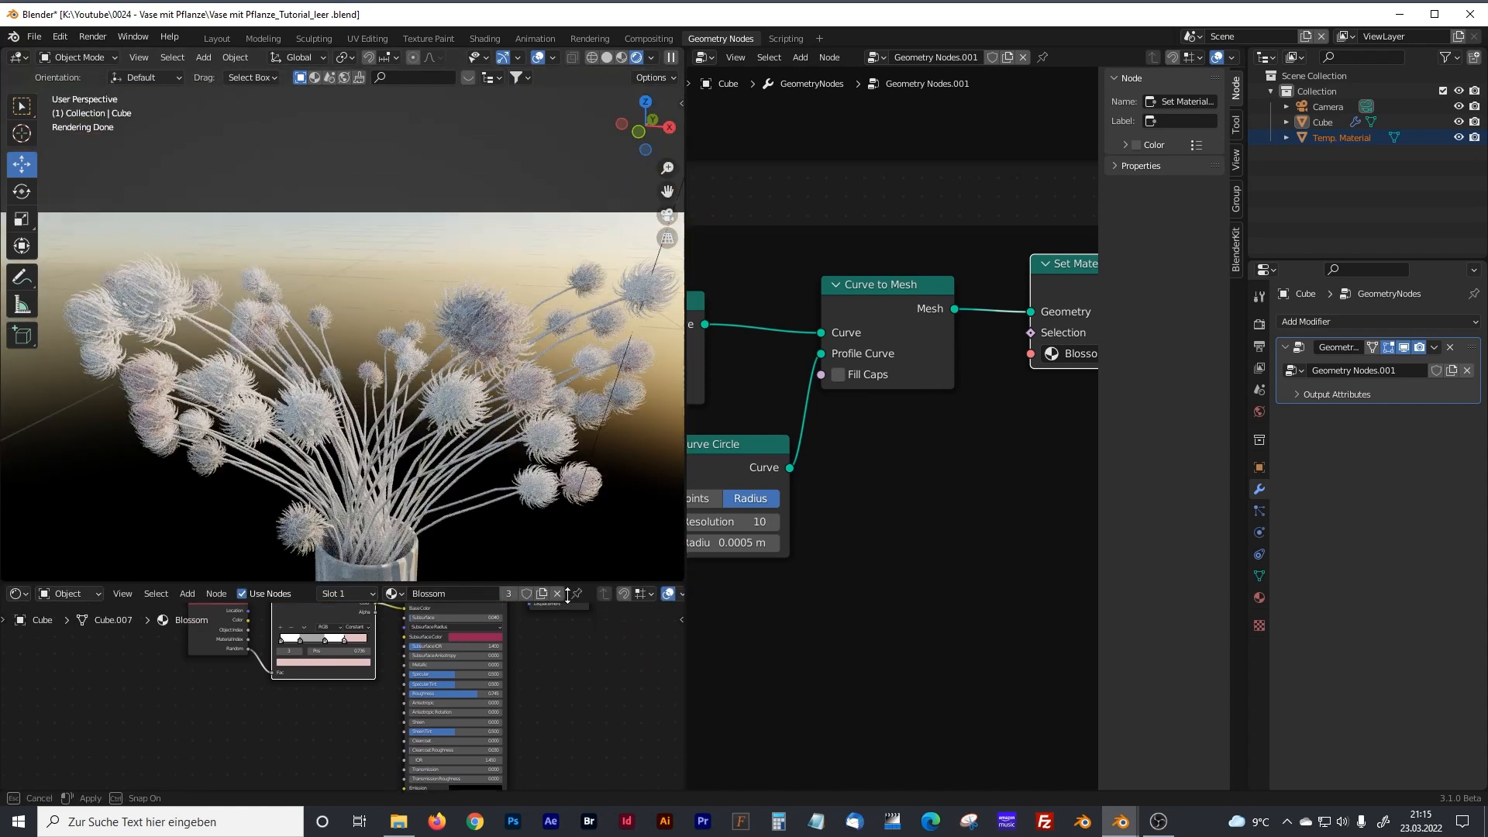
{"action": "left_click_drag", "start_coordinate": [686, 427], "coordinate": [432, 386]}
{"action": "scroll", "coordinate": [493, 427], "scroll_direction": "down", "scroll_amount": 8}
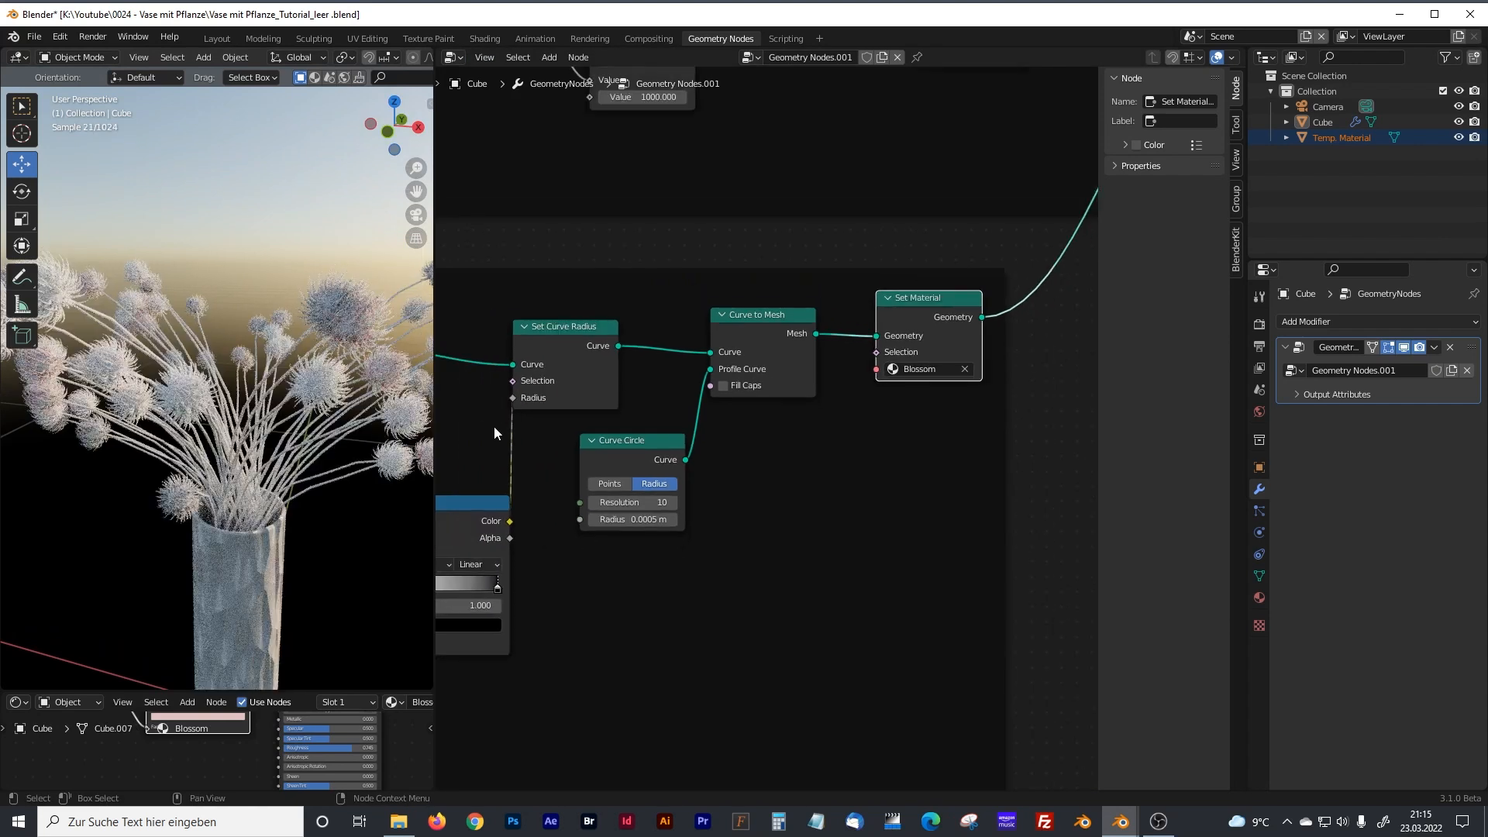
Route the stem mesh through its Stem Set Material node into Join Geometry, replacing the direct link from Curve to Mesh.
{"action": "middle_click_drag", "start_coordinate": [641, 396], "coordinate": [602, 548]}
{"action": "middle_click_drag", "start_coordinate": [662, 449], "coordinate": [844, 490]}
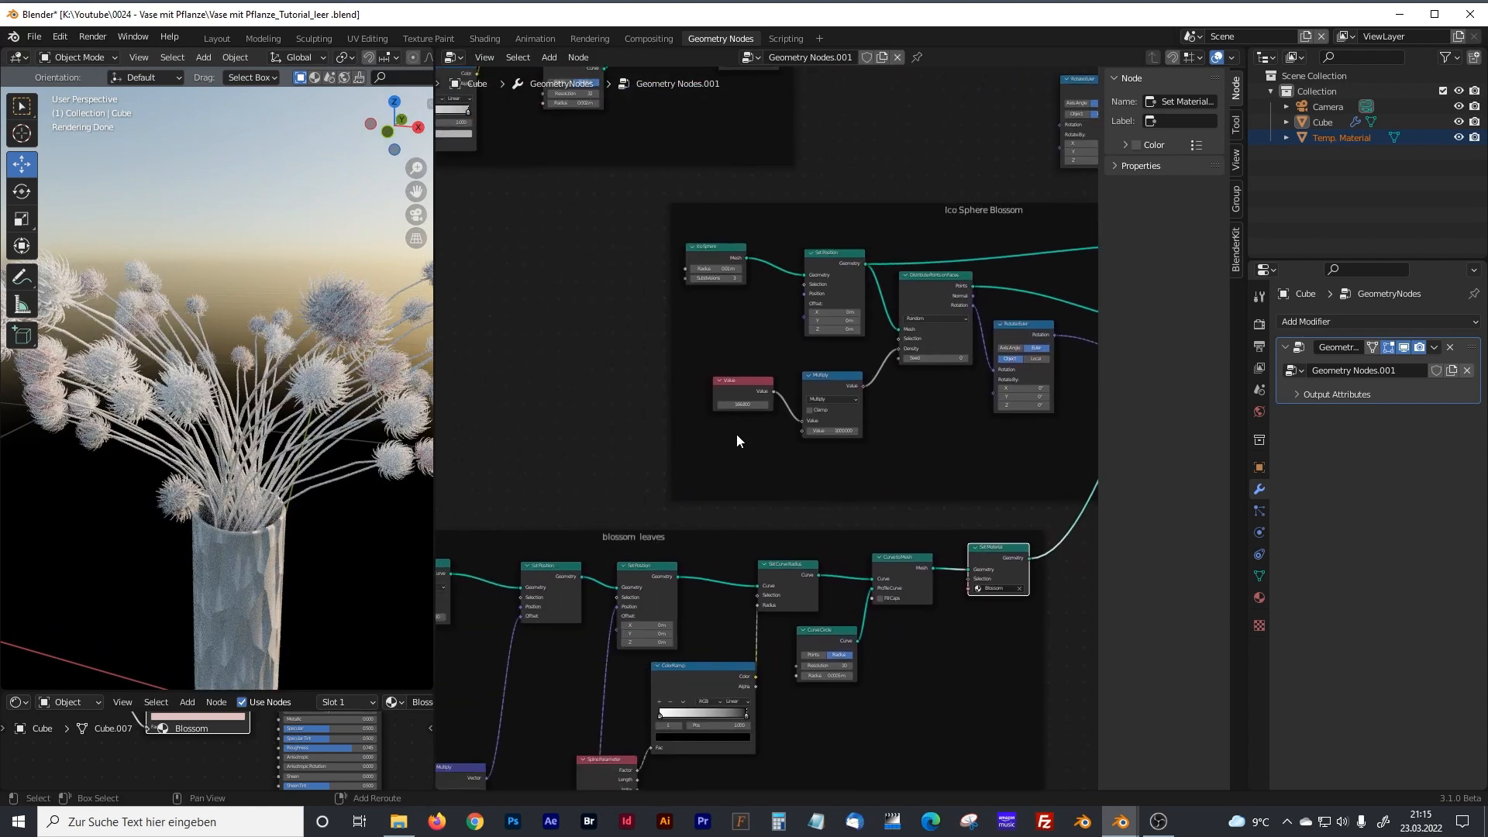
{"action": "middle_click_drag", "start_coordinate": [763, 358], "coordinate": [767, 643]}
{"action": "middle_click_drag", "start_coordinate": [769, 372], "coordinate": [667, 492]}
{"action": "middle_click_drag", "start_coordinate": [778, 451], "coordinate": [737, 466]}
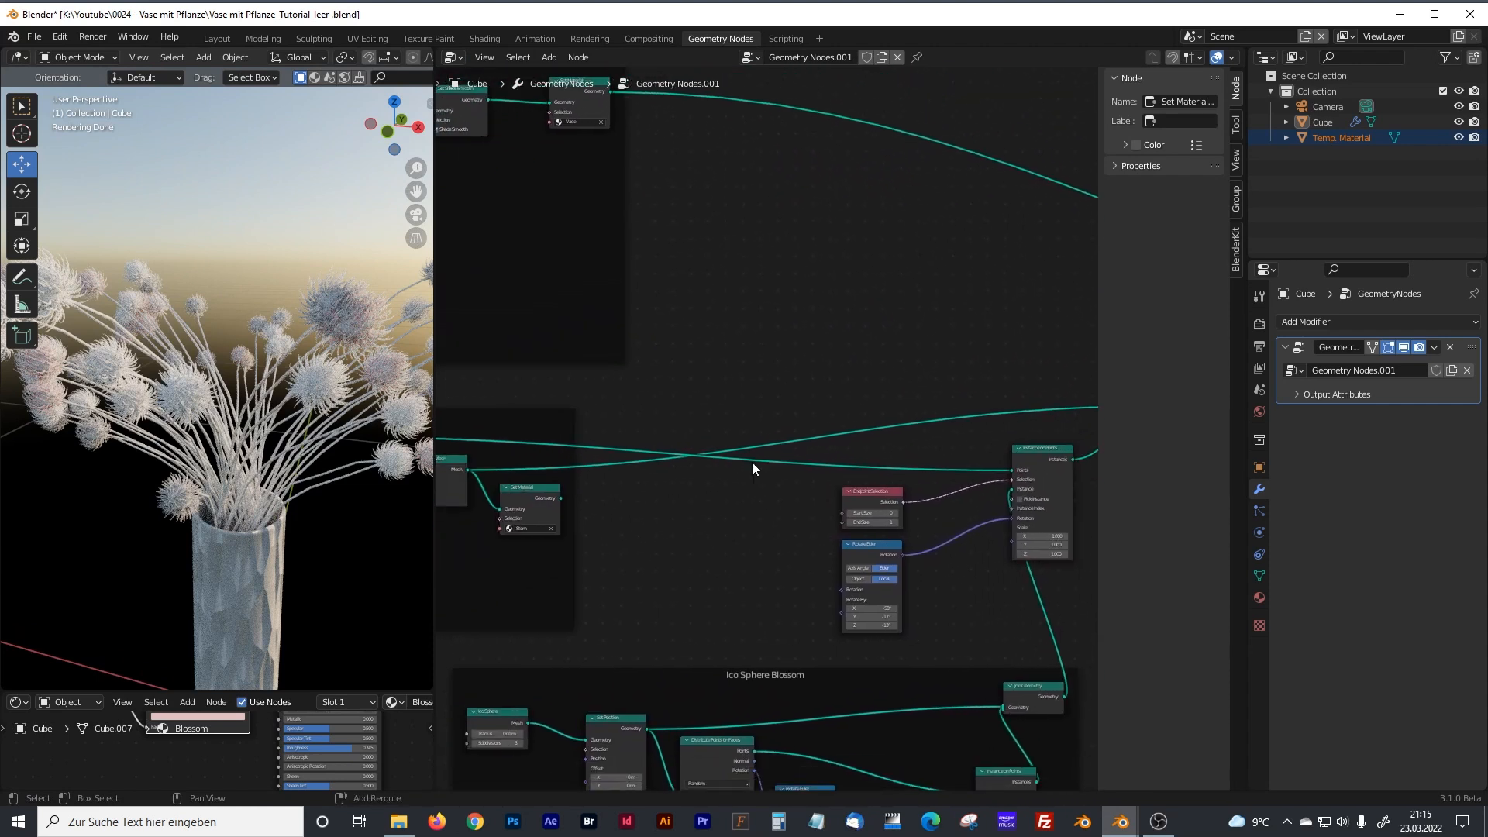
{"action": "left_click_drag", "start_coordinate": [430, 400], "coordinate": [299, 403]}
{"action": "middle_click_drag", "start_coordinate": [538, 482], "coordinate": [612, 482]}
{"action": "scroll", "coordinate": [649, 411], "scroll_direction": "up", "scroll_amount": 1}
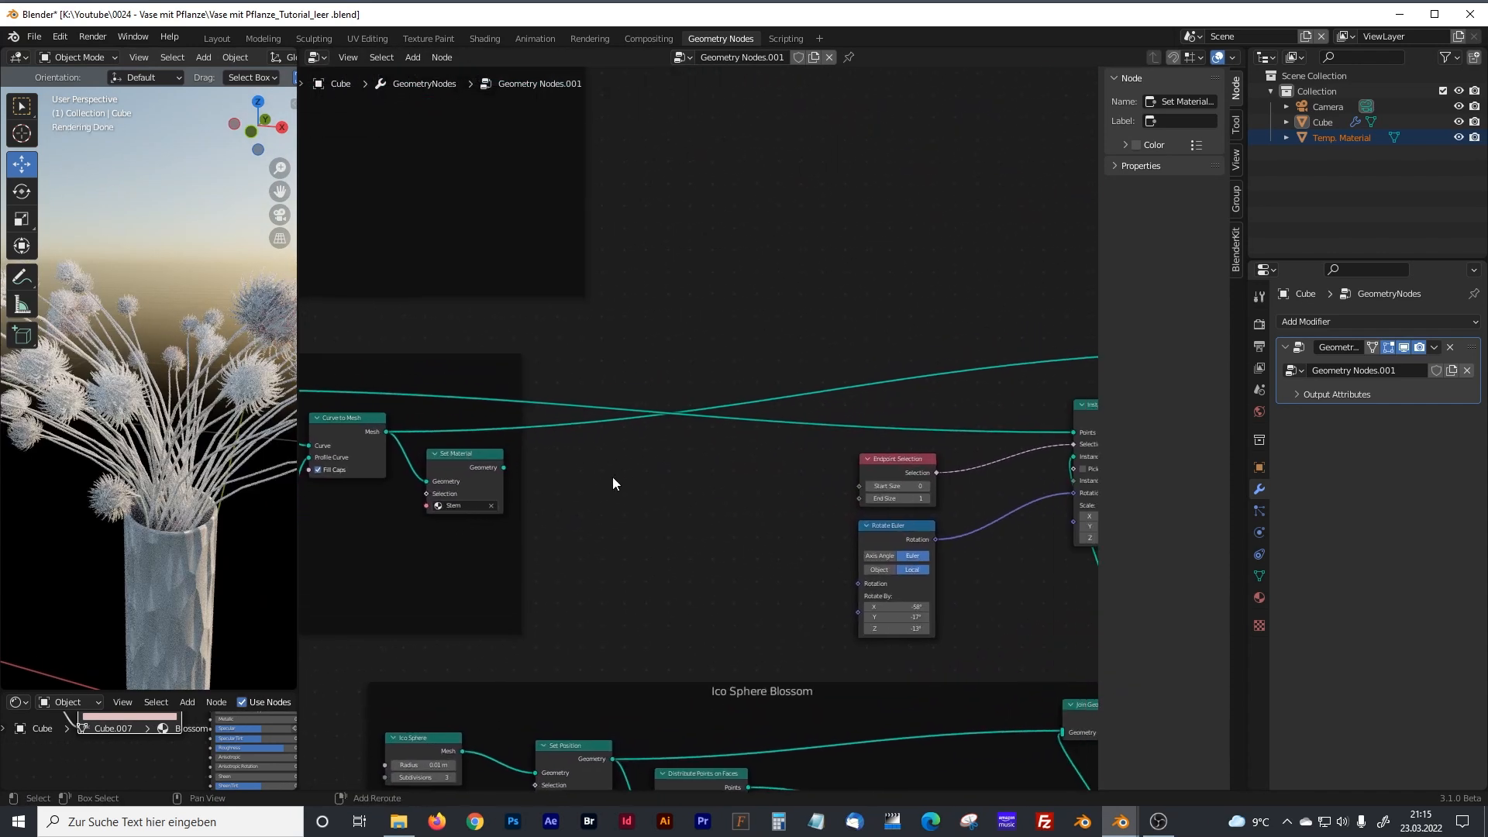
{"action": "middle_click_drag", "start_coordinate": [681, 418], "coordinate": [739, 433]}
{"action": "left_click_drag", "start_coordinate": [417, 474], "coordinate": [1034, 361]}
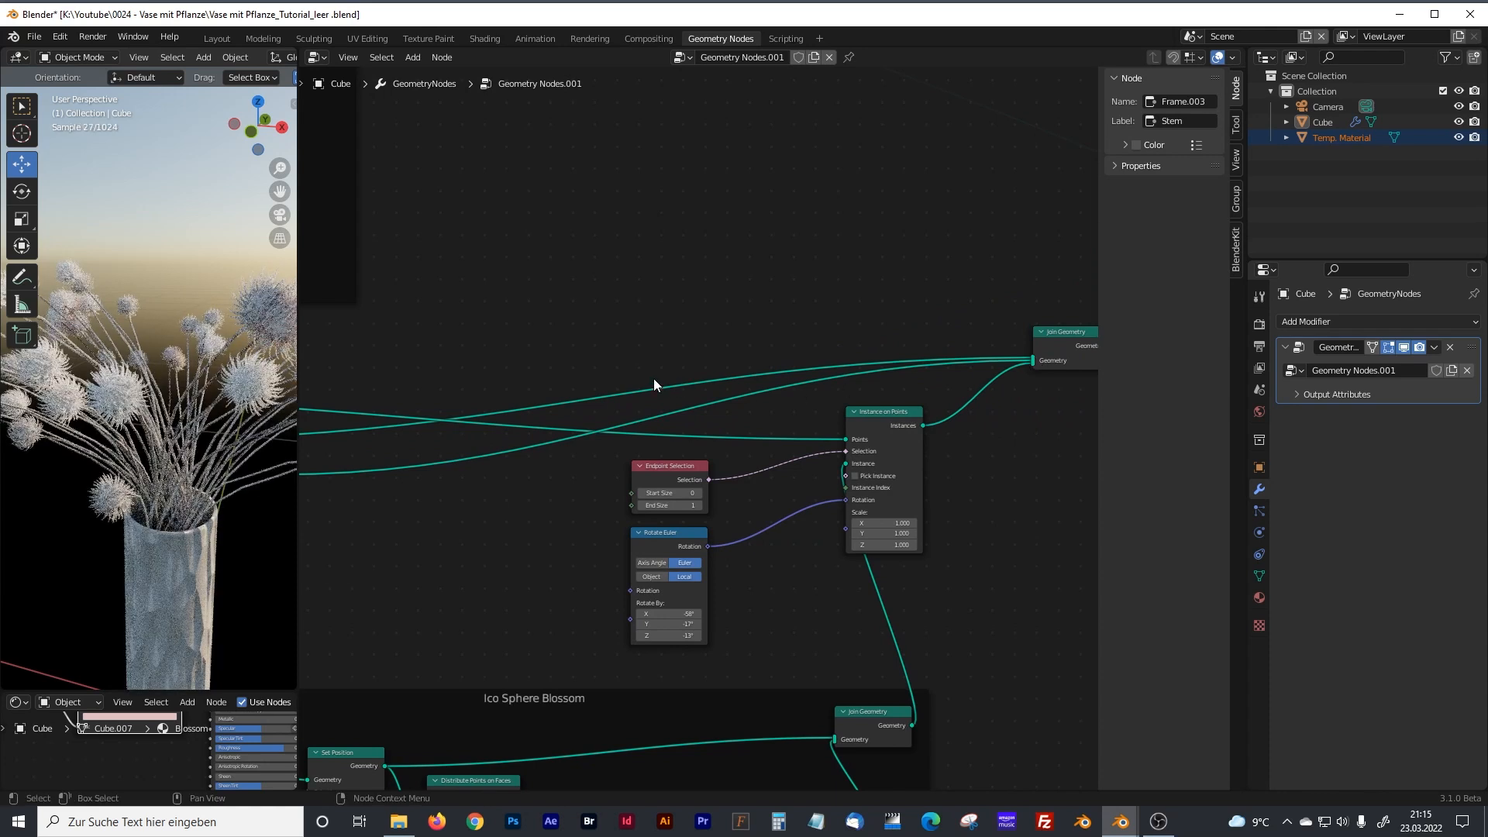
{"action": "middle_click_drag", "start_coordinate": [548, 505], "coordinate": [700, 465]}
{"action": "middle_click_drag", "start_coordinate": [575, 482], "coordinate": [703, 450]}
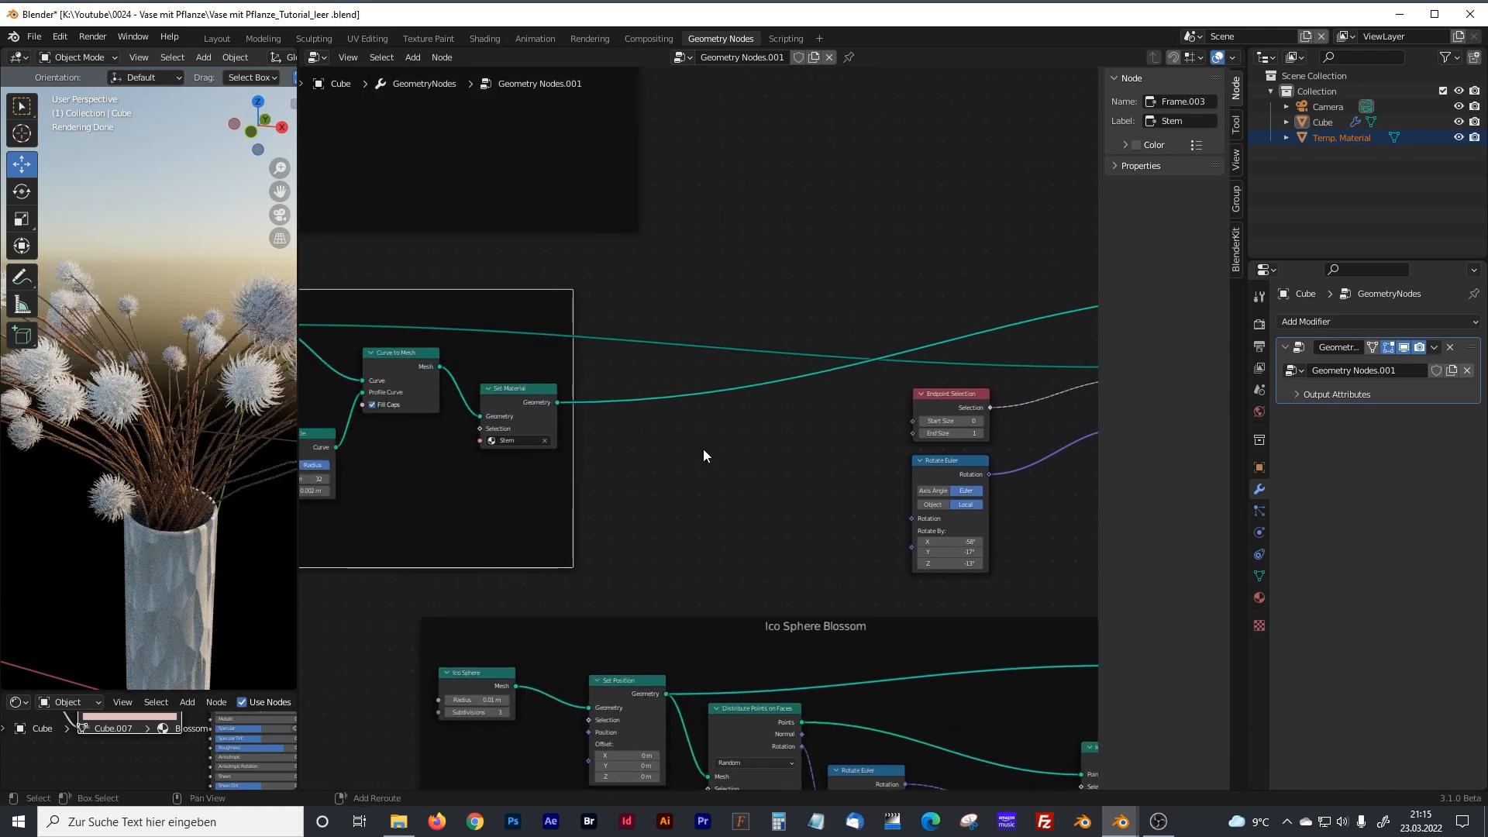
Move the Stem Set Material node up beside Curve to Mesh to tidy the Stem frame.
{"action": "left_click_drag", "start_coordinate": [515, 388], "coordinate": [510, 356]}
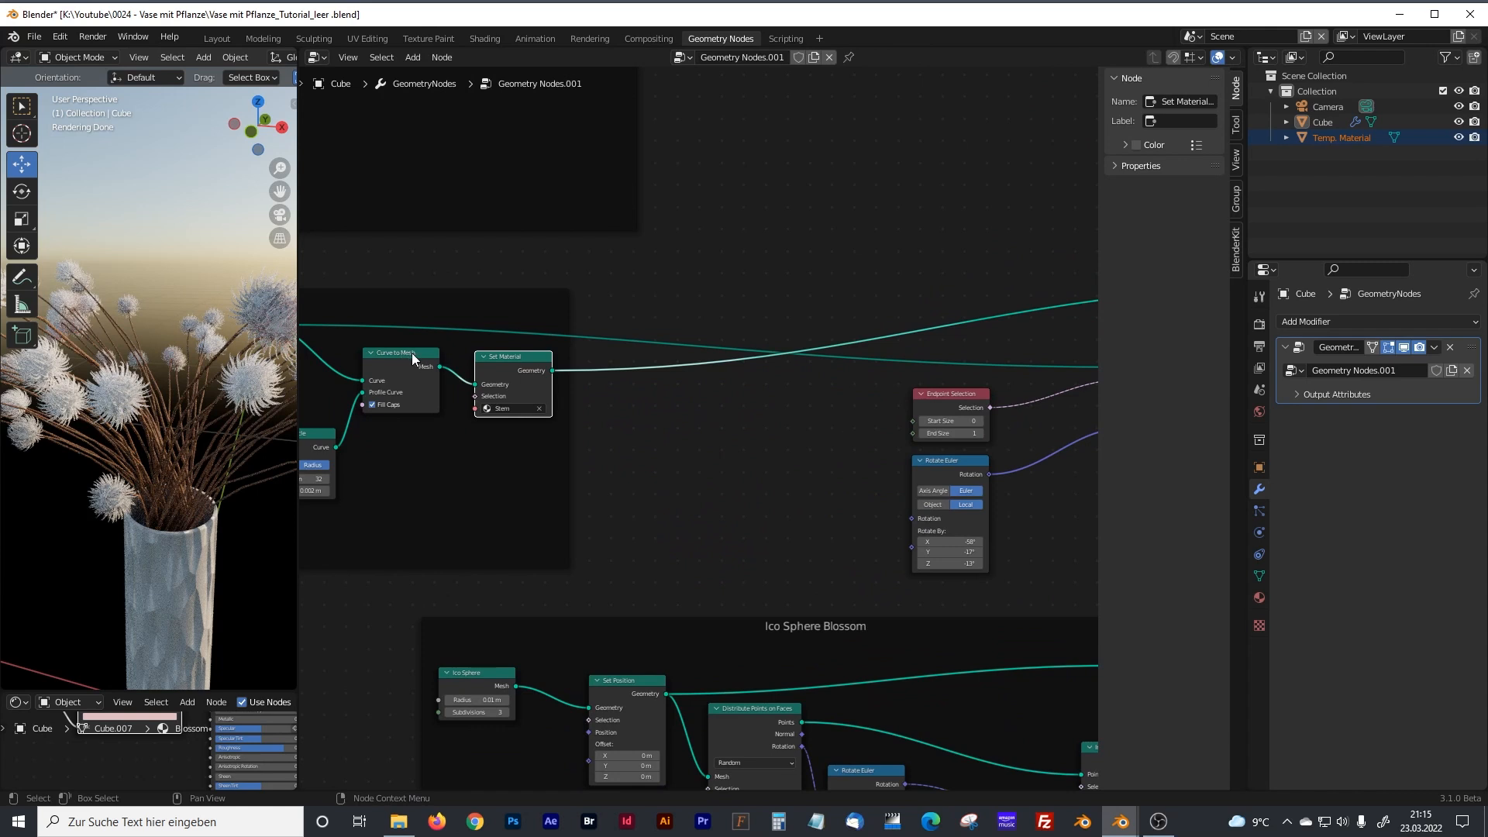
{"action": "mouse_move", "coordinate": [463, 395]}
{"action": "middle_mouse_down"}
{"action": "mouse_move", "coordinate": [860, 409]}
{"action": "mouse_move", "coordinate": [529, 440]}
{"action": "middle_mouse_up"}
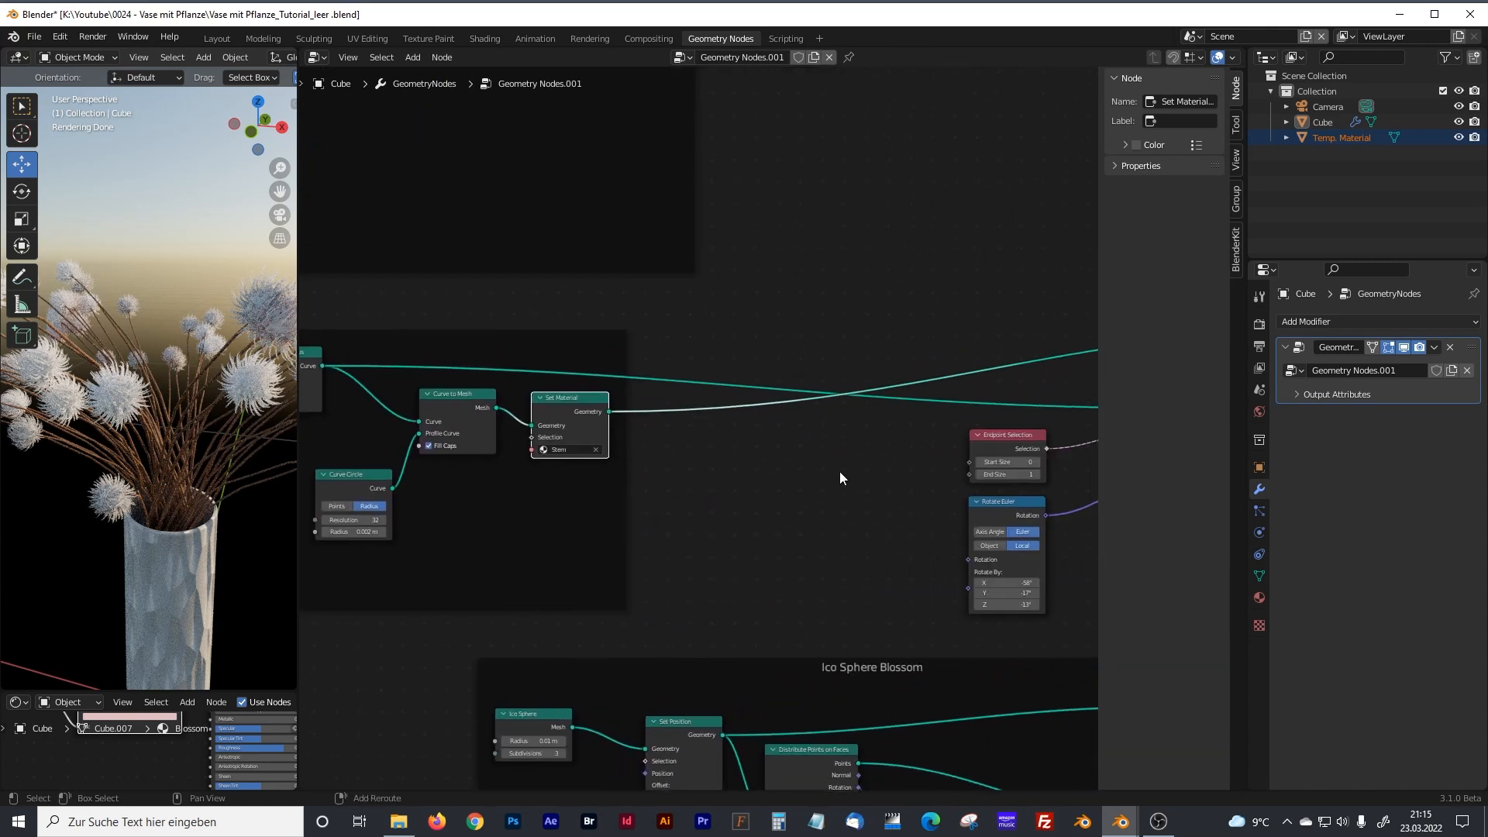
{"action": "middle_click_drag", "start_coordinate": [969, 441], "coordinate": [618, 498]}
{"action": "middle_click_drag", "start_coordinate": [624, 438], "coordinate": [732, 434]}
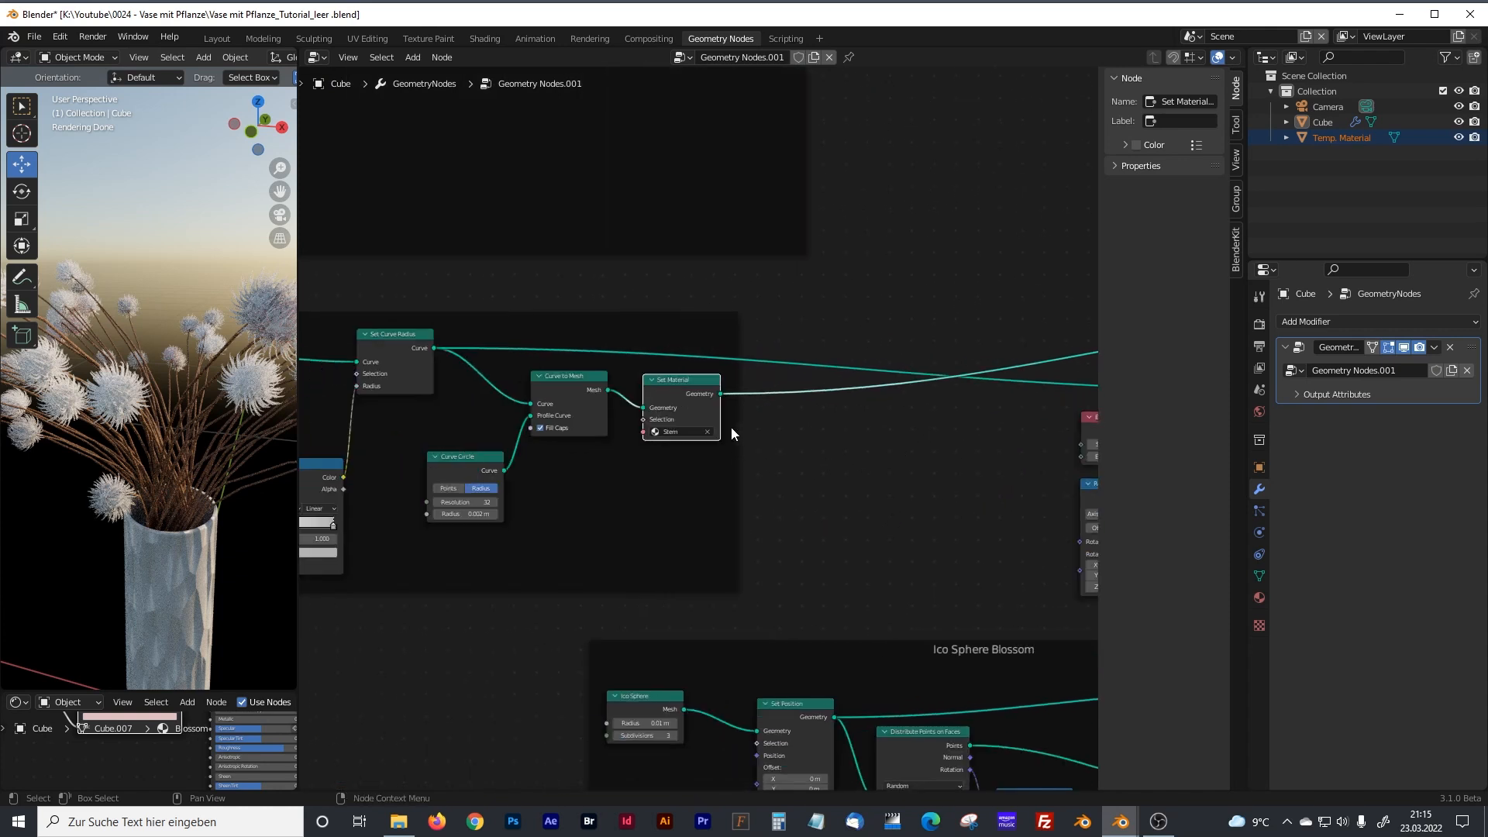
Nudge the Stem frame's Set Material node slightly down and widen the 3D viewport to show the whole bouquet.
{"action": "left_click_drag", "start_coordinate": [691, 387], "coordinate": [693, 393]}
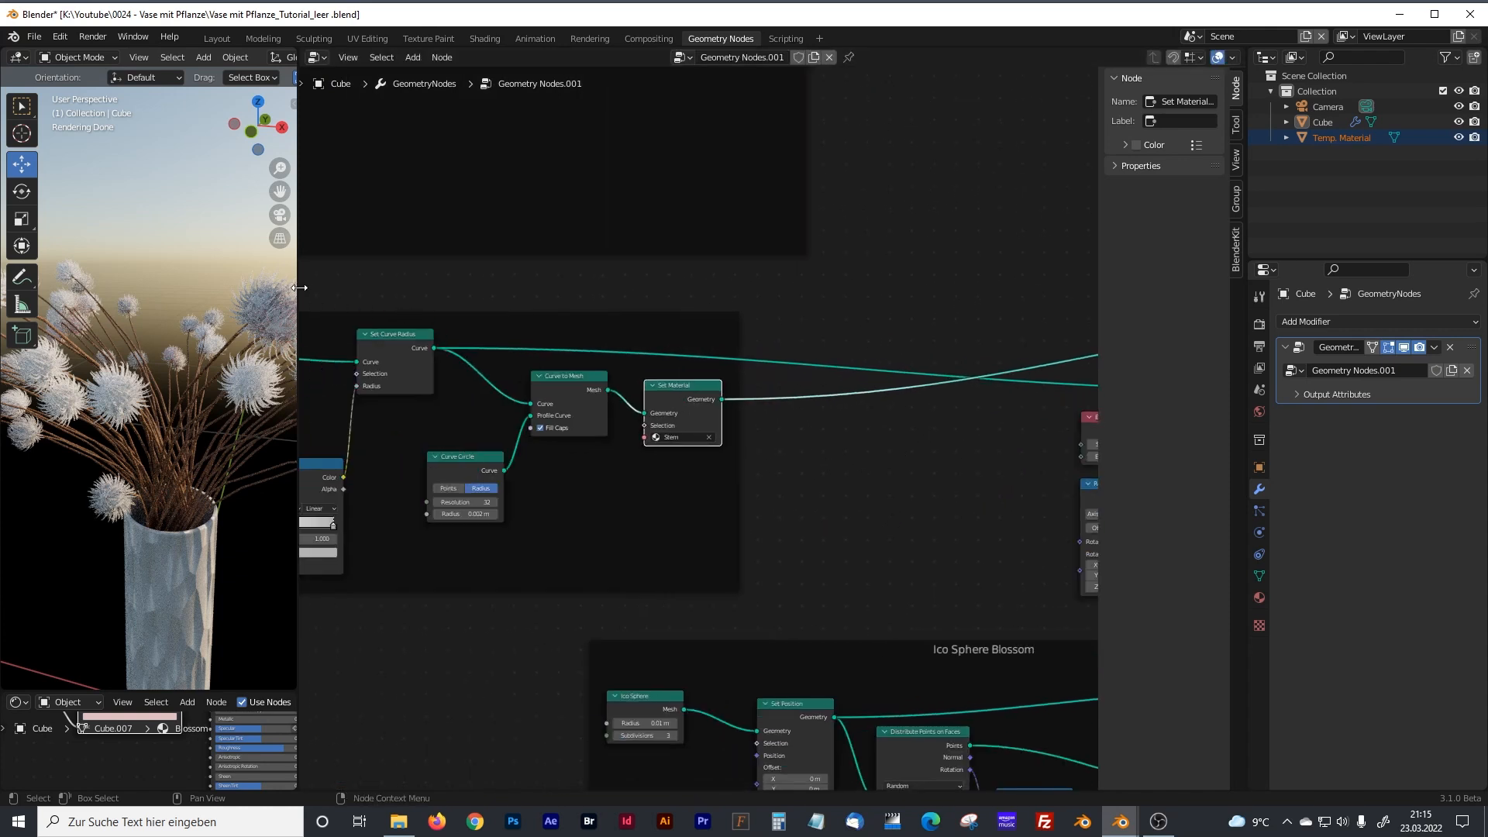
{"action": "left_click_drag", "start_coordinate": [299, 287], "coordinate": [580, 287]}
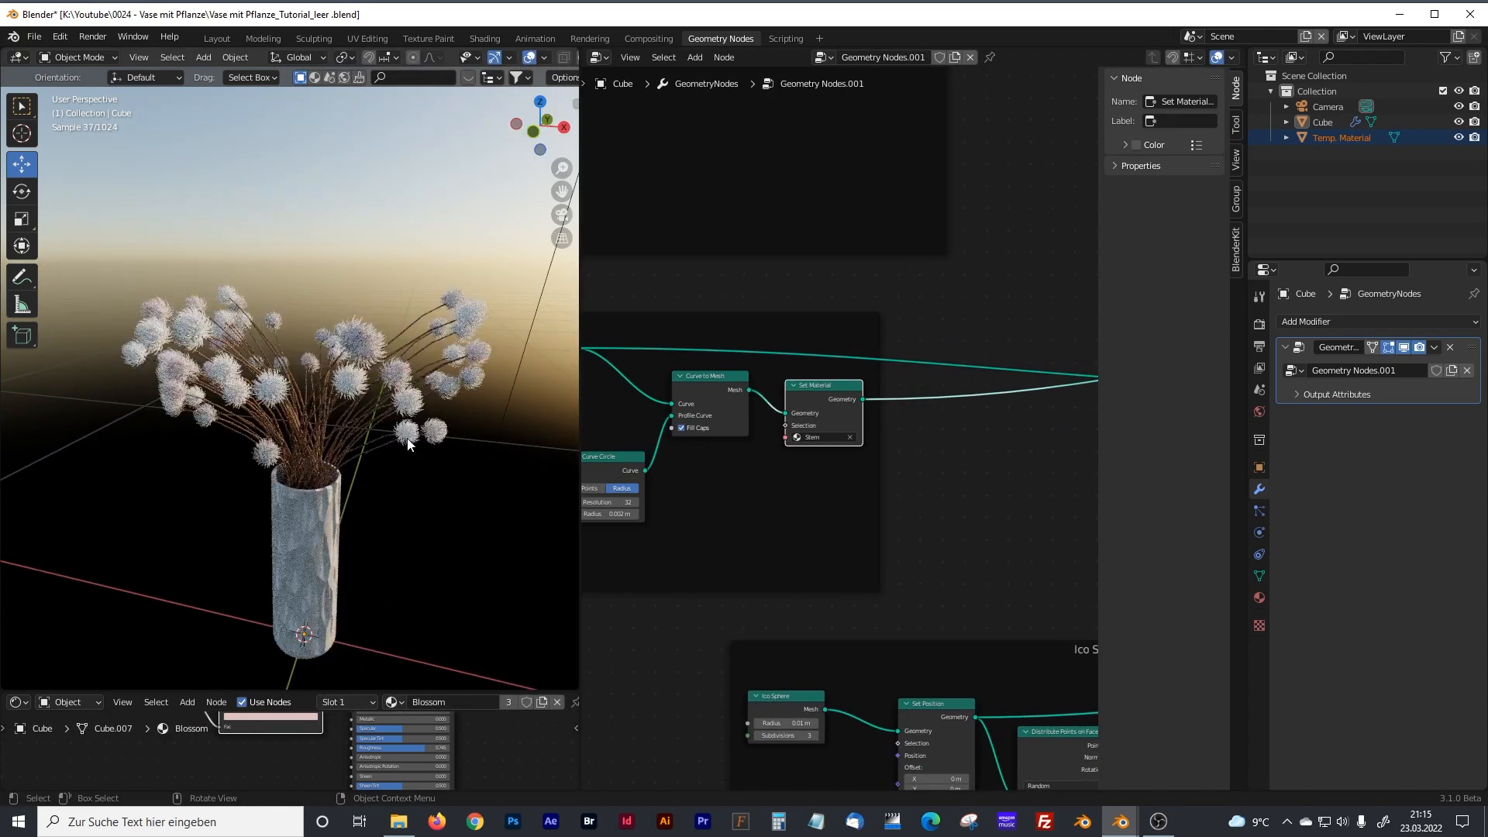
{"action": "middle_click_drag", "start_coordinate": [408, 443], "coordinate": [370, 455]}
Set the Value node feeding Multiply in the Ico Sphere Blossom frame to 398.300 and check the blossoms' density.
{"action": "middle_click_drag", "start_coordinate": [741, 547], "coordinate": [840, 318]}
{"action": "scroll", "coordinate": [612, 439], "scroll_direction": "down", "scroll_amount": 2}
{"action": "left_click_drag", "start_coordinate": [581, 431], "coordinate": [304, 431]}
{"action": "scroll", "coordinate": [656, 507], "scroll_direction": "down", "scroll_amount": 3}
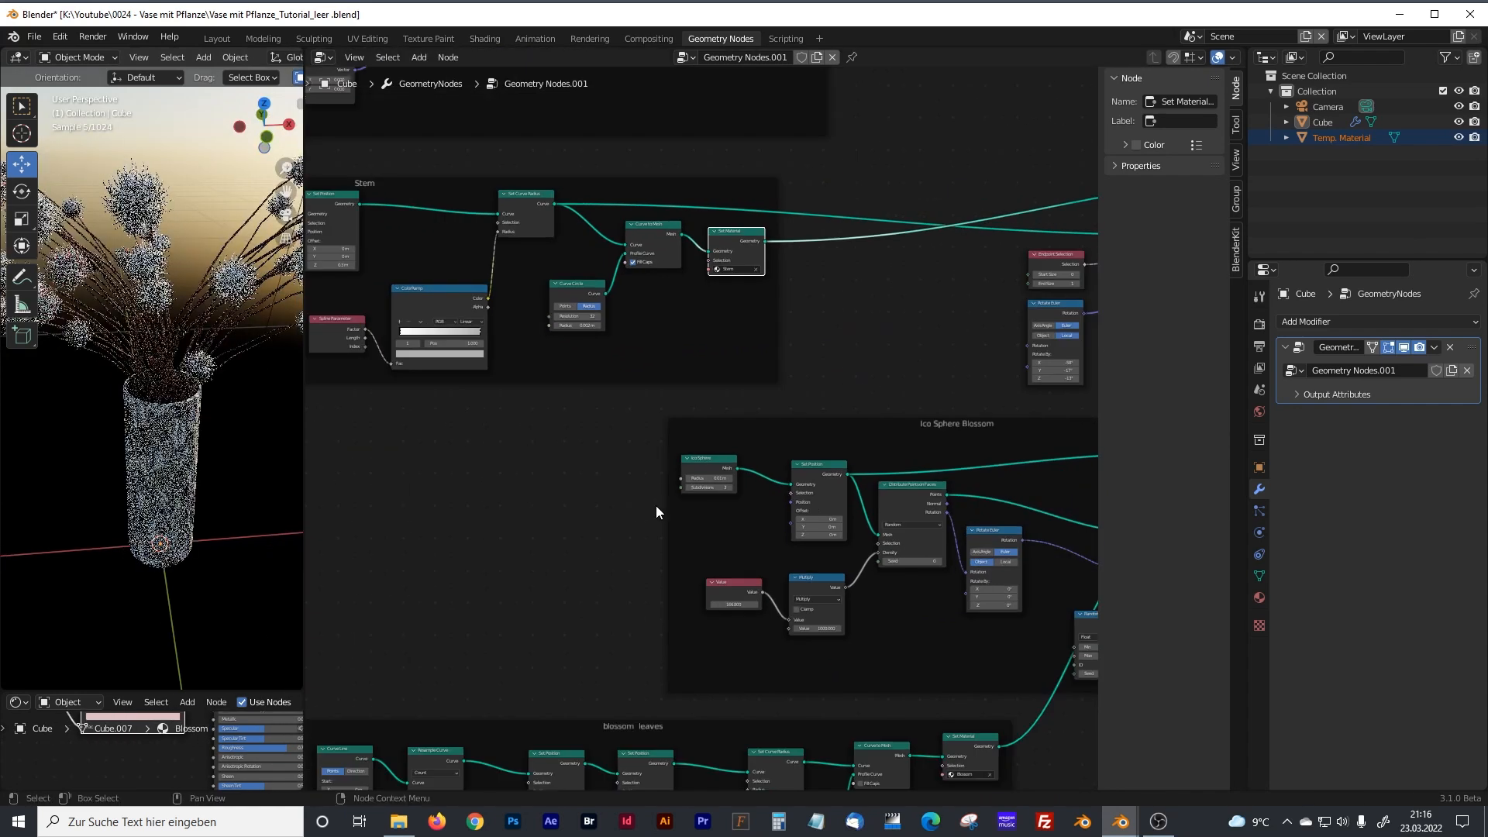
{"action": "middle_click_drag", "start_coordinate": [784, 536], "coordinate": [574, 447]}
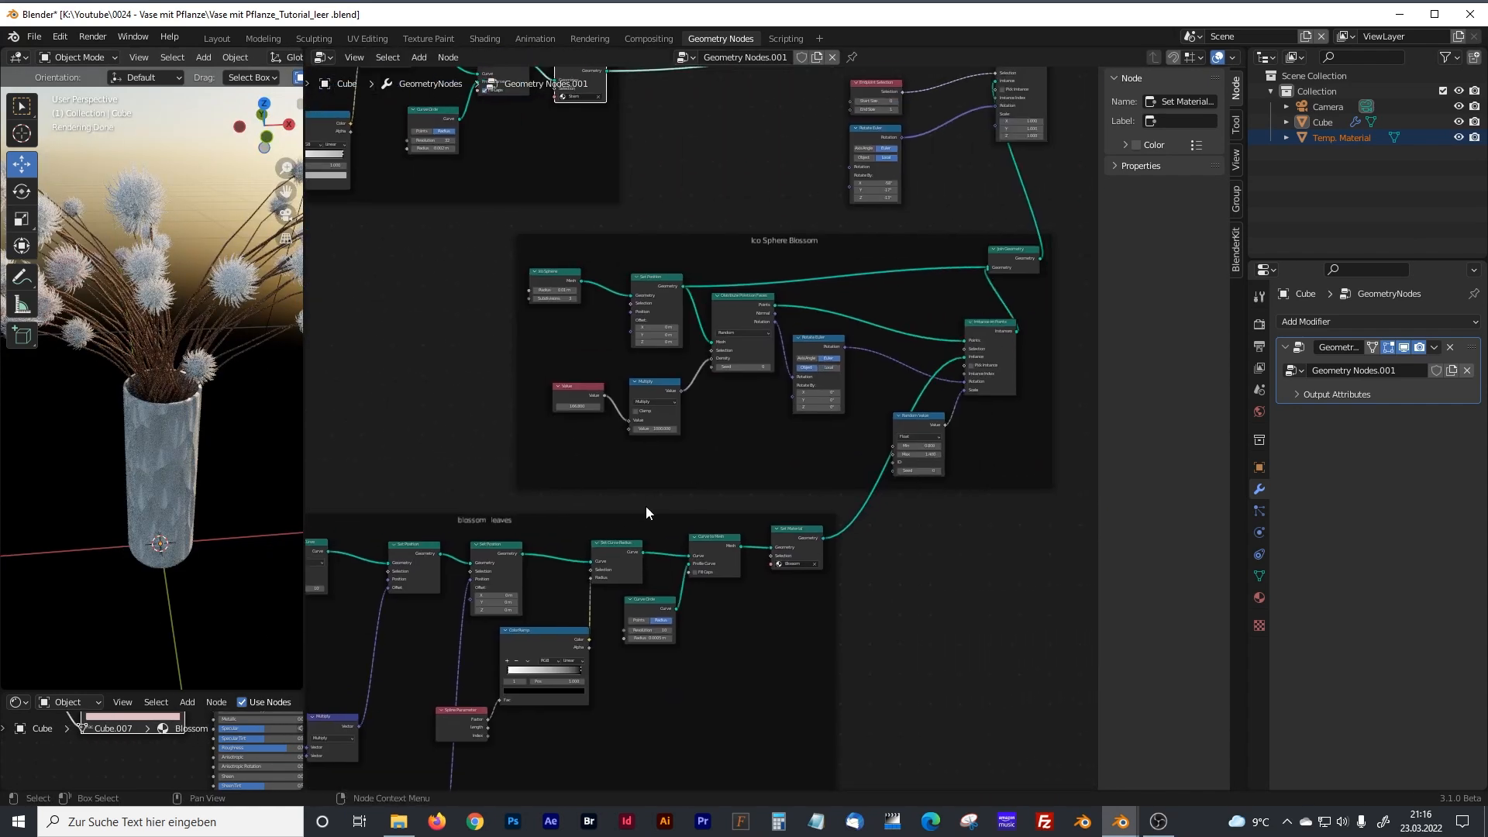
{"action": "scroll", "coordinate": [876, 386], "scroll_direction": "up", "scroll_amount": 5}
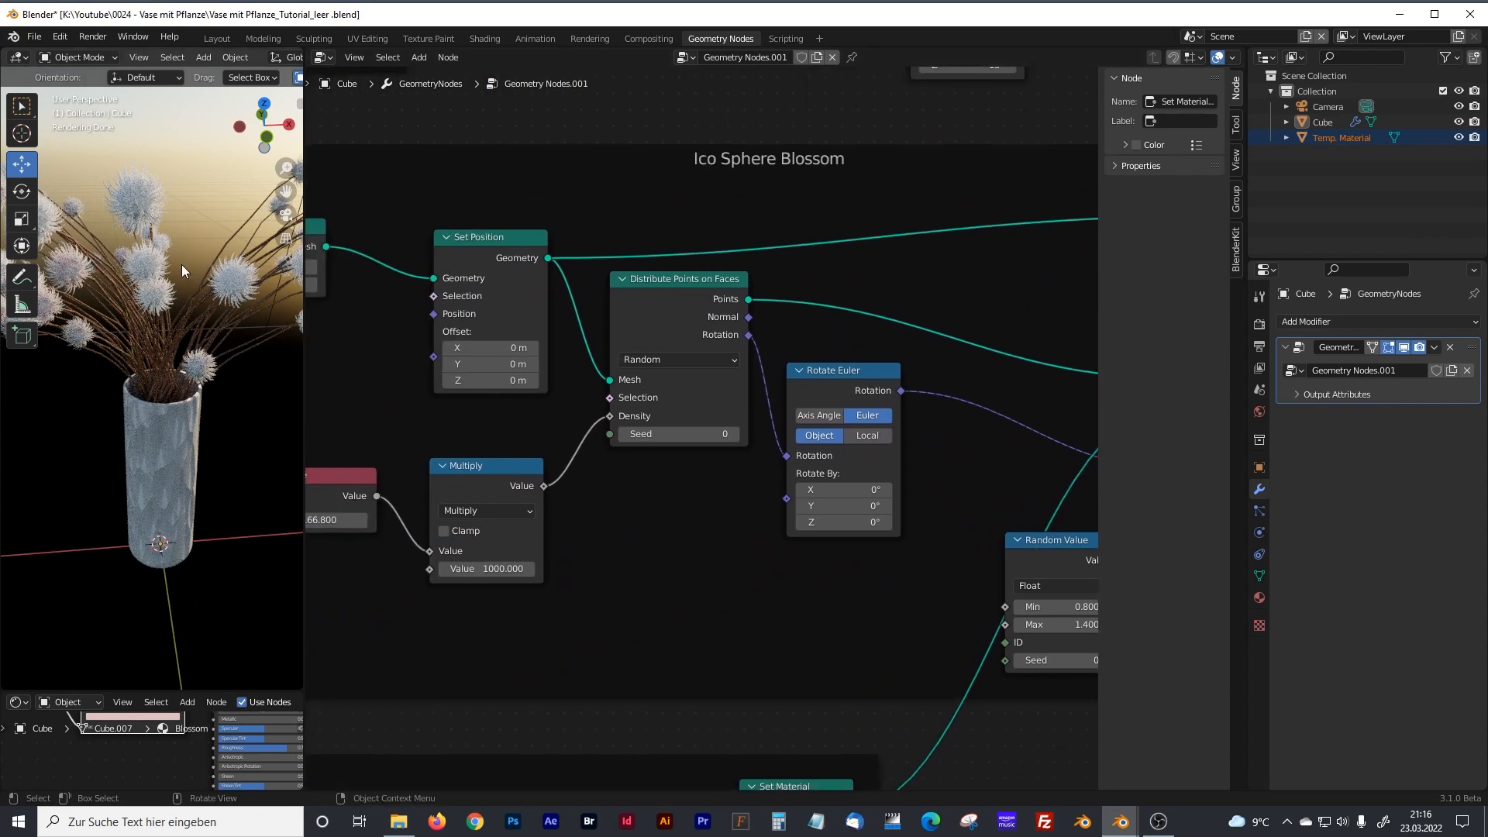
{"action": "middle_click_drag", "start_coordinate": [515, 458], "coordinate": [612, 455]}
{"action": "left_click_drag", "start_coordinate": [426, 517], "coordinate": [523, 517]}
{"action": "scroll", "coordinate": [156, 226], "scroll_direction": "up", "scroll_amount": 5}
{"action": "middle_click_drag", "start_coordinate": [157, 227], "coordinate": [236, 378], "text": "shift"}
{"action": "left_click_drag", "start_coordinate": [304, 372], "coordinate": [540, 361]}
{"action": "middle_click_drag", "start_coordinate": [358, 356], "coordinate": [323, 383]}
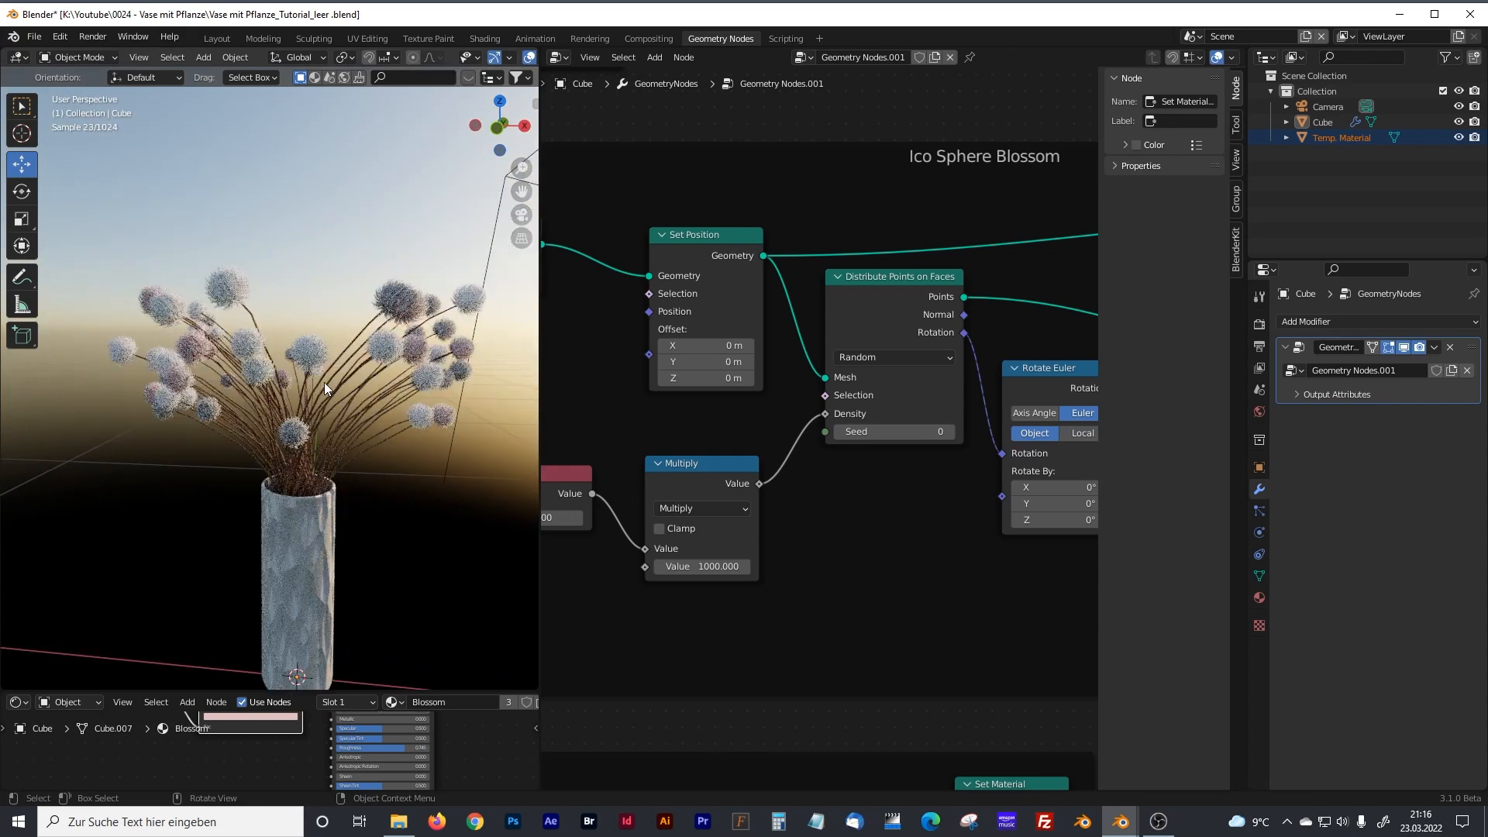
{"action": "left_click_drag", "start_coordinate": [538, 378], "coordinate": [353, 379]}
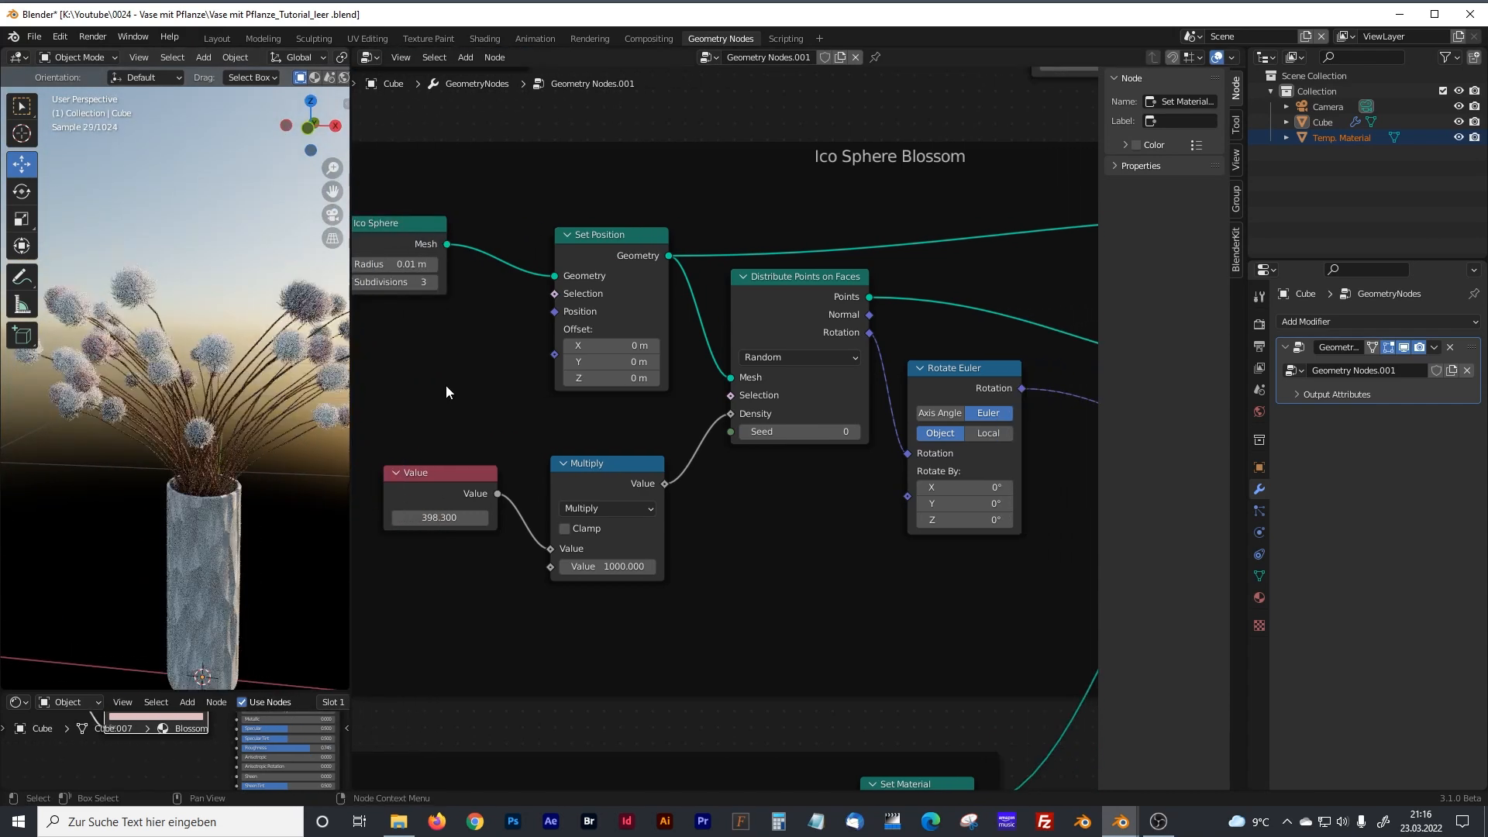
Move the Stem Bending and Stem Distortion frames down to leave gaps between them and the Stem frame.
{"action": "scroll", "coordinate": [527, 439], "scroll_direction": "down", "scroll_amount": 3}
{"action": "scroll", "coordinate": [680, 550], "scroll_direction": "down", "scroll_amount": 4}
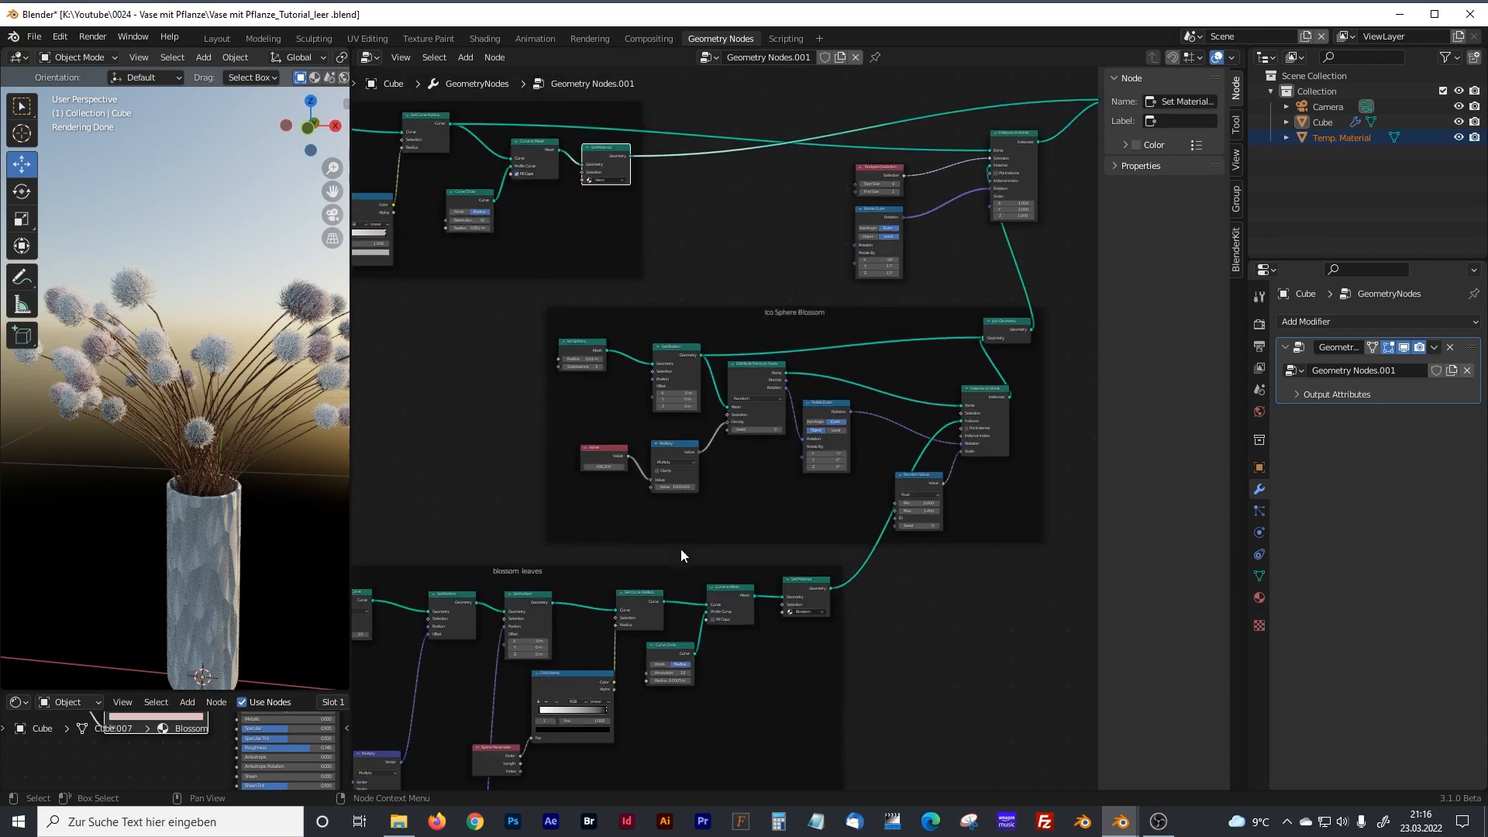
{"action": "scroll", "coordinate": [679, 548], "scroll_direction": "down", "scroll_amount": 2}
{"action": "middle_click_drag", "start_coordinate": [671, 553], "coordinate": [821, 547]}
{"action": "scroll", "coordinate": [821, 546], "scroll_direction": "down", "scroll_amount": 2}
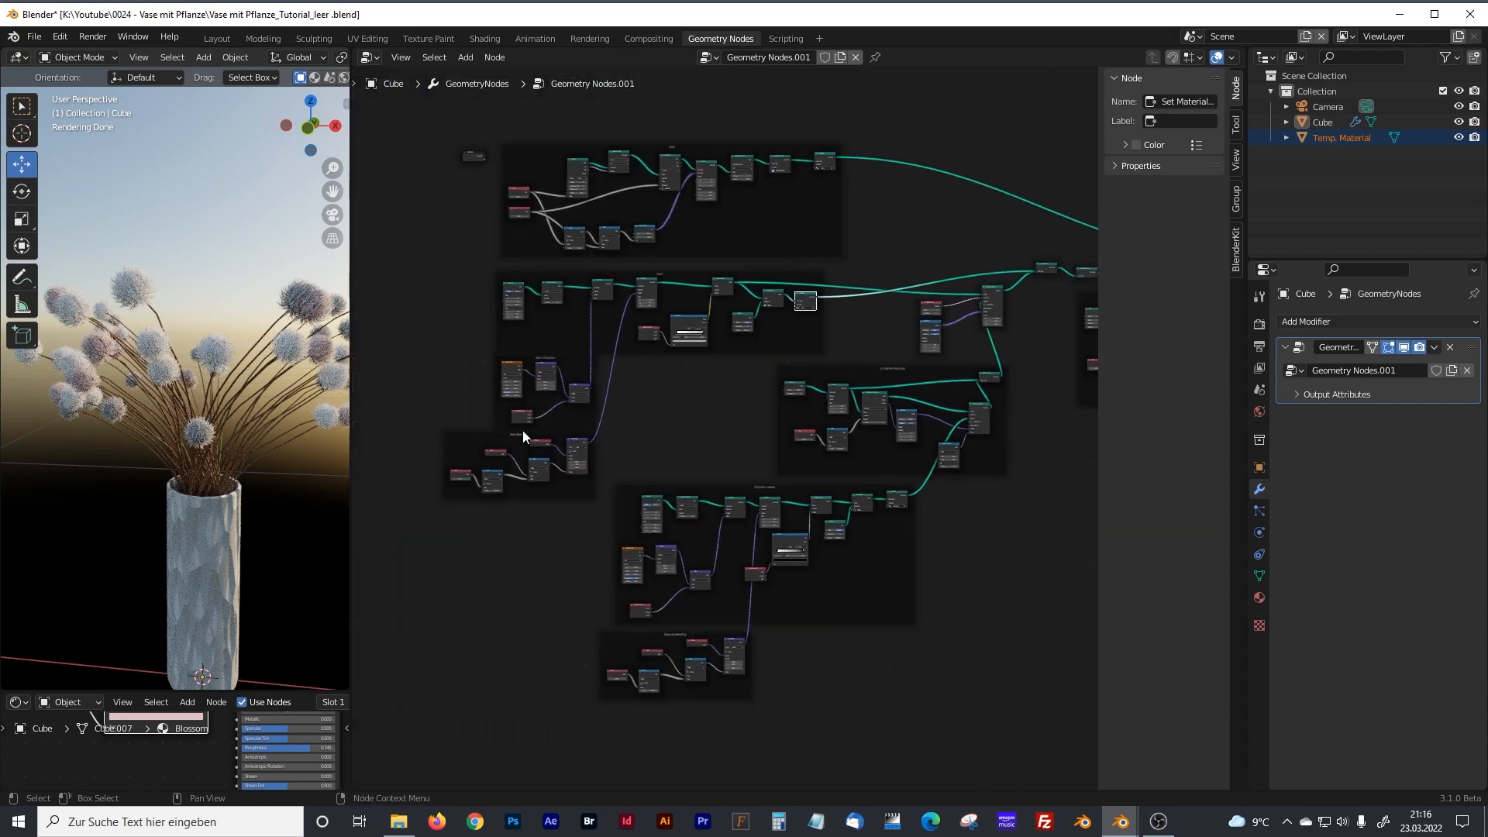
{"action": "left_click_drag", "start_coordinate": [476, 437], "coordinate": [478, 459]}
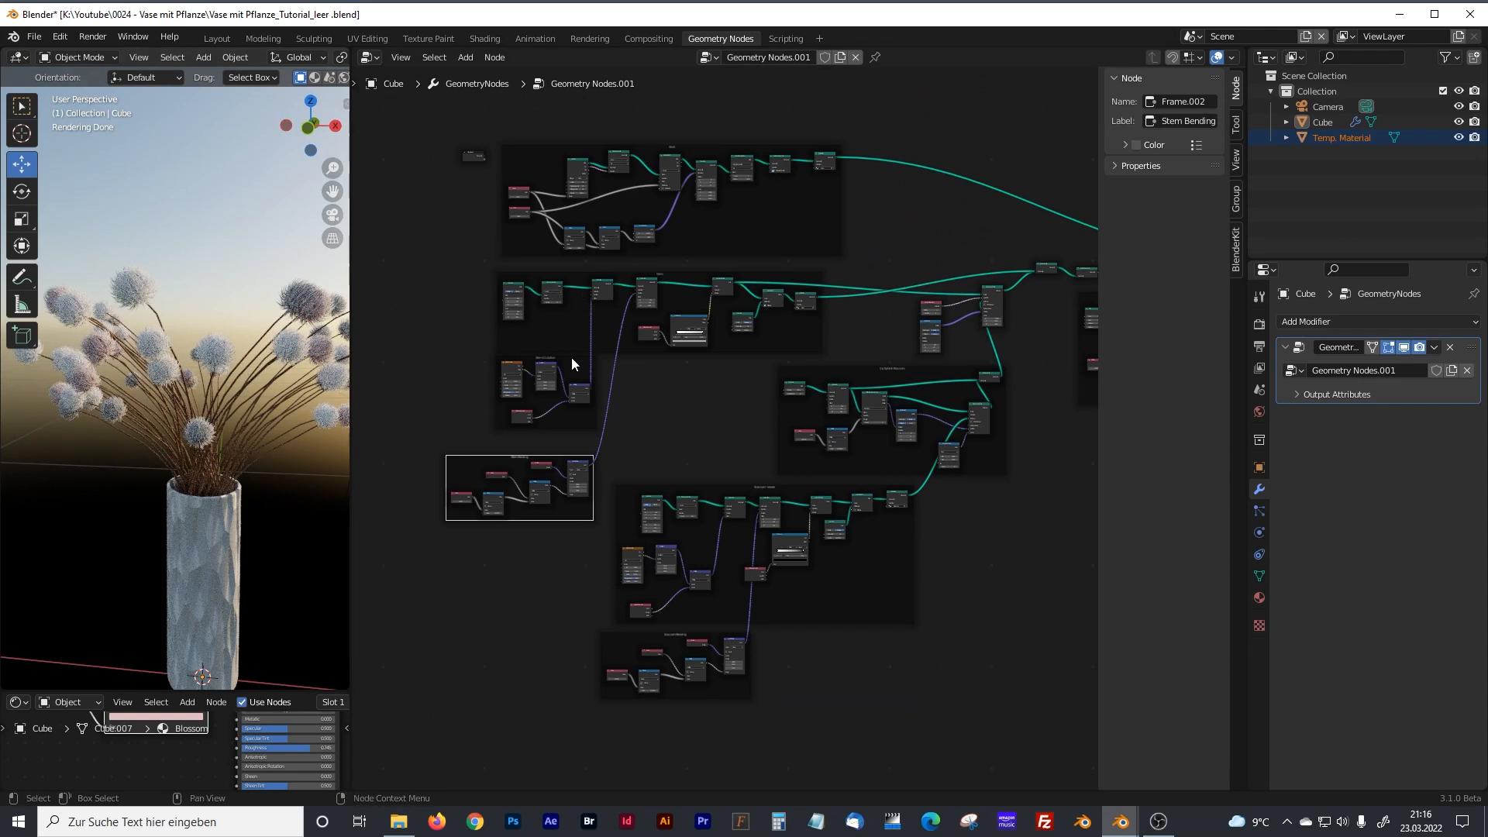
{"action": "left_click_drag", "start_coordinate": [579, 360], "coordinate": [575, 369]}
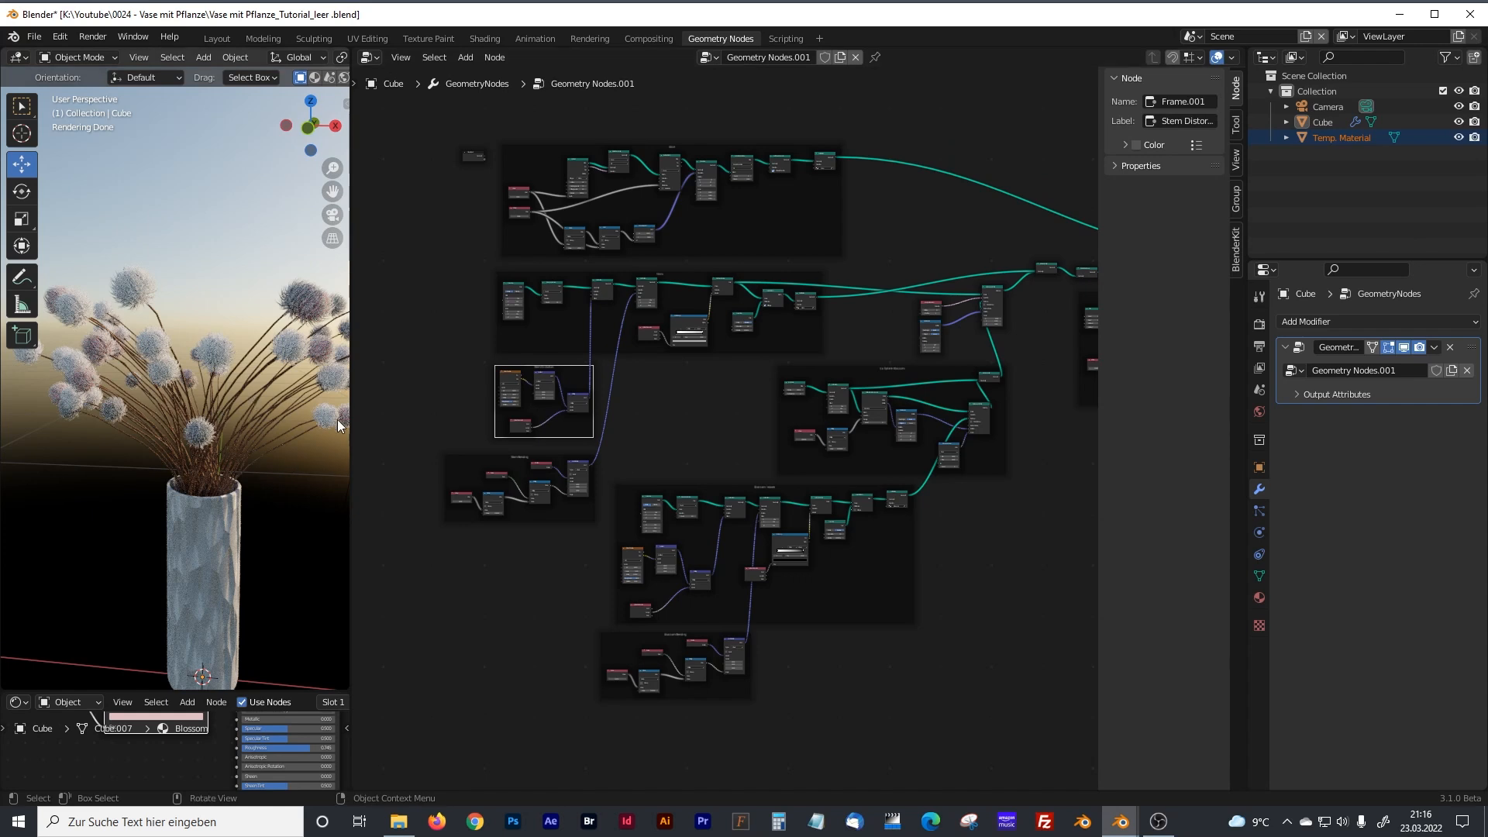
Widen the 3D viewport and show the blossoms close up in front view.
{"action": "left_click_drag", "start_coordinate": [353, 426], "coordinate": [499, 426]}
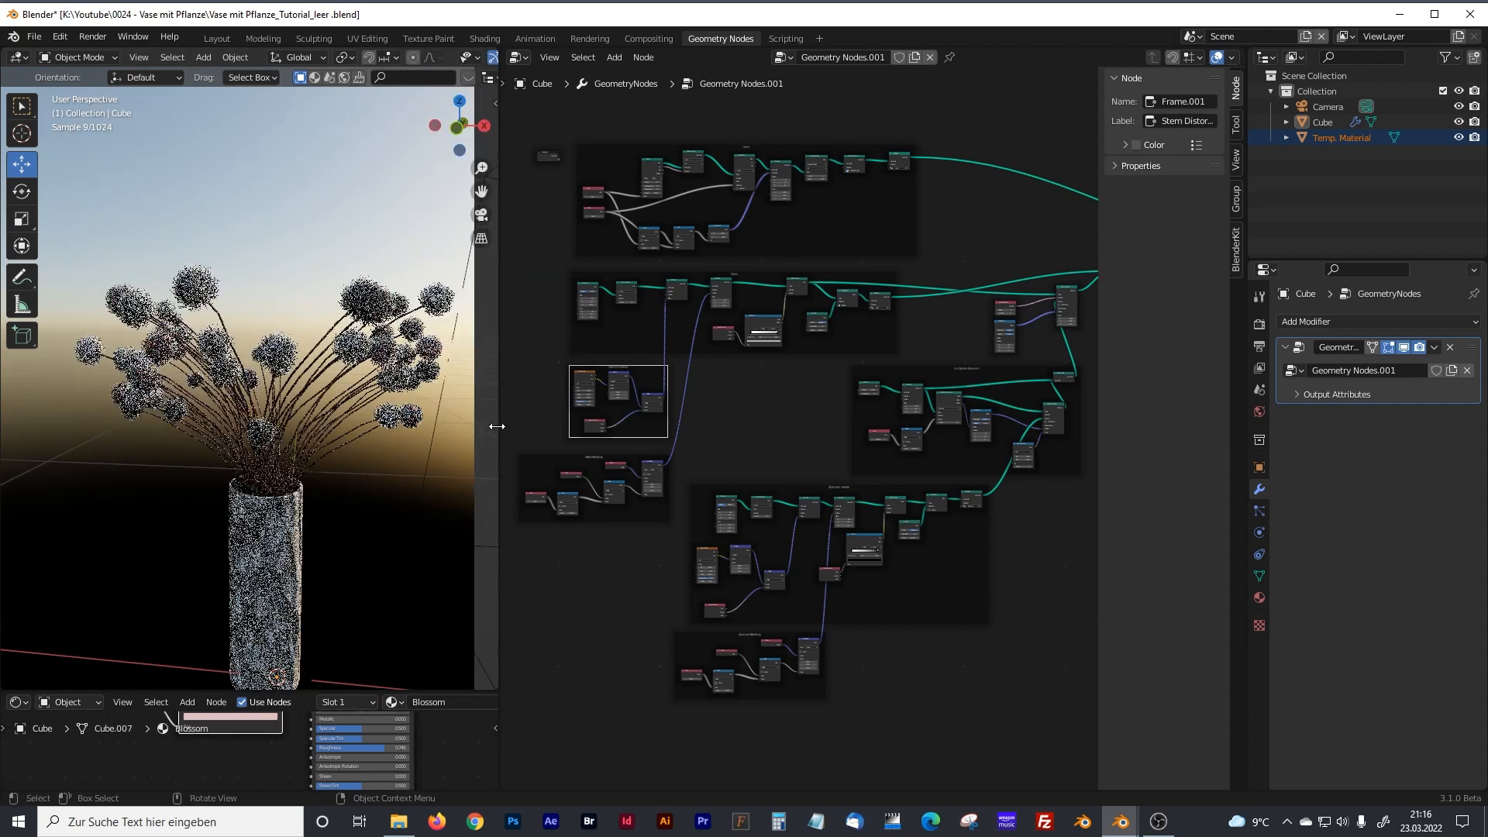
{"action": "key", "text": "KP_1"}
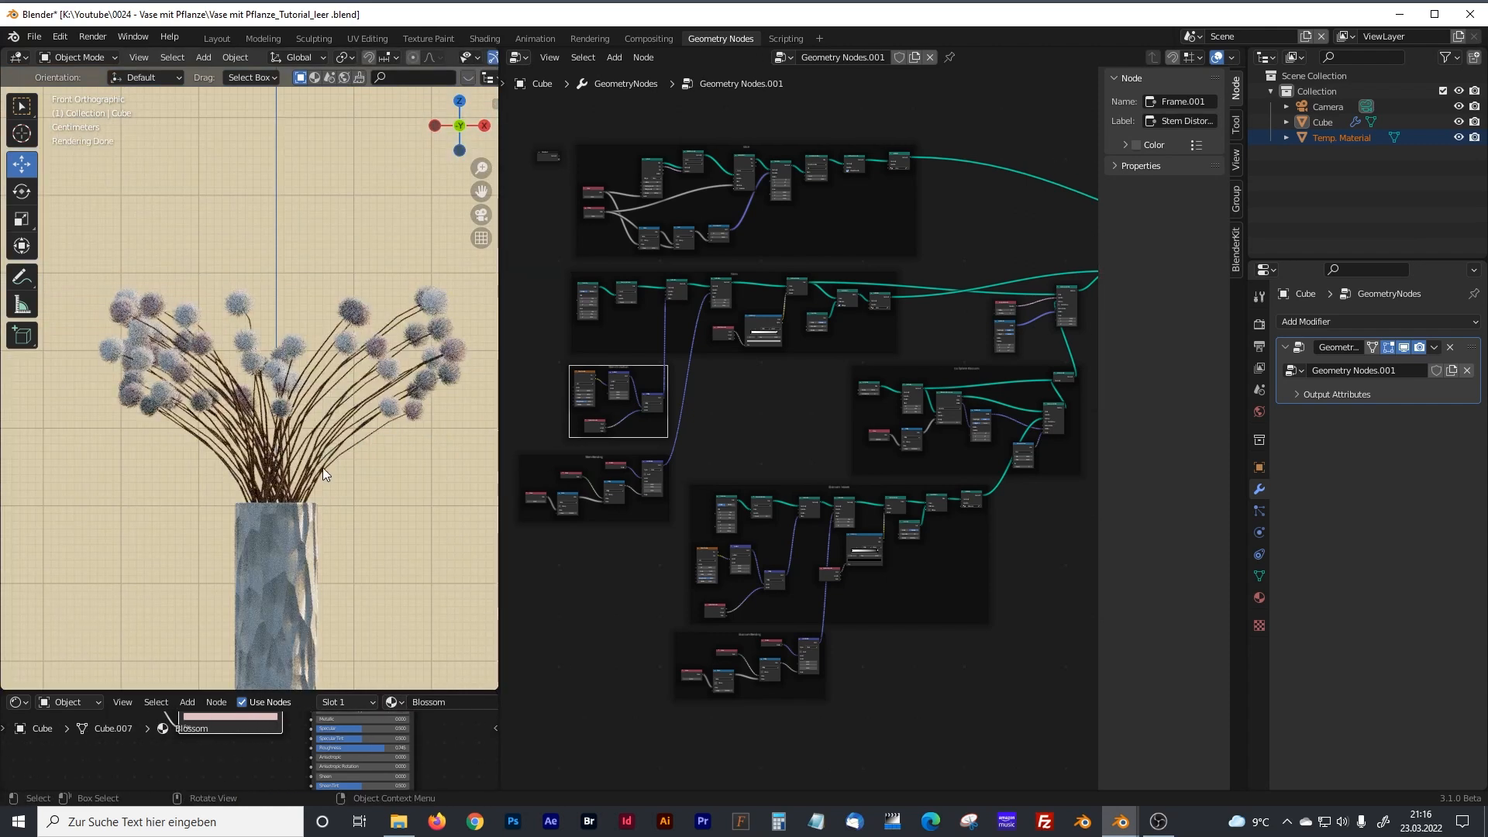
{"action": "scroll", "coordinate": [322, 455], "scroll_direction": "up", "scroll_amount": 3}
{"action": "scroll", "coordinate": [795, 492], "scroll_direction": "up", "scroll_amount": 5}
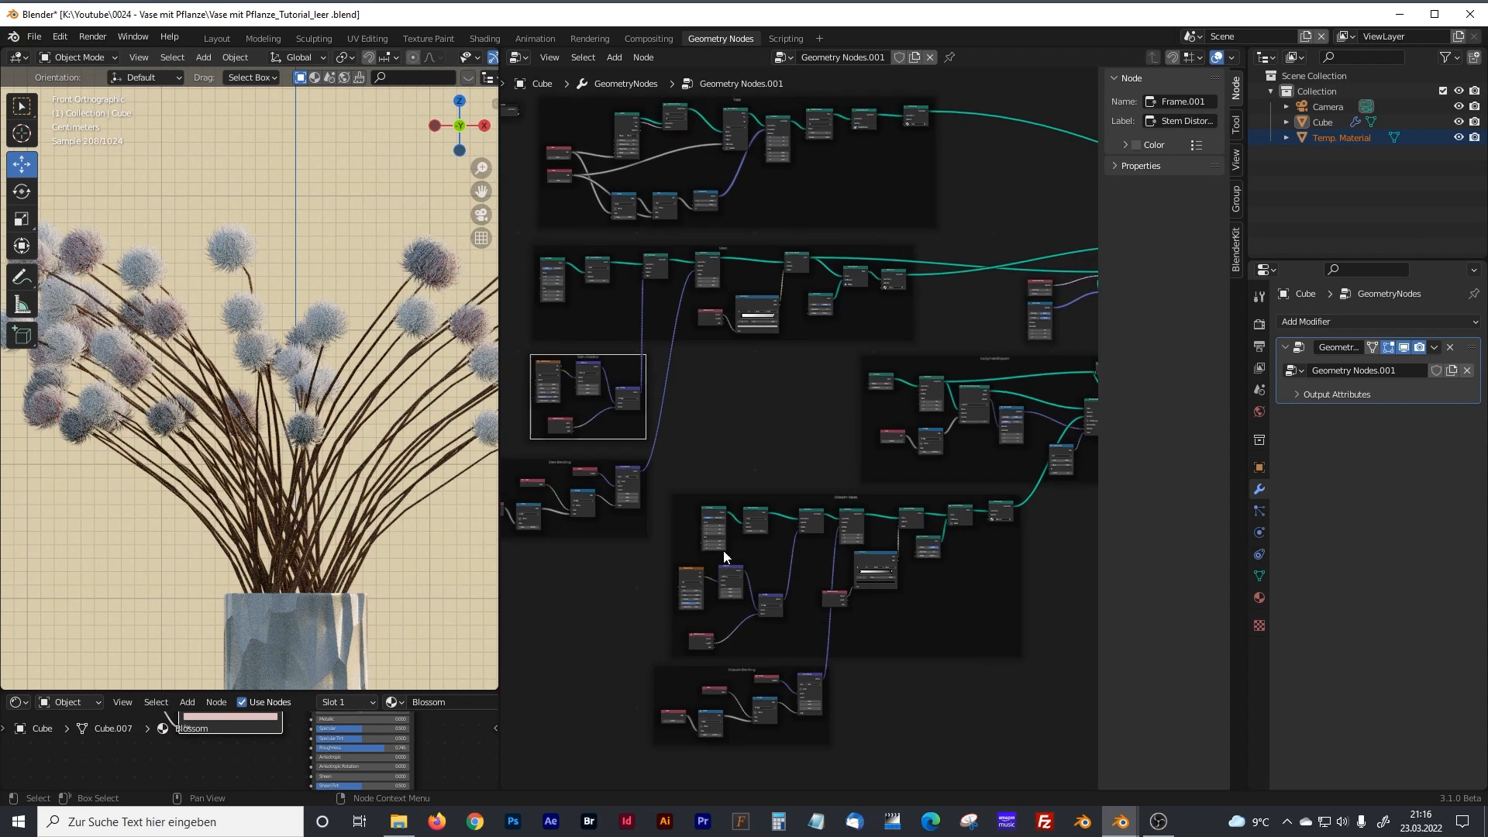
Try a radius of 0.03 m for the blossom's Ico Sphere.
{"action": "middle_click_drag", "start_coordinate": [836, 441], "coordinate": [866, 491]}
{"action": "scroll", "coordinate": [707, 444], "scroll_direction": "up", "scroll_amount": 7}
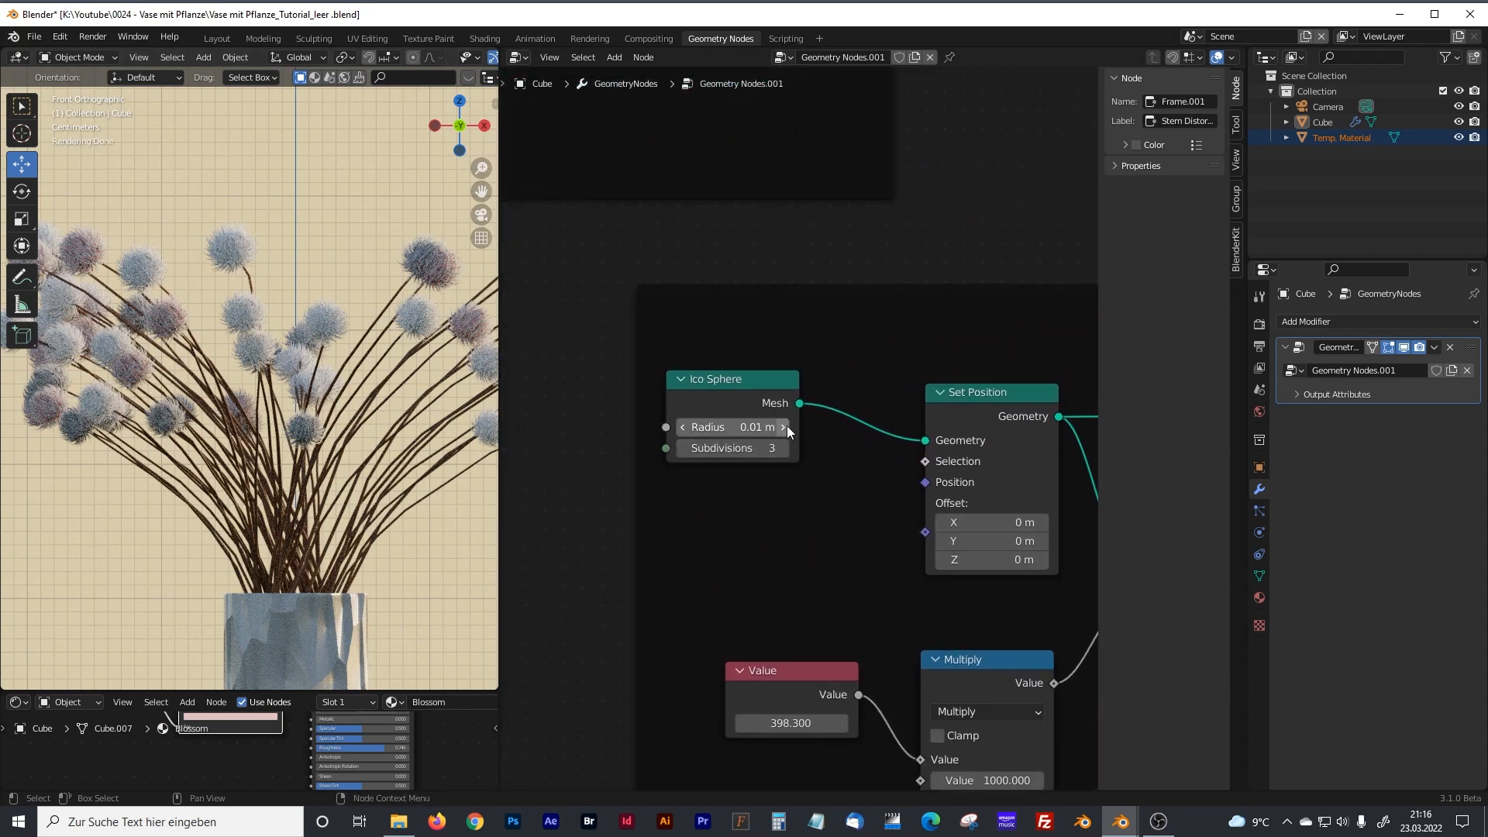
{"action": "left_click", "coordinate": [765, 434]}
{"action": "key", "text": "Left"}
{"action": "key", "text": "Right"}
{"action": "key", "text": "Right"}
{"action": "key", "text": "Right"}
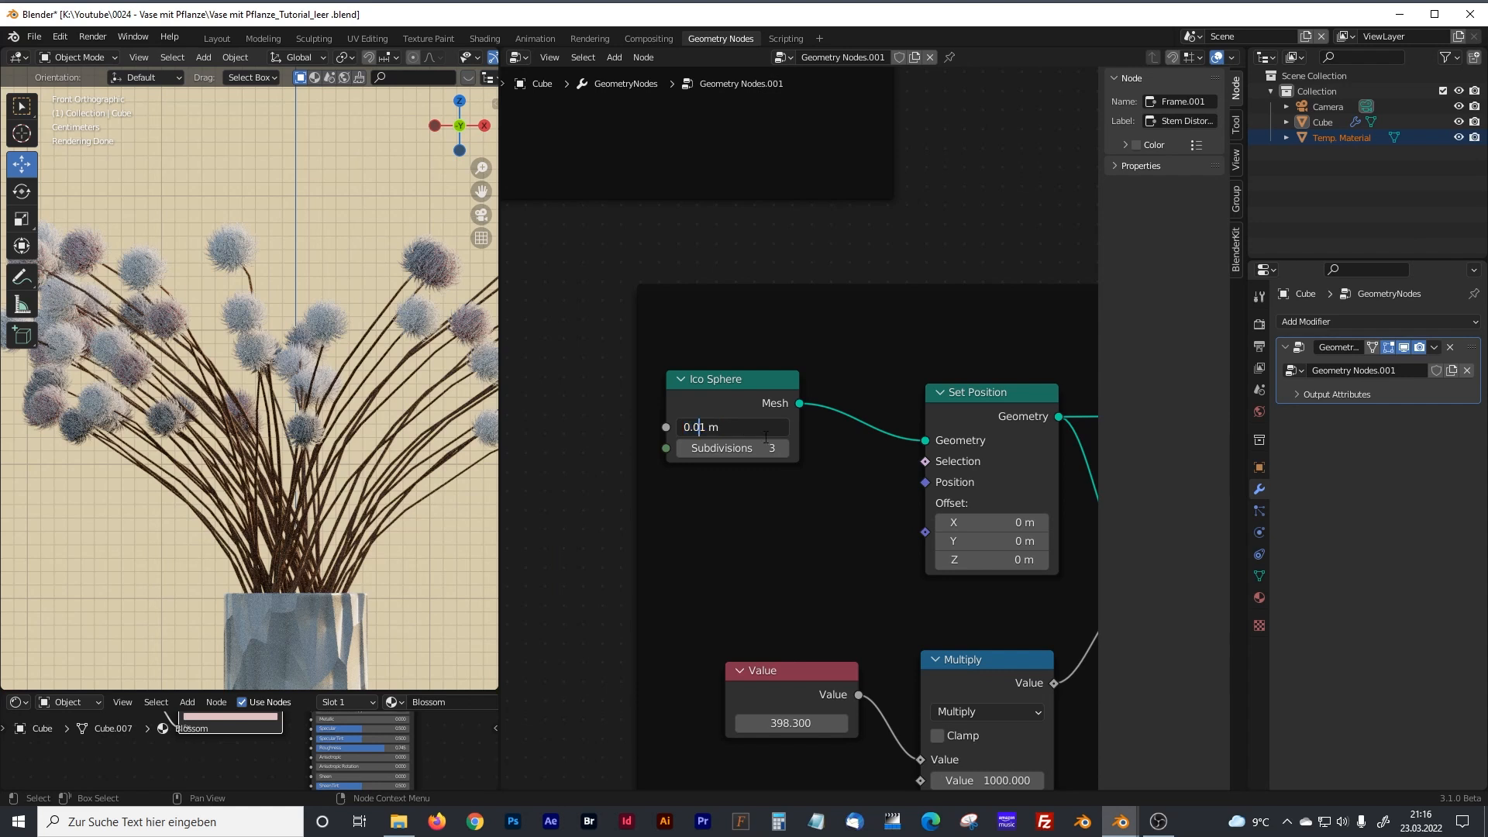
{"action": "type", "text": "3"}
{"action": "key", "text": "Return"}
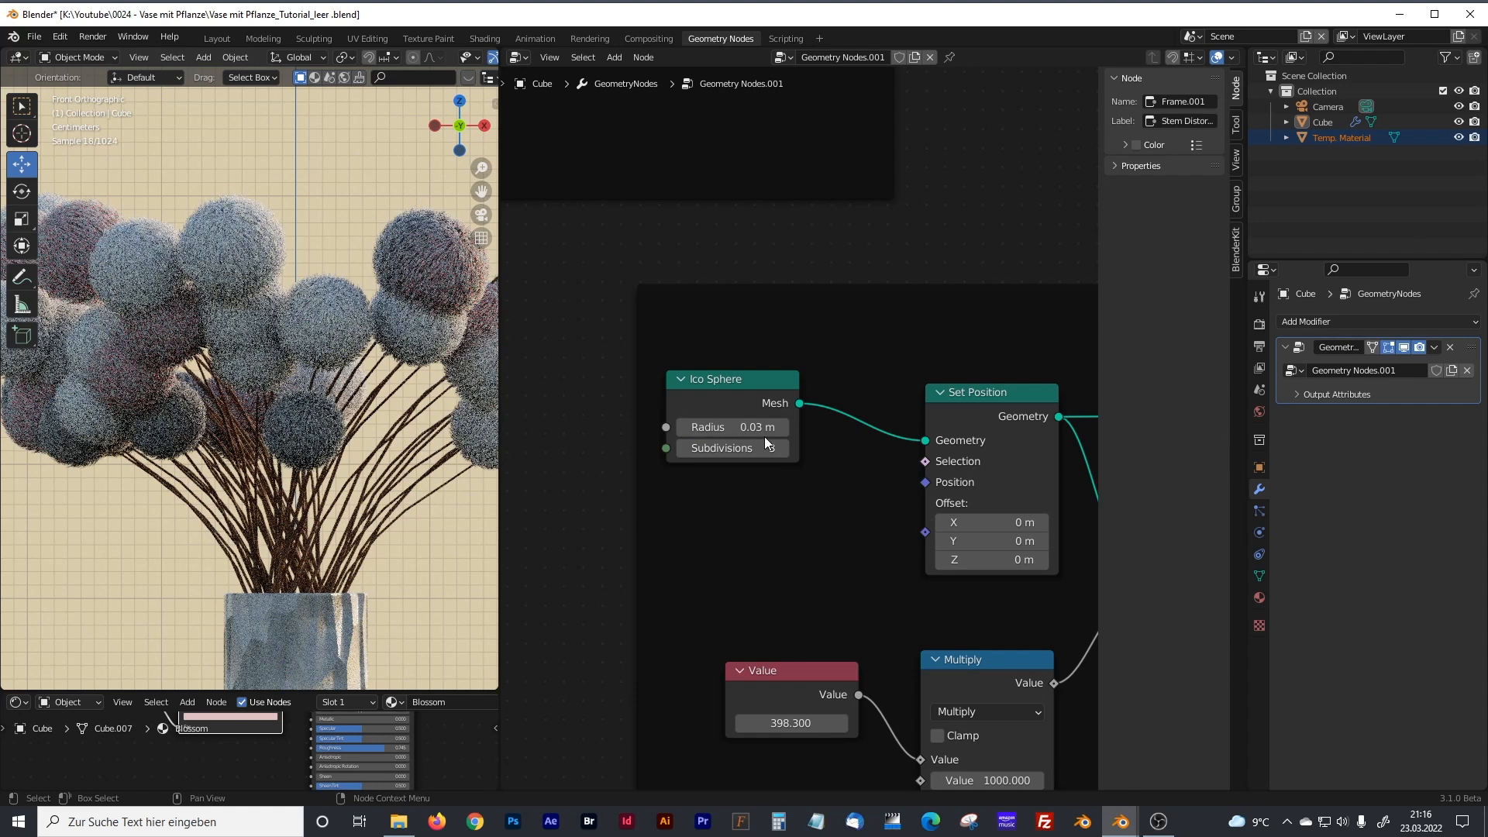
Set the blossom Ico Sphere's radius to 0.02 m.
{"action": "left_click", "coordinate": [765, 432]}
{"action": "key", "text": "Left"}
{"action": "key", "text": "Right"}
{"action": "key", "text": "Right"}
{"action": "key", "text": "Right"}
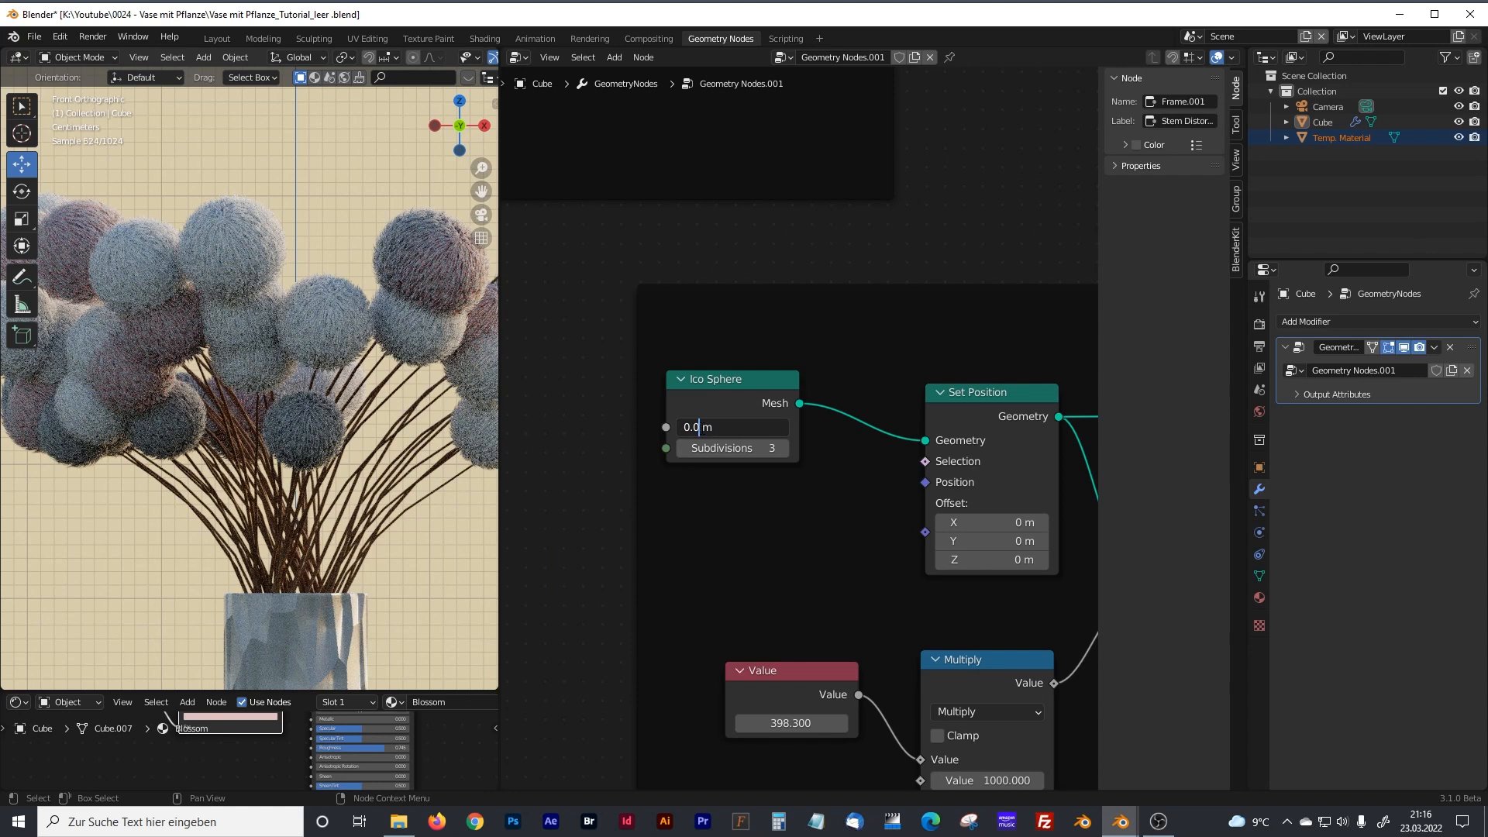
{"action": "type", "text": "2"}
{"action": "key", "text": "Return"}
Set the Value node in the blossom Bending frame to 8.700 to change how the blossom leaves bend.
{"action": "scroll", "coordinate": [931, 521], "scroll_direction": "down", "scroll_amount": 1}
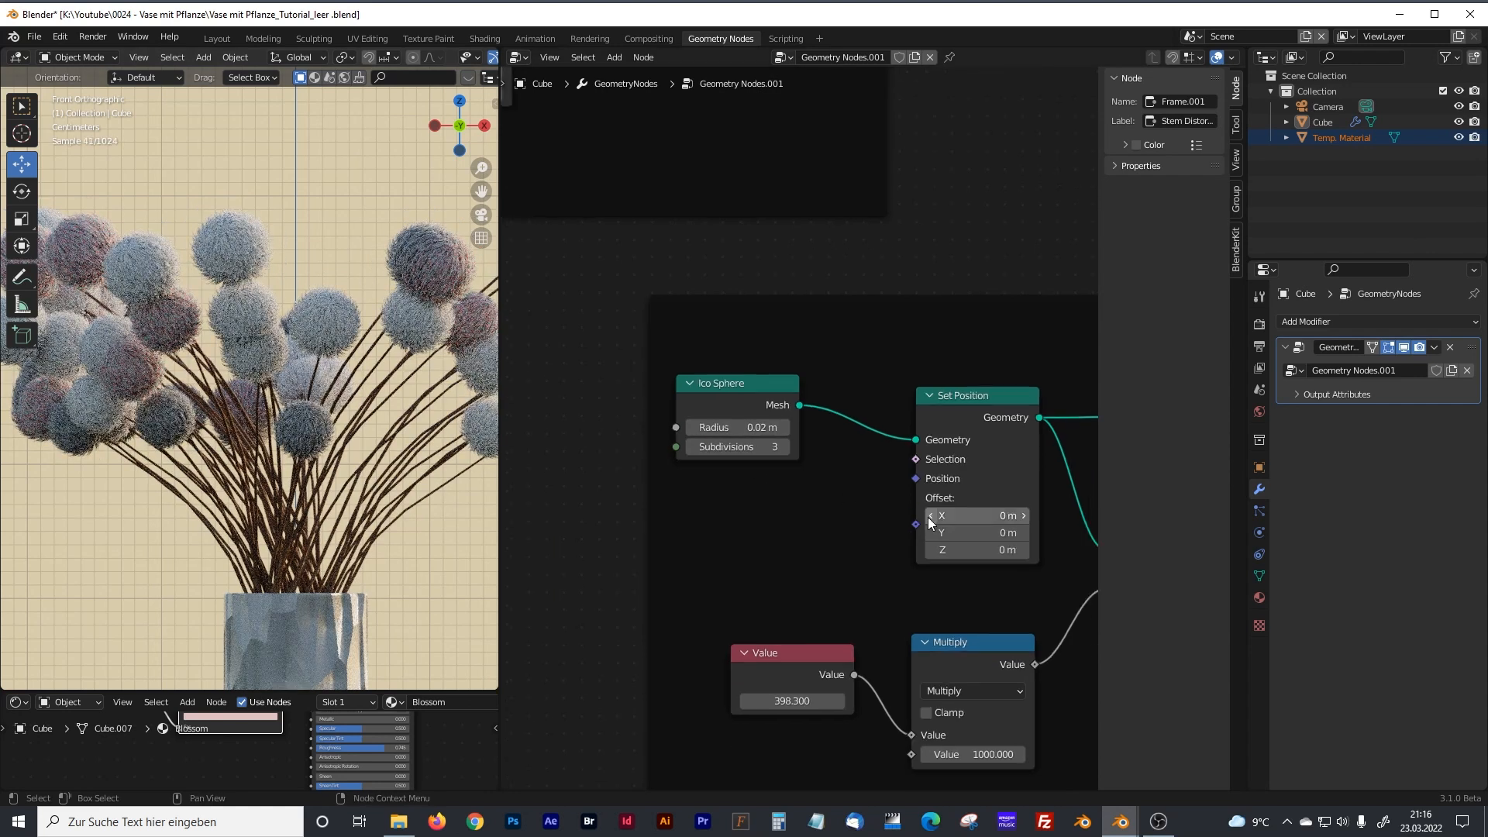
{"action": "scroll", "coordinate": [930, 522], "scroll_direction": "down", "scroll_amount": 3}
{"action": "middle_click_drag", "start_coordinate": [789, 530], "coordinate": [1022, 139]}
{"action": "scroll", "coordinate": [348, 330], "scroll_direction": "up", "scroll_amount": 2}
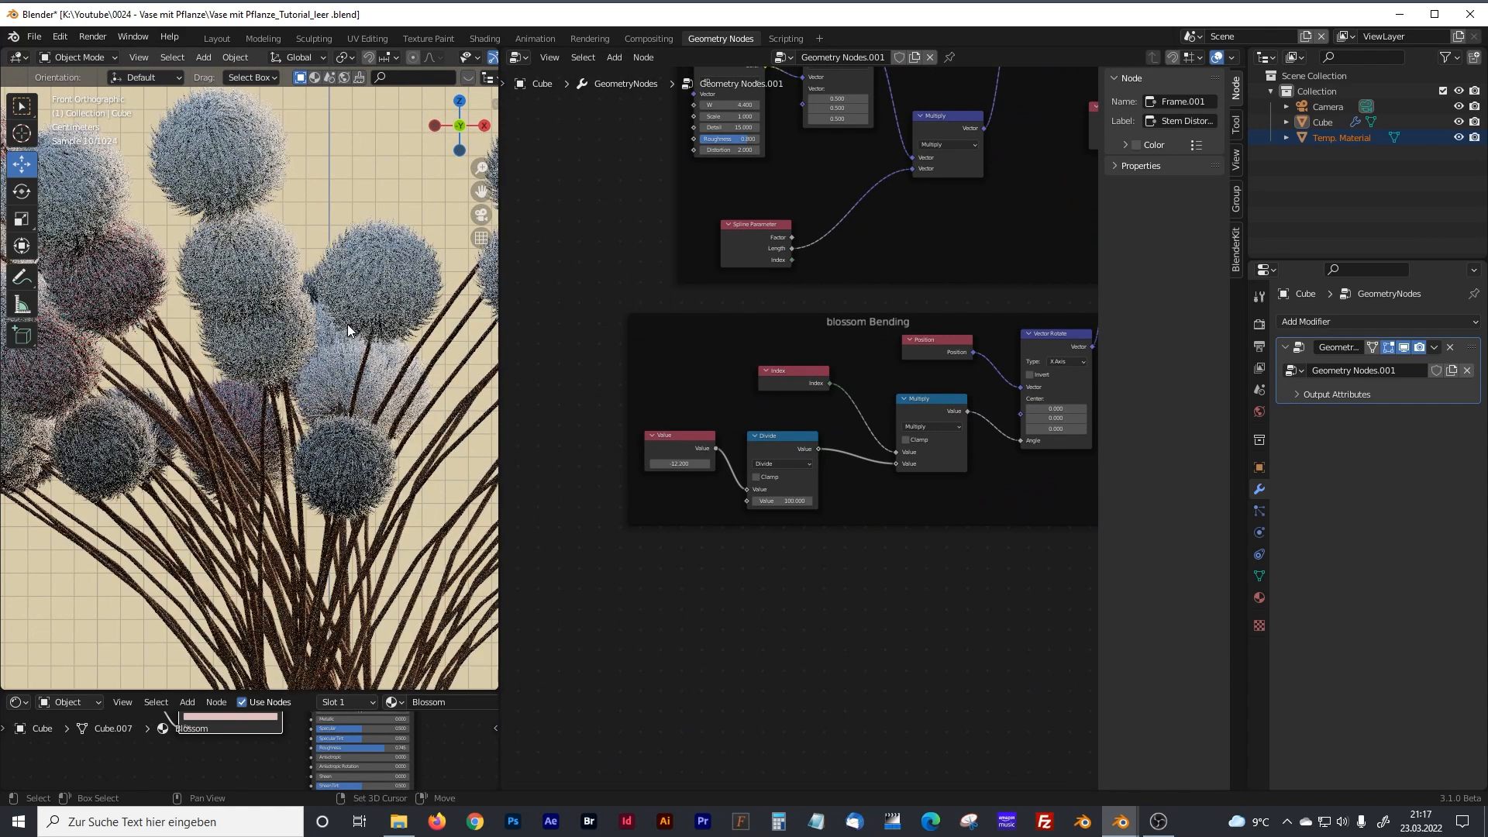
{"action": "scroll", "coordinate": [698, 465], "scroll_direction": "up", "scroll_amount": 1}
{"action": "left_click_drag", "start_coordinate": [659, 469], "coordinate": [804, 469]}
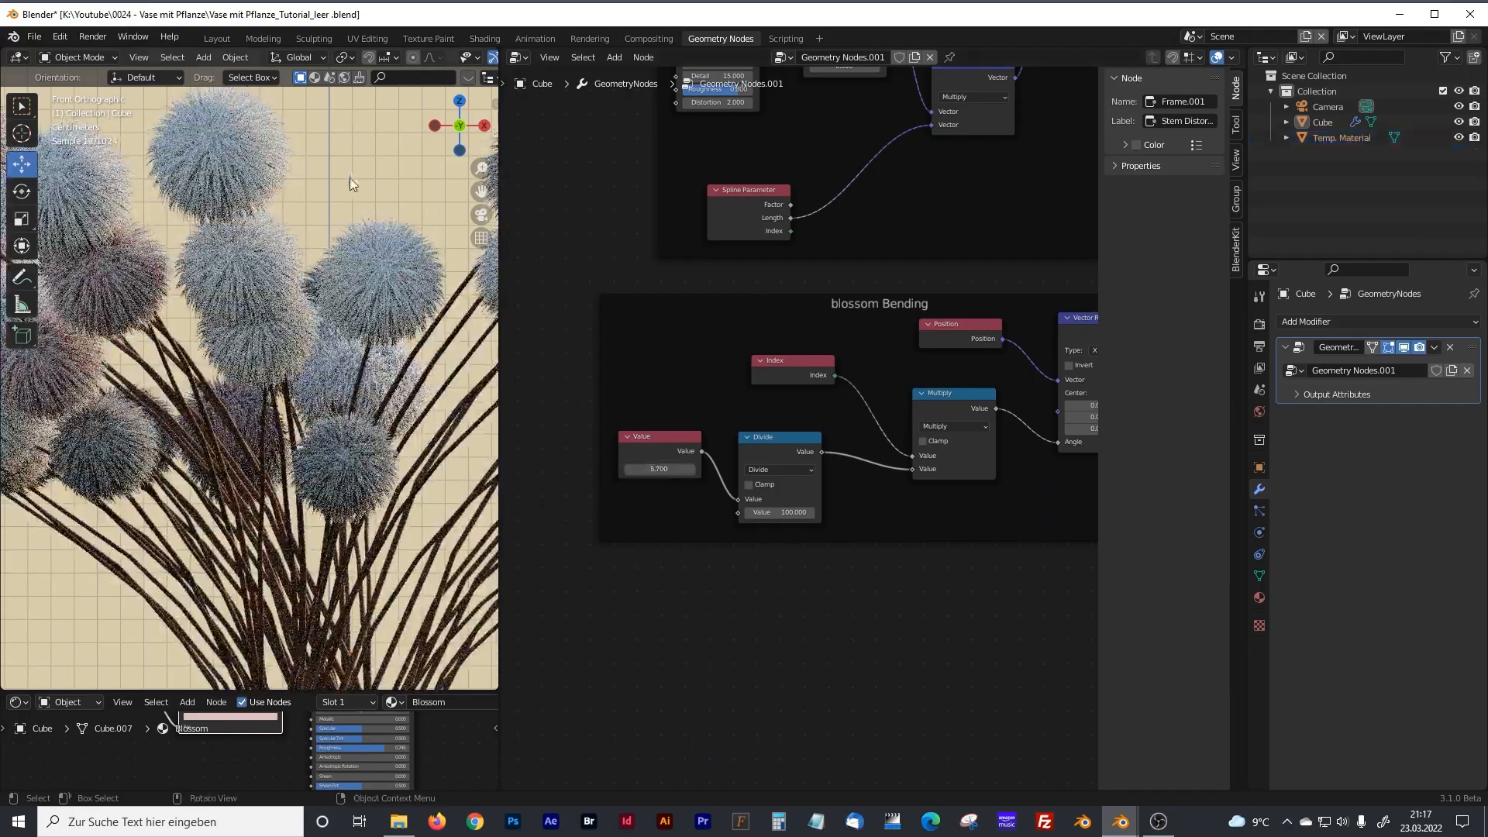
Examine the bent blossom leaves up close, and view the whole vase centered from the front.
{"action": "scroll", "coordinate": [276, 374], "scroll_direction": "up", "scroll_amount": 4}
{"action": "scroll", "coordinate": [276, 374], "scroll_direction": "down", "scroll_amount": 3}
{"action": "middle_click_drag", "start_coordinate": [276, 374], "coordinate": [276, 455]}
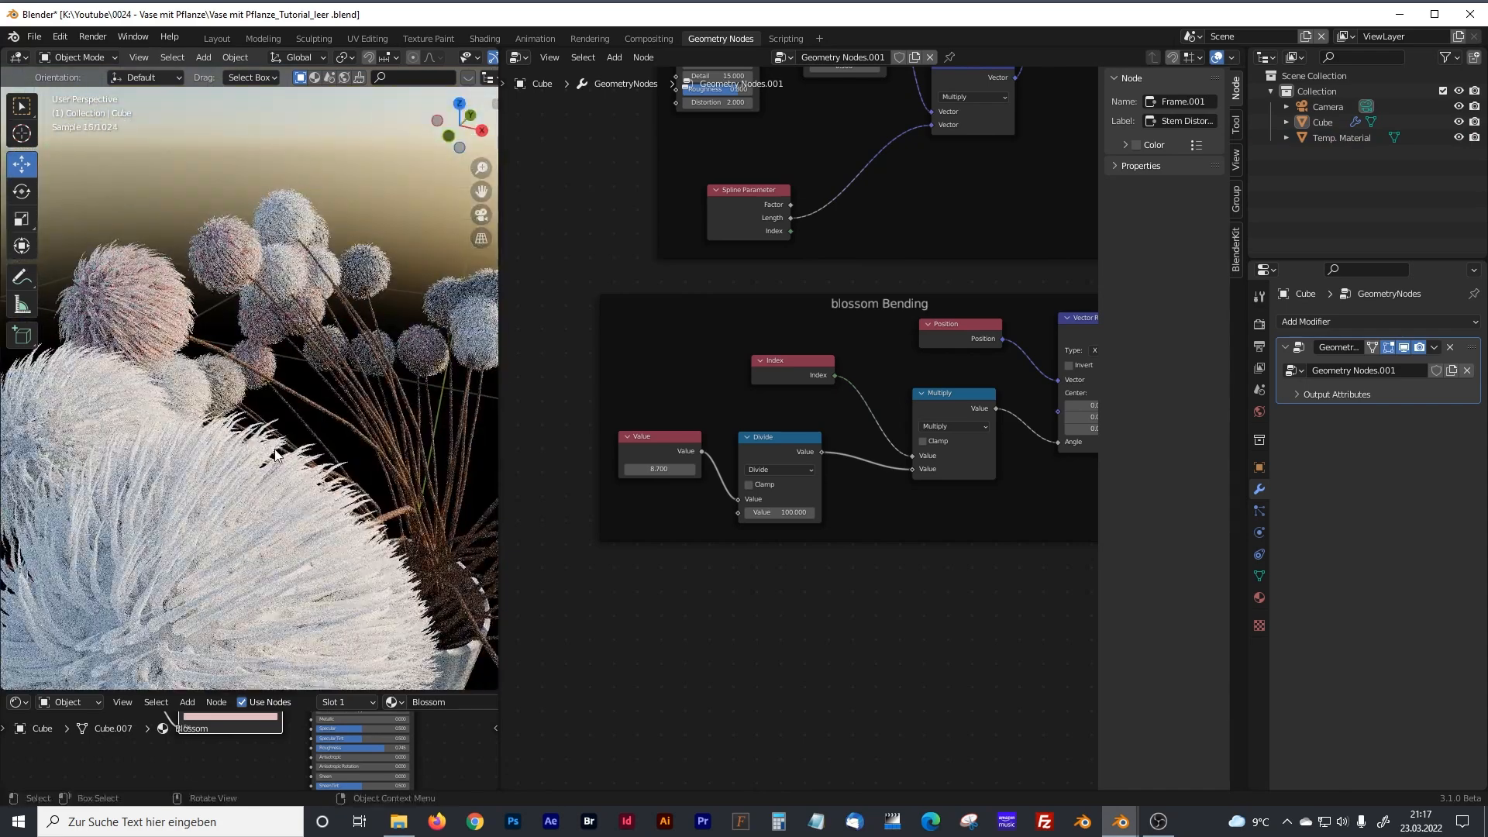
{"action": "scroll", "coordinate": [275, 455], "scroll_direction": "down", "scroll_amount": 3}
{"action": "scroll", "coordinate": [295, 470], "scroll_direction": "down", "scroll_amount": 1}
{"action": "scroll", "coordinate": [315, 484], "scroll_direction": "up", "scroll_amount": 4}
{"action": "scroll", "coordinate": [315, 484], "scroll_direction": "down", "scroll_amount": 5}
{"action": "key", "text": "KP_1"}
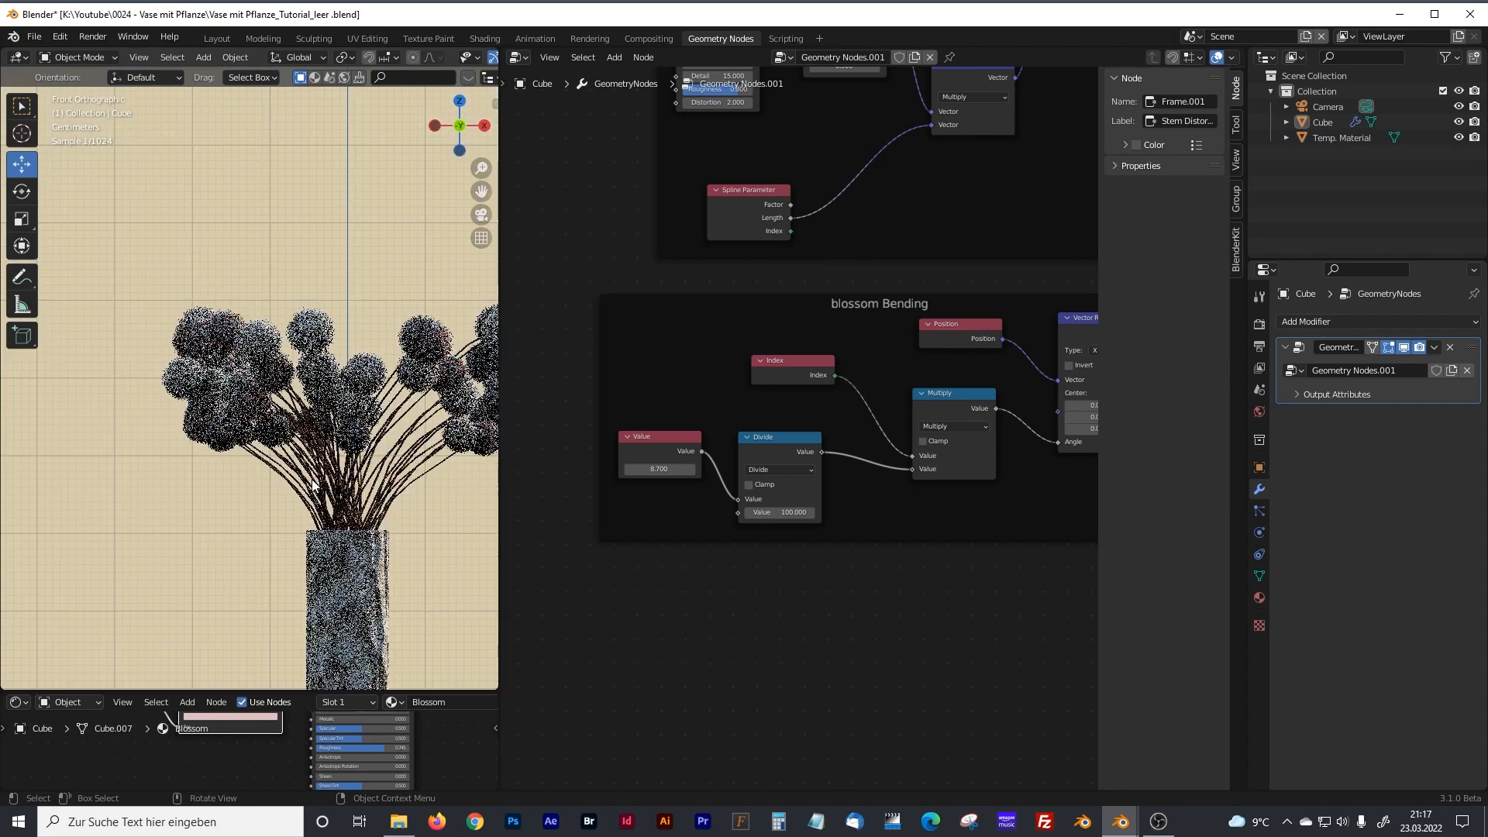
{"action": "scroll", "coordinate": [314, 484], "scroll_direction": "down", "scroll_amount": 2}
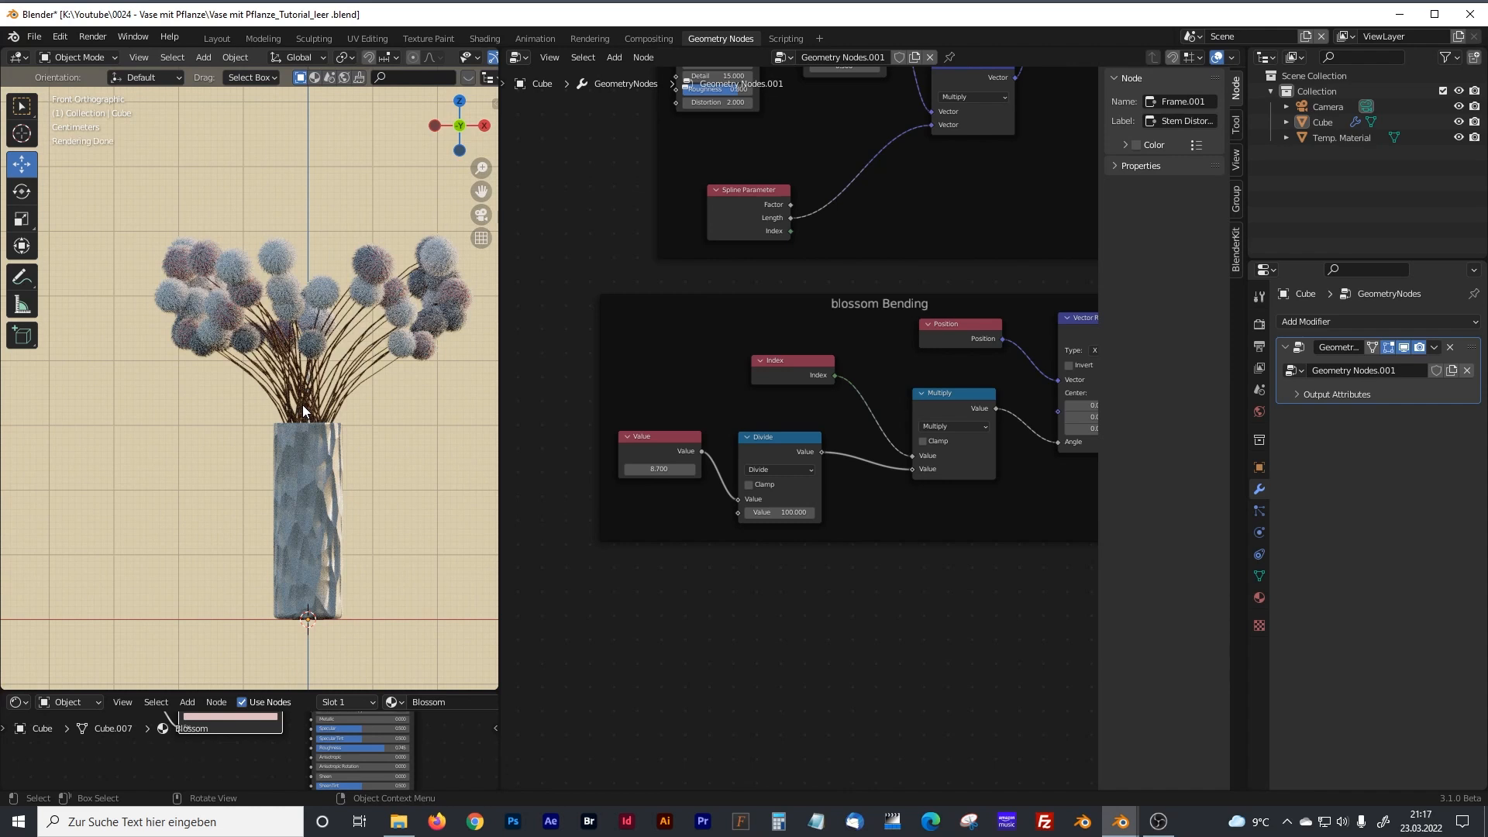
{"action": "mouse_move", "coordinate": [500, 304]}
{"action": "left_mouse_down"}
{"action": "mouse_move", "coordinate": [458, 305]}
{"action": "mouse_move", "coordinate": [477, 304]}
{"action": "left_mouse_up"}
{"action": "middle_click_drag", "start_coordinate": [269, 434], "coordinate": [253, 412], "text": "shift"}
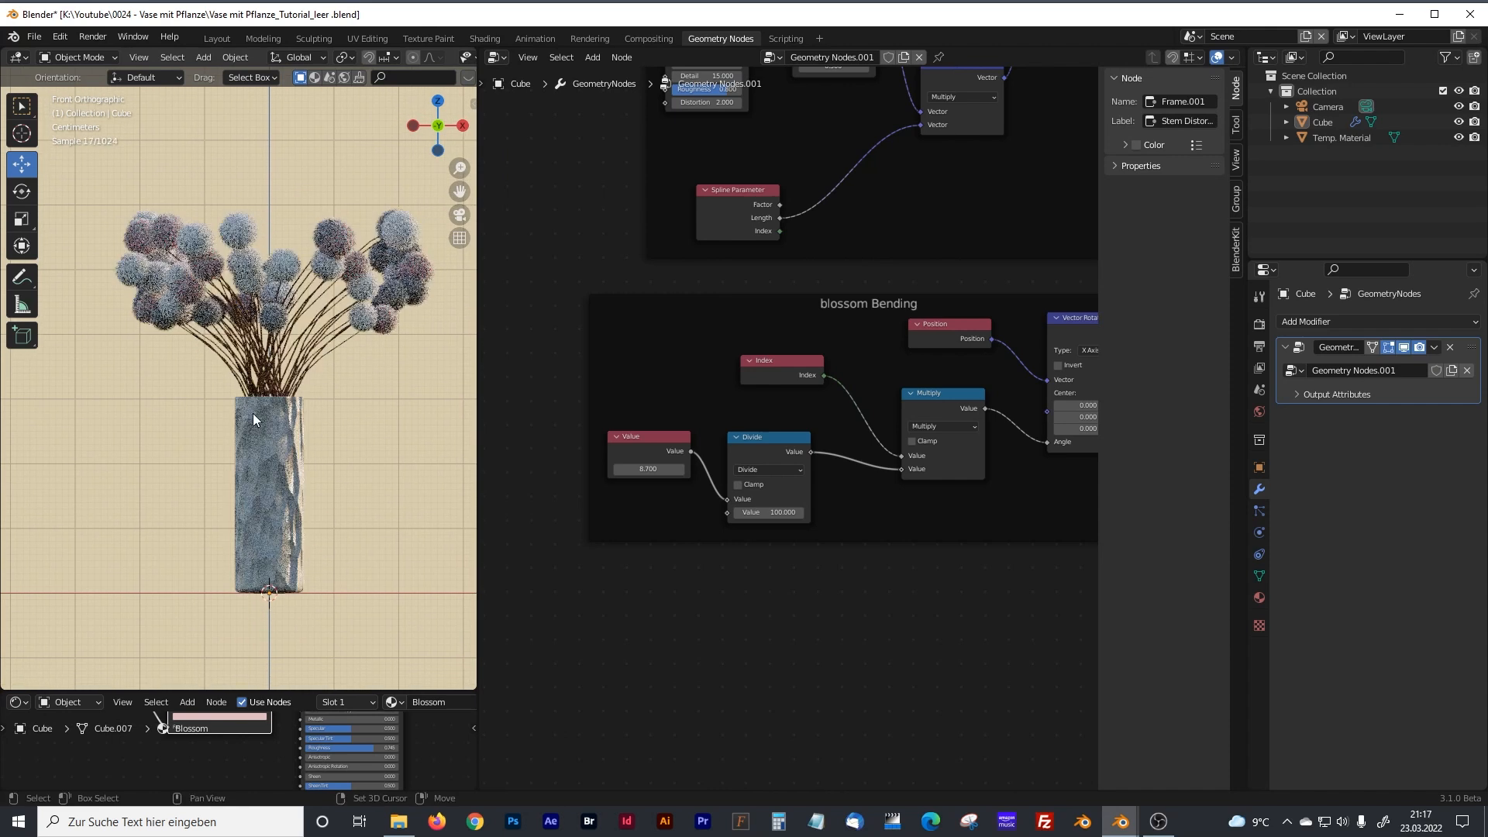